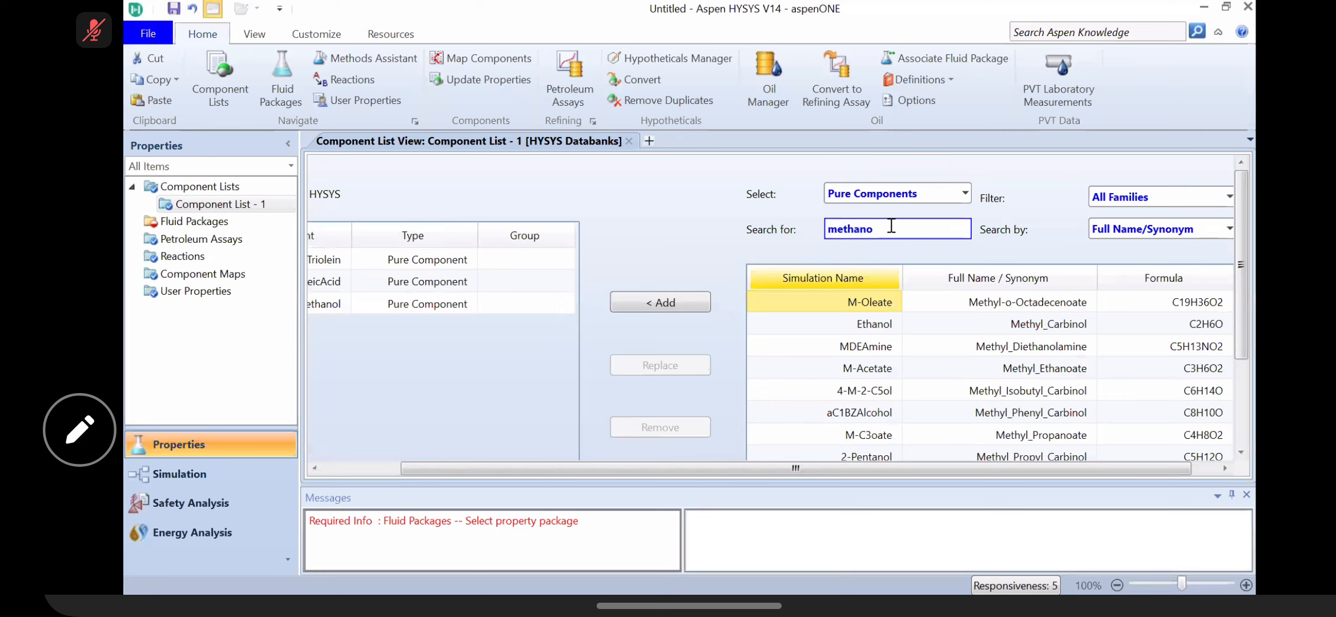
Step: Search the pure components for "methylole" and add M-Oleate to Component List - 1
{"action": "key", "text": "BackSpace"}
{"action": "key", "text": "BackSpace"}
{"action": "key", "text": "BackSpace"}
{"action": "key", "text": "BackSpace"}
{"action": "key", "text": "BackSpace"}
{"action": "key", "text": "BackSpace"}
{"action": "type", "text": "et"}
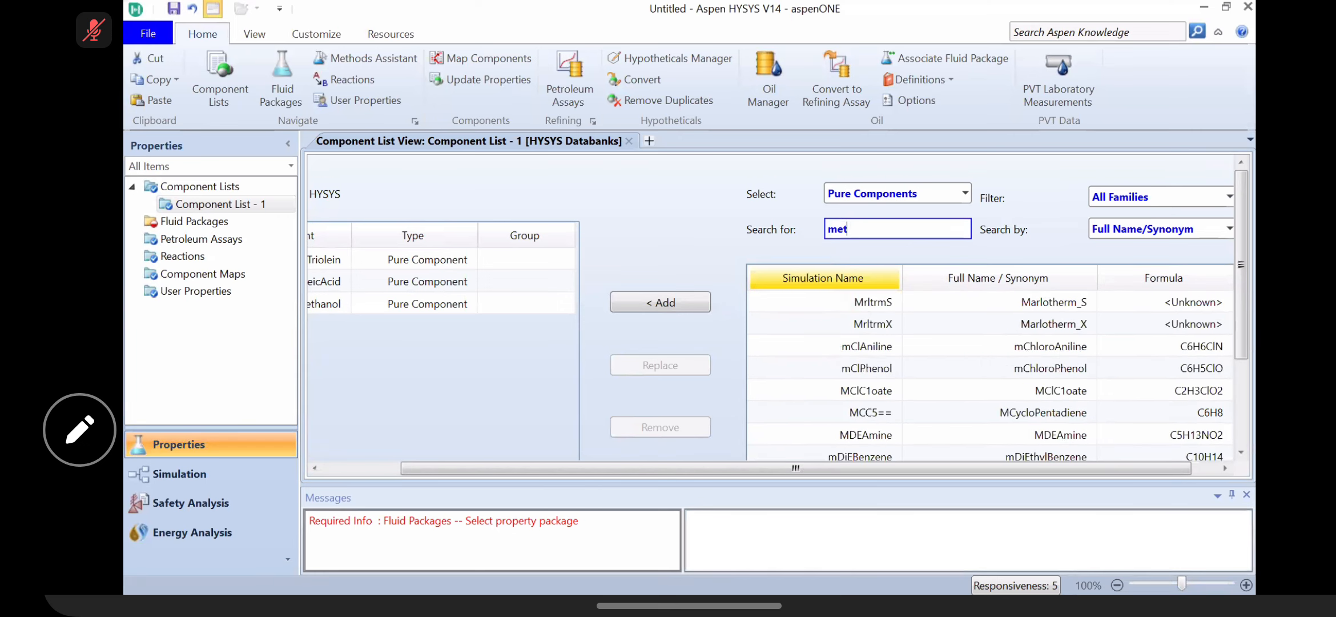
{"action": "type", "text": "hyl olea"}
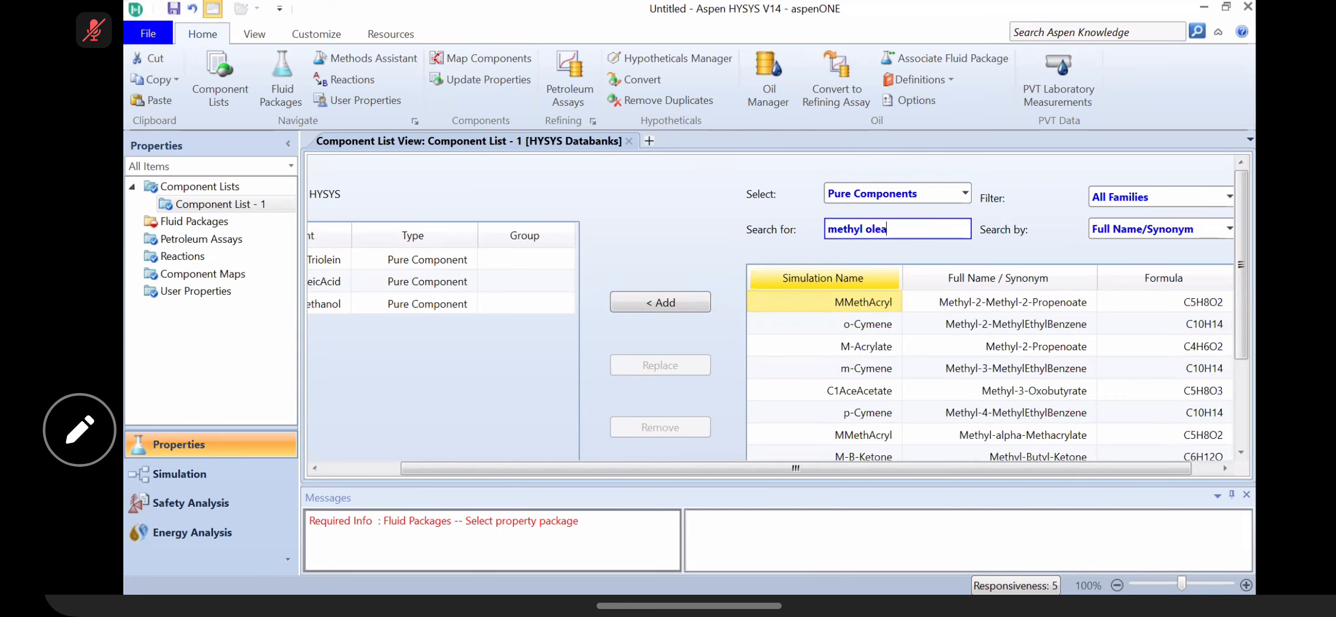
{"action": "key", "text": "BackSpace"}
{"action": "key", "text": "BackSpace"}
{"action": "key", "text": "BackSpace"}
{"action": "key", "text": "BackSpace"}
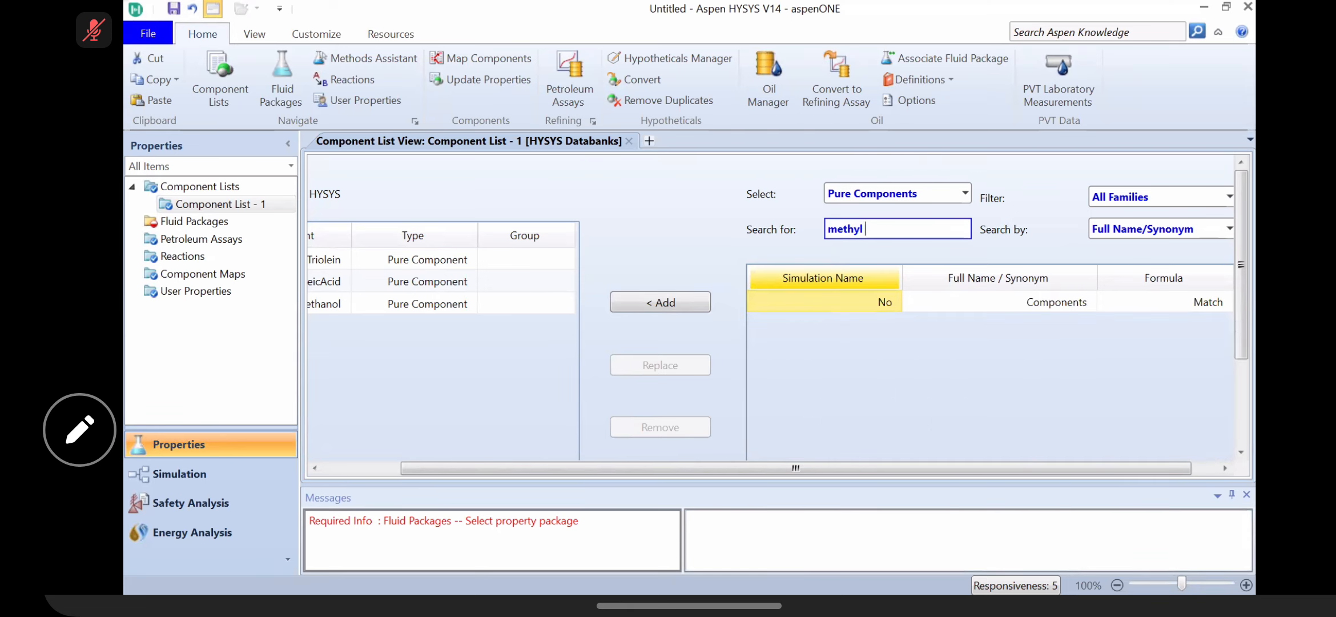
{"action": "type", "text": "ole"}
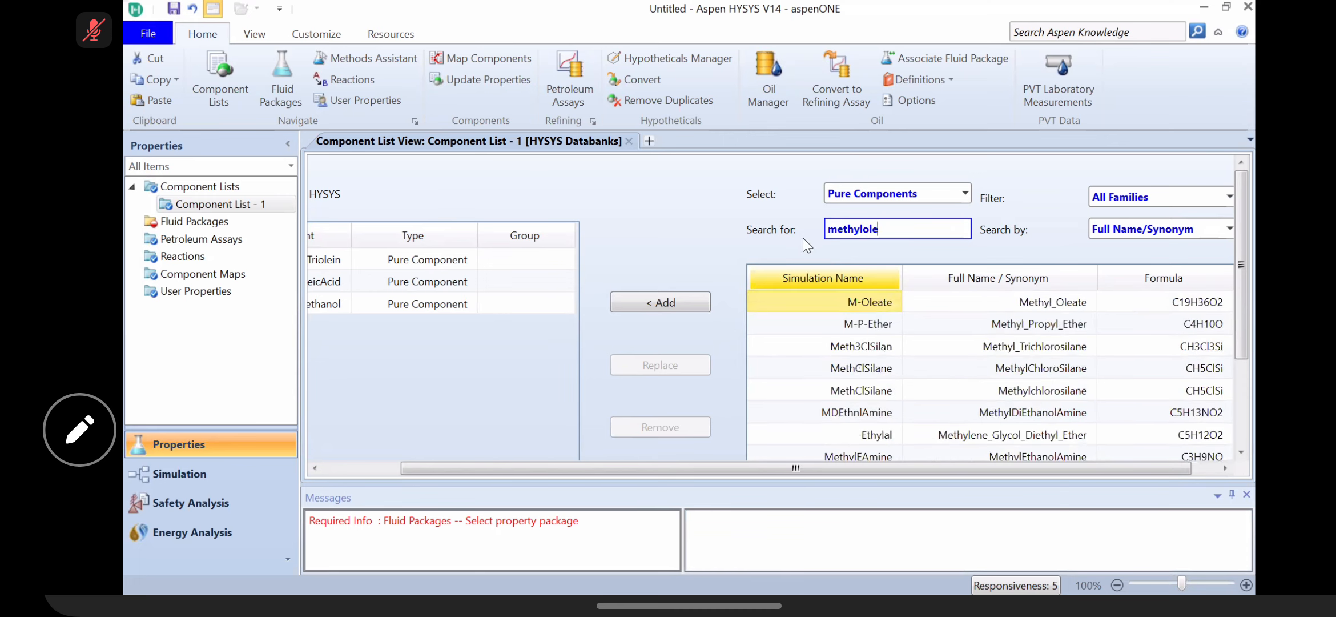
{"action": "left_click", "coordinate": [686, 301]}
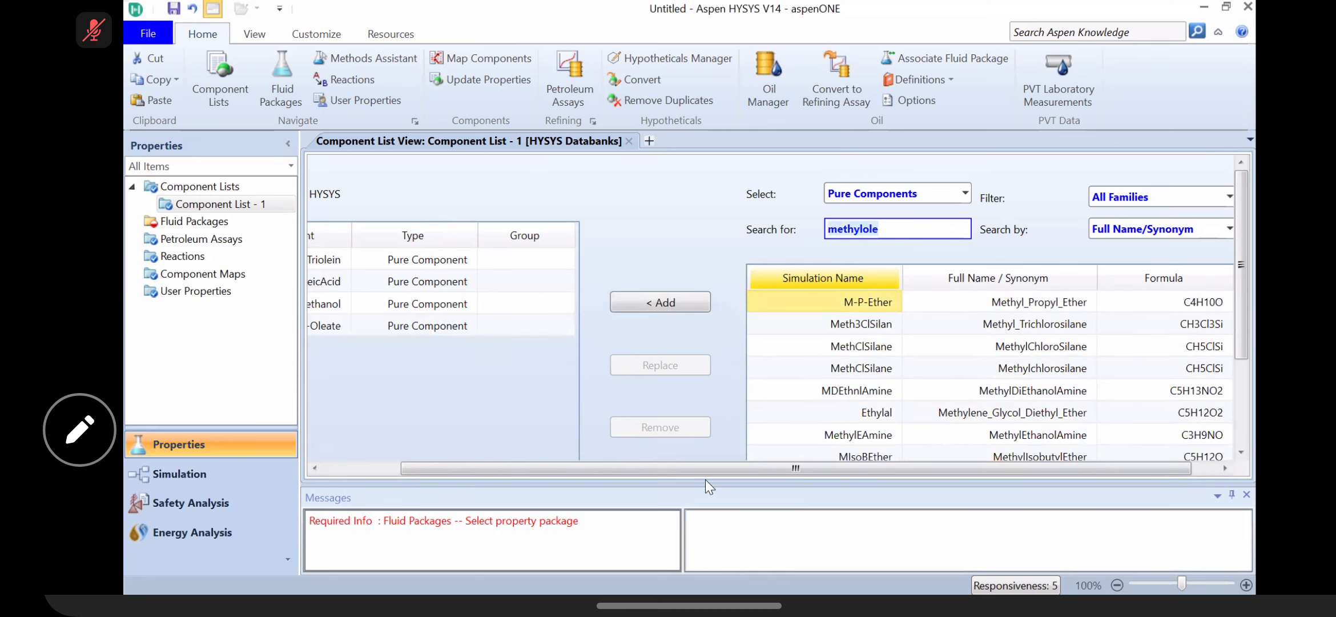
Step: Search the pure components for "h2o" and add H2O to the component list
{"action": "left_click_drag", "start_coordinate": [704, 463], "coordinate": [609, 465]}
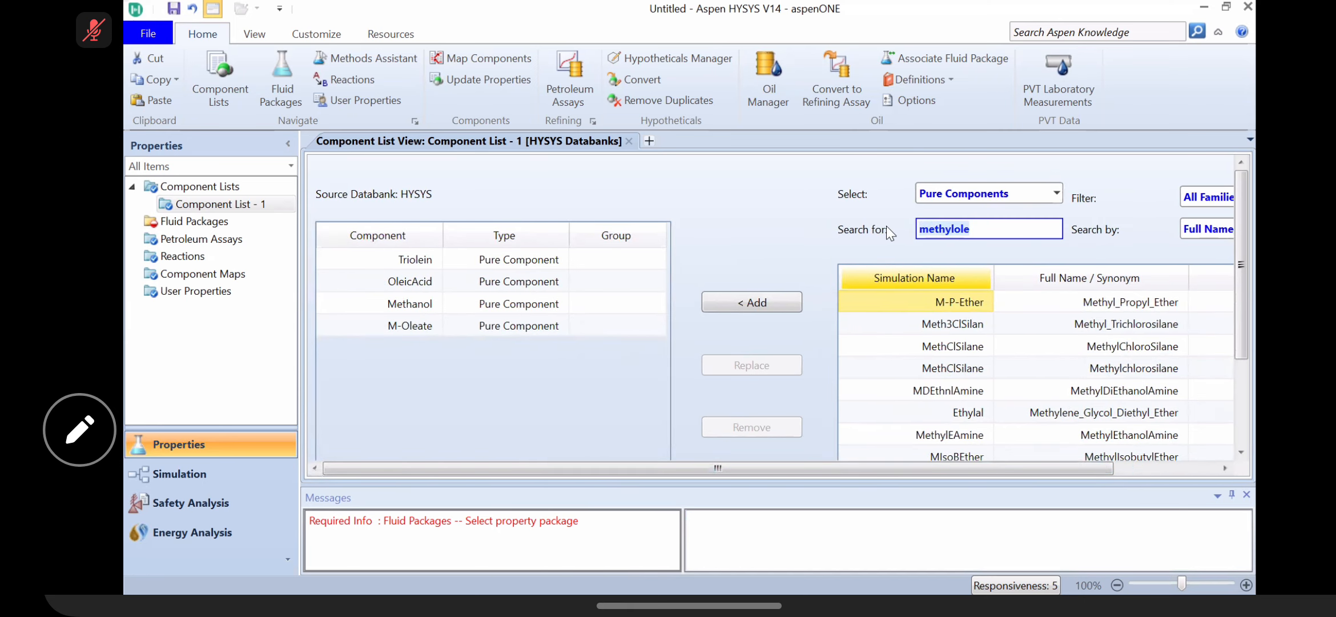
{"action": "type", "text": "h2o"}
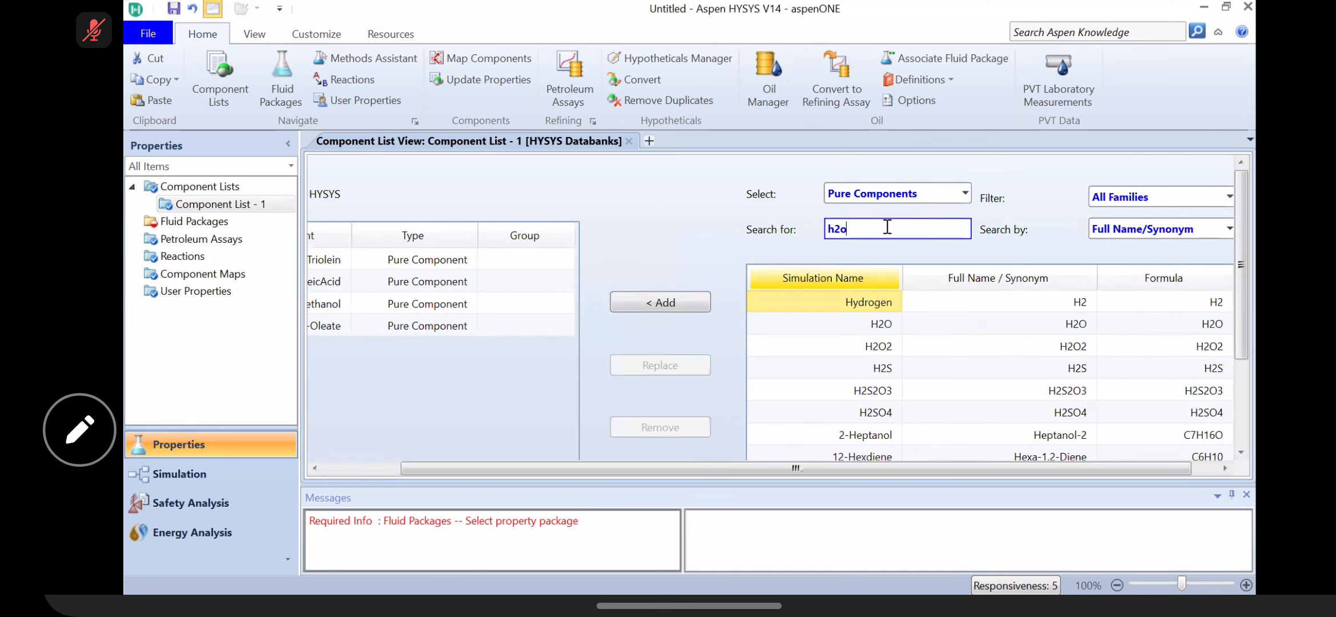
{"action": "left_click", "coordinate": [688, 305]}
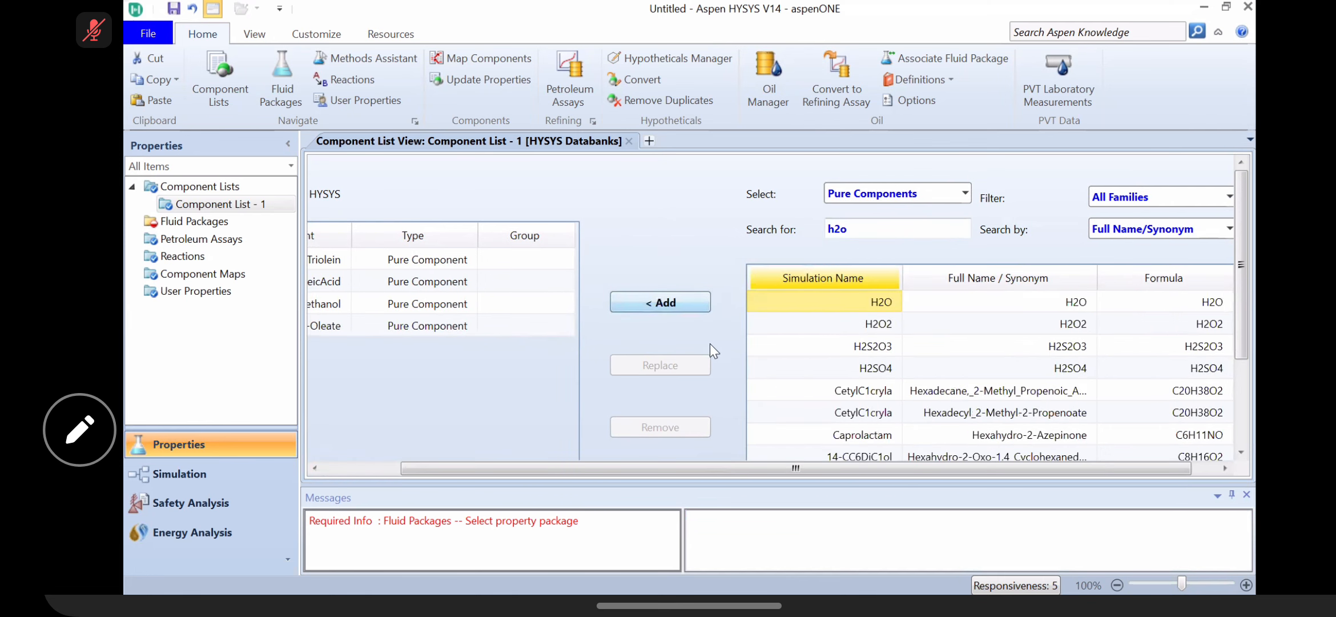
Step: Search the pure components for "glycerol" and add Glycerol to the component list
{"action": "left_click_drag", "start_coordinate": [755, 465], "coordinate": [642, 466]}
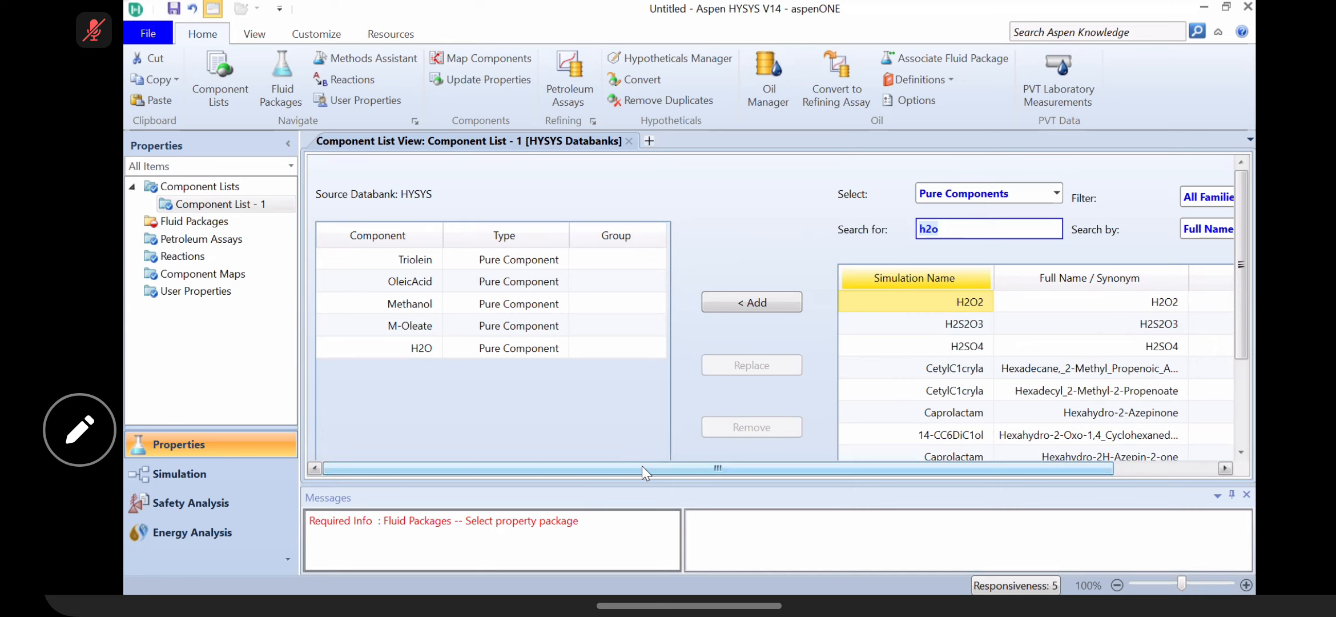
{"action": "left_click_drag", "start_coordinate": [953, 232], "coordinate": [905, 232]}
{"action": "type", "text": "gl"}
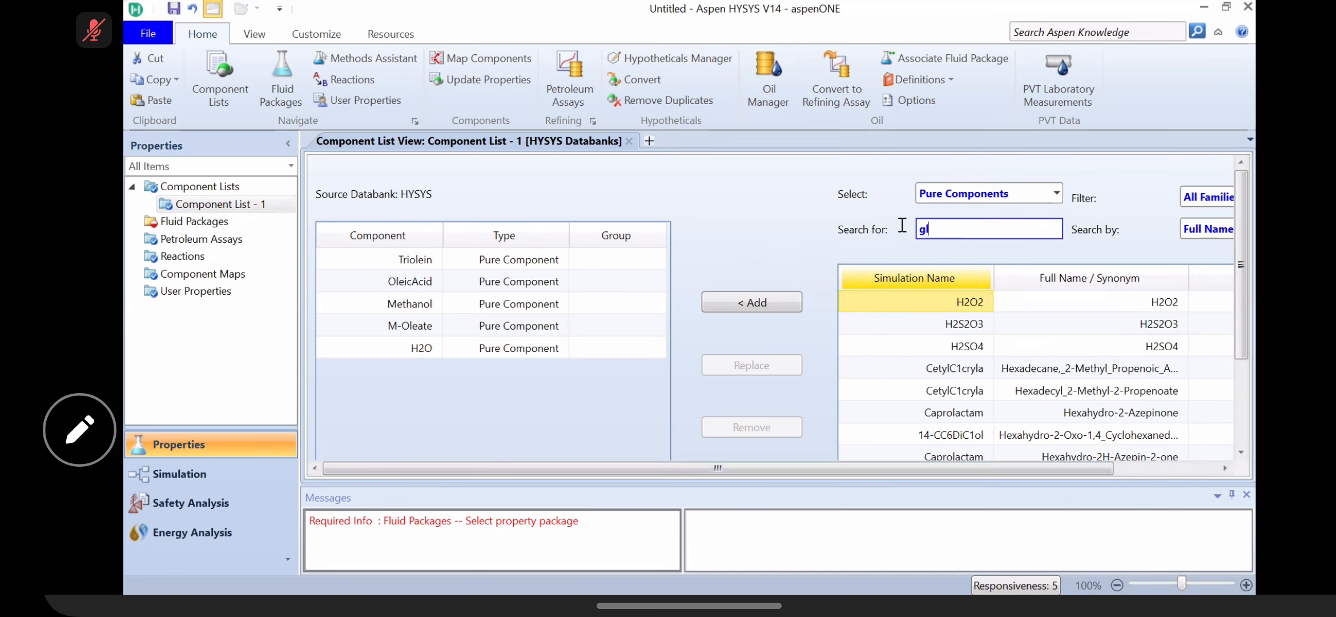
{"action": "type", "text": "ycerol"}
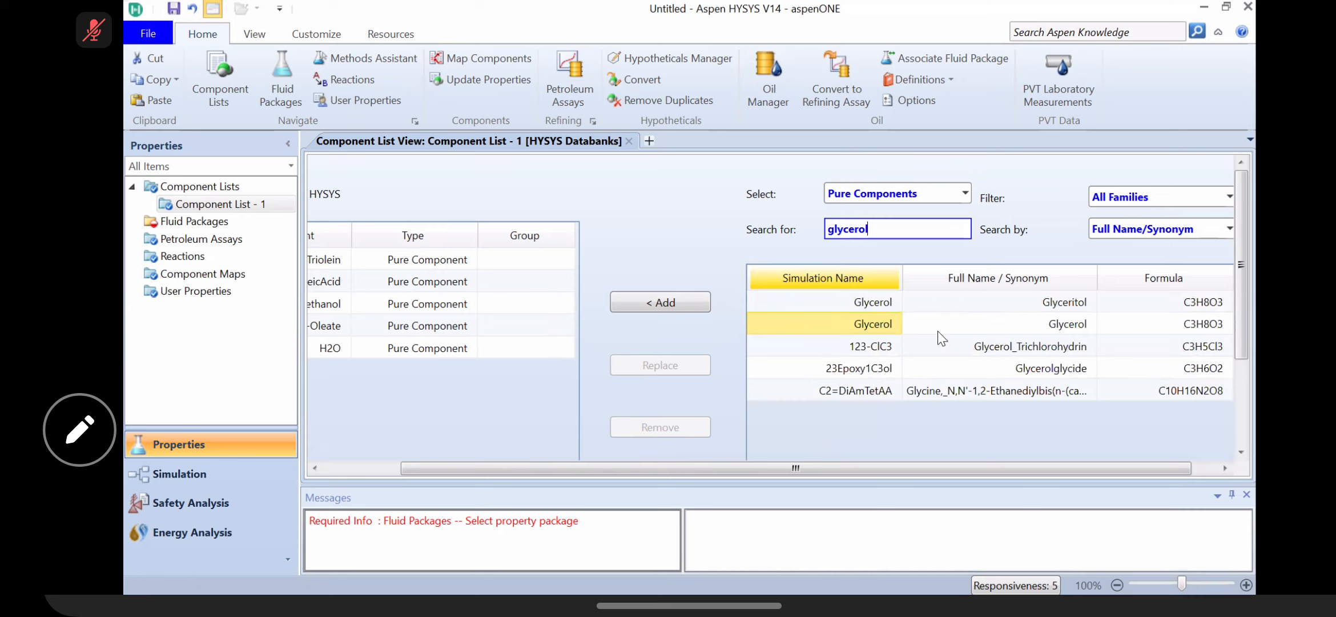
{"action": "left_click", "coordinate": [686, 306]}
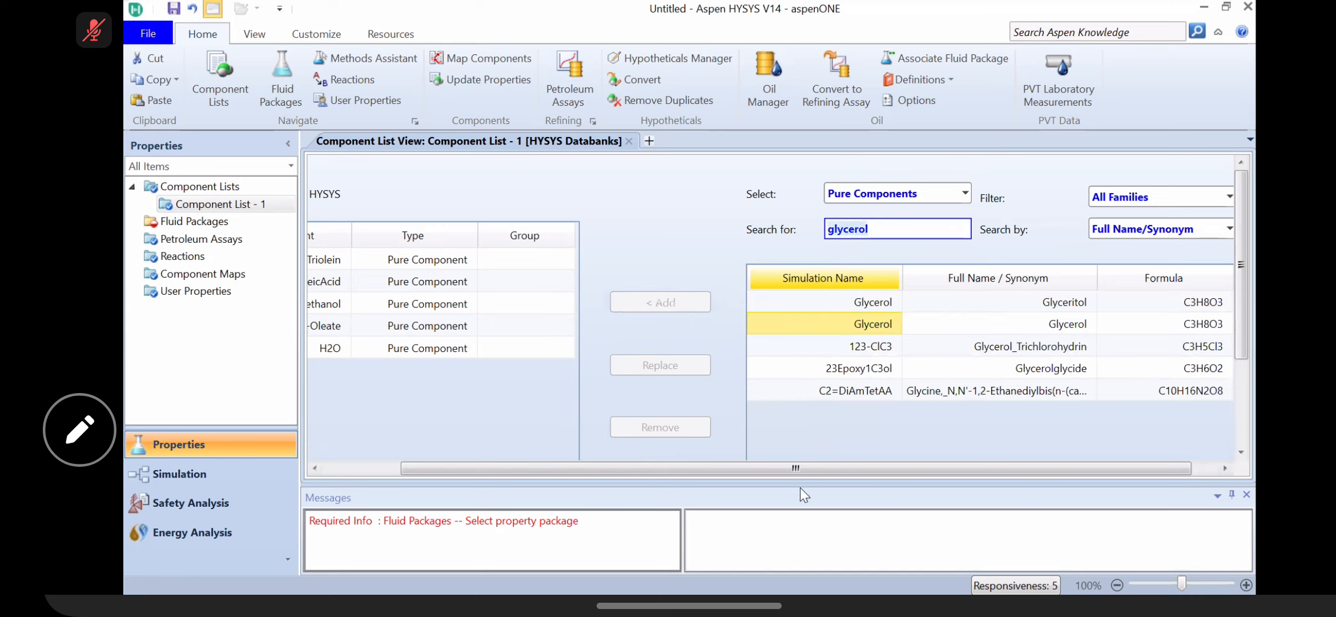
Step: Search the pure components for "m-palmi" and add M-Palmitate to the component list
{"action": "left_click_drag", "start_coordinate": [792, 467], "coordinate": [675, 465]}
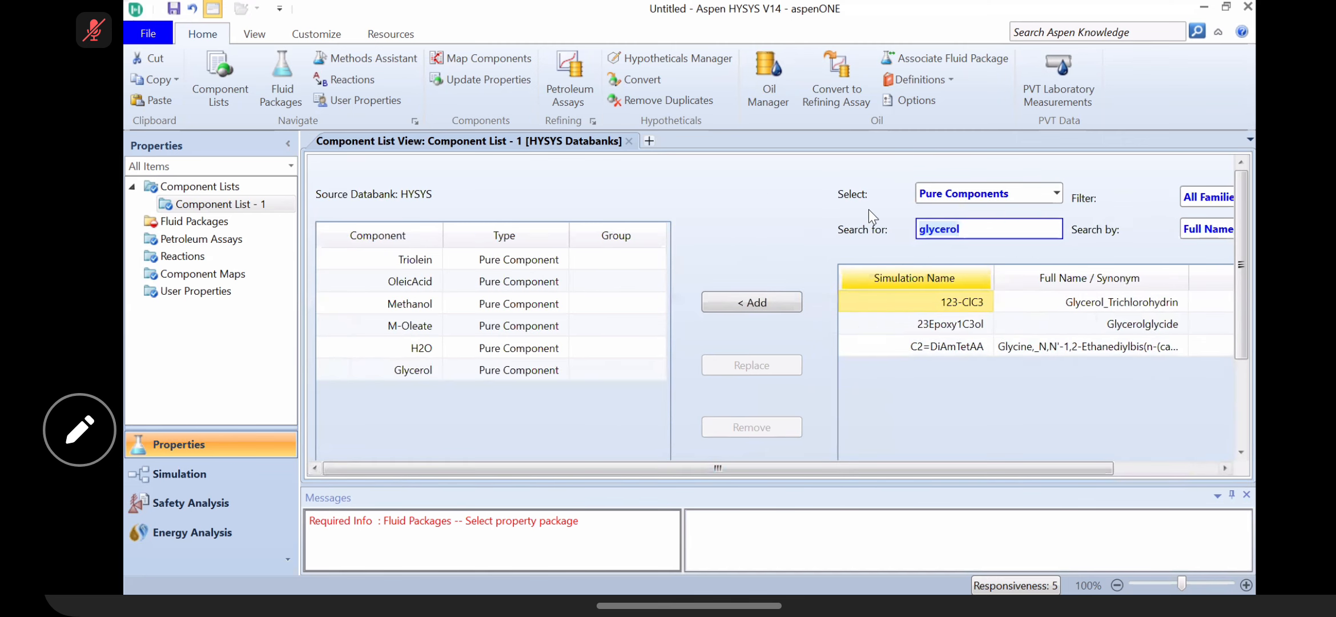
{"action": "left_click", "coordinate": [991, 234]}
{"action": "left_click_drag", "start_coordinate": [991, 234], "coordinate": [900, 230]}
{"action": "type", "text": "m-pa"}
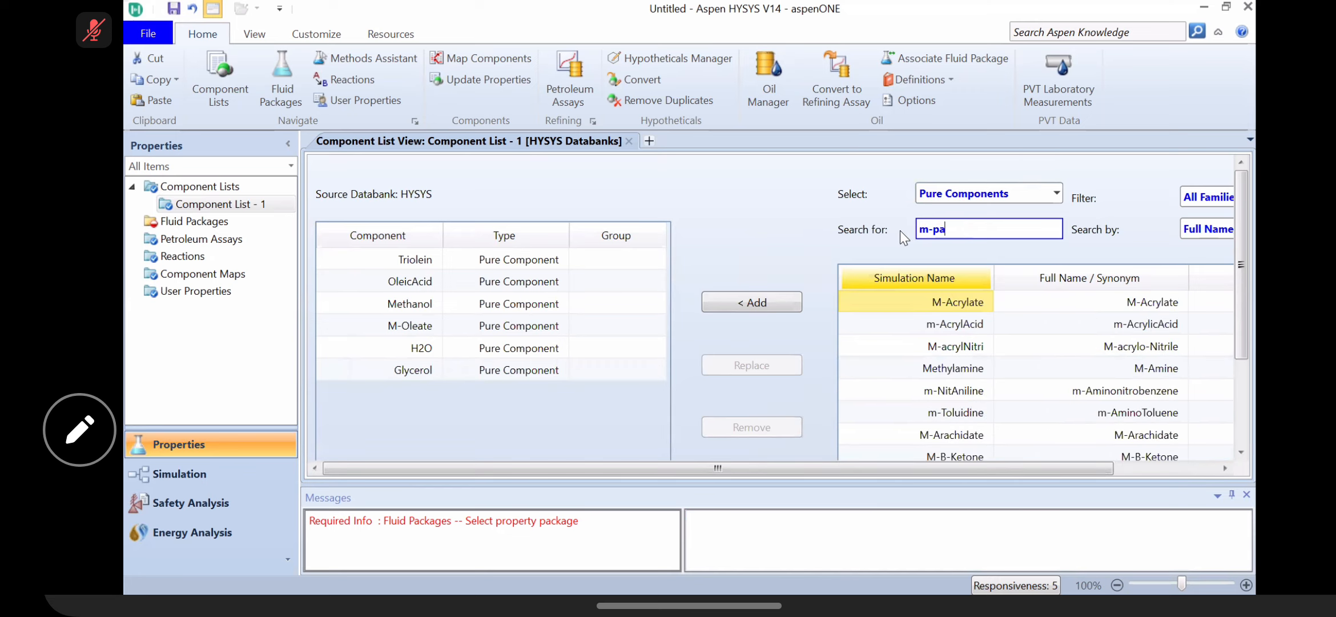
{"action": "type", "text": "lmi"}
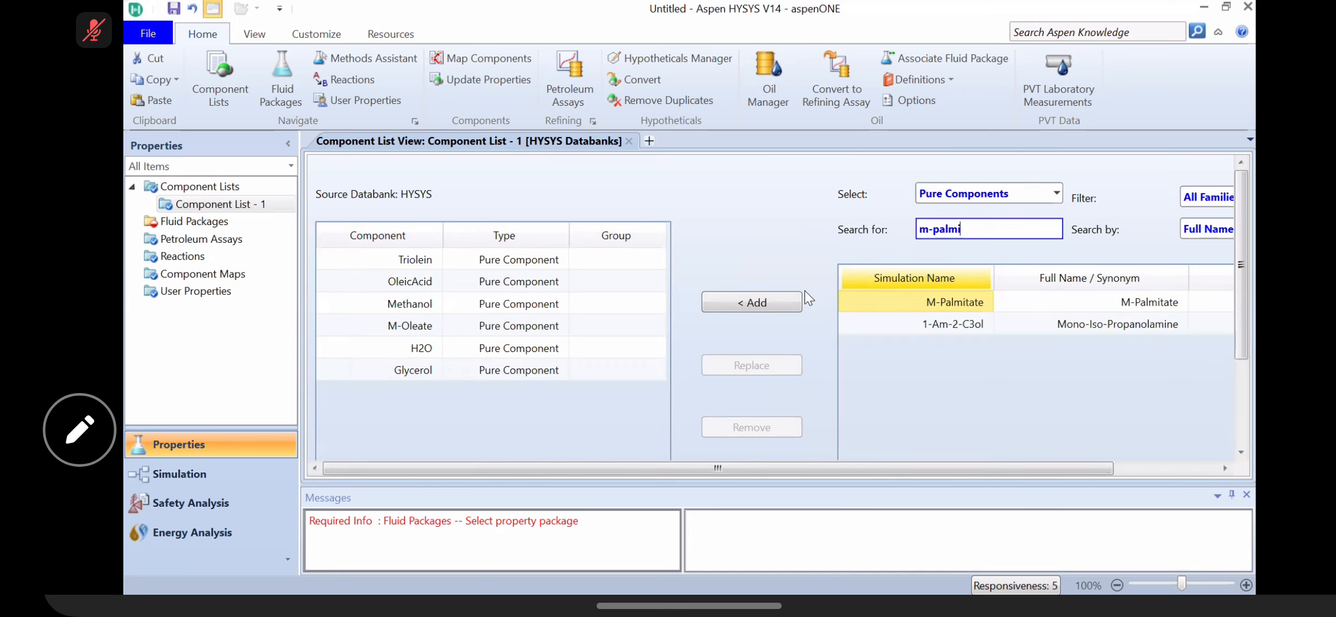
{"action": "left_click", "coordinate": [785, 295]}
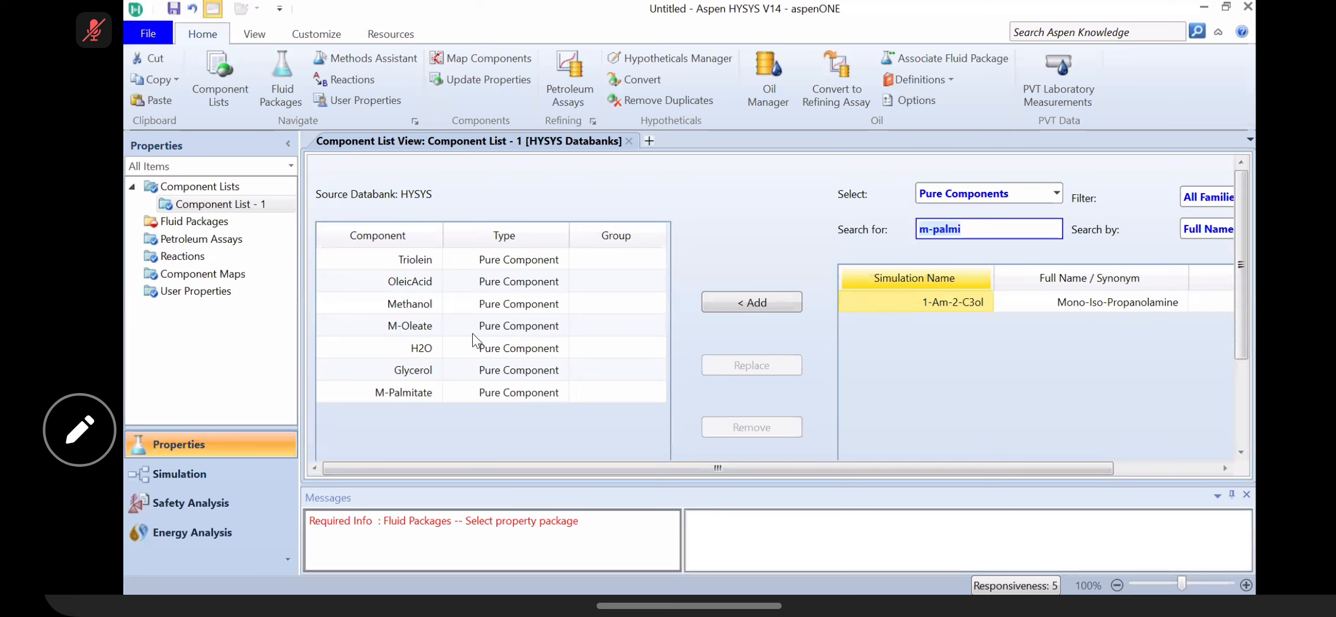
Step: Search the pure components for "m-linole" and add M-Linoleate to the component list
{"action": "left_click", "coordinate": [991, 224]}
{"action": "key", "text": "BackSpace"}
{"action": "key", "text": "BackSpace"}
{"action": "key", "text": "BackSpace"}
{"action": "key", "text": "BackSpace"}
{"action": "key", "text": "BackSpace"}
{"action": "type", "text": "linole"}
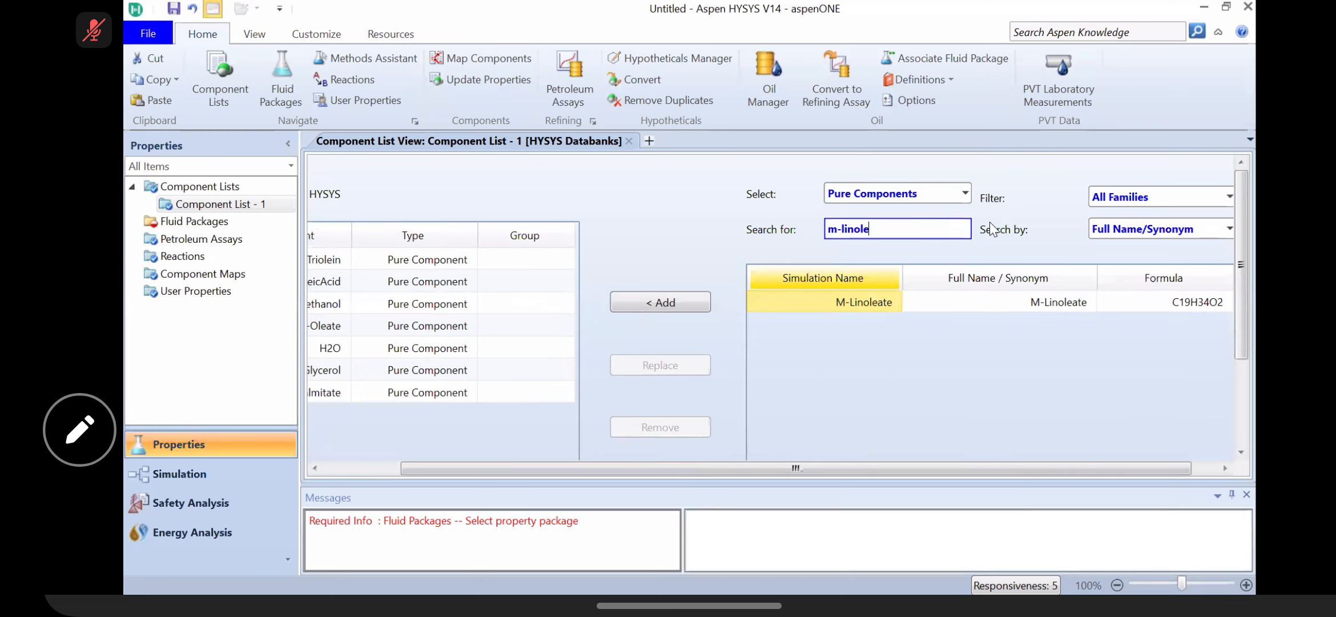
{"action": "left_click", "coordinate": [706, 295]}
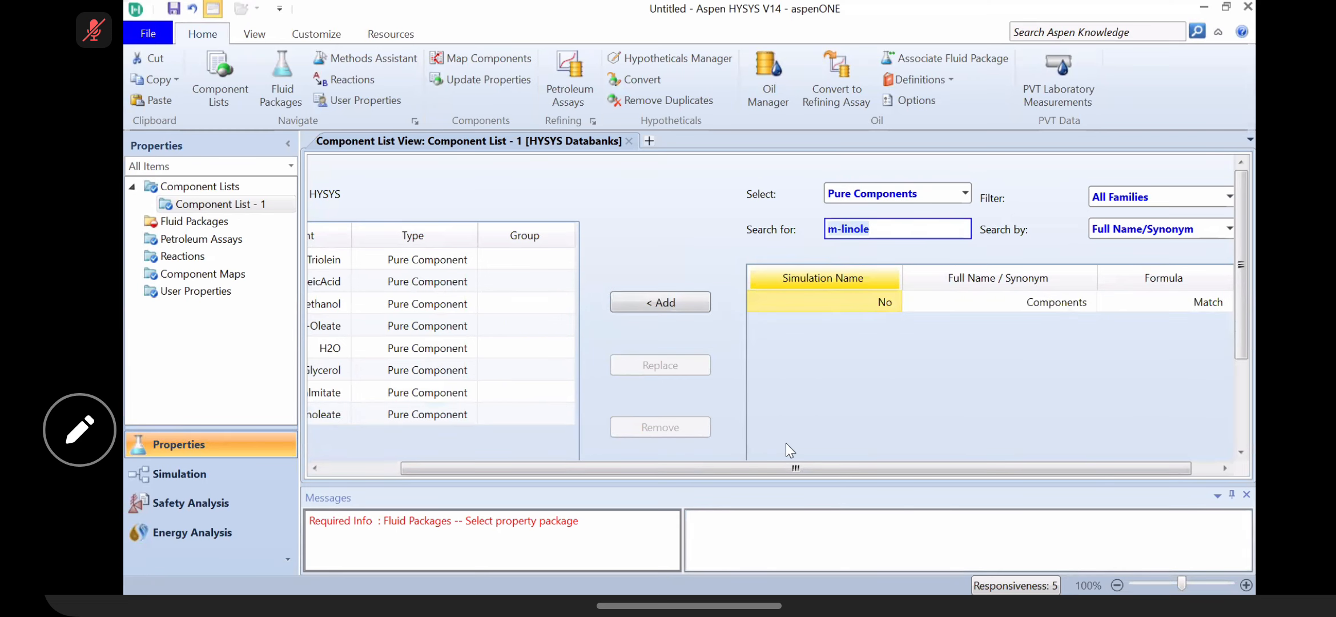
Step: Switch the component selection to Hypothetical and set the method to Create and Edit Hypos
{"action": "left_click_drag", "start_coordinate": [769, 471], "coordinate": [627, 470]}
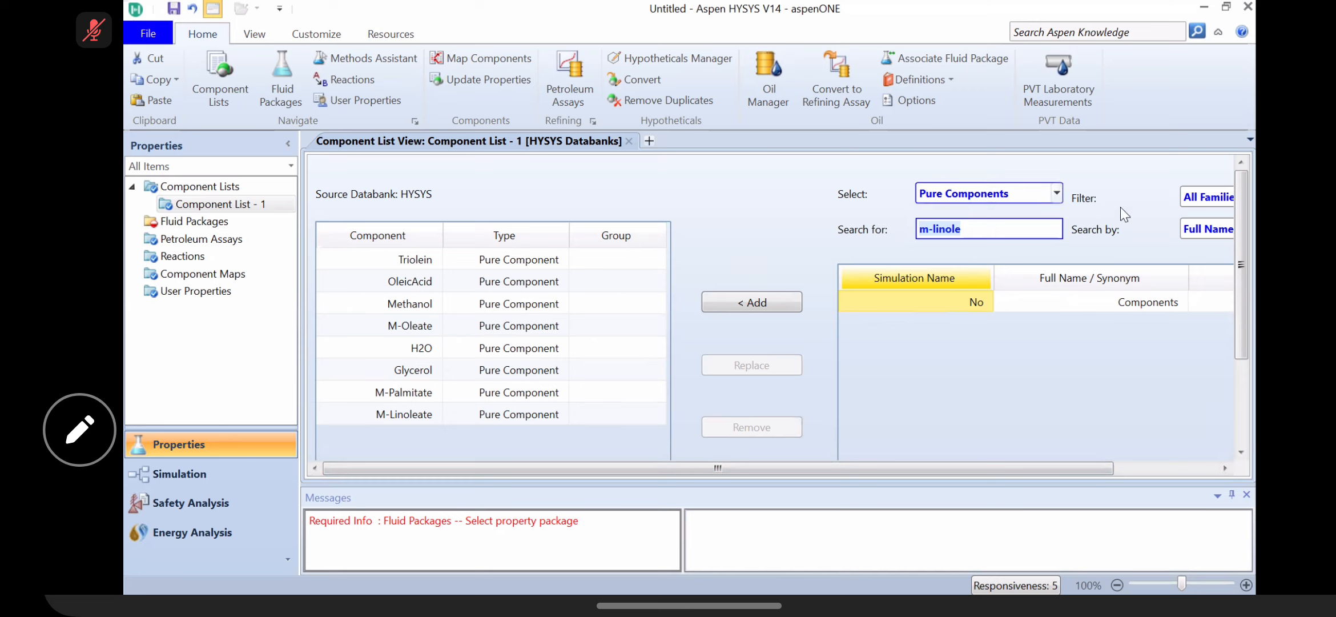
{"action": "left_click", "coordinate": [1057, 193]}
{"action": "left_click", "coordinate": [1041, 240]}
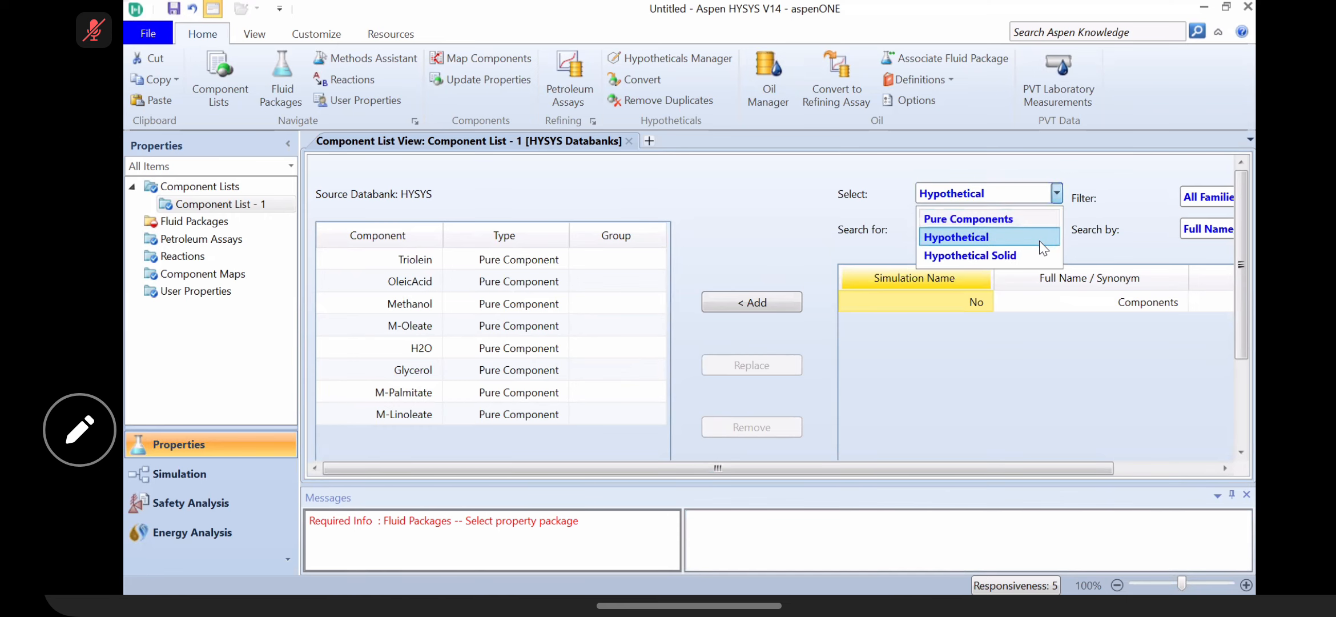
{"action": "left_click_drag", "start_coordinate": [1033, 469], "coordinate": [1138, 468]}
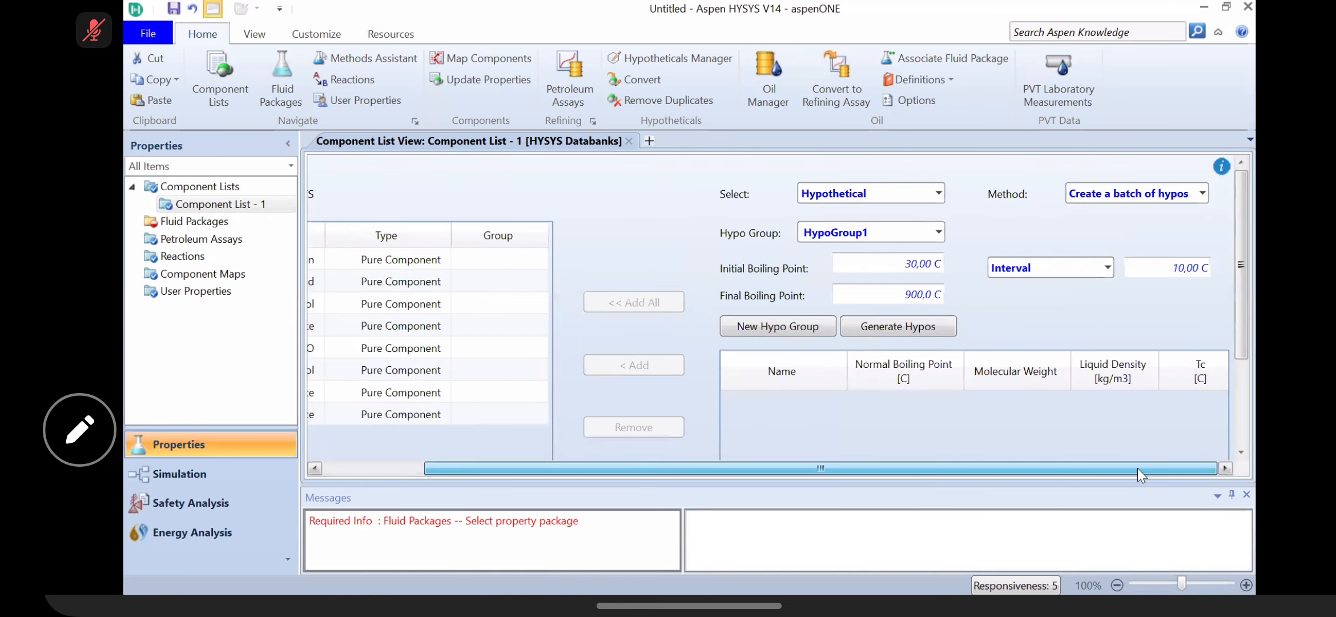
{"action": "left_click", "coordinate": [1201, 195]}
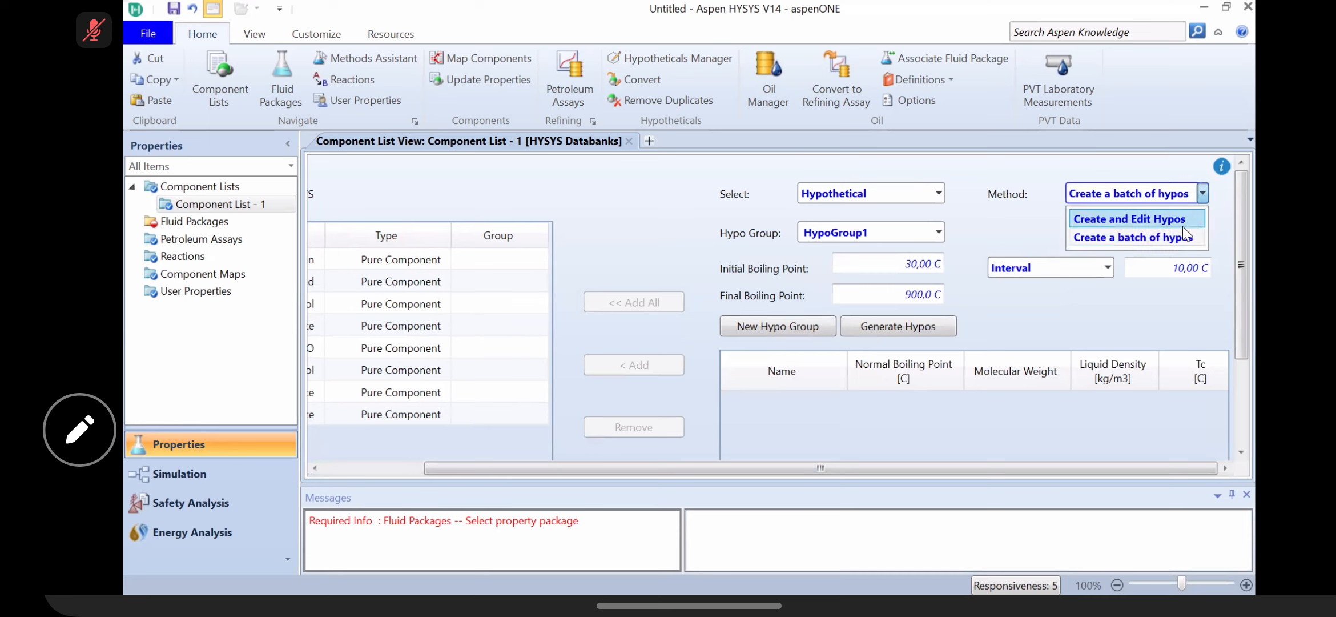
{"action": "left_click", "coordinate": [1182, 221]}
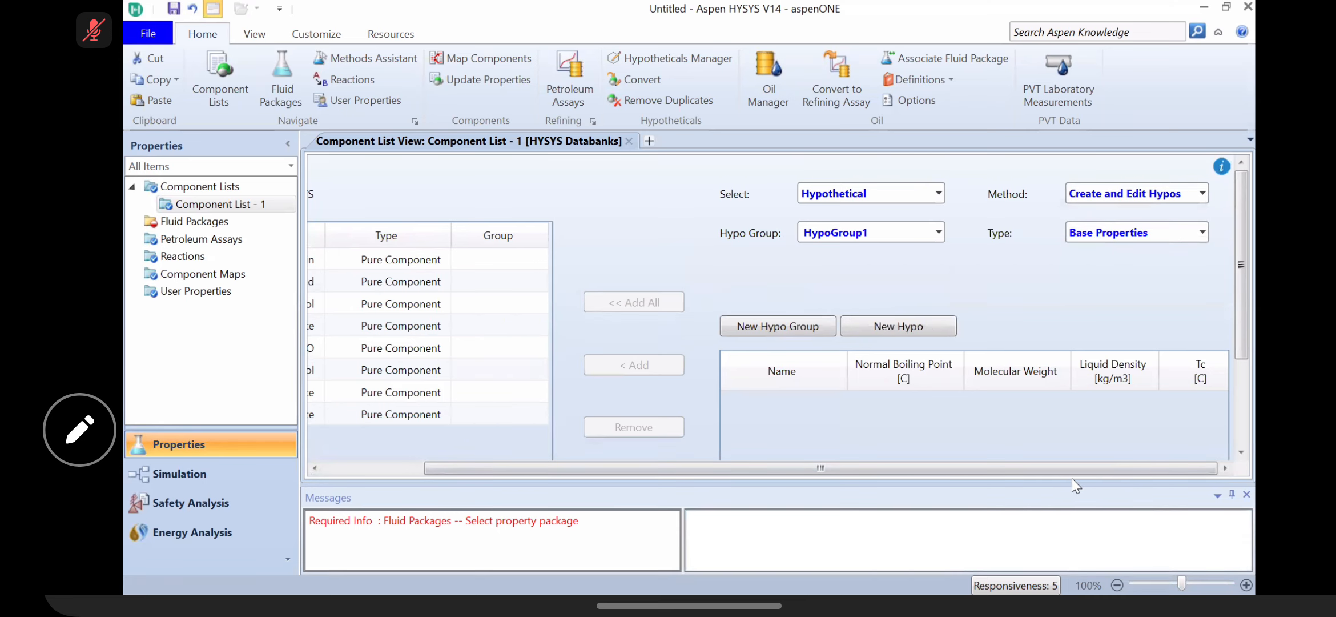
Step: Create a new hypothetical component in HypoGroup1 and name it Tripalmitin
{"action": "left_click", "coordinate": [897, 327]}
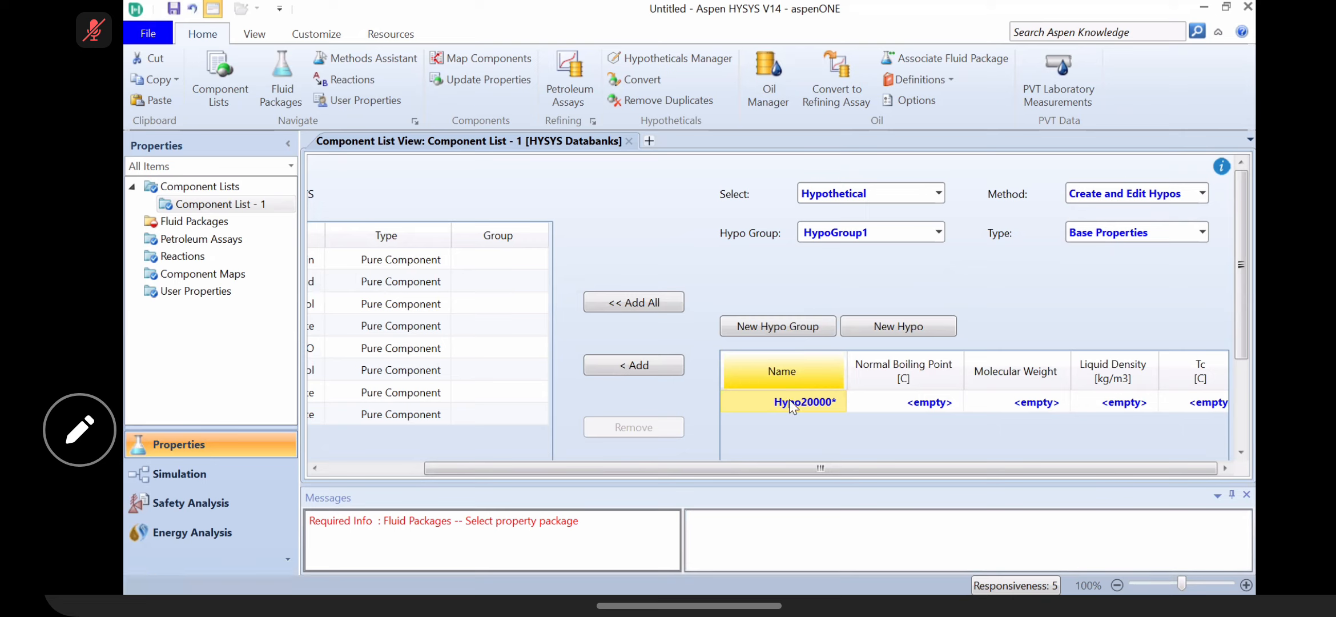
{"action": "type", "text": "Tri"}
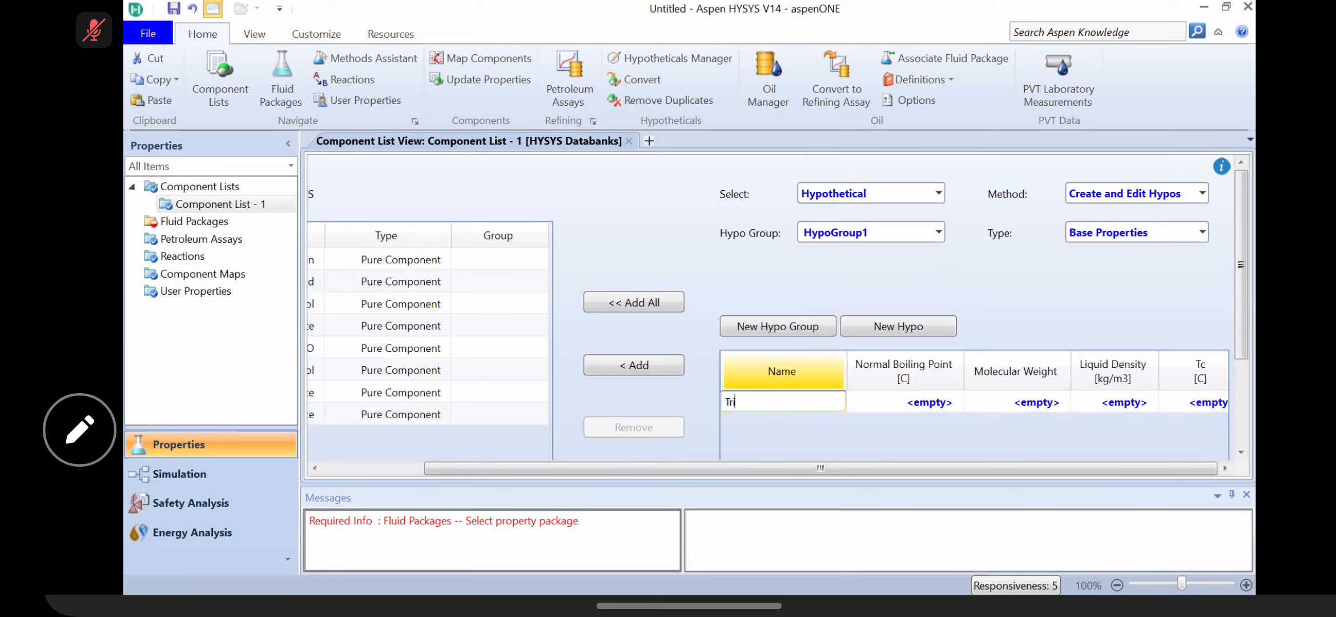
{"action": "type", "text": "palmitin"}
{"action": "key", "text": "Return"}
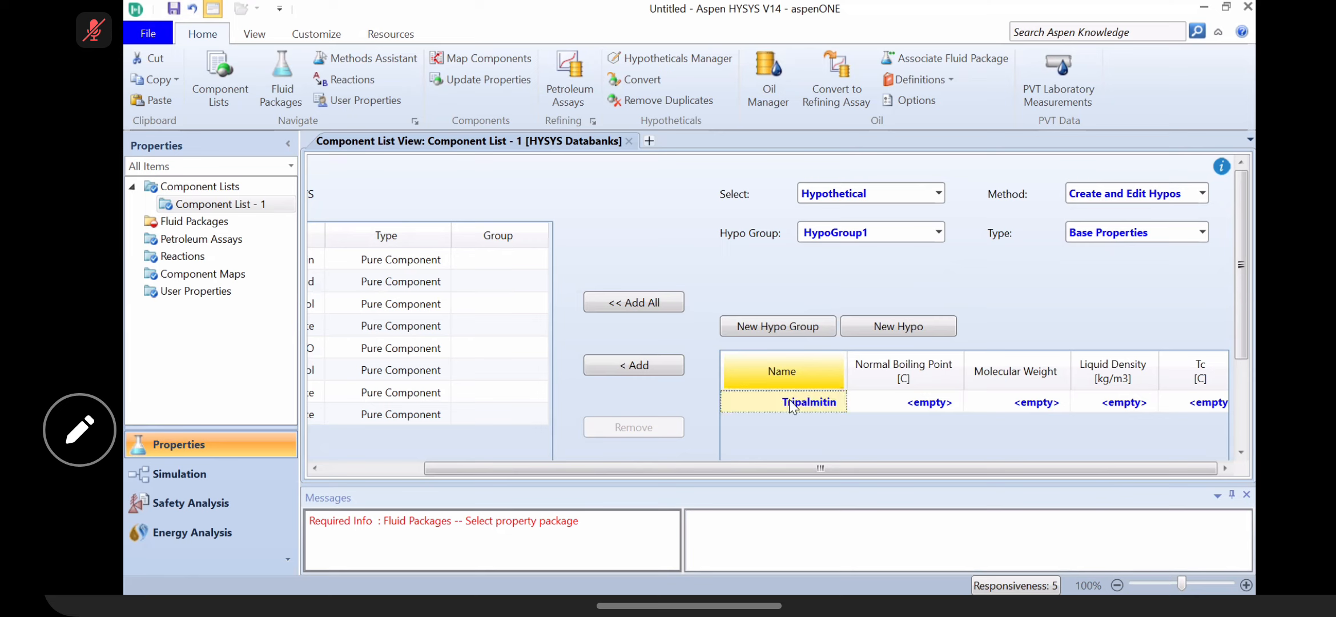
{"action": "left_click", "coordinate": [993, 402]}
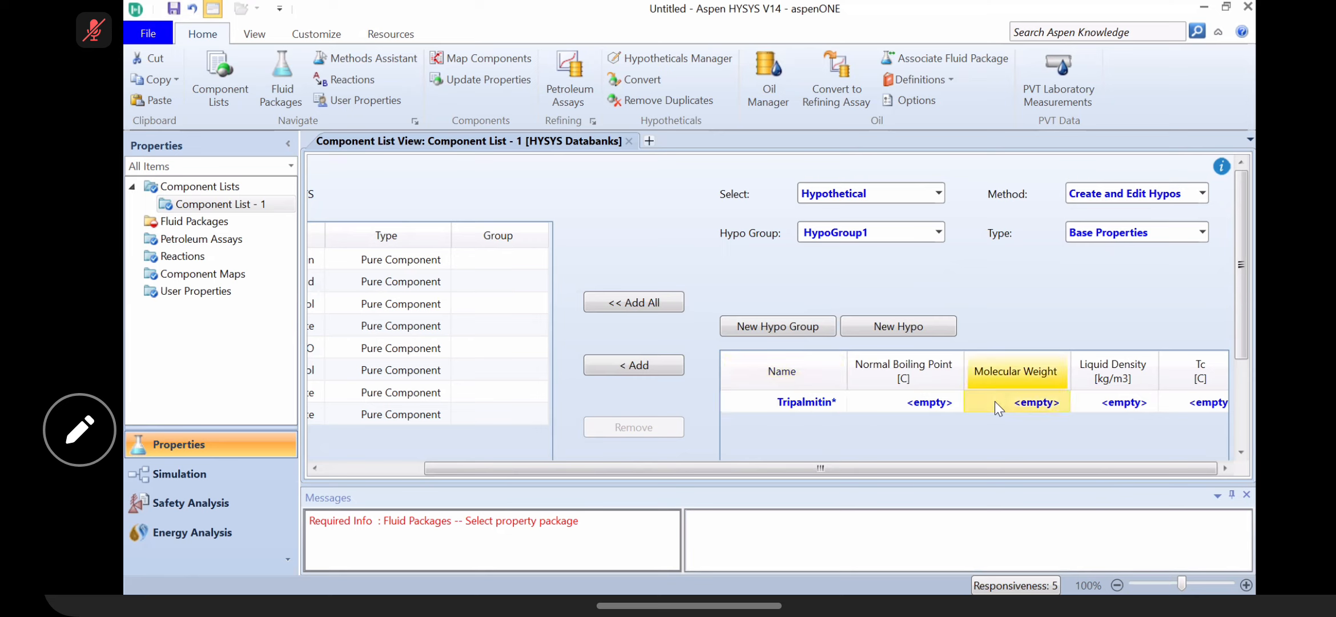
Step: Create a second hypothetical component in HypoGroup1 and name it Trilinolein
{"action": "left_click", "coordinate": [890, 337]}
{"action": "left_click", "coordinate": [822, 426]}
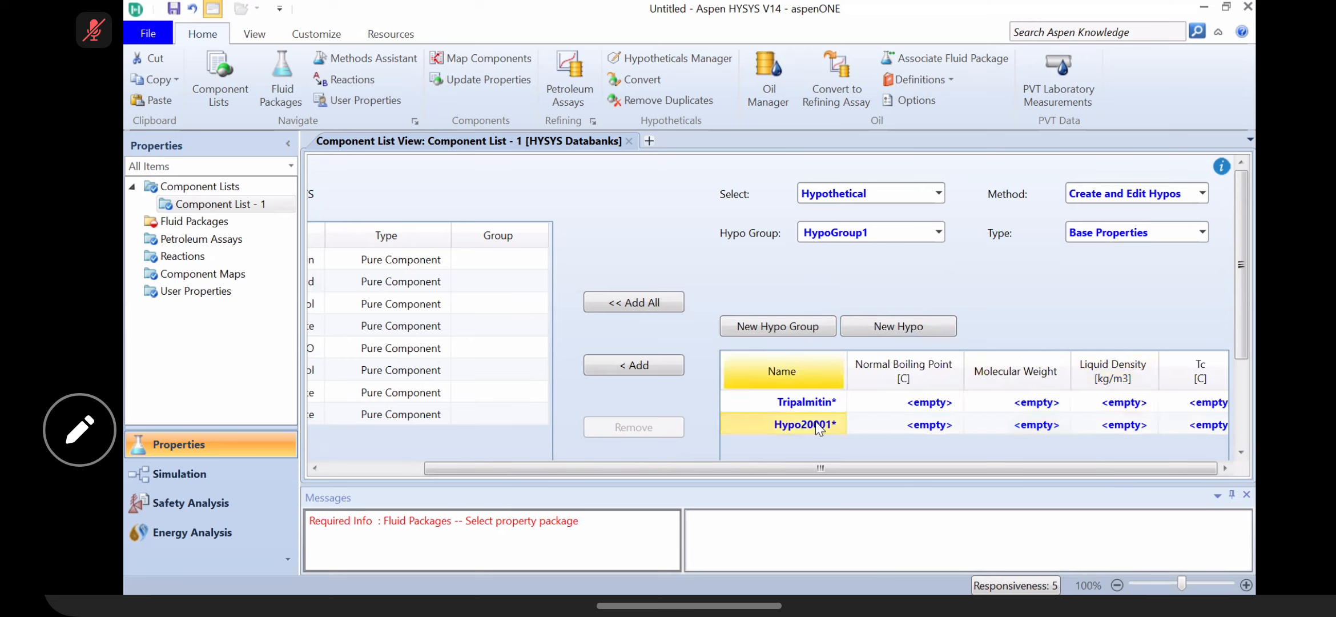
{"action": "type", "text": "Trili"}
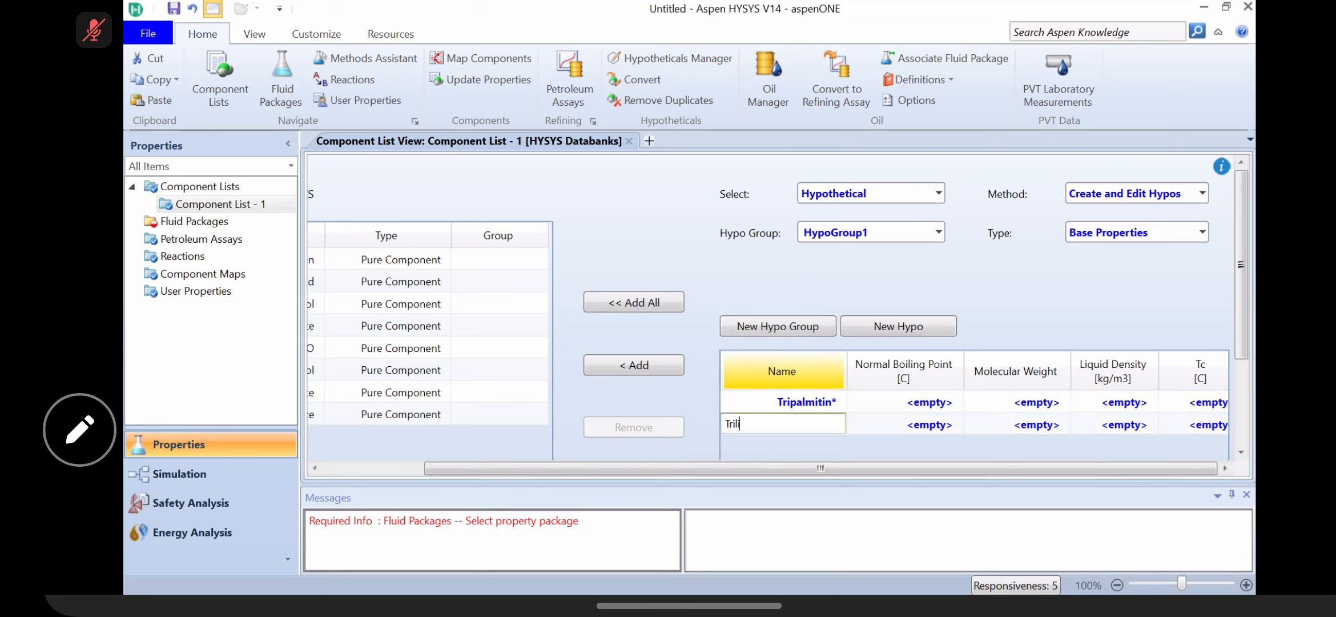
{"action": "type", "text": "nolein"}
{"action": "key", "text": "Return"}
{"action": "key", "text": "Tab"}
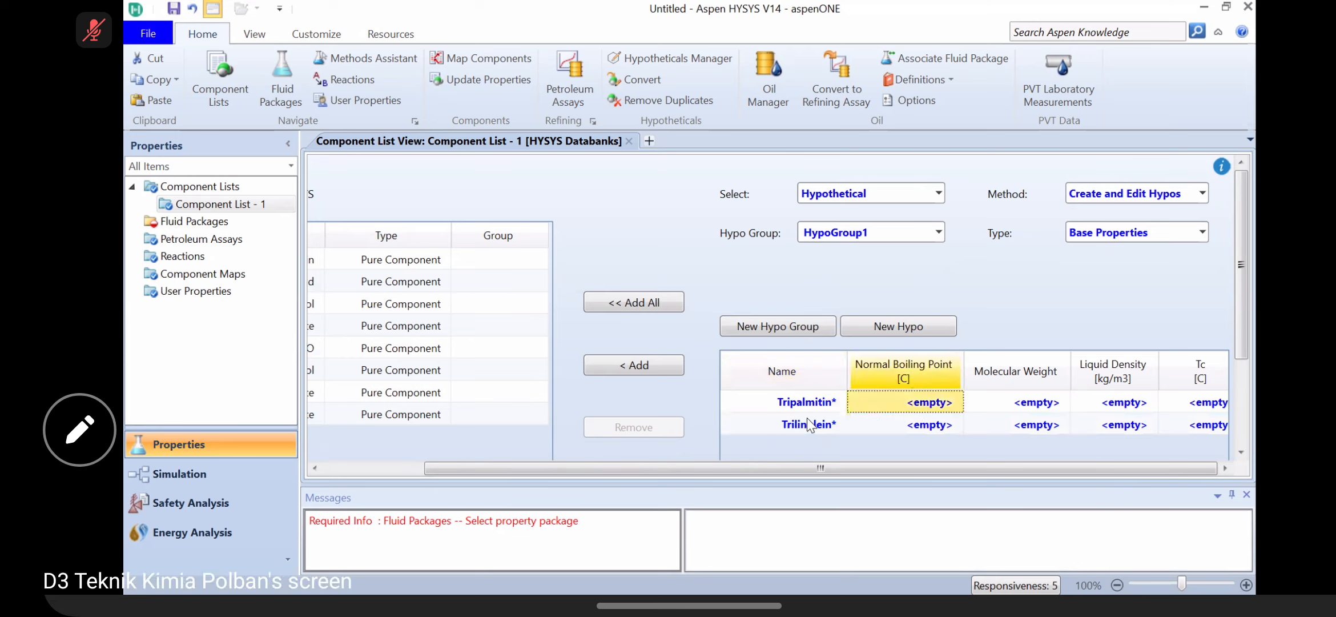
Step: Set the molecular weight of Tripalmitin to 807.30
{"action": "left_click", "coordinate": [1018, 400]}
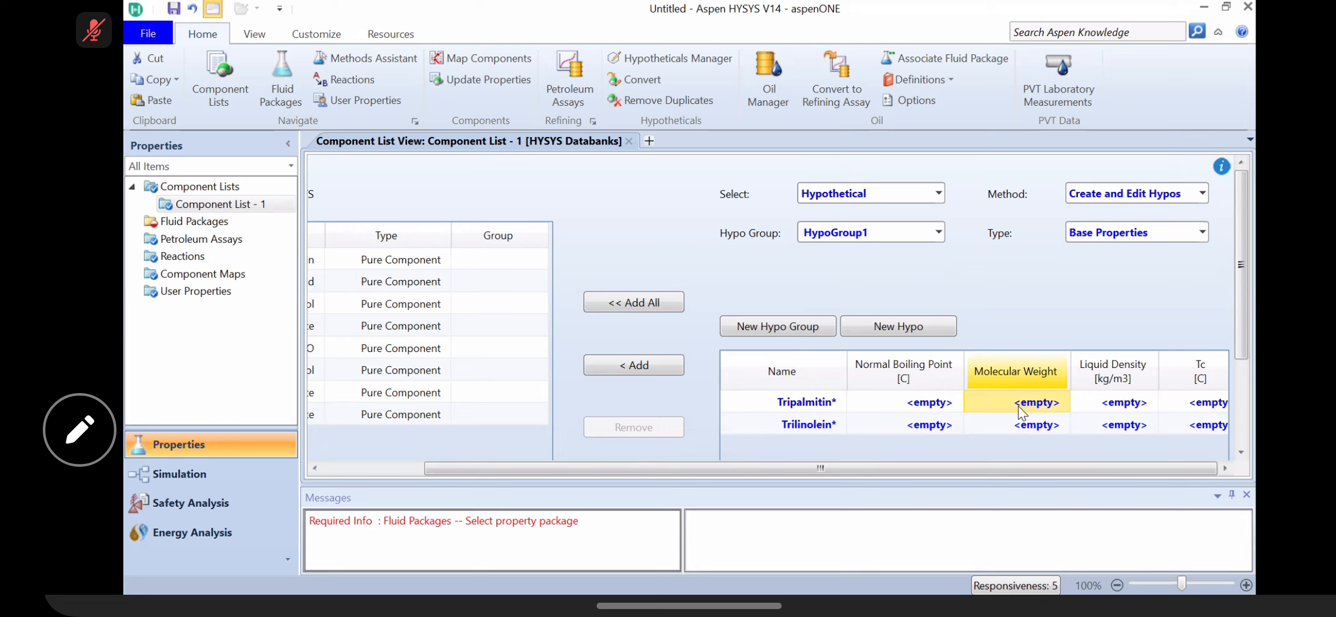
{"action": "type", "text": "80"}
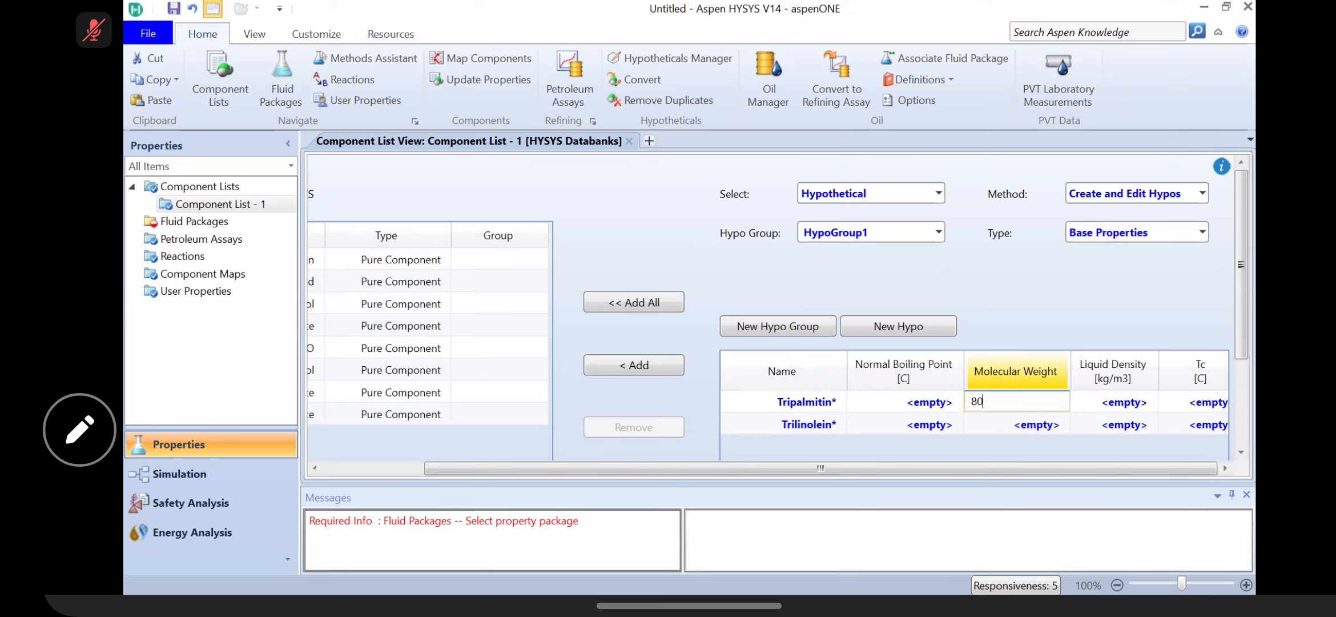
{"action": "type", "text": "7.30"}
{"action": "key", "text": "Return"}
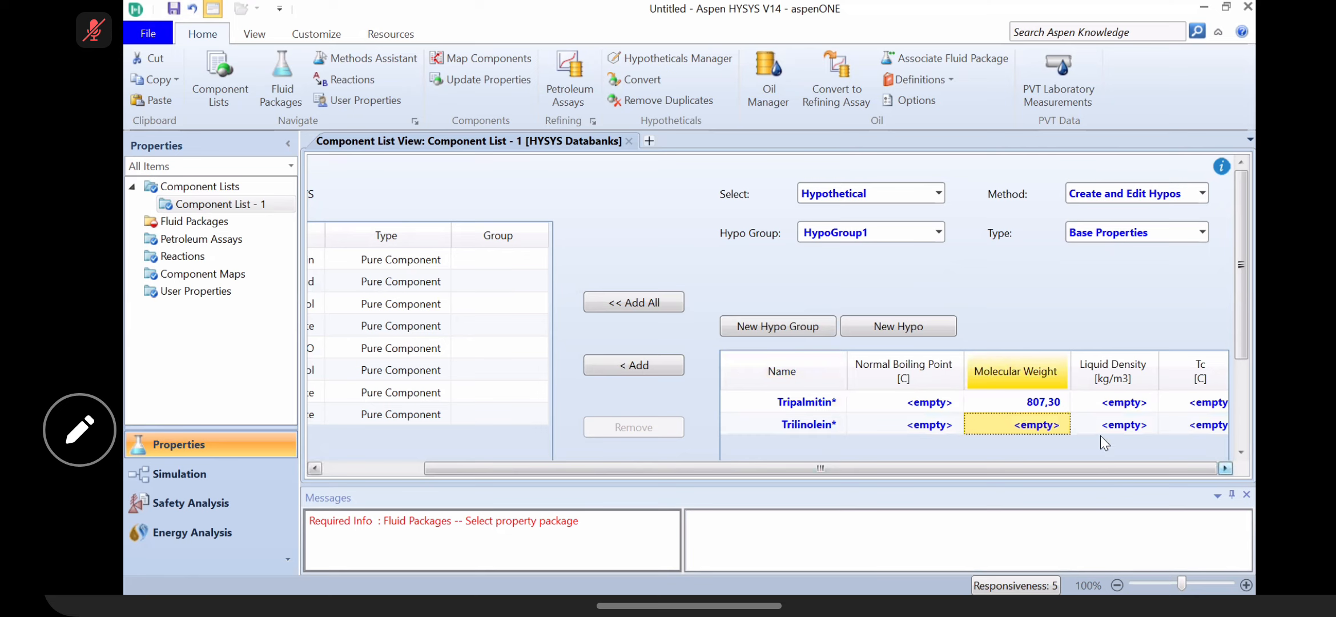
Step: Set the normal boiling point of Tripalmitin to 759,8 C
{"action": "left_click", "coordinate": [943, 398]}
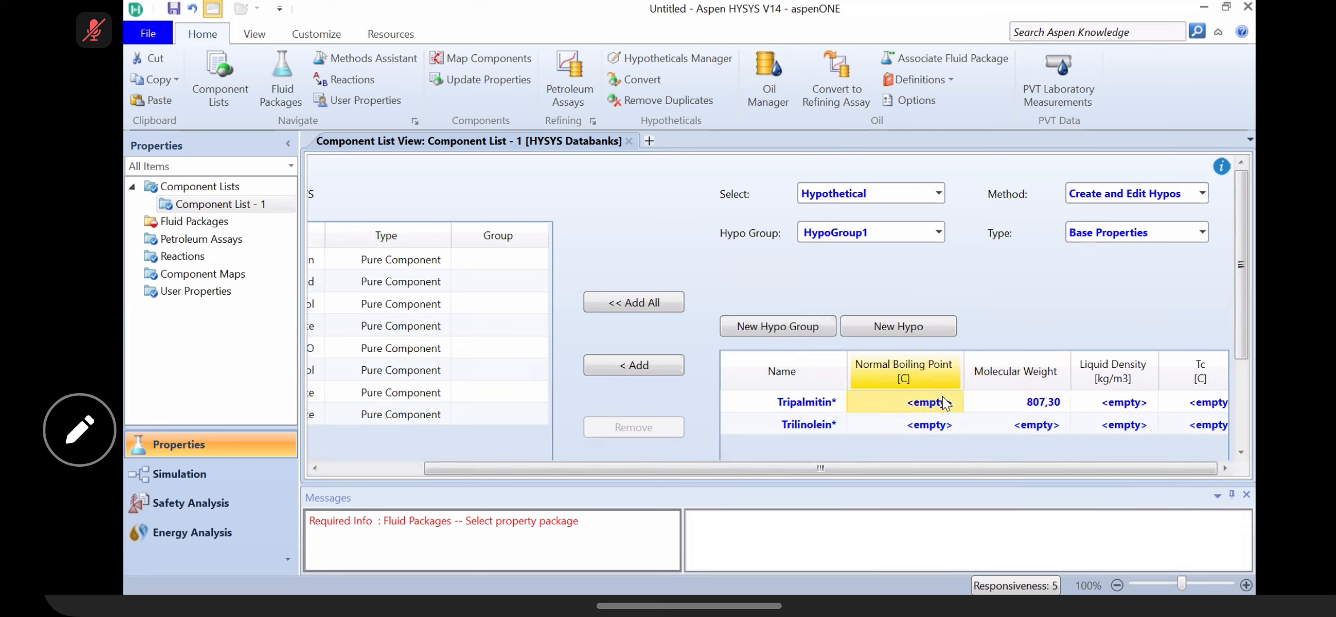
{"action": "type", "text": "75"}
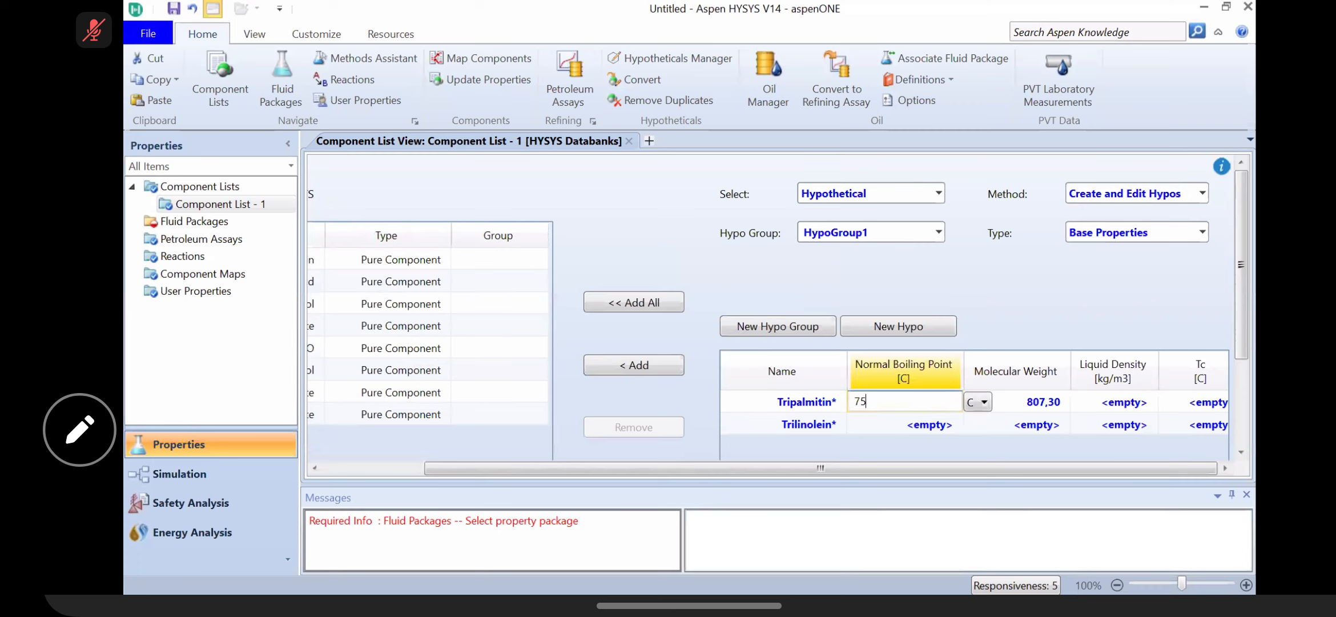
{"action": "type", "text": "9,8"}
{"action": "key", "text": "Return"}
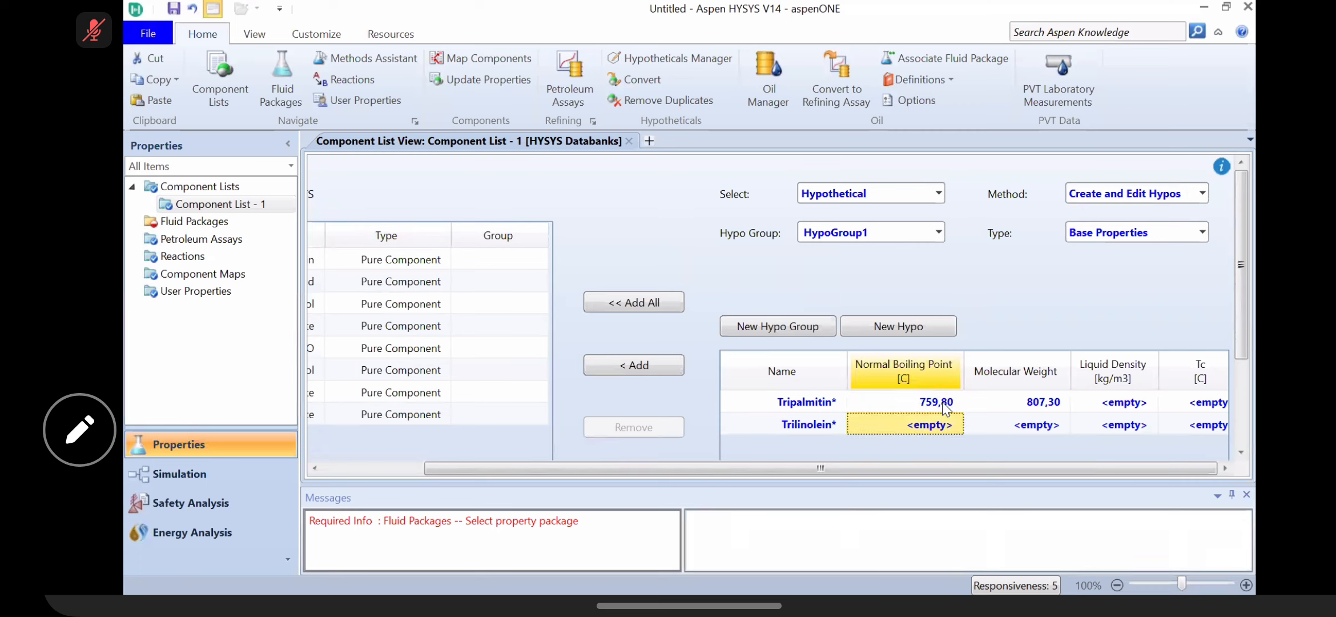
Step: Set the molecular weight of Trilinolein to 879,30 and its normal boiling point to 816,5 C
{"action": "left_click", "coordinate": [1007, 424]}
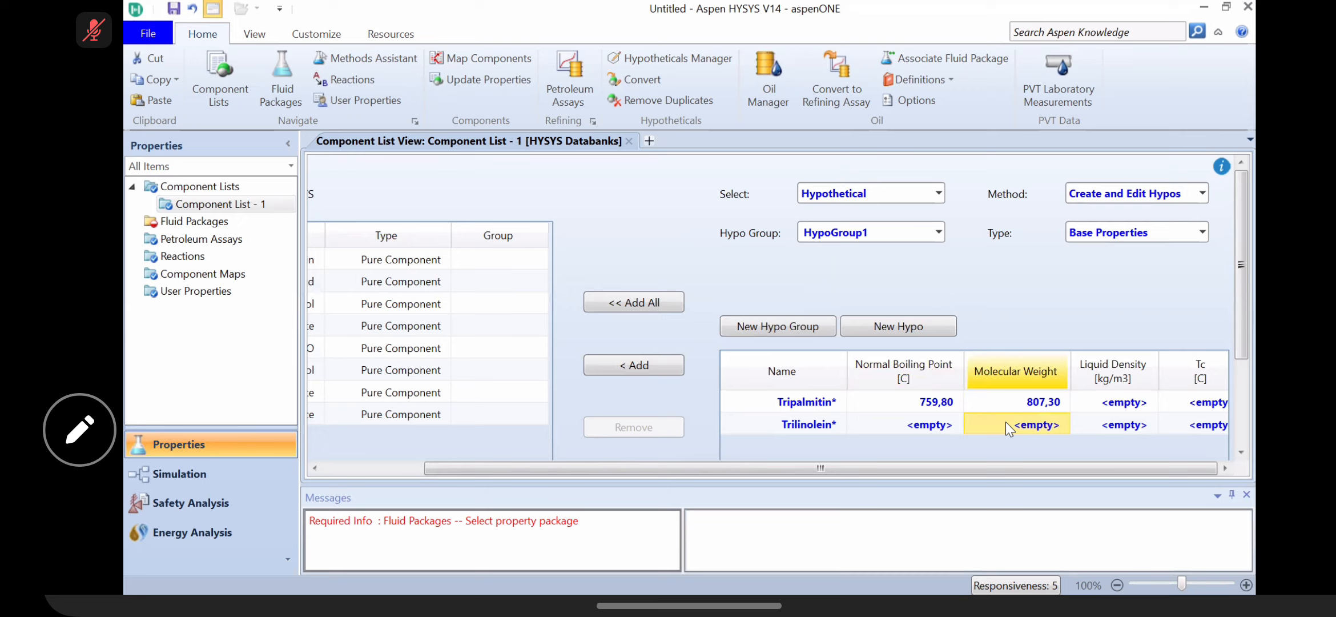
{"action": "type", "text": "879"}
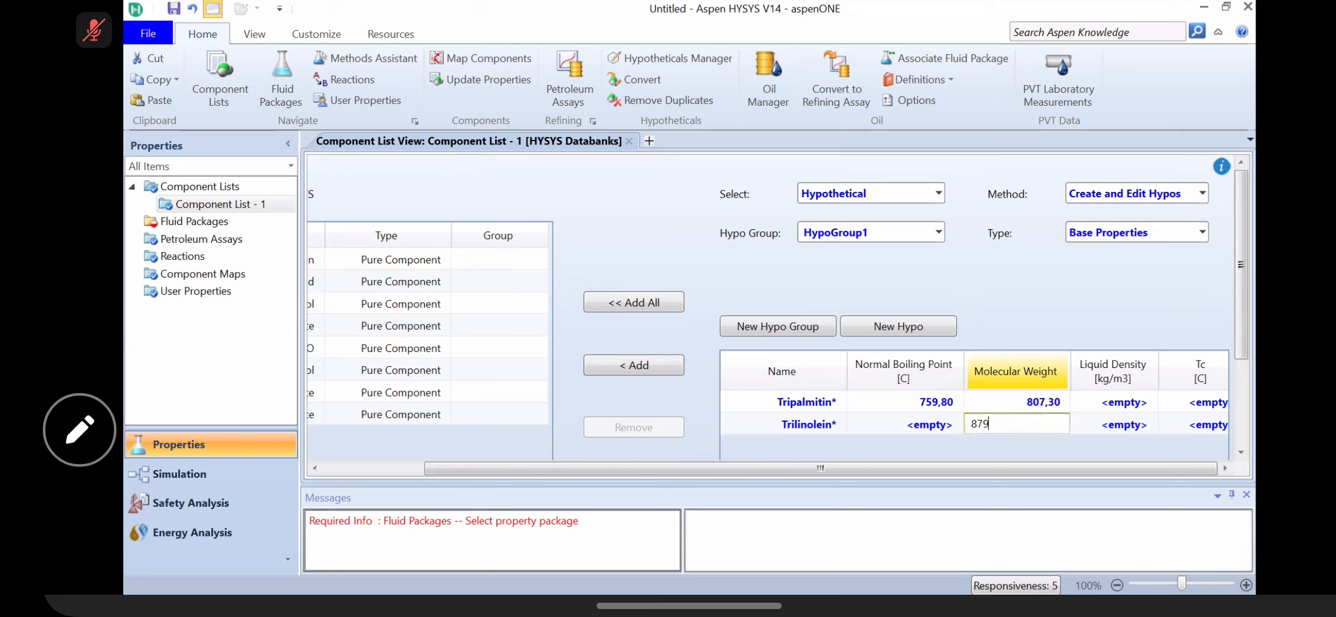
{"action": "type", "text": ",30"}
{"action": "key", "text": "Return"}
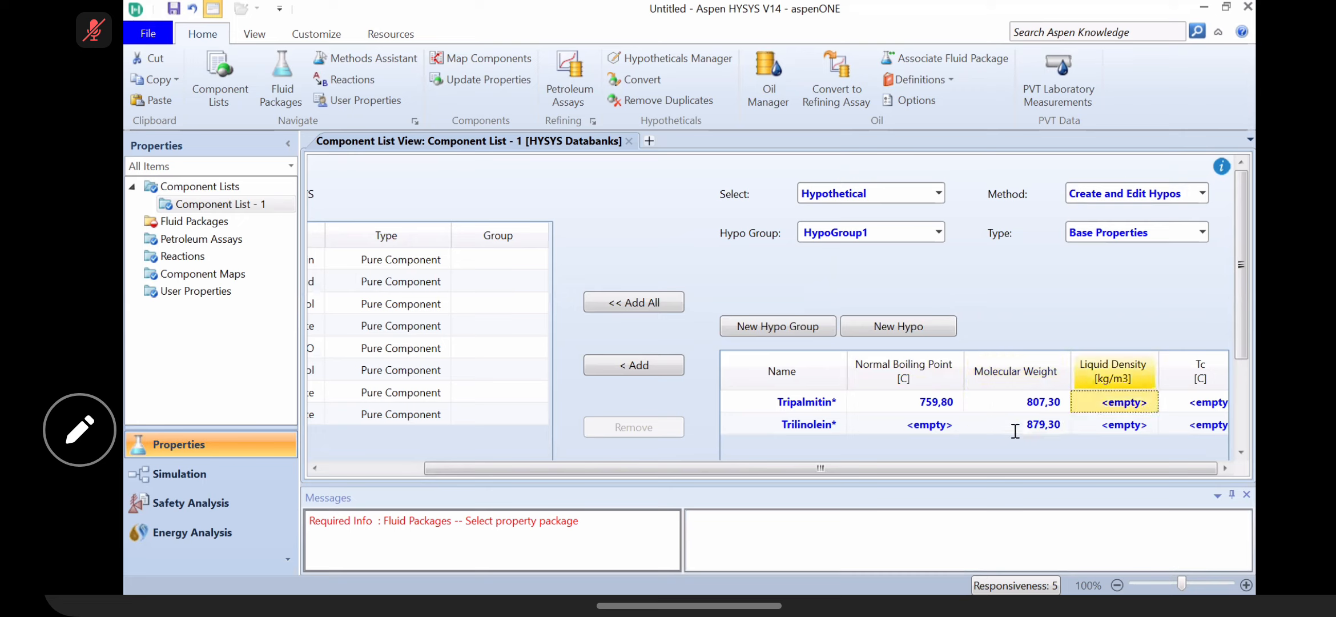
{"action": "left_click", "coordinate": [931, 425]}
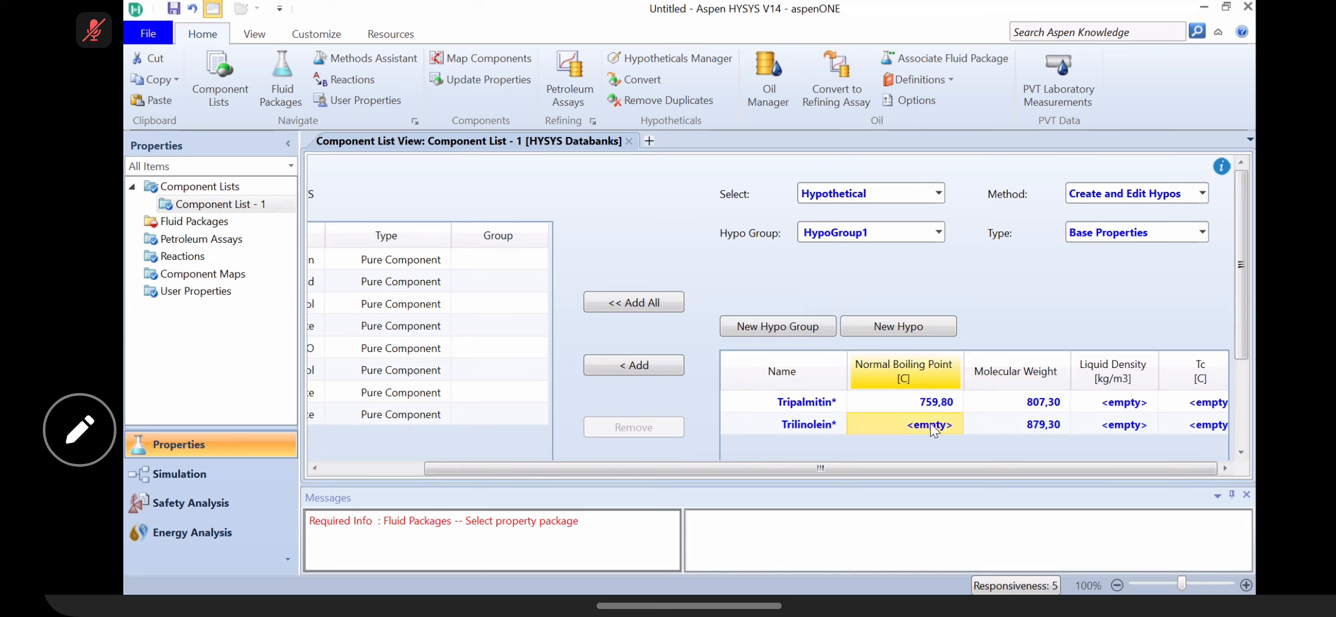
{"action": "type", "text": "81"}
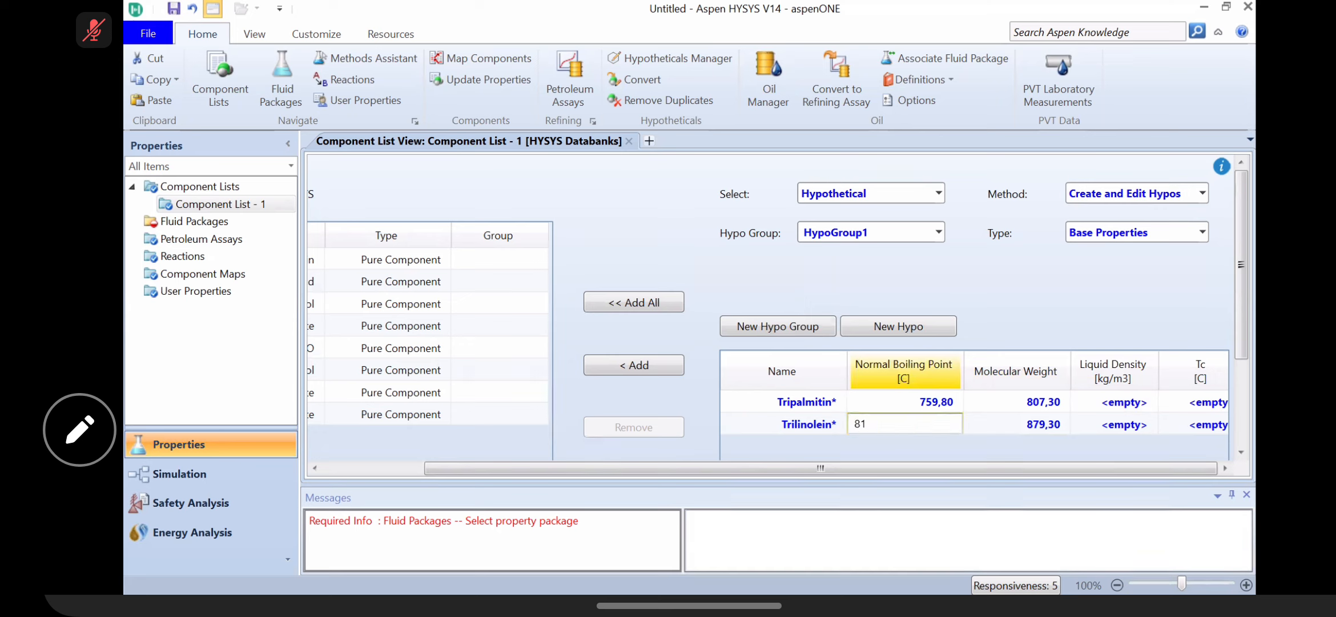
{"action": "type", "text": "6,5"}
{"action": "key", "text": "Return"}
Step: Estimate the unknown properties of the hypothetical components Tripalmitin and Trilinolein
{"action": "left_click_drag", "start_coordinate": [1237, 286], "coordinate": [1248, 395]}
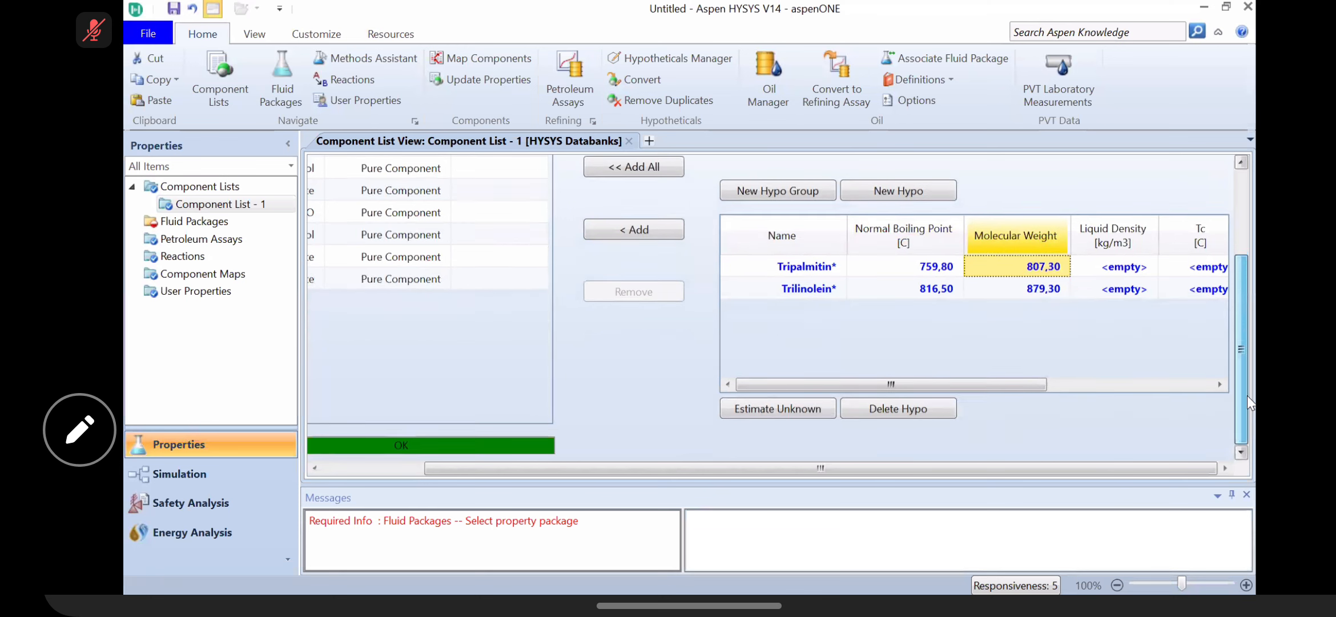
{"action": "left_click", "coordinate": [815, 409]}
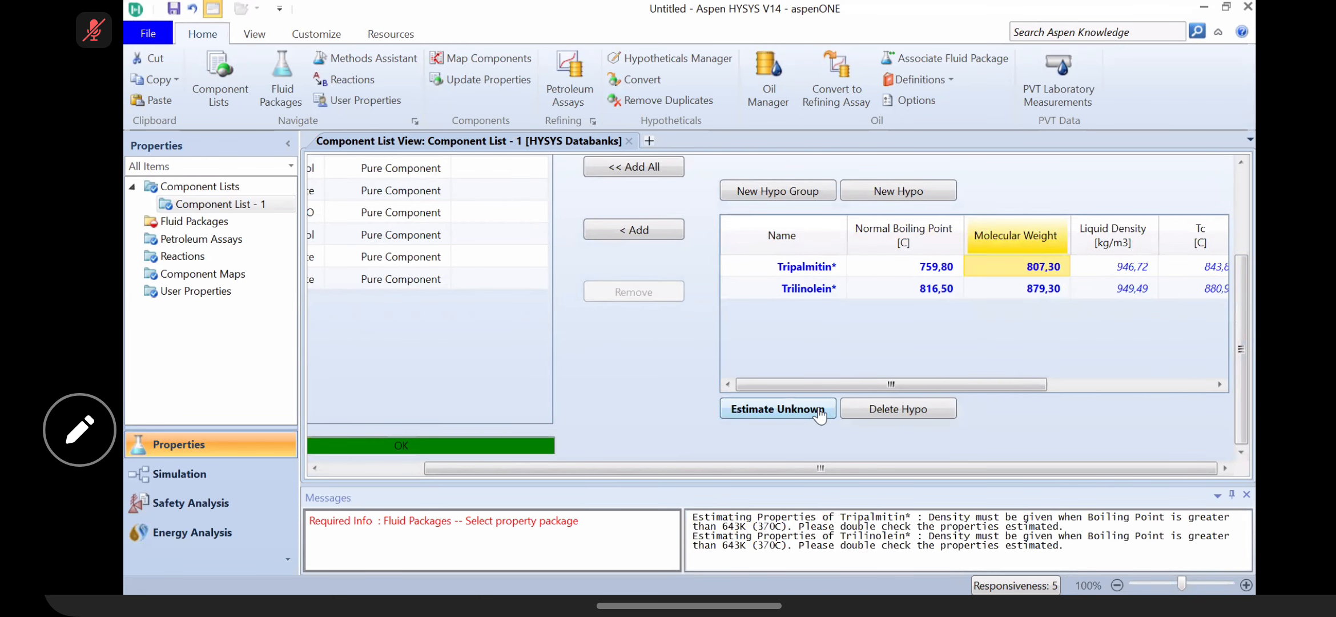
{"action": "left_click_drag", "start_coordinate": [968, 384], "coordinate": [1032, 387]}
{"action": "left_click_drag", "start_coordinate": [1108, 381], "coordinate": [856, 381]}
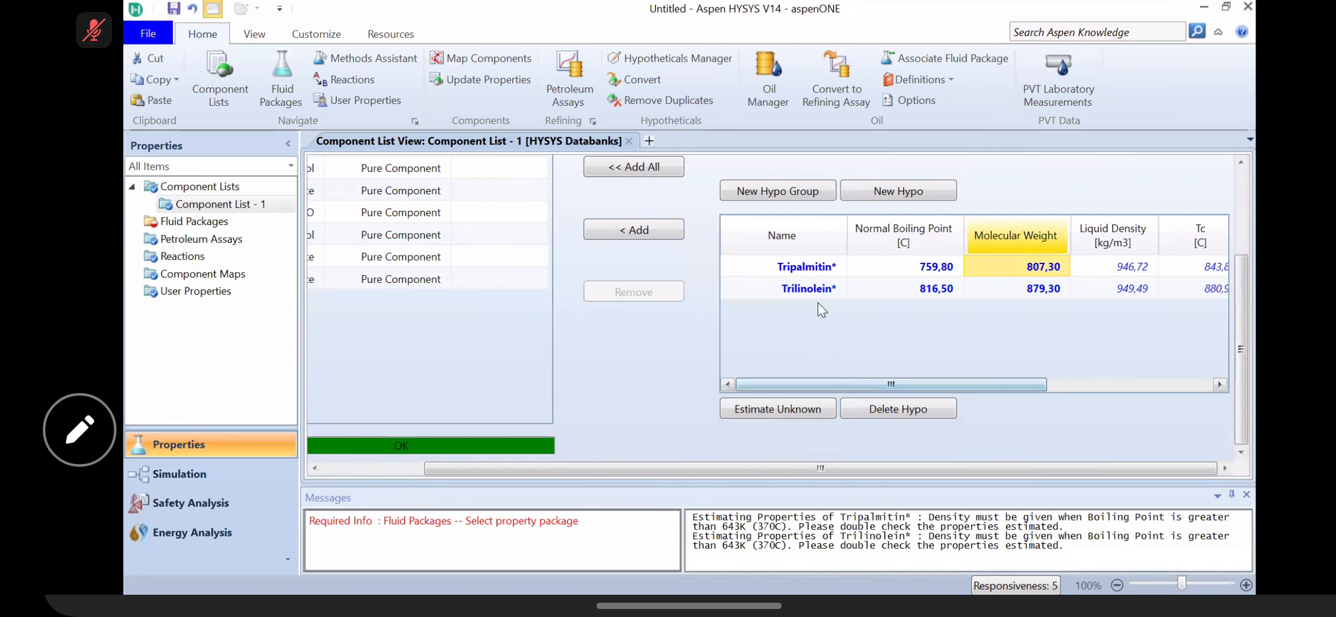
Step: Add the hypothetical components Tripalmitin and Trilinolein to Component List - 1
{"action": "left_click", "coordinate": [810, 266]}
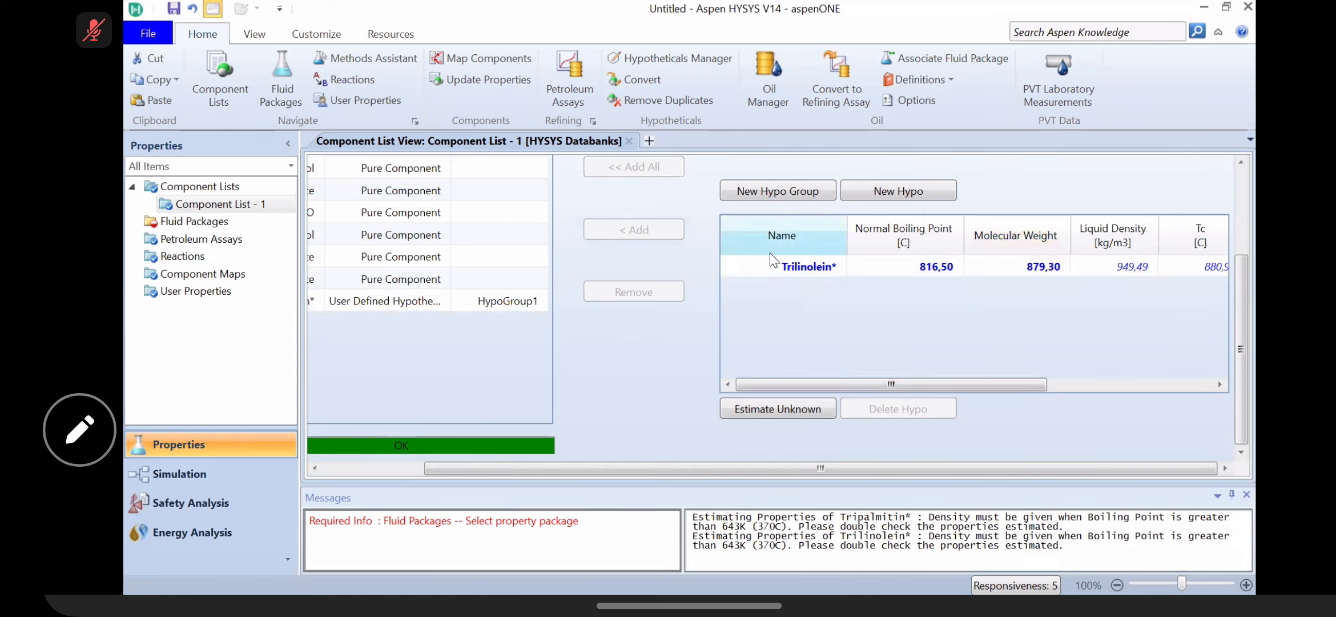
{"action": "left_click", "coordinate": [800, 267]}
{"action": "left_click", "coordinate": [643, 230]}
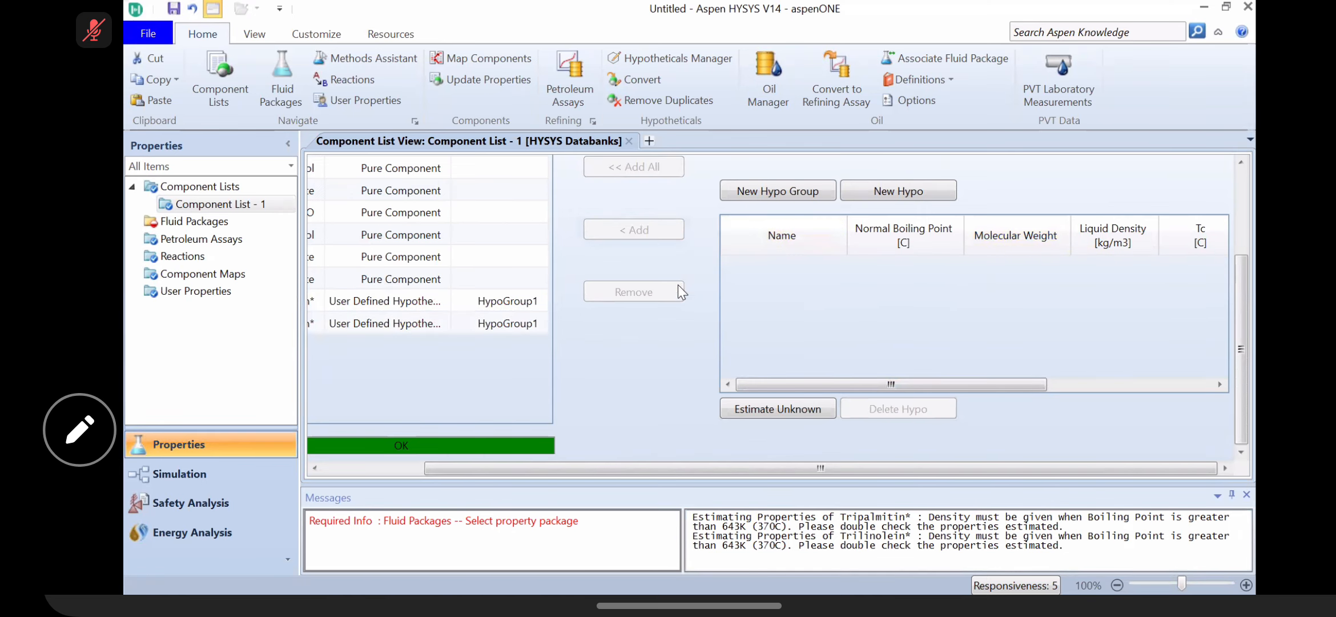
{"action": "left_click_drag", "start_coordinate": [751, 470], "coordinate": [542, 466]}
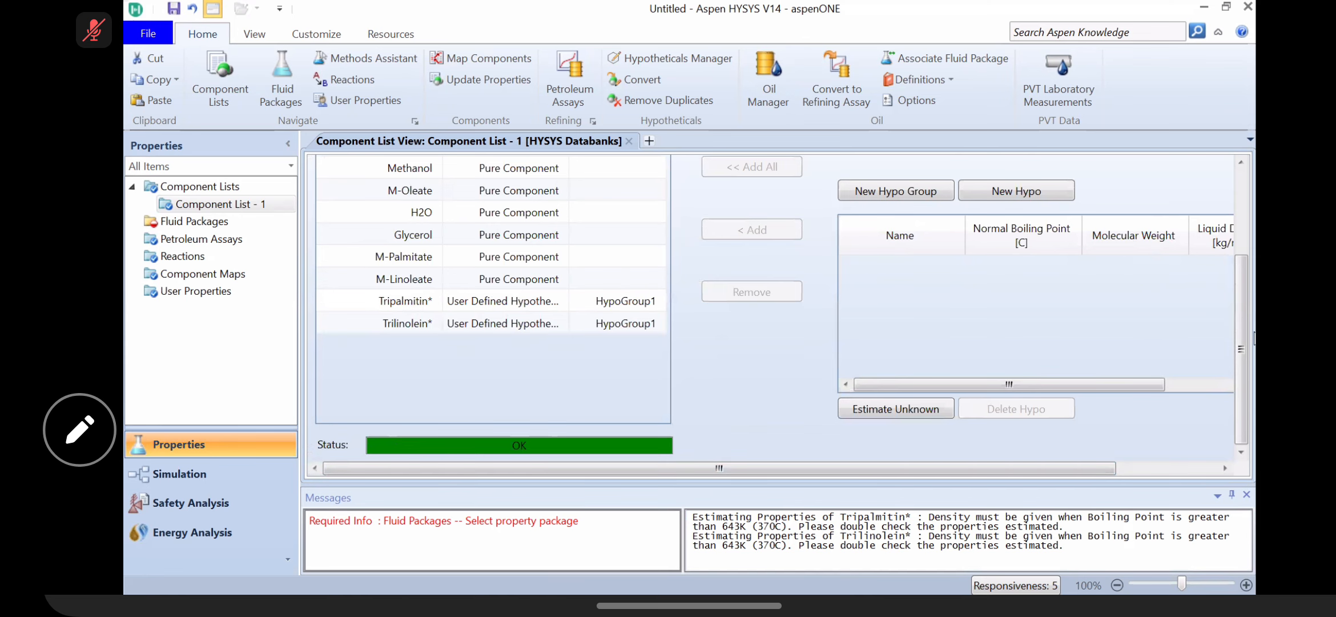
{"action": "left_click_drag", "start_coordinate": [1238, 345], "coordinate": [1241, 269]}
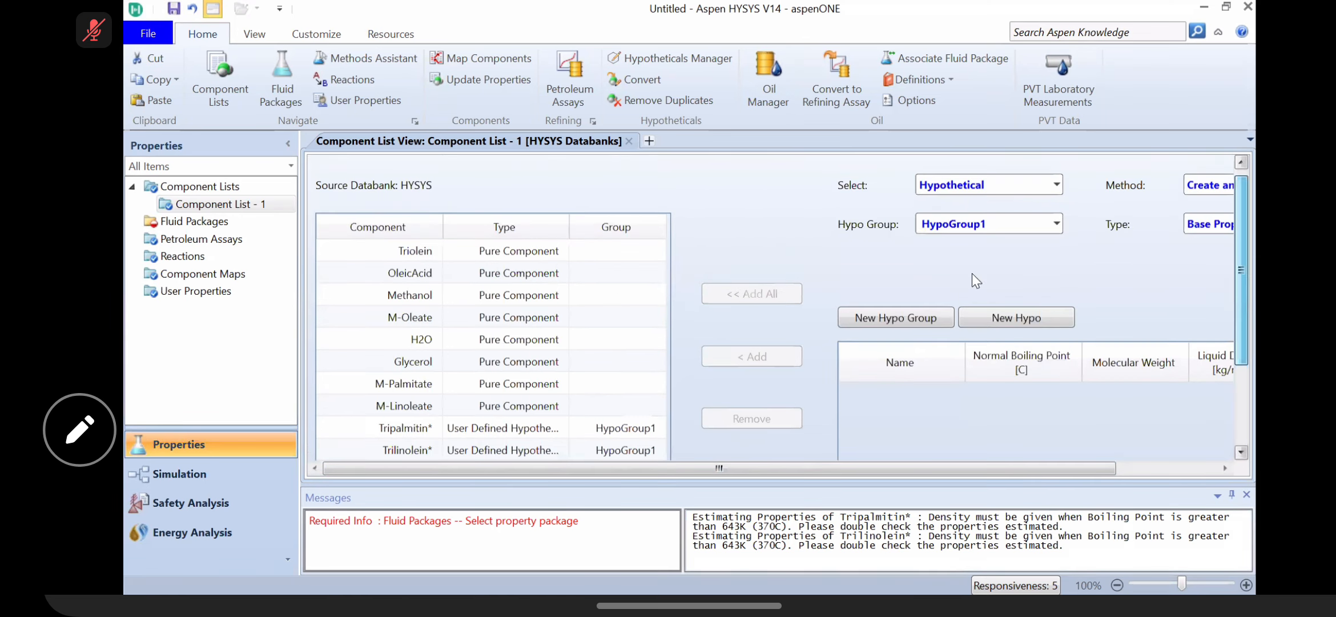
Step: Add a fluid package with NRTL as its property package and enter the simulation environment
{"action": "left_click", "coordinate": [197, 222]}
{"action": "left_click", "coordinate": [378, 422]}
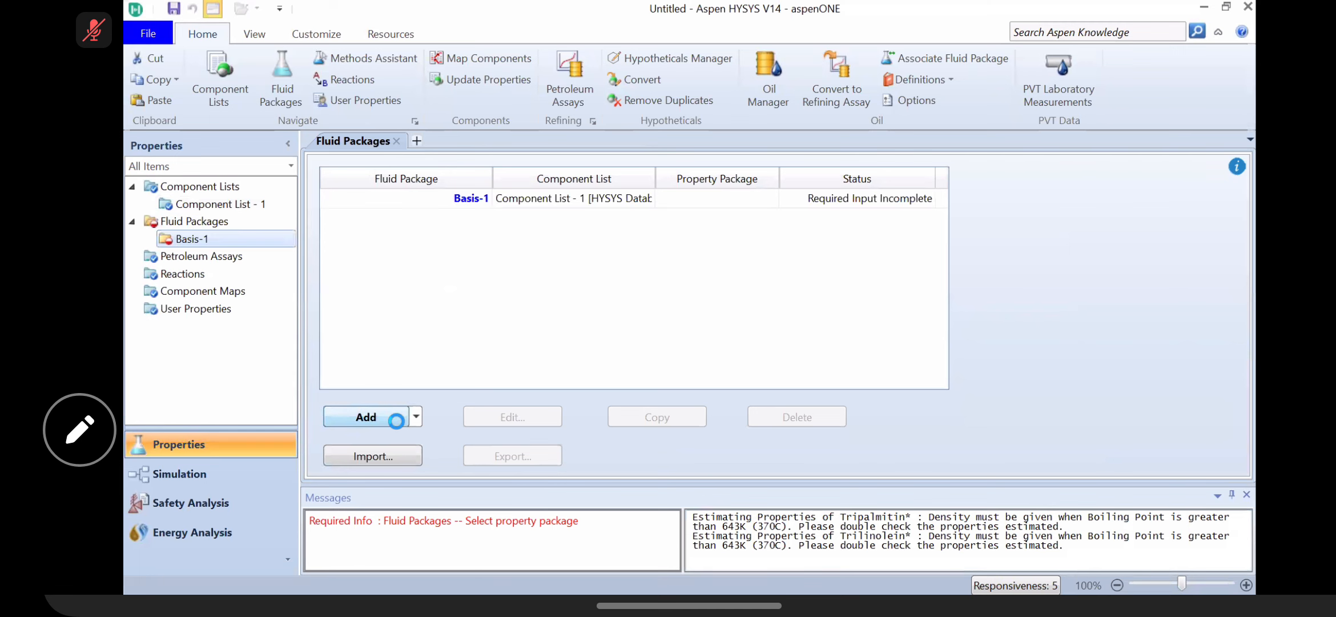
{"action": "left_click_drag", "start_coordinate": [484, 318], "coordinate": [483, 421]}
{"action": "left_click", "coordinate": [340, 380]}
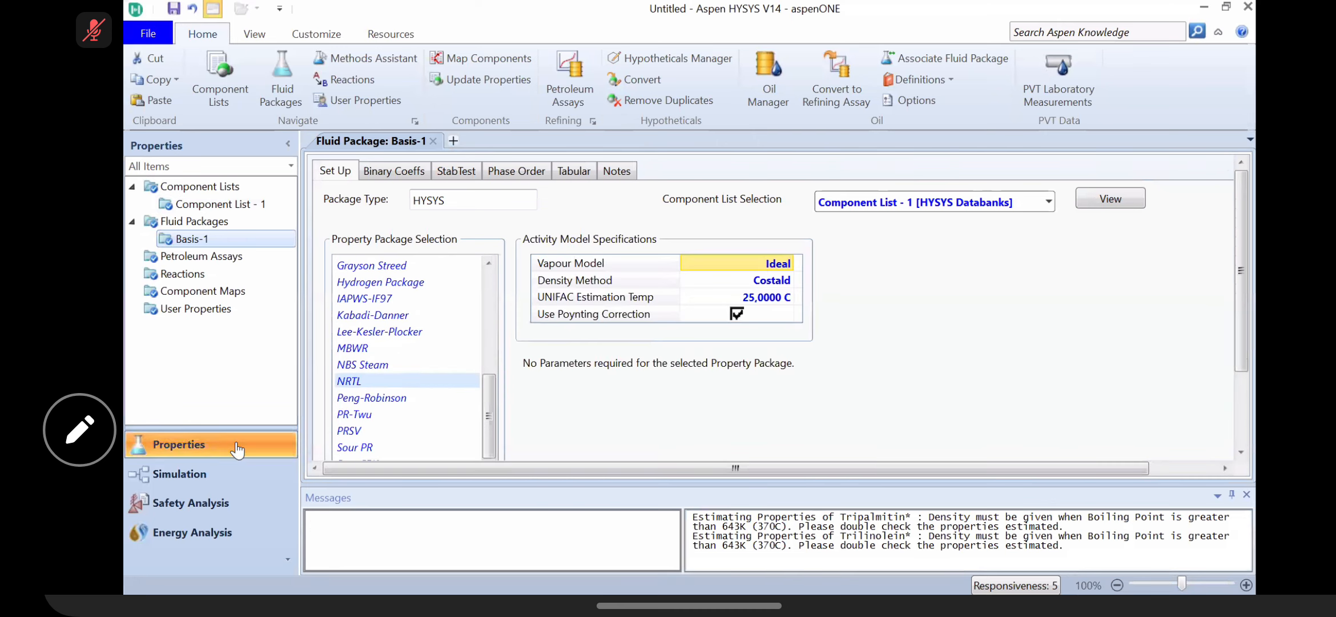
{"action": "left_click", "coordinate": [189, 480]}
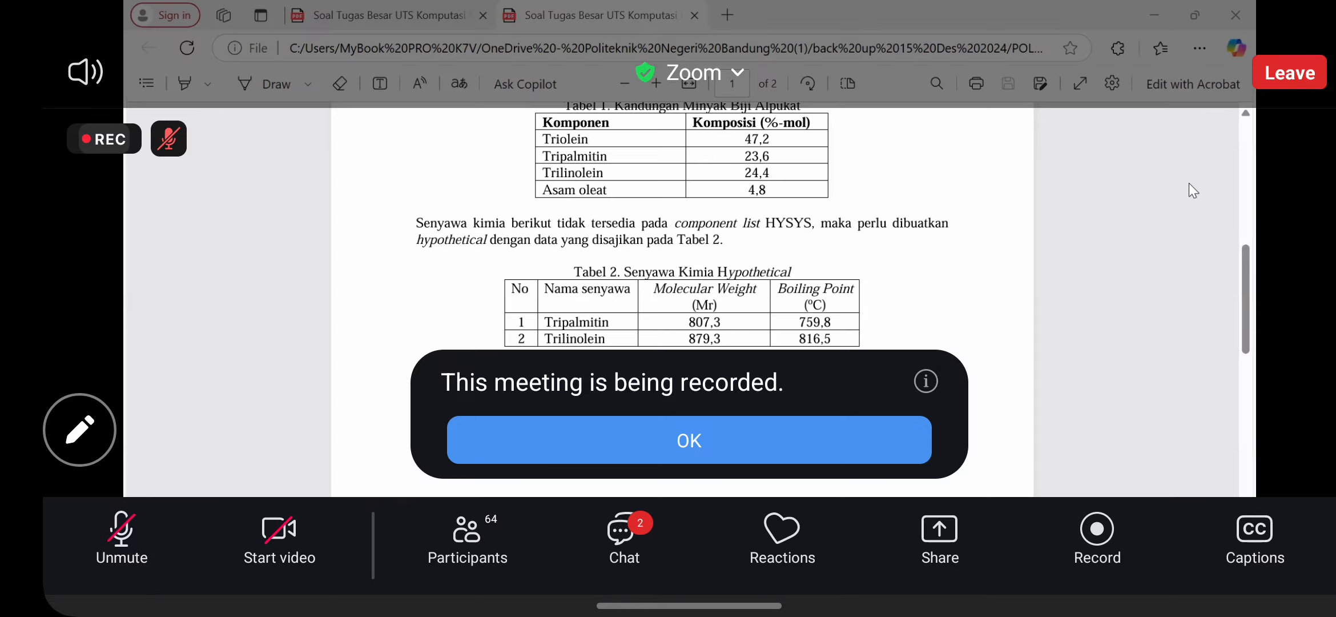
Step: Switch to the assignment PDF in the browser and examine the composition tables, the oil and methanol feed specifications, and the biodiesel reactions
{"action": "left_click", "coordinate": [689, 440]}
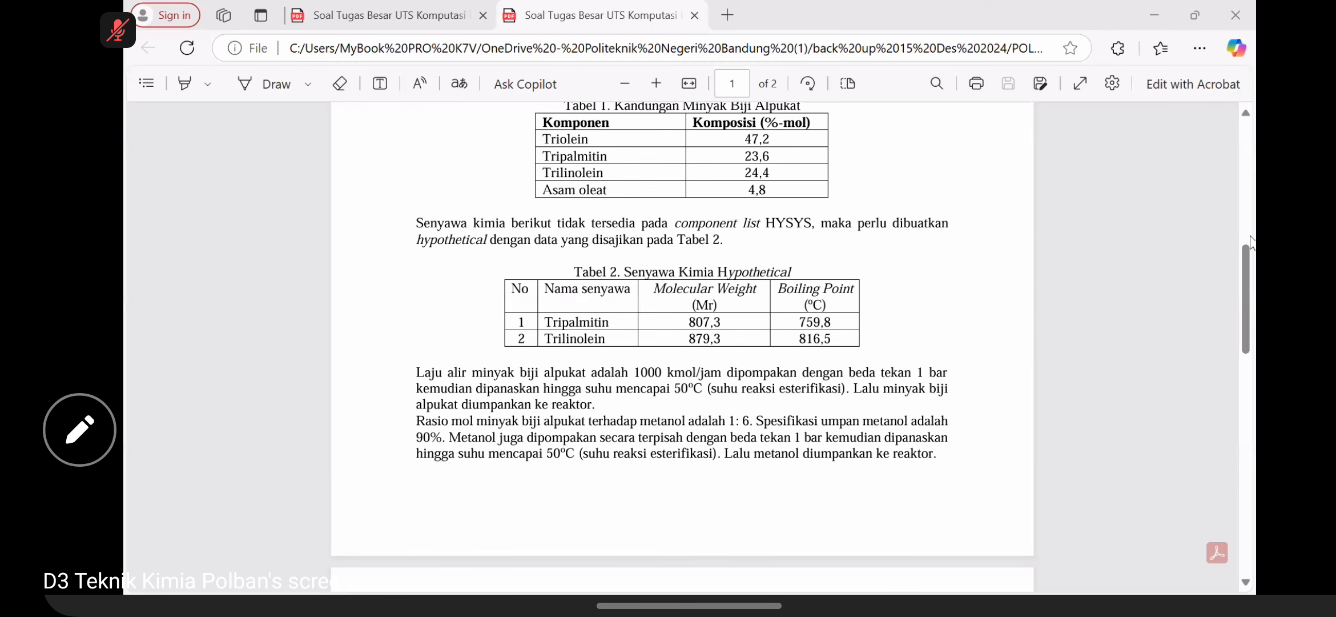
{"action": "scroll", "coordinate": [1251, 251], "scroll_direction": "up", "scroll_amount": 5}
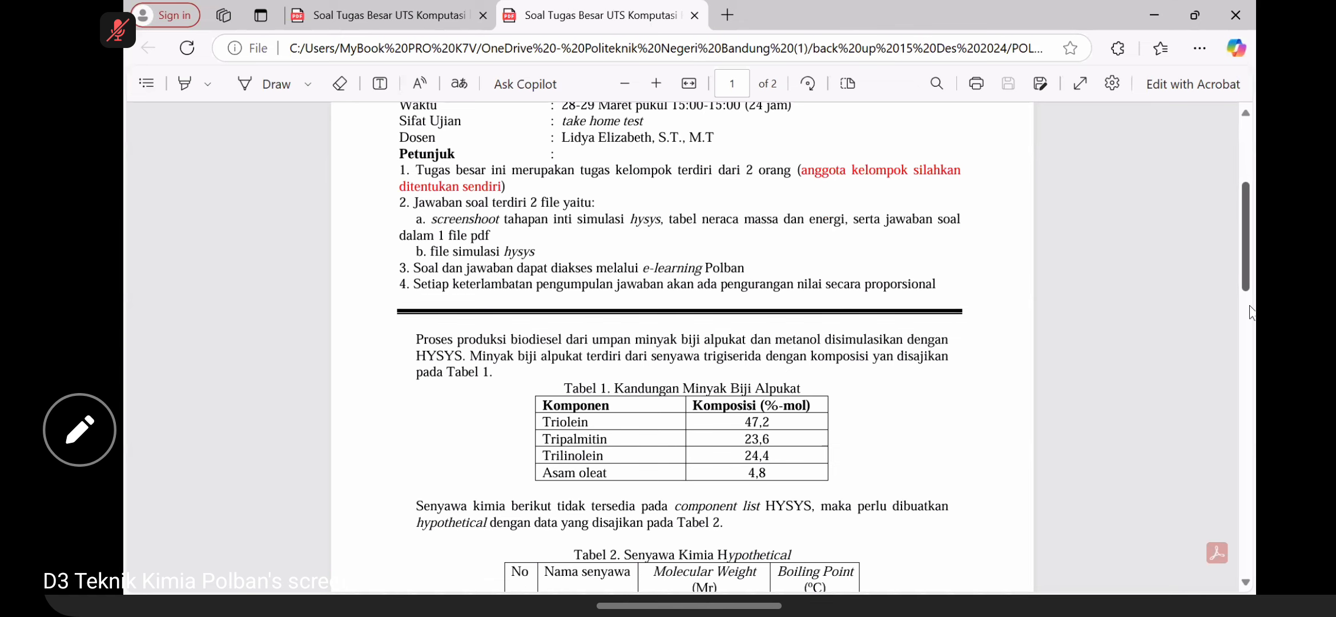
{"action": "scroll", "coordinate": [1250, 312], "scroll_direction": "down", "scroll_amount": 5}
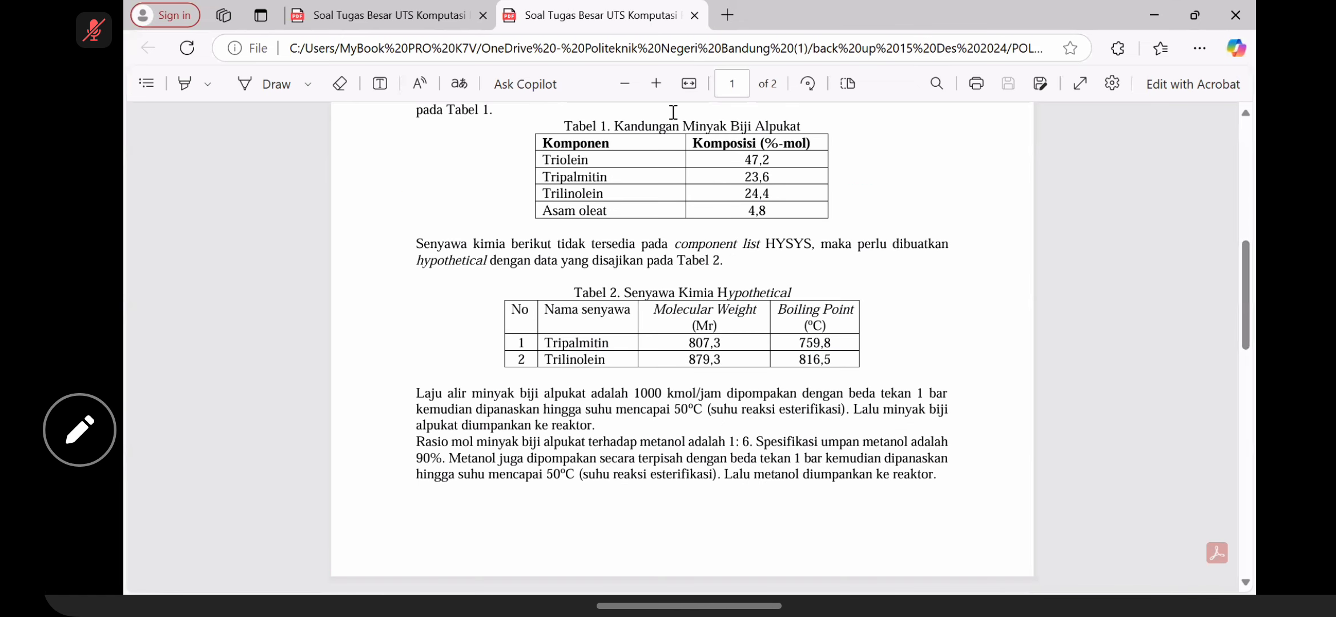
{"action": "left_click", "coordinate": [656, 84]}
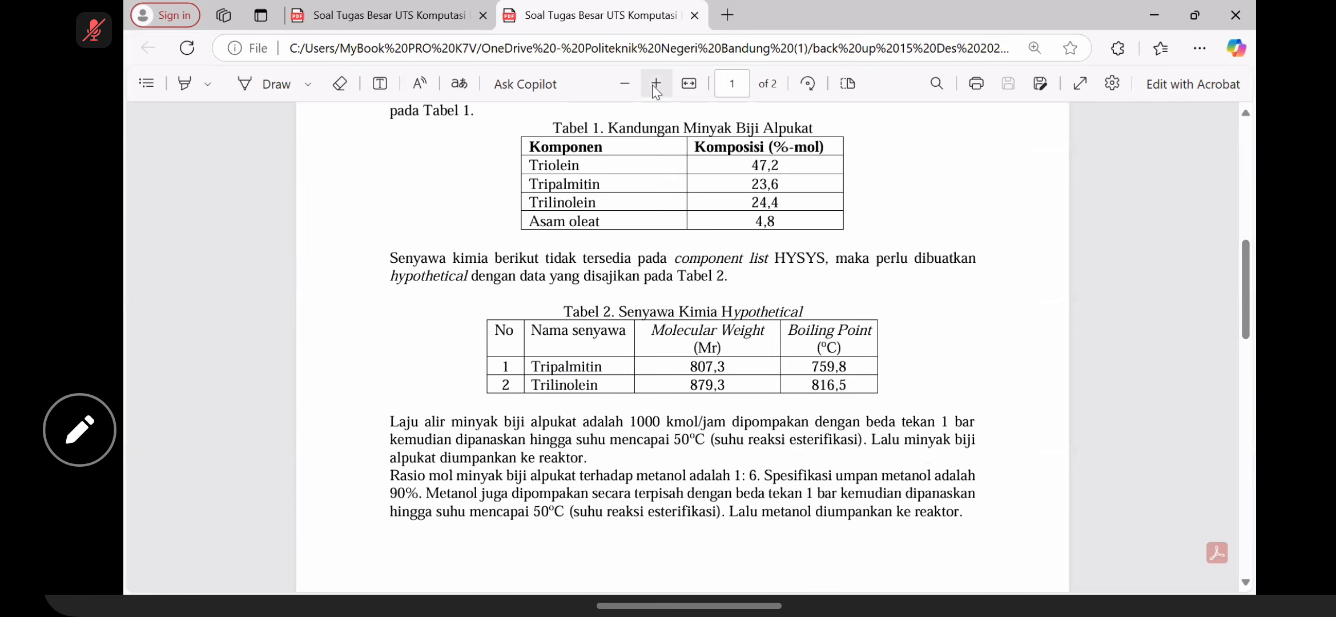
{"action": "left_click", "coordinate": [655, 87]}
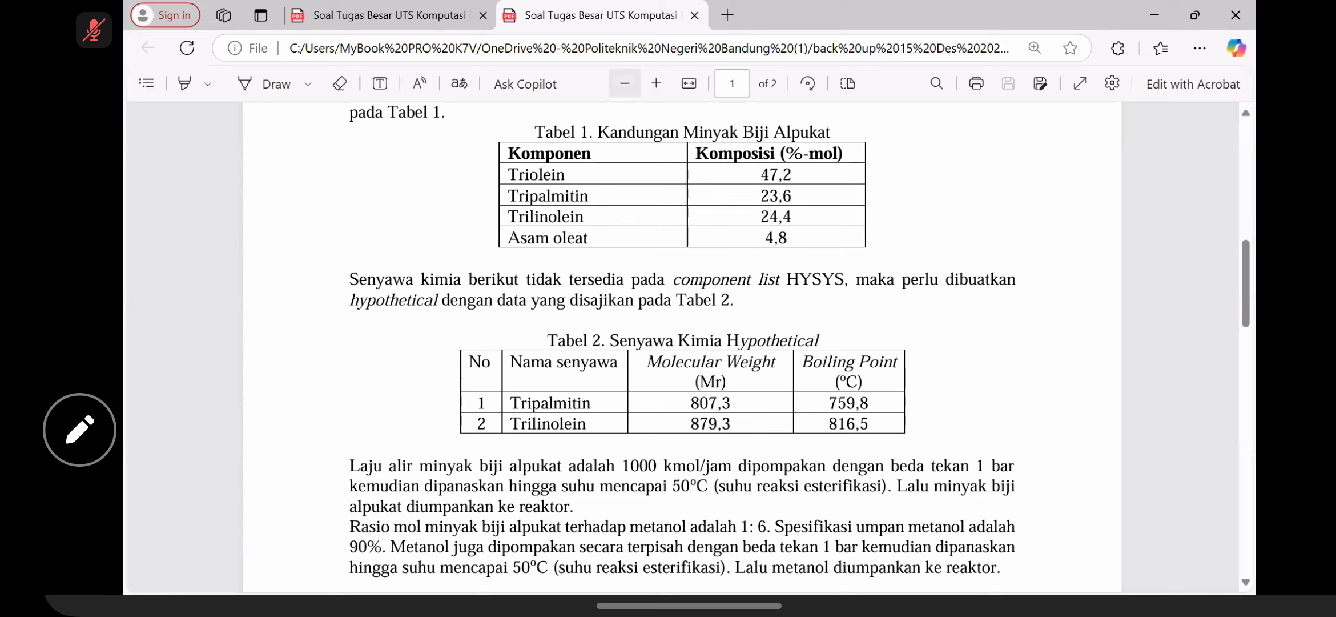
{"action": "left_click_drag", "start_coordinate": [1247, 275], "coordinate": [1248, 306]}
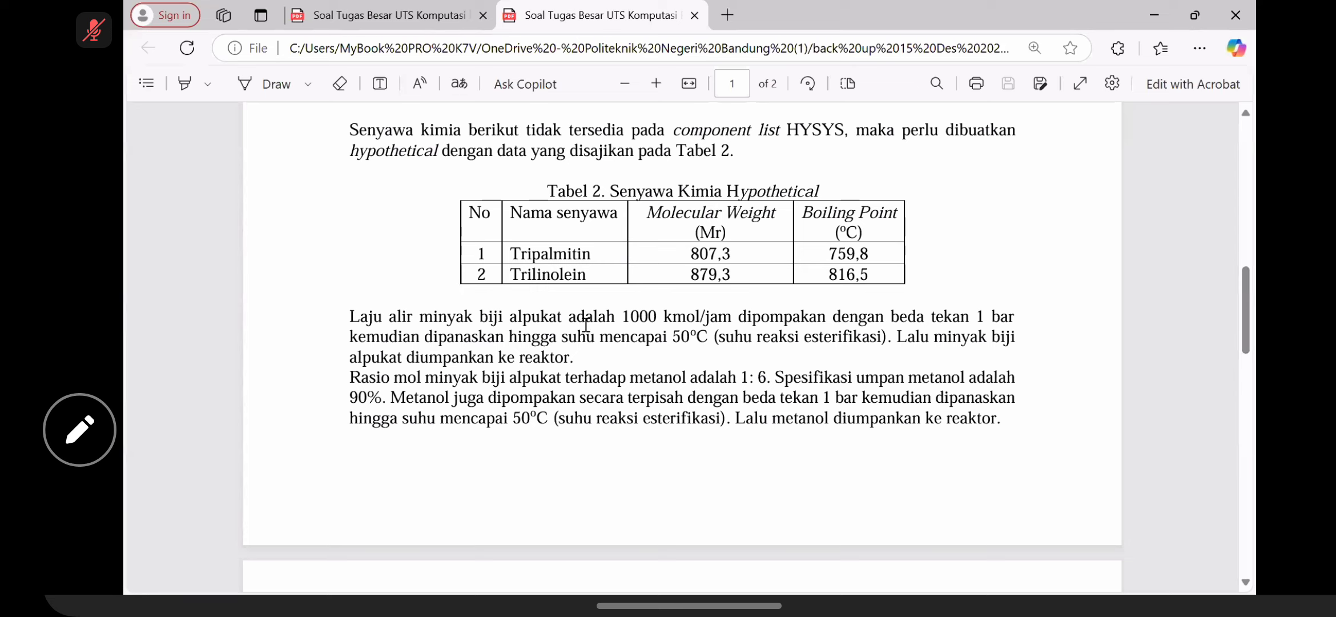
{"action": "left_click_drag", "start_coordinate": [1238, 292], "coordinate": [1244, 266]}
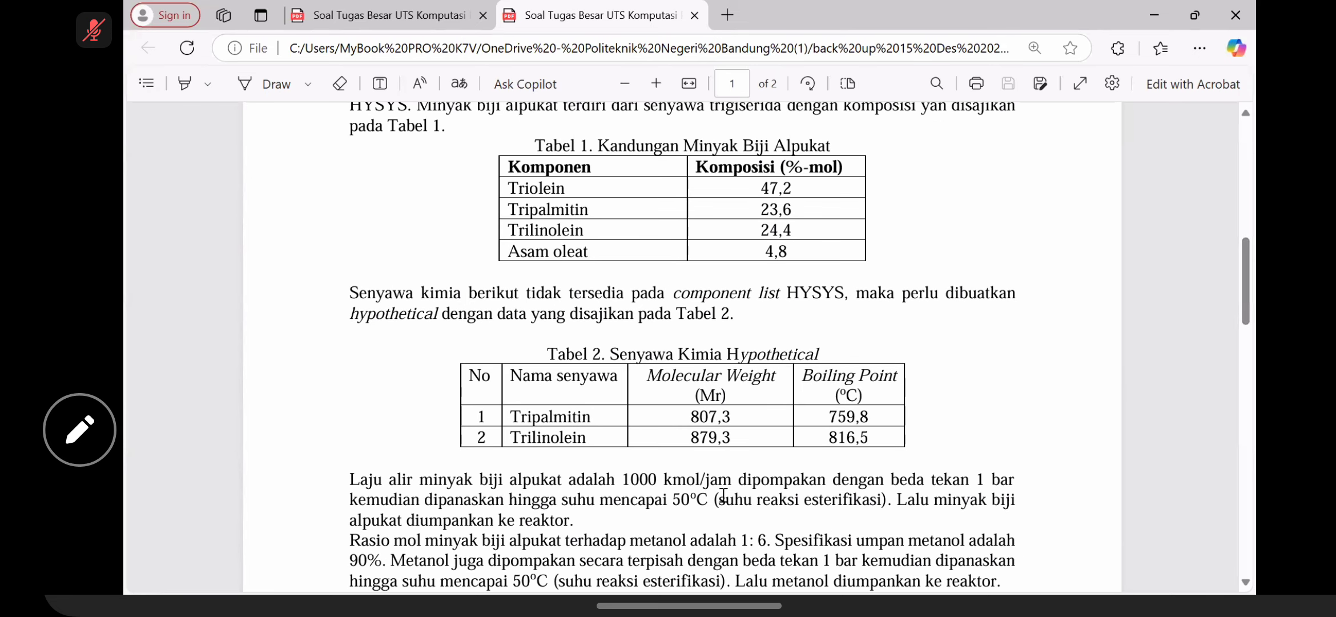
{"action": "left_click_drag", "start_coordinate": [1244, 278], "coordinate": [1244, 401]}
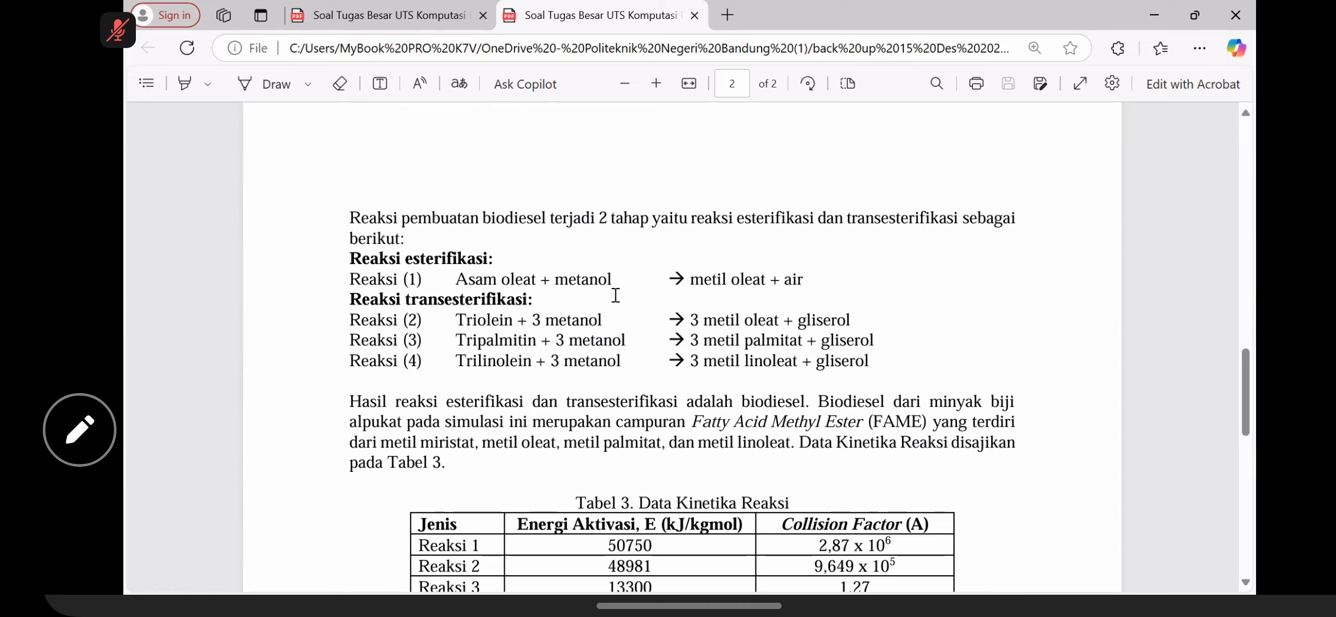
{"action": "scroll", "coordinate": [616, 295], "scroll_direction": "up", "scroll_amount": 10}
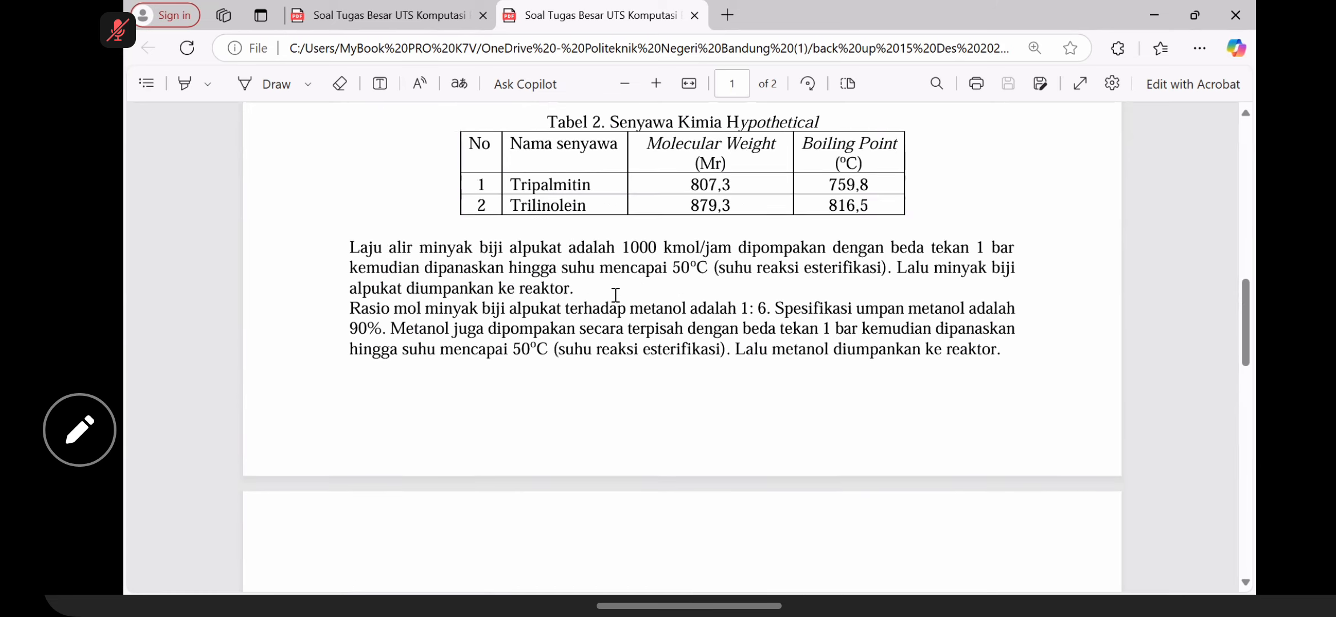
{"action": "scroll", "coordinate": [615, 295], "scroll_direction": "up", "scroll_amount": 1}
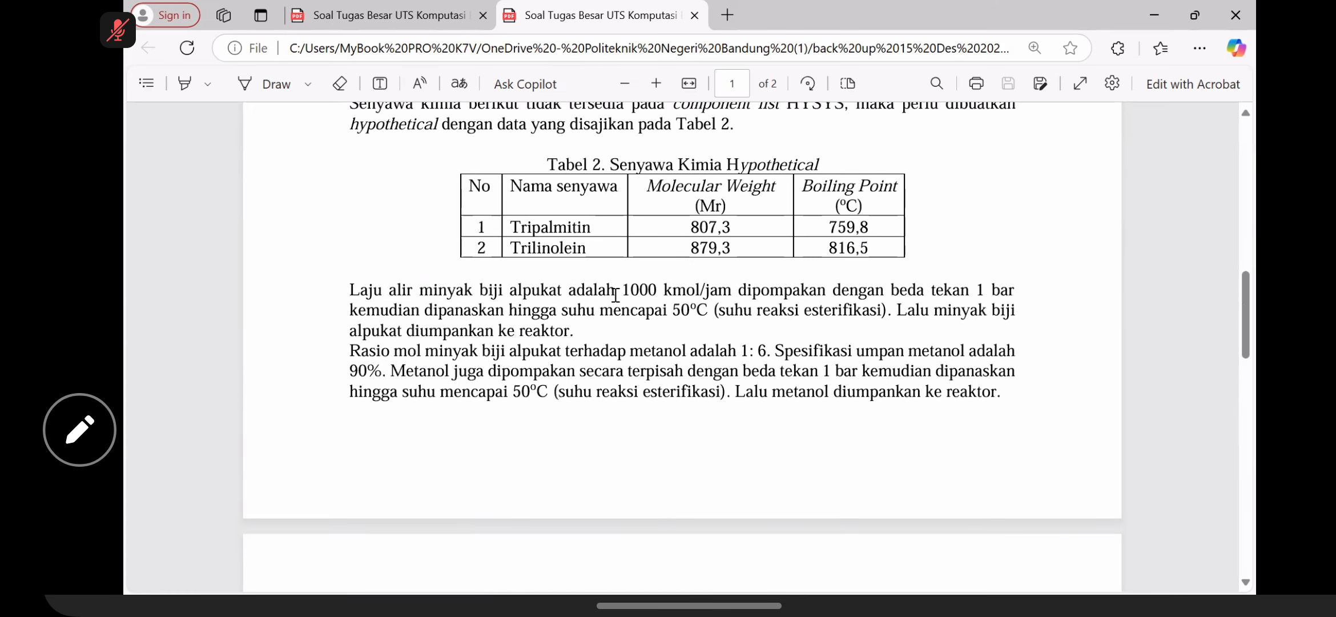
{"action": "scroll", "coordinate": [615, 295], "scroll_direction": "down", "scroll_amount": 6}
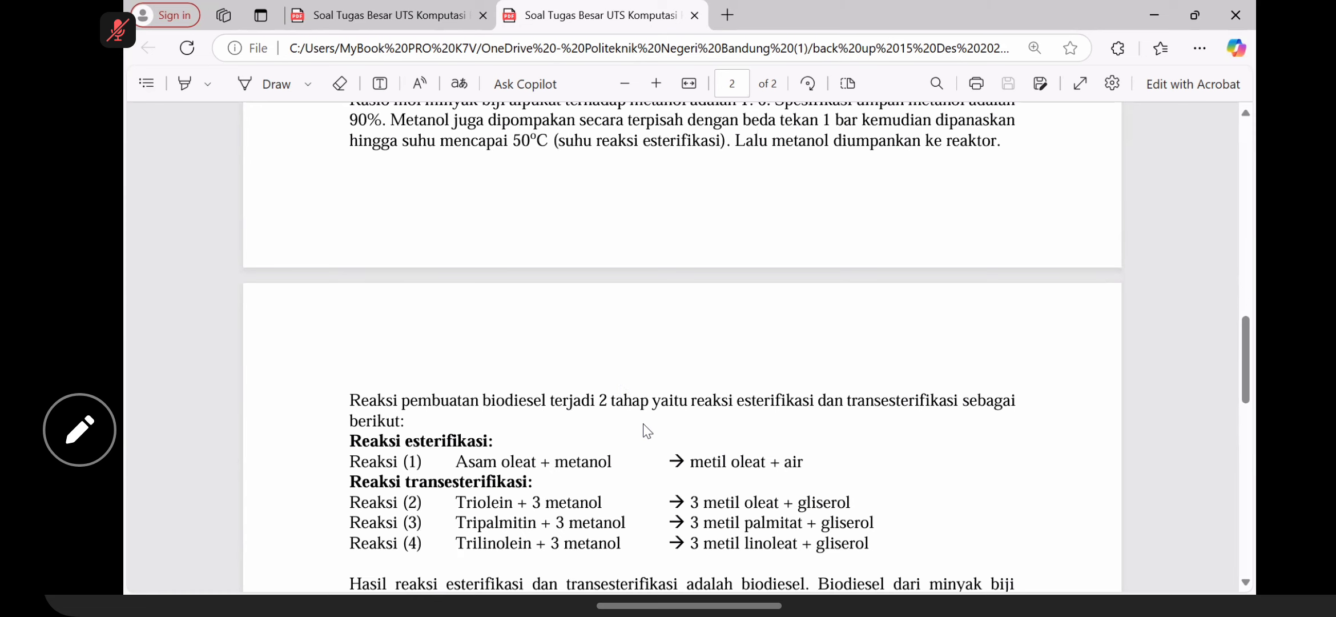
{"action": "scroll", "coordinate": [643, 424], "scroll_direction": "up", "scroll_amount": 5}
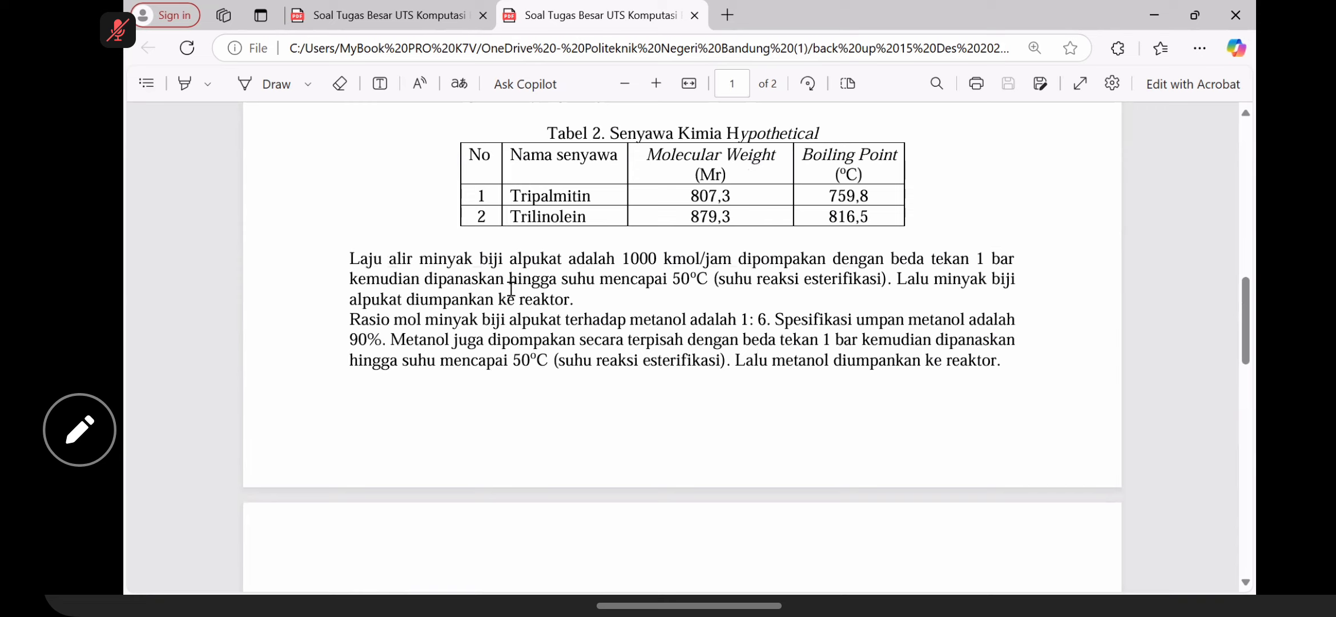
{"action": "double_click", "coordinate": [711, 280]}
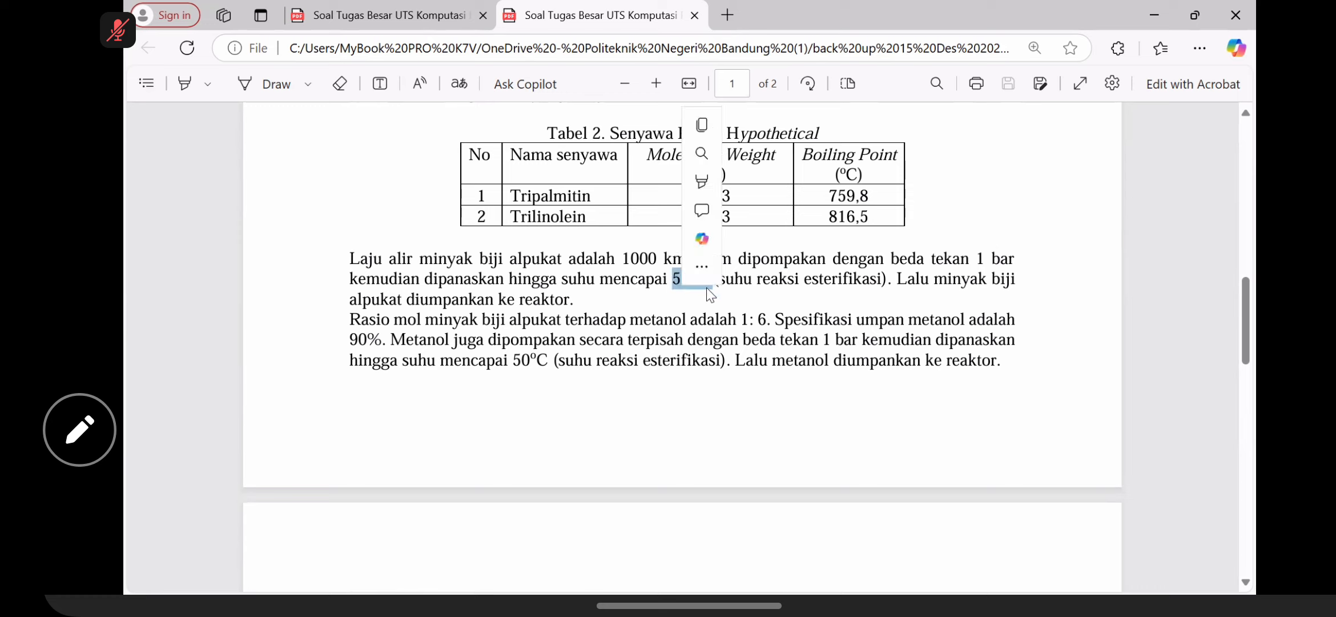
{"action": "left_click", "coordinate": [863, 286]}
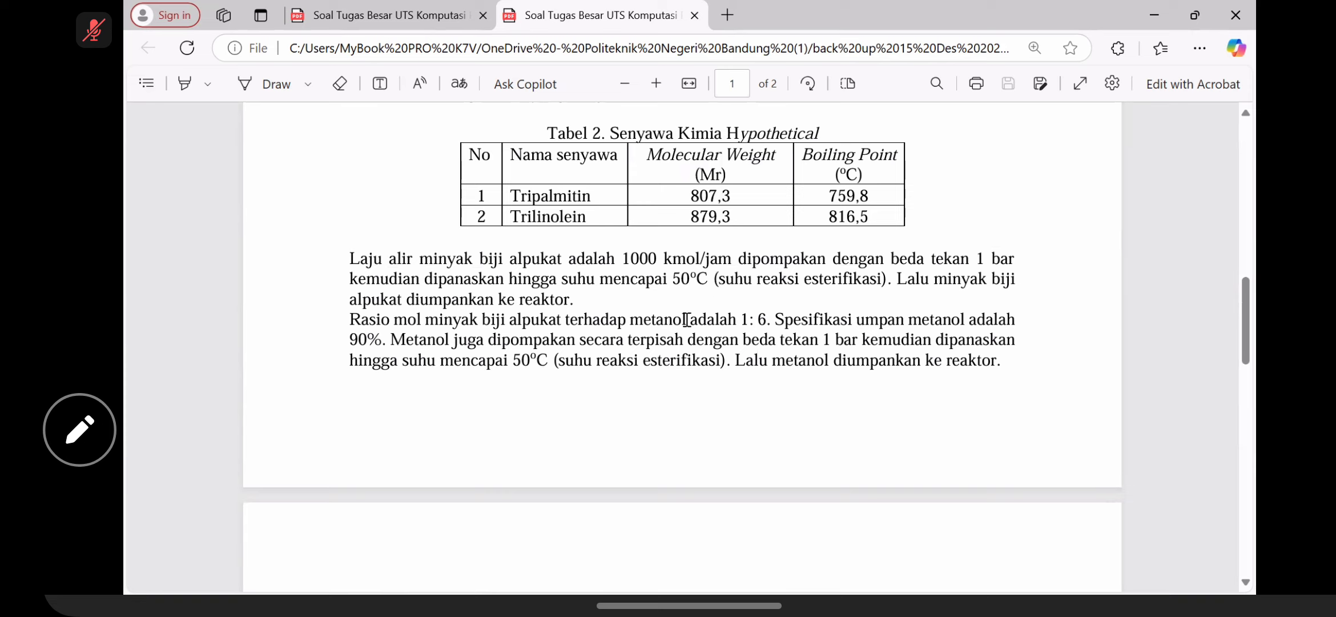
Step: Highlight the word "metanol" in yellow in the sentence giving the avocado seed oil to methanol mole ratio
{"action": "double_click", "coordinate": [647, 320]}
{"action": "left_click_drag", "start_coordinate": [633, 319], "coordinate": [626, 323]}
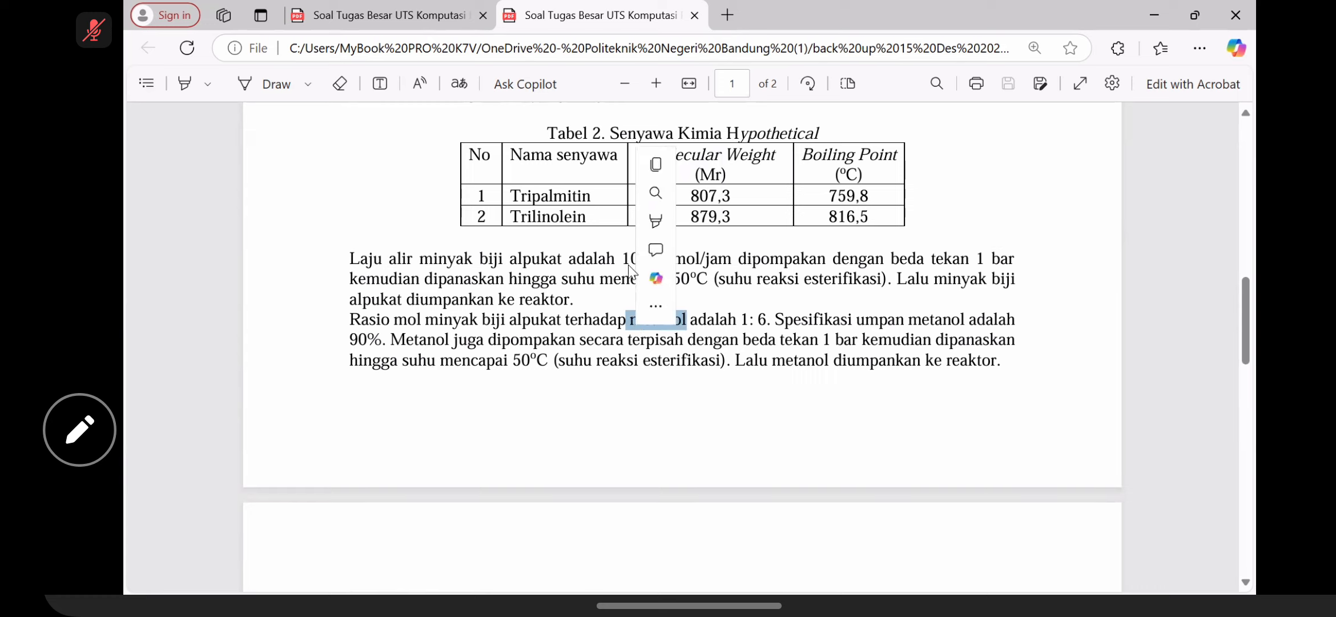
{"action": "mouse_move", "coordinate": [660, 214]}
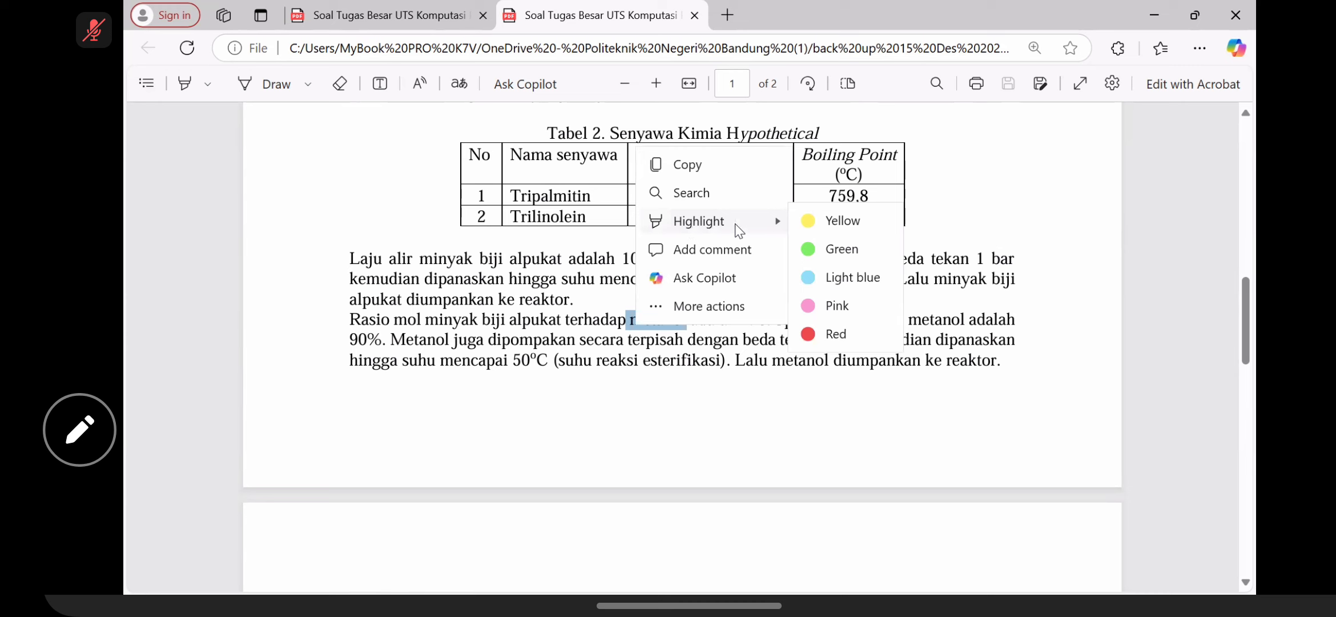
{"action": "left_click", "coordinate": [802, 221]}
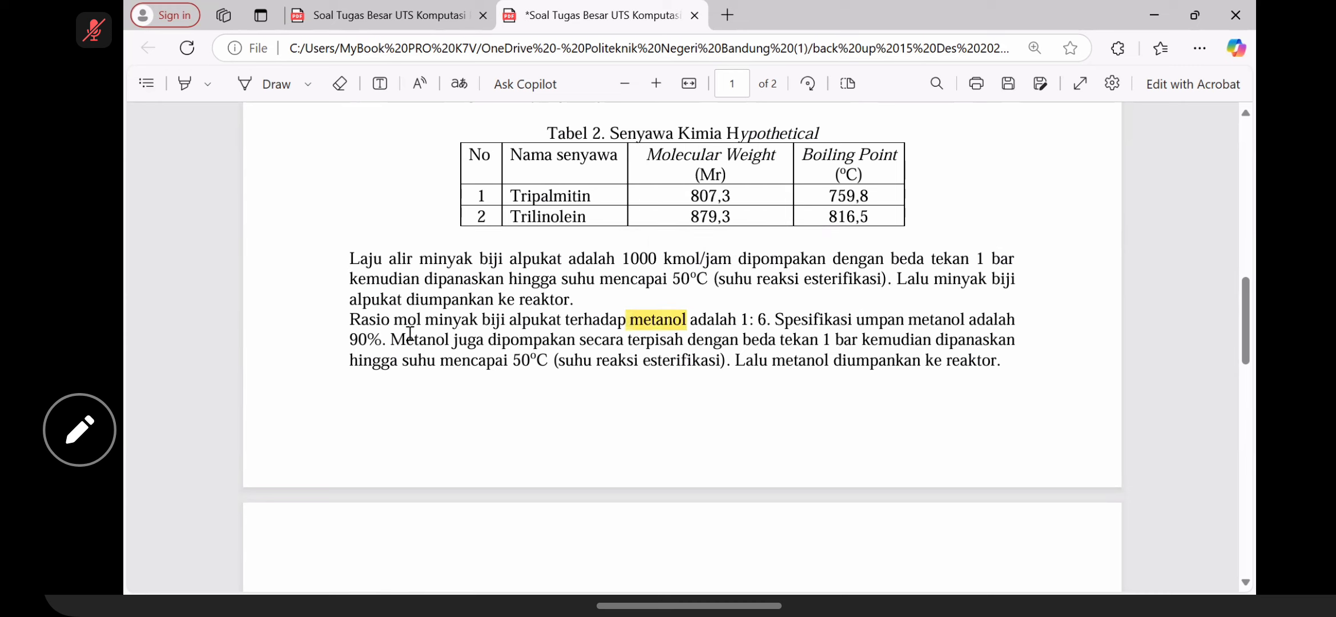
Step: Examine the assignment's methanol feed specification, the esterification and transesterification reactions, the kinetics data in Table 3 and the reactor product description
{"action": "left_click_drag", "start_coordinate": [405, 340], "coordinate": [349, 335]}
{"action": "left_click", "coordinate": [527, 347]}
{"action": "scroll", "coordinate": [554, 361], "scroll_direction": "down", "scroll_amount": 5}
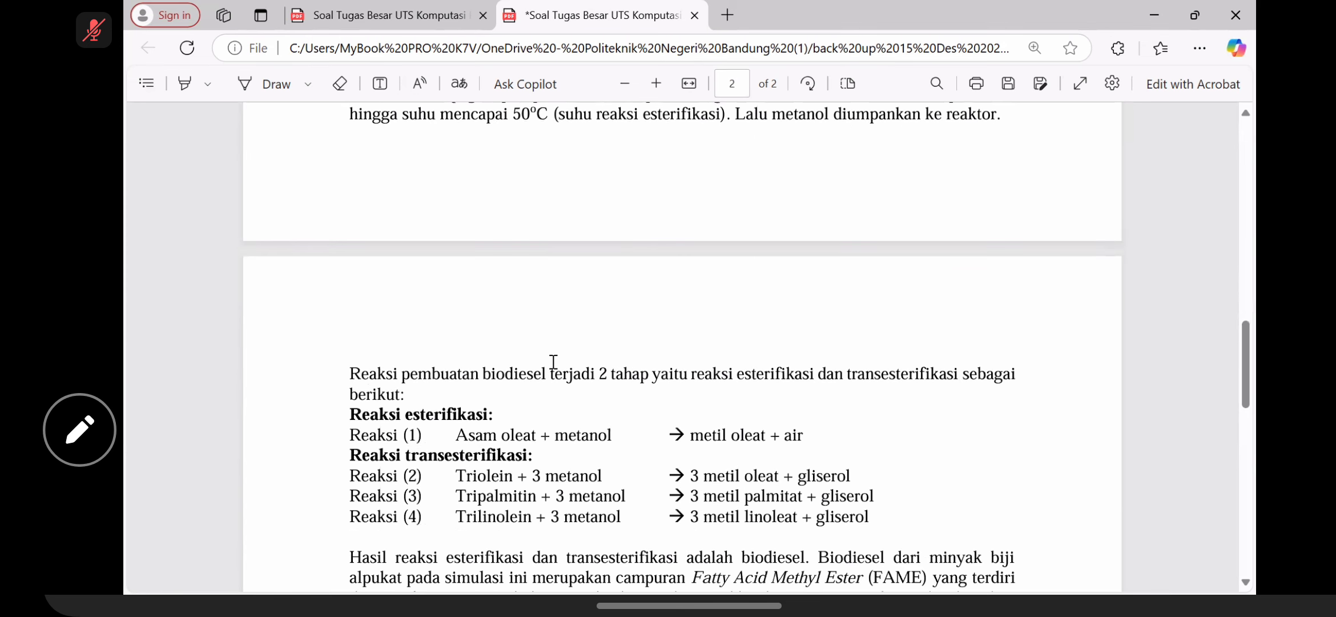
{"action": "scroll", "coordinate": [554, 362], "scroll_direction": "down", "scroll_amount": 3}
{"action": "scroll", "coordinate": [554, 361], "scroll_direction": "down", "scroll_amount": 5}
{"action": "scroll", "coordinate": [554, 361], "scroll_direction": "up", "scroll_amount": 8}
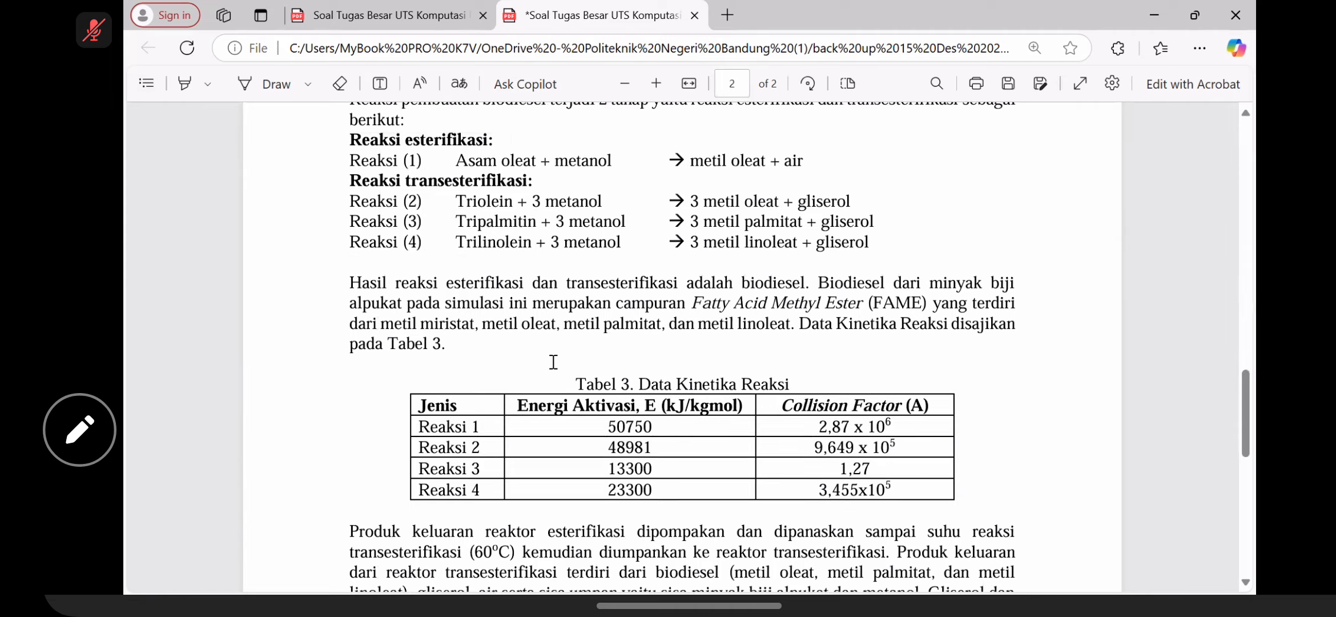
{"action": "scroll", "coordinate": [554, 362], "scroll_direction": "up", "scroll_amount": 4}
{"action": "scroll", "coordinate": [553, 361], "scroll_direction": "down", "scroll_amount": 11}
{"action": "scroll", "coordinate": [553, 362], "scroll_direction": "down", "scroll_amount": 7}
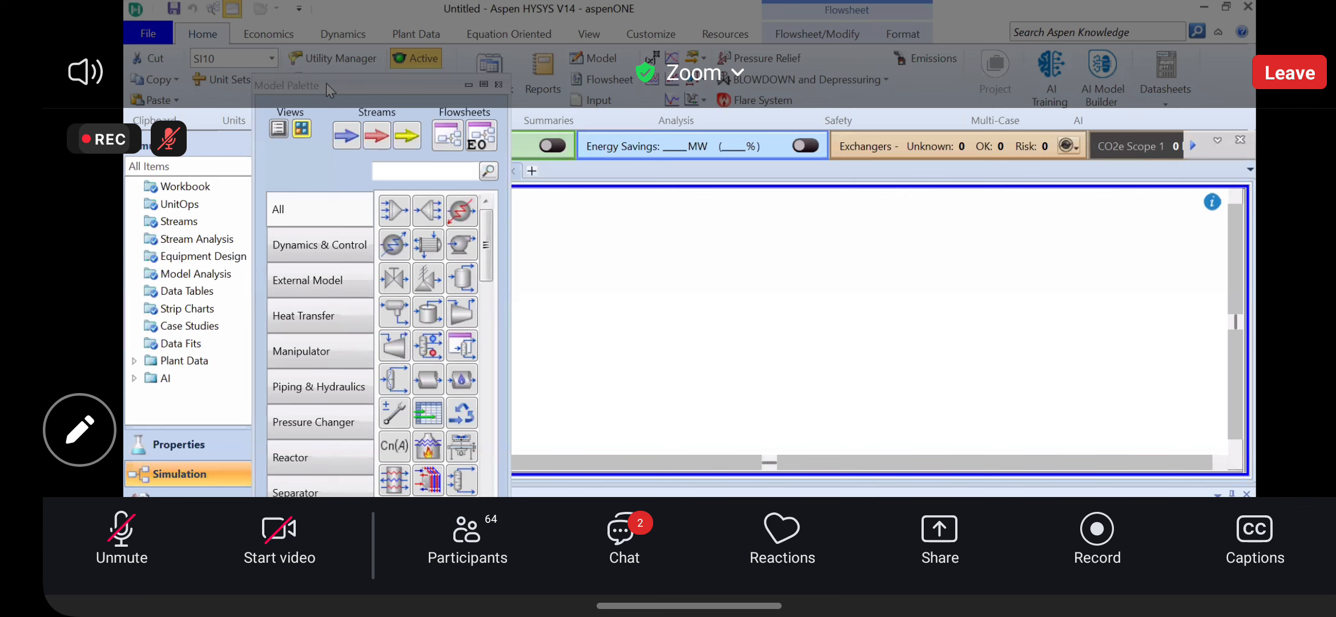
Step: In HYSYS, place a pump on the empty flowsheet and a heater beside it
{"action": "left_click_drag", "start_coordinate": [328, 89], "coordinate": [223, 93]}
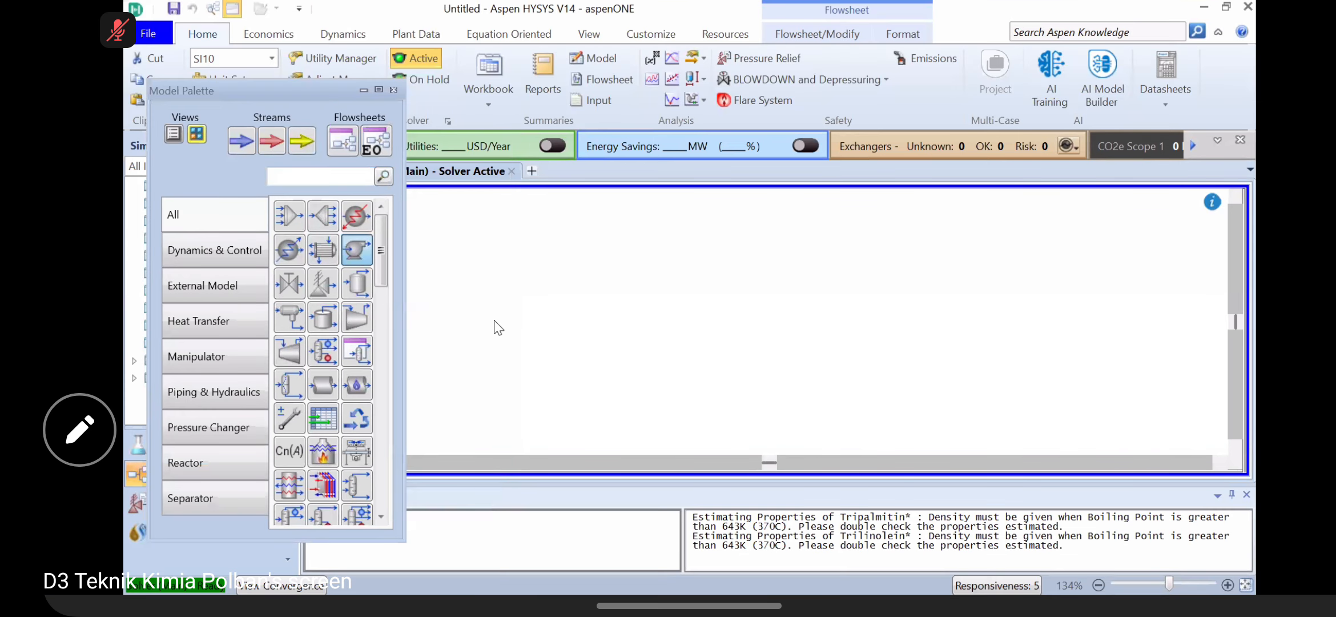
{"action": "left_click", "coordinate": [494, 320]}
{"action": "left_click", "coordinate": [354, 220]}
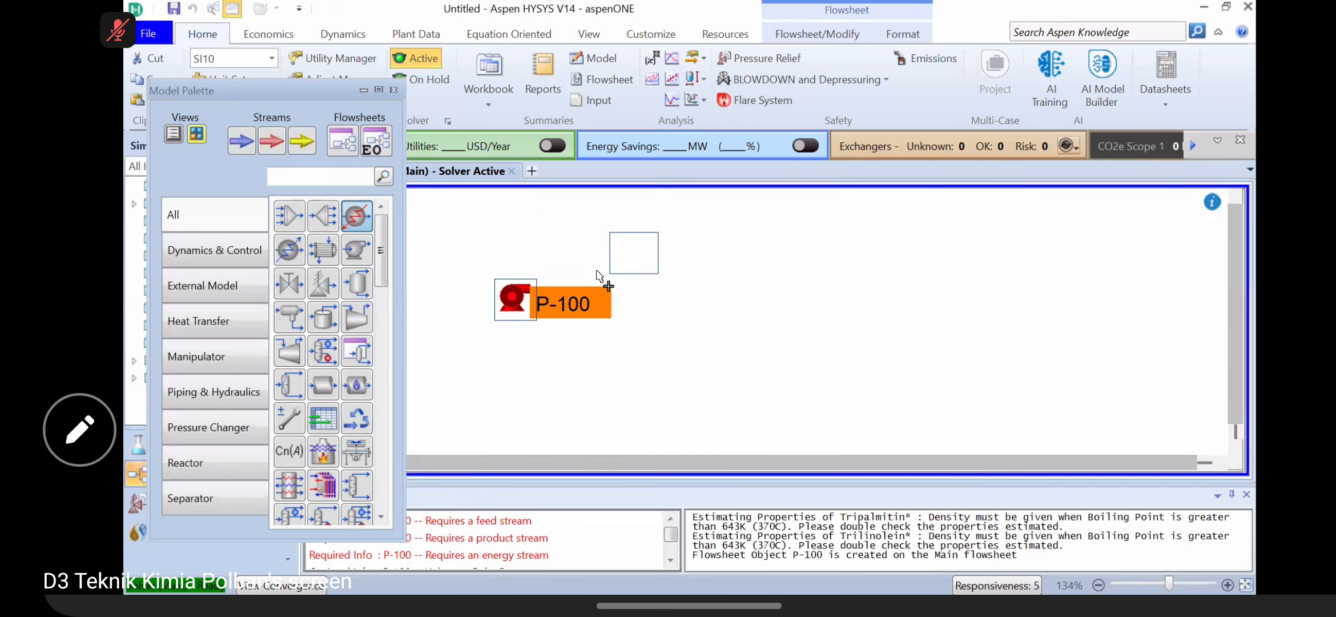
{"action": "left_click", "coordinate": [682, 313]}
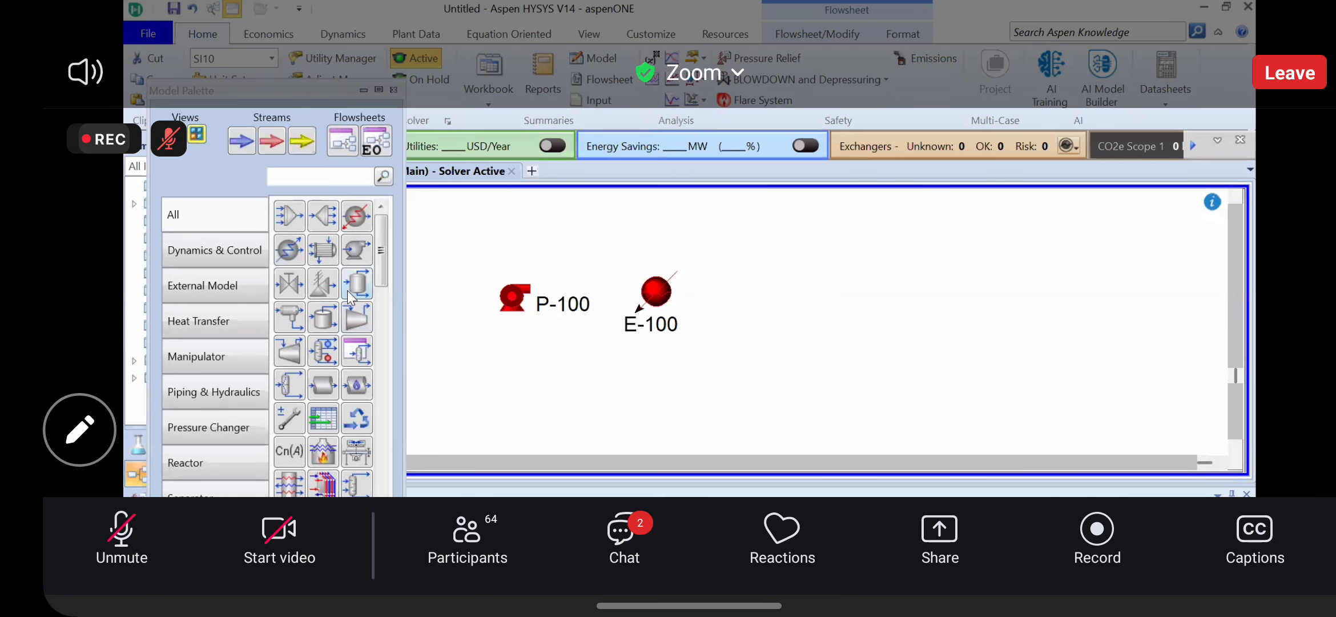
Step: Find the plug flow reactor in the model palette and place two of them in a row after the heater
{"action": "type", "text": "p"}
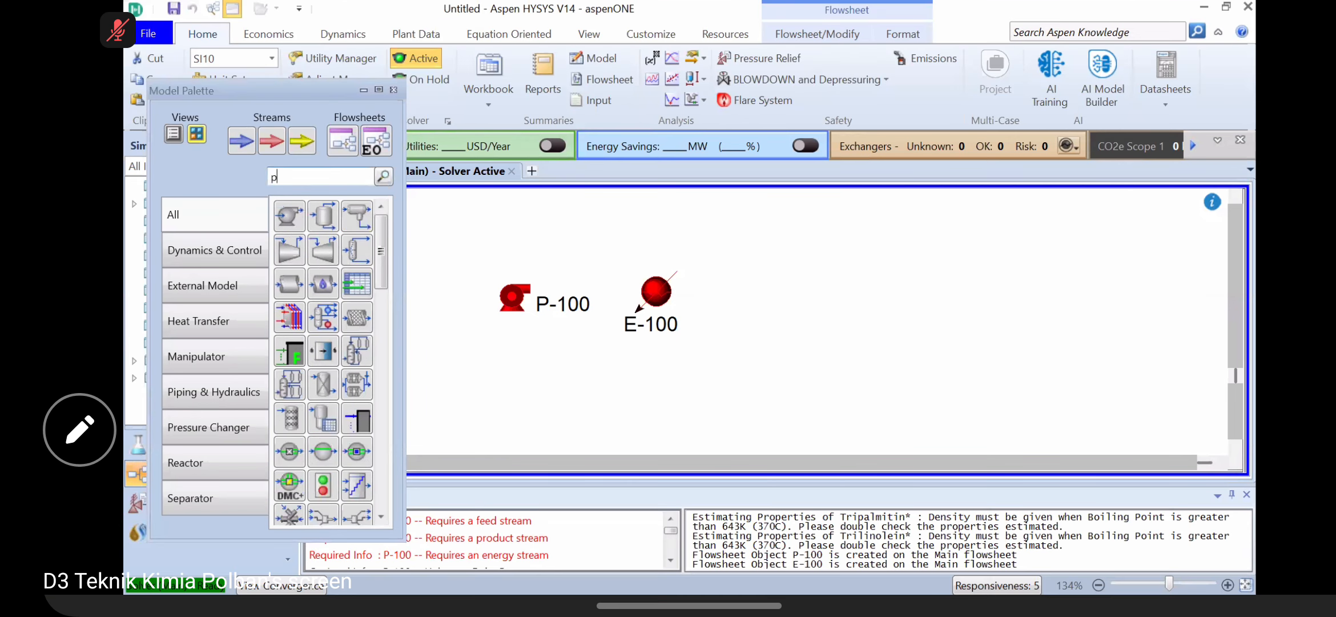
{"action": "type", "text": "lug"}
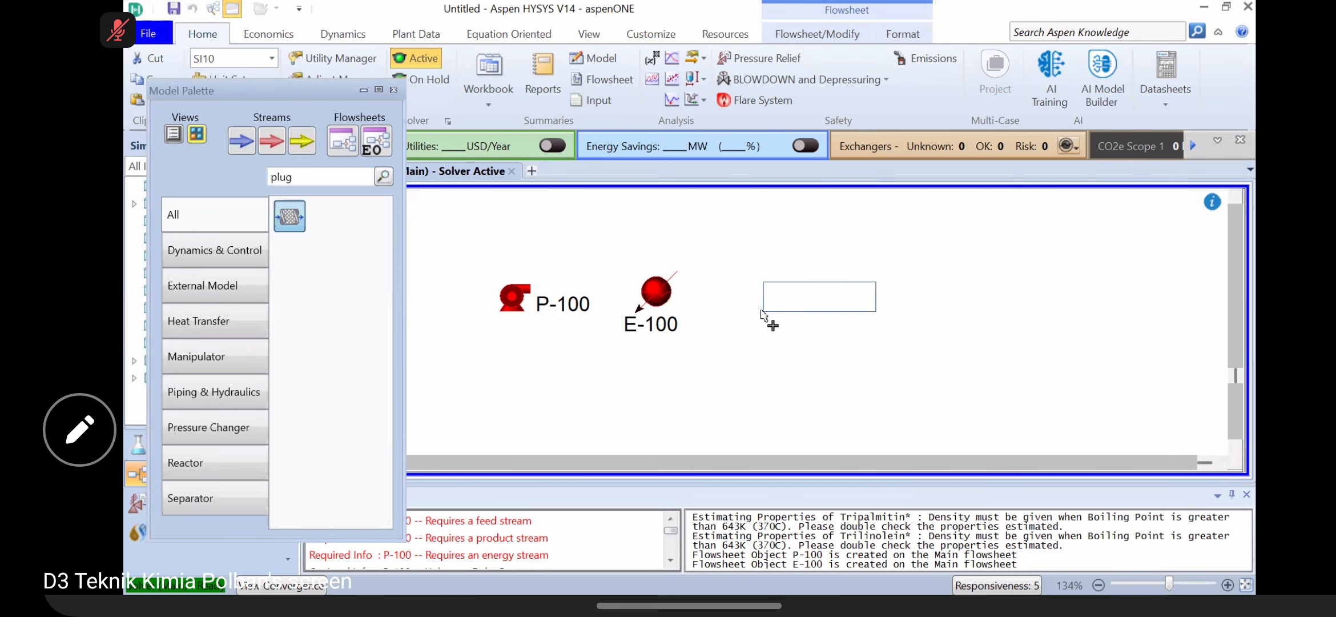
{"action": "left_click", "coordinate": [762, 311]}
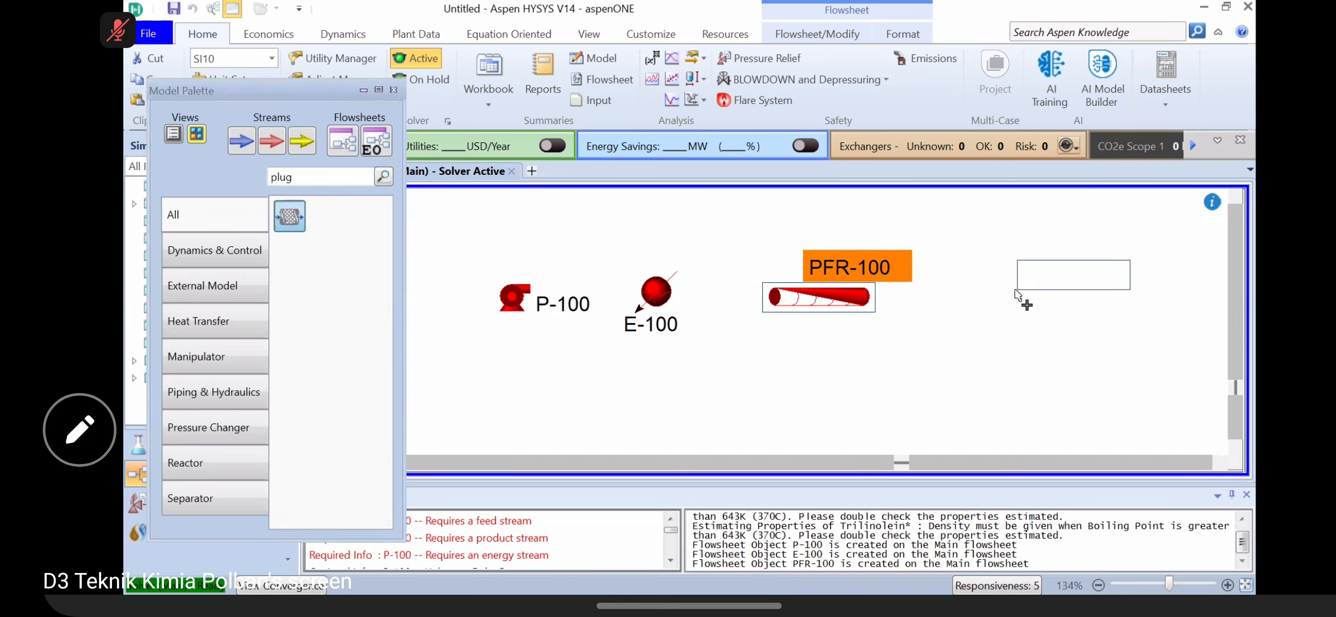
{"action": "left_click", "coordinate": [979, 317]}
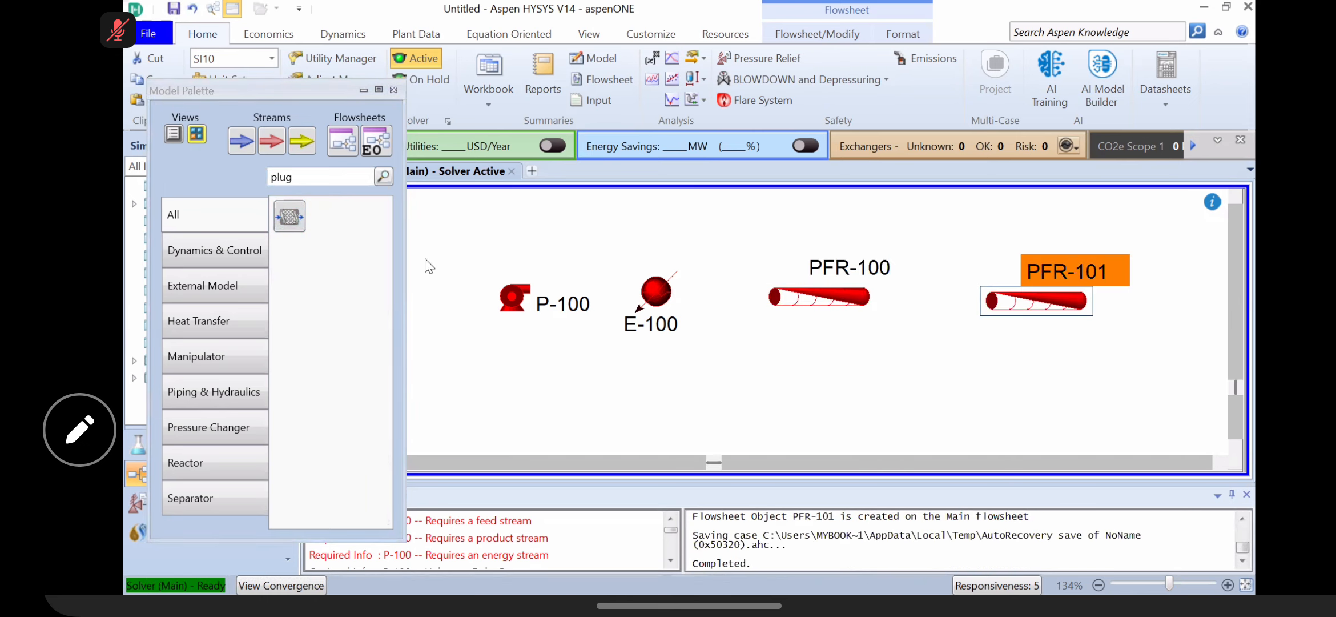
Step: Clear the palette search and place a second pump and a second heater below the first pair
{"action": "key", "text": "BackSpace"}
{"action": "key", "text": "BackSpace"}
{"action": "key", "text": "BackSpace"}
{"action": "key", "text": "BackSpace"}
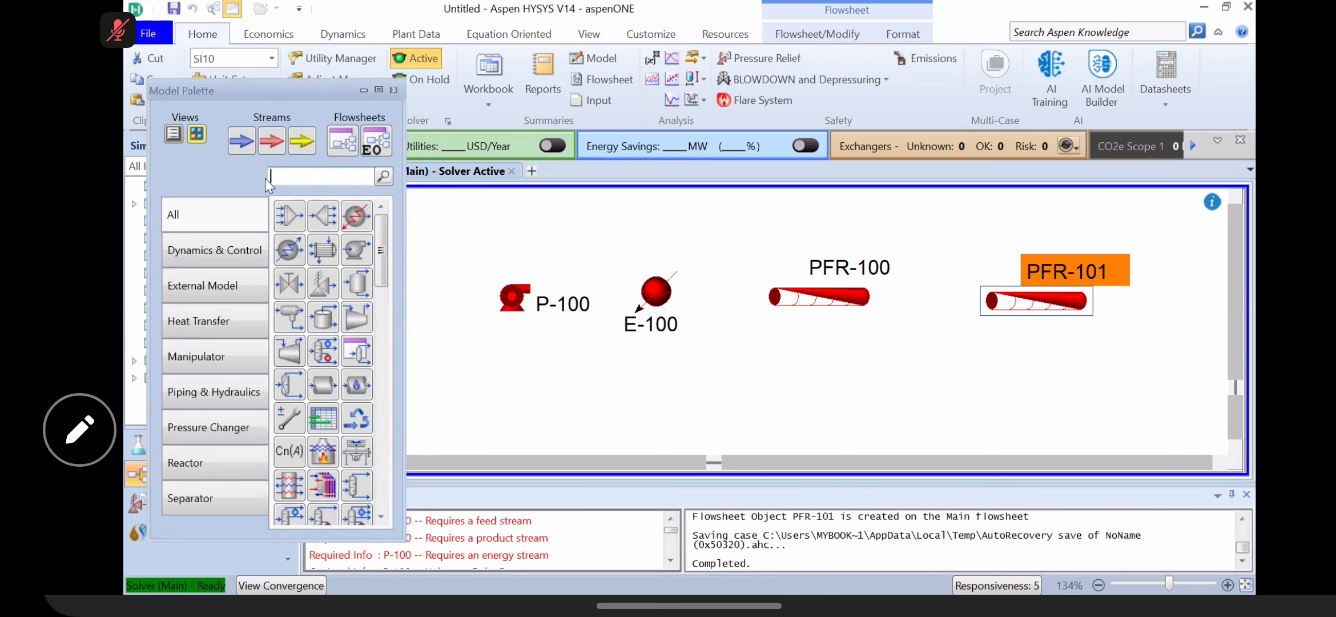
{"action": "left_click", "coordinate": [356, 250]}
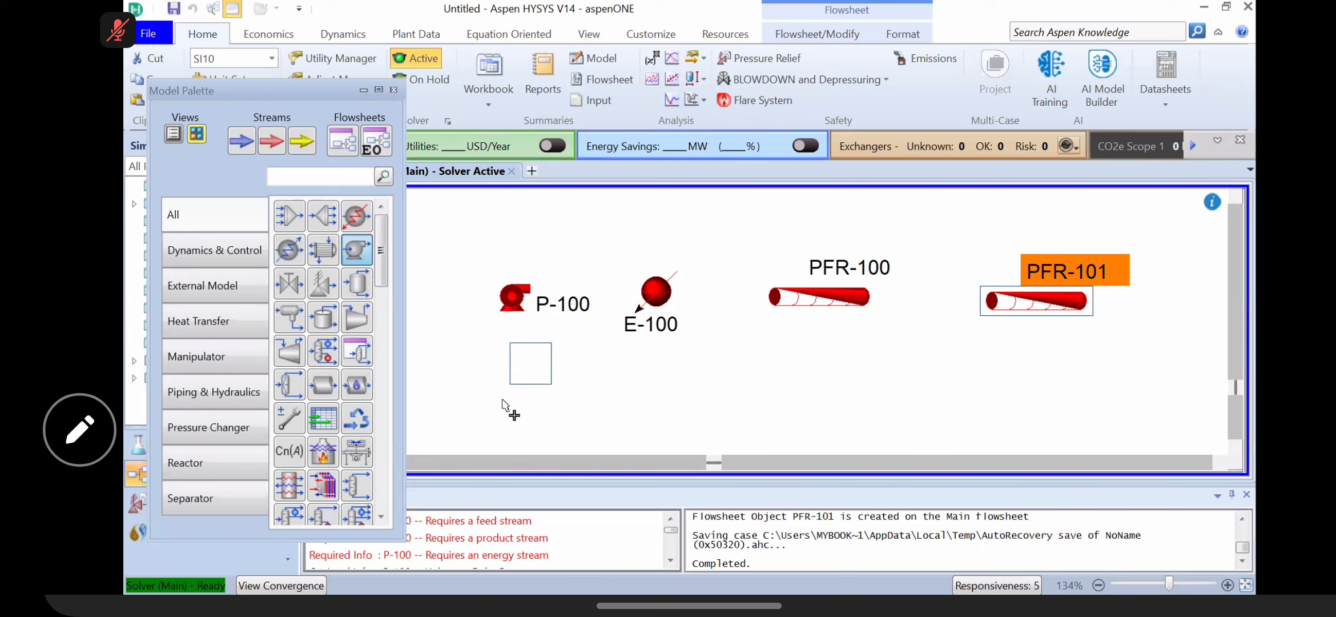
{"action": "left_click", "coordinate": [488, 411]}
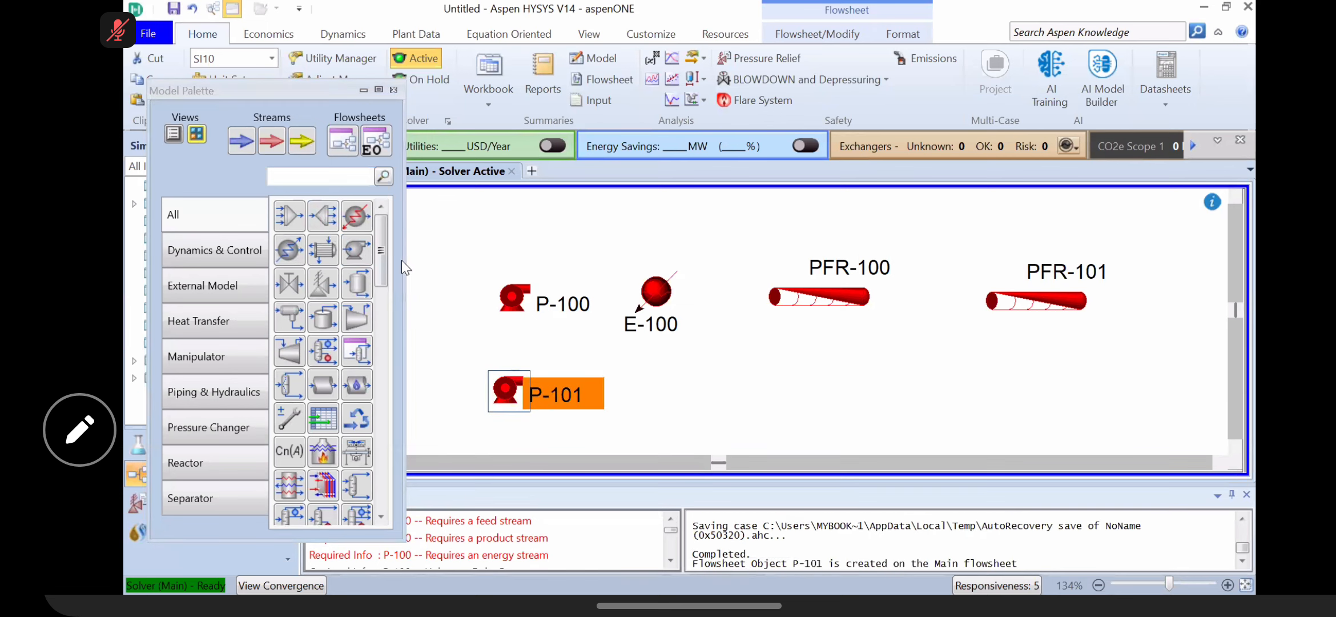
{"action": "left_click", "coordinate": [351, 221]}
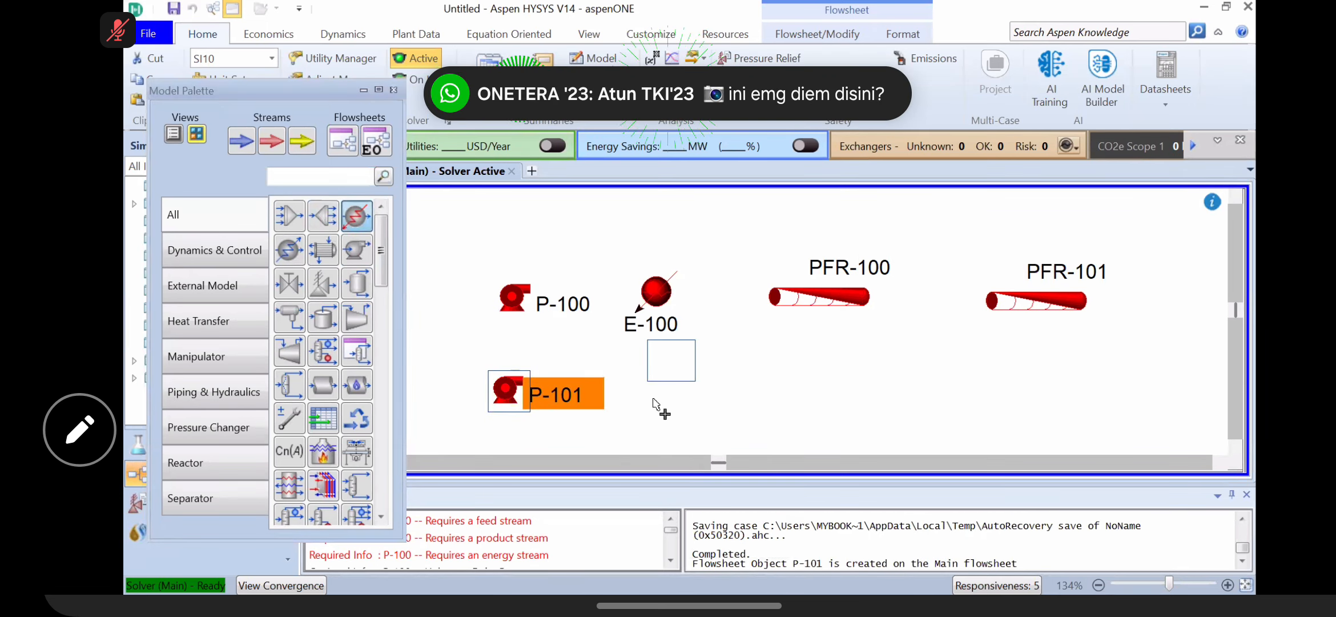
{"action": "left_click", "coordinate": [657, 413]}
Step: Move both plug flow reactors farther from the heaters and add a material stream in front of each pump
{"action": "left_click_drag", "start_coordinate": [842, 308], "coordinate": [887, 329]}
{"action": "left_click_drag", "start_coordinate": [1016, 312], "coordinate": [1065, 309]}
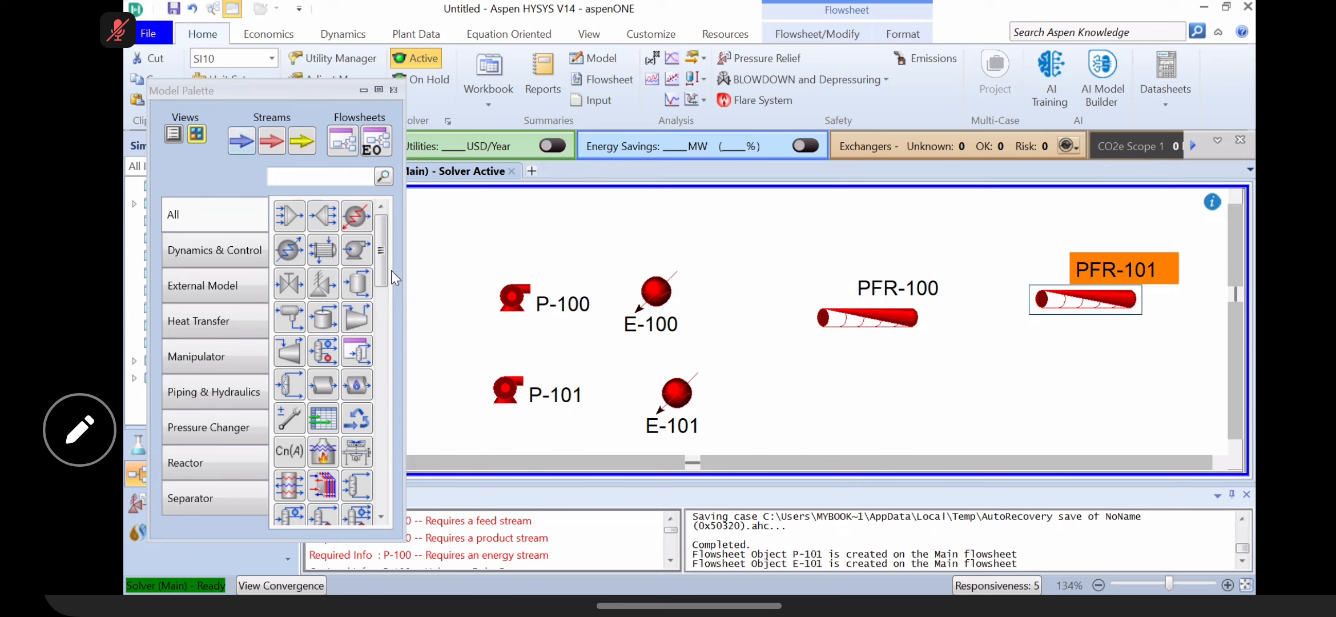
{"action": "left_click", "coordinate": [241, 140]}
{"action": "left_click", "coordinate": [428, 296]}
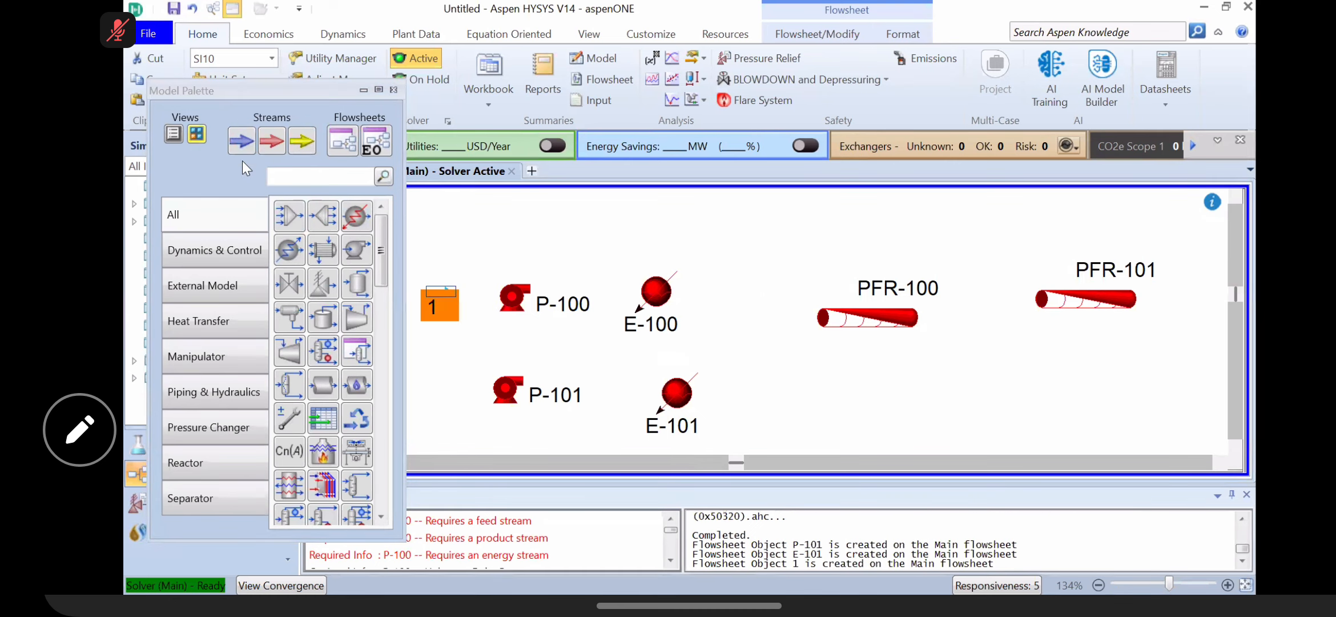
{"action": "left_click", "coordinate": [428, 381]}
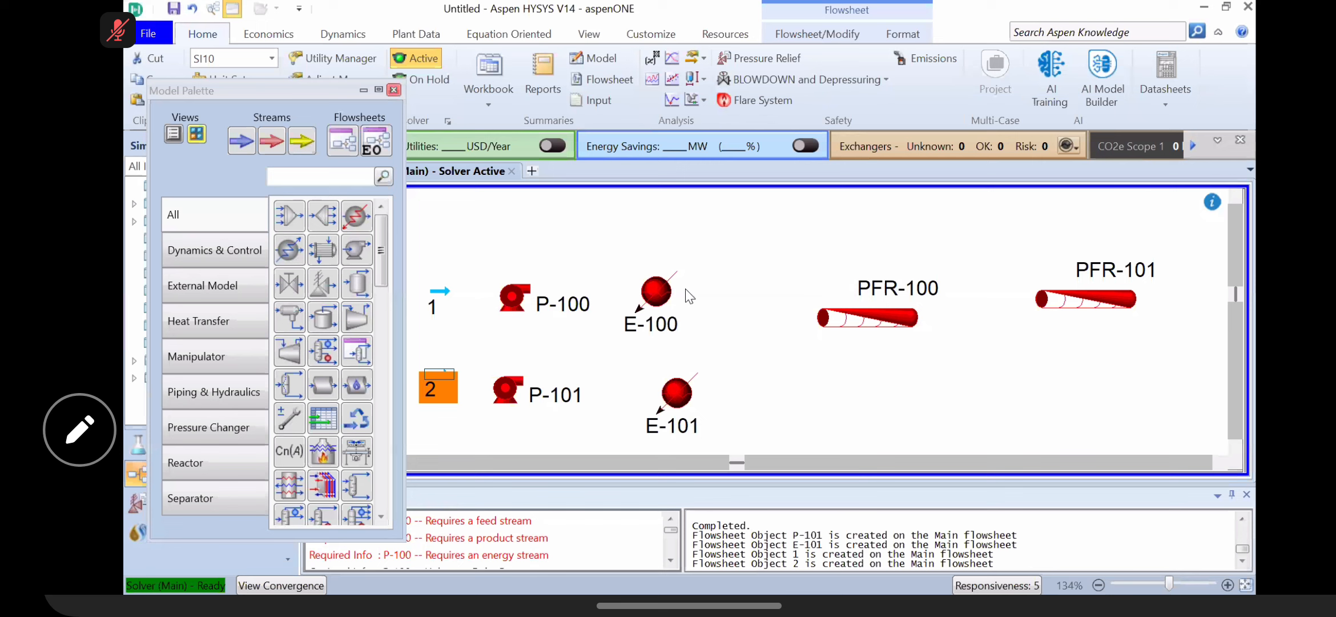
Step: Space out the equipment by moving heaters E-100 and E-101 and pump P-100 slightly toward the reactors
{"action": "left_click_drag", "start_coordinate": [649, 290], "coordinate": [687, 289]}
{"action": "left_click_drag", "start_coordinate": [680, 396], "coordinate": [707, 390]}
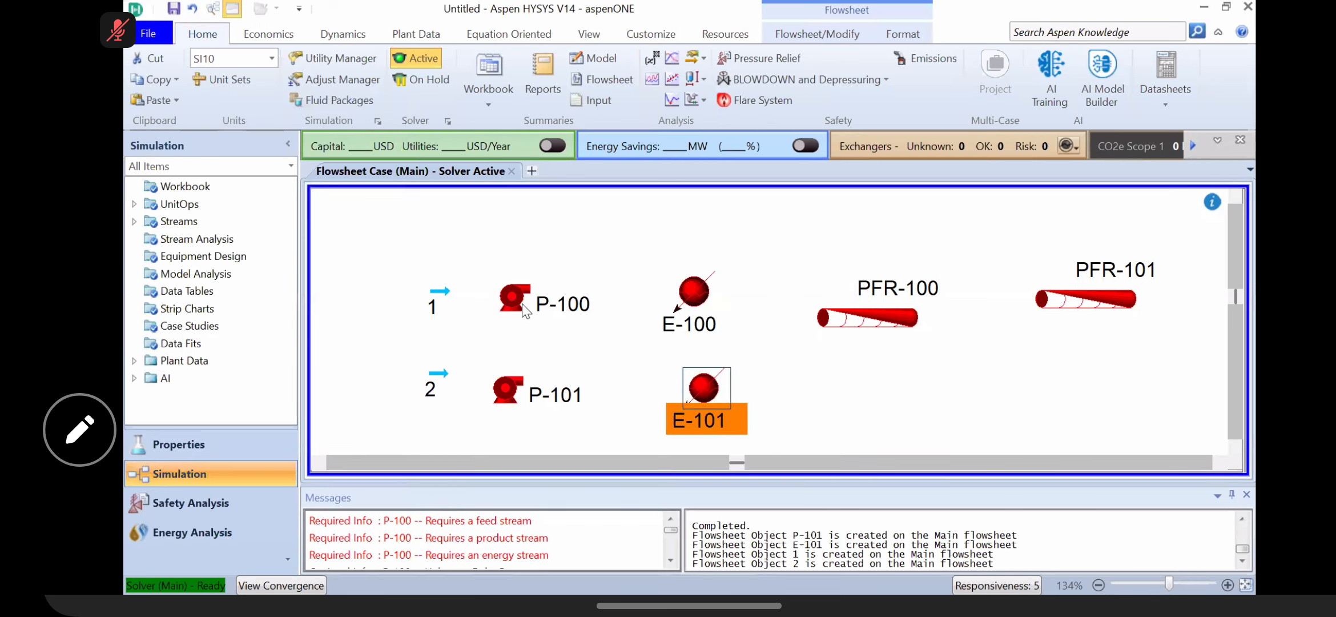
{"action": "left_click_drag", "start_coordinate": [522, 303], "coordinate": [540, 296]}
Step: Rename material stream 1 as "minyak biji alpukat" and set its molar flow to 1000 kgmole/h
{"action": "left_click", "coordinate": [439, 294]}
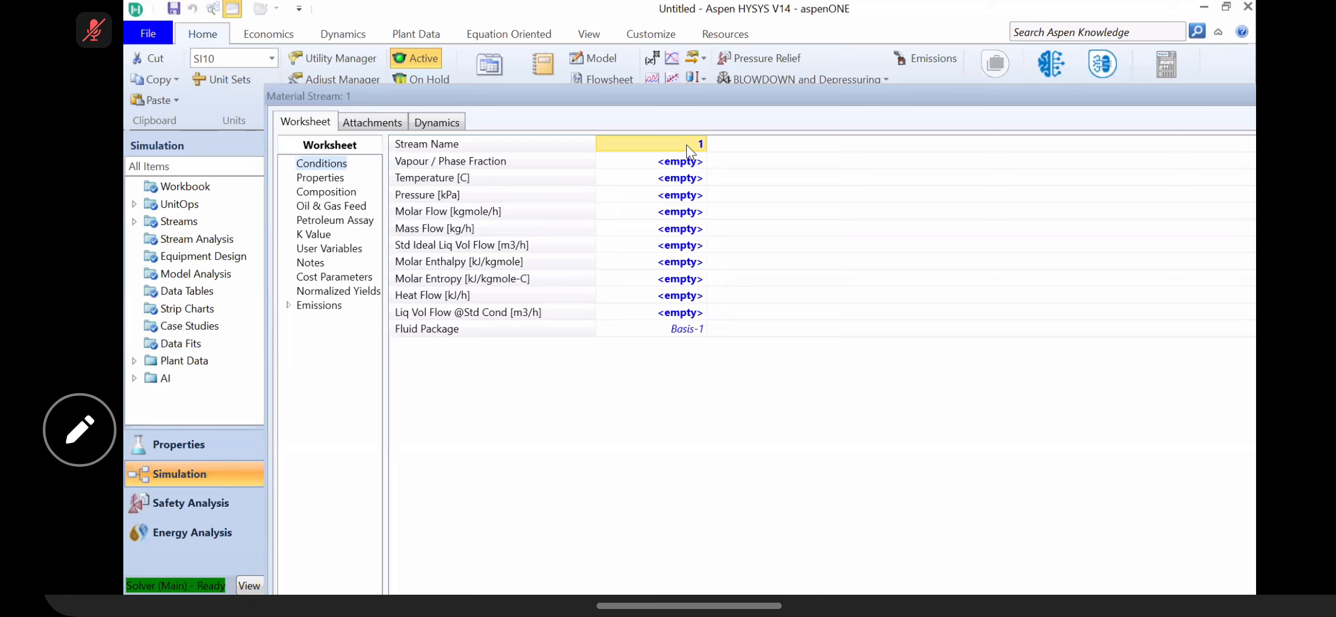
{"action": "type", "text": "minyak"}
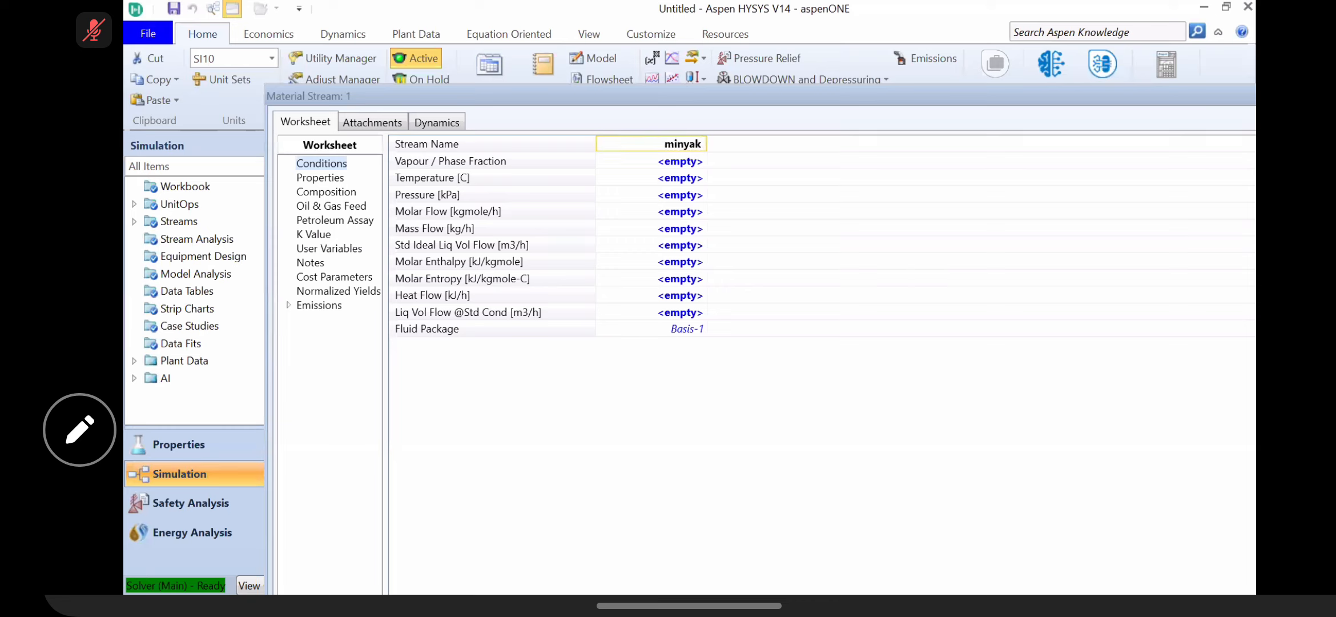
{"action": "type", "text": " biji alpukat"}
{"action": "key", "text": "Return"}
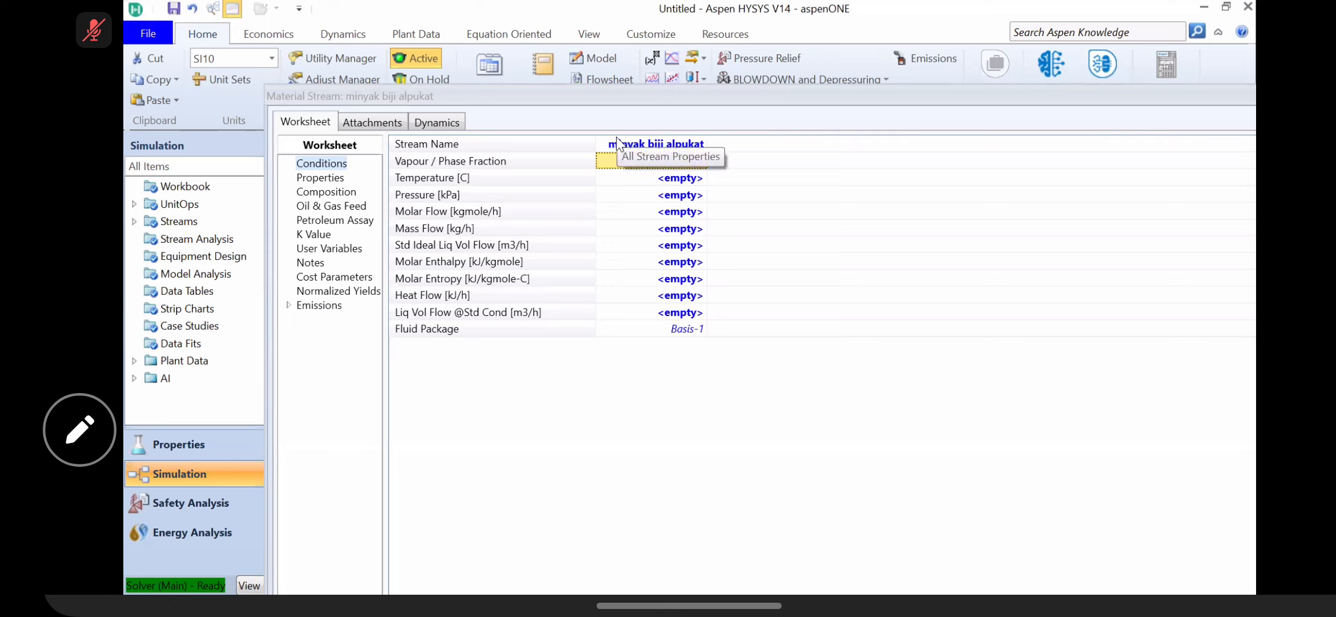
{"action": "left_click", "coordinate": [659, 216]}
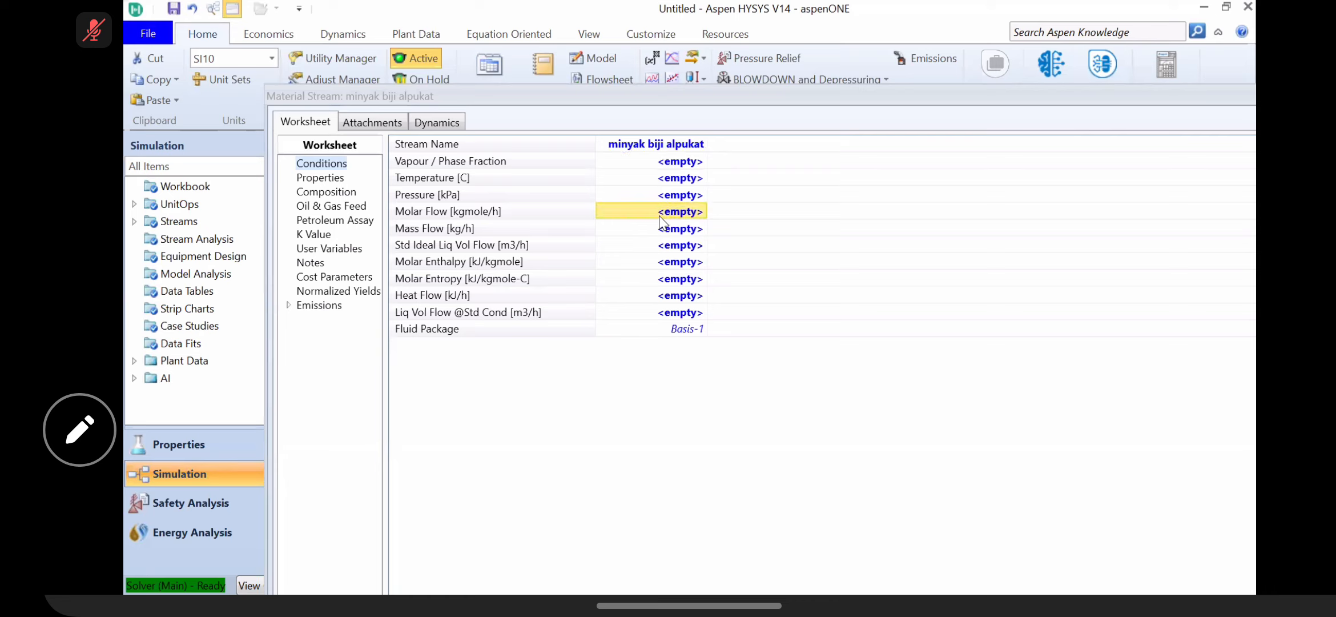
{"action": "type", "text": "1000"}
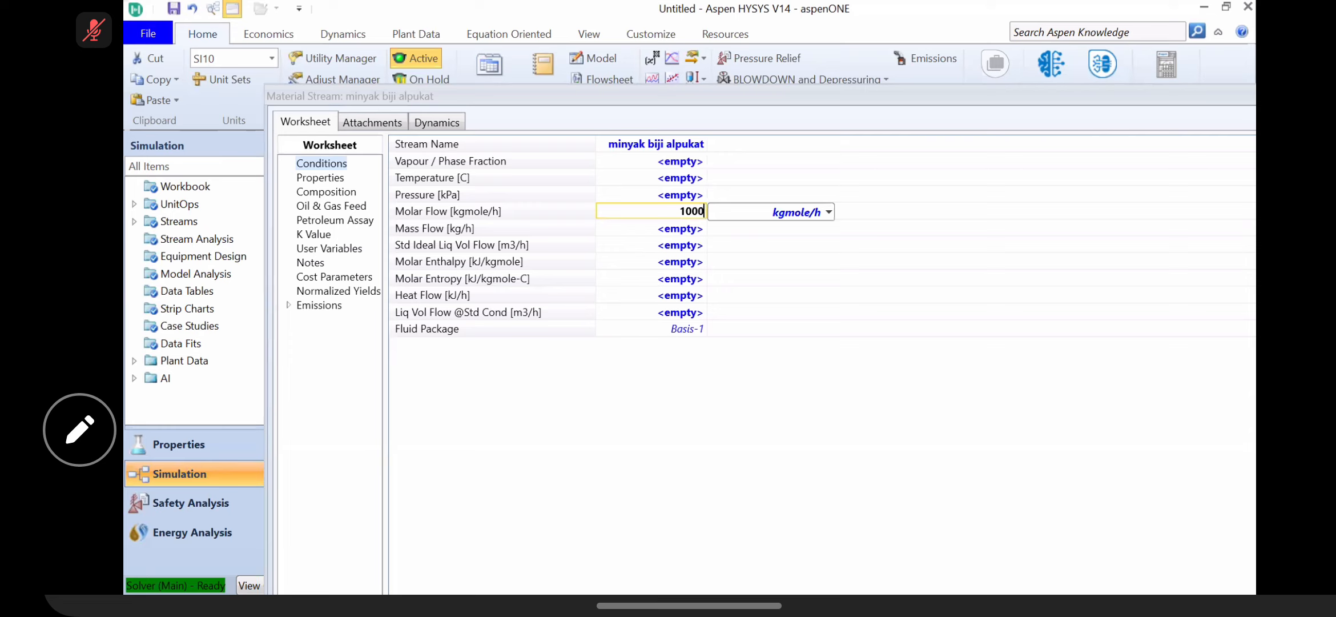
{"action": "key", "text": "Return"}
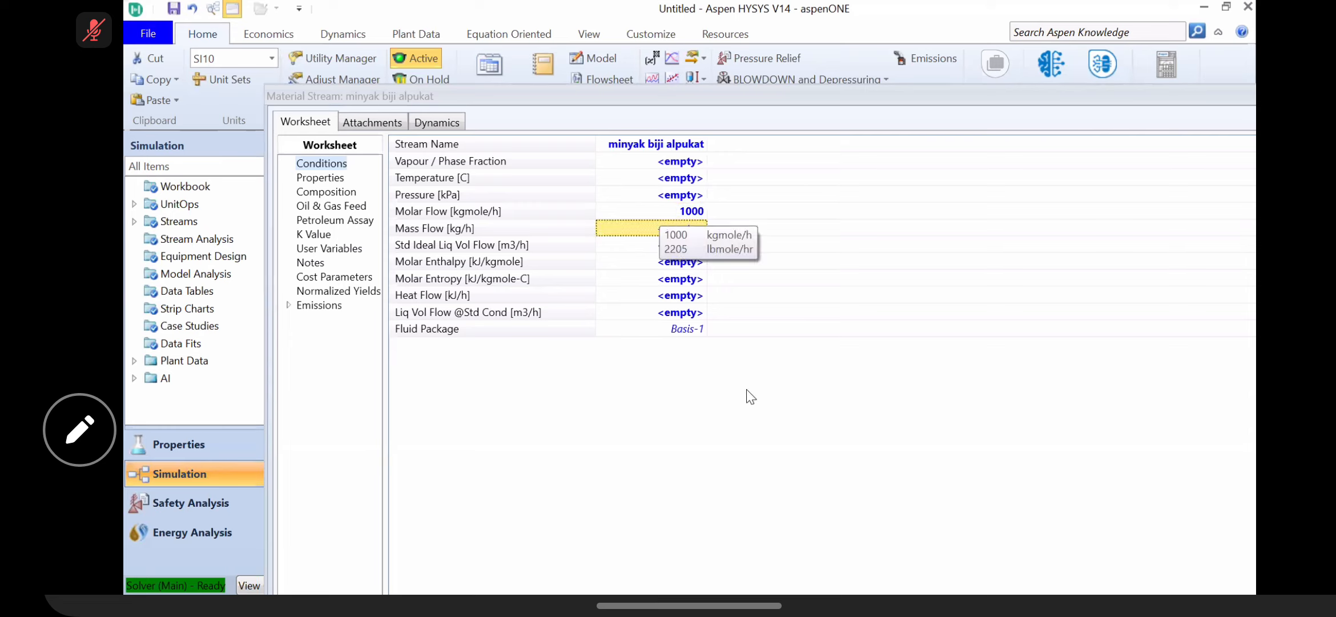
{"action": "left_click", "coordinate": [695, 212]}
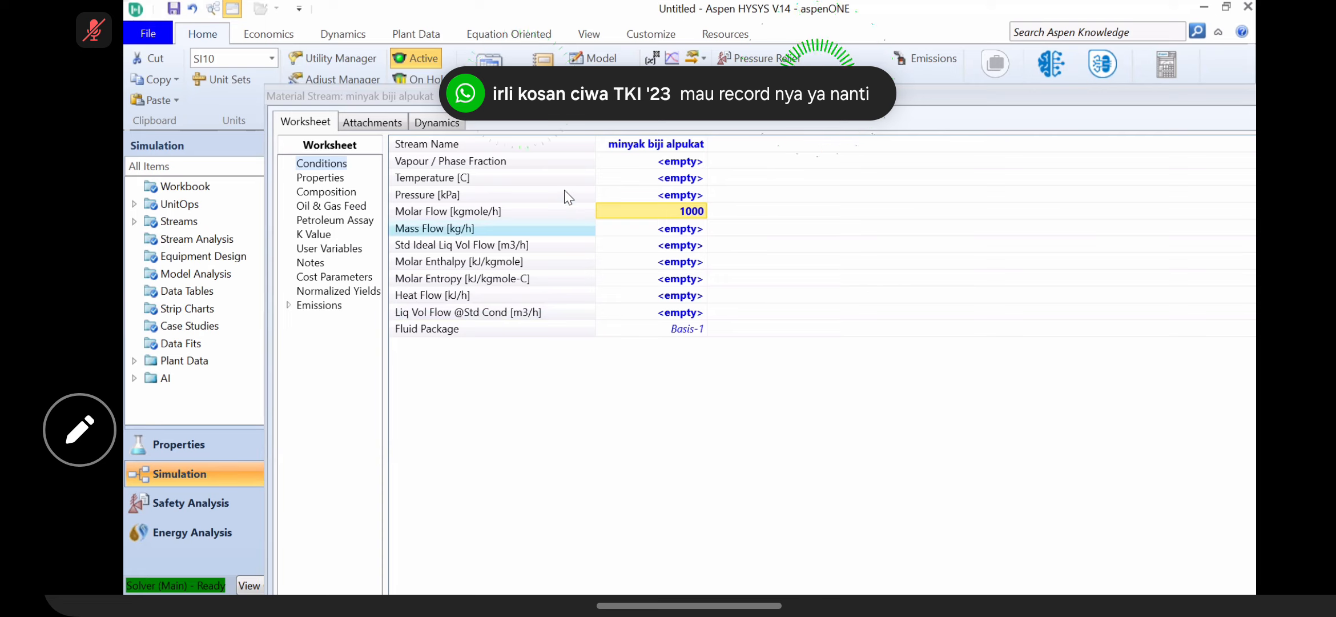
Step: Set the temperature of the minyak biji alpukat stream to 20 °C
{"action": "left_click", "coordinate": [672, 179]}
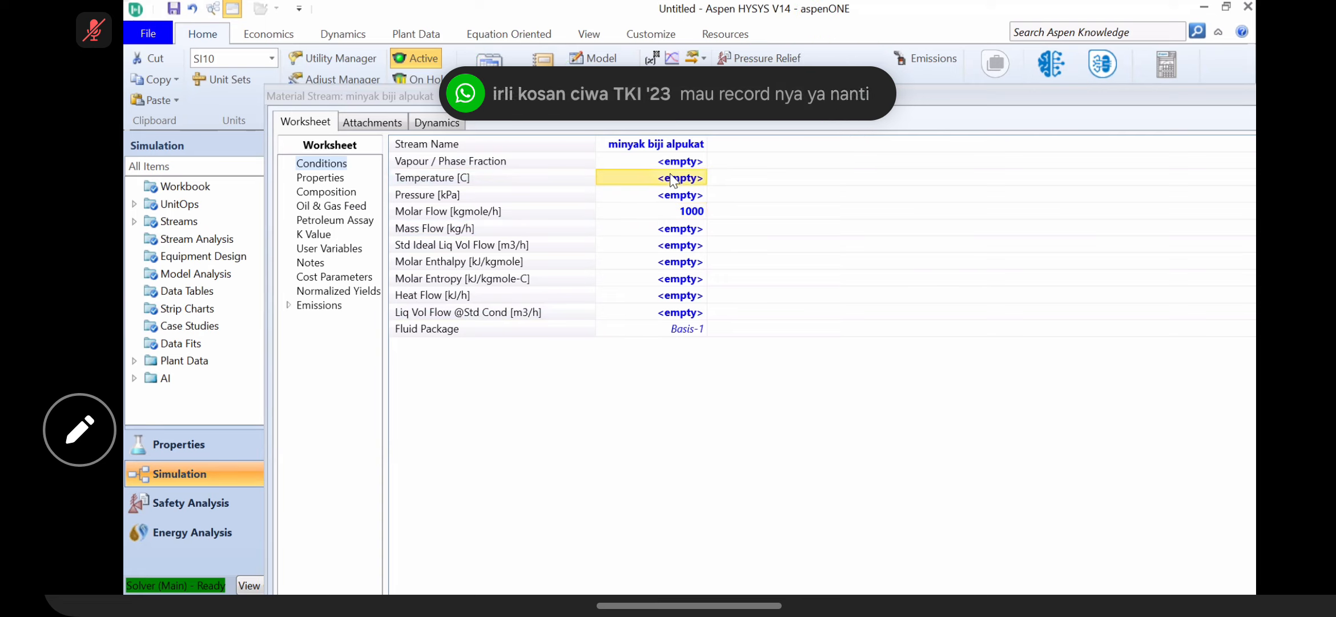
{"action": "type", "text": "20"}
{"action": "key", "text": "Return"}
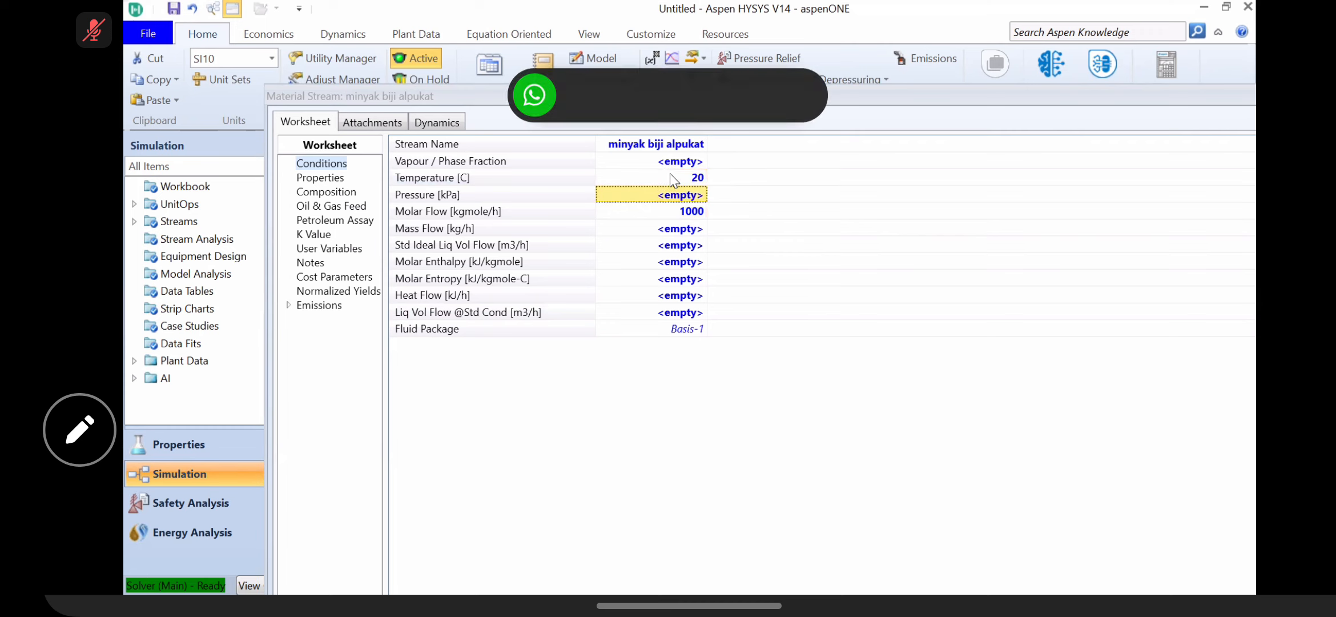
Step: Set the minyak biji alpukat stream's temperature to 30 °C and its pressure to 1 bar
{"action": "left_click", "coordinate": [671, 173]}
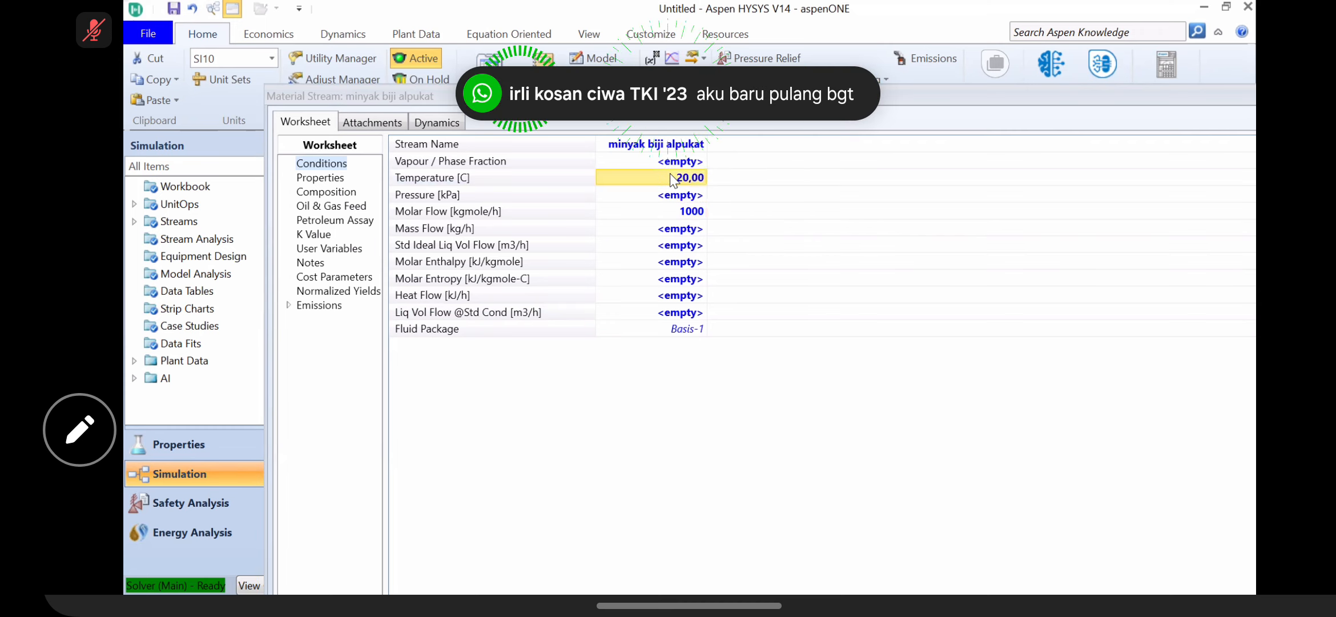
{"action": "type", "text": "30"}
{"action": "key", "text": "Return"}
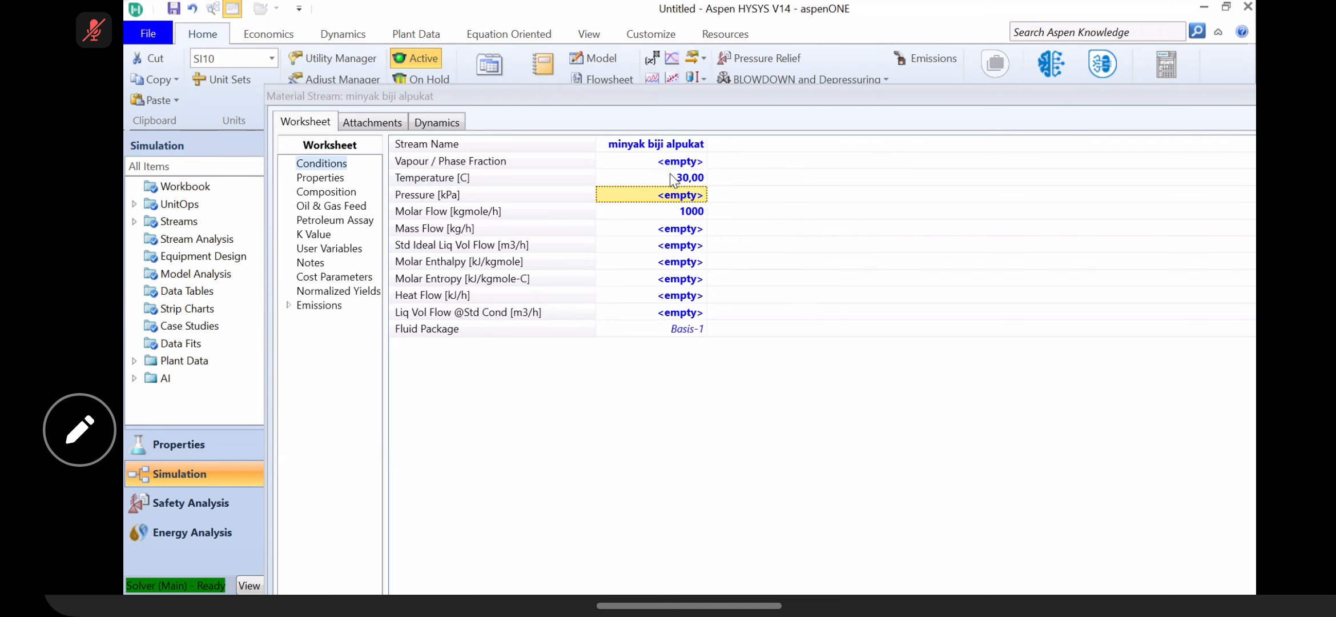
{"action": "type", "text": "1"}
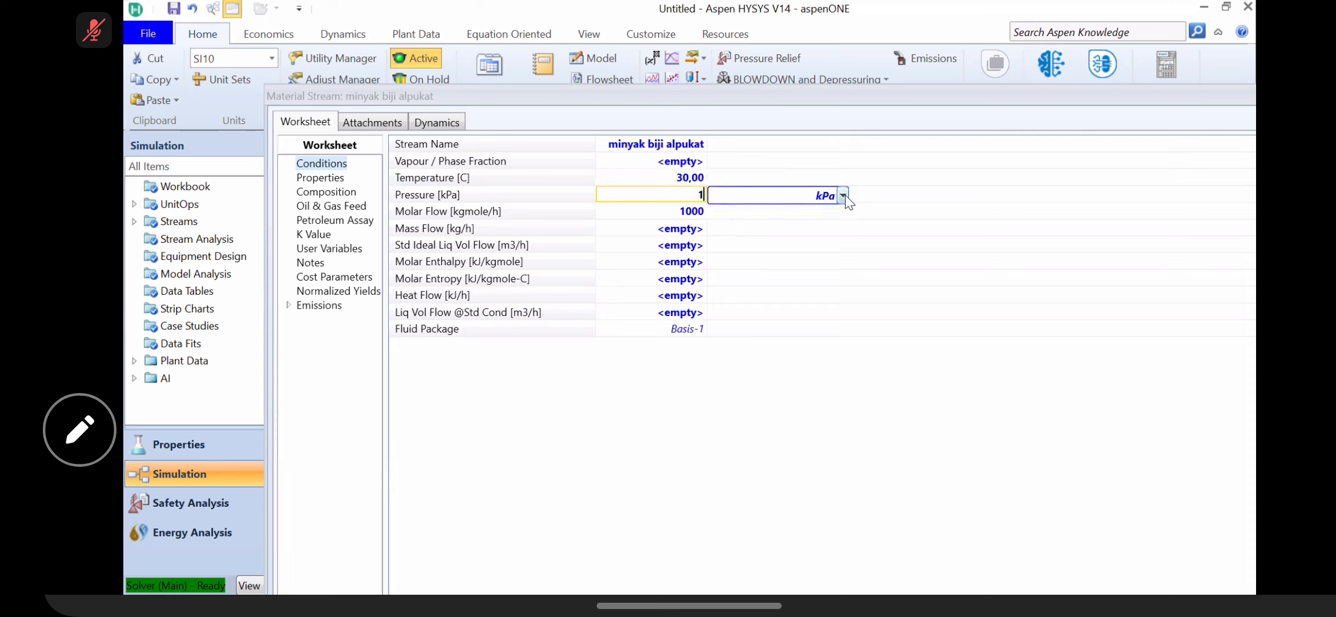
{"action": "left_click", "coordinate": [843, 195]}
{"action": "left_click", "coordinate": [760, 289]}
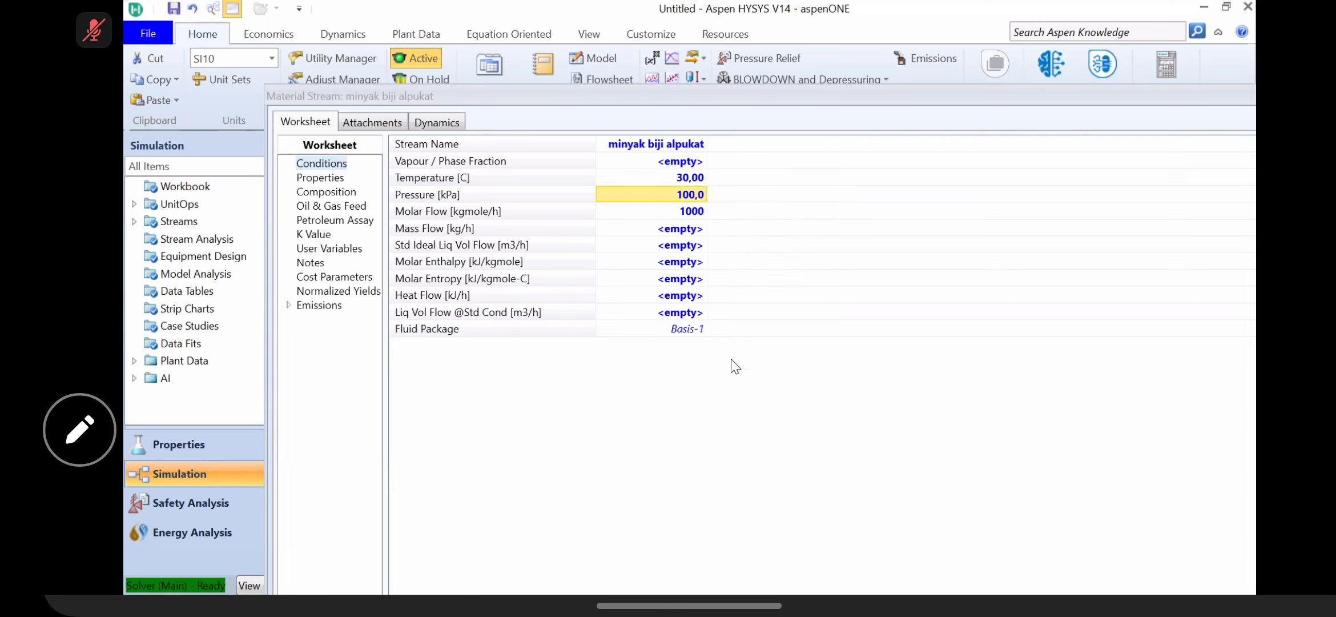
Step: Set the Triolein mole fraction in the composition of the minyak biji alpukat stream to 0.472
{"action": "left_click", "coordinate": [329, 195]}
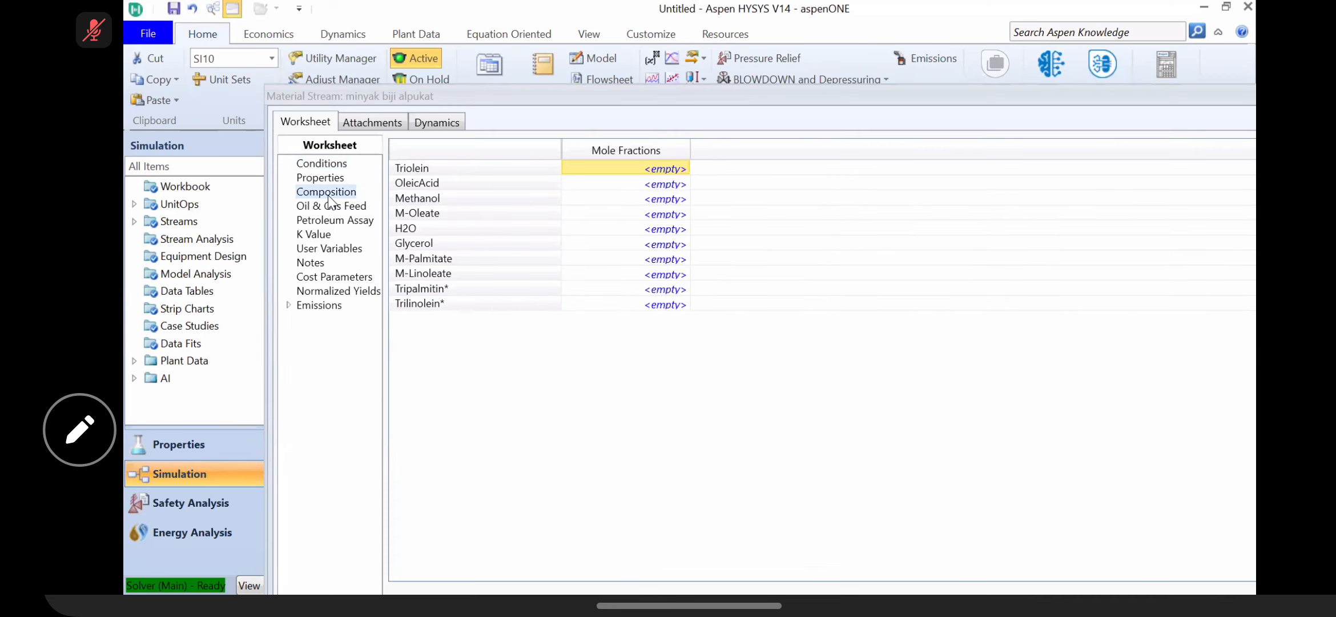
{"action": "left_click", "coordinate": [677, 165]}
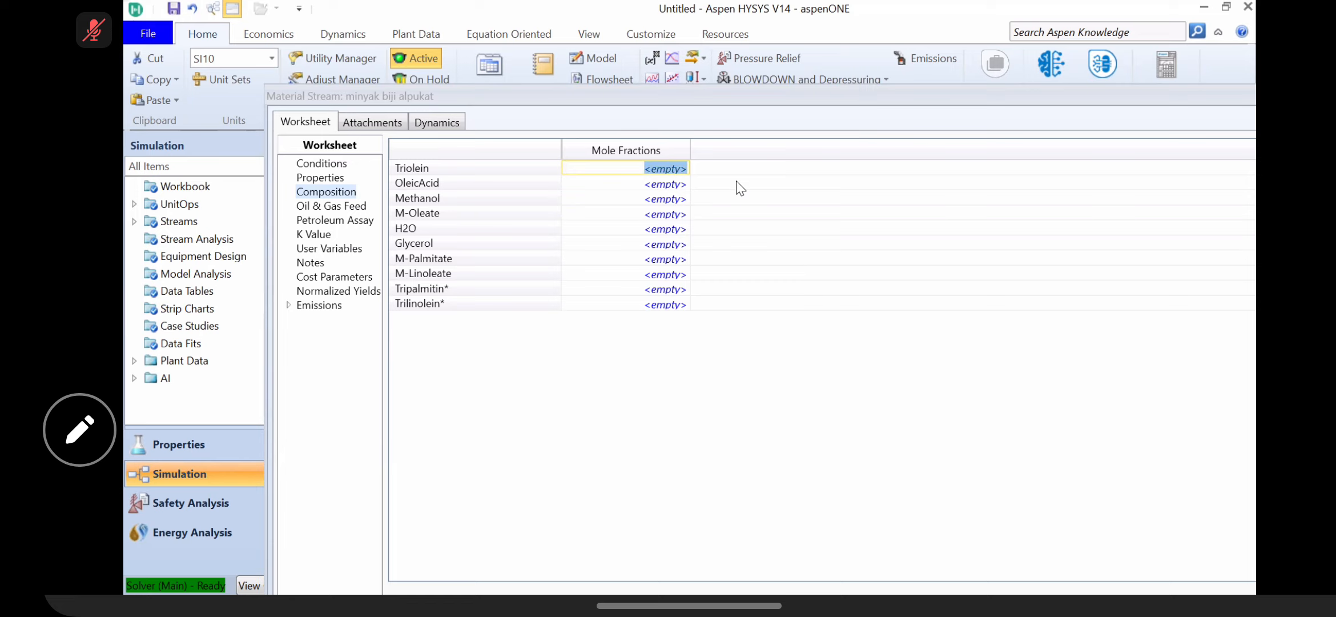
{"action": "type", "text": "0.072"}
{"action": "key", "text": "Return"}
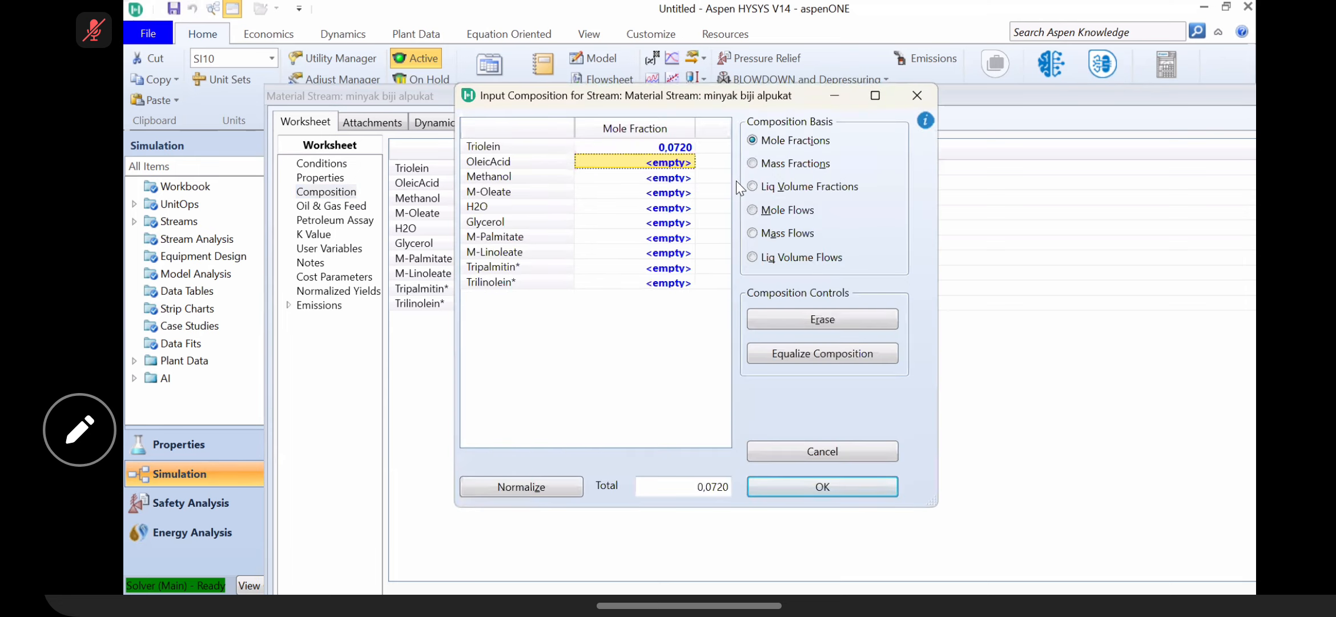
{"action": "left_click", "coordinate": [681, 149]}
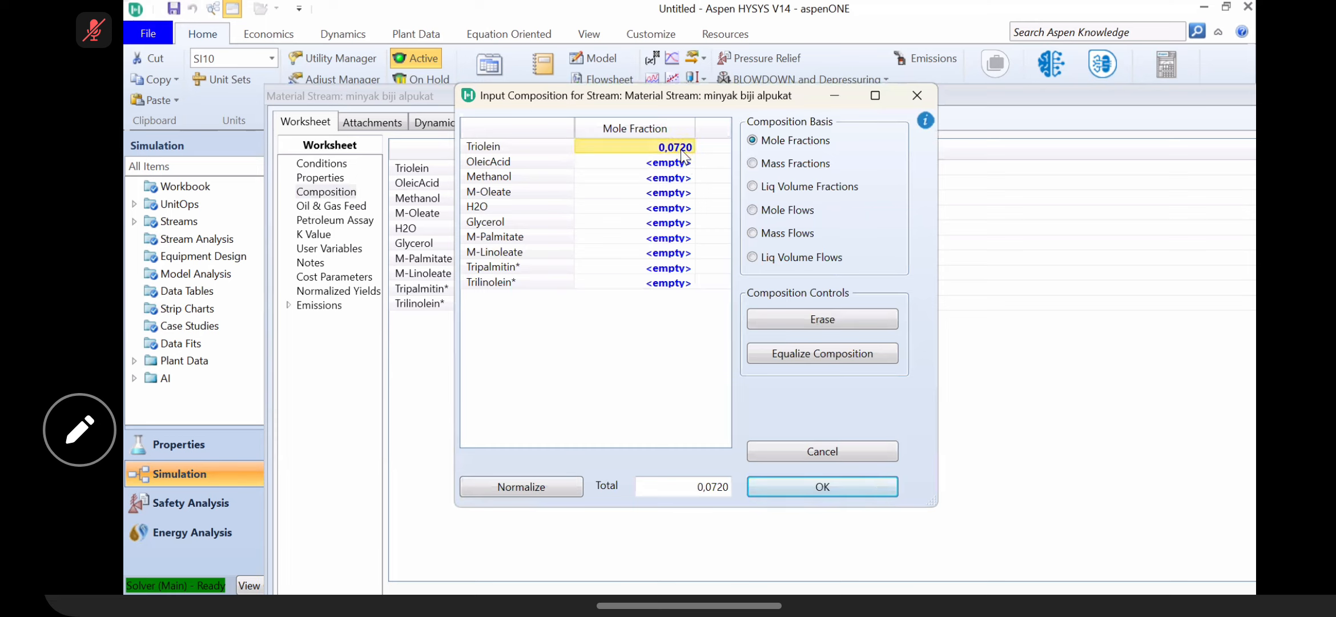
{"action": "type", "text": "0.472"}
{"action": "key", "text": "Return"}
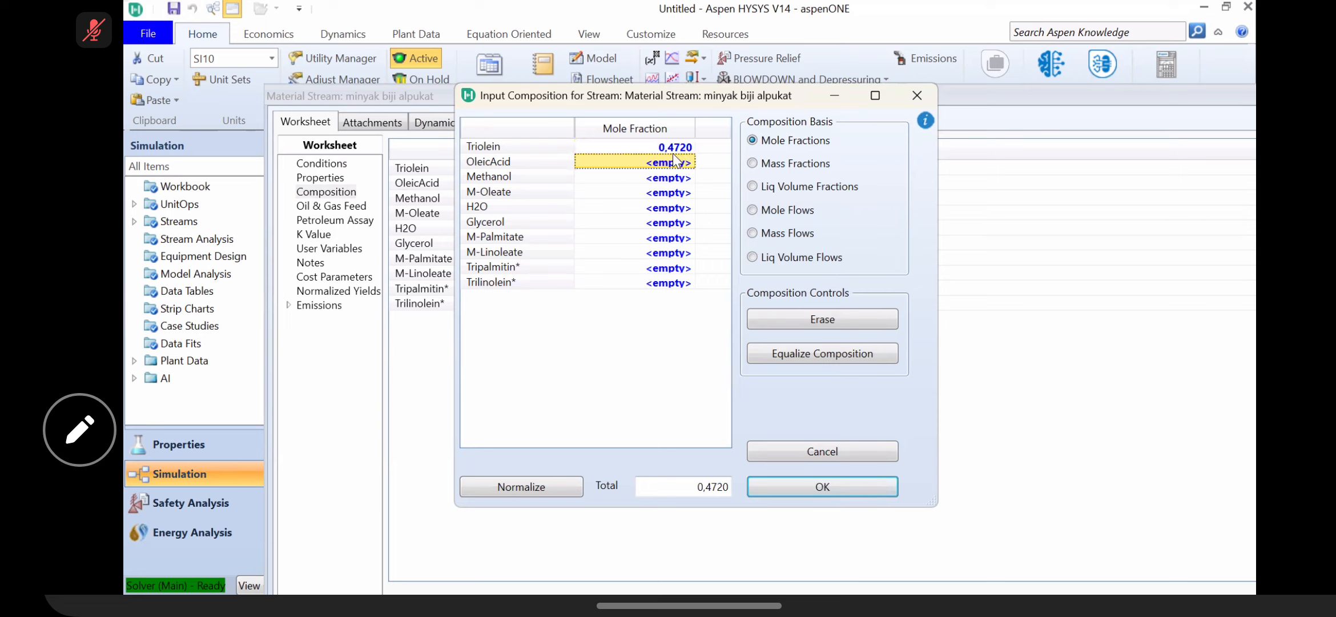
Step: Set the Tripalmitin mole fraction of the minyak biji alpukat stream to 0.236
{"action": "left_click", "coordinate": [660, 268]}
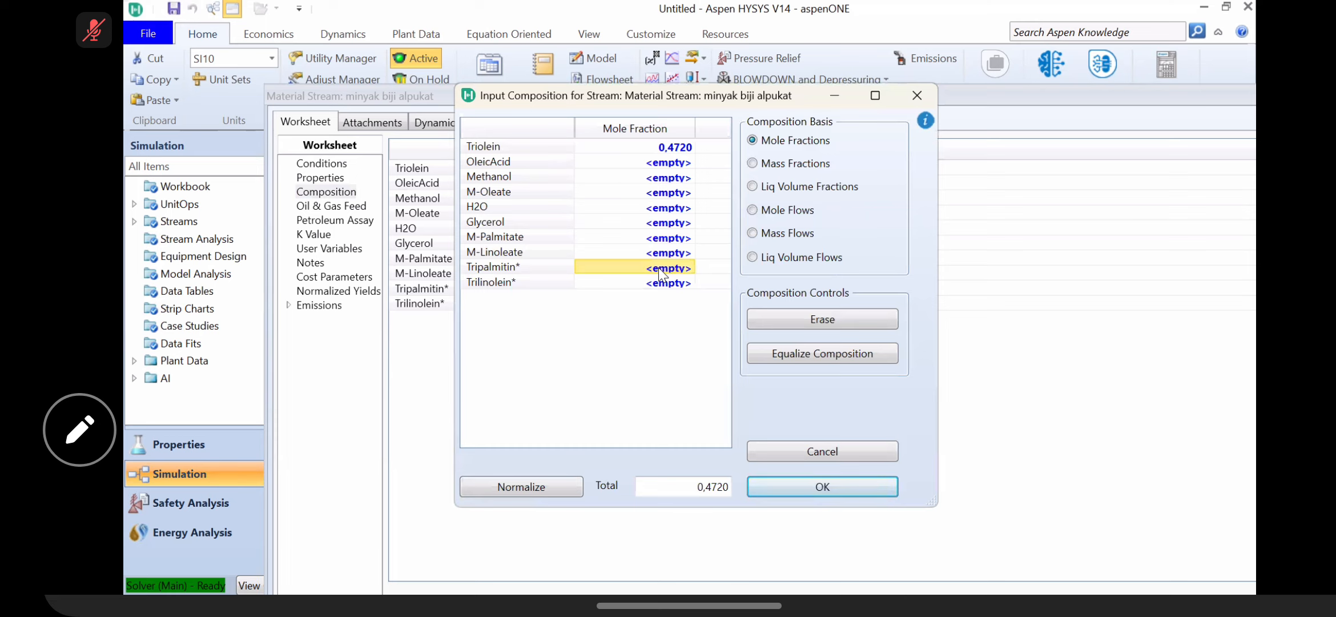
{"action": "type", "text": "0.236"}
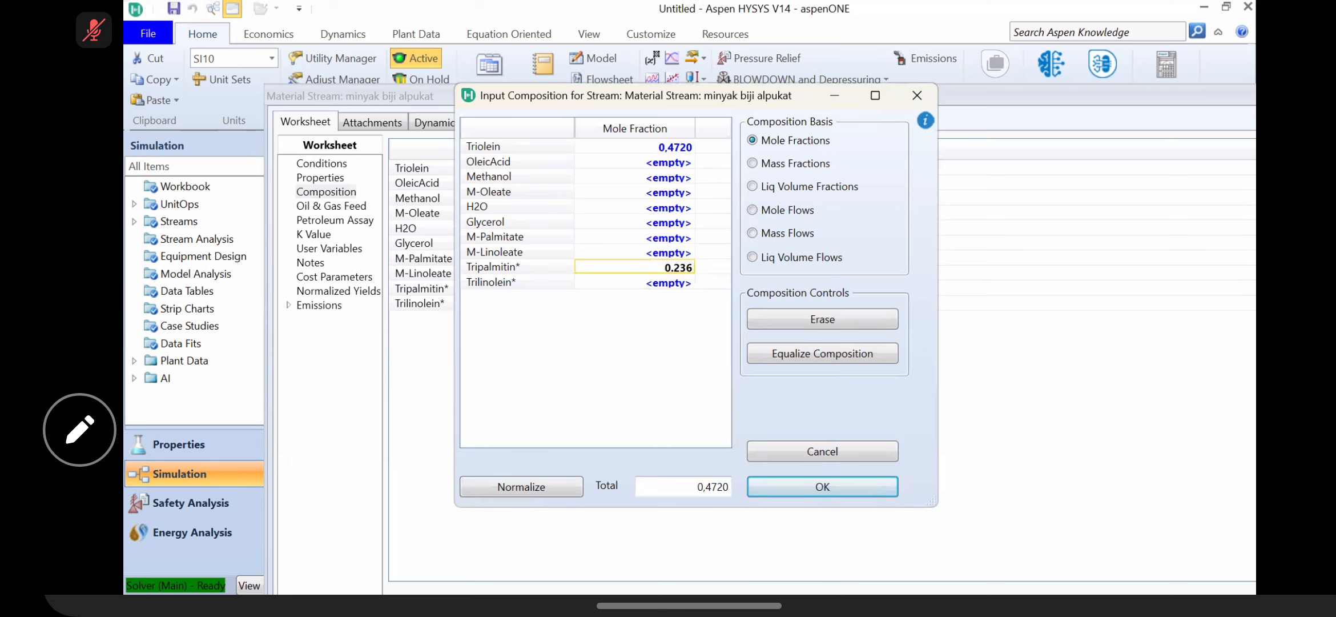
{"action": "key", "text": "Return"}
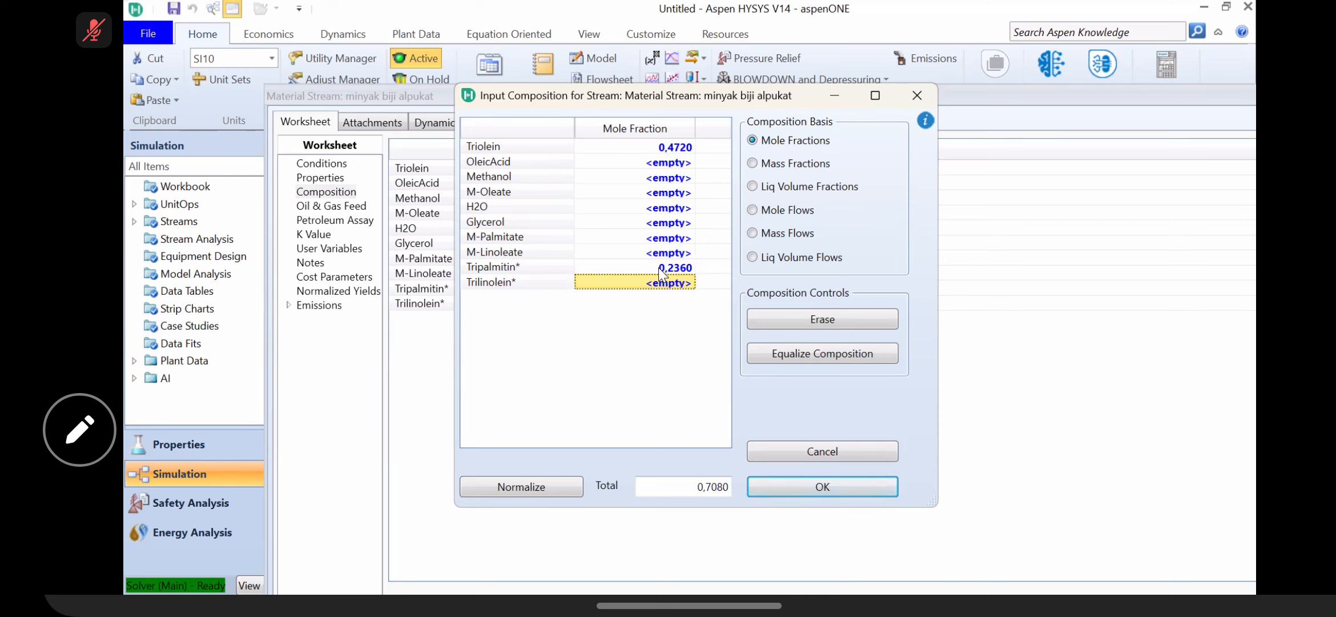
{"action": "left_click", "coordinate": [660, 284]}
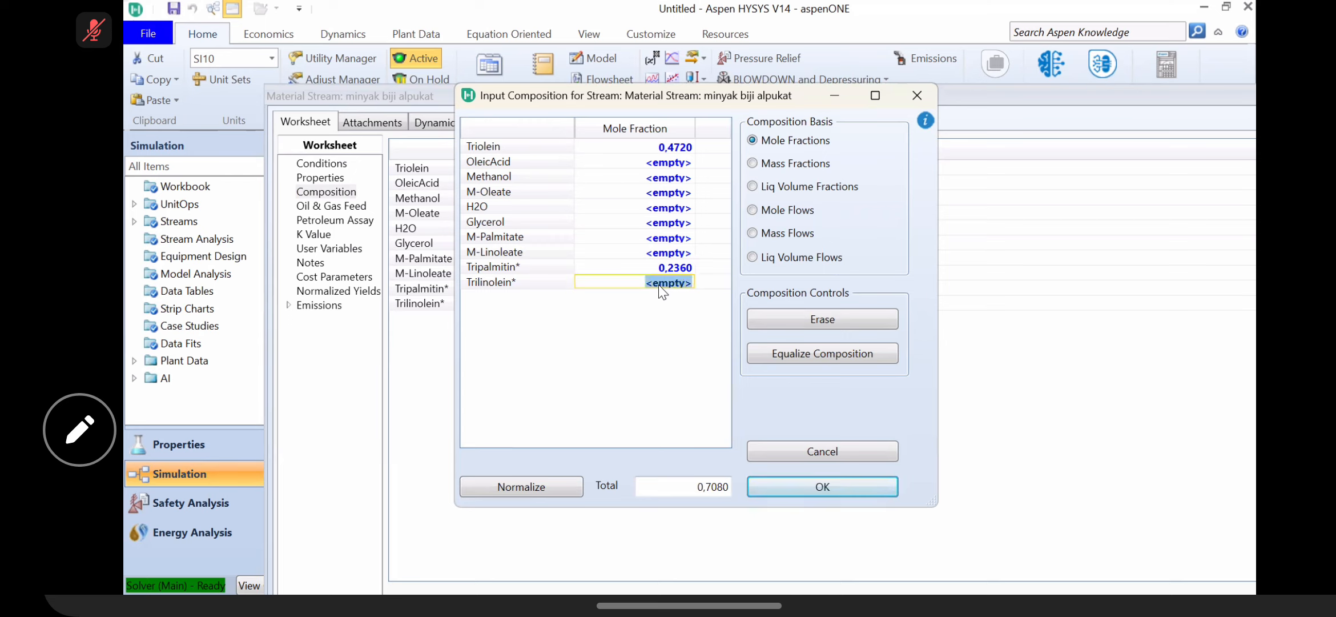
{"action": "type", "text": "0,244"}
{"action": "key", "text": "Return"}
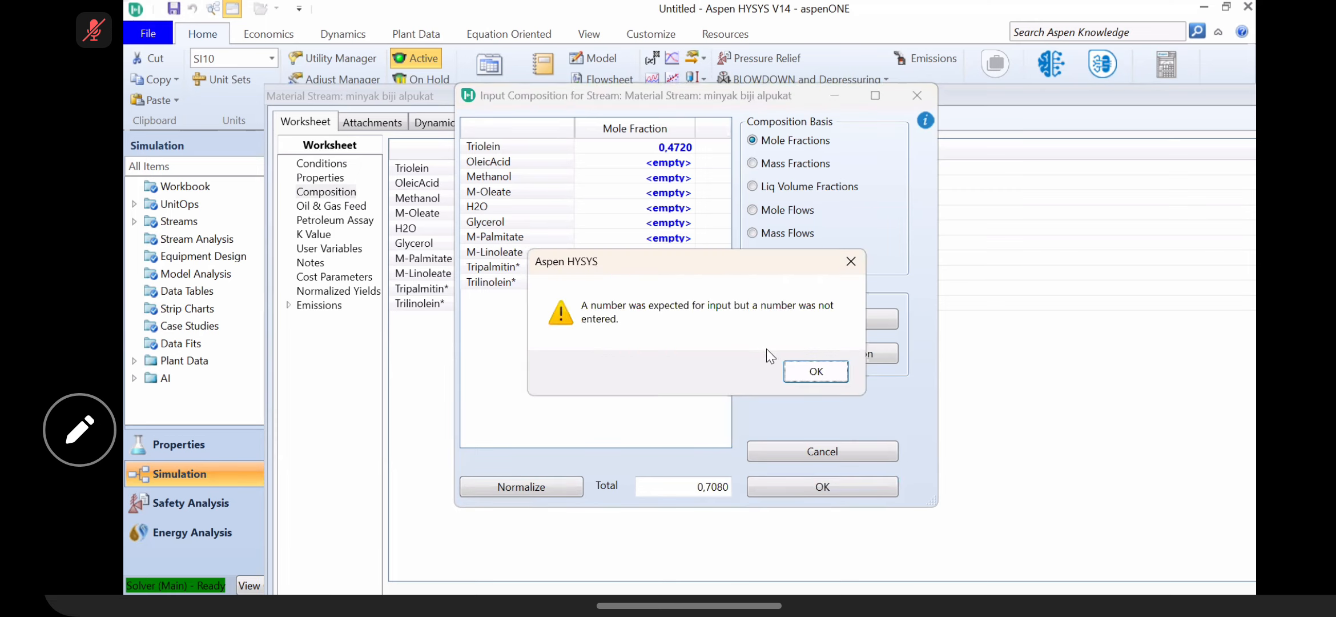
{"action": "left_click", "coordinate": [816, 372]}
{"action": "left_click", "coordinate": [675, 283]}
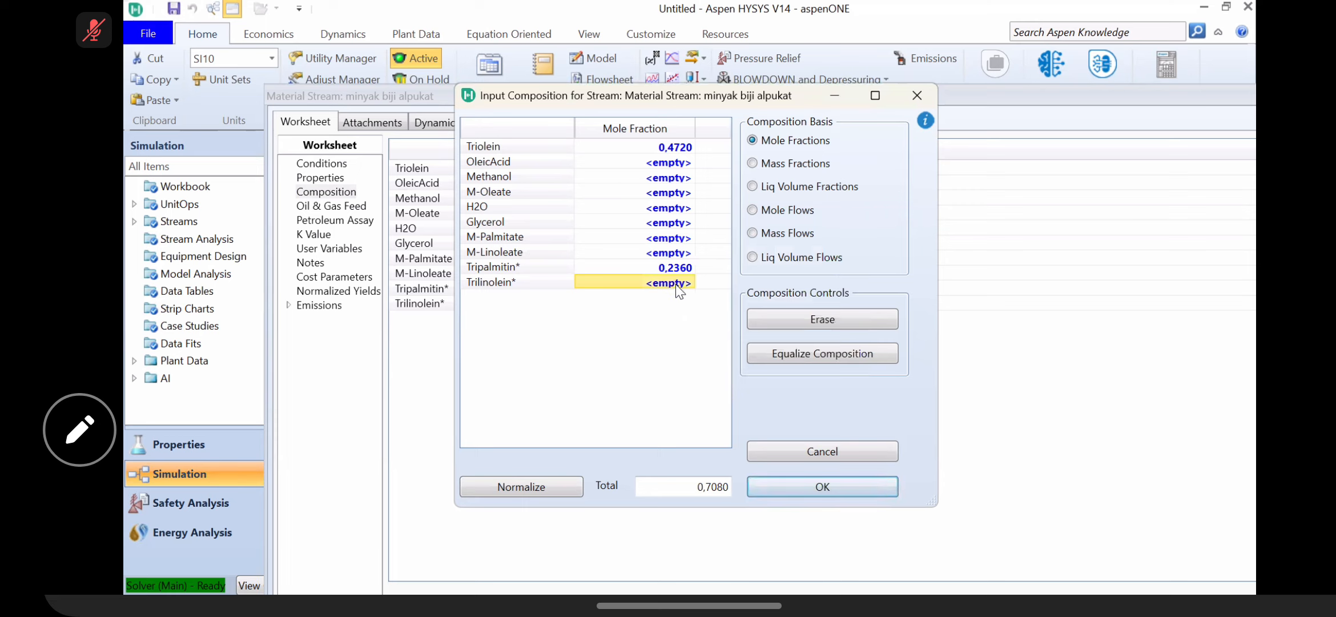
{"action": "type", "text": "0,244"}
{"action": "key", "text": "Return"}
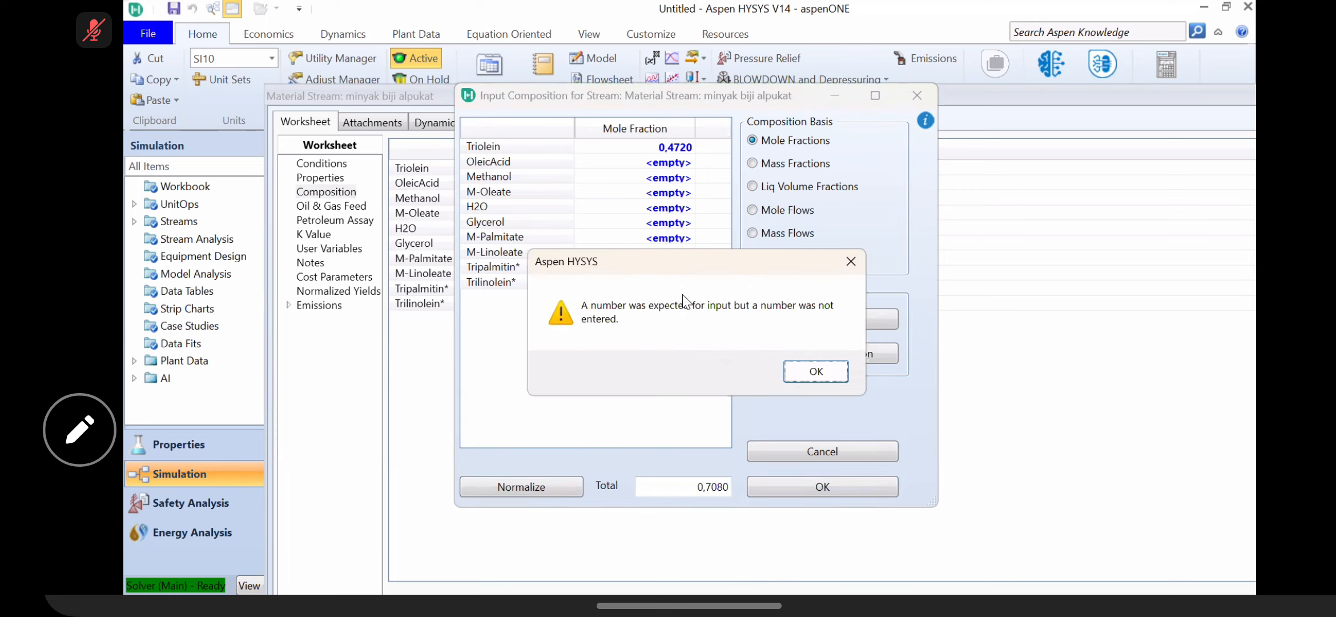
{"action": "left_click", "coordinate": [816, 371]}
Step: Set the Trilinolein mole fraction of the minyak biji alpukat stream to 0.244
{"action": "type", "text": "0."}
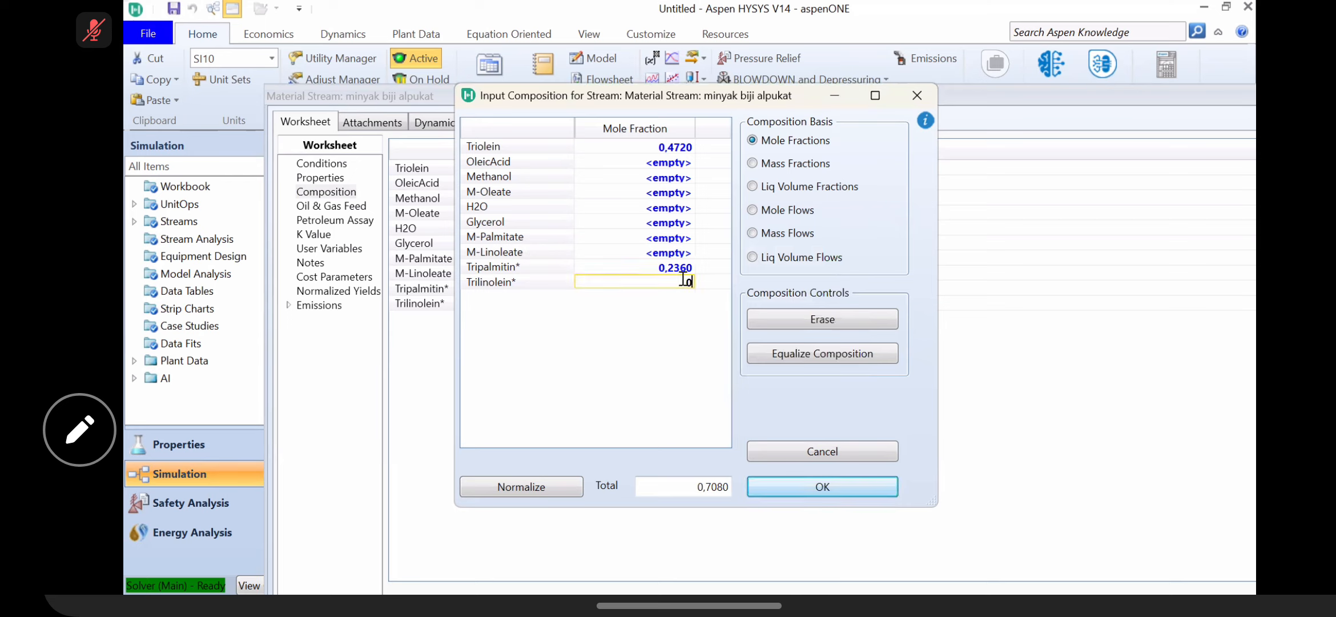
{"action": "type", "text": "24"}
{"action": "key", "text": "Return"}
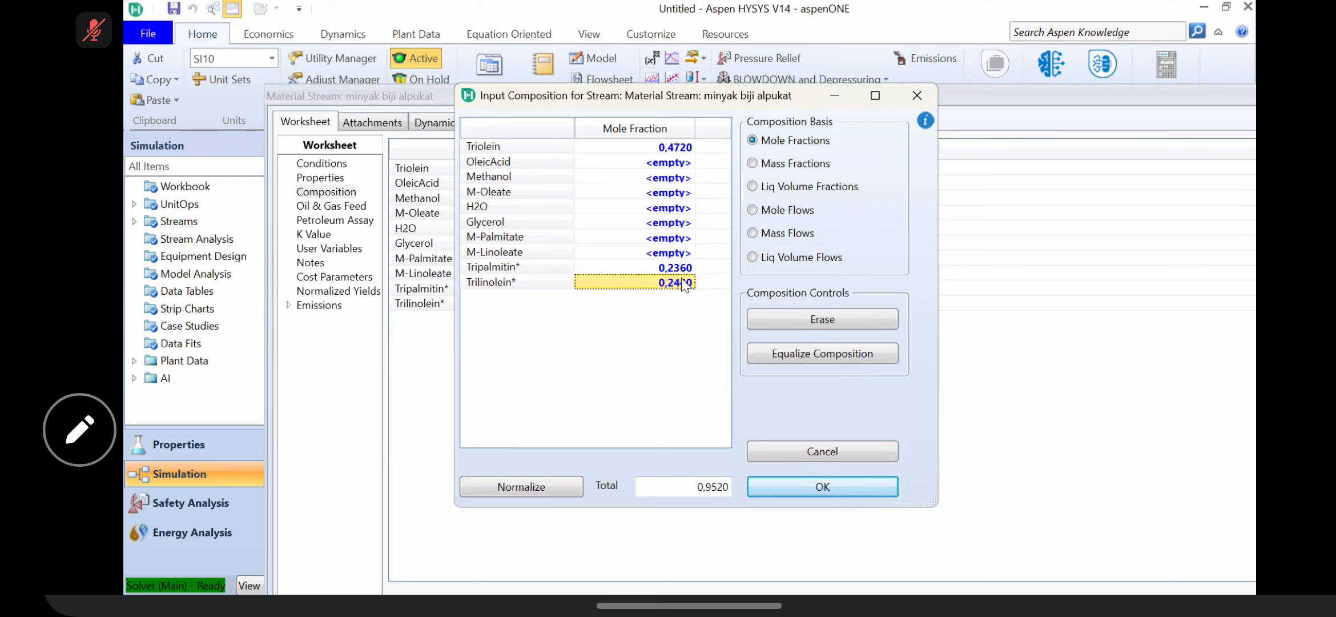
{"action": "left_click", "coordinate": [683, 162]}
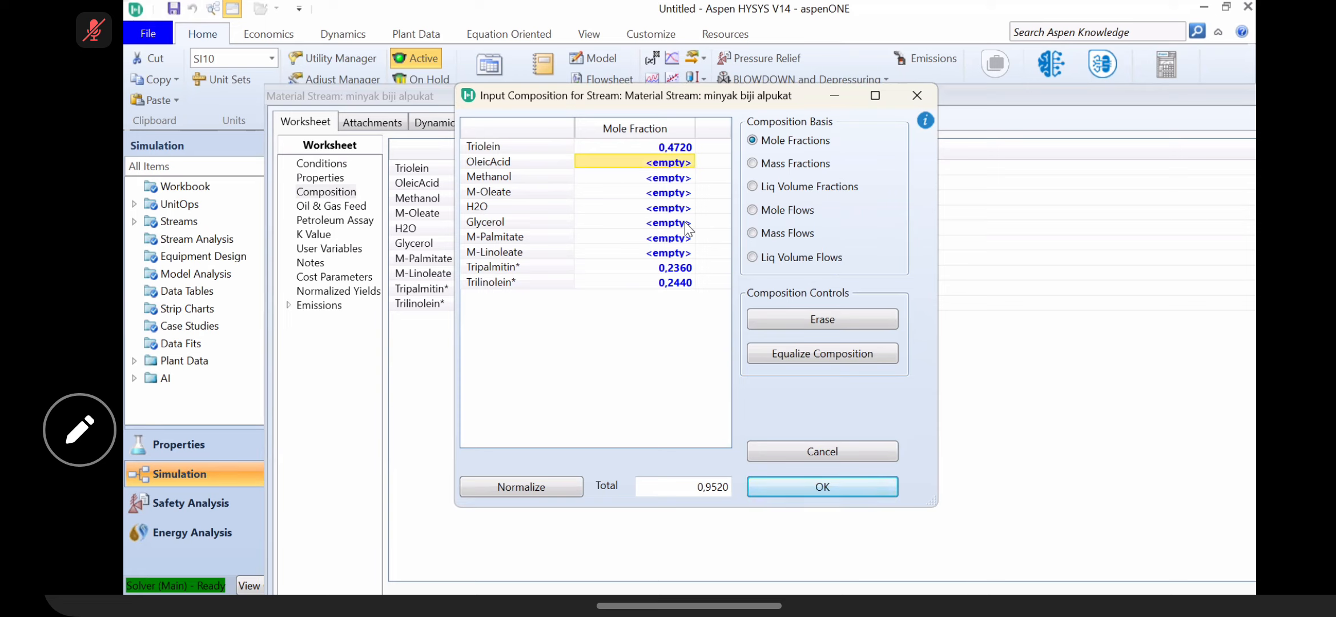
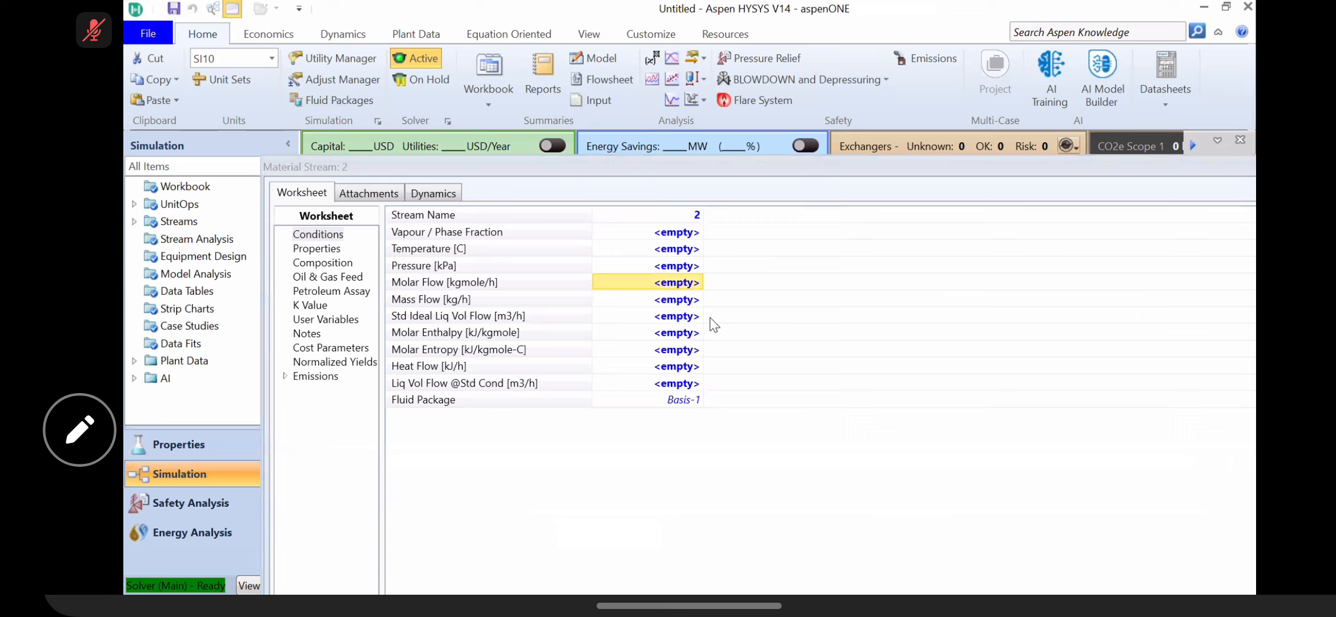
Step: Set the molar flow of stream 2 to 6000 kgmole/h and its temperature to 30 °C
{"action": "left_click", "coordinate": [688, 282]}
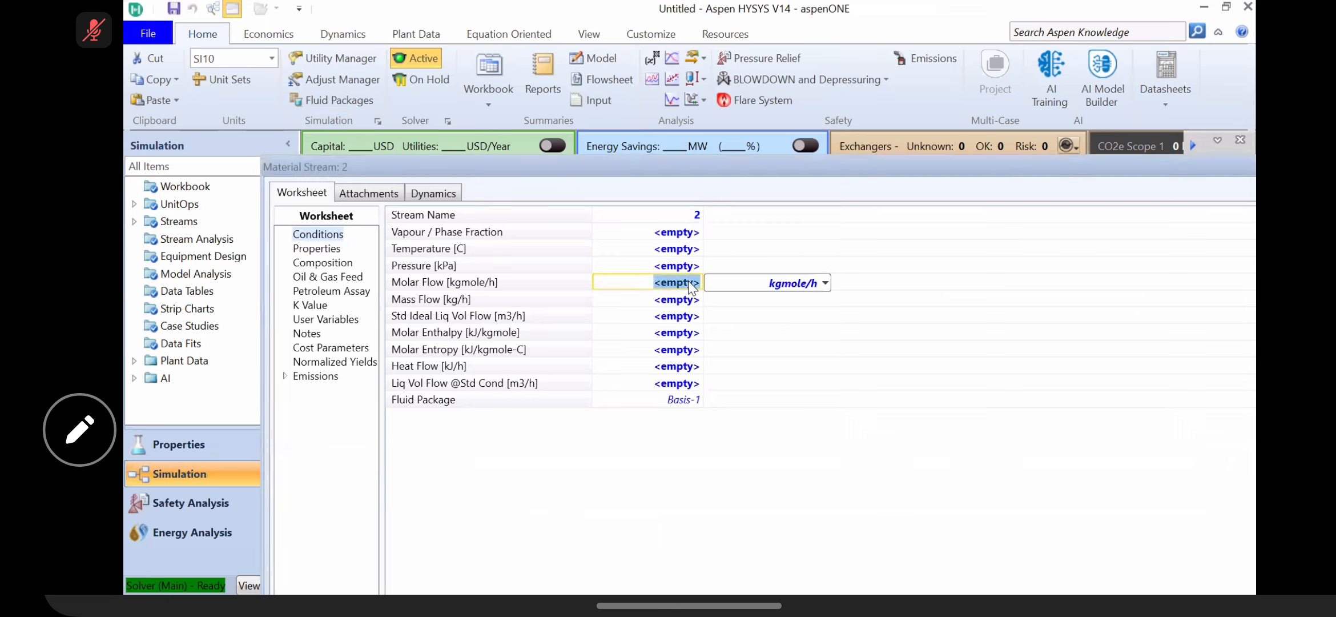
{"action": "type", "text": "6000"}
{"action": "key", "text": "Return"}
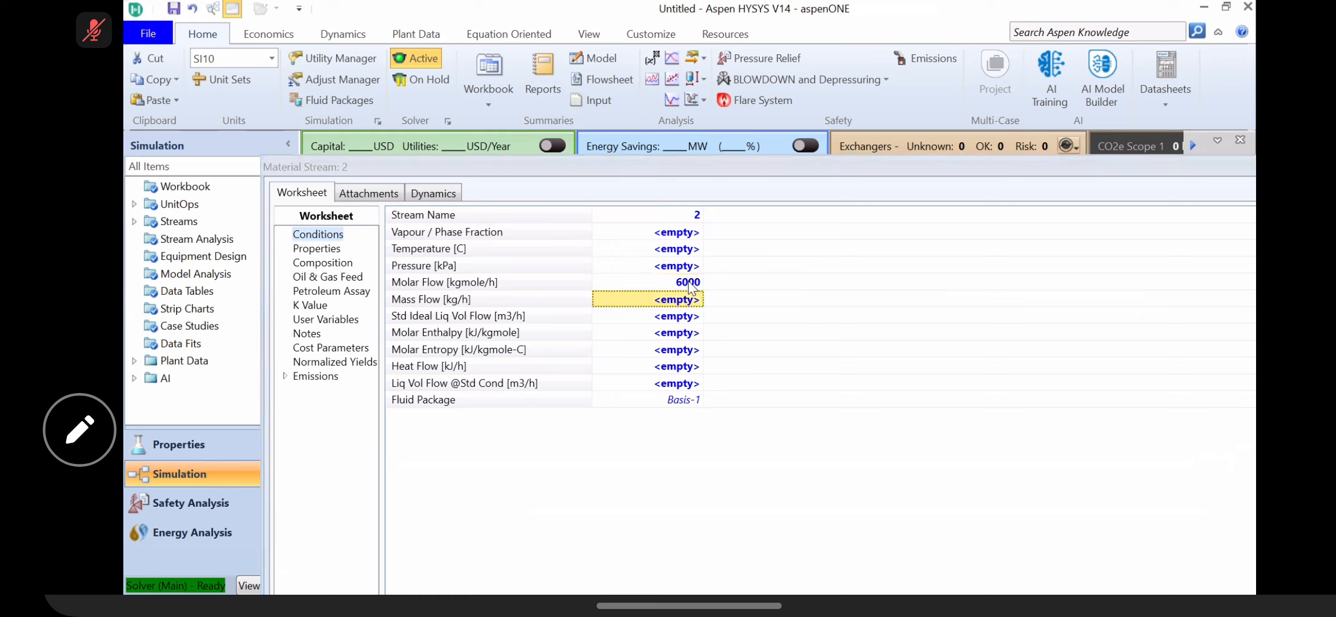
{"action": "left_click", "coordinate": [633, 251]}
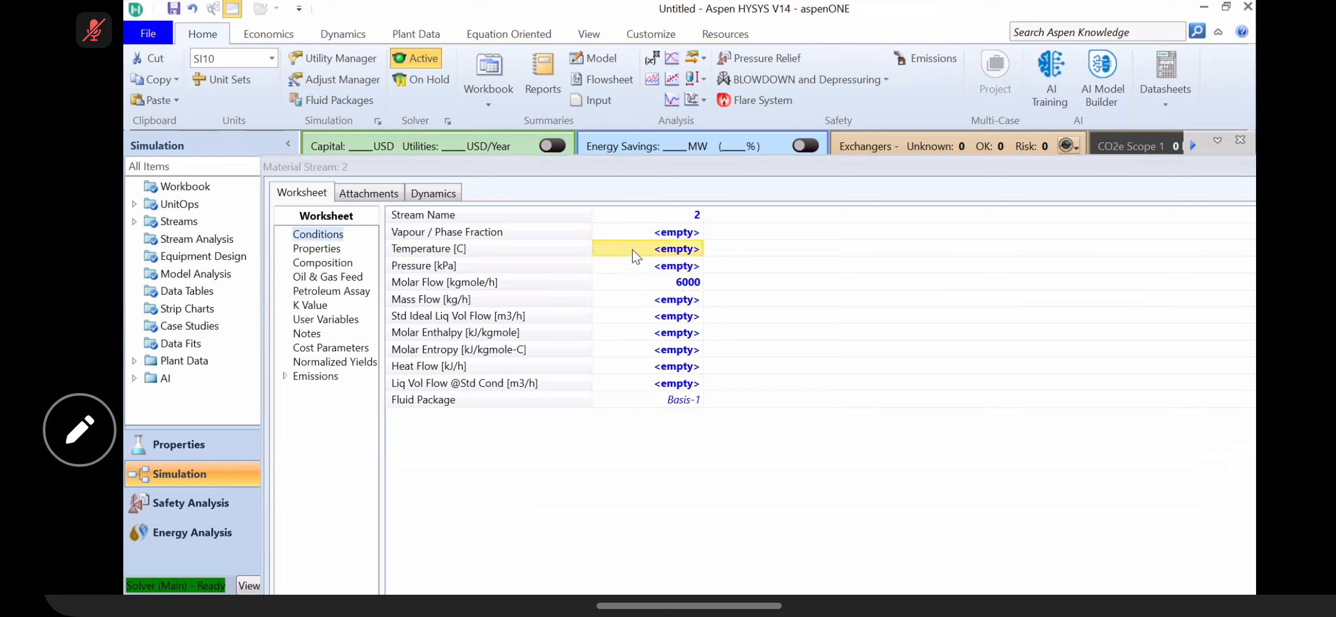
{"action": "type", "text": "30"}
{"action": "key", "text": "Return"}
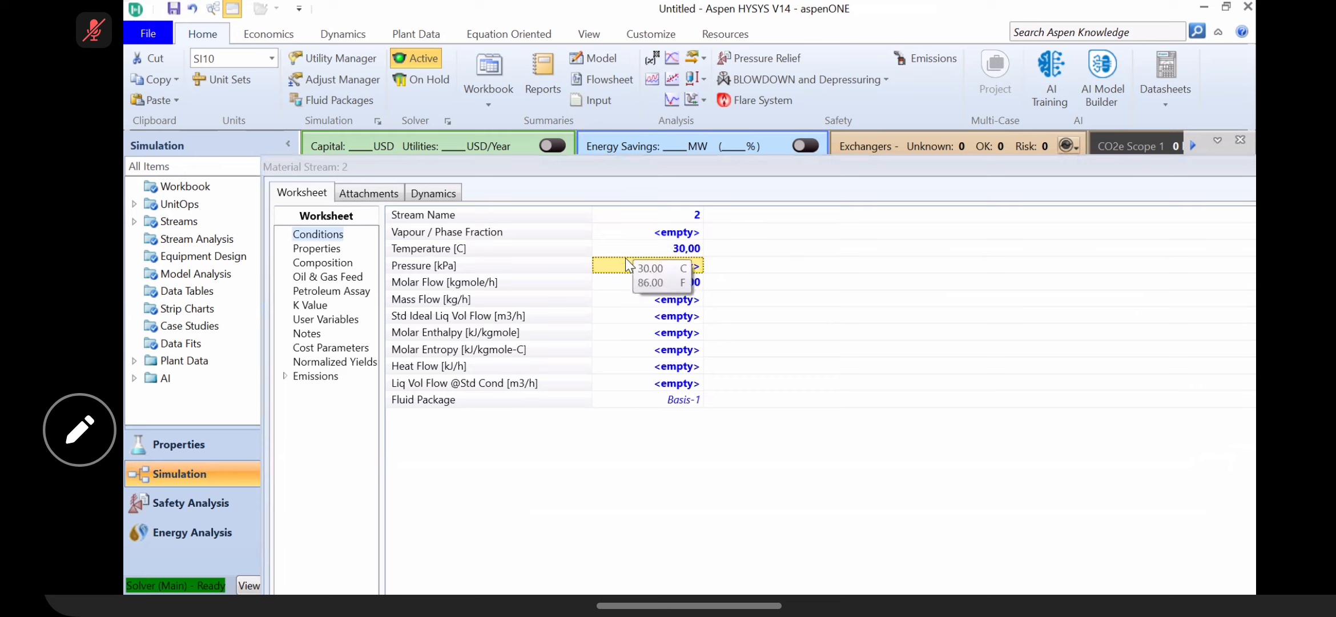
Step: Set the pressure of stream 2 to 1 bar
{"action": "left_click", "coordinate": [684, 265]}
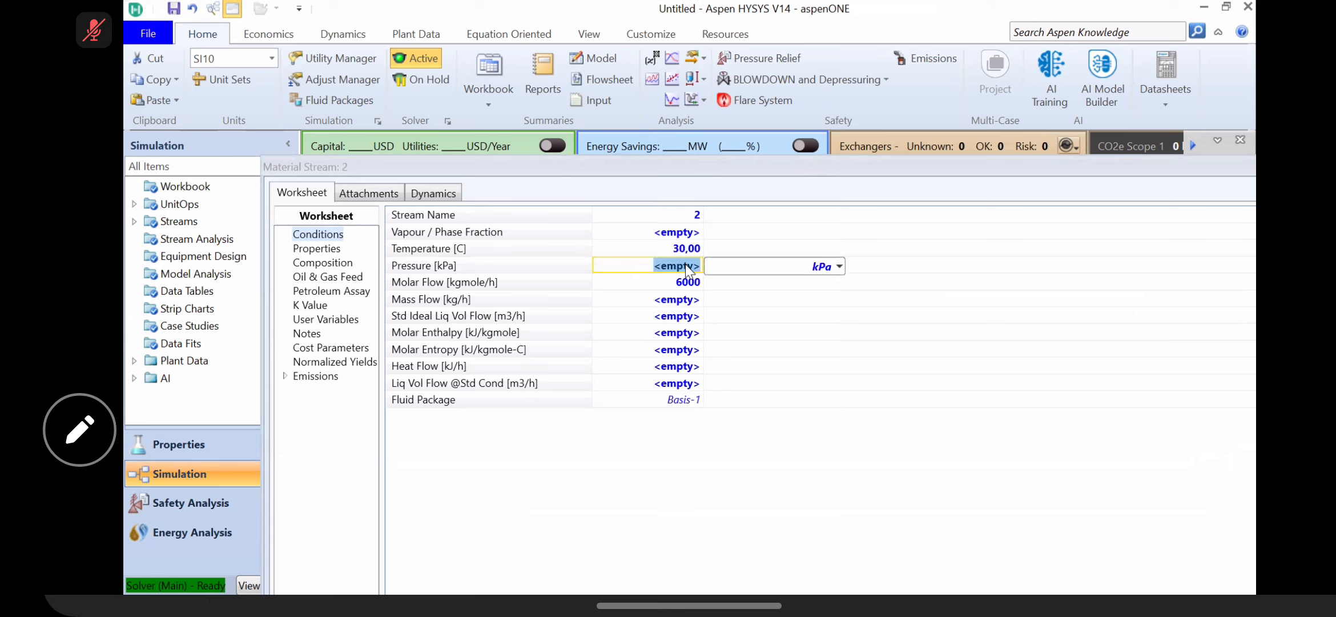
{"action": "type", "text": "1"}
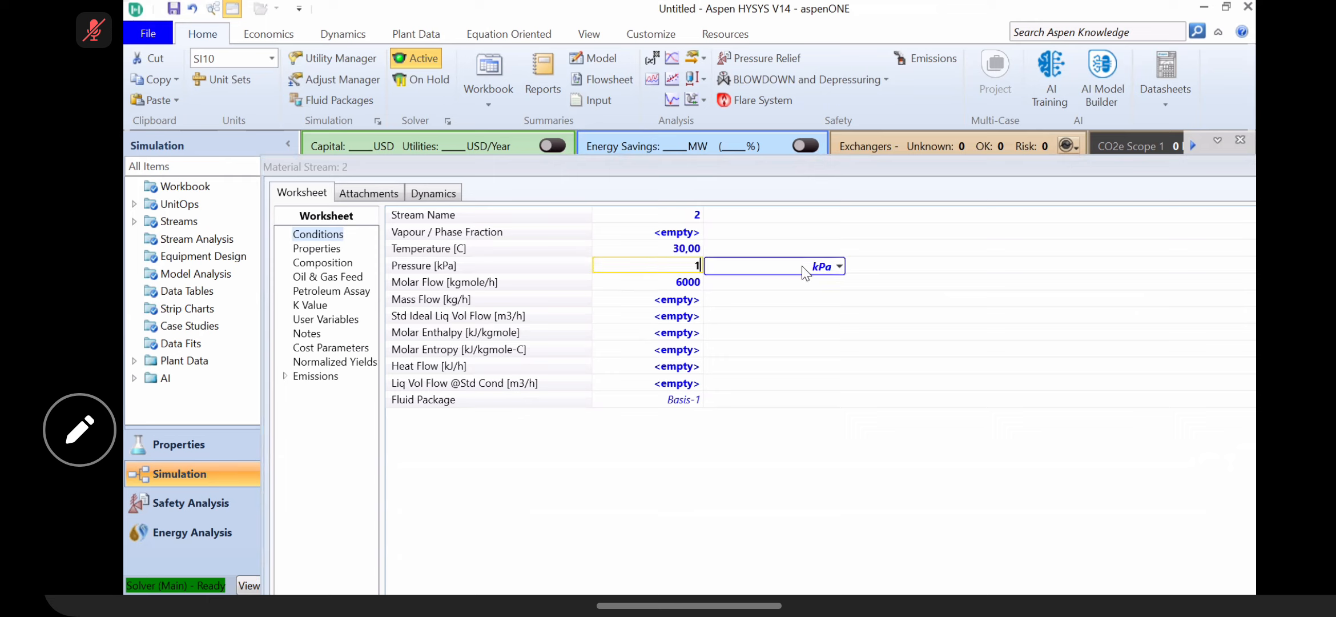
{"action": "left_click", "coordinate": [842, 268]}
{"action": "left_click", "coordinate": [752, 367]}
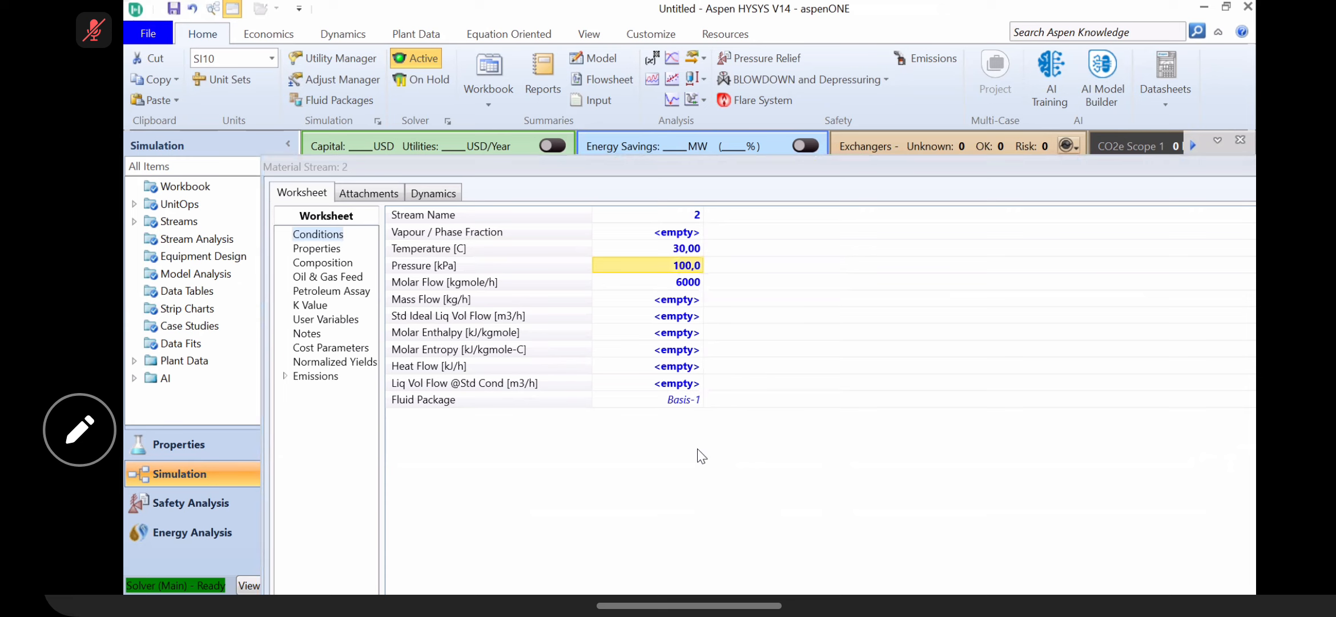
Step: Specify the composition of stream 2 with mole fractions of 0.9 for Methanol and 0.1 for H2O
{"action": "left_click", "coordinate": [338, 263]}
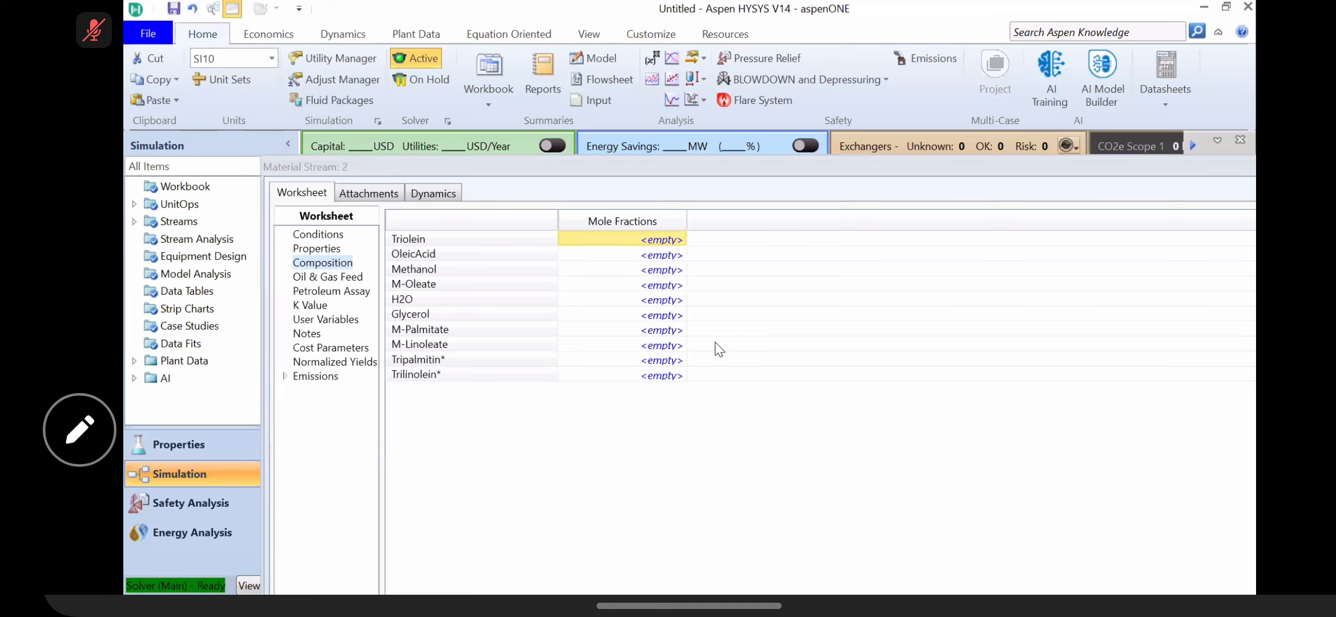
{"action": "left_click", "coordinate": [650, 270]}
{"action": "type", "text": "0.9"}
{"action": "key", "text": "Return"}
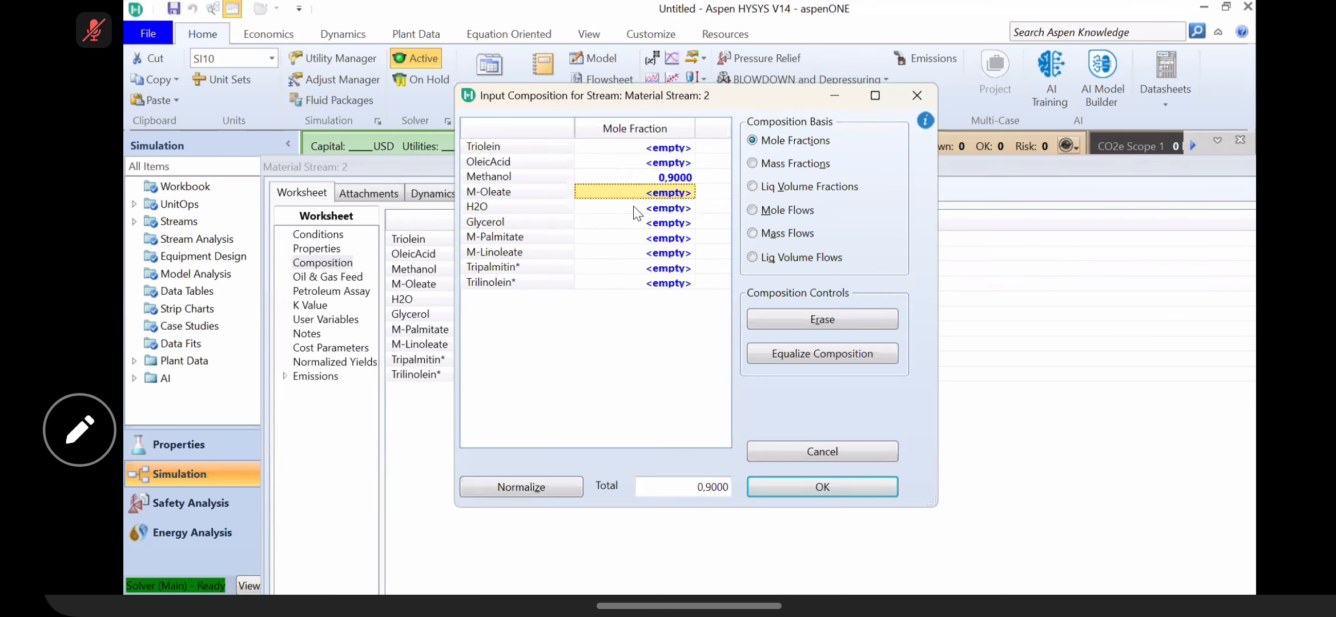
{"action": "left_click", "coordinate": [634, 206]}
{"action": "type", "text": "0.1"}
{"action": "key", "text": "Return"}
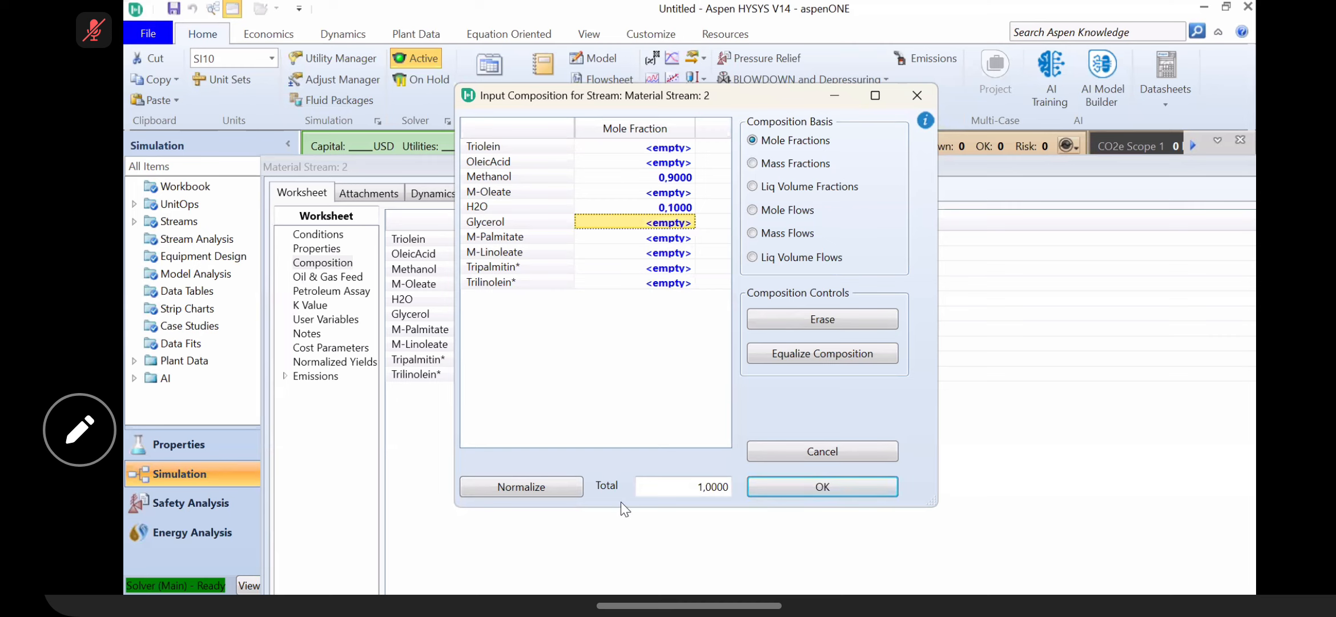
Step: Normalize and accept the composition of stream 2, and close the stream's properties
{"action": "left_click", "coordinate": [574, 489]}
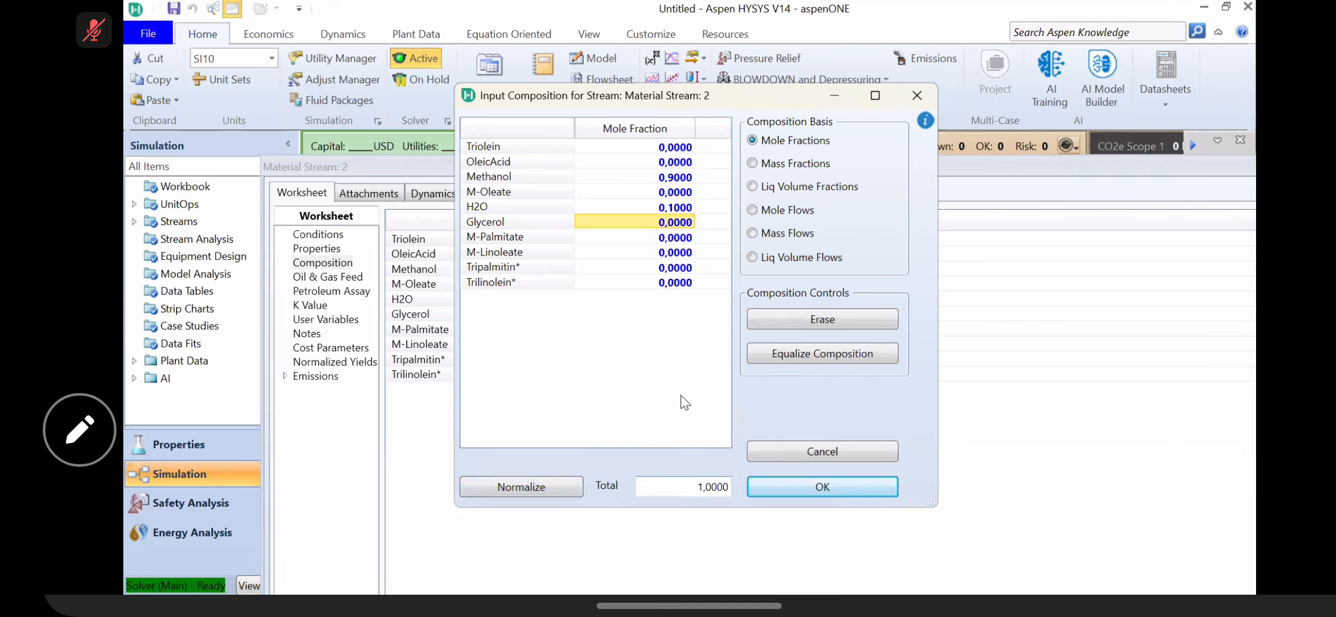
{"action": "left_click", "coordinate": [677, 182]}
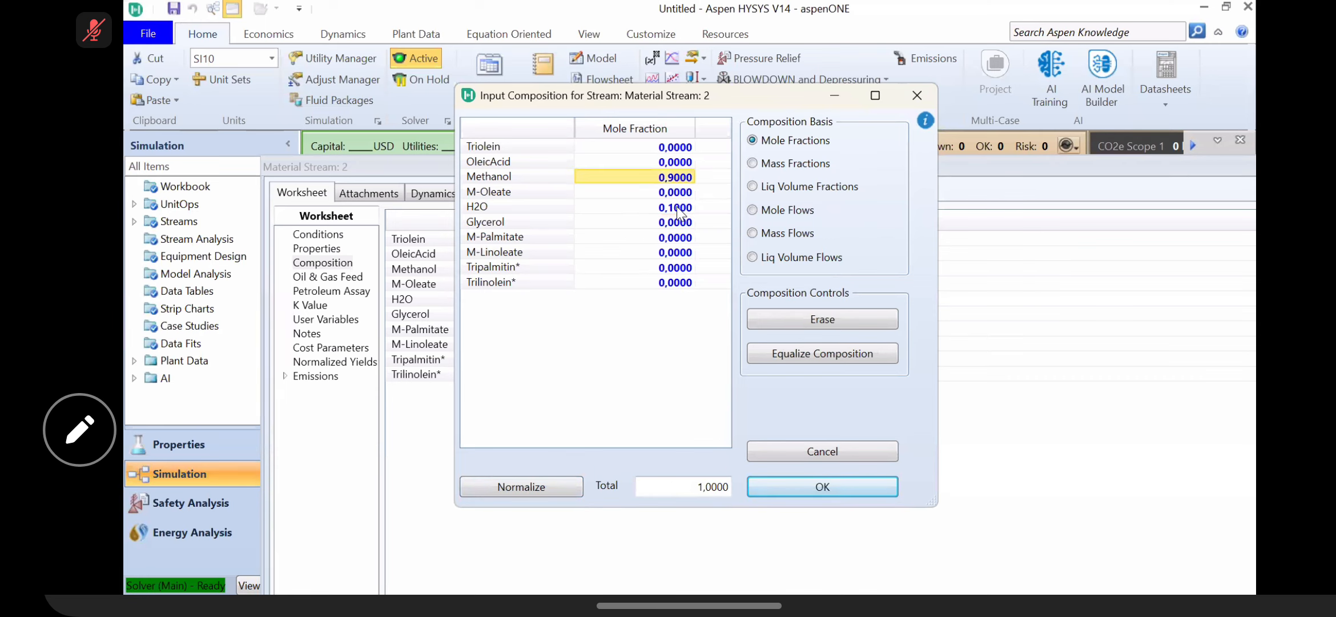
{"action": "left_click", "coordinate": [678, 207]}
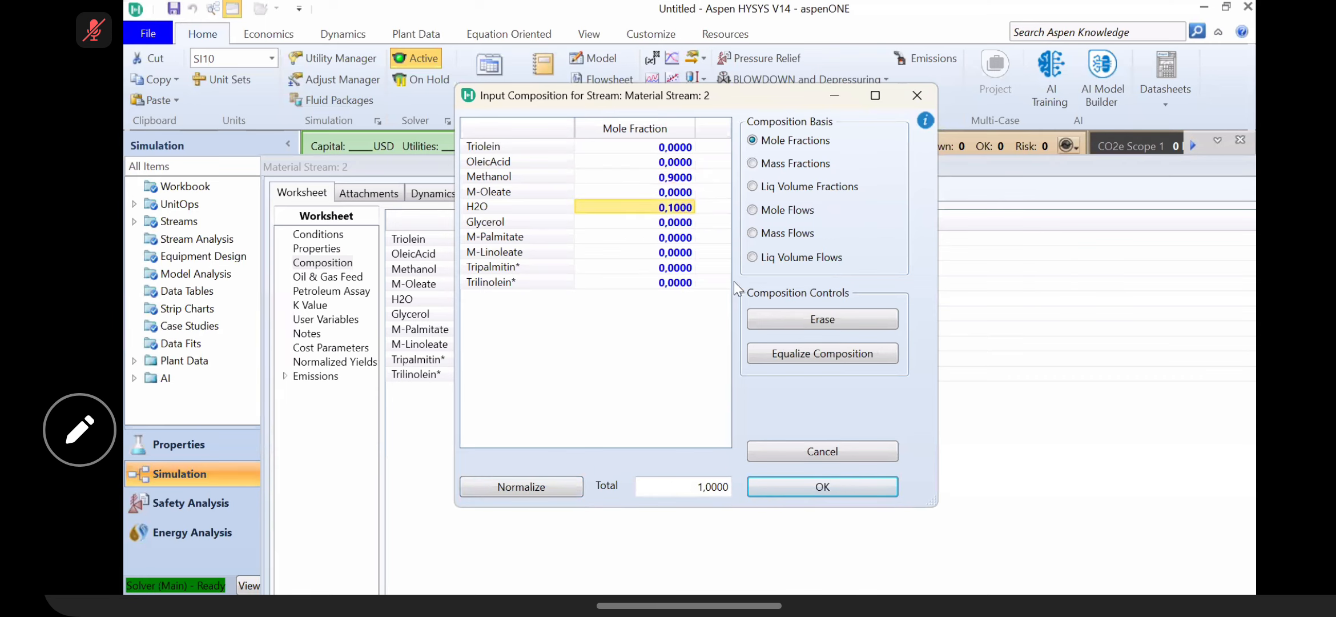
{"action": "left_click", "coordinate": [759, 488]}
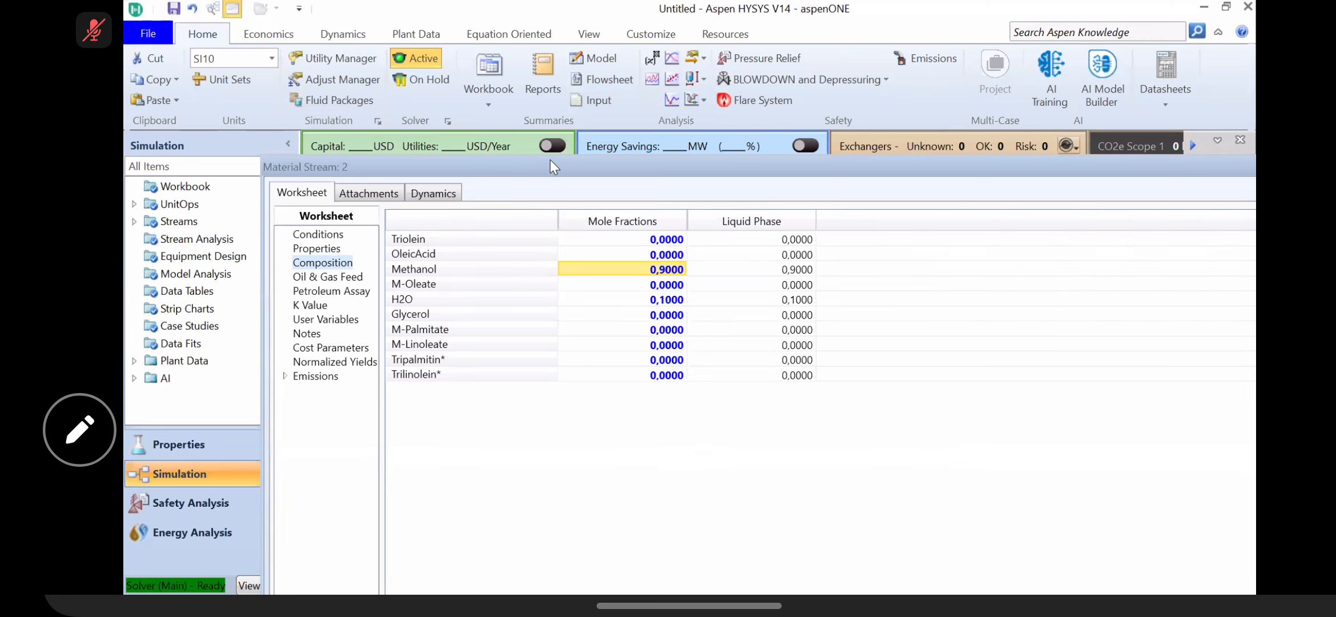
{"action": "left_click_drag", "start_coordinate": [550, 160], "coordinate": [975, 107]}
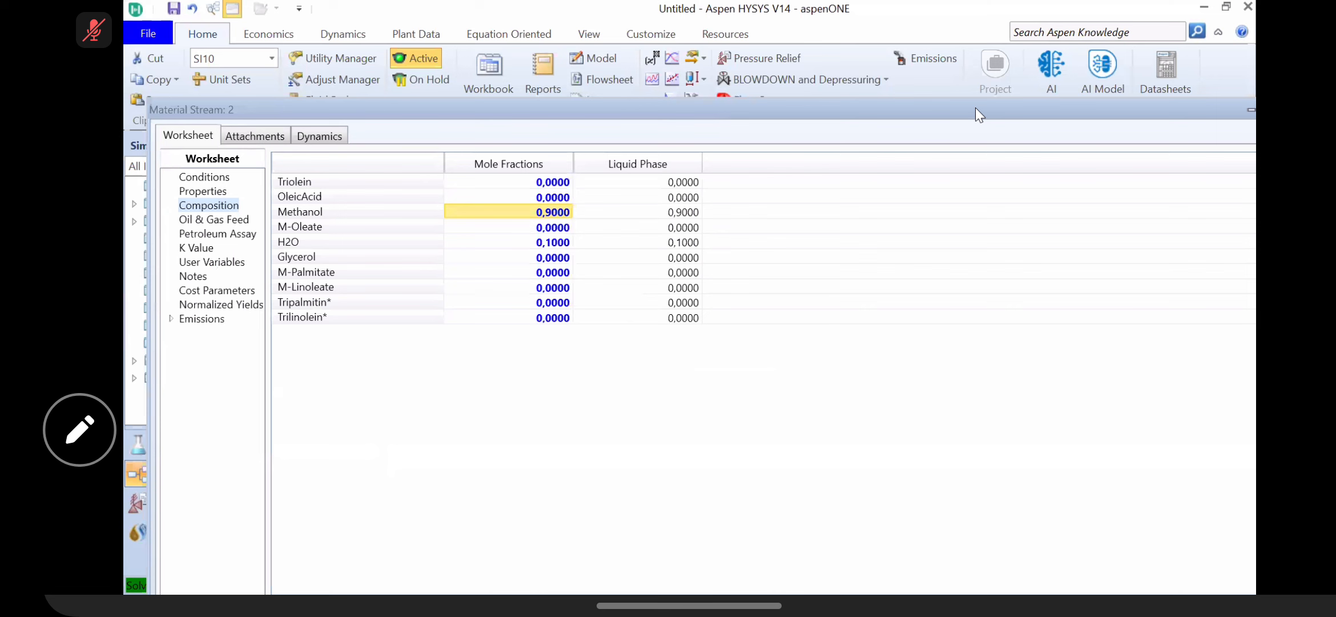
{"action": "key", "text": "Escape"}
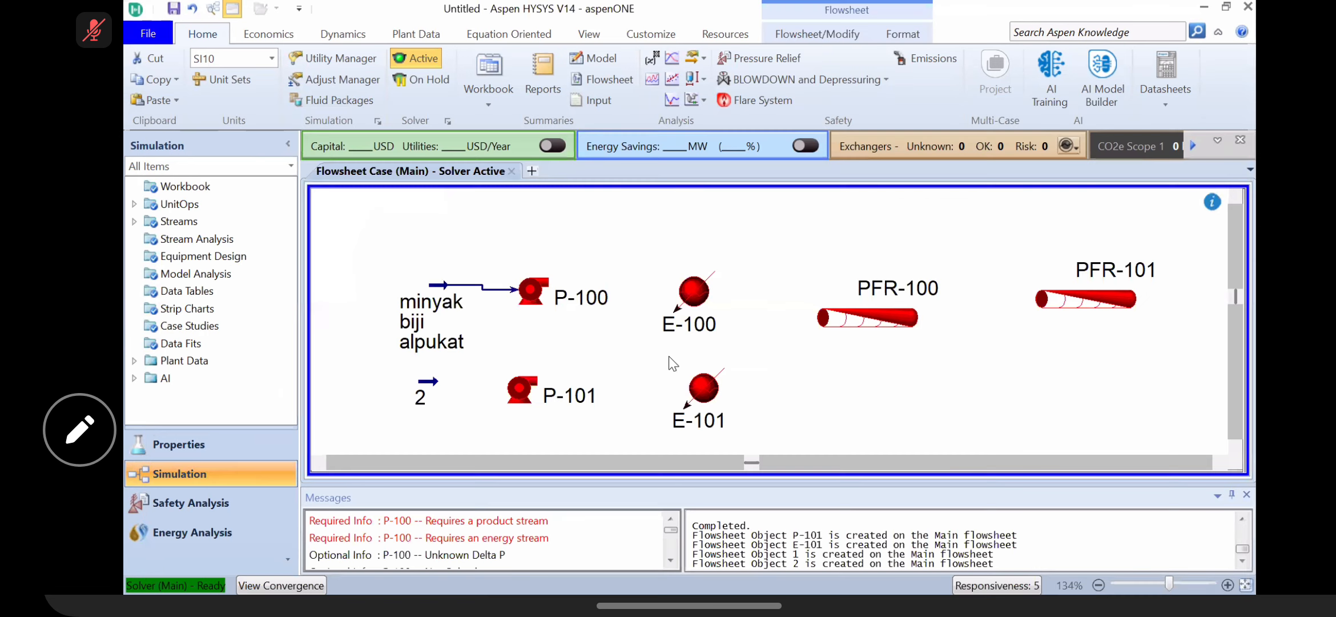
Step: Move the minyak biji alpukat stream slightly farther away from pump P-100 on the flowsheet
{"action": "left_click_drag", "start_coordinate": [436, 283], "coordinate": [408, 288]}
{"action": "left_click", "coordinate": [604, 310]}
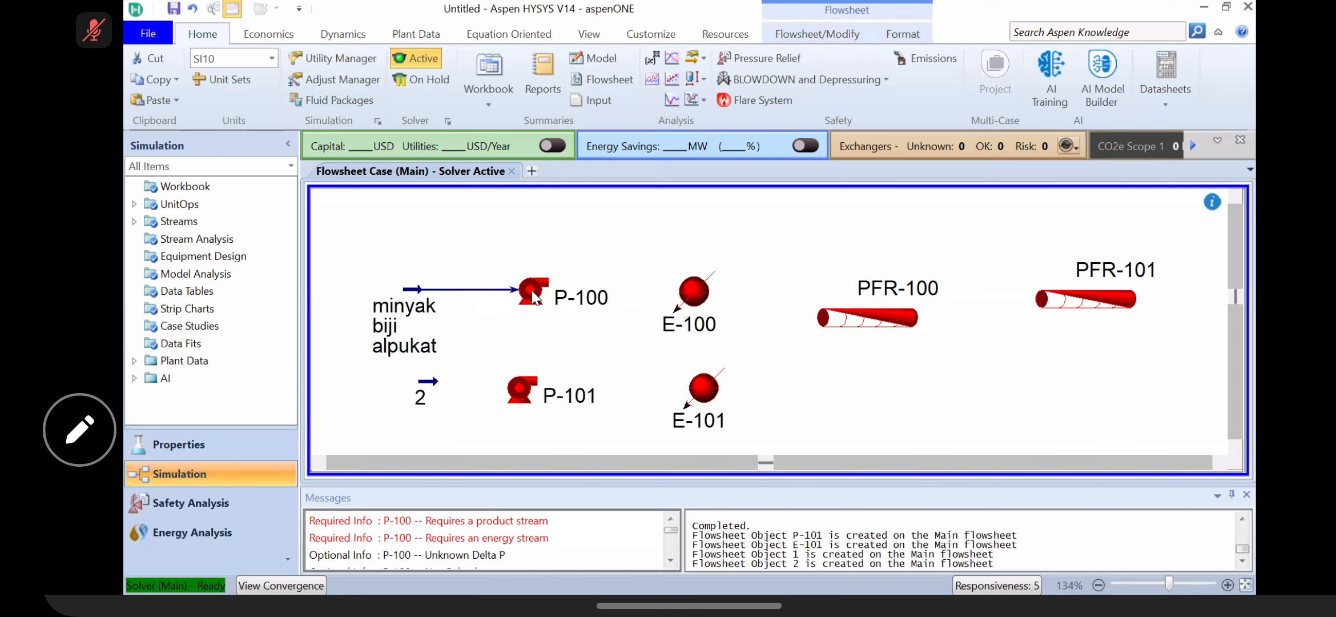
Step: Select the minyak biji alpukat stream as the inlet of pump P-100 and close the pump's properties
{"action": "left_click", "coordinate": [533, 292]}
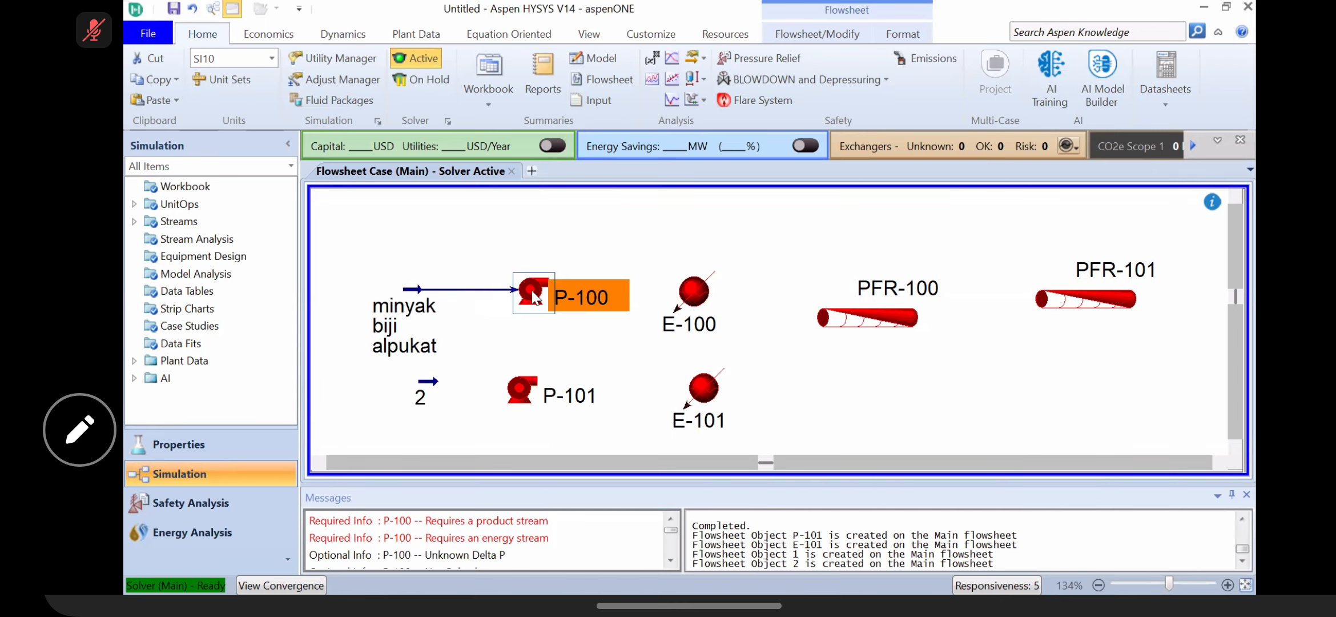
{"action": "double_click", "coordinate": [533, 293]}
{"action": "left_click_drag", "start_coordinate": [865, 199], "coordinate": [865, 134]}
{"action": "left_click", "coordinate": [889, 299]}
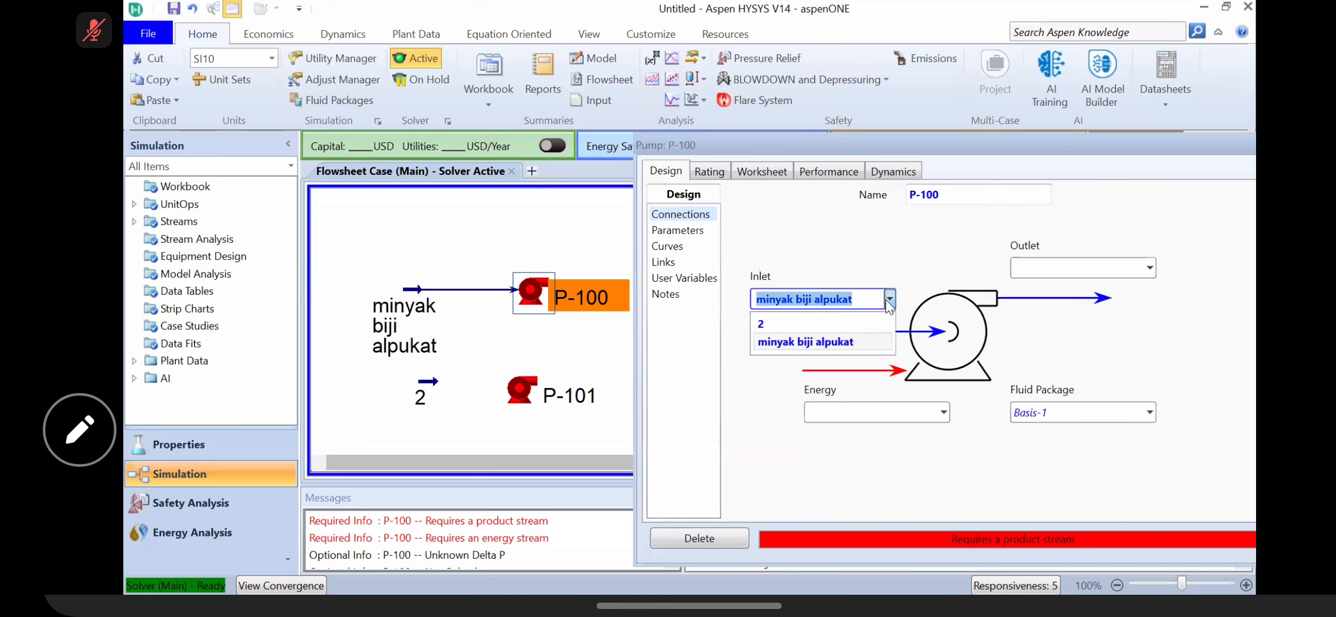
{"action": "left_click", "coordinate": [805, 342]}
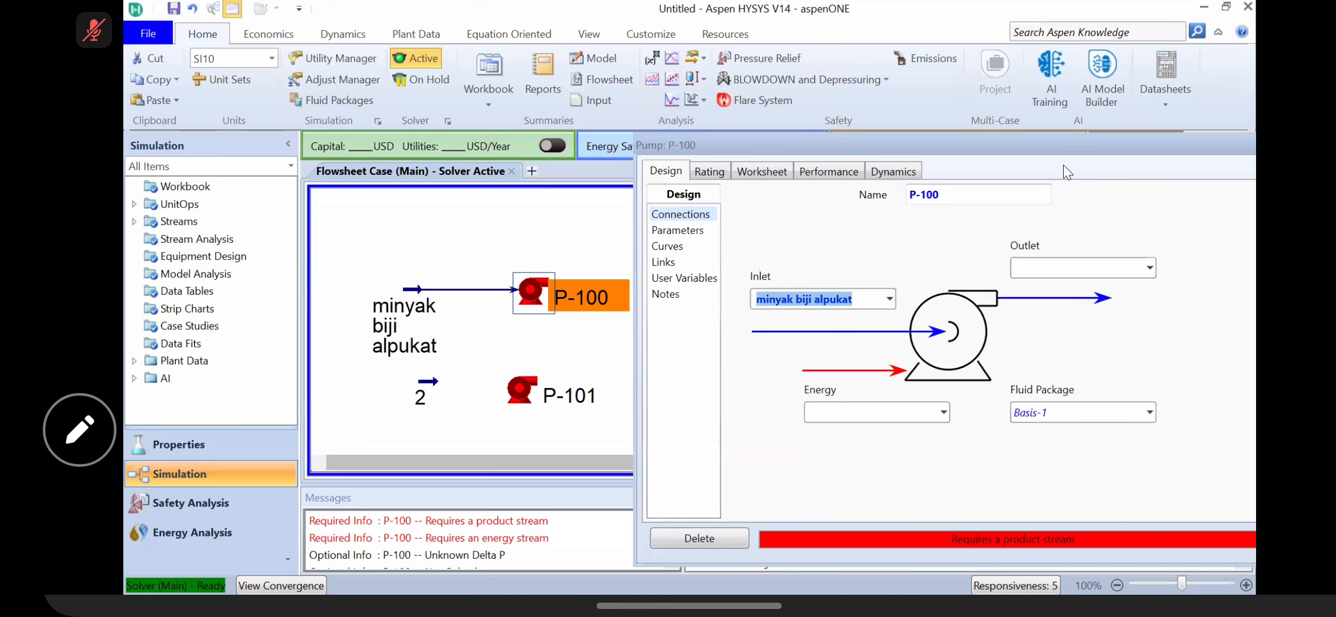
{"action": "left_click", "coordinate": [1011, 147]}
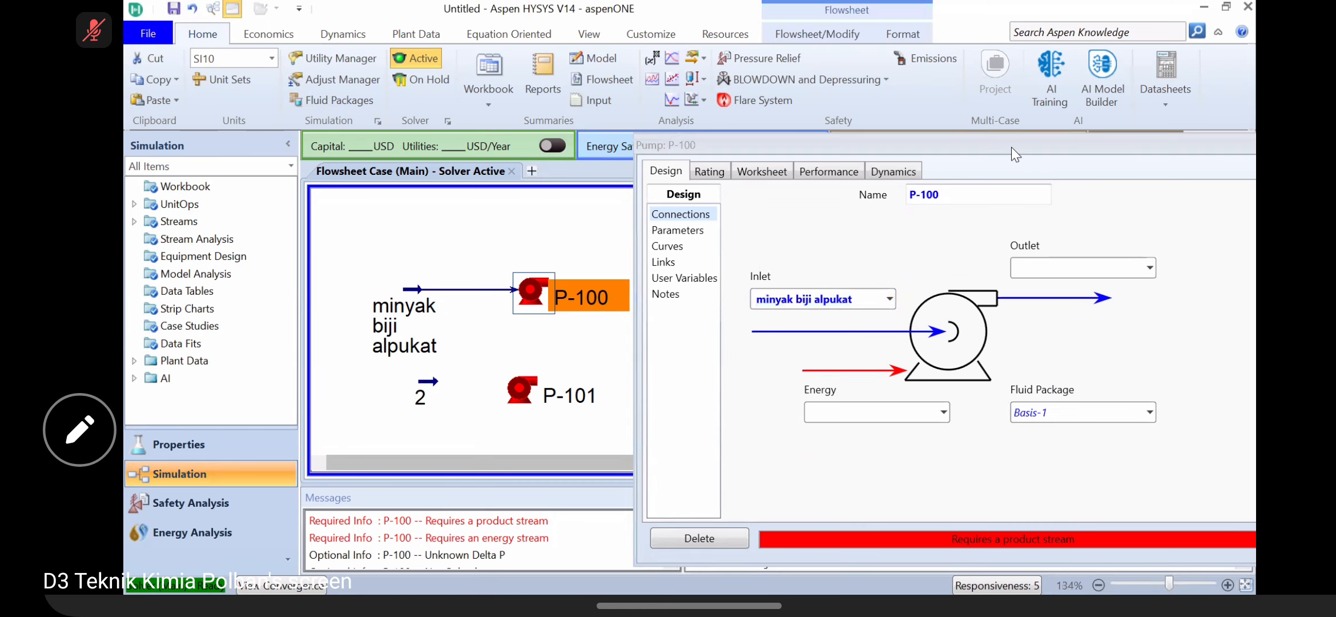
{"action": "left_click", "coordinate": [825, 156]}
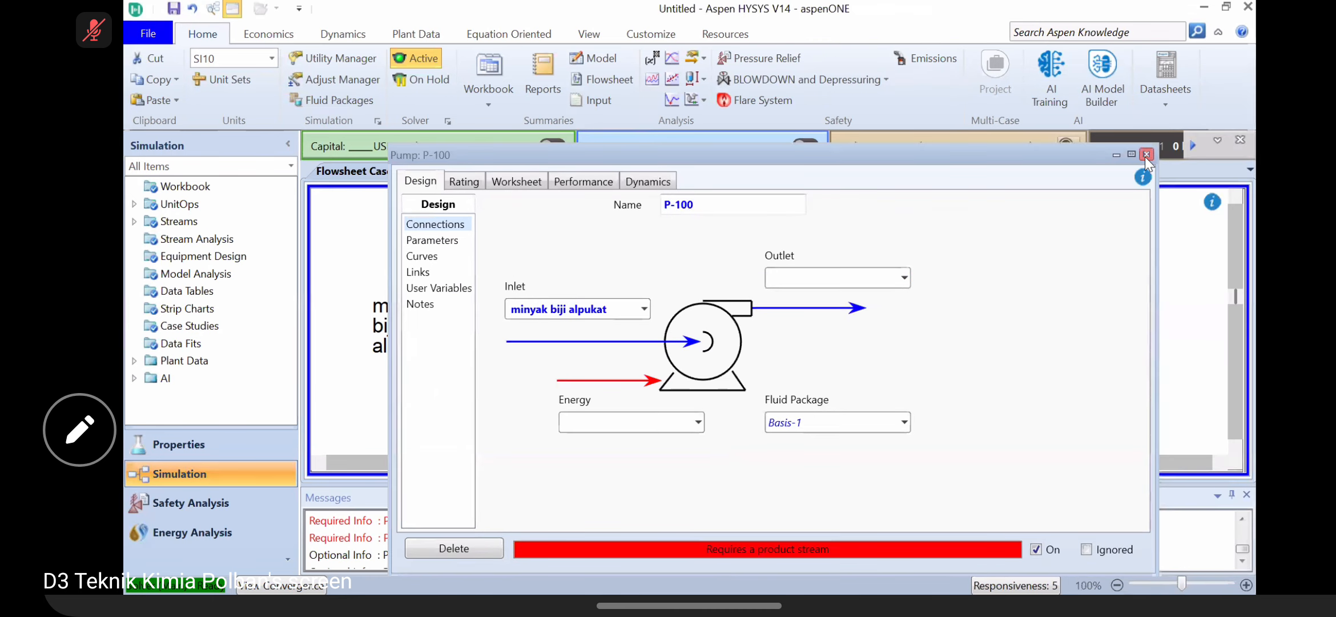
Step: Rename material stream 2 as metanol and close its properties
{"action": "left_click", "coordinate": [367, 384]}
{"action": "left_click", "coordinate": [426, 381]}
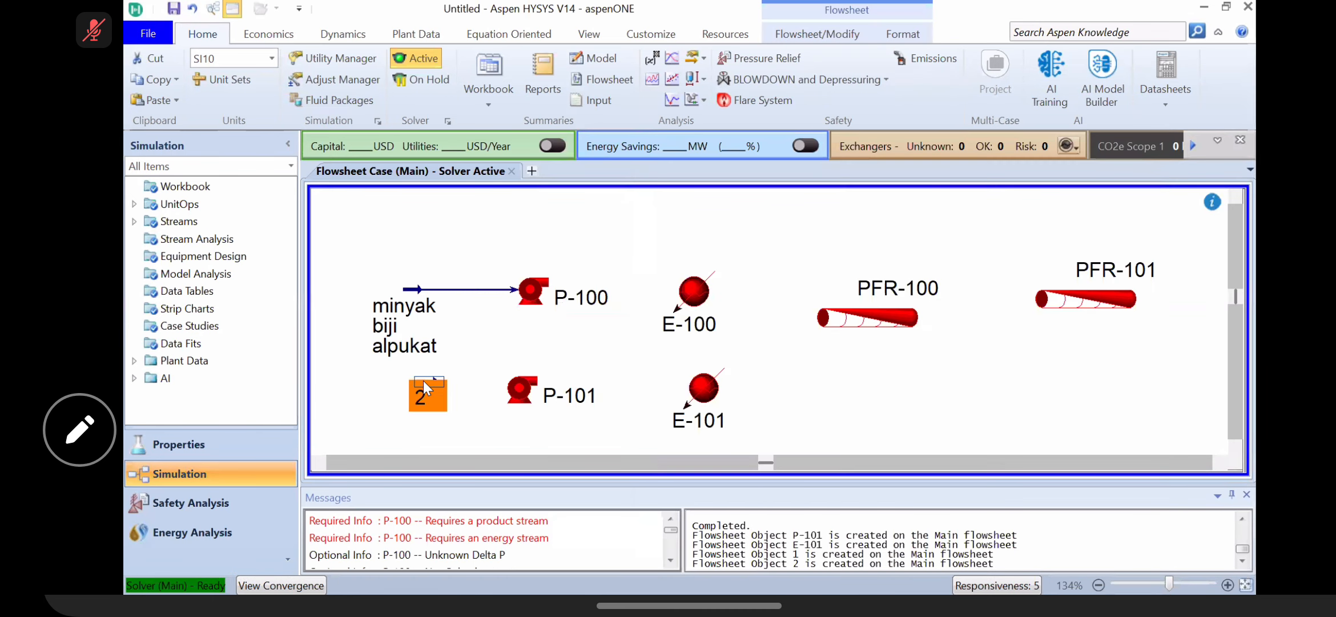
{"action": "double_click", "coordinate": [426, 380]}
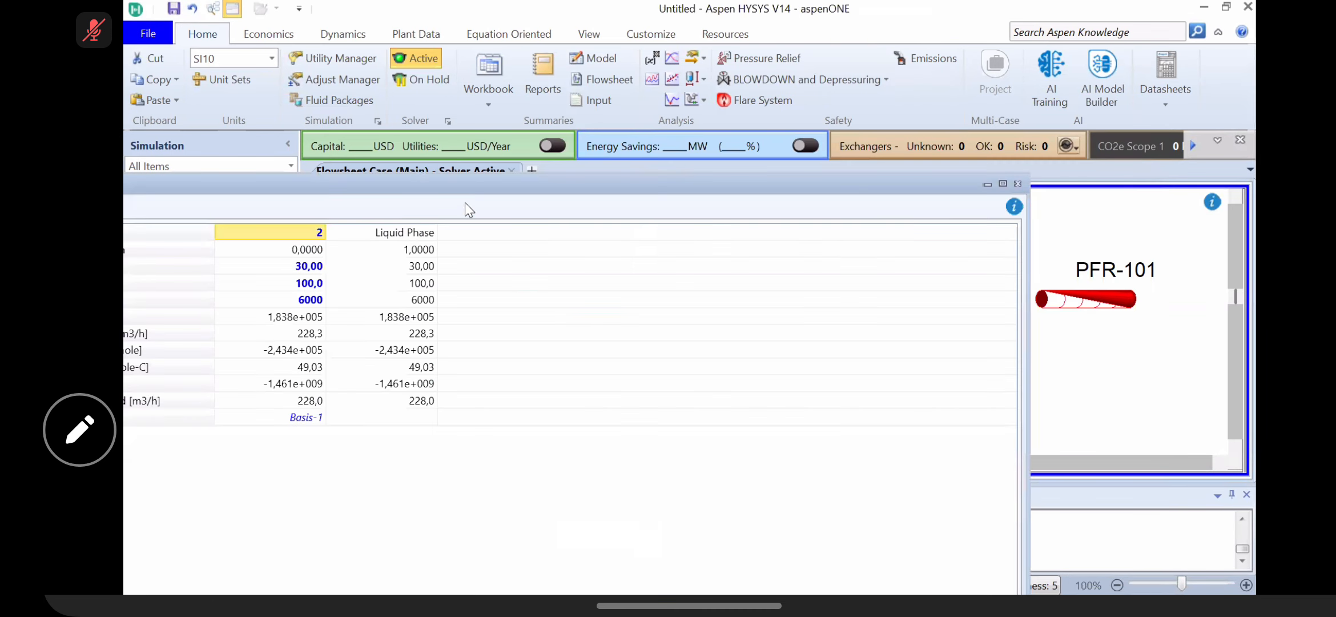
{"action": "double_click", "coordinate": [806, 178]}
{"action": "type", "text": "metanol"}
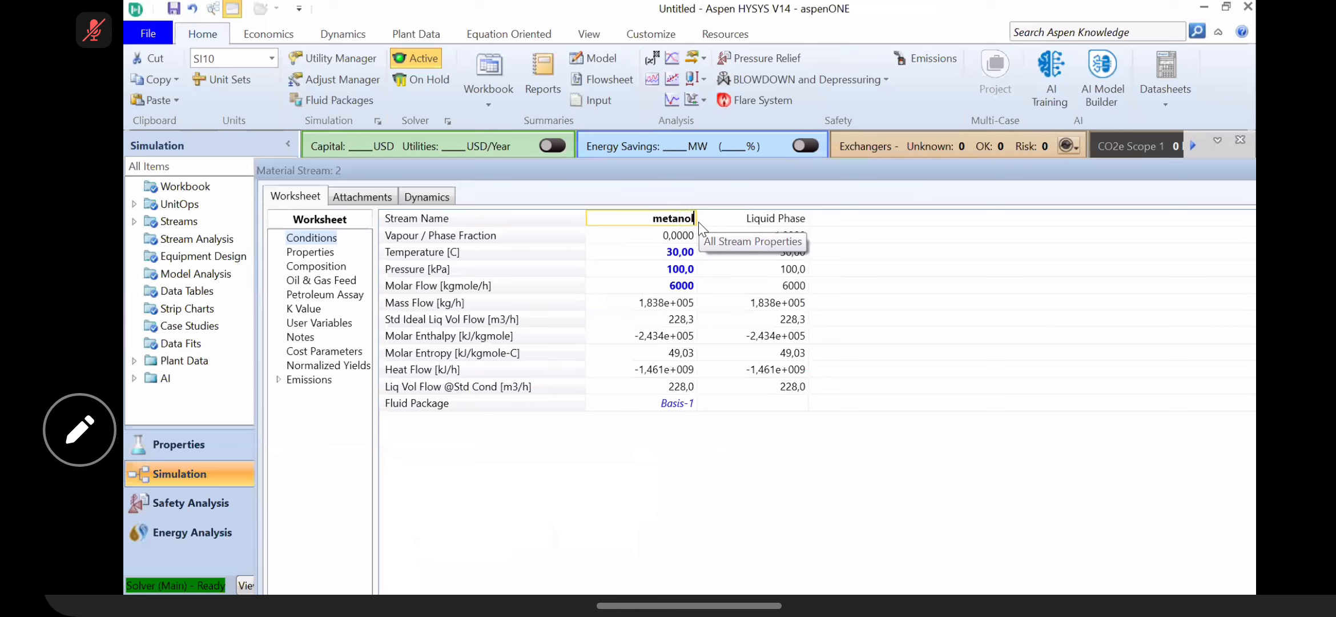
{"action": "key", "text": "Return"}
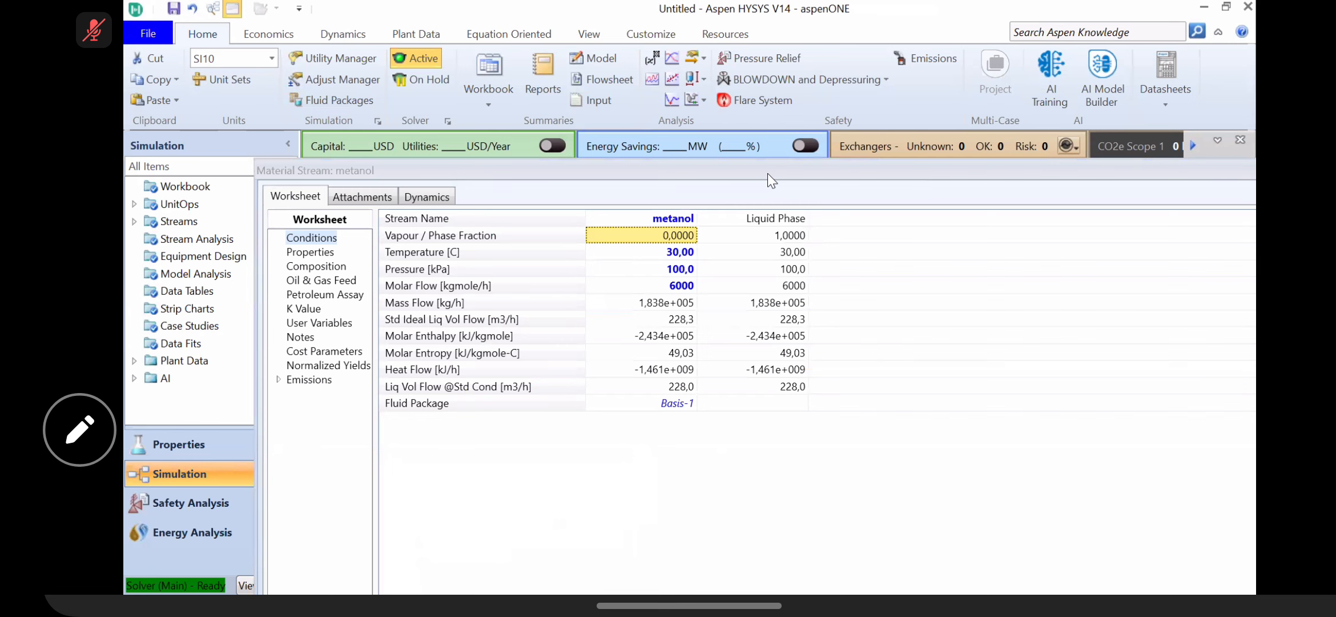
{"action": "left_click", "coordinate": [767, 173]}
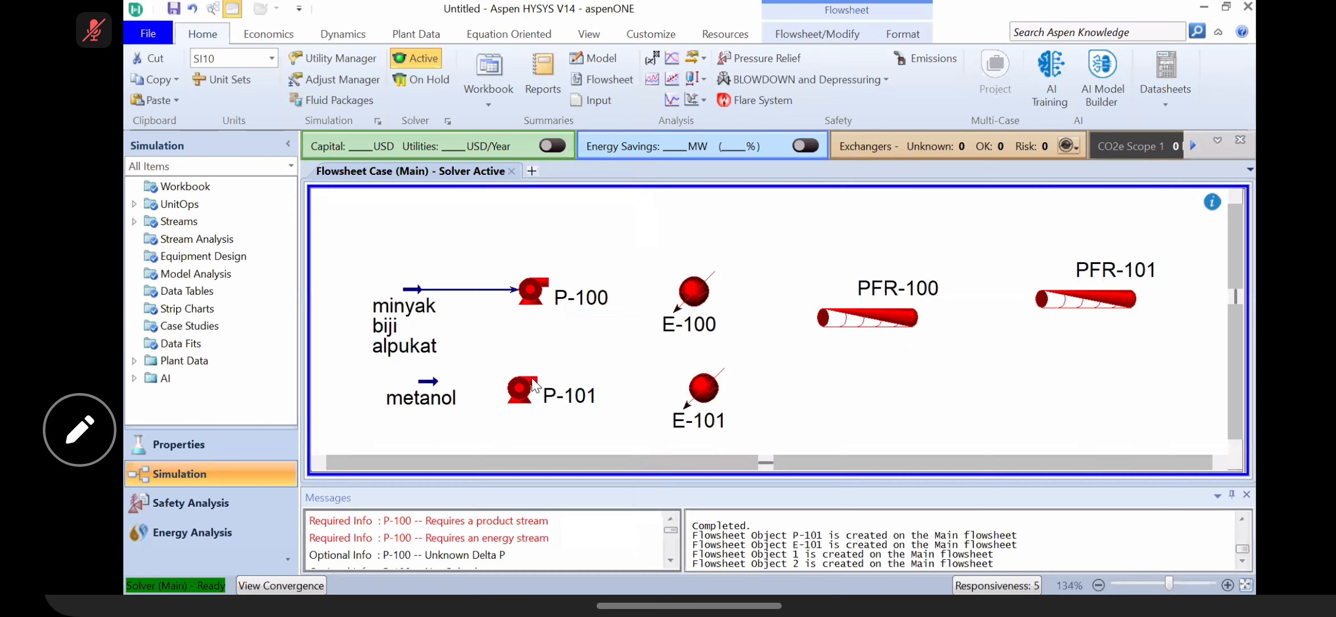
Step: Connect pump P-100 to a new outlet stream 1 and a new energy stream Qpump
{"action": "left_click", "coordinate": [535, 289]}
{"action": "double_click", "coordinate": [537, 292]}
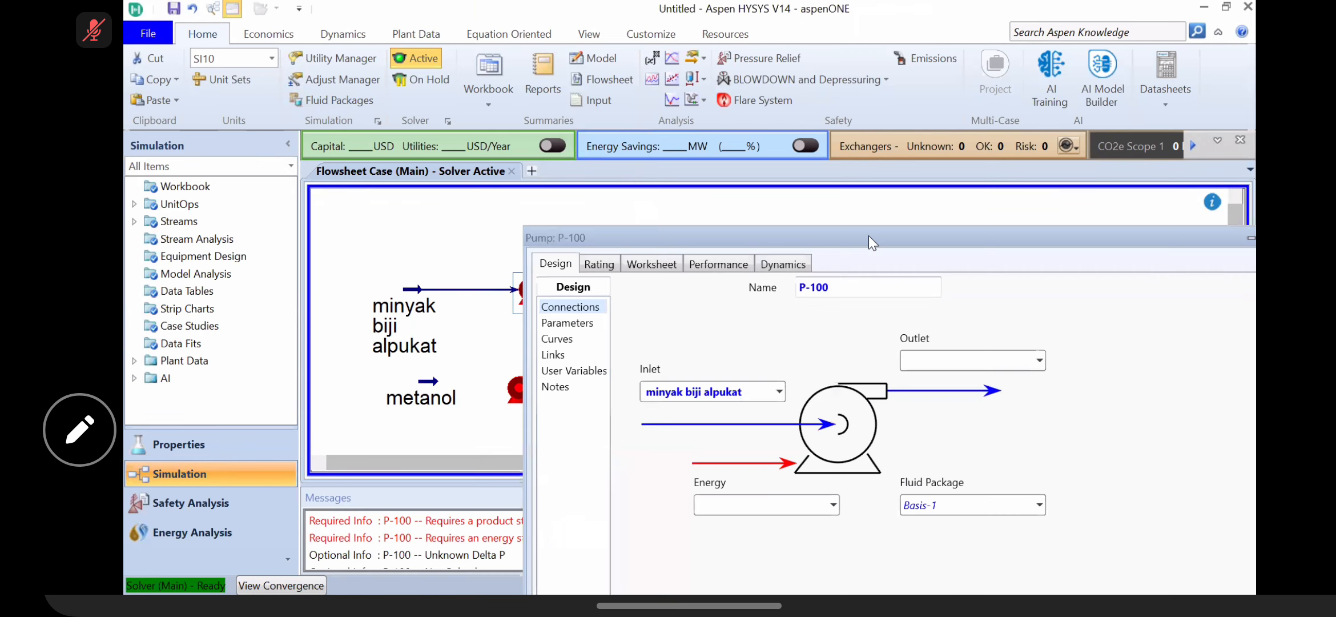
{"action": "left_click_drag", "start_coordinate": [893, 240], "coordinate": [771, 81]}
{"action": "left_click", "coordinate": [919, 201]}
{"action": "left_click", "coordinate": [918, 202]}
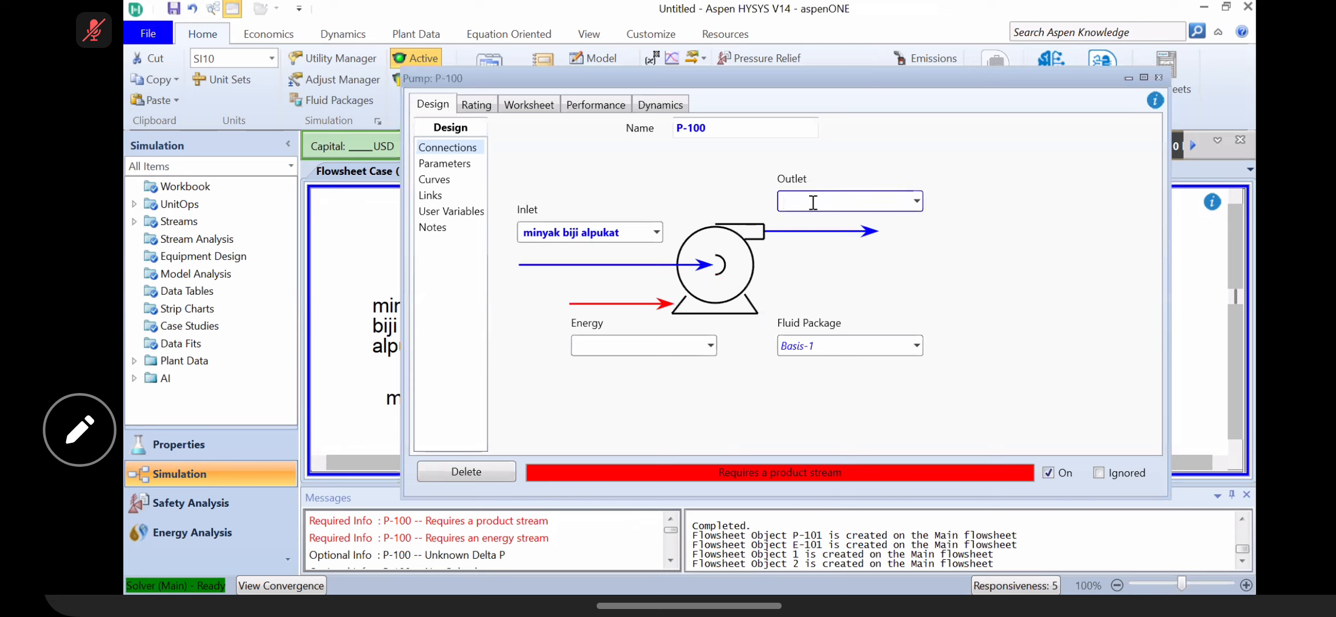
{"action": "type", "text": "2"}
{"action": "key", "text": "Return"}
{"action": "left_click_drag", "start_coordinate": [803, 201], "coordinate": [775, 203]}
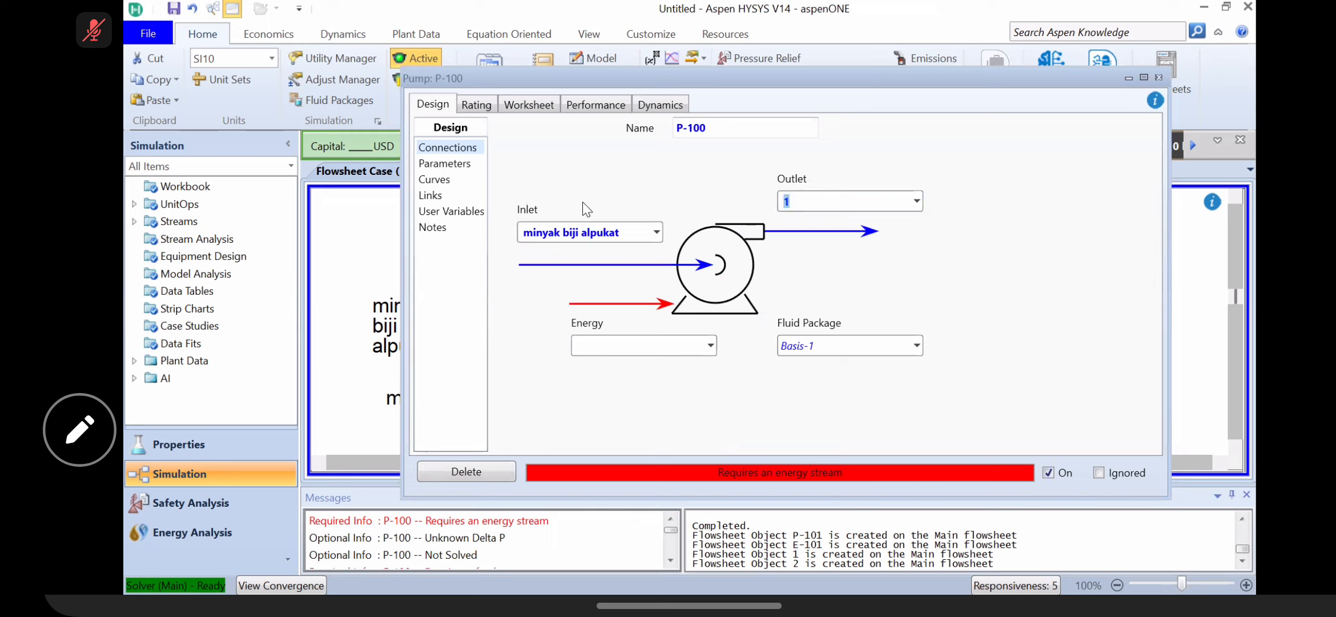
{"action": "left_click", "coordinate": [590, 346]}
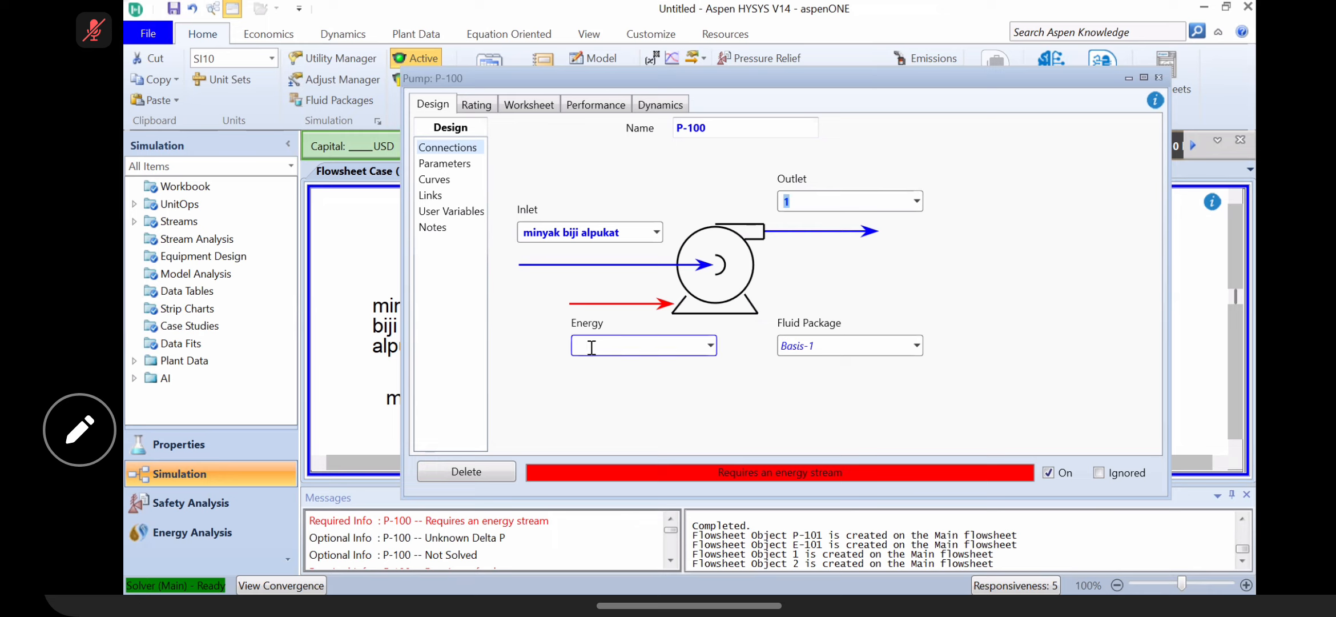
{"action": "type", "text": "Qpump"}
{"action": "key", "text": "Return"}
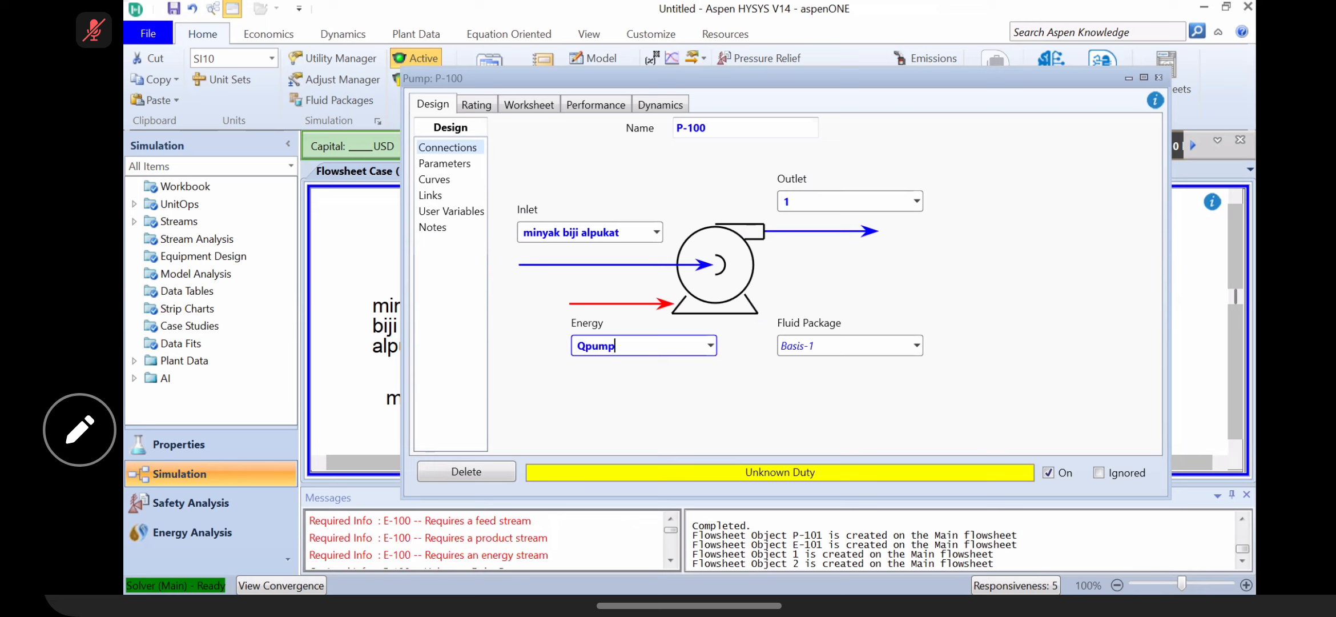
{"action": "left_click", "coordinate": [457, 164]}
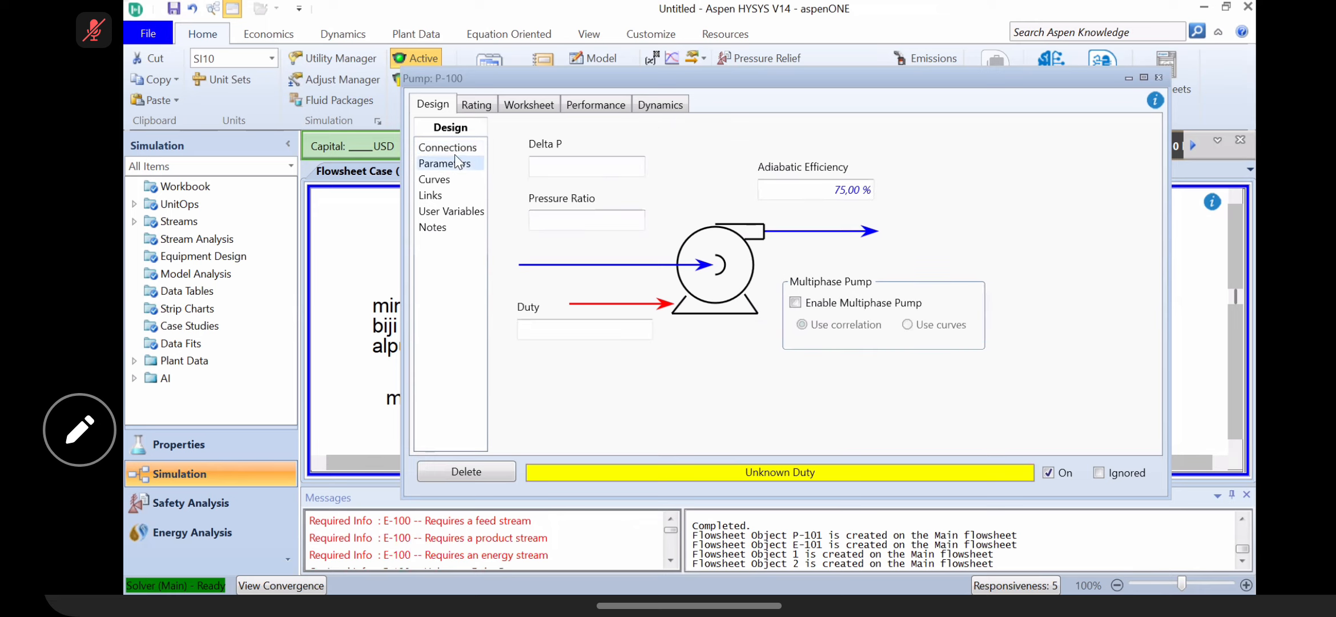
{"action": "left_click", "coordinate": [454, 150]}
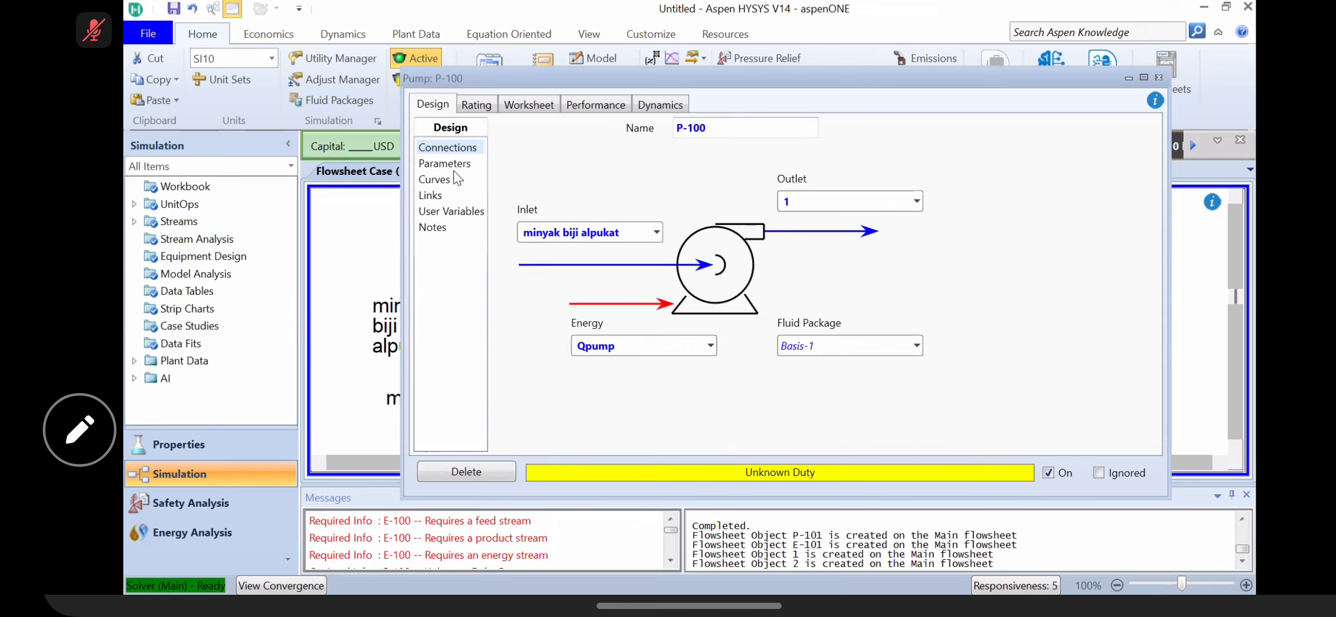
{"action": "left_click", "coordinate": [453, 167]}
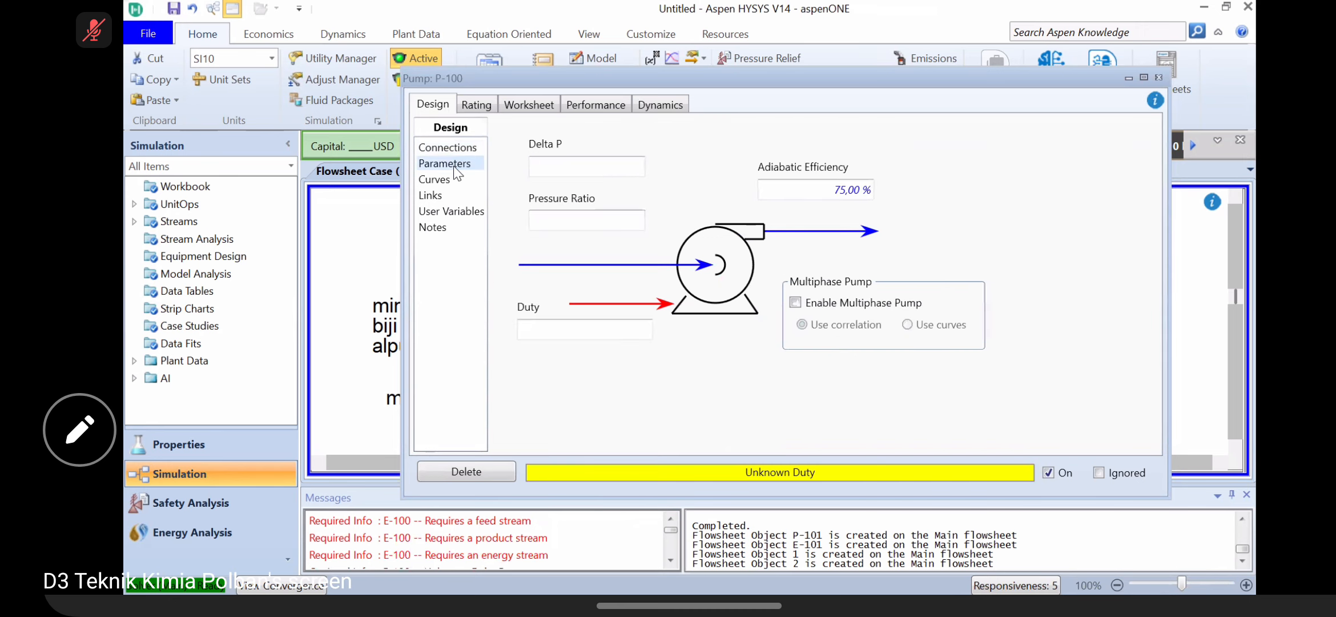
{"action": "left_click", "coordinate": [597, 105]}
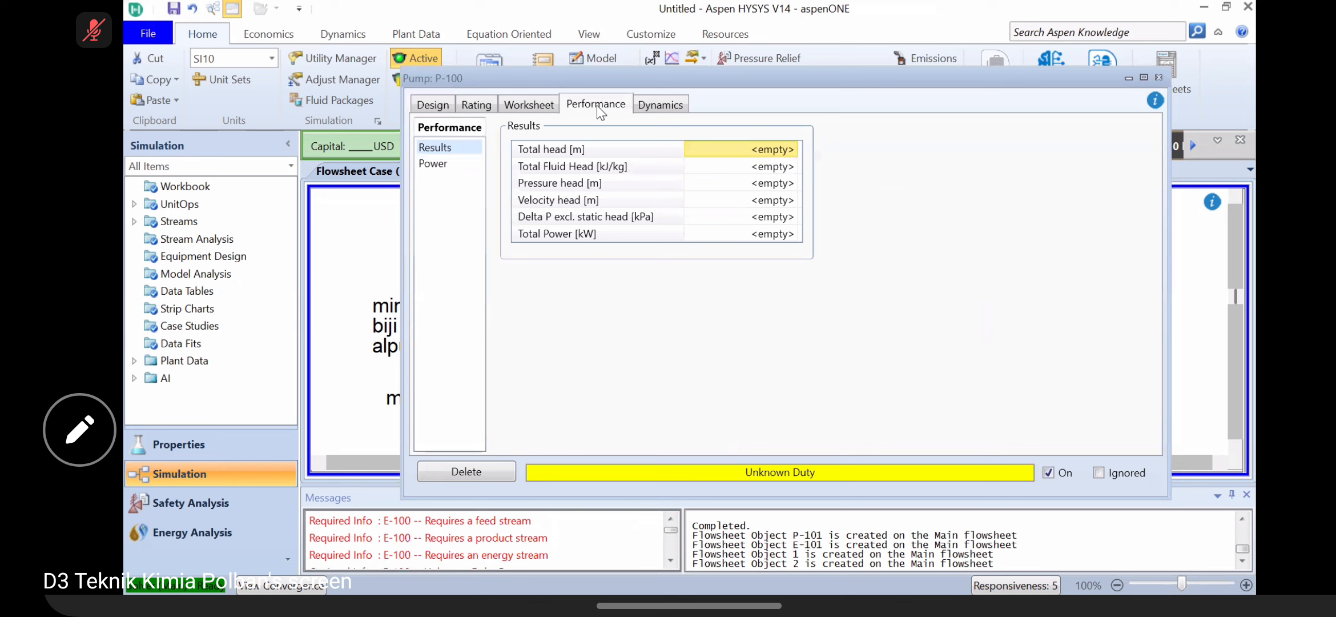
Step: Set the pressure of pump P-100's outlet stream 1 to 200 kPa in the pump's worksheet
{"action": "left_click", "coordinate": [537, 106]}
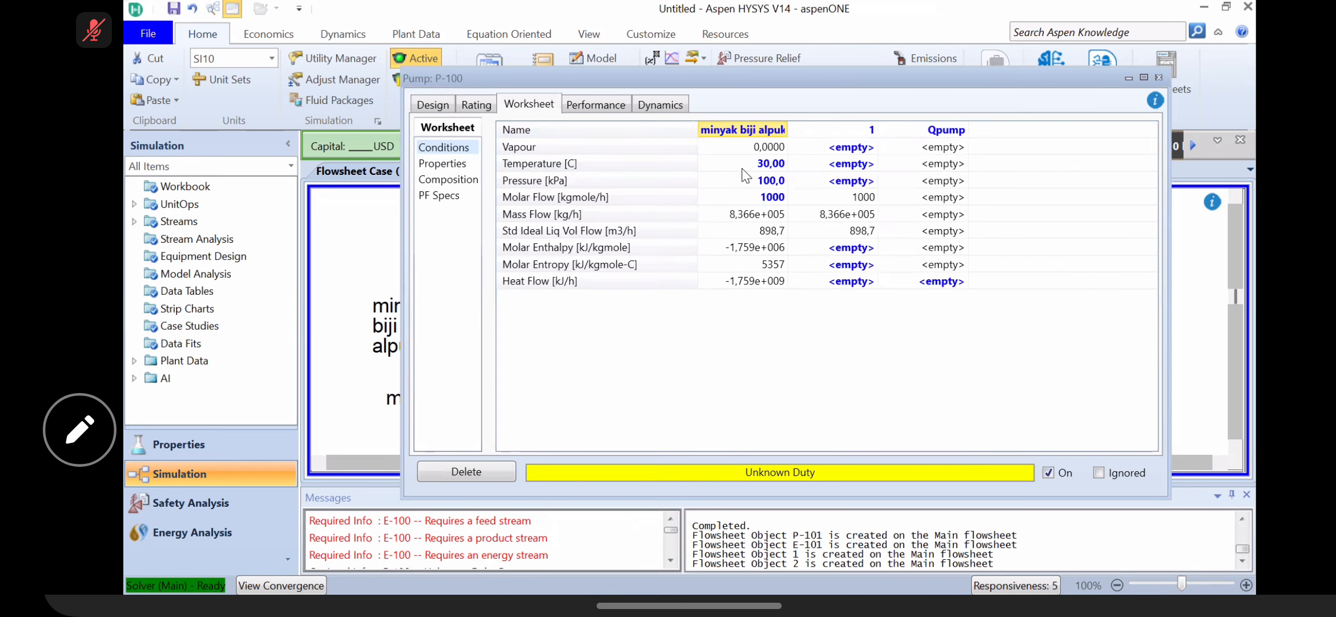
{"action": "mouse_move", "coordinate": [743, 168]}
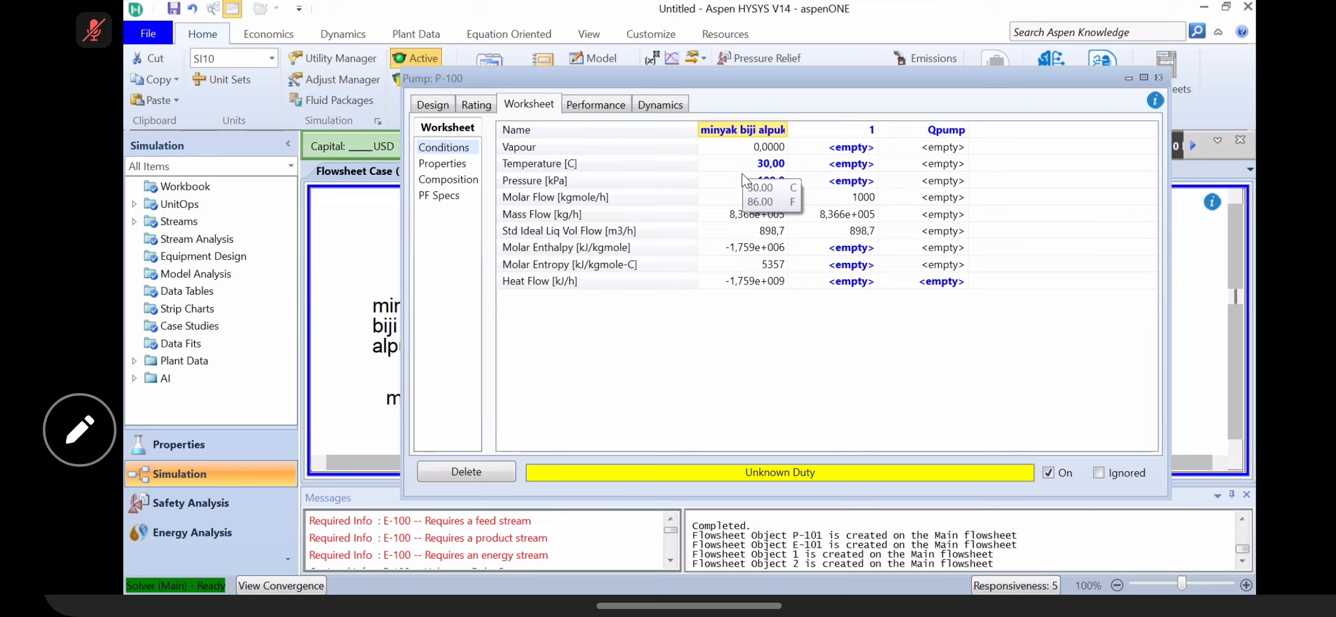
{"action": "left_click", "coordinate": [780, 180]}
{"action": "left_click", "coordinate": [842, 183]}
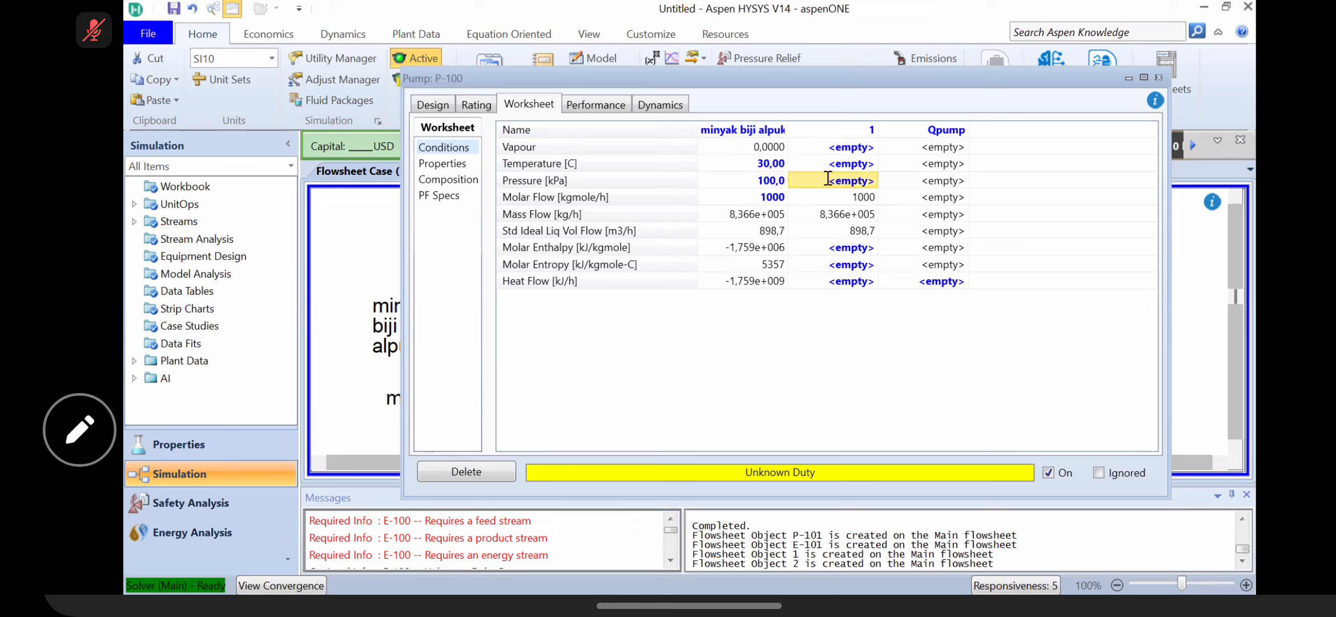
{"action": "type", "text": "200"}
{"action": "key", "text": "Return"}
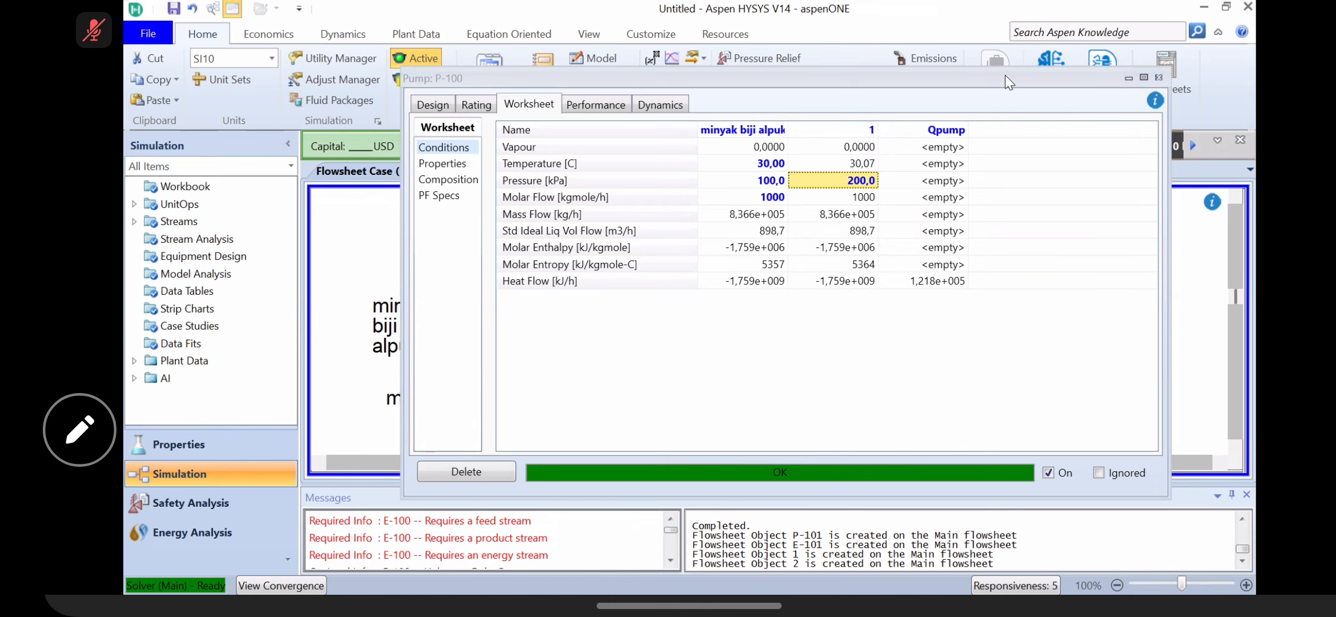
Step: Close pump P-100's properties and move heater E-100 and stream 1 farther away from the pump on the flowsheet
{"action": "left_click_drag", "start_coordinate": [1163, 75], "coordinate": [992, 369]}
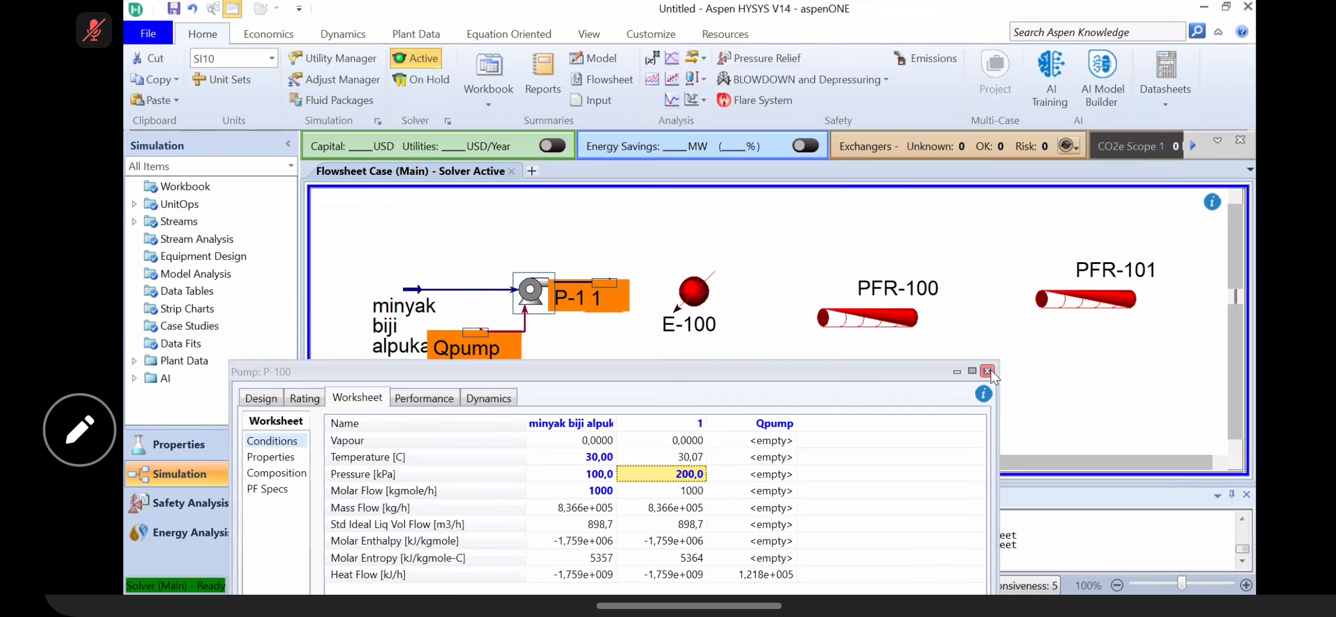
{"action": "left_click", "coordinate": [772, 292]}
{"action": "left_click_drag", "start_coordinate": [690, 291], "coordinate": [726, 291]}
{"action": "left_click_drag", "start_coordinate": [606, 282], "coordinate": [644, 281]}
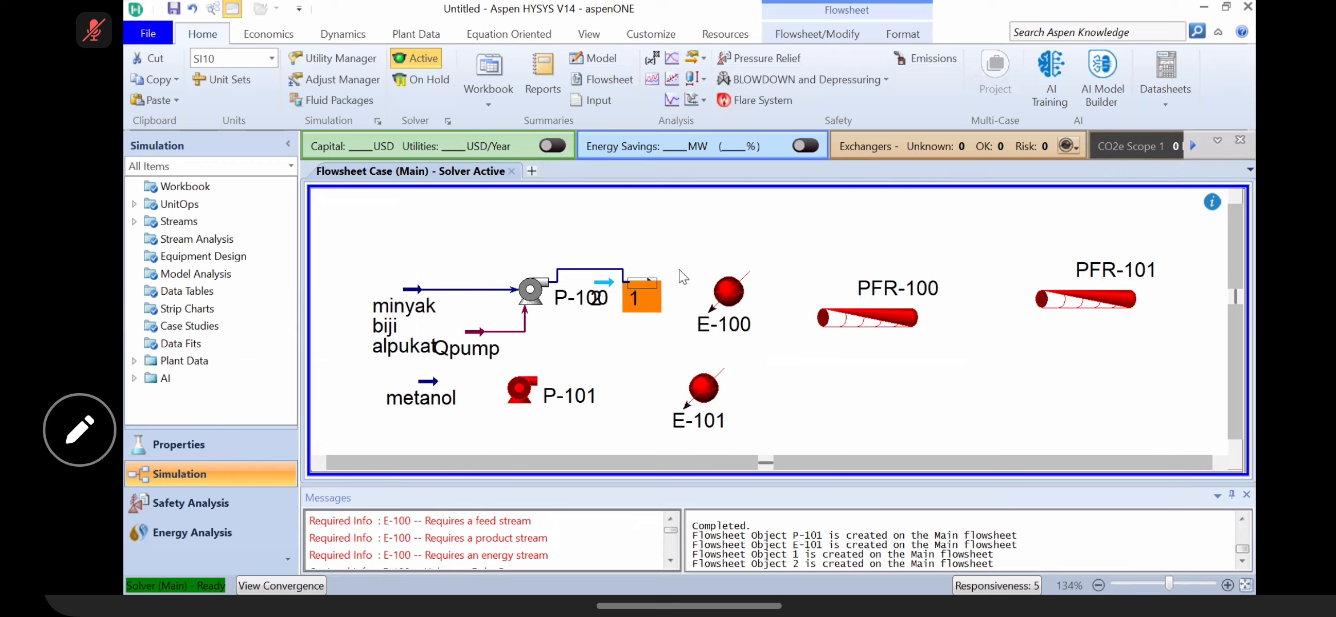
Step: Delete the unconnected stream 2 and place heater E-100 directly in line after stream 1
{"action": "left_click", "coordinate": [599, 286]}
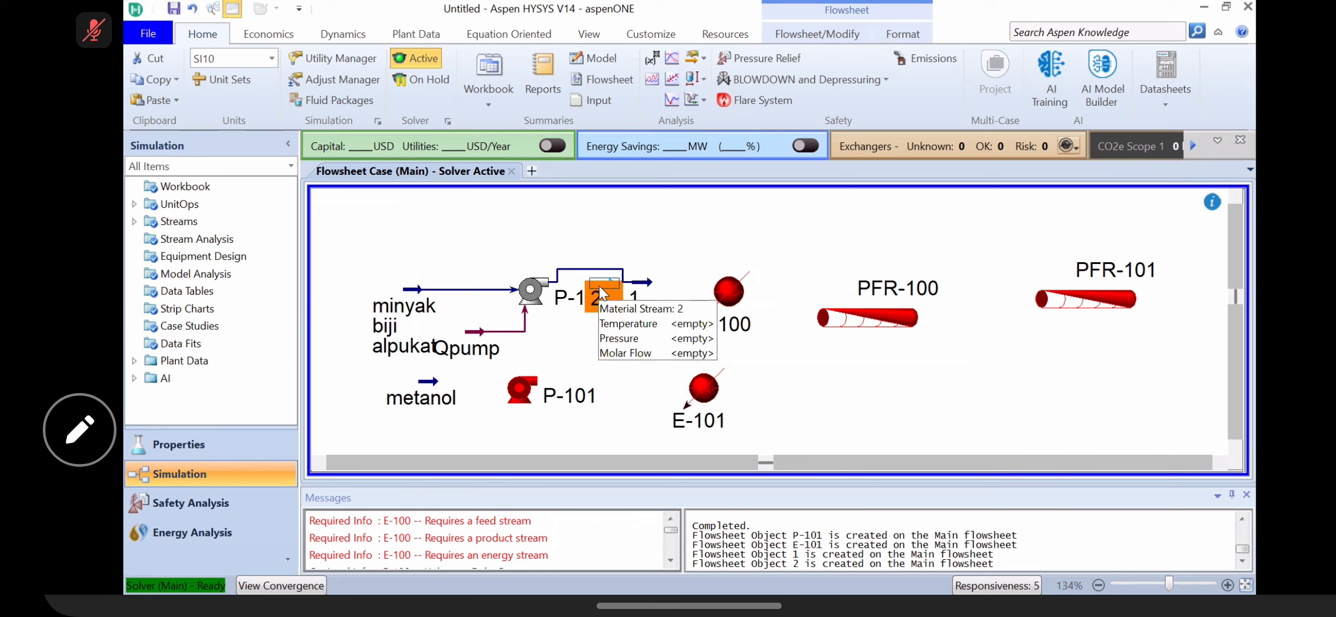
{"action": "key", "text": "Delete"}
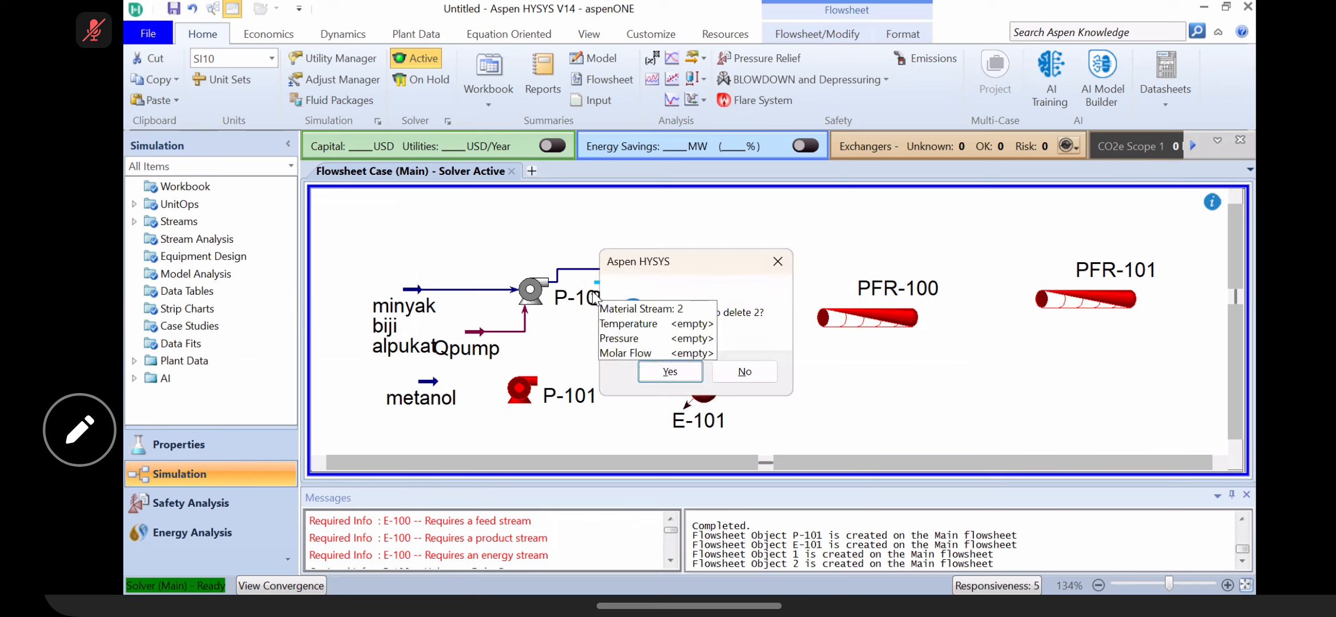
{"action": "left_click", "coordinate": [658, 375]}
{"action": "left_click", "coordinate": [646, 289]}
{"action": "left_click_drag", "start_coordinate": [642, 284], "coordinate": [677, 283]}
Step: Connect heater E-100 to inlet stream 1, a new energy stream Qh1 and a new outlet stream 2
{"action": "double_click", "coordinate": [680, 284]}
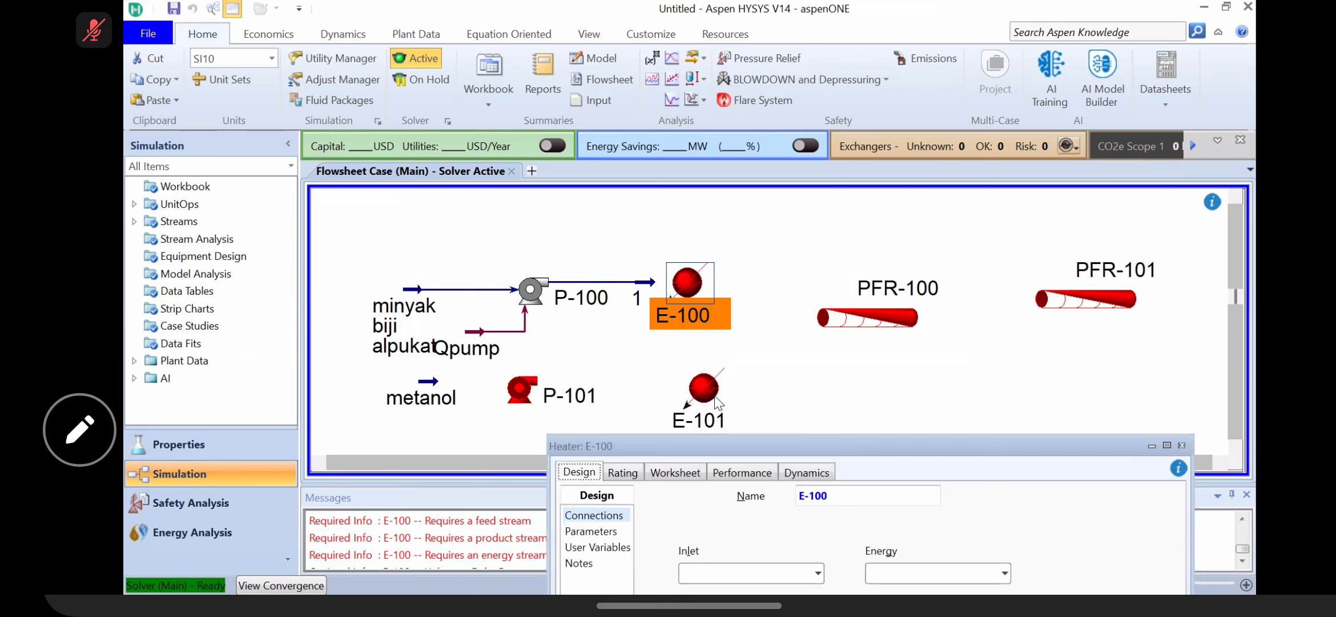
{"action": "left_click", "coordinate": [691, 249]}
{"action": "left_click", "coordinate": [574, 273]}
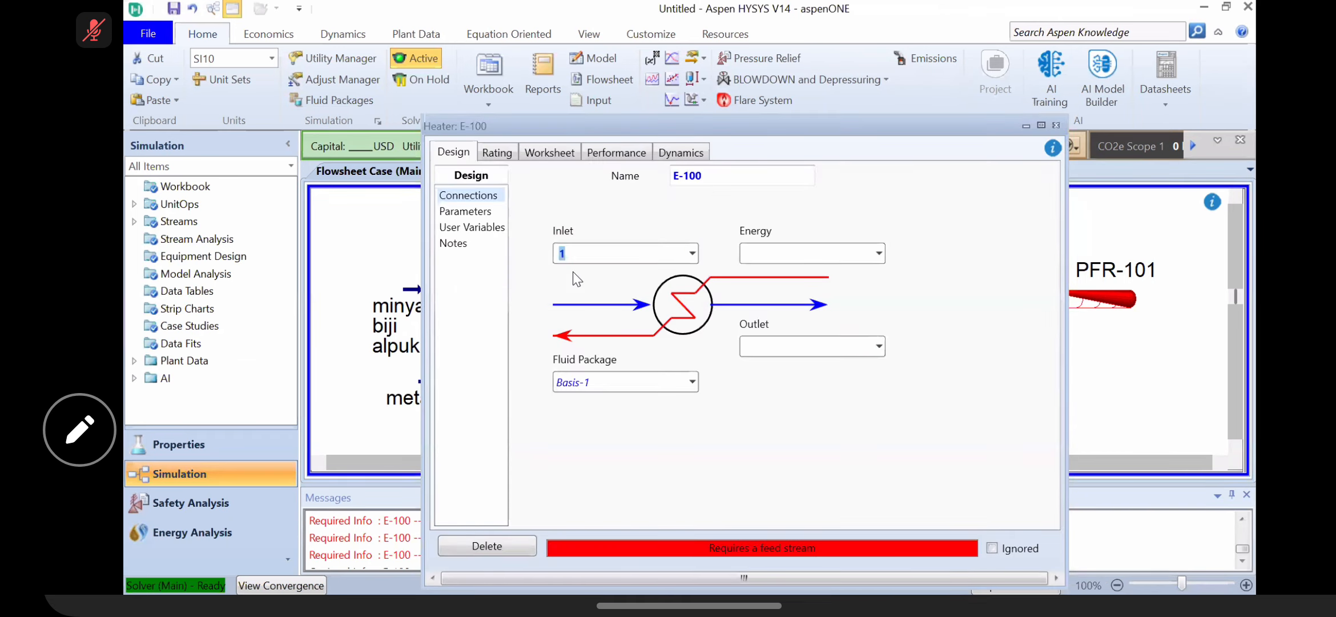
{"action": "left_click", "coordinate": [769, 251]}
{"action": "type", "text": "Q"}
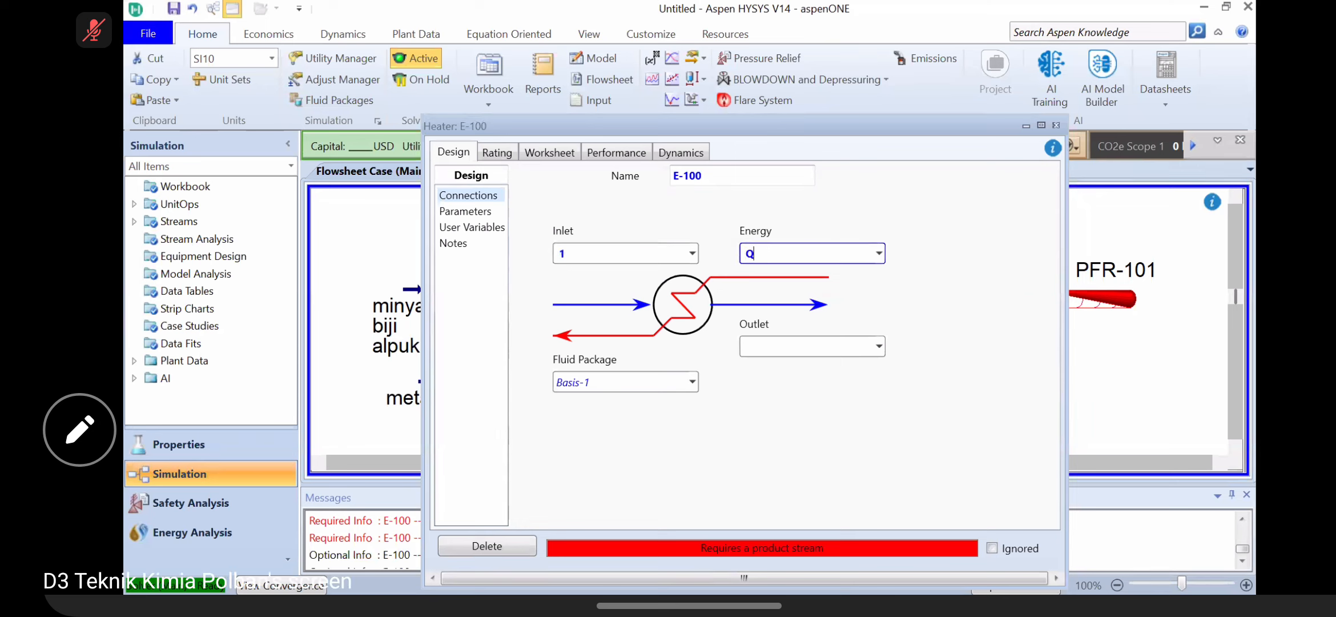
{"action": "type", "text": "h1"}
{"action": "left_click", "coordinate": [793, 348]}
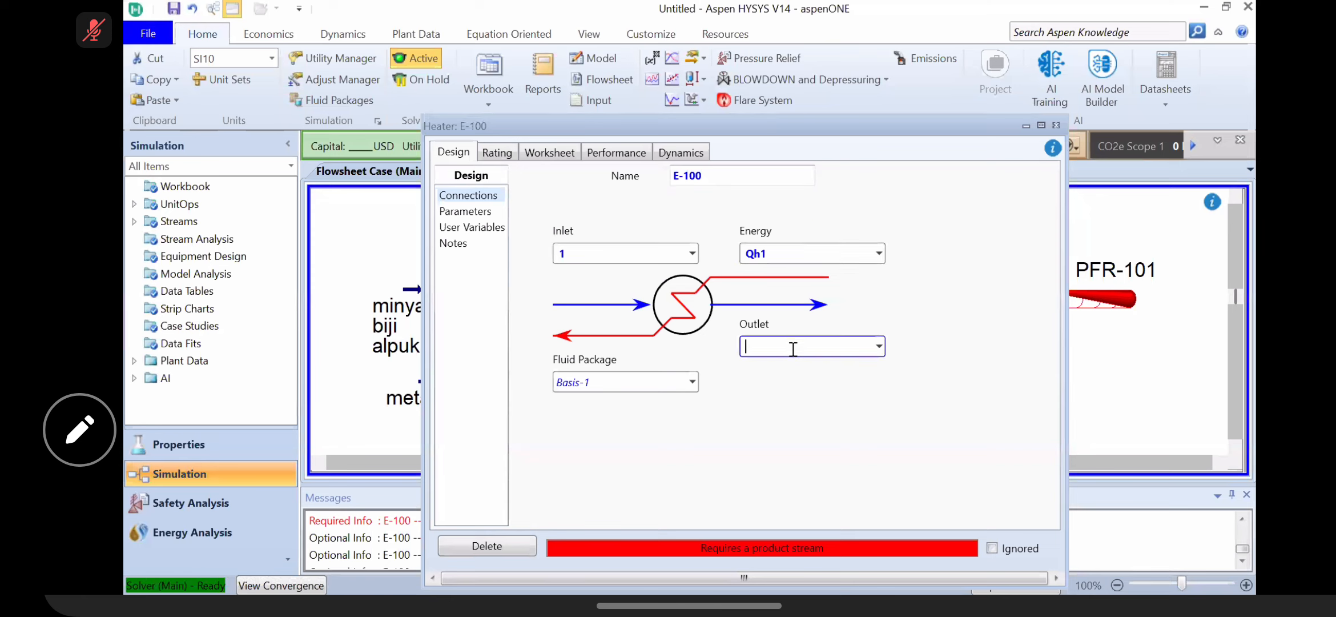
{"action": "type", "text": "2"}
{"action": "left_click", "coordinate": [791, 387]}
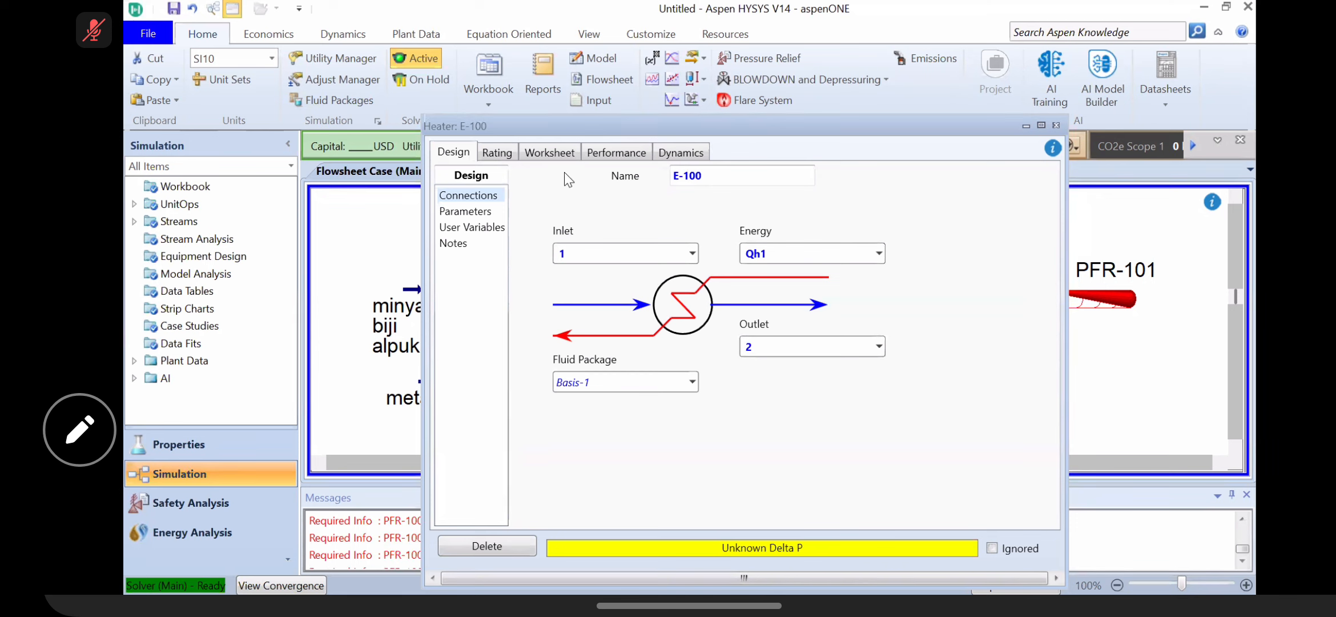
Step: Set the temperature of heater E-100's outlet stream 2 to 50 °C in the heater's worksheet
{"action": "left_click", "coordinate": [551, 150]}
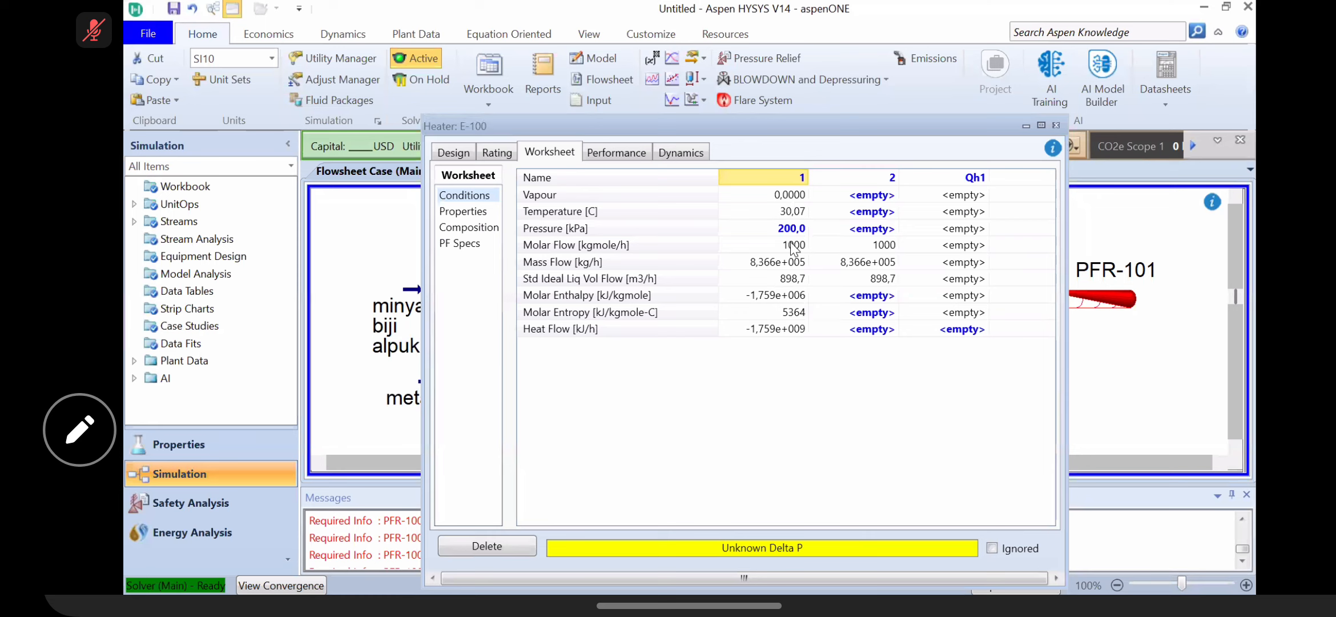
{"action": "left_click", "coordinate": [876, 214]}
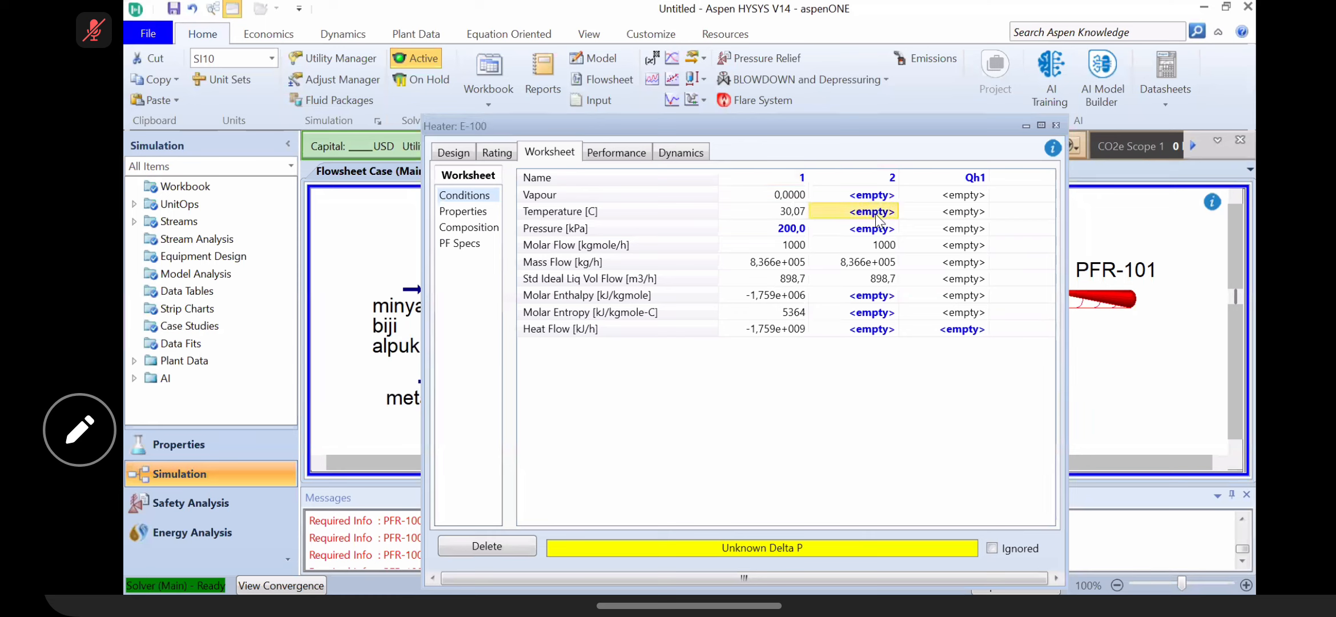
{"action": "type", "text": "50"}
{"action": "key", "text": "Return"}
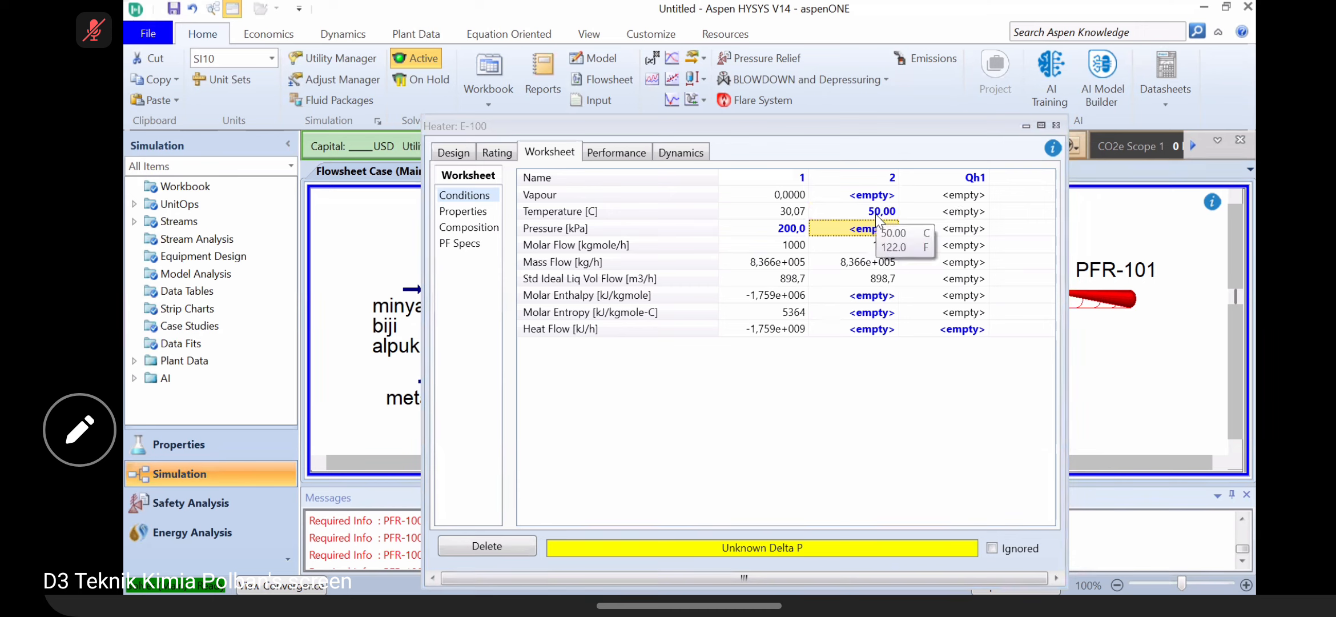
Step: Set the pressure of heater E-100's outlet stream 2 to 200 kPa and close the heater's properties
{"action": "type", "text": "200"}
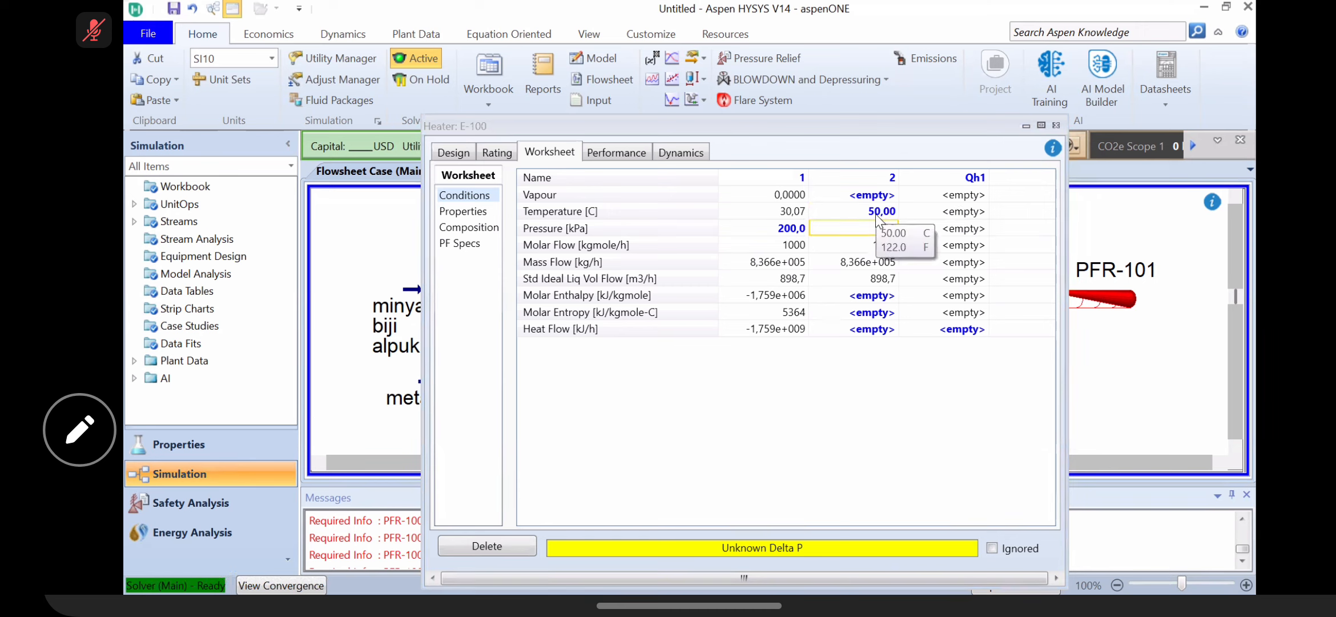
{"action": "key", "text": "Return"}
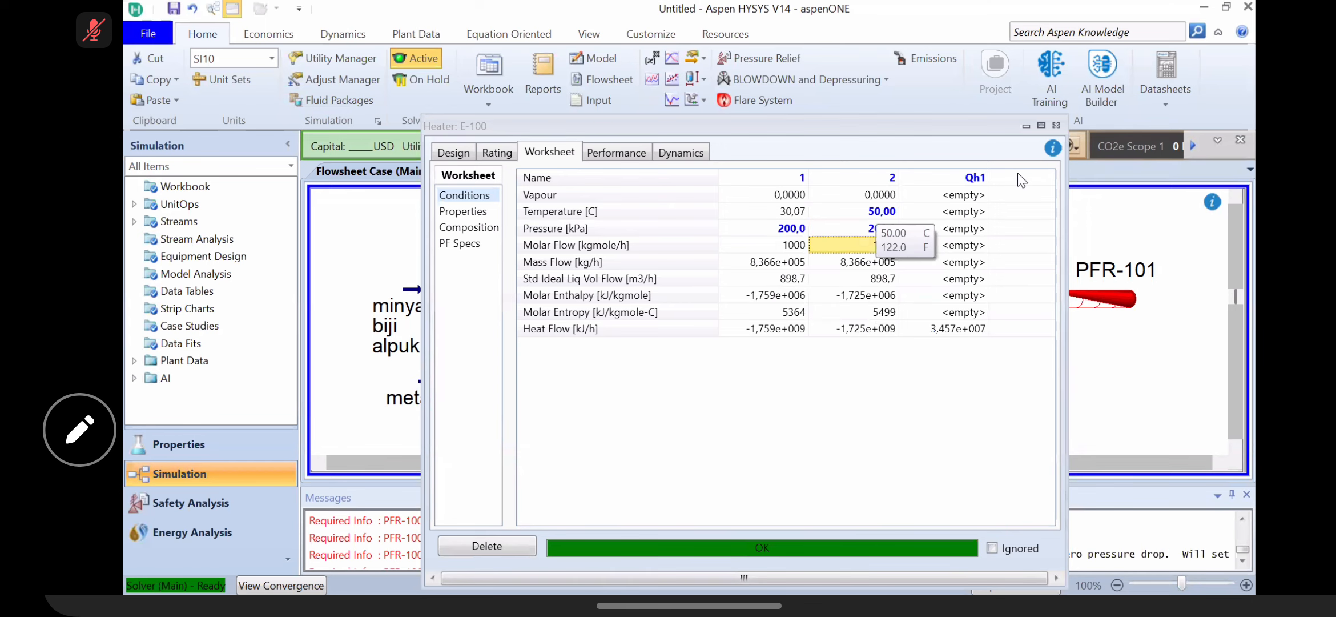
{"action": "left_click", "coordinate": [1056, 125]}
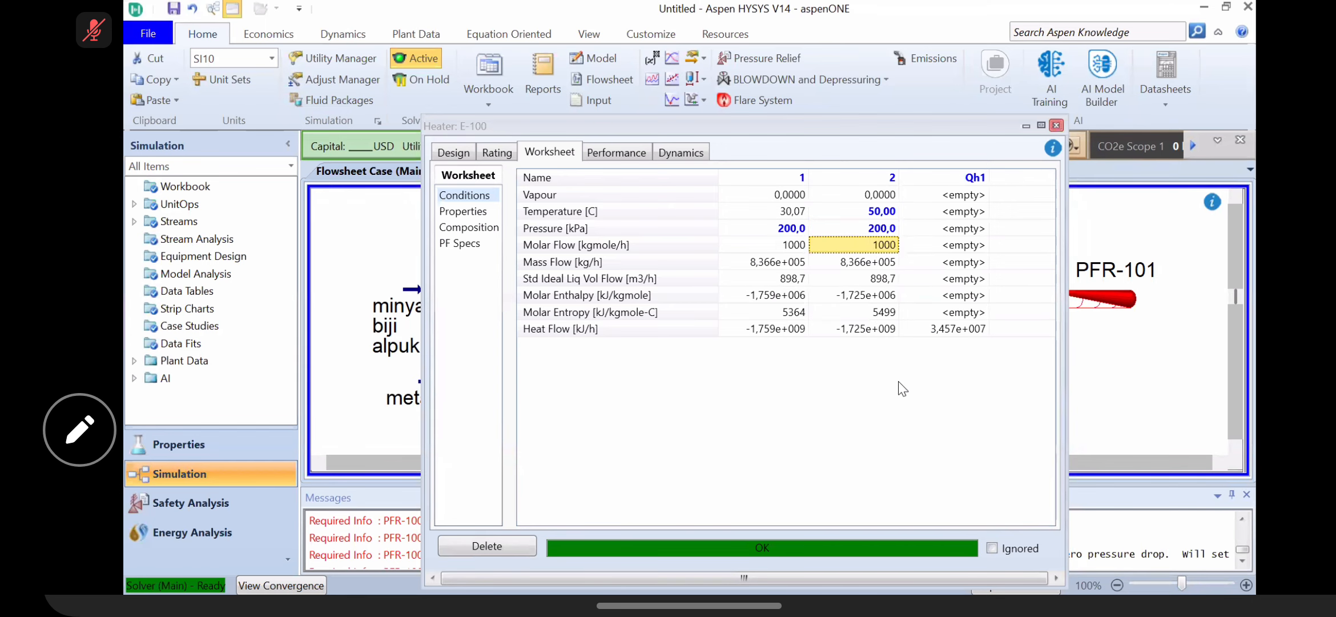
Step: Move outlet stream 2 farther away from heater E-100 and shift heater E-101 slightly upward on the flowsheet
{"action": "left_click_drag", "start_coordinate": [898, 291], "coordinate": [898, 291]}
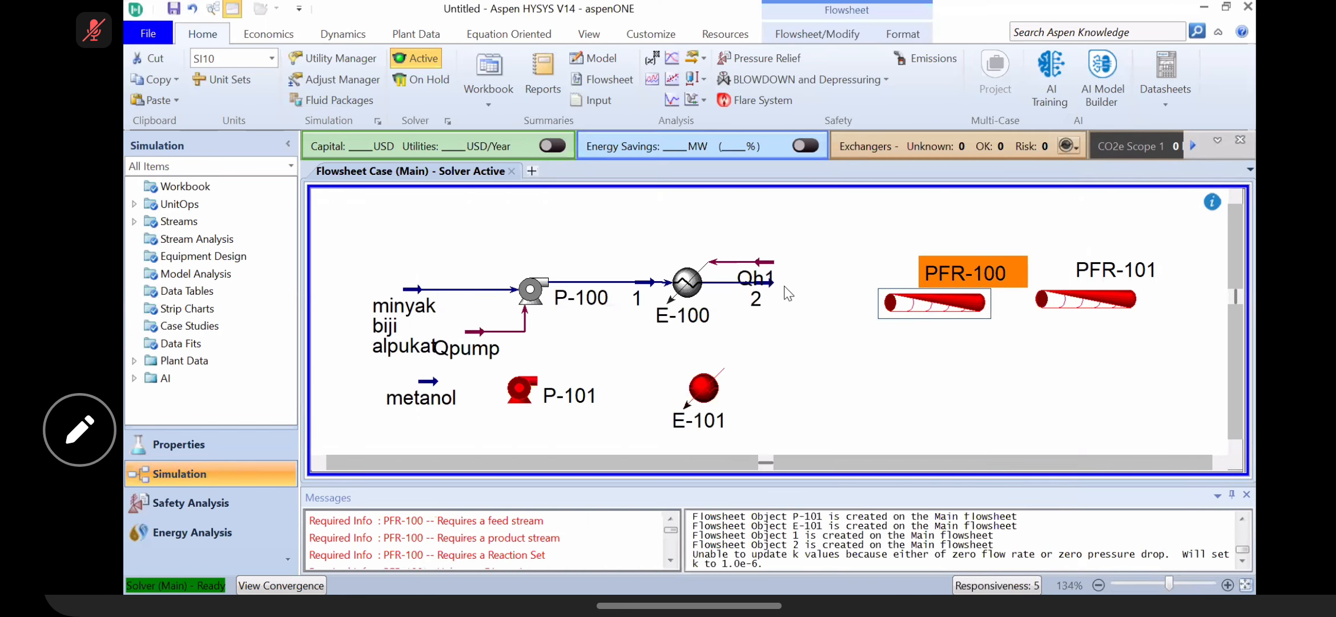
{"action": "left_click_drag", "start_coordinate": [771, 292], "coordinate": [820, 296]}
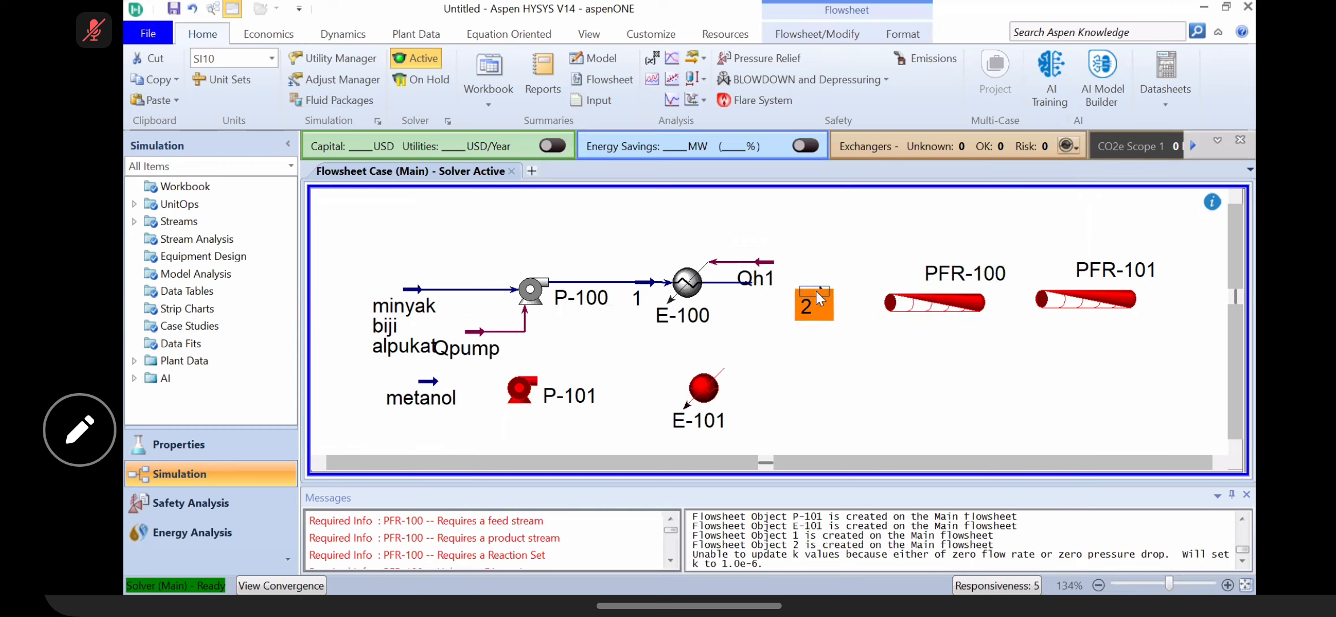
{"action": "left_click", "coordinate": [717, 386]}
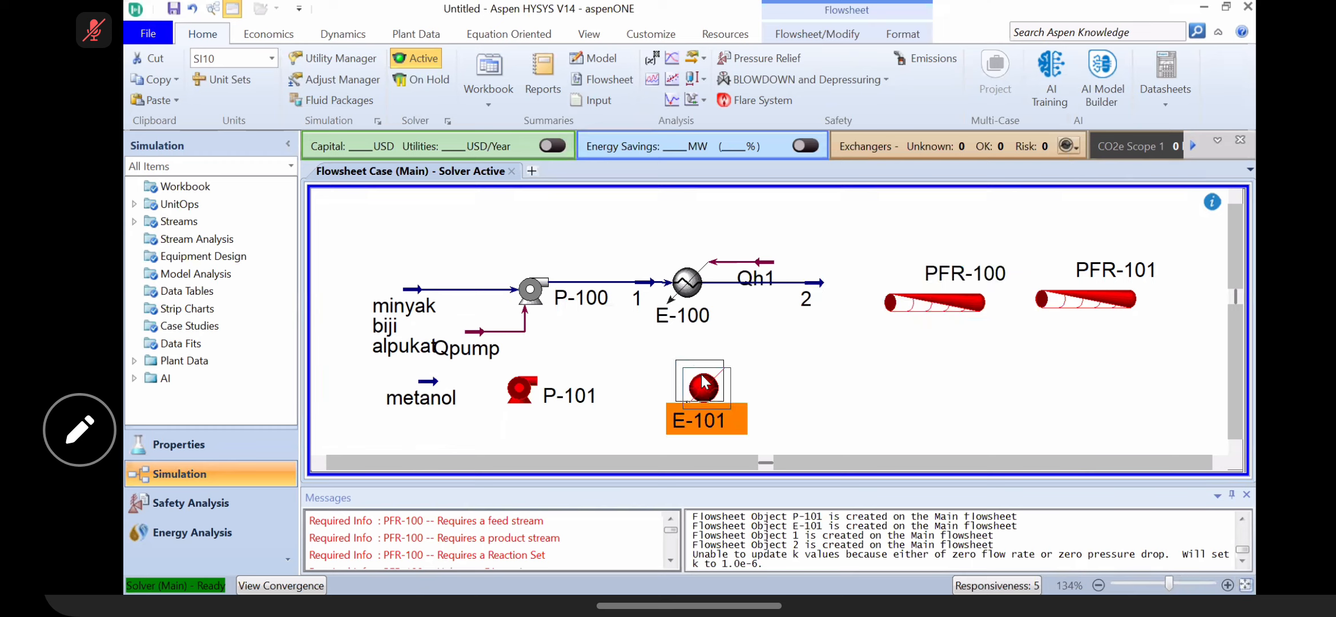
Step: Connect pump P-101 to the metanol stream as inlet and a new stream 3 as outlet
{"action": "left_click", "coordinate": [524, 394]}
{"action": "double_click", "coordinate": [523, 393]}
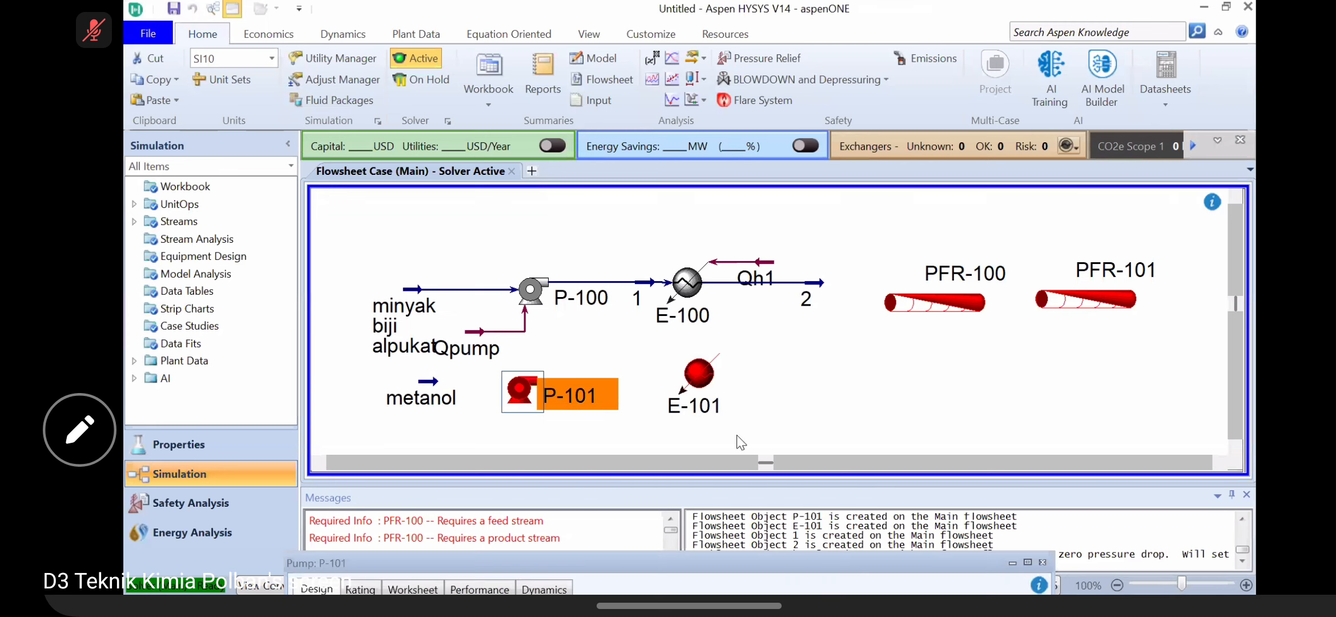
{"action": "double_click", "coordinate": [778, 562]}
{"action": "left_click", "coordinate": [563, 297]}
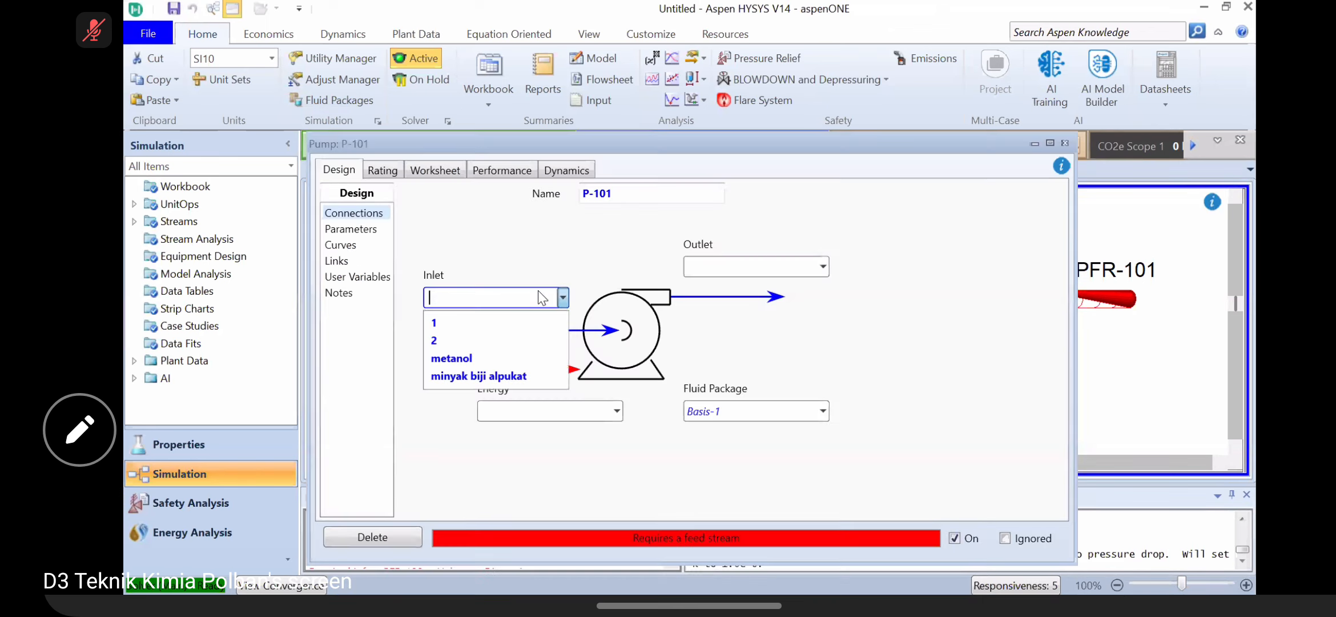
{"action": "left_click", "coordinate": [444, 358]}
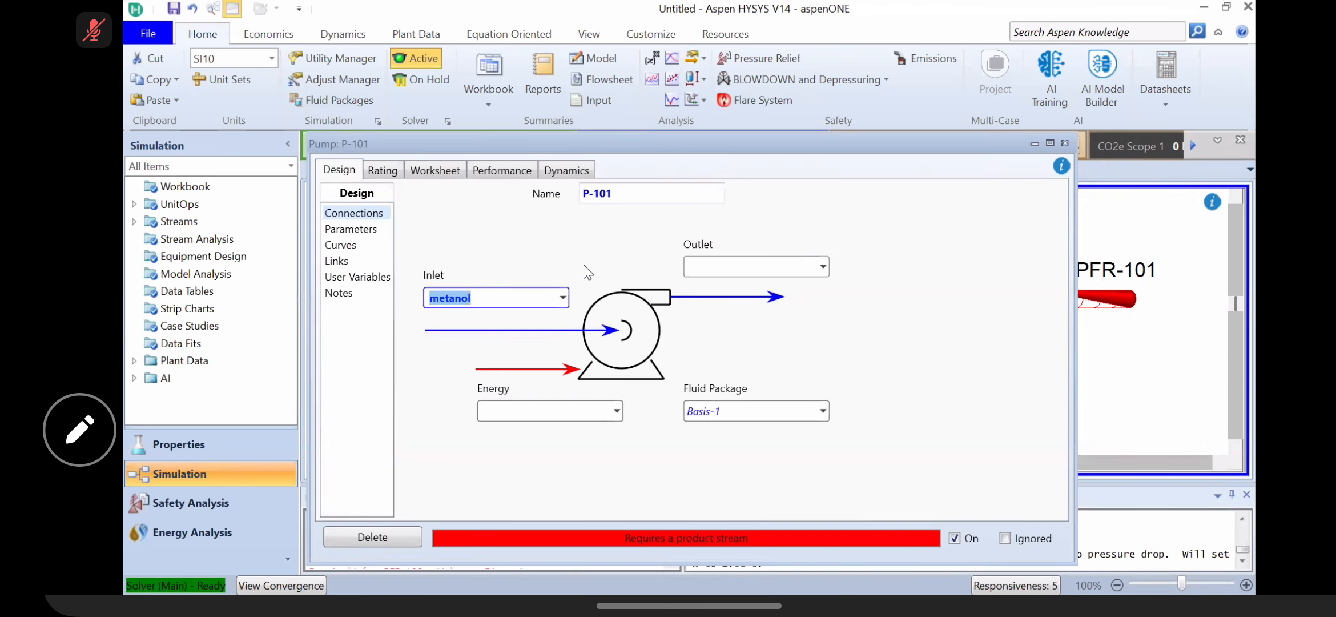
{"action": "left_click", "coordinate": [695, 262]}
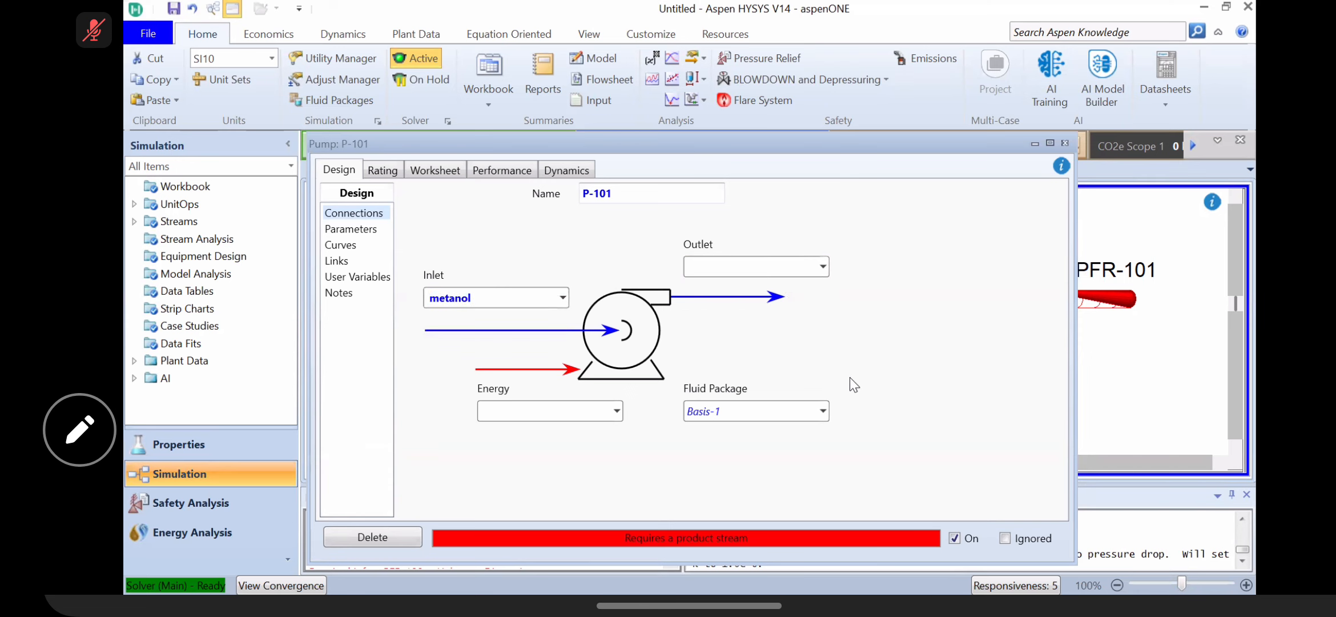
{"action": "type", "text": "3"}
{"action": "key", "text": "Return"}
Step: Attach a new energy stream named Qpump2 to pump P-101
{"action": "left_click", "coordinate": [520, 456]}
{"action": "type", "text": "Qp2"}
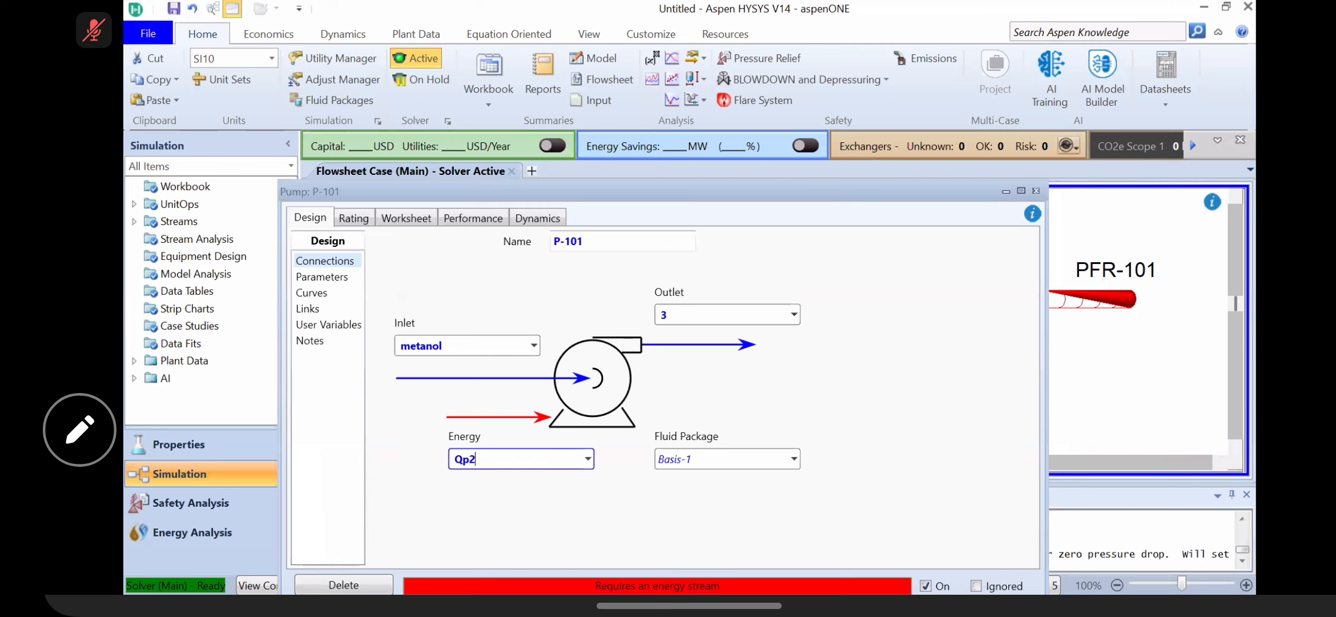
{"action": "key", "text": "BackSpace"}
{"action": "type", "text": "ump2"}
{"action": "key", "text": "Return"}
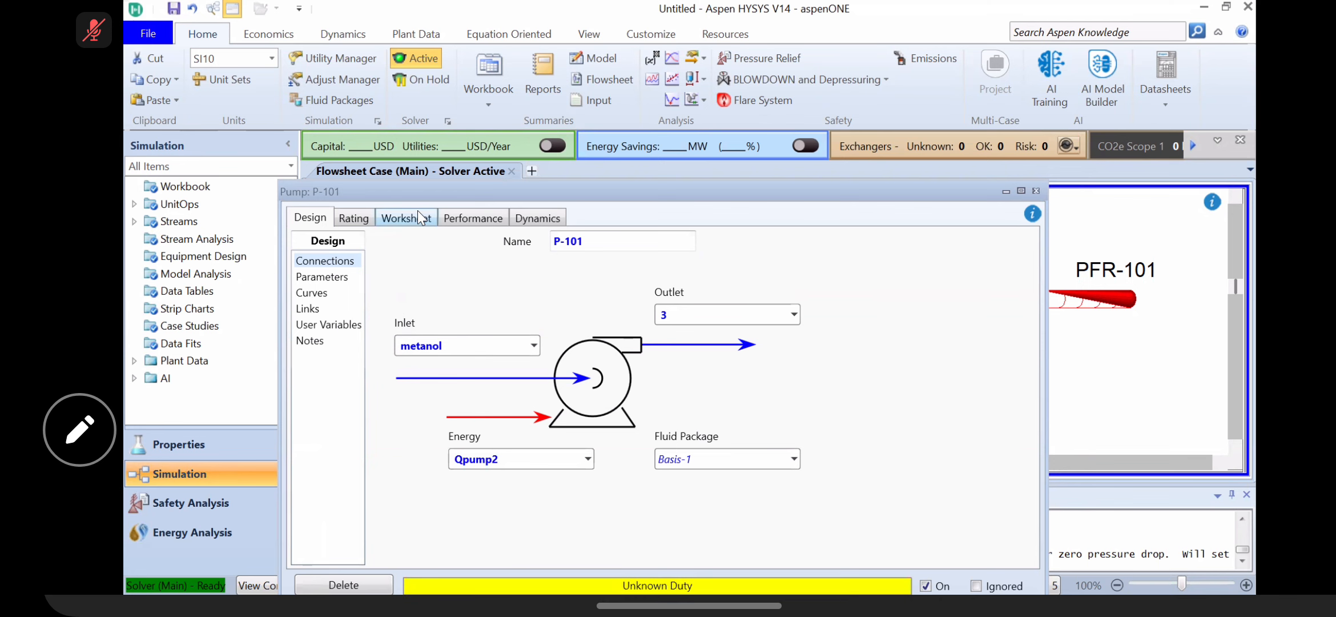
Step: Set the pressure of pump P-101's outlet stream 3 to 200 kPa in the pump's worksheet
{"action": "left_click", "coordinate": [418, 212]}
{"action": "left_click", "coordinate": [642, 295]}
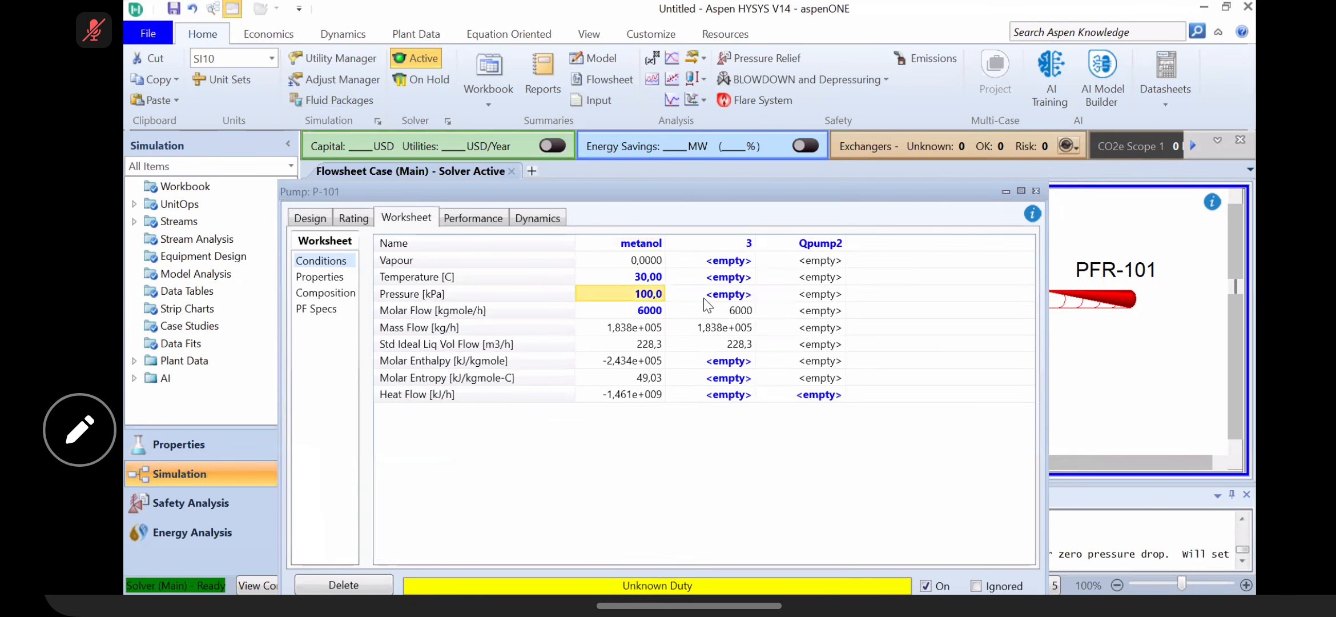
{"action": "left_click", "coordinate": [704, 296]}
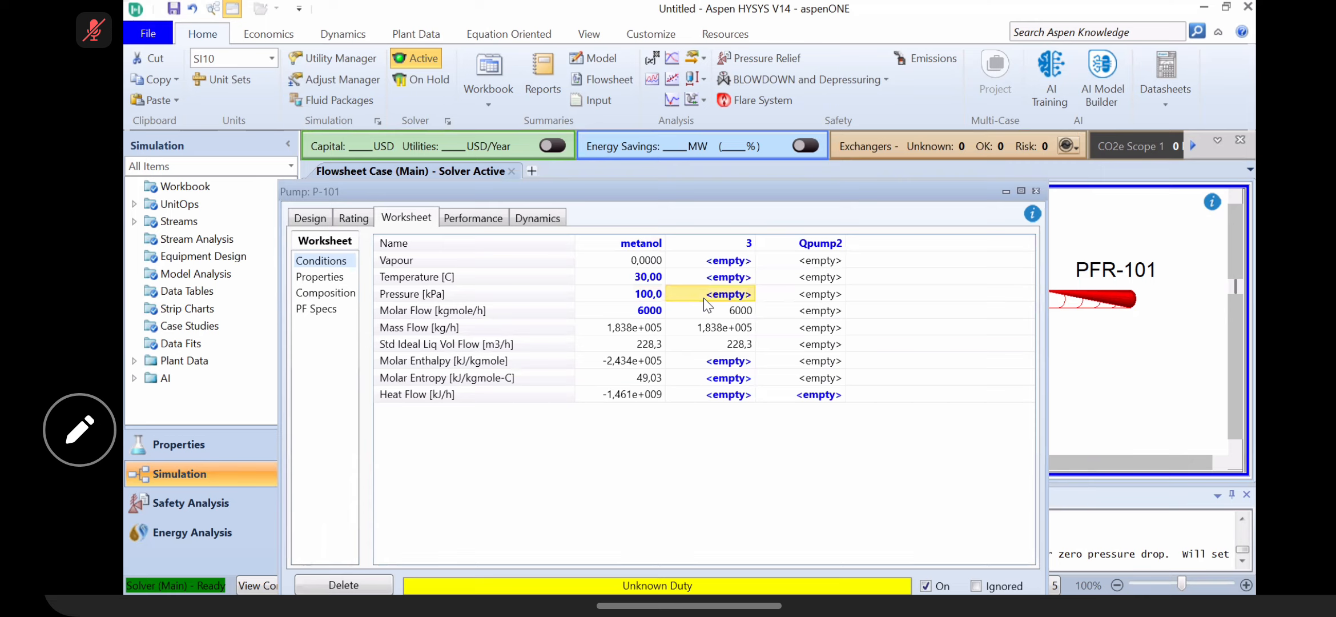
{"action": "type", "text": "200"}
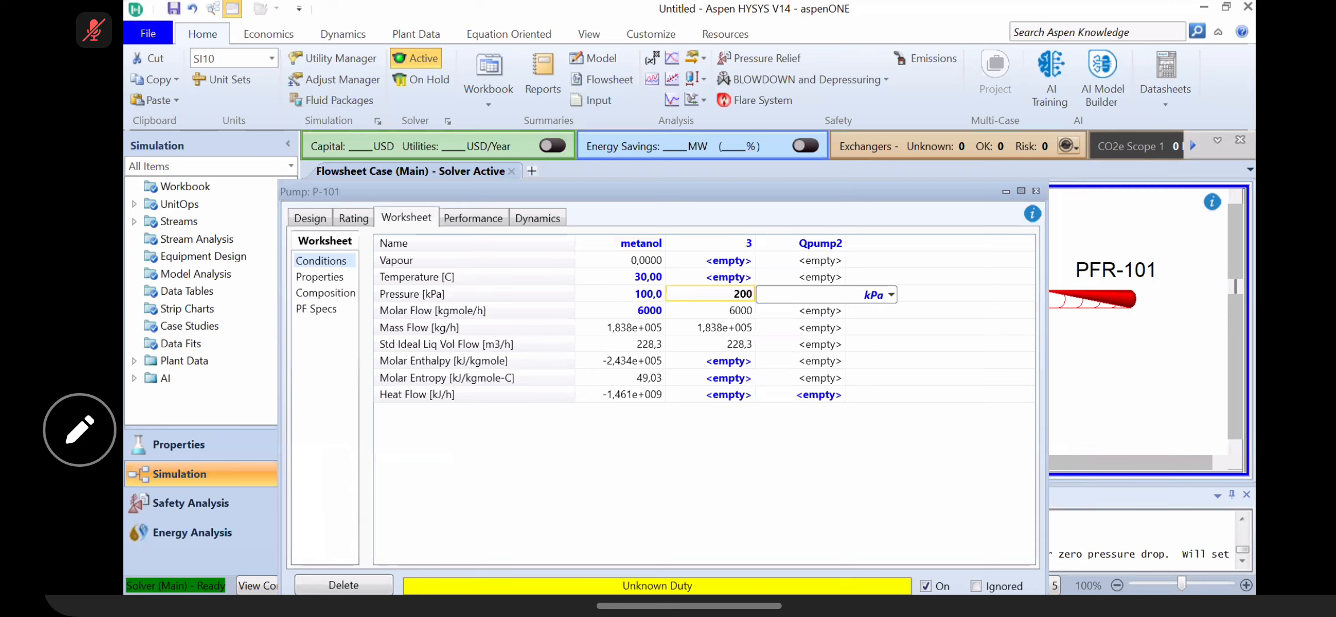
{"action": "key", "text": "Return"}
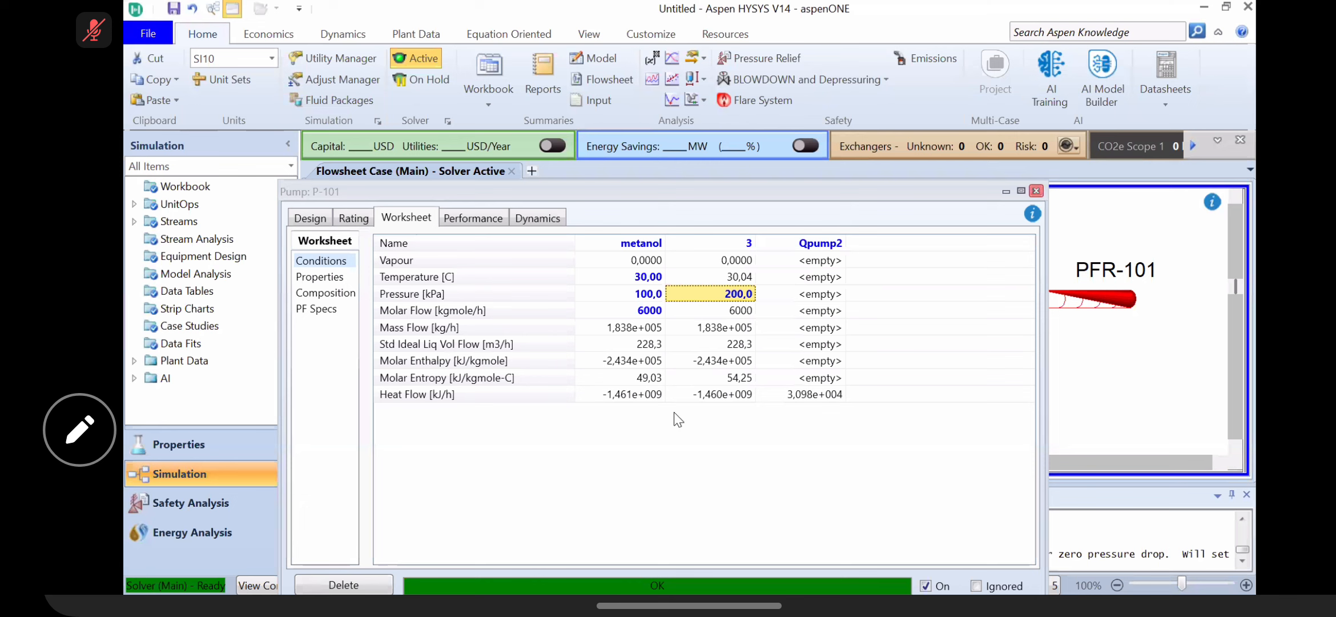
Step: Connect heater E-101 to inlet stream 3 and a new outlet stream 4
{"action": "double_click", "coordinate": [690, 369]}
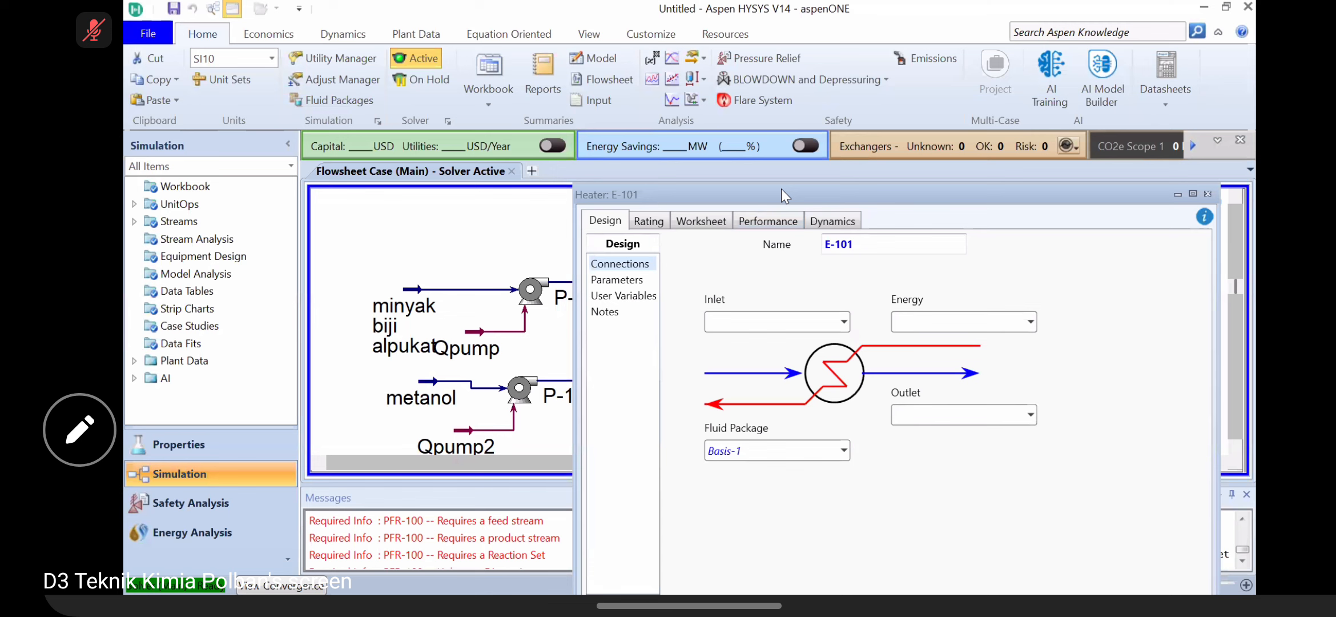
{"action": "left_click_drag", "start_coordinate": [781, 189], "coordinate": [998, 175]}
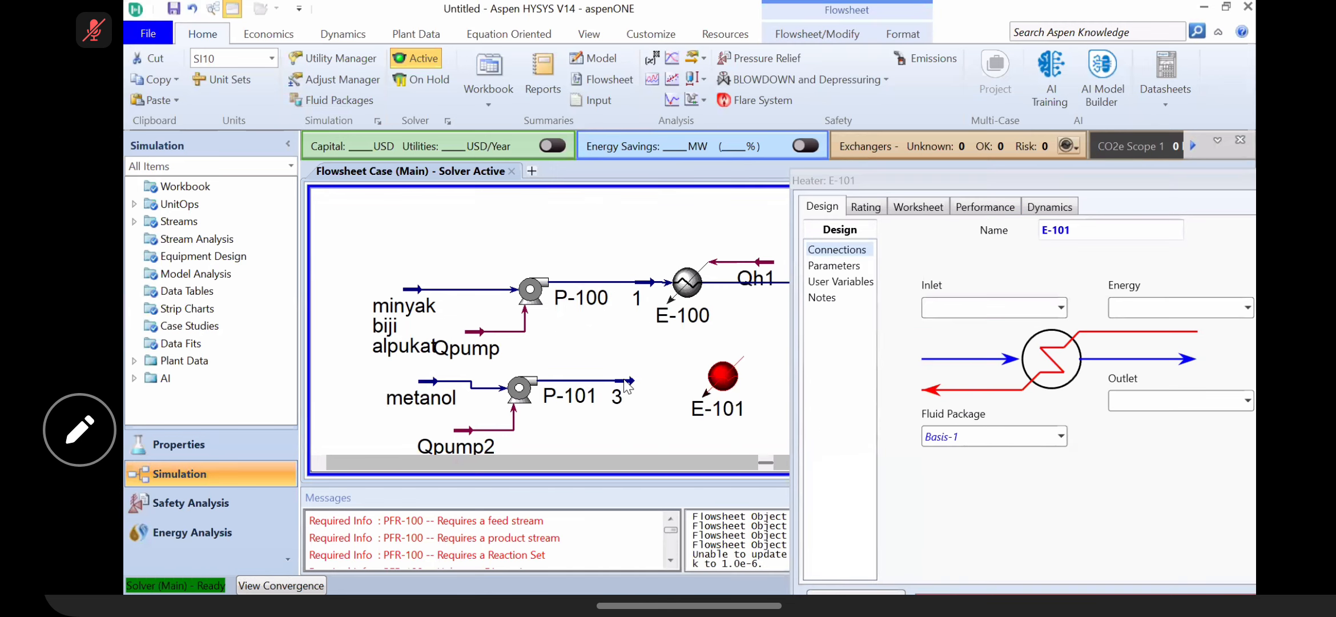
{"action": "left_click", "coordinate": [1063, 309]}
{"action": "left_click", "coordinate": [945, 369]}
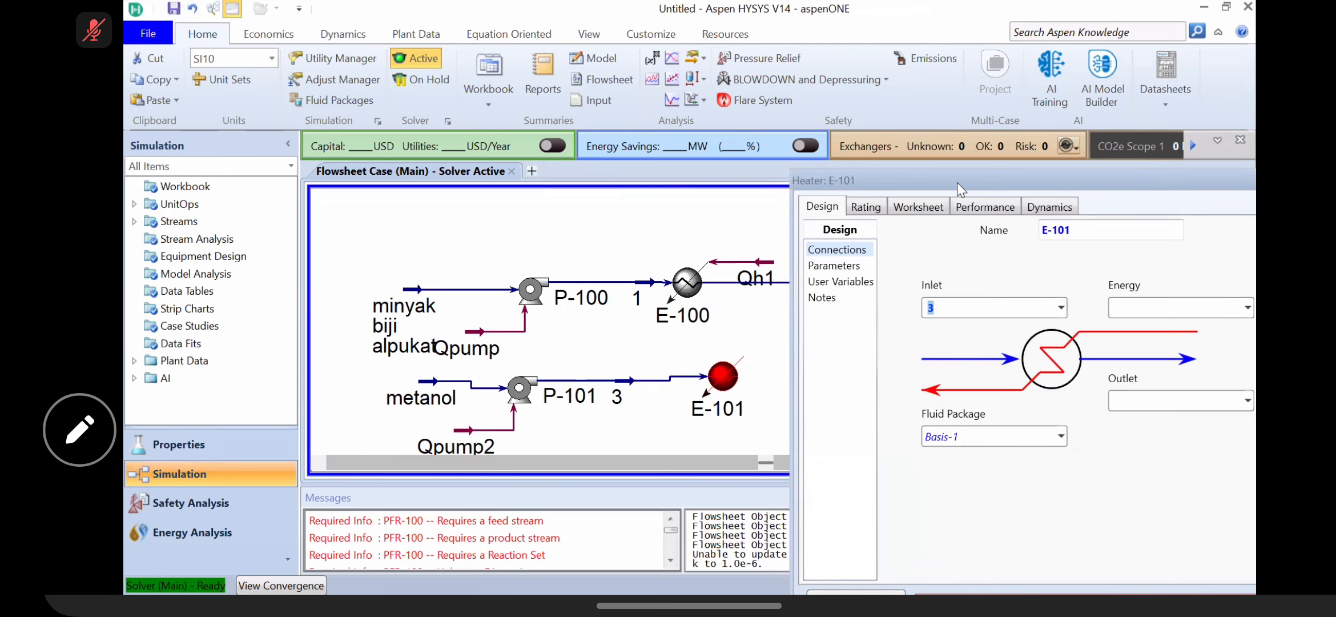
{"action": "left_click_drag", "start_coordinate": [957, 181], "coordinate": [721, 131]}
{"action": "left_click", "coordinate": [937, 350]}
{"action": "type", "text": "4"}
Step: Attach a new energy stream named Qh2 to heater E-101
{"action": "left_click", "coordinate": [890, 260]}
{"action": "left_click", "coordinate": [865, 182]}
{"action": "type", "text": "A"}
{"action": "key", "text": "BackSpace"}
{"action": "type", "text": "Qpu"}
{"action": "key", "text": "BackSpace"}
{"action": "type", "text": "ump"}
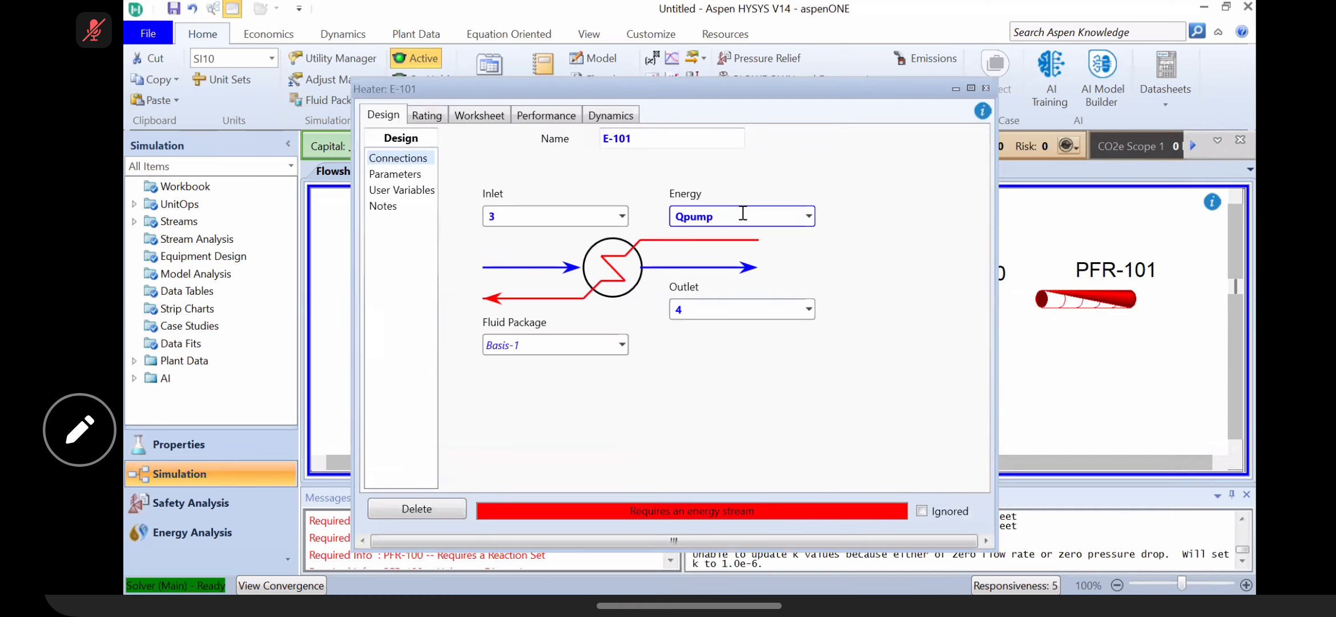
{"action": "key", "text": "BackSpace"}
{"action": "key", "text": "BackSpace"}
{"action": "key", "text": "BackSpace"}
{"action": "key", "text": "BackSpace"}
{"action": "type", "text": "h2"}
{"action": "key", "text": "Return"}
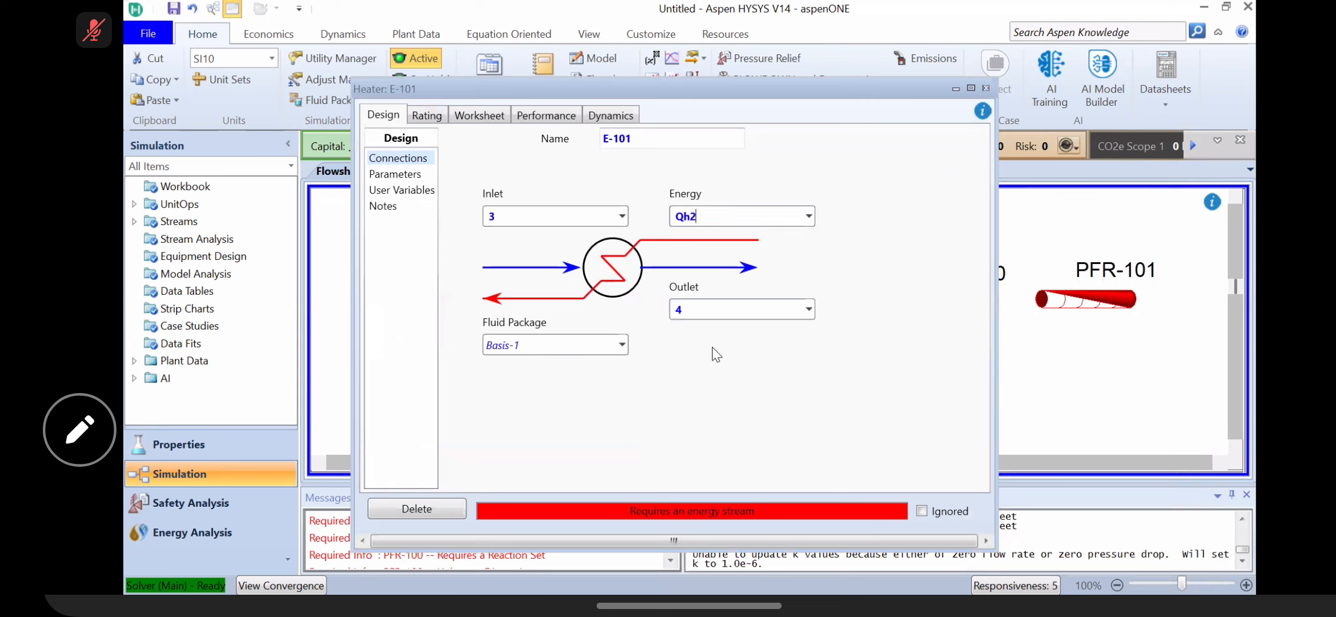
Step: Set heater E-101's outlet stream 4 to 200 kPa and 50 °C in the worksheet, and close the heater's properties
{"action": "left_click", "coordinate": [489, 119]}
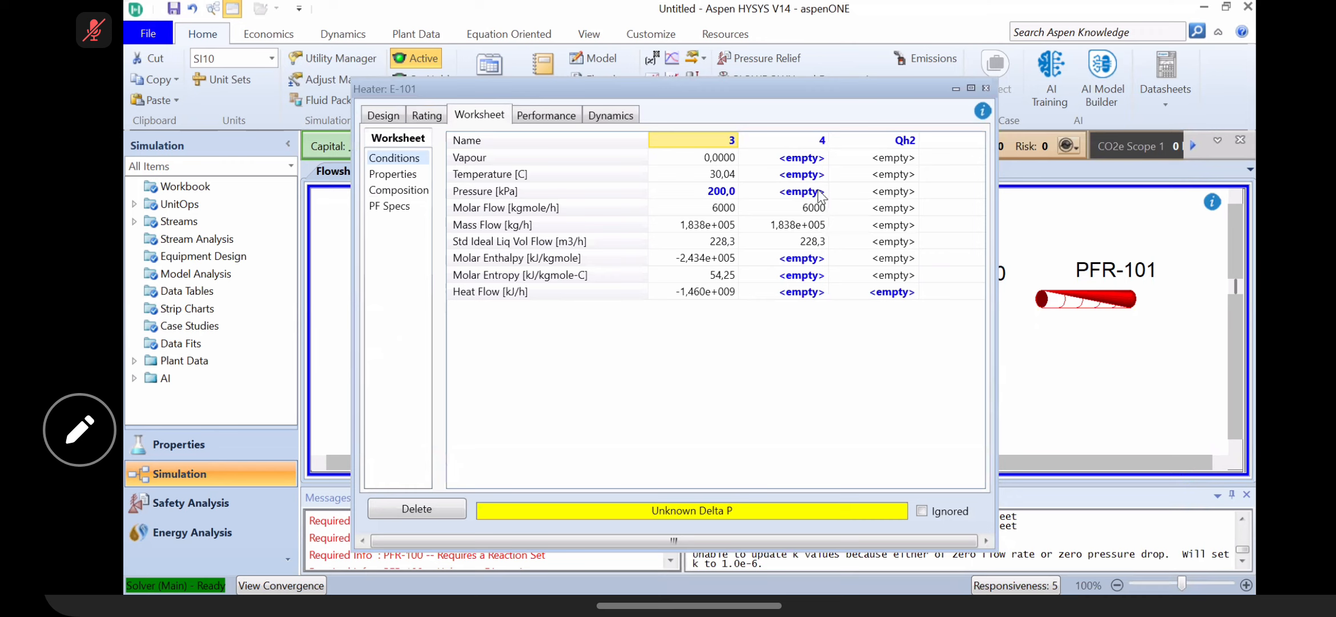
{"action": "left_click", "coordinate": [791, 192]}
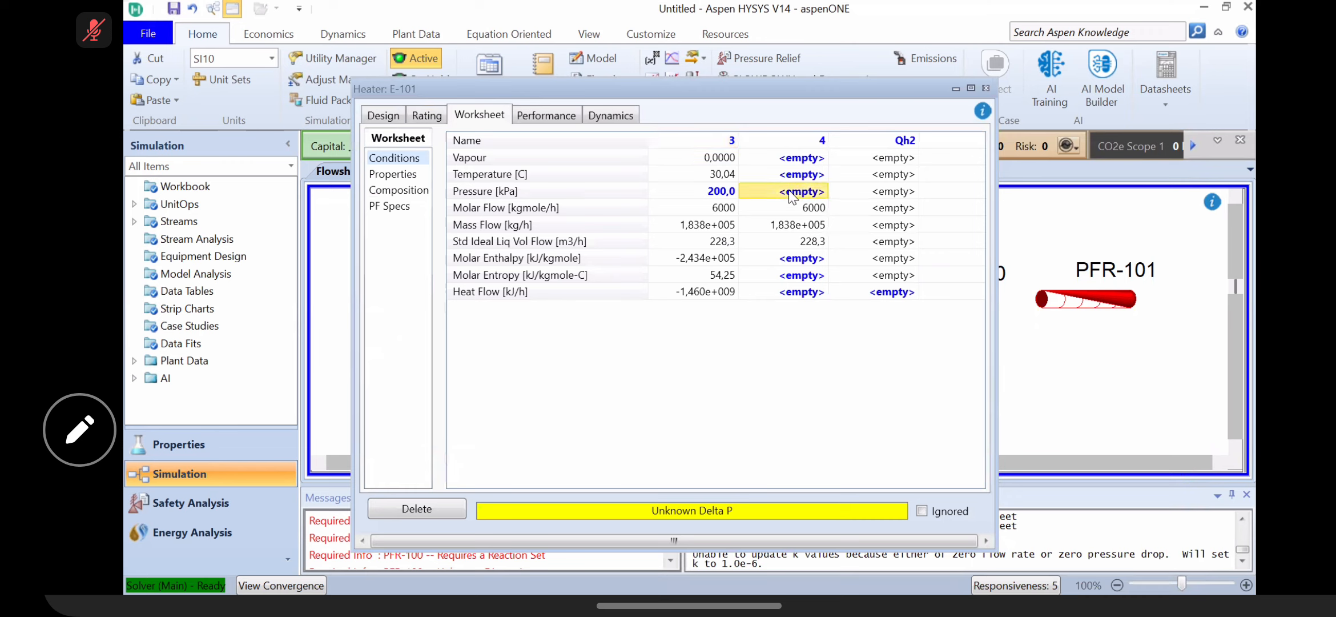
{"action": "type", "text": "200"}
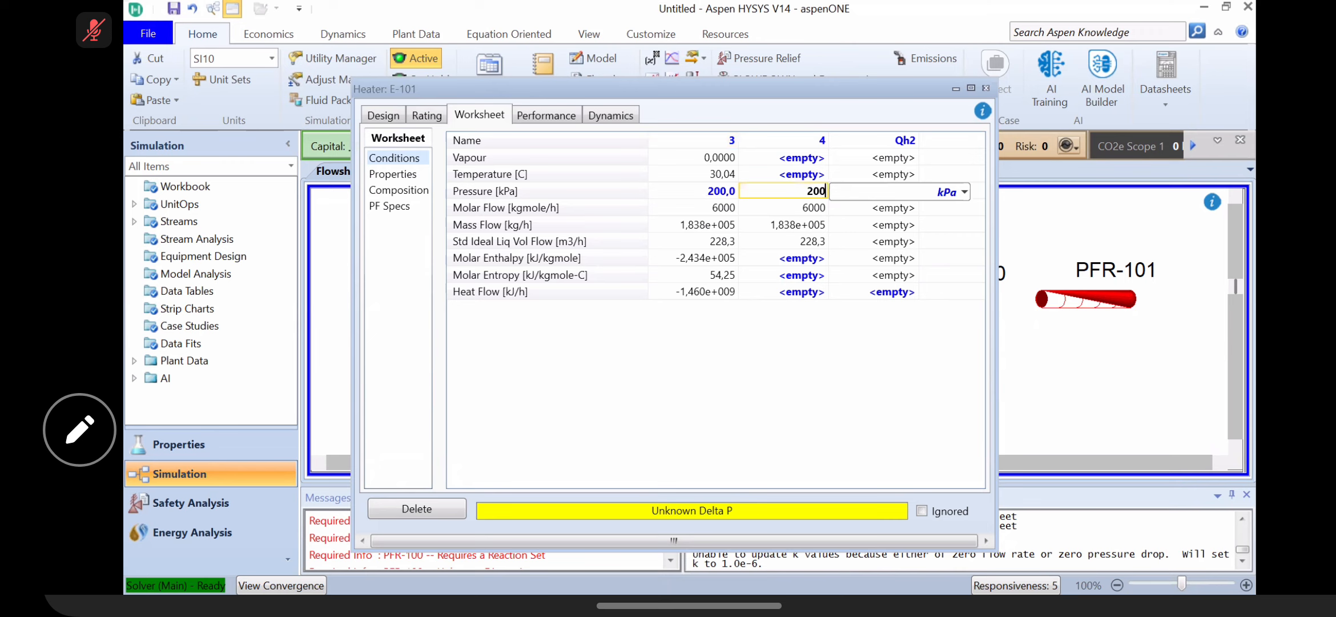
{"action": "key", "text": "Return"}
{"action": "left_click", "coordinate": [804, 173]}
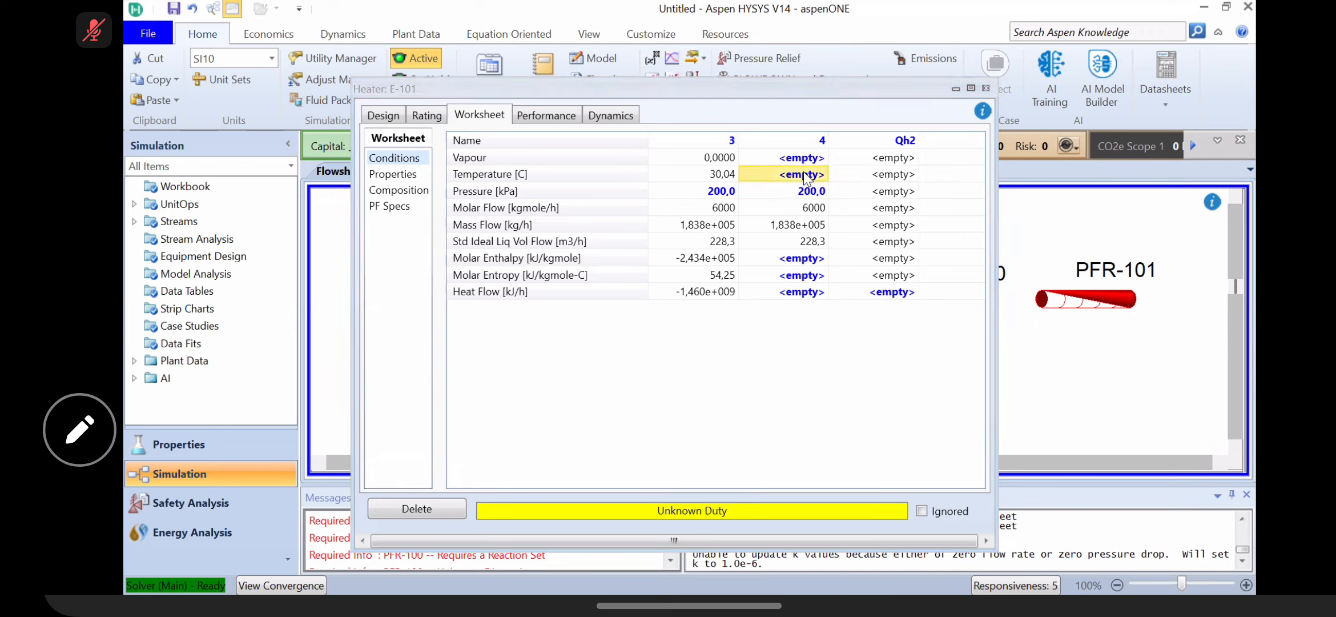
{"action": "type", "text": "50"}
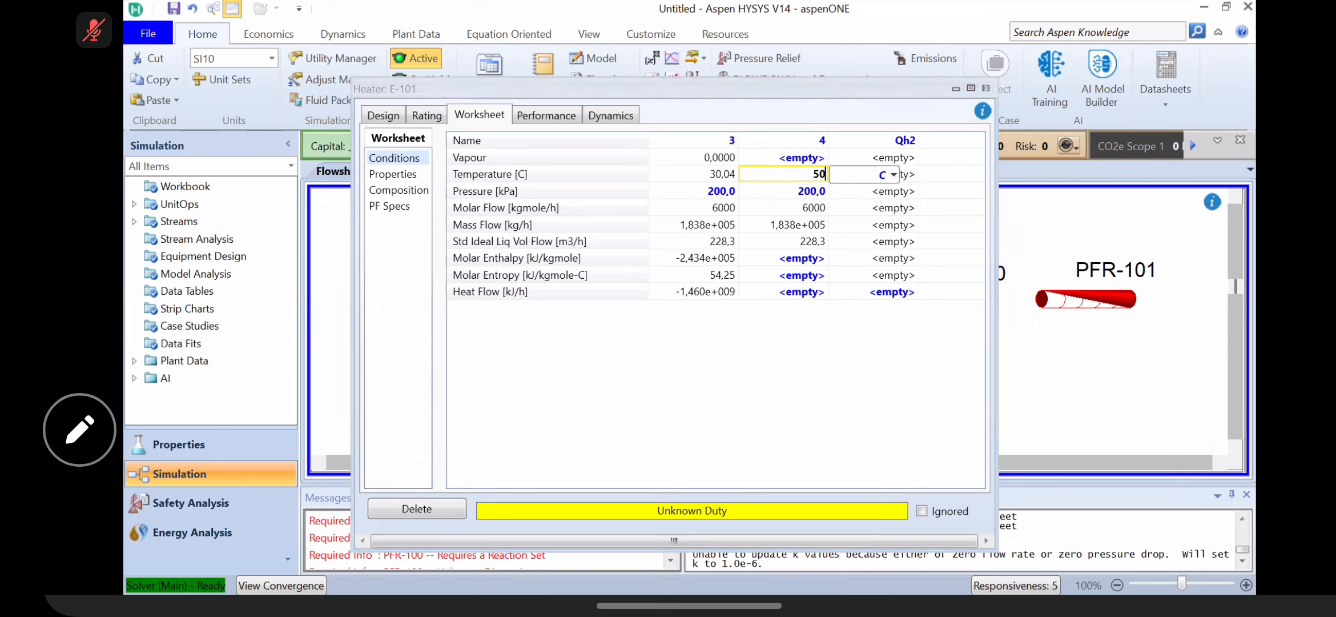
{"action": "key", "text": "Return"}
{"action": "left_click", "coordinate": [986, 88]}
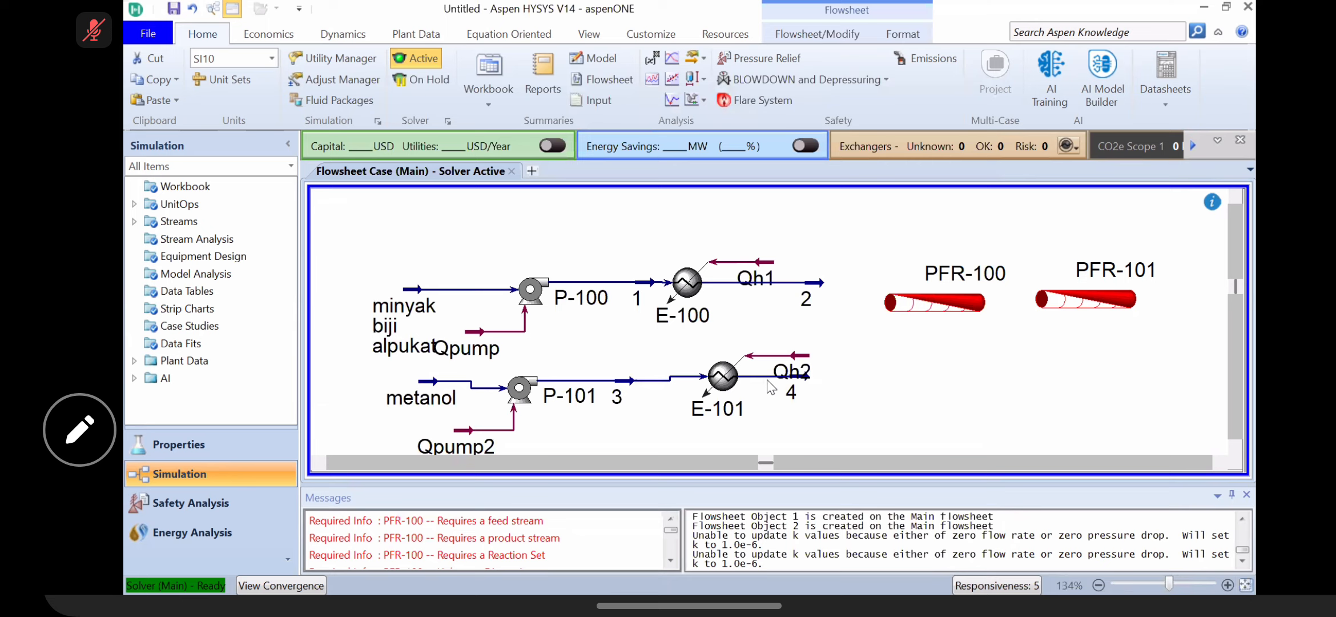
Step: Move heater E-101 slightly down so it lines up with inlet stream 3
{"action": "left_click", "coordinate": [749, 376]}
{"action": "left_click_drag", "start_coordinate": [749, 375], "coordinate": [752, 379]}
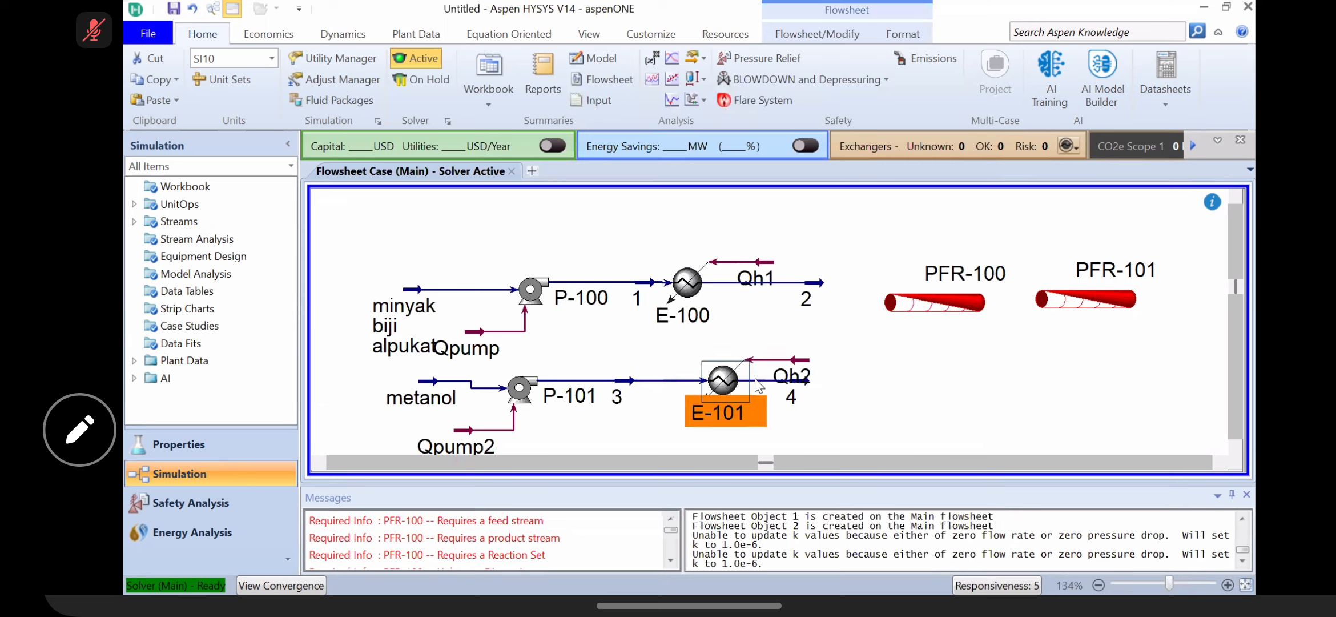
{"action": "left_click", "coordinate": [836, 378]}
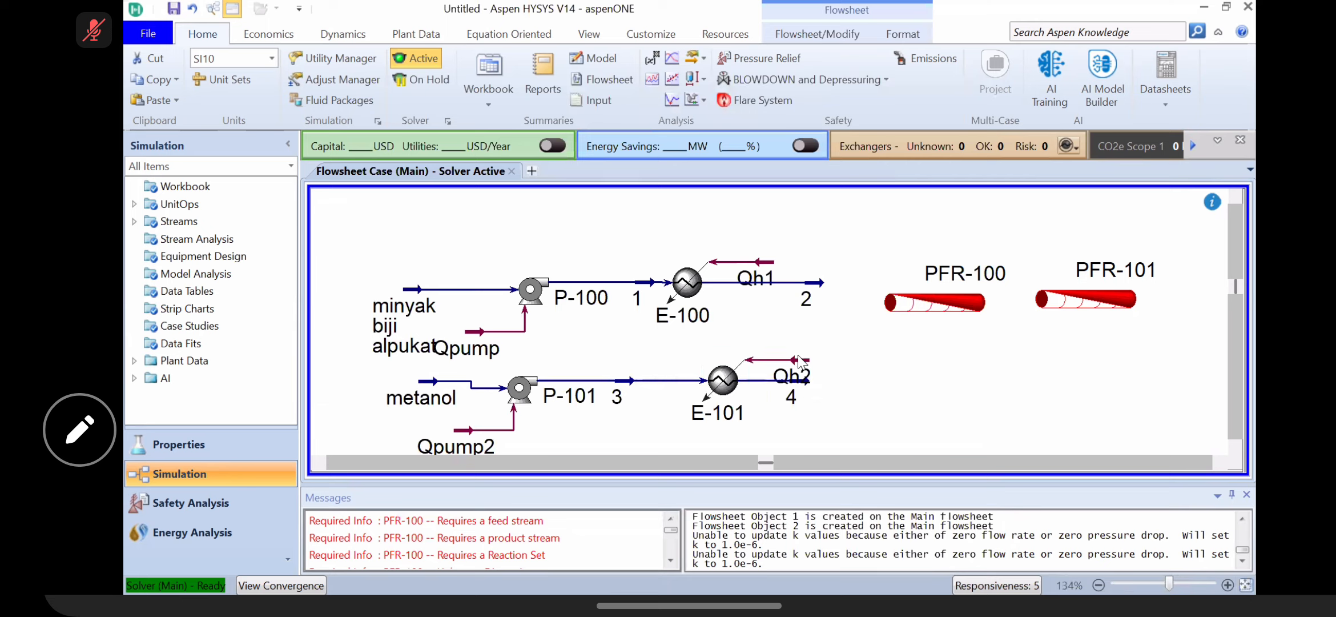
Step: Move energy streams Qh2 and Qh1 up clear of the outlet lines and align stream 4 beneath stream 2
{"action": "left_click_drag", "start_coordinate": [782, 357], "coordinate": [765, 341]}
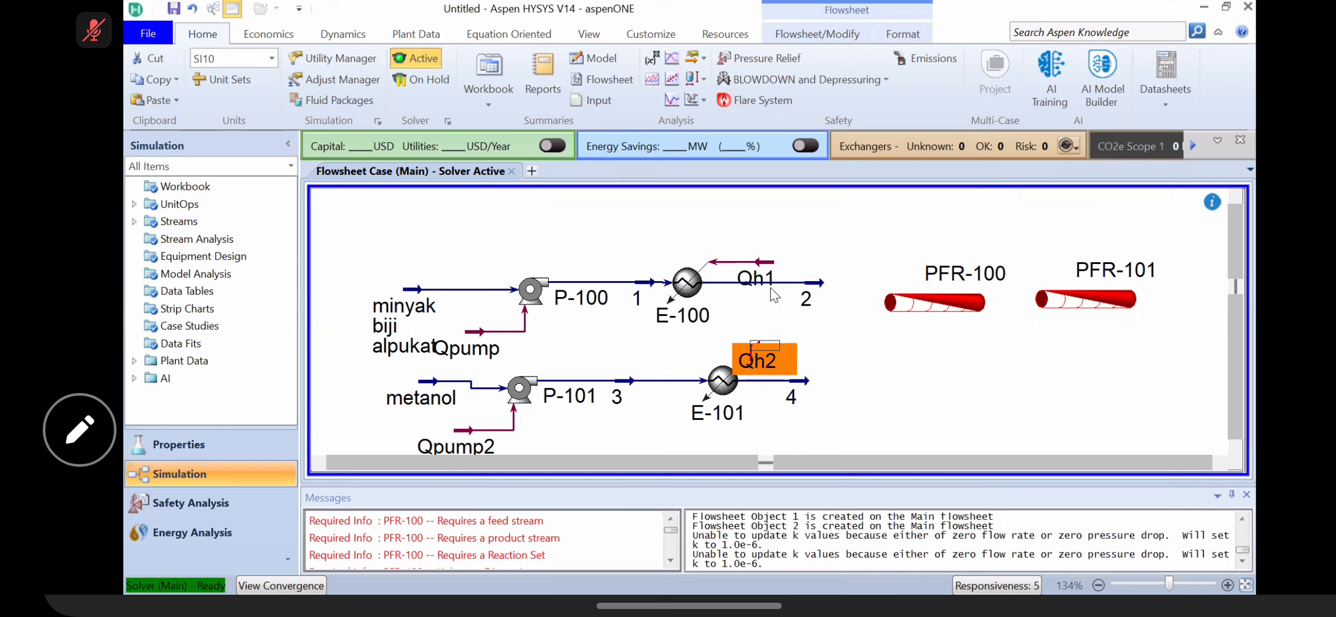
{"action": "left_click_drag", "start_coordinate": [763, 265], "coordinate": [764, 239]}
{"action": "left_click_drag", "start_coordinate": [802, 274], "coordinate": [802, 276]}
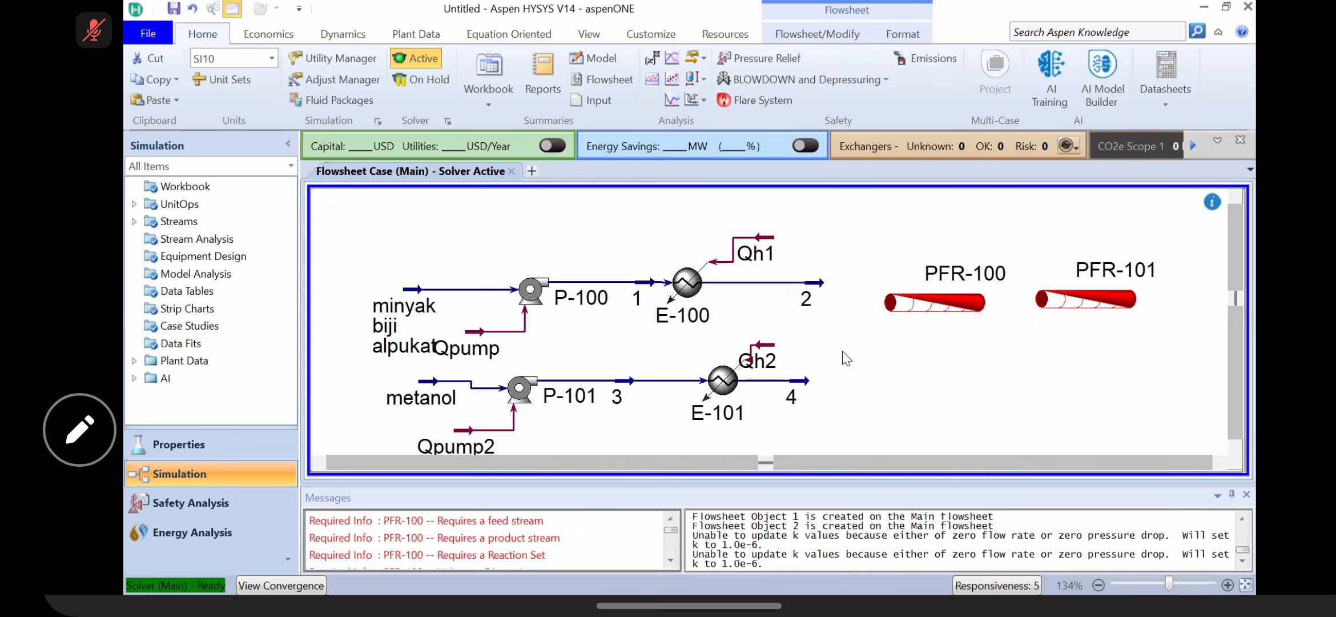
{"action": "left_click", "coordinate": [817, 387]}
{"action": "left_click_drag", "start_coordinate": [818, 388], "coordinate": [825, 380]}
Step: Move reactors PFR-100 and PFR-101 slightly down and farther away from the heater outlet streams
{"action": "left_click", "coordinate": [928, 320]}
{"action": "left_click_drag", "start_coordinate": [926, 314], "coordinate": [926, 329]}
{"action": "left_click_drag", "start_coordinate": [1072, 296], "coordinate": [1140, 317]}
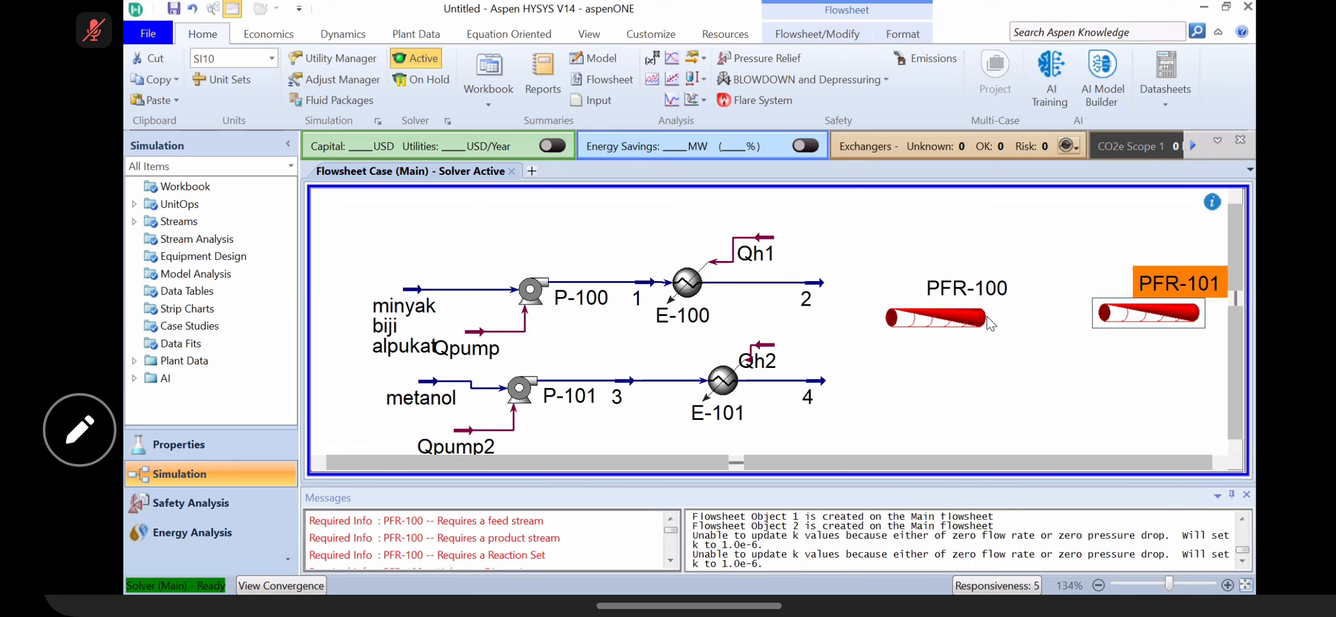
{"action": "left_click_drag", "start_coordinate": [953, 323], "coordinate": [995, 323]}
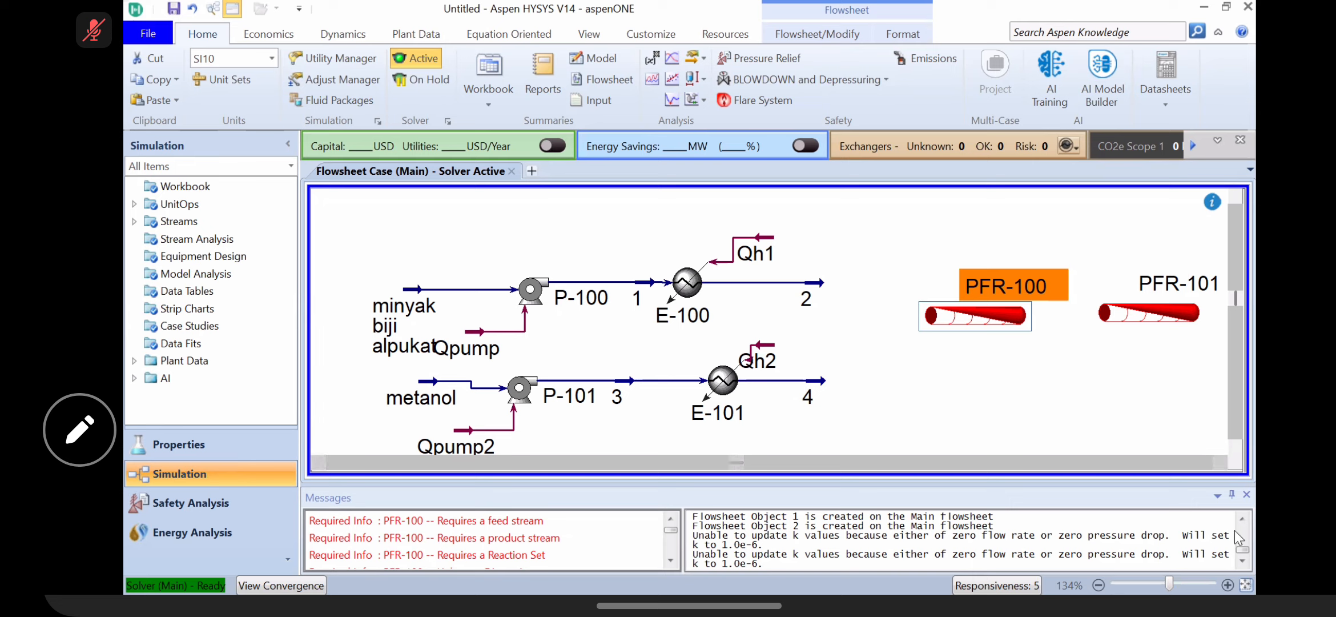
{"action": "left_click", "coordinate": [1246, 585]}
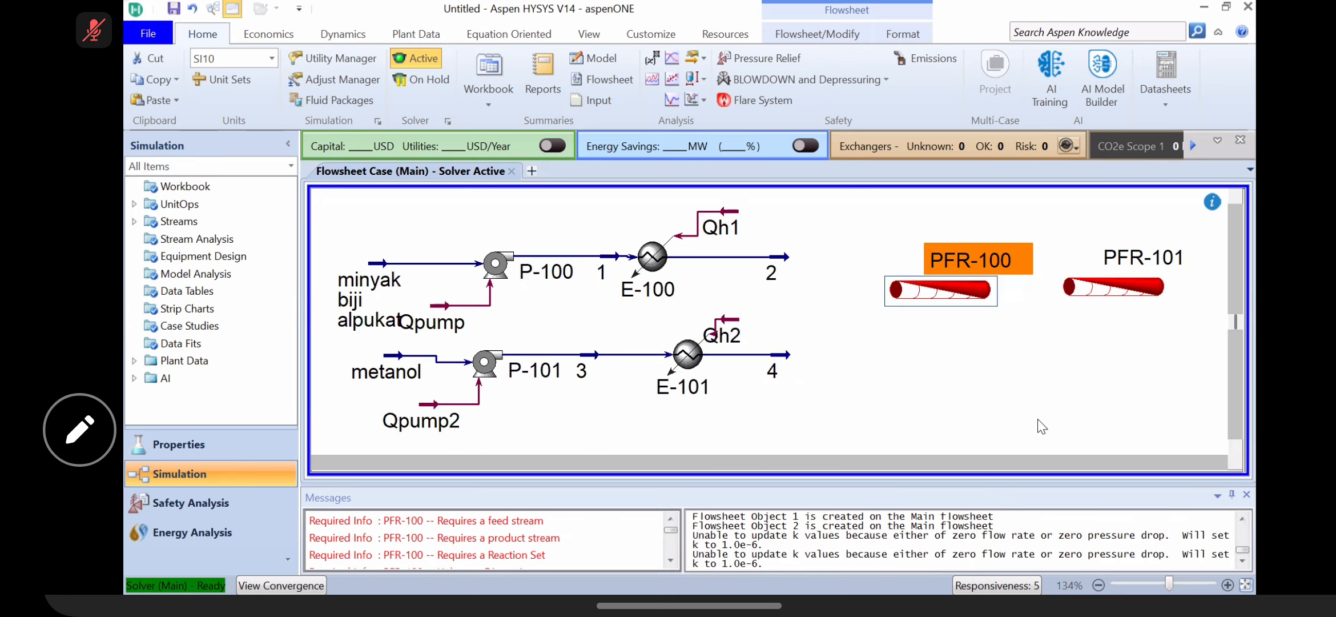
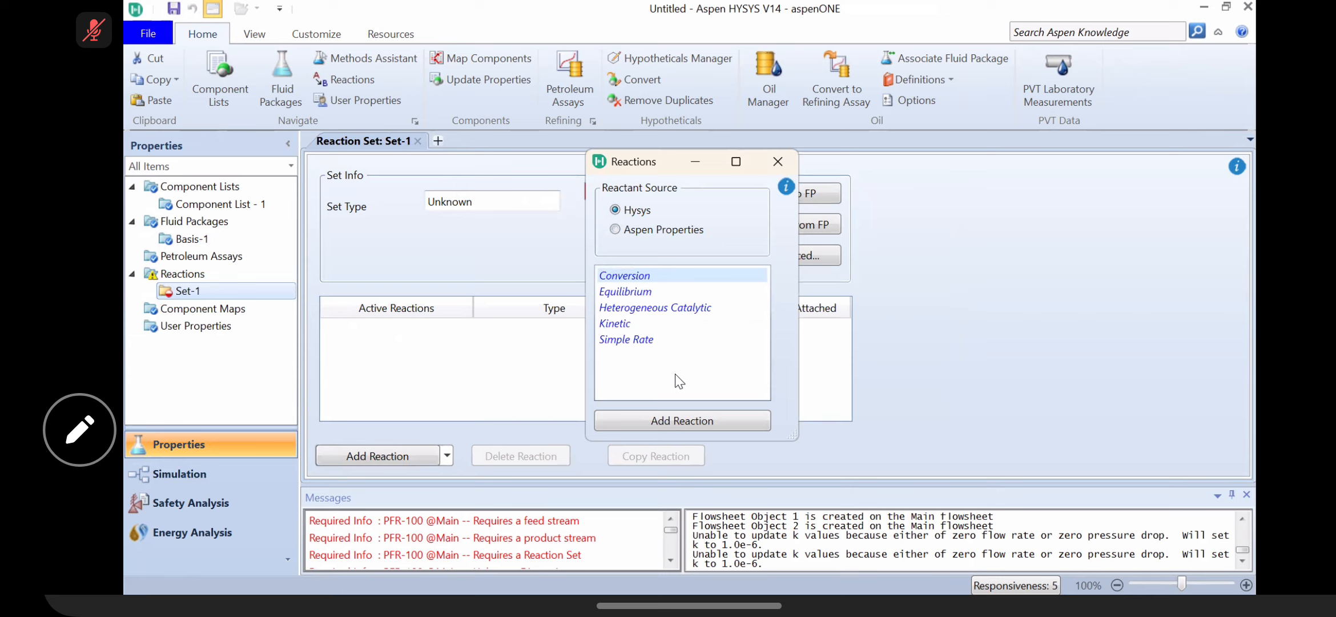
Step: Add a kinetic reaction with the Hysys reactant source to Set-1, and create a second reaction set
{"action": "left_click", "coordinate": [617, 324]}
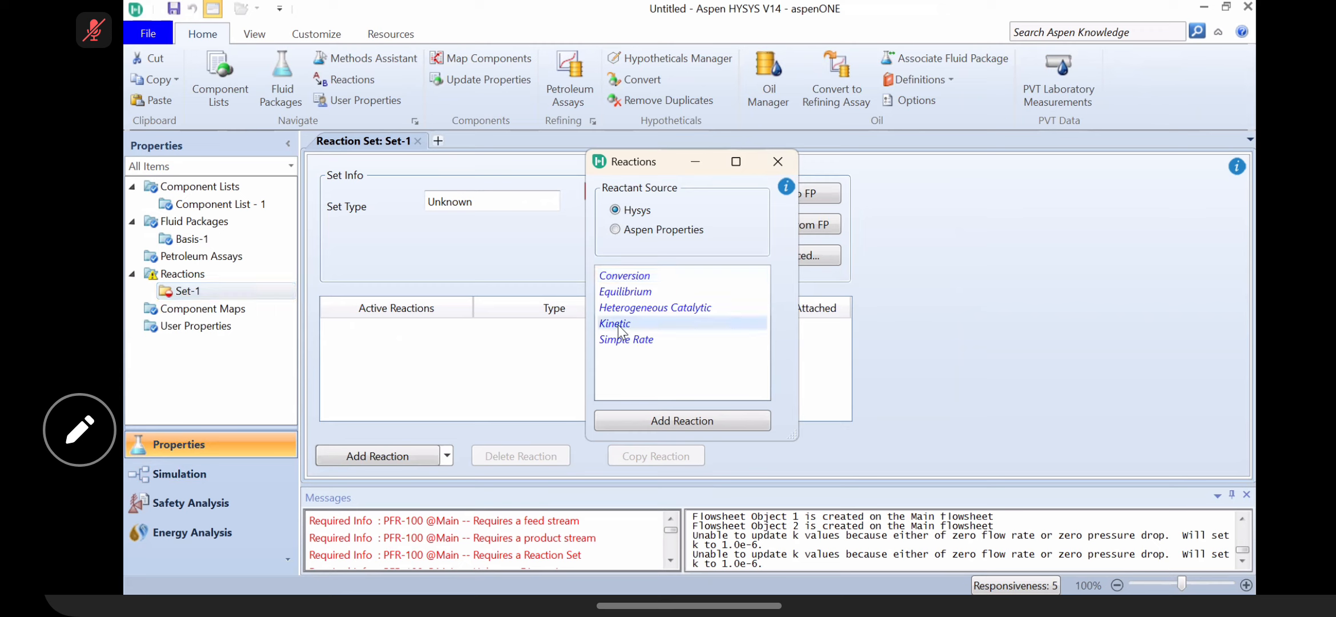
{"action": "left_click", "coordinate": [672, 420]}
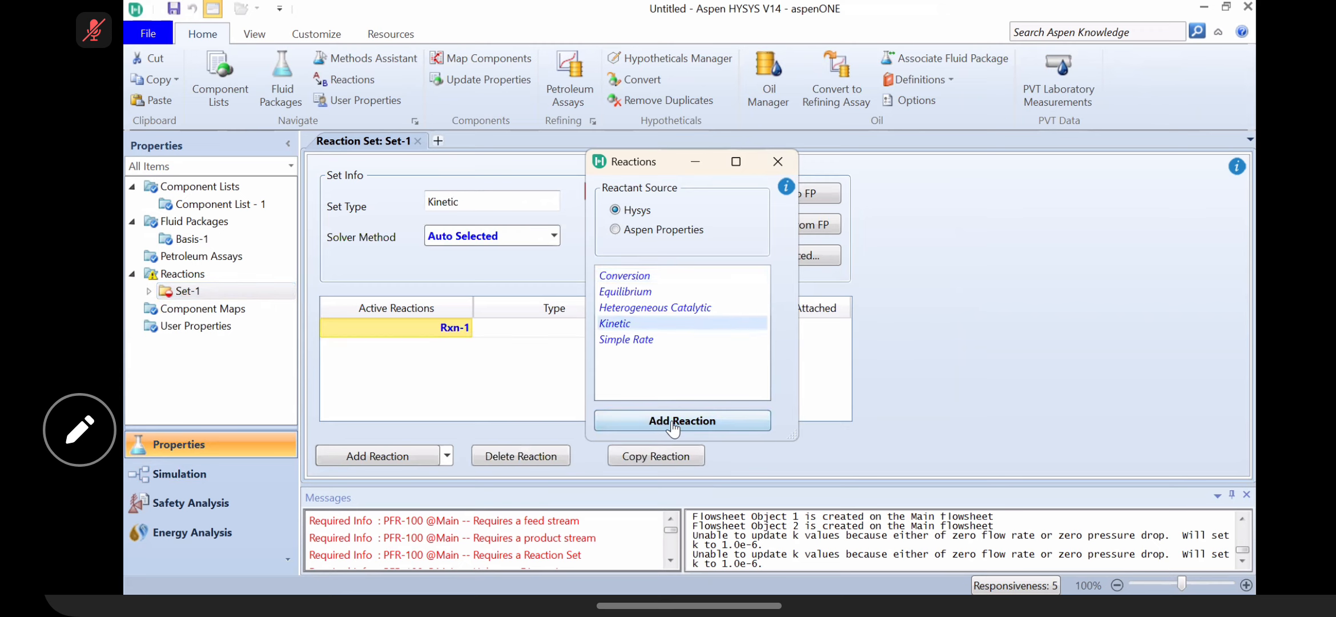
{"action": "left_click", "coordinate": [787, 165]}
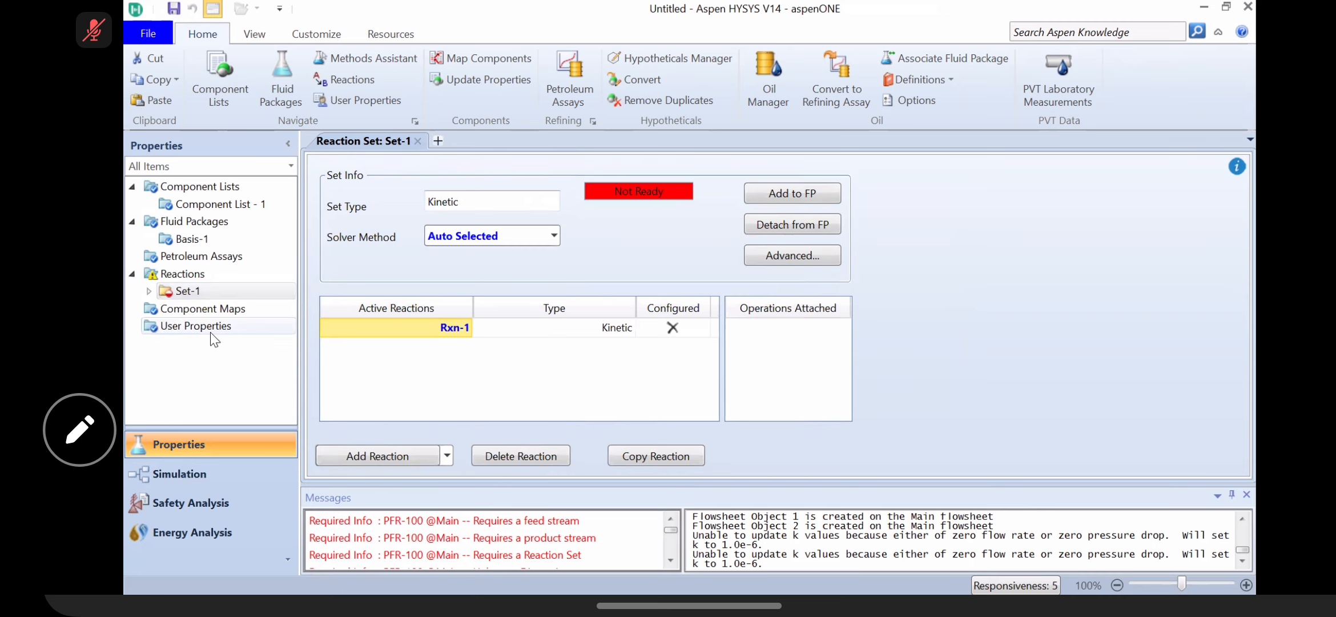
{"action": "left_click", "coordinate": [183, 274]}
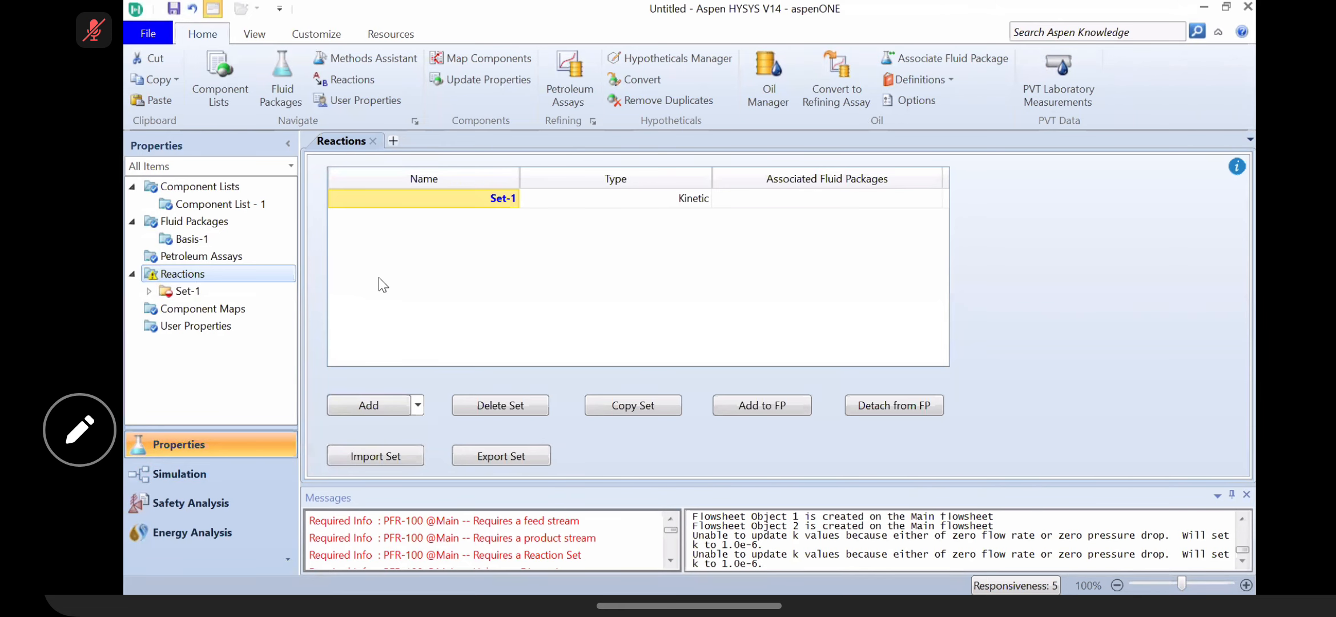
{"action": "left_click", "coordinate": [370, 406]}
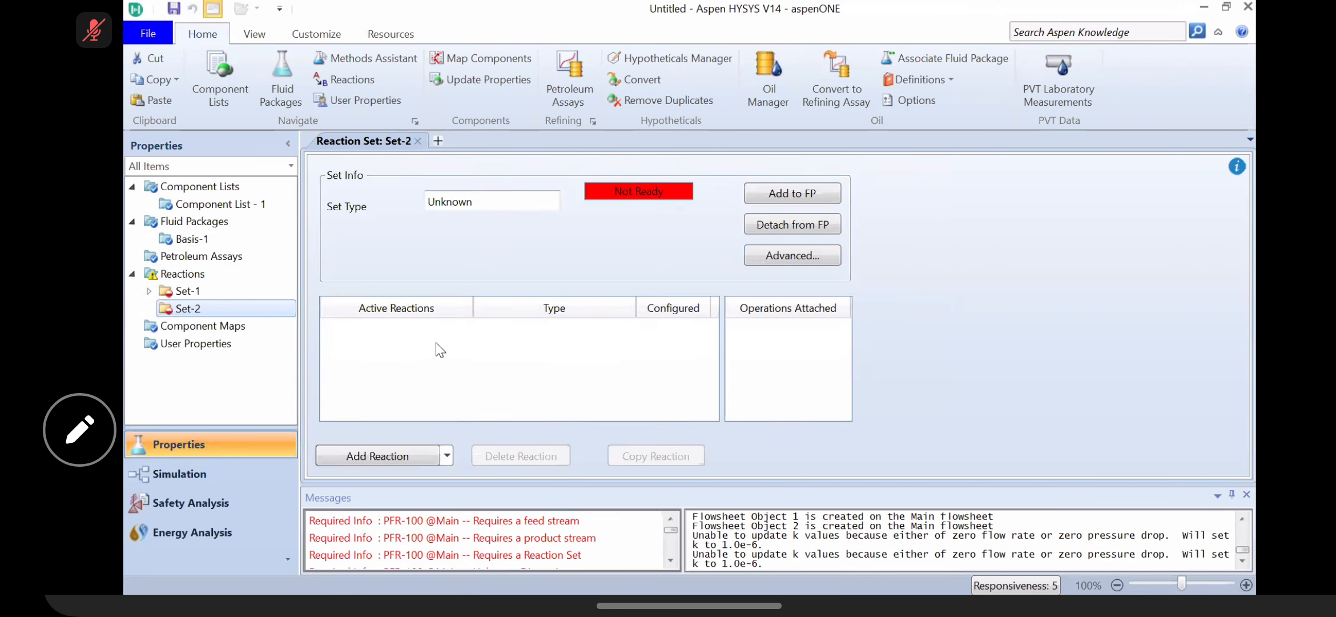
Step: Open kinetic reaction Rxn-1 in Set-1 and add the components OleicAcid, Methanol, M-Oleate and H2O
{"action": "left_click", "coordinate": [194, 293]}
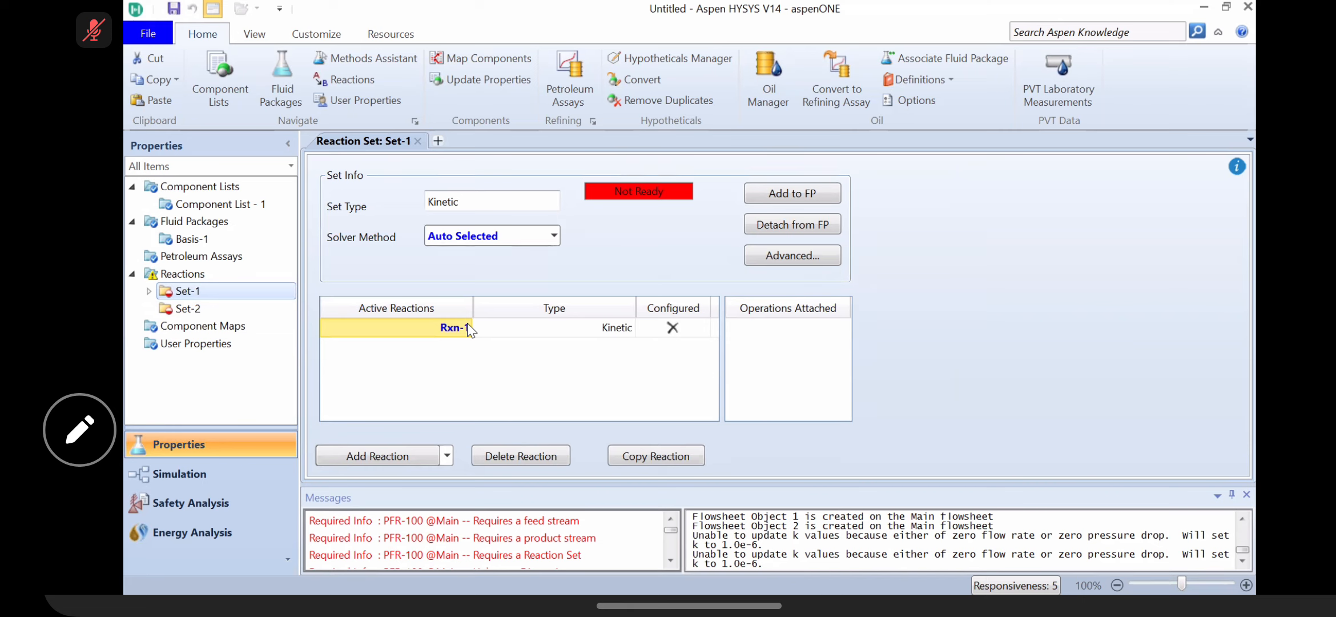
{"action": "double_click", "coordinate": [453, 327]}
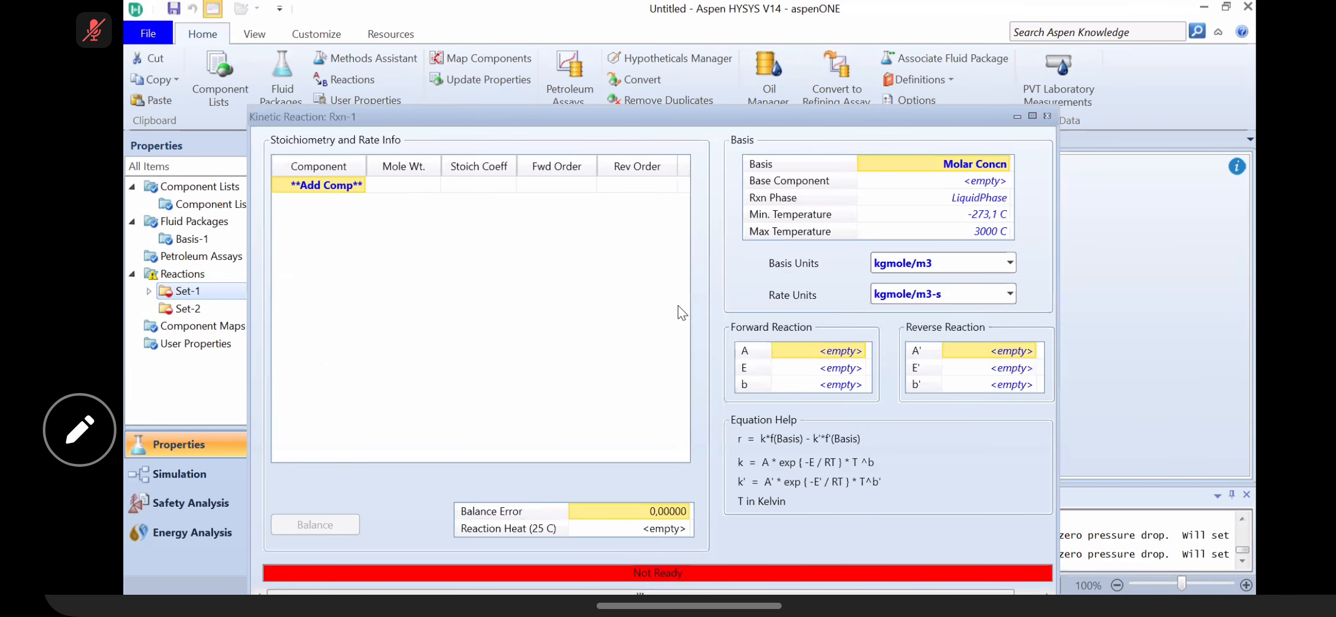
{"action": "left_click", "coordinate": [360, 186]}
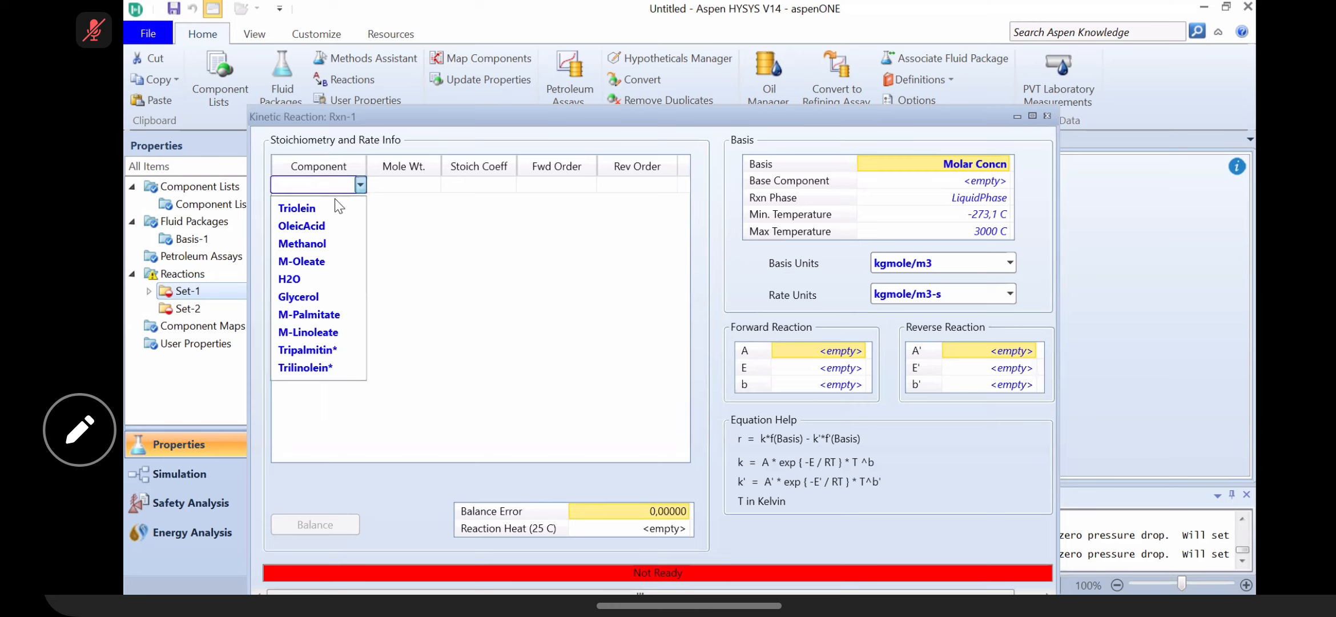
{"action": "left_click", "coordinate": [329, 226]}
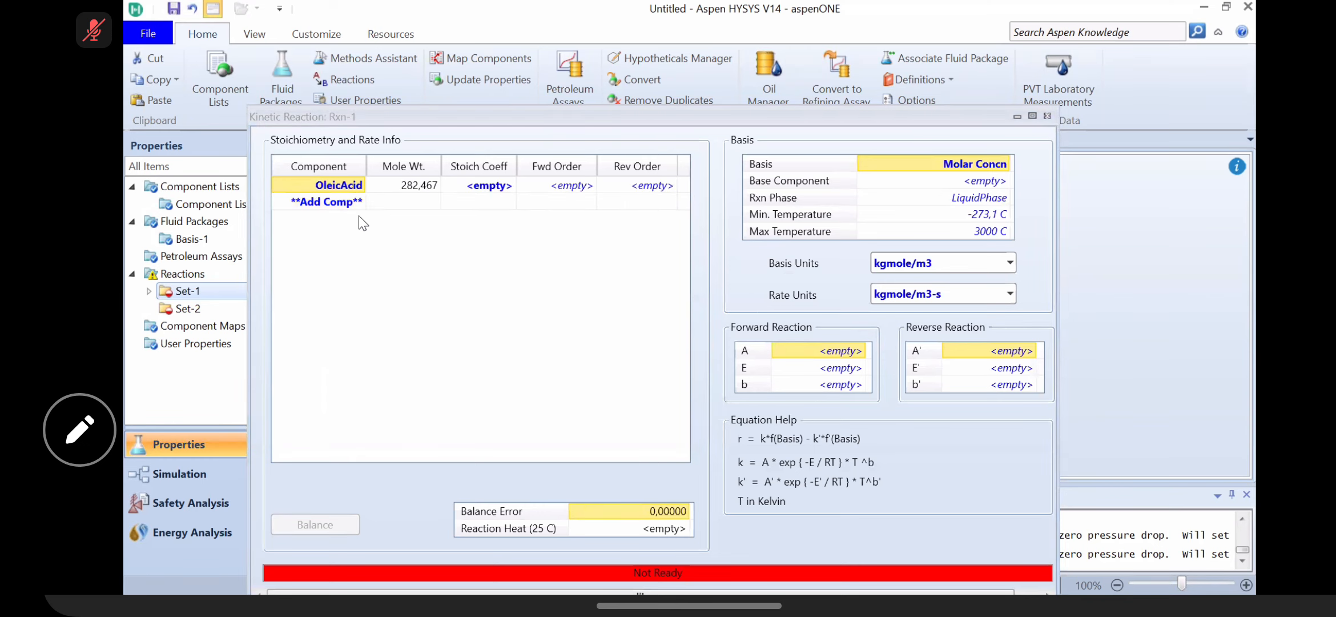
{"action": "left_click", "coordinate": [361, 203]}
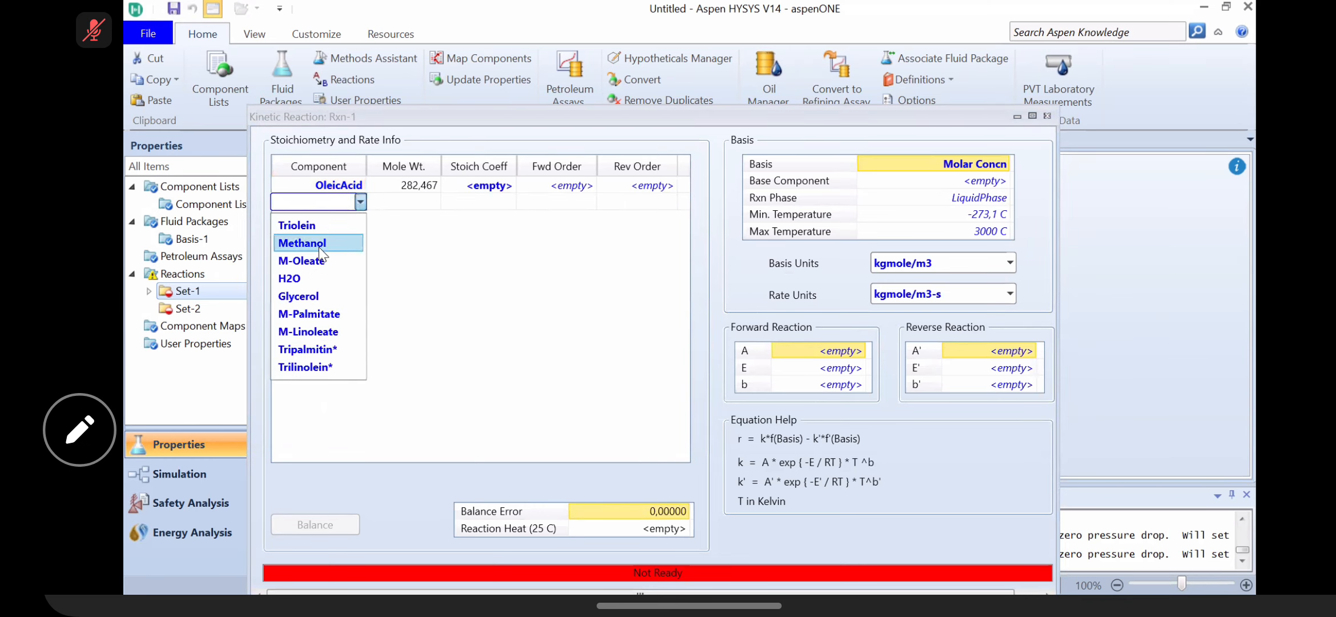
{"action": "left_click", "coordinate": [318, 244]}
{"action": "left_click", "coordinate": [361, 217]}
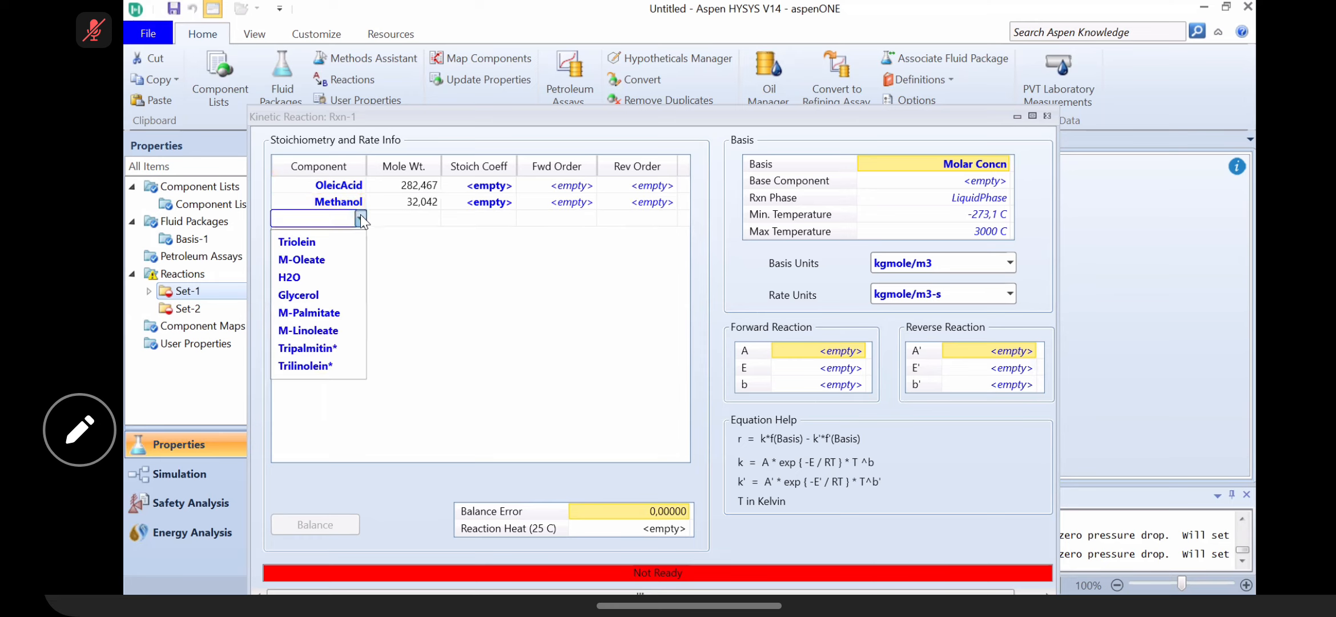
{"action": "left_click", "coordinate": [320, 259]}
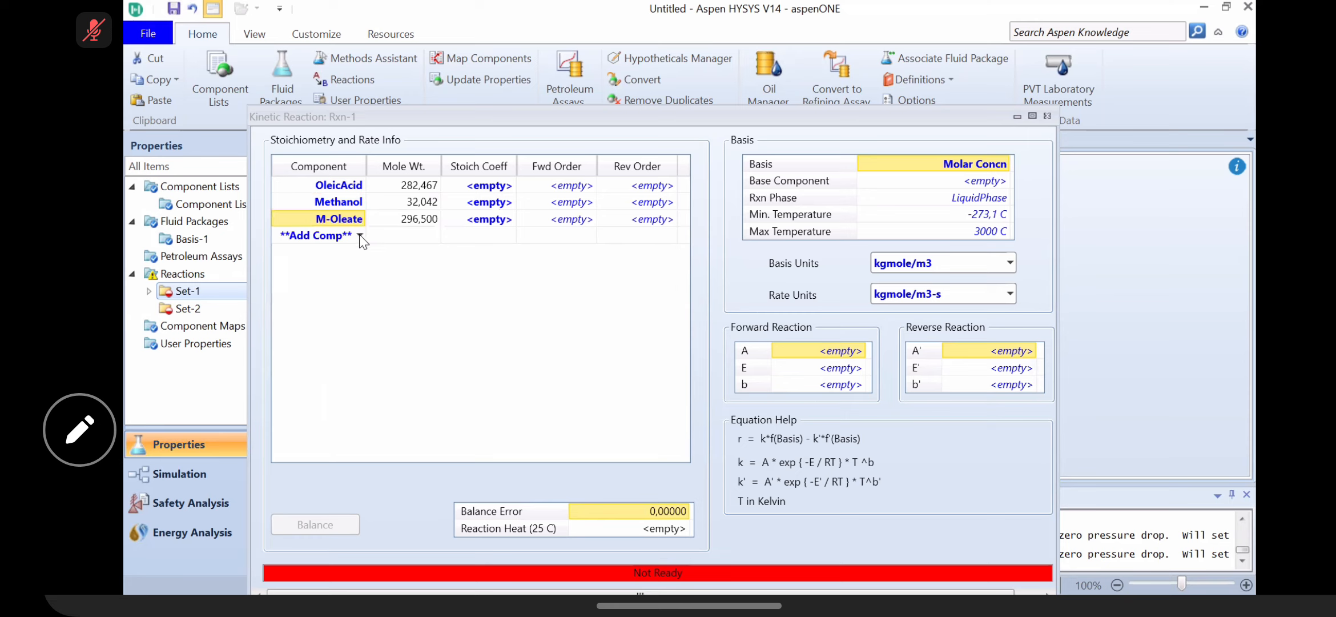
{"action": "left_click", "coordinate": [360, 235]}
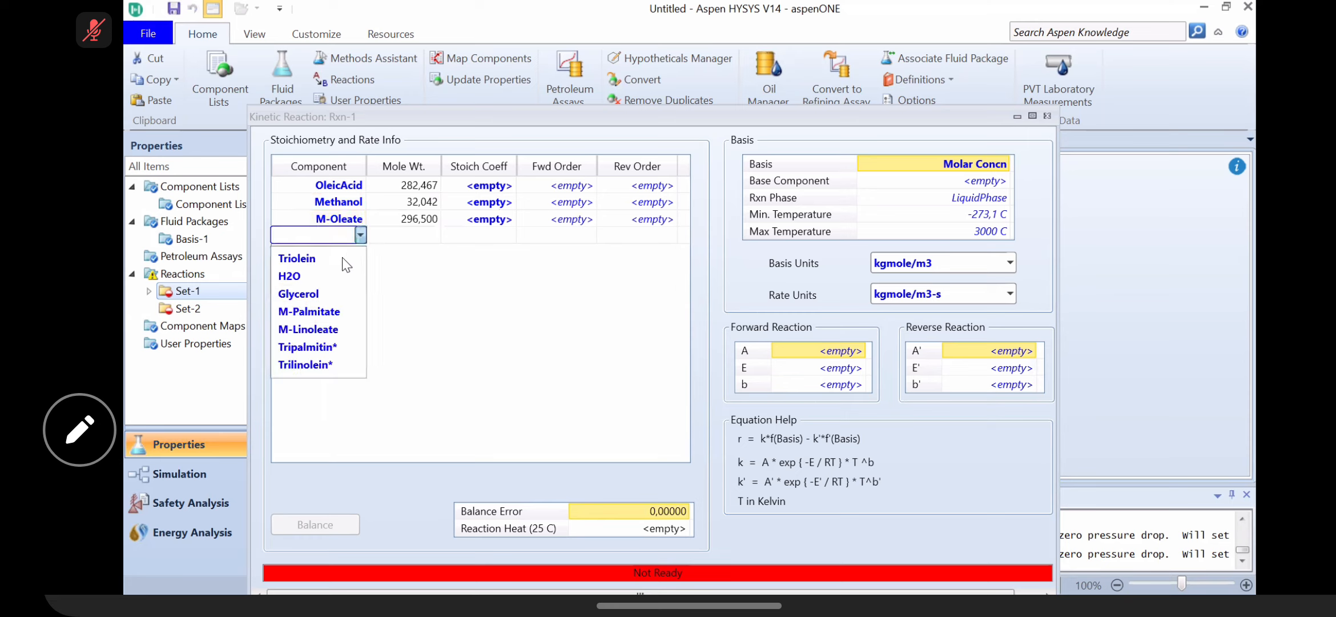
{"action": "left_click", "coordinate": [334, 276]}
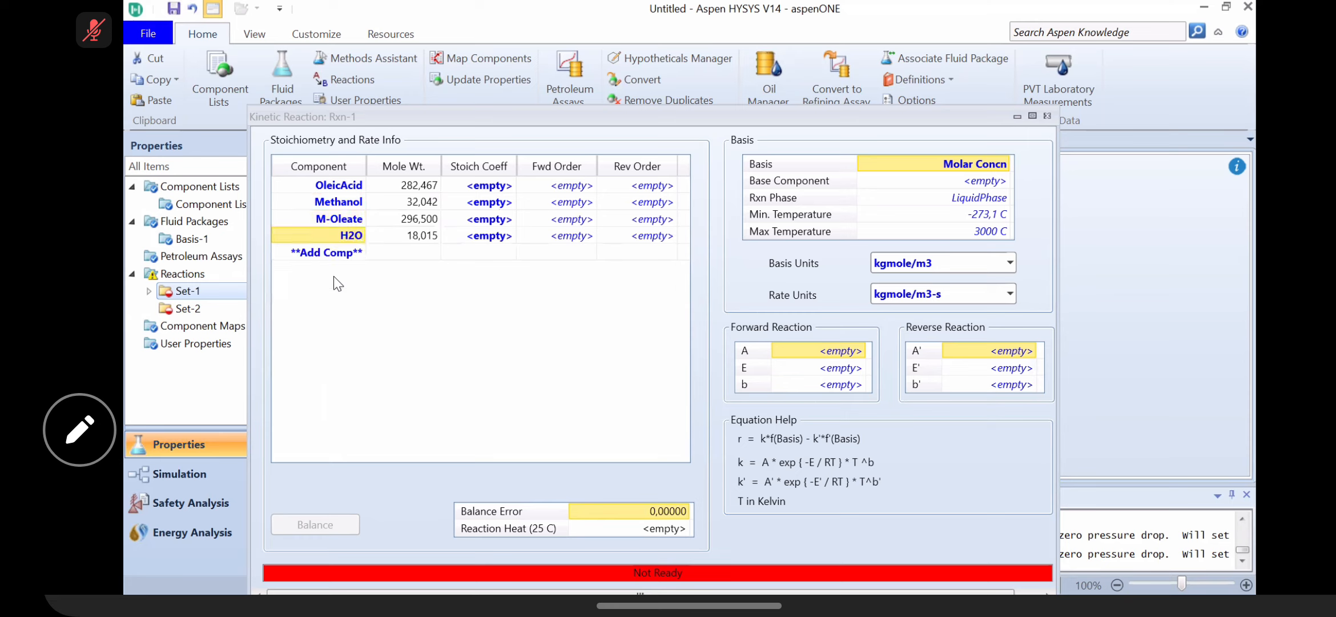
Step: Set Rxn-1's stoichiometric coefficients to -1 for OleicAcid and Methanol, and 1 for M-Oleate and H2O
{"action": "left_click", "coordinate": [486, 187]}
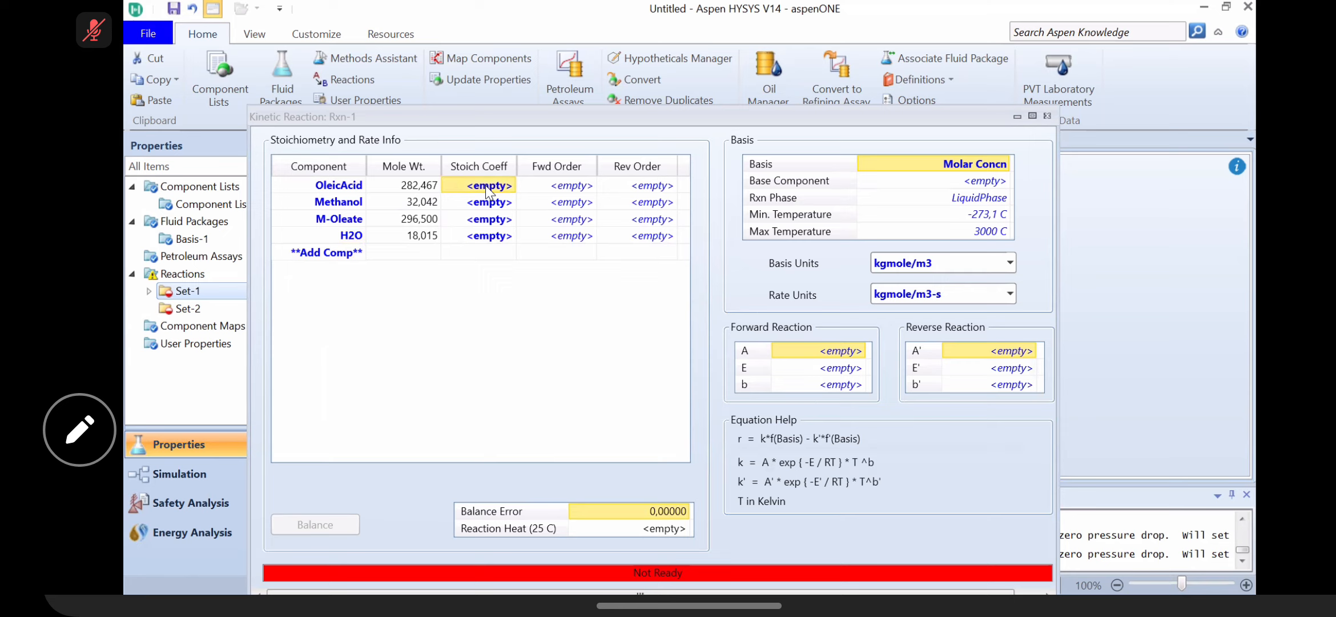
{"action": "type", "text": "-1"}
{"action": "key", "text": "Return"}
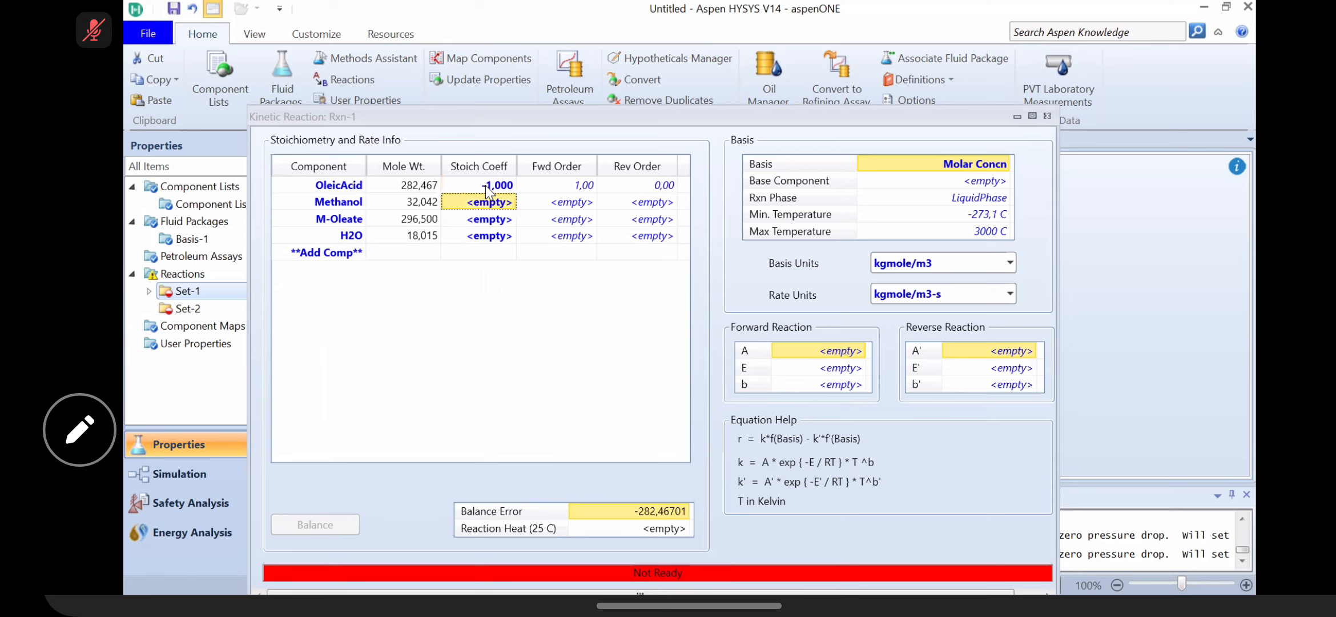
{"action": "type", "text": "-1"}
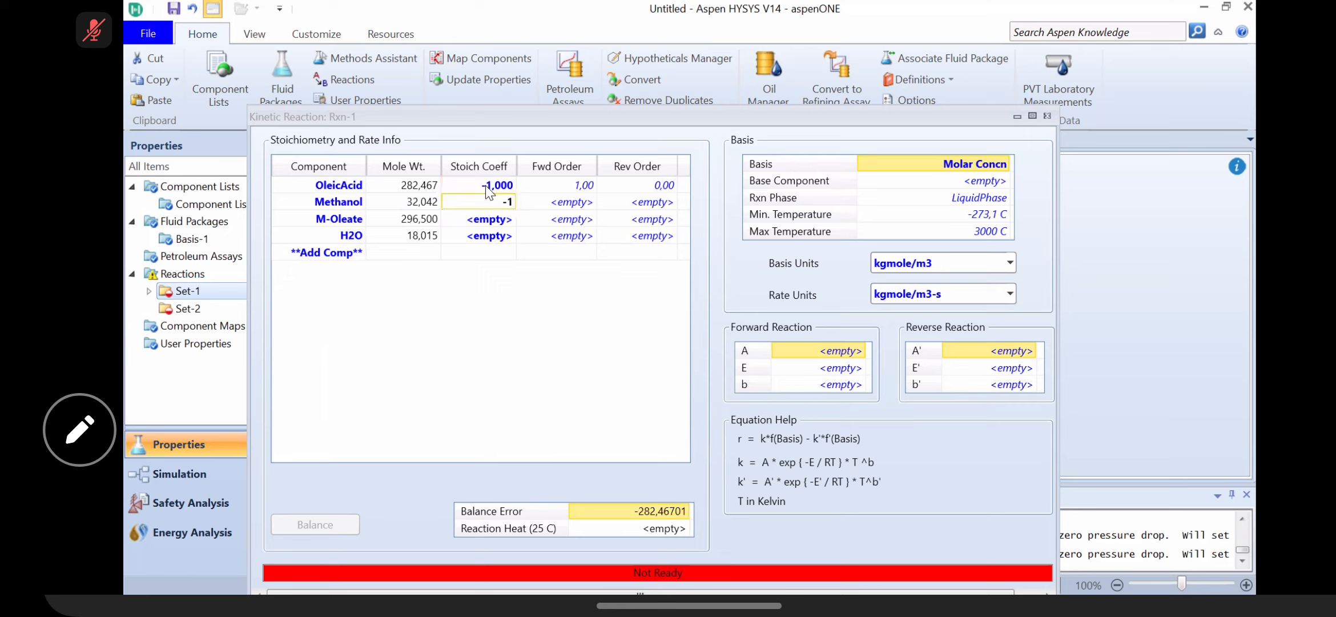
{"action": "key", "text": "Return"}
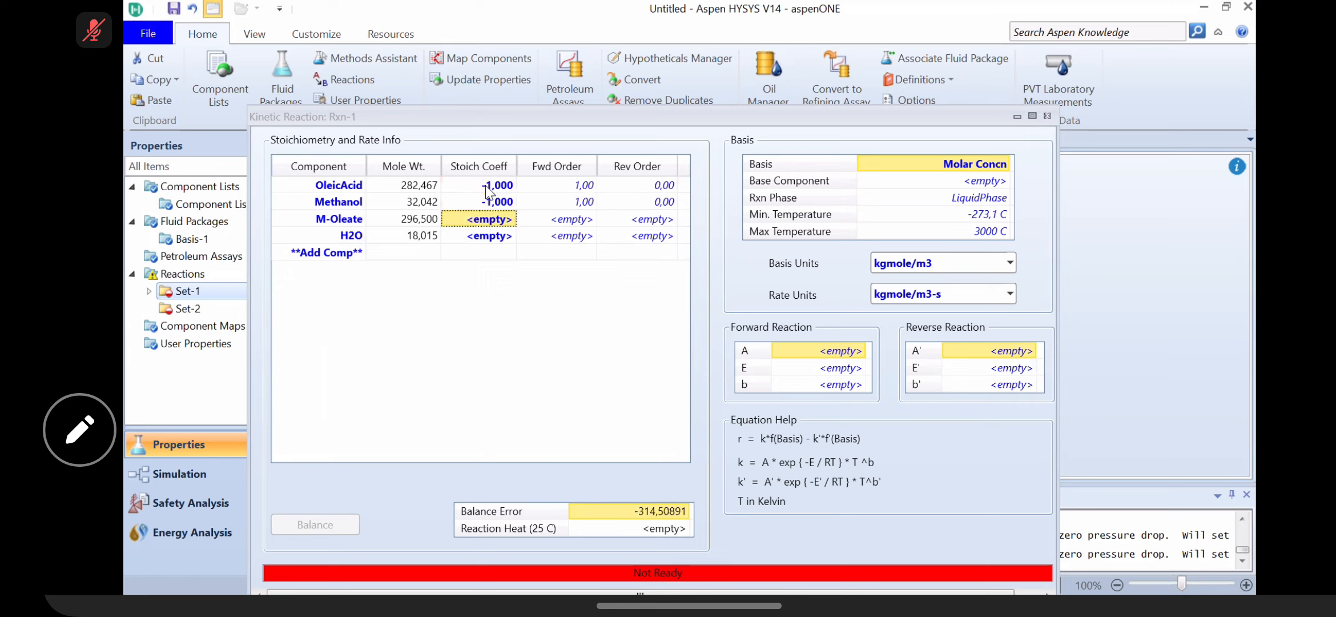
{"action": "type", "text": "1"}
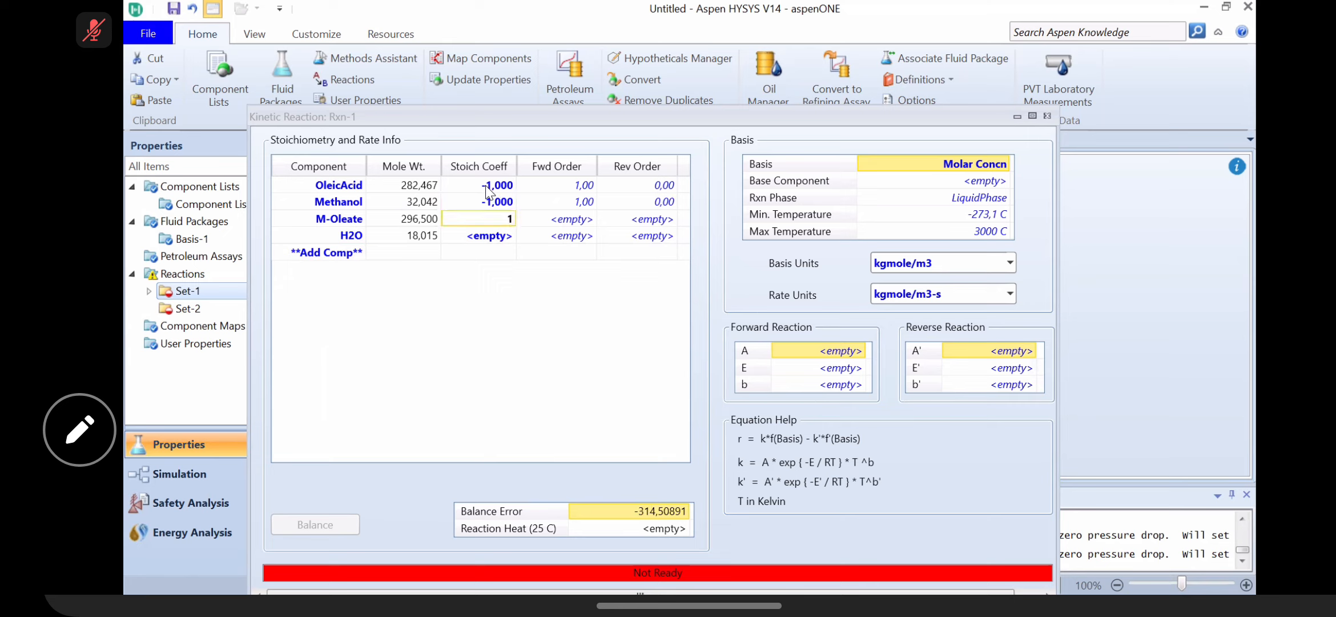
{"action": "key", "text": "Return"}
{"action": "type", "text": "1"}
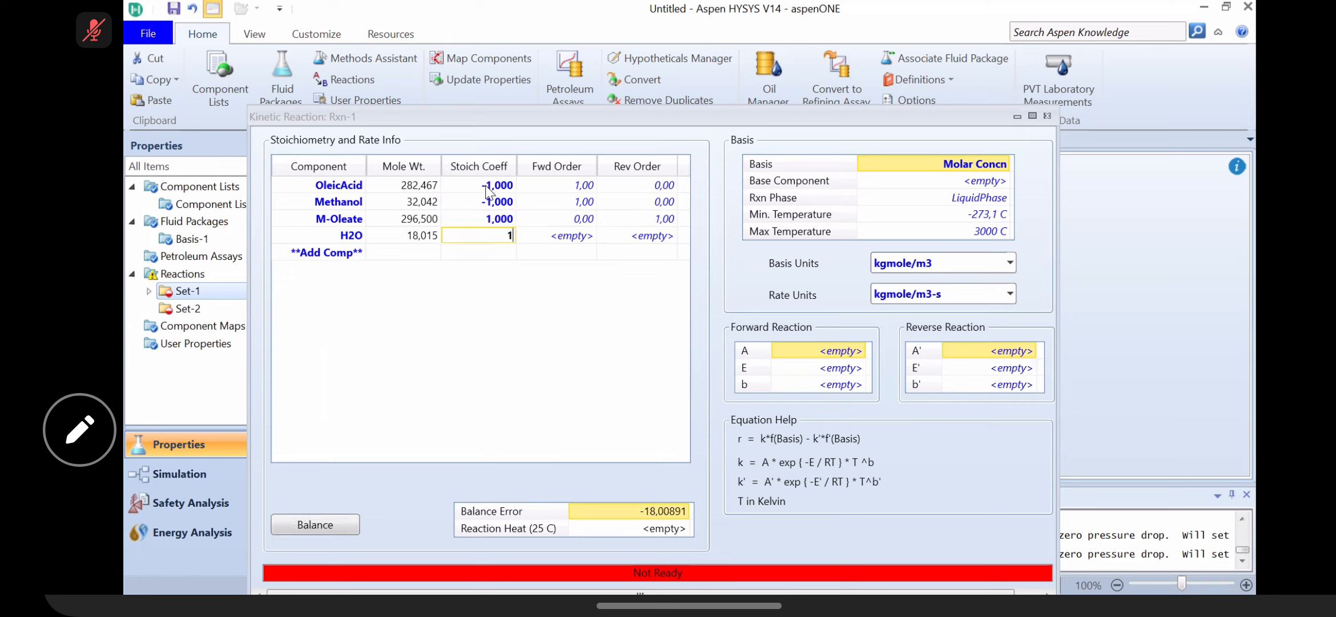
{"action": "key", "text": "Return"}
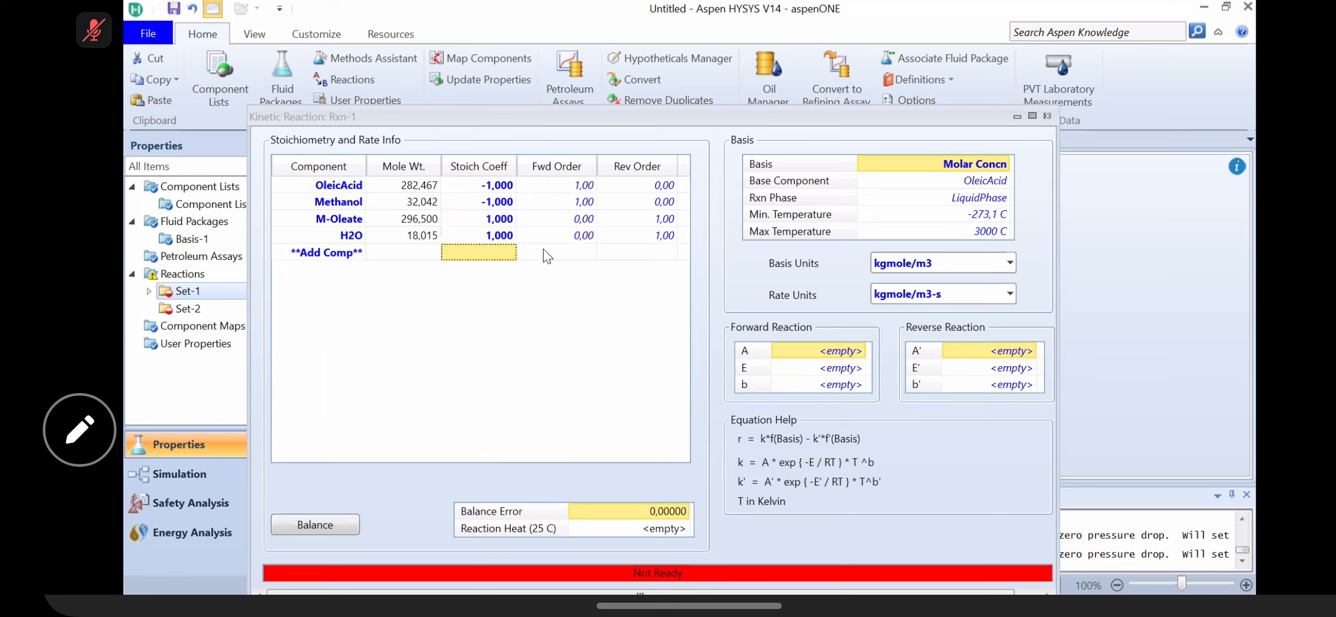
Step: Set Rxn-1's forward reaction parameters to A = 2.87e6 and E = 50750 kJ/kgmole
{"action": "left_click", "coordinate": [837, 351]}
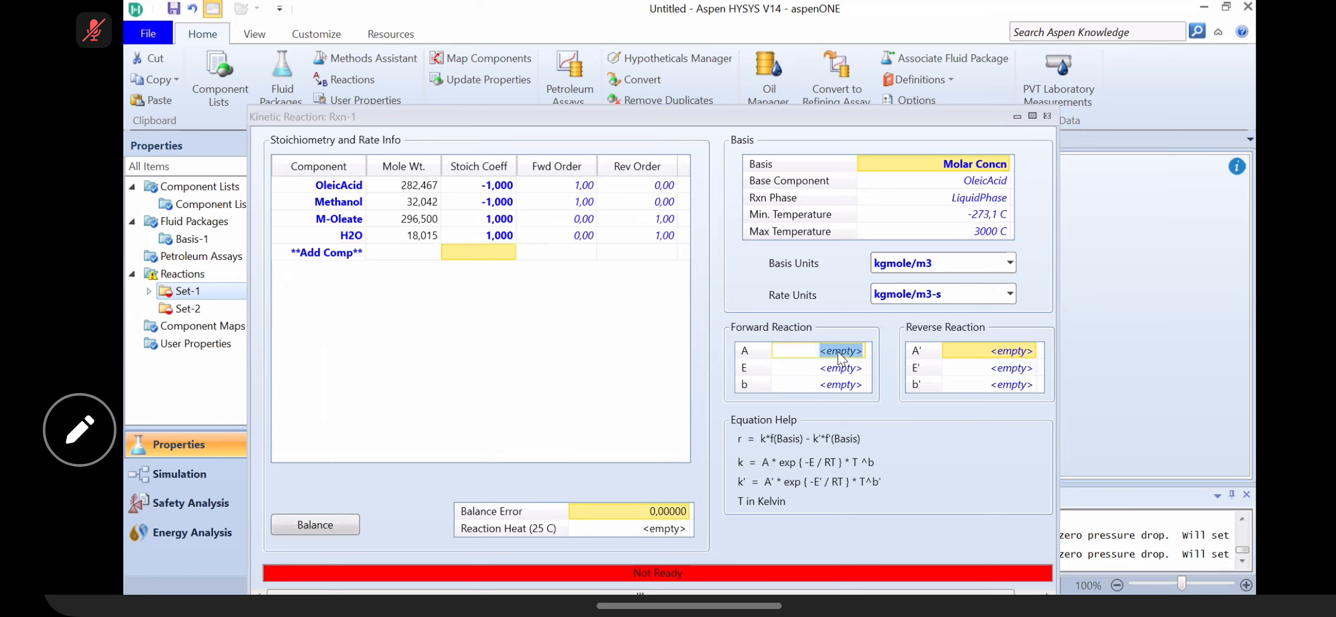
{"action": "type", "text": ",87e6"}
{"action": "key", "text": "Return"}
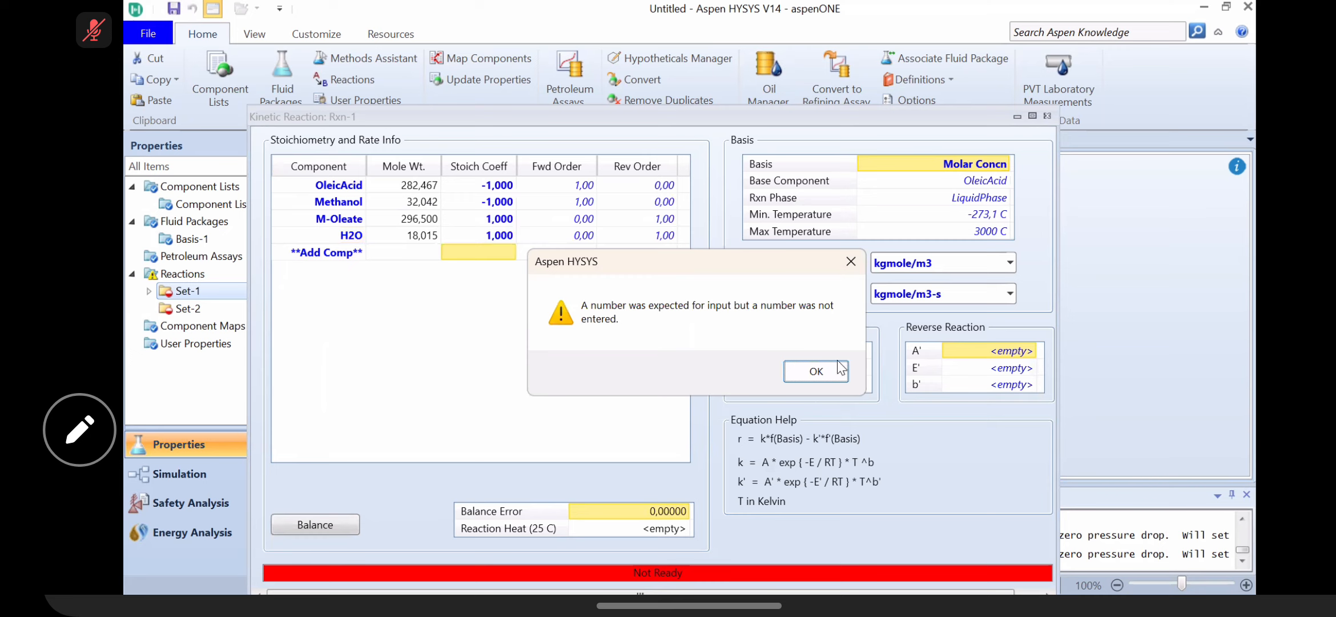
{"action": "left_click", "coordinate": [816, 372]}
{"action": "key", "text": "BackSpace"}
{"action": "type", "text": "2.87e"}
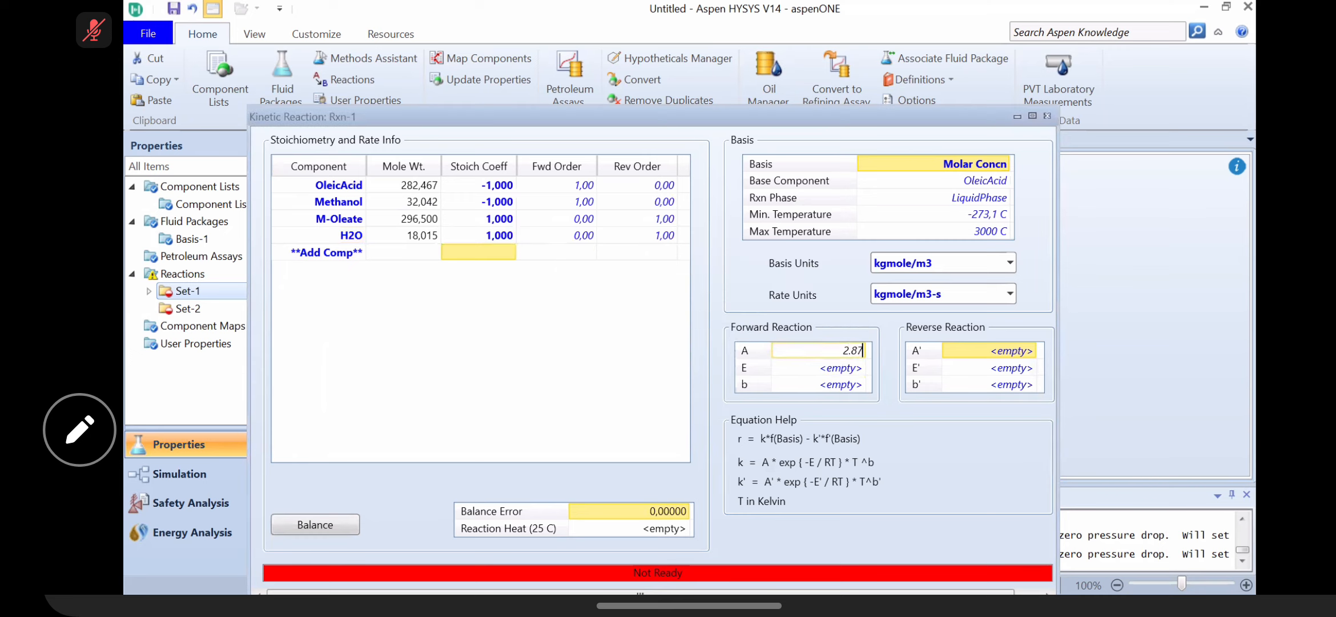
{"action": "type", "text": "6"}
{"action": "key", "text": "Return"}
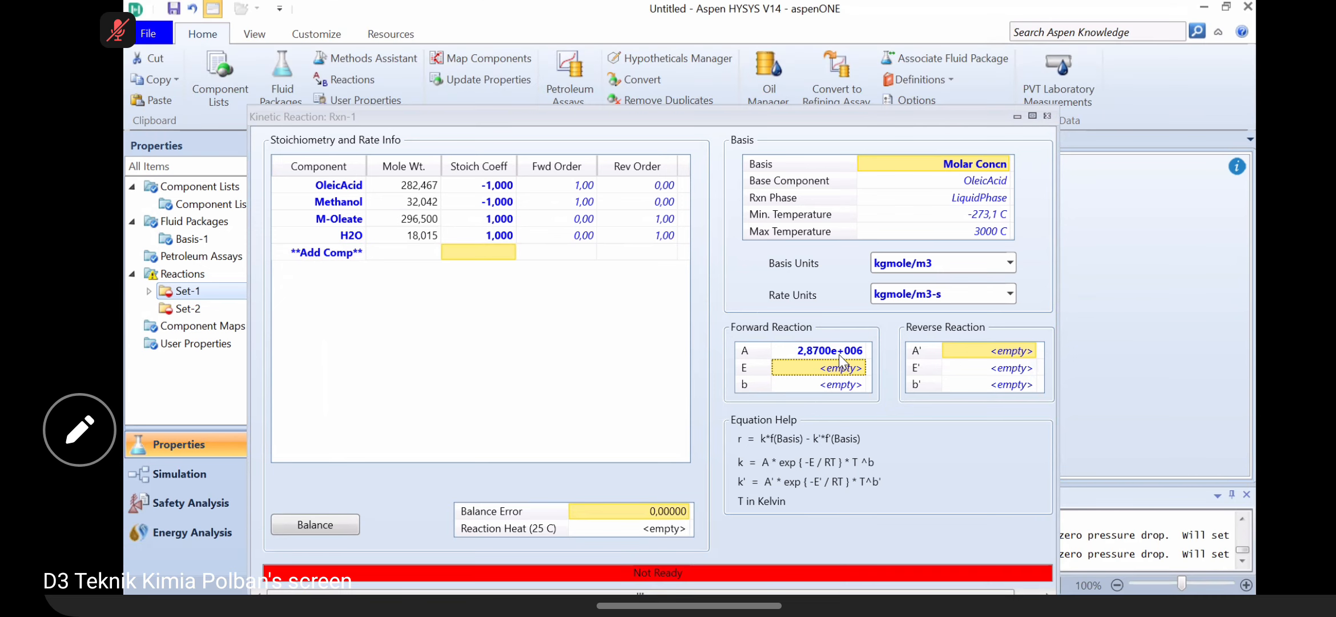
{"action": "type", "text": "5"}
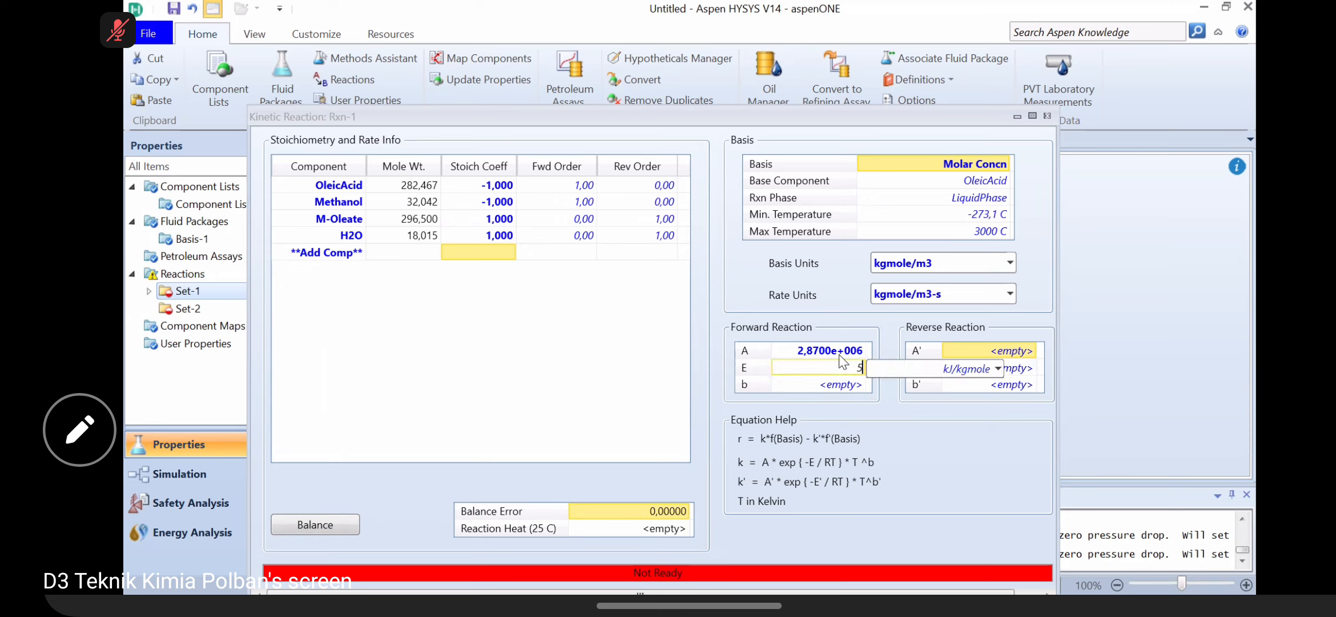
{"action": "type", "text": "0750"}
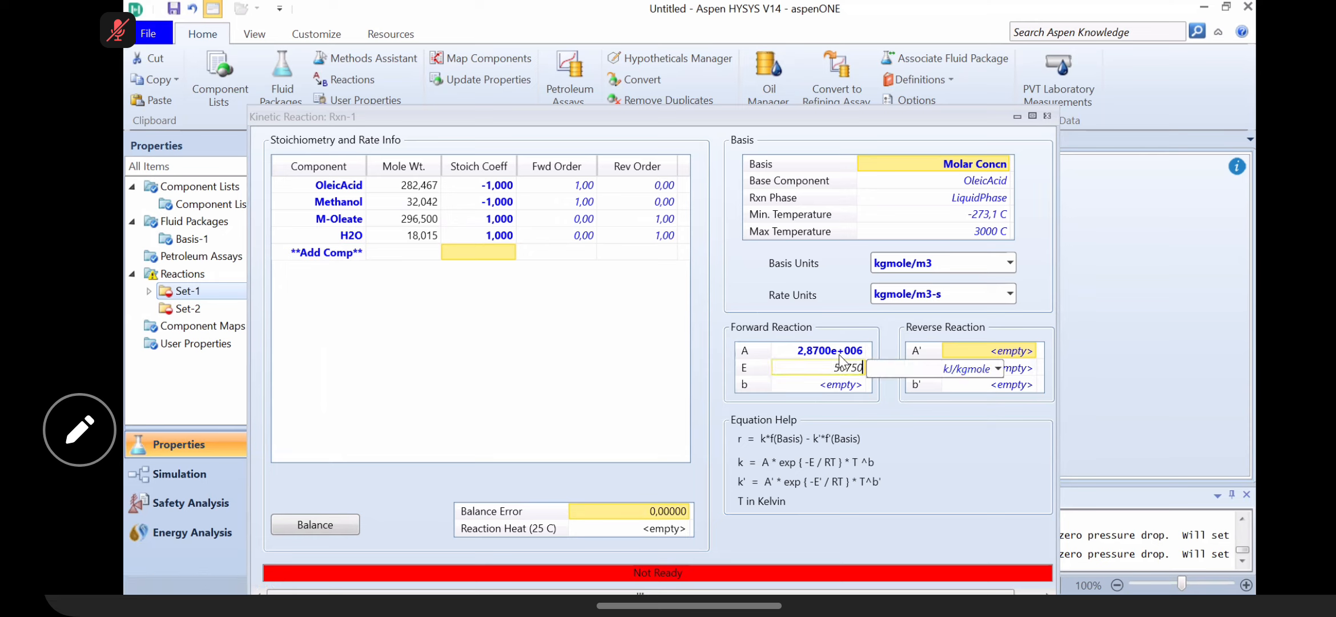
{"action": "key", "text": "Return"}
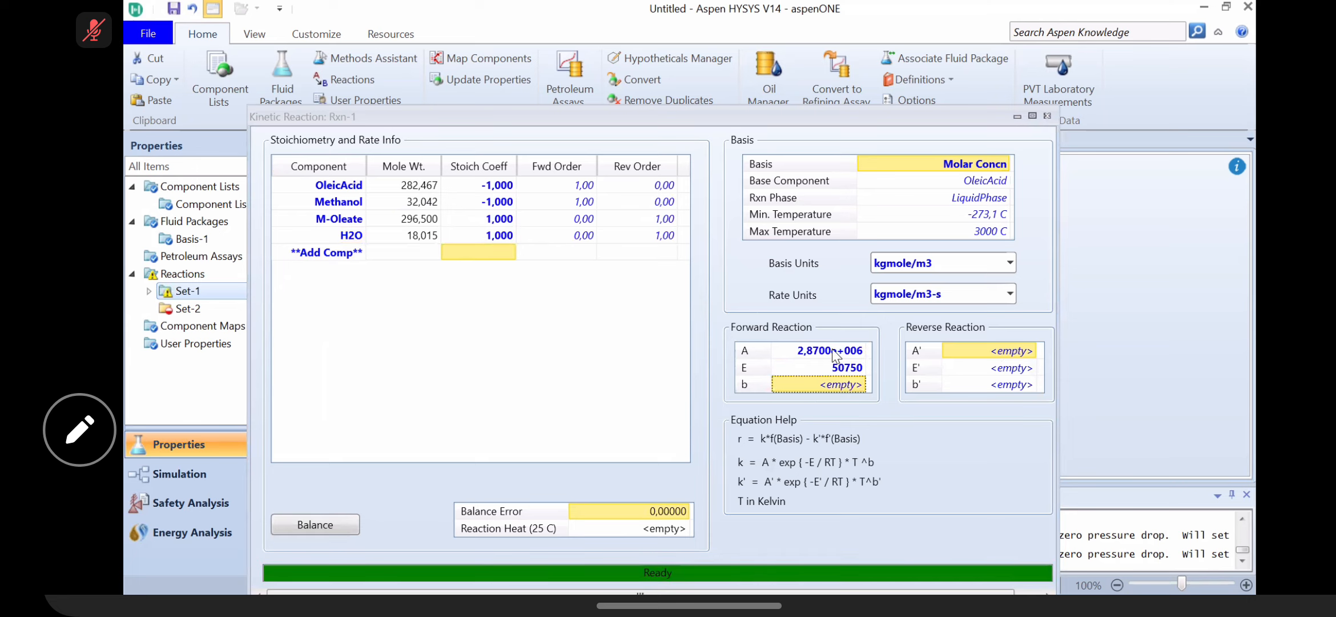
Step: Close the Rxn-1 properties and attach reaction set Set-1 to the fluid package
{"action": "left_click", "coordinate": [1048, 116]}
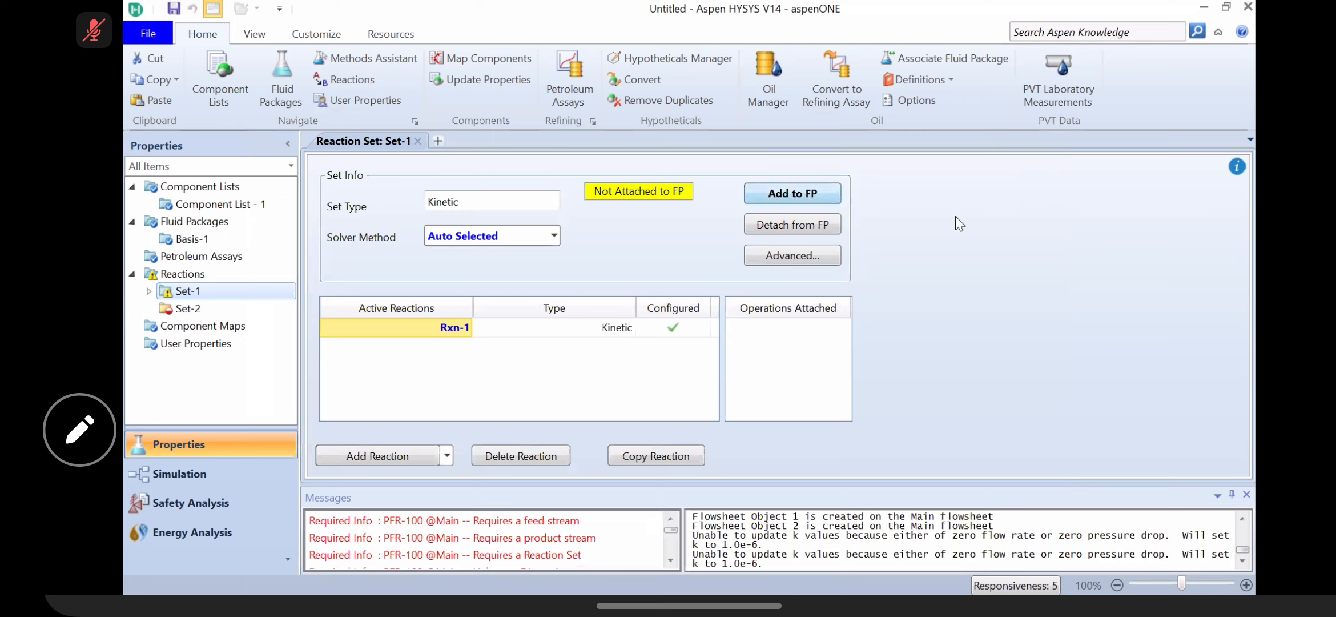
{"action": "left_click", "coordinate": [778, 431]}
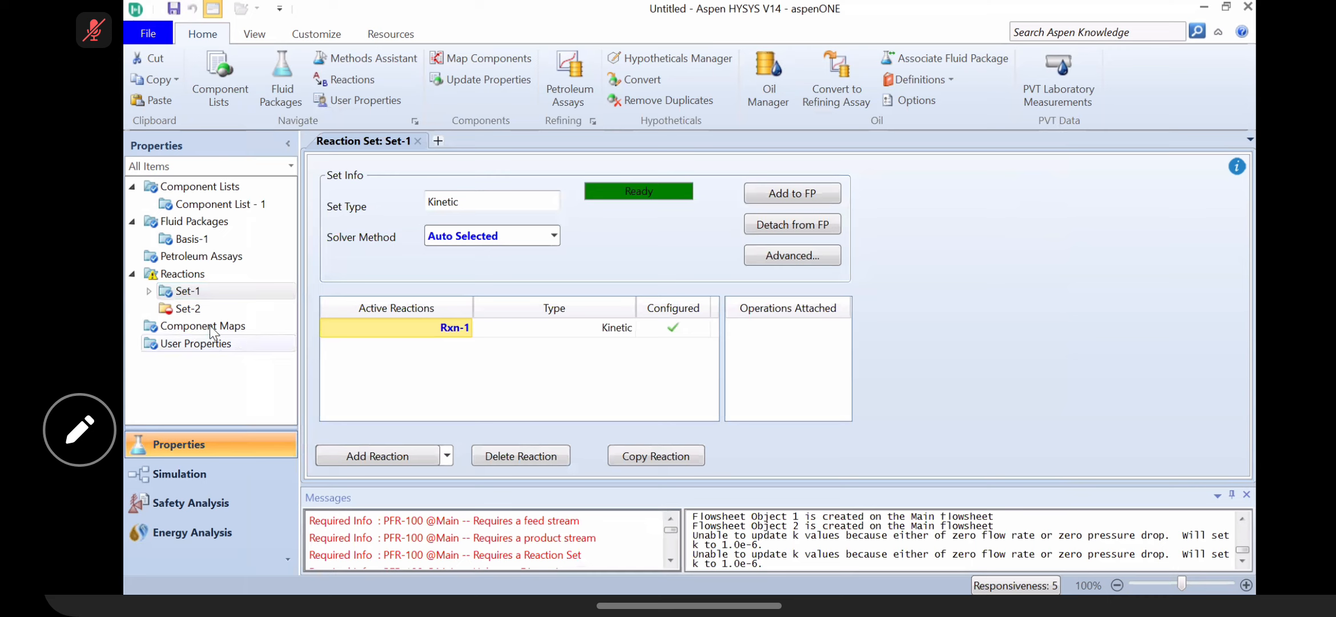
Step: Add two kinetic reactions, Rxn-2 and Rxn-3, to reaction set Set-2
{"action": "left_click", "coordinate": [183, 312]}
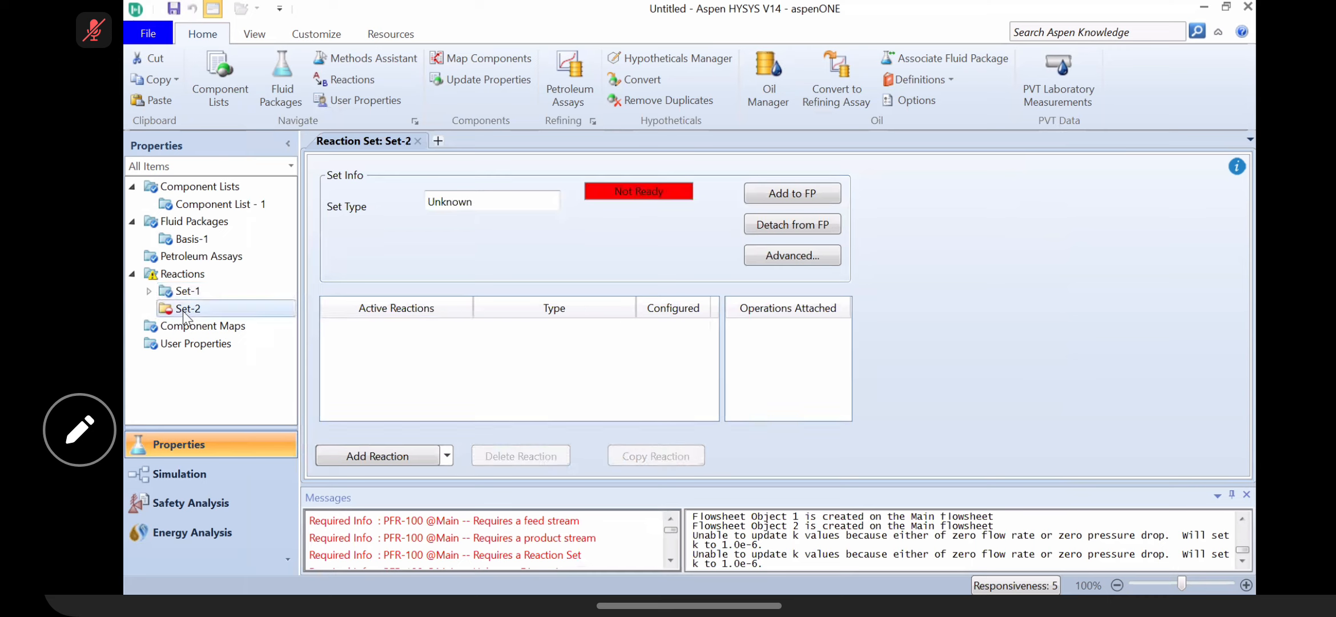
{"action": "left_click", "coordinate": [409, 465]}
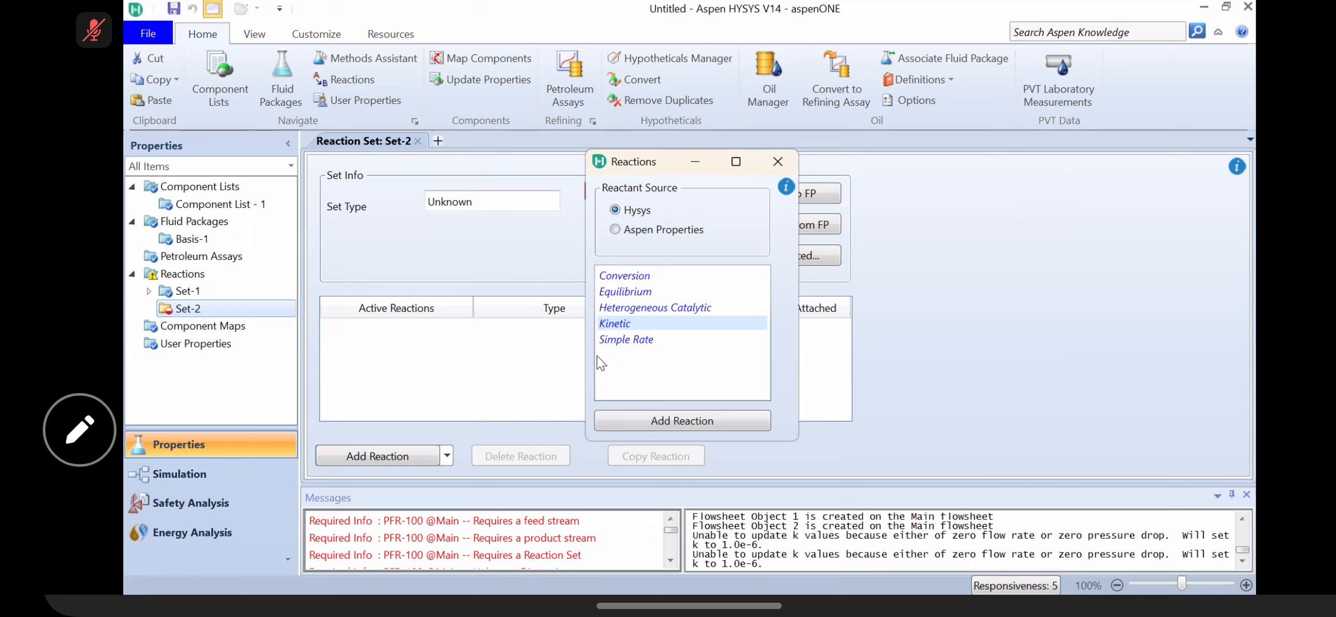
{"action": "left_click", "coordinate": [633, 426]}
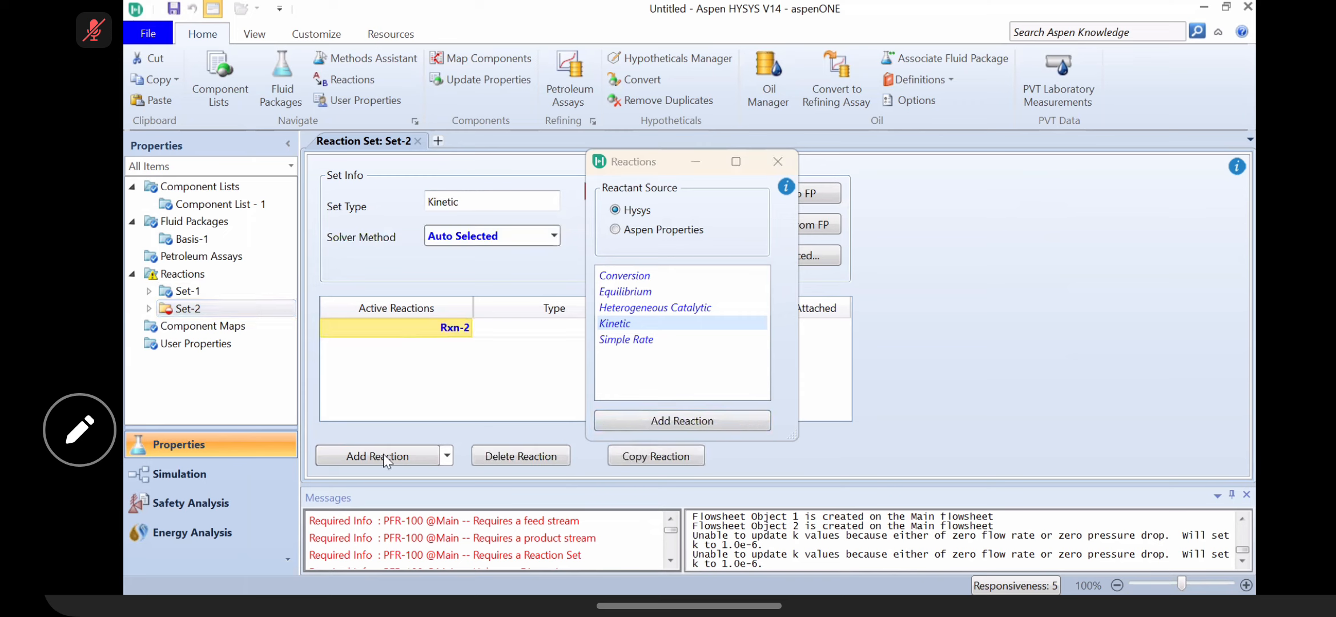
{"action": "left_click", "coordinate": [786, 162]}
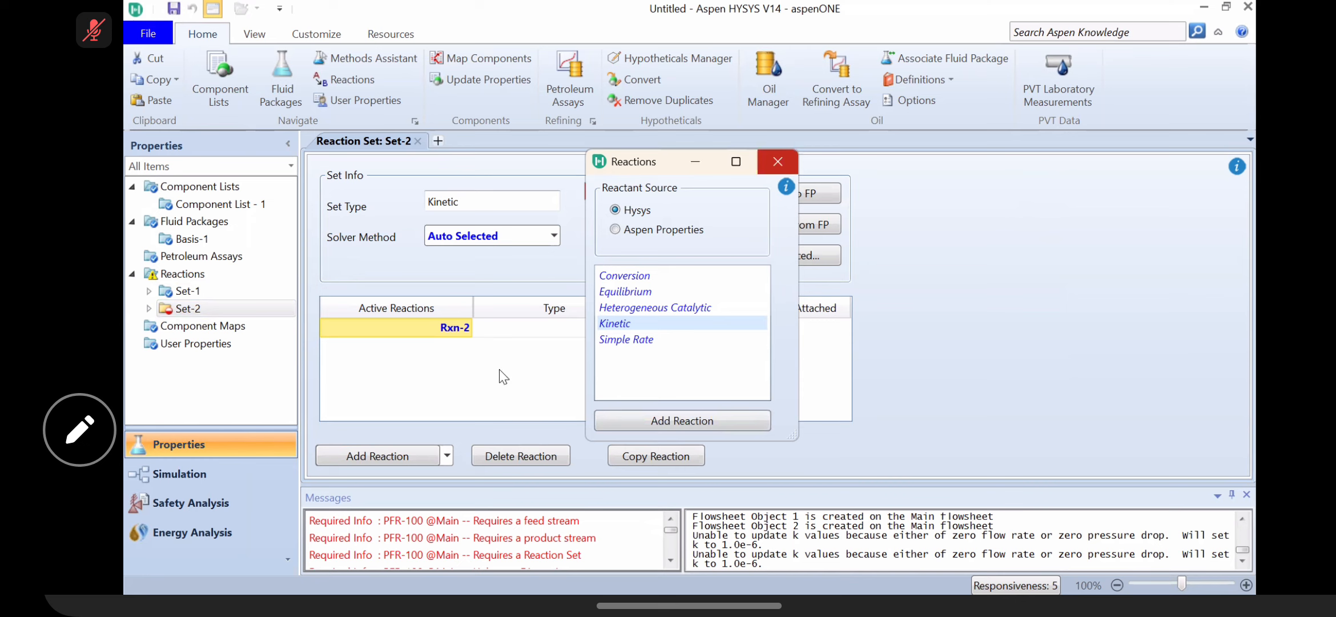
{"action": "left_click", "coordinate": [383, 467]}
{"action": "left_click", "coordinate": [658, 423]}
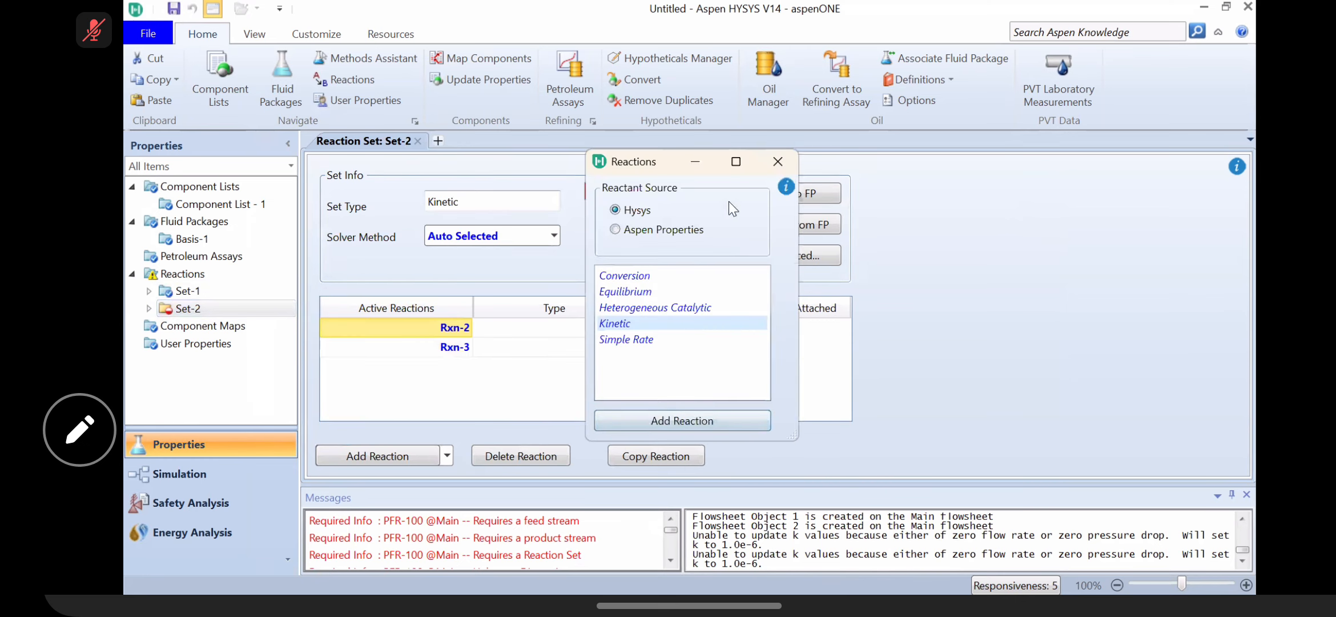
Step: Add a third HYSYS kinetic reaction to reaction set Set-2 and close the reaction type list
{"action": "left_click", "coordinate": [371, 457]}
{"action": "left_click", "coordinate": [696, 423]}
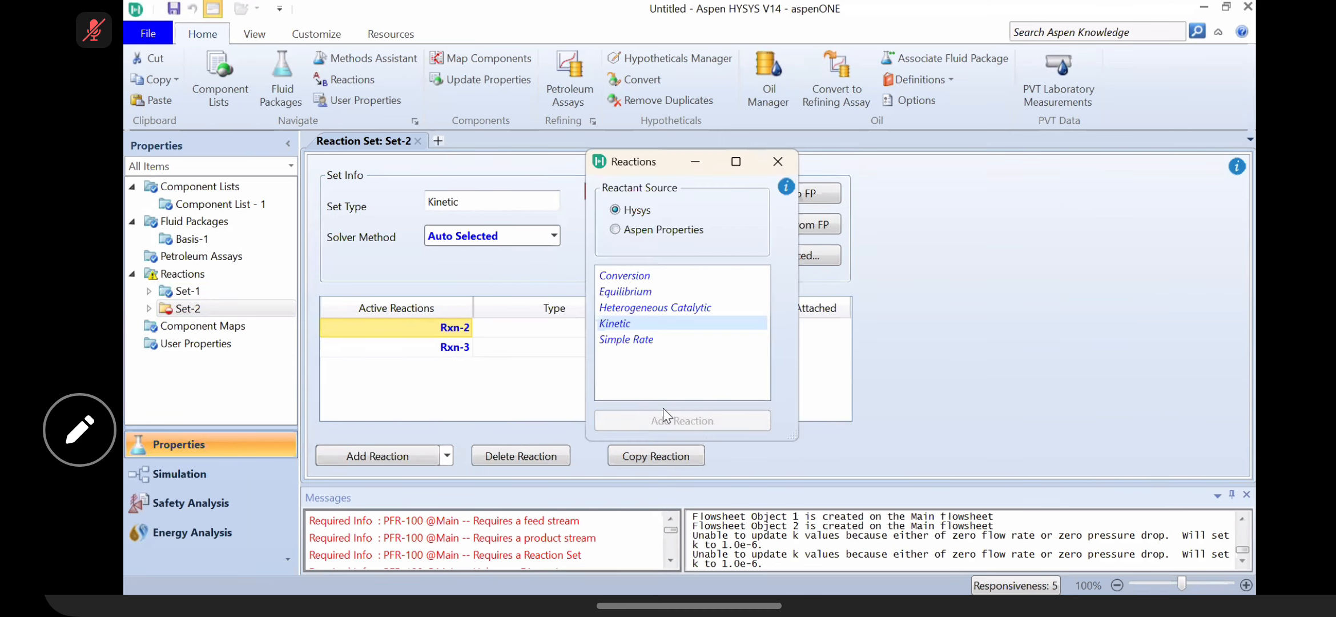
{"action": "left_click", "coordinate": [782, 161]}
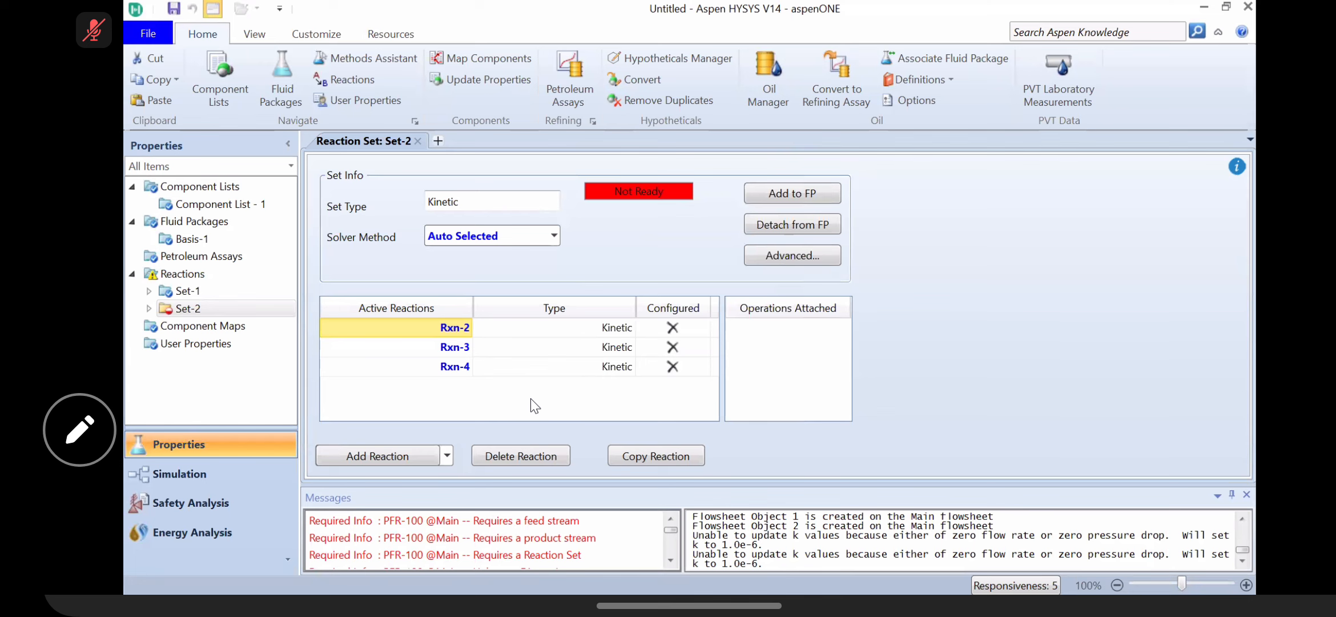
Step: Open Rxn-2 and add Triolein, Methanol, M-Oleate and Glycerol as its components
{"action": "double_click", "coordinate": [695, 327]}
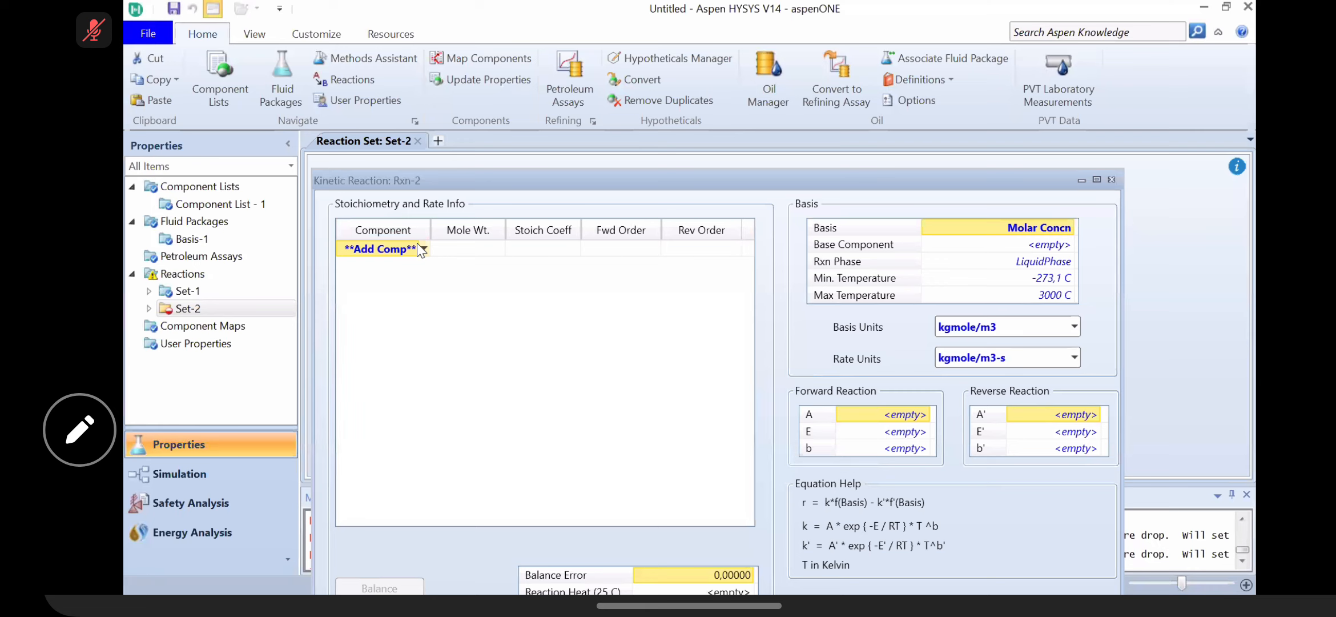
{"action": "left_click", "coordinate": [424, 249]}
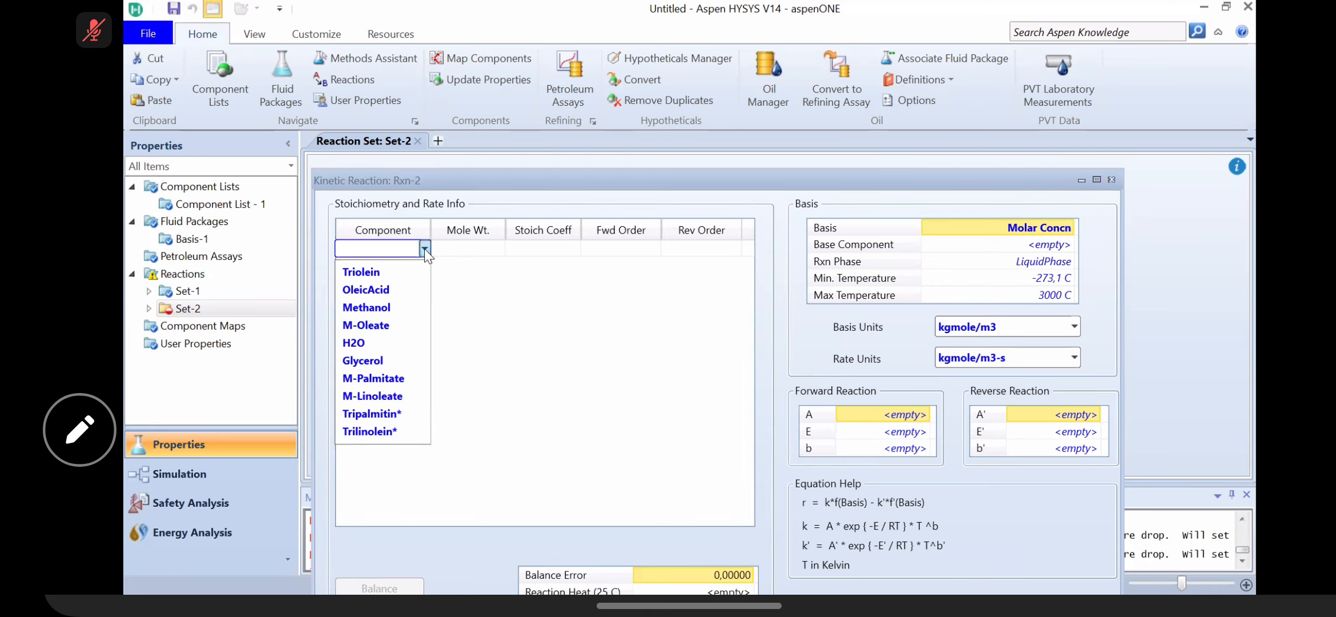
{"action": "left_click", "coordinate": [396, 273]}
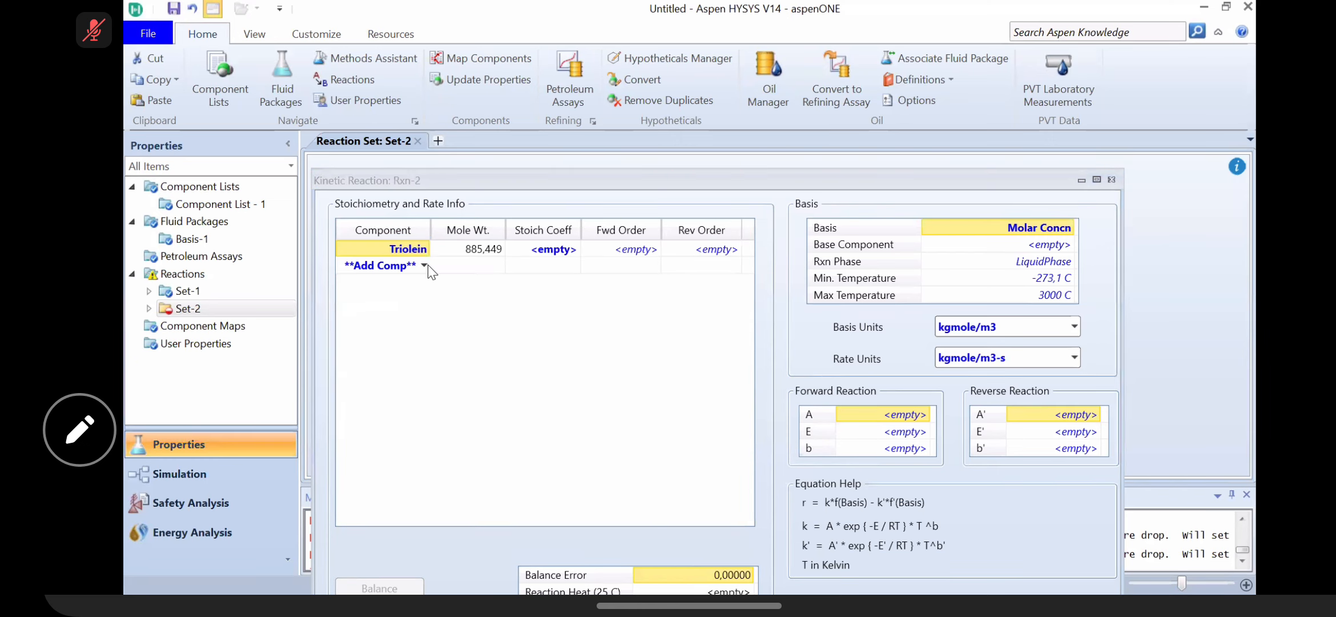
{"action": "left_click", "coordinate": [425, 265]}
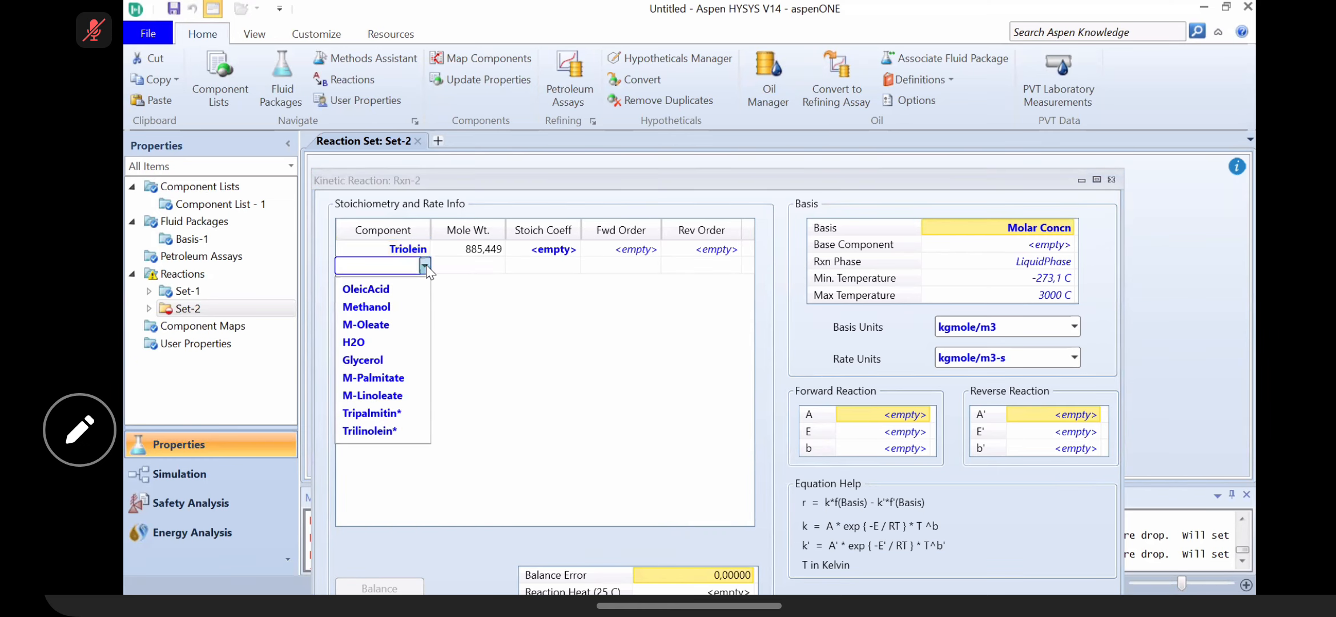
{"action": "left_click", "coordinate": [416, 306]}
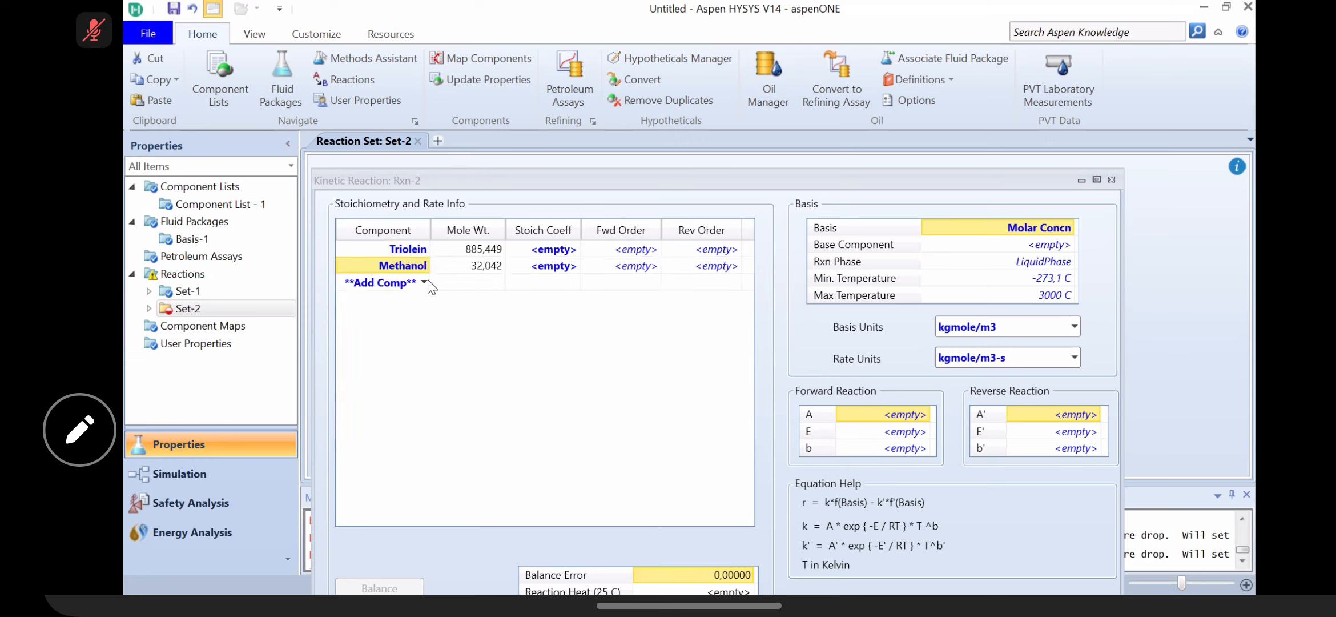
{"action": "left_click", "coordinate": [424, 280]}
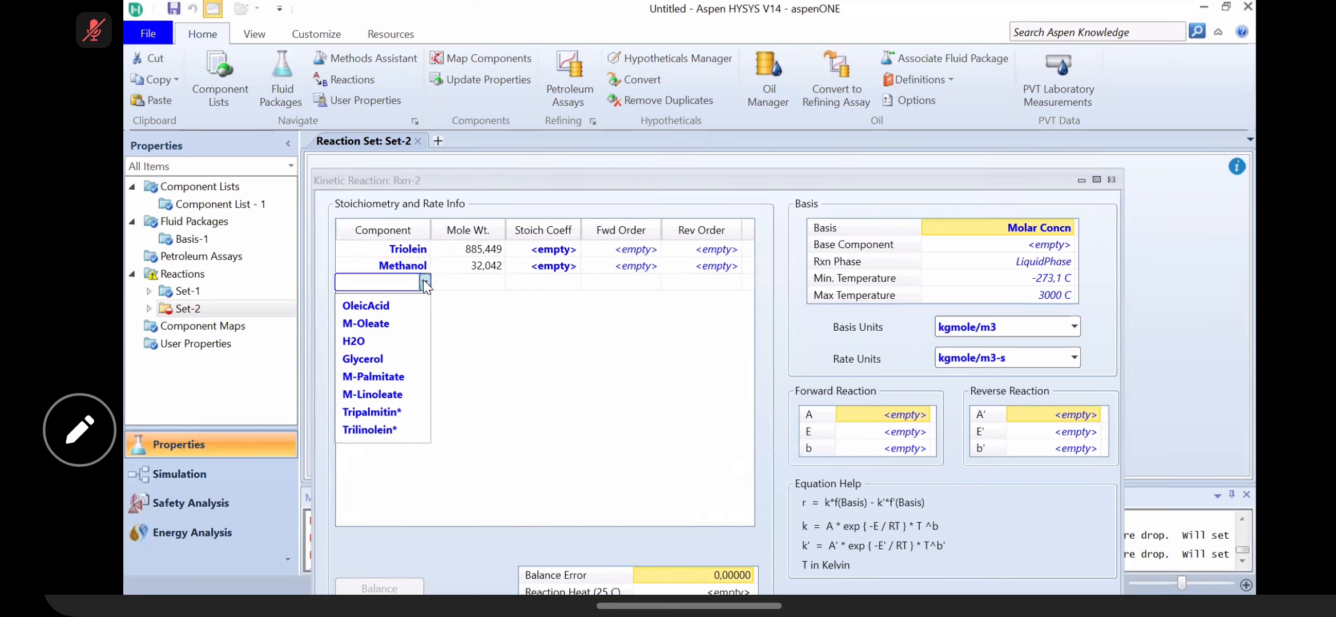
{"action": "left_click", "coordinate": [386, 324]}
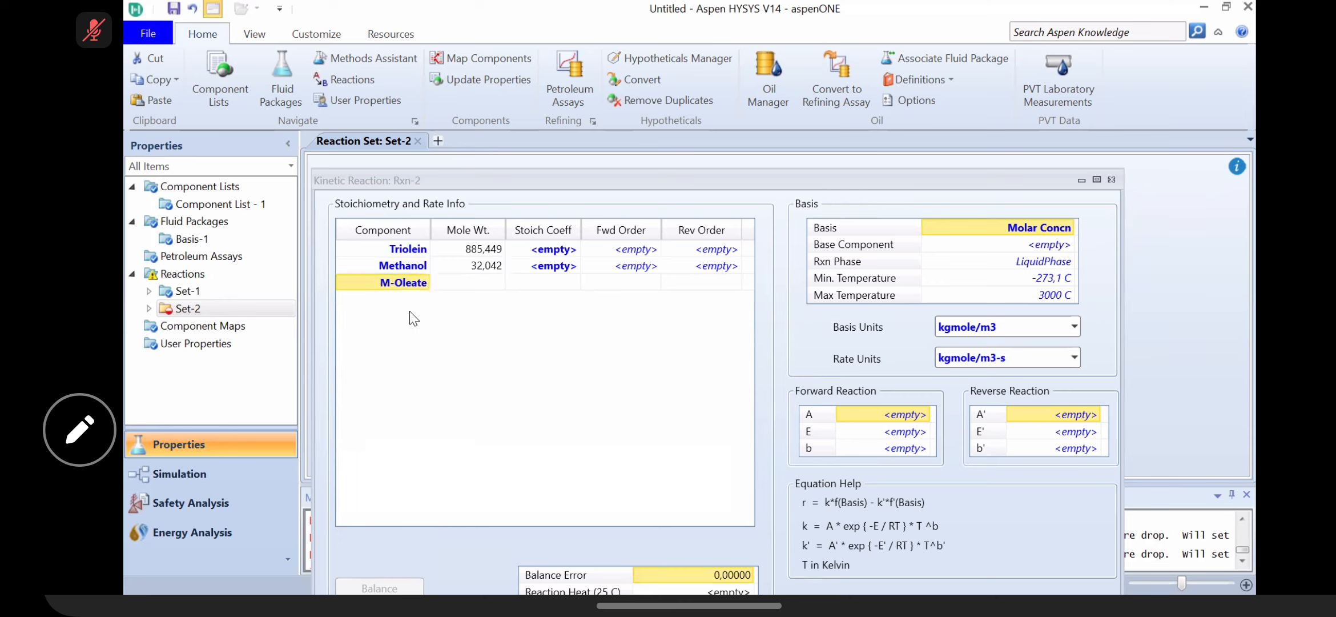
{"action": "left_click", "coordinate": [423, 297]}
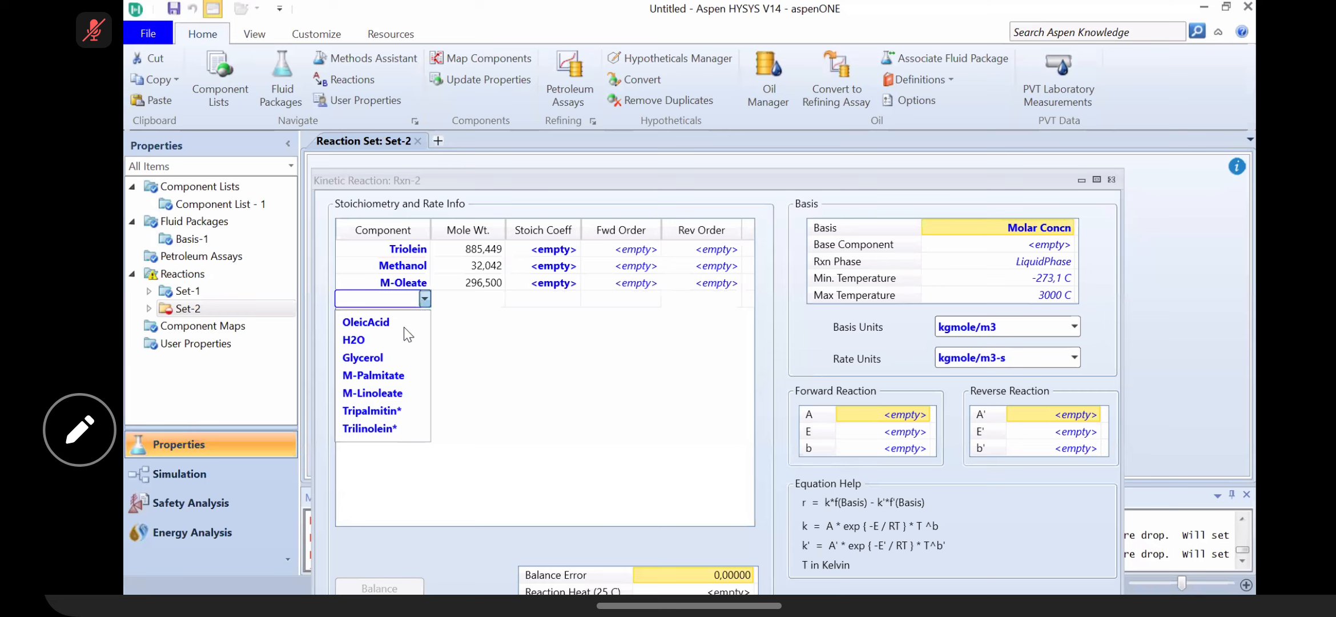
{"action": "left_click", "coordinate": [387, 357]}
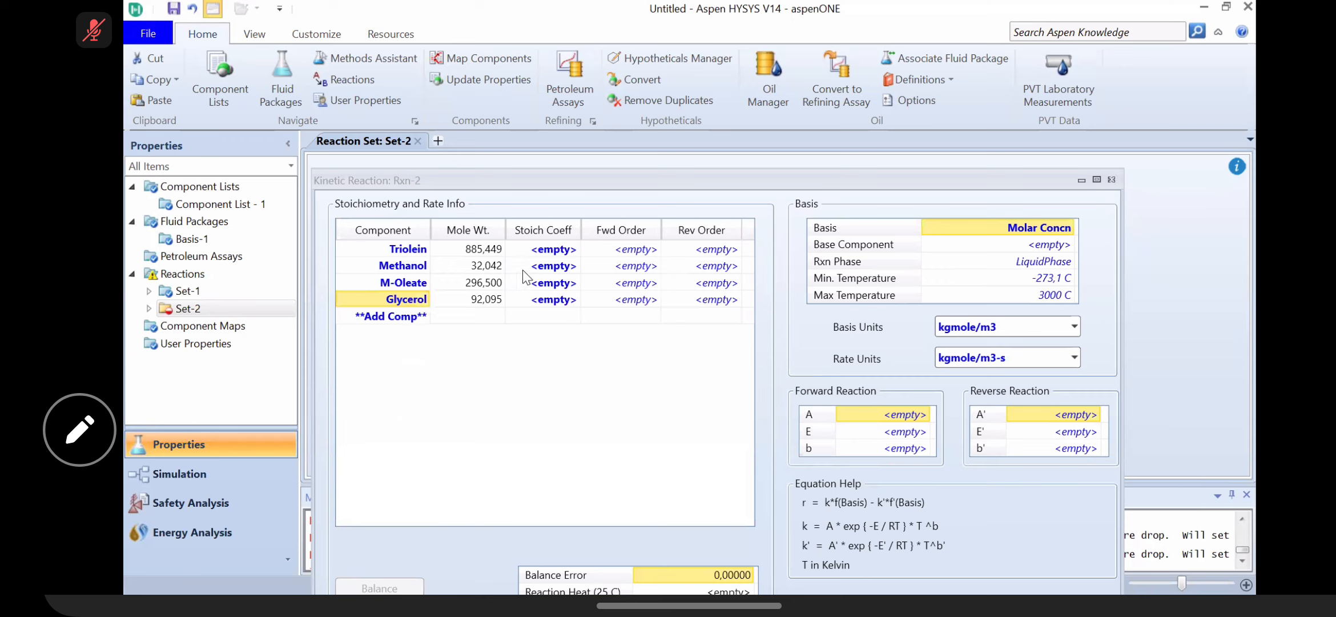
Step: Set Rxn-2's stoichiometric coefficients to -1 for Triolein, -3 for Methanol, 3 for M-Oleate and 1 for Glycerol
{"action": "left_click", "coordinate": [553, 249]}
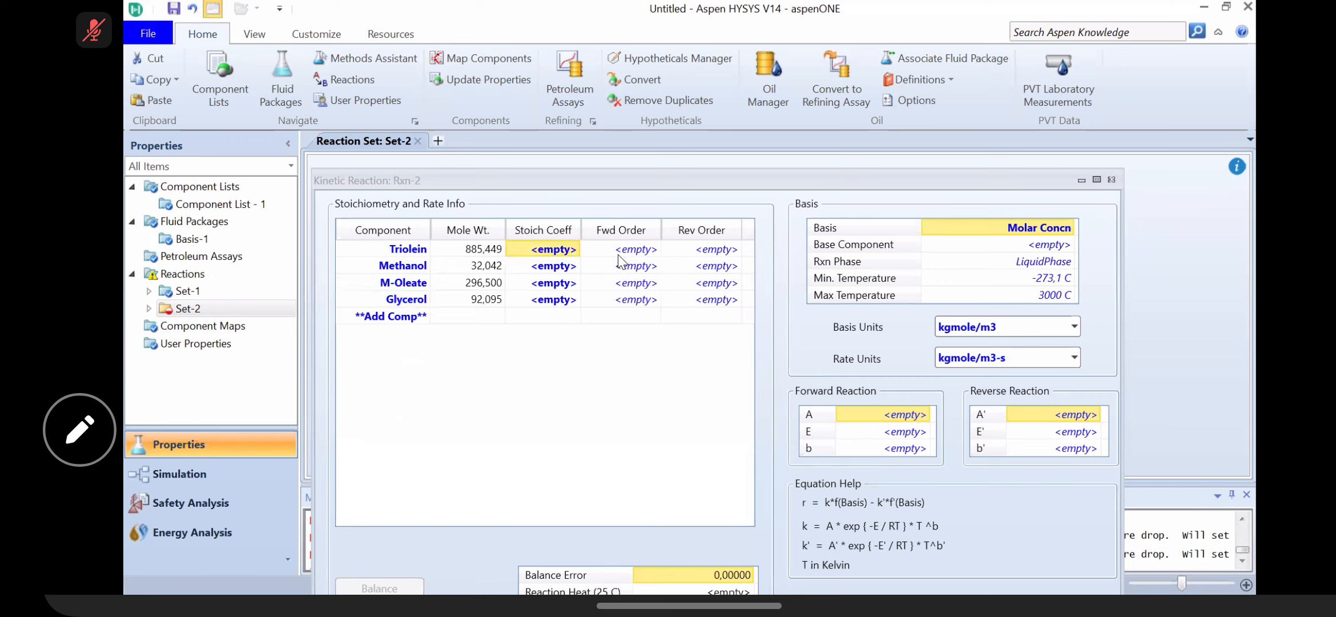
{"action": "type", "text": "-1"}
{"action": "key", "text": "Return"}
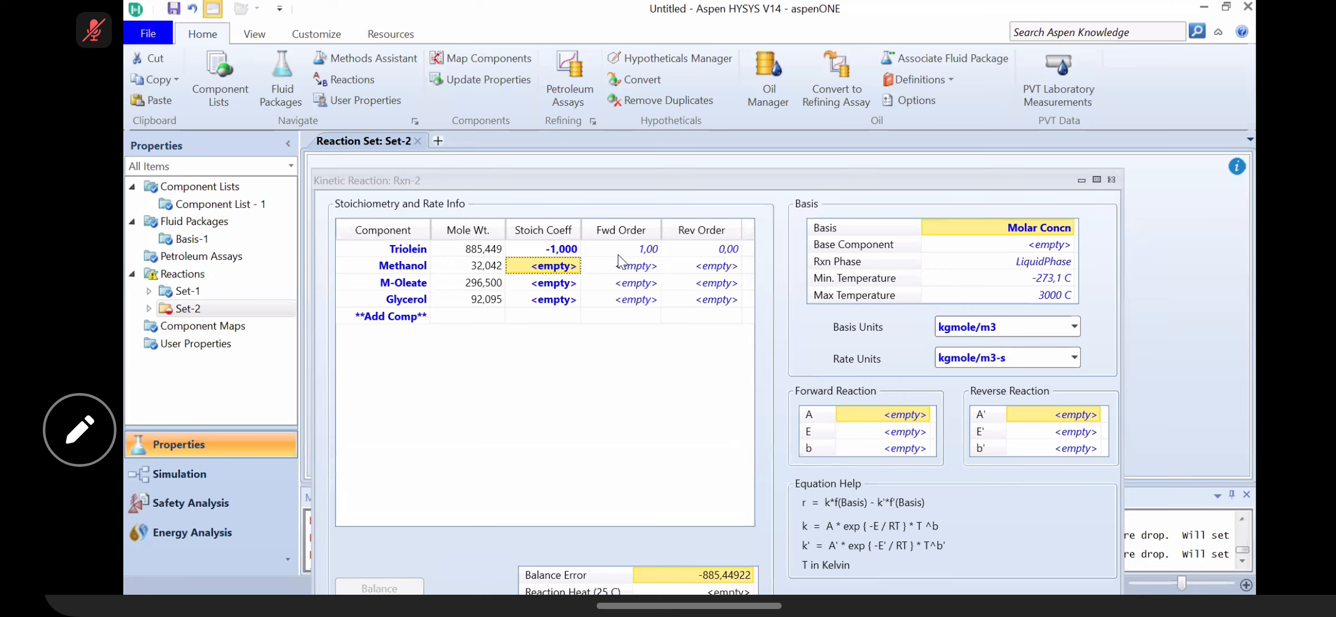
{"action": "type", "text": "-3"}
{"action": "key", "text": "Return"}
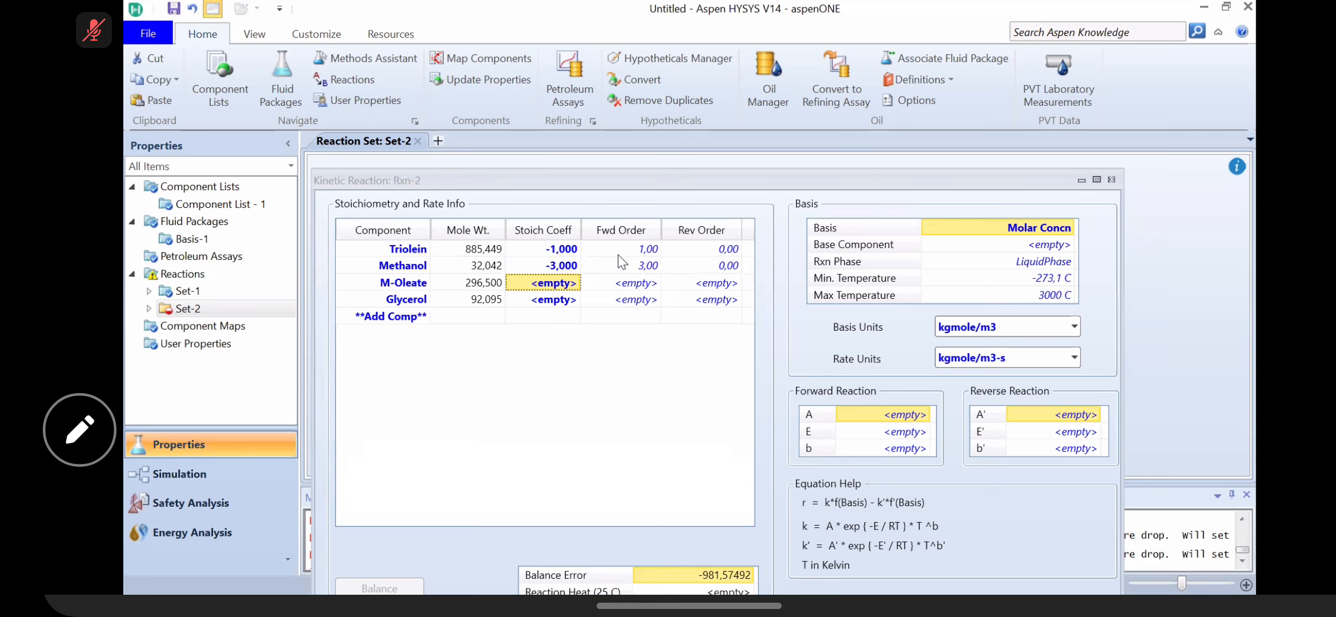
{"action": "type", "text": "3"}
{"action": "key", "text": "Return"}
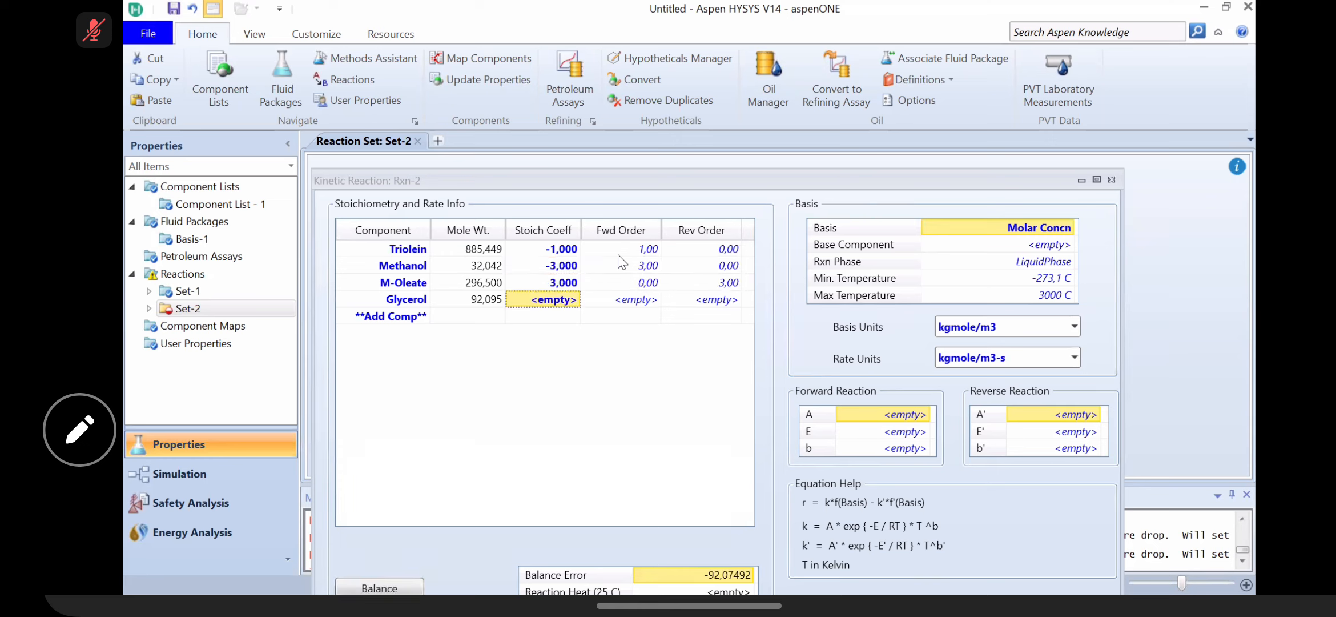
{"action": "type", "text": "1"}
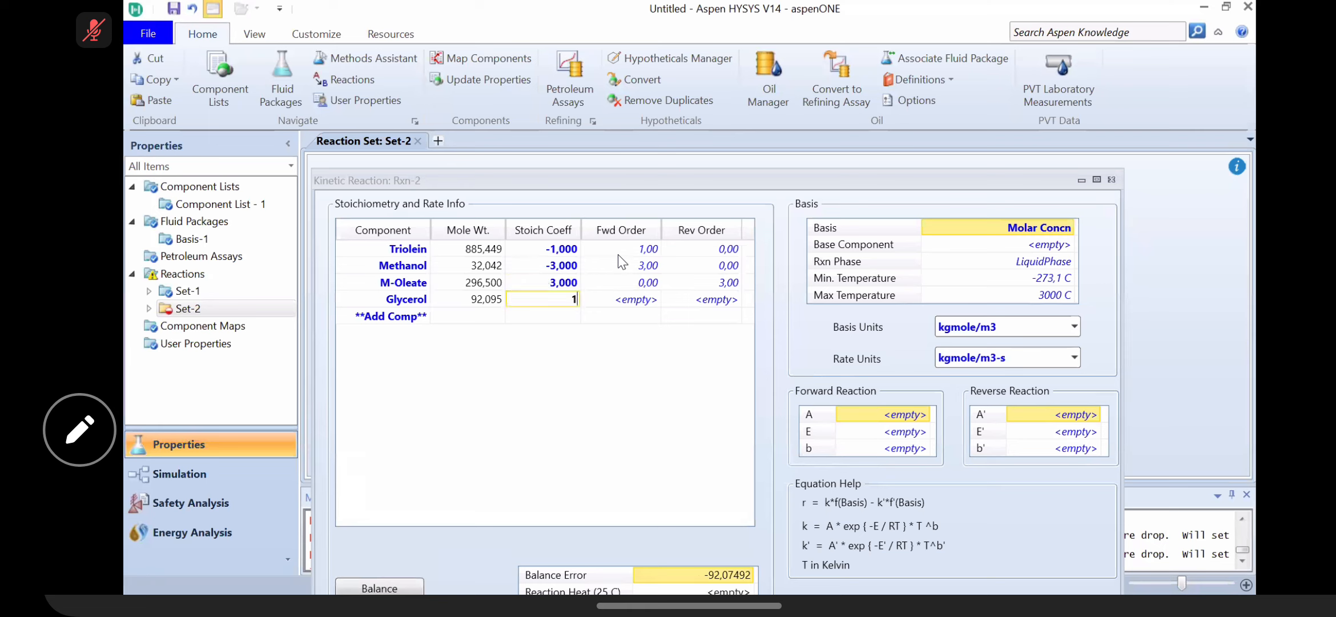
{"action": "key", "text": "Return"}
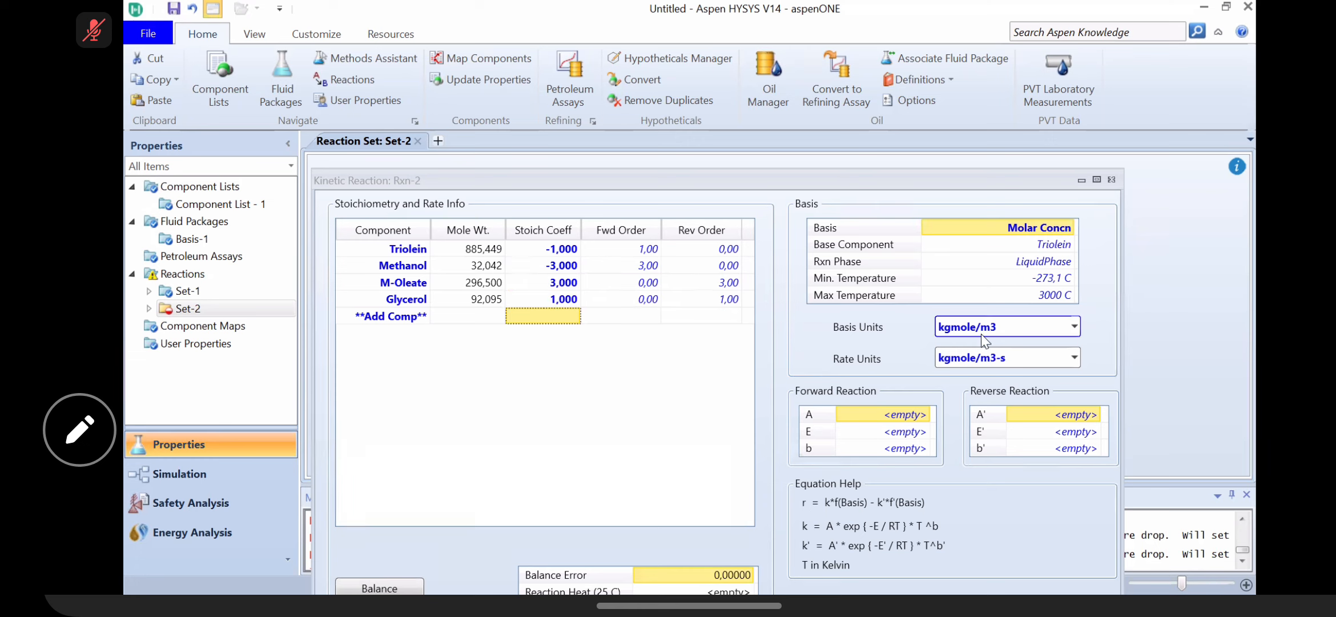
Step: Set Rxn-2's forward reaction parameters to A = 9.649e5 and E = 48981 kJ/kgmole, and close its properties
{"action": "left_click", "coordinate": [1042, 225]}
{"action": "left_click", "coordinate": [1048, 247]}
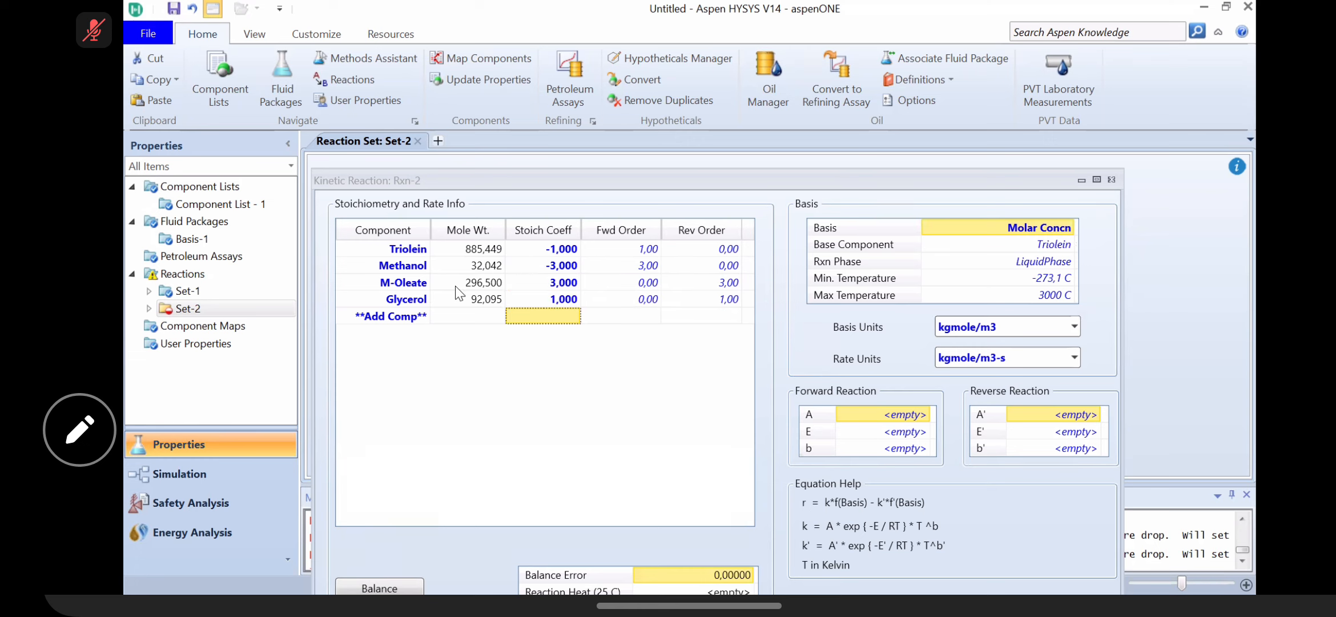
{"action": "left_click", "coordinate": [1044, 263]}
{"action": "left_click", "coordinate": [908, 415]}
{"action": "left_click", "coordinate": [907, 415]}
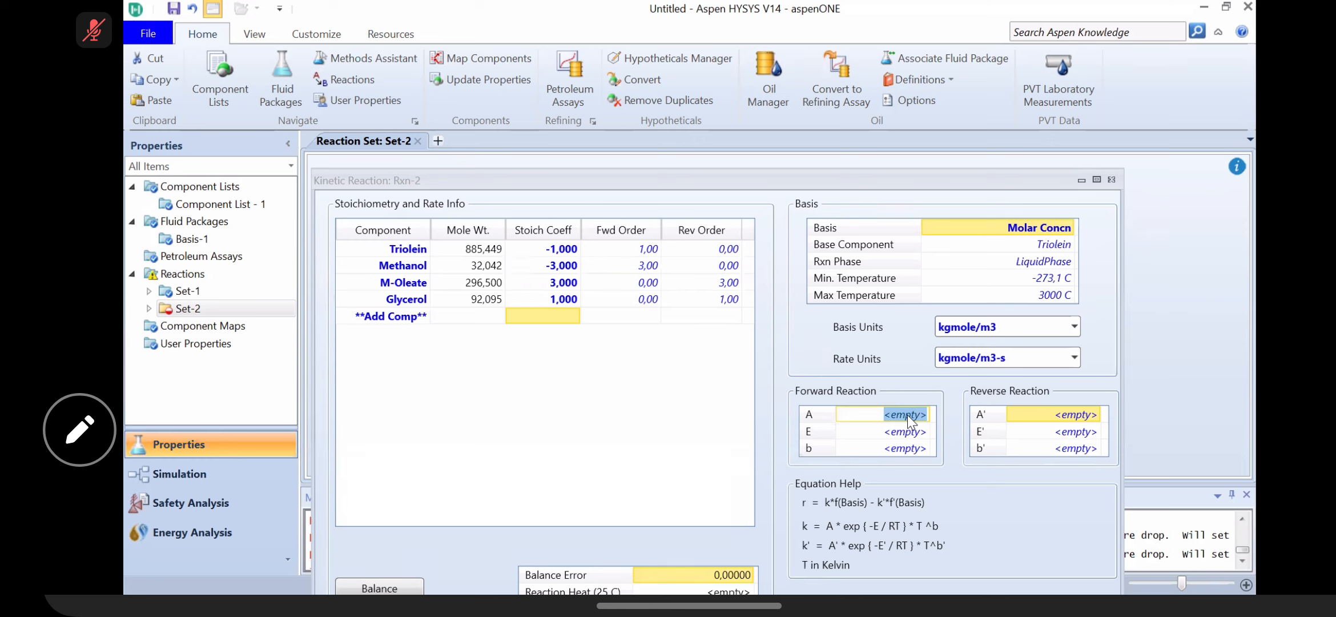
{"action": "type", "text": "9.649e5"}
{"action": "key", "text": "Return"}
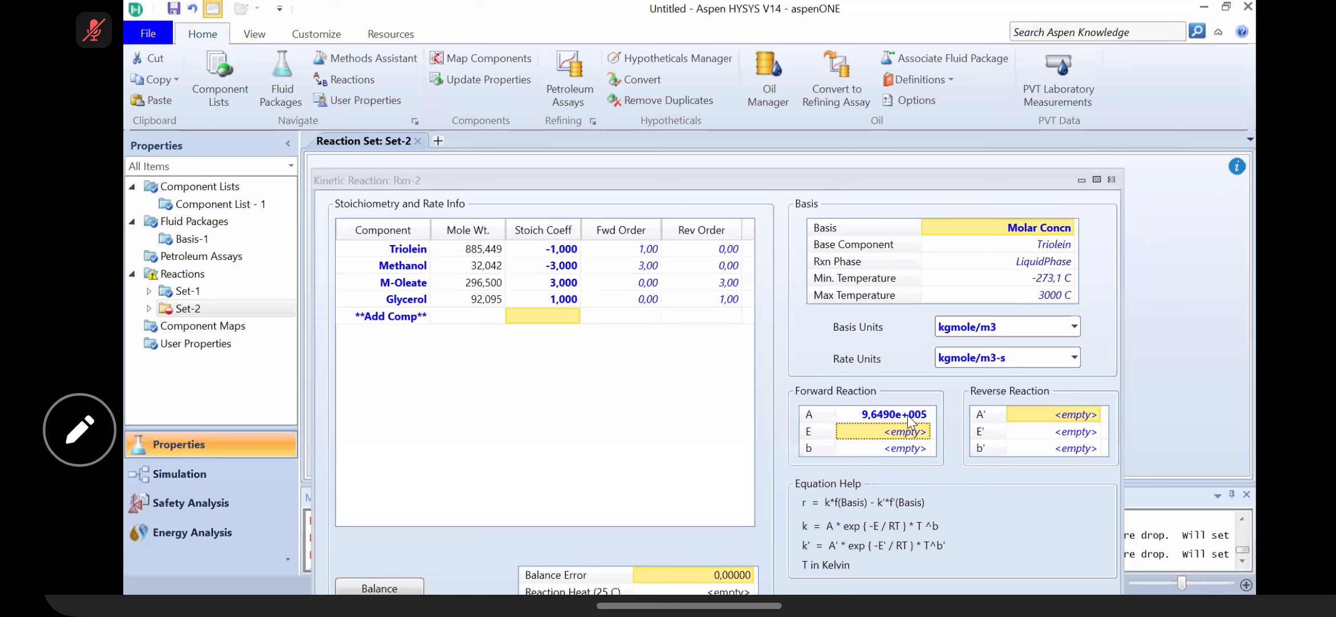
{"action": "type", "text": "48"}
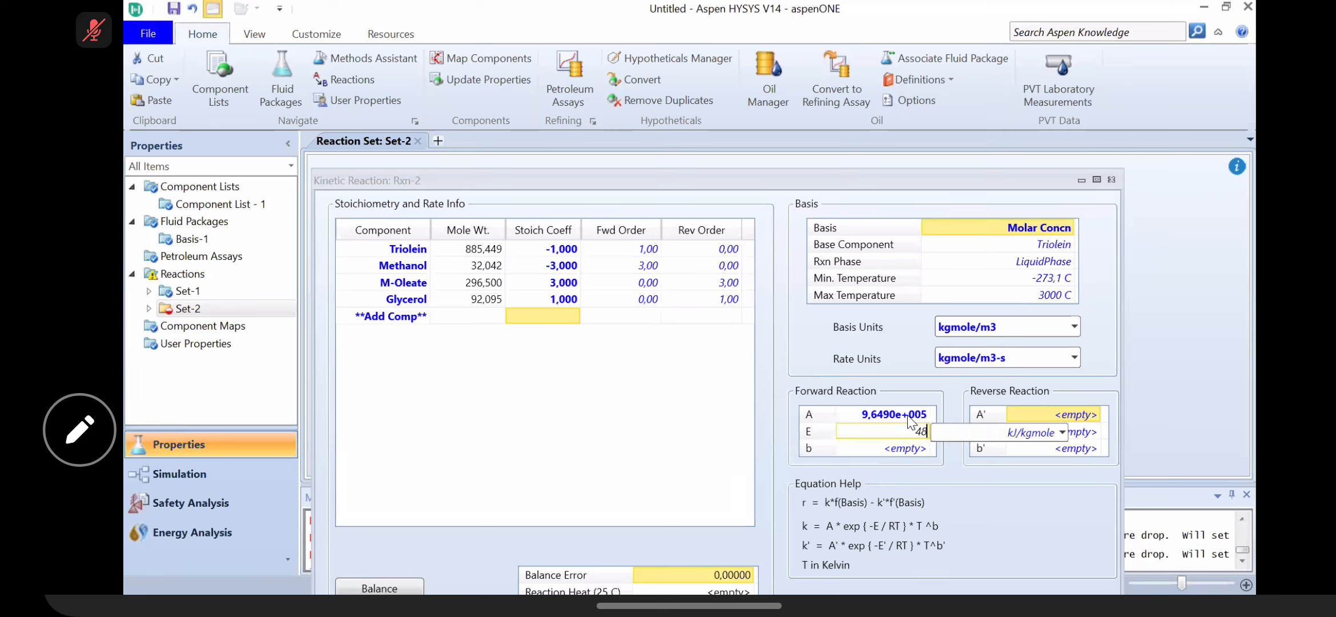
{"action": "type", "text": "981"}
{"action": "key", "text": "Return"}
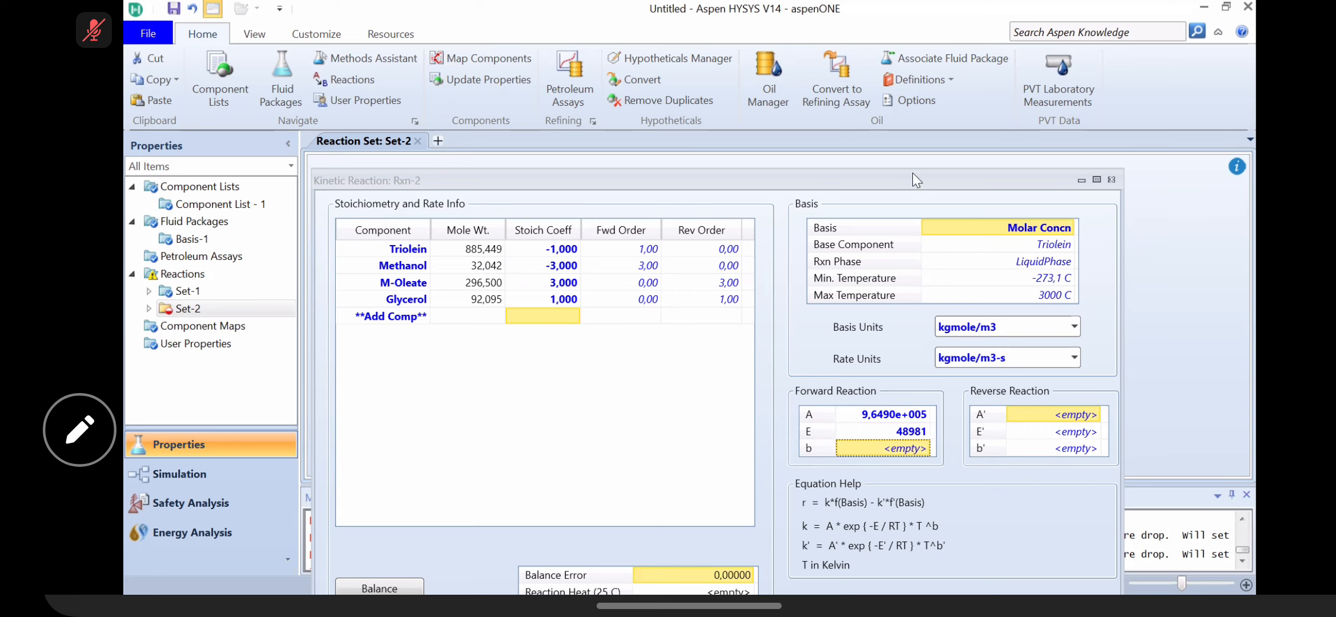
{"action": "left_click_drag", "start_coordinate": [912, 172], "coordinate": [1129, 96]}
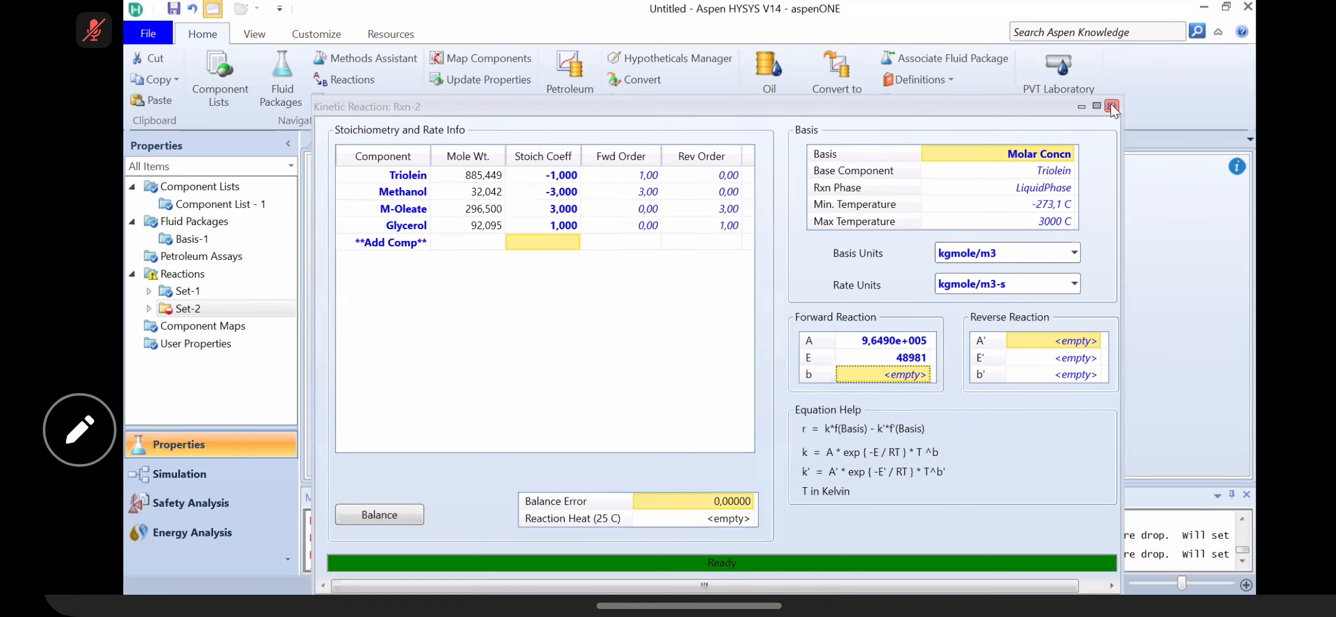
{"action": "left_click", "coordinate": [1112, 105]}
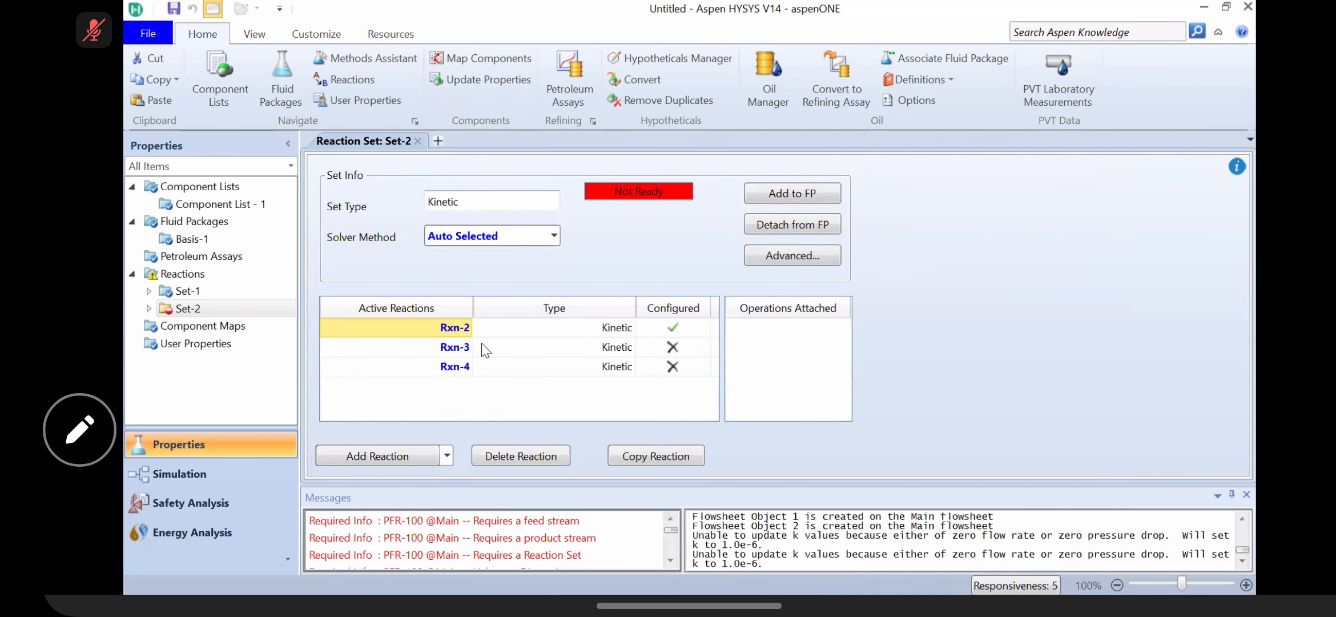
Step: Open Rxn-3 and add Tripalmitin*, Methanol, M-Palmitate and Glycerol as its components
{"action": "left_click", "coordinate": [453, 346]}
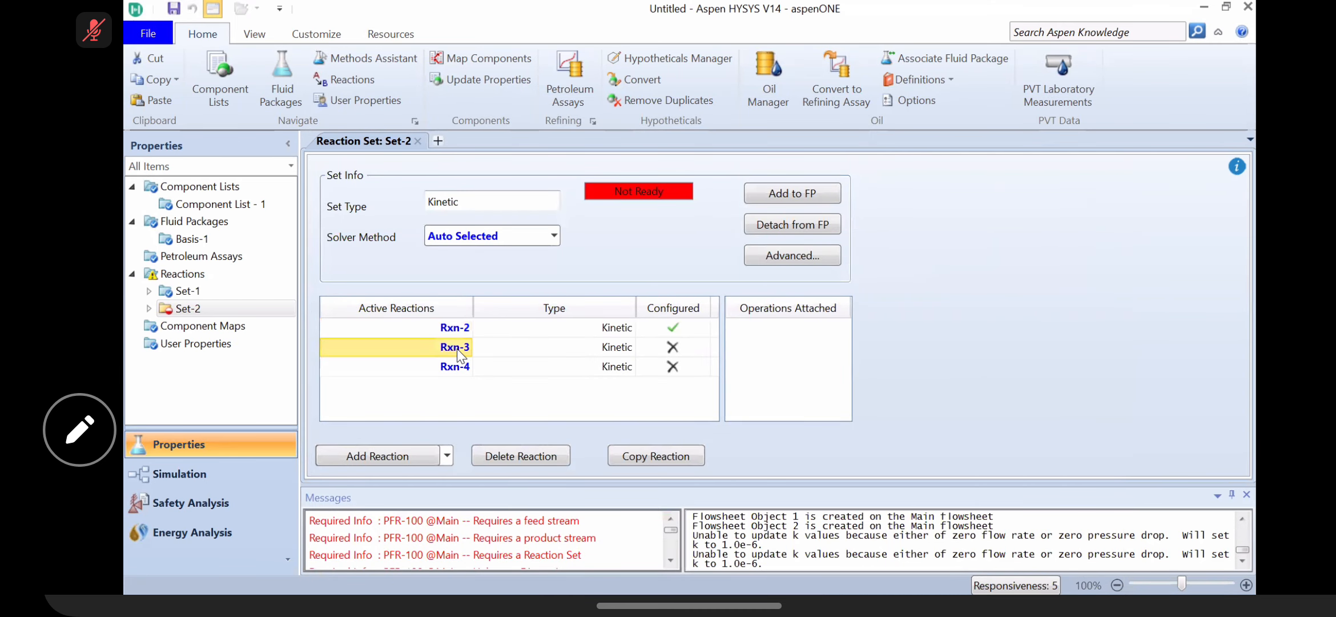
{"action": "double_click", "coordinate": [581, 343]}
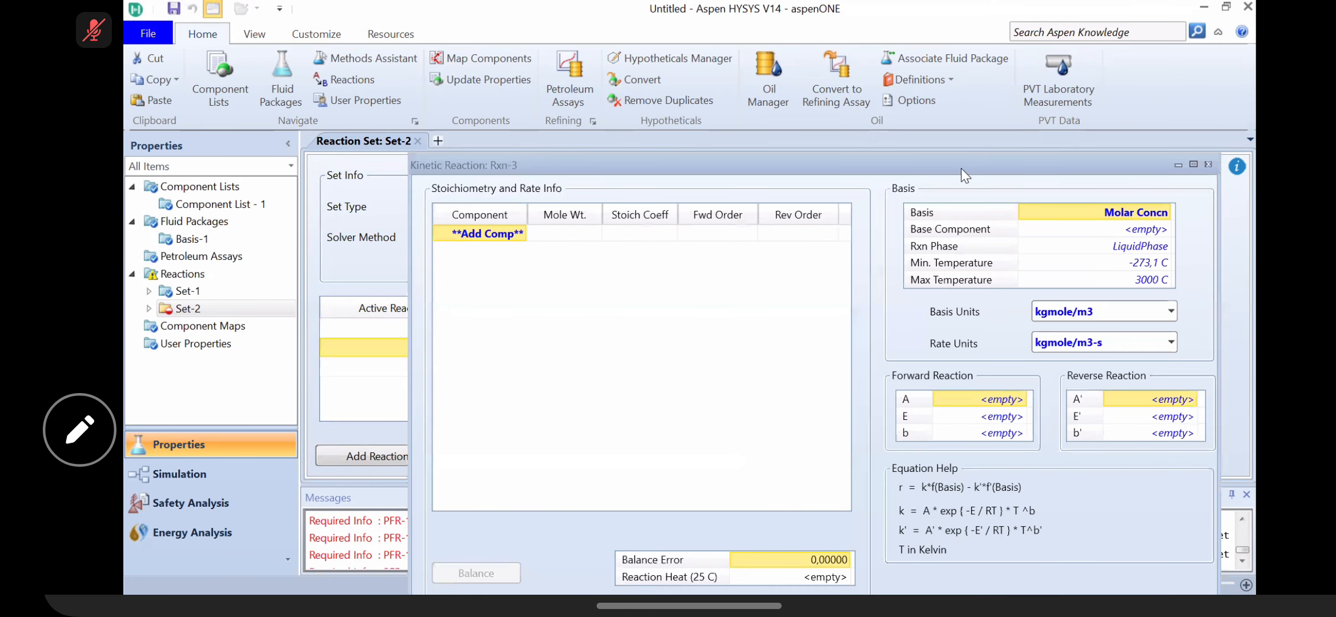
{"action": "left_click", "coordinate": [482, 187]}
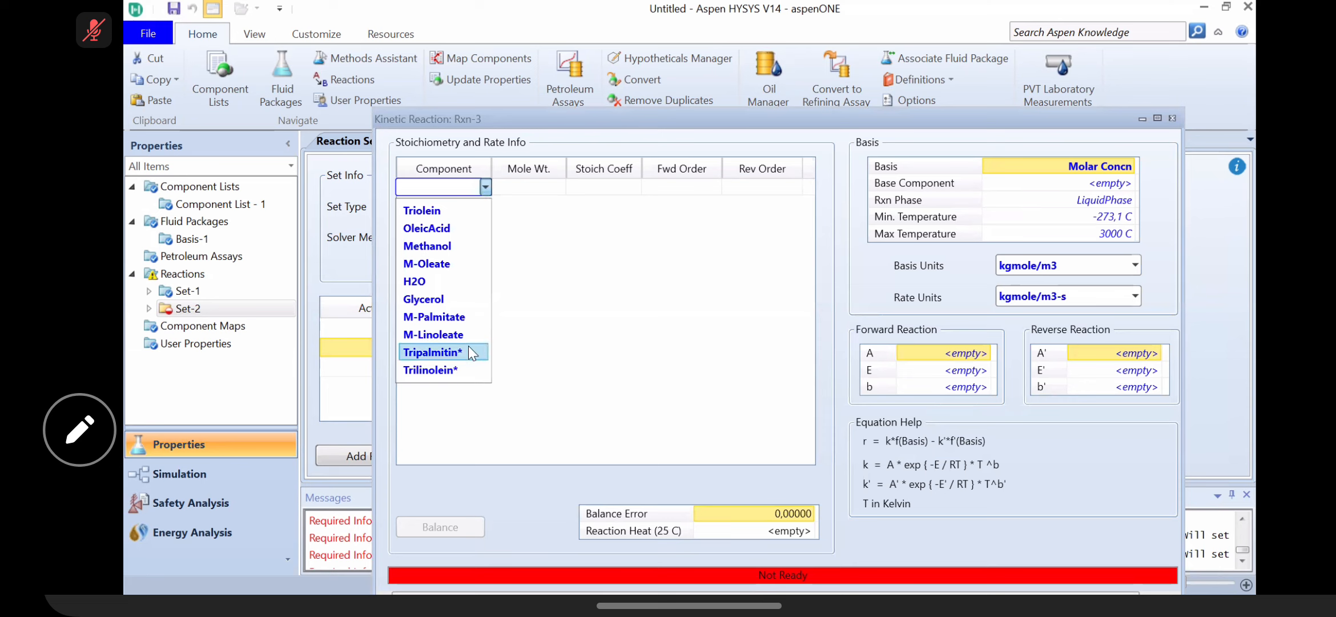
{"action": "left_click", "coordinate": [469, 350]}
{"action": "left_click", "coordinate": [483, 206]}
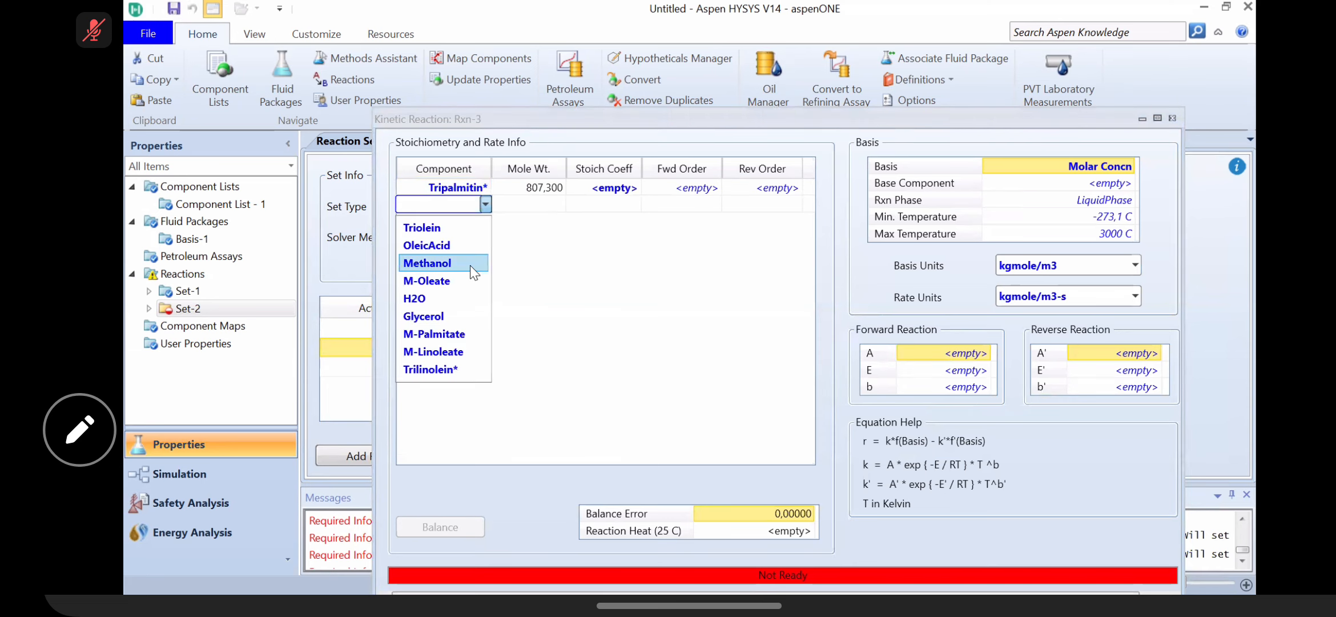
{"action": "left_click", "coordinate": [470, 265]}
{"action": "left_click", "coordinate": [485, 220]}
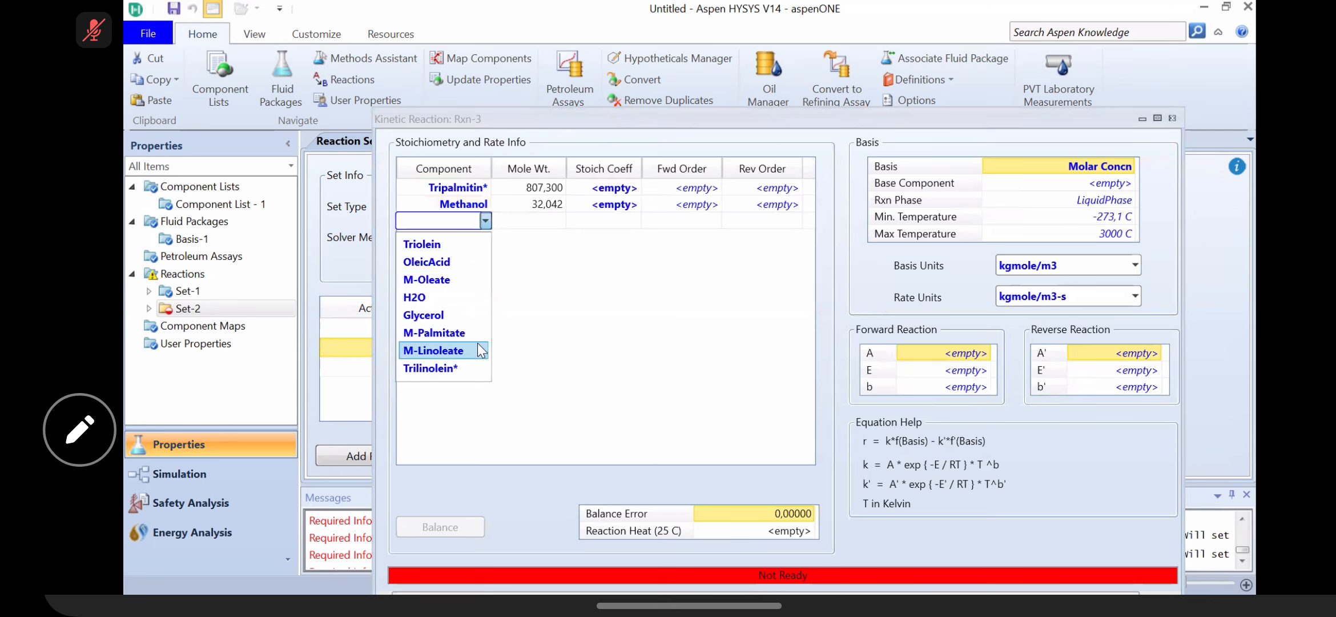
{"action": "left_click", "coordinate": [475, 332]}
{"action": "left_click", "coordinate": [486, 236]}
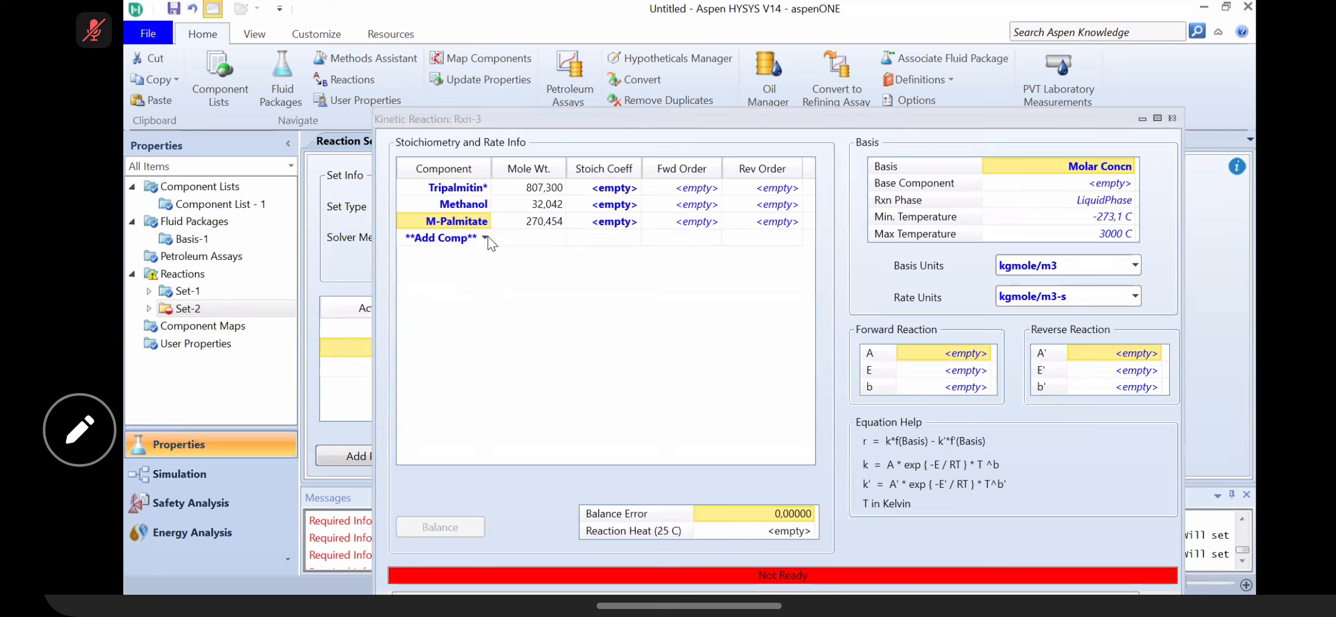
{"action": "left_click", "coordinate": [476, 332]}
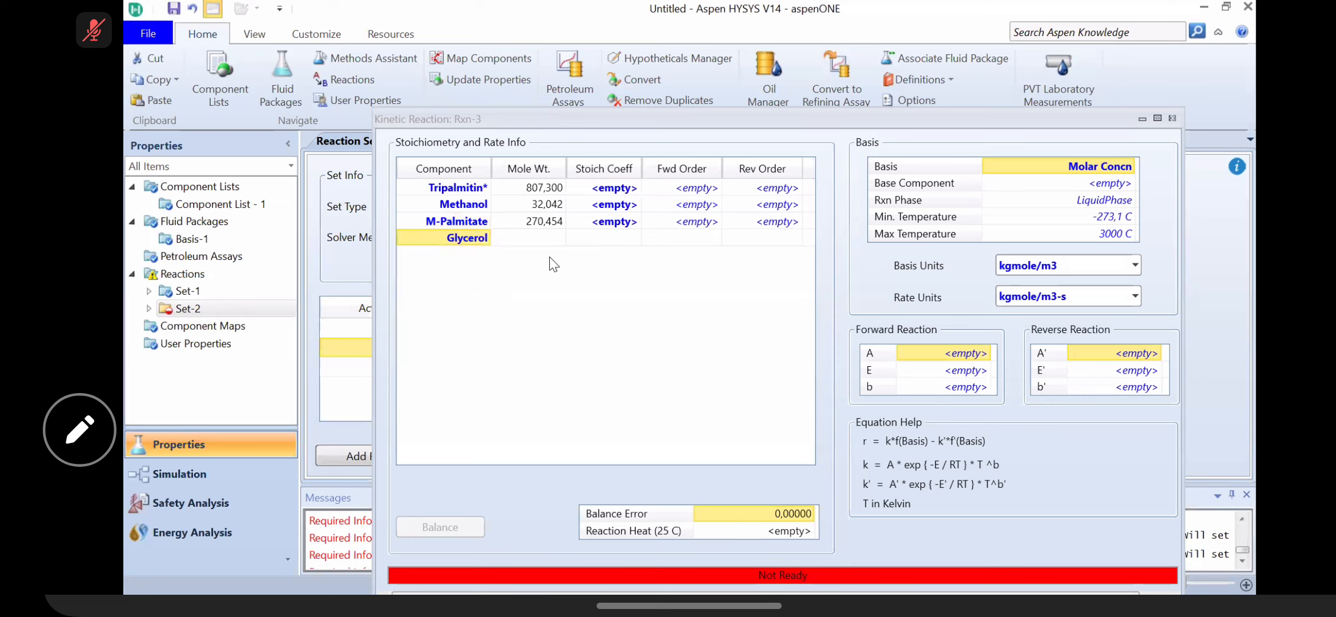
Step: Set Rxn-3's stoichiometric coefficients to -1 for Tripalmitin*, -3 for Methanol, 3 for M-Palmitate and 1 for Glycerol
{"action": "left_click", "coordinate": [624, 188]}
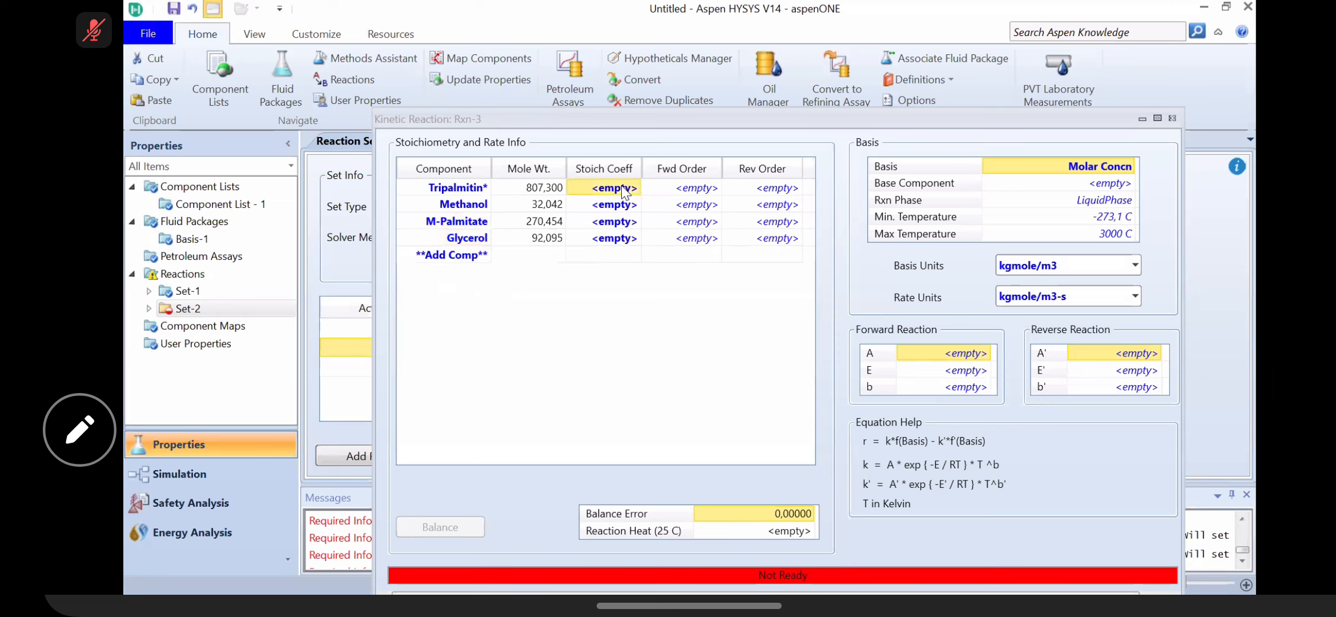
{"action": "type", "text": "-1"}
{"action": "key", "text": "Return"}
{"action": "type", "text": "-3"}
{"action": "key", "text": "Return"}
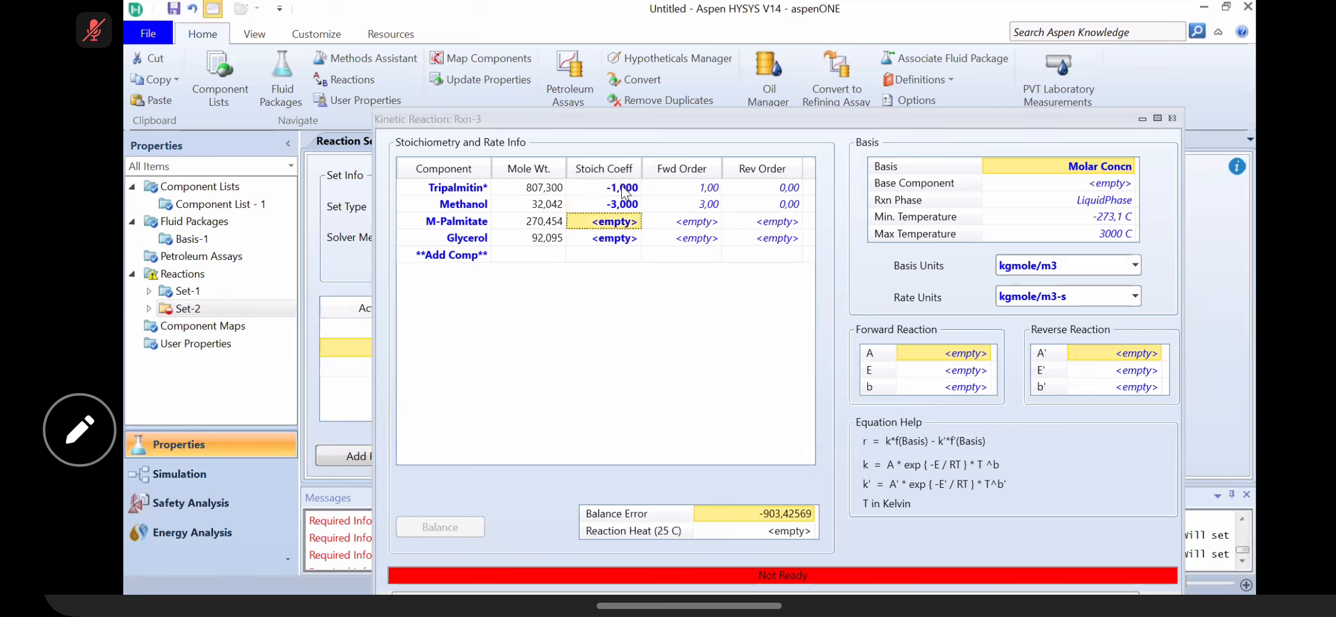
{"action": "type", "text": "3"}
{"action": "key", "text": "Return"}
{"action": "type", "text": "1"}
{"action": "key", "text": "Return"}
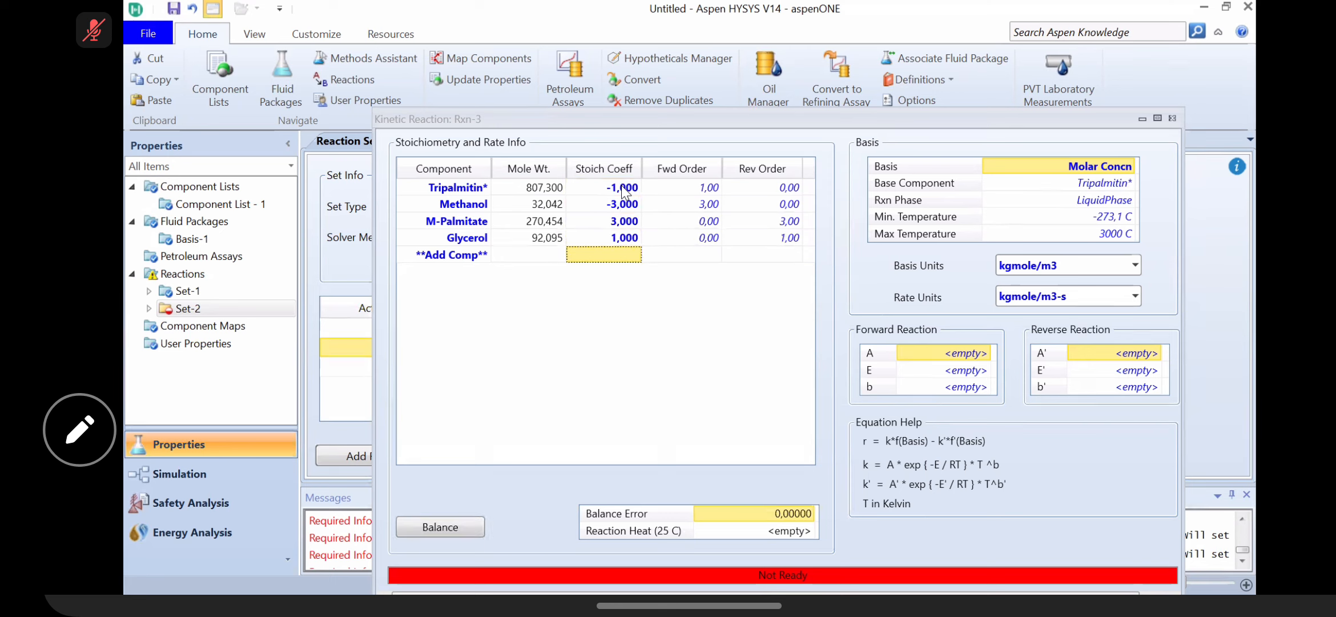
Step: Set Rxn-3's forward reaction parameters to A = 1.27 and E = 13300 kJ/kgmole, and close its properties
{"action": "left_click", "coordinate": [957, 354]}
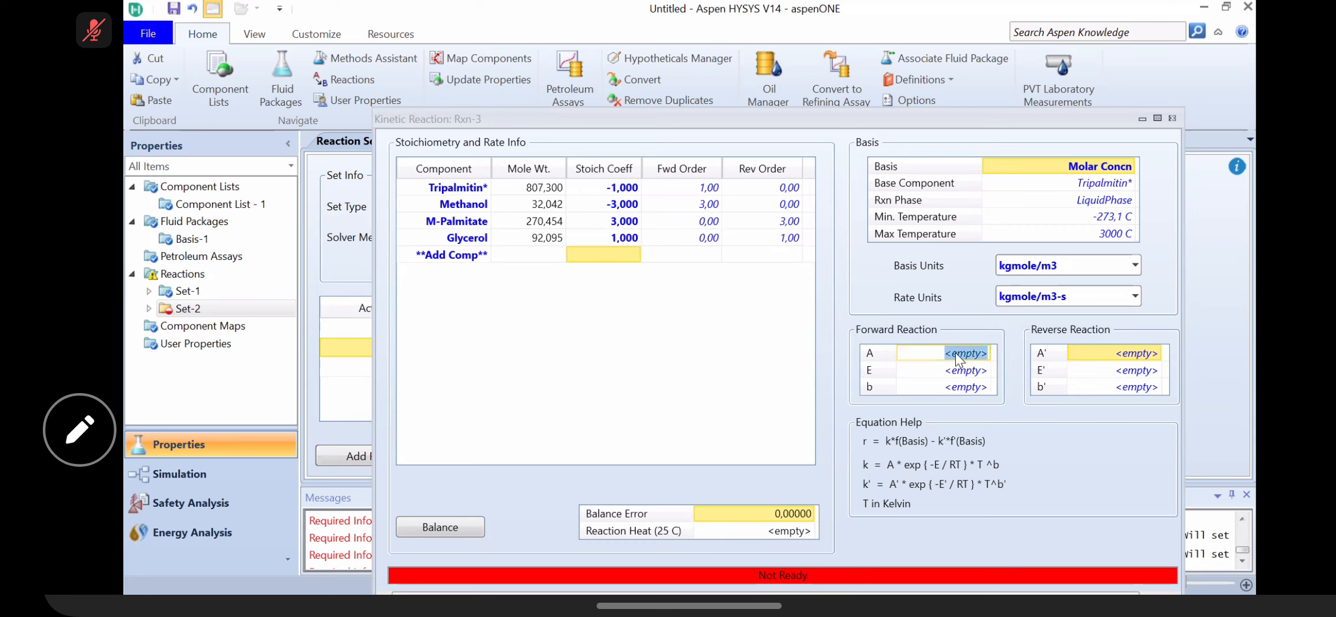
{"action": "type", "text": "1,2700"}
{"action": "left_click", "coordinate": [975, 371]}
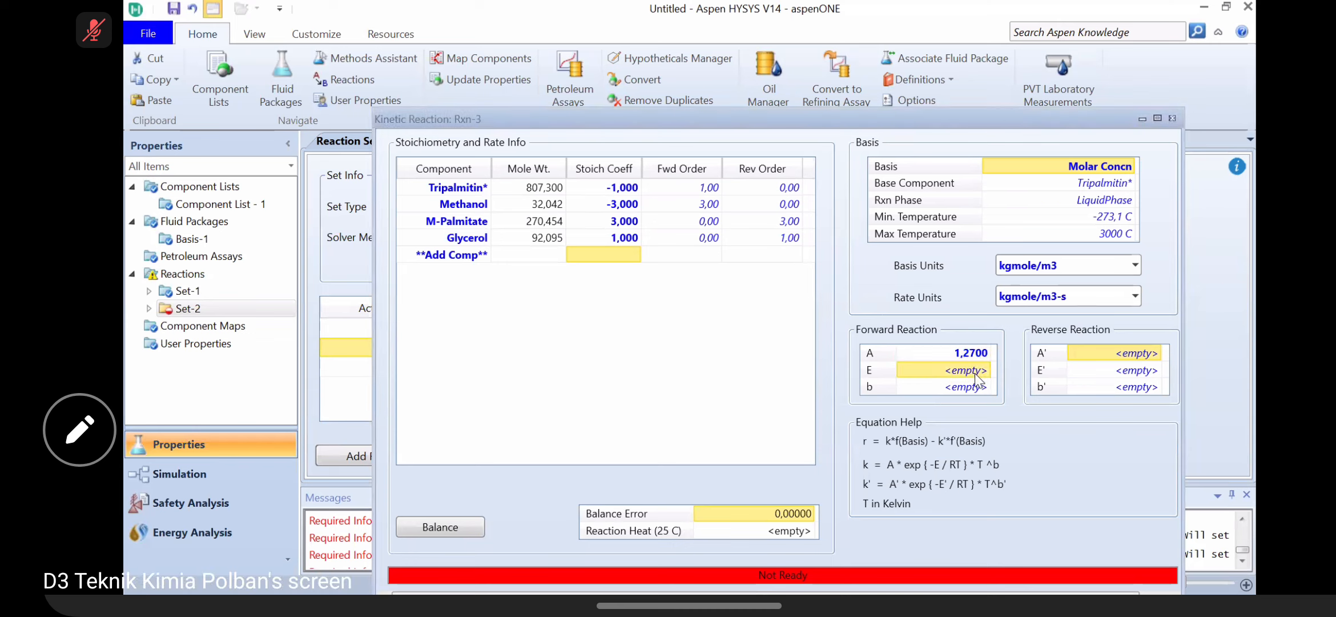
{"action": "type", "text": "13"}
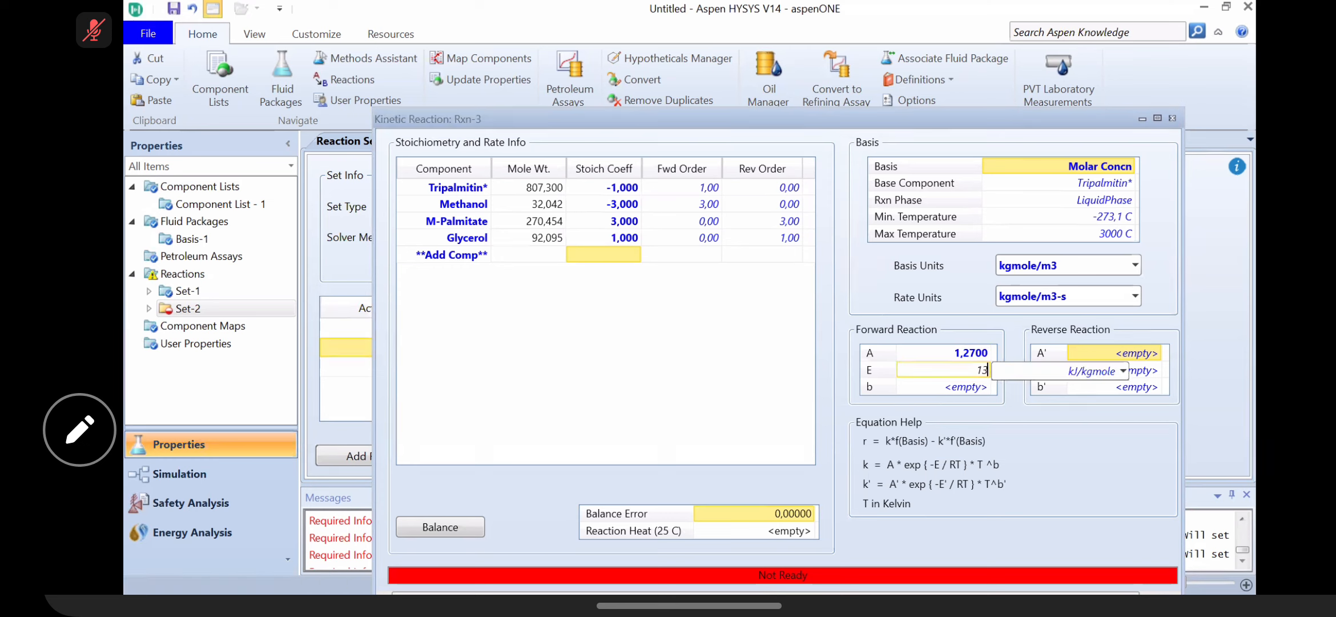
{"action": "type", "text": "300"}
{"action": "key", "text": "Return"}
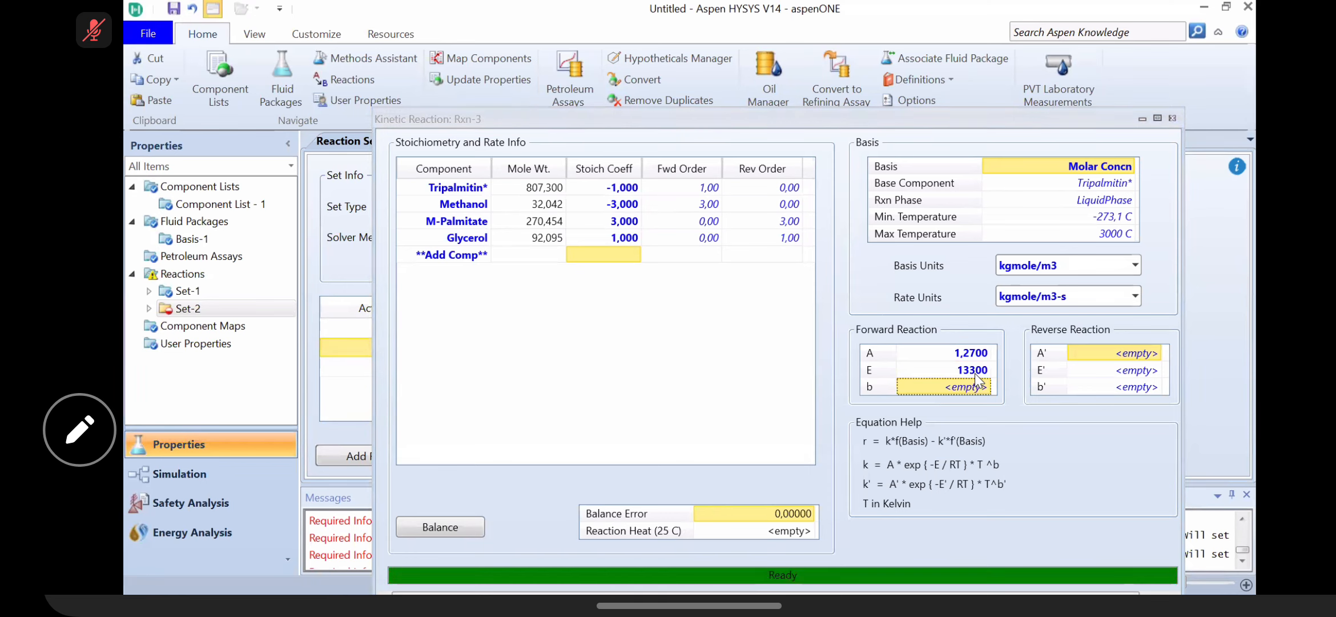
{"action": "mouse_move", "coordinate": [977, 379]}
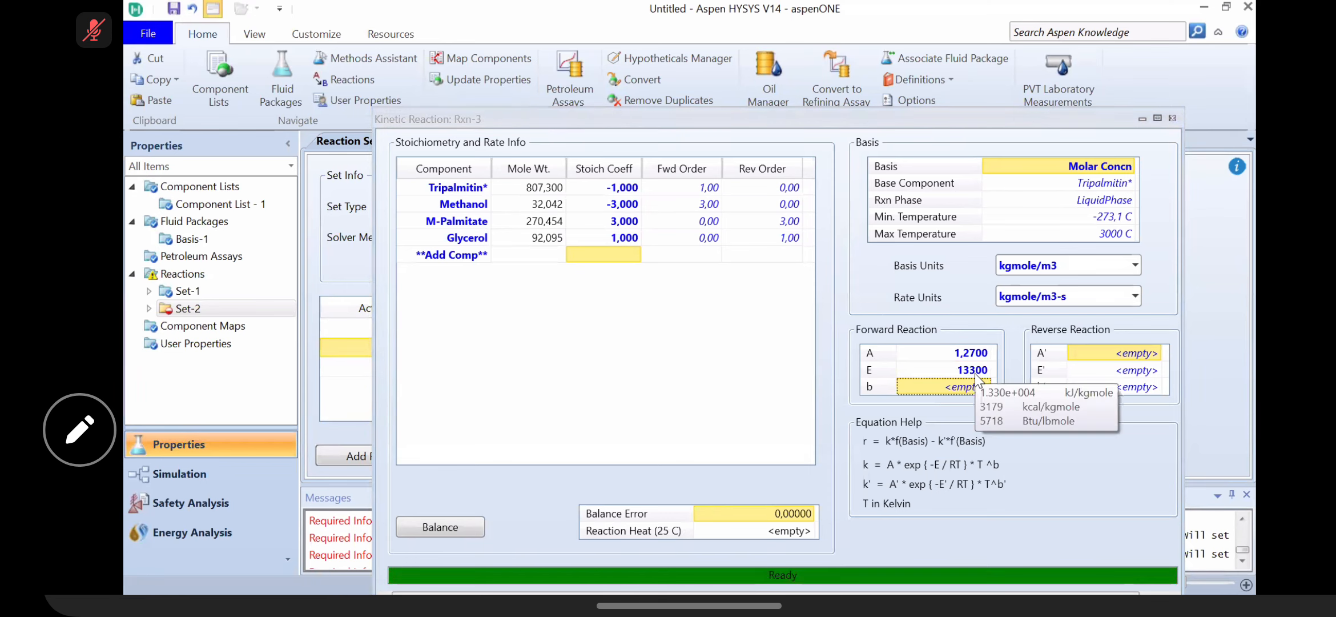
{"action": "left_click", "coordinate": [1172, 121]}
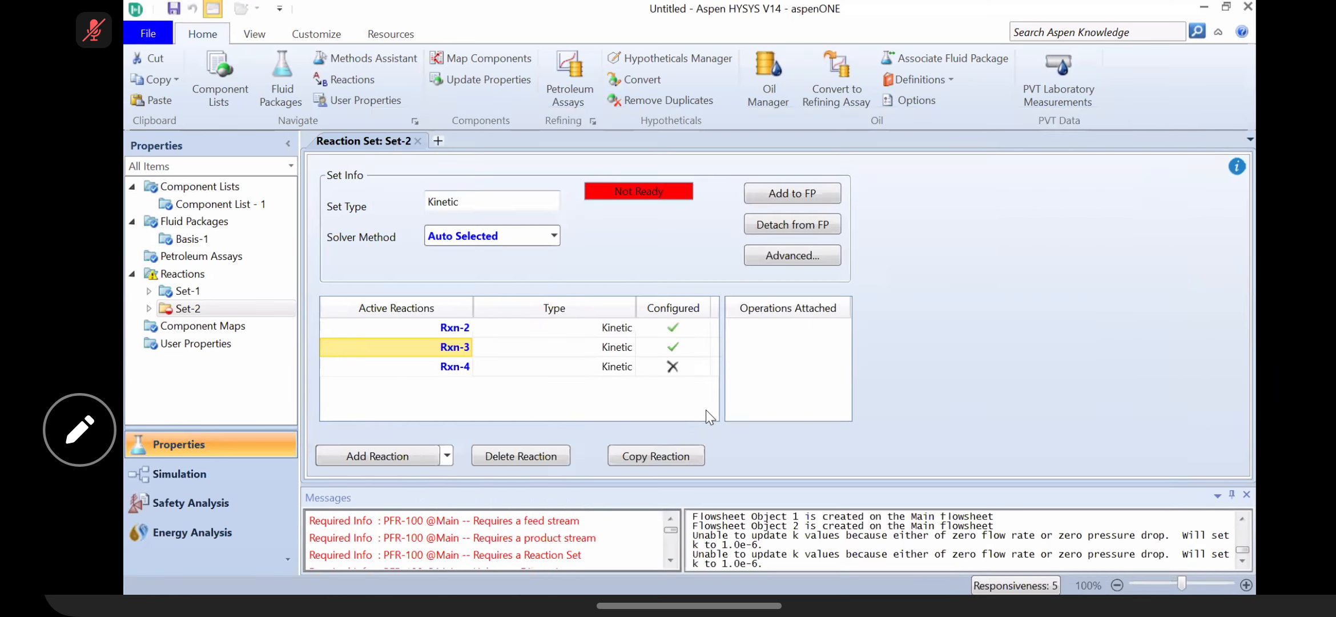
Step: Open Rxn-4 and add Trilinolein*, Methanol, M-Linoleate and Glycerol as its components
{"action": "left_click", "coordinate": [456, 370]}
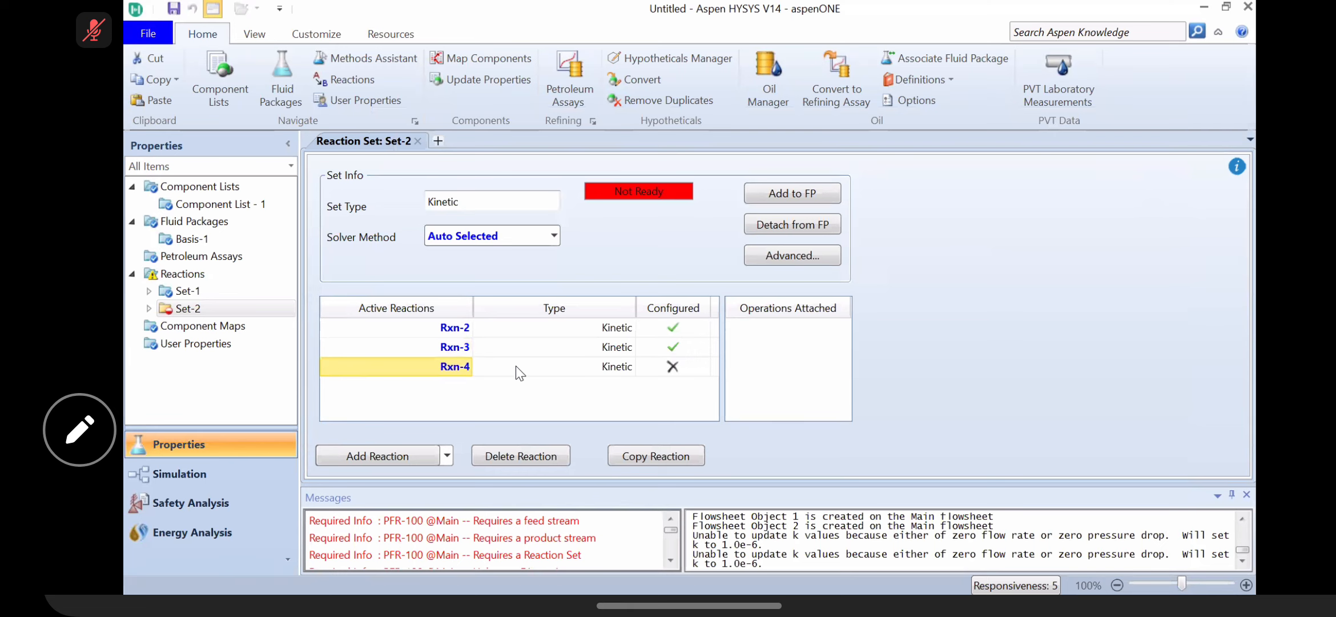
{"action": "double_click", "coordinate": [439, 367]}
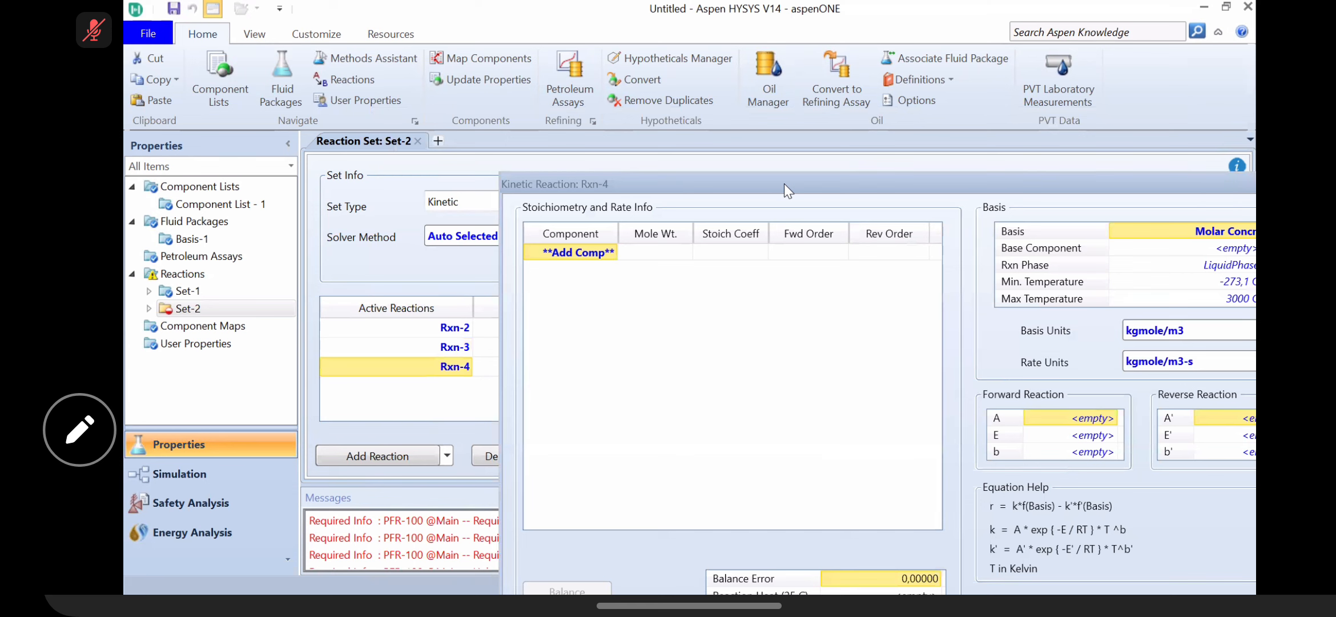
{"action": "left_click", "coordinate": [597, 196]}
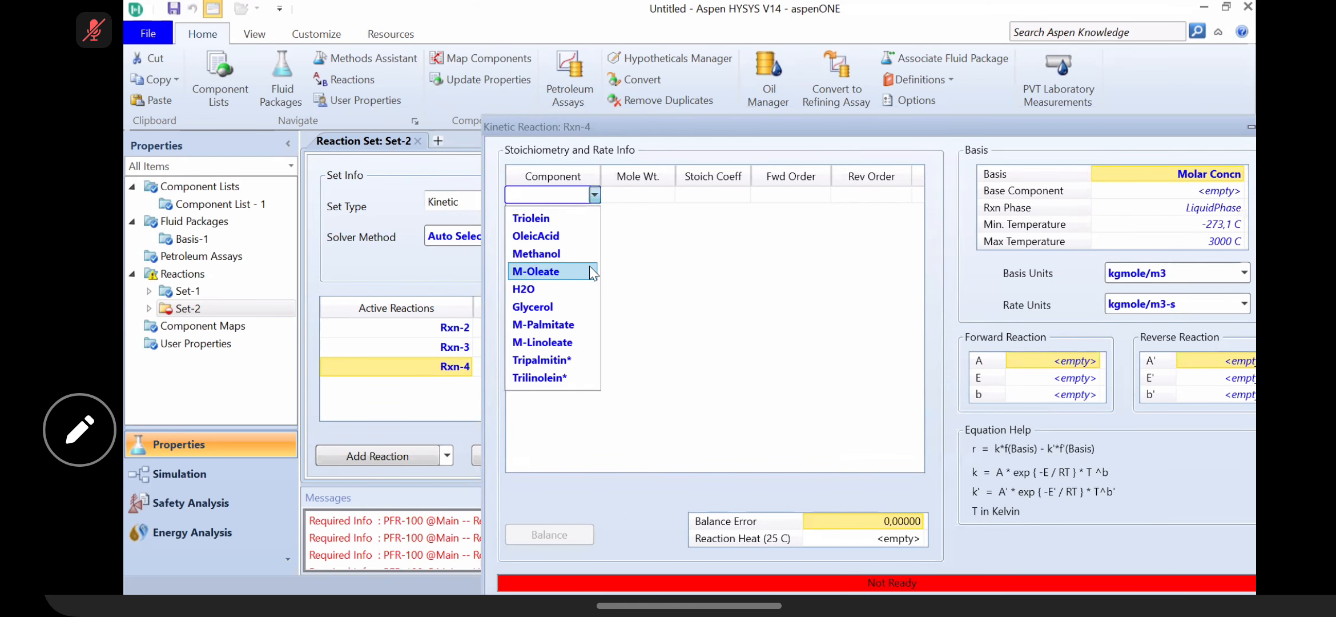
{"action": "left_click", "coordinate": [581, 381]}
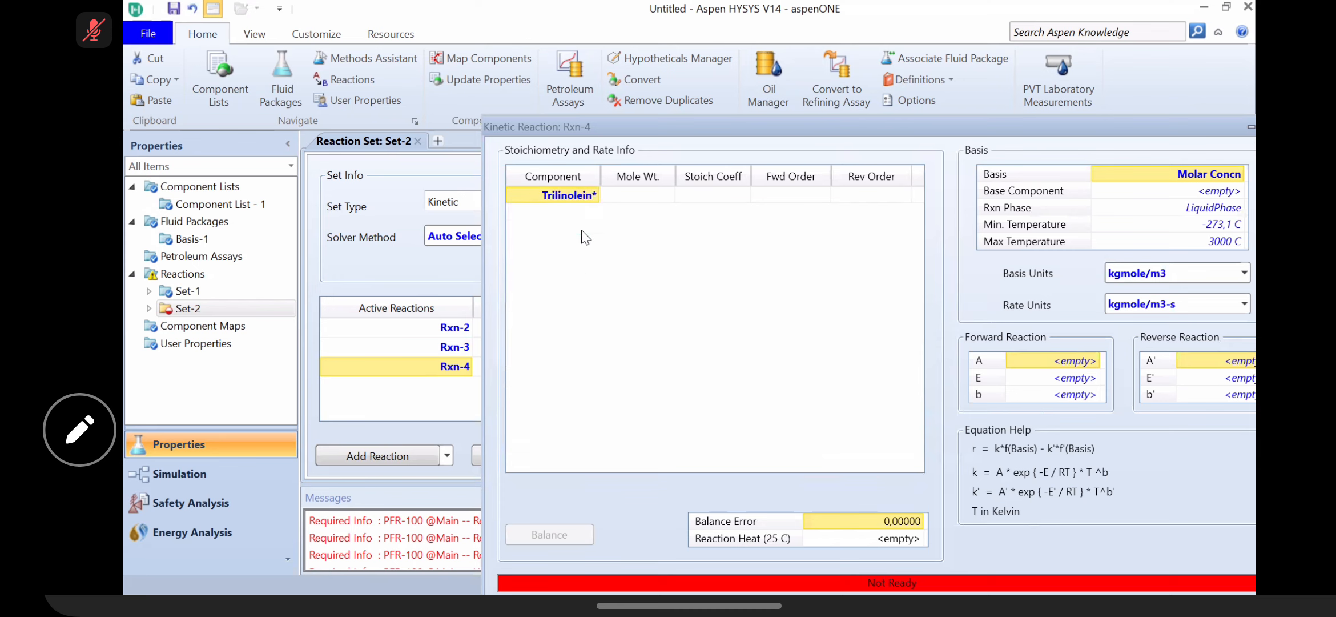
{"action": "left_click", "coordinate": [594, 212]}
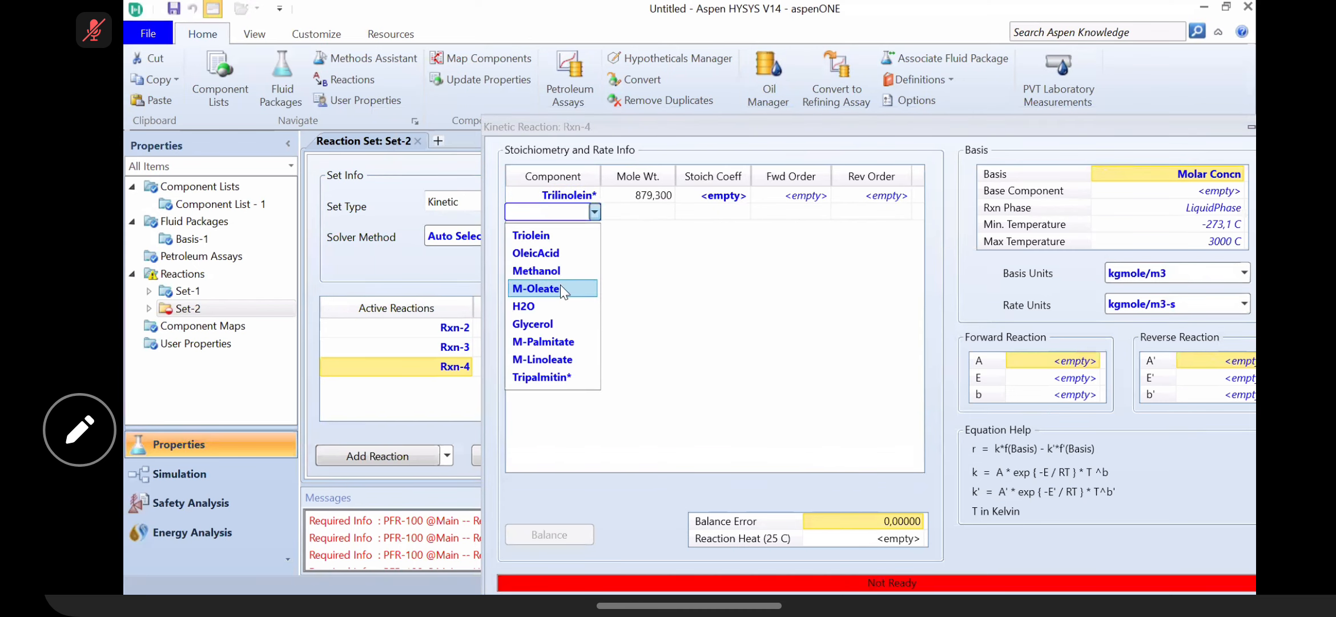
{"action": "left_click", "coordinate": [564, 266]}
{"action": "left_click", "coordinate": [593, 229]}
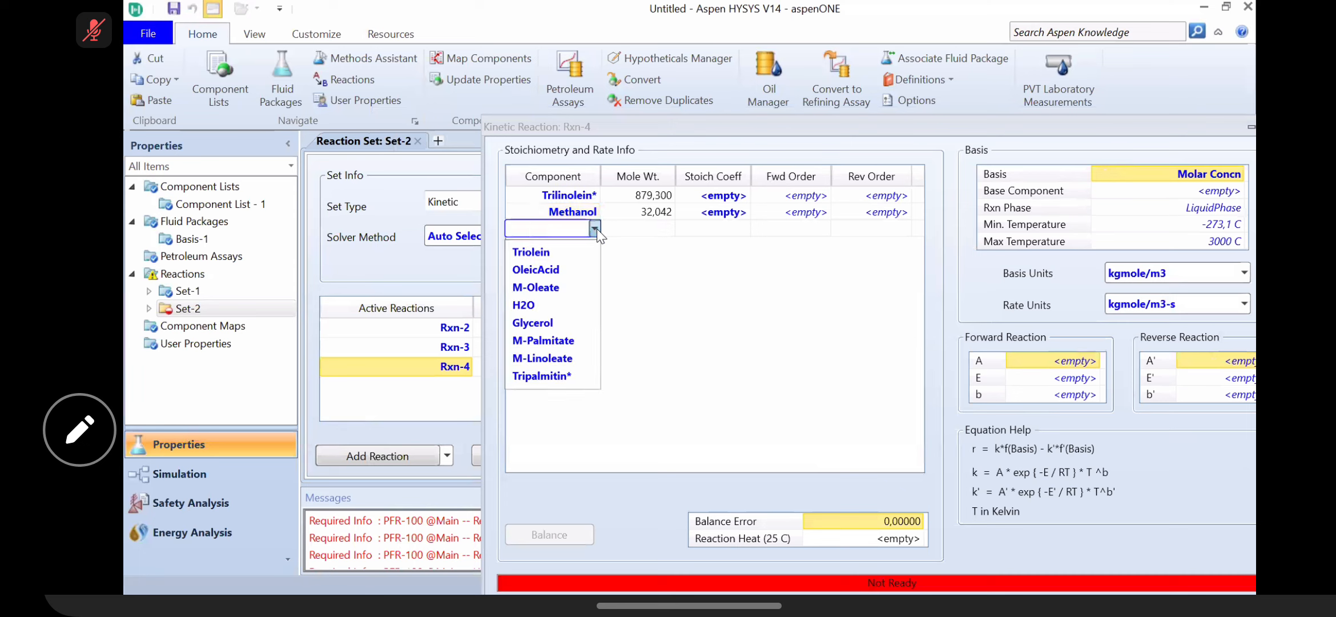
{"action": "left_click", "coordinate": [569, 358]}
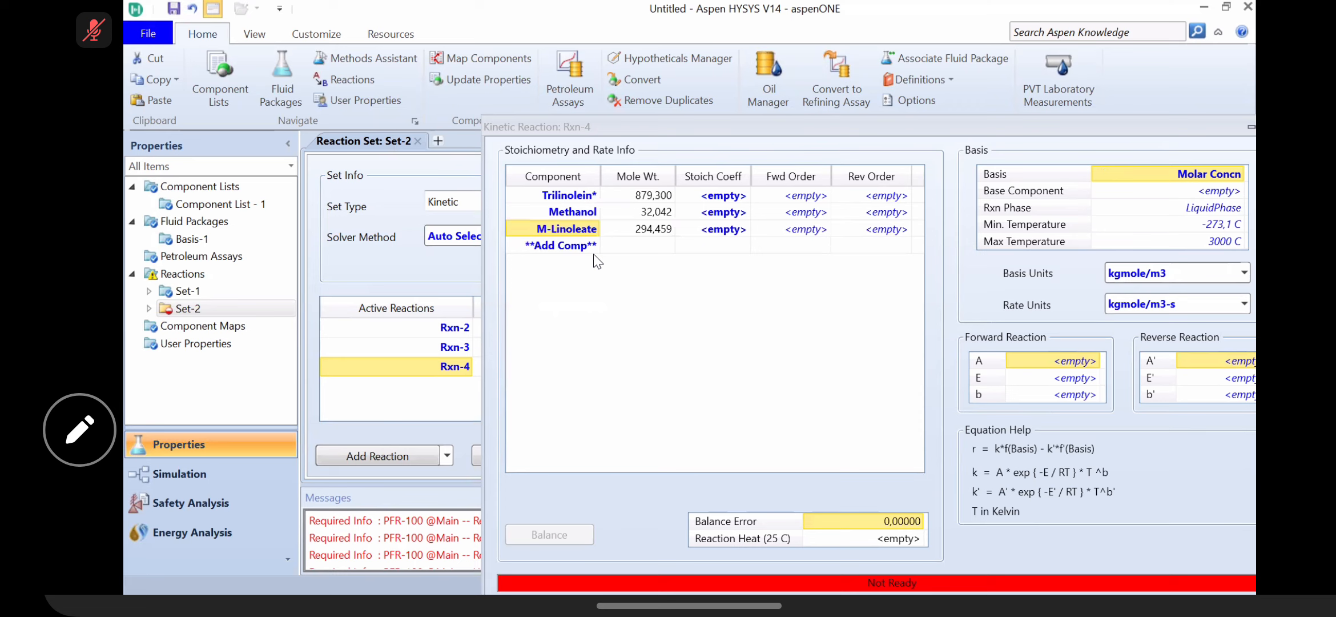
{"action": "left_click", "coordinate": [597, 243]}
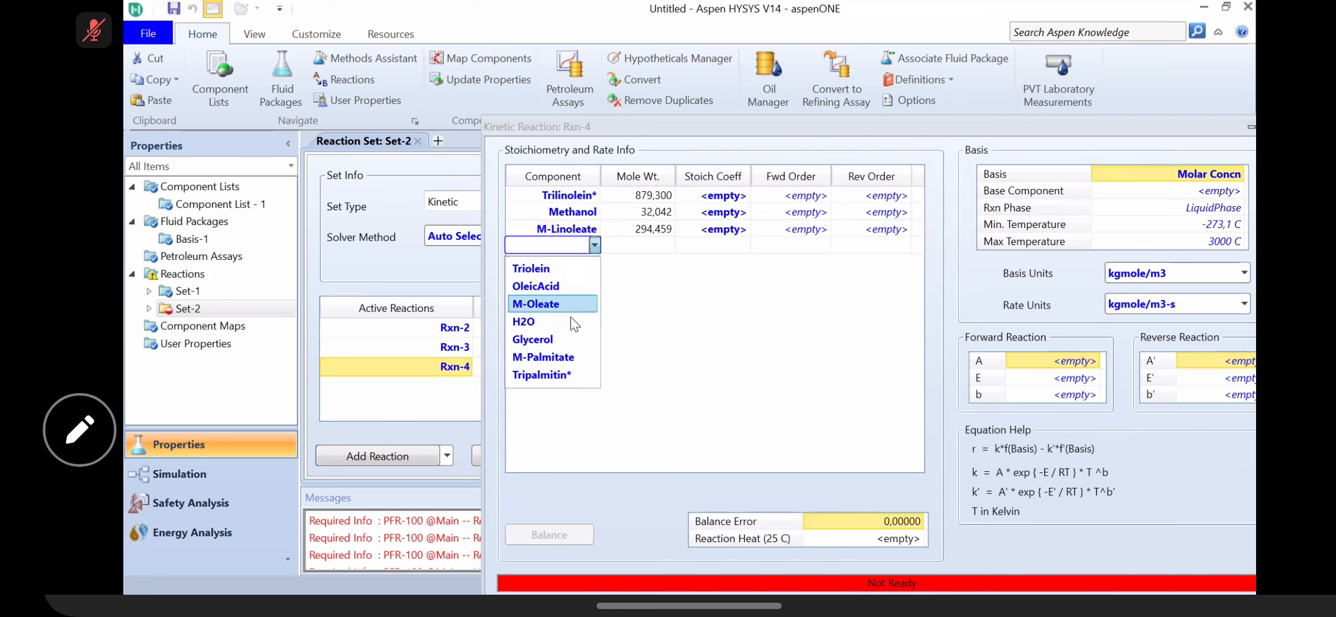
{"action": "left_click", "coordinate": [570, 340]}
Step: Set Rxn-4's stoichiometric coefficients to -1 for Trilinolein*, -3 for Methanol, 3 for M-Linoleate and 1 for Glycerol
{"action": "left_click", "coordinate": [716, 197]}
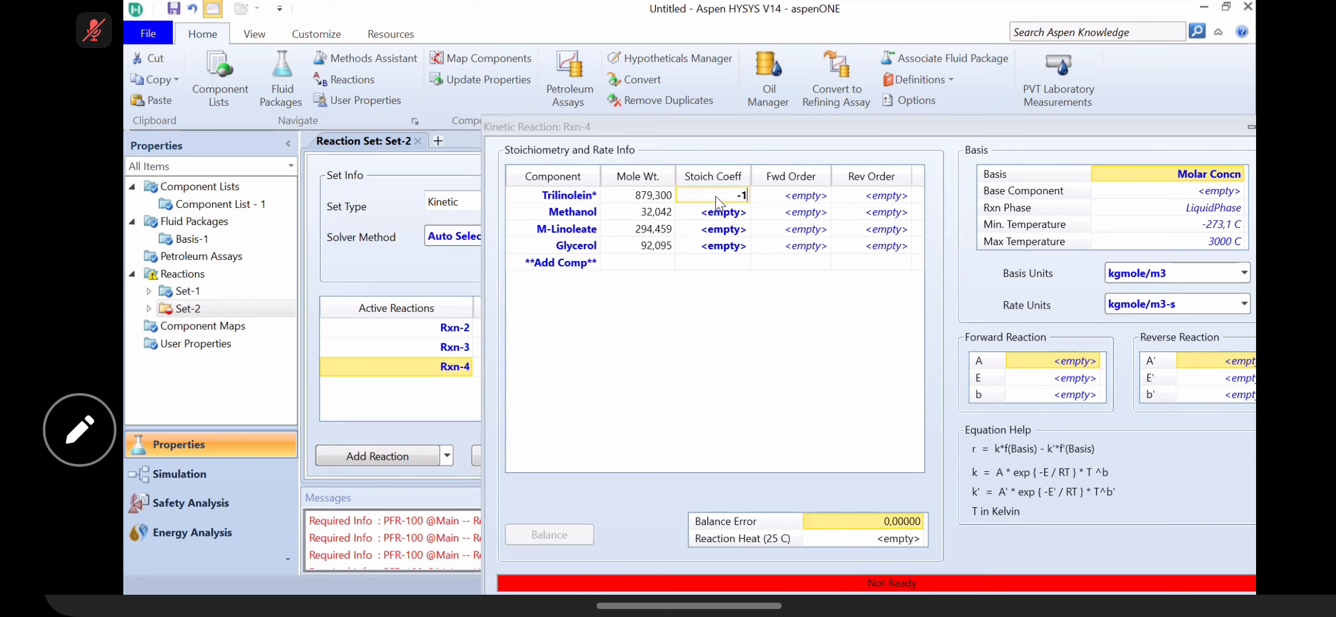
{"action": "key", "text": "Return"}
{"action": "type", "text": "-"}
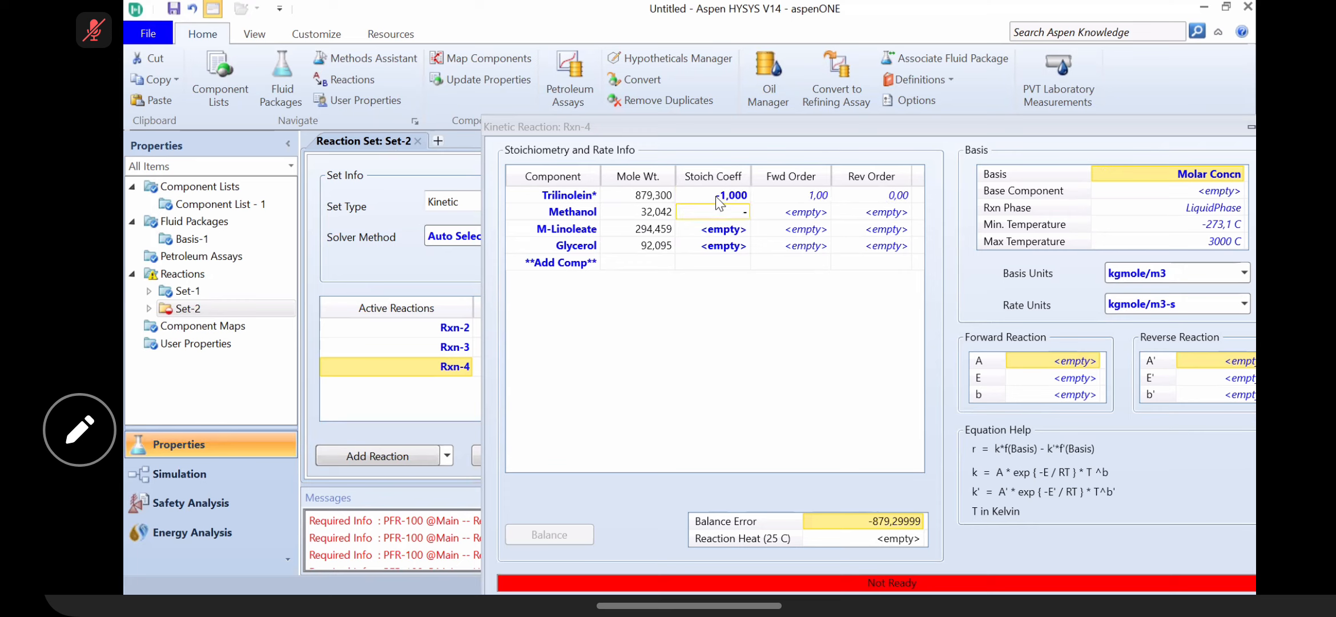
{"action": "type", "text": "3"}
{"action": "key", "text": "Return"}
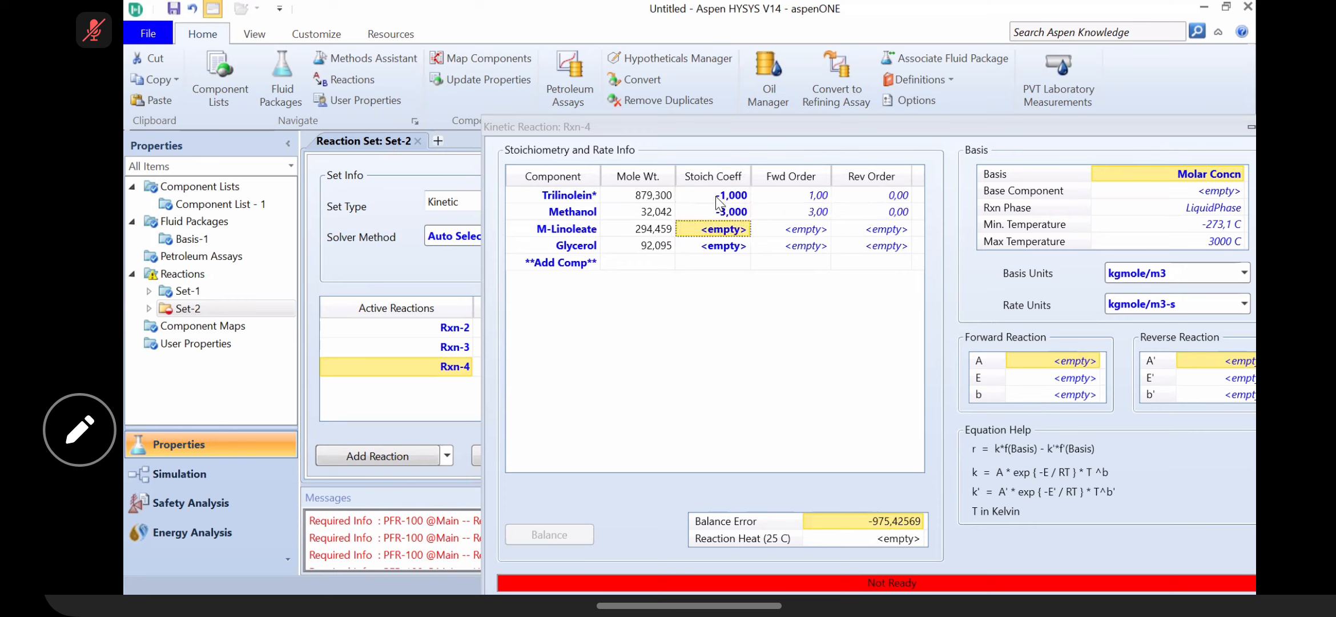
{"action": "type", "text": "3"}
{"action": "key", "text": "Return"}
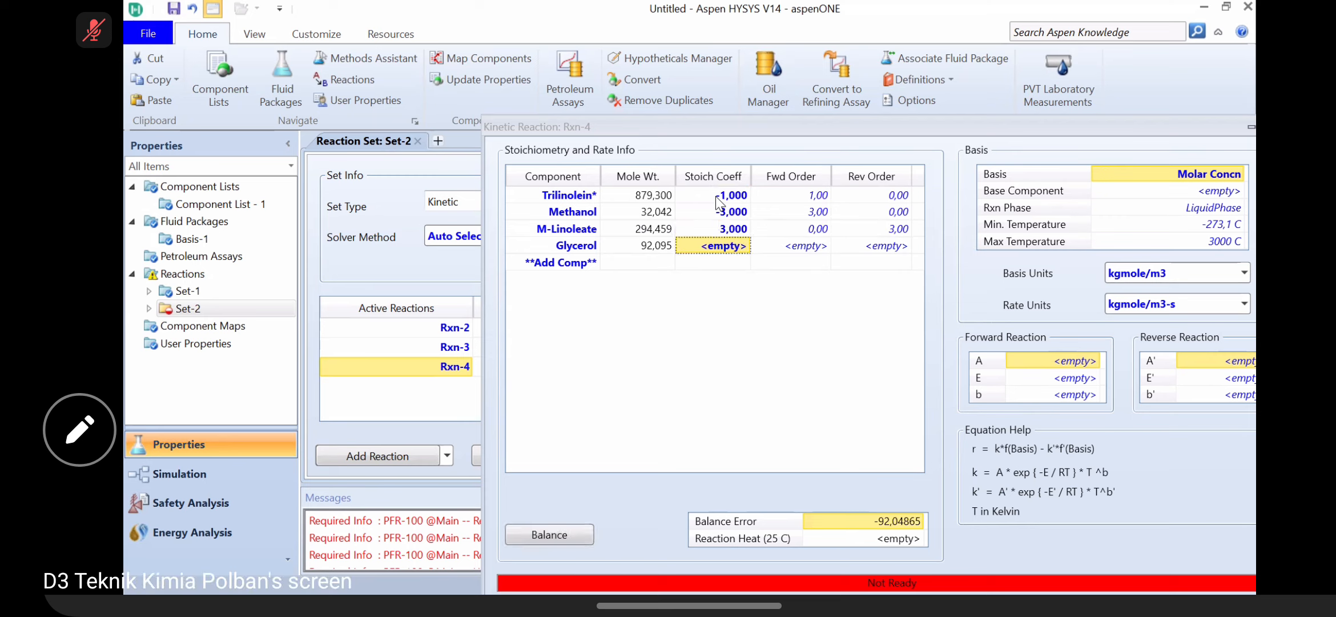
{"action": "type", "text": "1"}
{"action": "key", "text": "Return"}
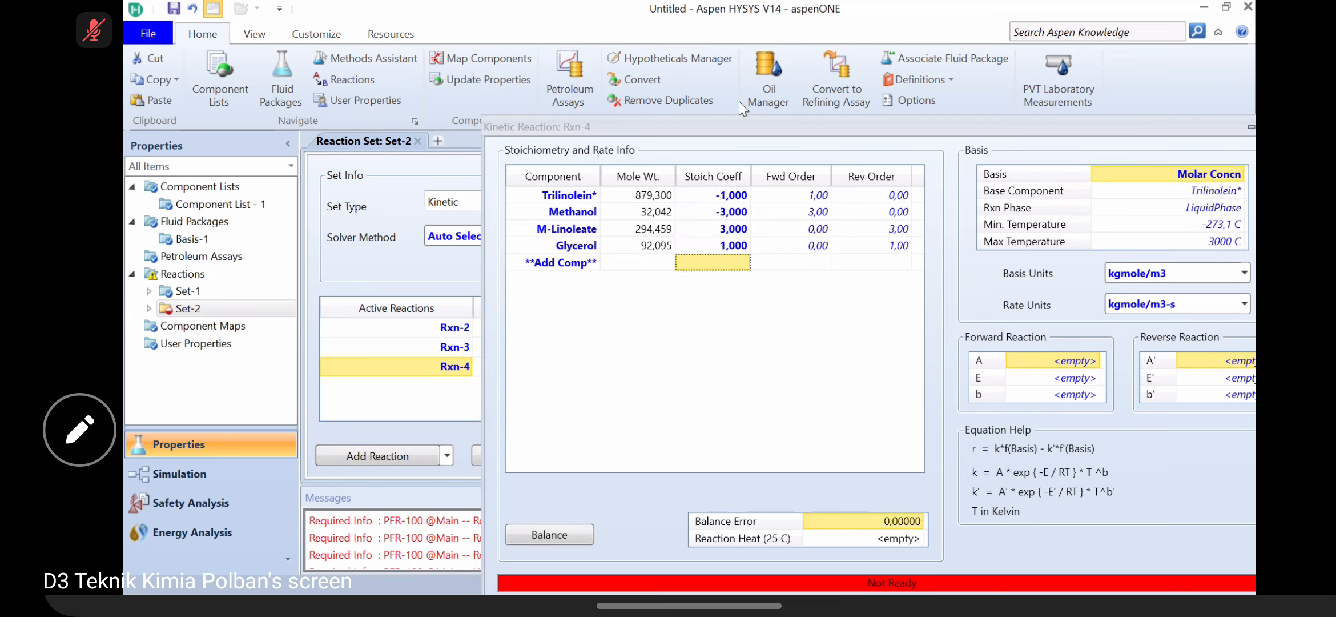
Step: Set Rxn-4's forward reaction parameters to A = 3.455e5 and E = 23300 kJ/kgmole, and close its properties
{"action": "double_click", "coordinate": [875, 129]}
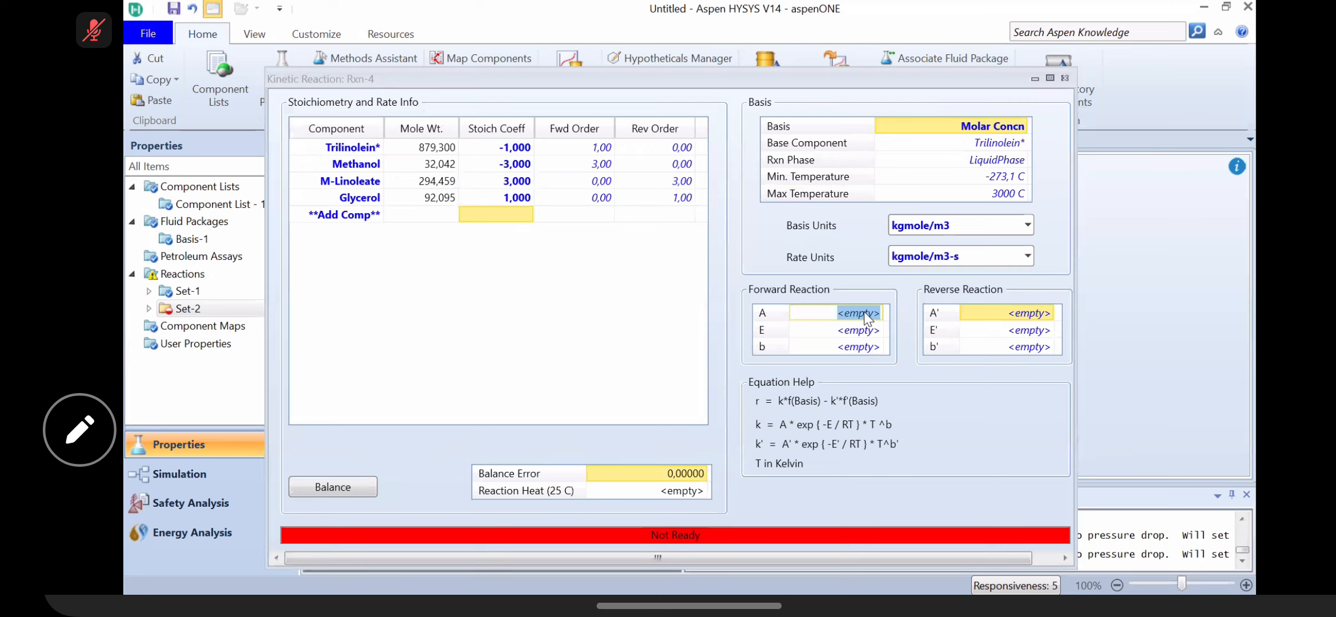
{"action": "type", "text": "3.455"}
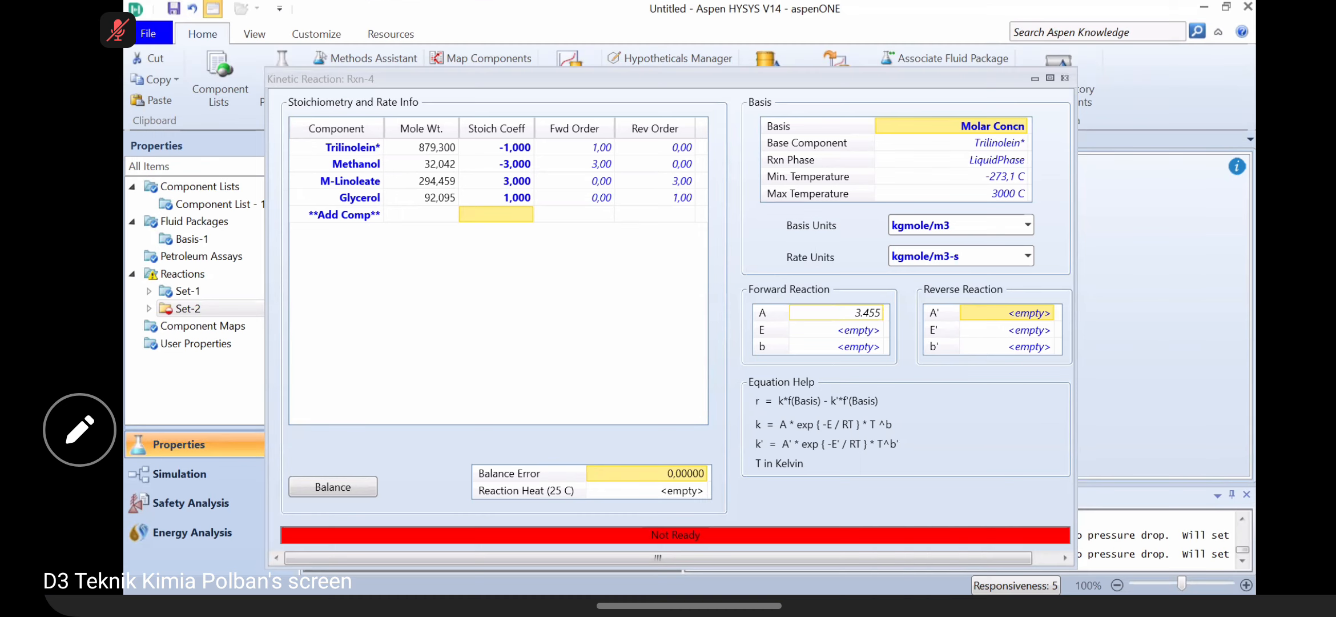
{"action": "type", "text": "e5"}
{"action": "key", "text": "Return"}
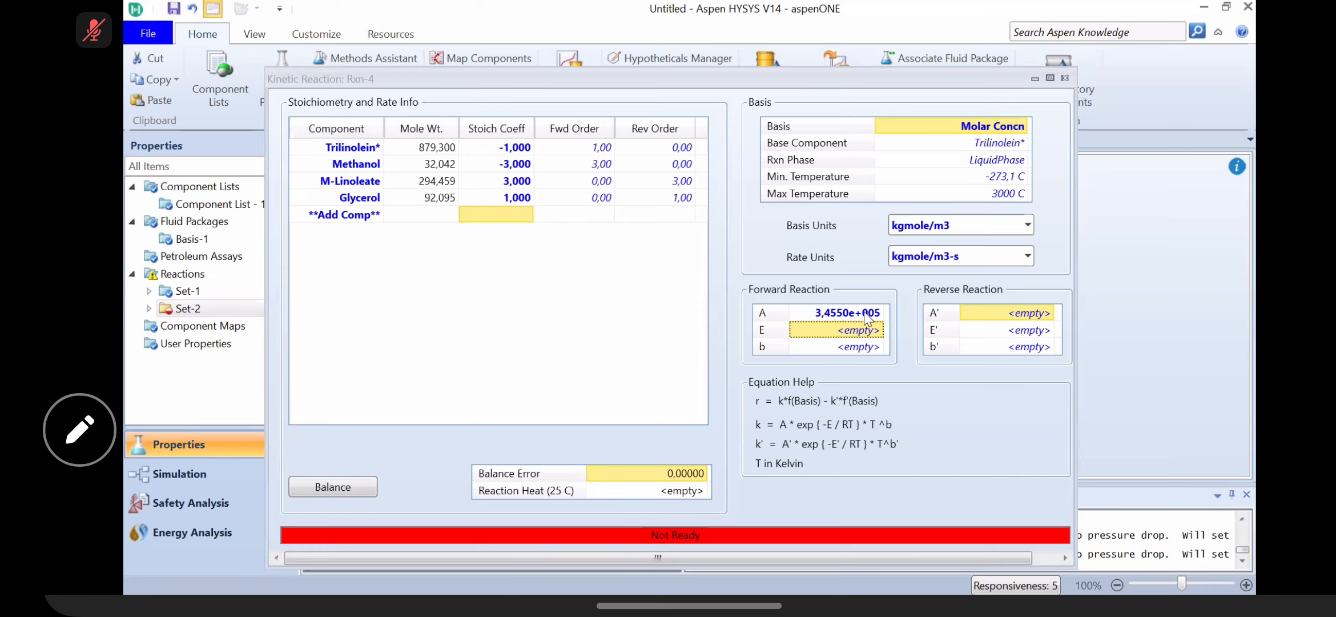
{"action": "type", "text": "2"}
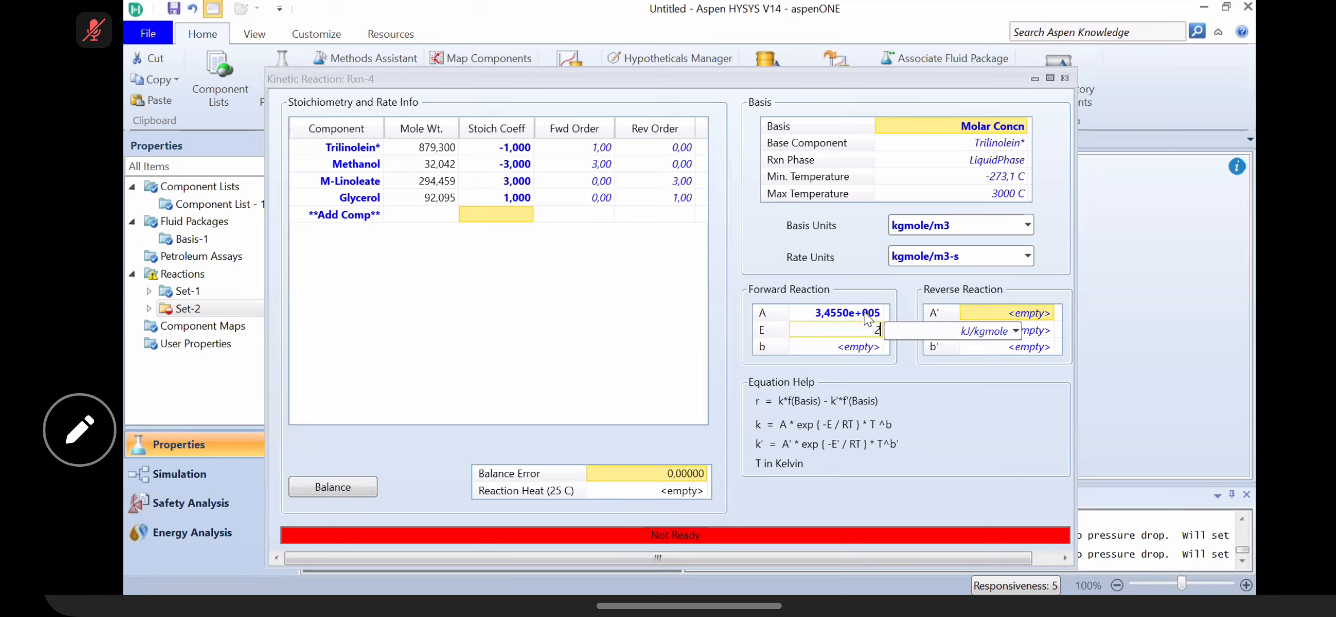
{"action": "type", "text": "3300"}
{"action": "key", "text": "Return"}
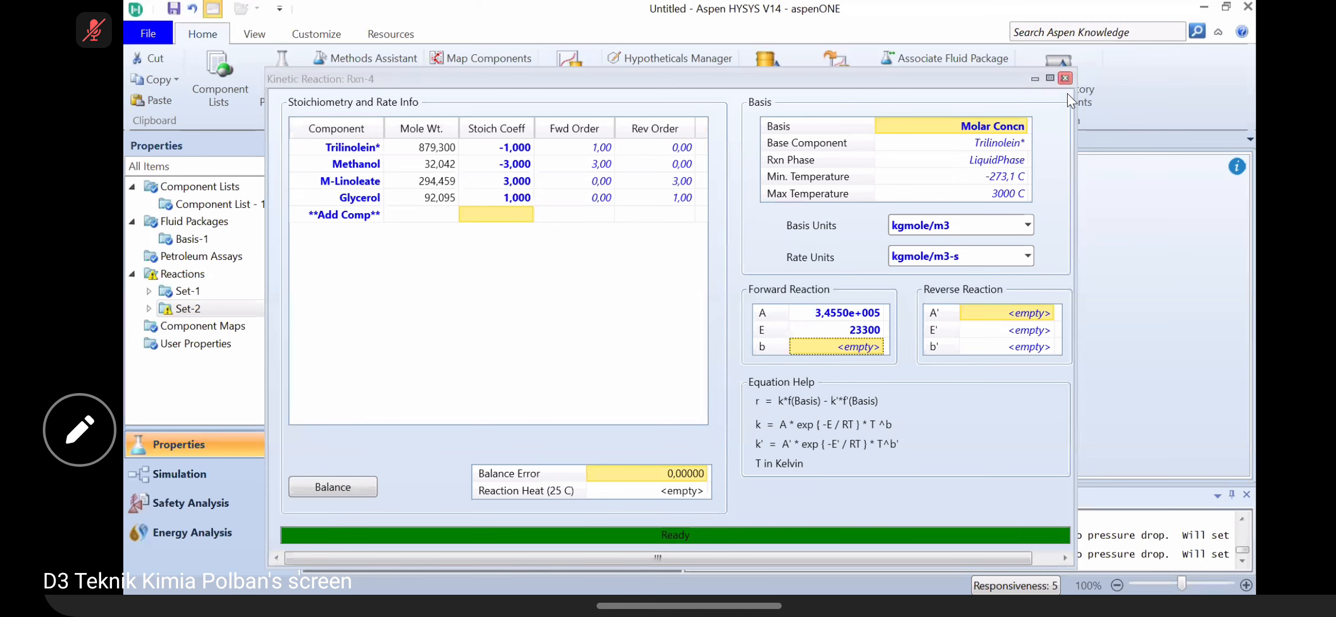
{"action": "left_click", "coordinate": [1066, 78]}
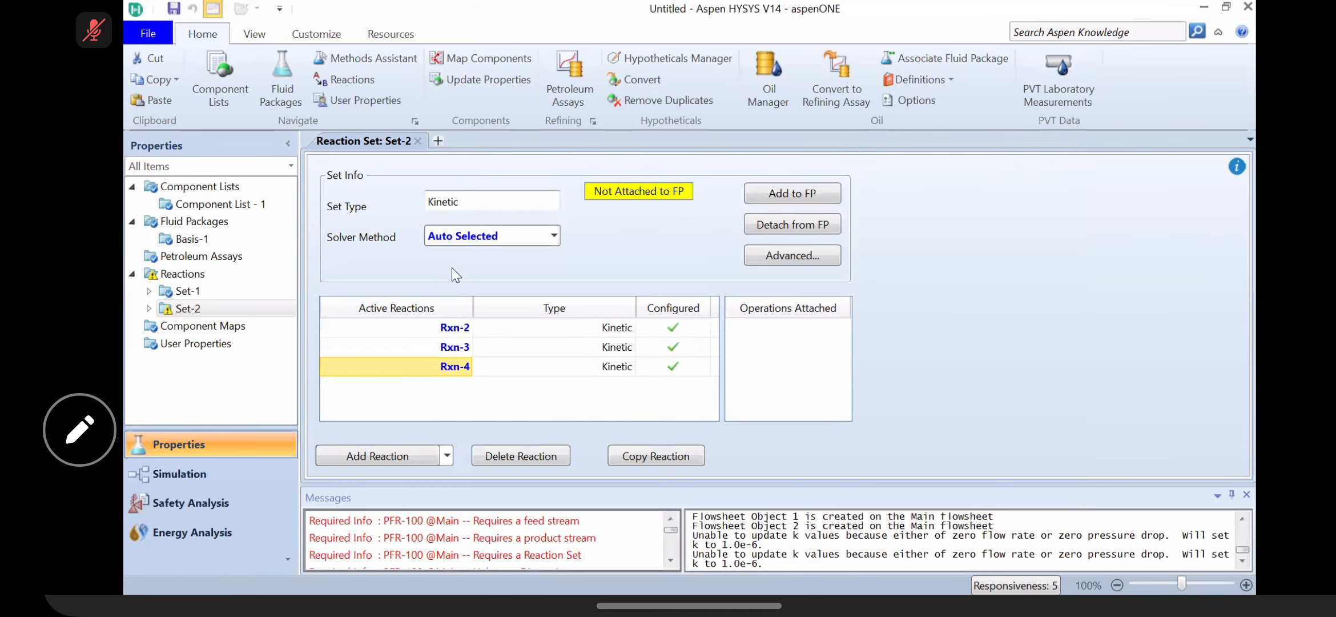
Step: Attach reaction Set-2 to the fluid package, and review the reactions listed in Set-2 and Set-1
{"action": "left_click", "coordinate": [771, 190]}
{"action": "left_click", "coordinate": [683, 429]}
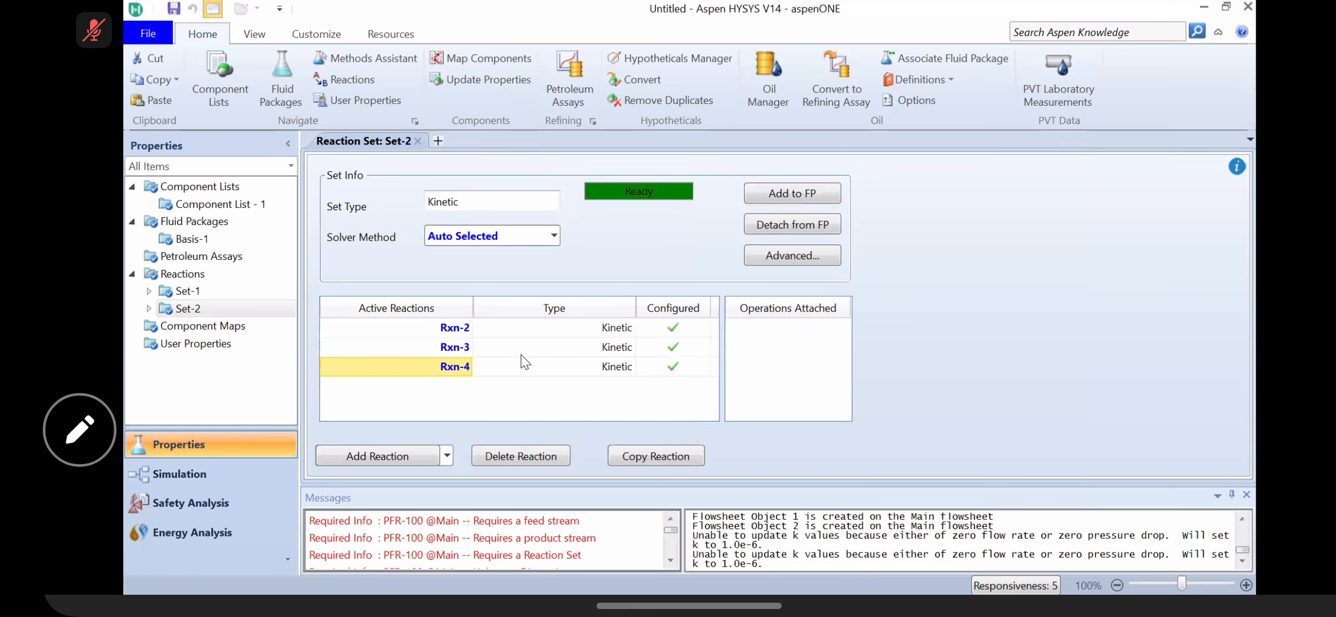
{"action": "left_click", "coordinate": [455, 352]}
{"action": "key", "text": "Up"}
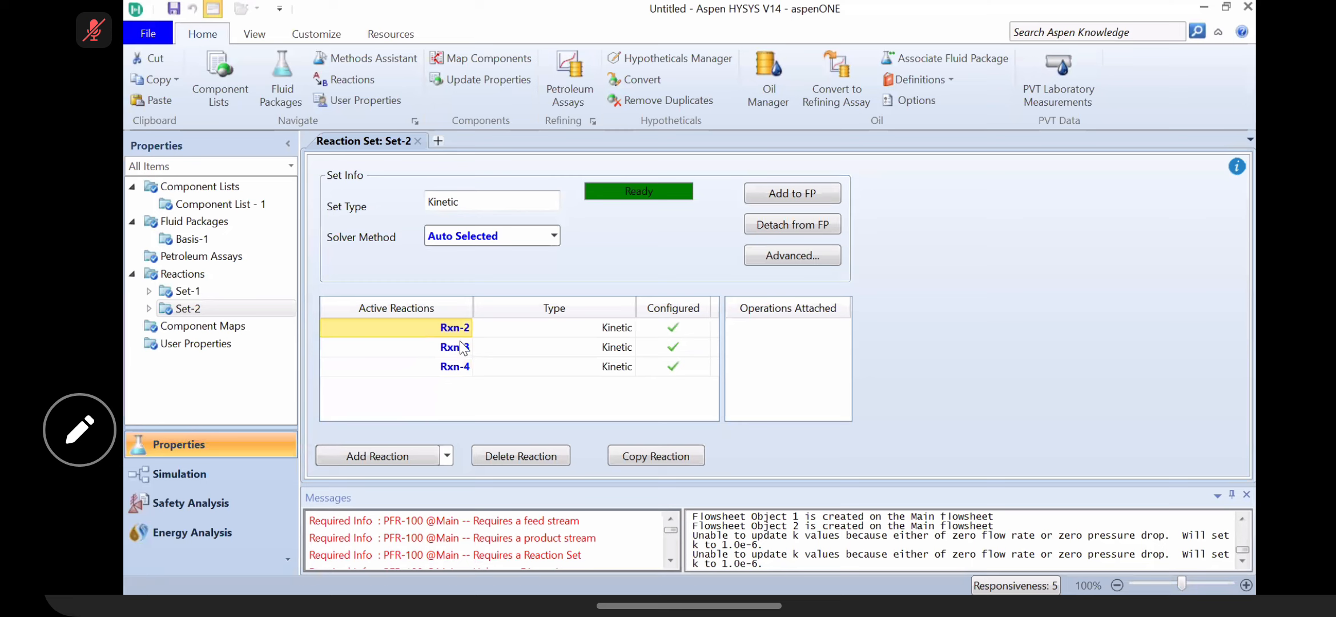
{"action": "key", "text": "Down"}
{"action": "key", "text": "Down"}
{"action": "left_click", "coordinate": [188, 291]}
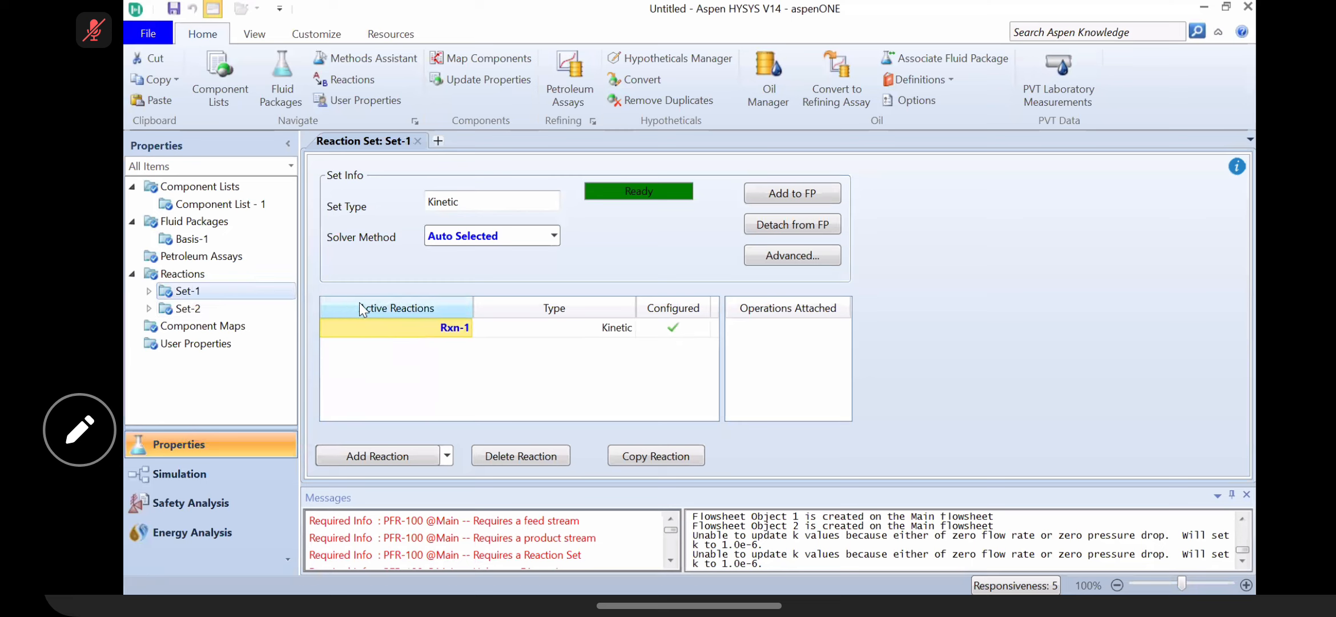
Step: Return to the simulation flowsheet and save the case in Downloads as Tugas7-2AB
{"action": "left_click", "coordinate": [179, 474]}
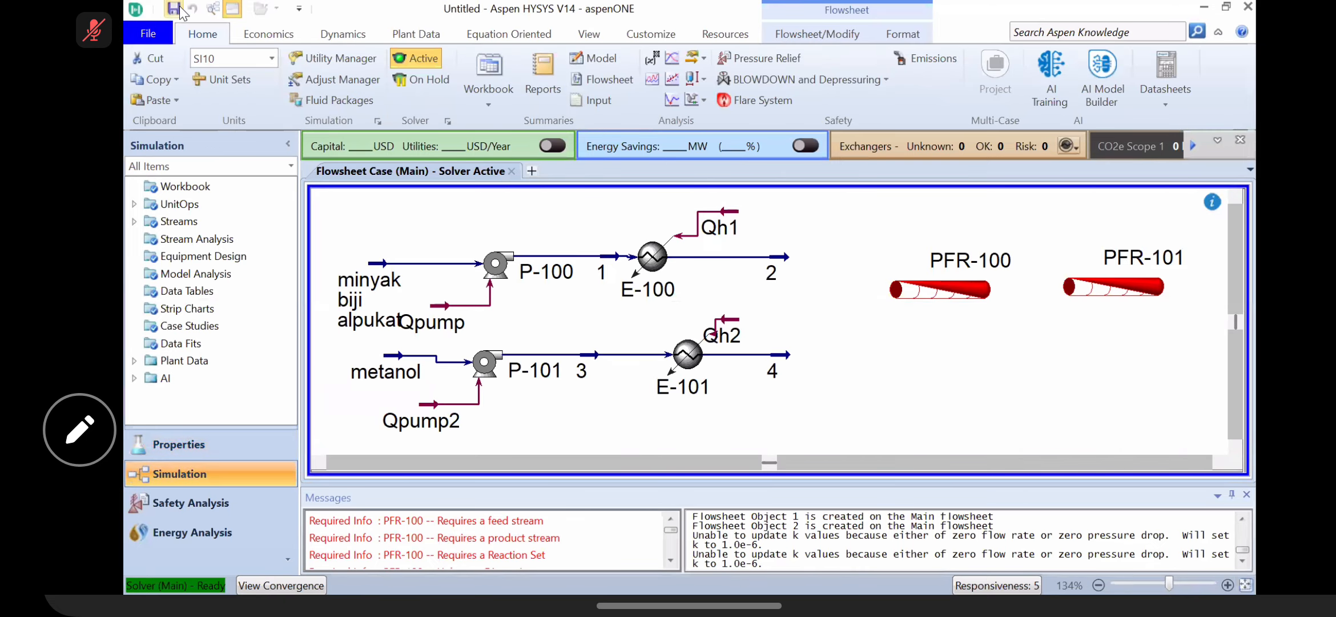
{"action": "key", "text": "ctrl+s"}
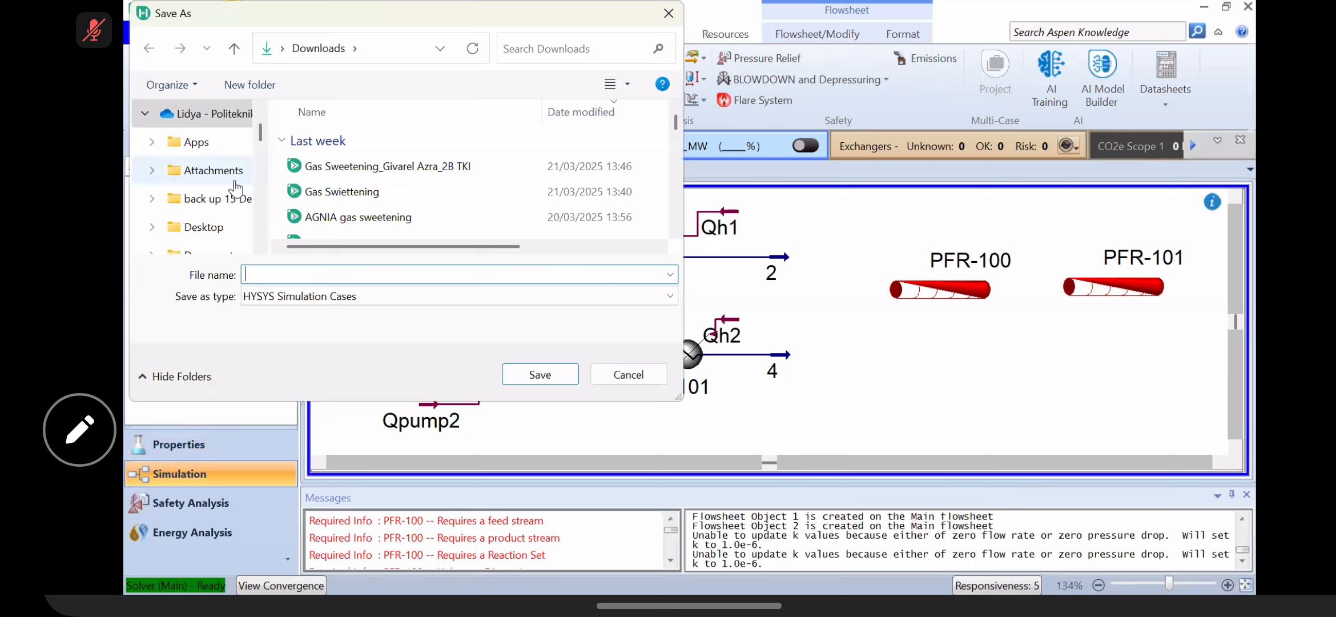
{"action": "left_click_drag", "start_coordinate": [261, 134], "coordinate": [261, 197]}
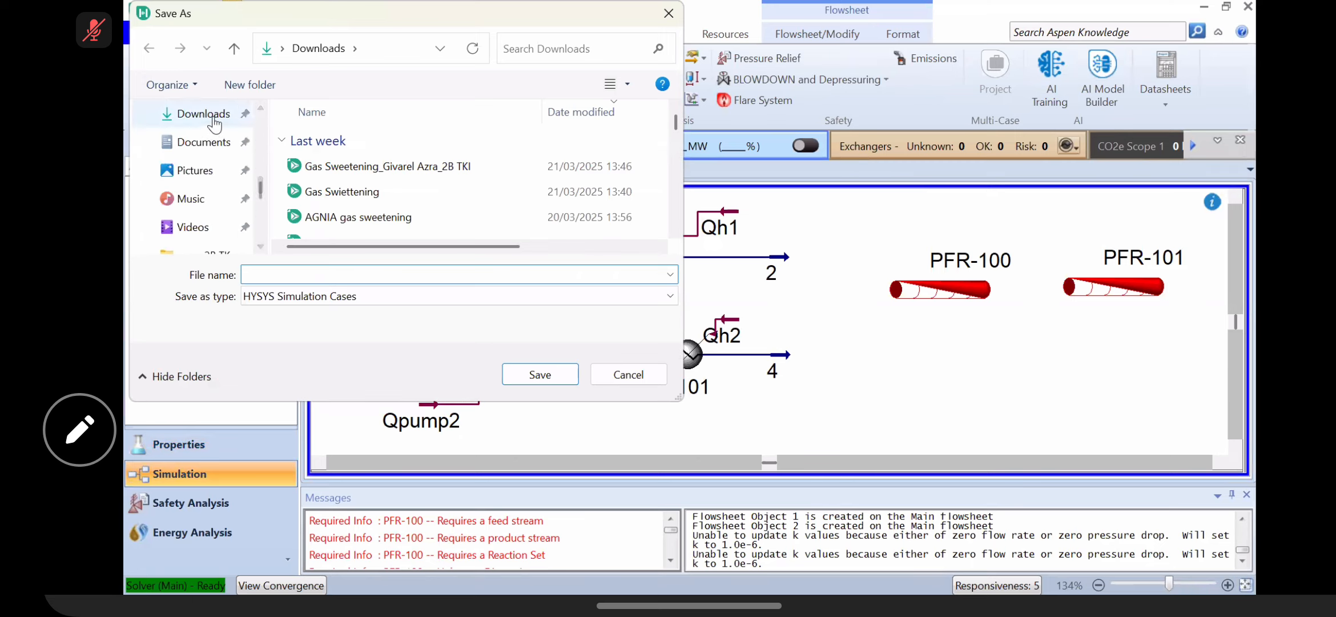
{"action": "left_click", "coordinate": [371, 272]}
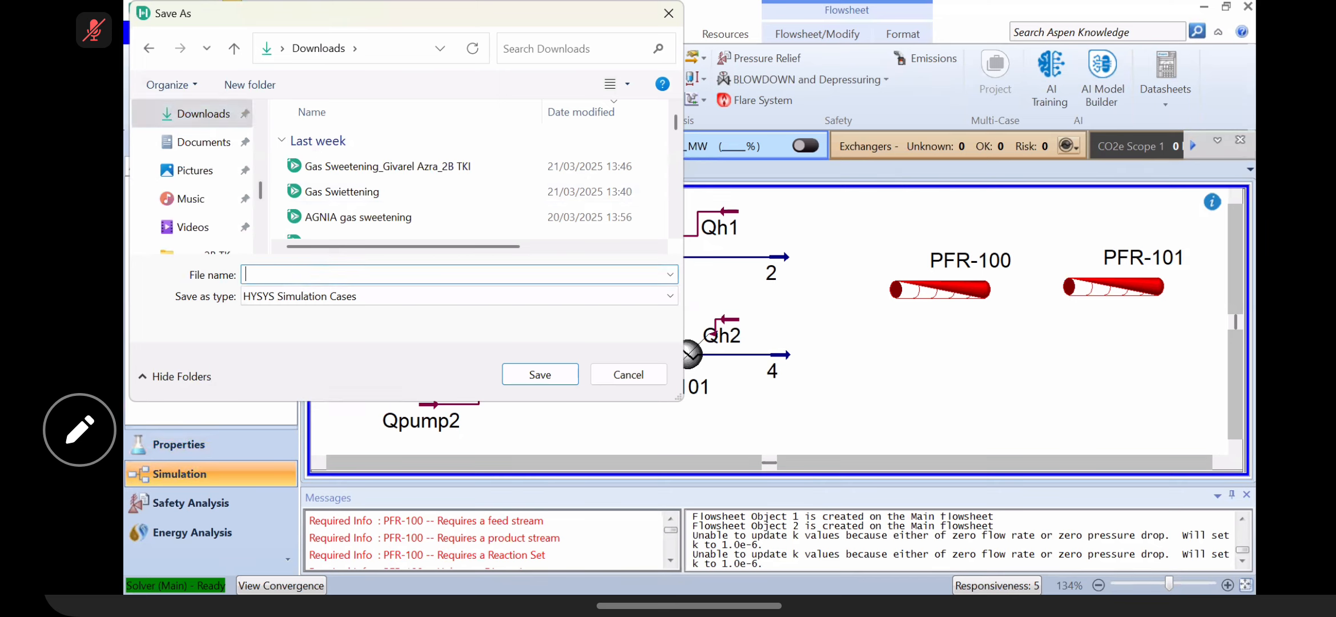
{"action": "type", "text": "Tugas7-2AB"}
{"action": "key", "text": "Return"}
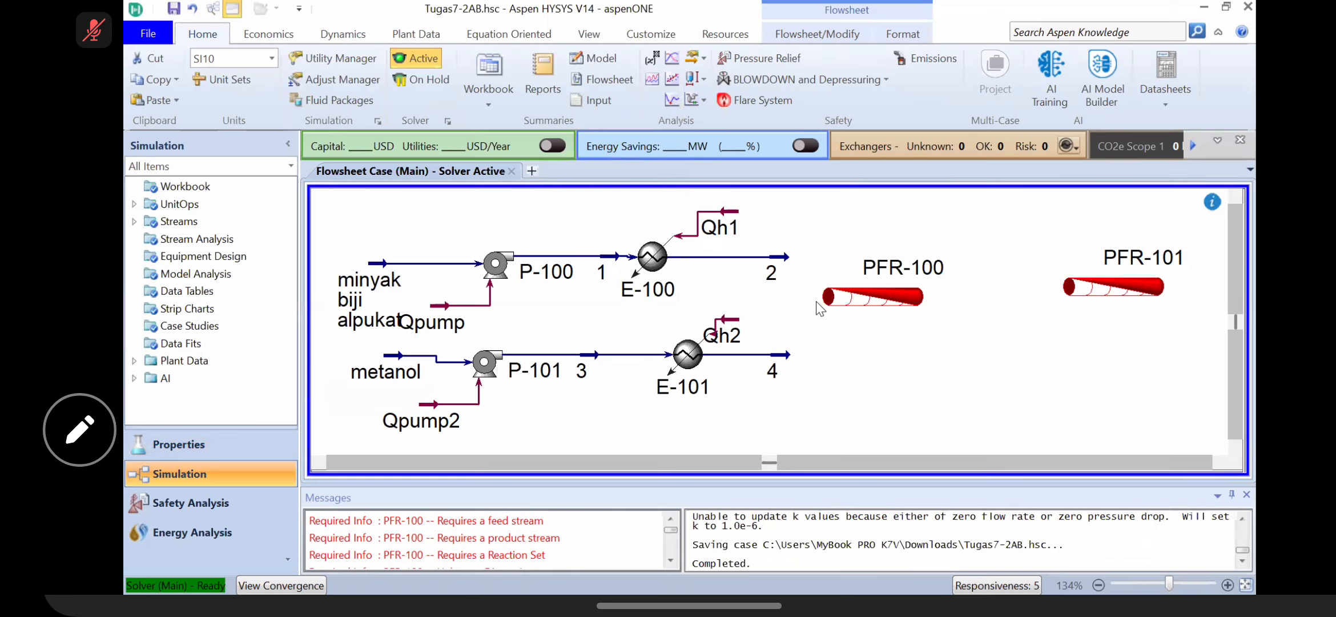
Step: Move reactor PFR-100 closer to the heater outlet streams and open its properties in a maximized window
{"action": "left_click", "coordinate": [873, 299]}
{"action": "double_click", "coordinate": [887, 301]}
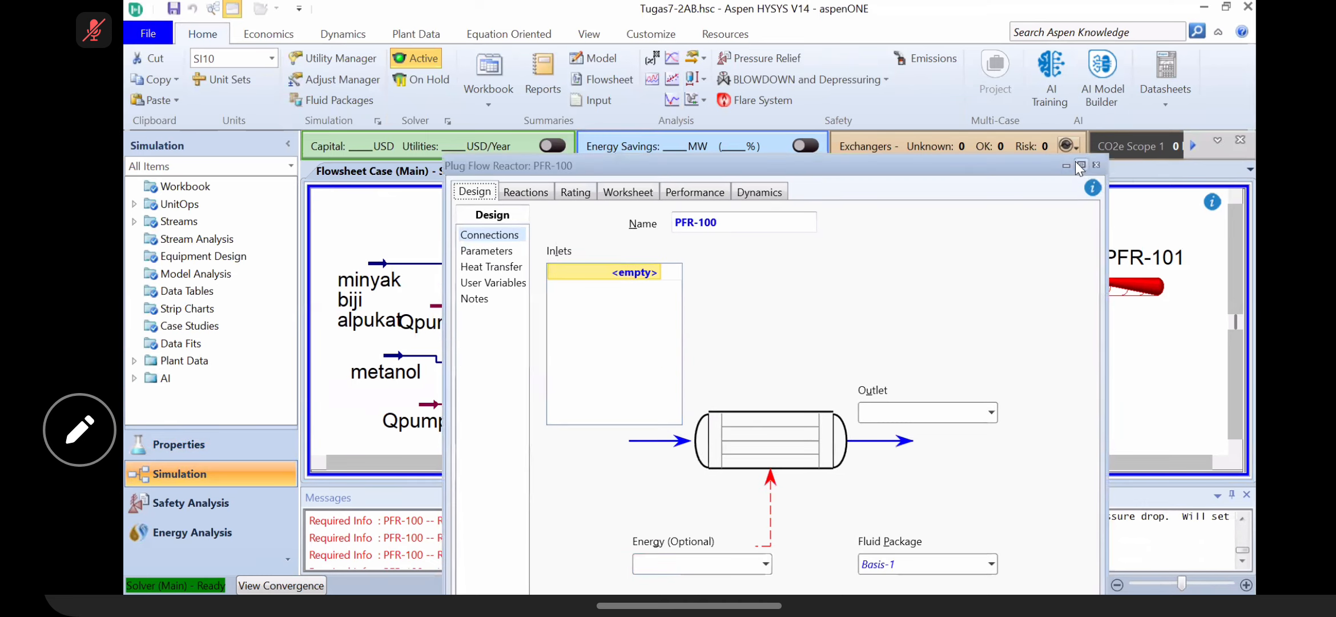
{"action": "left_click", "coordinate": [1077, 164]}
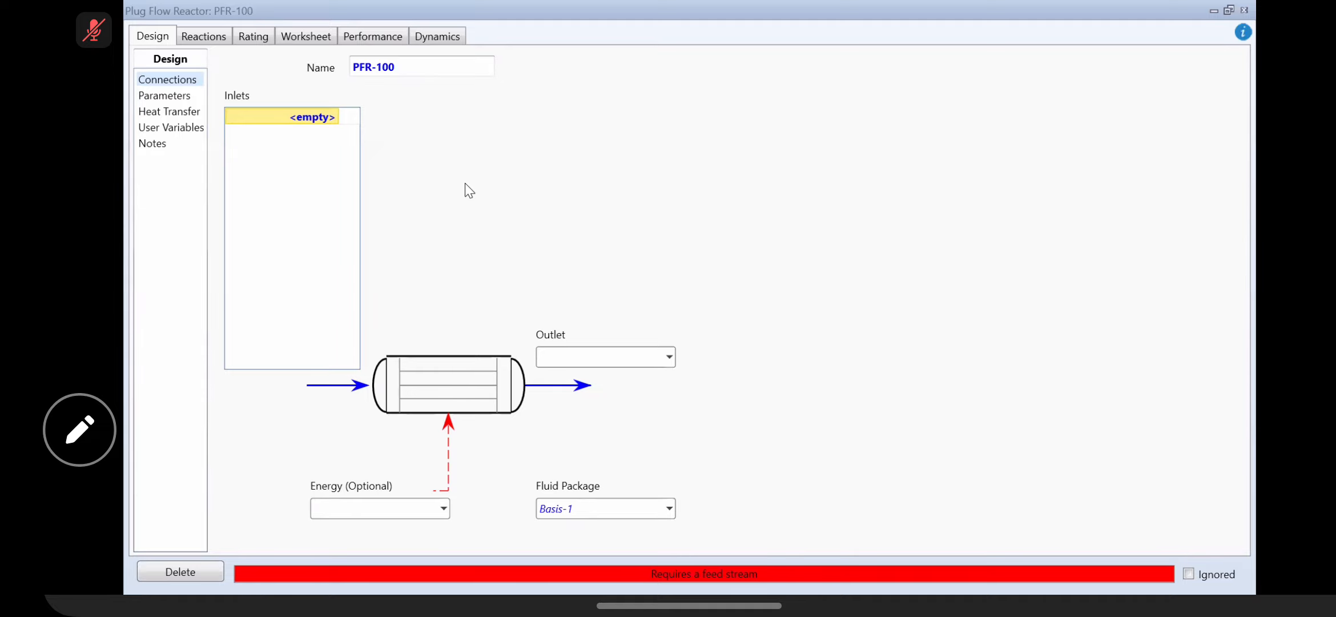
{"action": "left_click", "coordinate": [336, 116]}
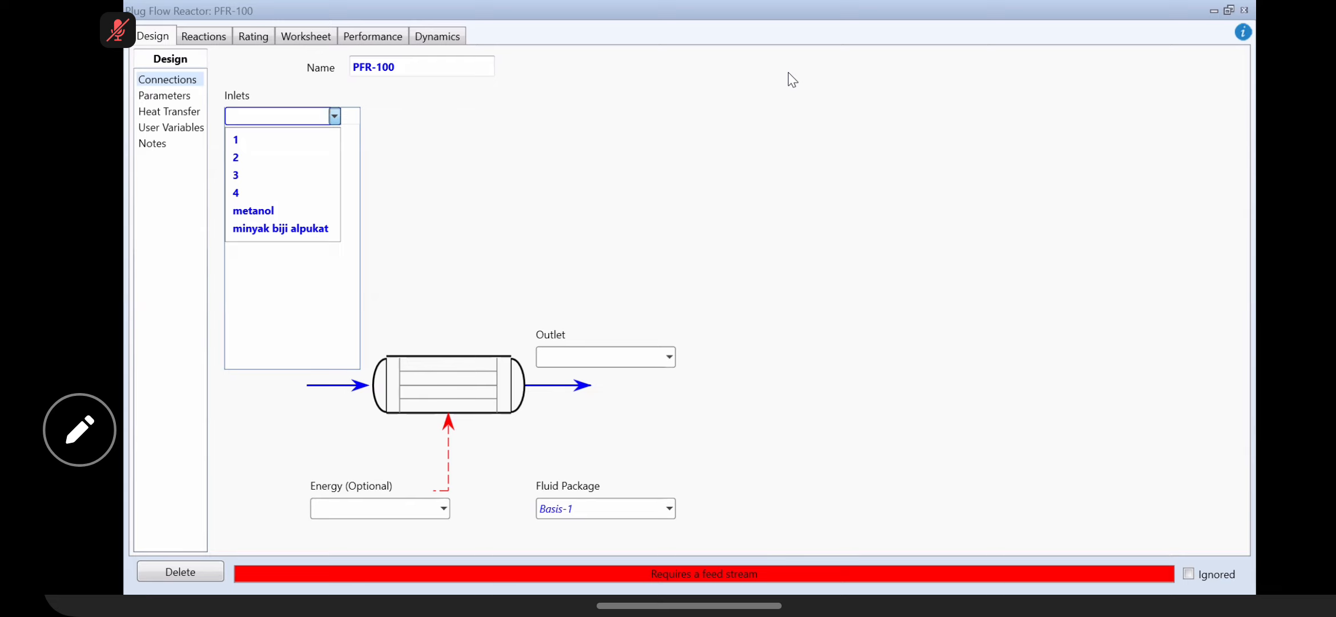
{"action": "left_click", "coordinate": [1168, 68]}
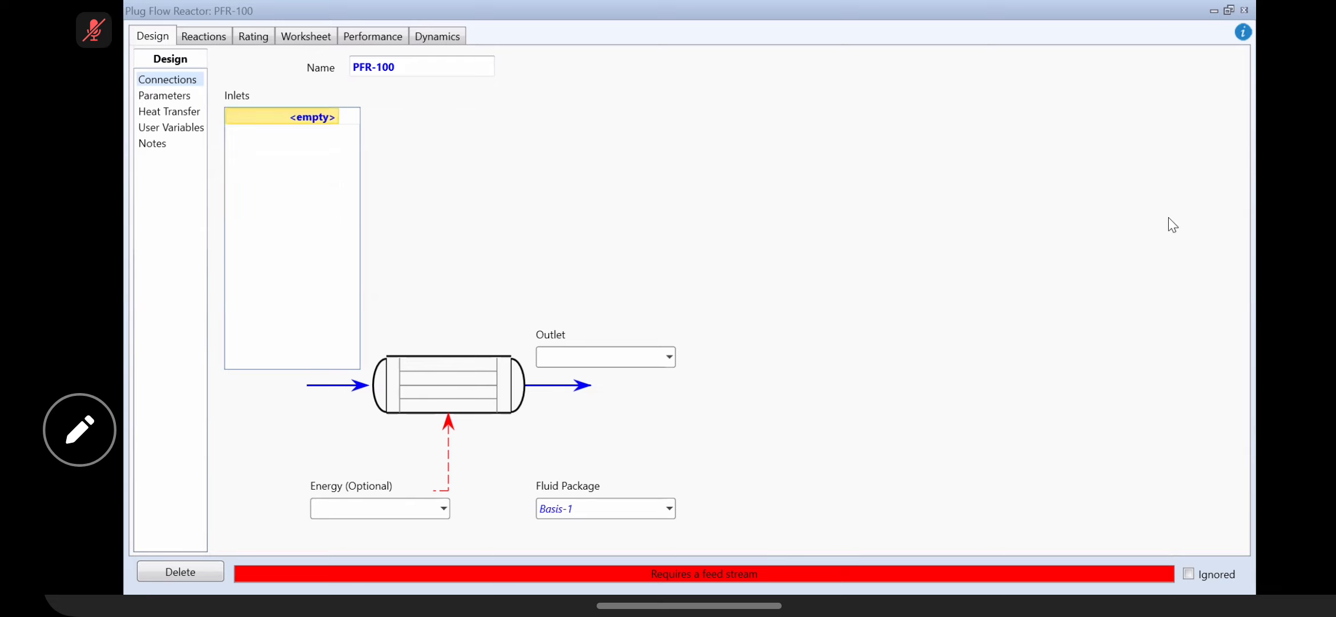
{"action": "left_click", "coordinate": [1244, 10]}
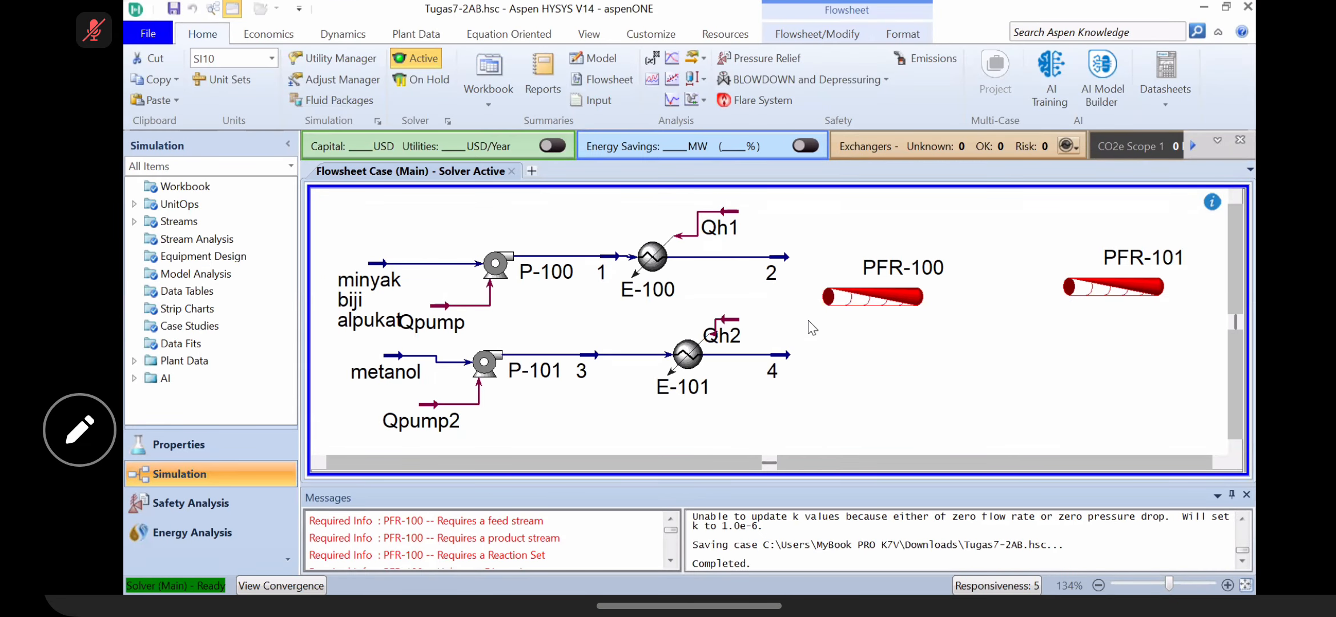
Step: Reopen the PFR-100 reactor's properties and connect streams 2 and 4 as its inlets
{"action": "left_click", "coordinate": [892, 292]}
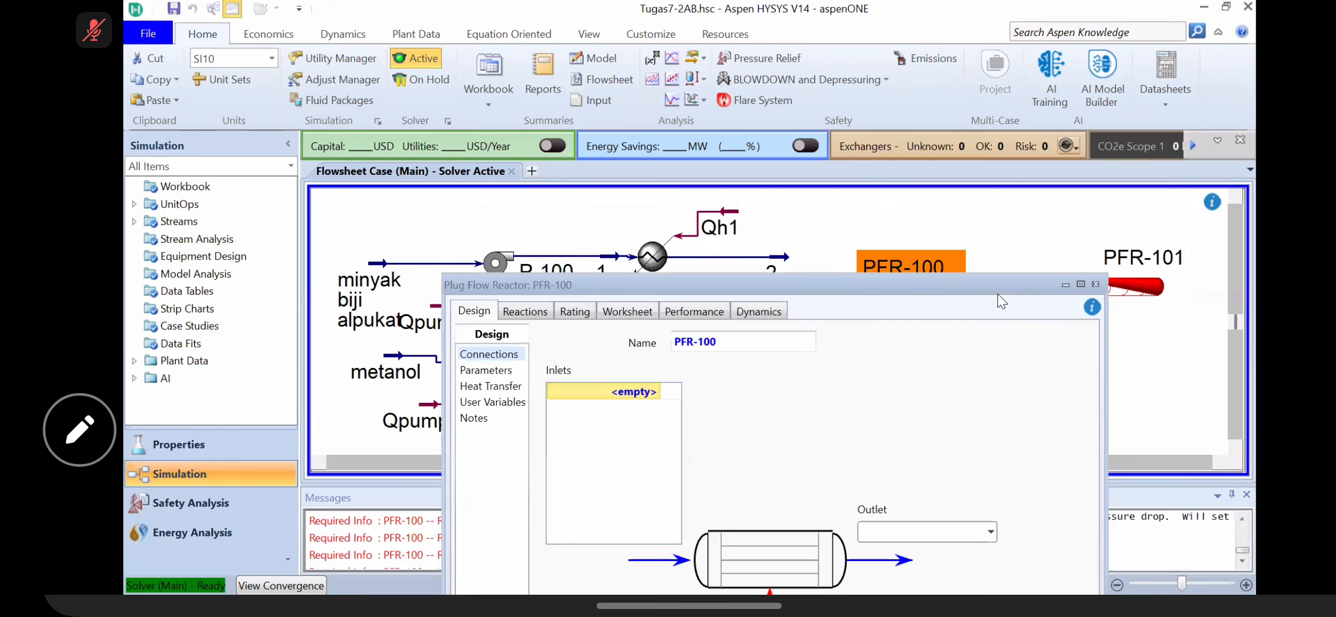
{"action": "left_click_drag", "start_coordinate": [998, 278], "coordinate": [1036, 184]}
{"action": "left_click", "coordinate": [695, 300]}
{"action": "left_click", "coordinate": [631, 341]}
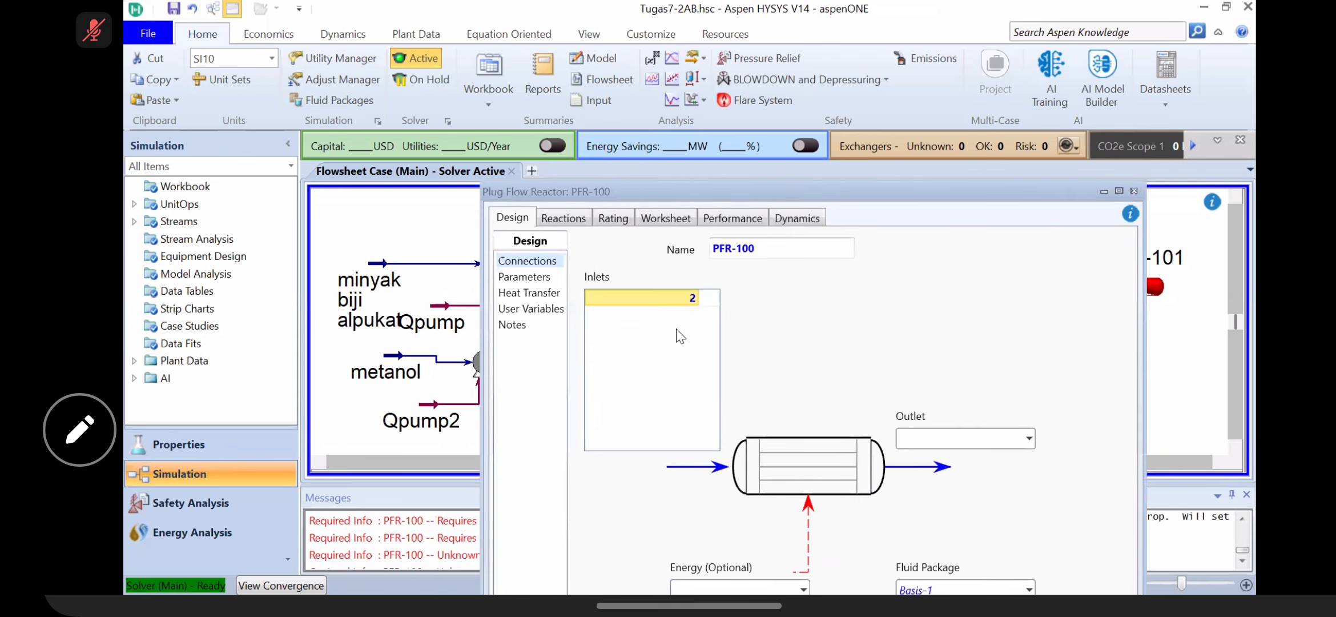
{"action": "left_click", "coordinate": [694, 314]}
{"action": "left_click", "coordinate": [617, 373]}
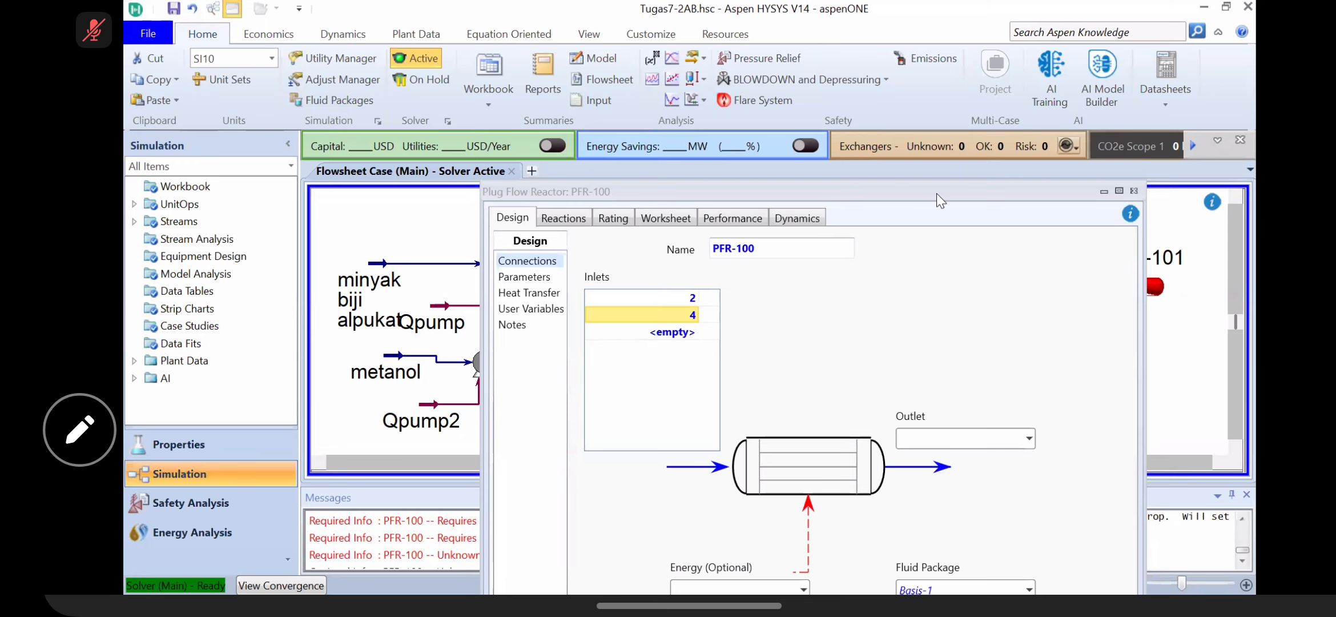
Step: Name the outlet stream of PFR-100 raw fame1
{"action": "left_click_drag", "start_coordinate": [937, 193], "coordinate": [817, 100]}
{"action": "left_click", "coordinate": [823, 342]}
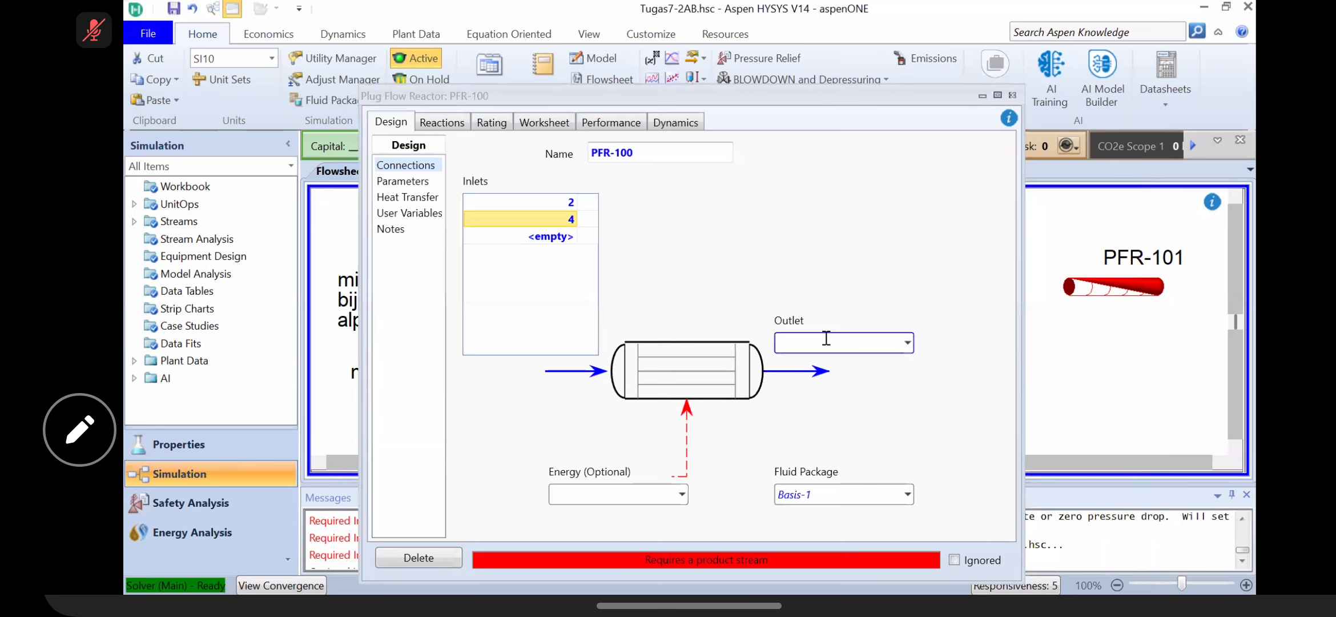
{"action": "type", "text": "raw fame1"}
{"action": "key", "text": "Return"}
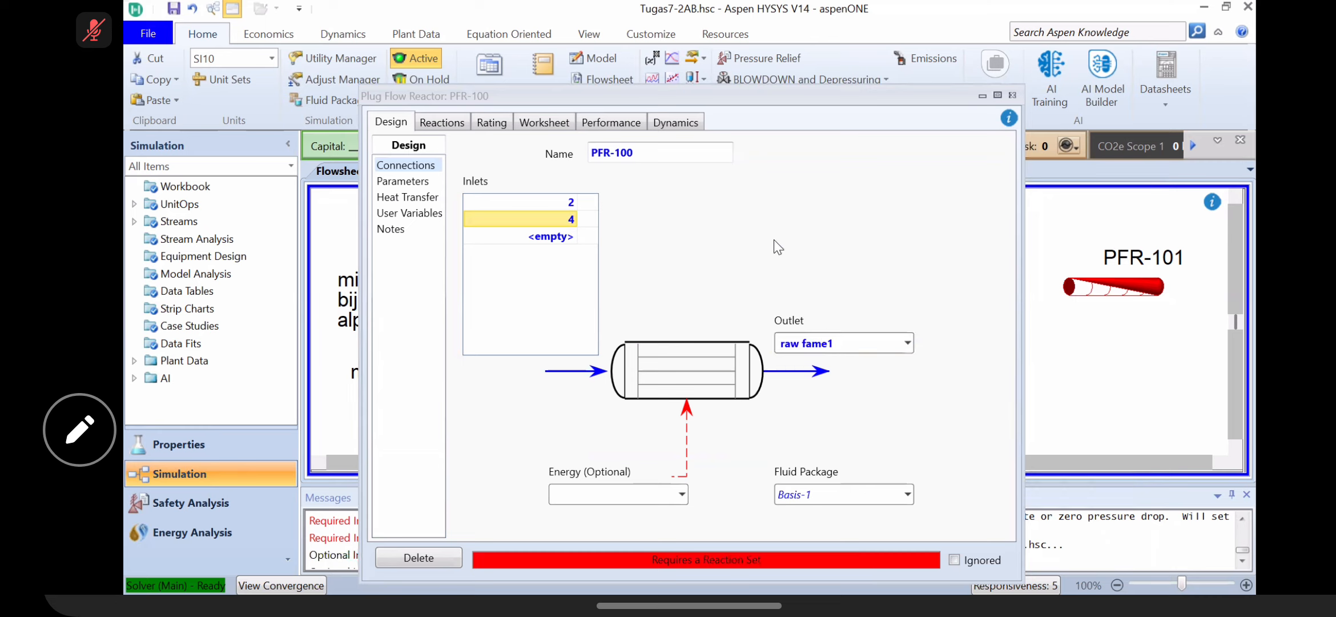
Step: Assign reaction set Set-1 to the PFR-100 reactor
{"action": "left_click", "coordinate": [451, 126]}
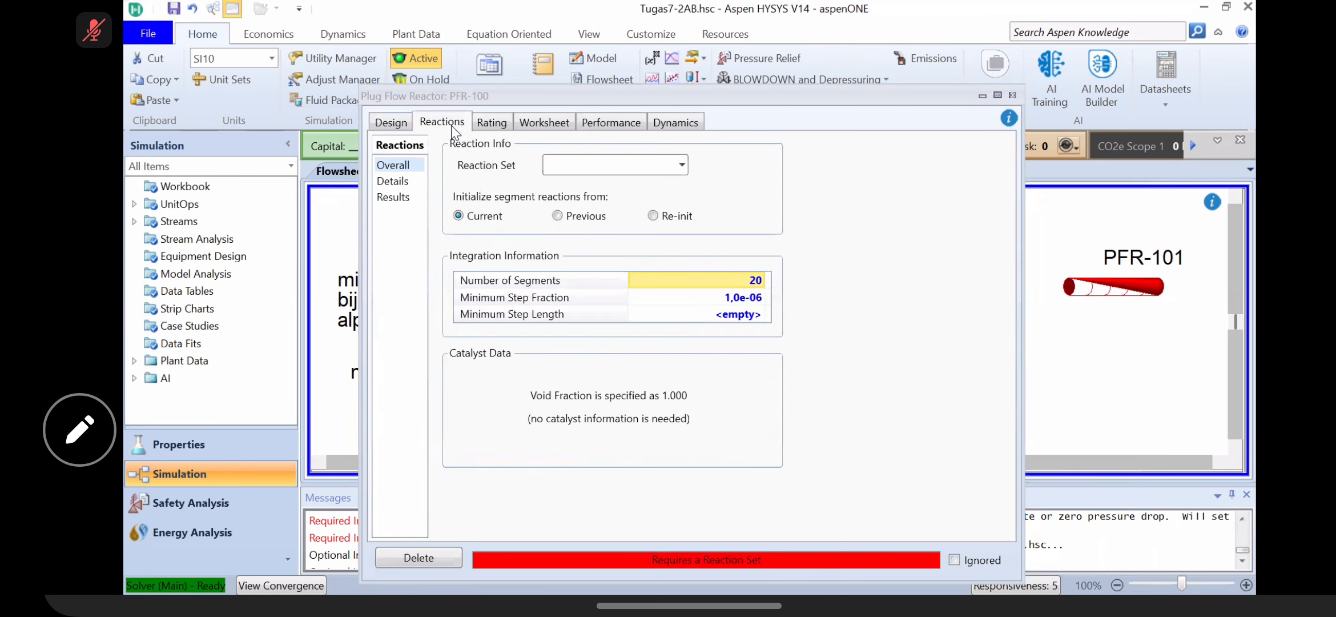
{"action": "left_click", "coordinate": [682, 165]}
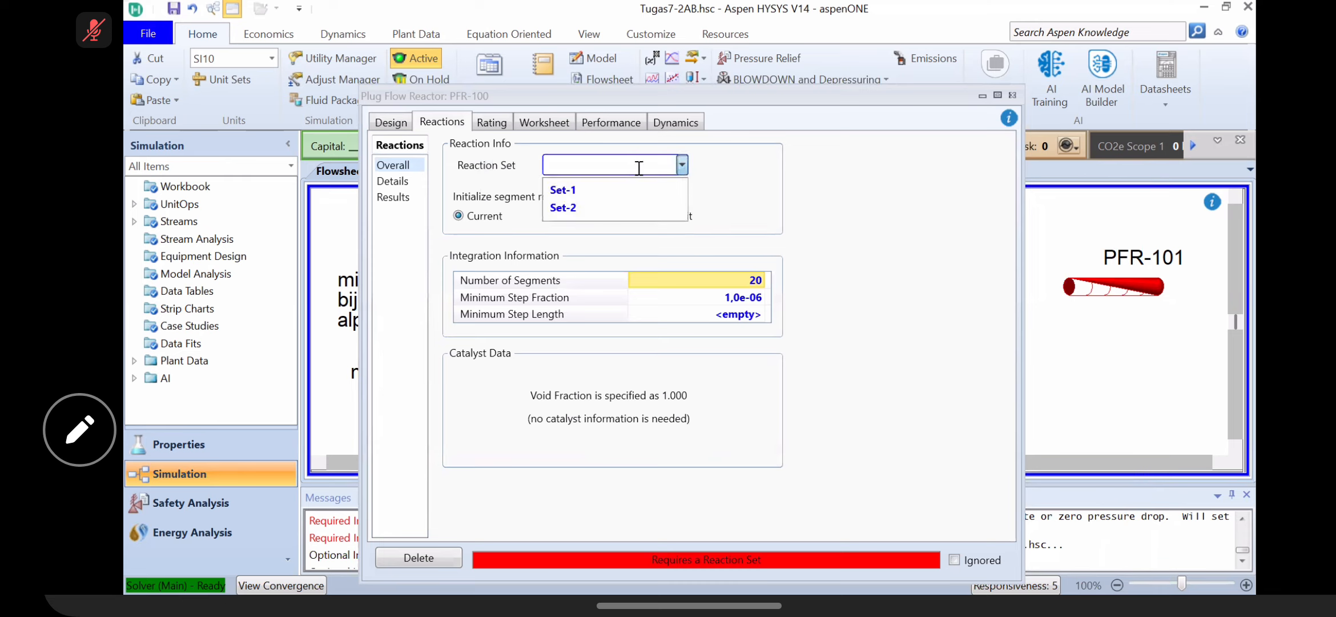
{"action": "left_click", "coordinate": [562, 188]}
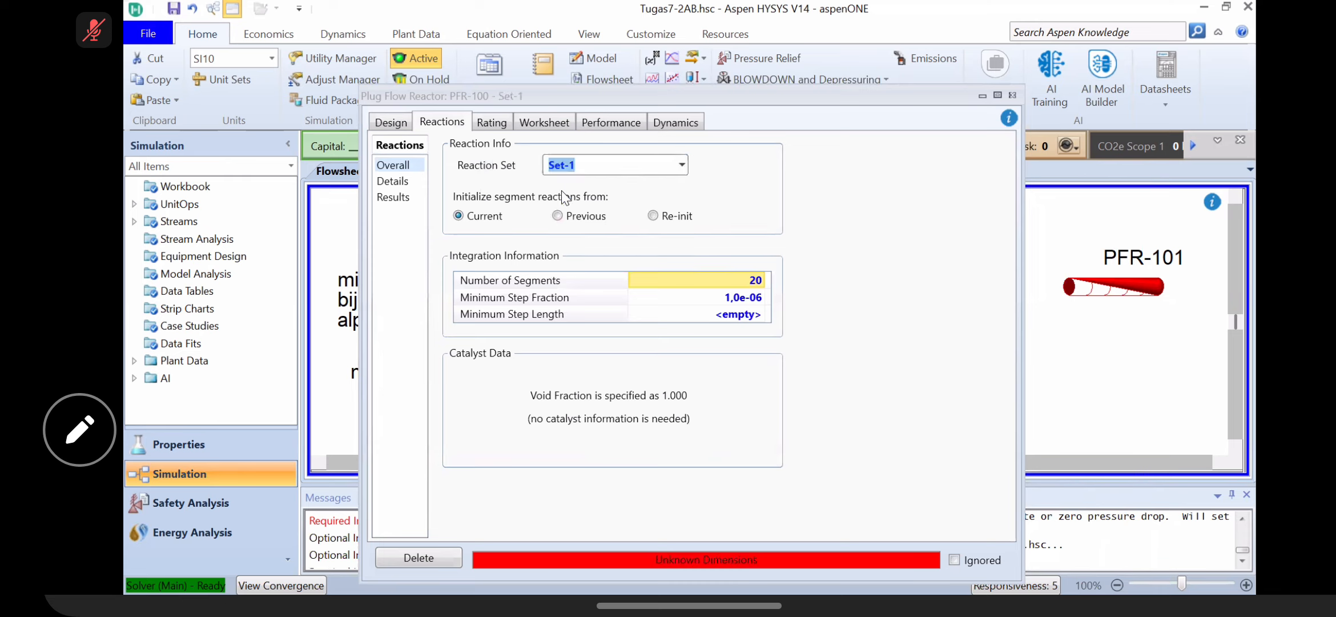
Step: Size the PFR-100 tube with a total volume of 2 m3 and a length of 1 m
{"action": "left_click", "coordinate": [506, 122]}
{"action": "left_click", "coordinate": [529, 124]}
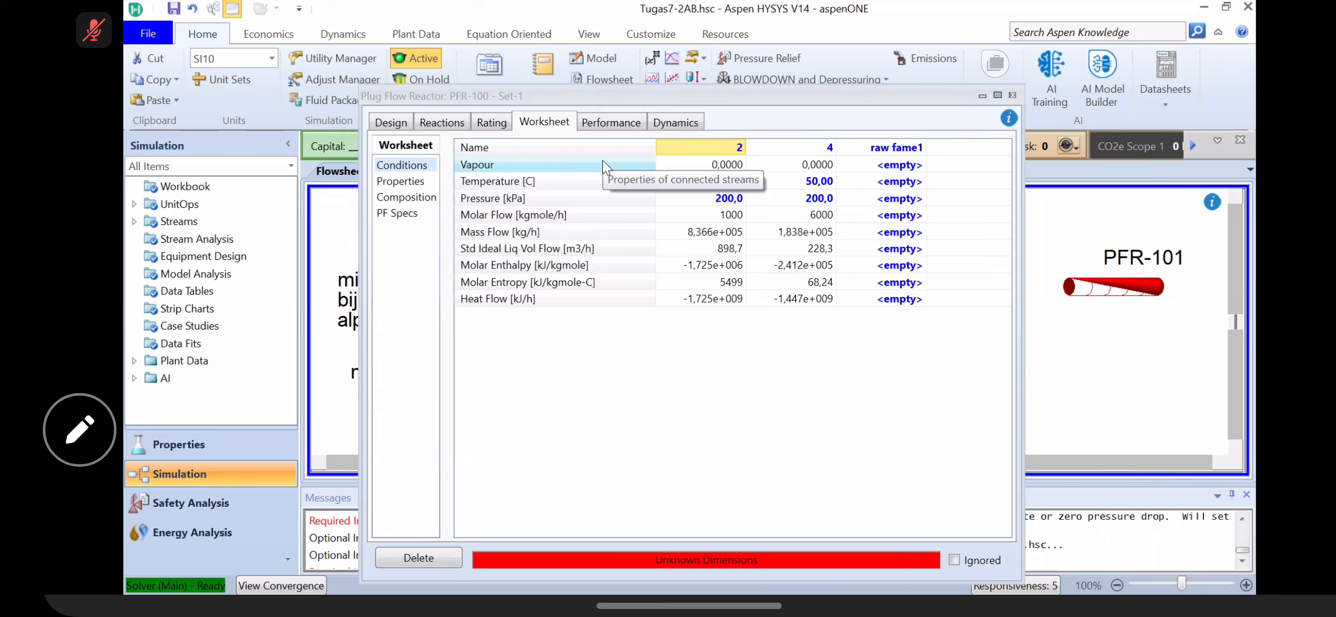
{"action": "left_click", "coordinate": [492, 123]}
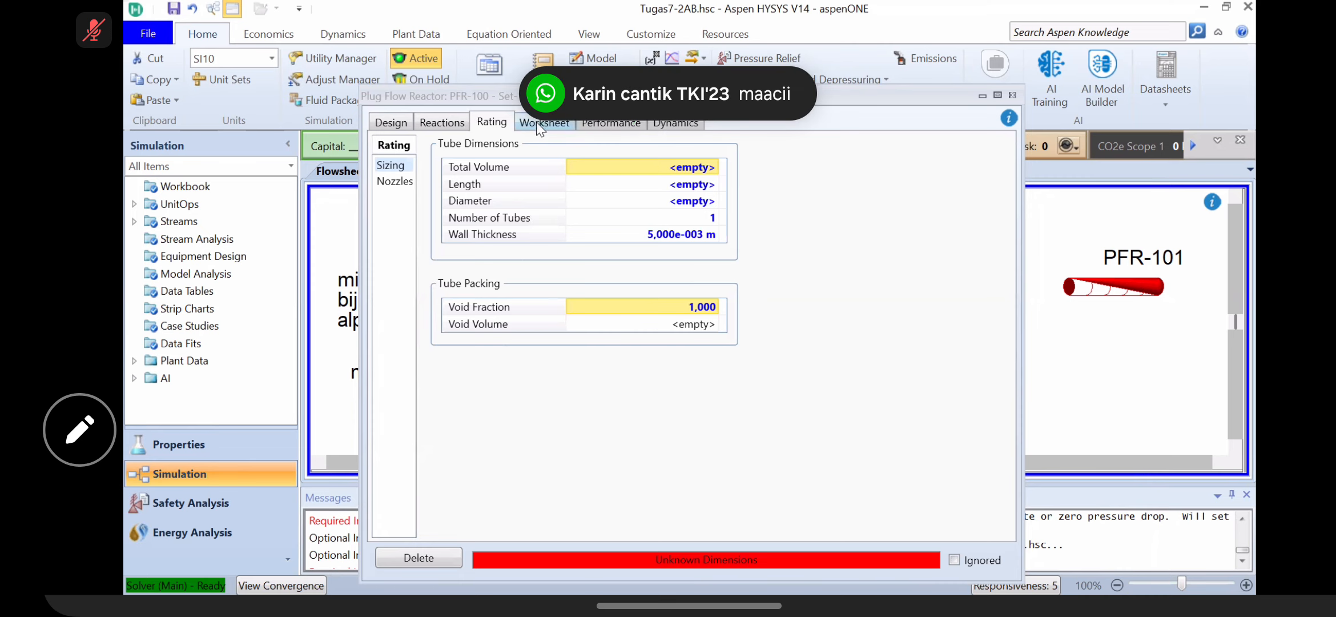
{"action": "left_click", "coordinate": [699, 170]}
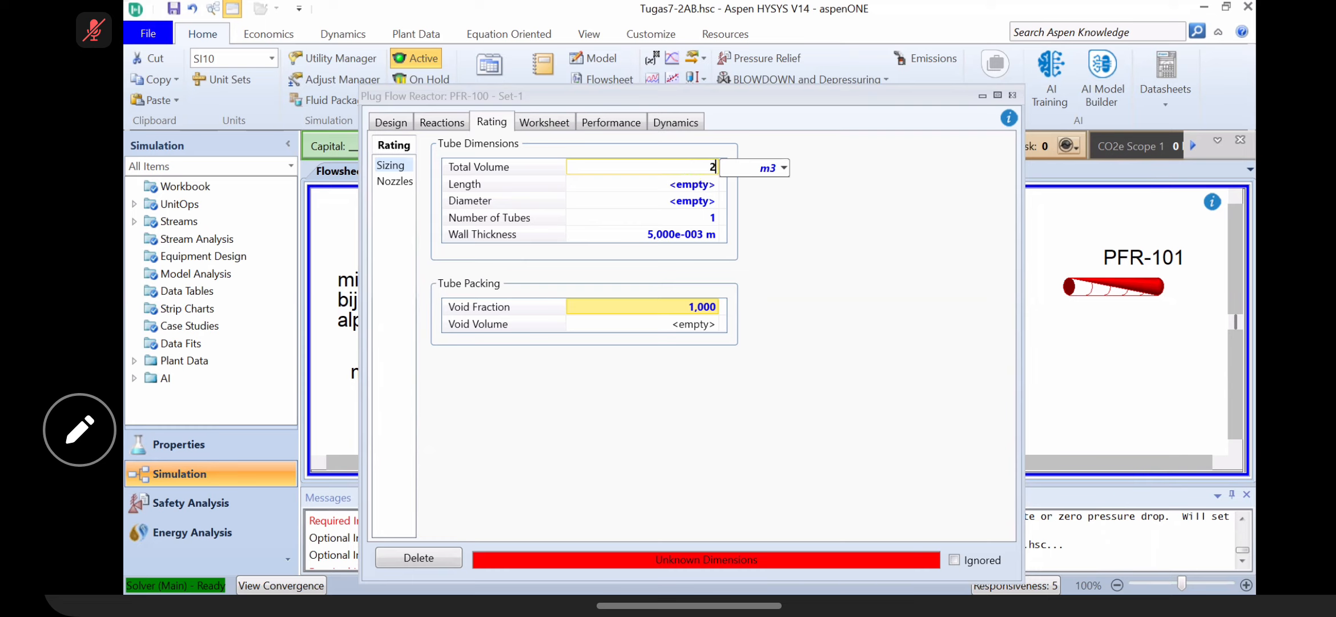
{"action": "key", "text": "Return"}
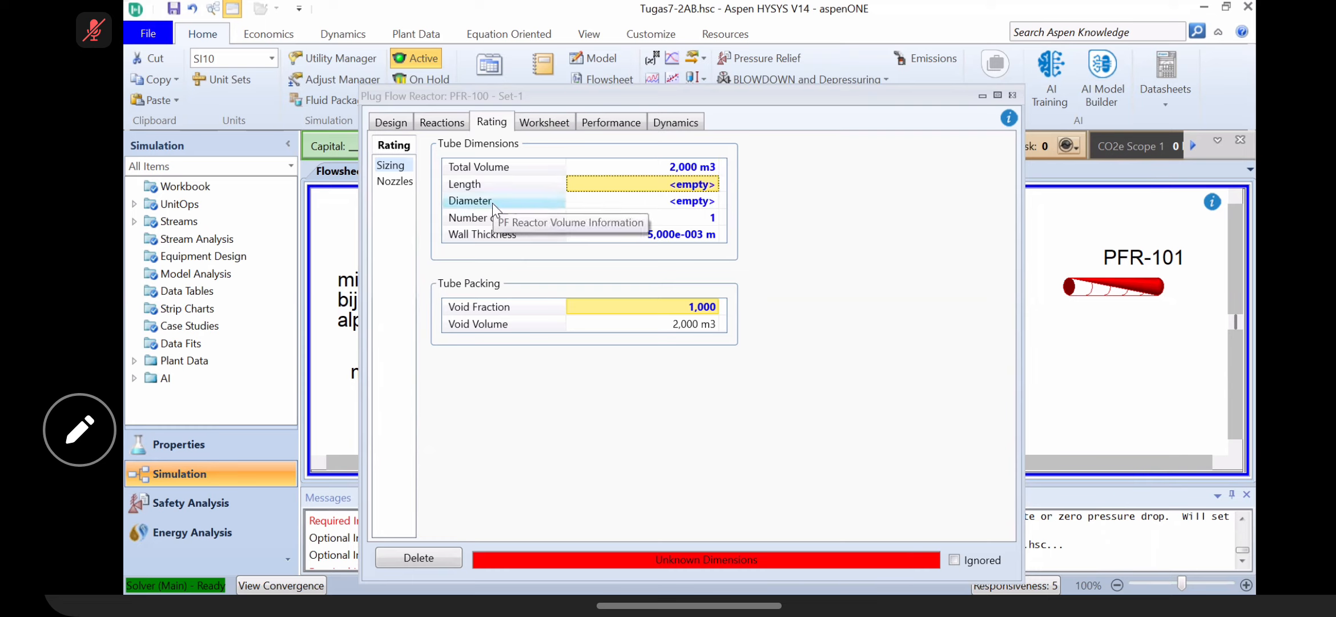
{"action": "left_click", "coordinate": [689, 185]}
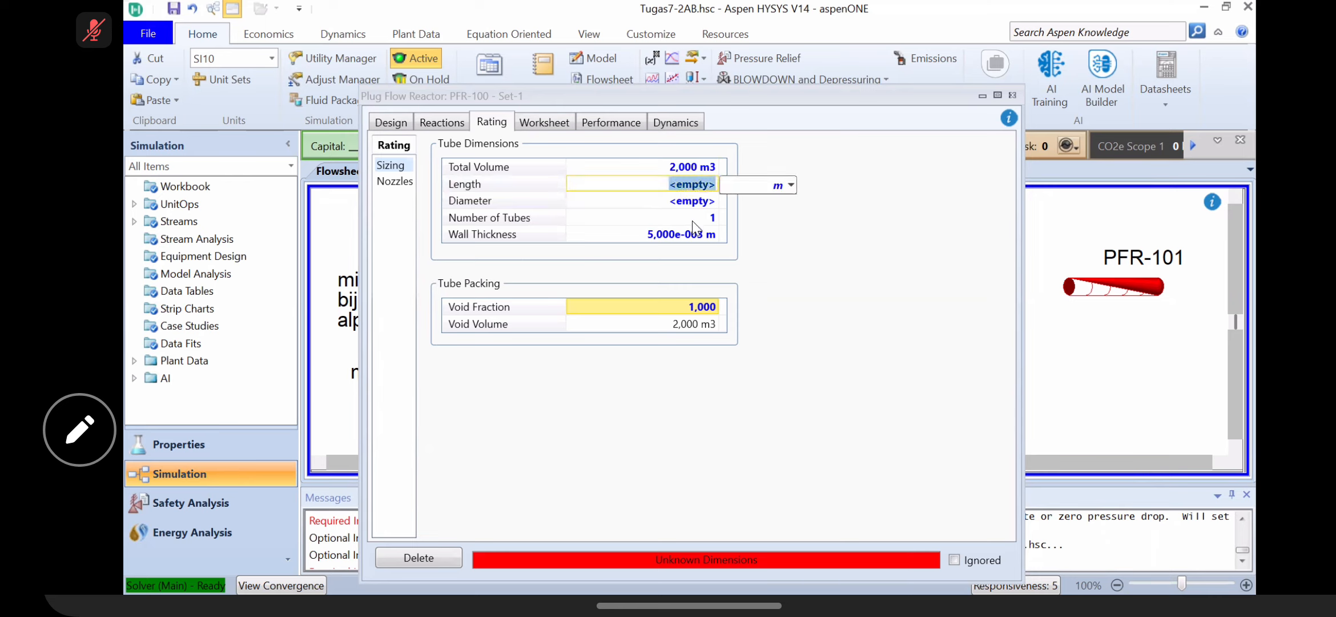
{"action": "type", "text": "1"}
{"action": "key", "text": "Return"}
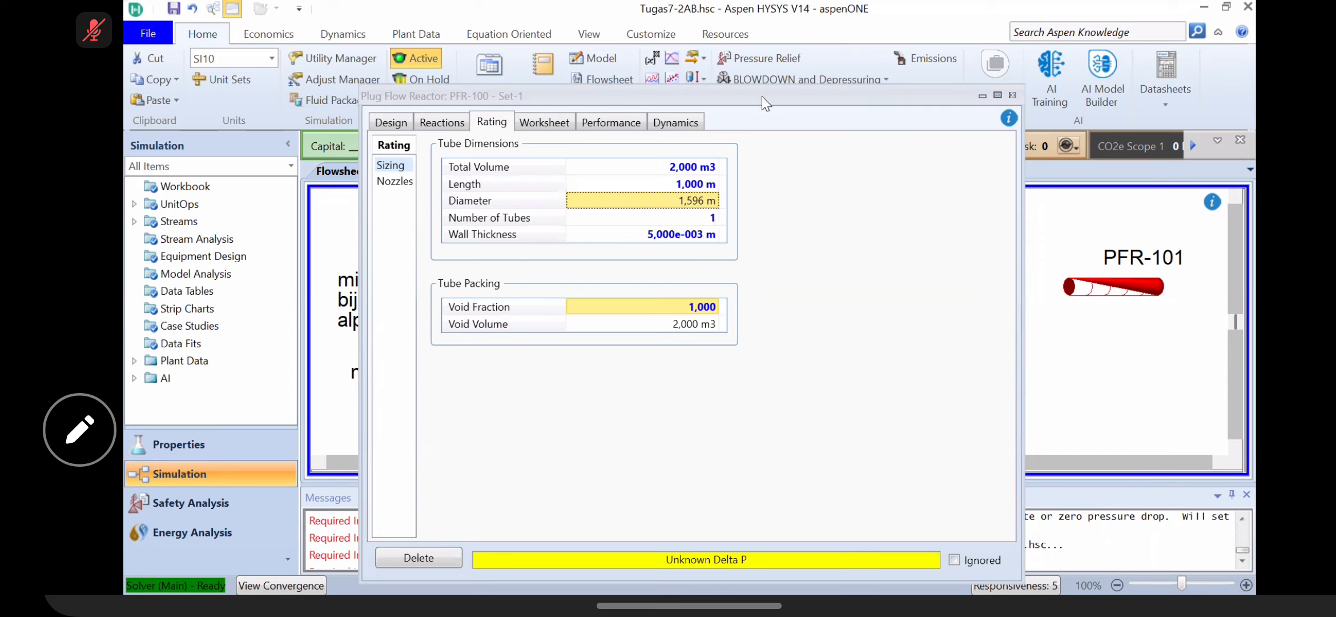
Step: Set the PFR-100 reactor's Delta P to 0 kPa and open its reaction results
{"action": "left_click", "coordinate": [545, 121]}
{"action": "left_click", "coordinate": [495, 95]}
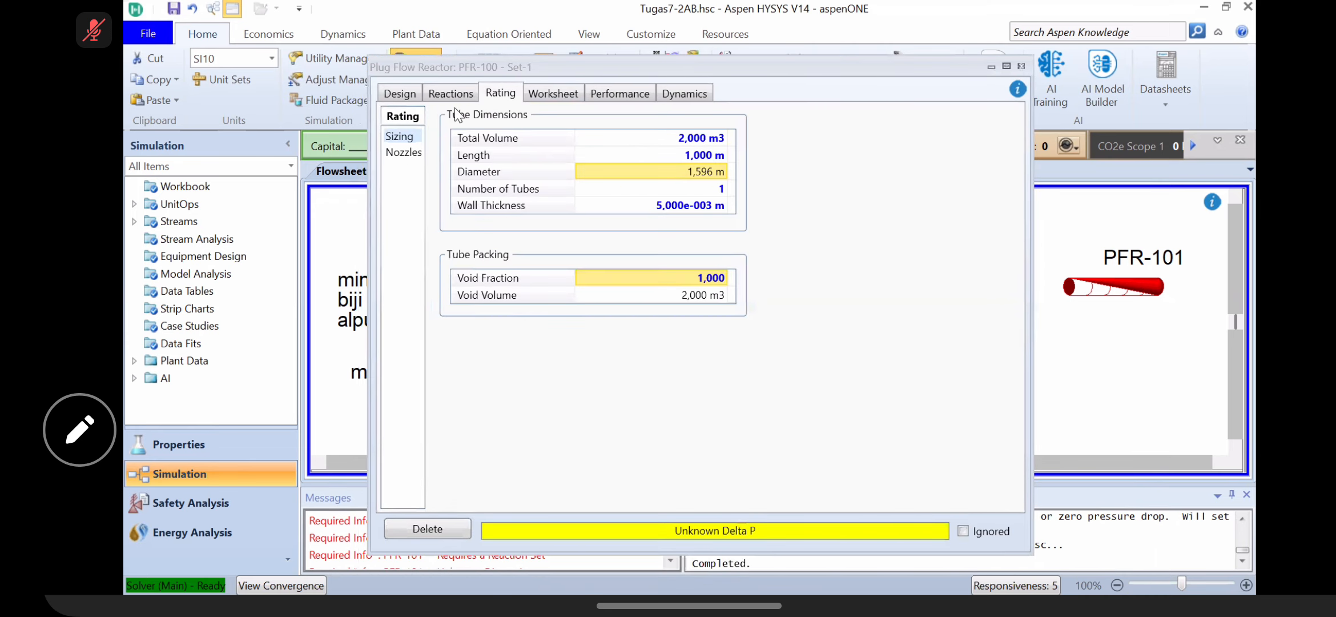
{"action": "left_click", "coordinate": [400, 94]}
{"action": "left_click", "coordinate": [411, 152]}
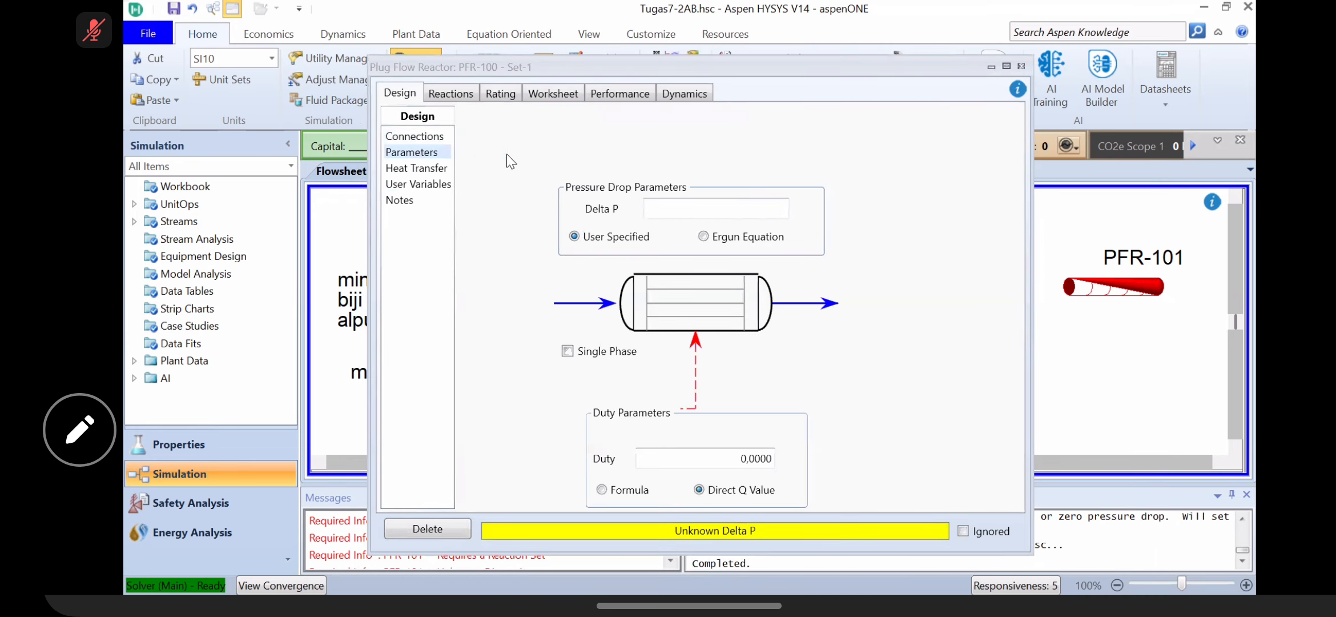
{"action": "left_click", "coordinate": [681, 209]}
{"action": "type", "text": "0"}
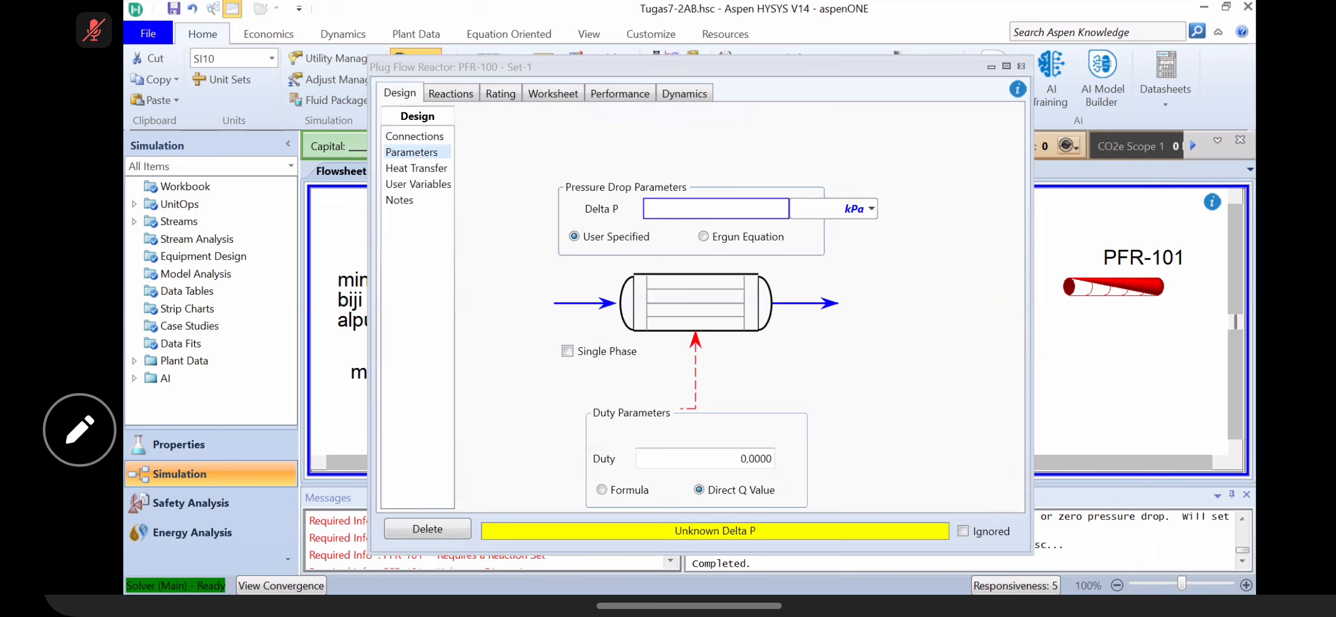
{"action": "key", "text": "Return"}
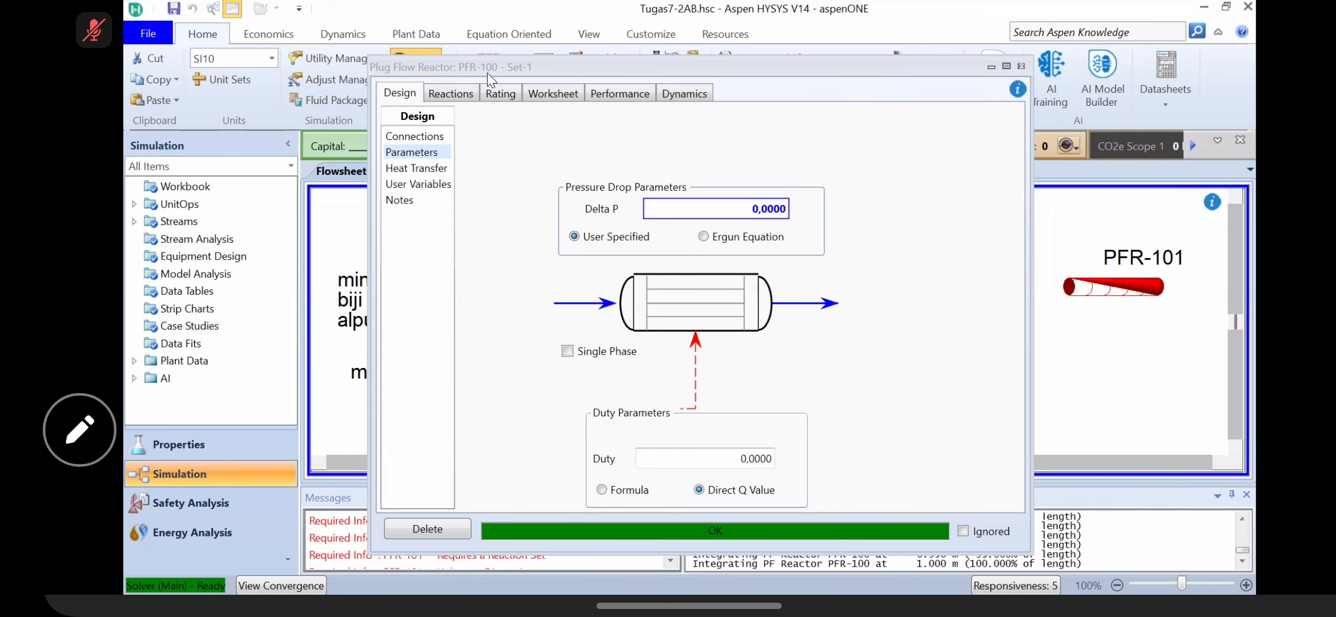
{"action": "left_click", "coordinate": [470, 95]}
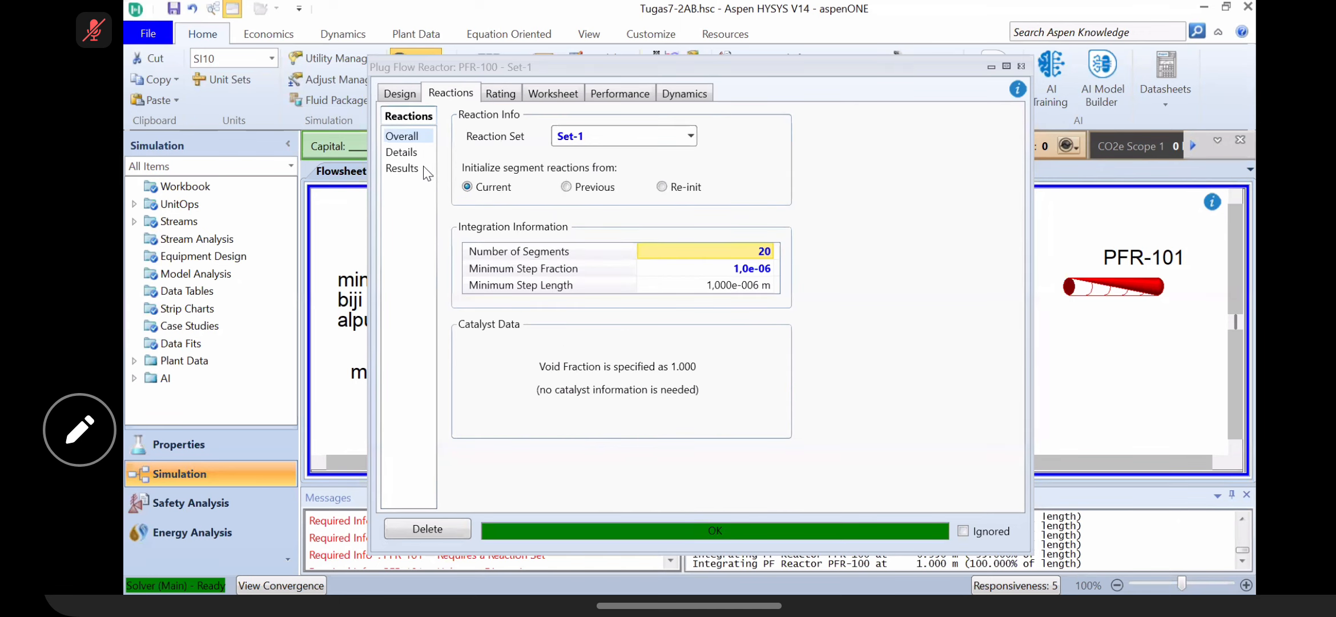
{"action": "left_click", "coordinate": [410, 171]}
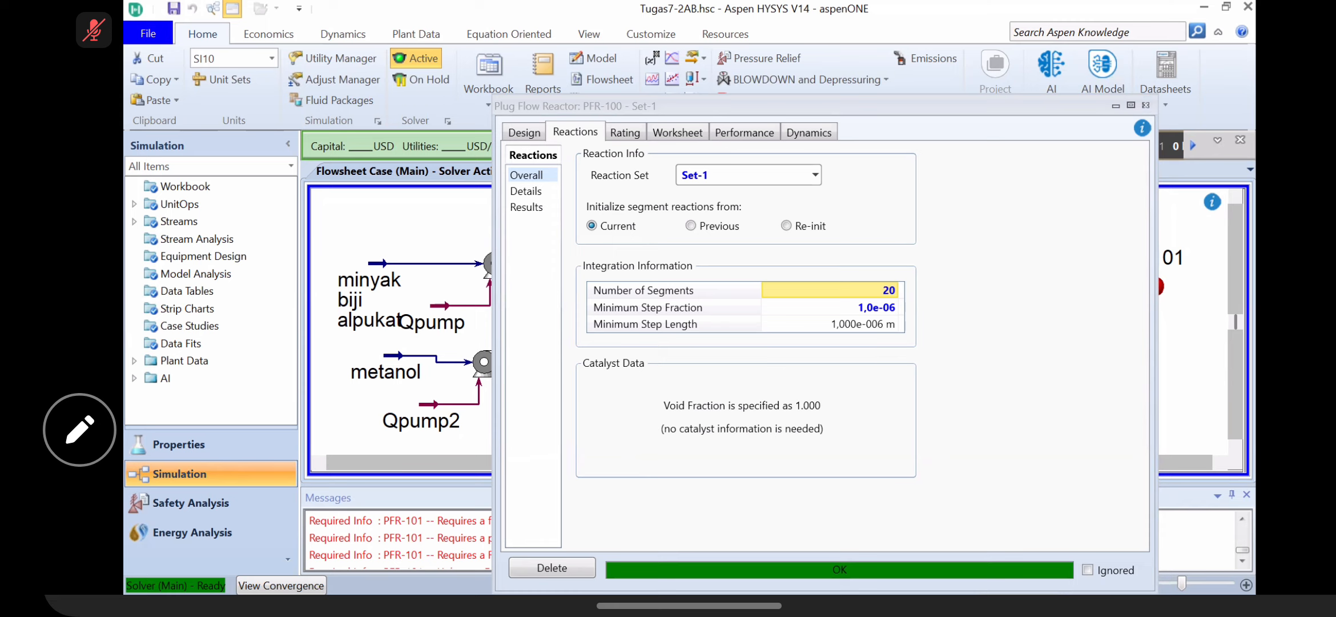
Step: Set the PFR-100 tube's total volume to 5 m3 and check the Rxn-1 conversion
{"action": "left_click", "coordinate": [625, 132]}
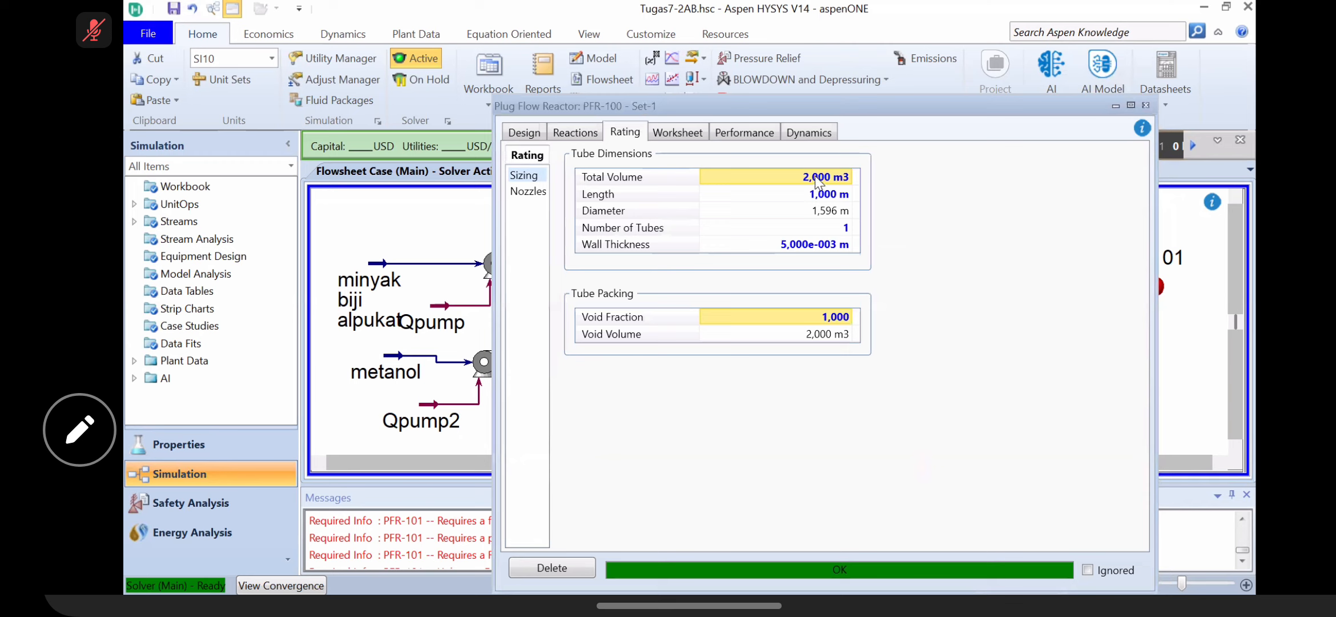
{"action": "left_click", "coordinate": [815, 177]}
{"action": "type", "text": "5"}
{"action": "key", "text": "Return"}
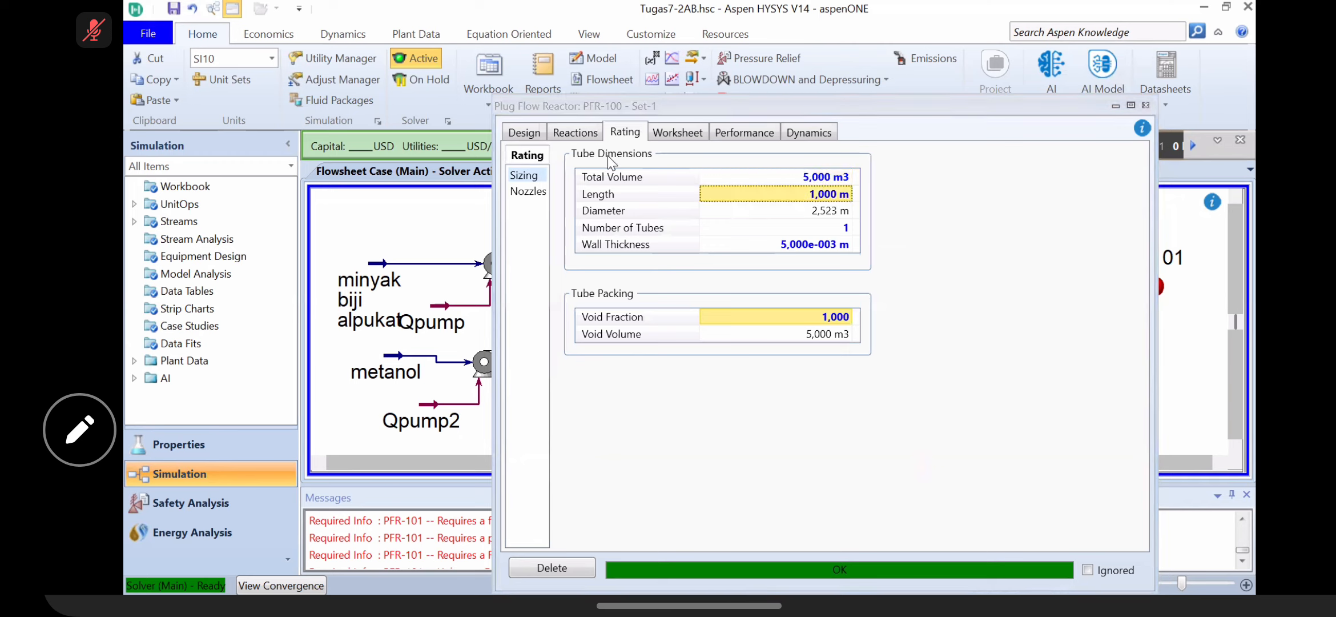
{"action": "left_click", "coordinate": [574, 133]}
{"action": "left_click", "coordinate": [529, 208]}
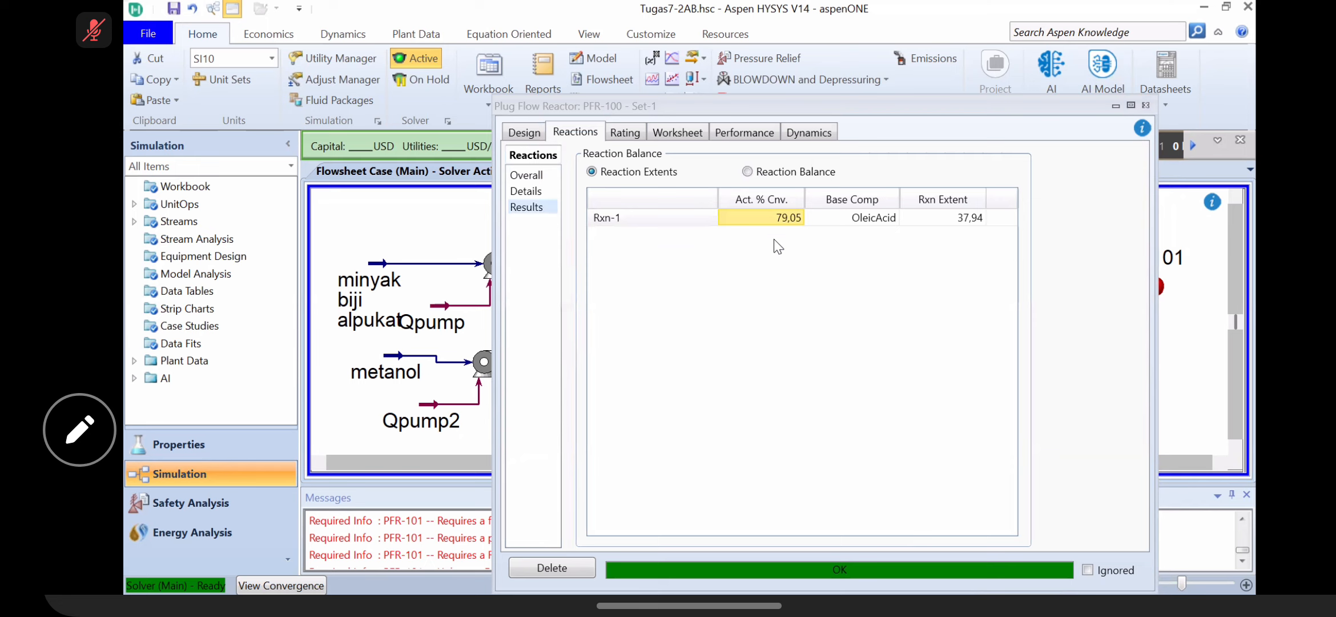
Step: Set the PFR-100 tube's total volume to 6 m3 and check the Rxn-1 conversion and stream conditions
{"action": "left_click", "coordinate": [627, 135]}
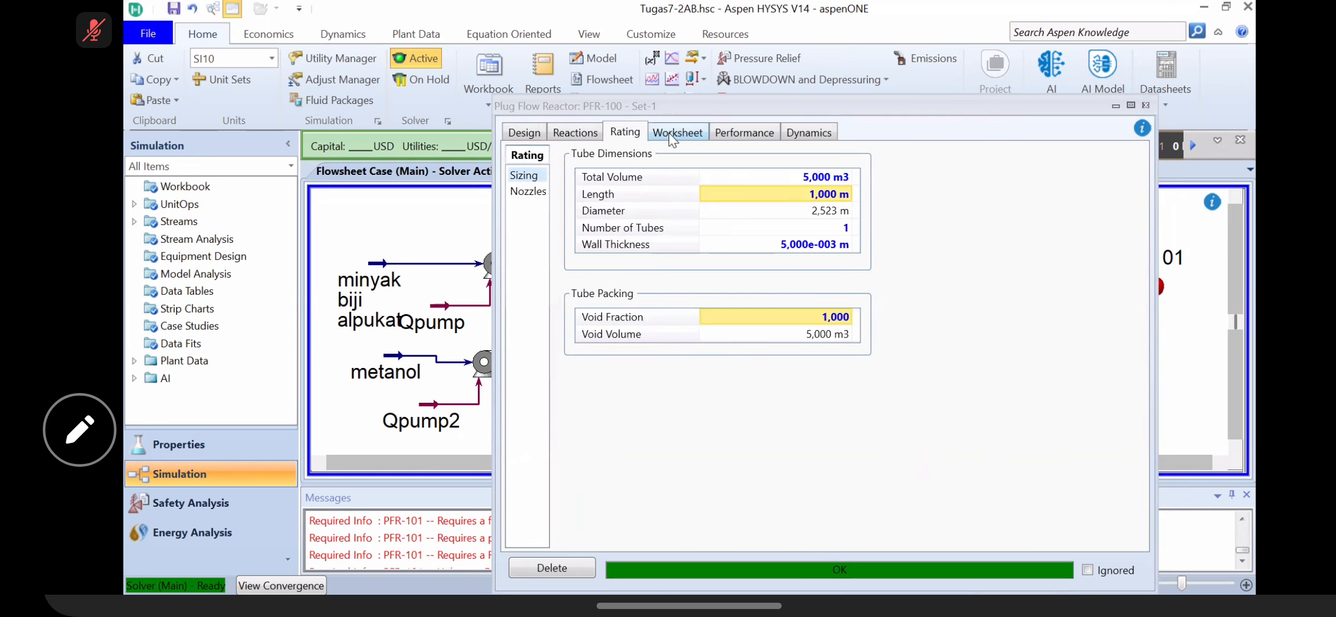
{"action": "left_click", "coordinate": [804, 179]}
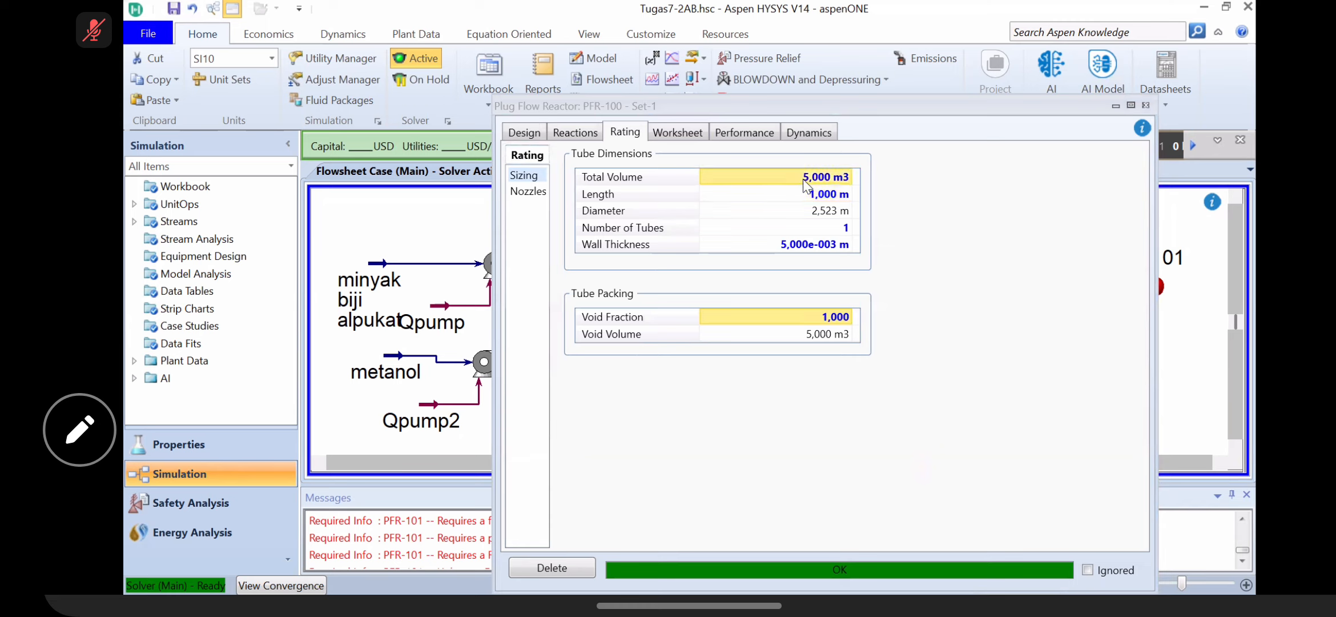
{"action": "type", "text": "6"}
{"action": "key", "text": "Return"}
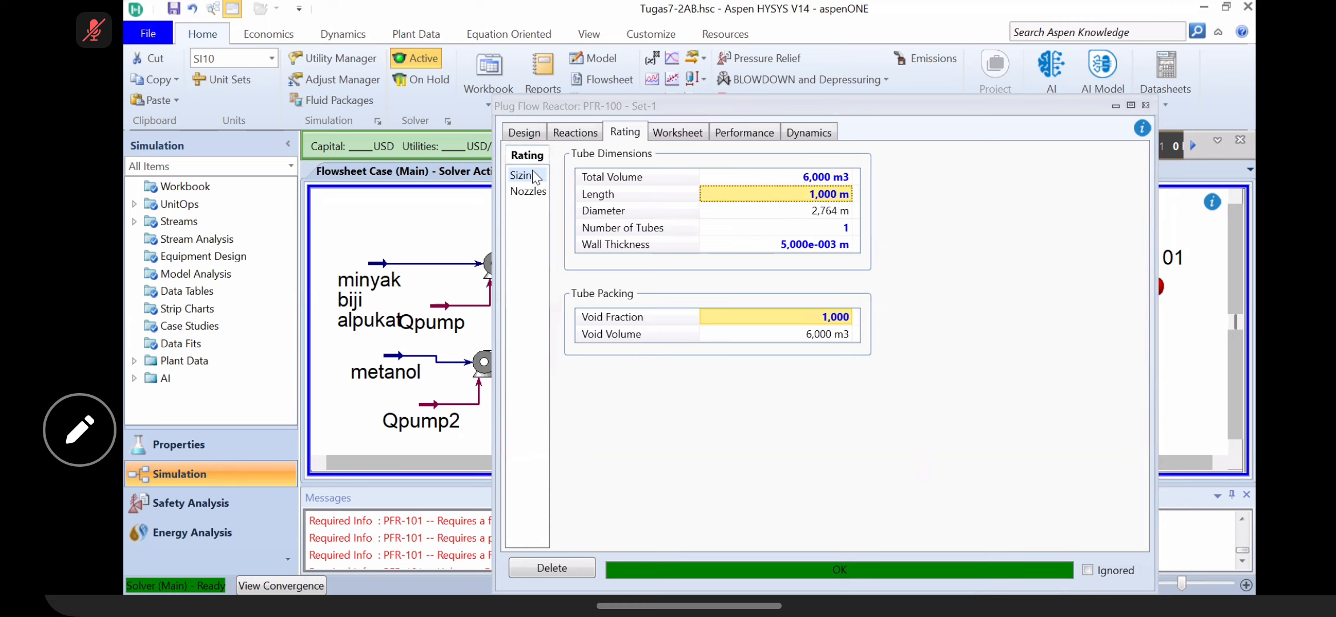
{"action": "left_click", "coordinate": [575, 134]}
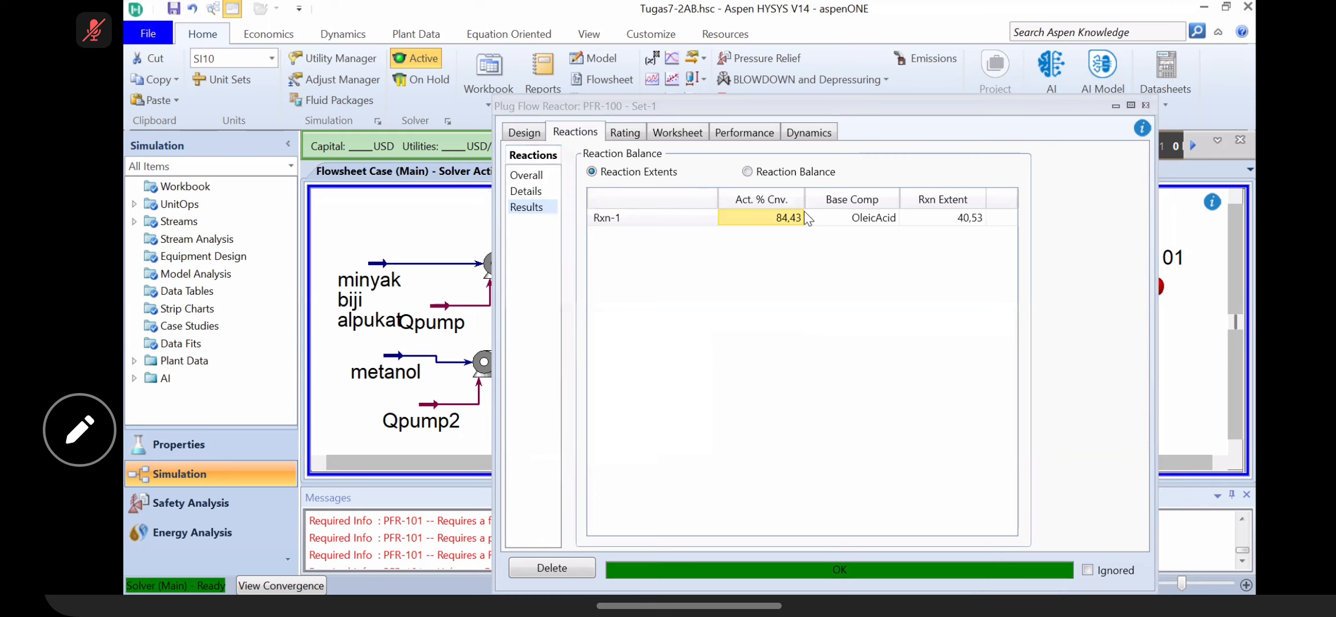
{"action": "left_click", "coordinate": [683, 136]}
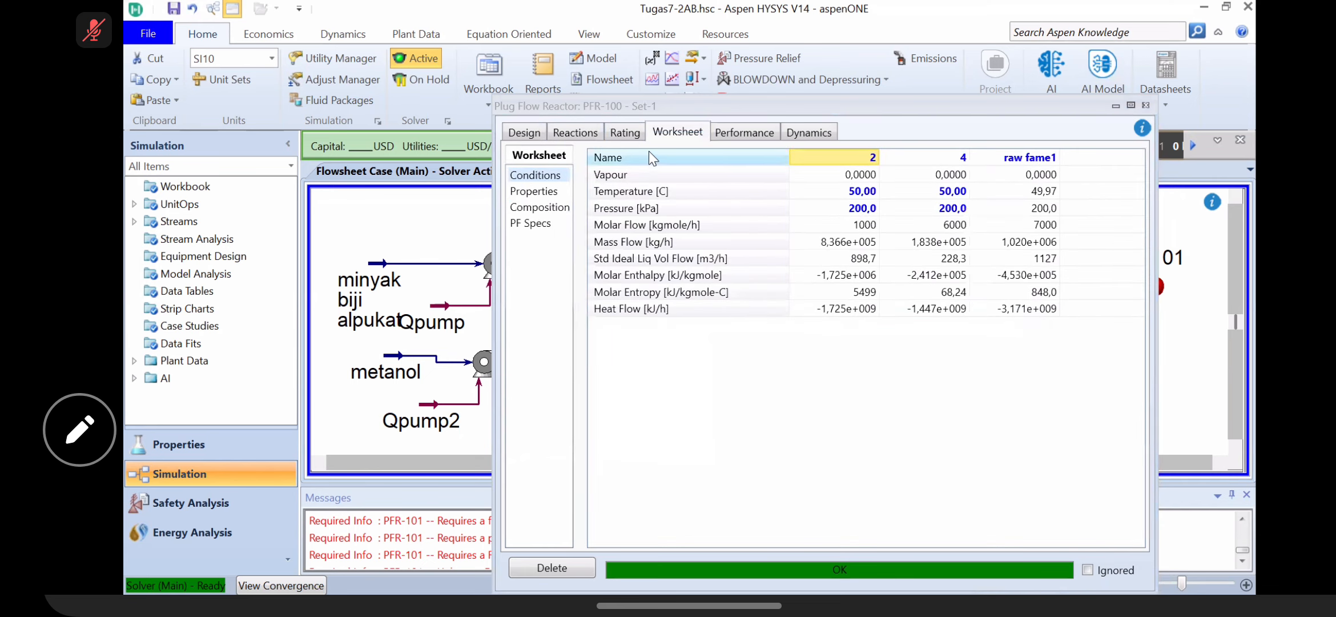
Step: Set the PFR-100 tube's total volume to 8 m3 and check the Rxn-1 conversion and stream conditions
{"action": "left_click", "coordinate": [625, 133]}
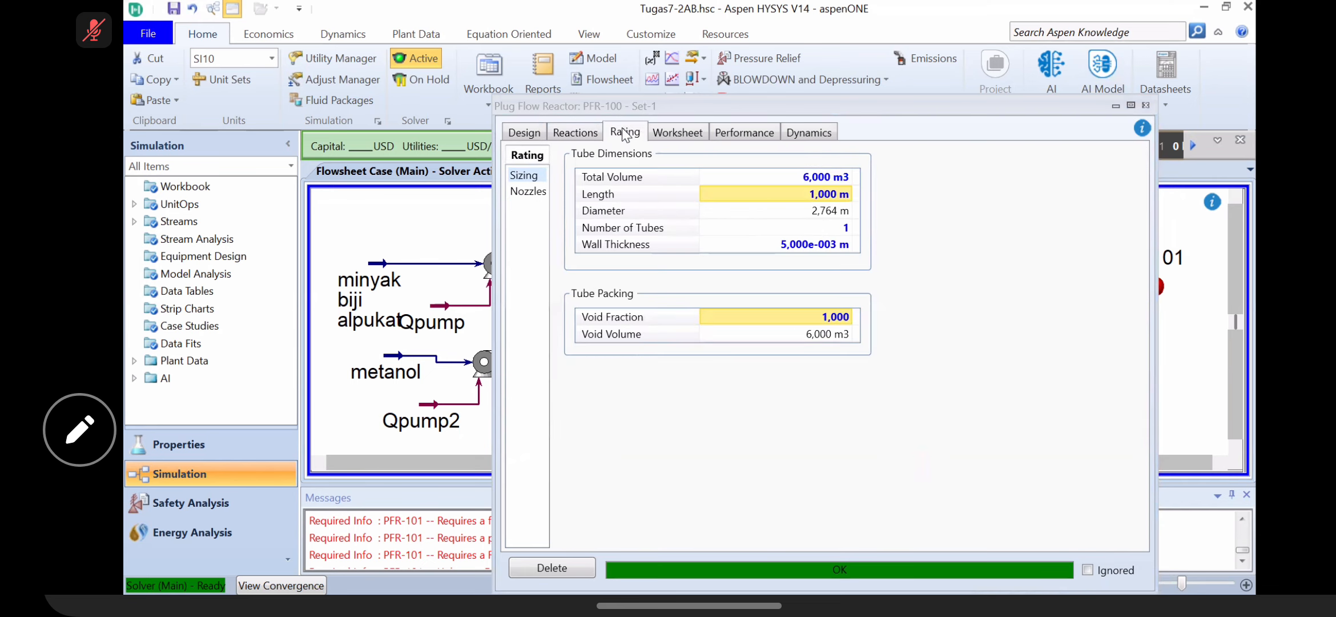
{"action": "left_click", "coordinate": [807, 179]}
{"action": "type", "text": "8"}
{"action": "key", "text": "Return"}
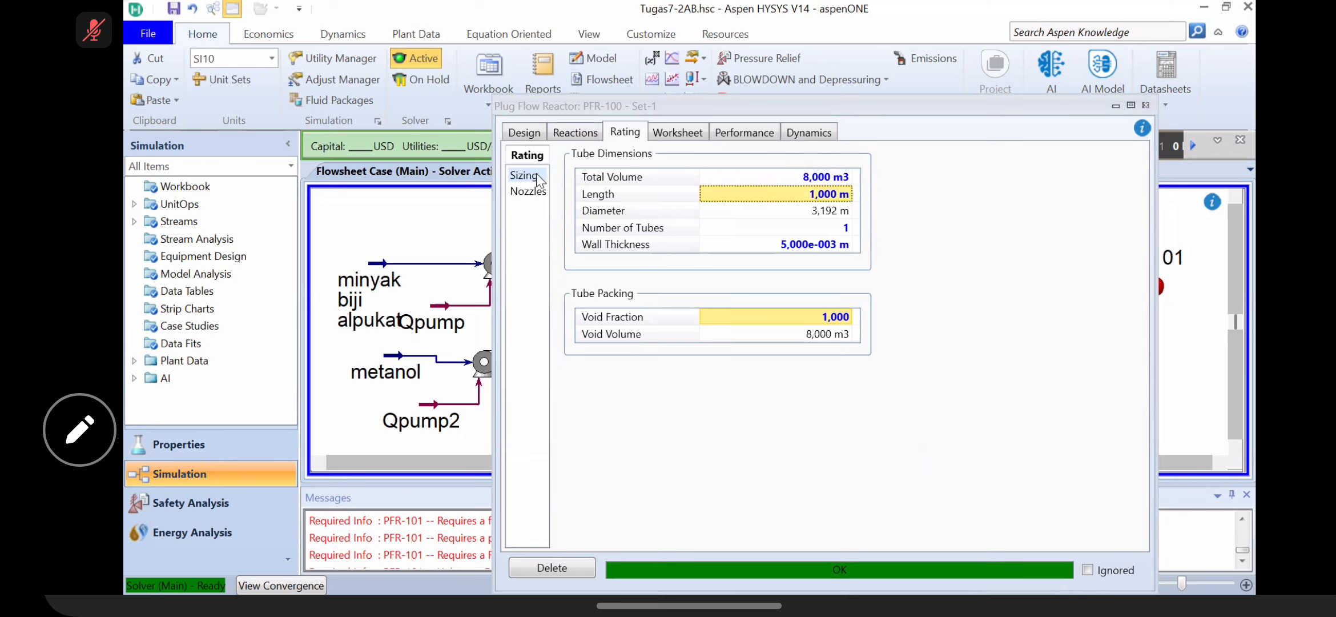
{"action": "left_click", "coordinate": [575, 132]}
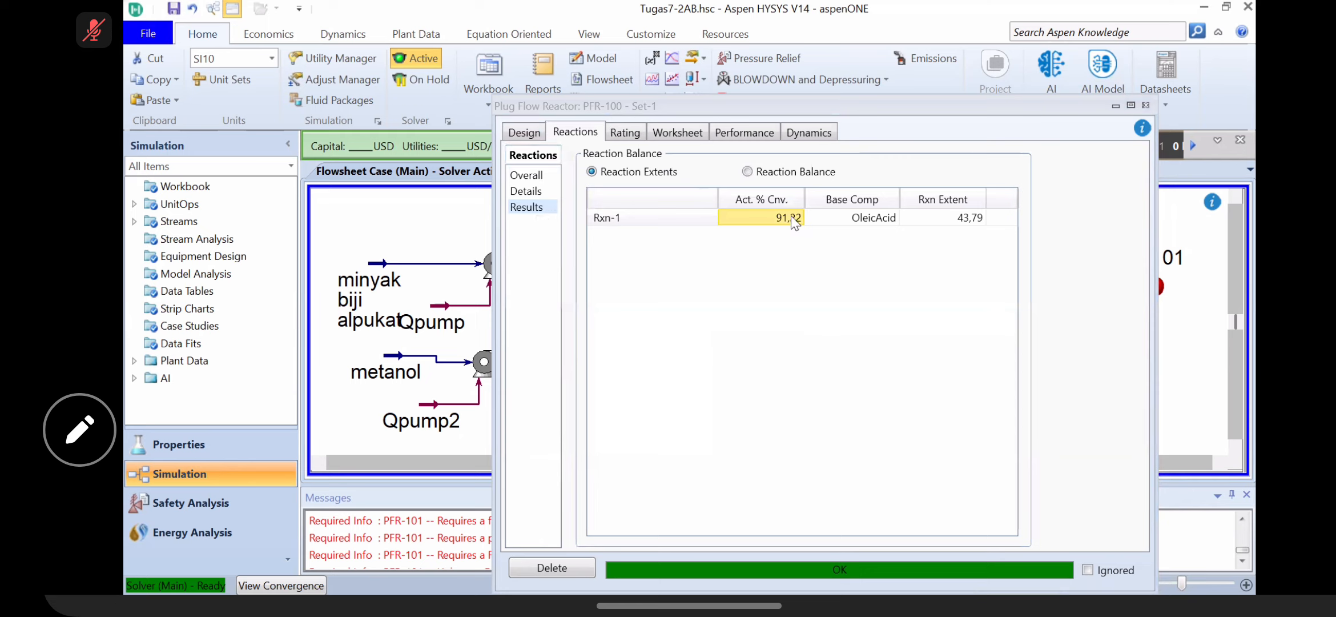
{"action": "left_click", "coordinate": [687, 131]}
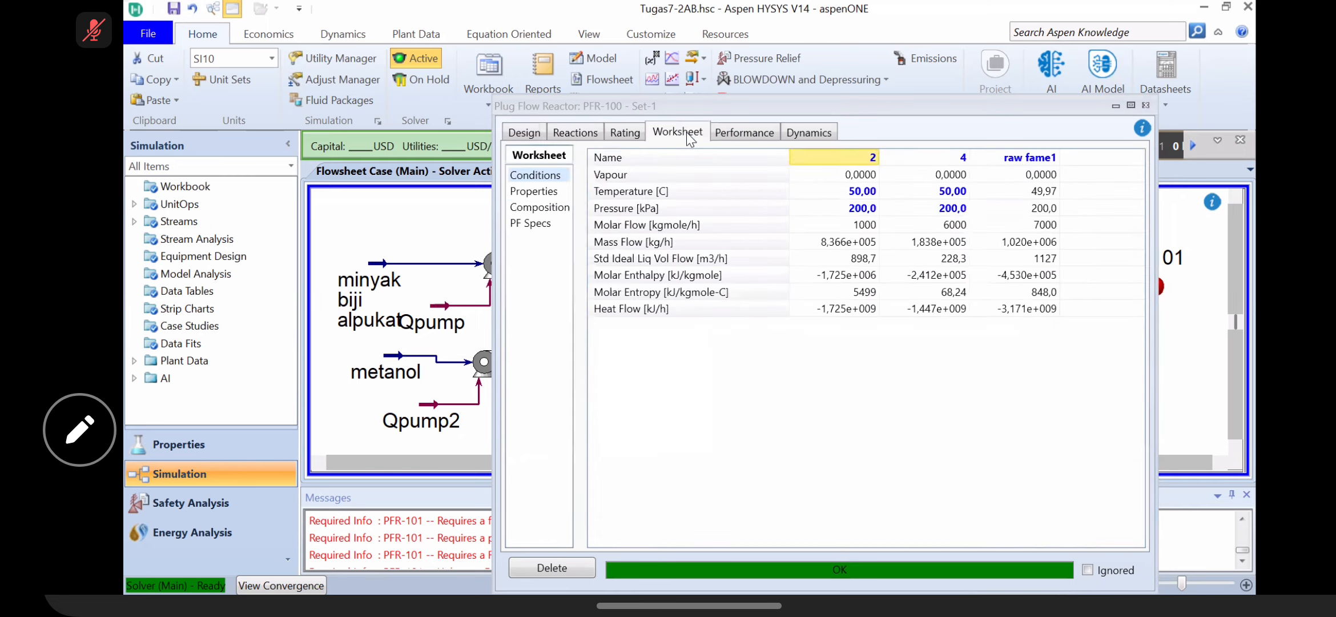
Step: Set the PFR-100 tube's total volume to 10 m3 and check the Rxn-1 conversion and stream conditions
{"action": "left_click", "coordinate": [644, 136]}
{"action": "left_click", "coordinate": [807, 176]}
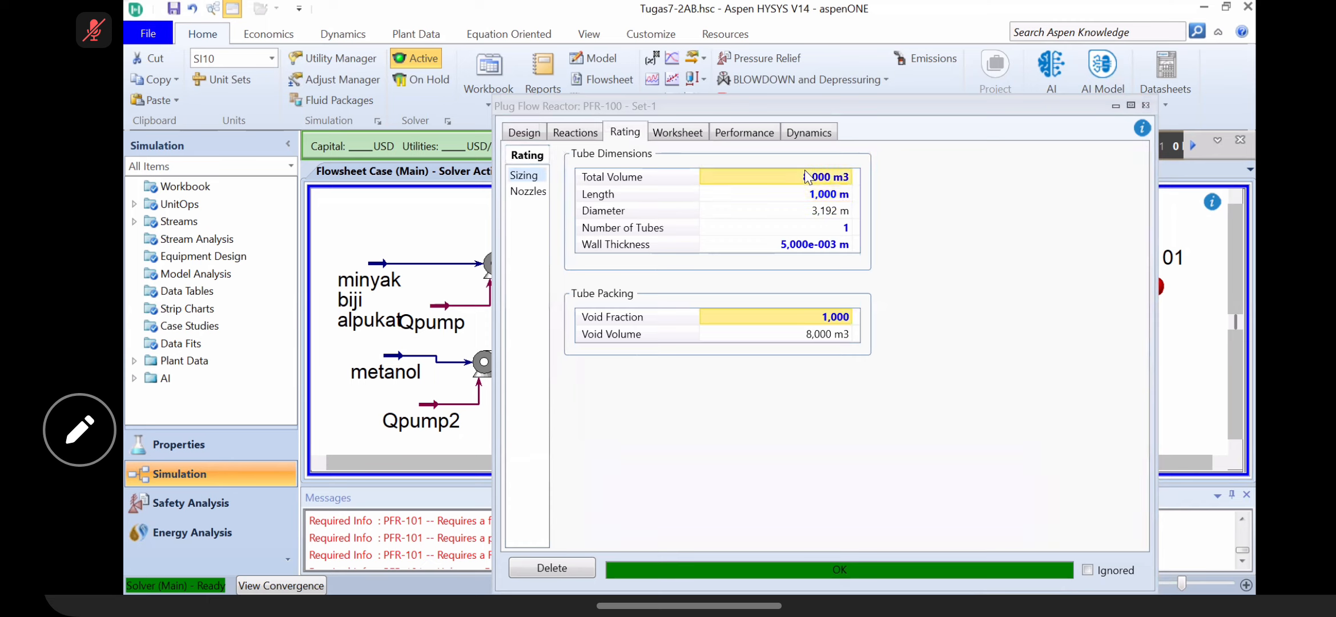
{"action": "type", "text": "10"}
{"action": "key", "text": "Return"}
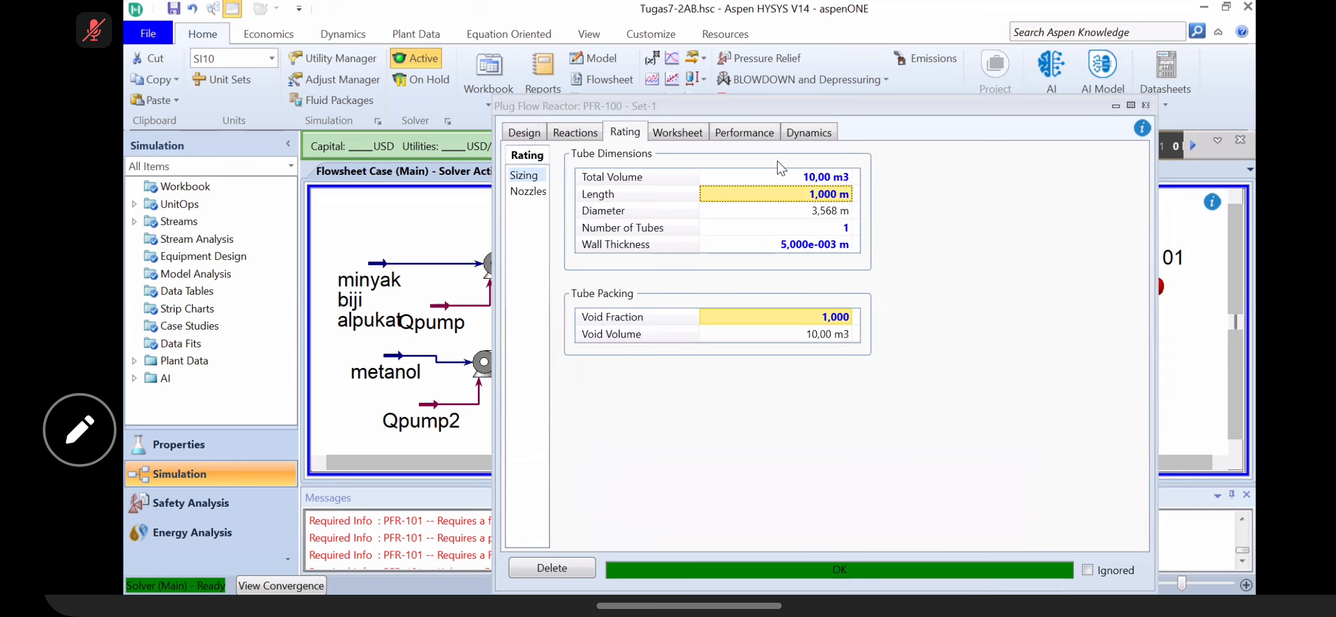
{"action": "left_click", "coordinate": [563, 135]}
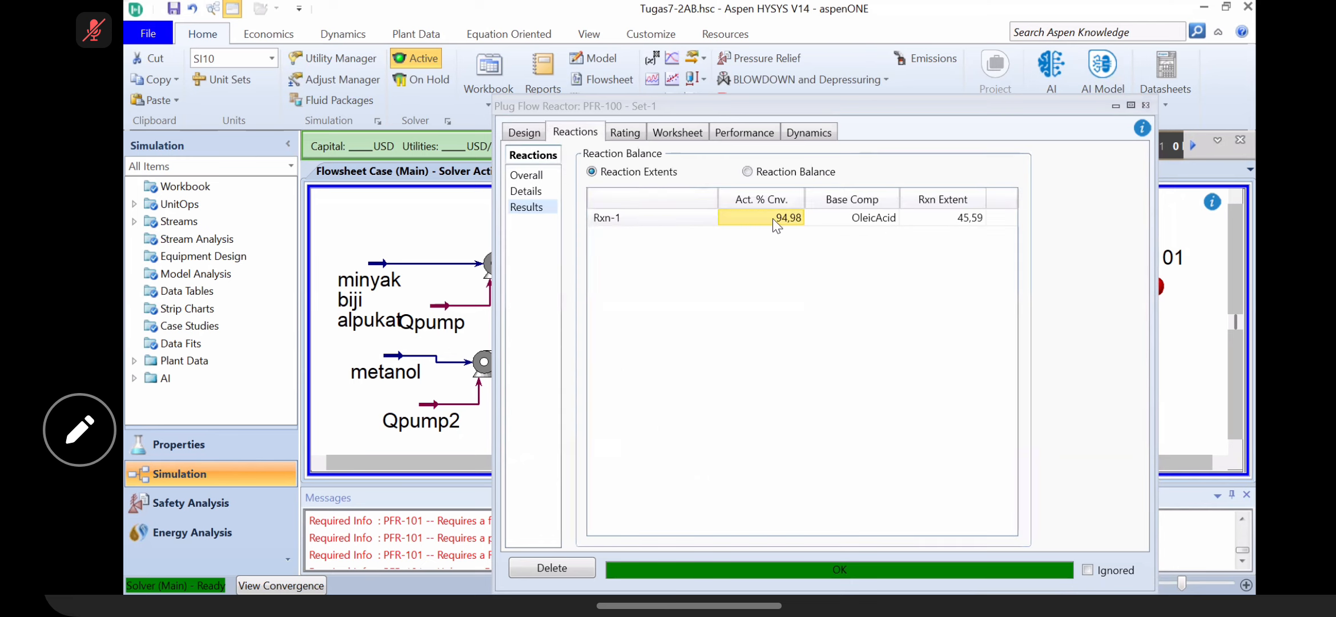
{"action": "left_click", "coordinate": [677, 135]}
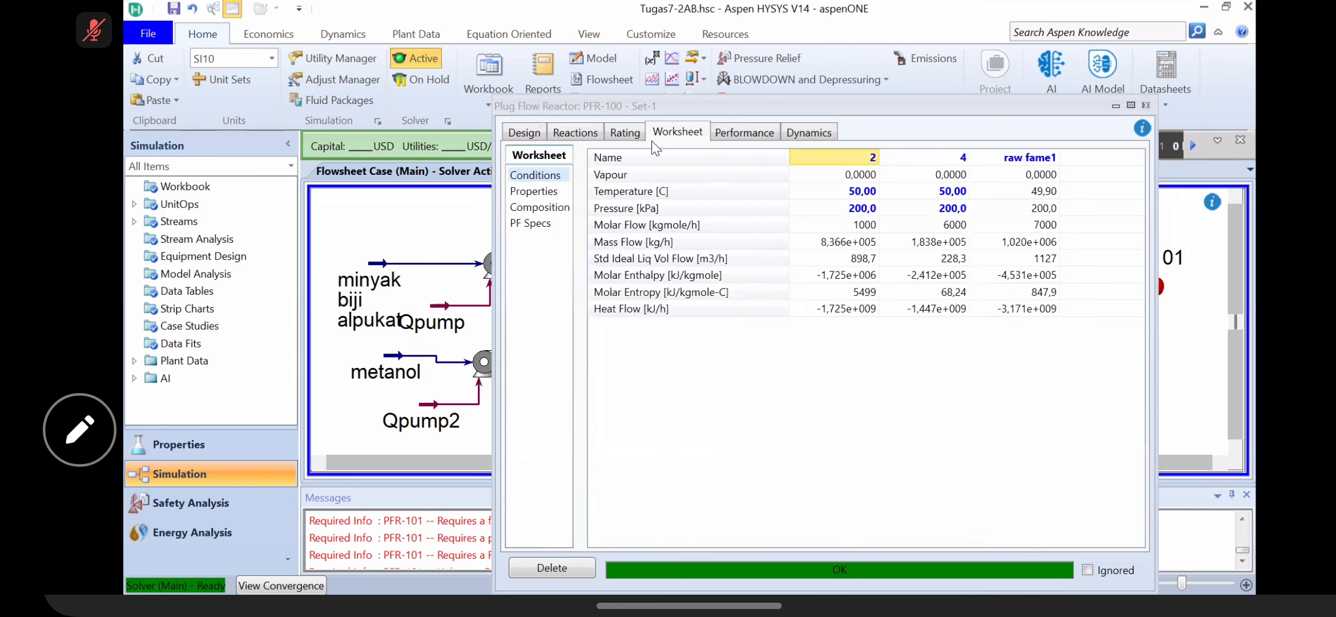
Step: Set the PFR-100 tube's total volume to 11 m3 and check the Rxn-1 conversion and stream conditions
{"action": "left_click", "coordinate": [622, 133]}
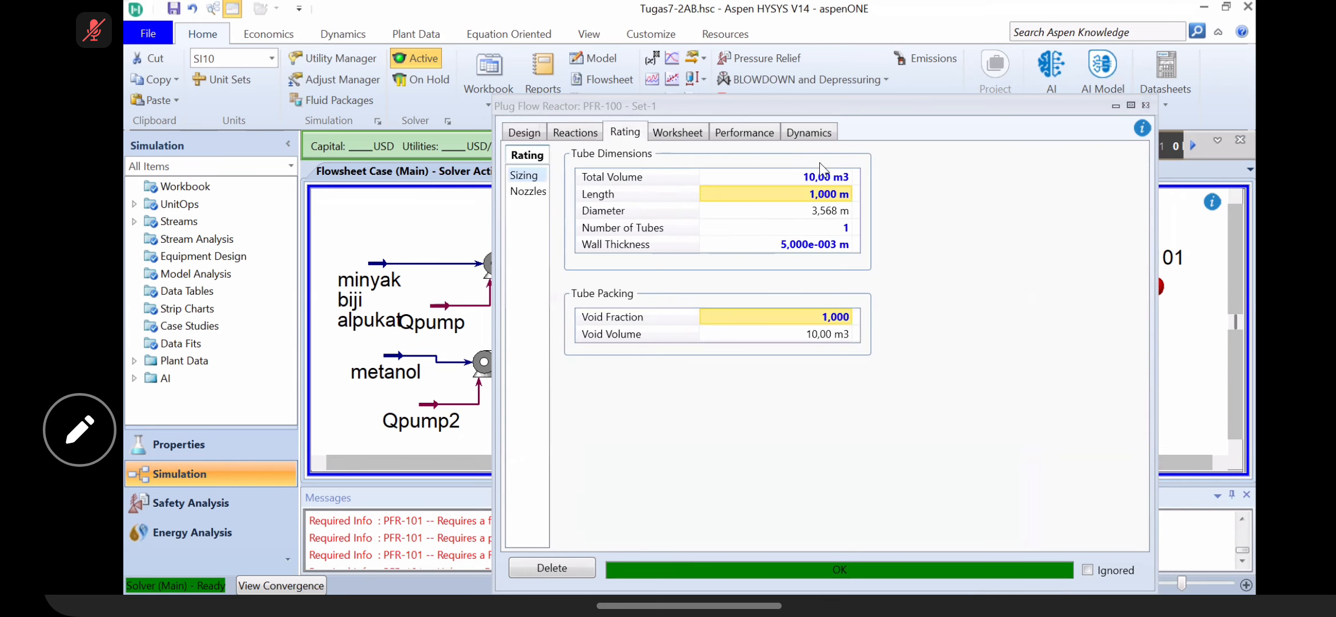
{"action": "left_click", "coordinate": [818, 182]}
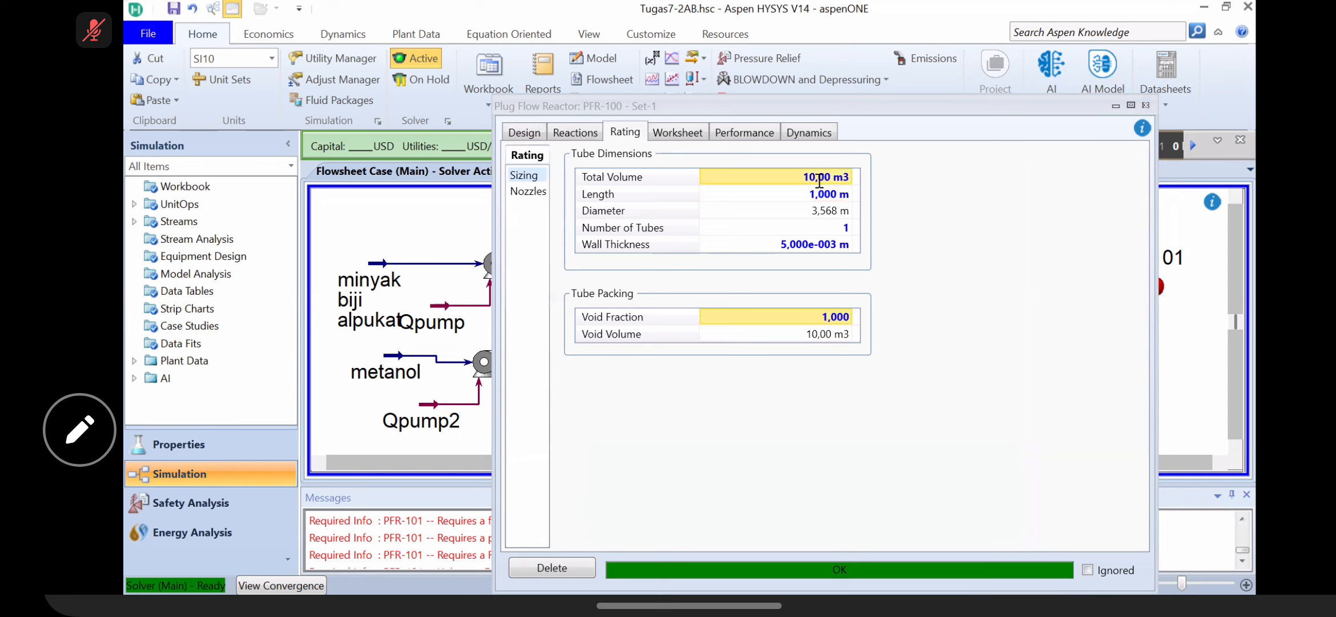
{"action": "type", "text": "11"}
{"action": "key", "text": "Return"}
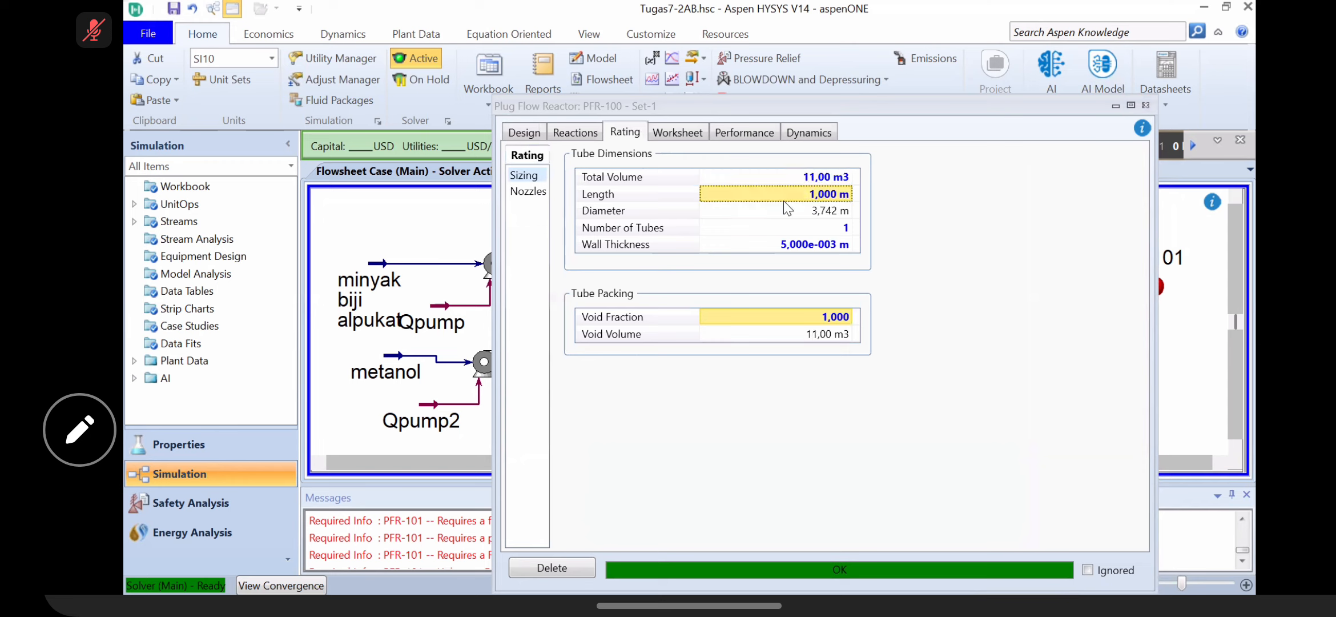
{"action": "left_click", "coordinate": [524, 132]}
{"action": "left_click", "coordinate": [566, 134]}
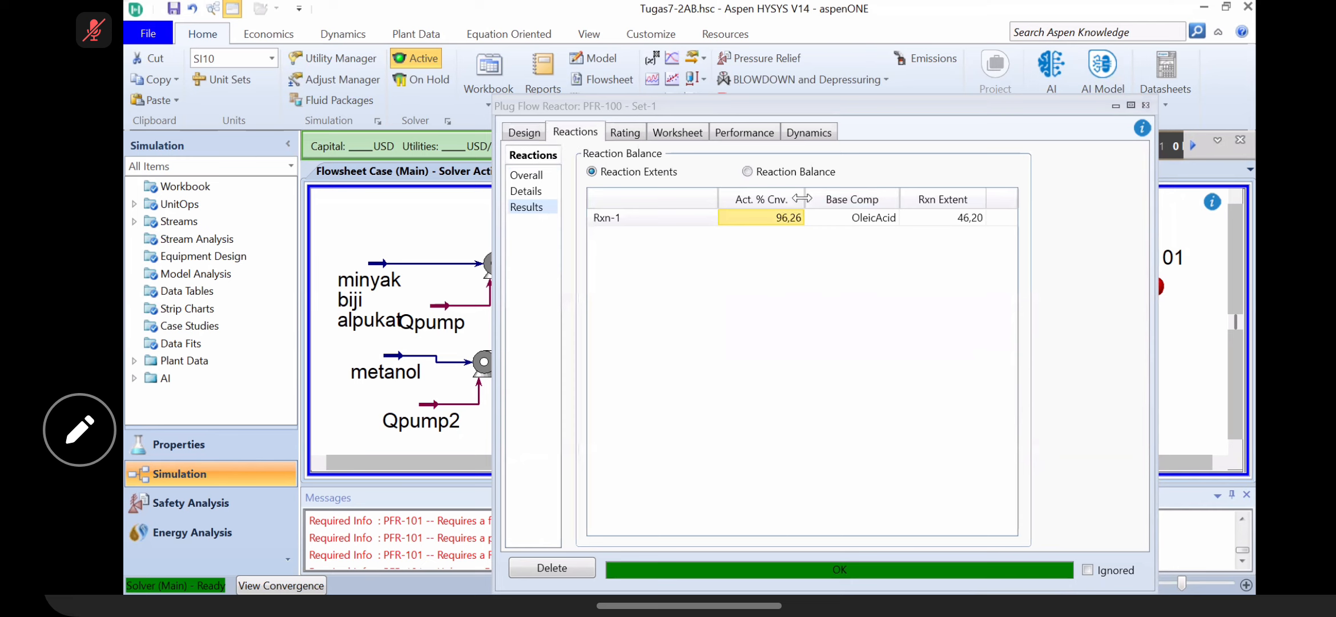
{"action": "left_click", "coordinate": [687, 132]}
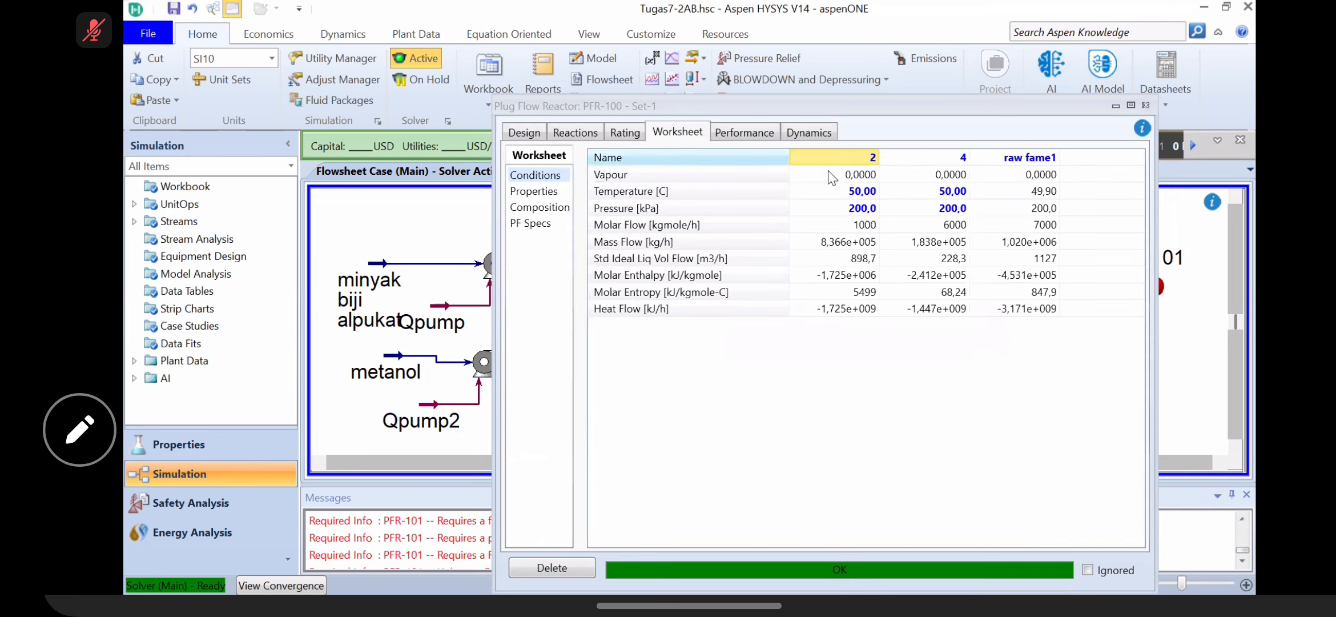
Step: Set the PFR-100 tube's total volume to 12 m3 and check the Rxn-1 conversion and stream conditions
{"action": "left_click", "coordinate": [625, 134]}
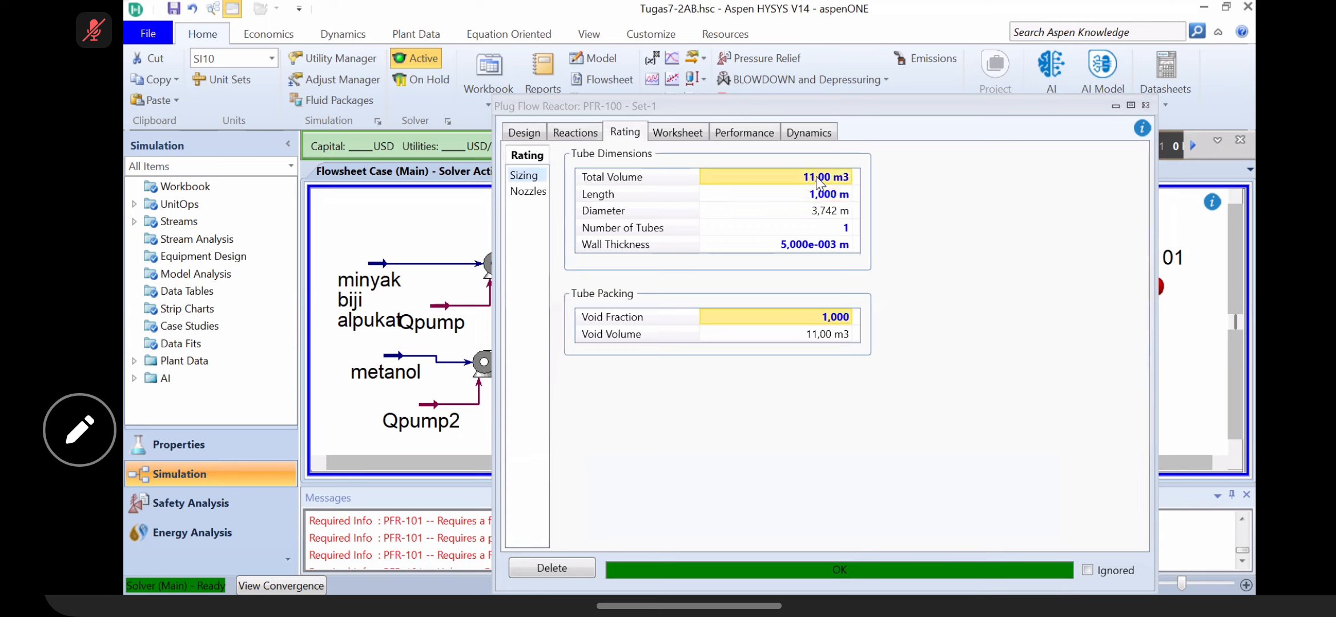
{"action": "type", "text": "12"}
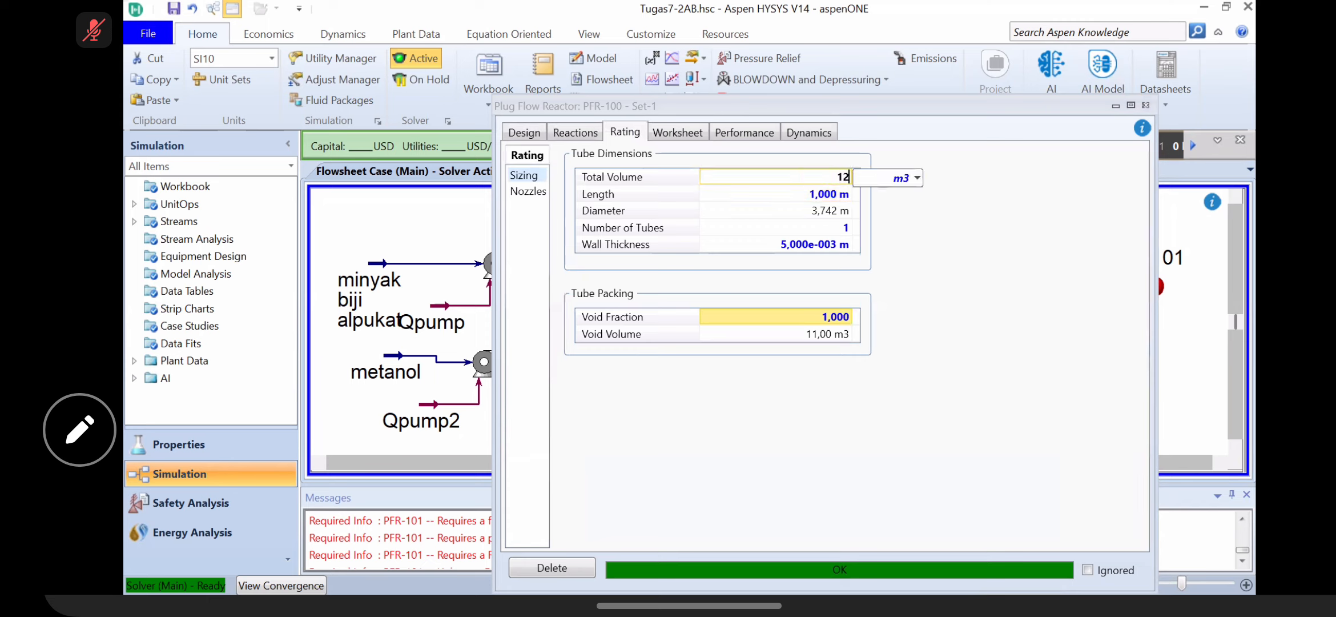
{"action": "key", "text": "Return"}
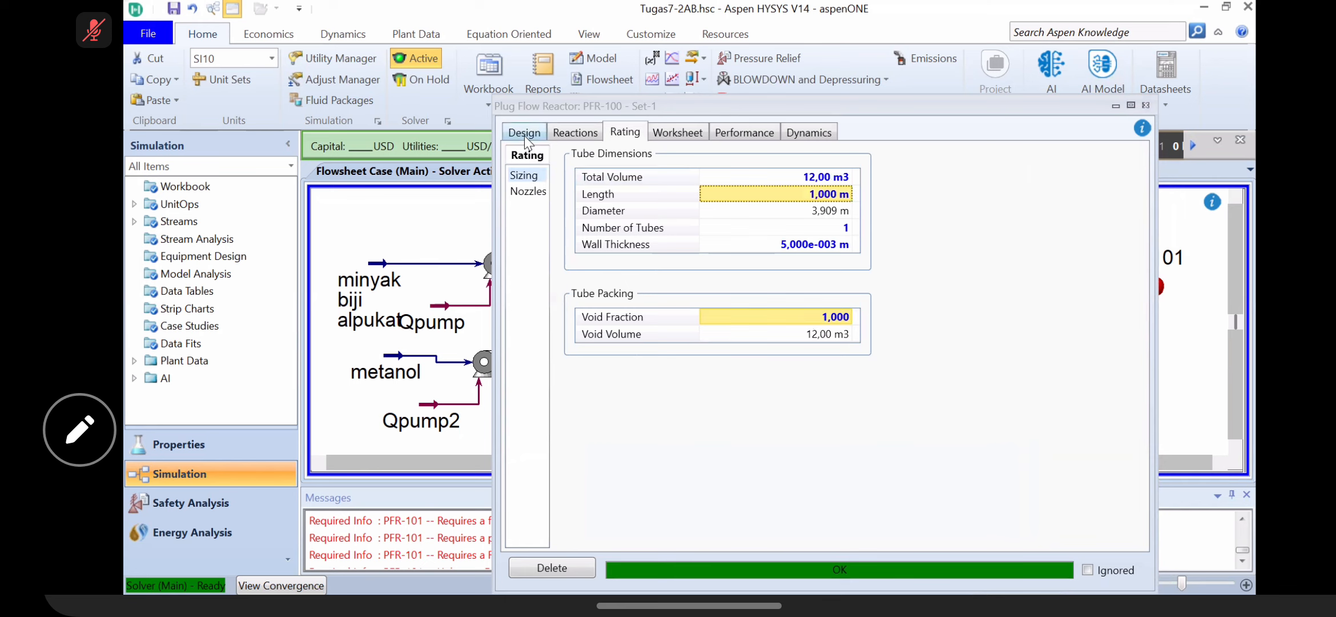
{"action": "left_click", "coordinate": [573, 134]}
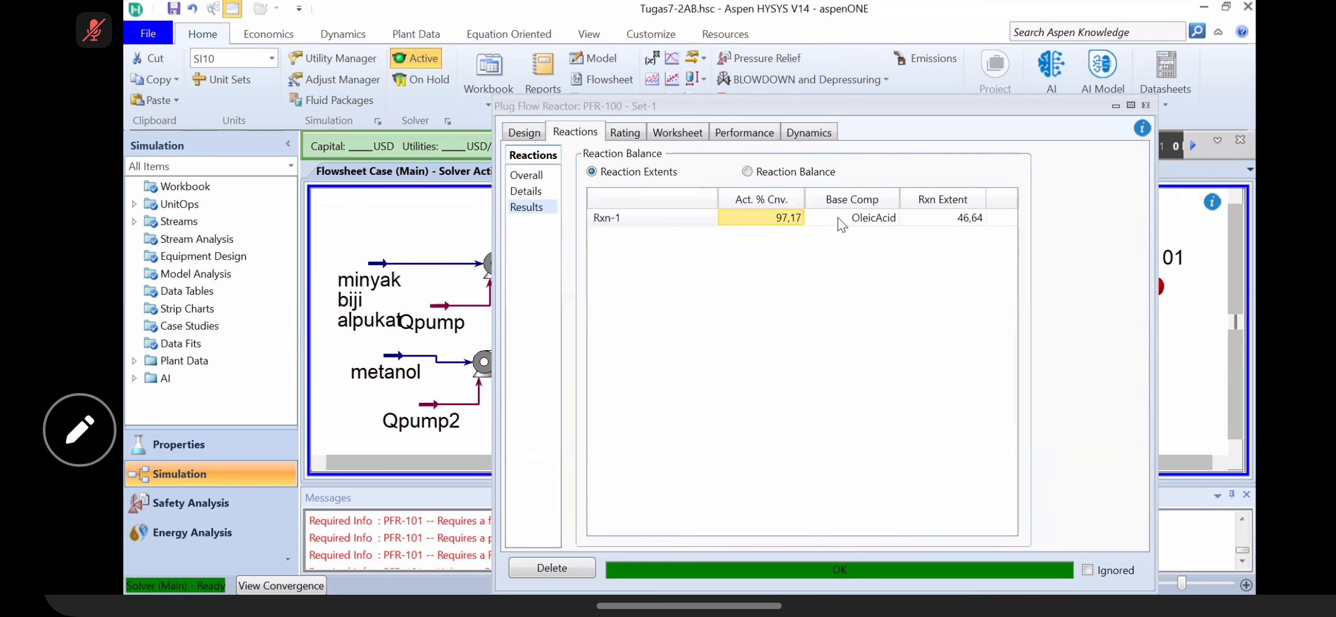
{"action": "left_click", "coordinate": [685, 134]}
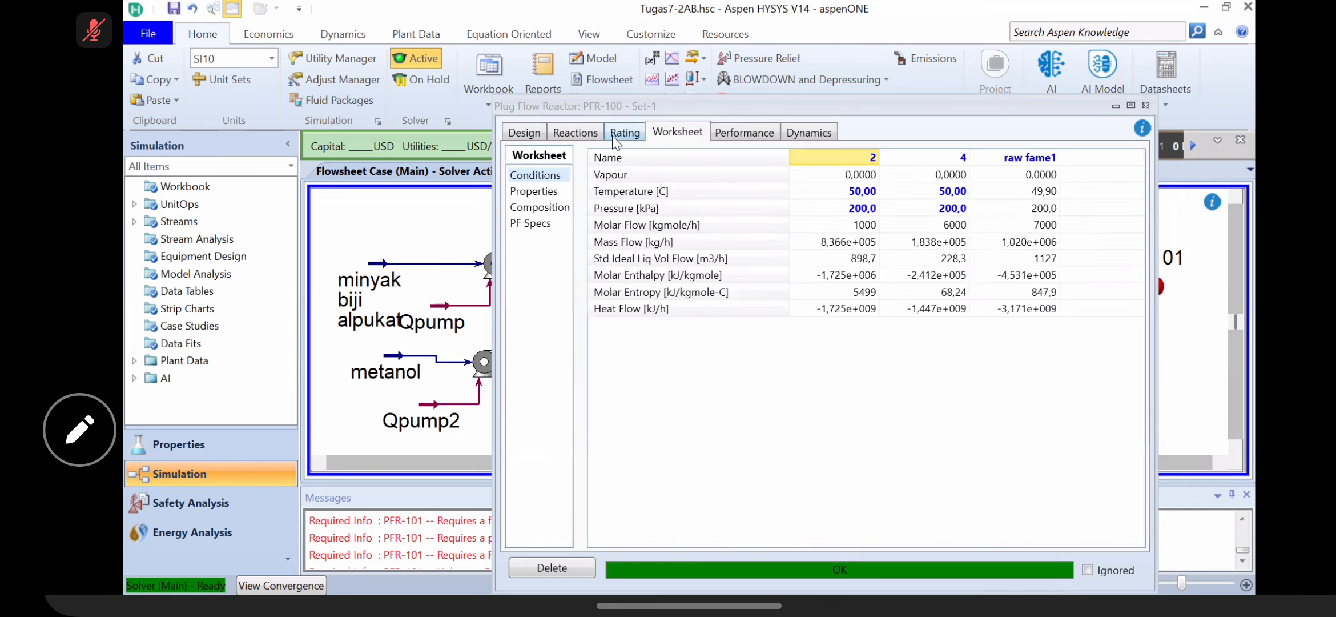
{"action": "left_click", "coordinate": [583, 137]}
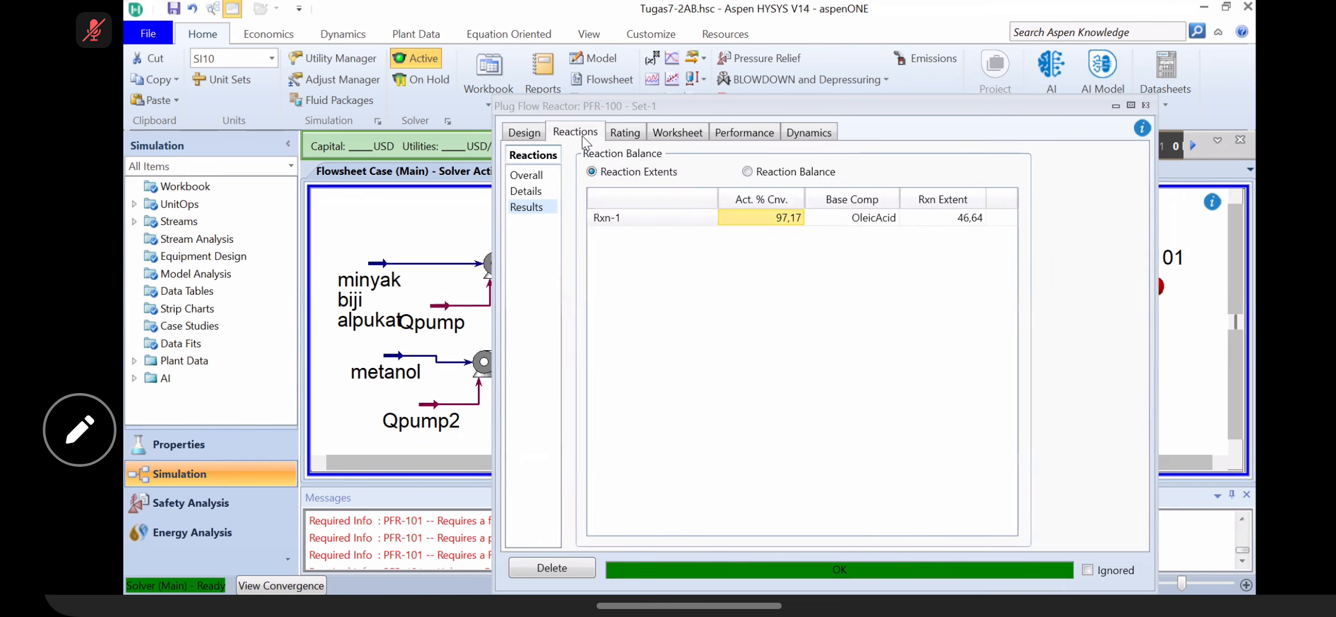
Step: Set the PFR-100 tube's total volume to 15 m3
{"action": "left_click", "coordinate": [629, 134]}
{"action": "left_click", "coordinate": [804, 181]}
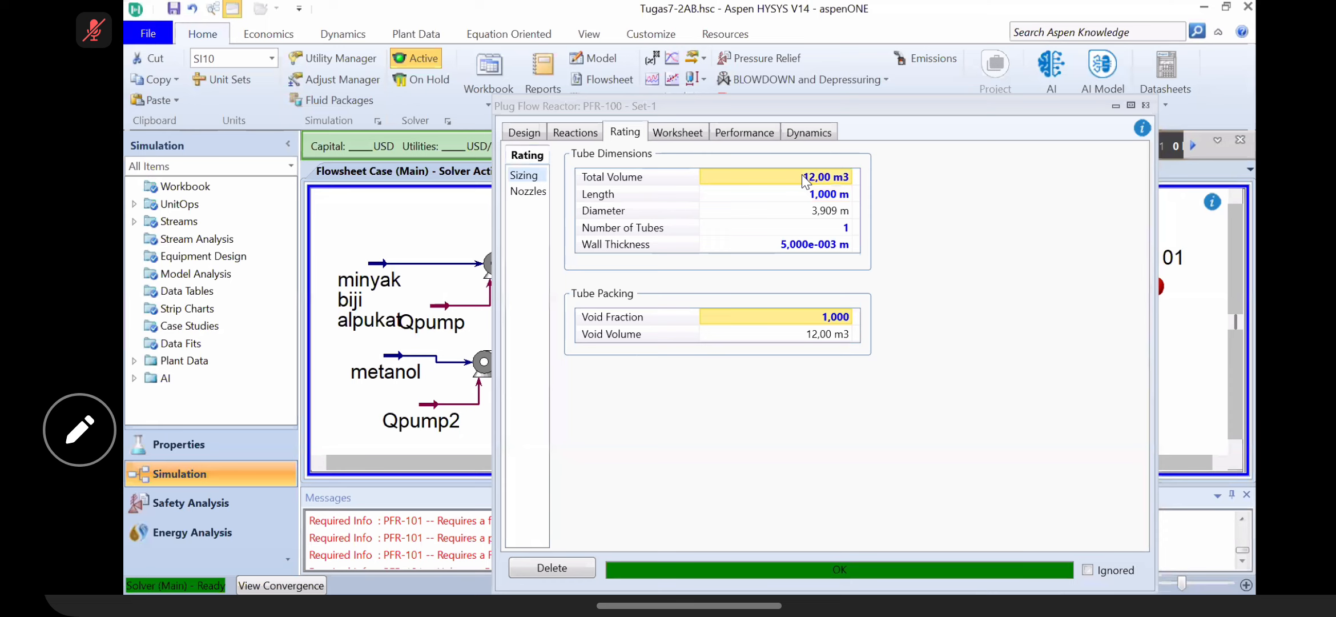
{"action": "type", "text": "15"}
{"action": "key", "text": "Return"}
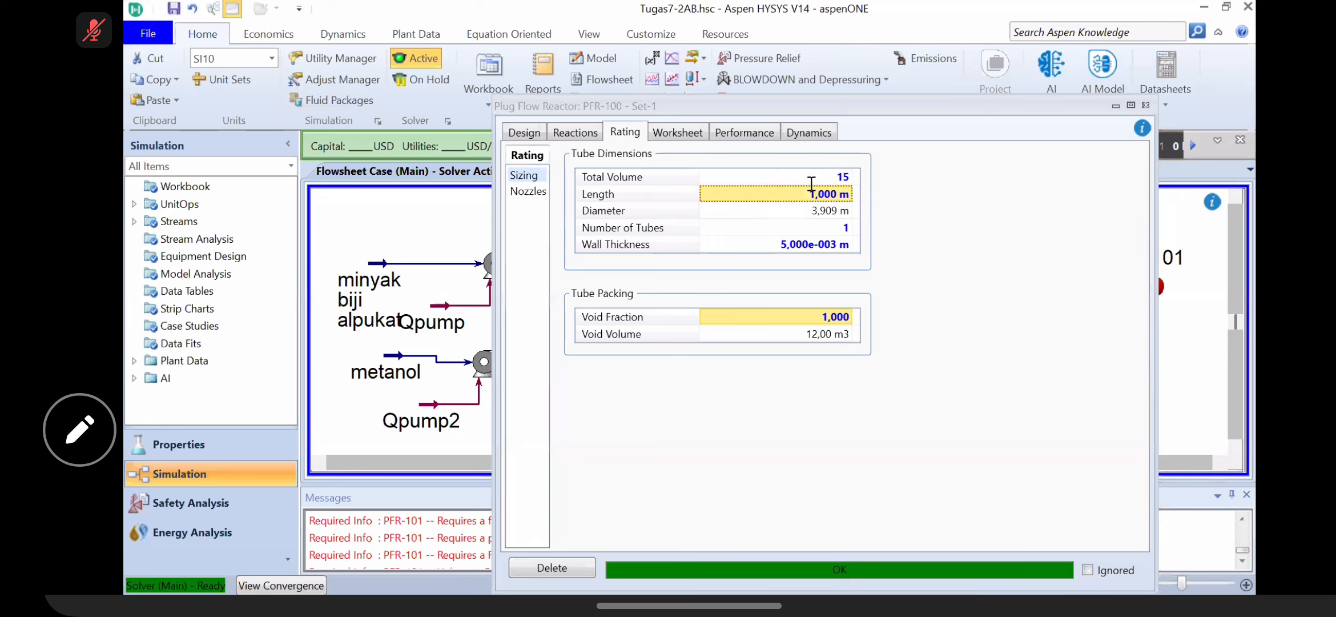
Step: Check the Rxn-1 conversion of PFR-100 at the 15 m3 tube volume
{"action": "left_click", "coordinate": [529, 136]}
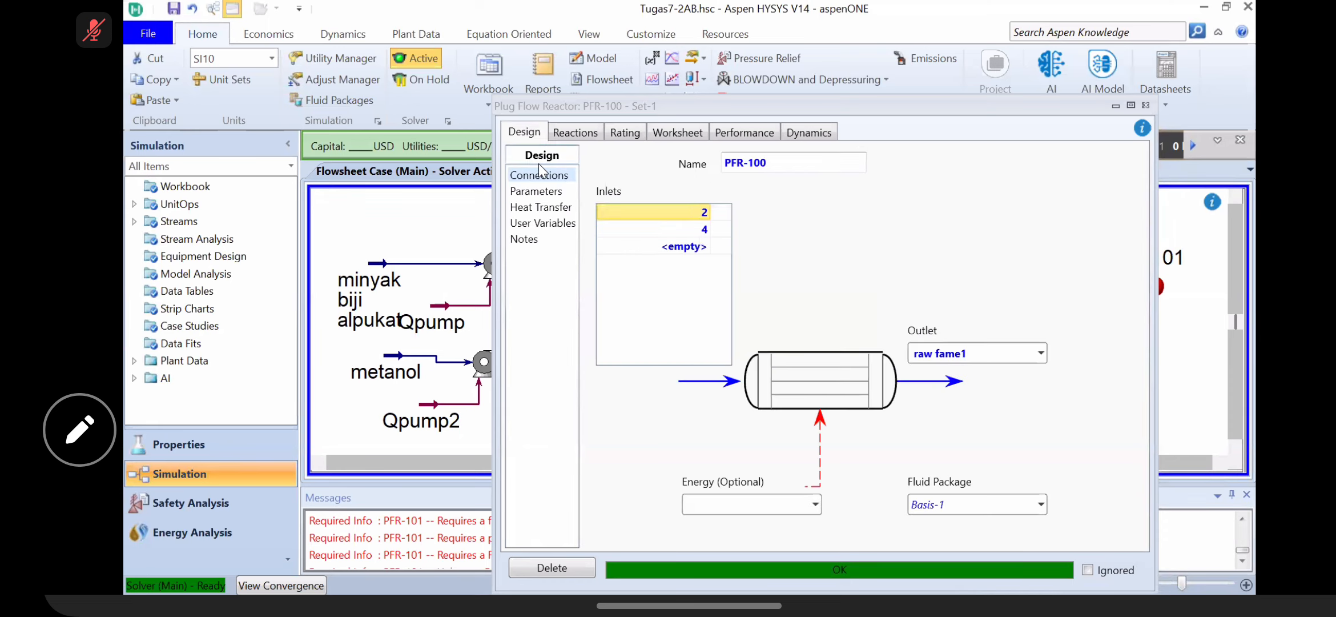
{"action": "left_click", "coordinate": [566, 132]}
{"action": "left_click", "coordinate": [535, 191]}
{"action": "left_click", "coordinate": [536, 207]}
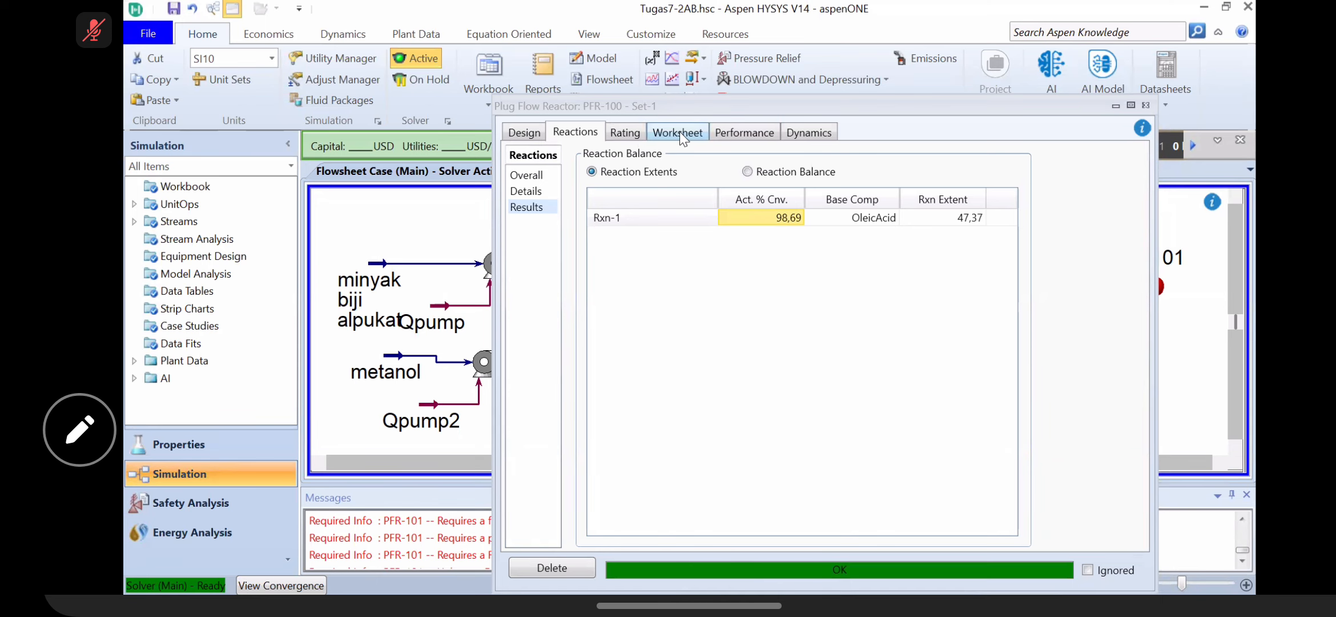
Step: Set the PFR-100 tube's total volume to 20 m3, and check the Rxn-1 conversion and stream conditions
{"action": "left_click", "coordinate": [625, 133]}
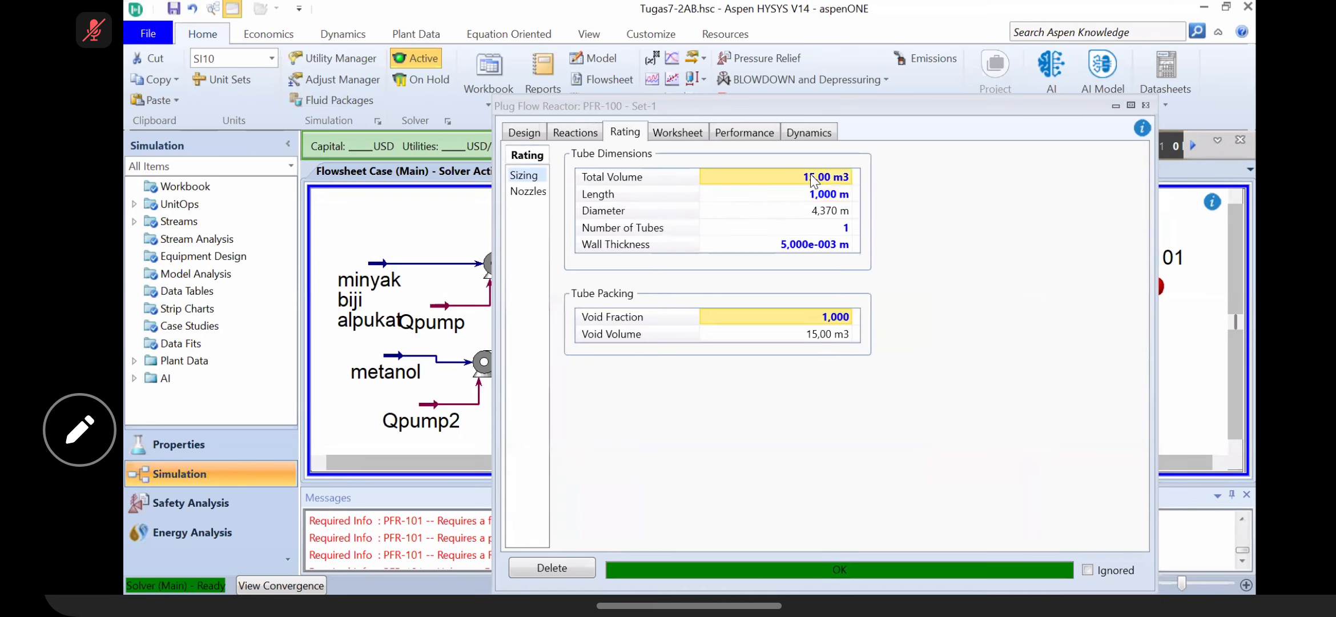
{"action": "type", "text": "20"}
{"action": "key", "text": "Return"}
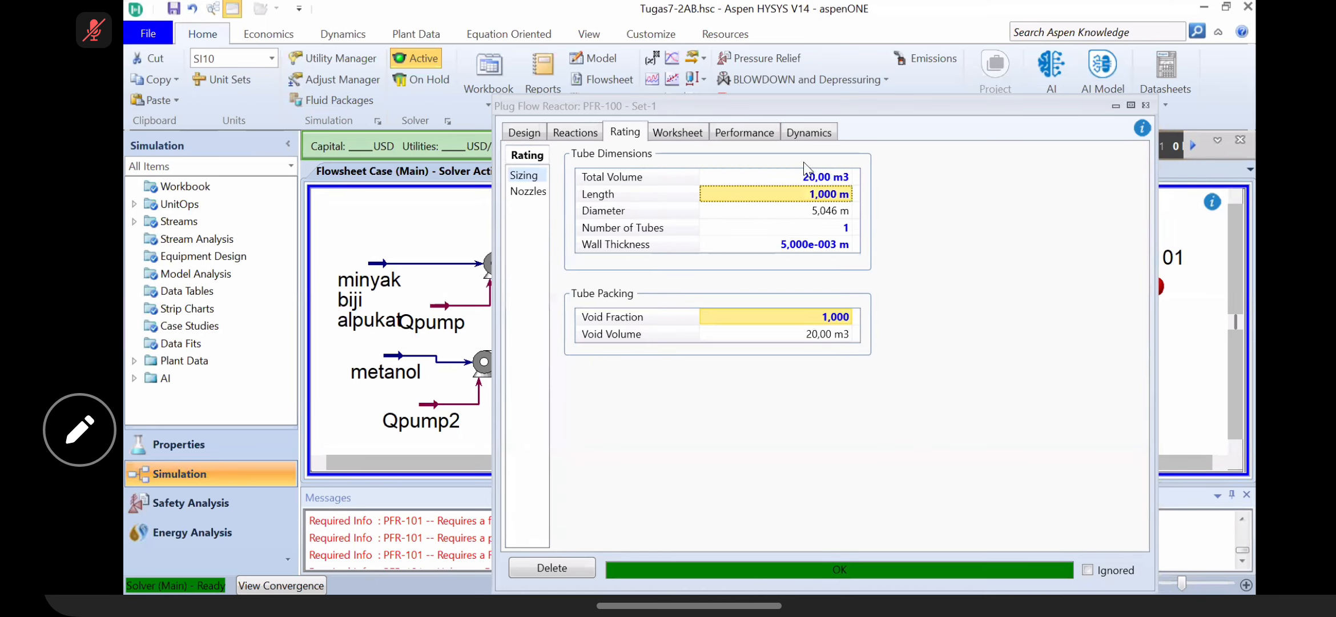
{"action": "left_click", "coordinate": [565, 135]}
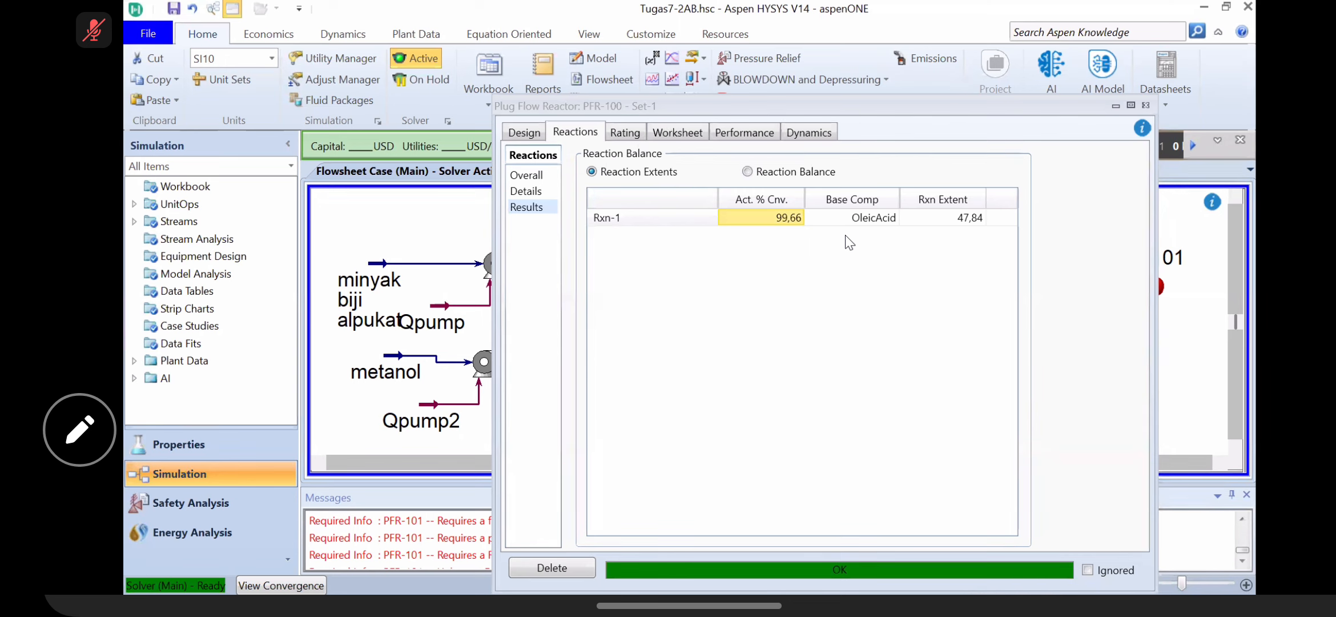
{"action": "left_click", "coordinate": [685, 138]}
{"action": "left_click", "coordinate": [625, 136]}
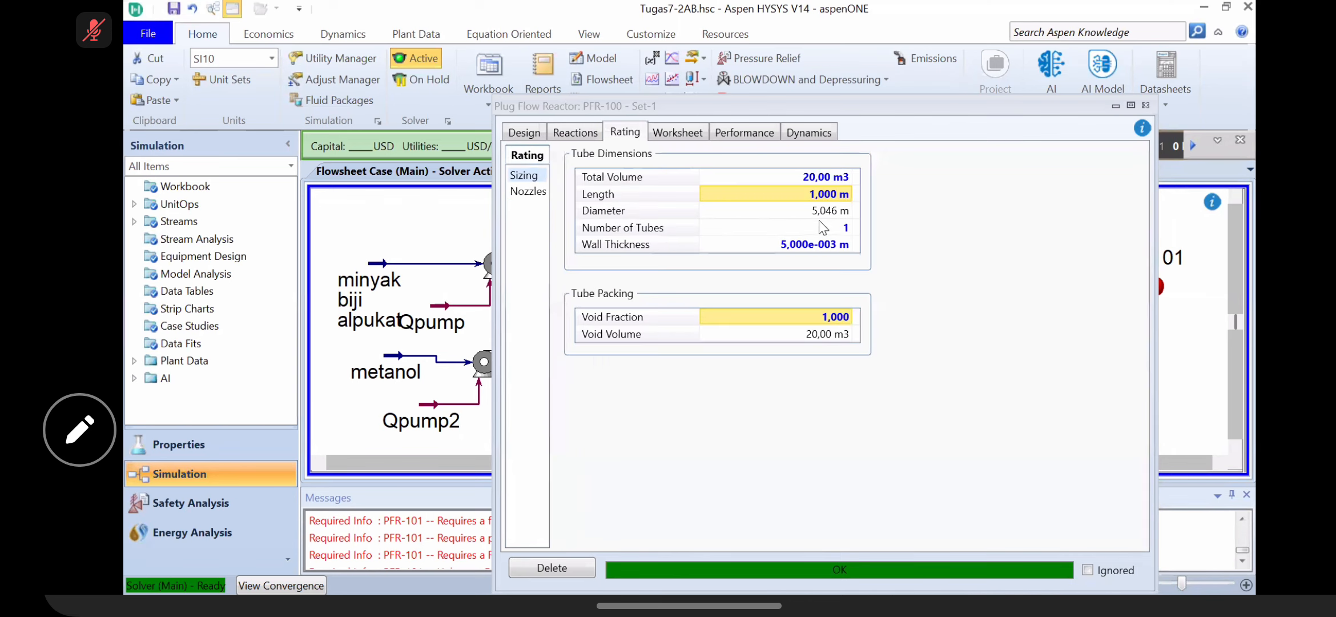
{"action": "mouse_move", "coordinate": [818, 184]}
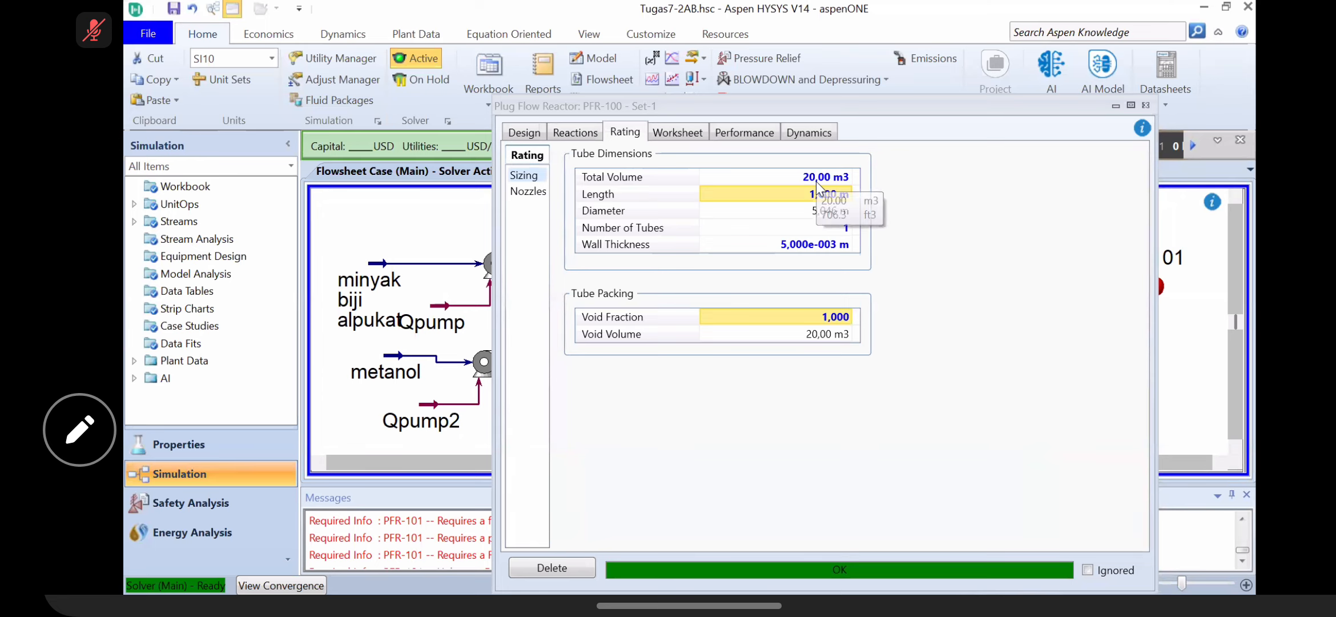
{"action": "left_click", "coordinate": [1146, 105]}
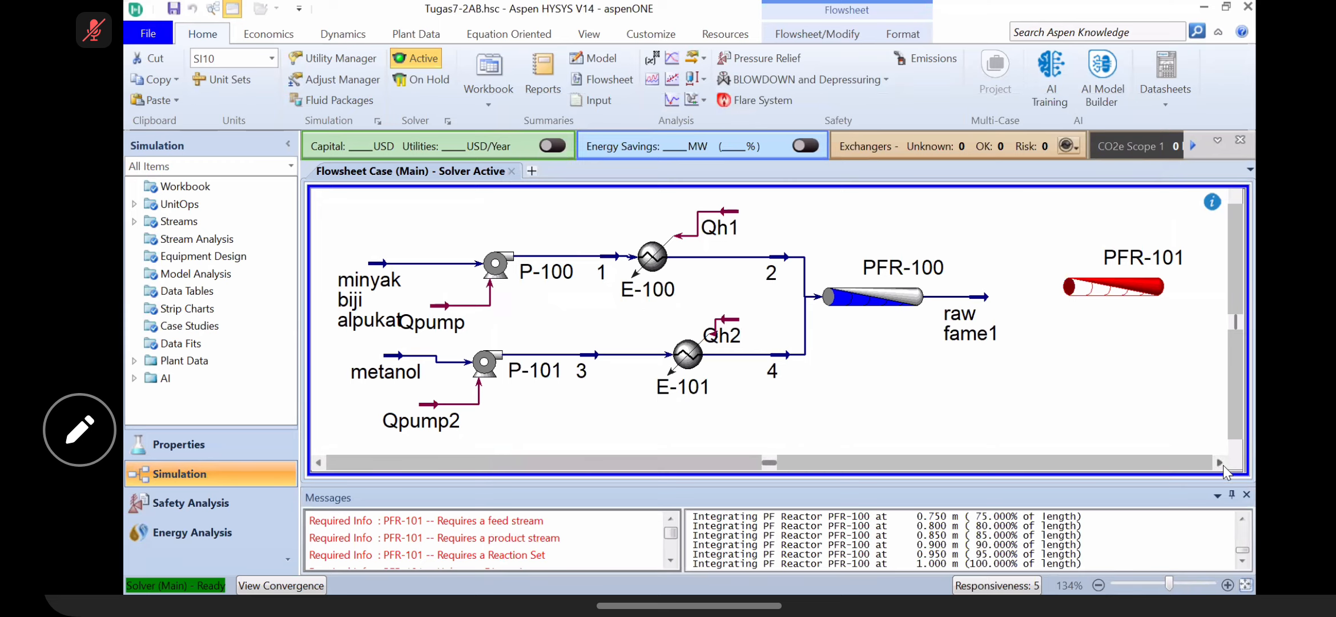
Step: Move PFR-101 slightly closer to PFR-100 so that both reactors line up horizontally
{"action": "left_click", "coordinate": [1224, 464]}
{"action": "left_click", "coordinate": [1224, 465]}
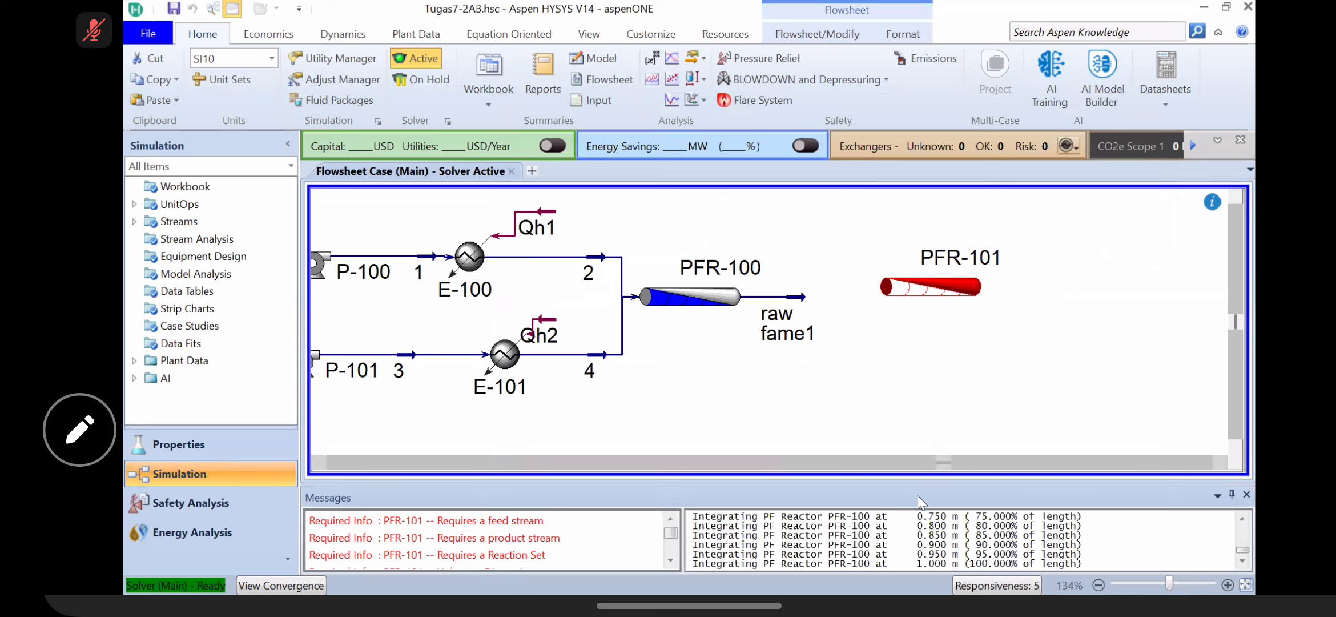
{"action": "left_click_drag", "start_coordinate": [962, 286], "coordinate": [946, 292]}
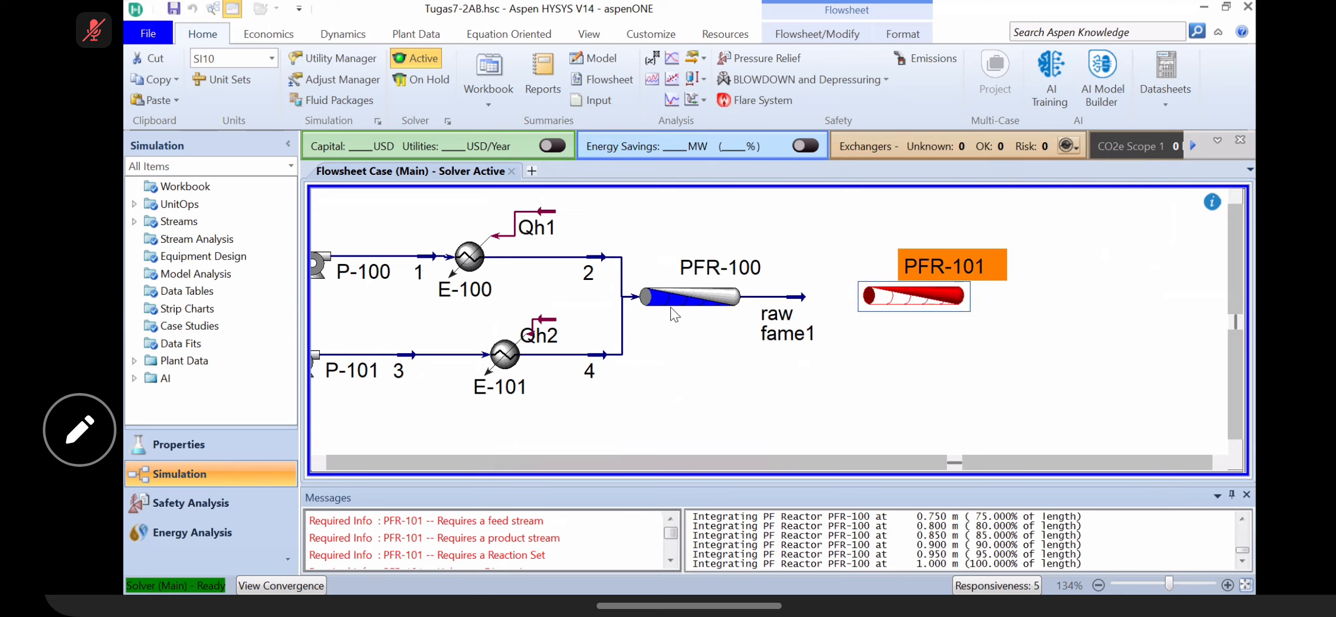
Step: Rename the reactor PFR-100 as "Reaktor Esterifikasi" and close its form
{"action": "mouse_move", "coordinate": [701, 285]}
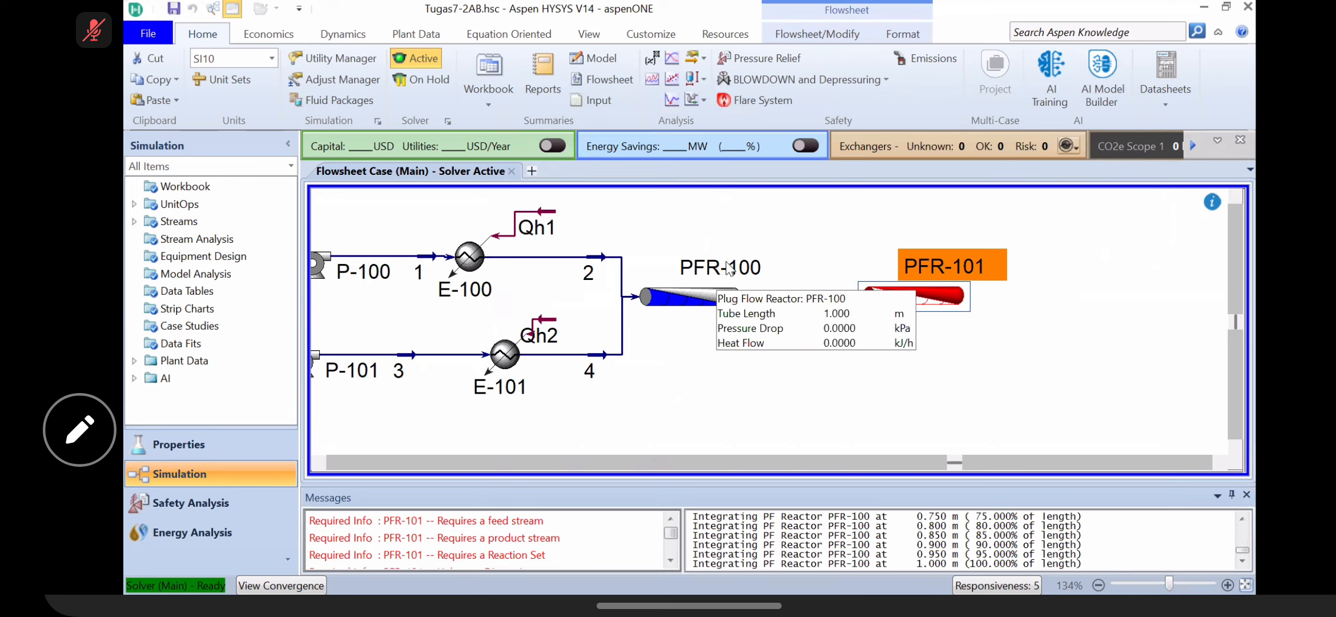
{"action": "left_click", "coordinate": [708, 311]}
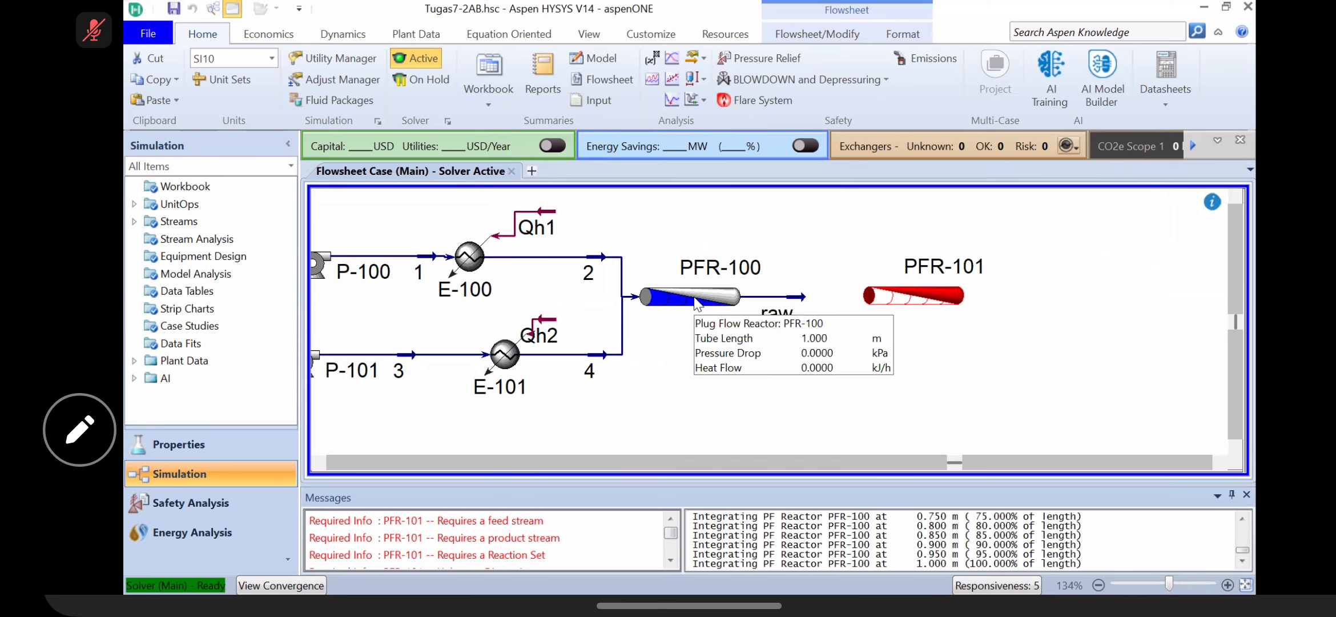
{"action": "double_click", "coordinate": [707, 312]}
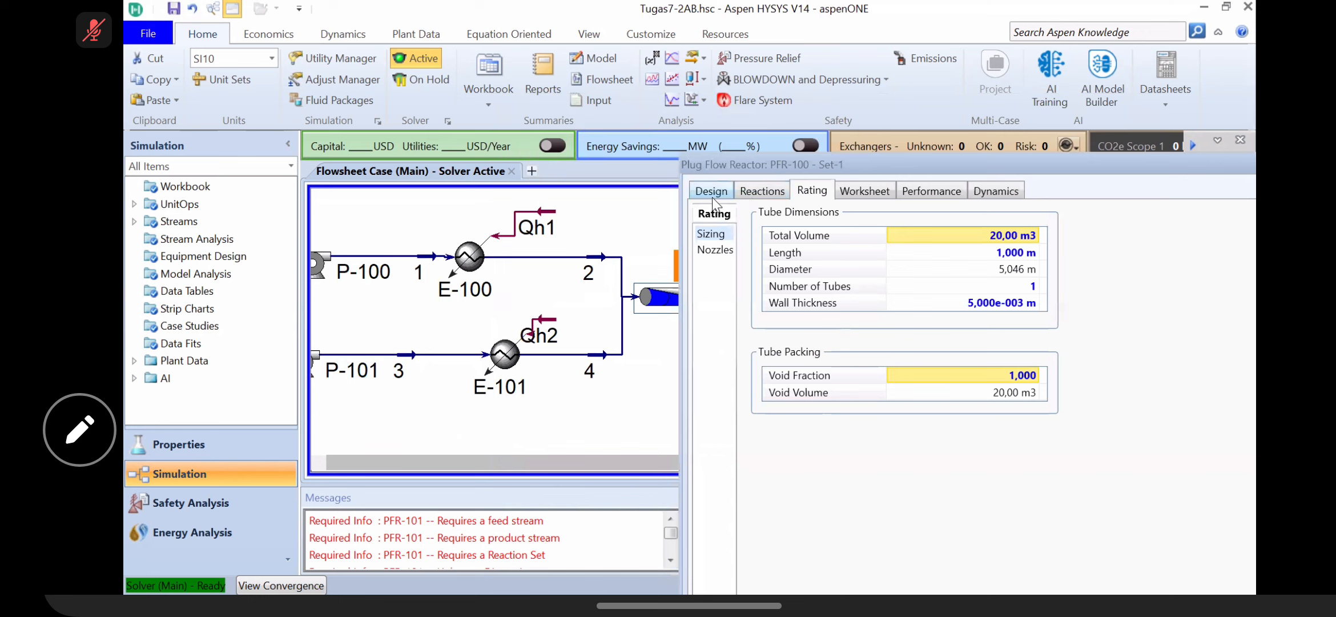
{"action": "left_click", "coordinate": [712, 191]}
{"action": "left_click", "coordinate": [947, 220]}
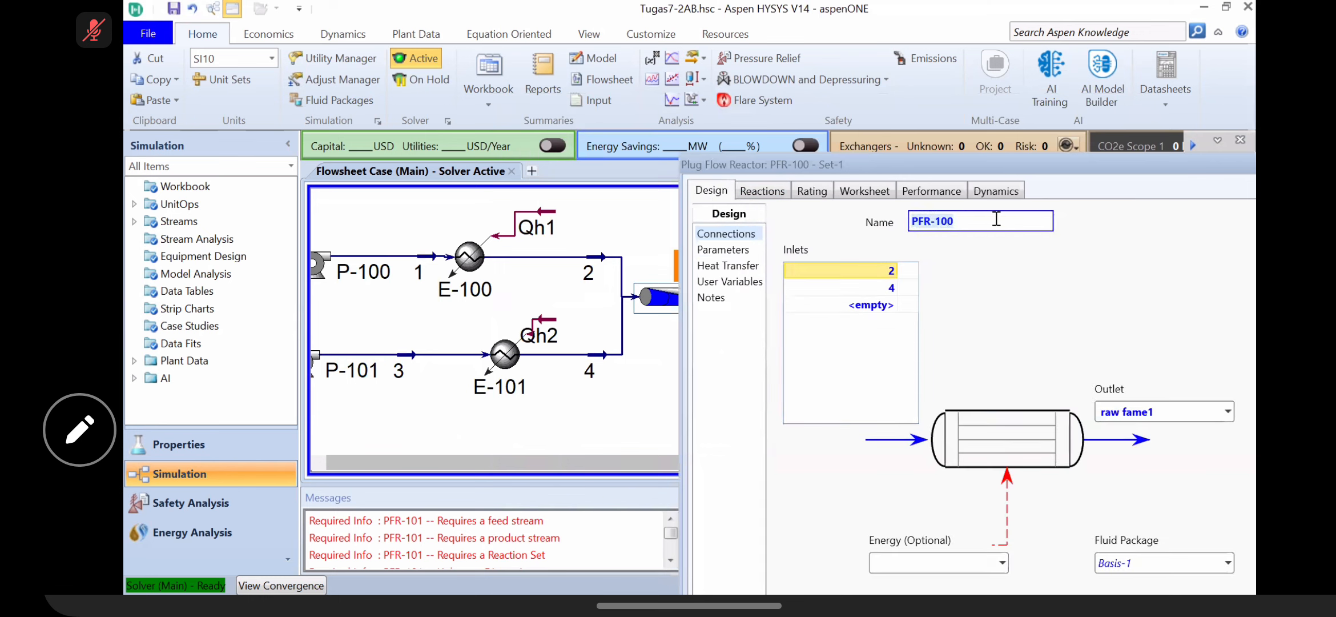
{"action": "type", "text": "Reaktor Esterifikasi"}
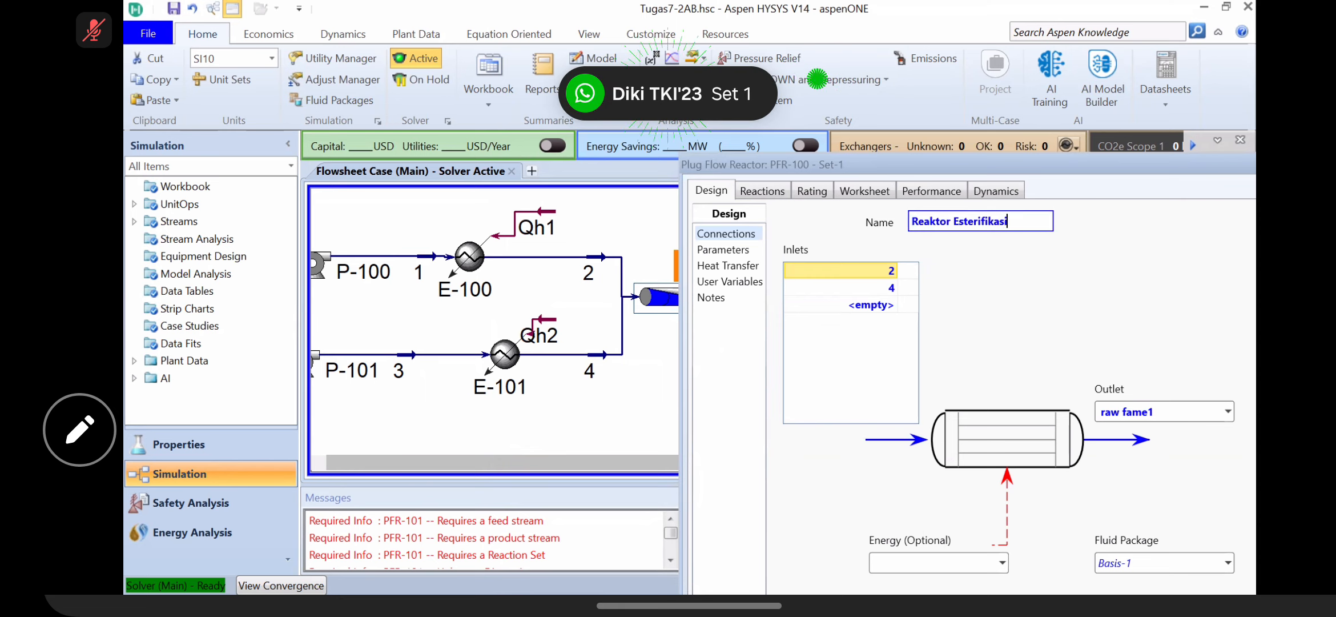
{"action": "key", "text": "Return"}
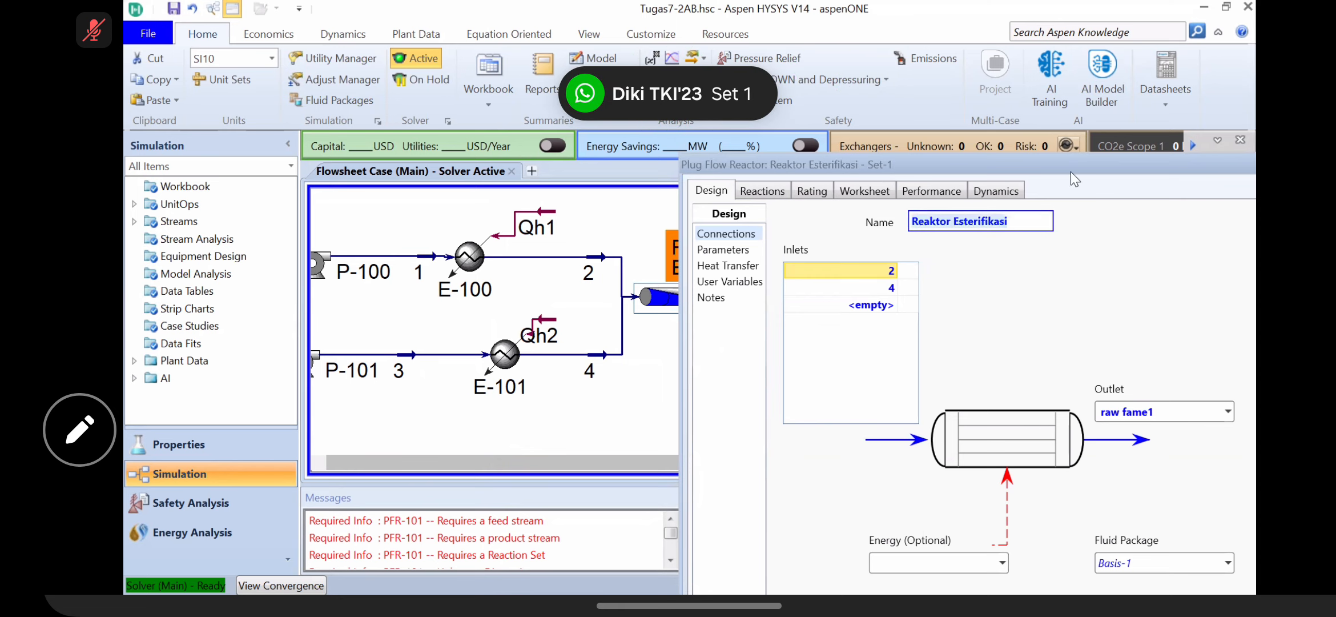
{"action": "left_click_drag", "start_coordinate": [1179, 161], "coordinate": [1021, 167]}
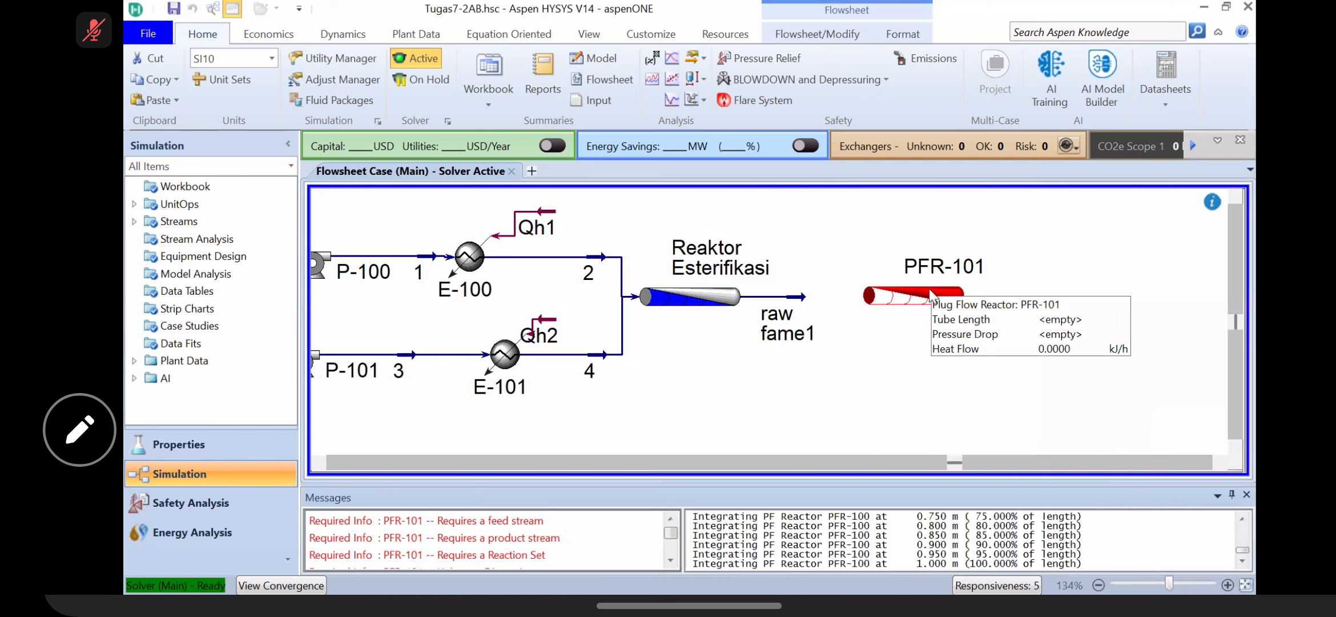
Step: Rename the reactor PFR-101 as "Reaktor Transesterifikasi"
{"action": "double_click", "coordinate": [929, 289]}
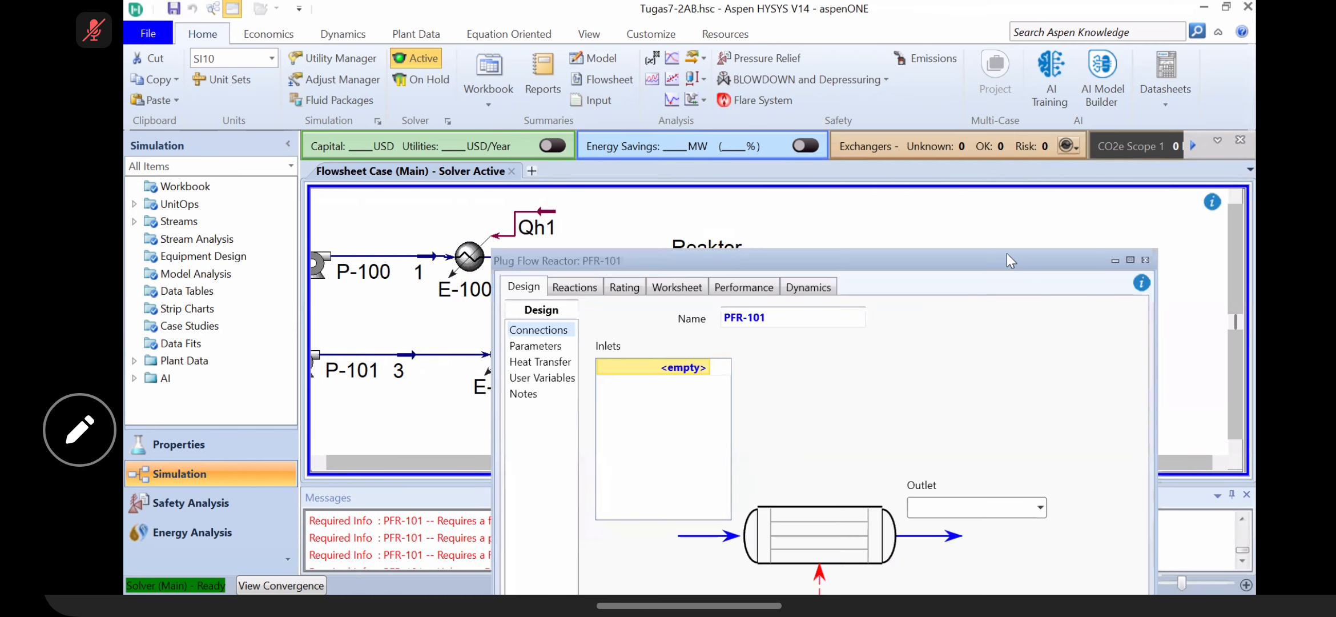
{"action": "left_click_drag", "start_coordinate": [630, 260], "coordinate": [640, 44]}
{"action": "left_click", "coordinate": [799, 100]}
{"action": "type", "text": "Reaktor "}
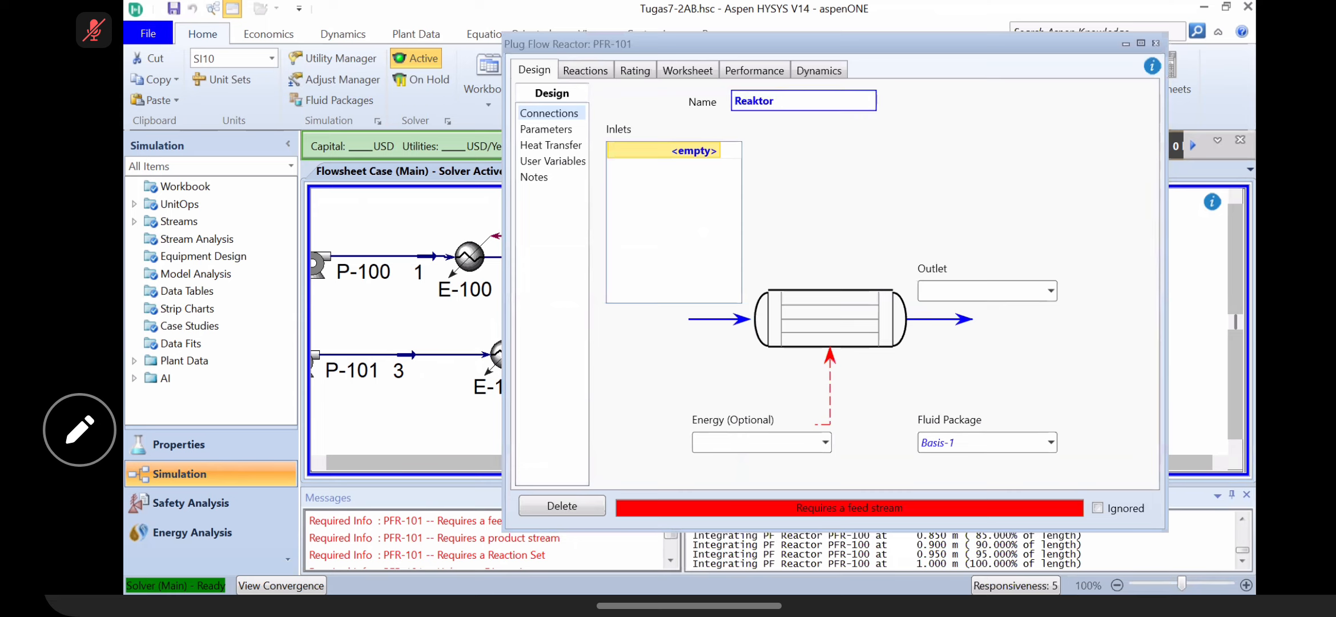
{"action": "type", "text": "Tran"}
{"action": "type", "text": "sesterifikasi"}
{"action": "key", "text": "Return"}
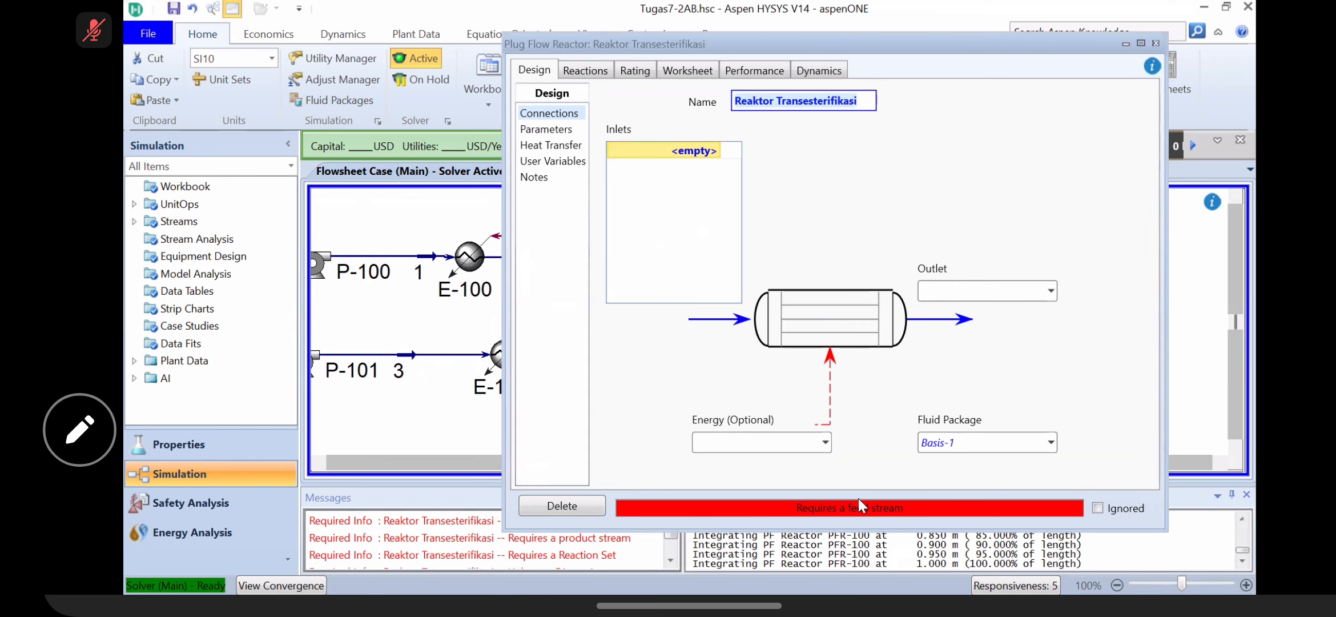
{"action": "left_click_drag", "start_coordinate": [728, 44], "coordinate": [794, 451]}
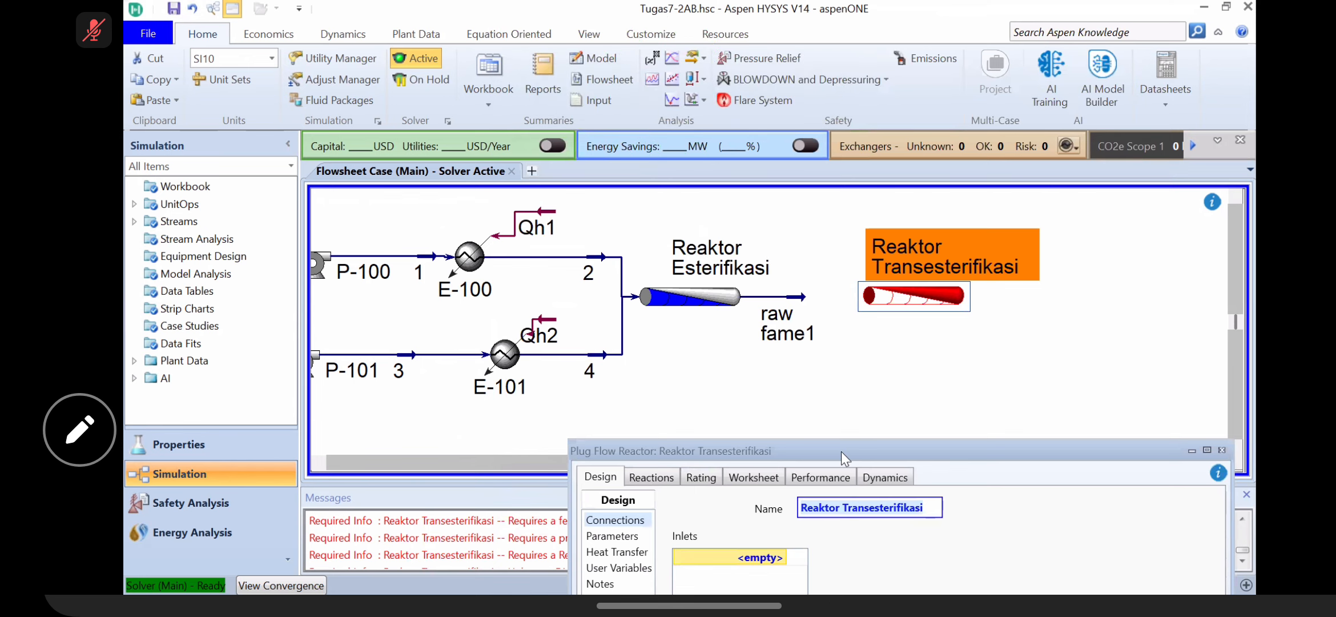
Step: Connect the stream raw fame1 as the inlet of Reaktor Transesterifikasi
{"action": "left_click_drag", "start_coordinate": [842, 452], "coordinate": [751, 71]}
{"action": "left_click", "coordinate": [691, 177]}
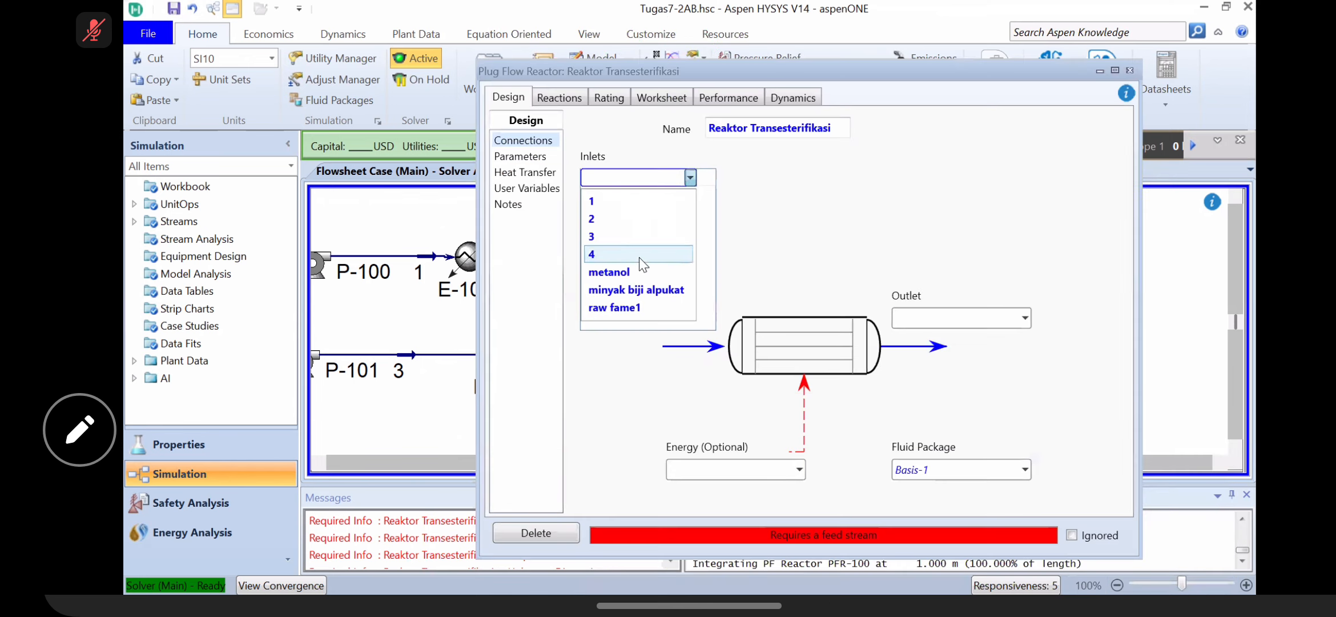
{"action": "left_click", "coordinate": [639, 309]}
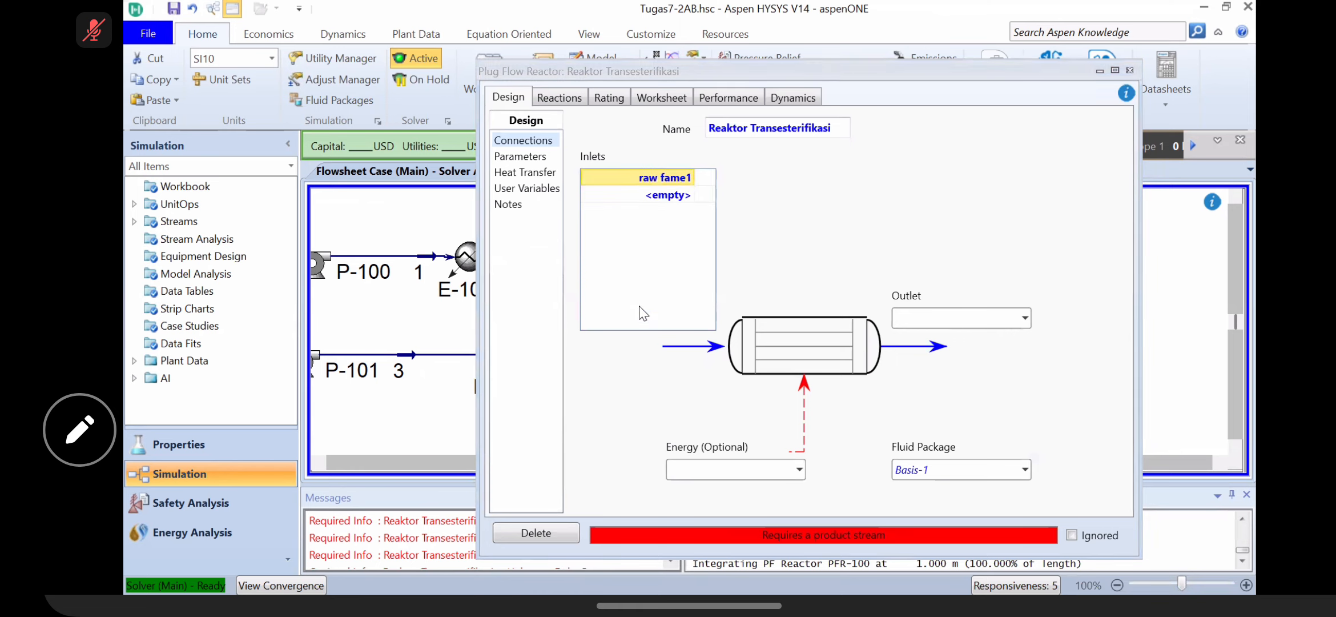
Step: Set the pressure drop Delta P of Reaktor Transesterifikasi to 0
{"action": "left_click", "coordinate": [534, 156]}
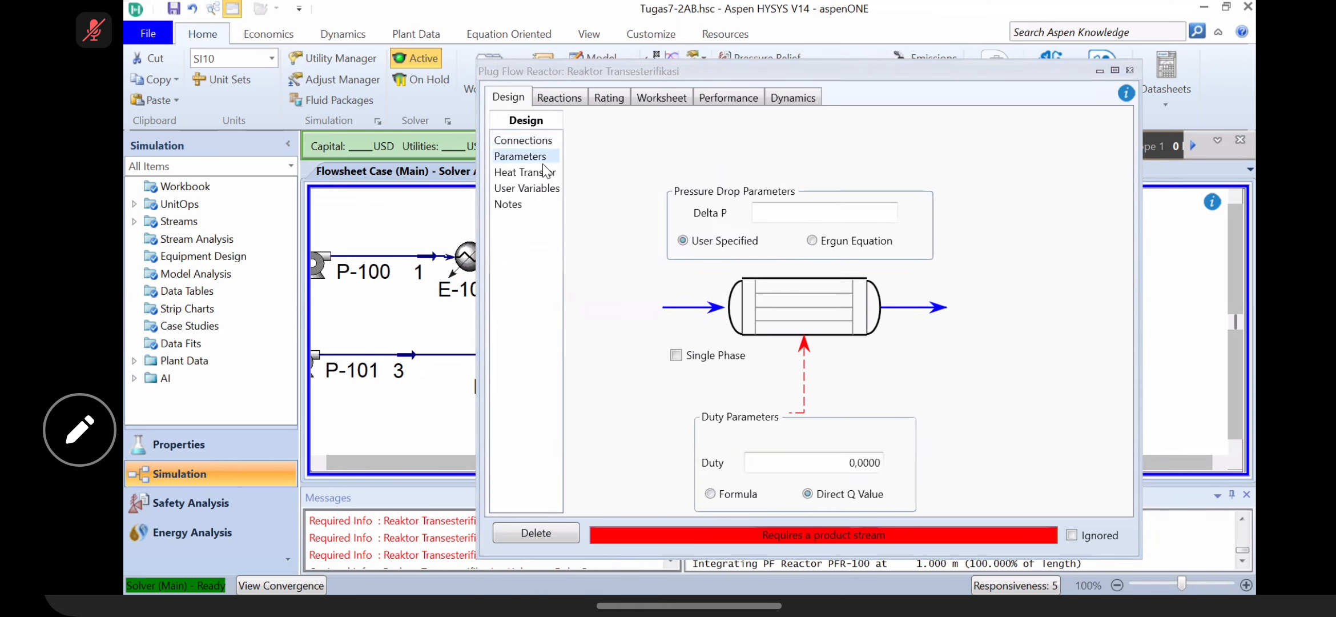
{"action": "left_click", "coordinate": [777, 211]}
{"action": "type", "text": "0"}
{"action": "key", "text": "Return"}
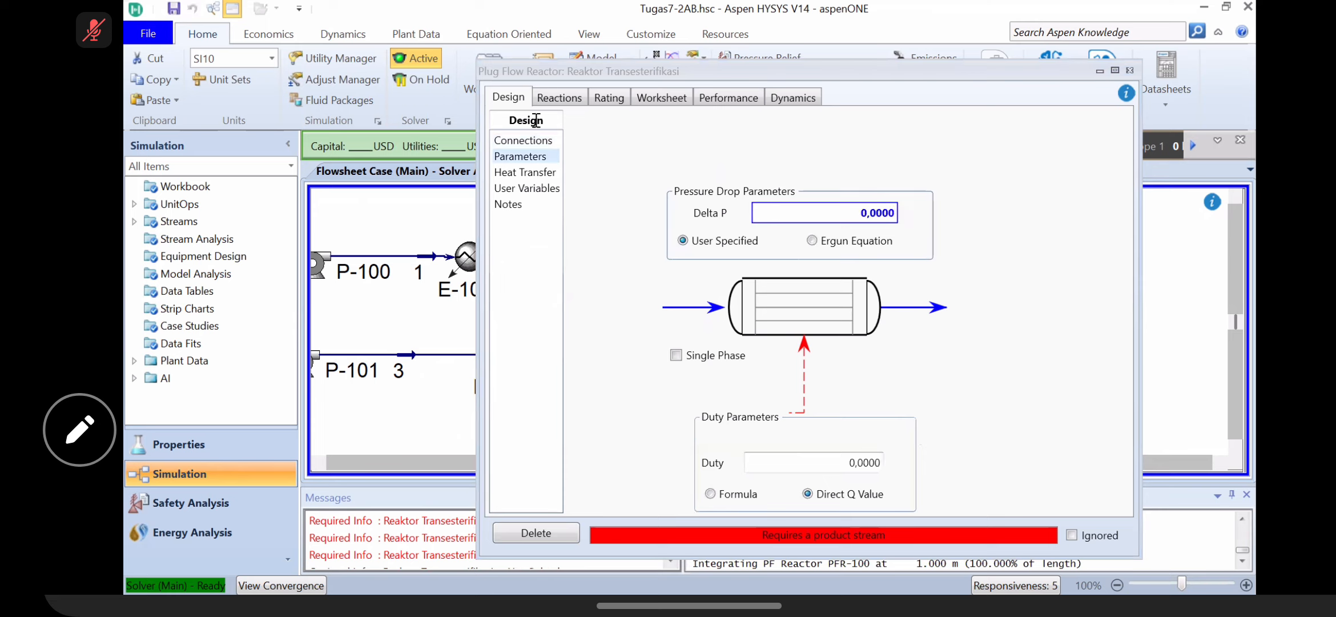
{"action": "left_click", "coordinate": [536, 172]}
{"action": "left_click", "coordinate": [538, 146]}
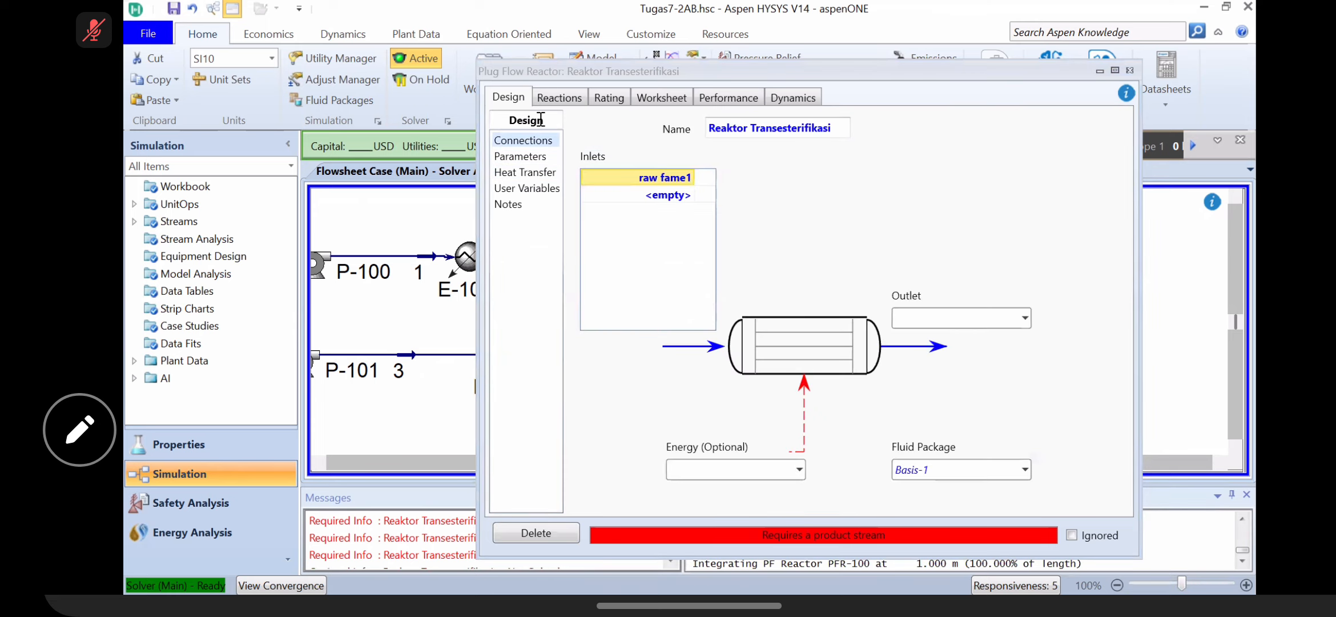
Step: Assign reaction set Set-2 to Reaktor Transesterifikasi, look at its empty tube dimensions and close the form
{"action": "left_click", "coordinate": [556, 103]}
{"action": "left_click", "coordinate": [799, 140]}
{"action": "left_click", "coordinate": [682, 184]}
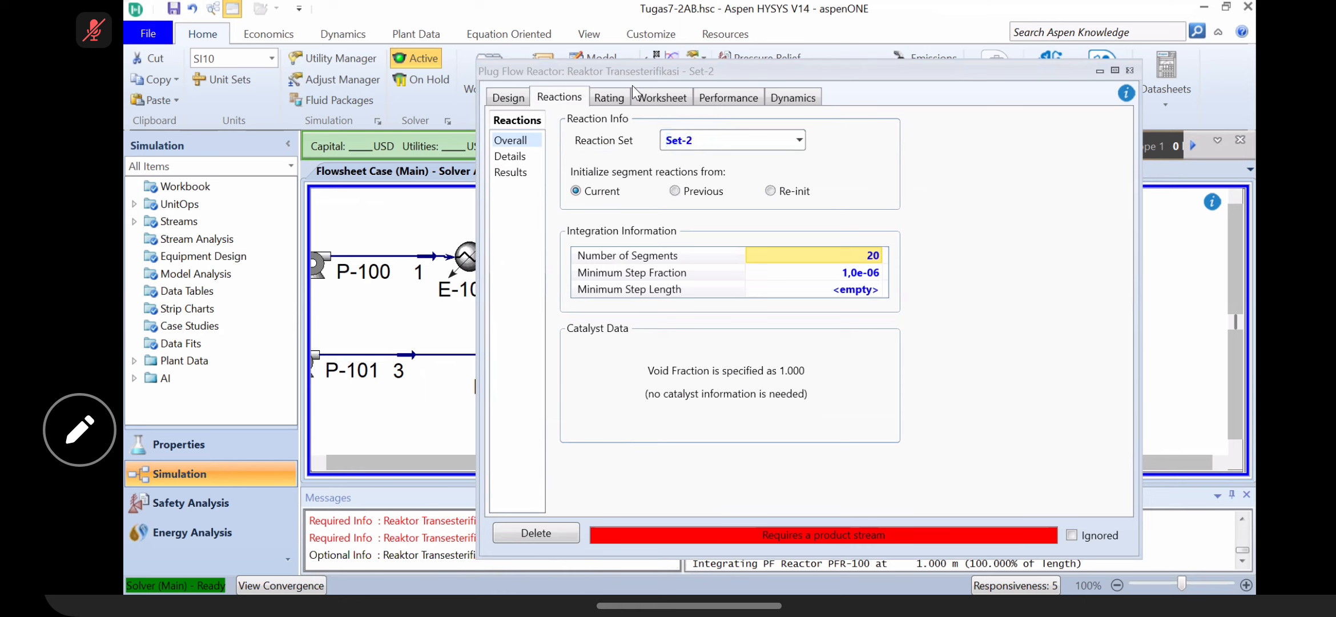
{"action": "left_click", "coordinate": [606, 96]}
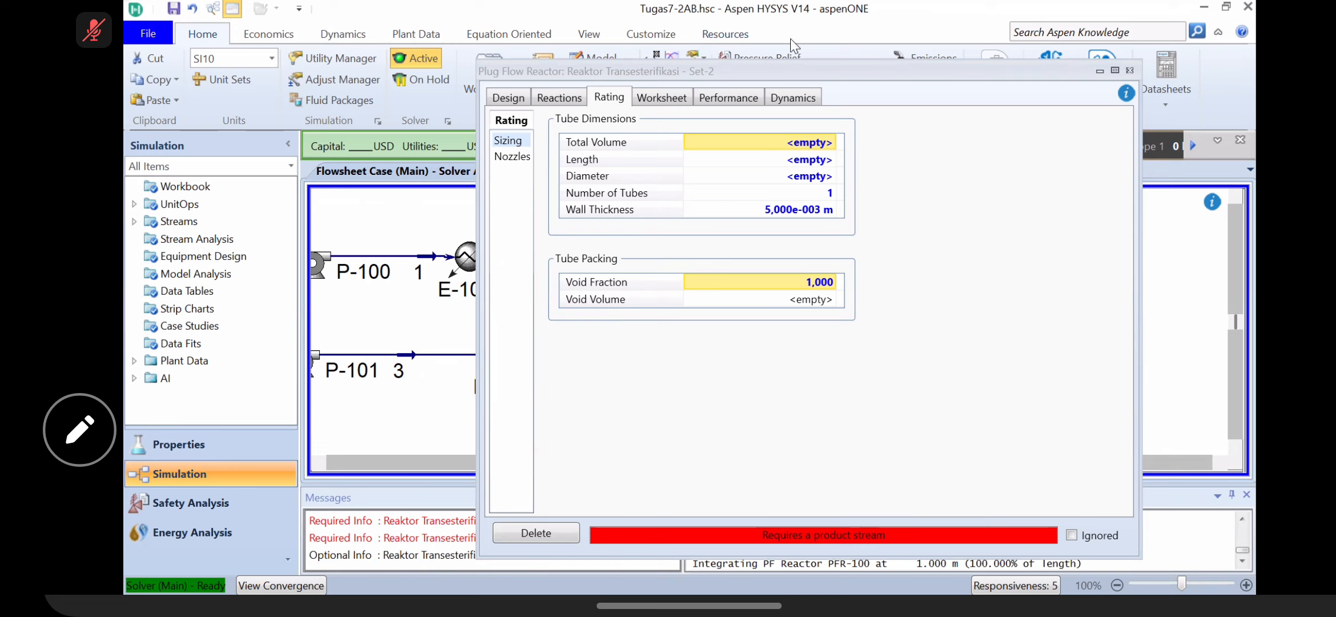
{"action": "left_click", "coordinate": [1131, 70]}
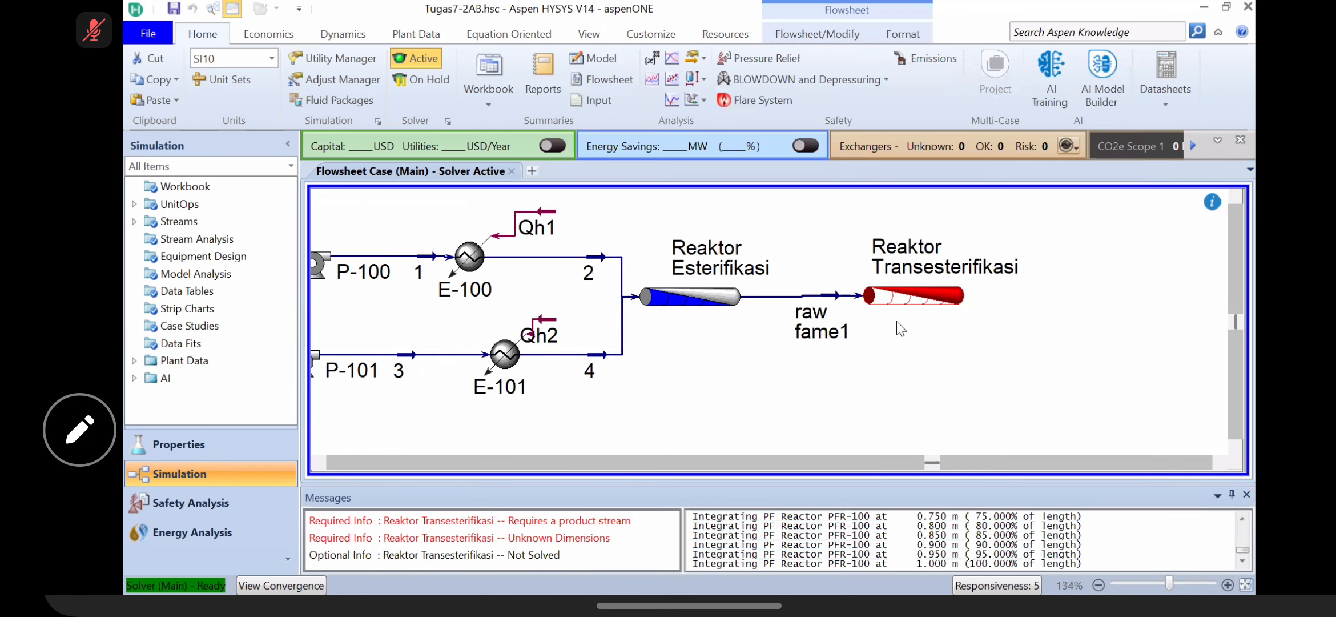
Step: Move Reaktor Transesterifikasi farther from Reaktor Esterifikasi to make room along the raw fame1 stream
{"action": "left_click", "coordinate": [829, 299]}
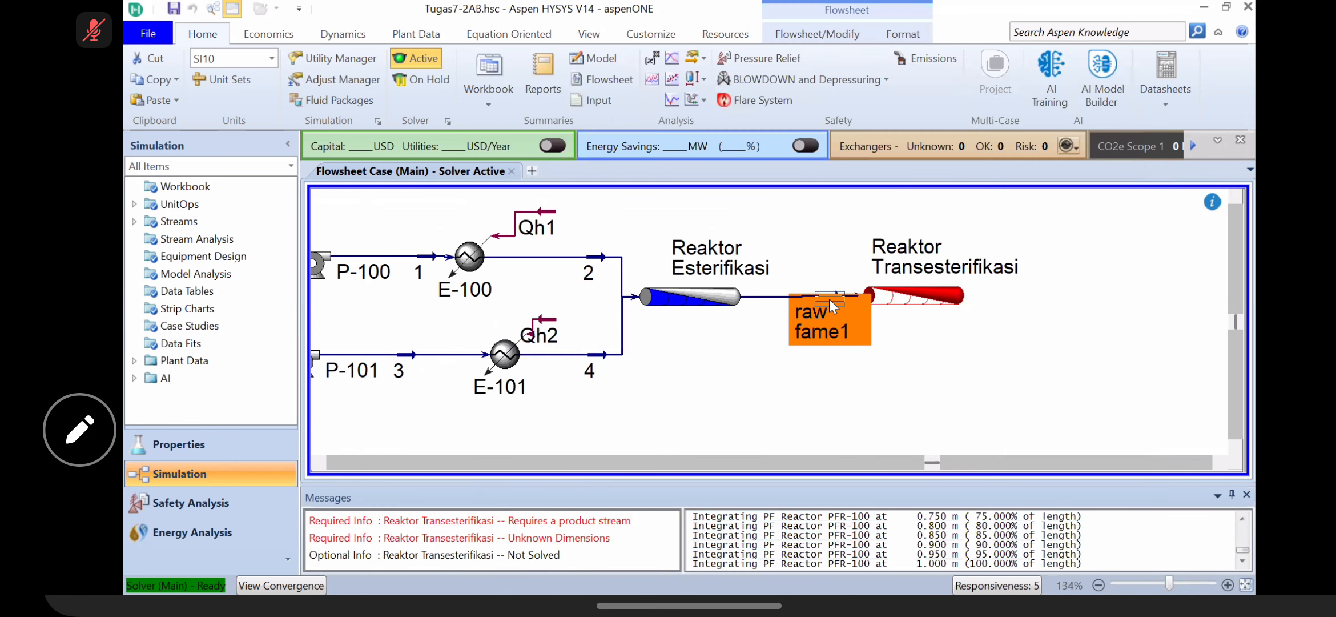
{"action": "left_click", "coordinate": [944, 297]}
{"action": "left_click_drag", "start_coordinate": [907, 307], "coordinate": [992, 307]}
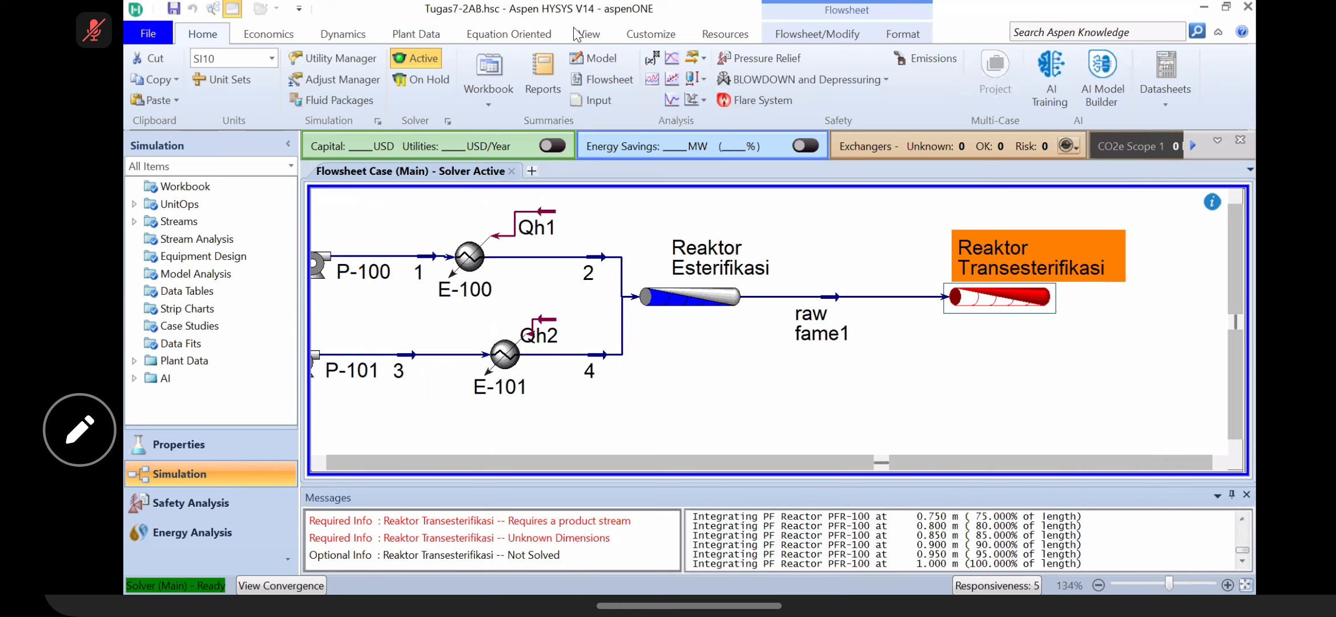
Step: Place a new heater on the flowsheet below the raw fame1 line, between the two reactors
{"action": "left_click", "coordinate": [798, 38]}
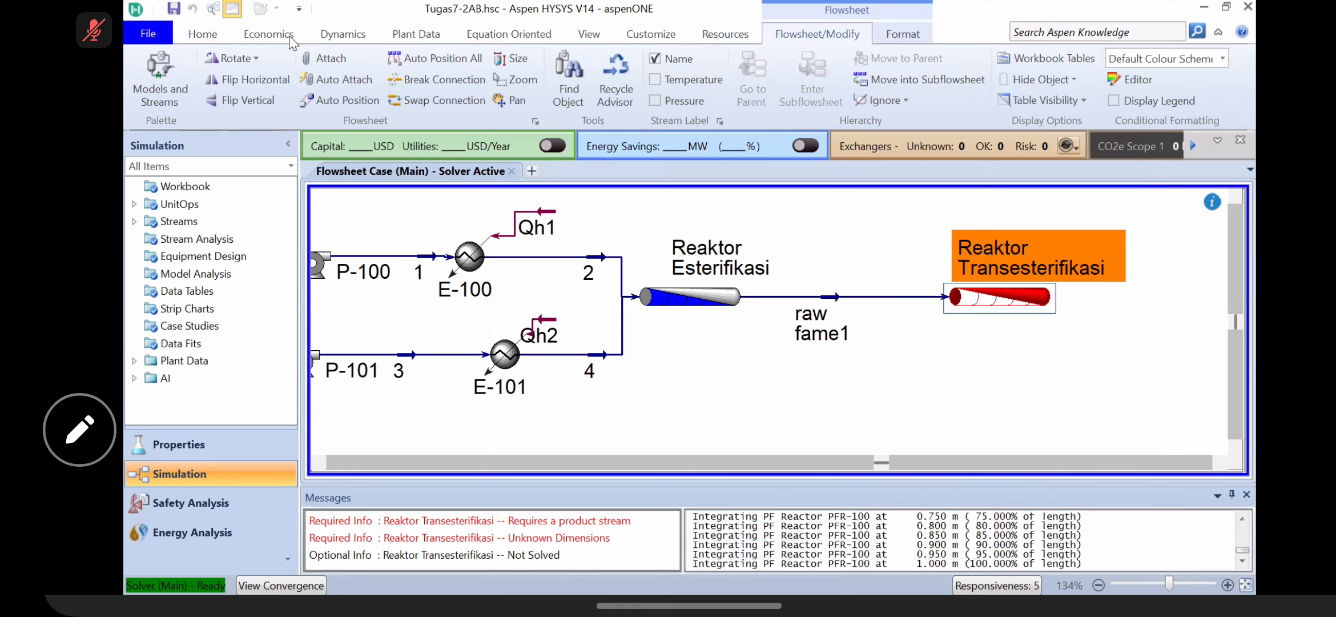
{"action": "left_click", "coordinate": [203, 35]}
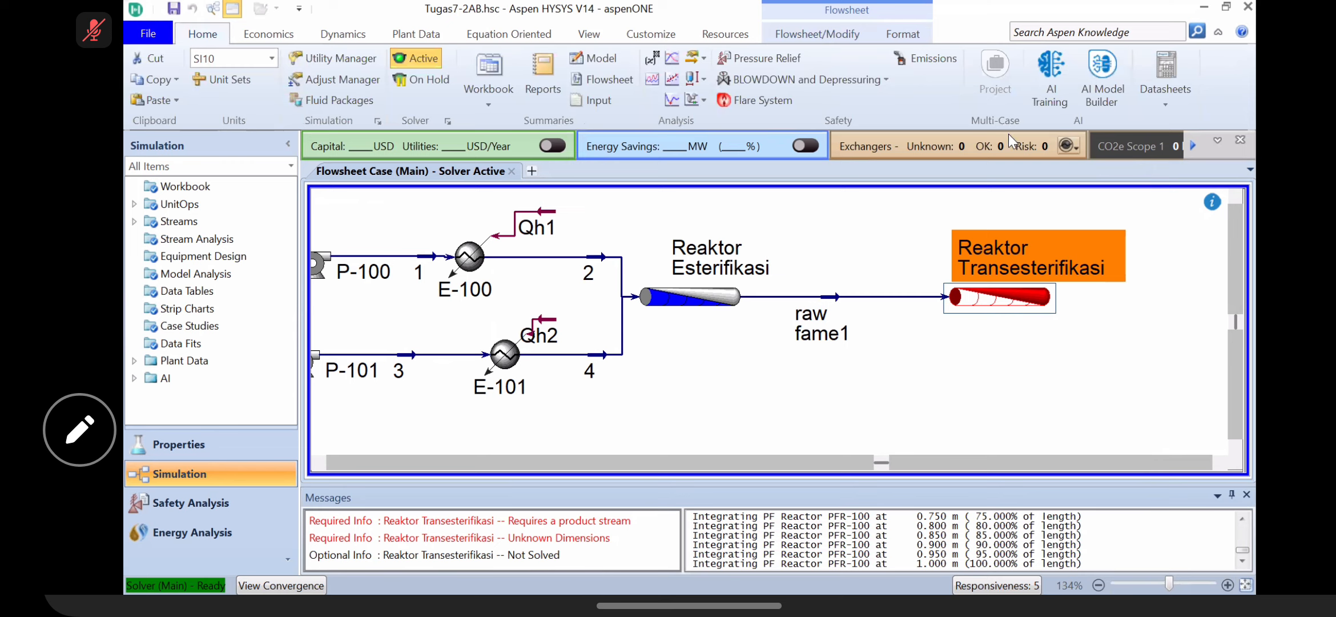
{"action": "left_click", "coordinate": [591, 35]}
{"action": "left_click", "coordinate": [353, 202]}
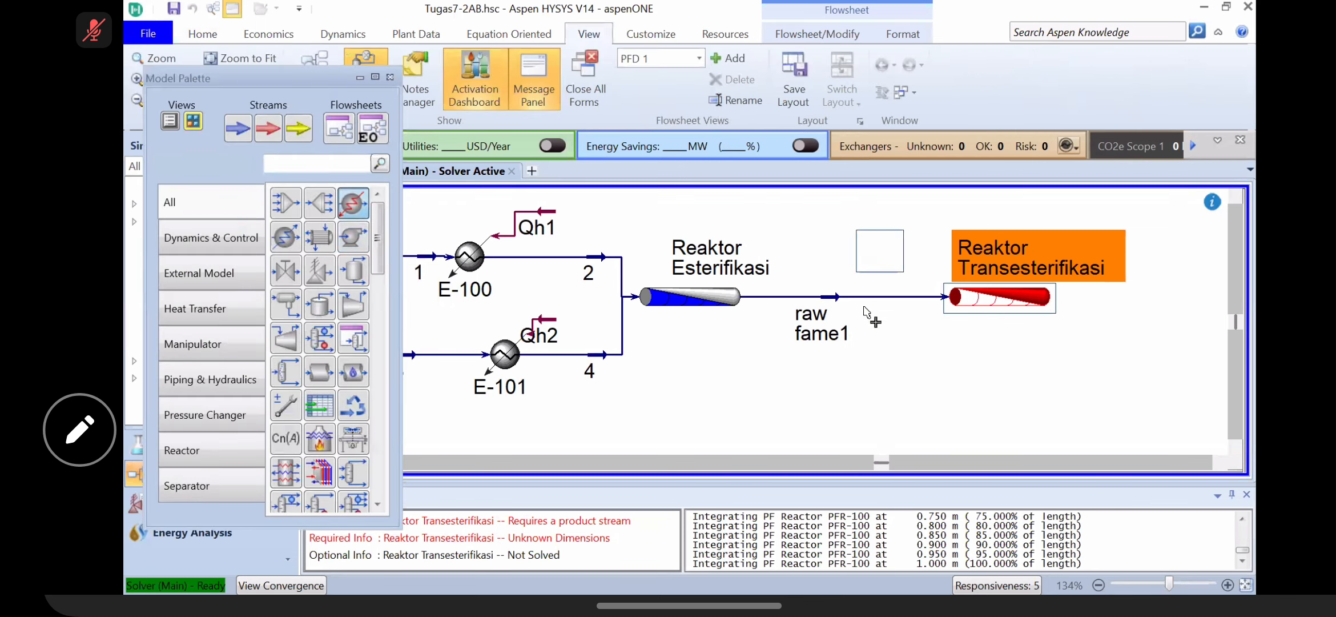
{"action": "left_click", "coordinate": [882, 386]}
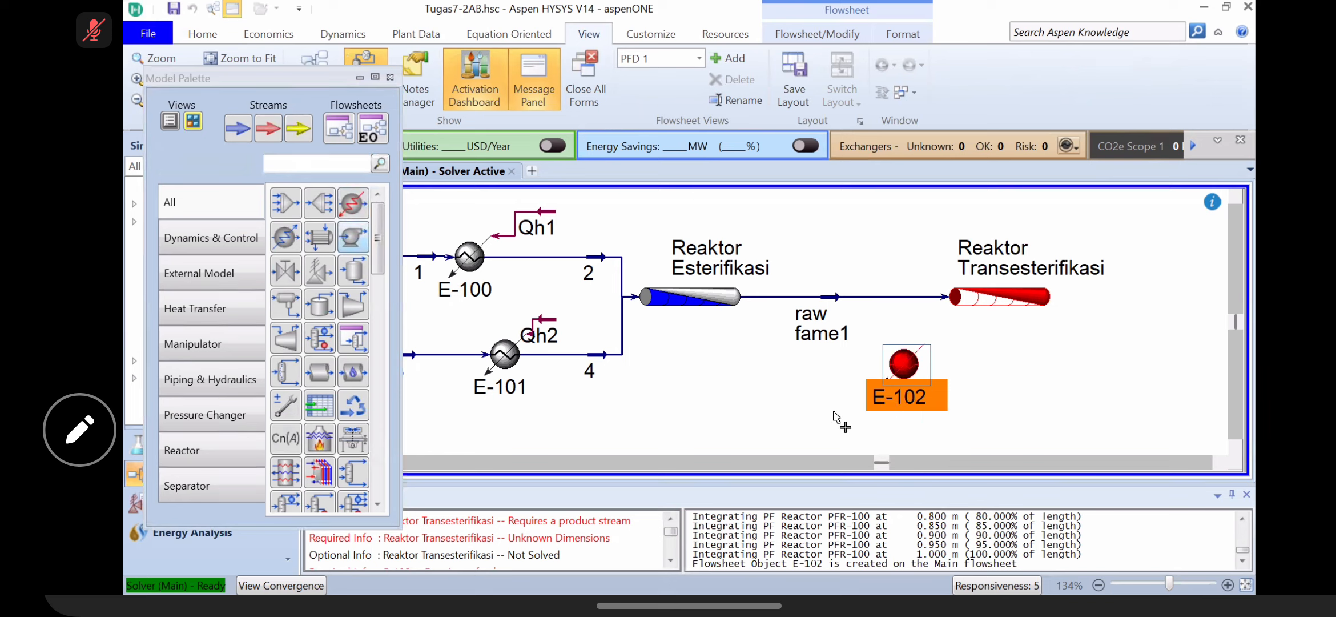
Step: Place a new pump below the raw fame1 line and disconnect raw fame1 from the inlet of Reaktor Transesterifikasi
{"action": "left_click", "coordinate": [354, 245]}
{"action": "left_click", "coordinate": [791, 406]}
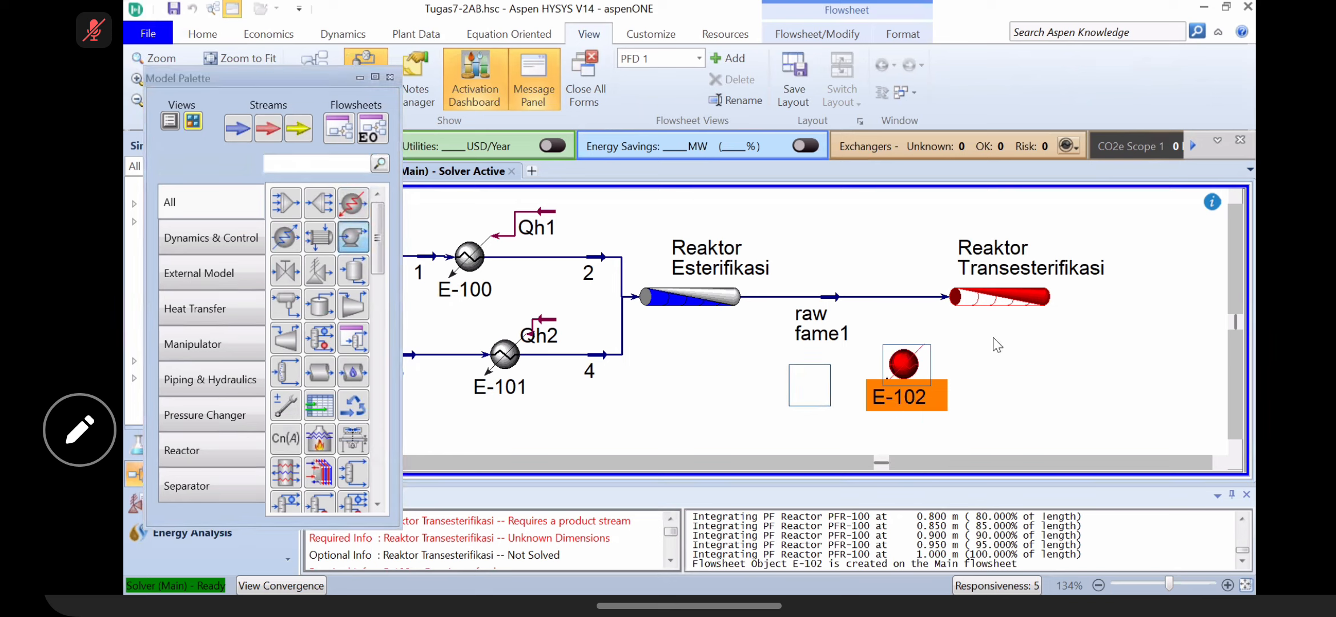
{"action": "double_click", "coordinate": [1009, 303]}
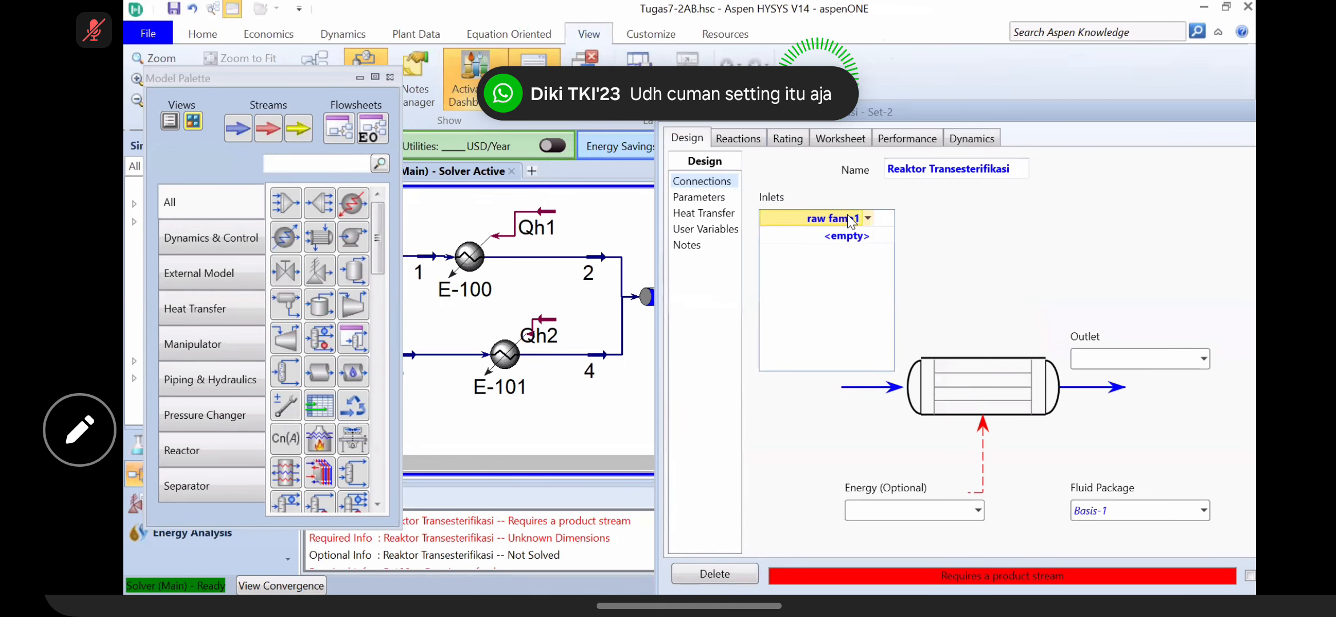
{"action": "key", "text": "Delete"}
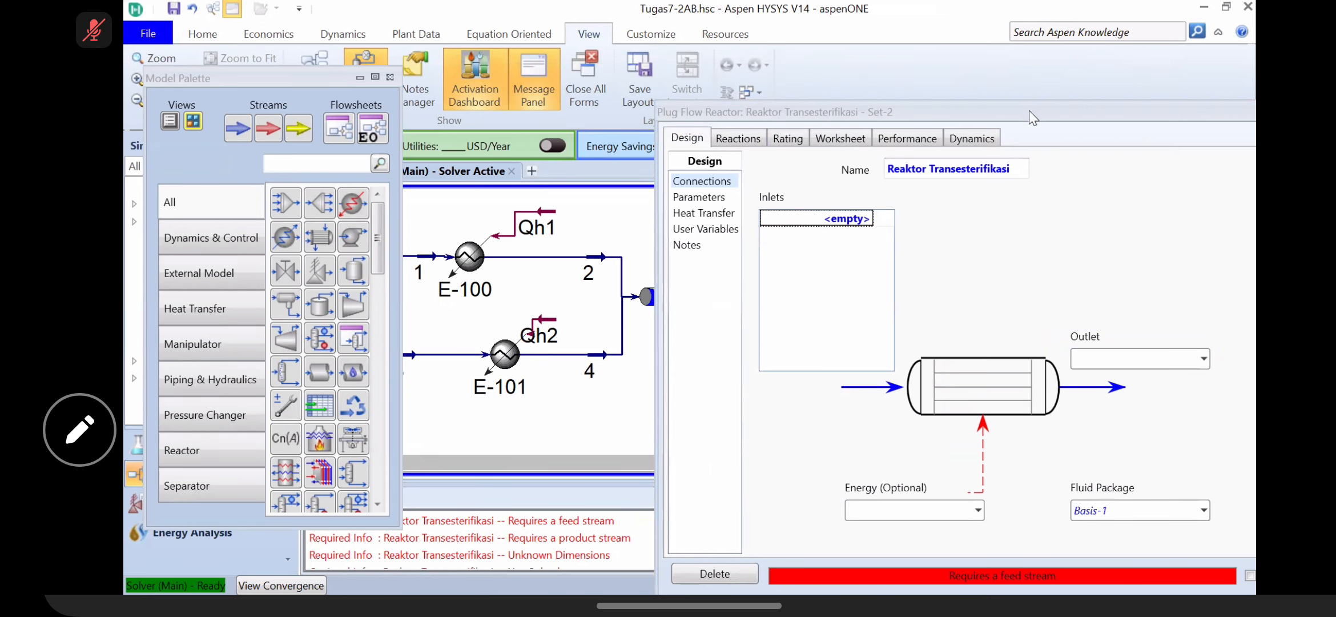
{"action": "key", "text": "Escape"}
Step: Move Reaktor Transesterifikasi farther away and line up stream raw fame1, pump P-102 and heater E-102 between the two reactors
{"action": "left_click_drag", "start_coordinate": [969, 297], "coordinate": [1099, 293]}
{"action": "left_click_drag", "start_coordinate": [838, 298], "coordinate": [815, 298]}
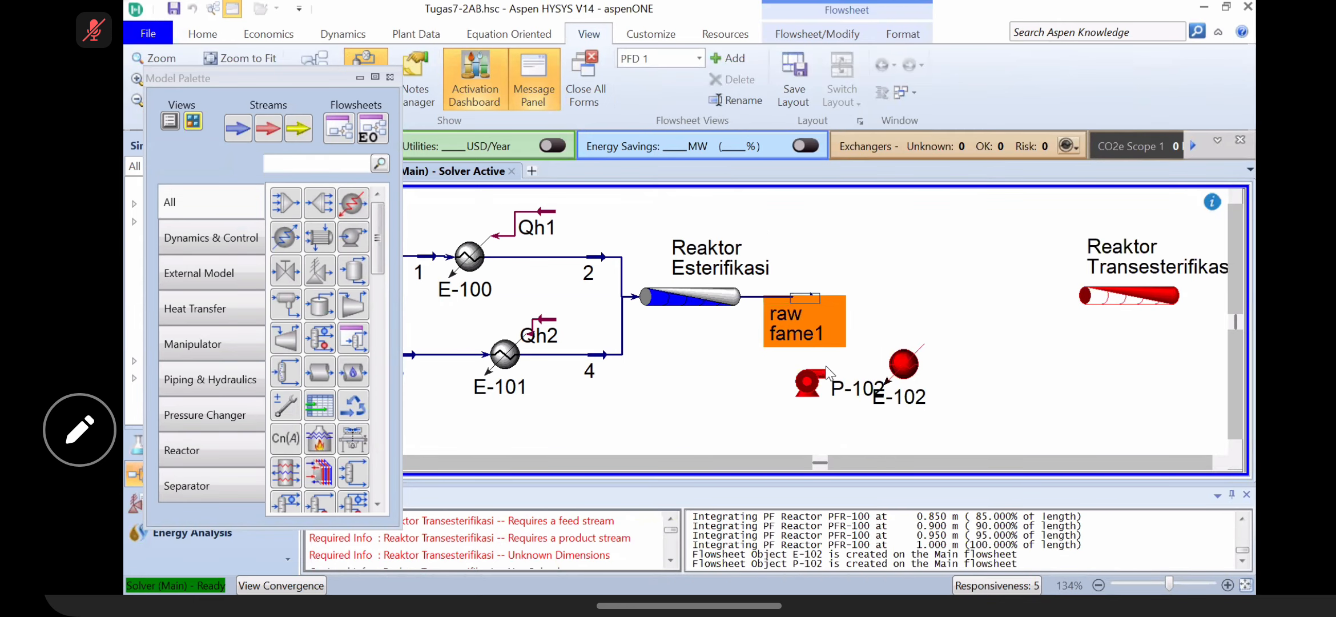
{"action": "left_click_drag", "start_coordinate": [805, 397], "coordinate": [861, 308]}
{"action": "left_click_drag", "start_coordinate": [901, 361], "coordinate": [982, 301]}
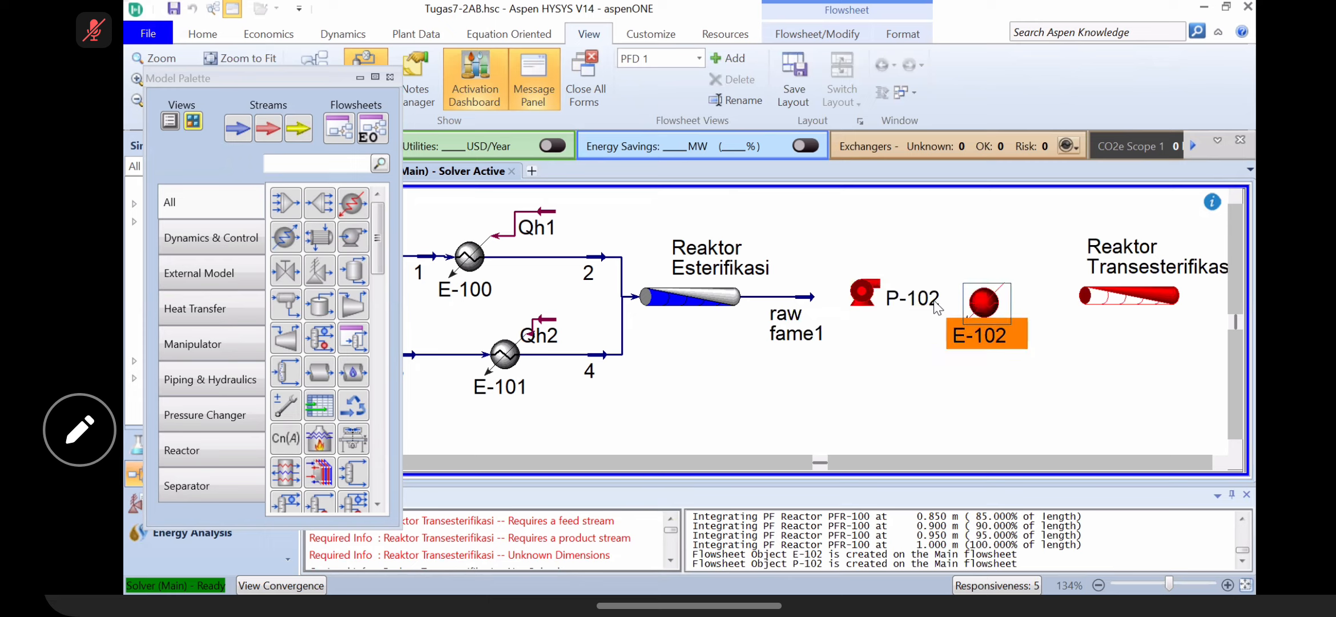
{"action": "left_click_drag", "start_coordinate": [871, 298], "coordinate": [859, 306]}
{"action": "left_click_drag", "start_coordinate": [981, 303], "coordinate": [965, 297]}
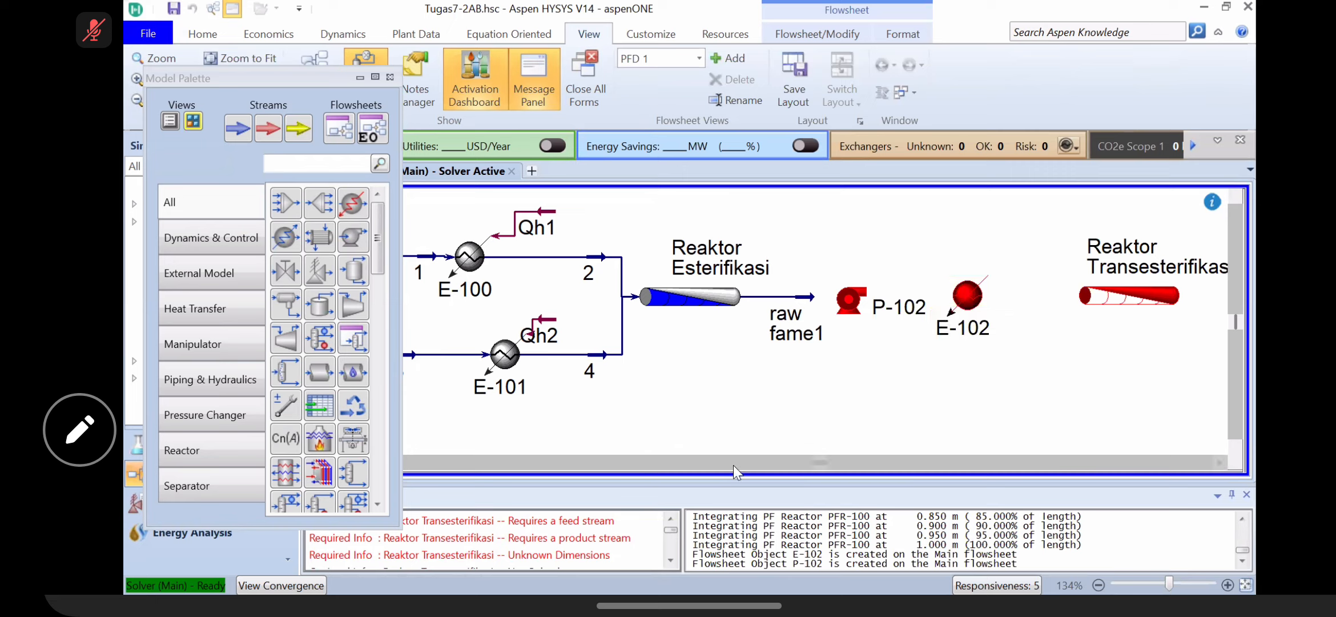
{"action": "mouse_move", "coordinate": [854, 297]}
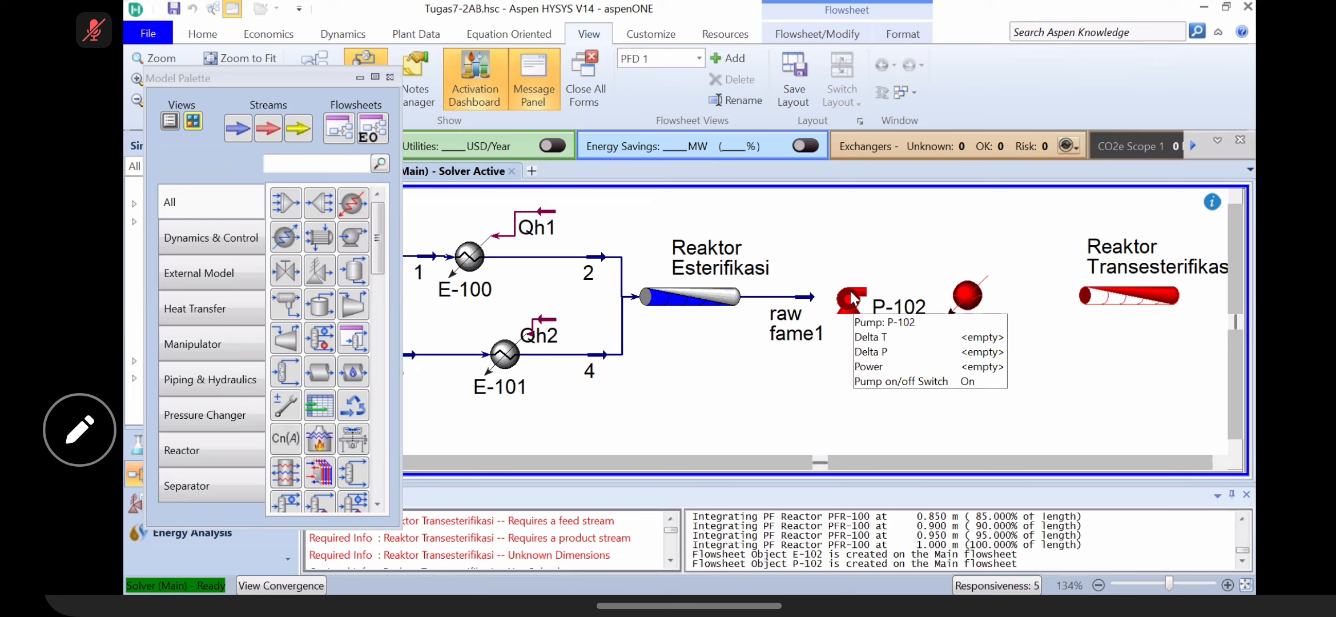
{"action": "left_click_drag", "start_coordinate": [851, 292], "coordinate": [846, 290]}
{"action": "left_click", "coordinate": [875, 382]}
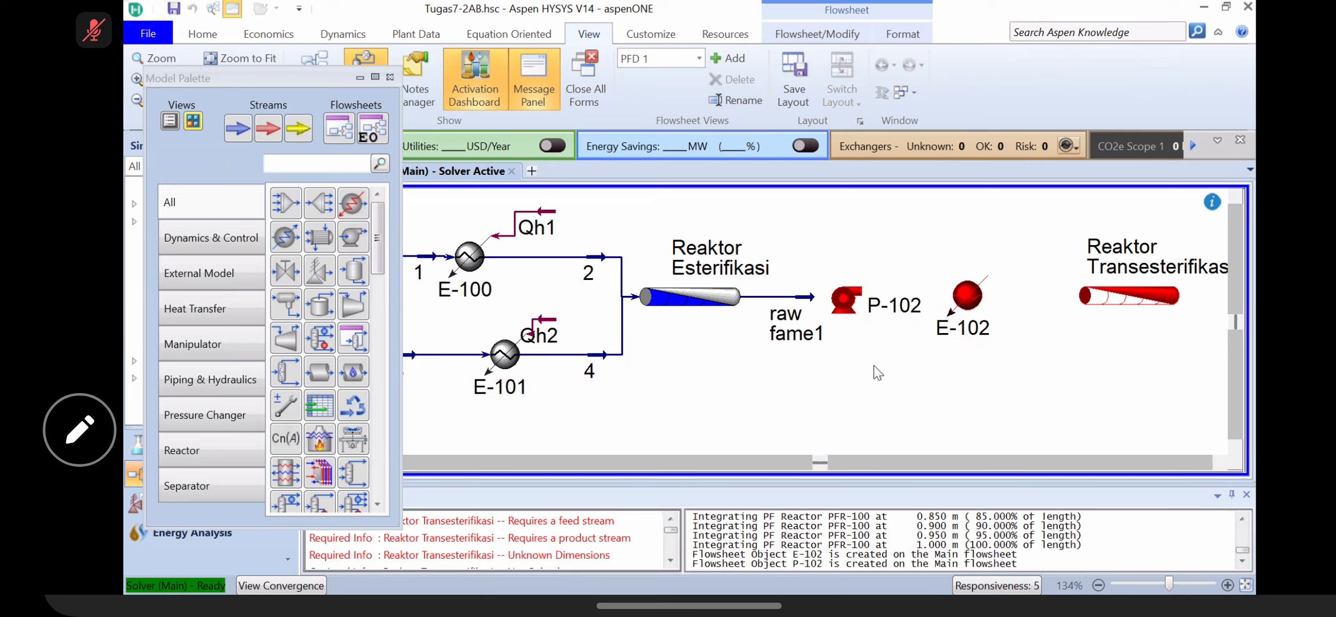
Step: Connect pump P-102 with inlet raw fame1, outlet stream 5 and energy stream Qpump3
{"action": "double_click", "coordinate": [844, 296]}
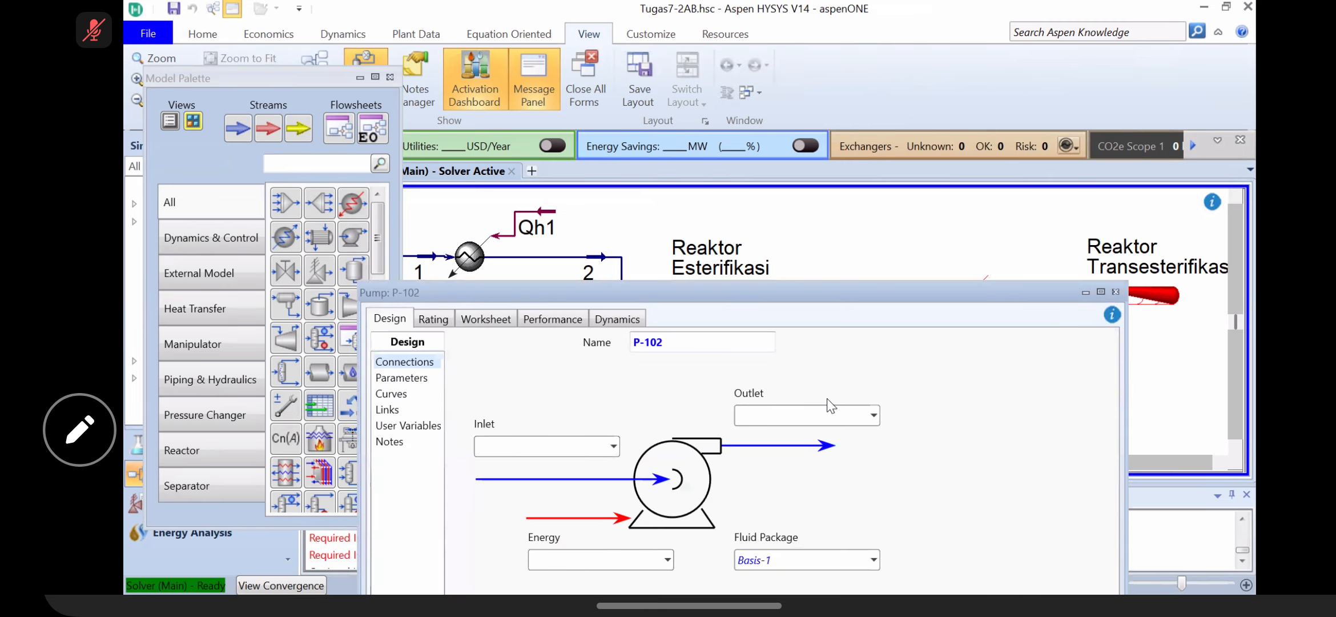
{"action": "left_click_drag", "start_coordinate": [662, 292], "coordinate": [712, 141]}
{"action": "left_click", "coordinate": [663, 295]}
{"action": "left_click", "coordinate": [603, 427]}
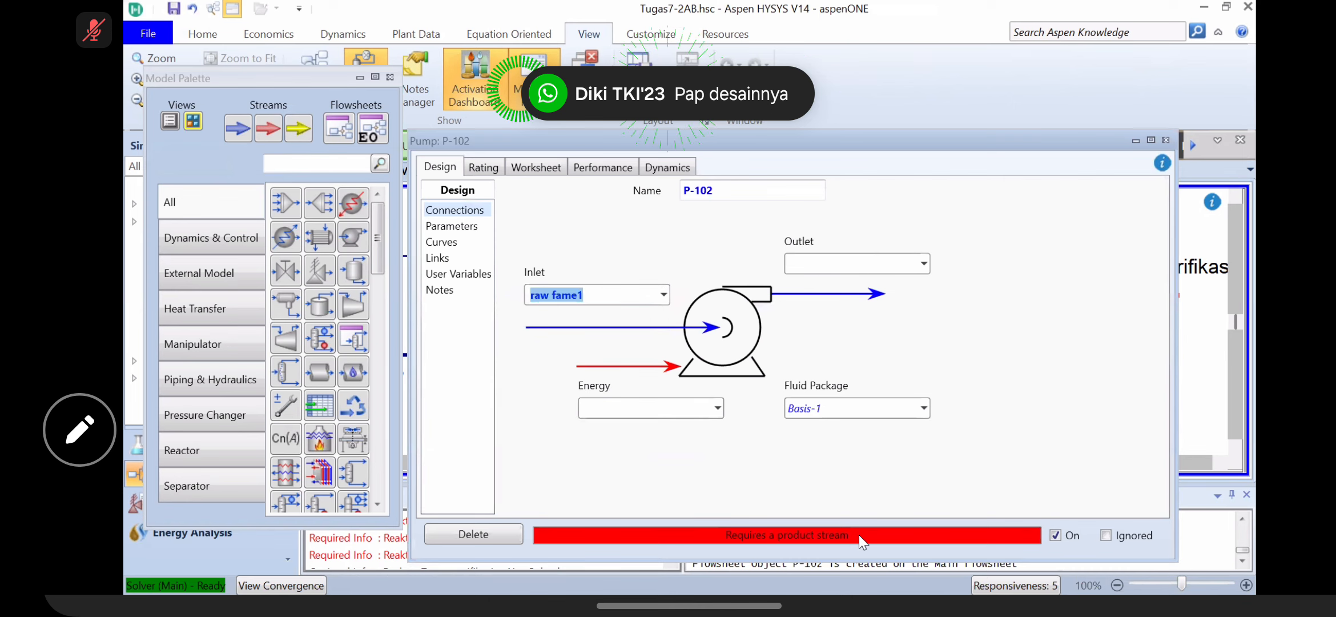
{"action": "key", "text": "Tab"}
{"action": "type", "text": "5"}
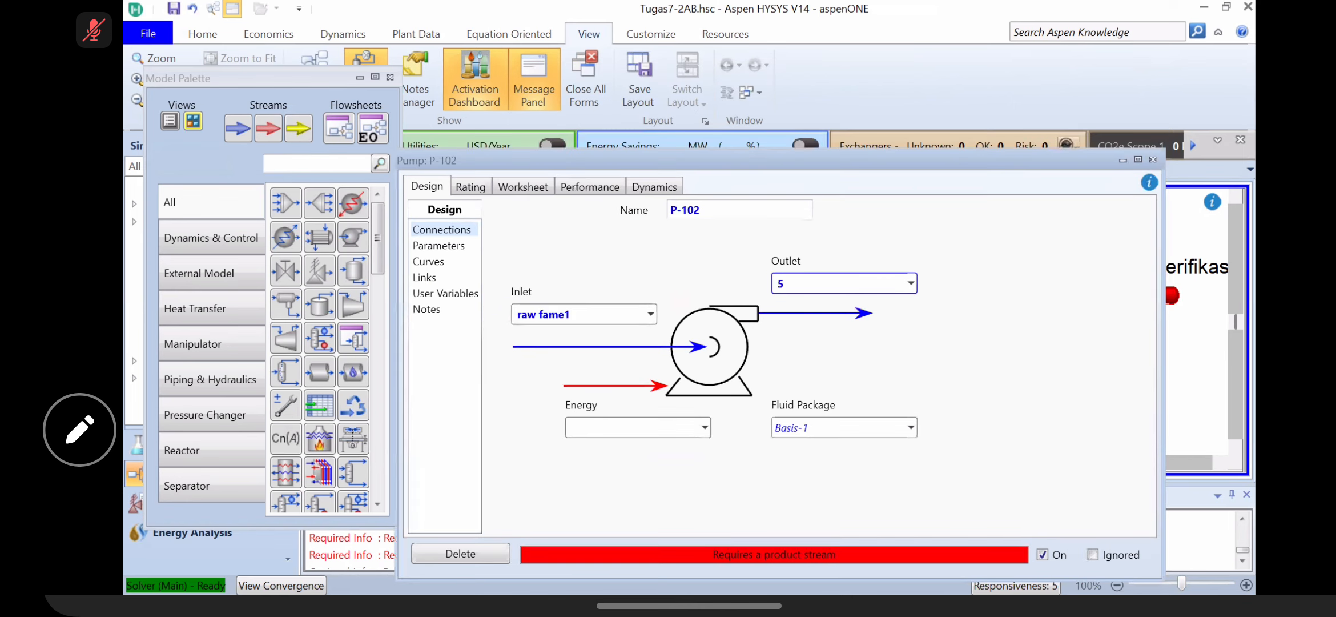
{"action": "left_click", "coordinate": [641, 425]}
{"action": "type", "text": "Qpump"}
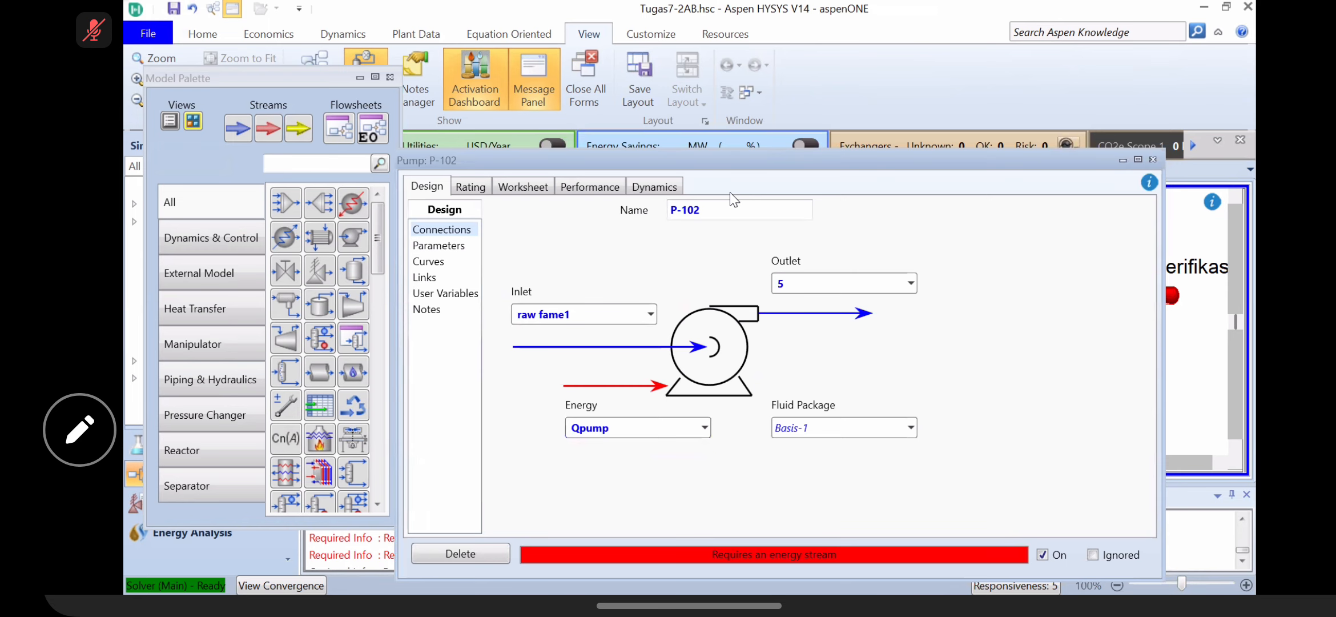
{"action": "type", "text": "3"}
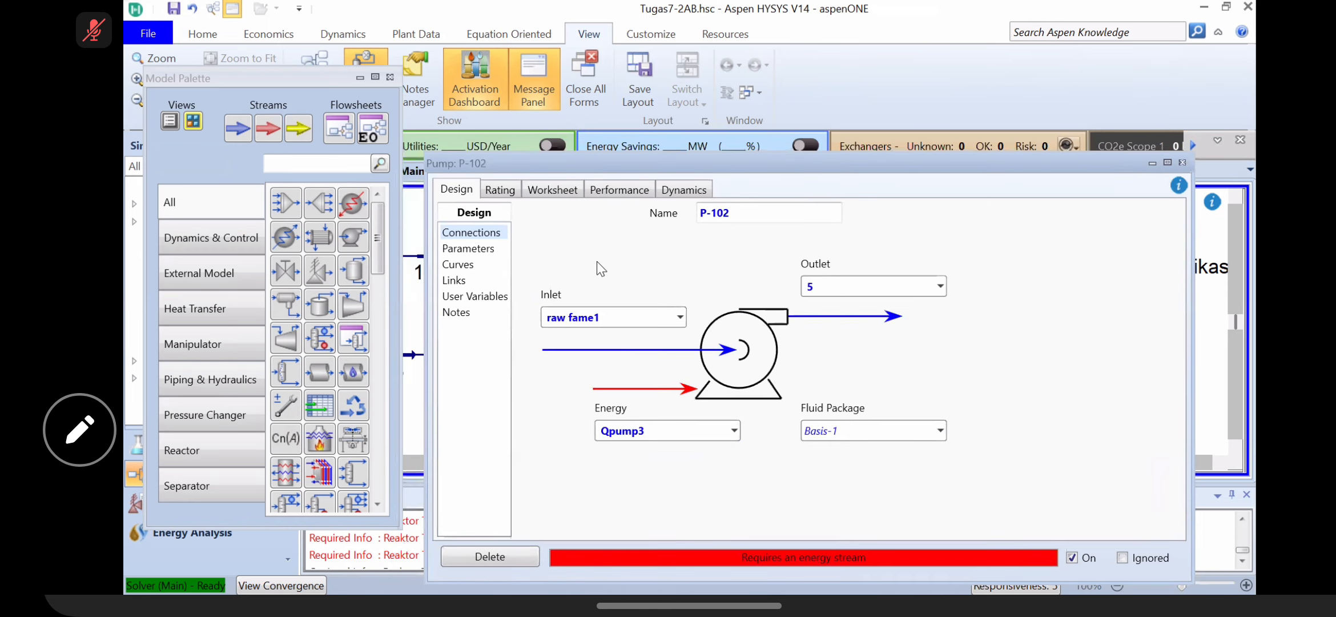
Step: Set the pressure of P-102's outlet stream 5 to 250 kPa and close the pump form
{"action": "left_click", "coordinate": [566, 193]}
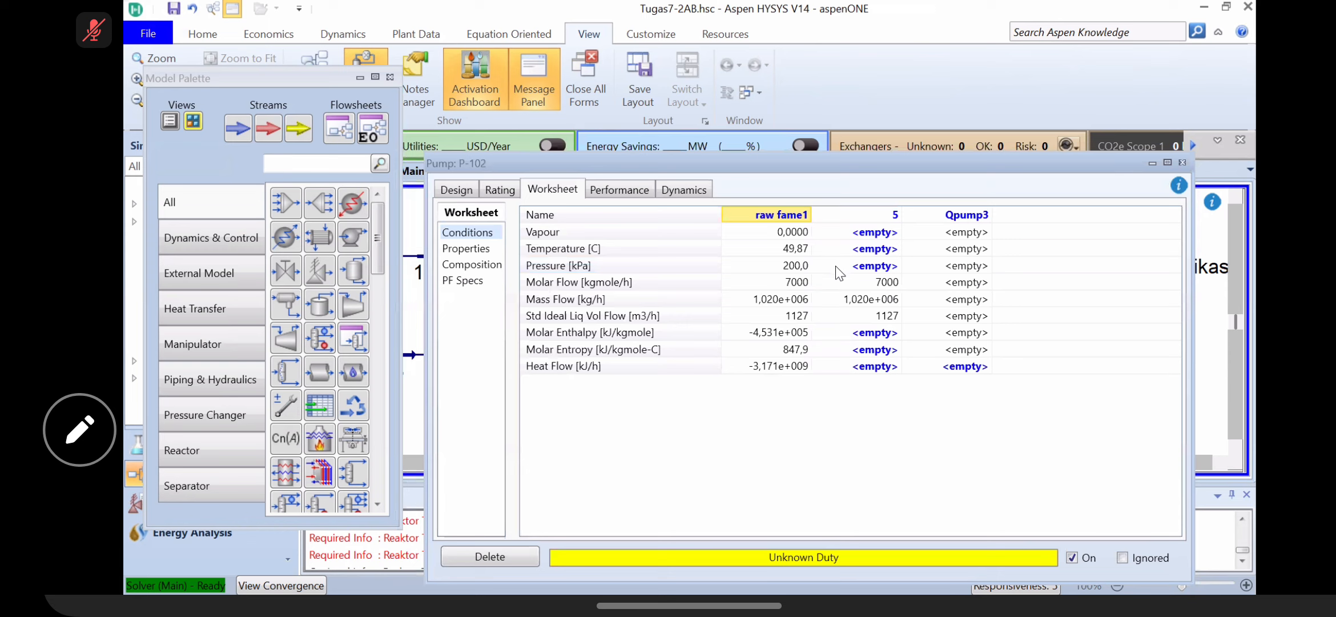
{"action": "left_click", "coordinate": [835, 265]}
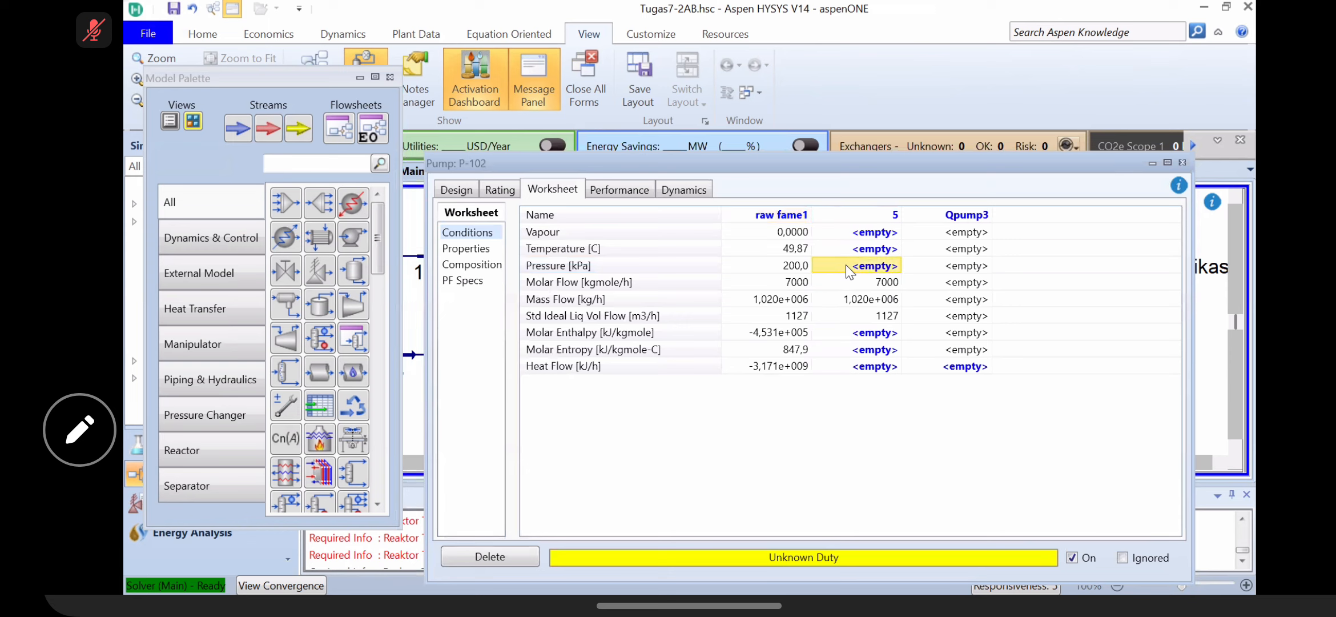
{"action": "type", "text": "250"}
{"action": "key", "text": "Return"}
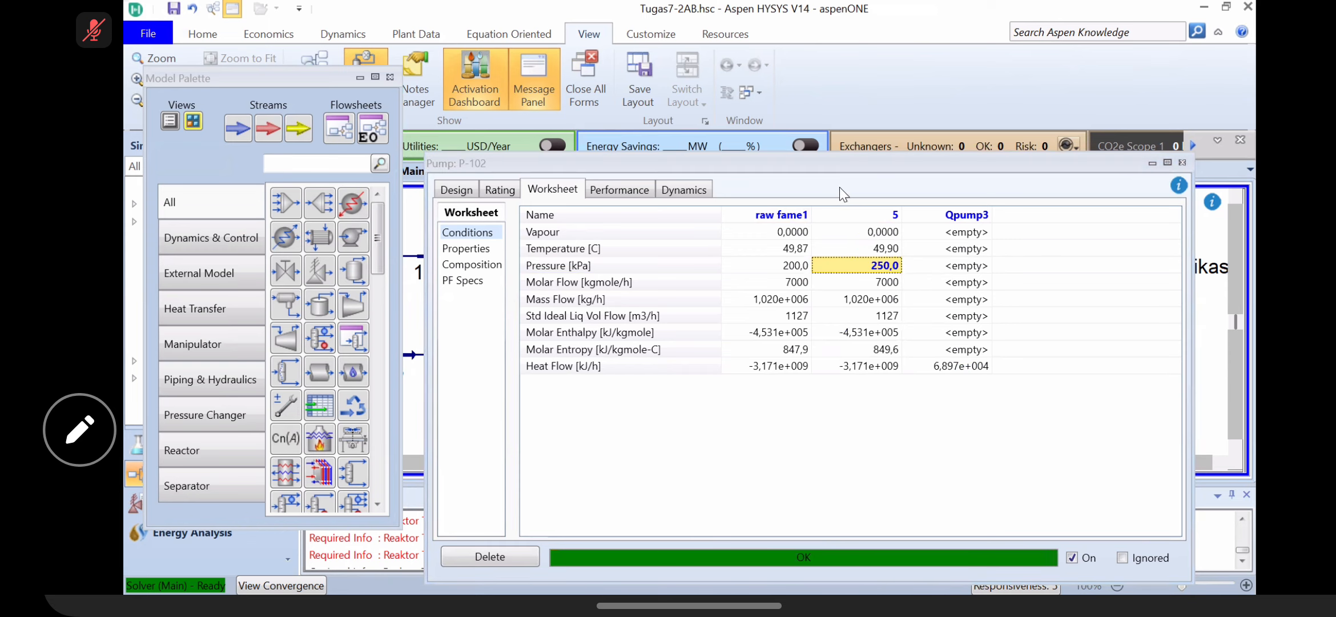
{"action": "left_click_drag", "start_coordinate": [893, 163], "coordinate": [728, 274]}
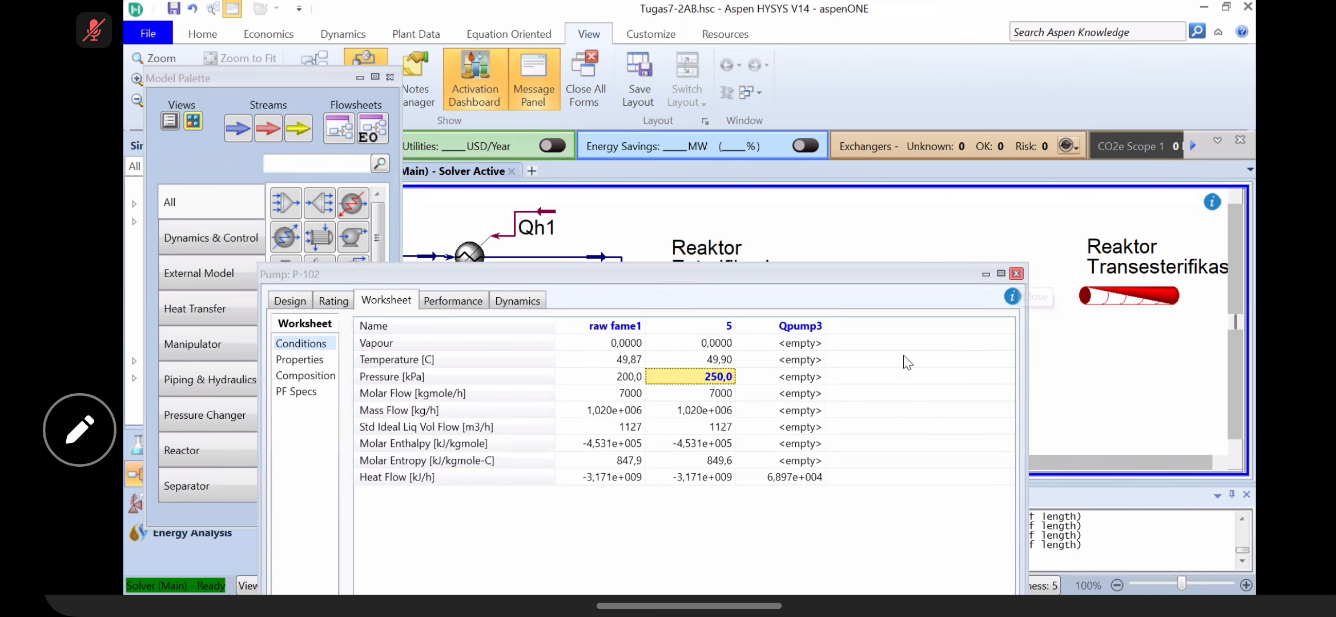
{"action": "left_click", "coordinate": [1016, 273]}
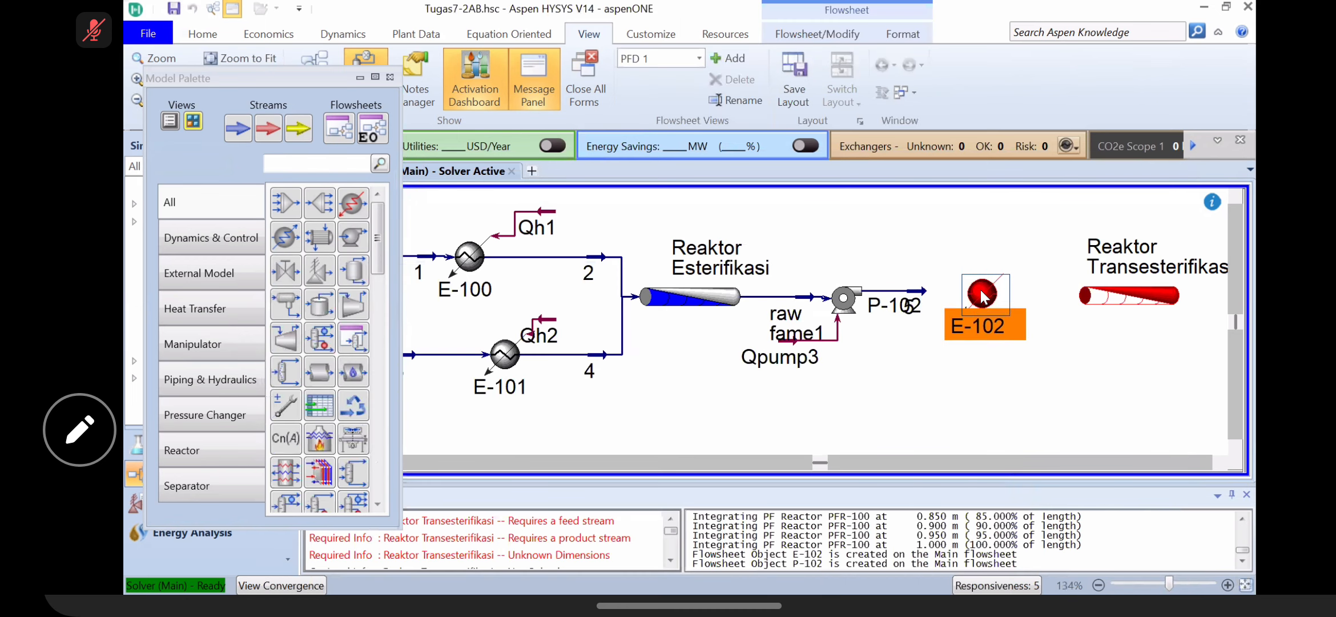
Step: Shift stream 5 and heater E-102 farther from pump P-102 so their labels no longer overlap
{"action": "left_click_drag", "start_coordinate": [982, 296], "coordinate": [955, 297]}
{"action": "left_click", "coordinate": [1013, 380]}
{"action": "left_click", "coordinate": [1015, 295]}
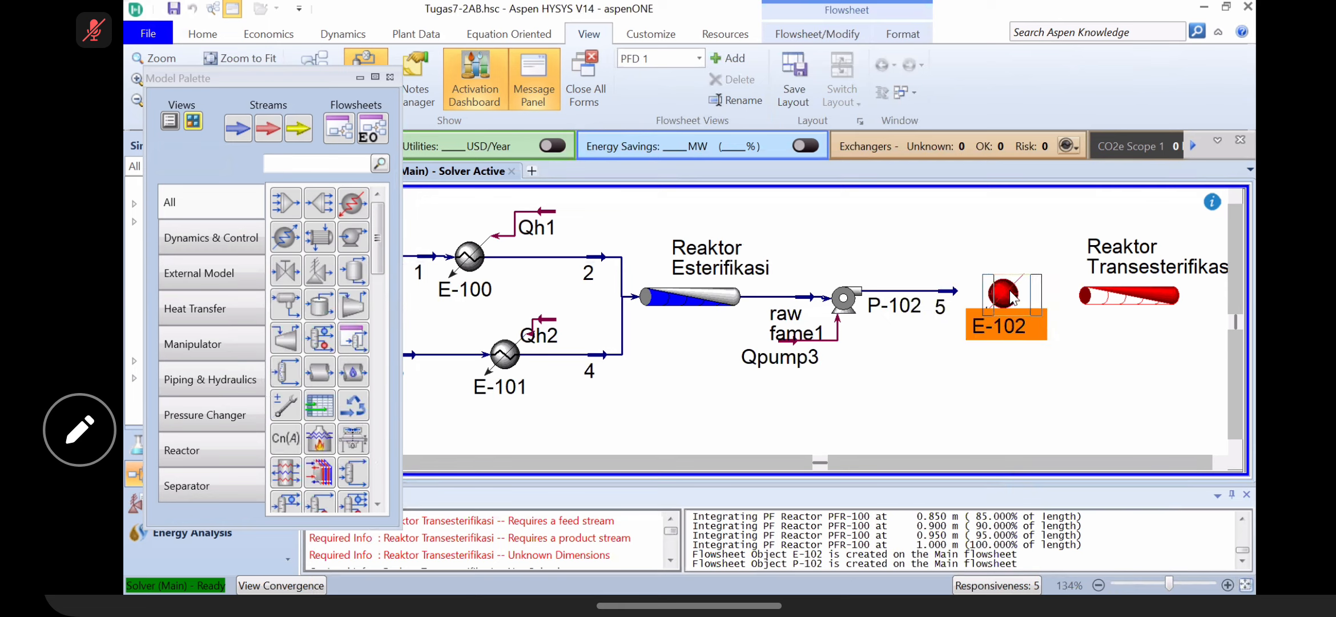
{"action": "left_click", "coordinate": [1024, 370]}
{"action": "left_click", "coordinate": [1017, 294]}
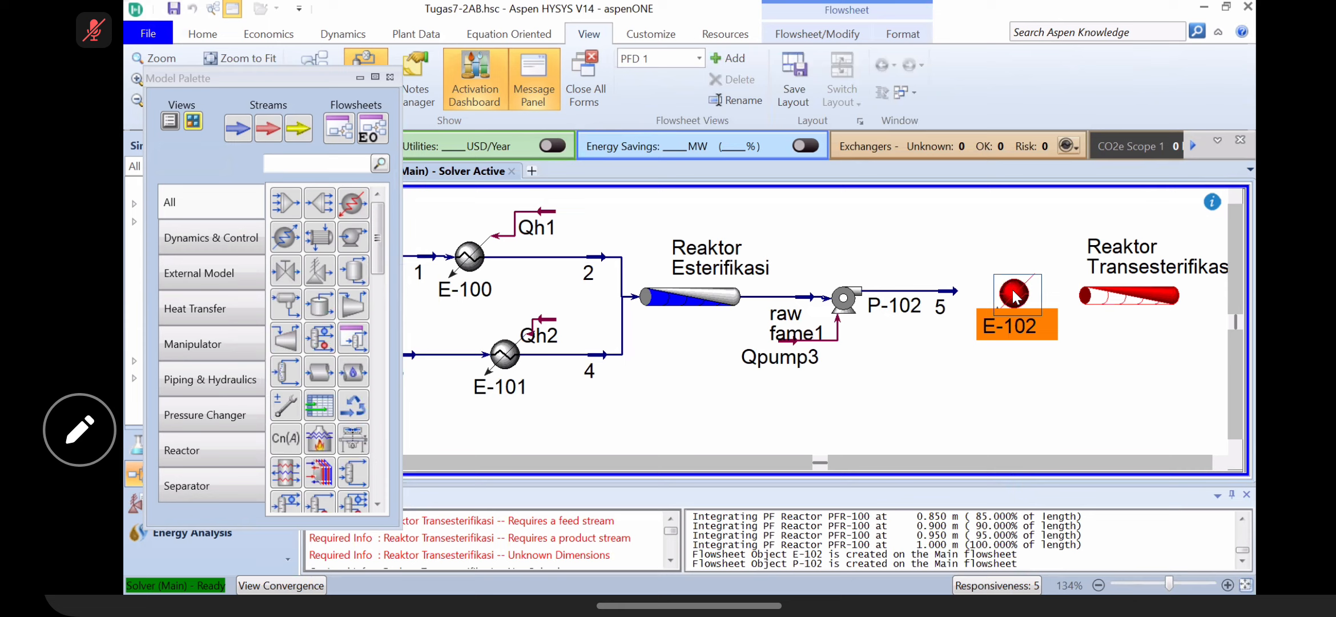
Step: Connect heater E-102 with inlet stream 5, outlet stream 6 and energy stream Qh3
{"action": "double_click", "coordinate": [1017, 294]}
{"action": "left_click", "coordinate": [738, 266]}
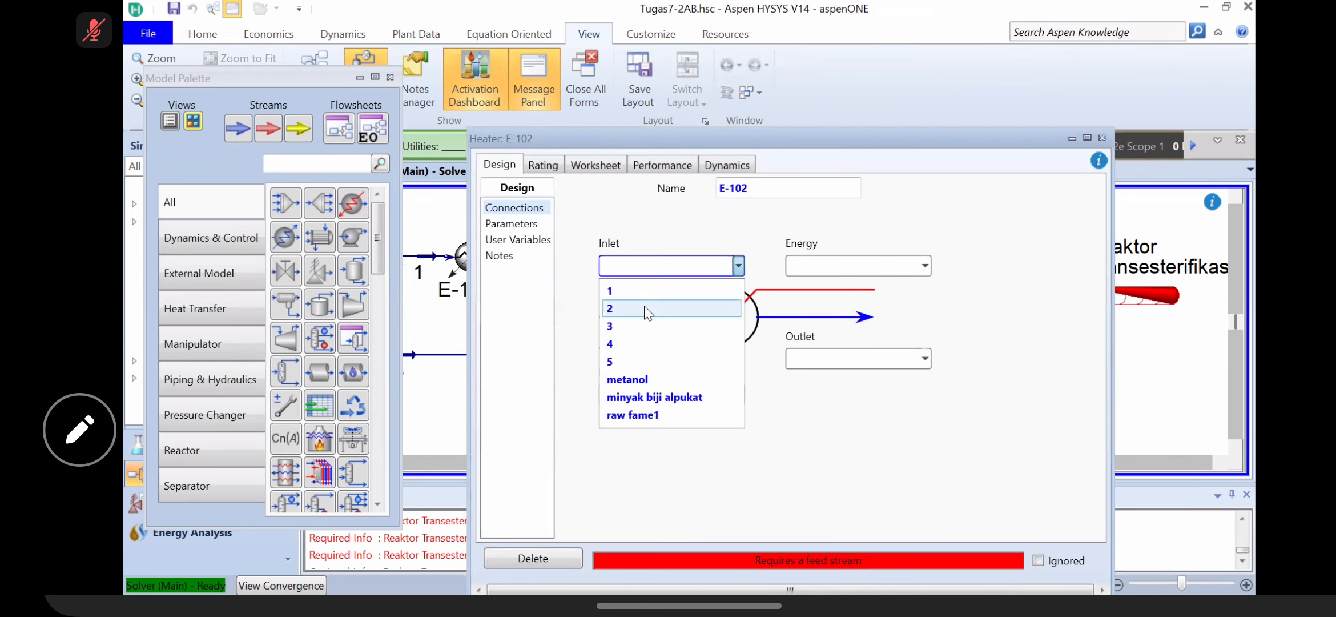
{"action": "left_click", "coordinate": [628, 358]}
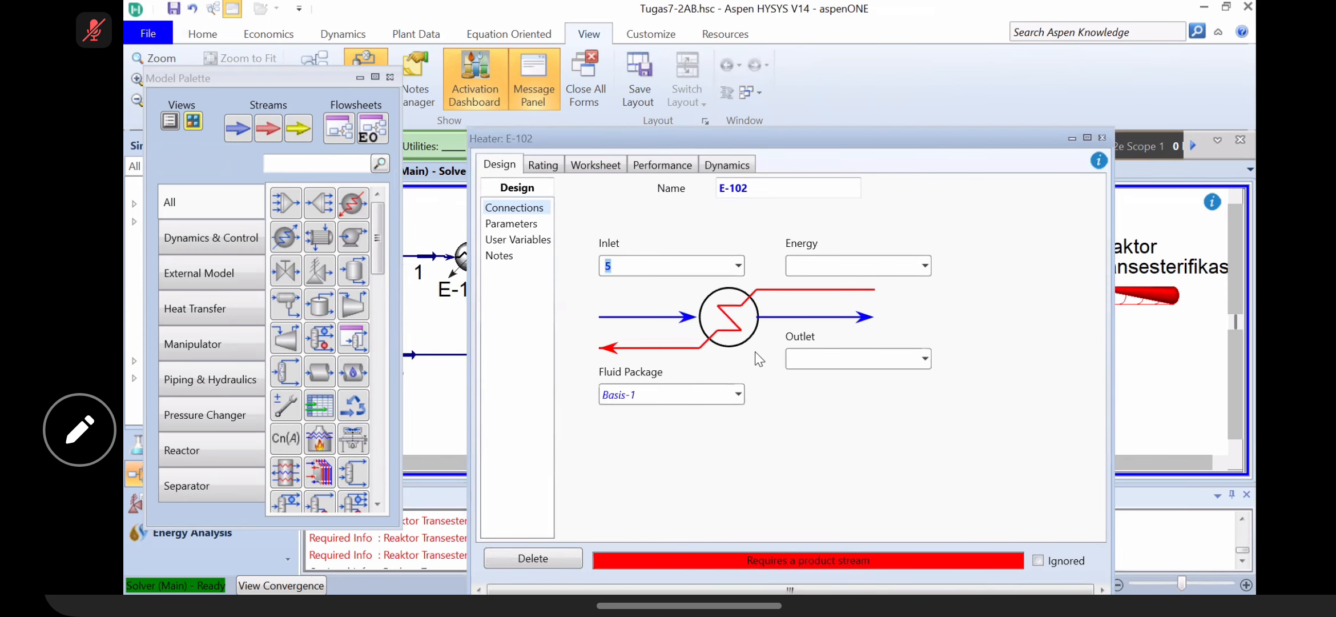
{"action": "left_click", "coordinate": [816, 355]}
{"action": "type", "text": "6"}
{"action": "left_click", "coordinate": [817, 303]}
{"action": "type", "text": "Qh"}
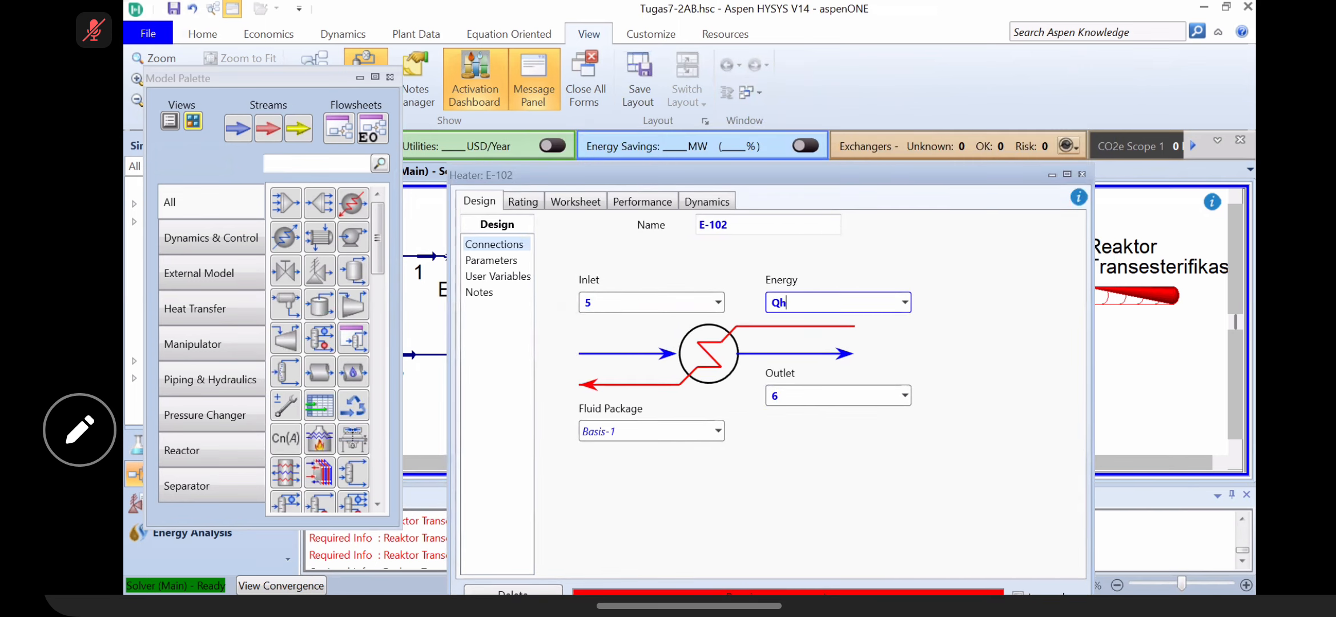
{"action": "type", "text": "3"}
{"action": "key", "text": "Return"}
Step: Set the heater's outlet stream 6 to a pressure of 250 kPa and a temperature of 60 °C, and close the form
{"action": "left_click", "coordinate": [574, 203]}
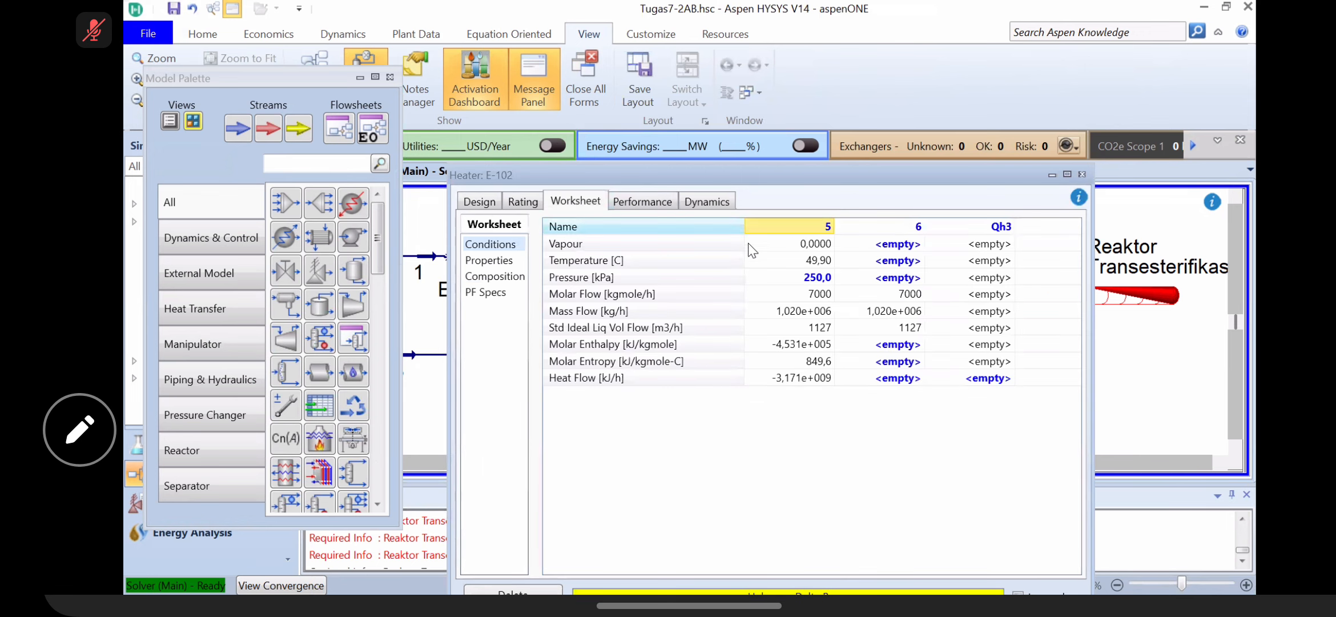
{"action": "left_click", "coordinate": [793, 278]}
{"action": "left_click", "coordinate": [883, 279]}
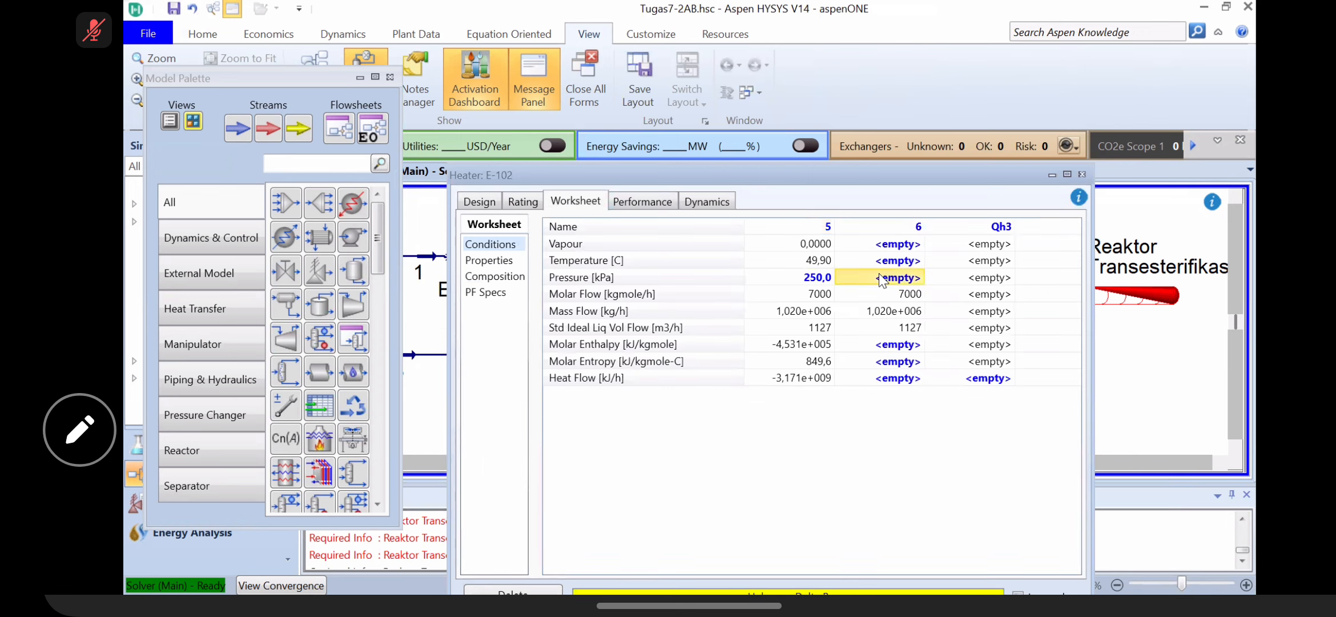
{"action": "type", "text": "250"}
{"action": "key", "text": "Return"}
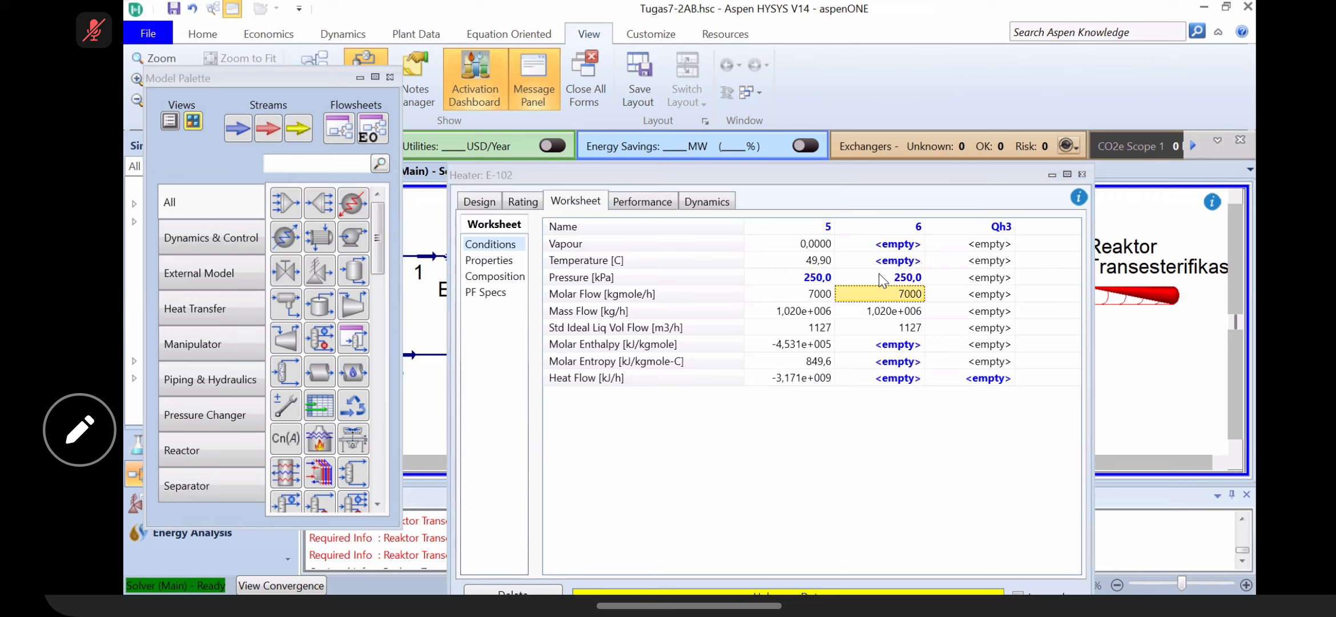
{"action": "left_click", "coordinate": [900, 263]}
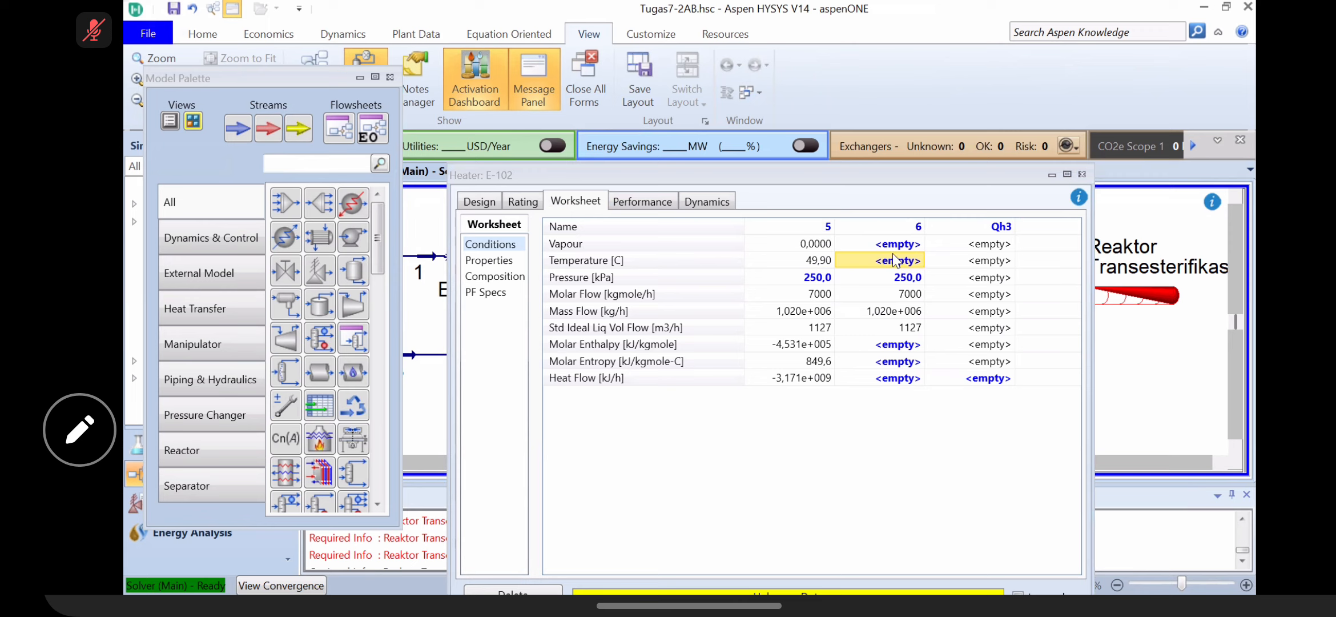
{"action": "type", "text": "60"}
{"action": "key", "text": "Return"}
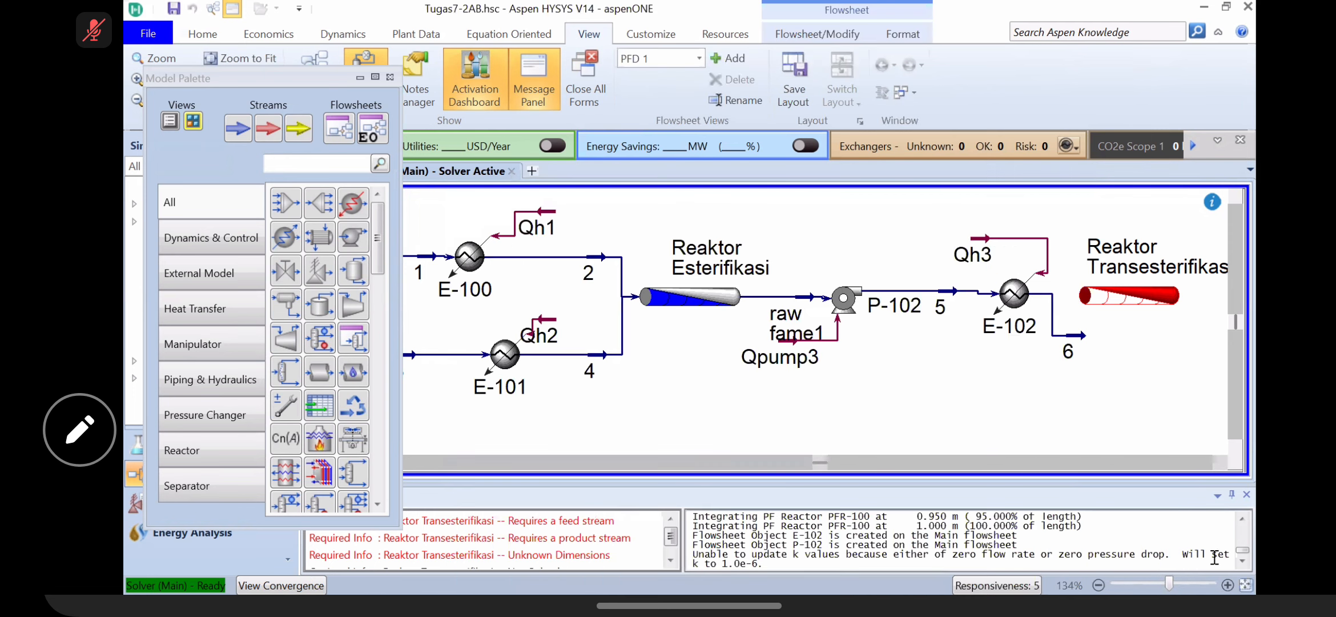
Step: Hide the Model Palette and move Reaktor Transesterifikasi farther from heater E-102 to make room for stream 6
{"action": "scroll", "coordinate": [1157, 450], "scroll_direction": "down", "scroll_amount": 2}
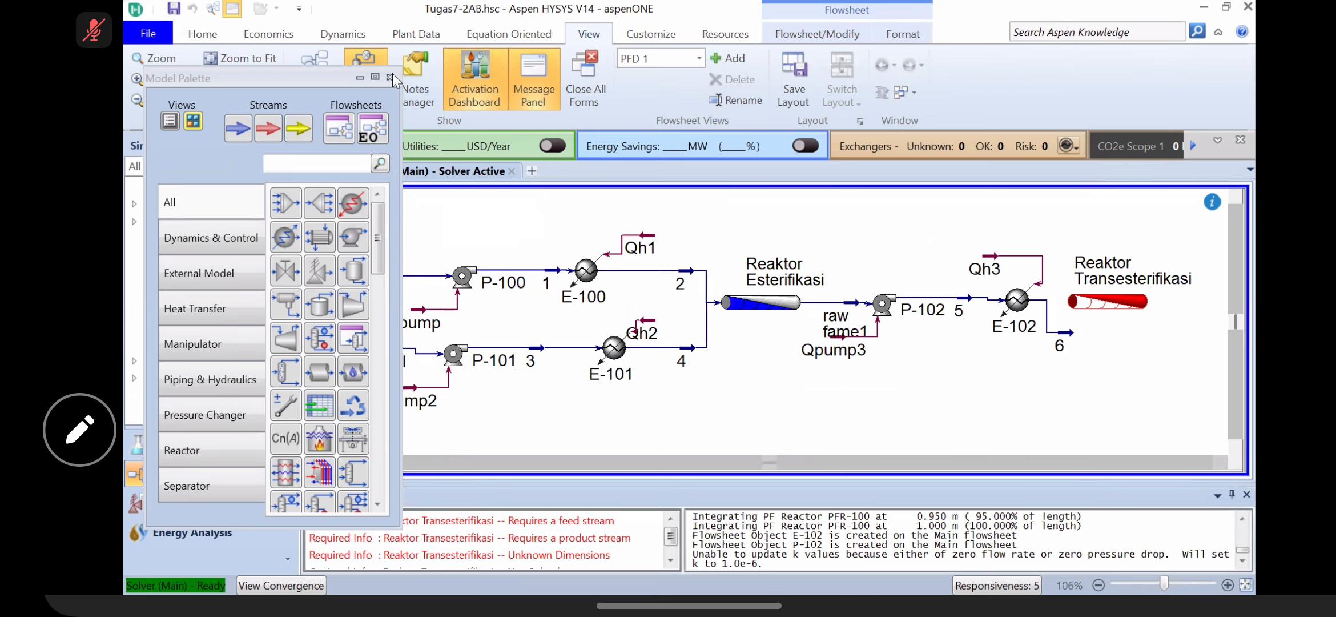
{"action": "key", "text": "F4"}
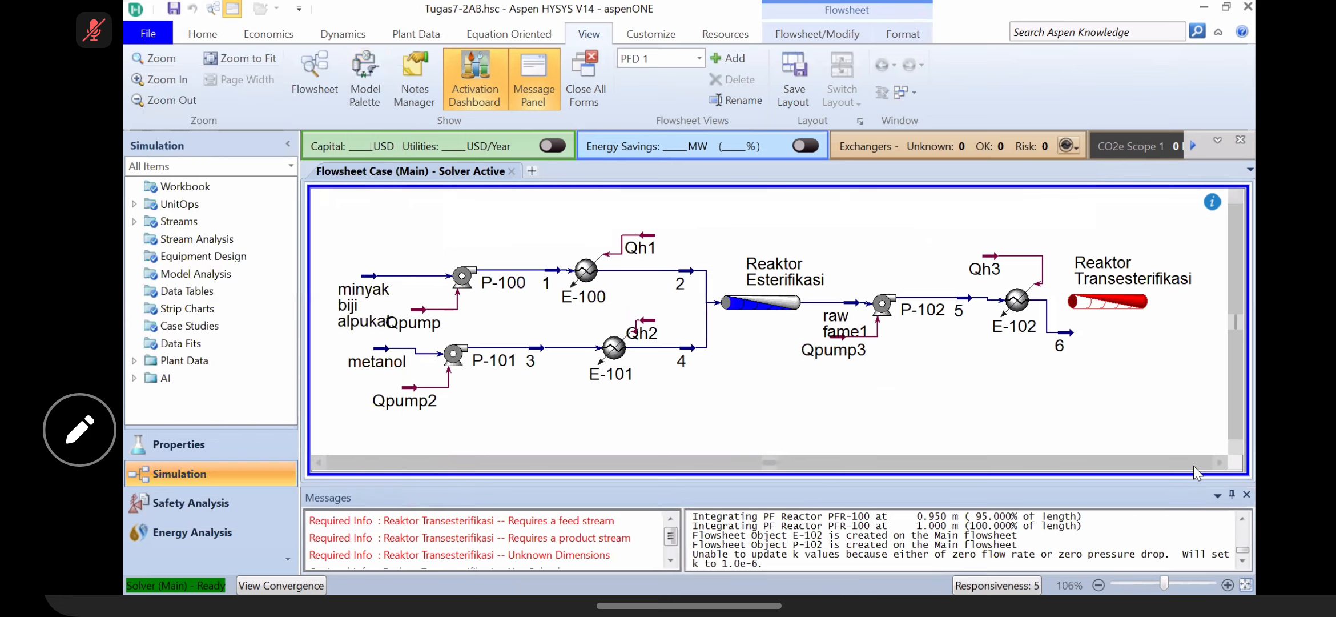
{"action": "left_click", "coordinate": [1218, 462]}
{"action": "left_click", "coordinate": [1218, 462]}
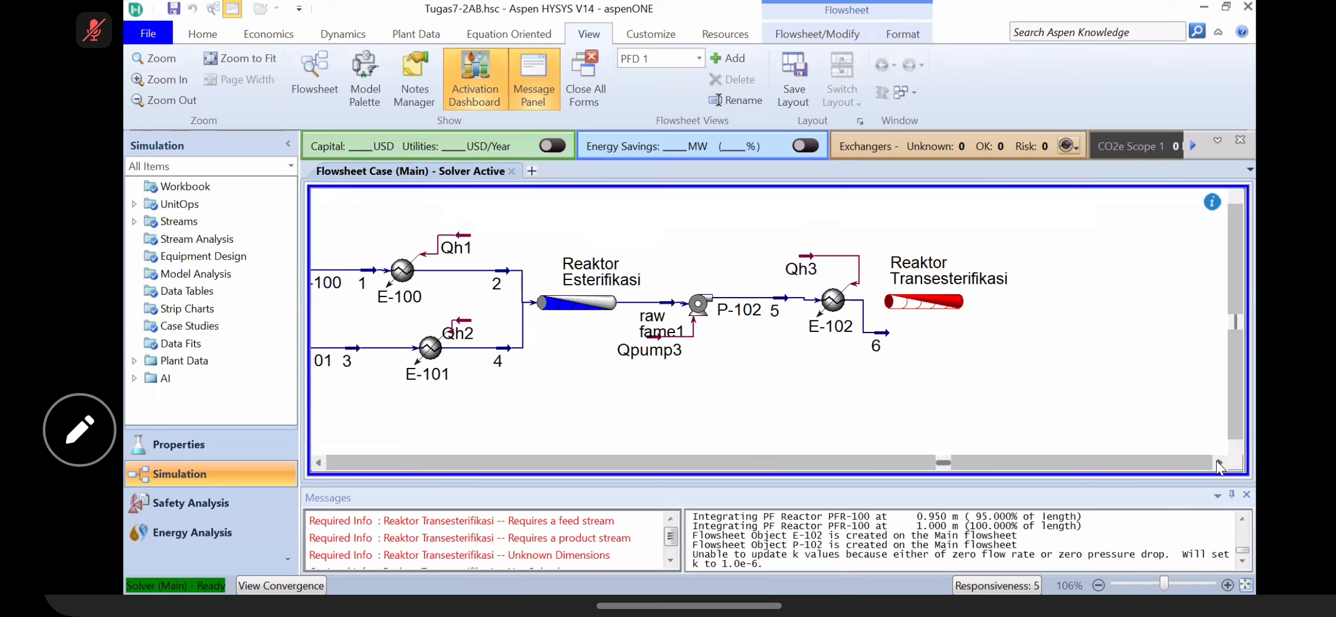
{"action": "left_click", "coordinate": [822, 307]}
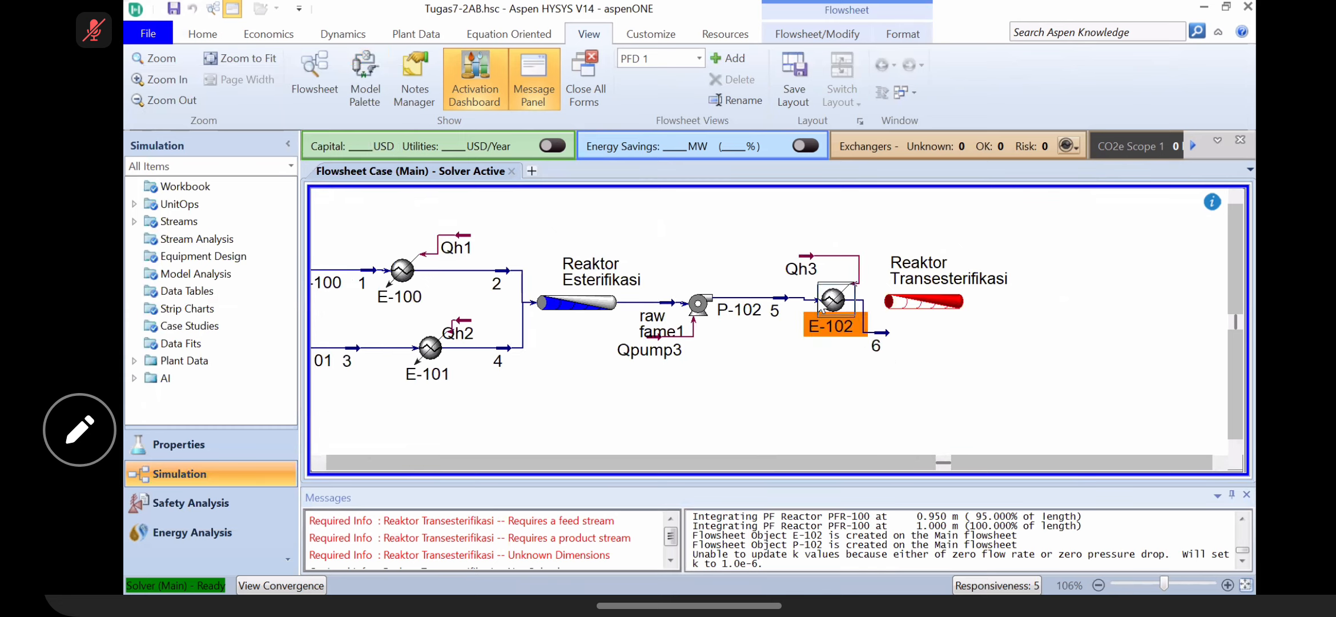
{"action": "left_click_drag", "start_coordinate": [957, 307], "coordinate": [993, 306]}
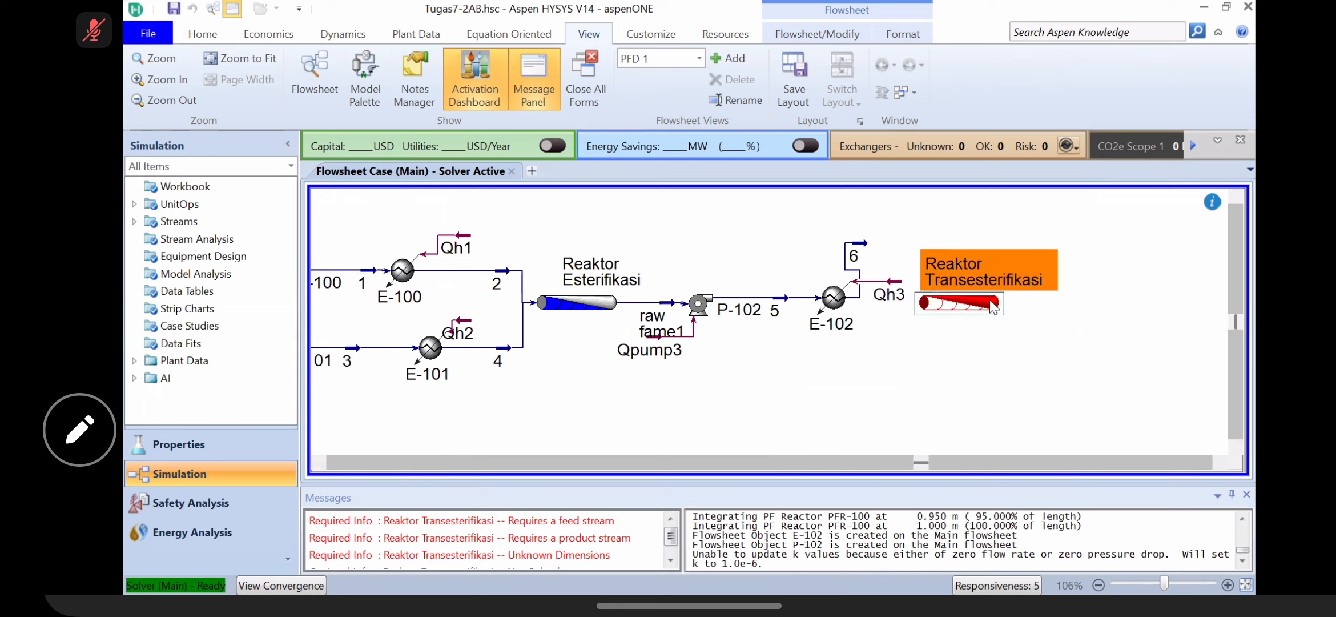
{"action": "mouse_move", "coordinate": [946, 306]}
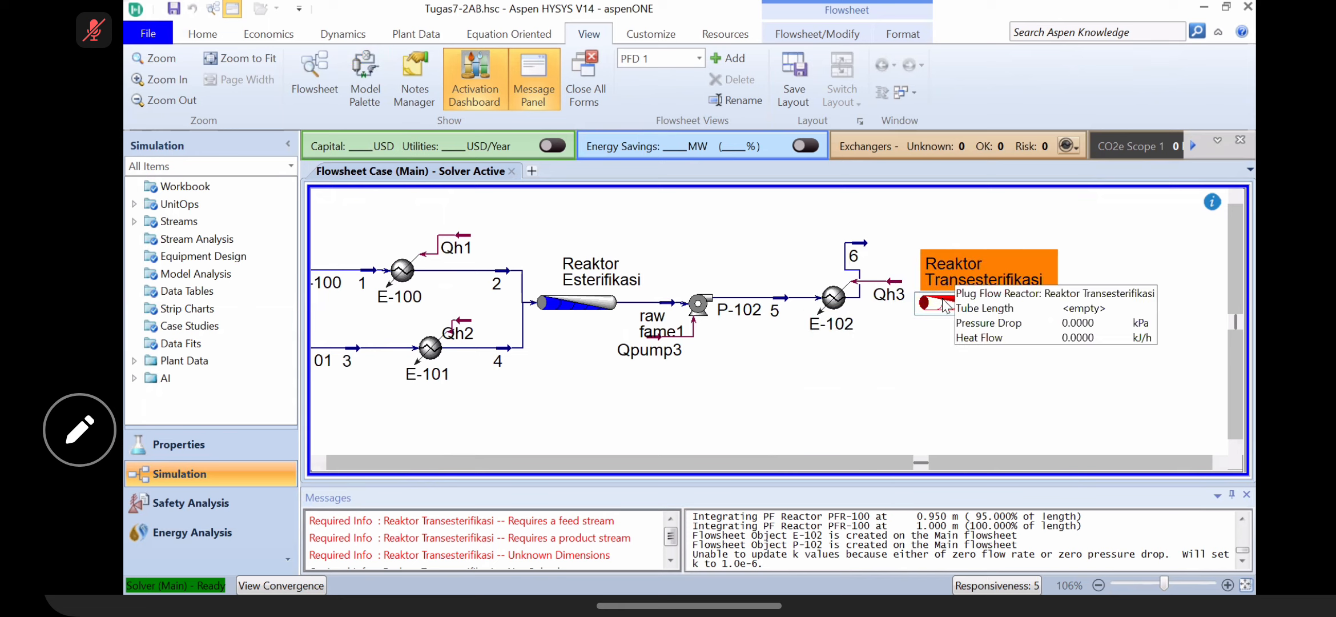
{"action": "left_click_drag", "start_coordinate": [946, 305], "coordinate": [965, 305]}
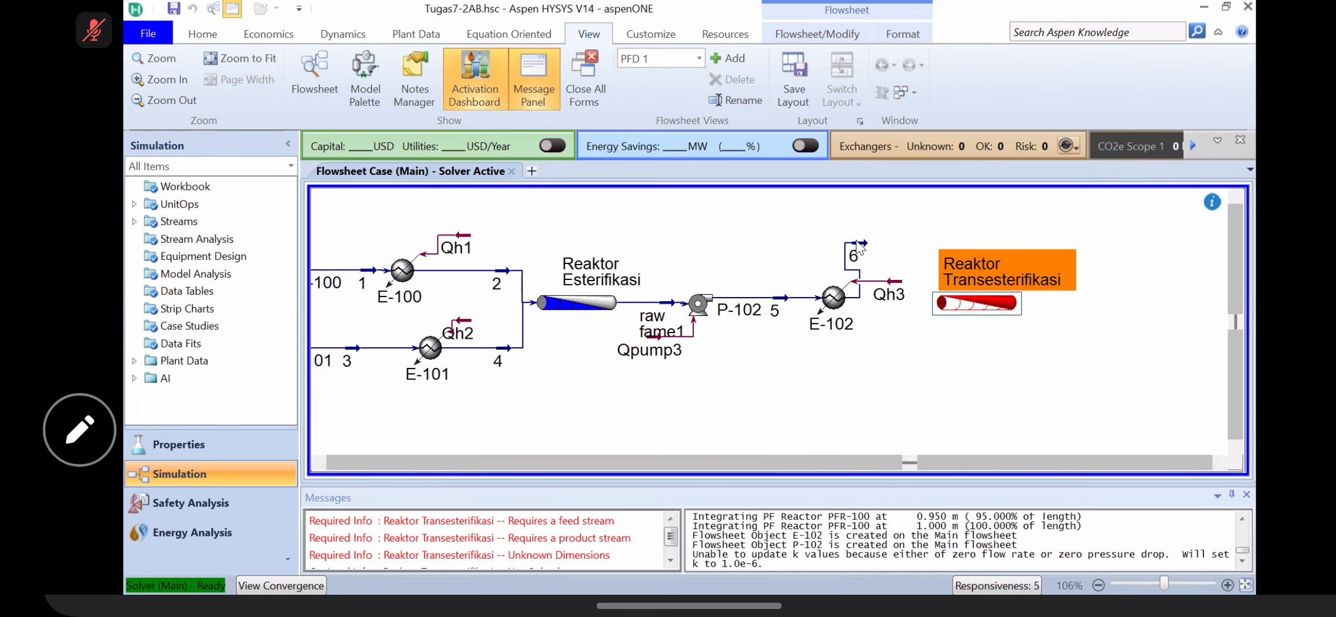
Step: Connect Reaktor Transesterifikasi with inlet stream 6 and a new outlet stream named raw fame2
{"action": "double_click", "coordinate": [992, 309]}
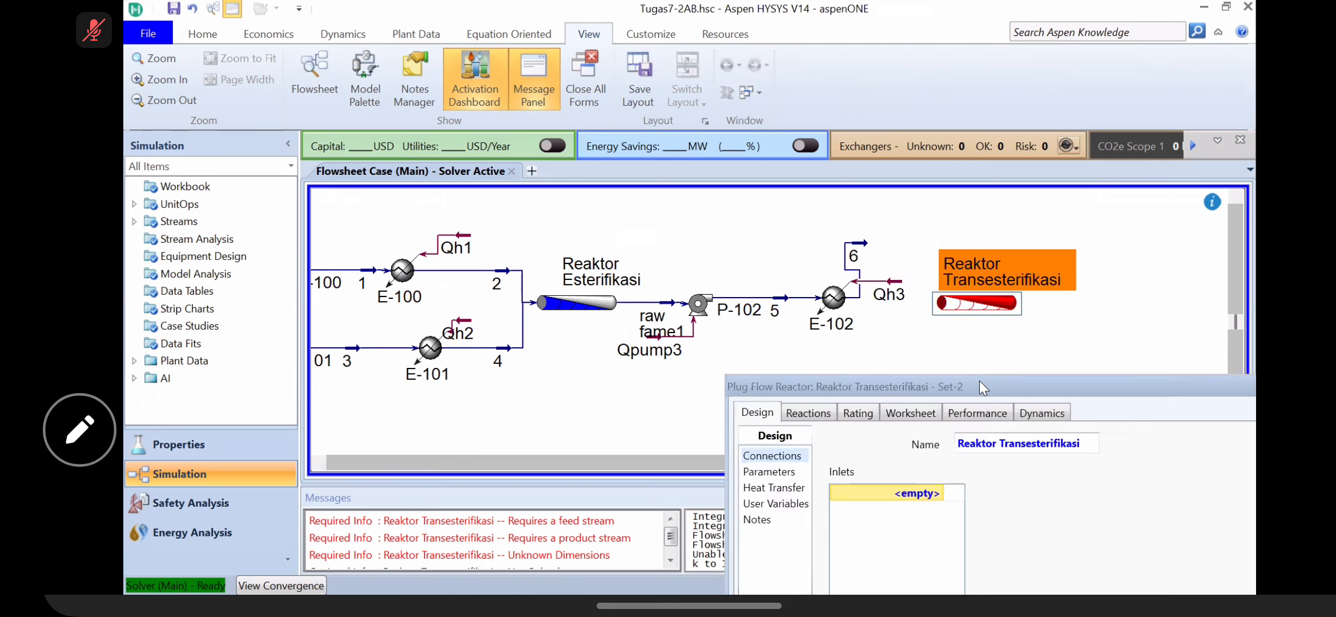
{"action": "left_click_drag", "start_coordinate": [979, 380], "coordinate": [762, 183]}
{"action": "left_click", "coordinate": [721, 300]}
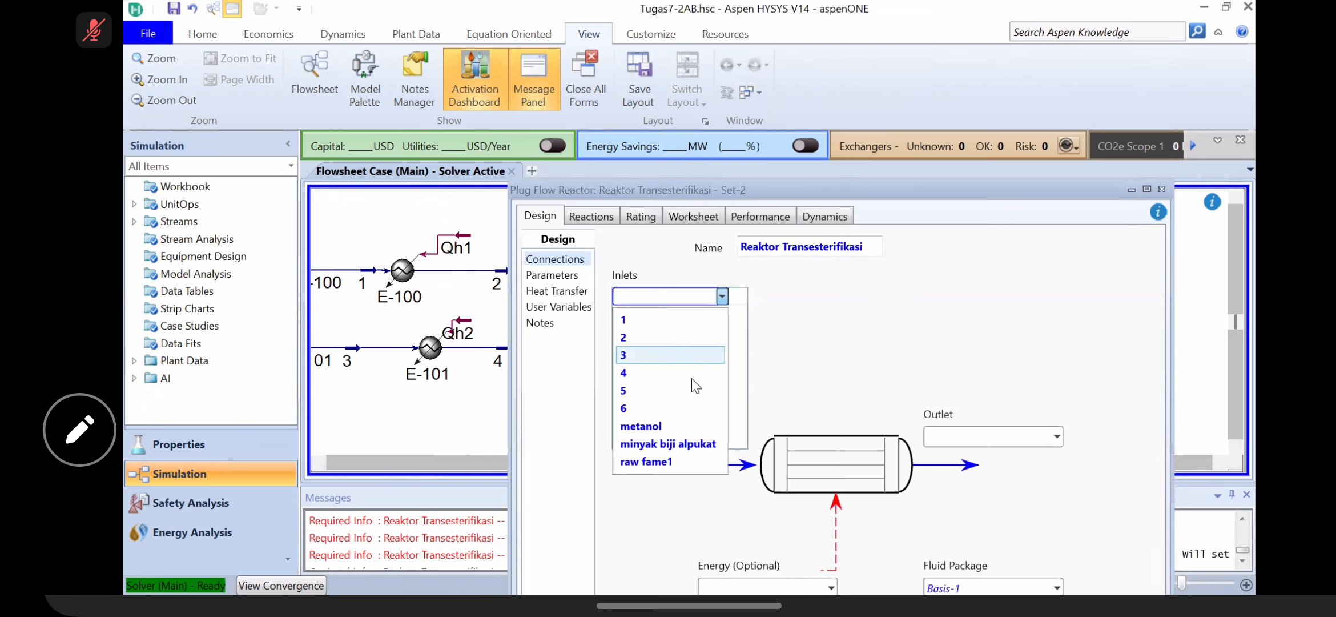
{"action": "left_click", "coordinate": [687, 413]}
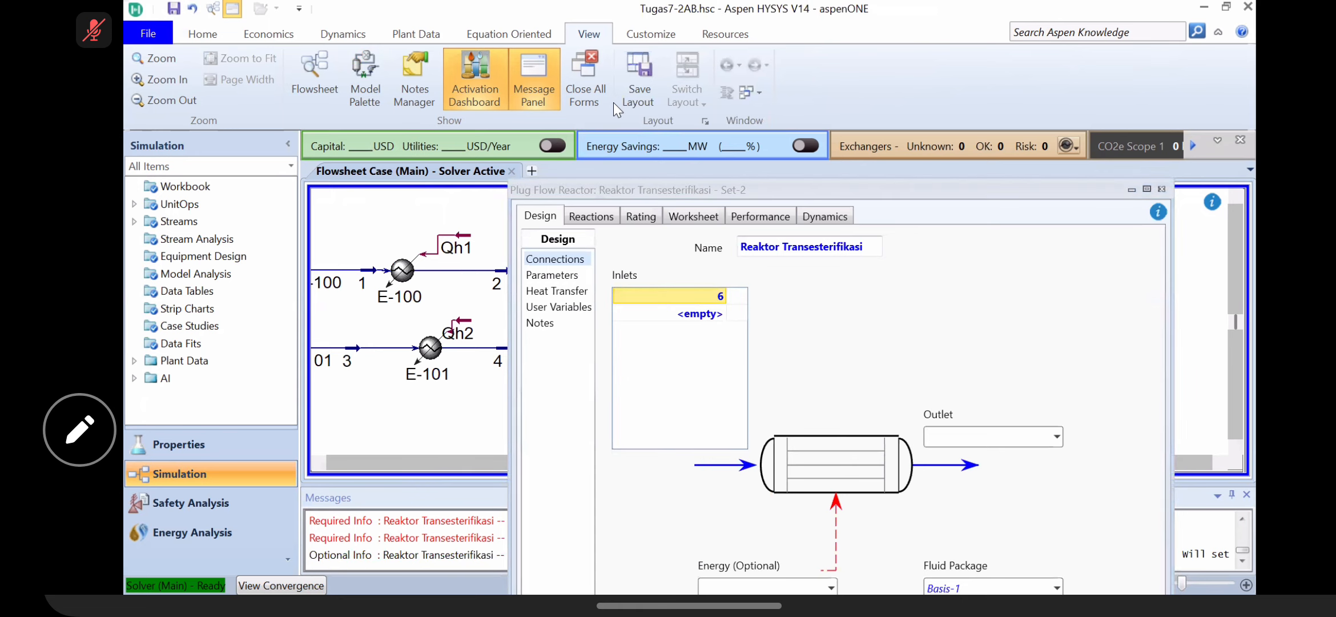
{"action": "left_click_drag", "start_coordinate": [631, 193], "coordinate": [613, 102]}
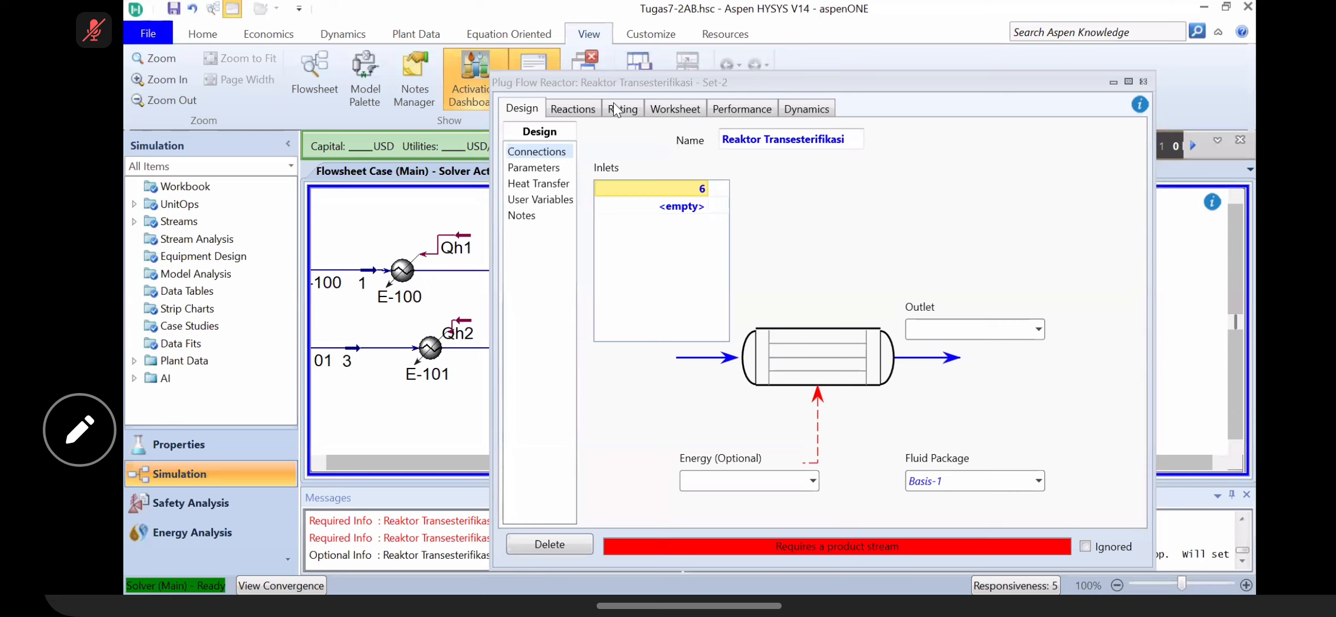
{"action": "left_click", "coordinate": [528, 172]}
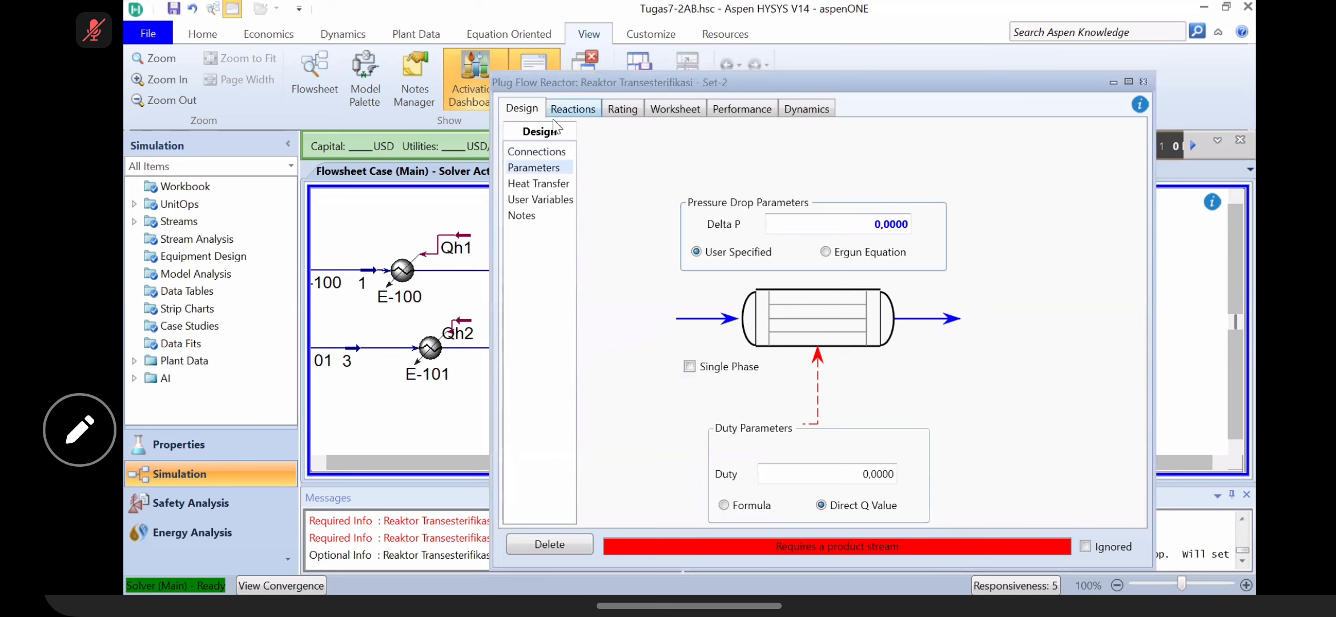
{"action": "left_click", "coordinate": [542, 152]}
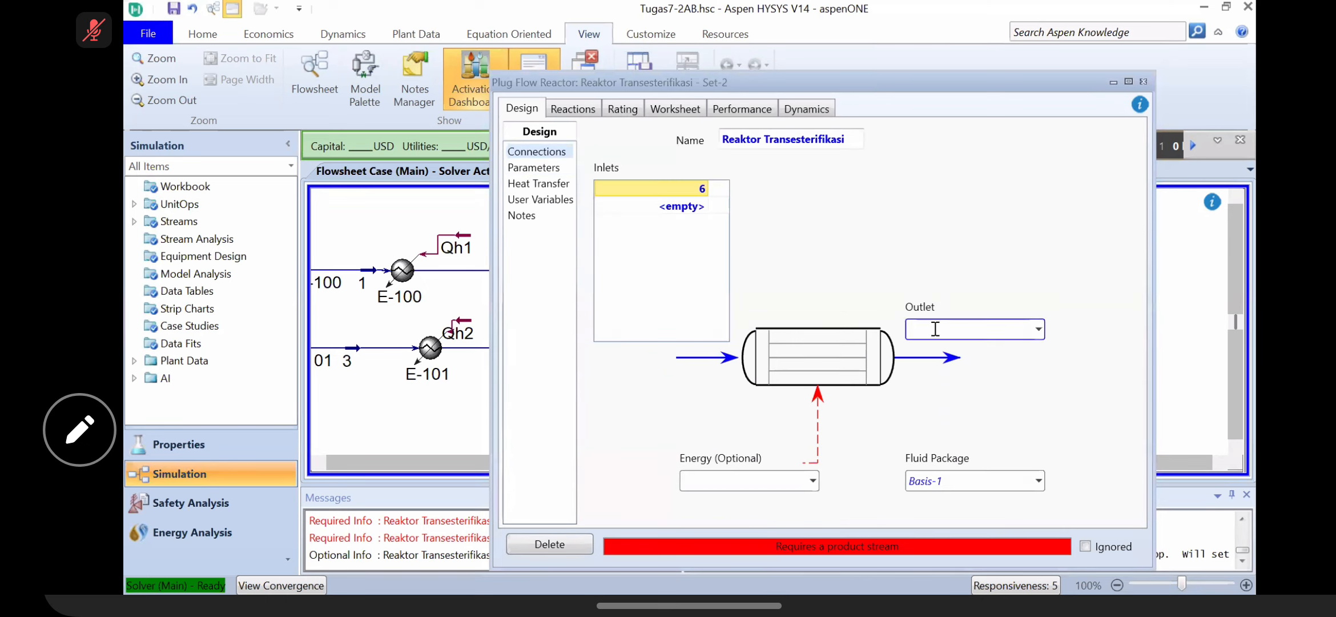
{"action": "type", "text": "raw fame2"}
{"action": "key", "text": "Return"}
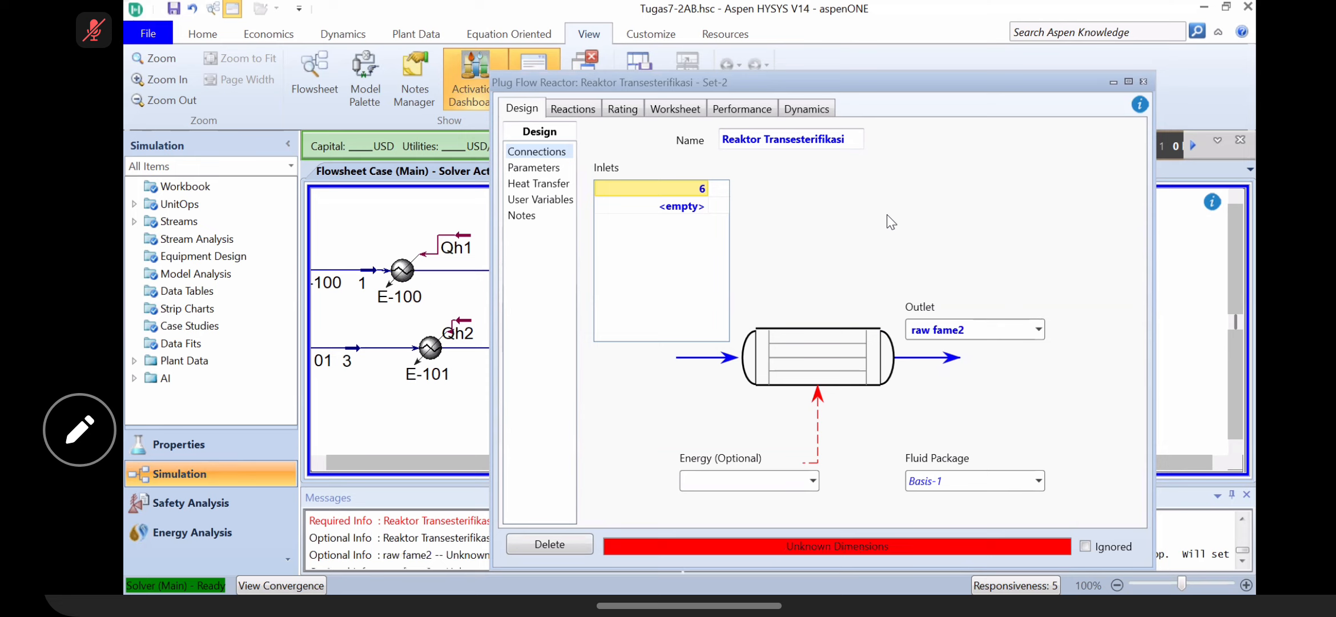
Step: Size Reaktor Transesterifikasi with a total volume of 20 m3 and a length of 1 m, and check the reaction conversions
{"action": "left_click", "coordinate": [575, 111]}
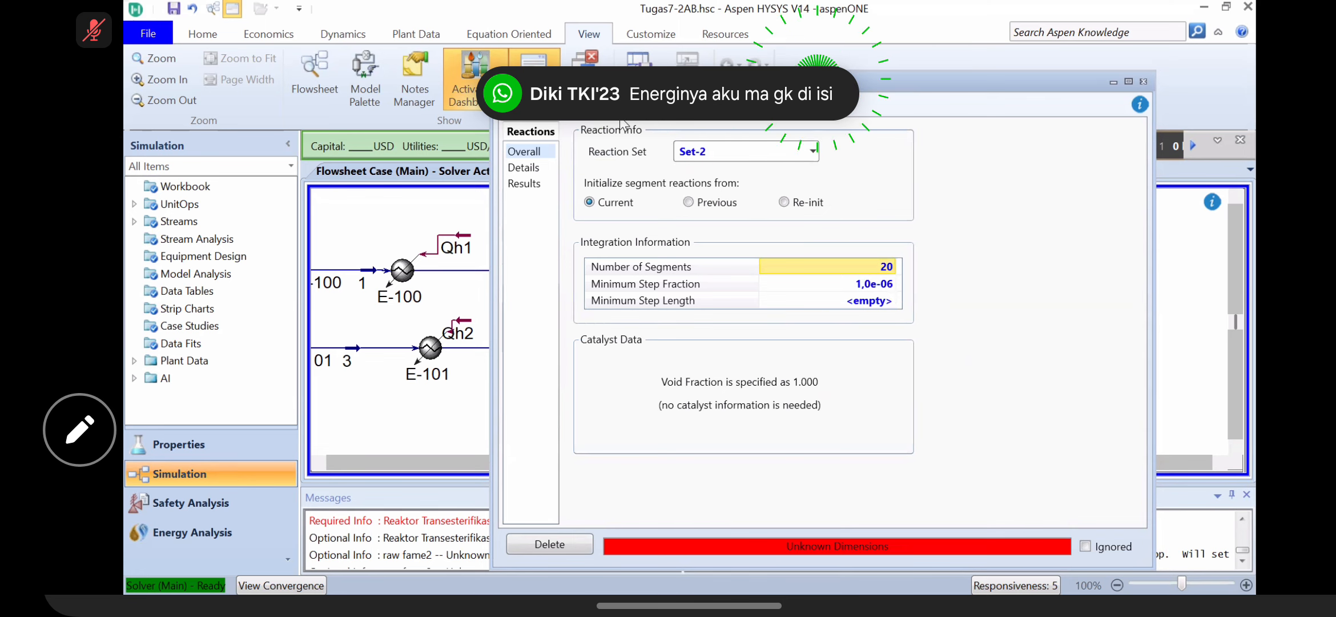
{"action": "left_click", "coordinate": [640, 122]}
{"action": "left_click", "coordinate": [666, 113]}
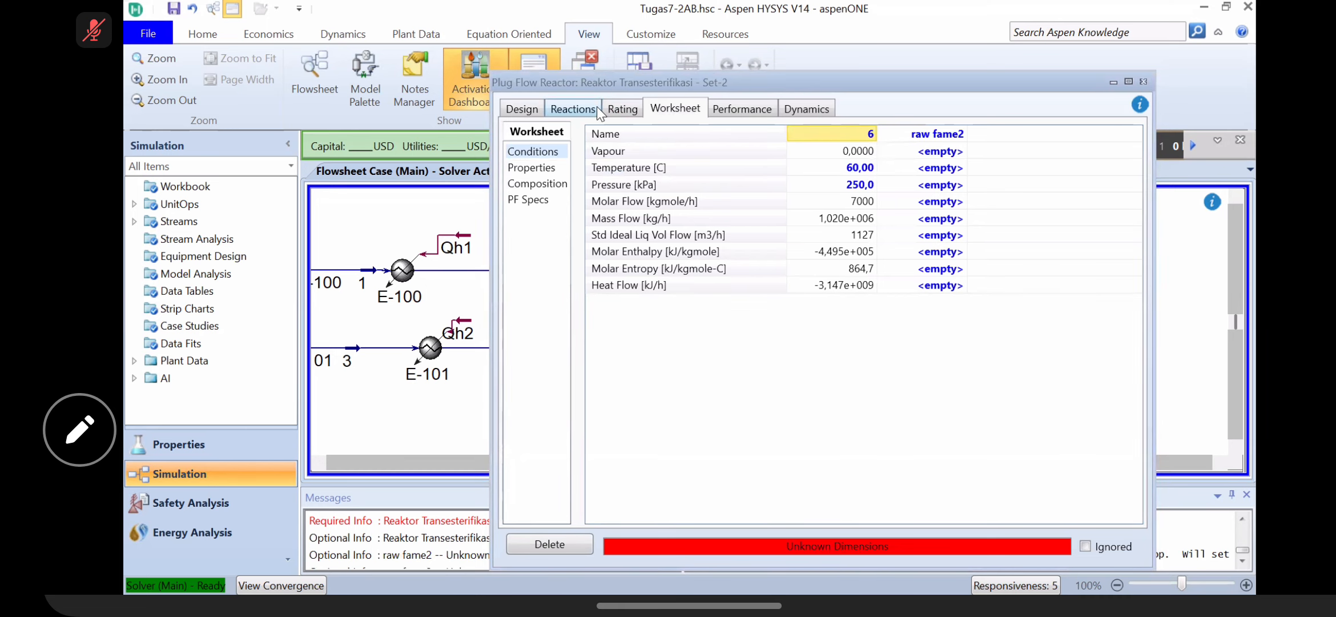
{"action": "left_click", "coordinate": [625, 112]}
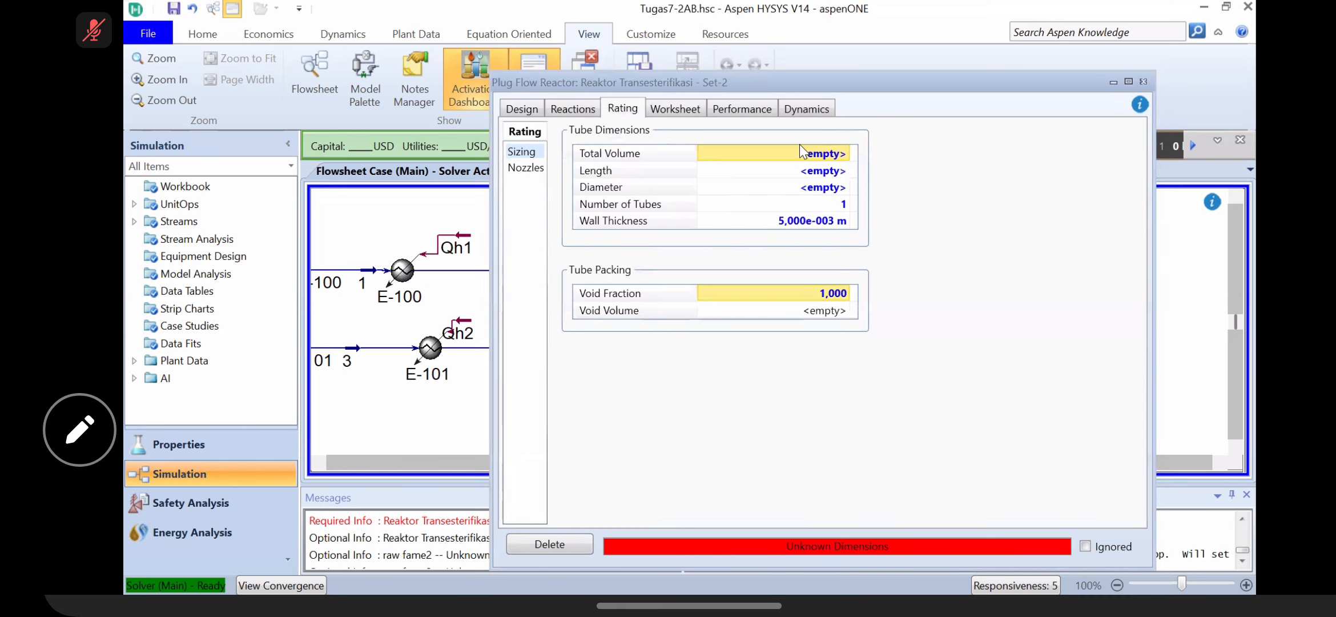
{"action": "left_click", "coordinate": [824, 152]}
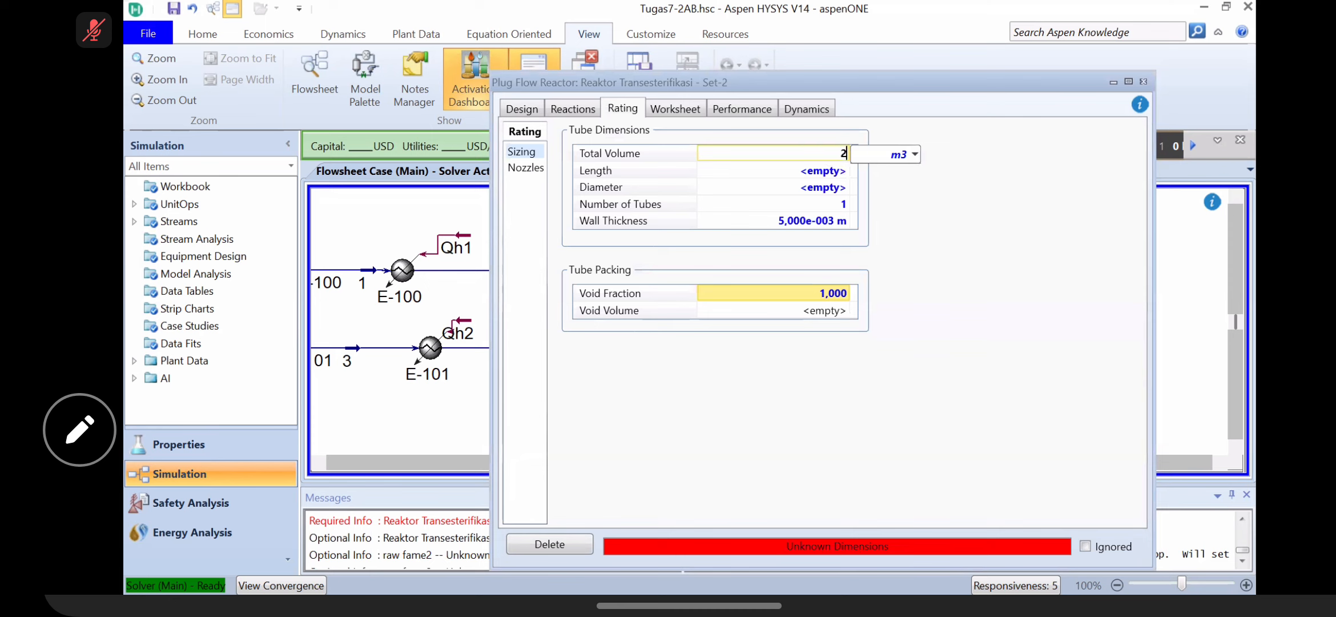
{"action": "type", "text": "20"}
{"action": "key", "text": "Return"}
{"action": "type", "text": "1"}
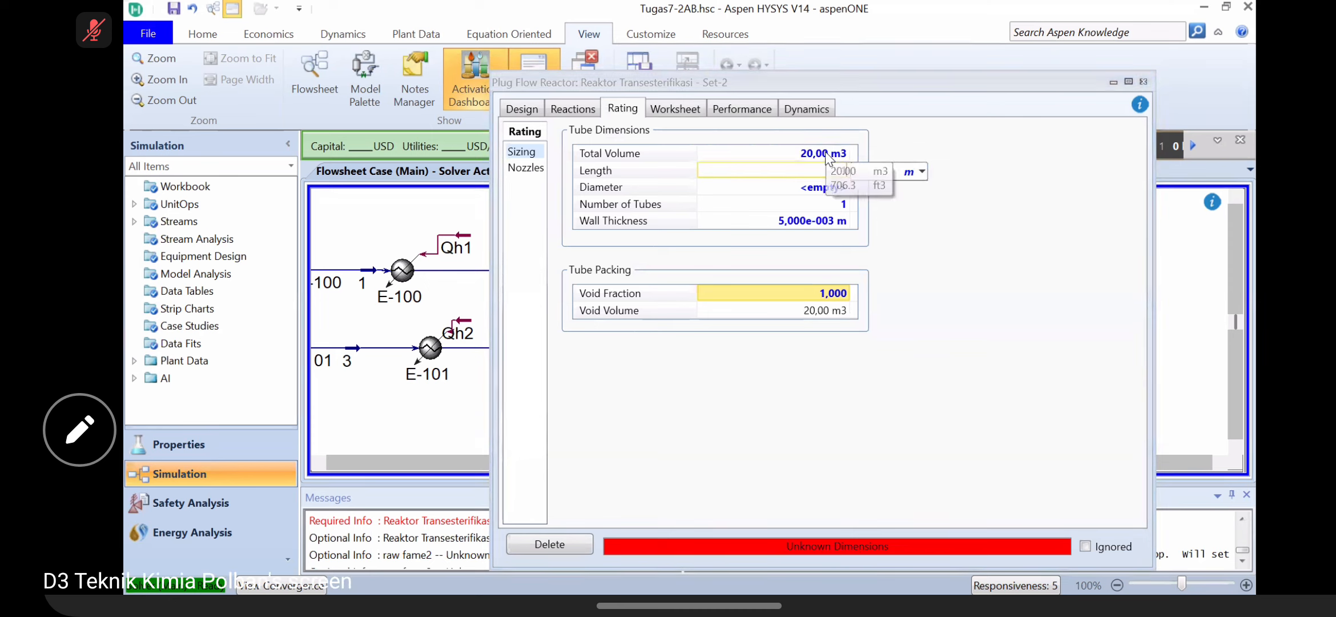
{"action": "key", "text": "Return"}
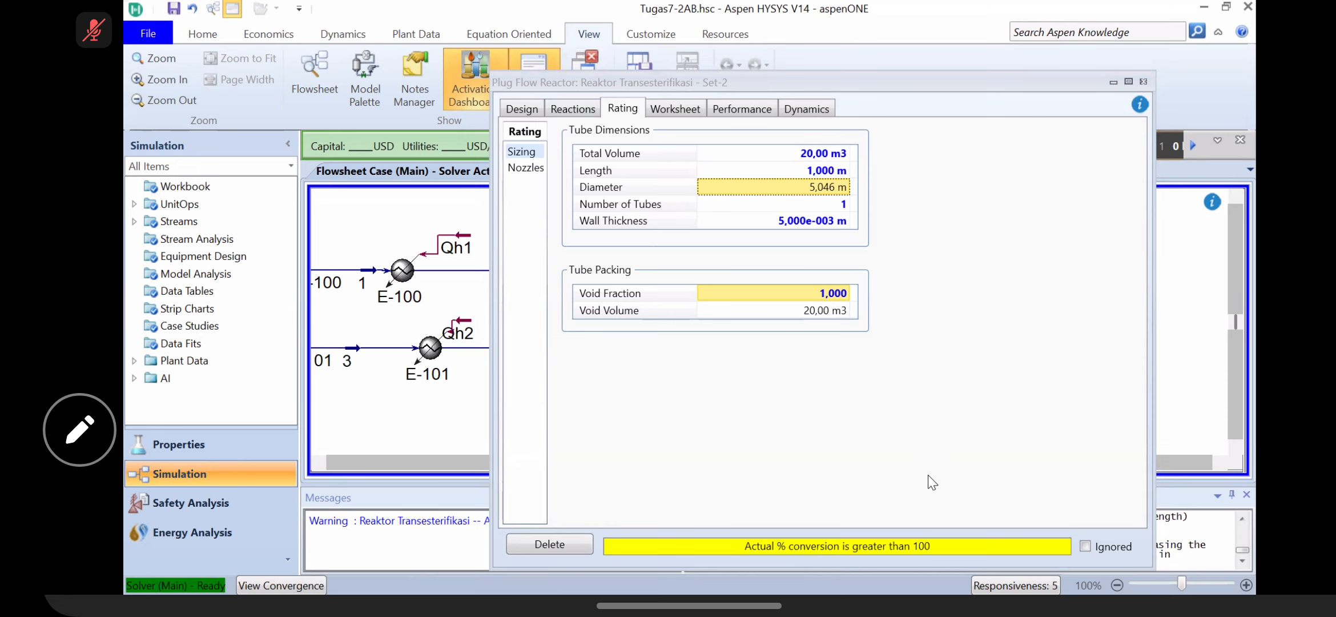
{"action": "left_click", "coordinate": [566, 110]}
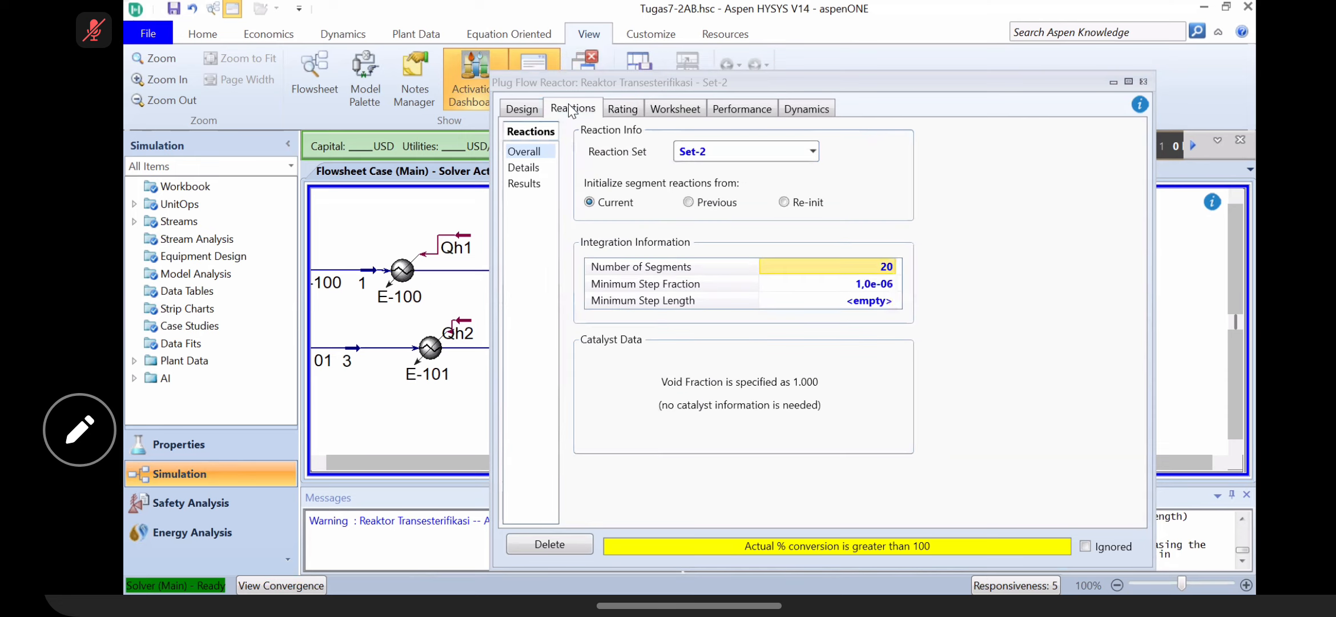
{"action": "left_click", "coordinate": [525, 187]}
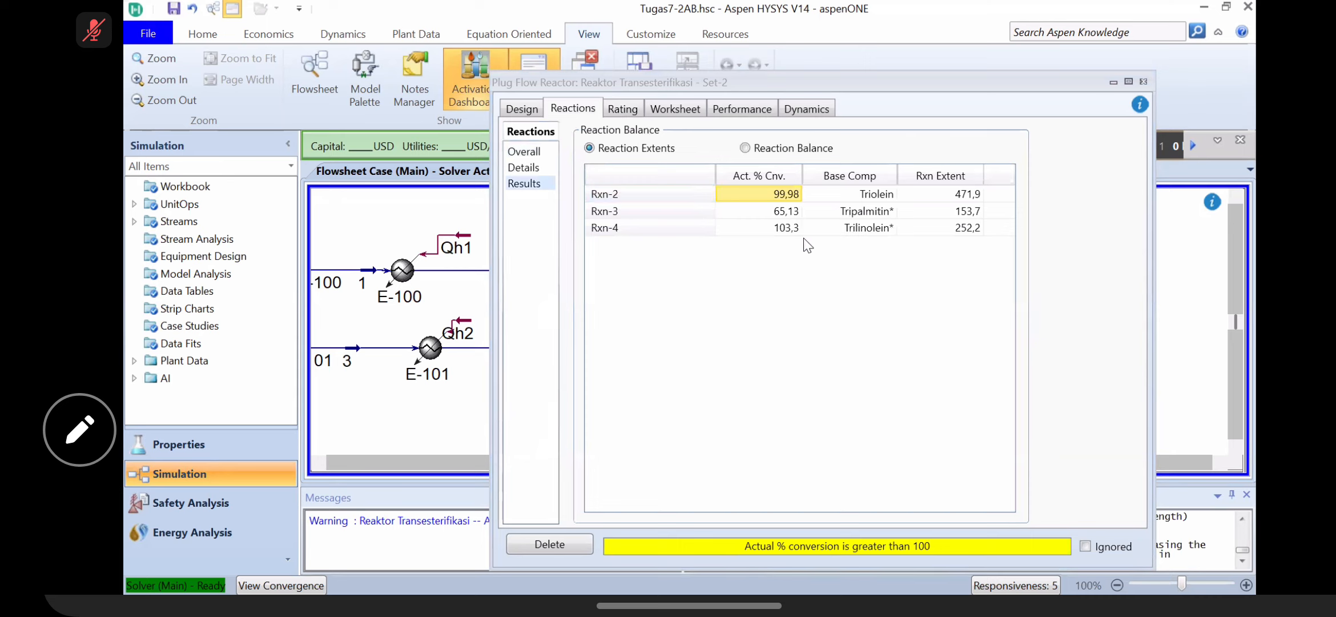
Step: Try a total volume of 15 m3 for the reactor and check the reaction conversions
{"action": "left_click", "coordinate": [628, 114]}
{"action": "left_click", "coordinate": [808, 156]}
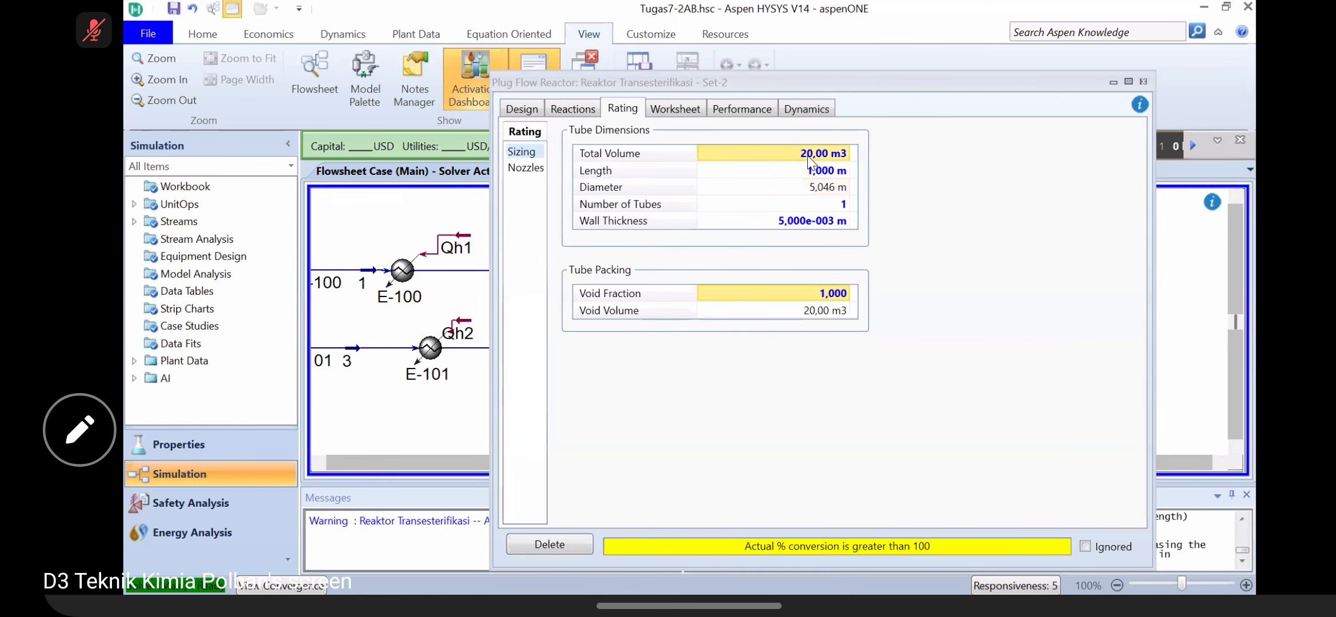
{"action": "type", "text": "15"}
{"action": "key", "text": "Return"}
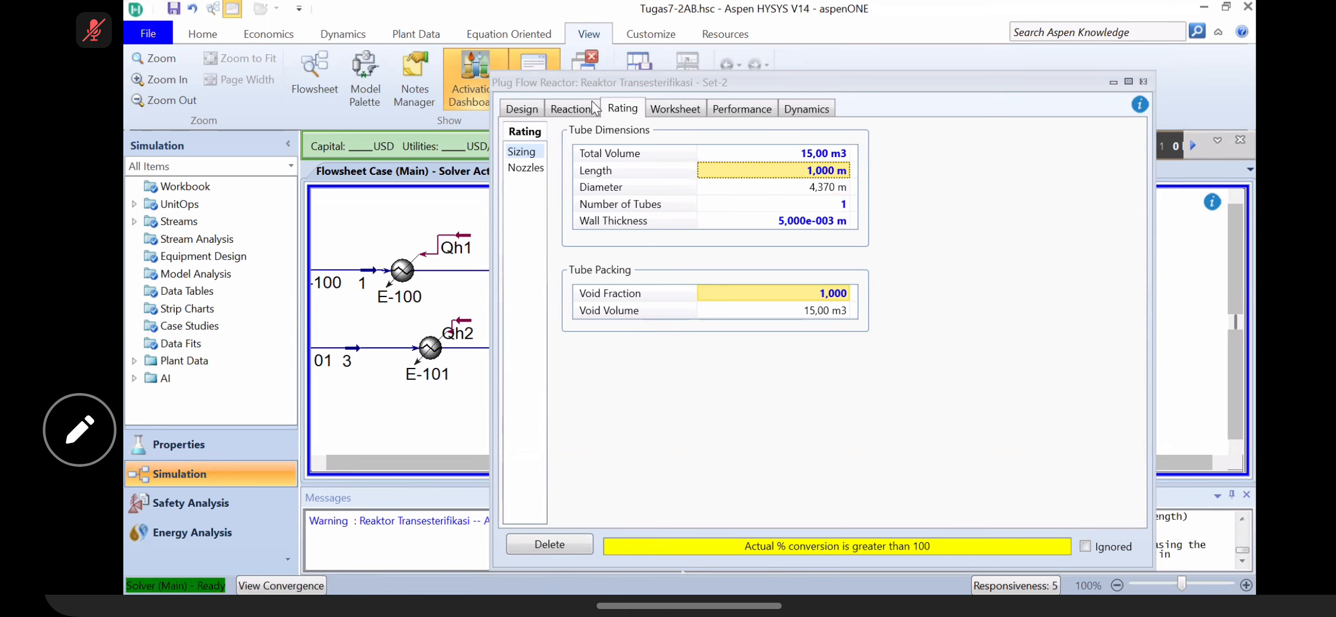
{"action": "left_click", "coordinate": [574, 108]}
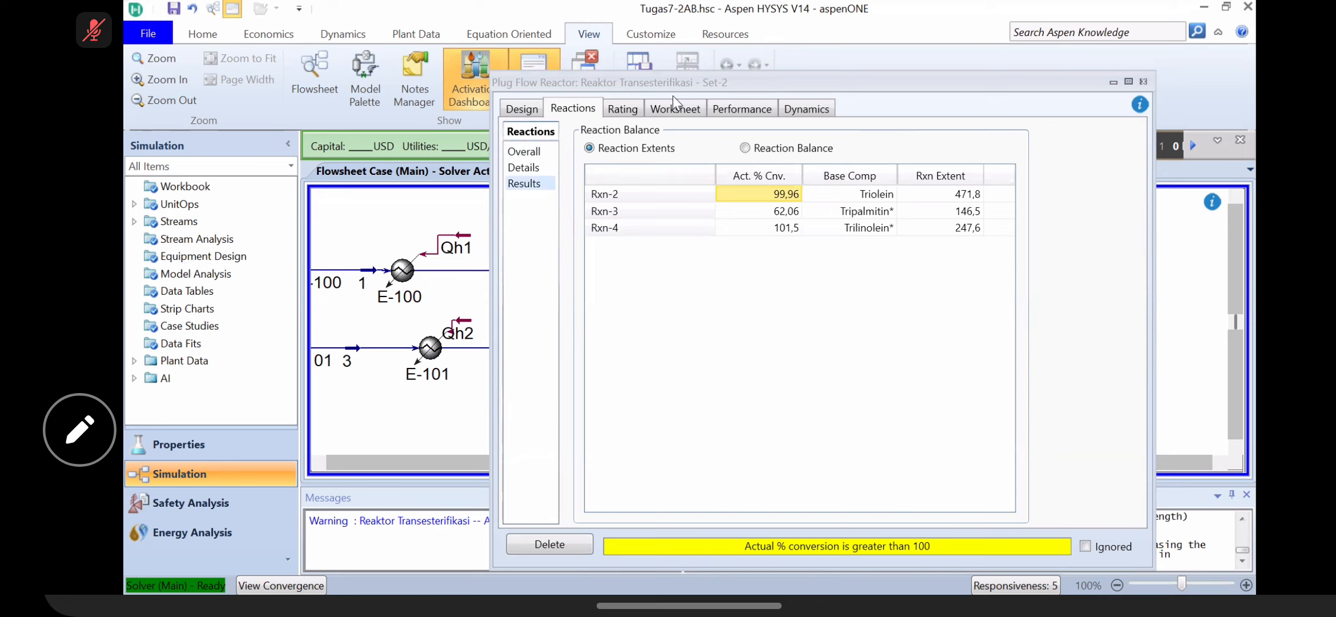
Step: Try a total volume of 12 m3 for the reactor and check the conversions and stream conditions
{"action": "left_click", "coordinate": [634, 110]}
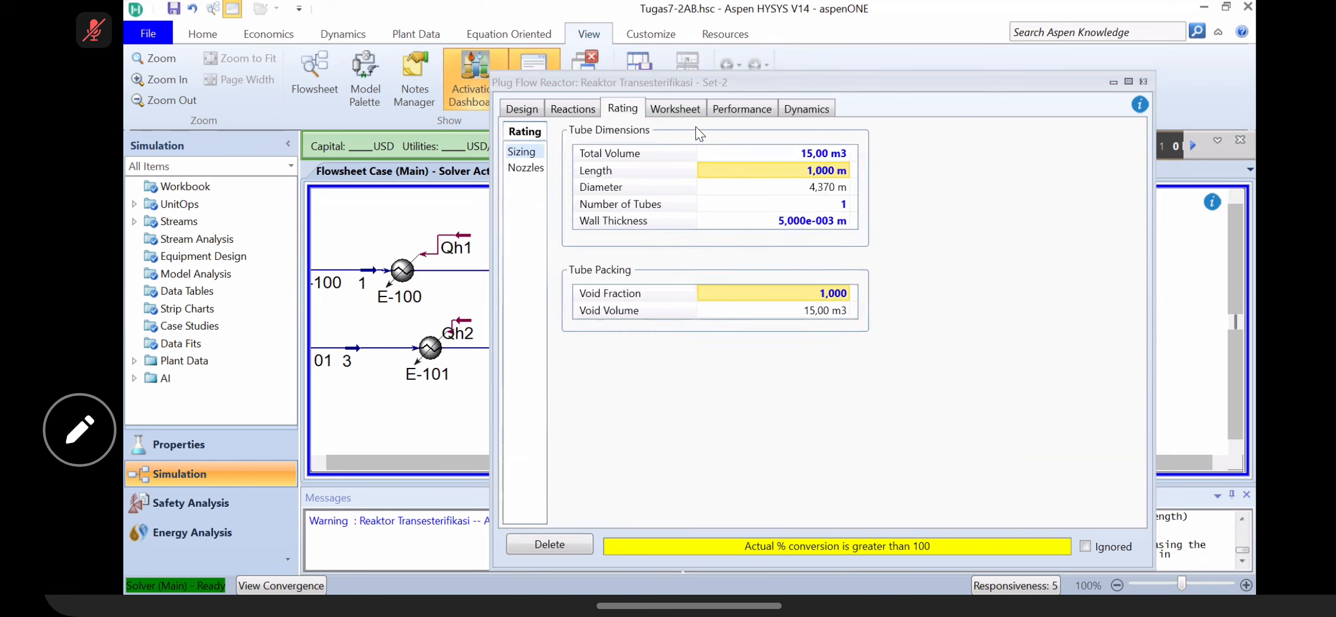
{"action": "left_click", "coordinate": [819, 152]}
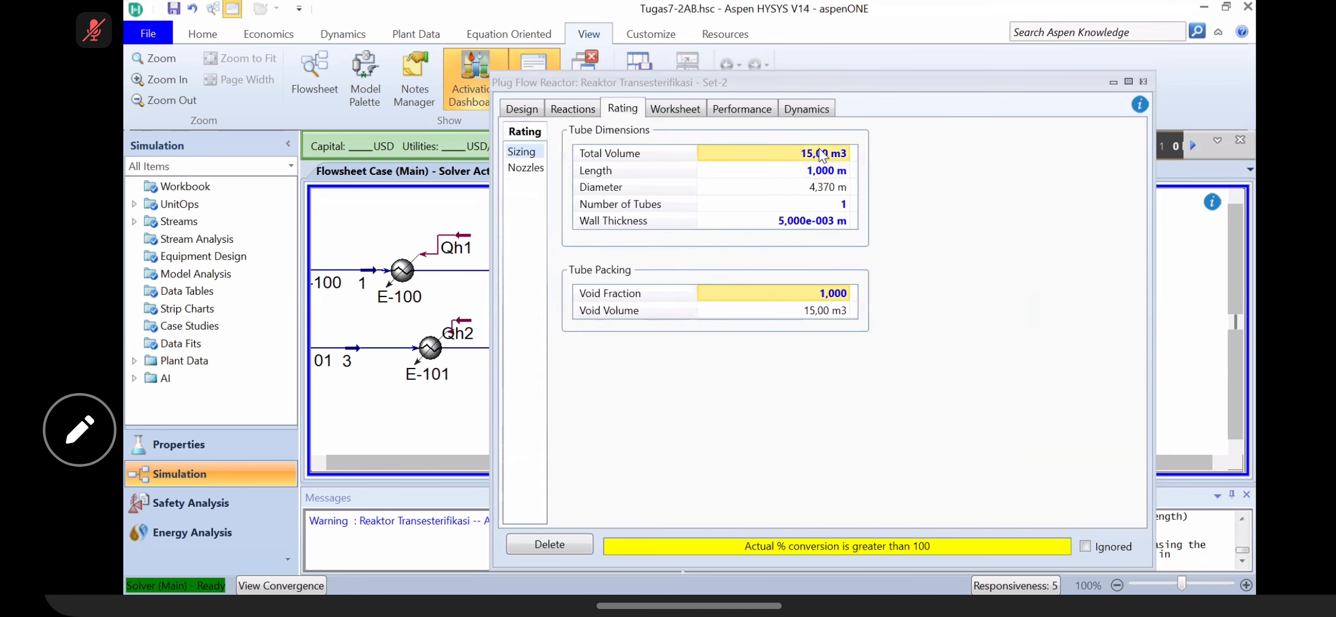
{"action": "type", "text": "12"}
{"action": "key", "text": "Return"}
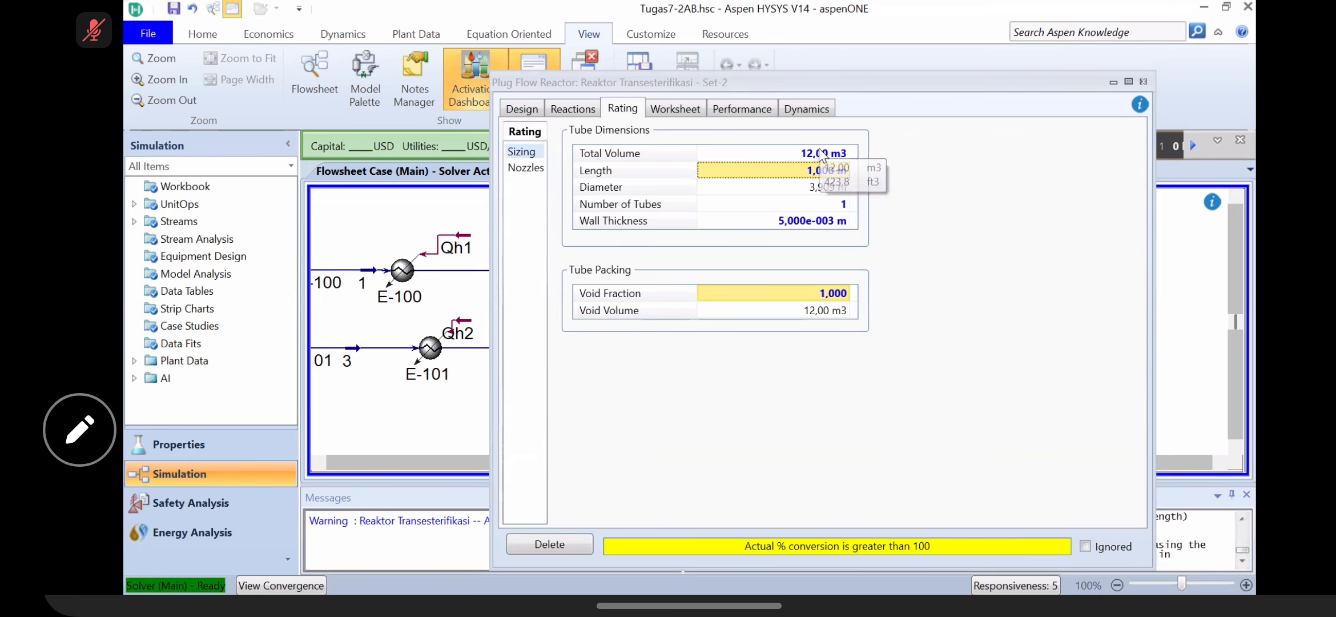
{"action": "left_click", "coordinate": [577, 109]}
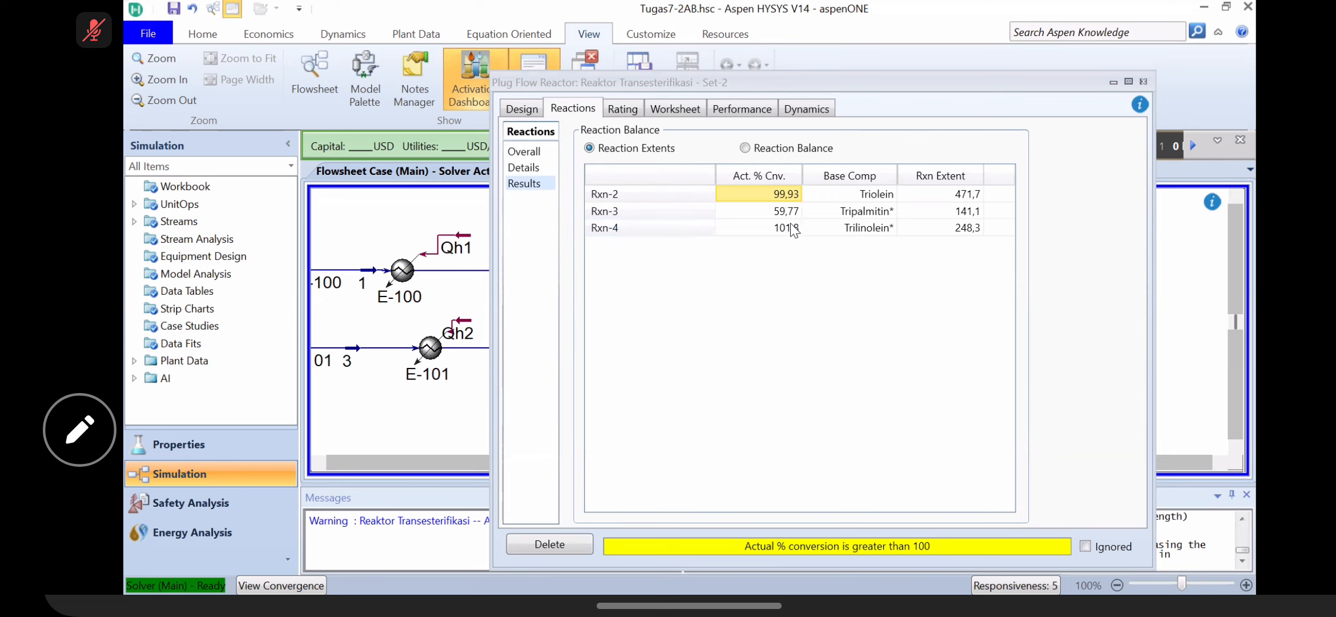
{"action": "left_click", "coordinate": [685, 107]}
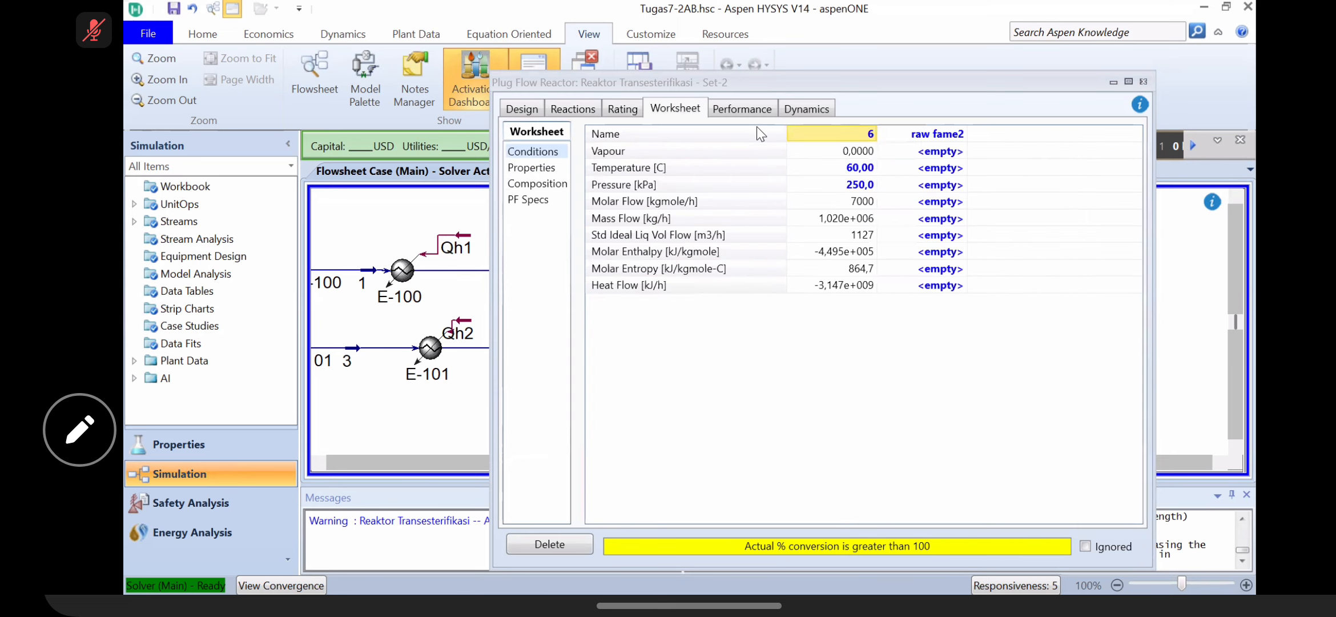
Step: Try a total volume of 8 m3 for the reactor and review the conversions and stream conditions
{"action": "left_click", "coordinate": [620, 109]}
{"action": "left_click", "coordinate": [801, 150]}
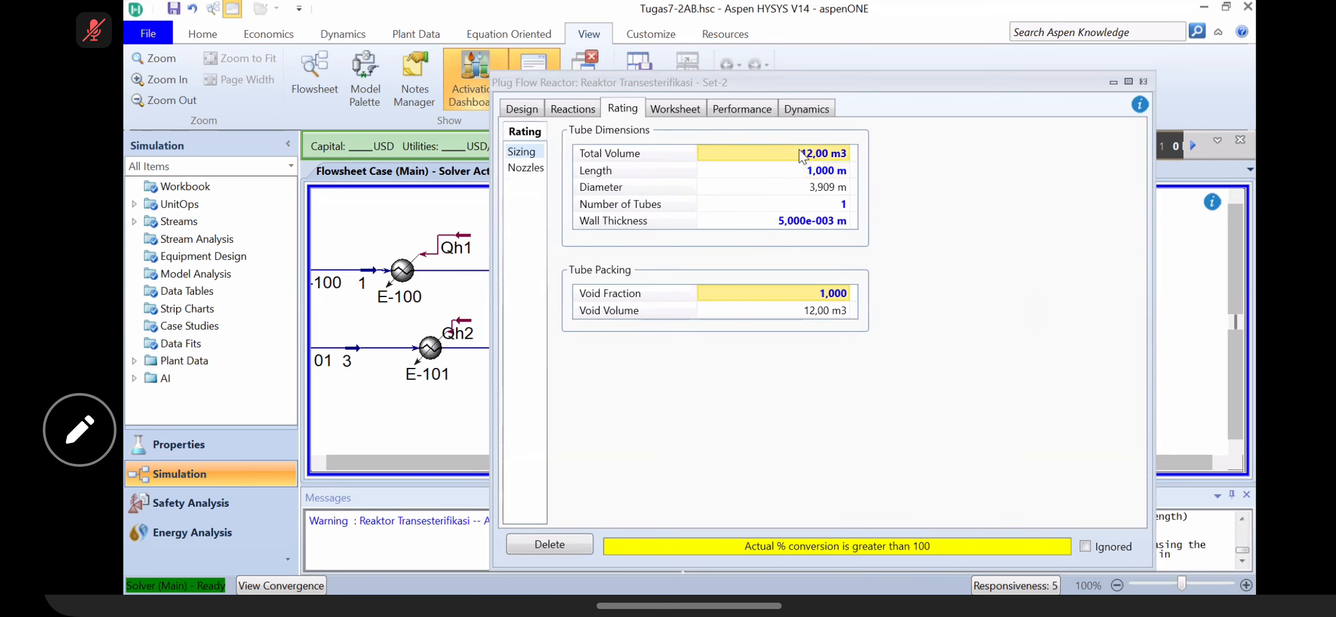
{"action": "type", "text": "8"}
{"action": "key", "text": "Return"}
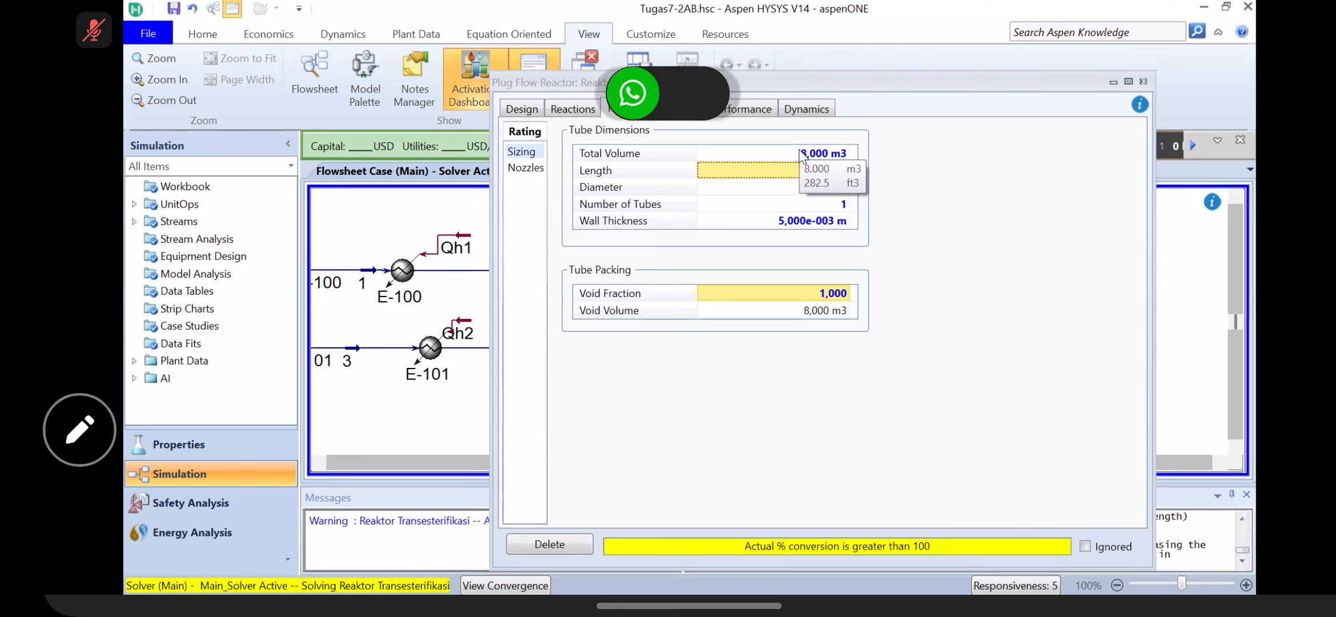
{"action": "left_click", "coordinate": [573, 109]}
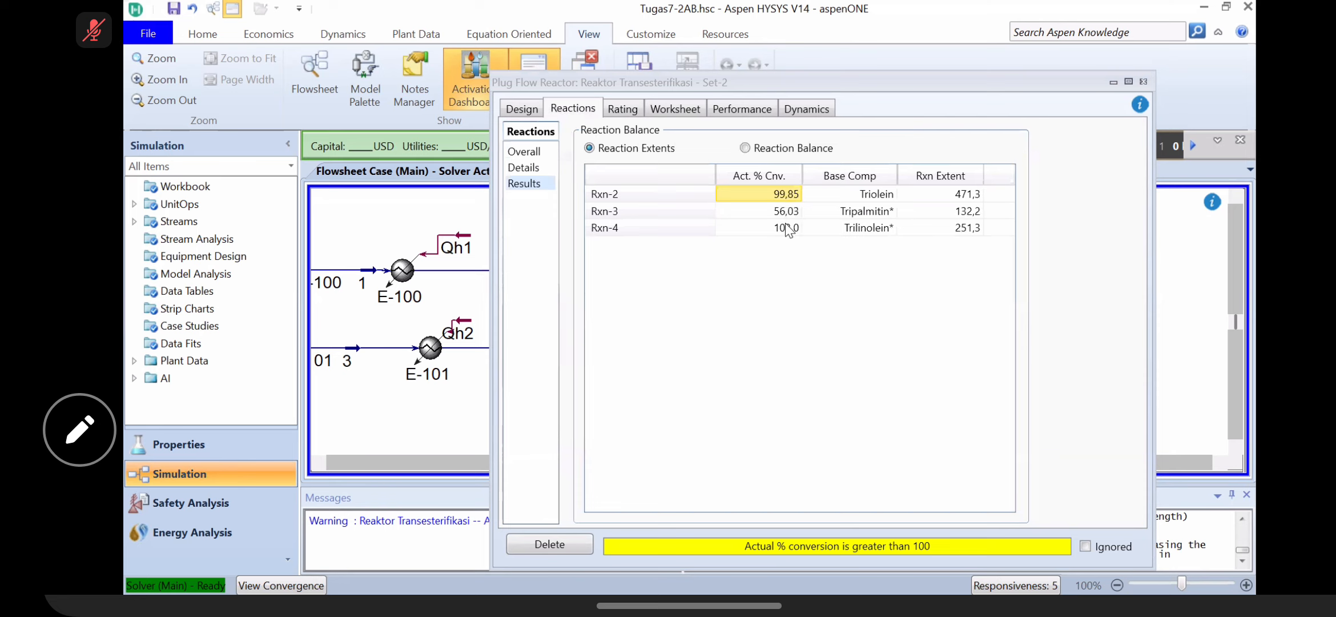
{"action": "left_click", "coordinate": [658, 110]}
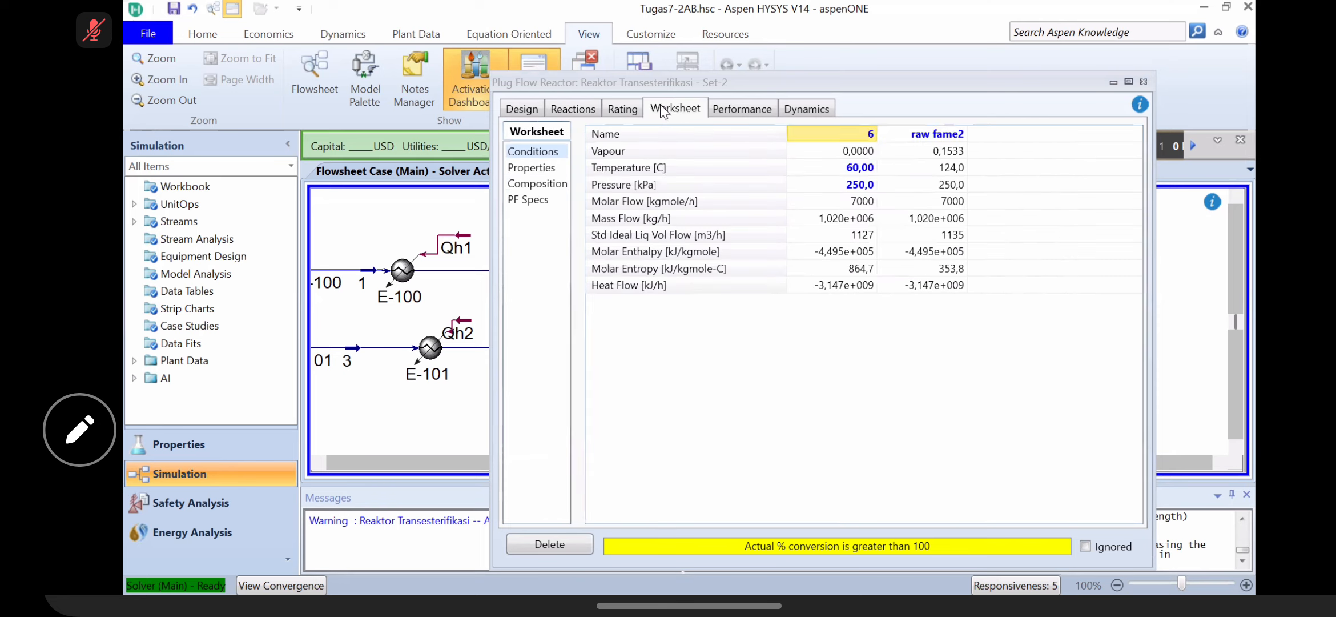
Step: Try a total volume of 10 m3 for the reactor and check the reaction conversions
{"action": "left_click", "coordinate": [622, 109]}
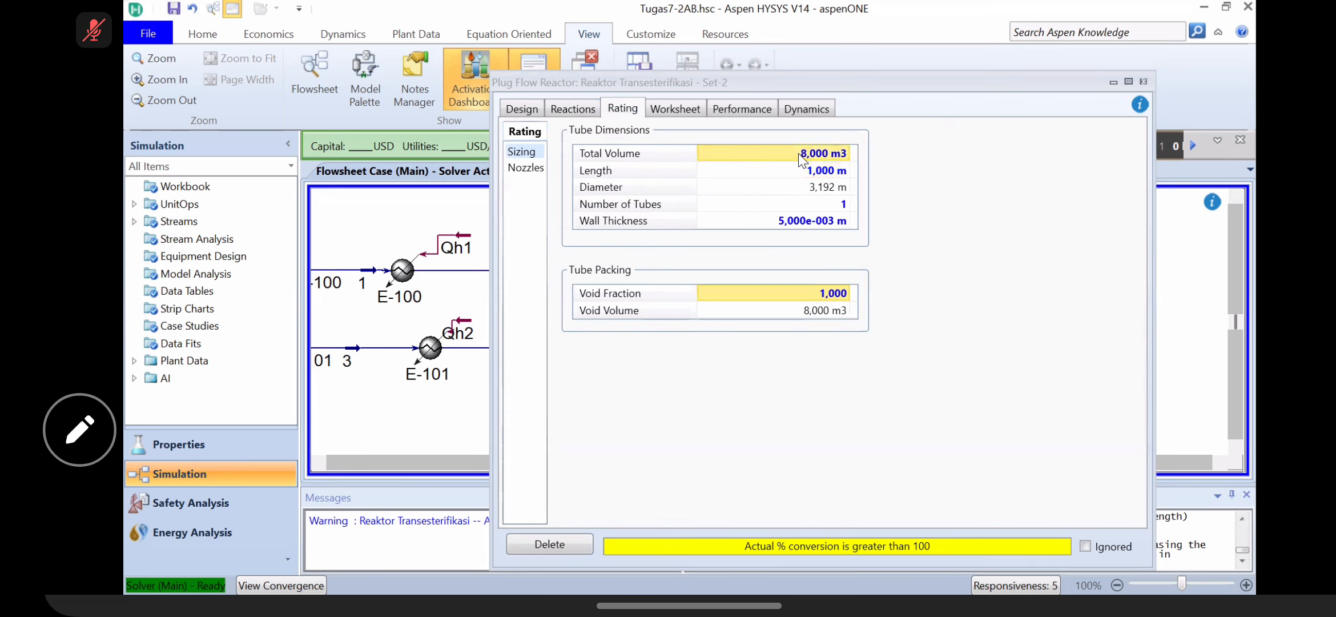
{"action": "type", "text": "10"}
{"action": "key", "text": "Return"}
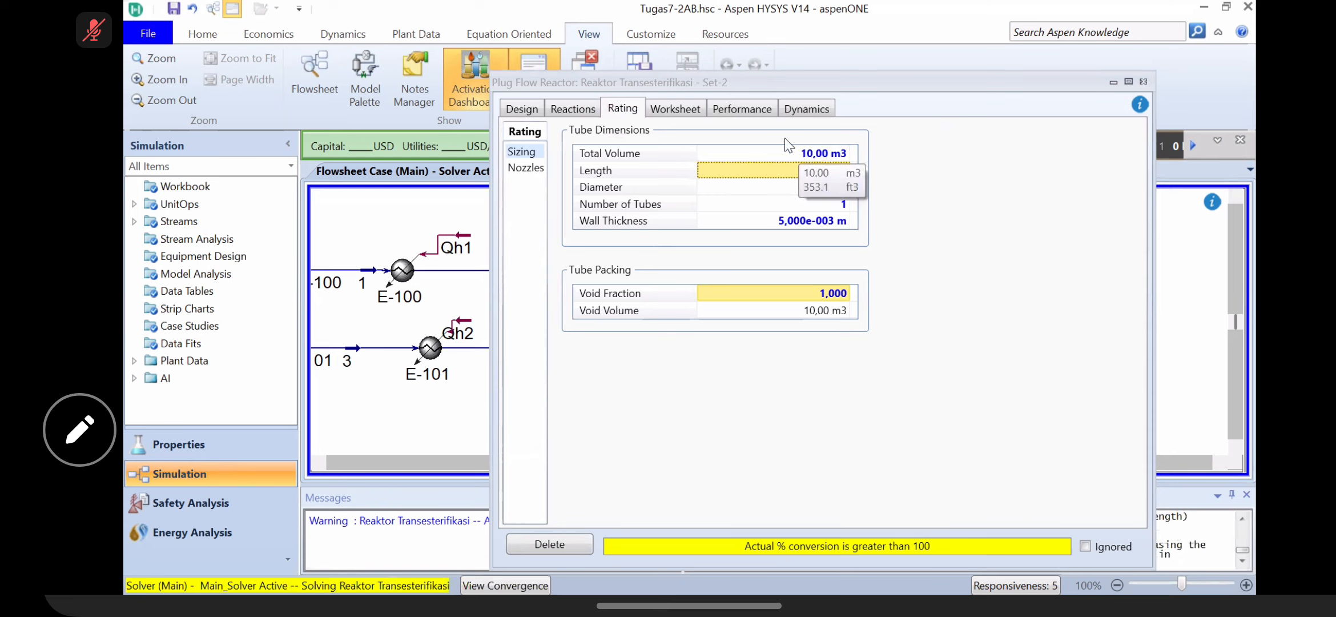
{"action": "left_click", "coordinate": [574, 110]}
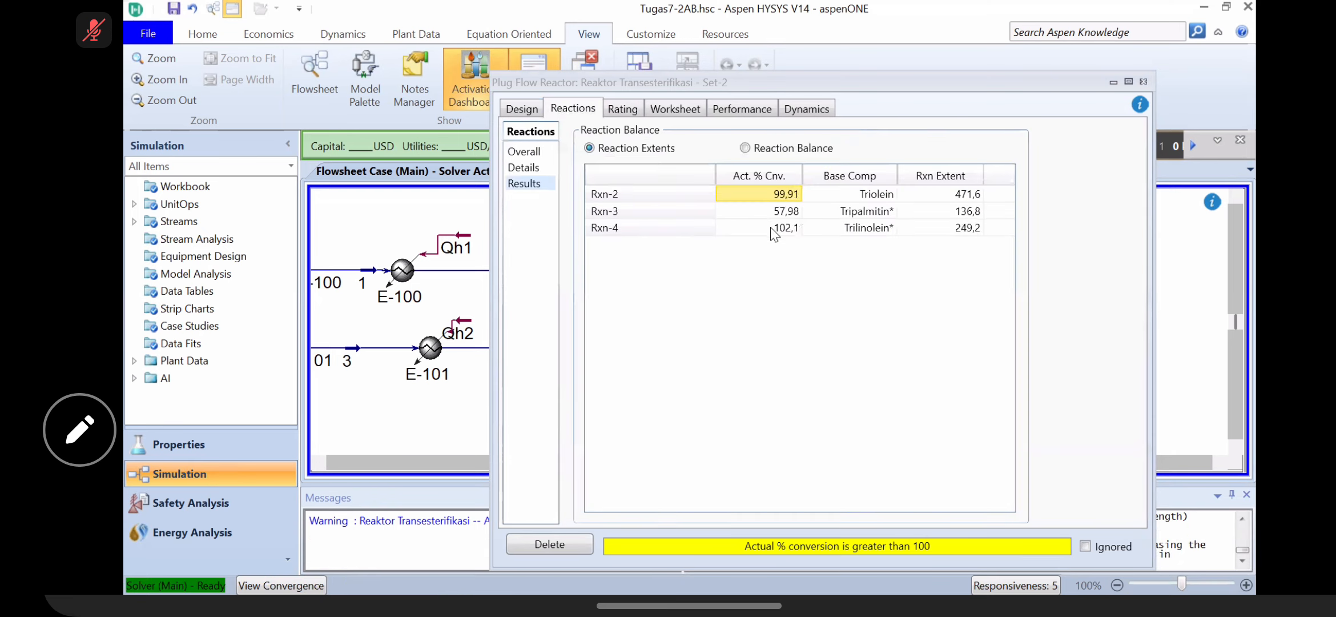
Step: Set the reactor's total volume to 11 m3 and check the reaction conversions
{"action": "left_click", "coordinate": [632, 111]}
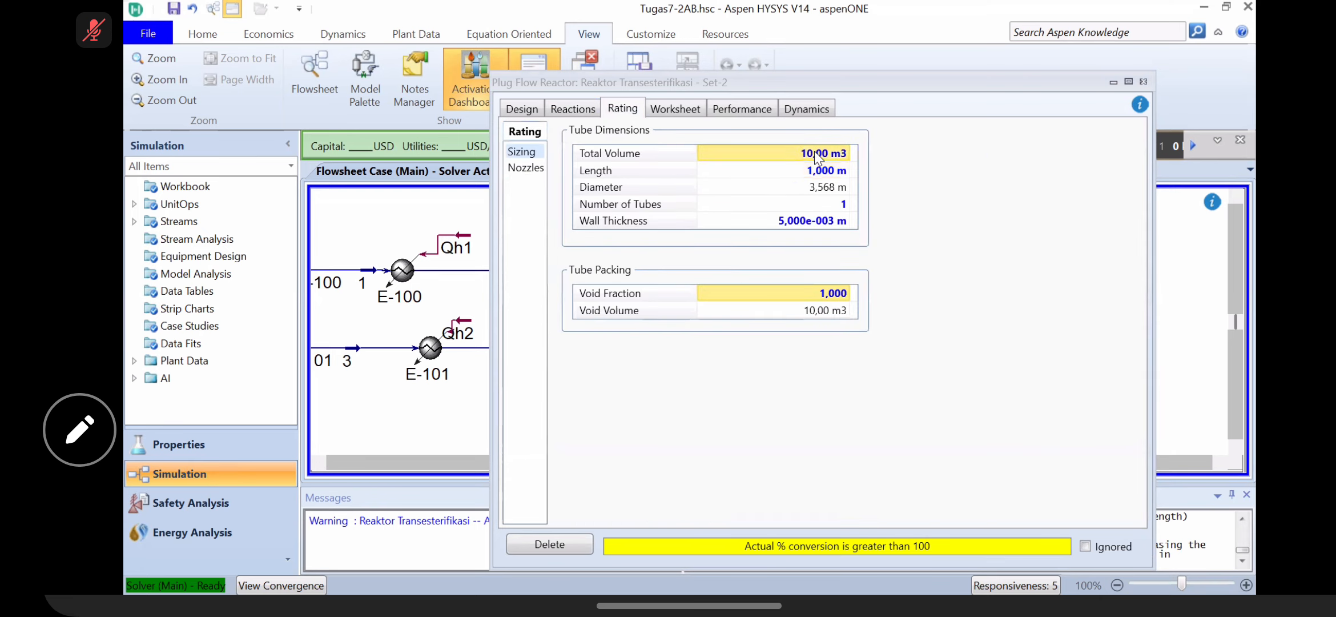
{"action": "type", "text": "11"}
{"action": "key", "text": "Return"}
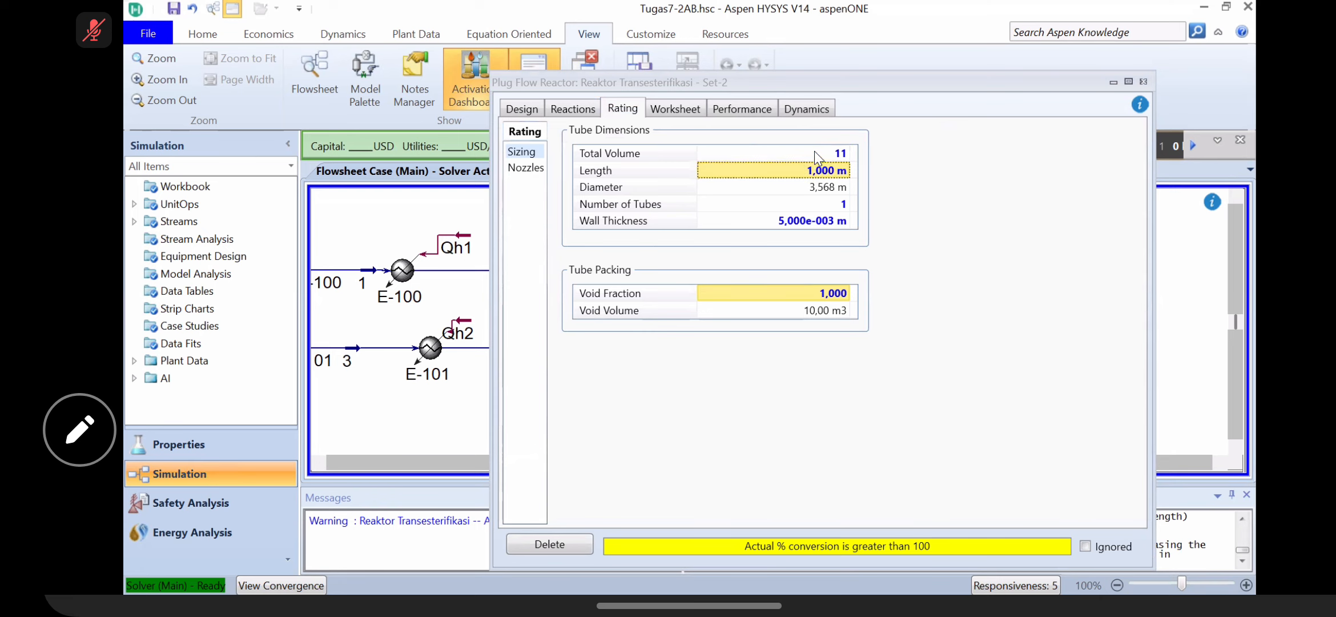
{"action": "left_click", "coordinate": [581, 109]}
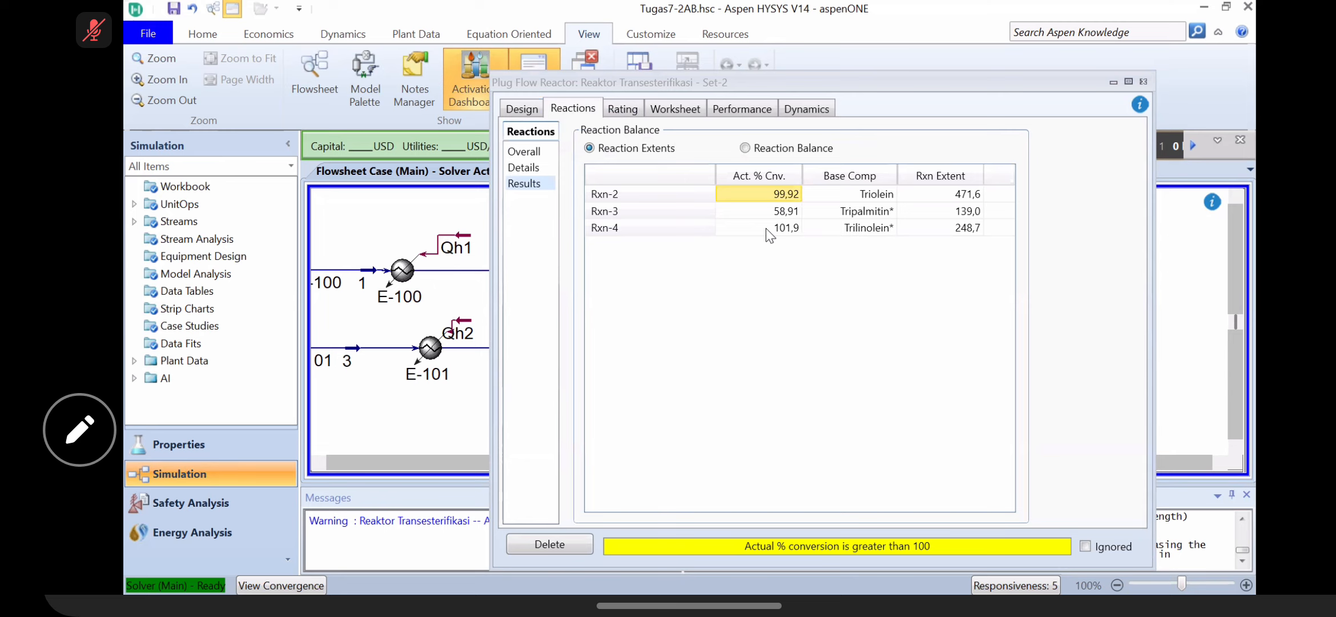
Step: Try a total volume of 11.5 m3 for the reactor and check the reaction conversions
{"action": "left_click", "coordinate": [628, 112]}
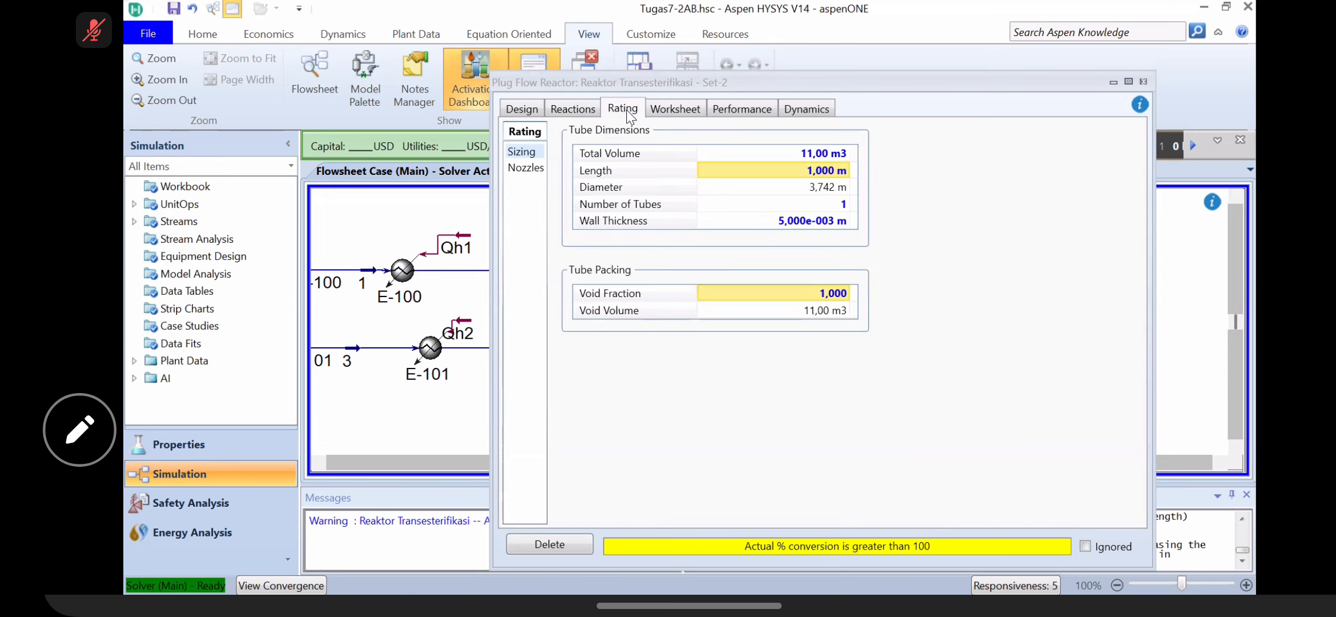
{"action": "left_click", "coordinate": [794, 153]}
{"action": "type", "text": "11"}
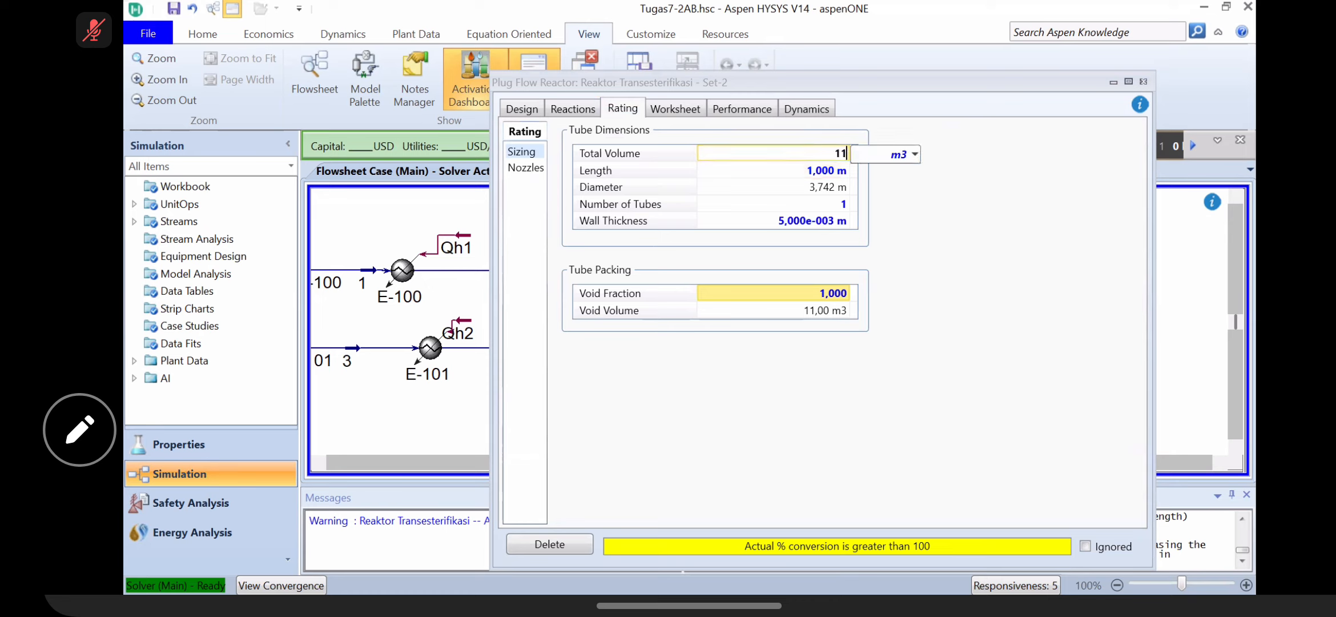
{"action": "type", "text": ",5"}
{"action": "key", "text": "Return"}
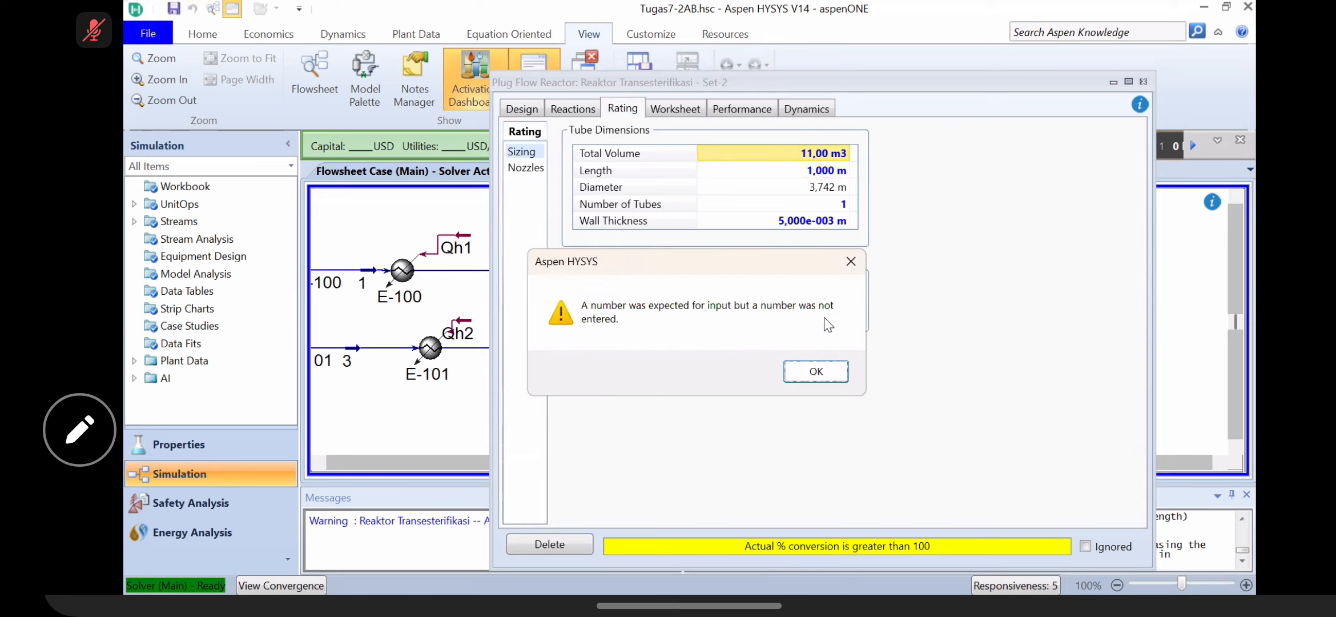
{"action": "left_click", "coordinate": [816, 371]}
{"action": "left_click", "coordinate": [817, 150]}
{"action": "type", "text": "11.5"}
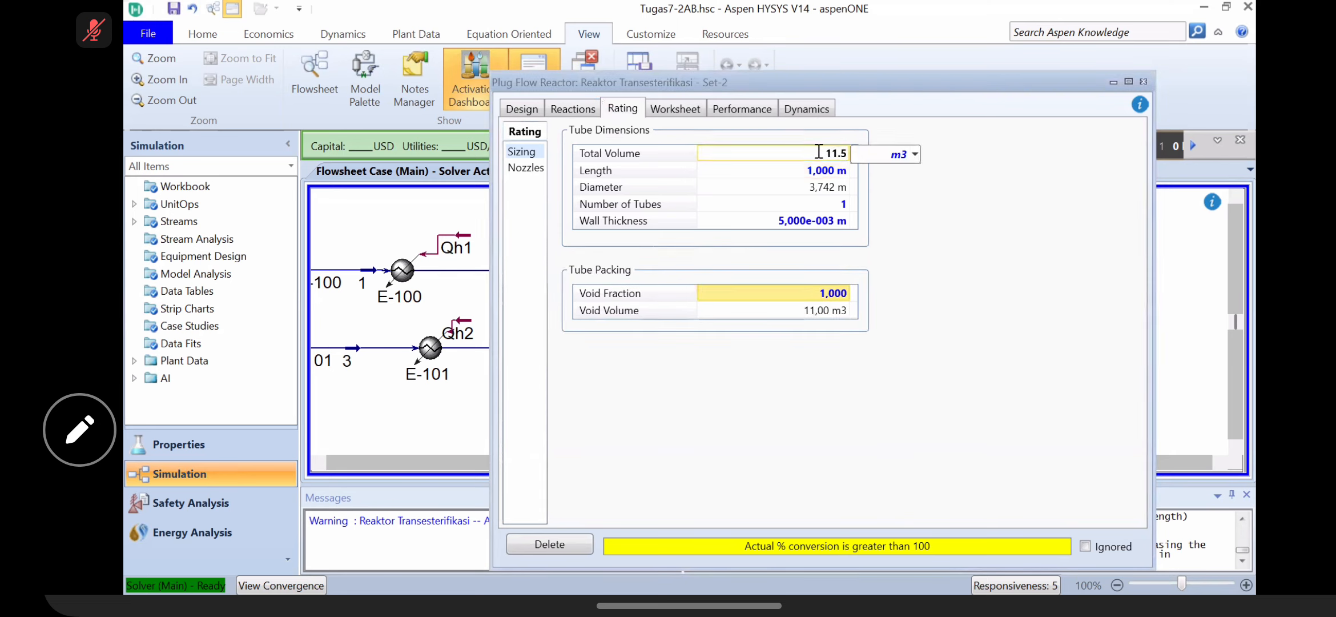
{"action": "key", "text": "Return"}
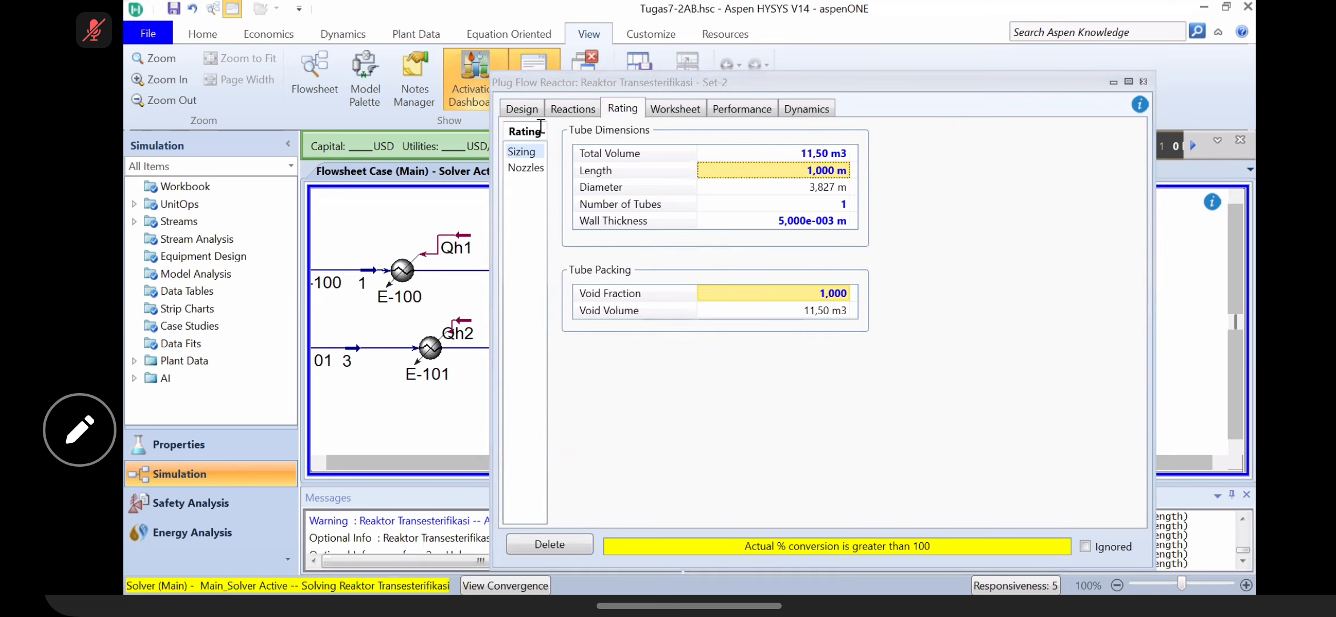
{"action": "left_click", "coordinate": [574, 109]}
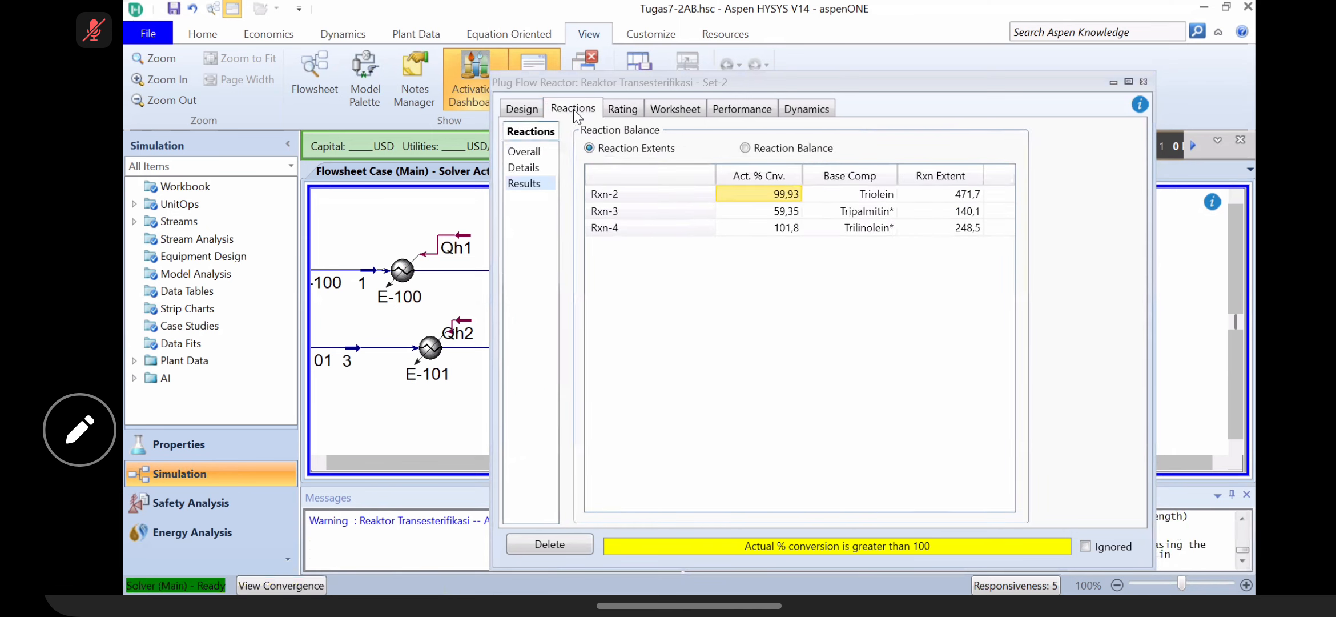
{"action": "left_click", "coordinate": [780, 227]}
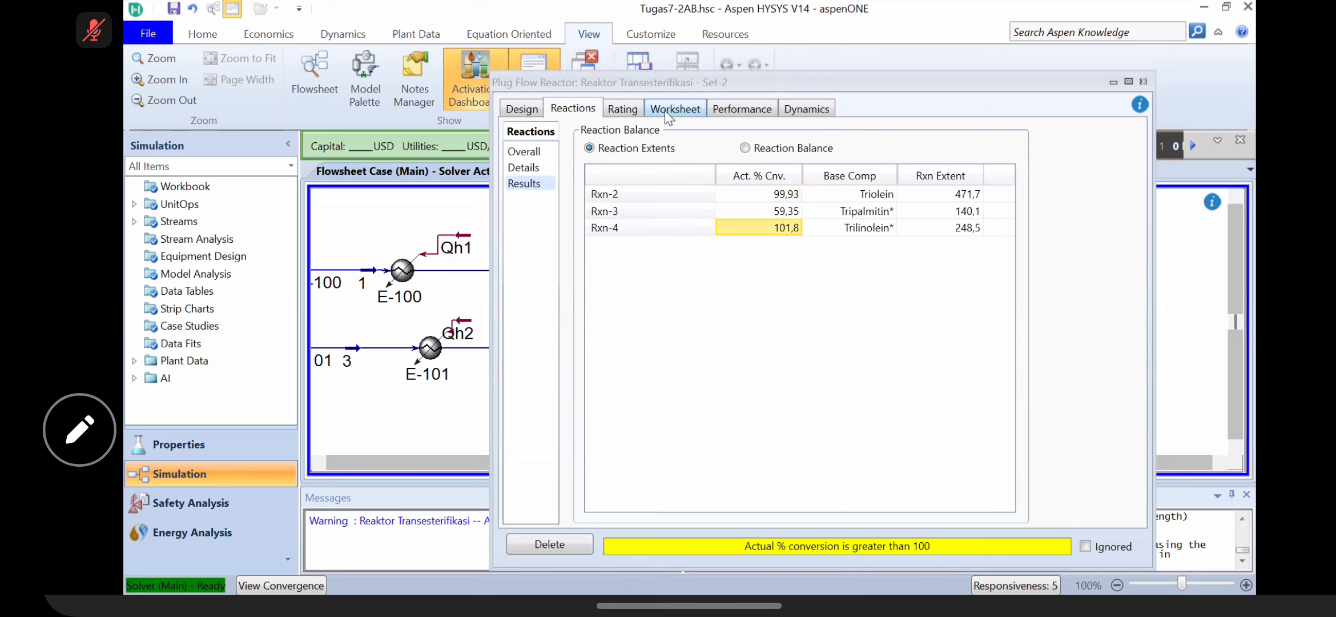
Step: Try a total volume of 11.1 m3 for the reactor and check the reaction conversions
{"action": "left_click", "coordinate": [629, 108]}
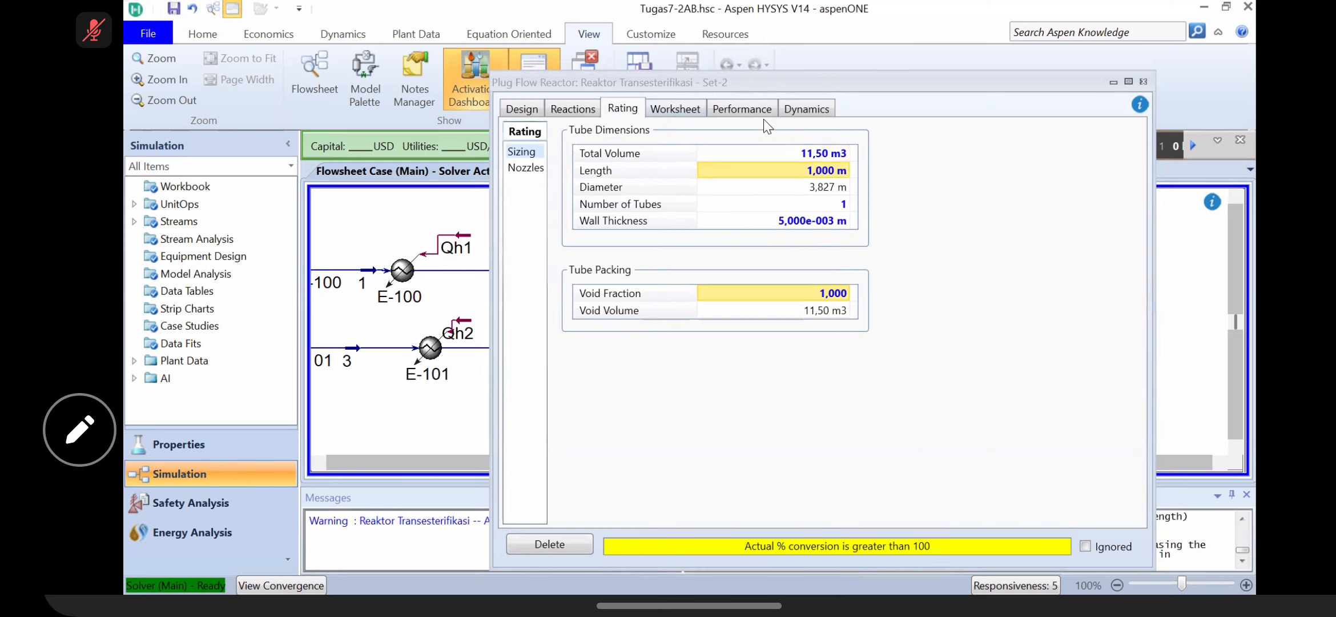
{"action": "left_click", "coordinate": [806, 154]}
{"action": "type", "text": "11.1"}
{"action": "key", "text": "Return"}
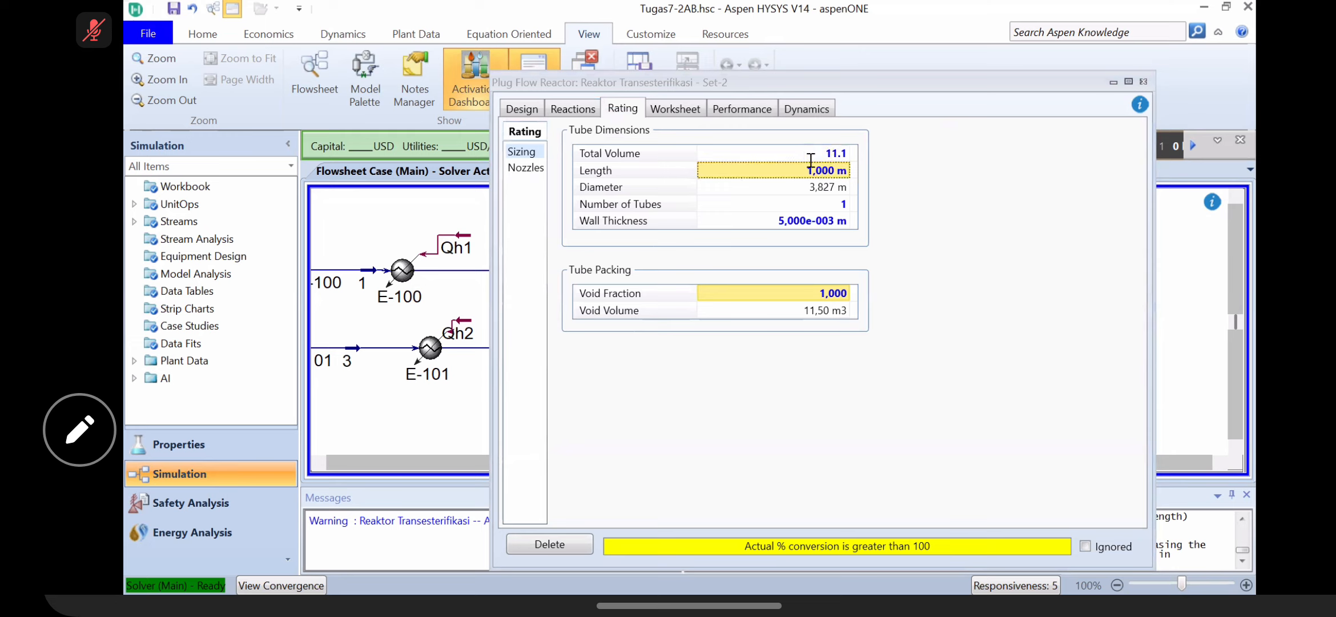
{"action": "left_click", "coordinate": [573, 108]}
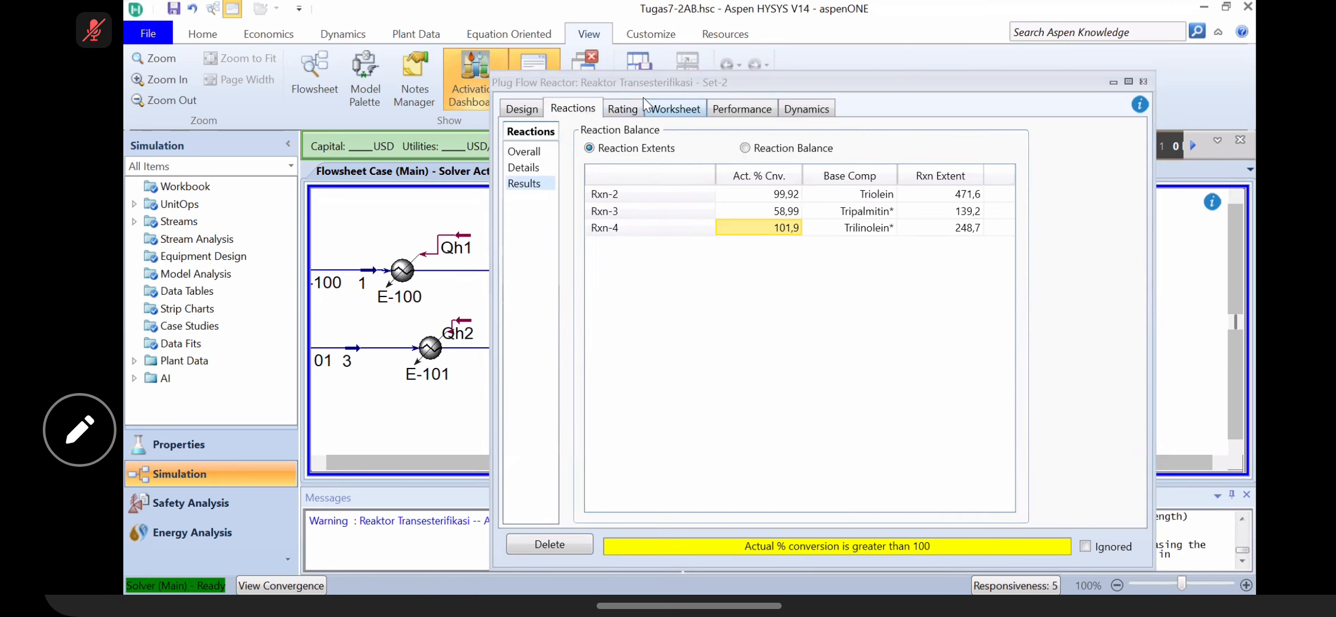
Step: Try a total volume of 12 m3 for the reactor and check the reaction conversions
{"action": "left_click", "coordinate": [618, 111]}
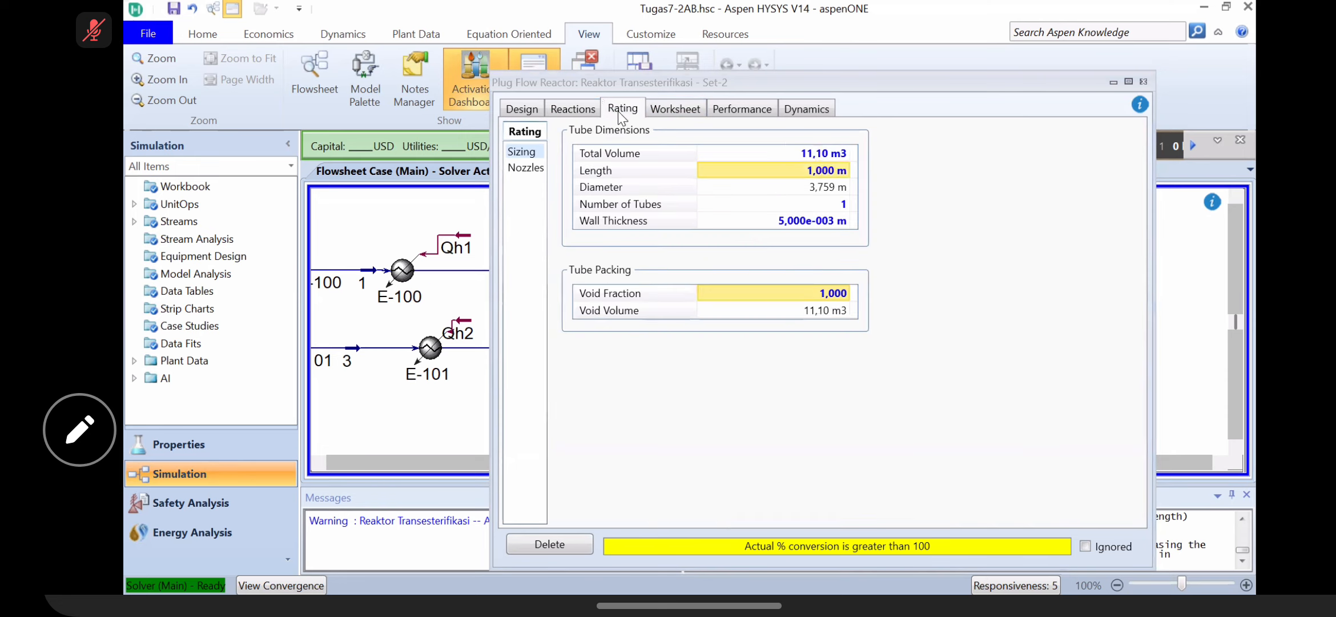
{"action": "left_click", "coordinate": [816, 152]}
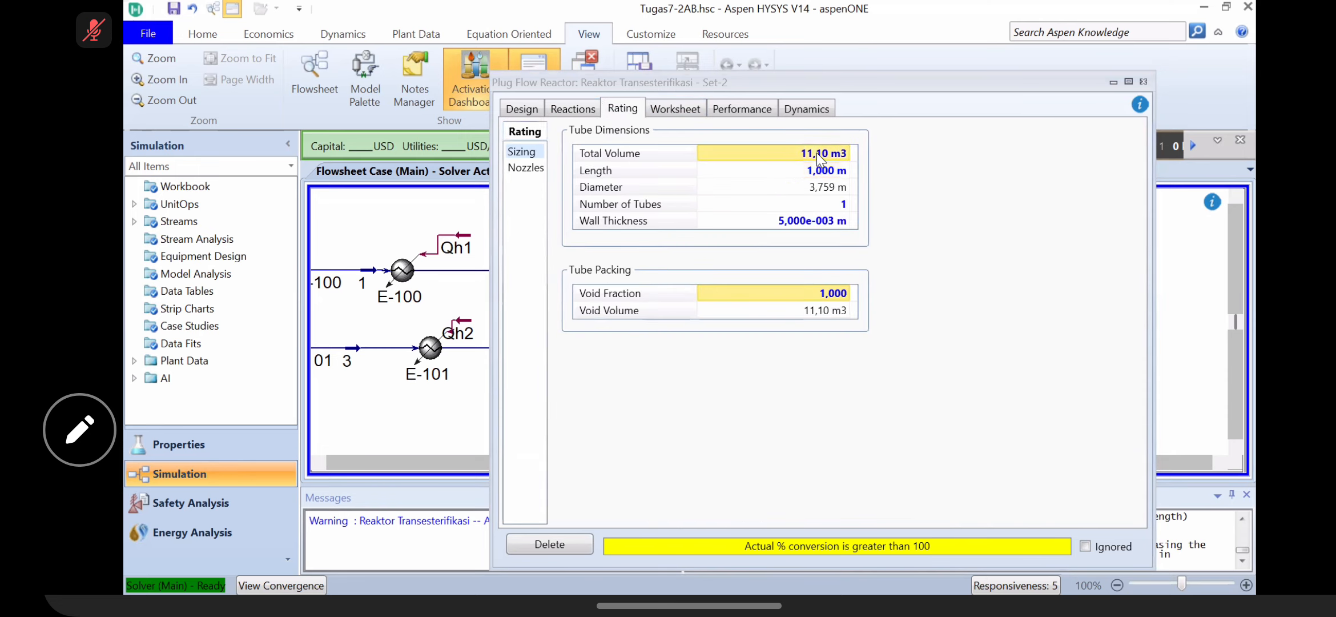
{"action": "type", "text": "12"}
{"action": "key", "text": "Return"}
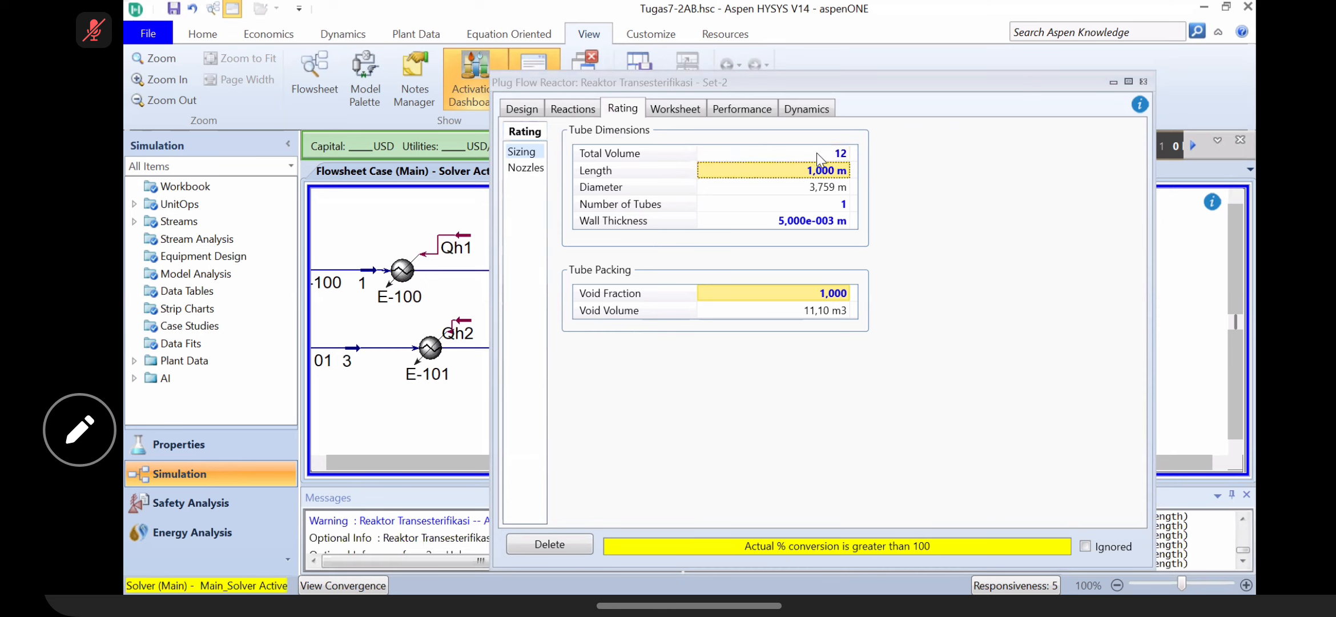
{"action": "left_click", "coordinate": [575, 109]}
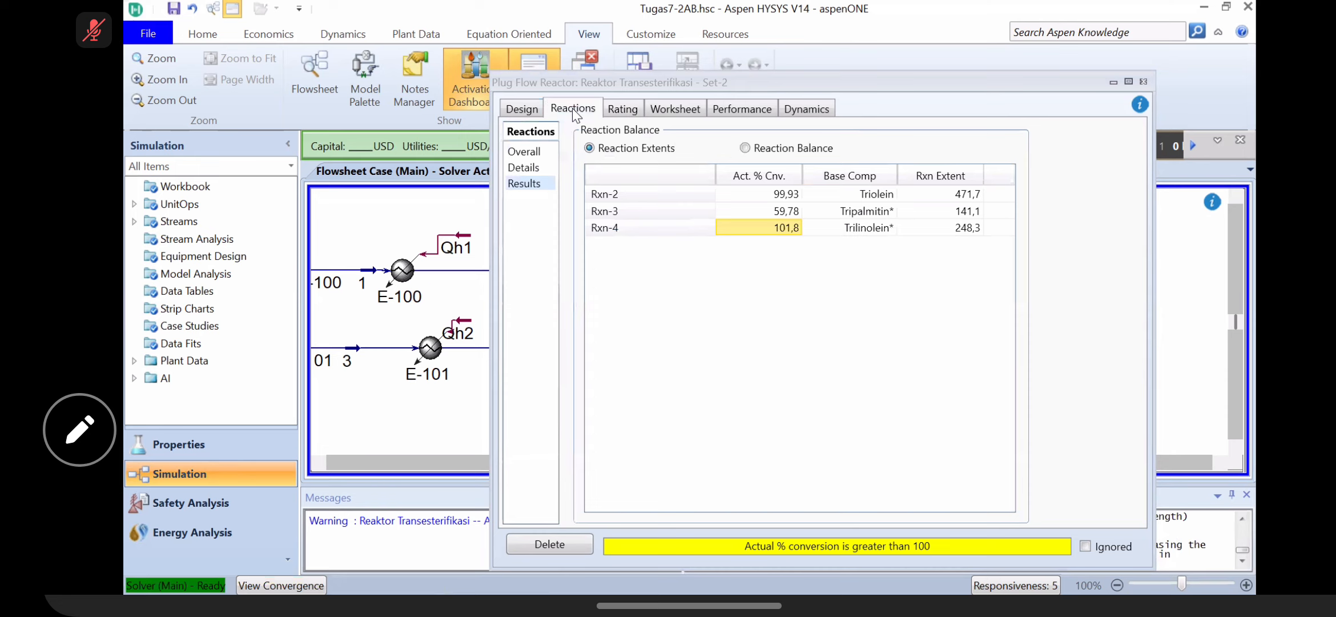
{"action": "left_click", "coordinate": [689, 107]}
Step: Try a total volume of 13 m3 for the reactor and check the reaction conversions
{"action": "left_click", "coordinate": [626, 108]}
{"action": "left_click", "coordinate": [814, 153]}
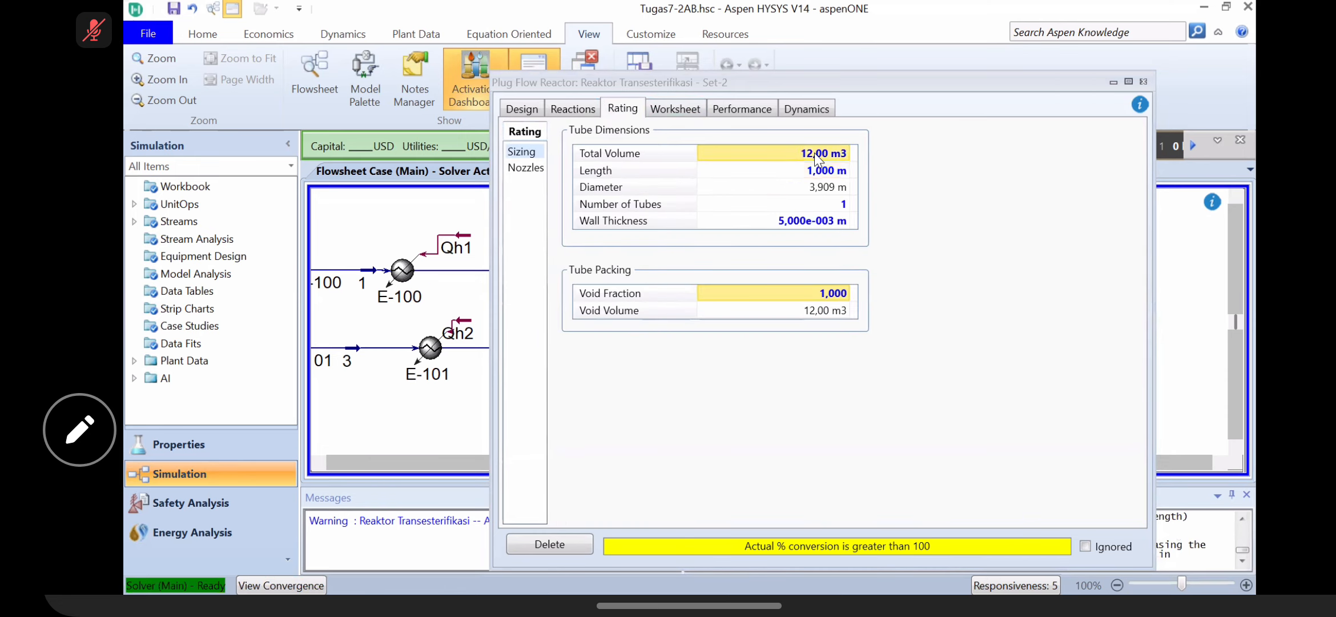
{"action": "type", "text": "13"}
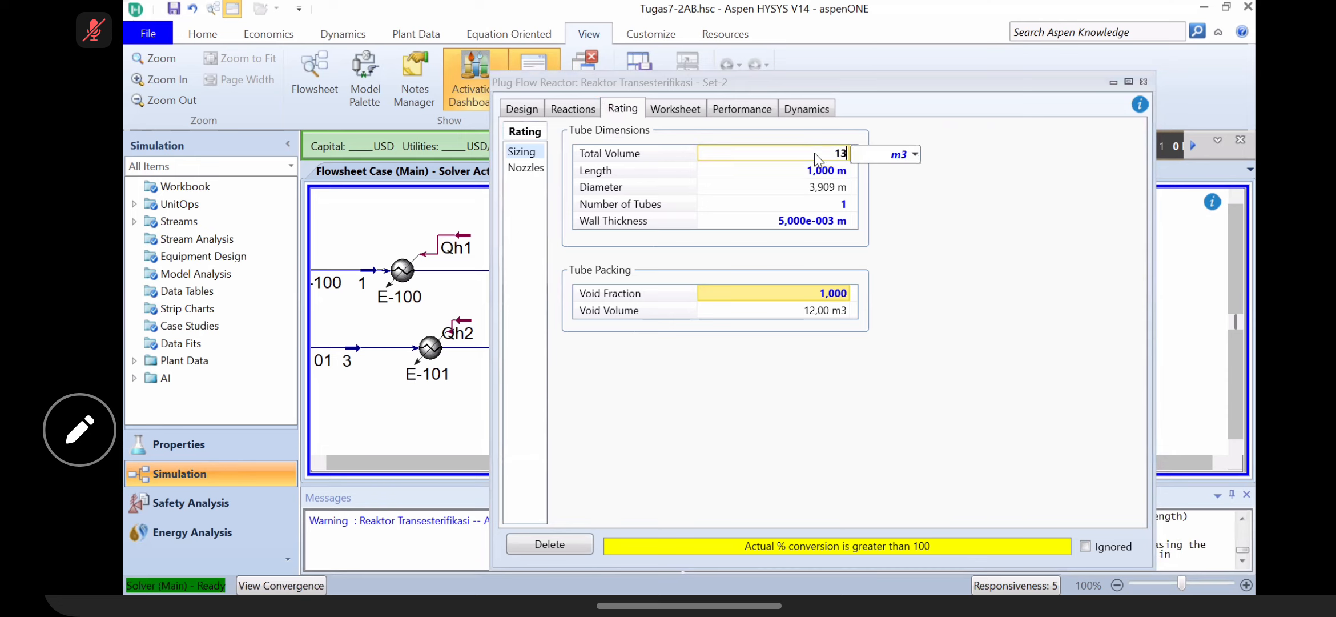
{"action": "key", "text": "Return"}
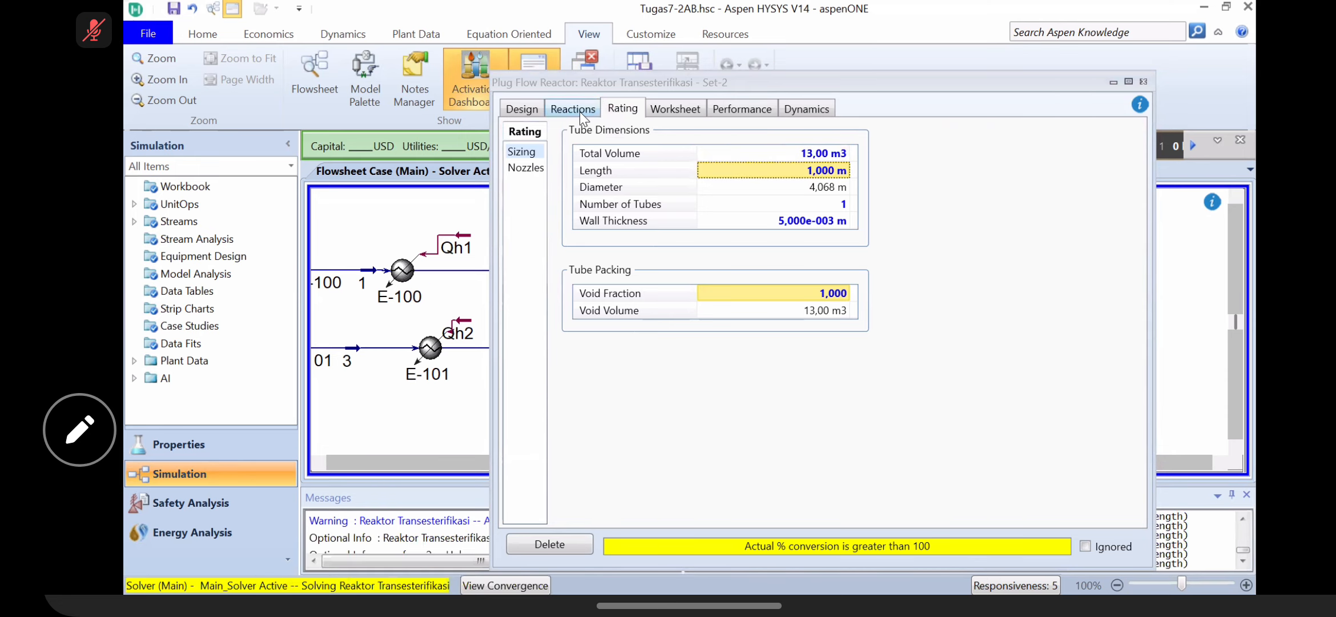
{"action": "left_click", "coordinate": [580, 112]}
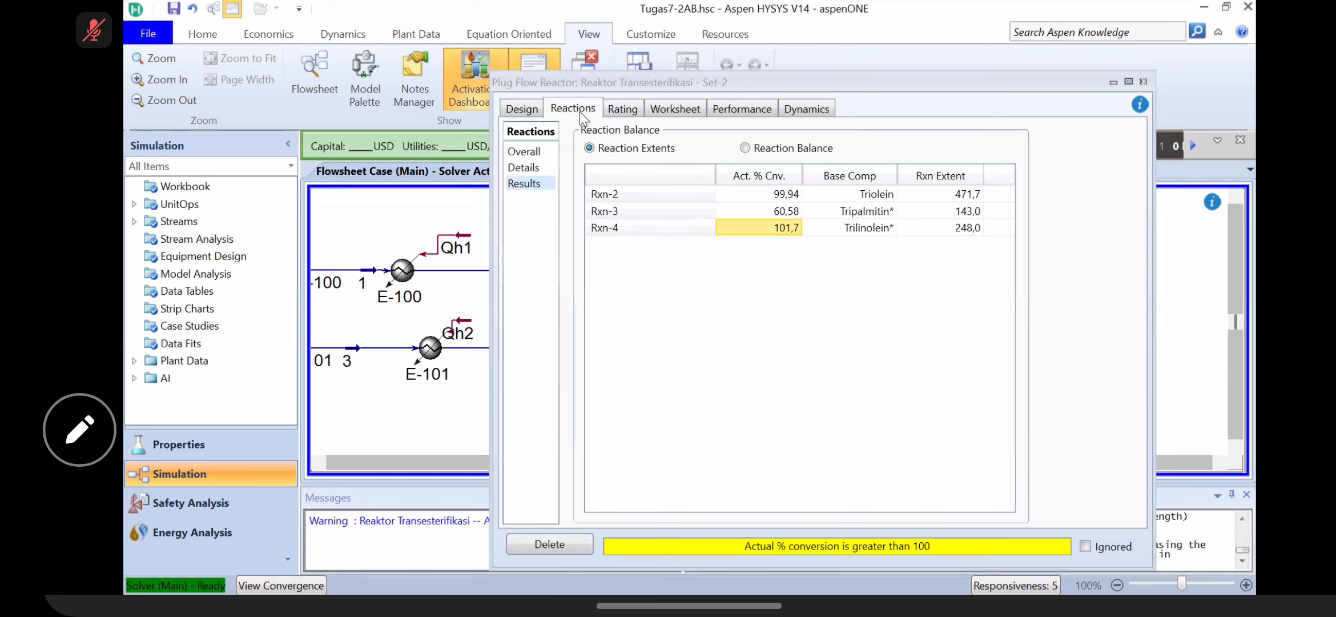
{"action": "left_click", "coordinate": [631, 110]}
{"action": "left_click", "coordinate": [825, 154]}
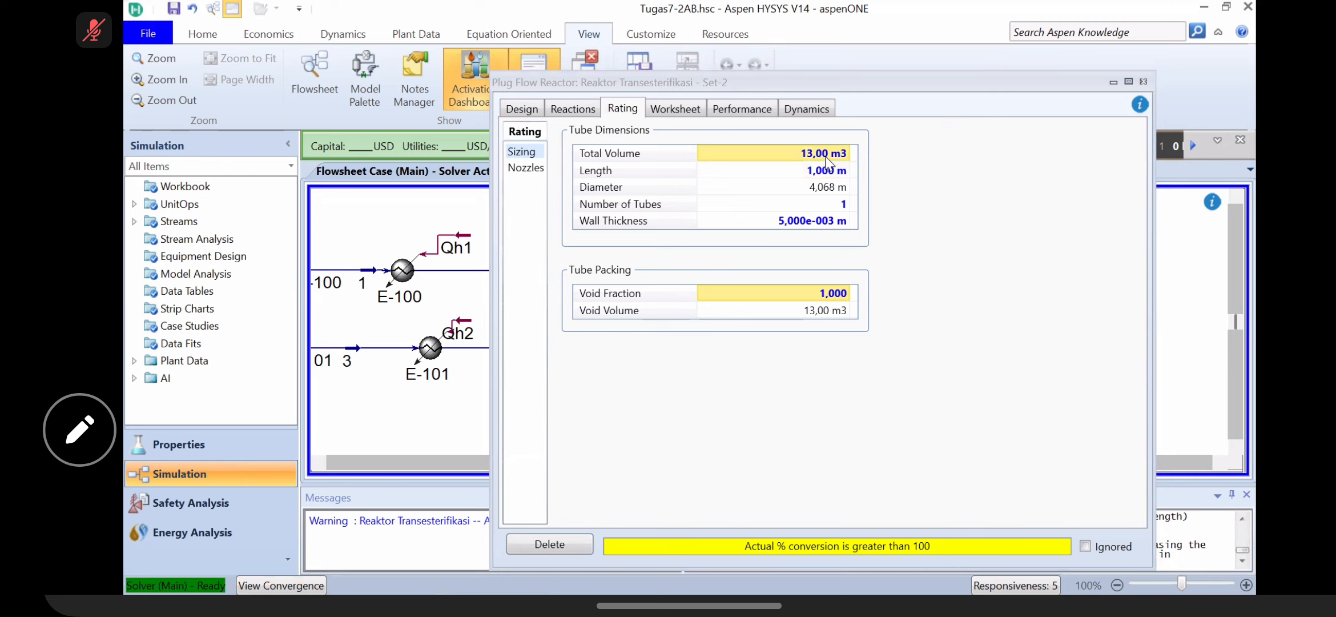
{"action": "left_click", "coordinate": [574, 109]}
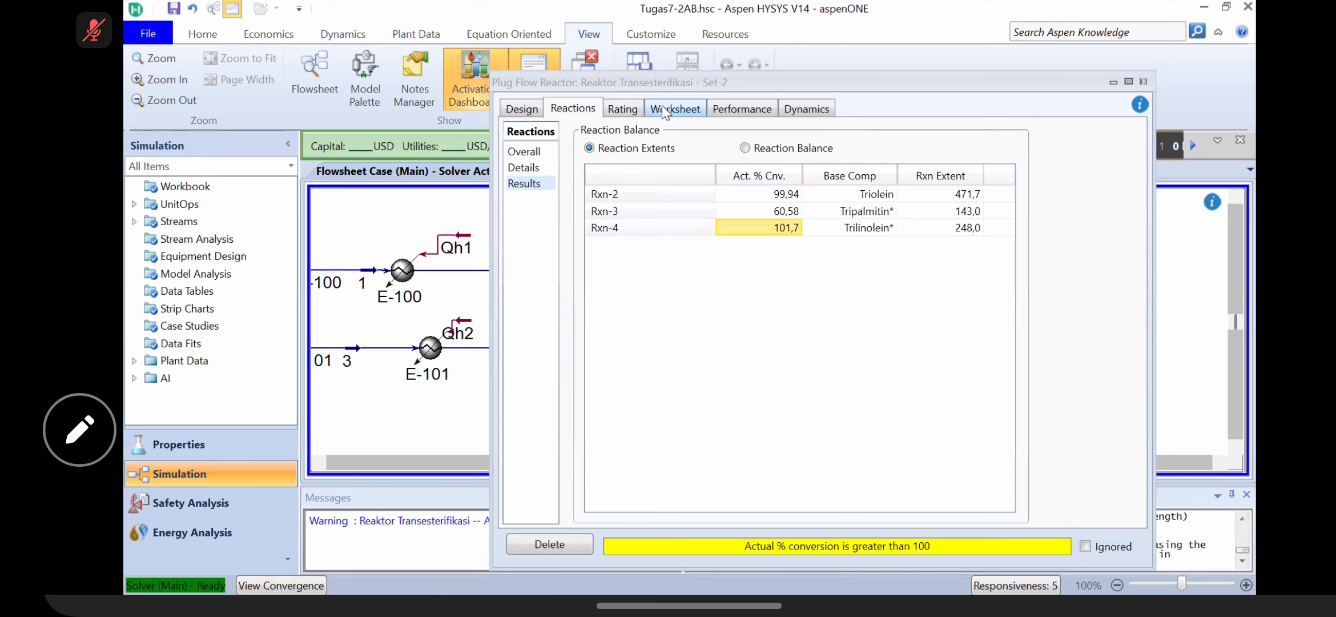
Step: Try a total volume of 8 m3 for the reactor and check the reaction conversions
{"action": "left_click", "coordinate": [621, 107]}
{"action": "left_click", "coordinate": [811, 154]}
{"action": "type", "text": "8"}
{"action": "key", "text": "Return"}
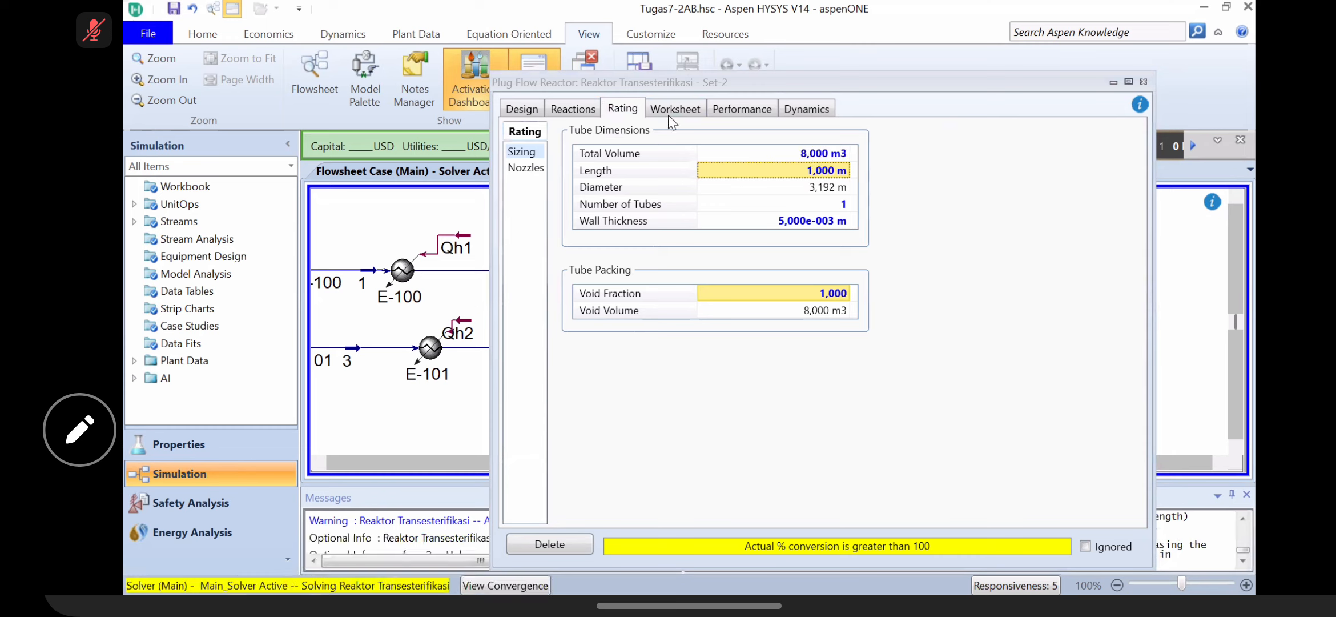
{"action": "left_click", "coordinate": [572, 110]}
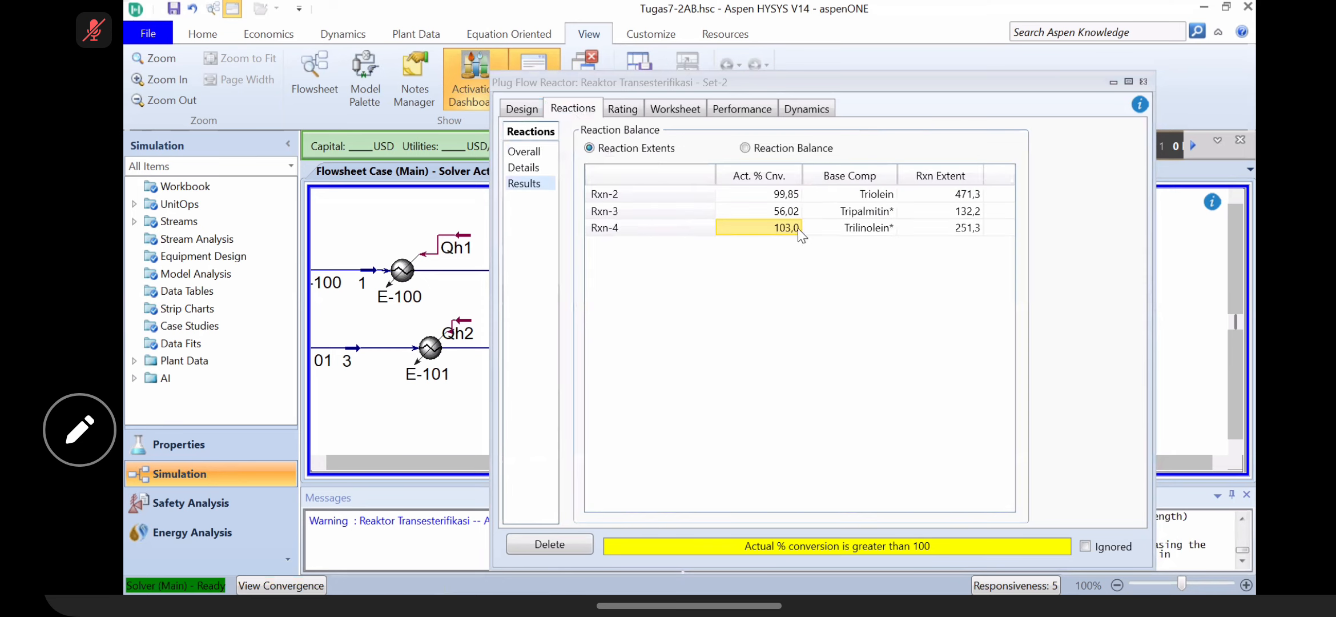
Step: Try a total volume of 5 m3 for the reactor and review the conversions and stream conditions
{"action": "left_click", "coordinate": [629, 108]}
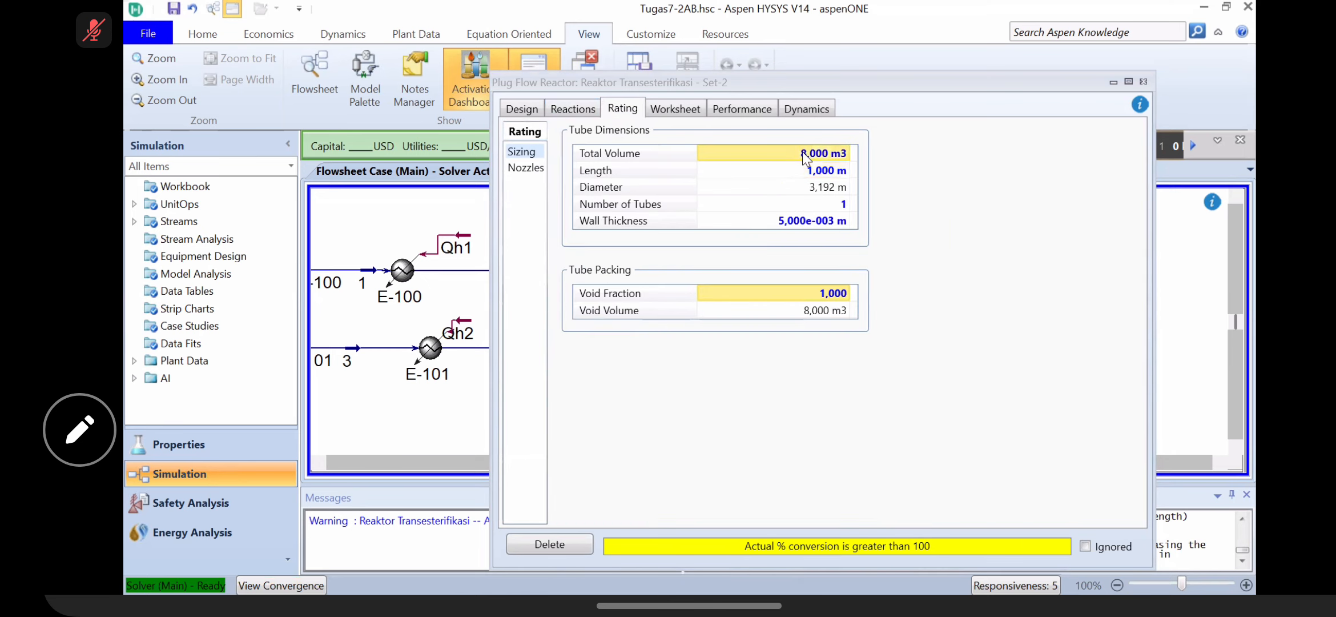
{"action": "type", "text": "5"}
{"action": "key", "text": "Return"}
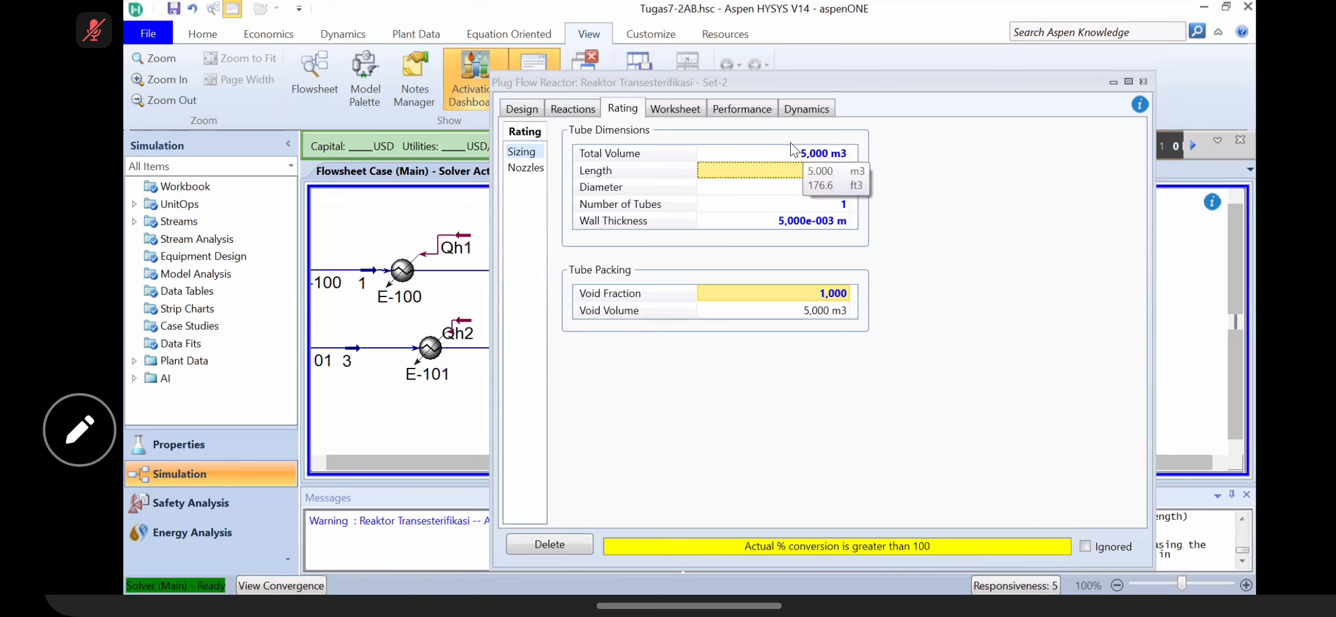
{"action": "left_click", "coordinate": [572, 109]}
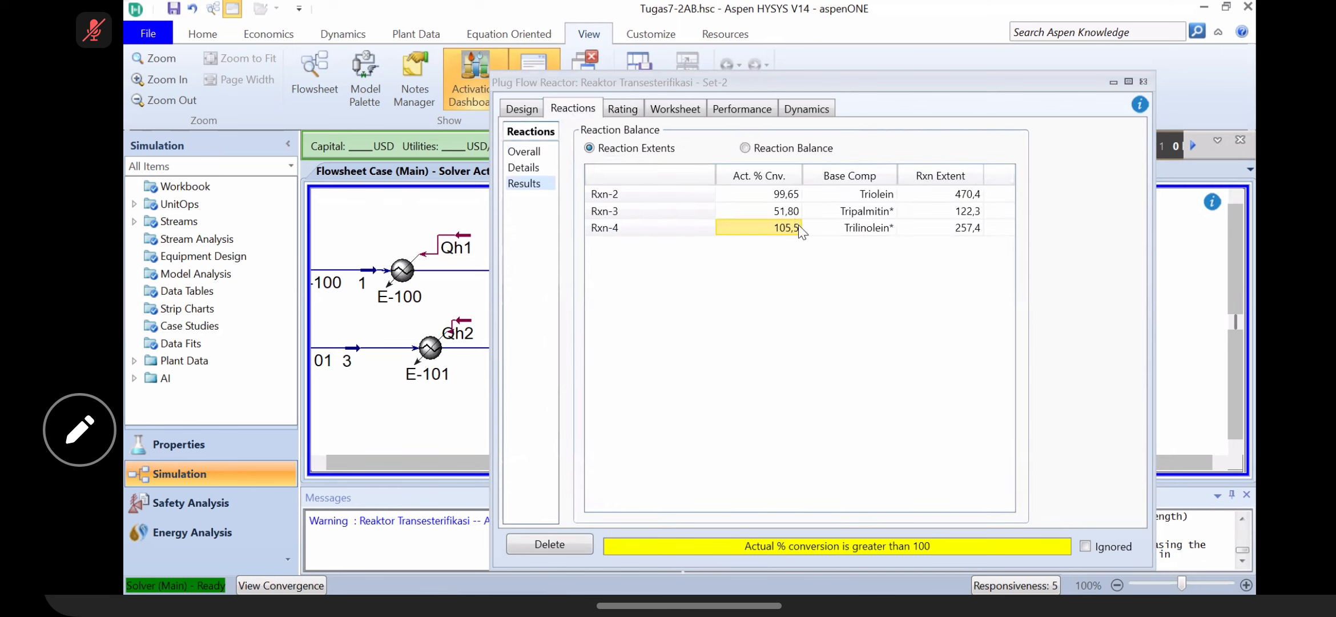
{"action": "left_click", "coordinate": [660, 109]}
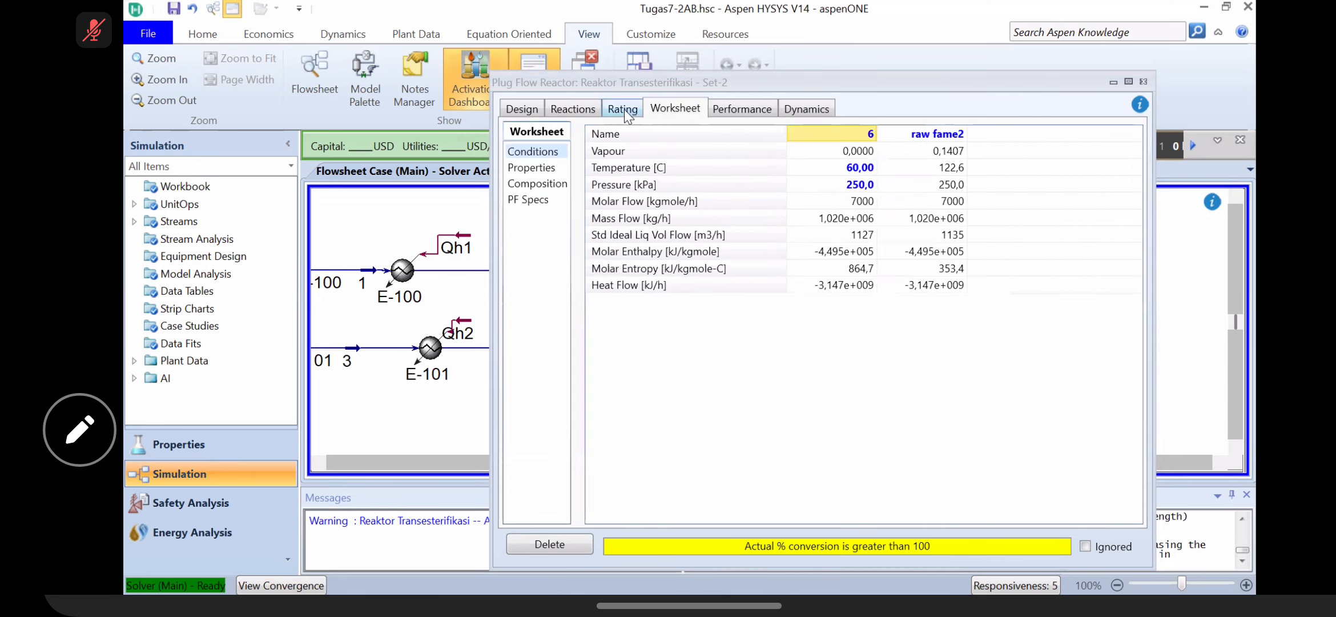
Step: Try a total volume of 13.5 m3 for the reactor and review the conversions and stream conditions
{"action": "left_click", "coordinate": [623, 109]}
{"action": "left_click", "coordinate": [823, 154]}
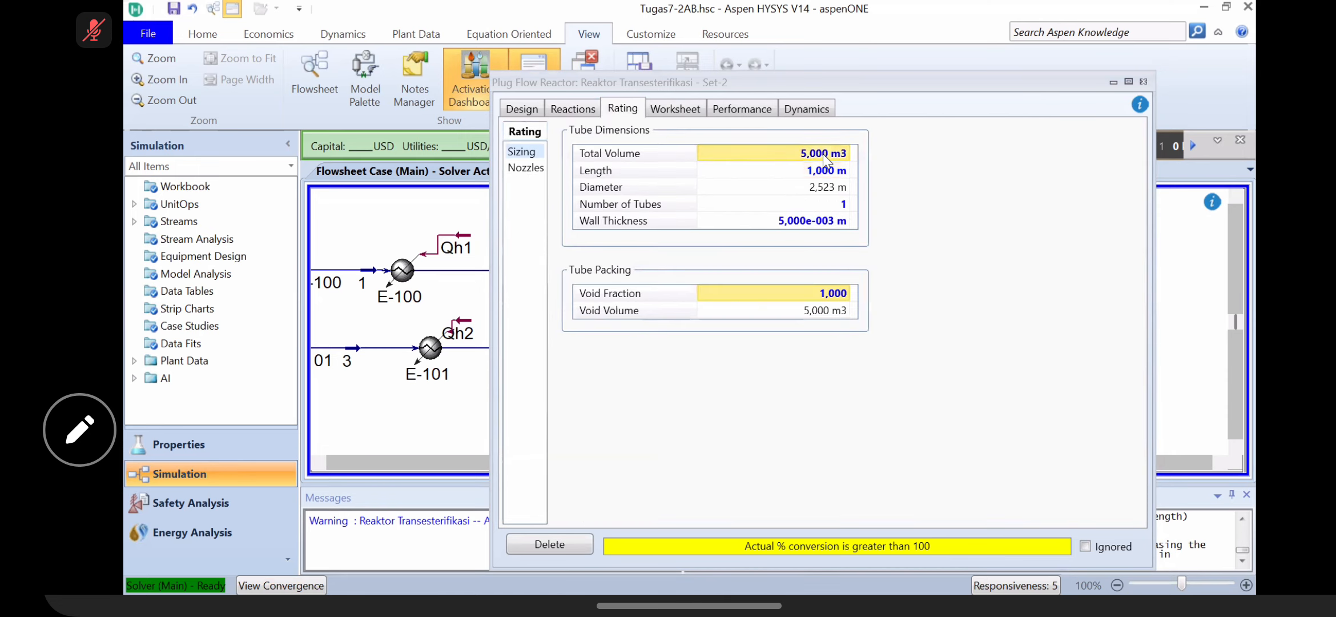
{"action": "type", "text": "13.5"}
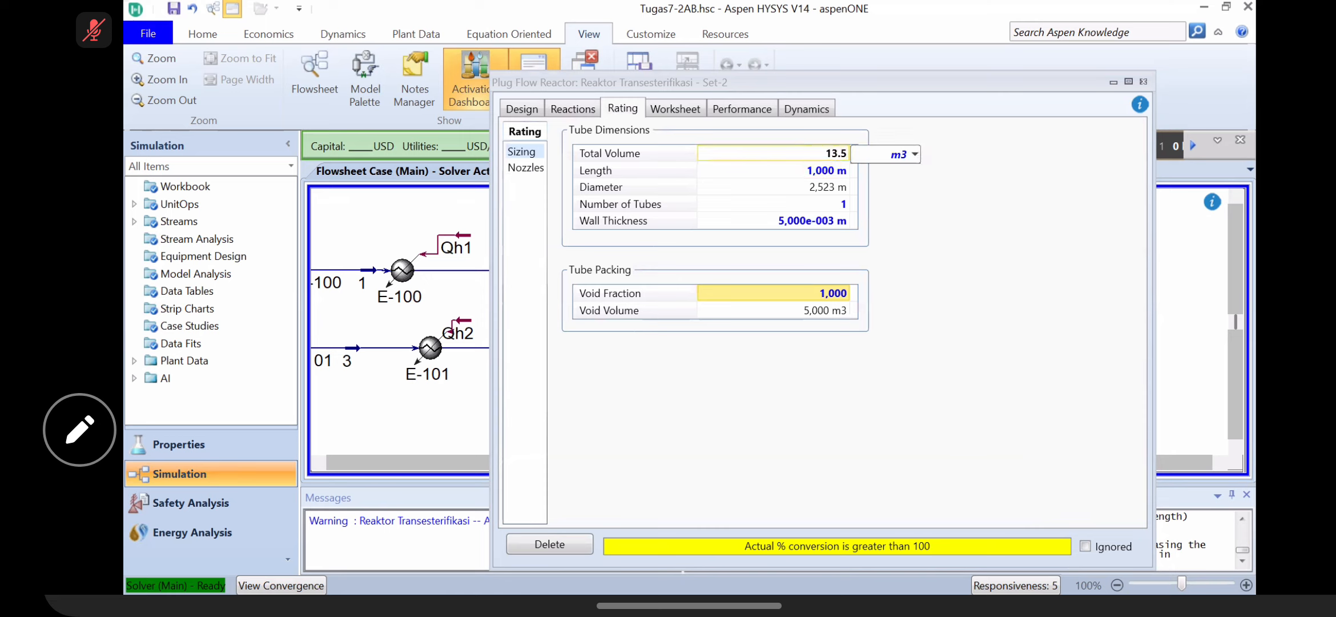
{"action": "key", "text": "Return"}
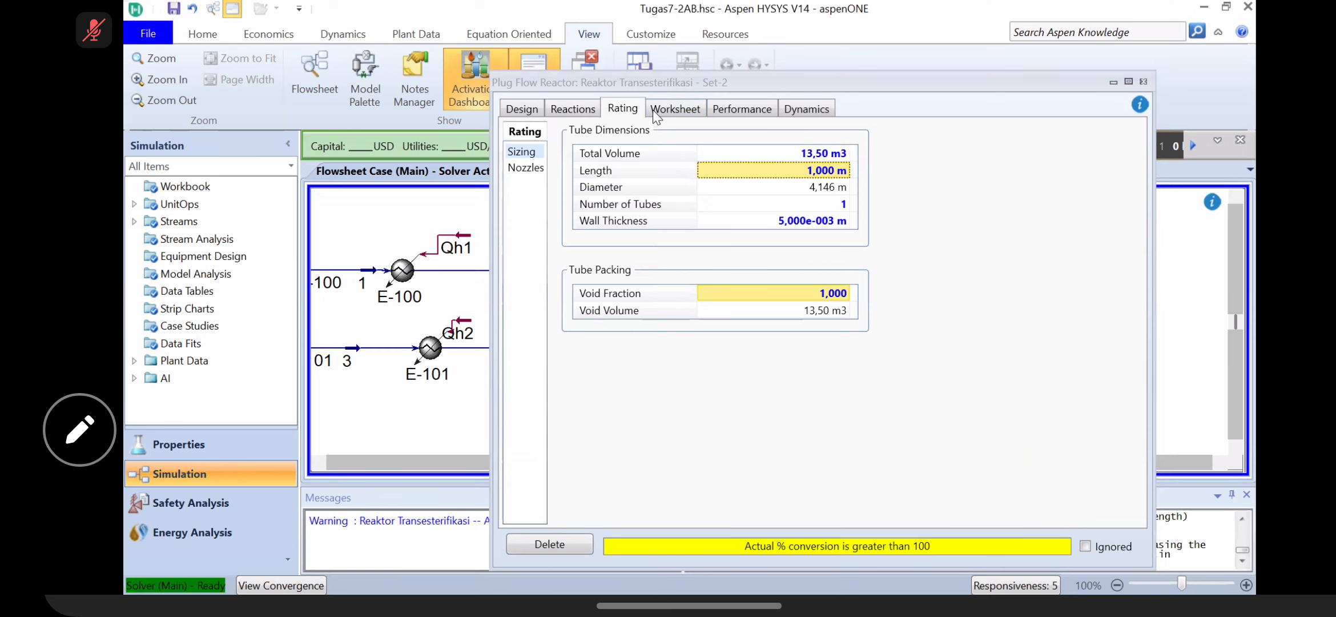
{"action": "left_click", "coordinate": [573, 109]}
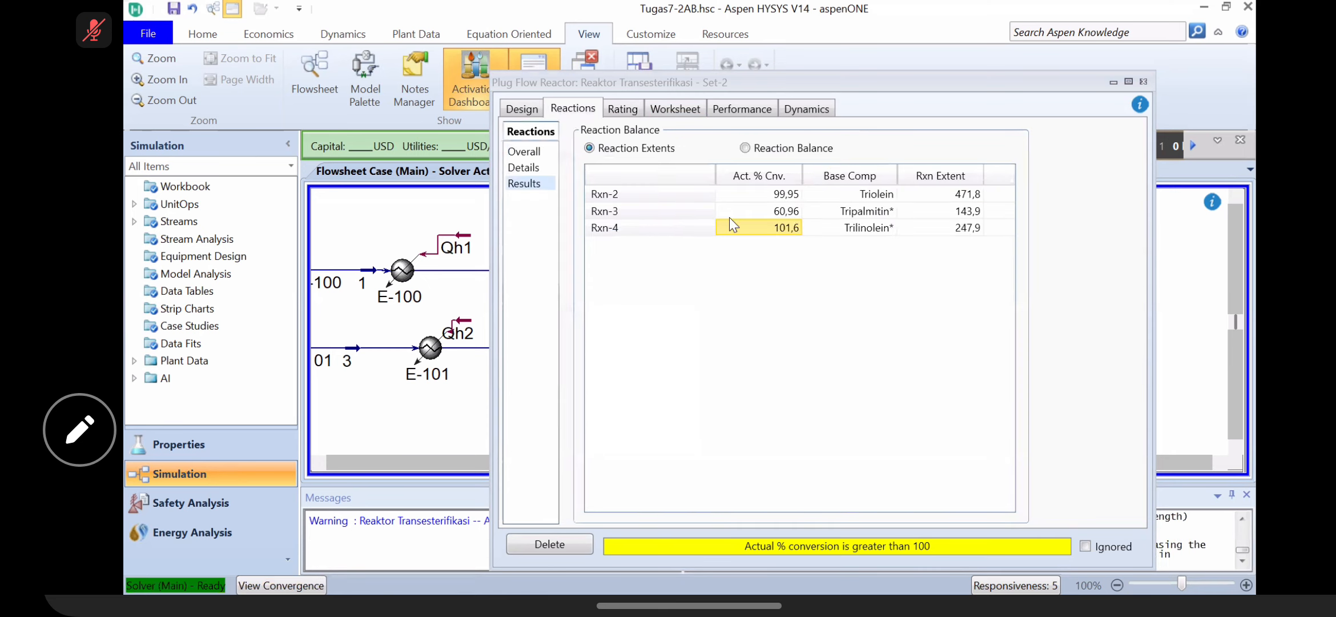
{"action": "left_click", "coordinate": [685, 110]}
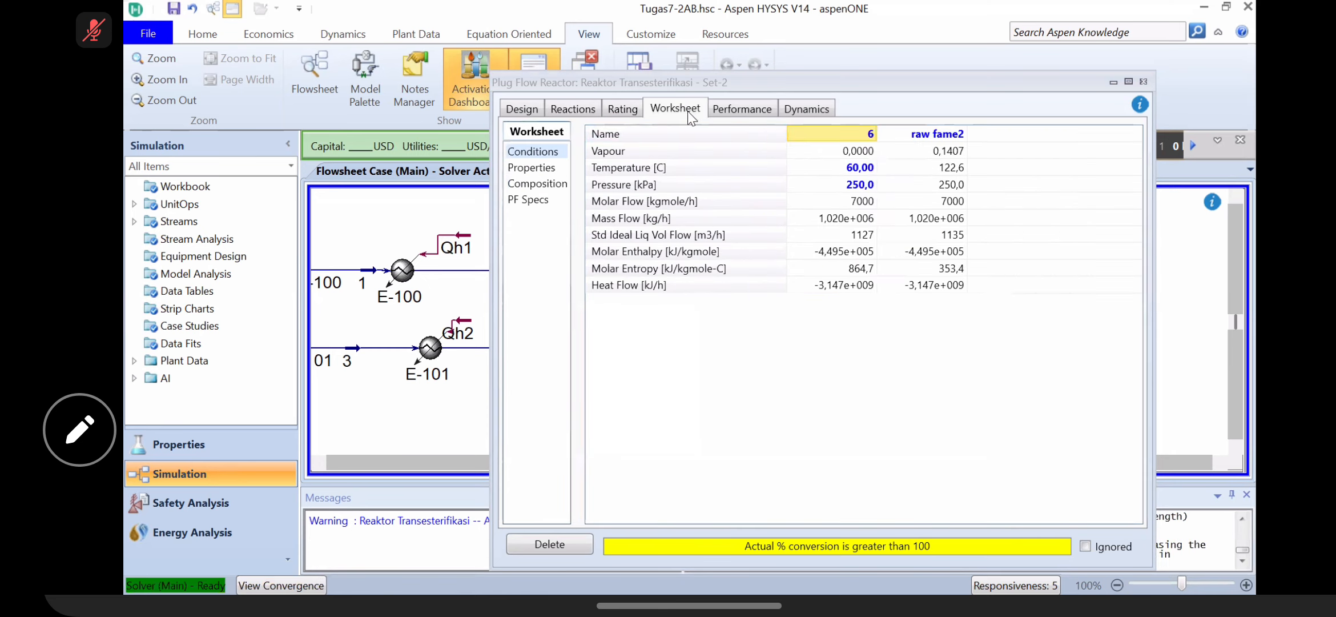
Step: Set the reactor's total volume to 14 m3 and review the conversions and stream conditions
{"action": "left_click", "coordinate": [622, 109]}
{"action": "left_click", "coordinate": [799, 150]}
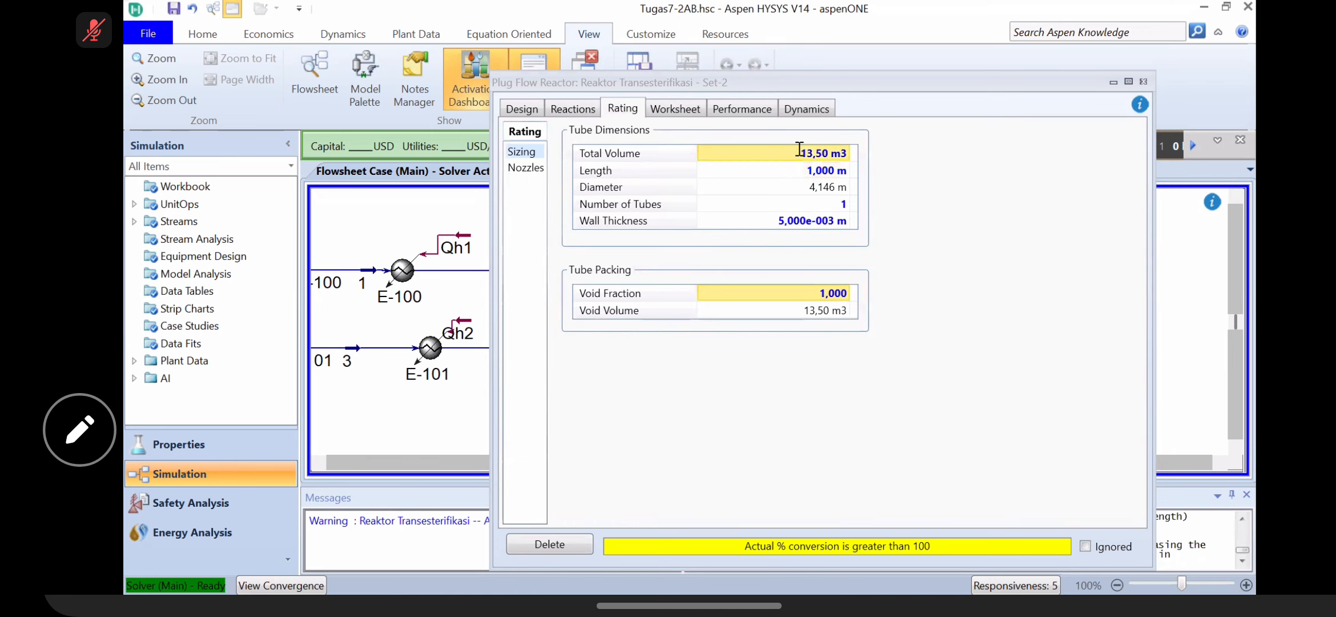
{"action": "type", "text": "14"}
{"action": "key", "text": "Return"}
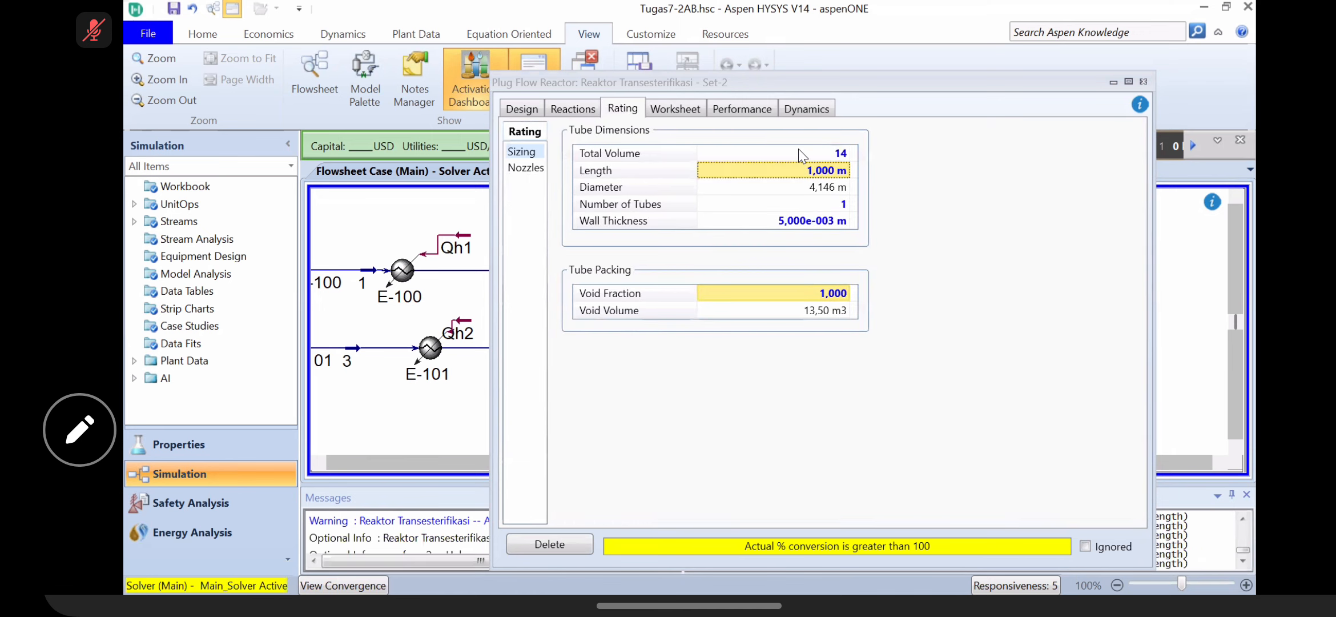
{"action": "left_click", "coordinate": [573, 109]}
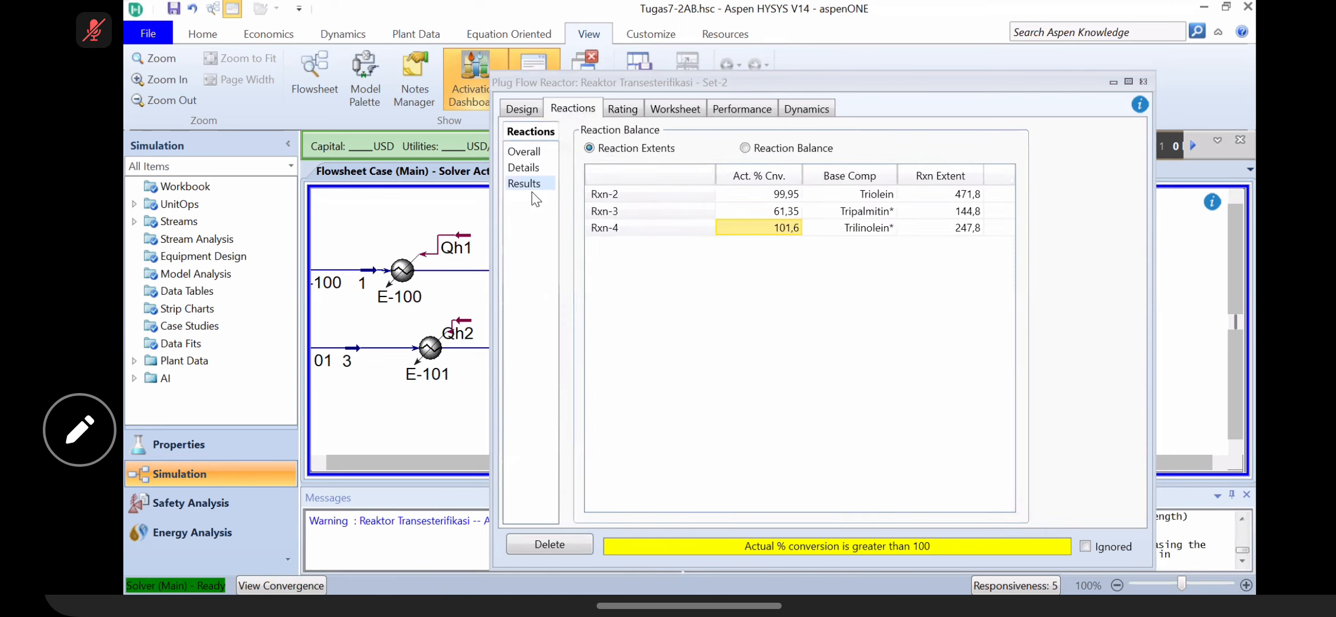
{"action": "left_click", "coordinate": [685, 111]}
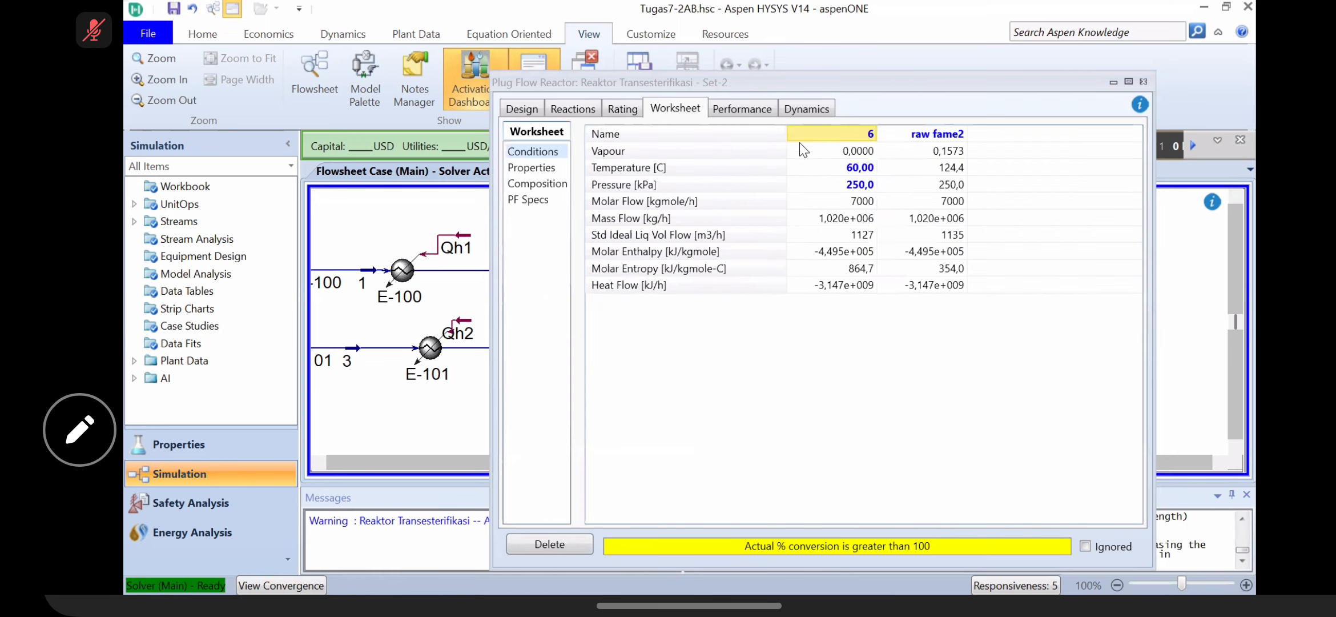
Step: Try a total volume of 15 m3 for the transesterification reactor and check the reaction conversions
{"action": "left_click", "coordinate": [623, 110]}
{"action": "type", "text": "15"}
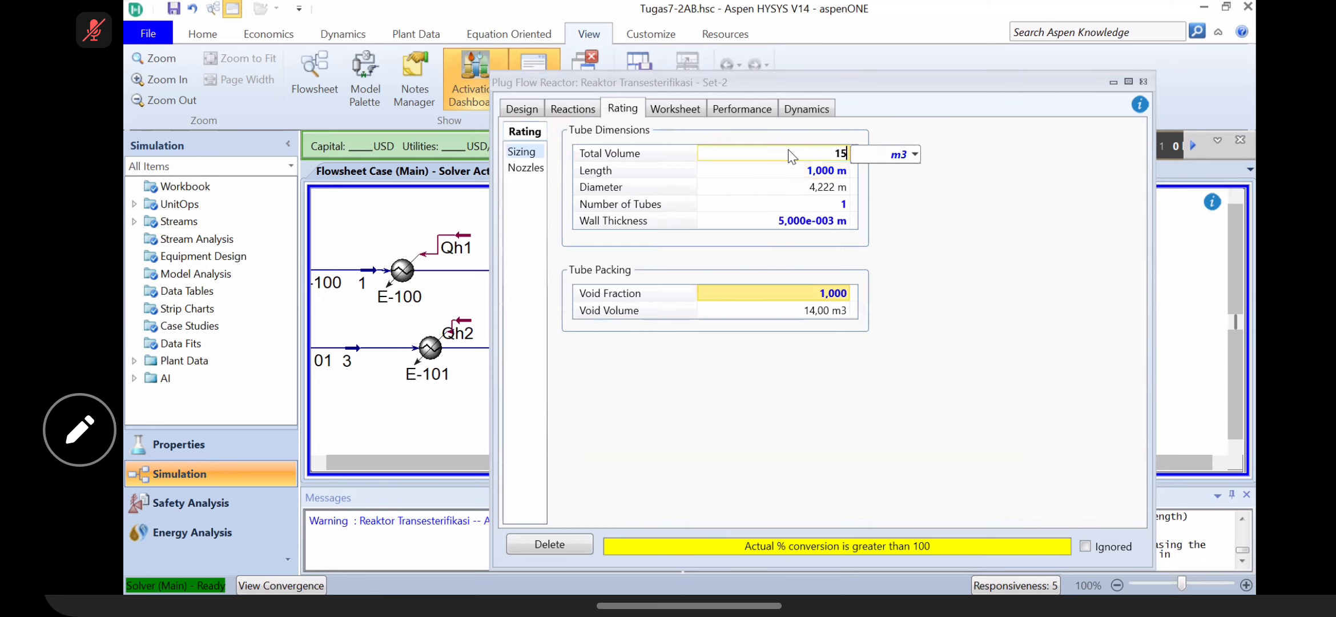
{"action": "key", "text": "Return"}
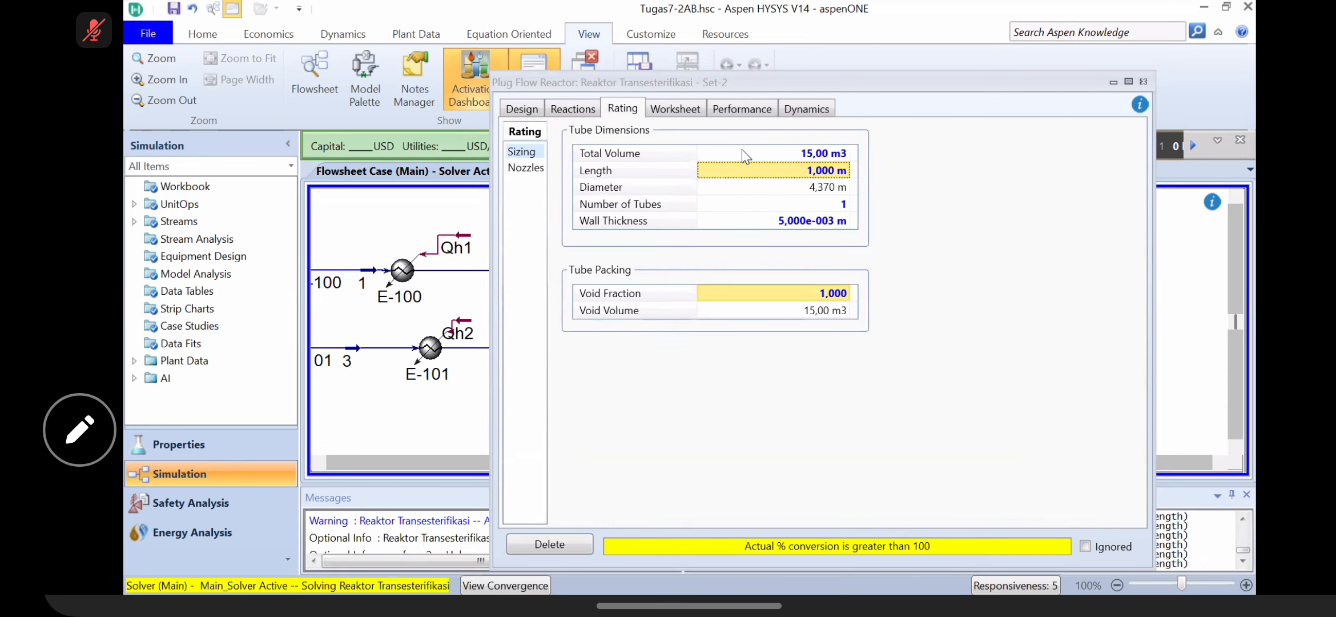
{"action": "left_click", "coordinate": [572, 108]}
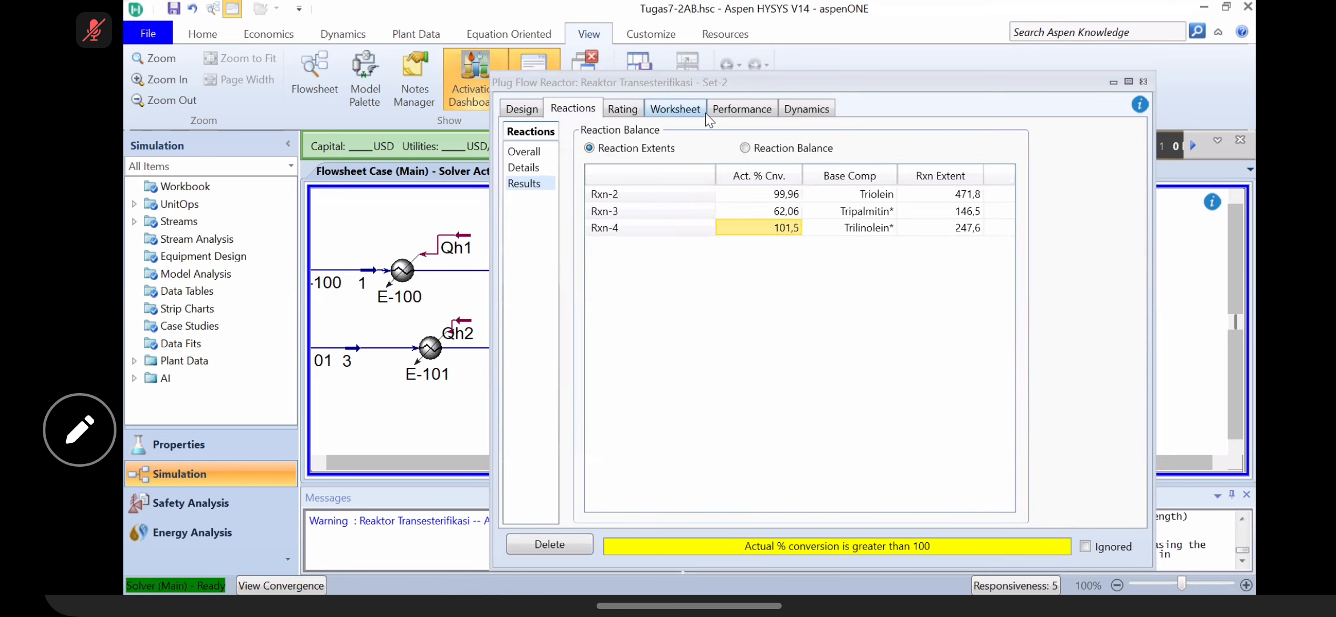
Step: Try a total volume of 18 m3 for the reactor and check the conversions of the three reactions
{"action": "left_click", "coordinate": [625, 112]}
{"action": "left_click", "coordinate": [785, 156]}
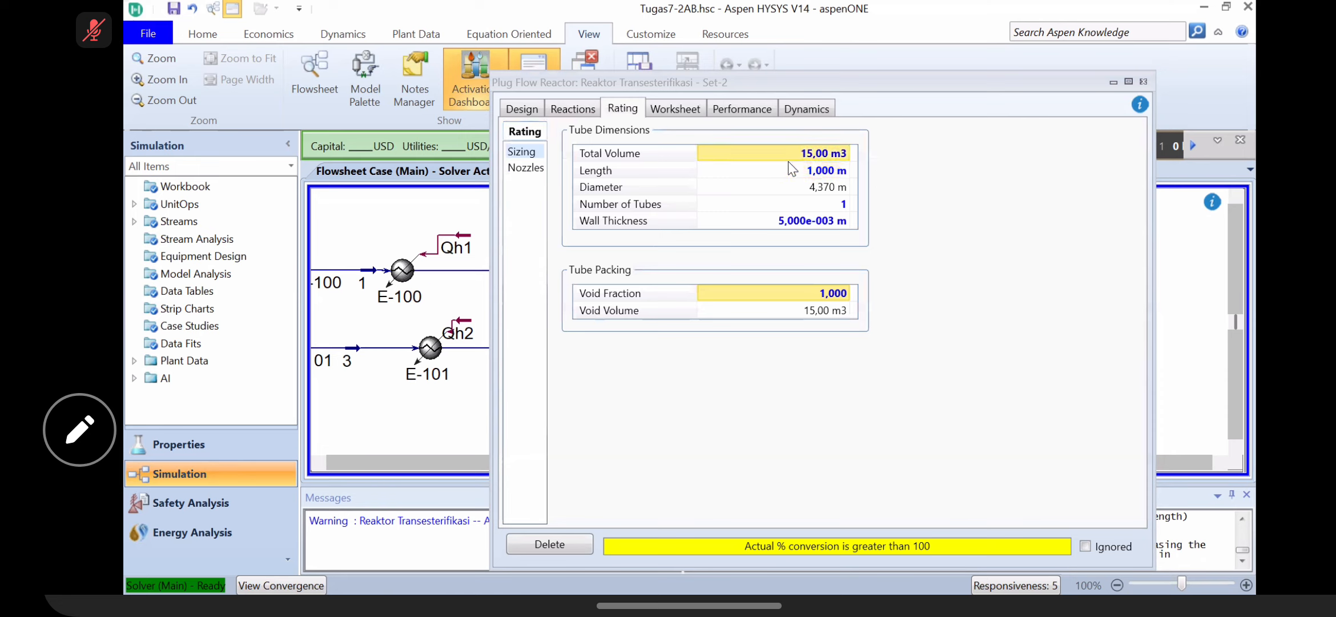
{"action": "type", "text": "18"}
{"action": "key", "text": "Return"}
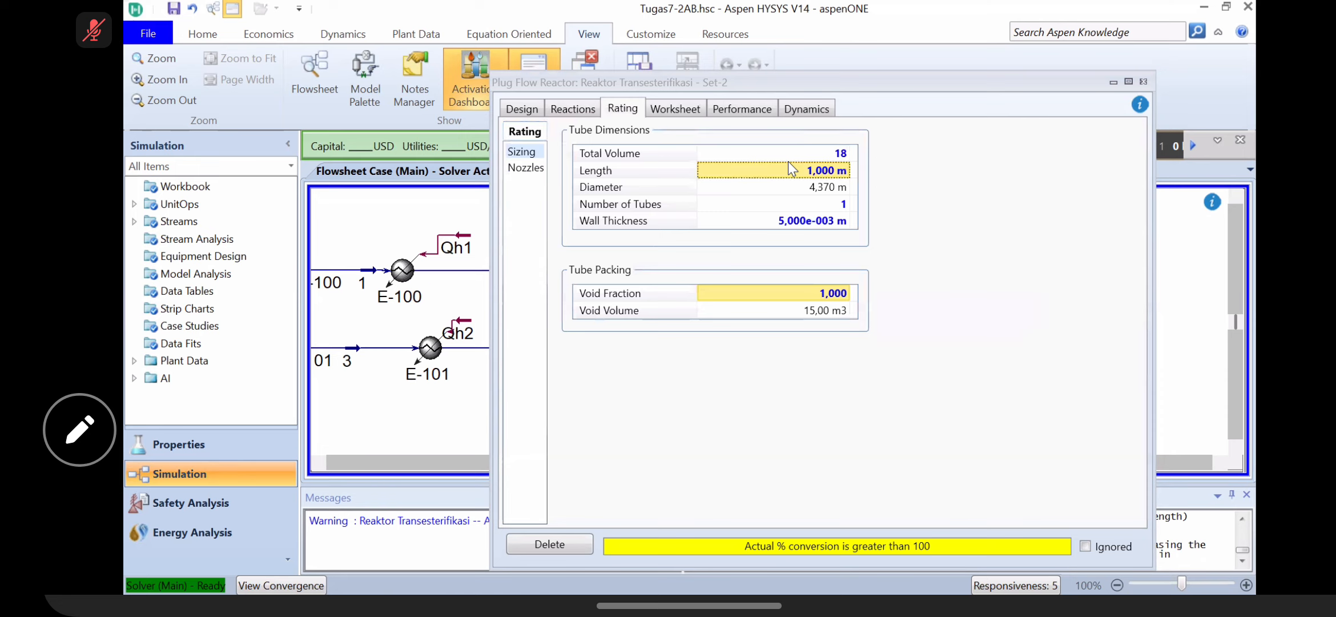
{"action": "left_click", "coordinate": [579, 112]}
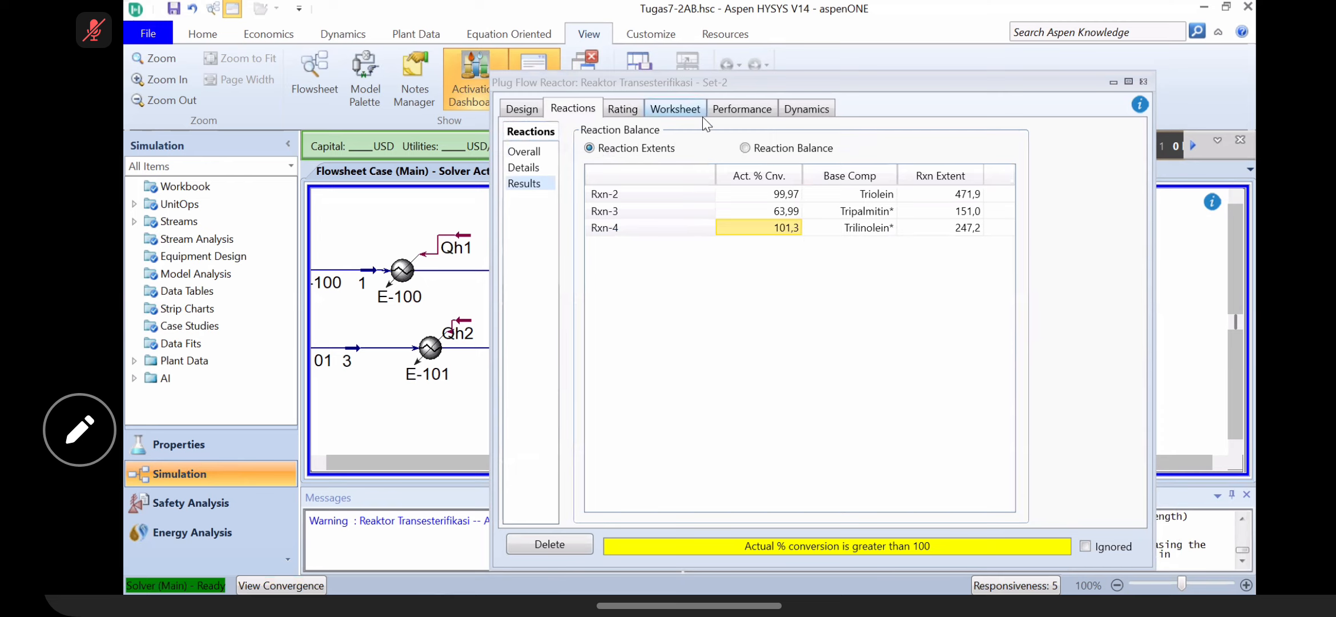
Step: Try a total volume of 20 m3 for the reactor and check the reaction conversions
{"action": "left_click", "coordinate": [629, 112]}
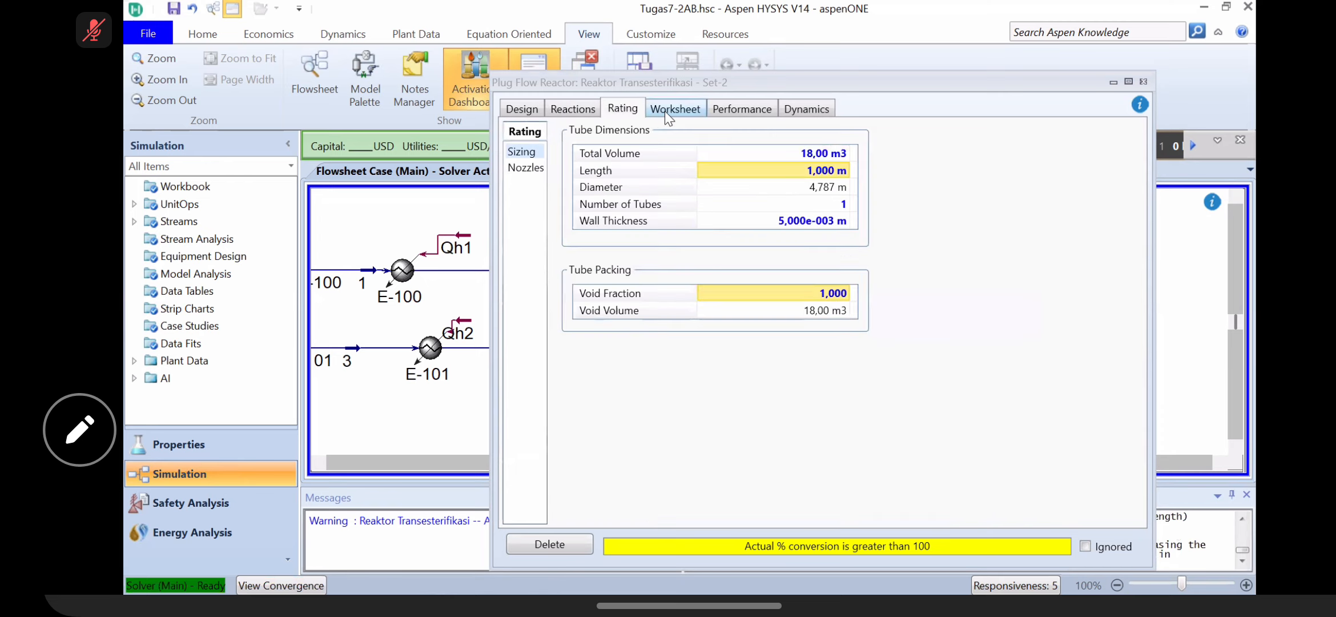
{"action": "left_click", "coordinate": [796, 153]}
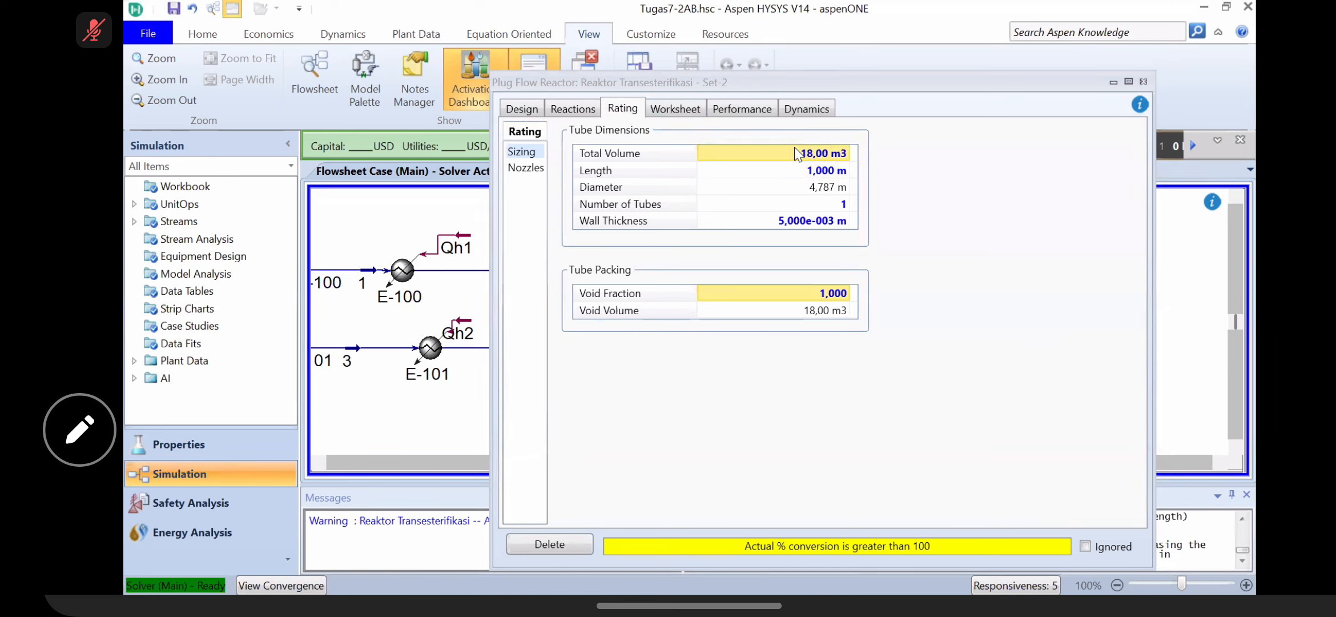
{"action": "type", "text": "20"}
{"action": "key", "text": "Return"}
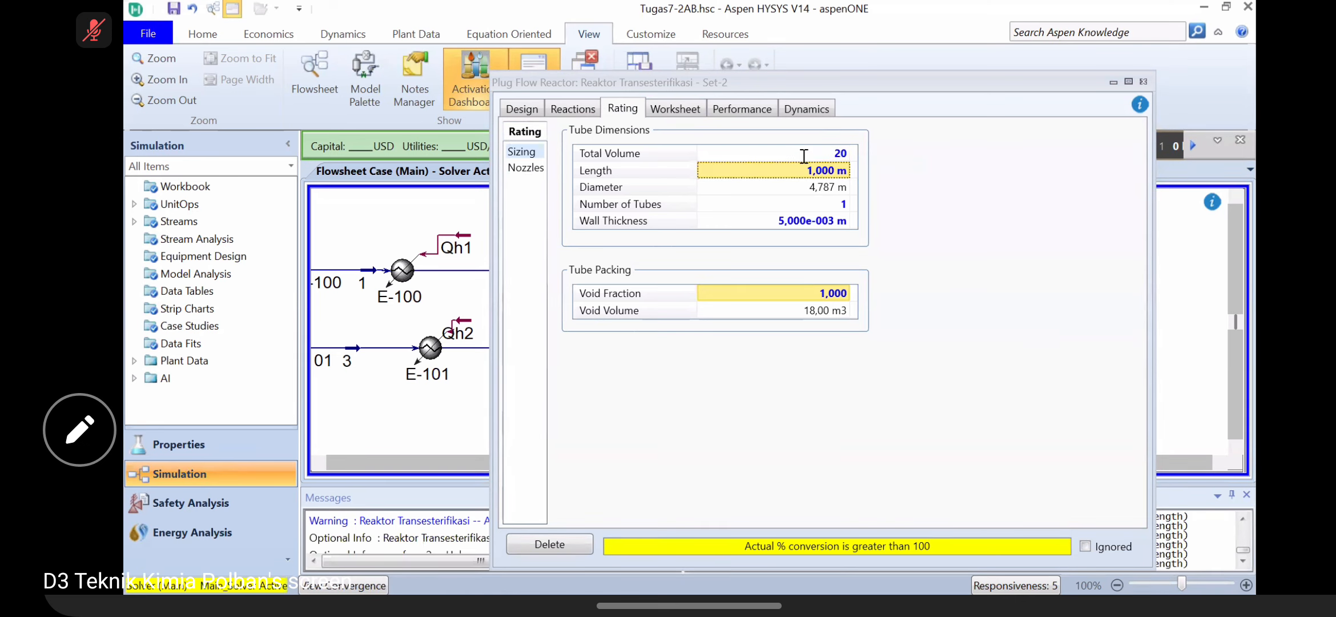
{"action": "left_click", "coordinate": [574, 108]}
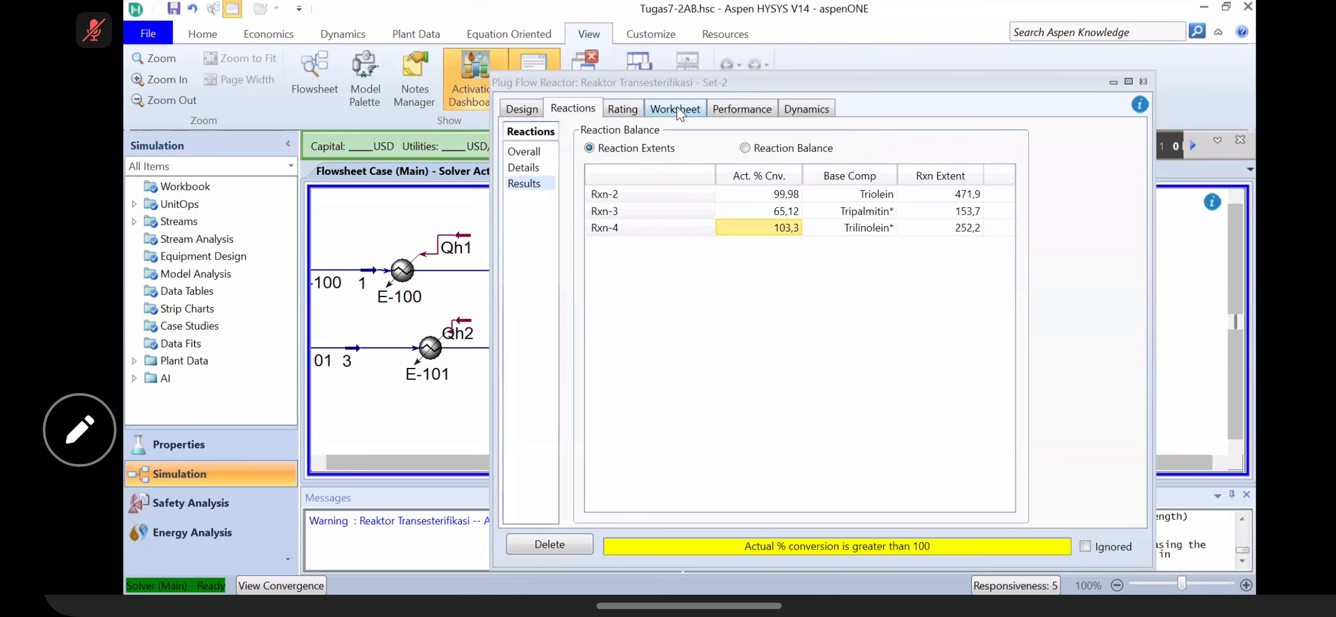
Step: Return the reactor's total volume to 18 m3 and recheck the reaction conversions
{"action": "left_click", "coordinate": [627, 108]}
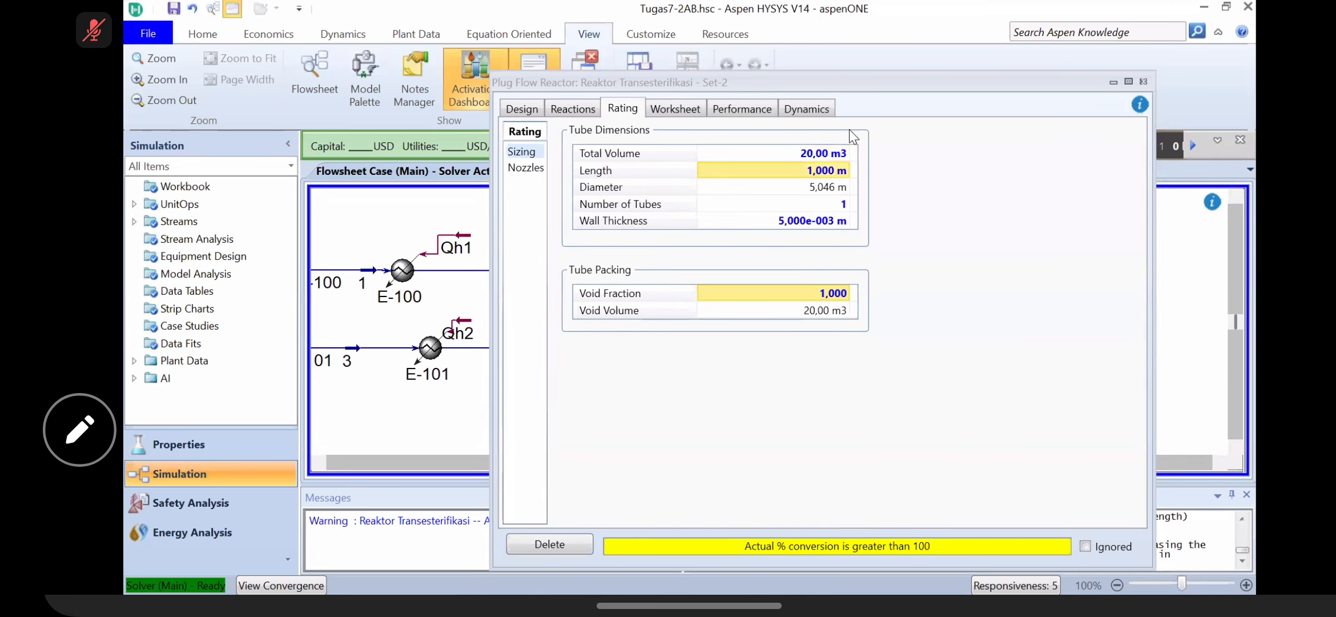
{"action": "left_click", "coordinate": [817, 154]}
{"action": "type", "text": "18"}
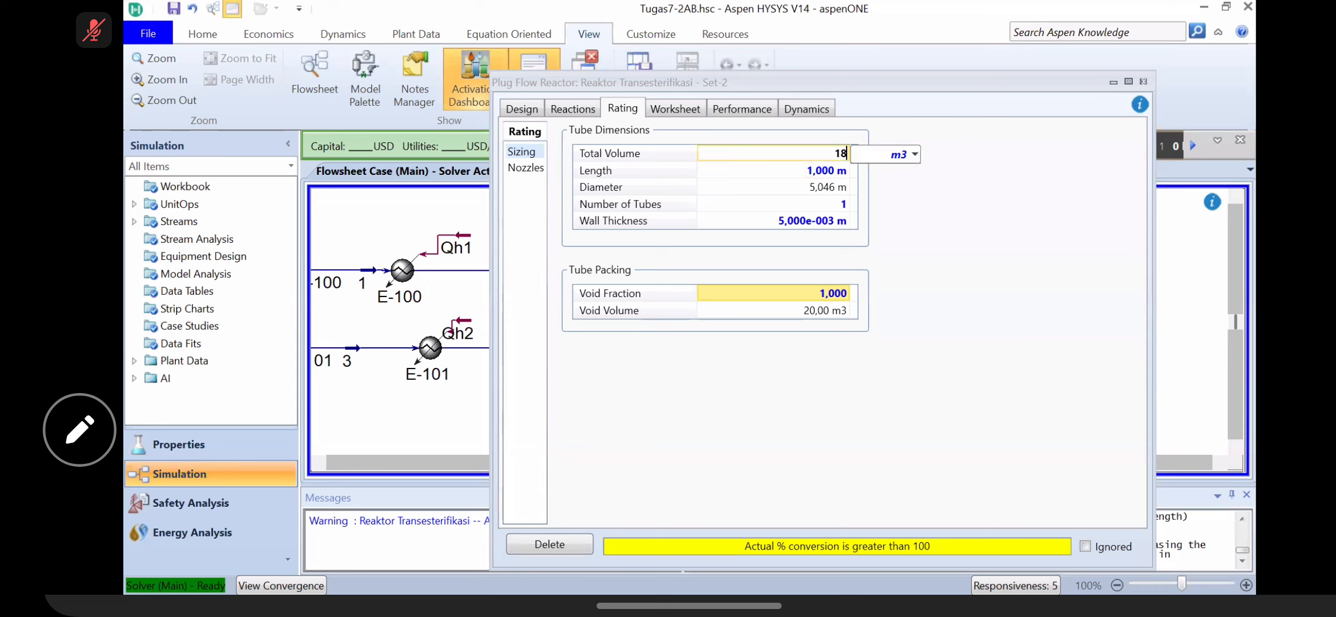
{"action": "key", "text": "Return"}
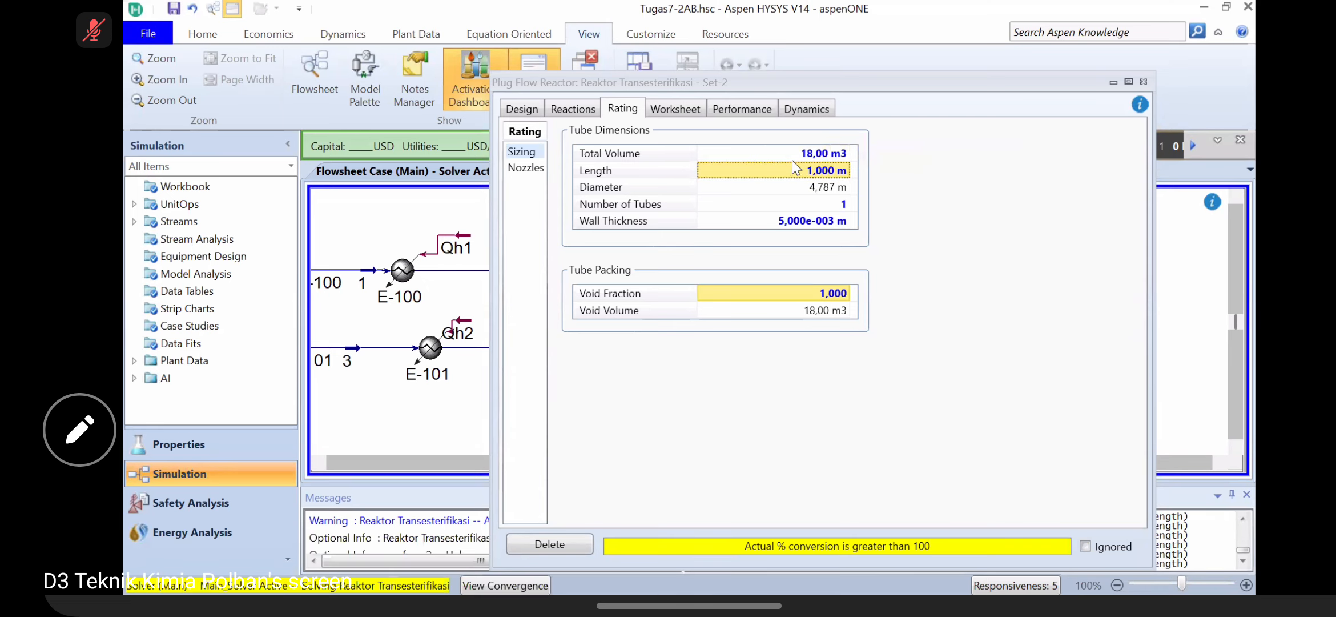
{"action": "left_click", "coordinate": [573, 110]}
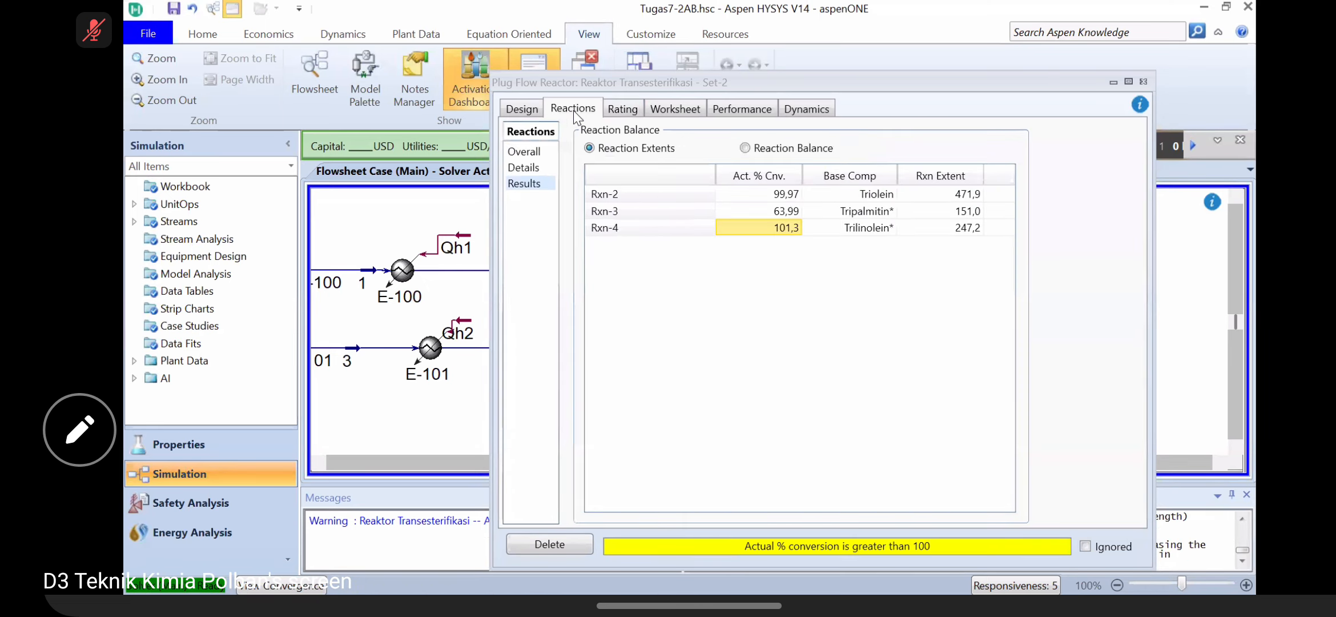
Step: Try a total volume of 17.8 m3 for the reactor and review the conversions and stream conditions
{"action": "left_click", "coordinate": [635, 108]}
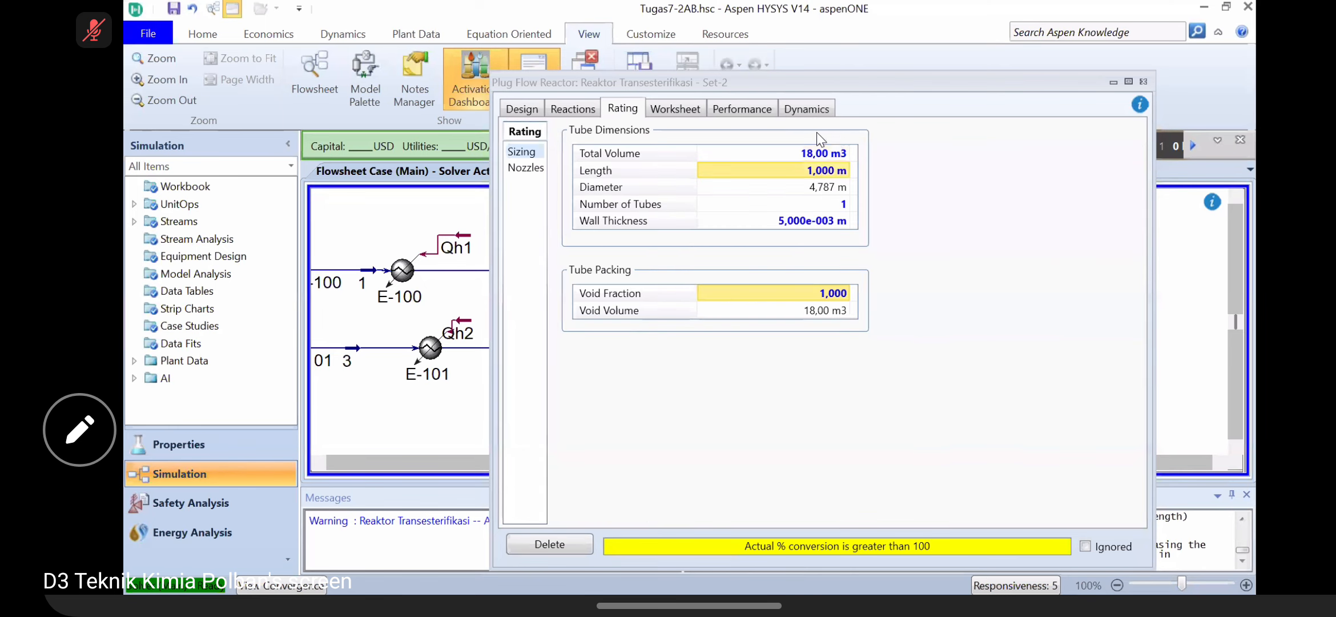
{"action": "left_click", "coordinate": [811, 151]}
{"action": "type", "text": "17.8"}
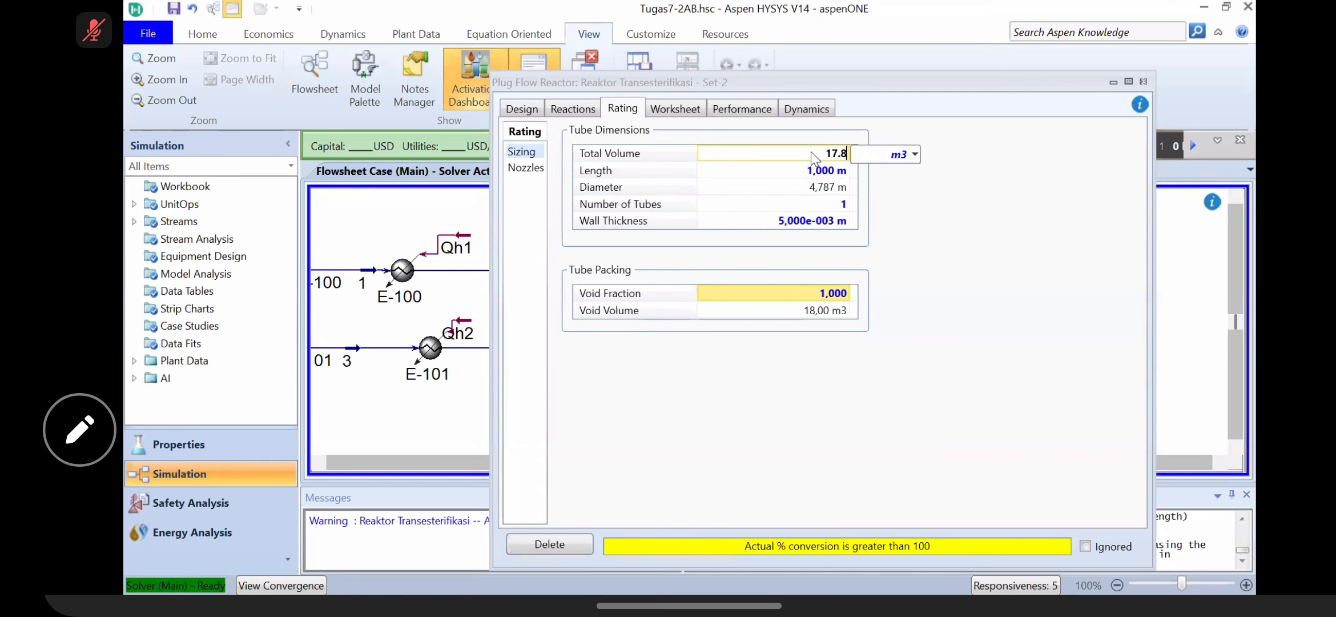
{"action": "key", "text": "Return"}
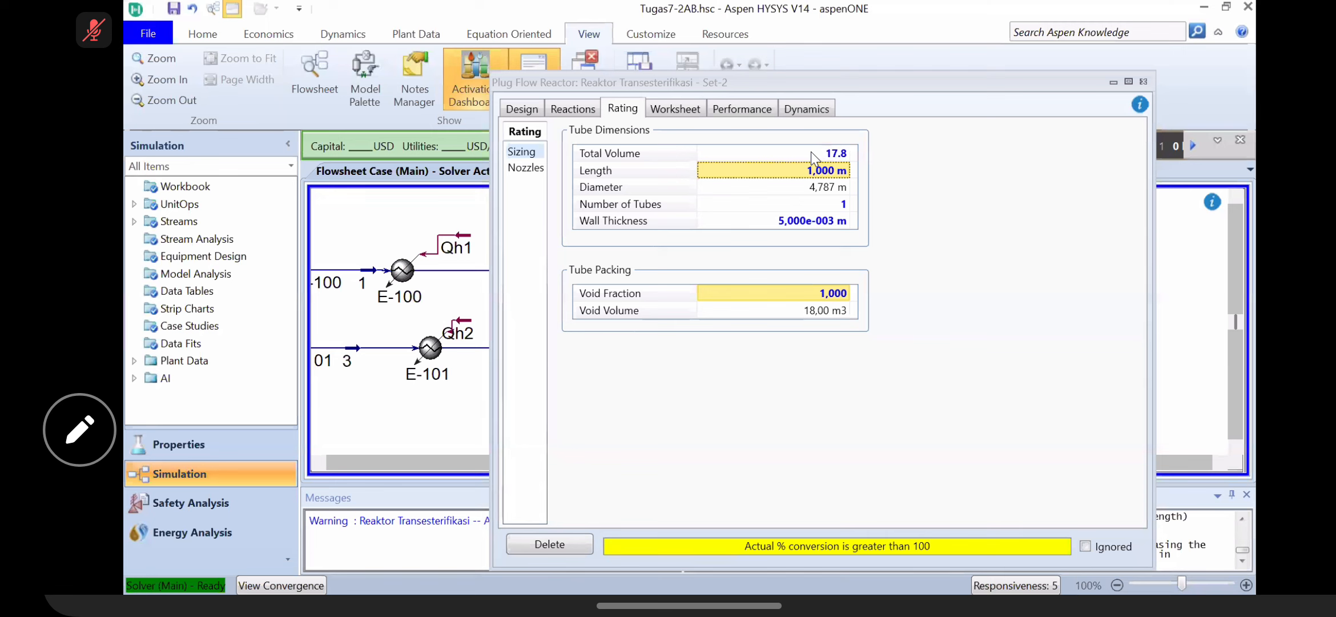
{"action": "left_click", "coordinate": [574, 111]}
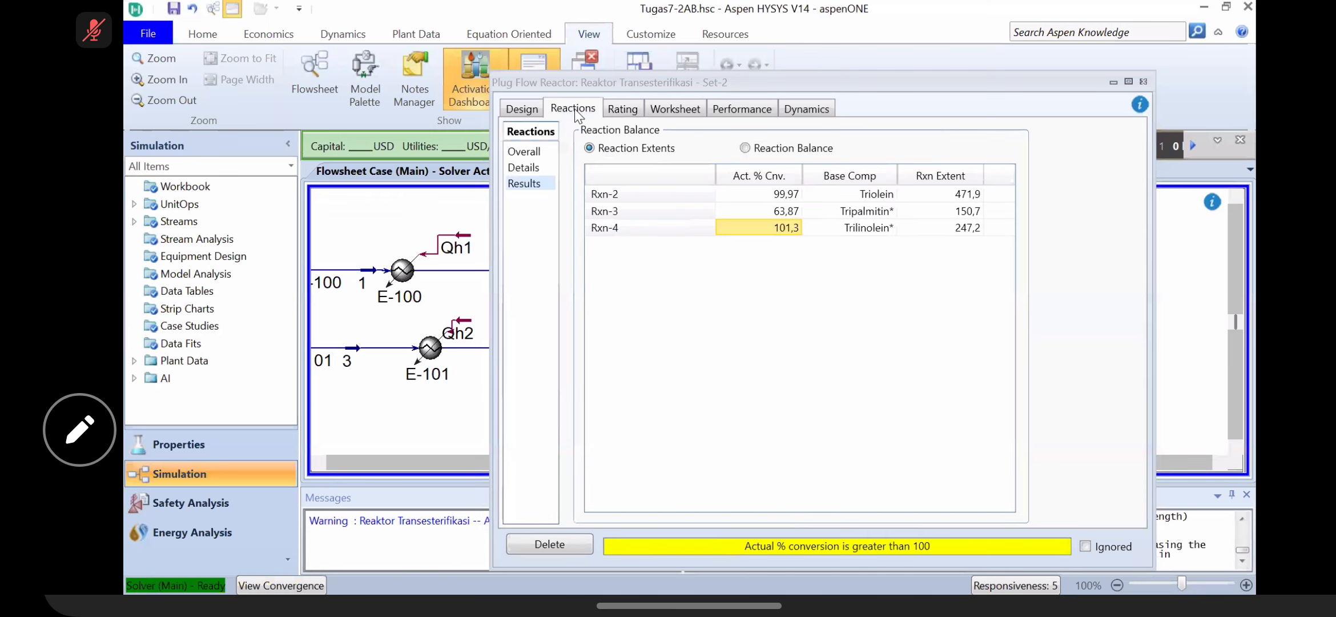
{"action": "left_click", "coordinate": [677, 108]}
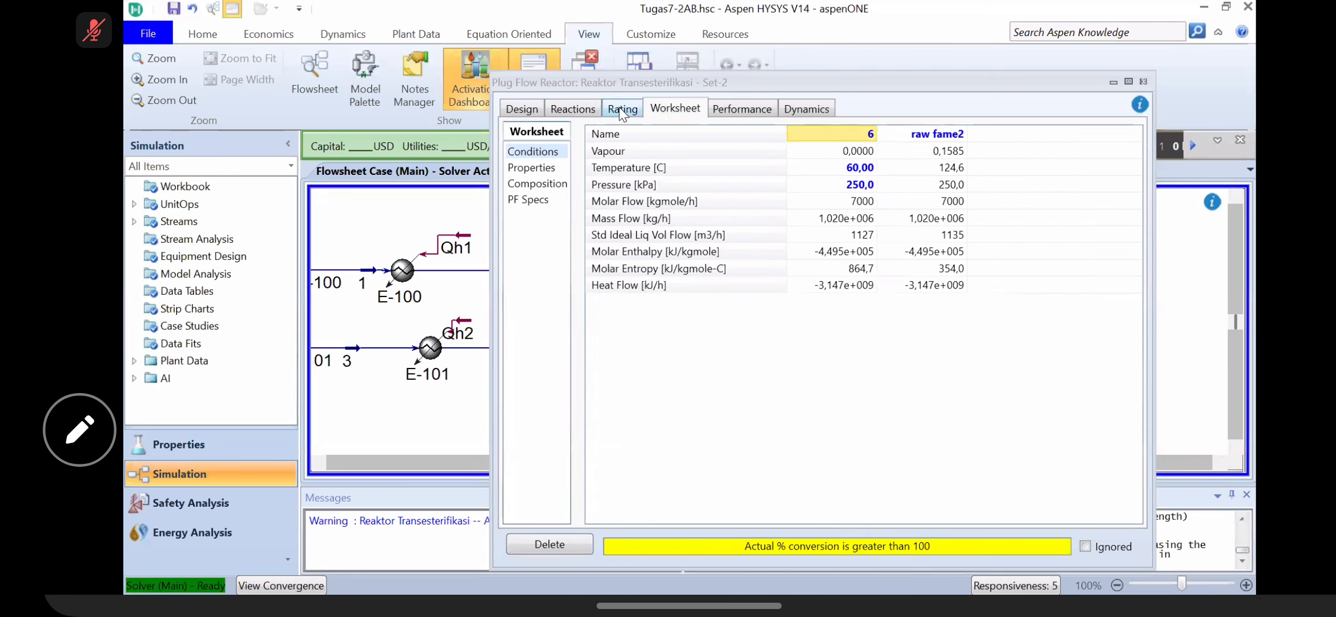
Step: Try a total volume of 18.8 m3 for the reactor and check the reaction conversions
{"action": "left_click", "coordinate": [621, 108]}
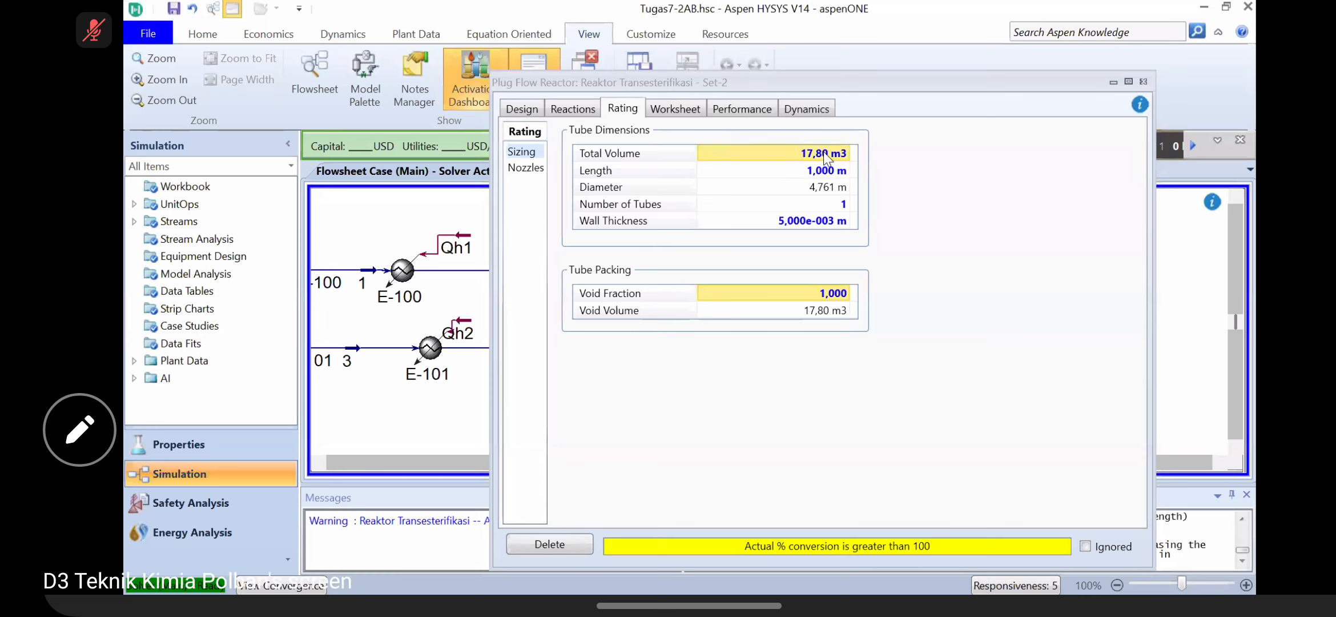
{"action": "left_click", "coordinate": [824, 152]}
{"action": "type", "text": "18.8"}
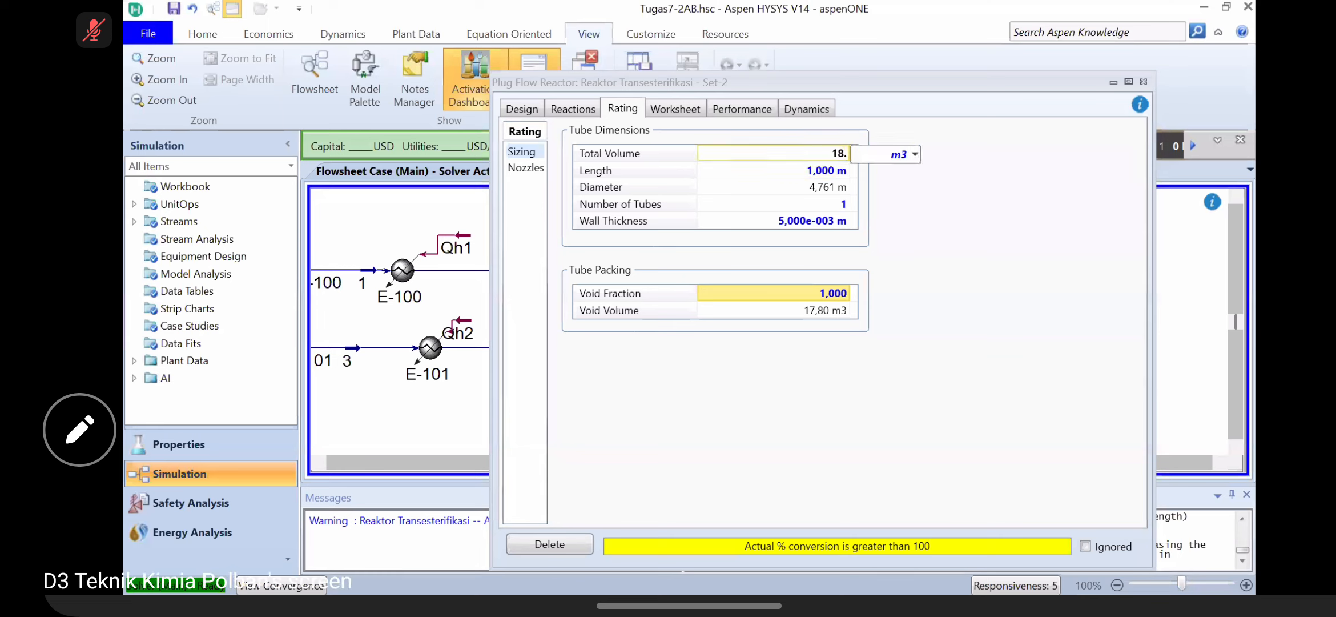
{"action": "key", "text": "Return"}
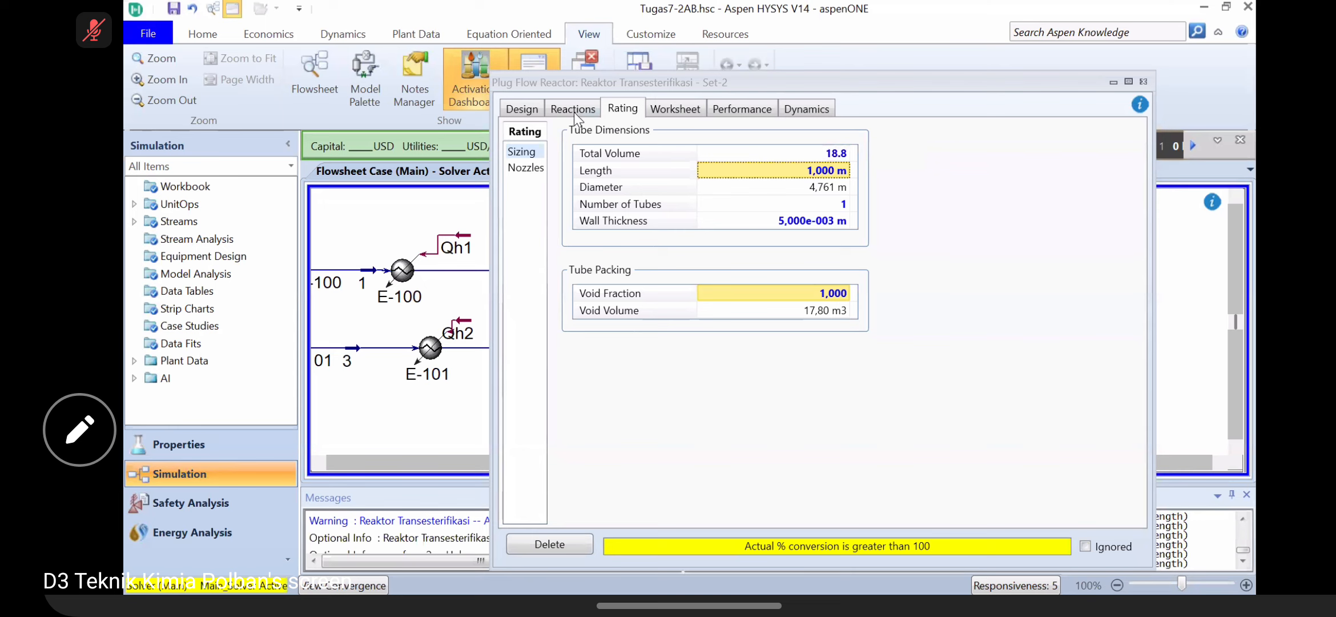
{"action": "left_click", "coordinate": [570, 108]}
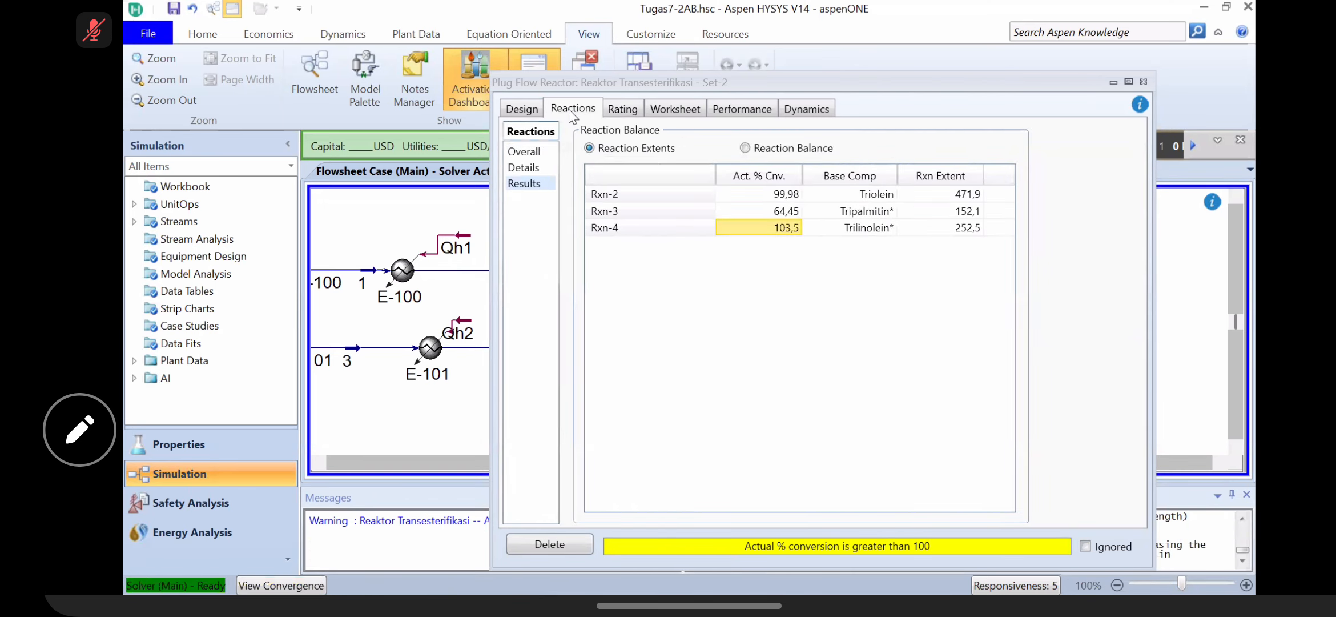
Step: Try a total volume of 17.6 m3 for the reactor and review the conversions and stream conditions
{"action": "left_click", "coordinate": [622, 109]}
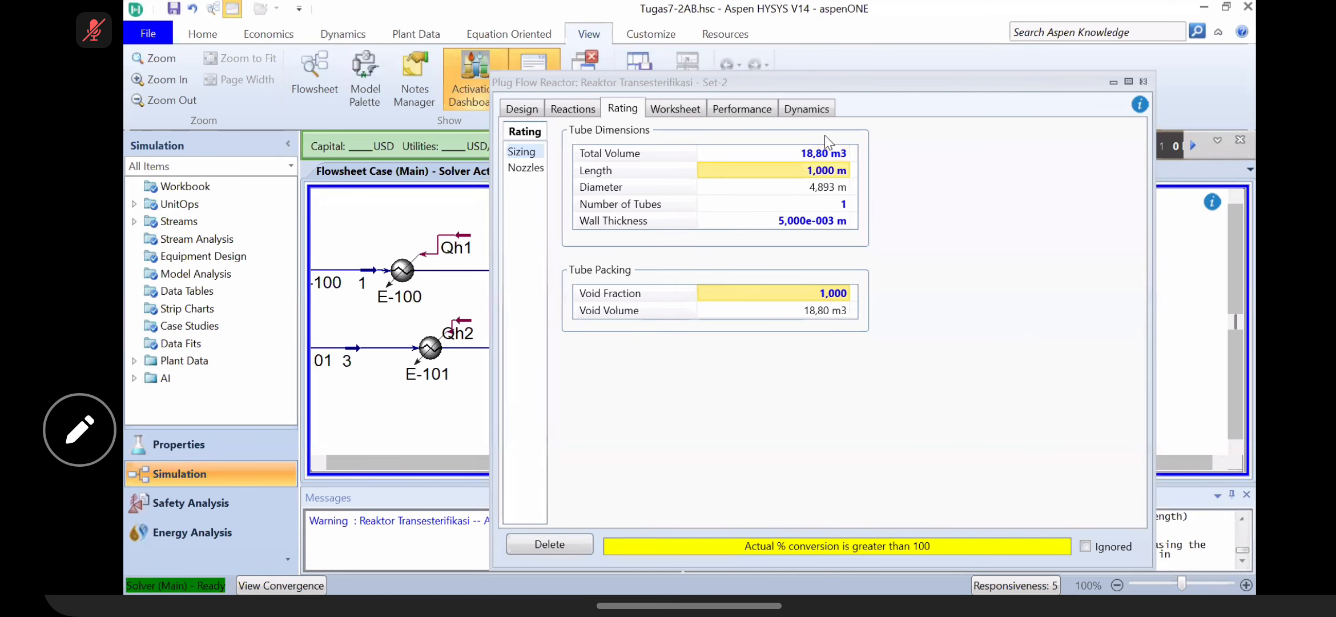
{"action": "left_click", "coordinate": [816, 154]}
{"action": "type", "text": "17"}
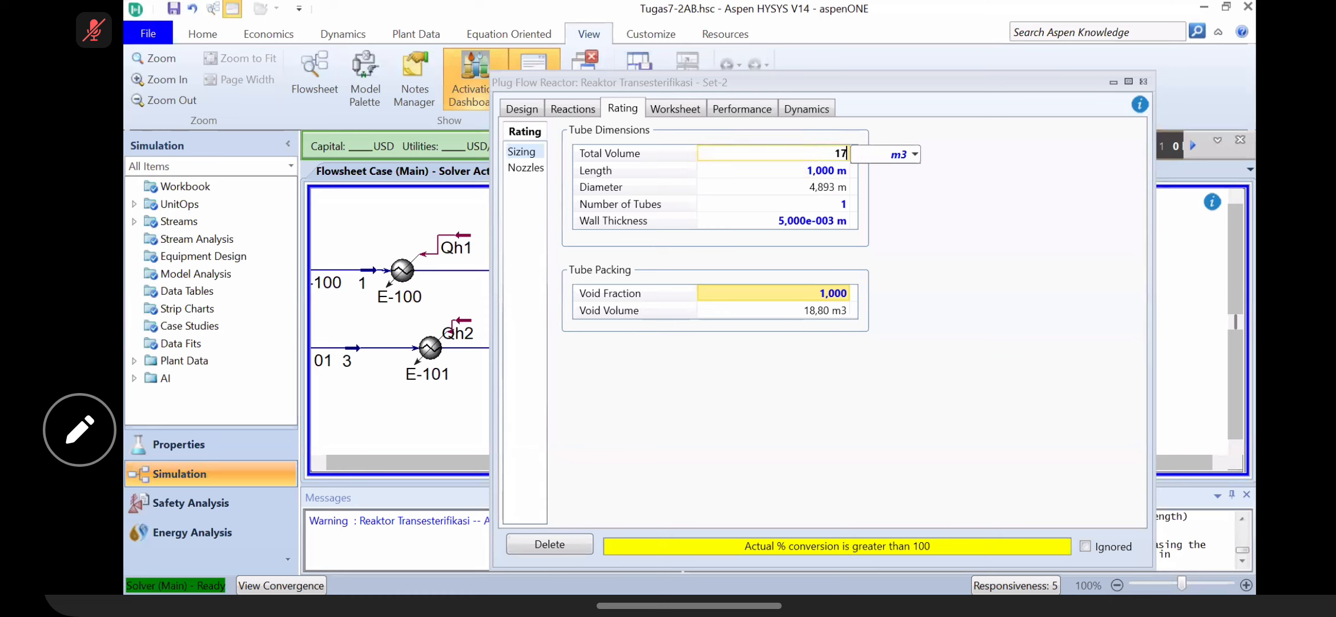
{"action": "type", "text": ".6"}
{"action": "key", "text": "Return"}
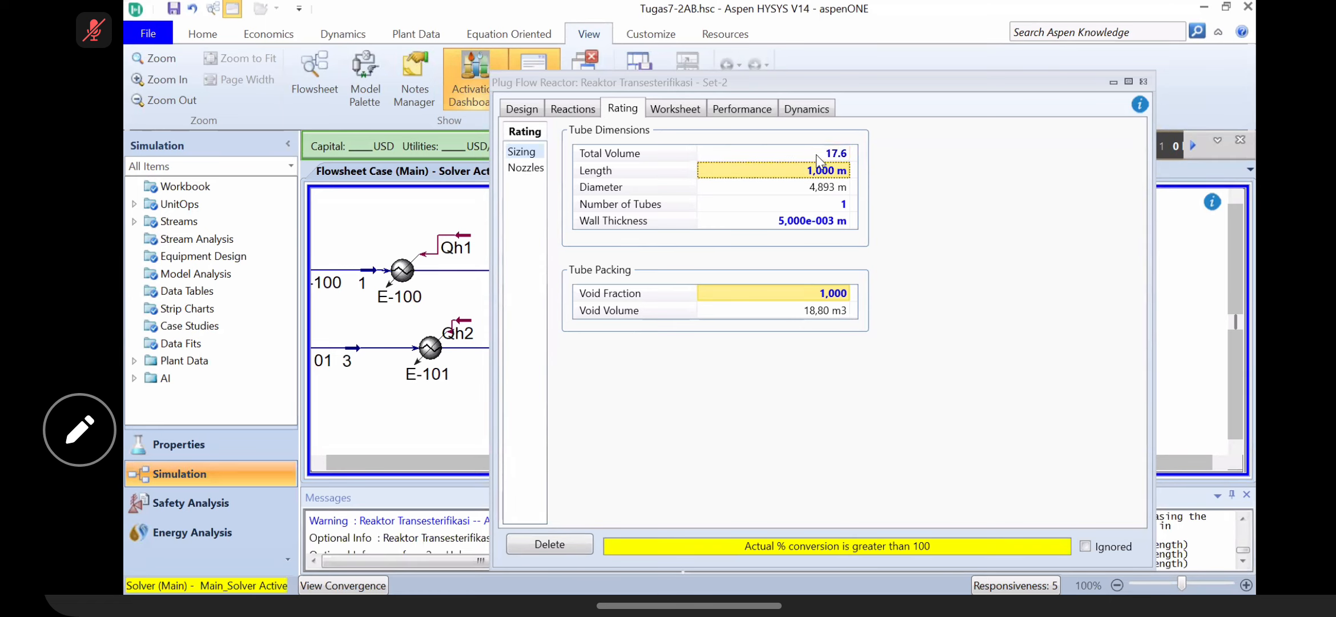
{"action": "left_click", "coordinate": [573, 111]}
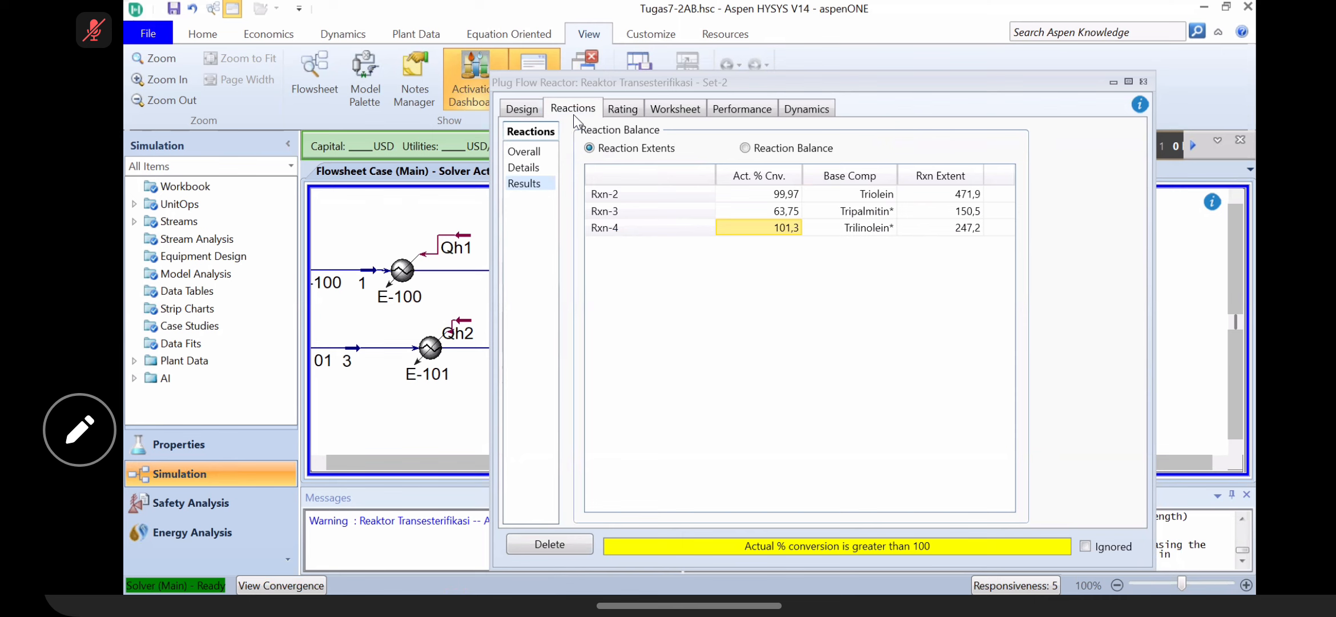
{"action": "left_click", "coordinate": [623, 107]}
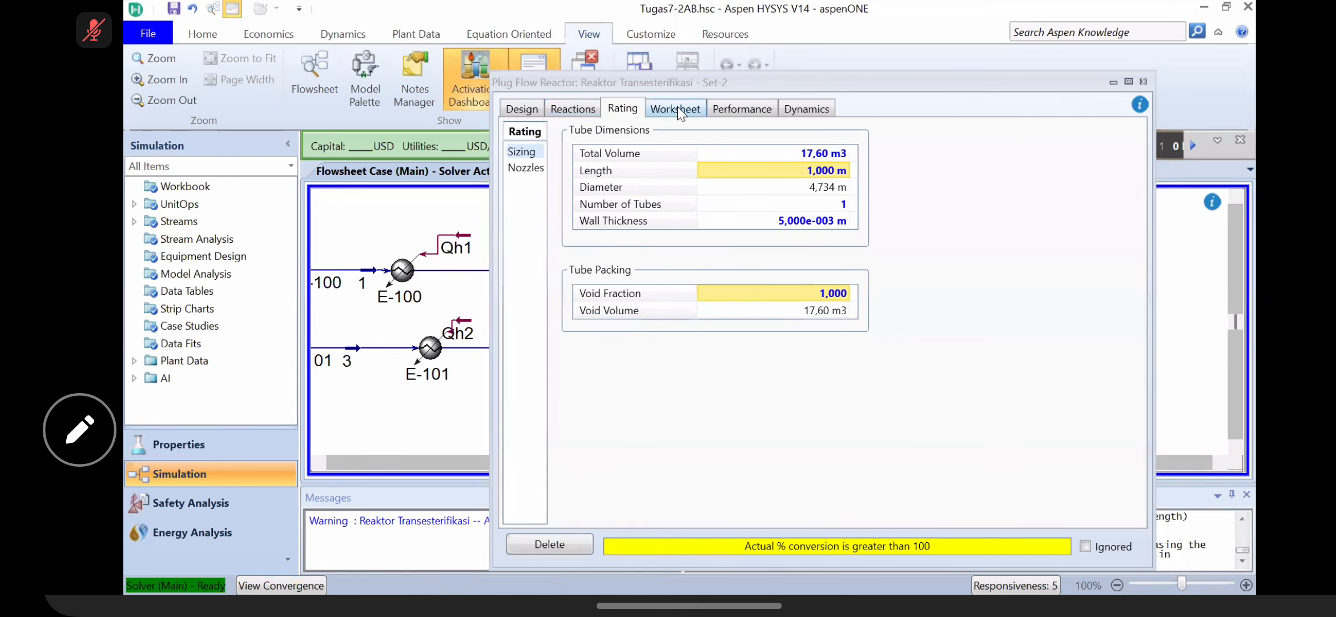
{"action": "left_click", "coordinate": [677, 107]}
Step: Try a total volume of 17.2 m3 for the reactor and review the reaction conversion results
{"action": "left_click", "coordinate": [632, 109]}
{"action": "left_click", "coordinate": [817, 153]}
{"action": "type", "text": "17.2"}
{"action": "key", "text": "Return"}
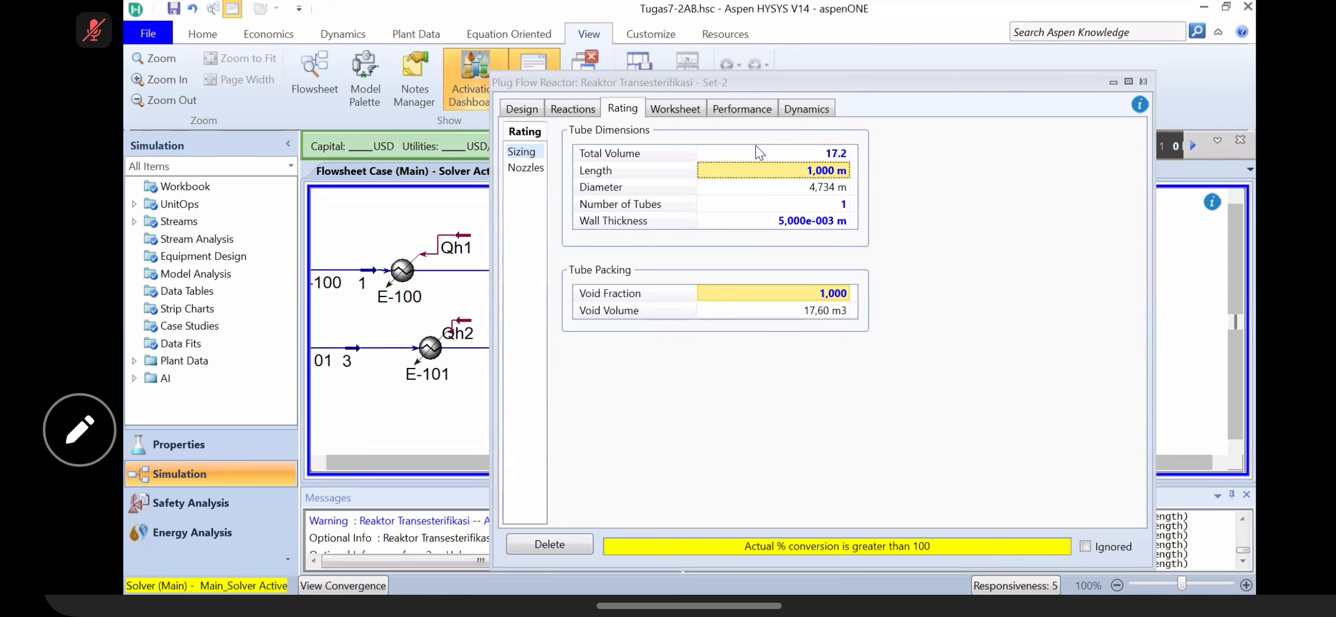
{"action": "left_click", "coordinate": [567, 108]}
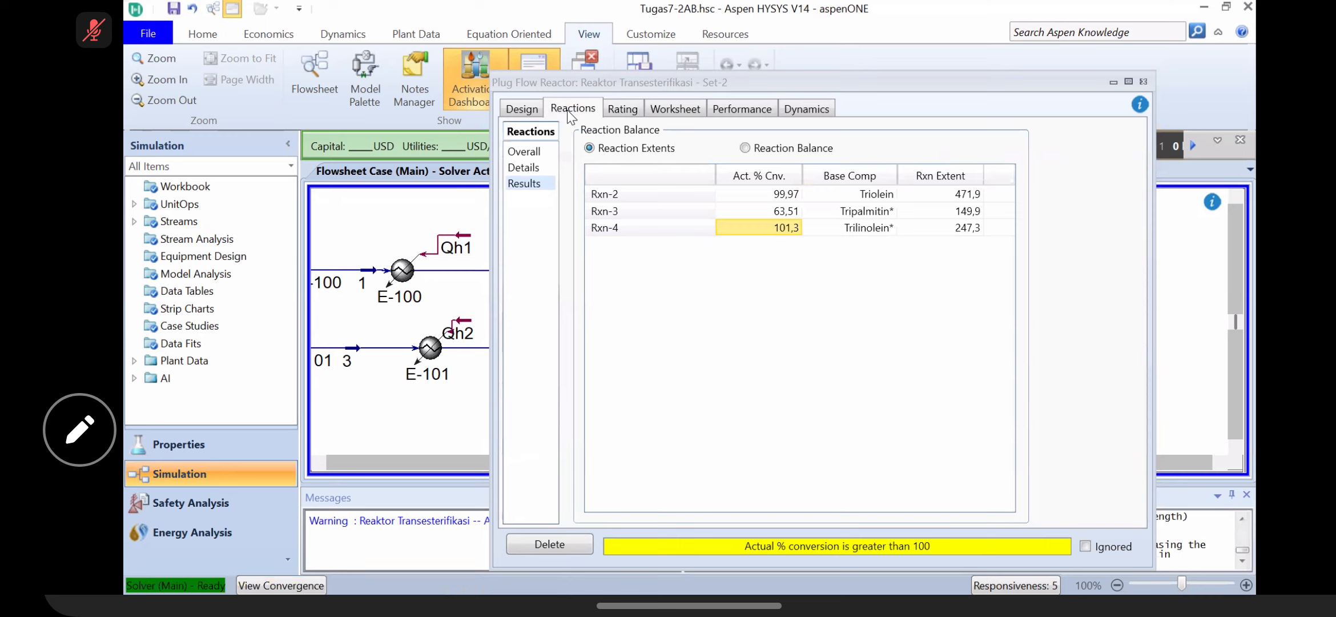
{"action": "left_click", "coordinate": [531, 151]}
{"action": "left_click", "coordinate": [531, 184]}
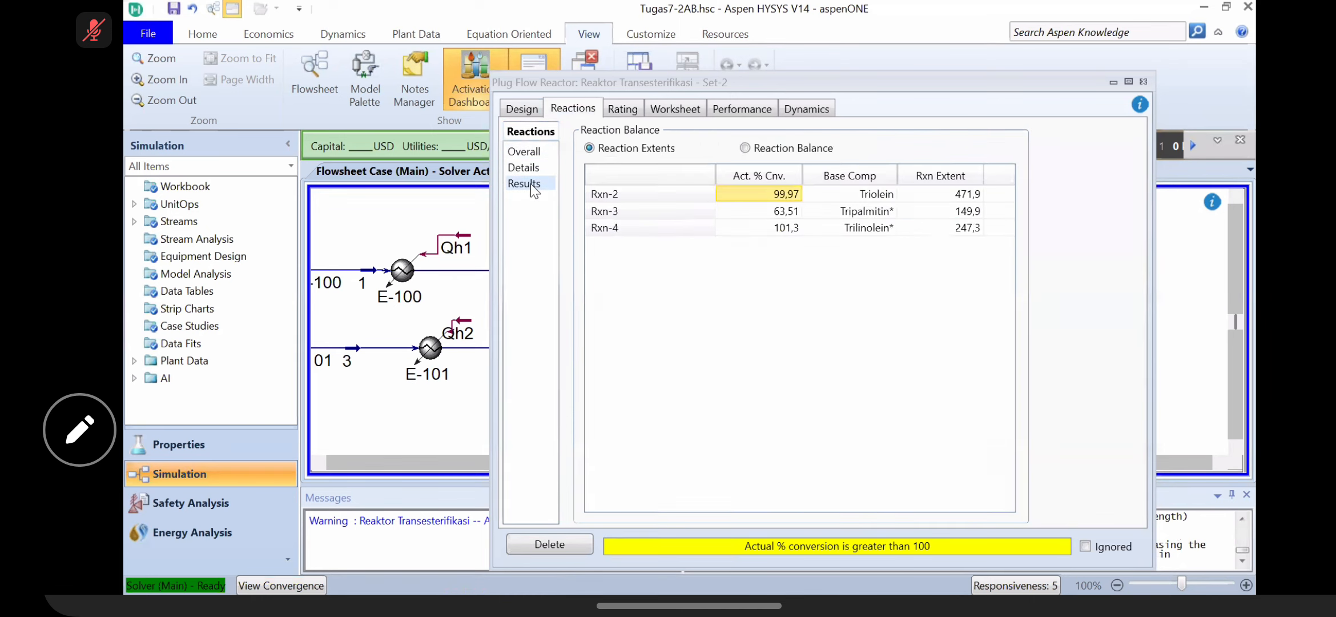
Step: Set the reactor's total volume to 17 m3 and check the reaction conversions
{"action": "left_click", "coordinate": [623, 110]}
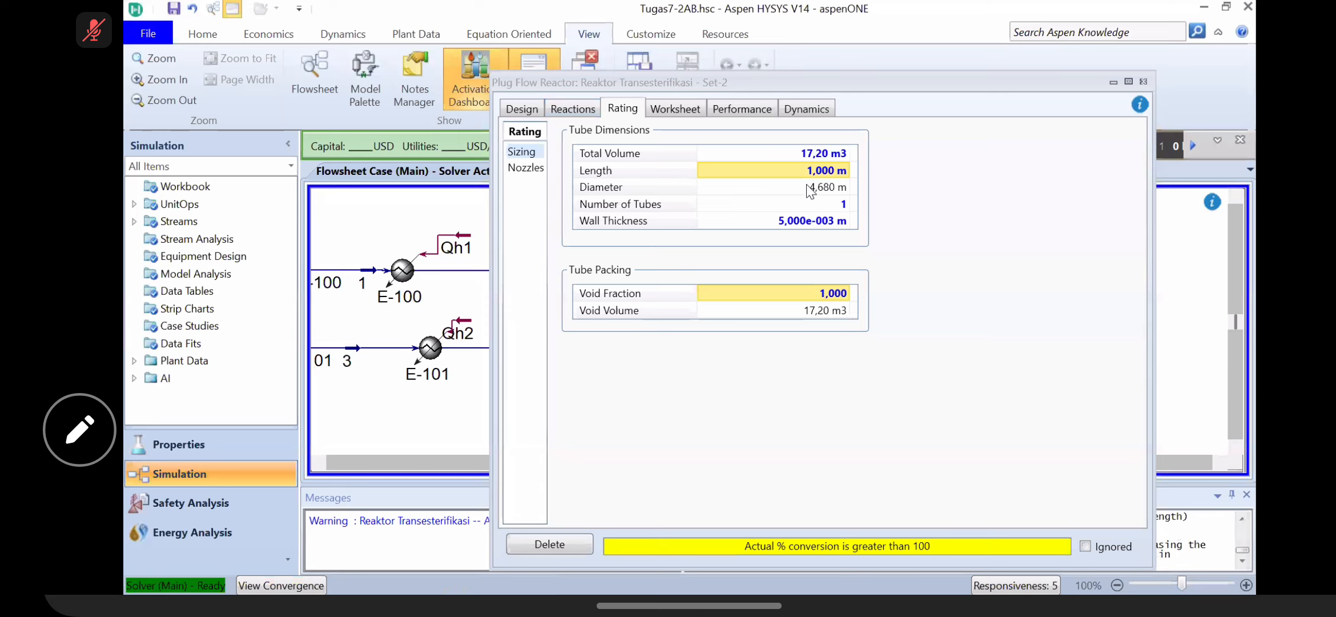
{"action": "left_click", "coordinate": [775, 156]}
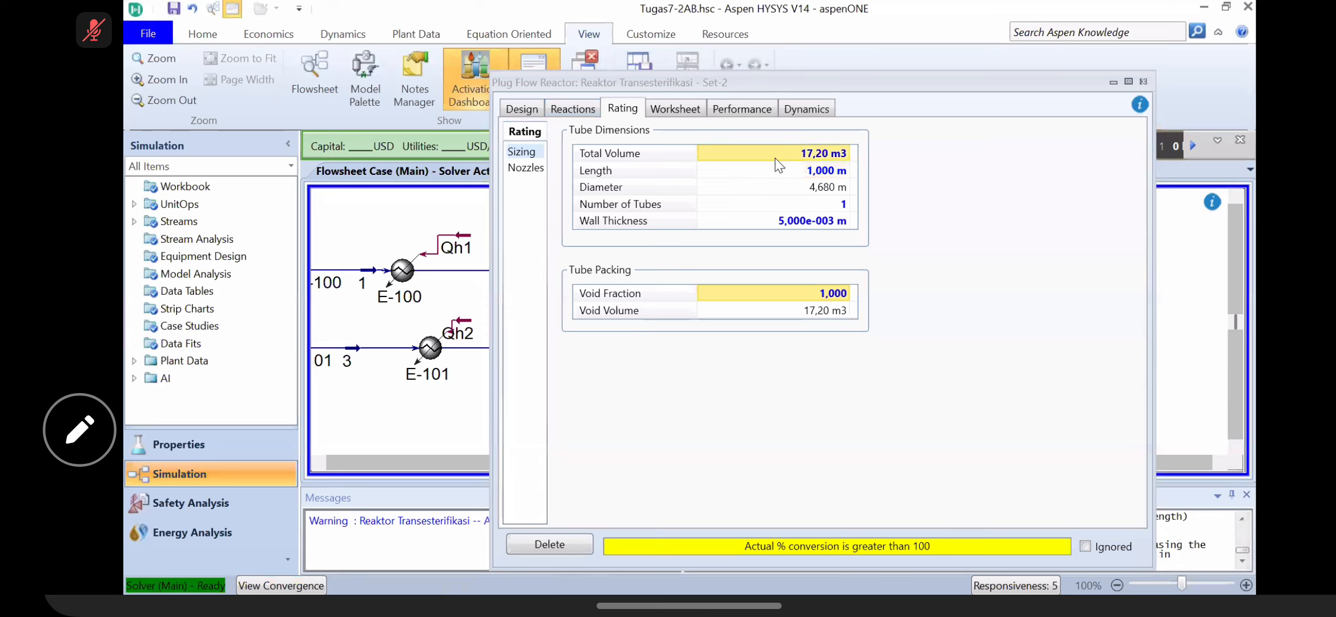
{"action": "type", "text": "17"}
{"action": "key", "text": "Return"}
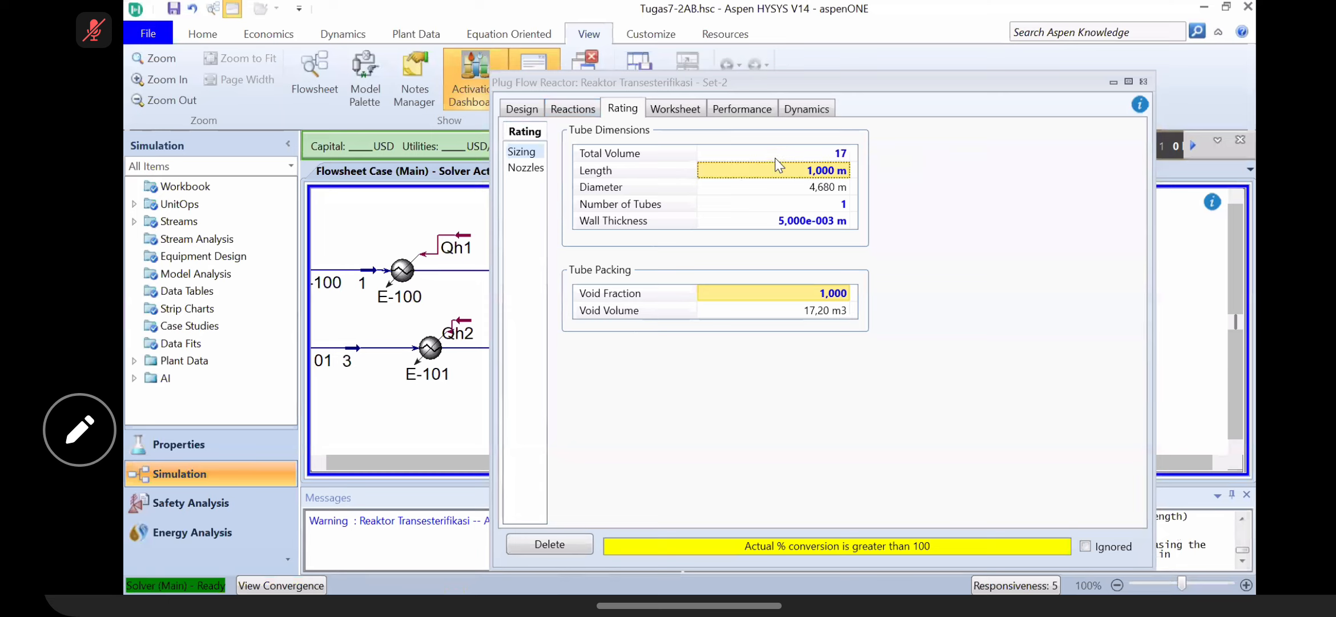
{"action": "left_click", "coordinate": [571, 109]}
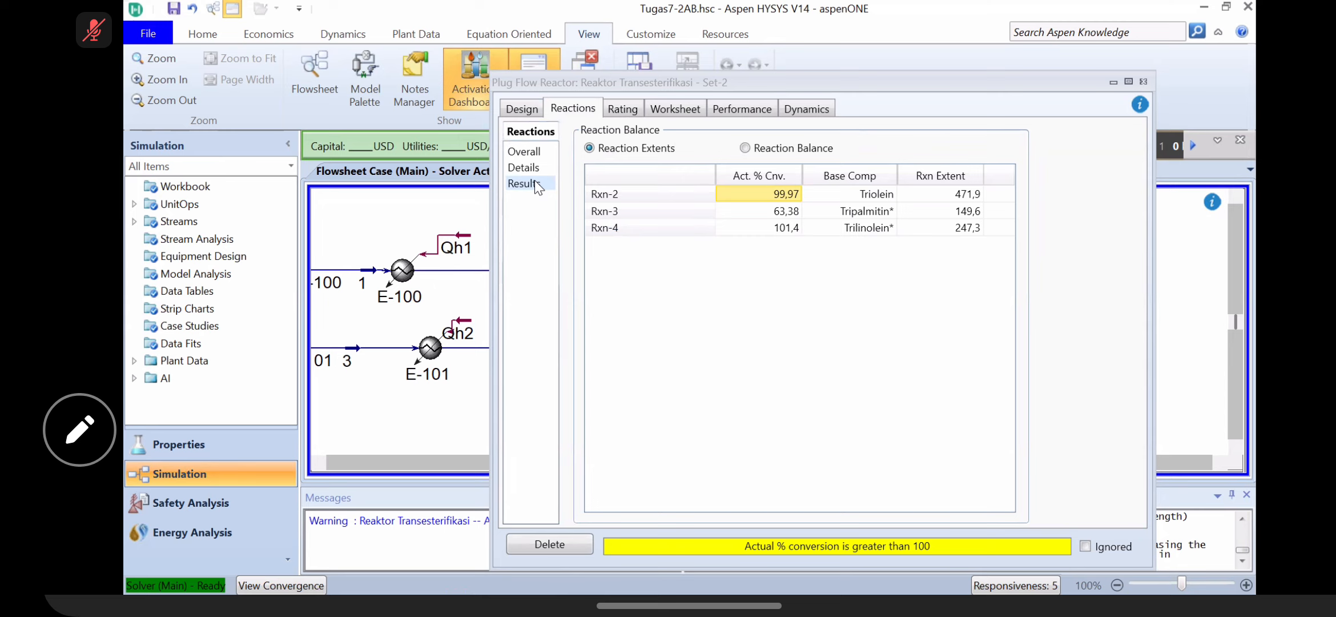
Step: Try a total volume of 16 m3 for the reactor and check the reaction conversions
{"action": "left_click", "coordinate": [620, 110]}
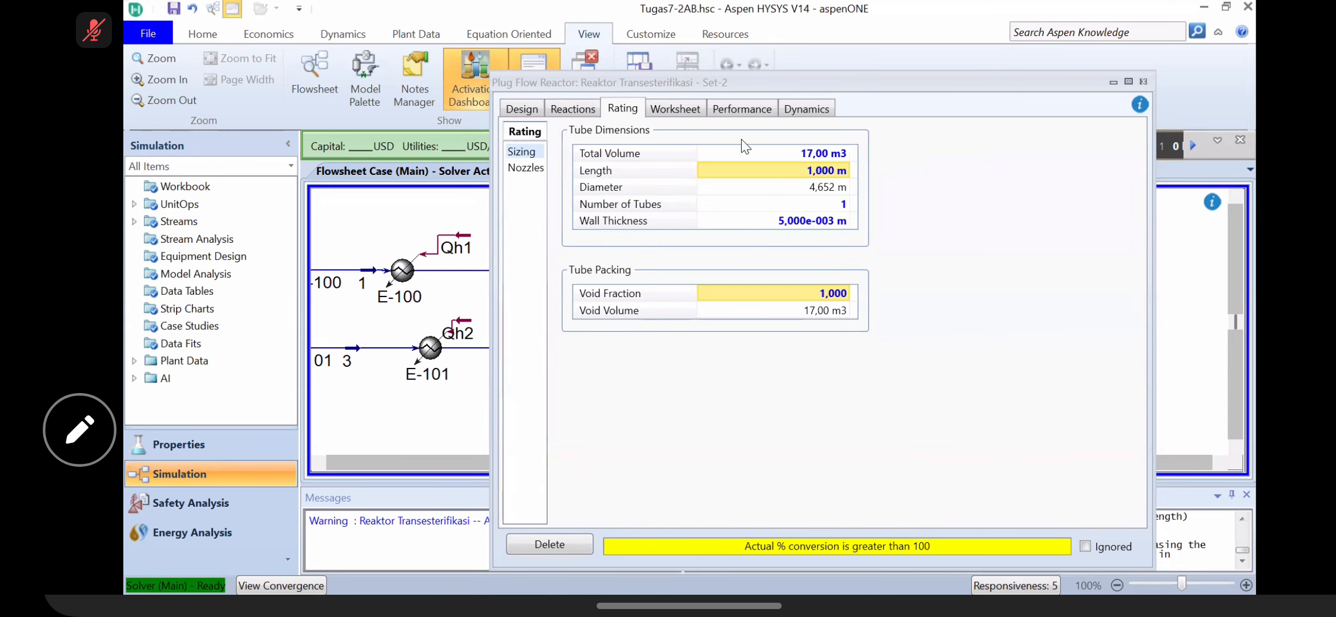
{"action": "left_click", "coordinate": [811, 154]}
{"action": "type", "text": "16"}
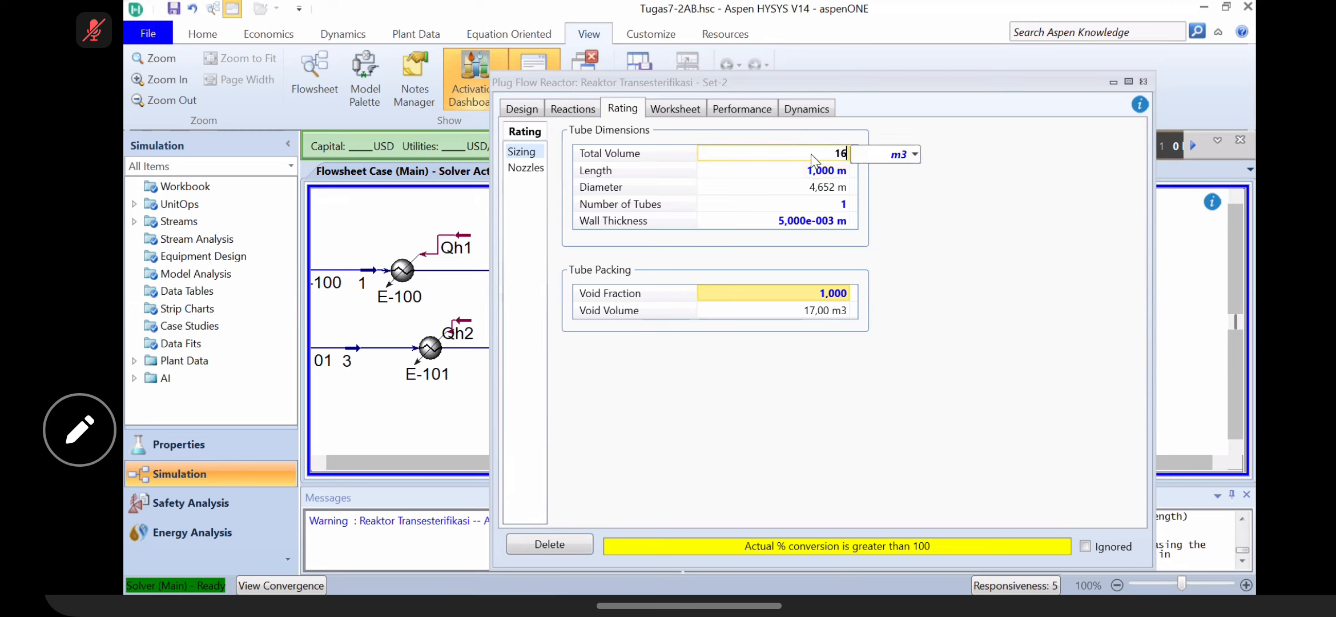
{"action": "key", "text": "Return"}
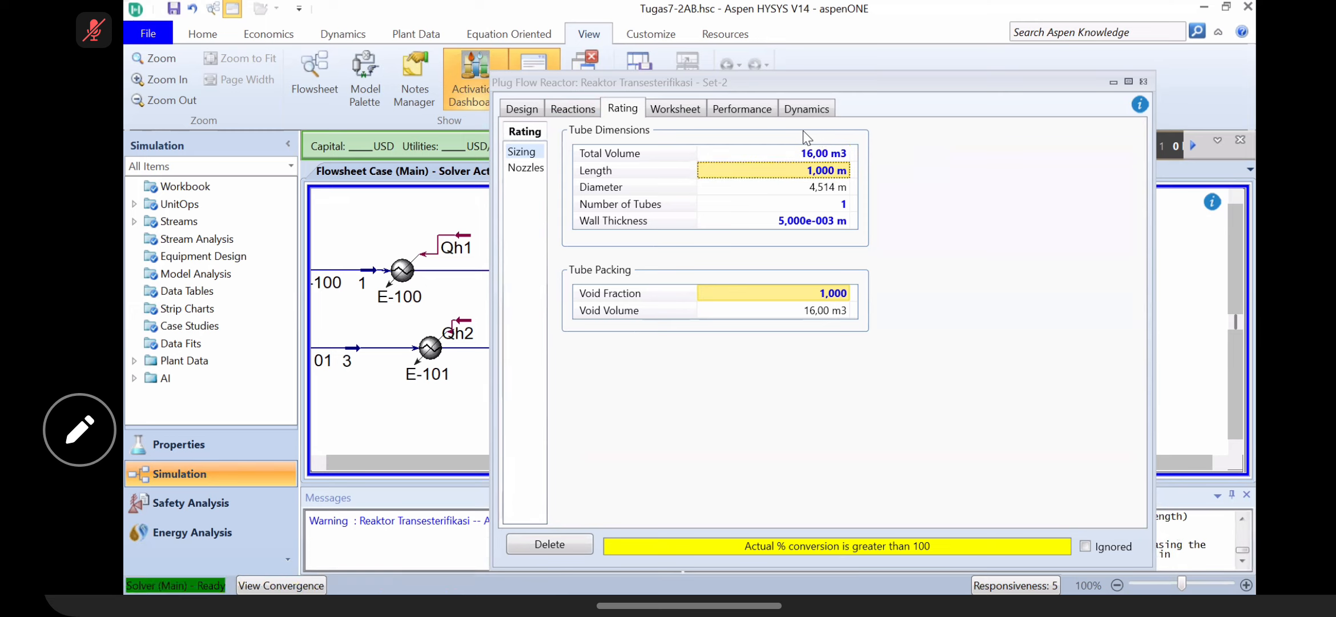
{"action": "left_click", "coordinate": [568, 107]}
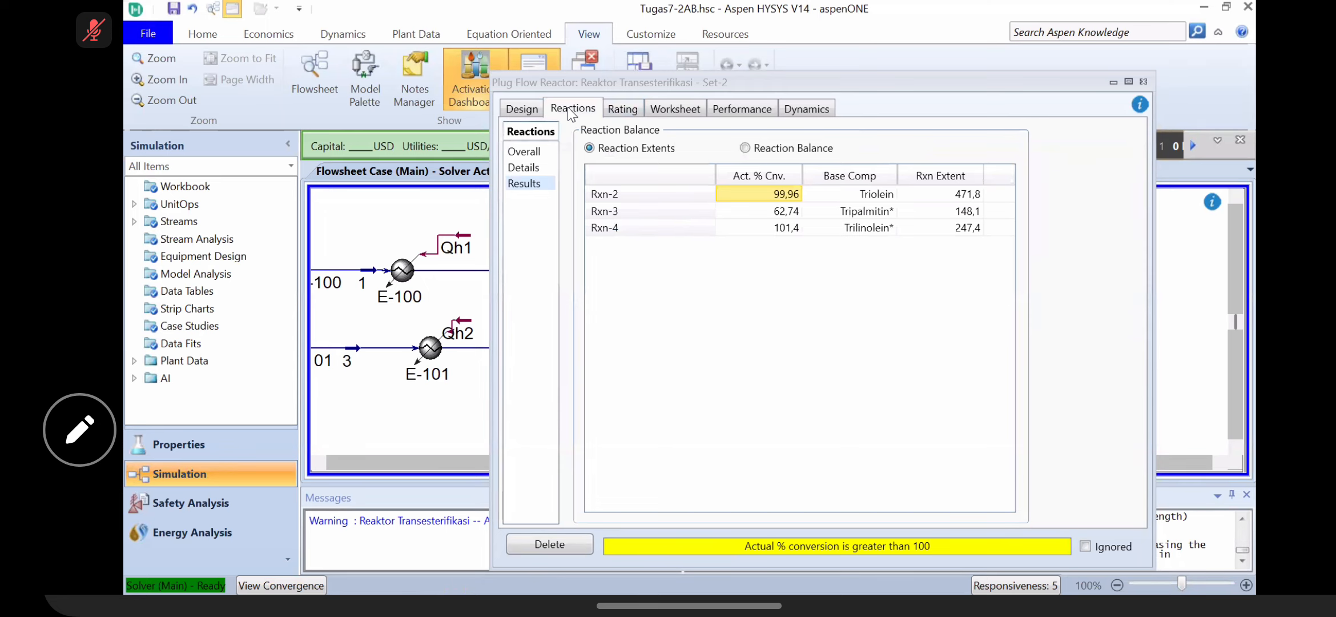
Step: Try a total volume of 15 m3 for the reactor and check the reaction conversions
{"action": "left_click", "coordinate": [633, 106]}
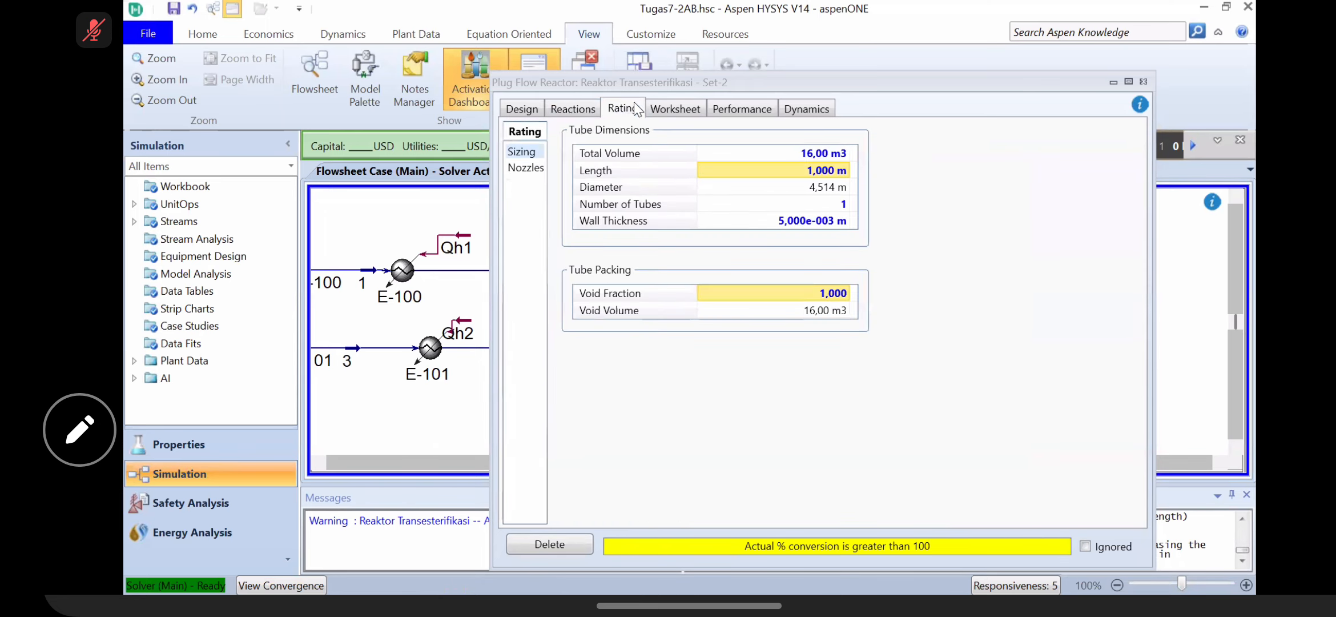
{"action": "left_click", "coordinate": [808, 154]}
{"action": "type", "text": "15"}
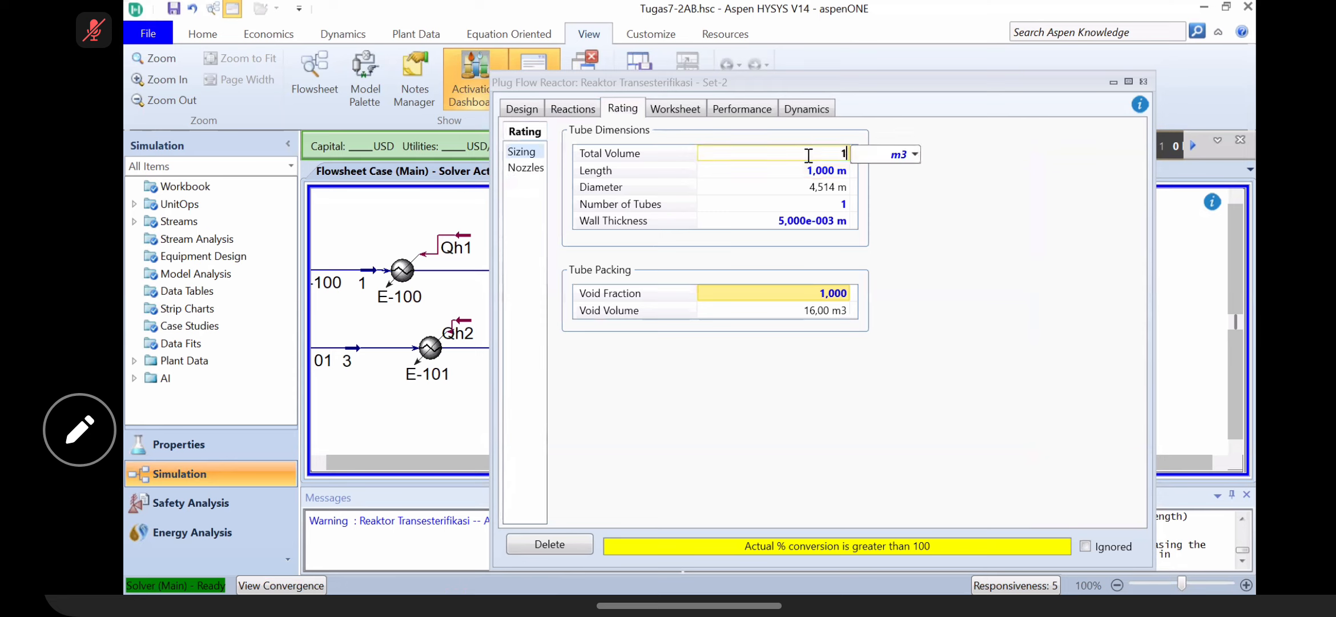
{"action": "key", "text": "Return"}
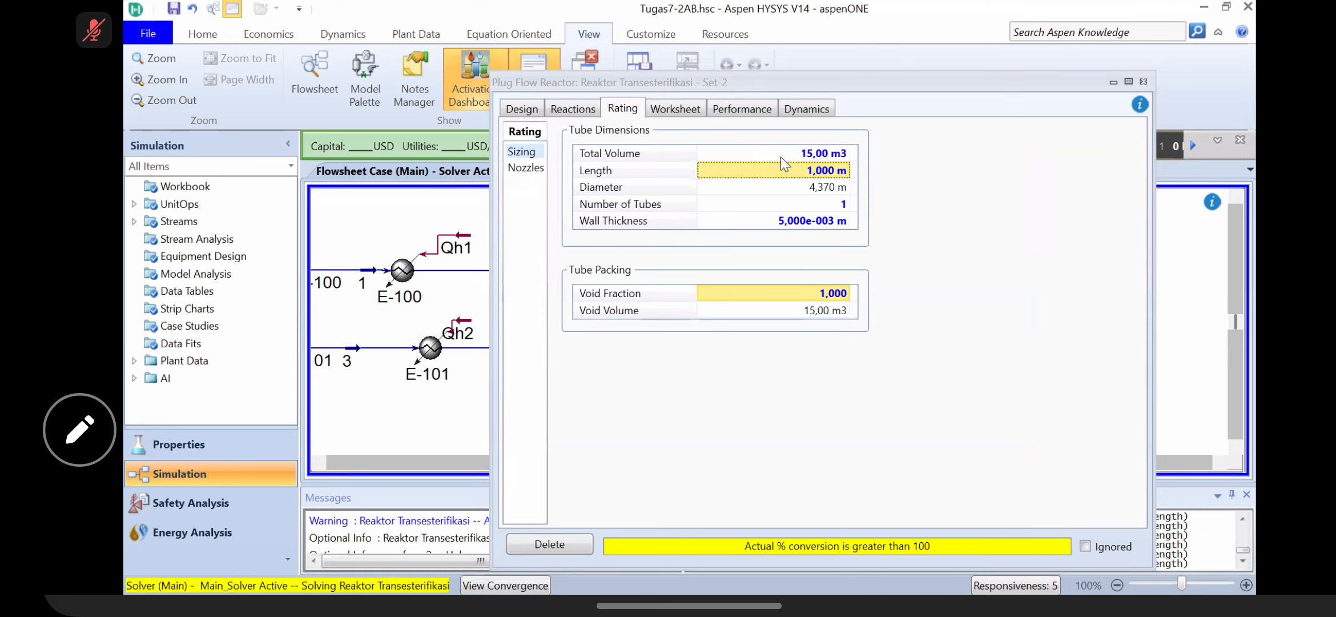
{"action": "left_click", "coordinate": [560, 102]}
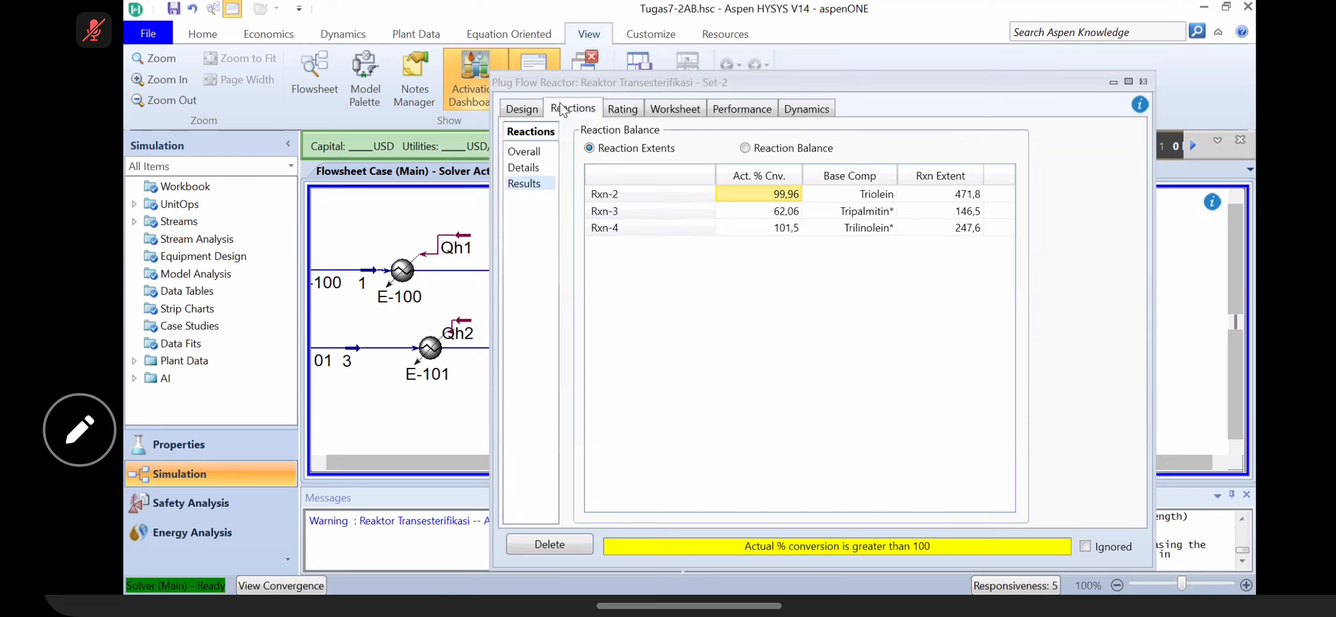
Step: Try a tube length of 0.5 m for the reactor and check the reaction conversions
{"action": "left_click", "coordinate": [624, 107]}
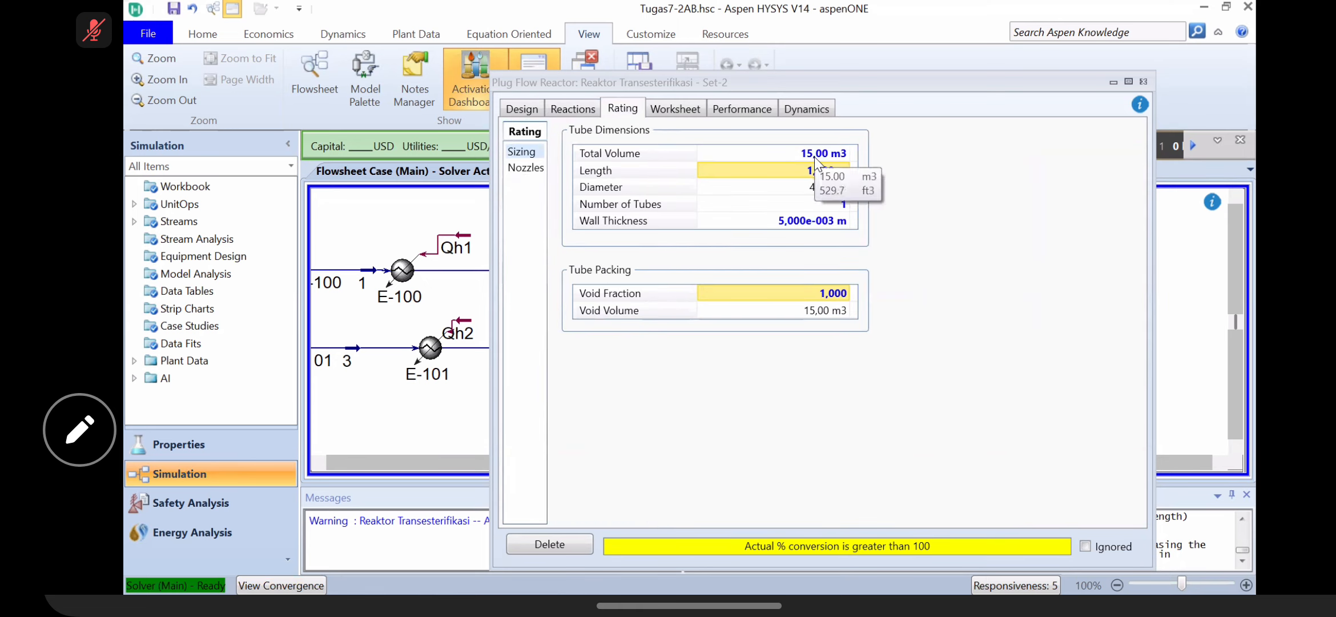
{"action": "left_click", "coordinate": [803, 172]}
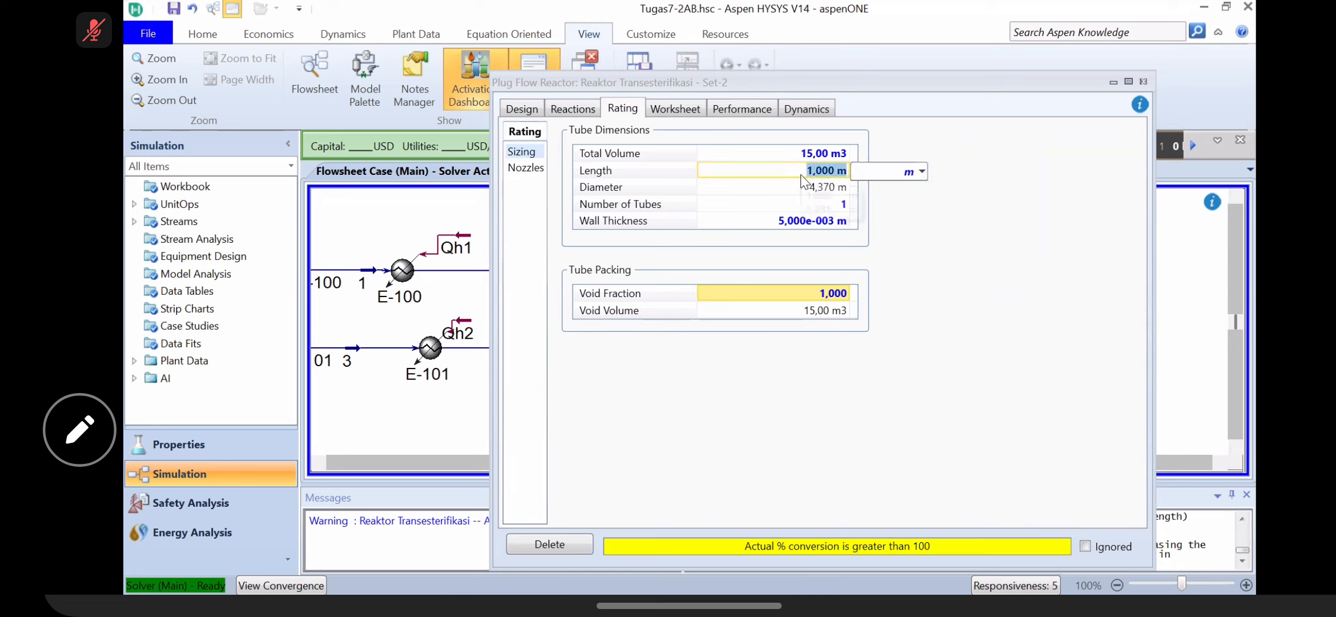
{"action": "type", "text": "0.5"}
{"action": "key", "text": "Return"}
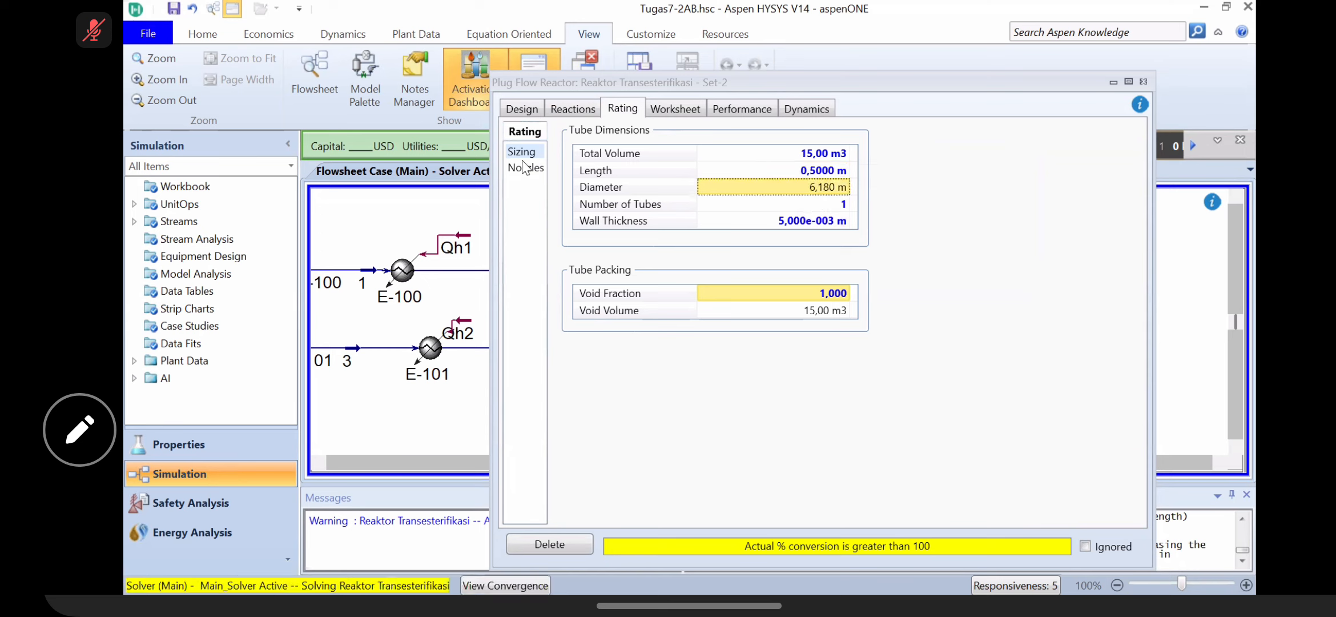
{"action": "left_click", "coordinate": [567, 109]}
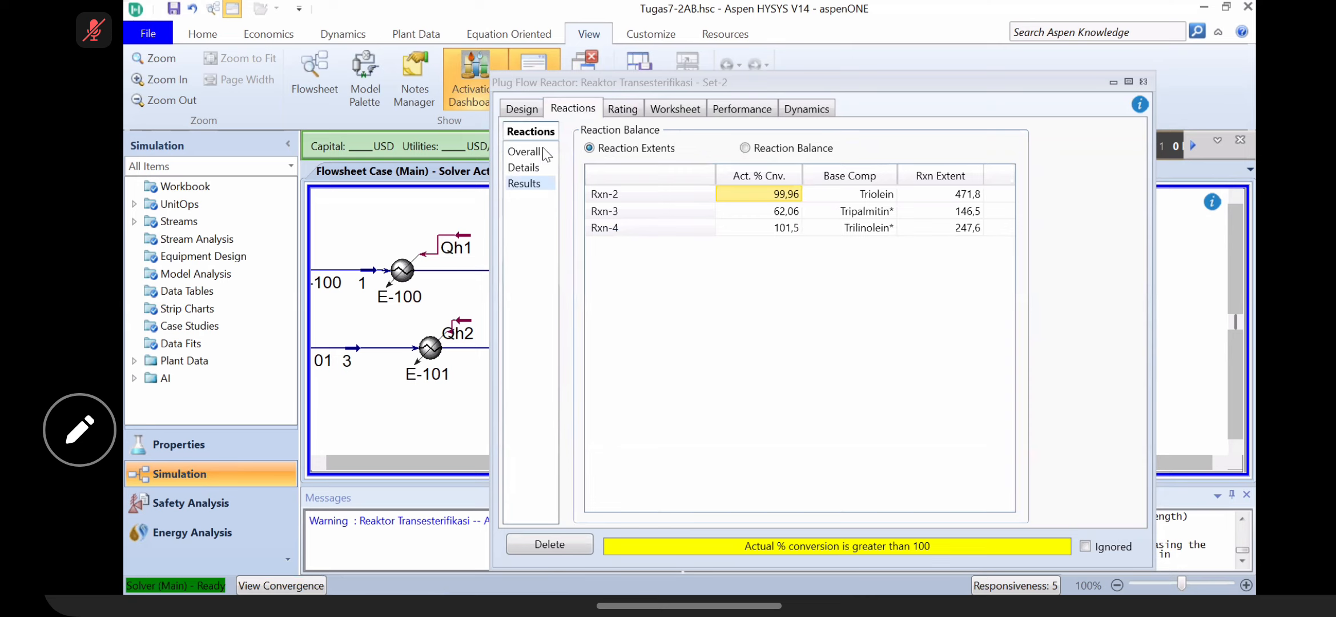
Step: Try a tube length of 1.5 m for the reactor and check the reaction conversions
{"action": "left_click", "coordinate": [621, 108]}
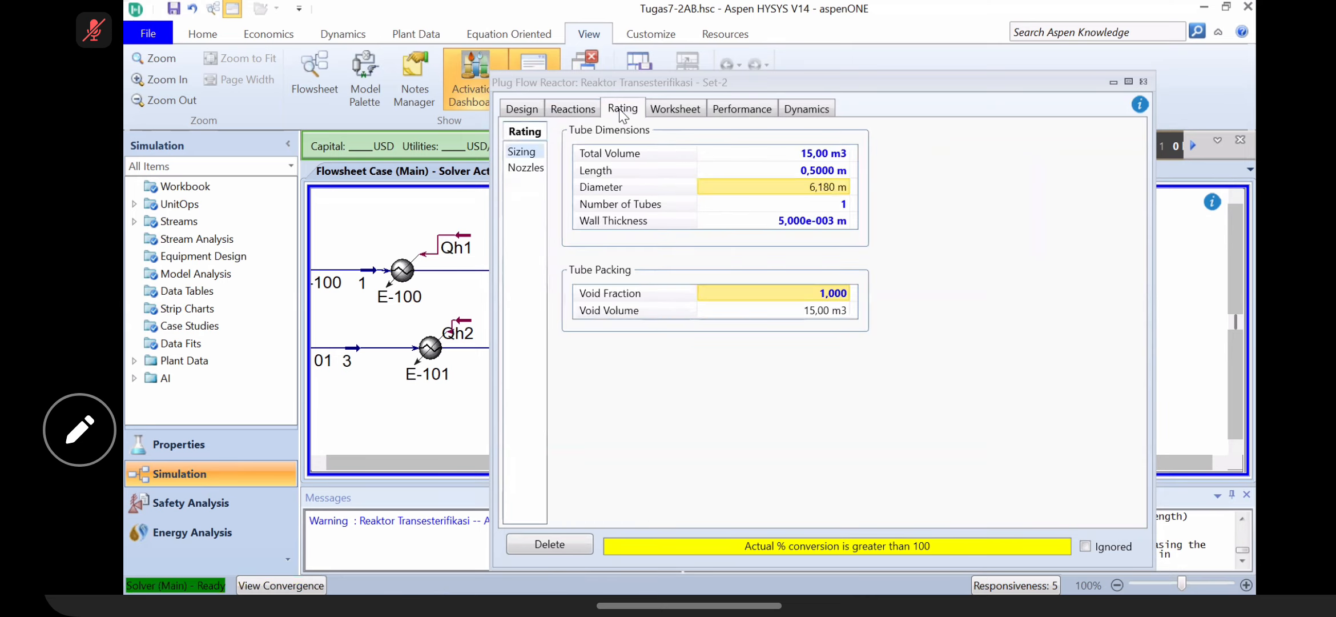
{"action": "left_click", "coordinate": [798, 172]}
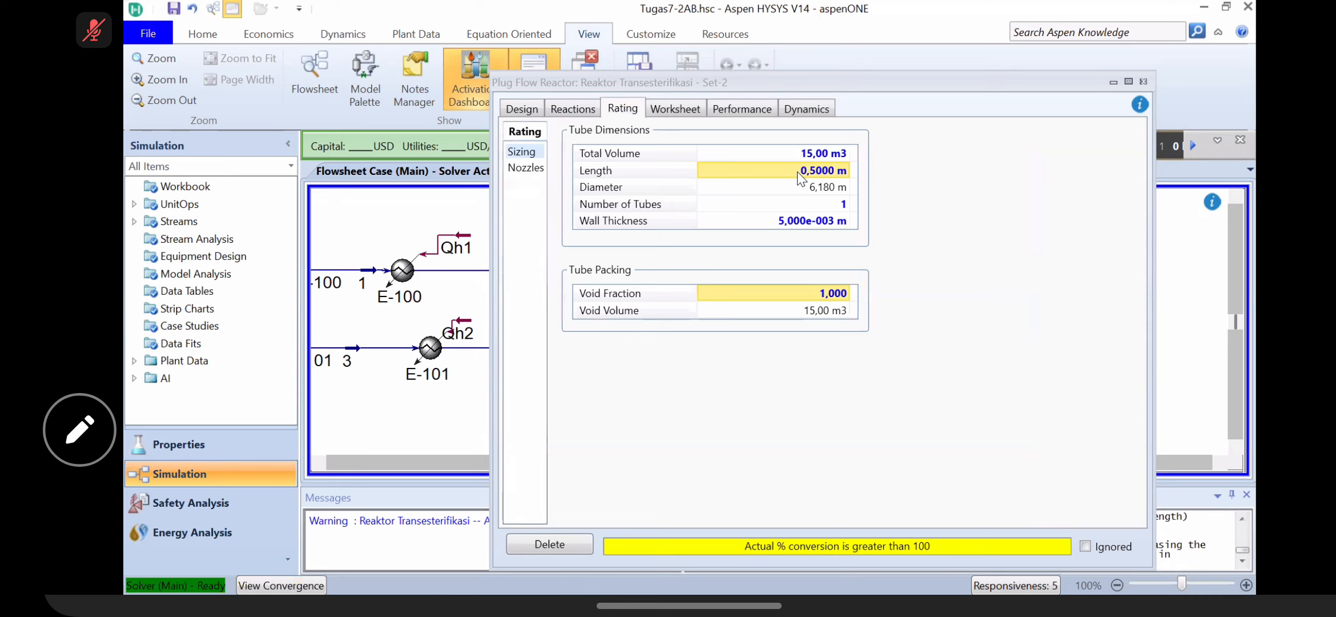
{"action": "left_click", "coordinate": [798, 171]}
{"action": "left_click", "coordinate": [987, 265]}
{"action": "left_click", "coordinate": [824, 169]}
{"action": "type", "text": "1.5"}
{"action": "key", "text": "Return"}
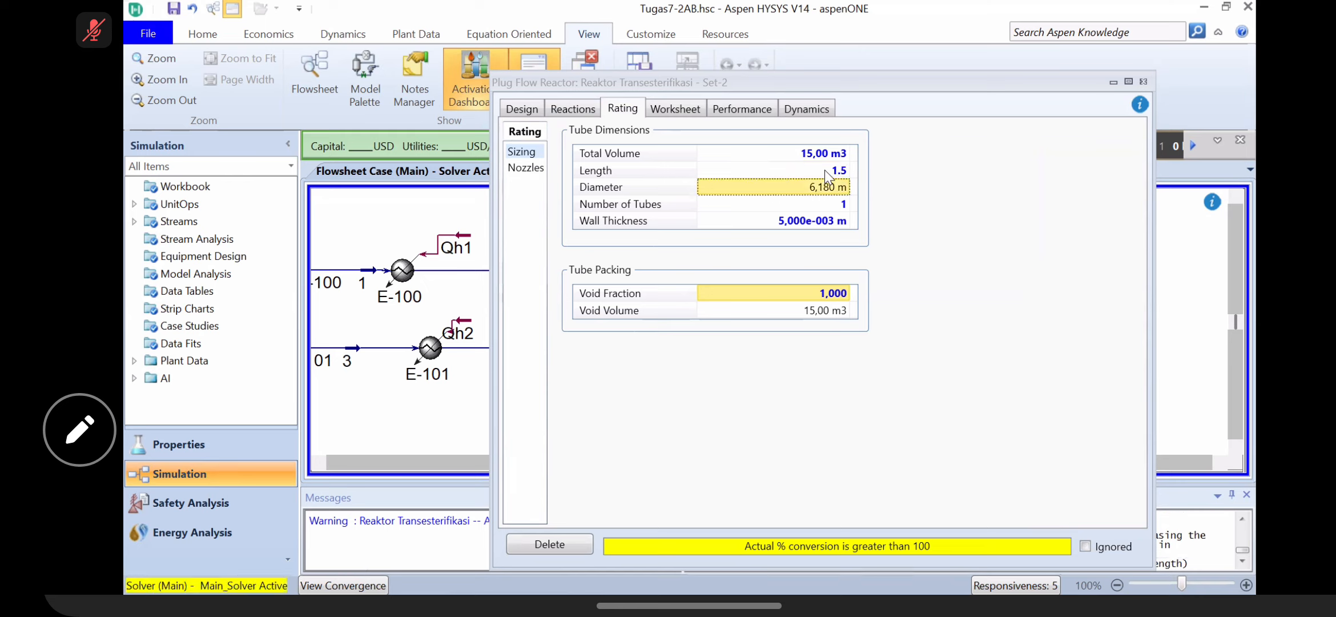
{"action": "left_click", "coordinate": [579, 109]}
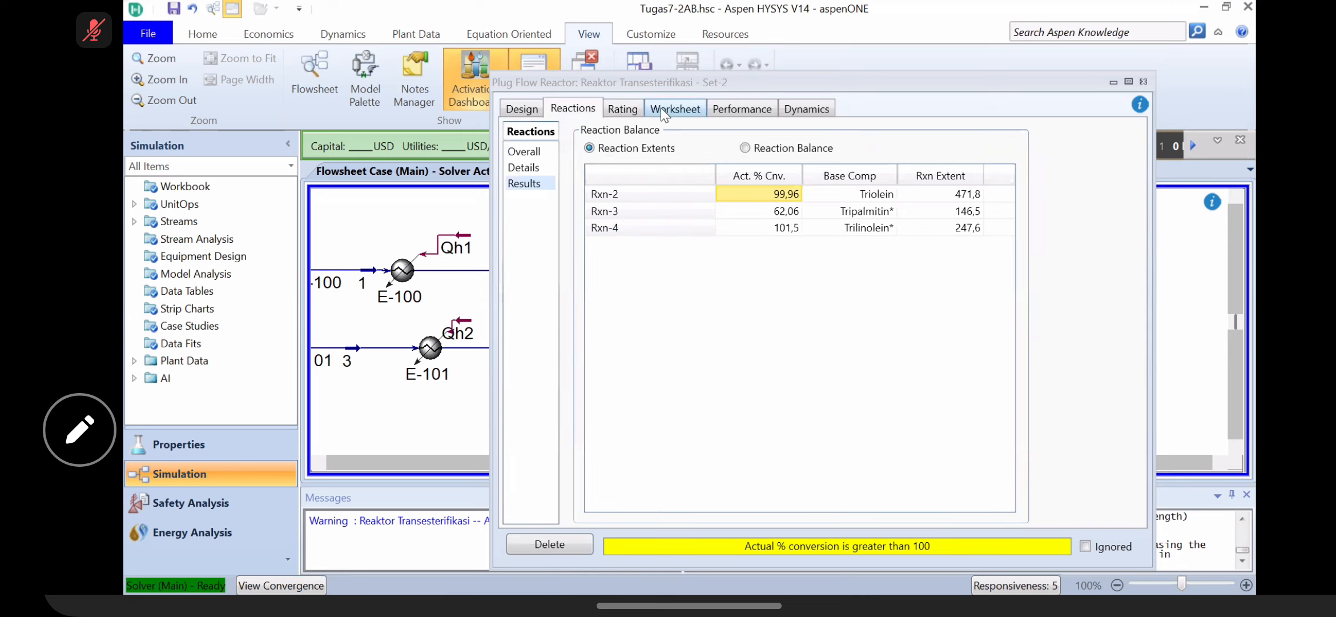
Step: Set the reactor's tube length back to 1 m and check the reaction conversions
{"action": "left_click", "coordinate": [623, 110]}
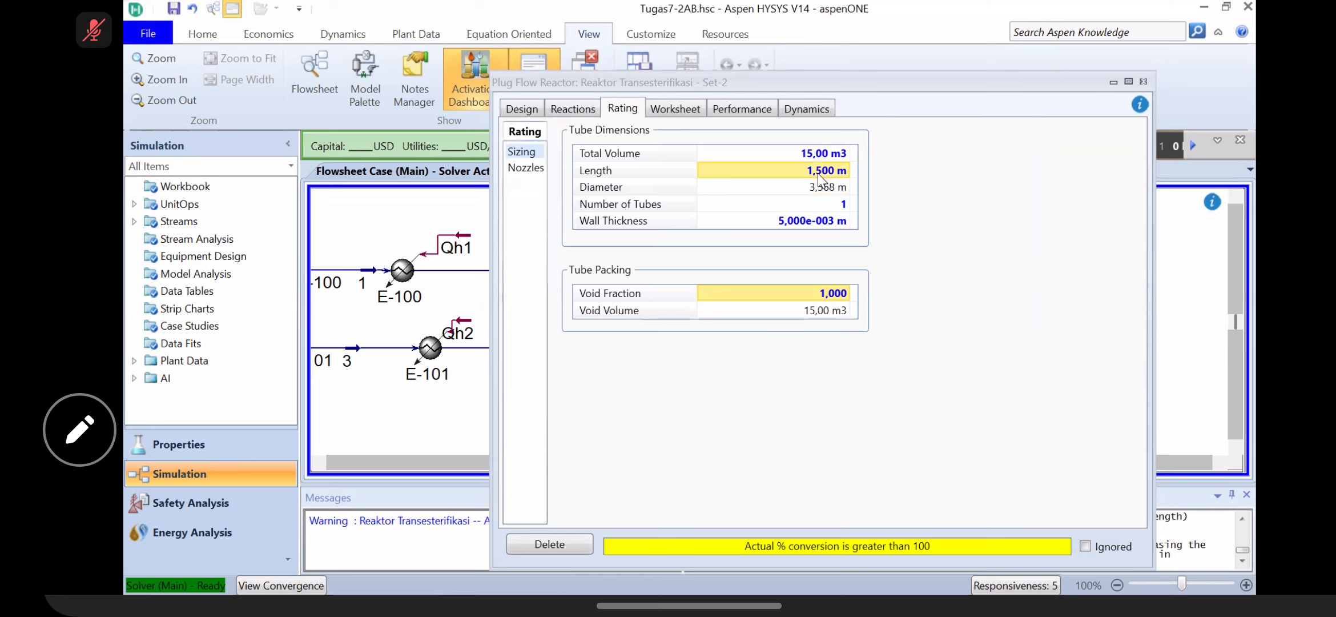
{"action": "type", "text": "1"}
{"action": "key", "text": "Return"}
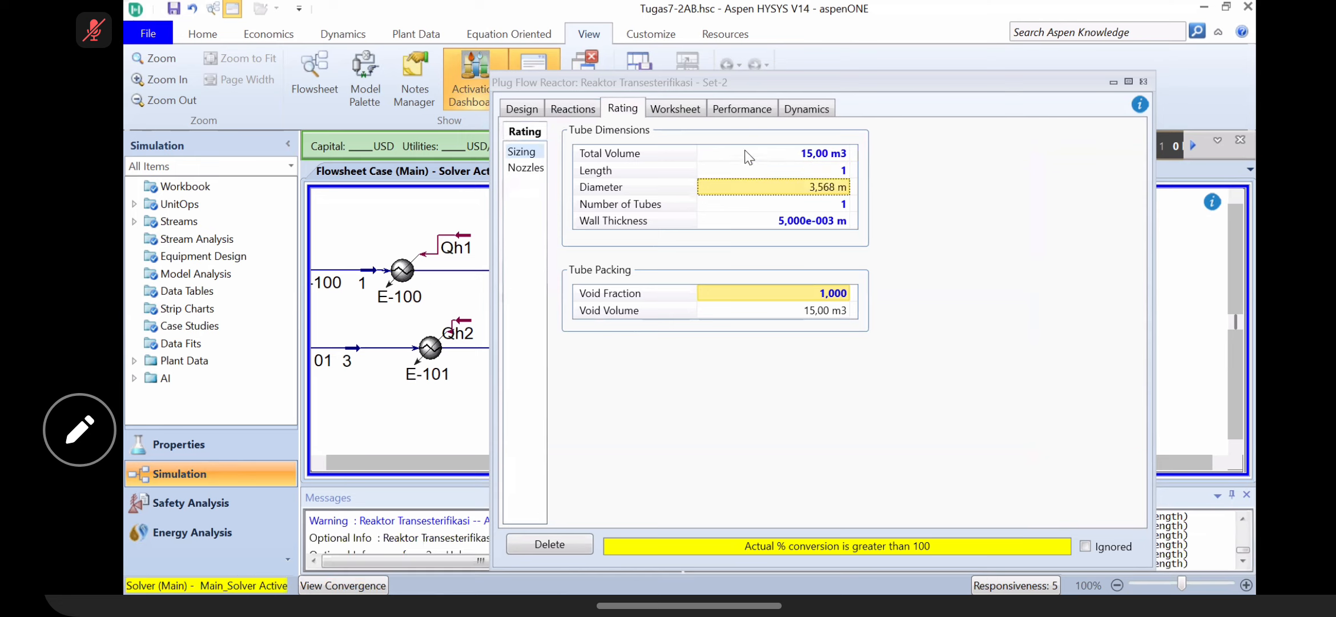
{"action": "left_click", "coordinate": [574, 110]}
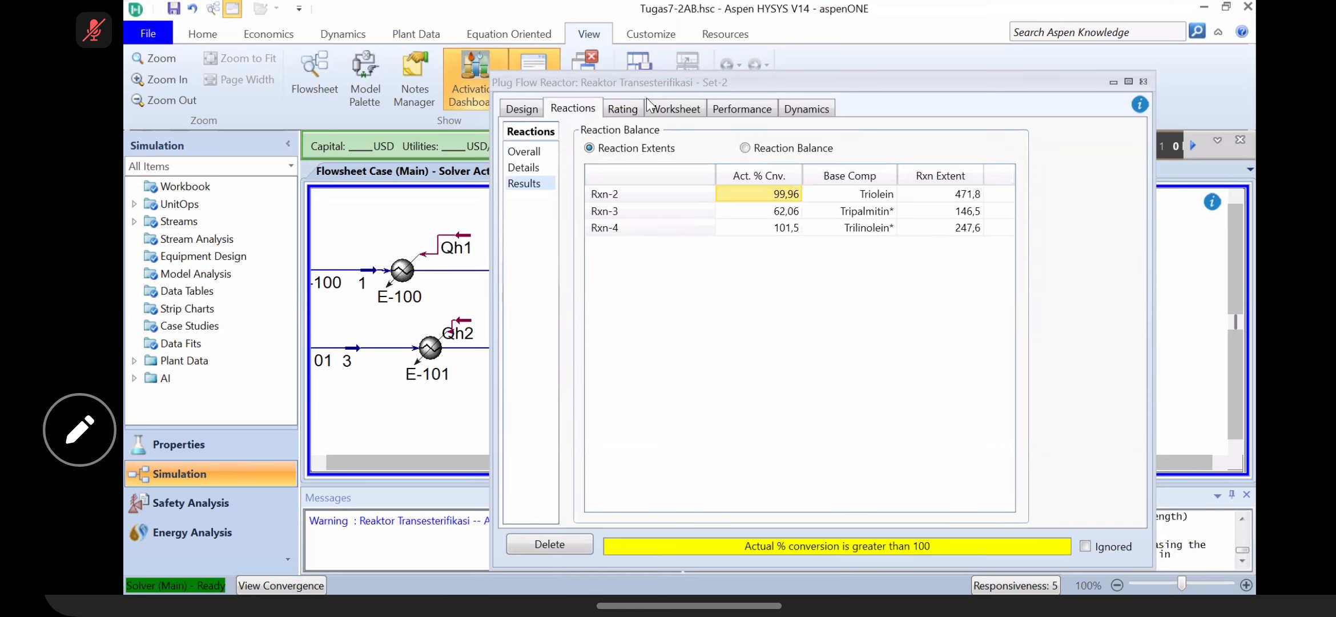
Step: Try a total volume of 1.8 m3 for the reactor and review the reaction conversions against the tube dimensions
{"action": "left_click", "coordinate": [622, 109]}
{"action": "left_click", "coordinate": [802, 154]}
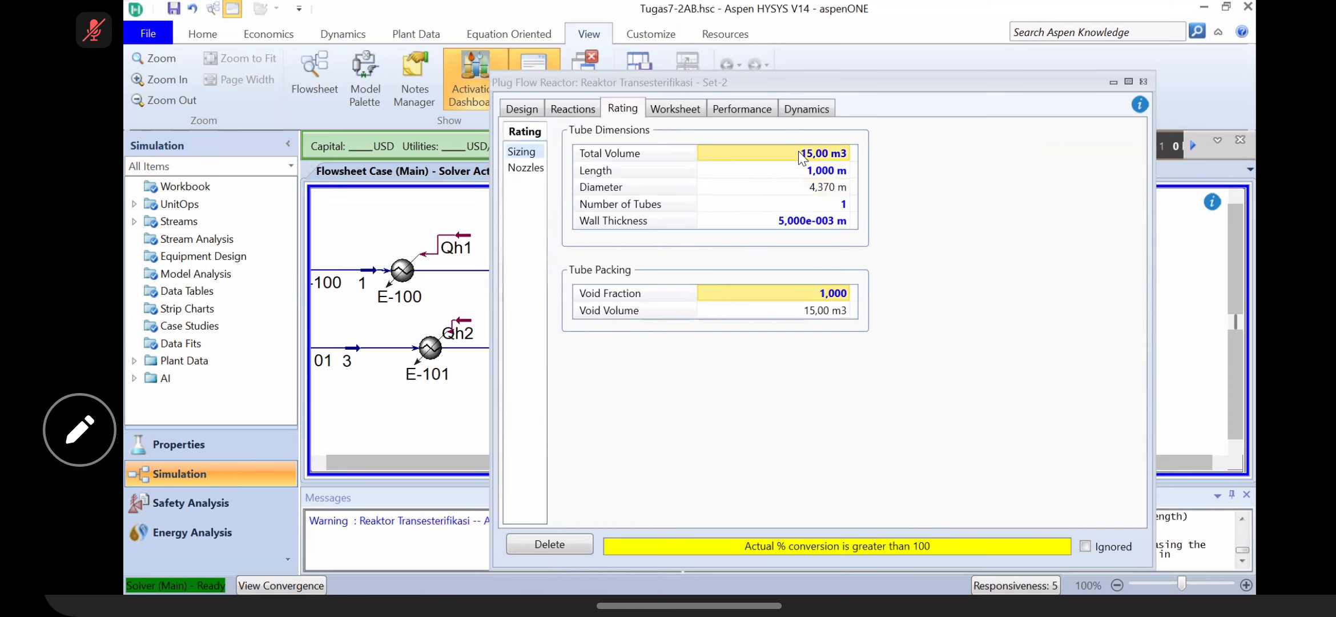
{"action": "type", "text": "1.8"}
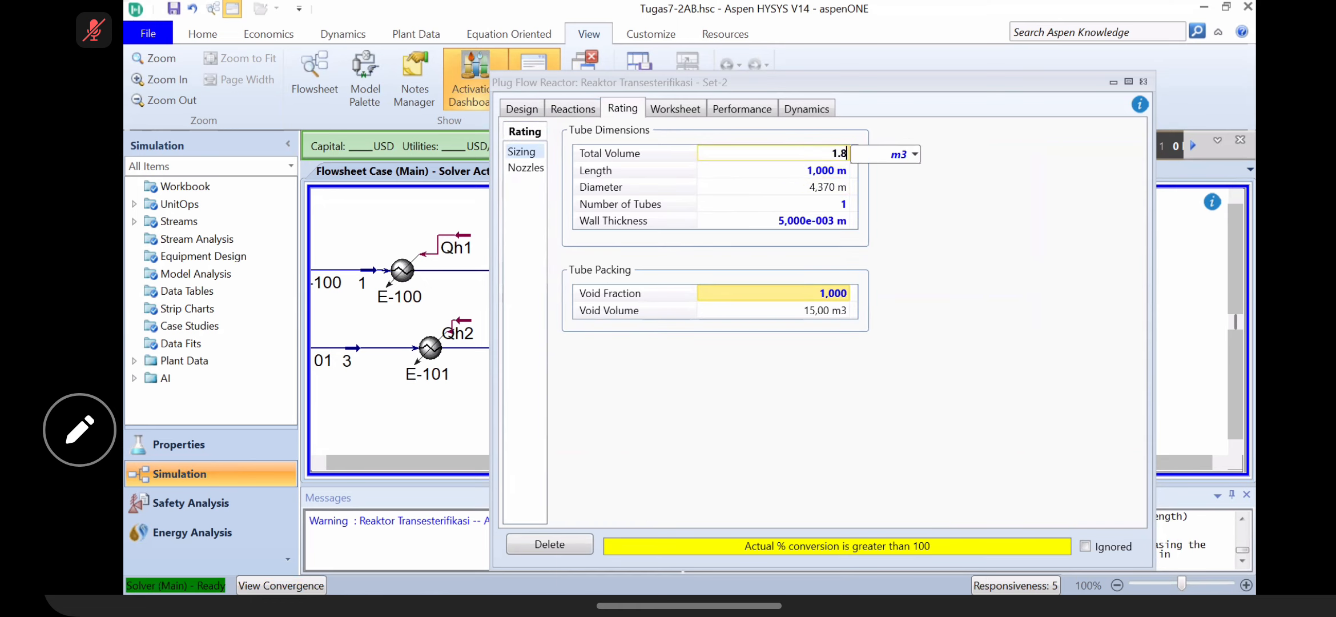
{"action": "key", "text": "Return"}
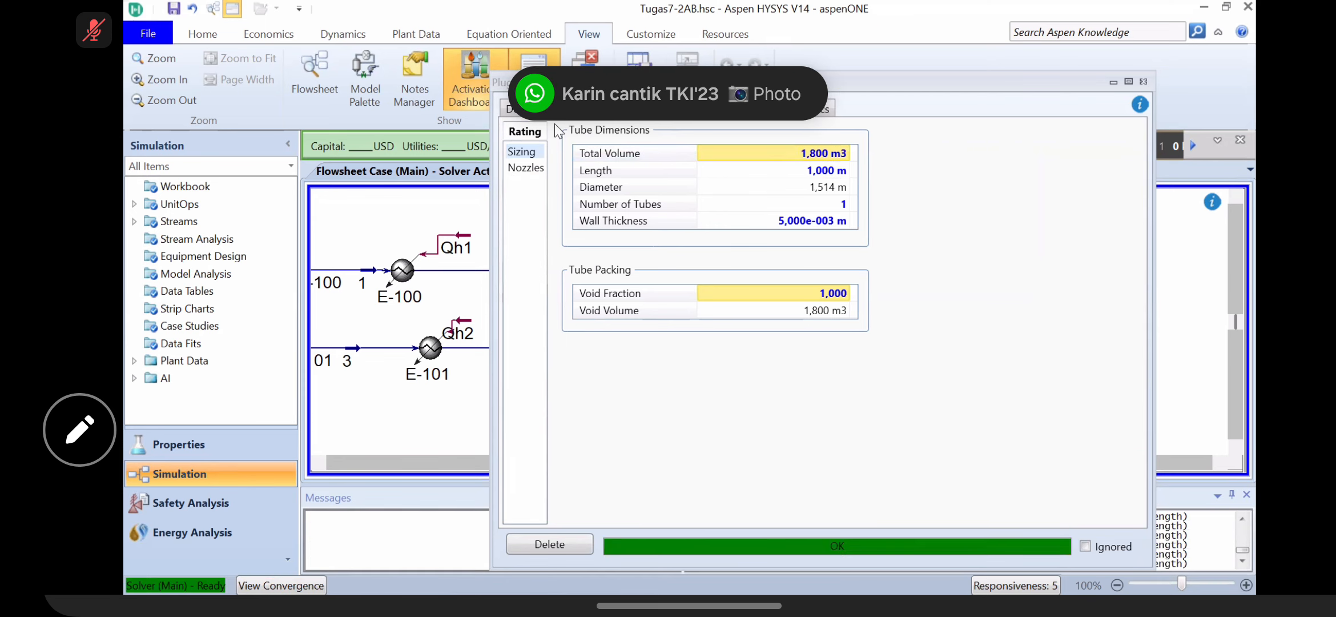
{"action": "left_click", "coordinate": [578, 108]}
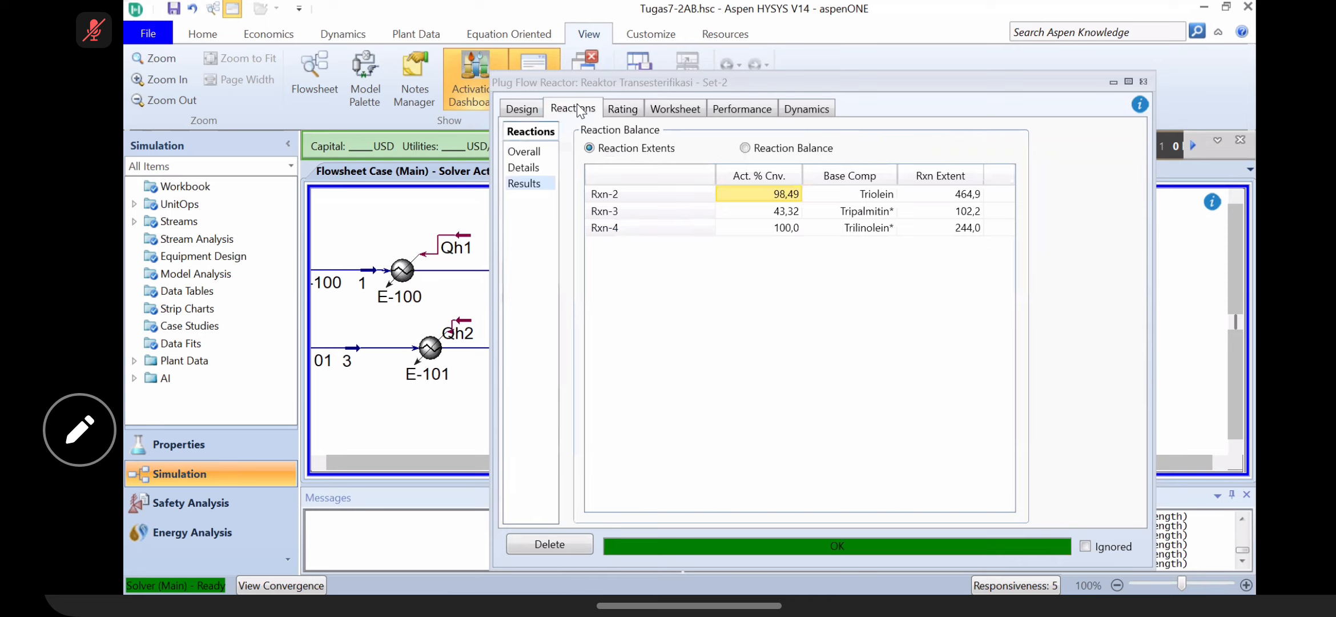
{"action": "left_click", "coordinate": [685, 107]}
{"action": "left_click", "coordinate": [620, 111]}
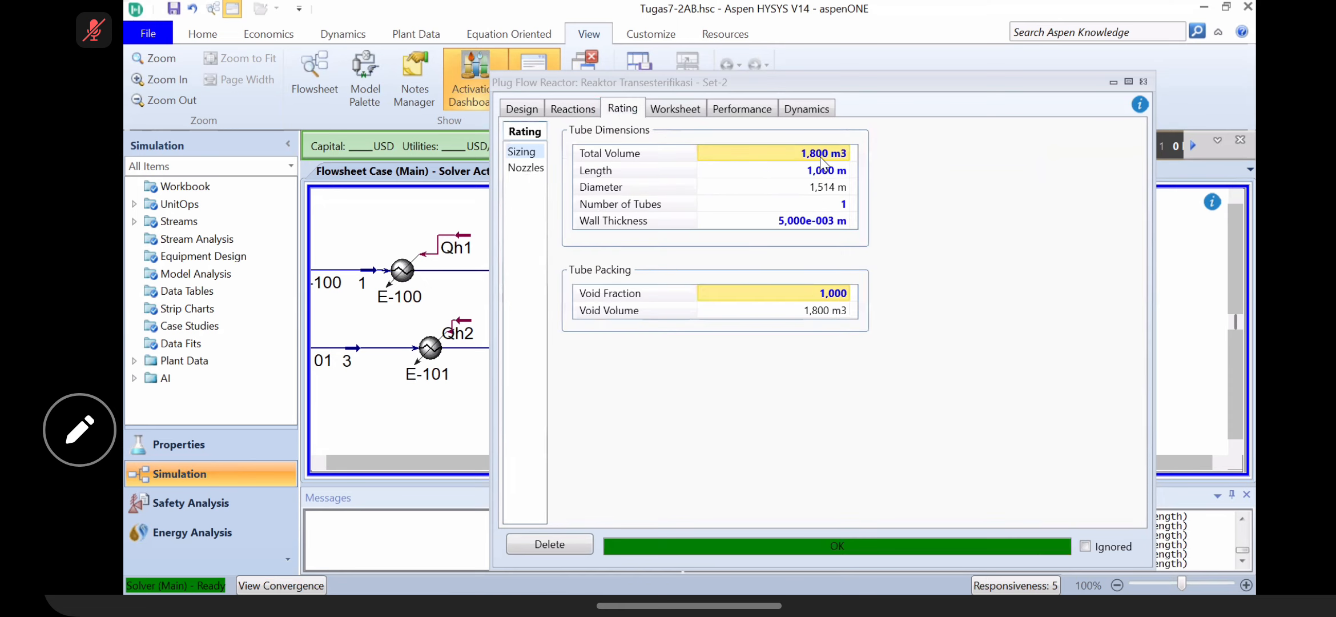
{"action": "left_click", "coordinate": [562, 107]}
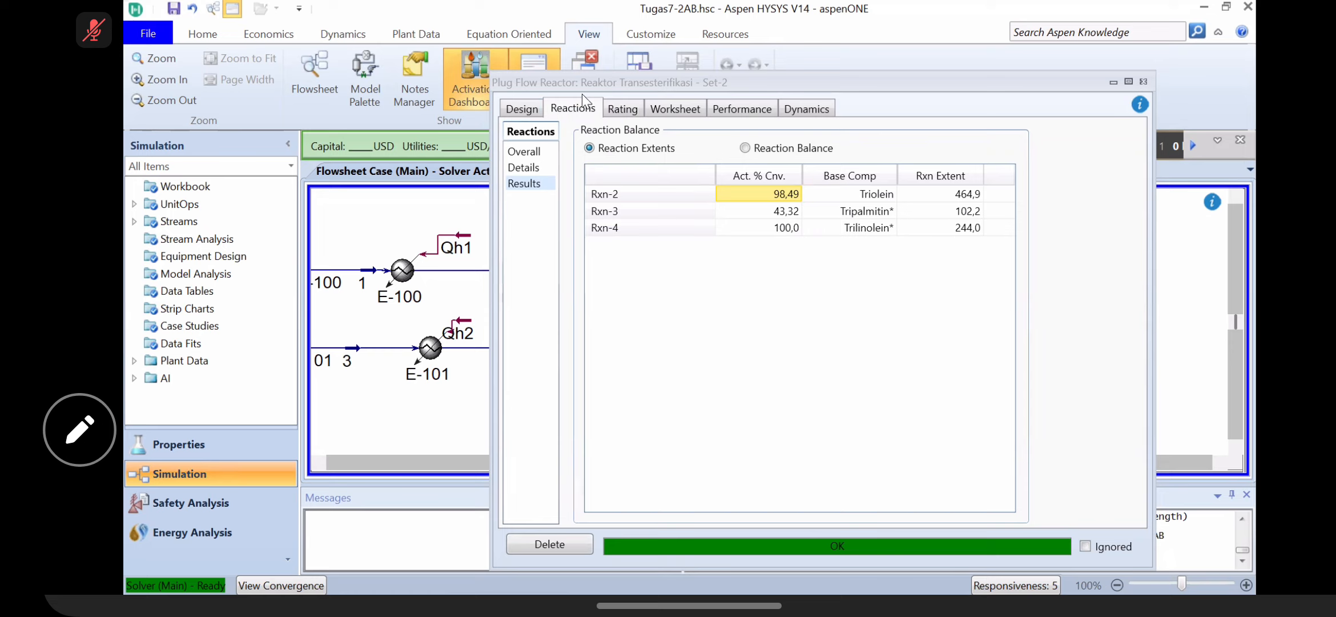
Step: Try a total volume of 2 m3 for the reactor and check the reaction conversions
{"action": "left_click", "coordinate": [624, 107]}
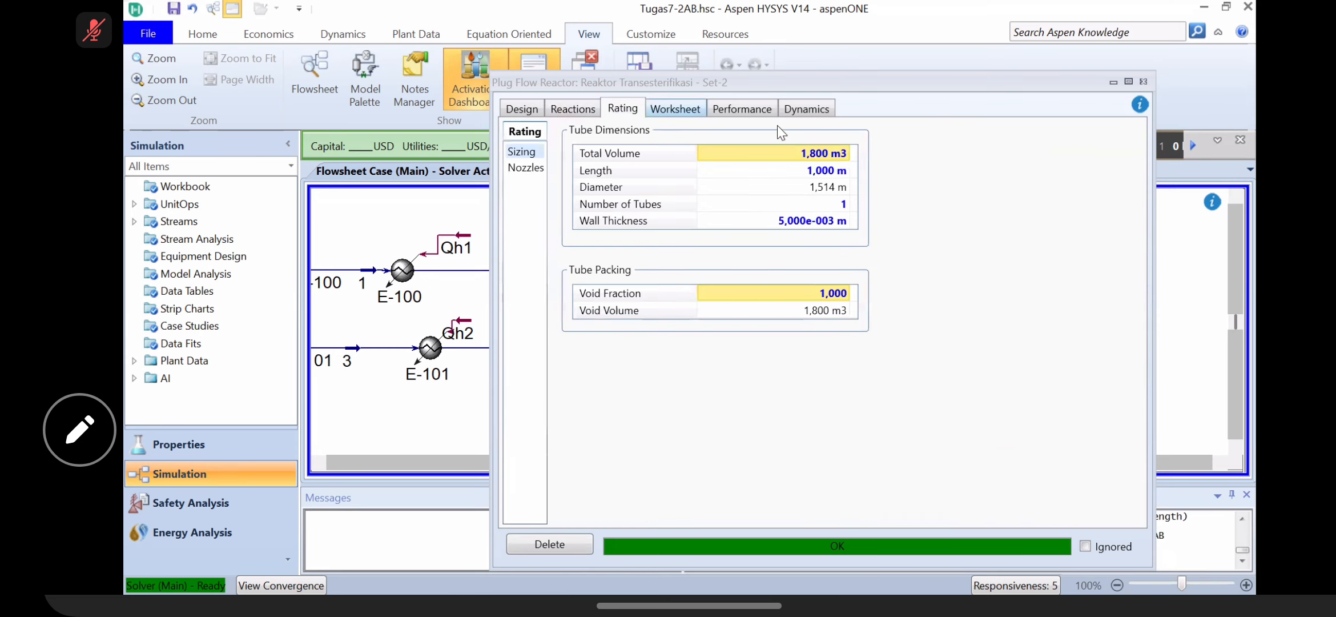
{"action": "left_click", "coordinate": [792, 153]}
{"action": "type", "text": "2"}
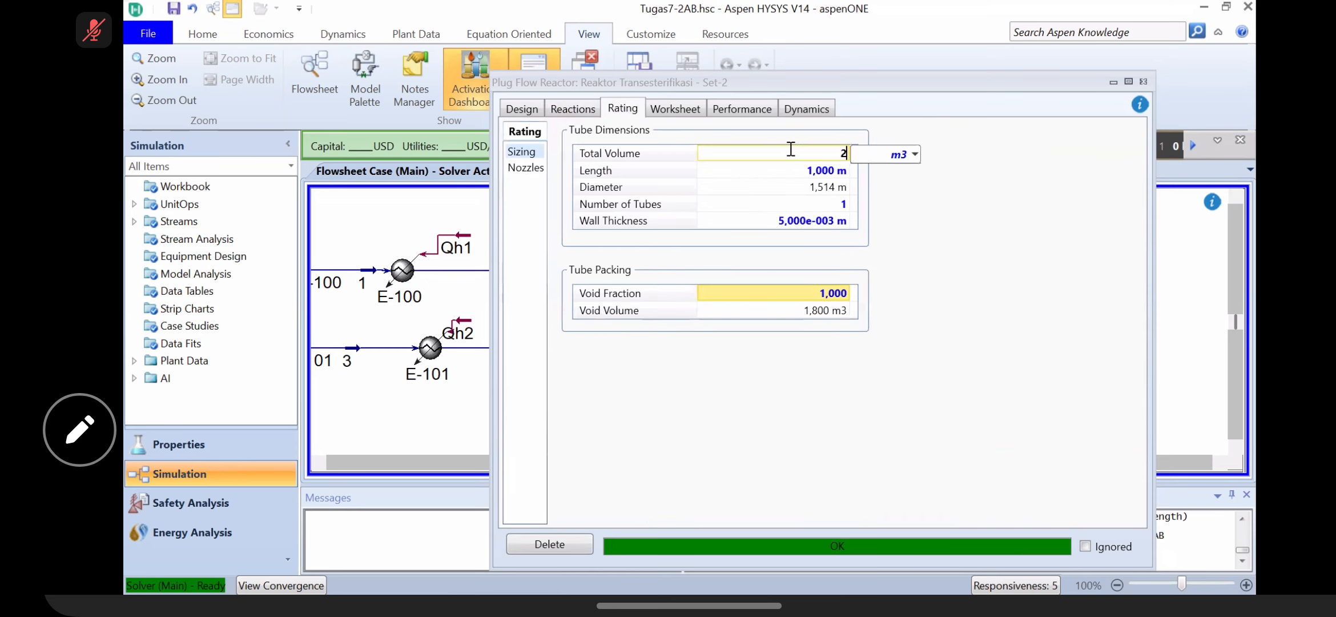
{"action": "key", "text": "Return"}
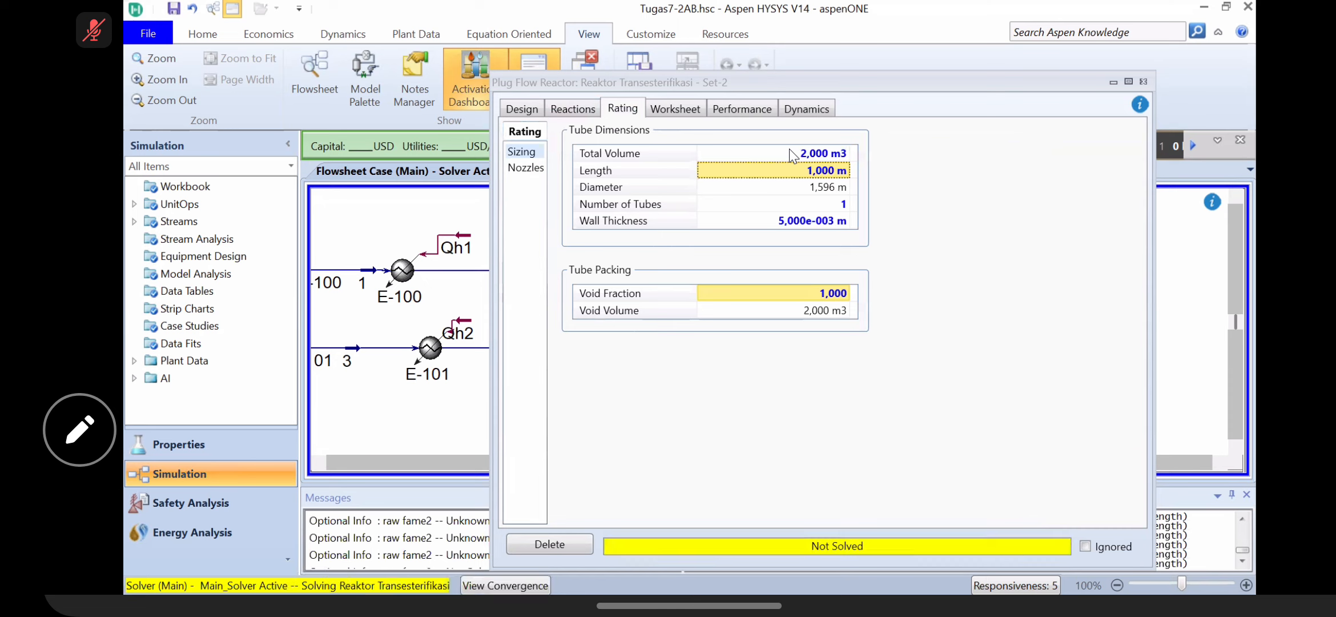
{"action": "left_click", "coordinate": [573, 109]}
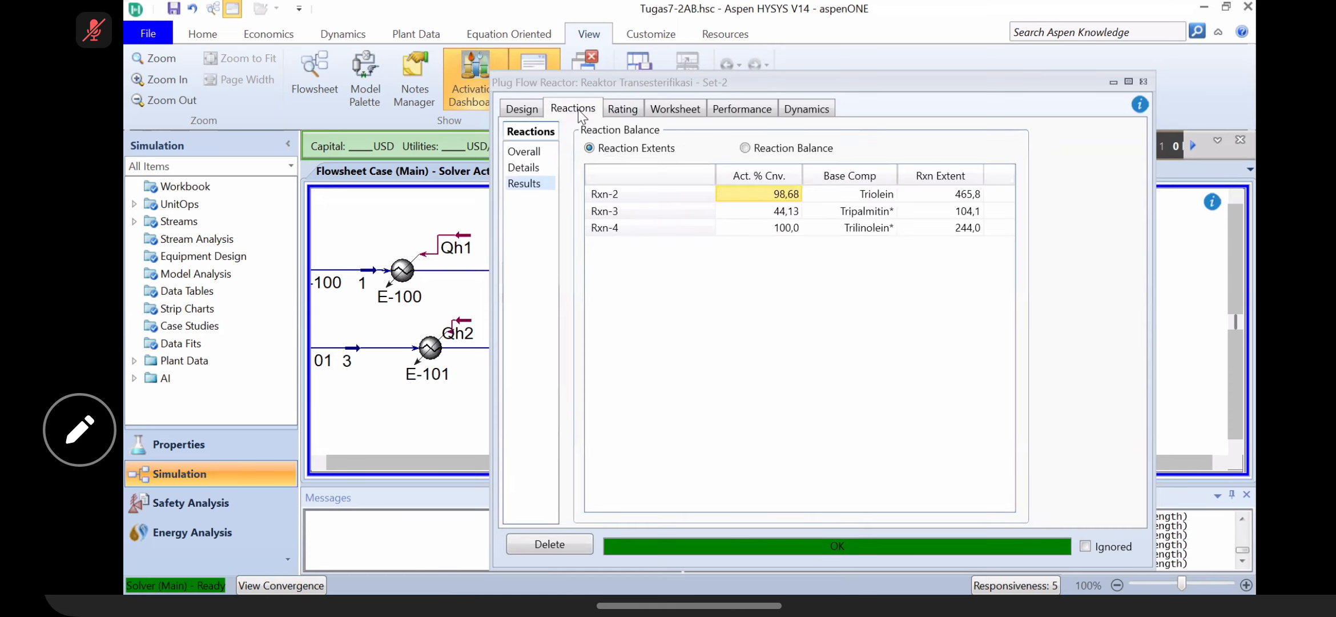
Step: Try a total volume of 3 m3 for the reactor and check the reaction conversions
{"action": "left_click", "coordinate": [624, 109]}
{"action": "left_click", "coordinate": [807, 155]}
{"action": "type", "text": "3"}
{"action": "key", "text": "Return"}
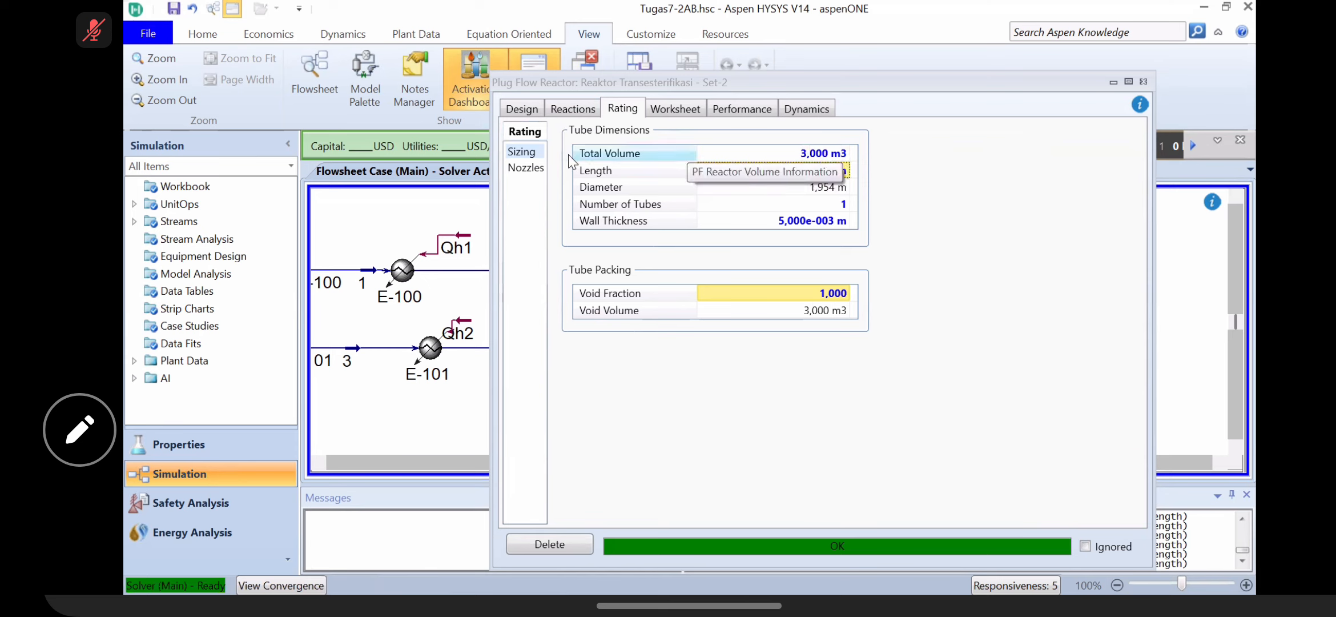
{"action": "left_click", "coordinate": [568, 114]}
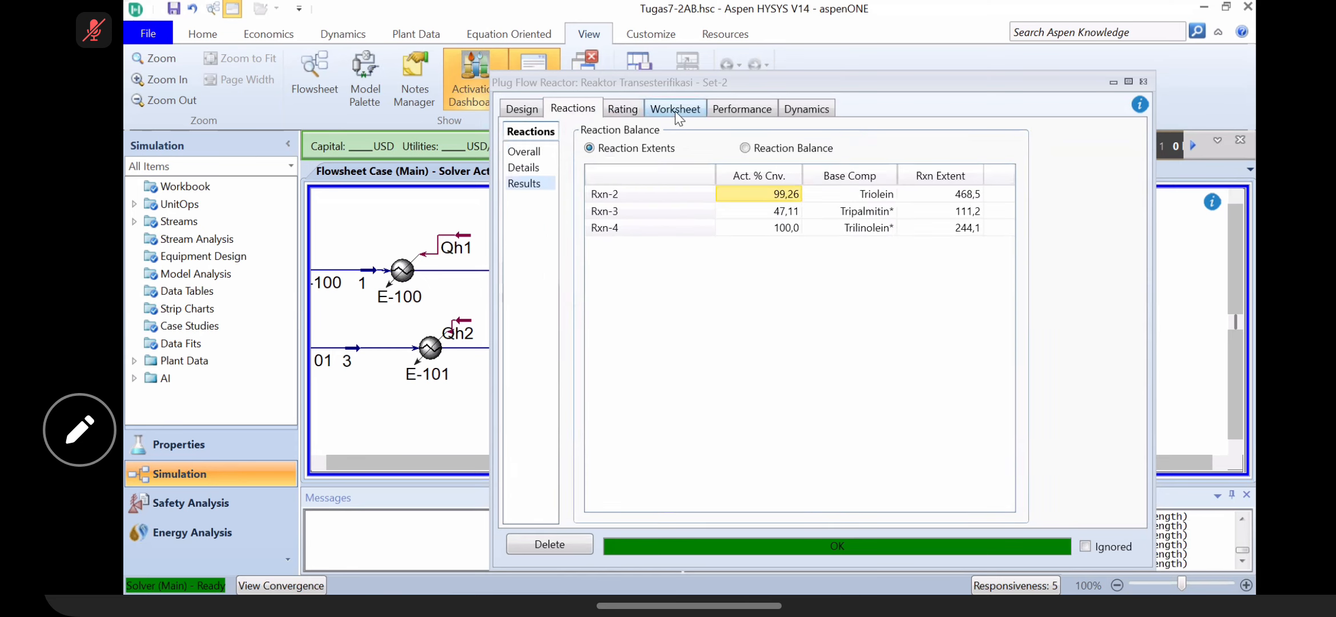
Step: Try a total volume of 4 m3 for the reactor and check whether it solves without a conversion warning
{"action": "left_click", "coordinate": [625, 111]}
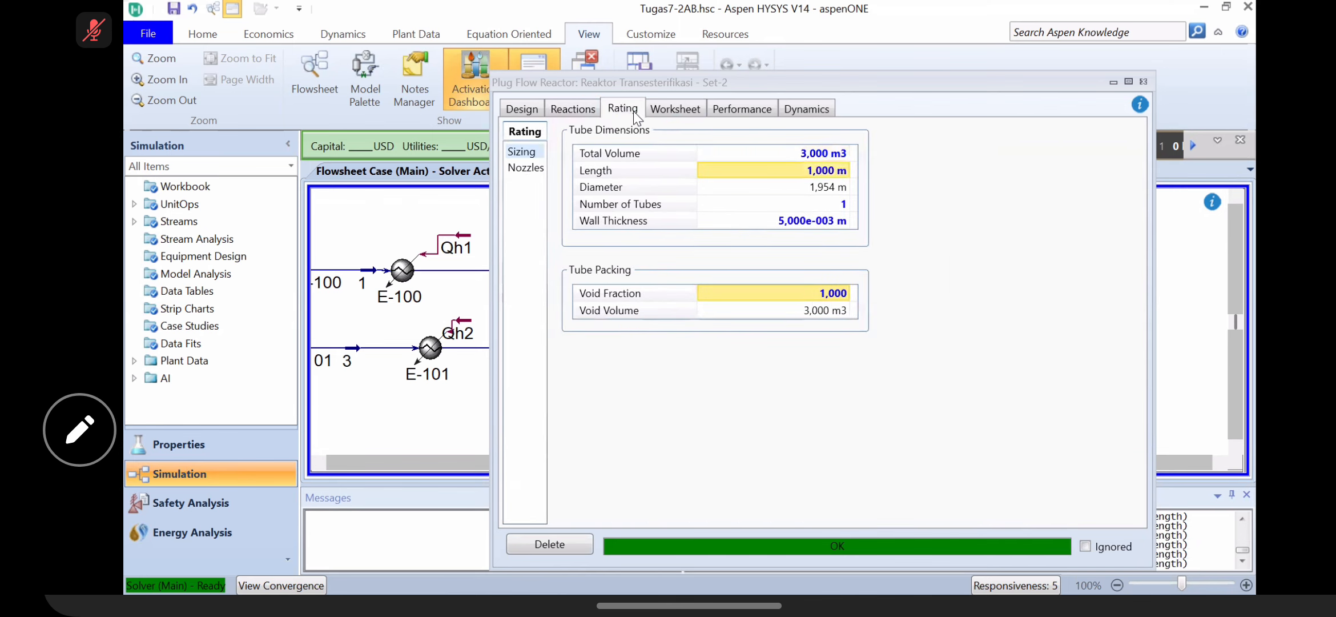
{"action": "left_click", "coordinate": [809, 152]}
{"action": "type", "text": "4"}
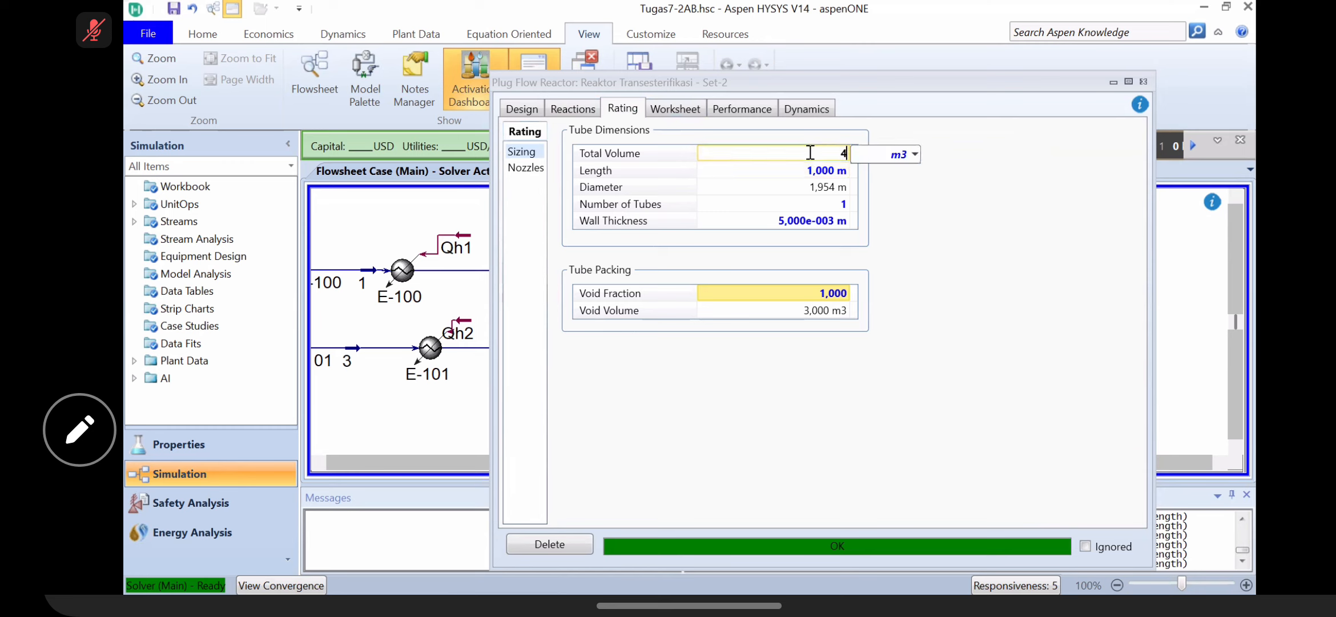
{"action": "key", "text": "Return"}
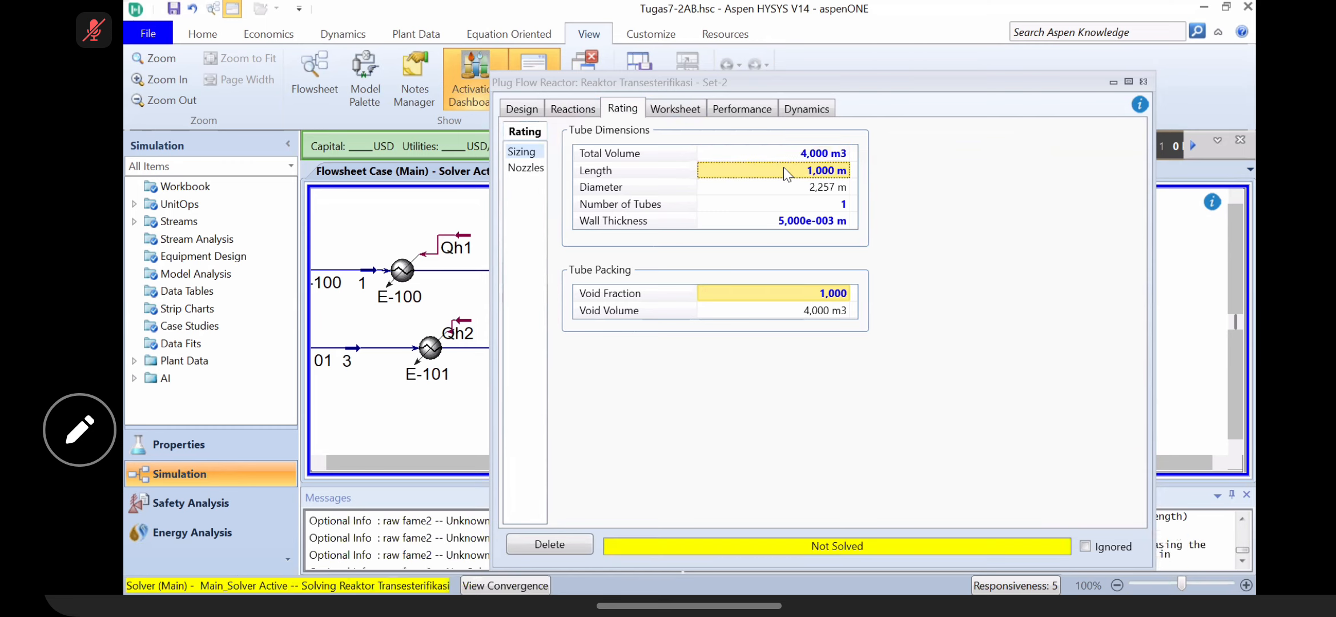
{"action": "left_click", "coordinate": [811, 153]}
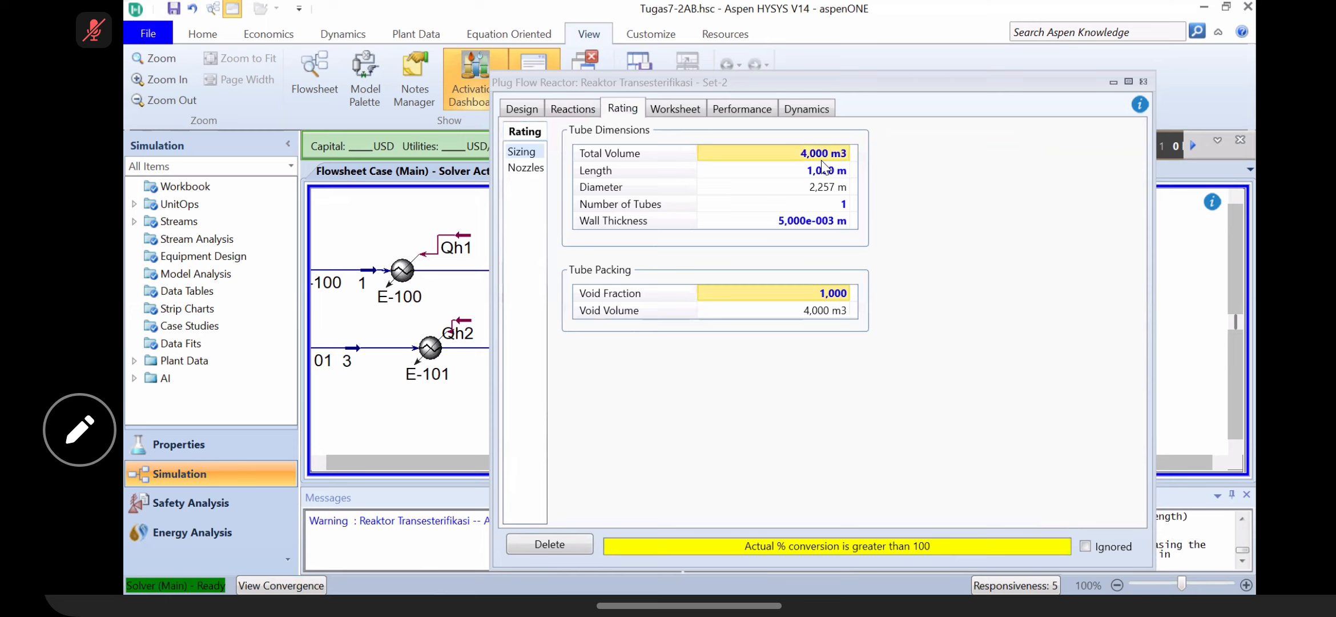
Step: Try total volumes of 3 m3 and 3.5 m3 for the transesterification reactor and check whether each solves without a conversion warning
{"action": "type", "text": "3"}
{"action": "key", "text": "Return"}
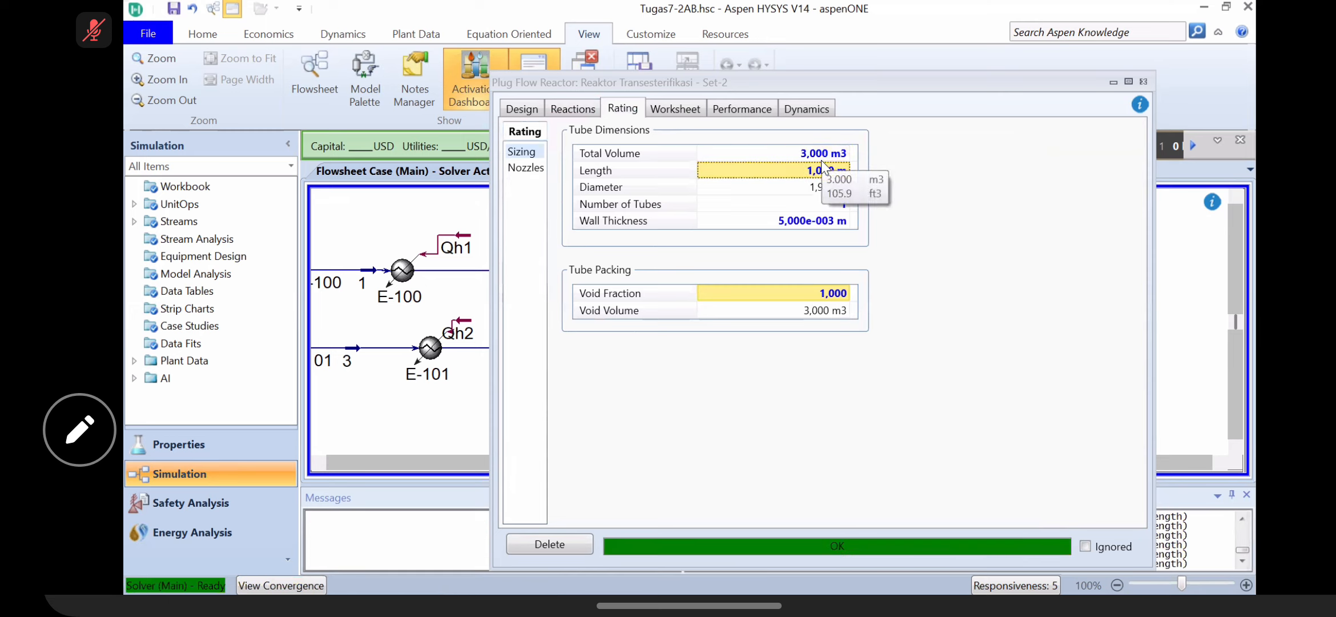
{"action": "left_click", "coordinate": [814, 154]}
{"action": "type", "text": "3."}
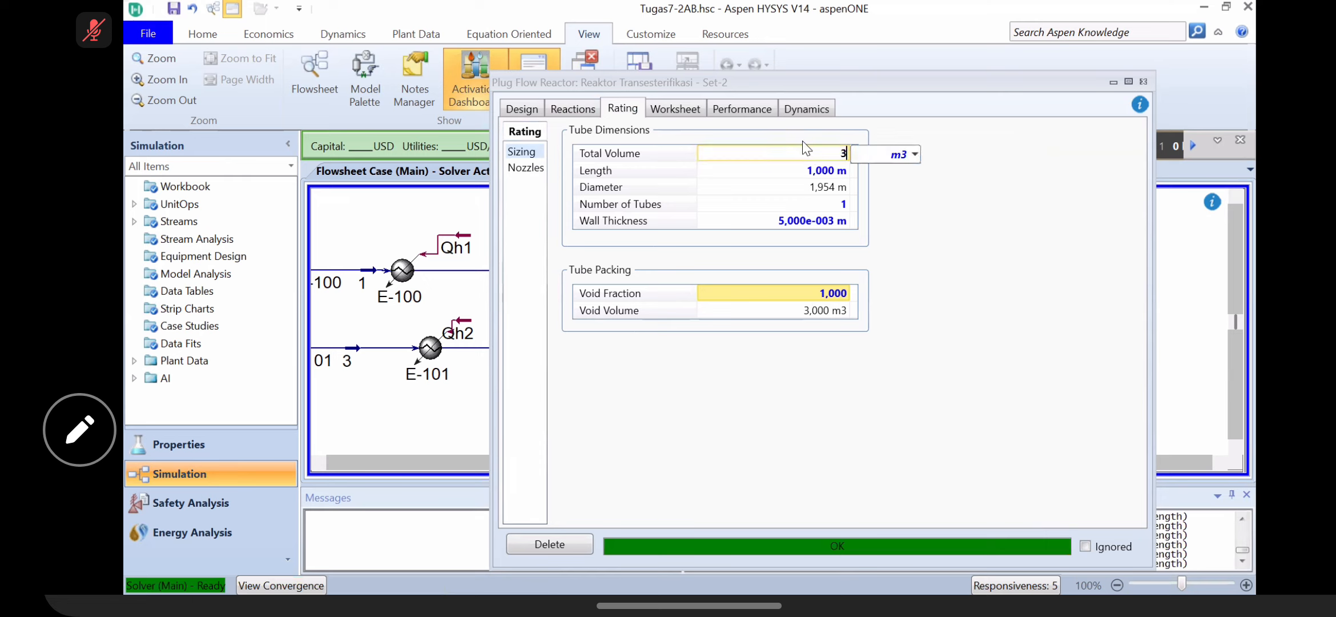
{"action": "type", "text": "5"}
{"action": "key", "text": "Return"}
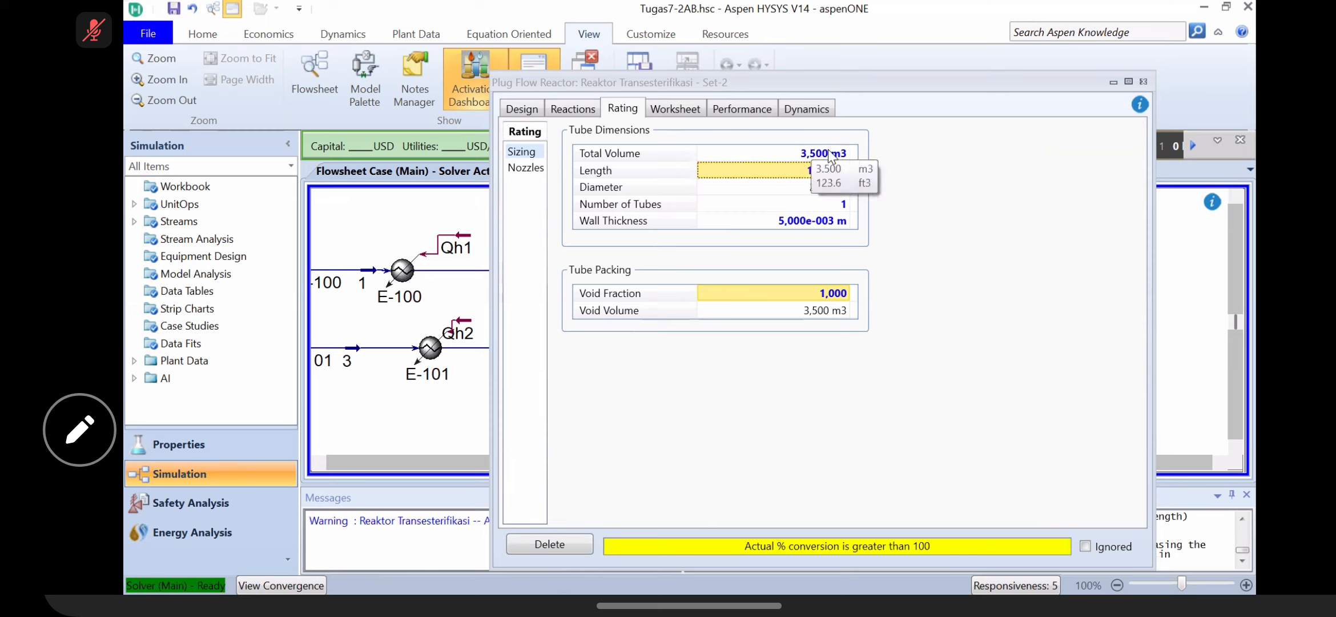
Step: Try a total volume of 3.1 m3 for the reactor and check the conversions of the three reactions
{"action": "left_click", "coordinate": [814, 156]}
{"action": "type", "text": "3."}
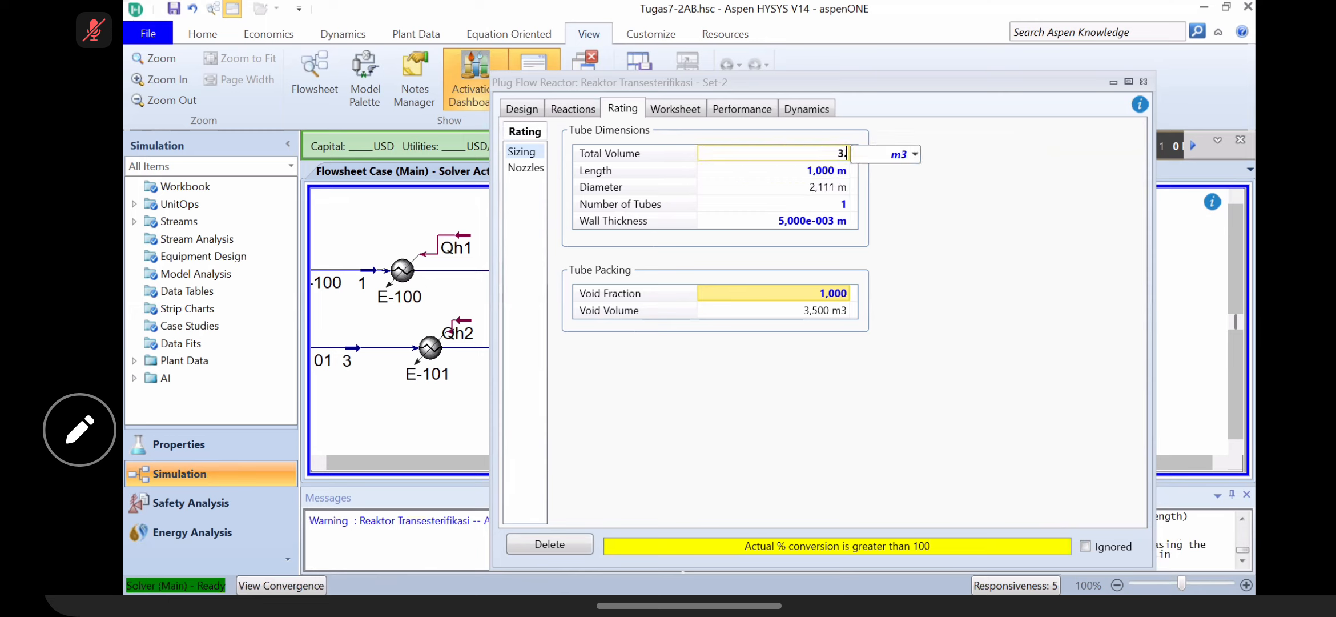
{"action": "type", "text": "1"}
{"action": "key", "text": "Return"}
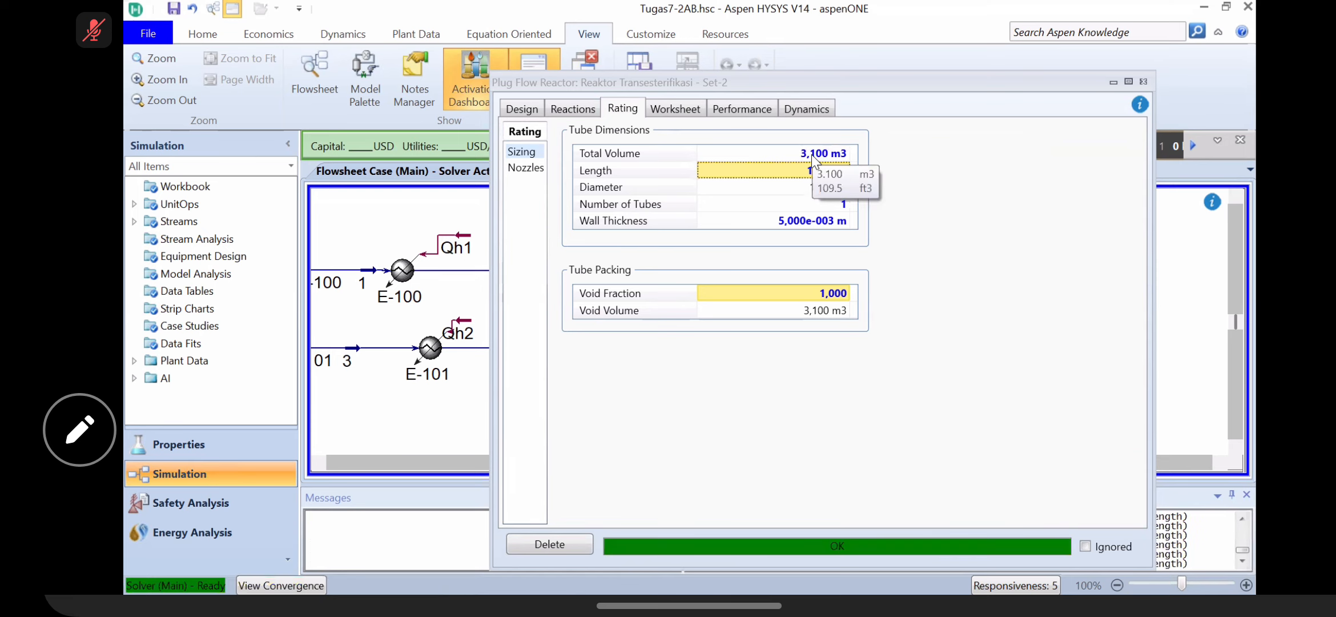
{"action": "left_click", "coordinate": [574, 108]}
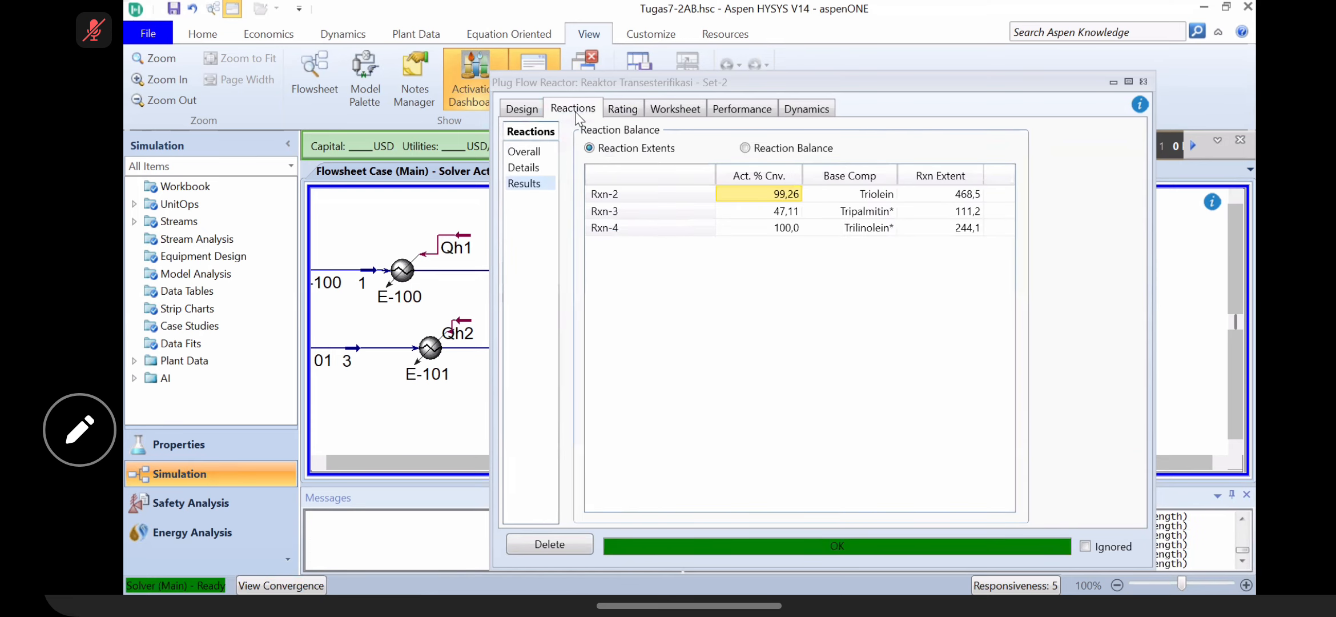
{"action": "left_click", "coordinate": [791, 215]}
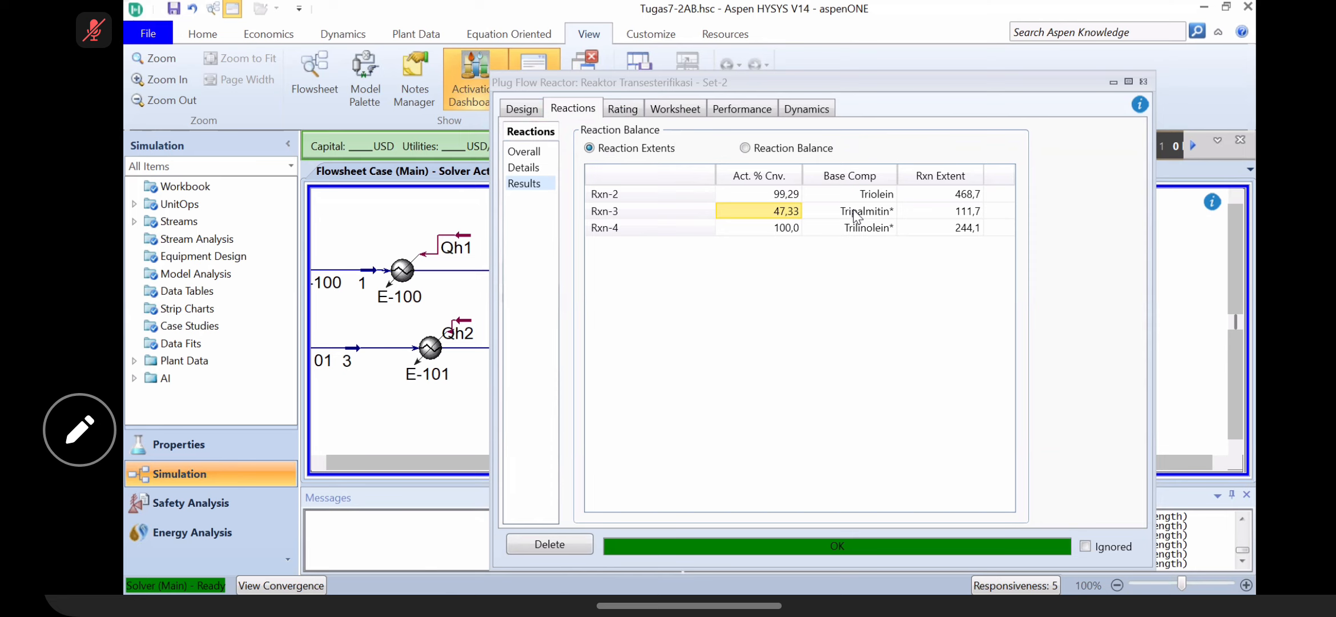
Step: Try a total volume of 3.2 m3 for the reactor and check the reaction conversions
{"action": "left_click", "coordinate": [624, 108]}
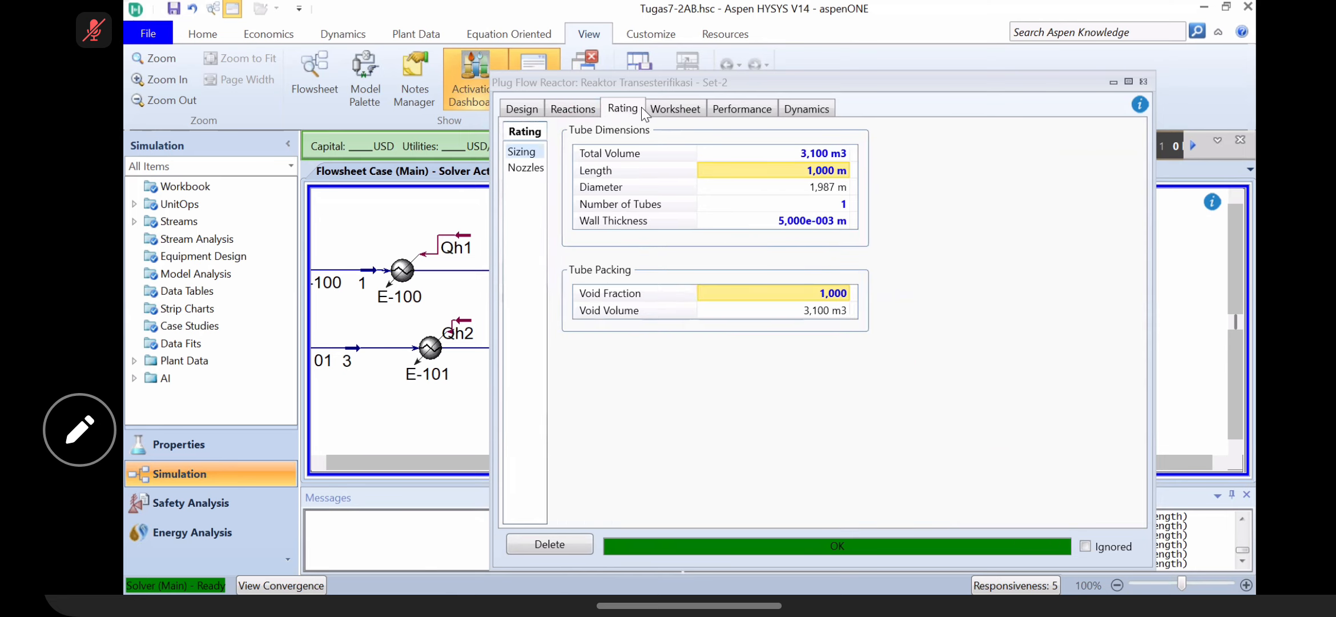
{"action": "left_click", "coordinate": [800, 156]}
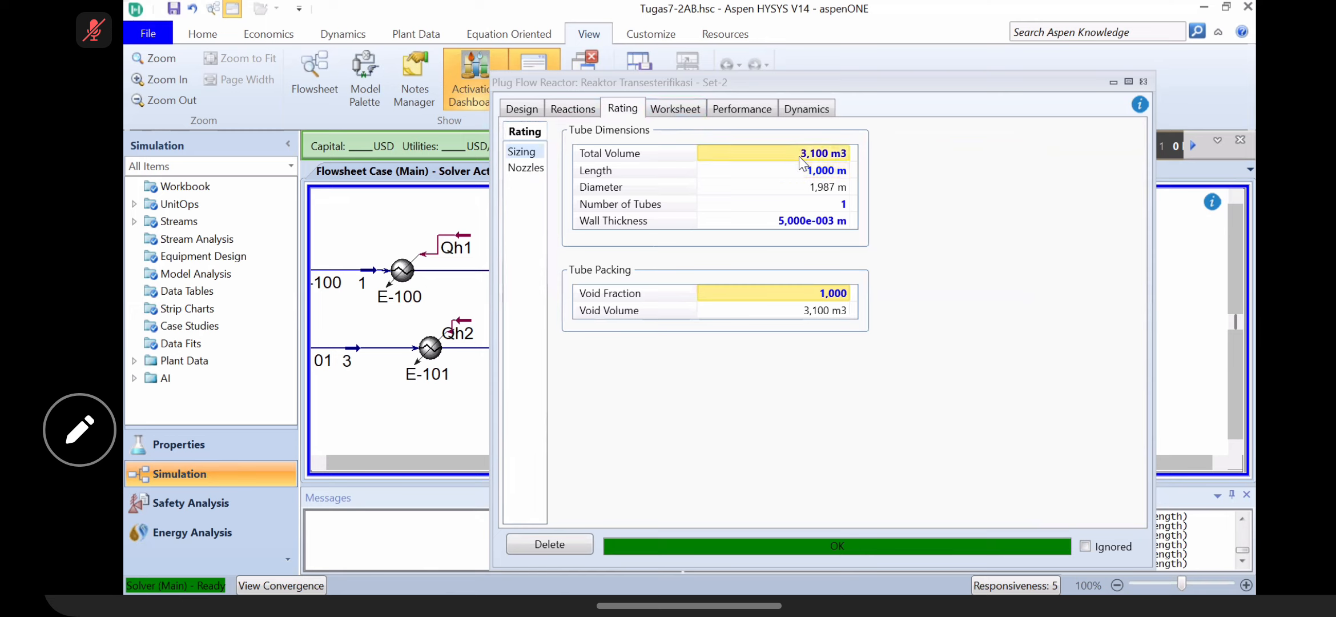
{"action": "type", "text": "3.2"}
{"action": "key", "text": "Return"}
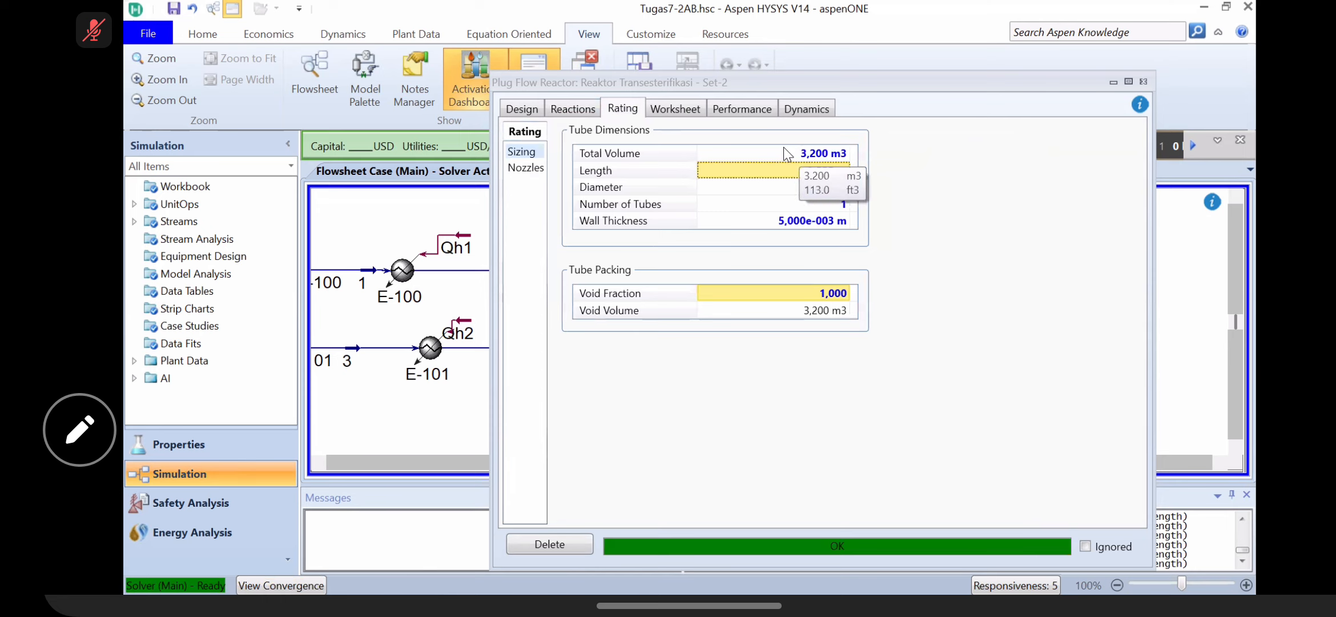
{"action": "left_click", "coordinate": [574, 109]}
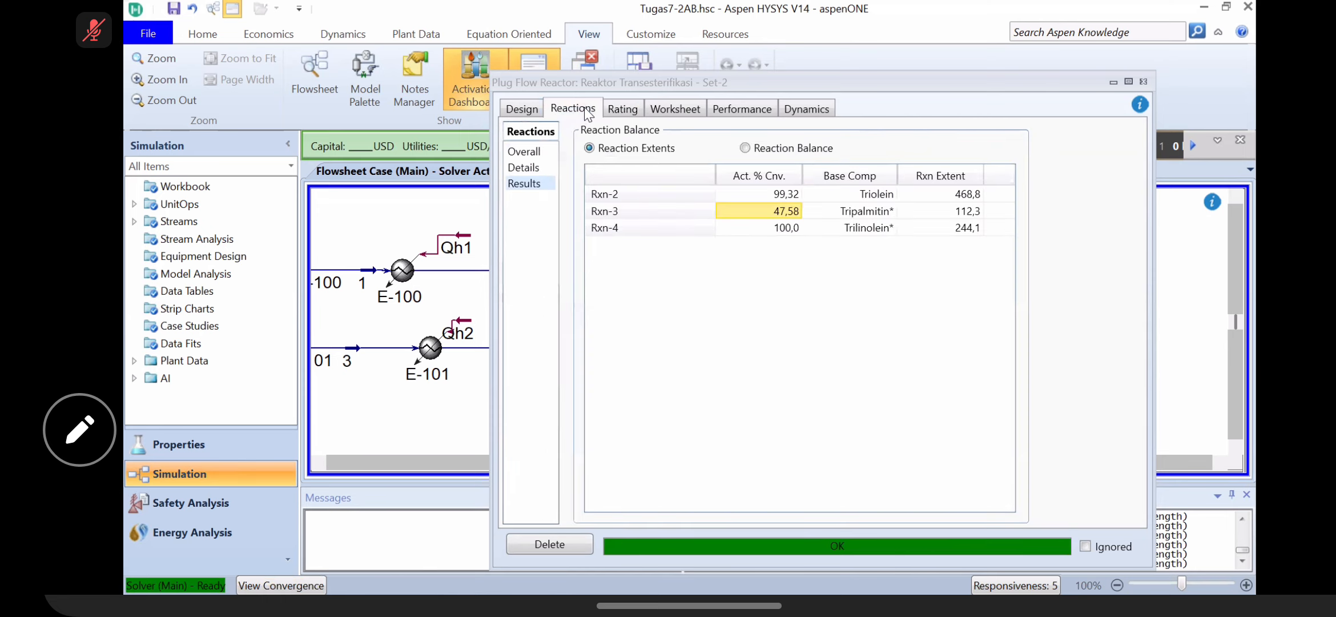
Step: Set the reactor's total volume to 3.3 m3 and check the reaction conversions
{"action": "left_click", "coordinate": [625, 108]}
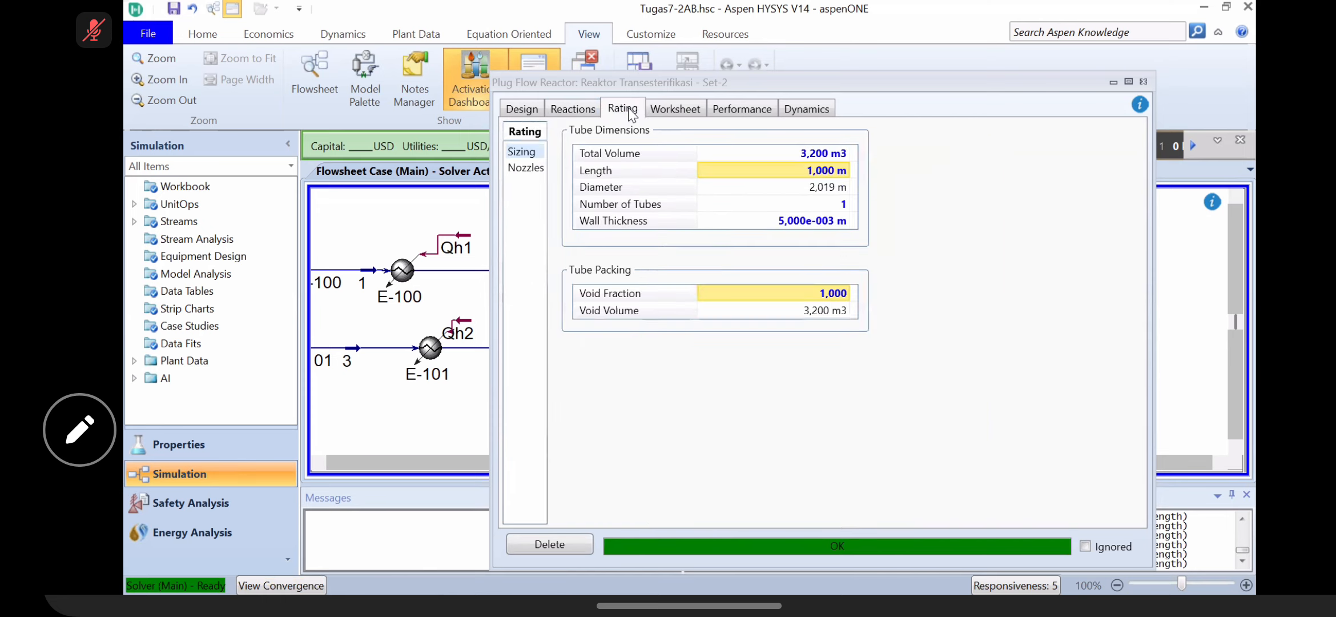
{"action": "type", "text": "3,3"}
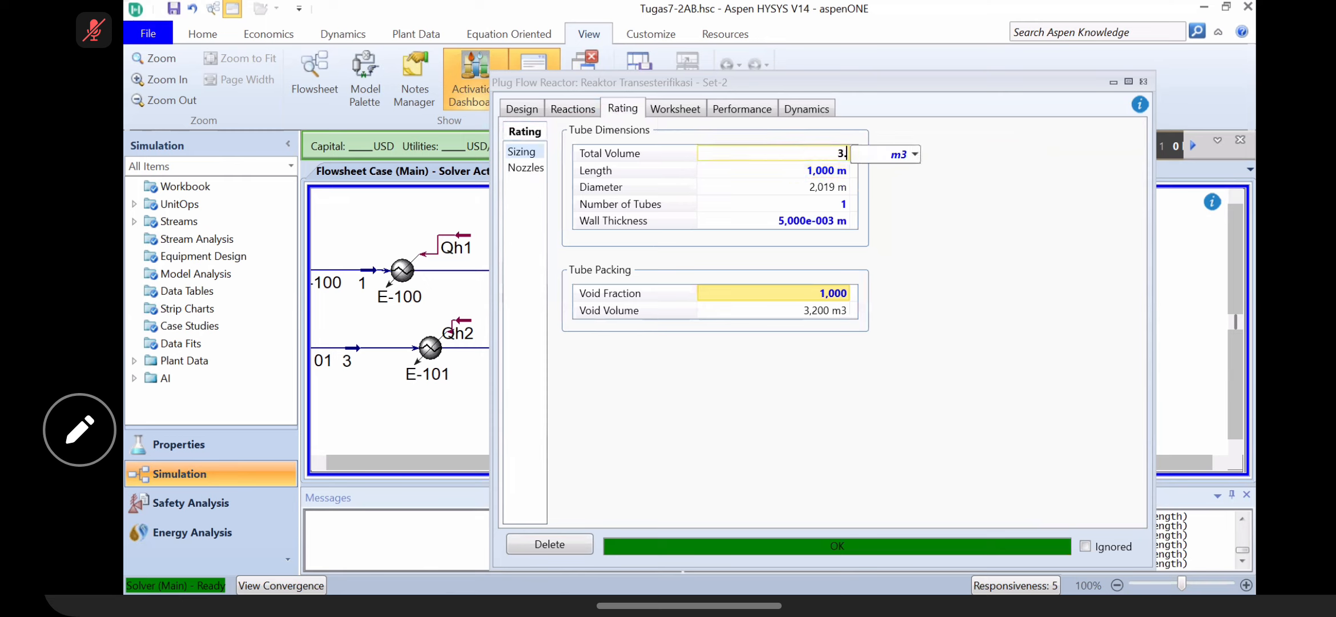
{"action": "key", "text": "Return"}
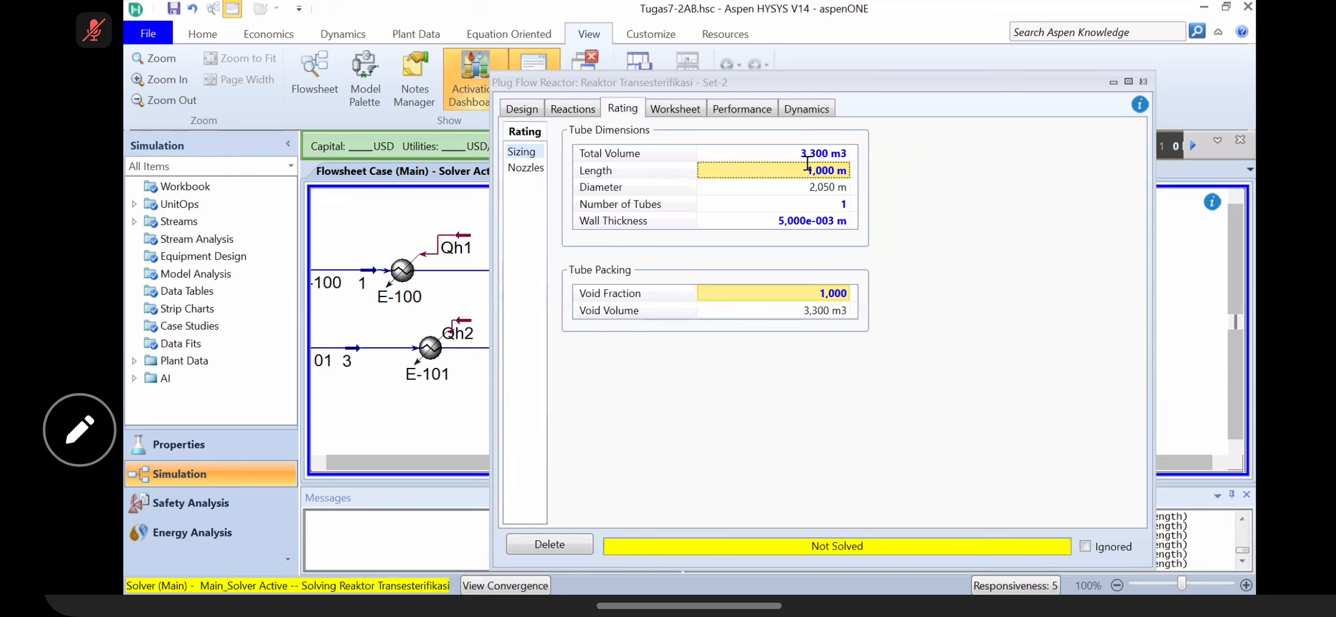
{"action": "left_click", "coordinate": [573, 107]}
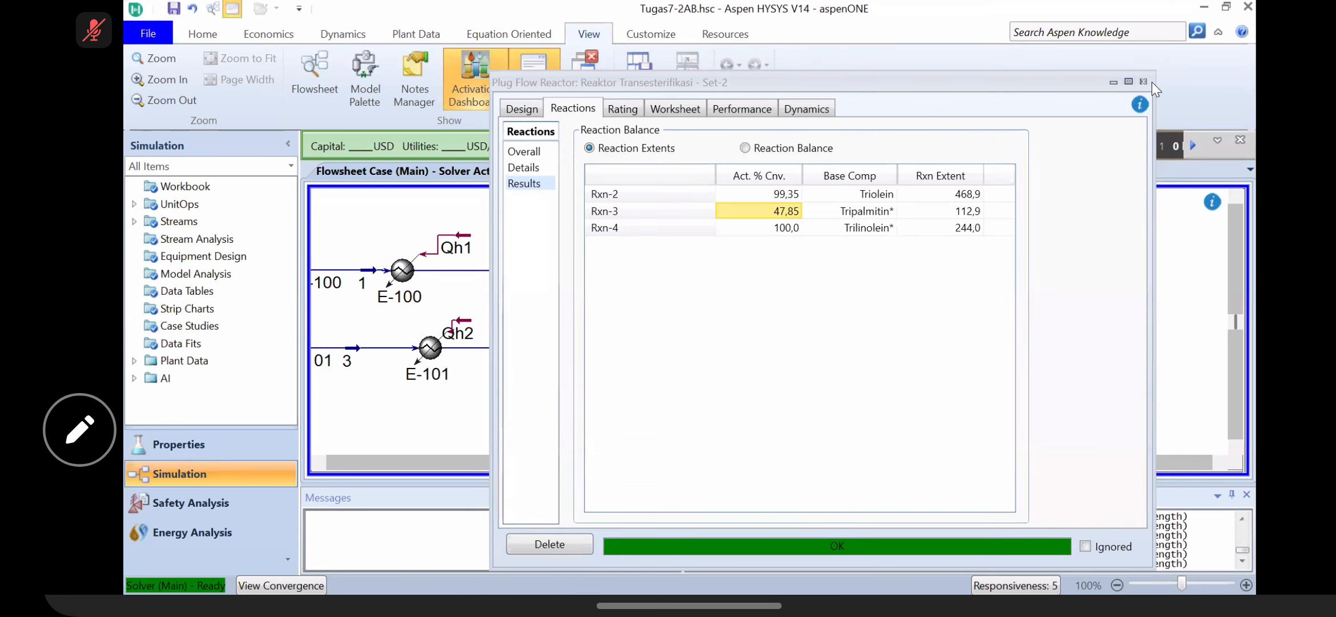
Step: Compare the temperature and pressure of feed stream 6 and product stream raw fame2 on the reactor's worksheet
{"action": "left_click", "coordinate": [624, 110]}
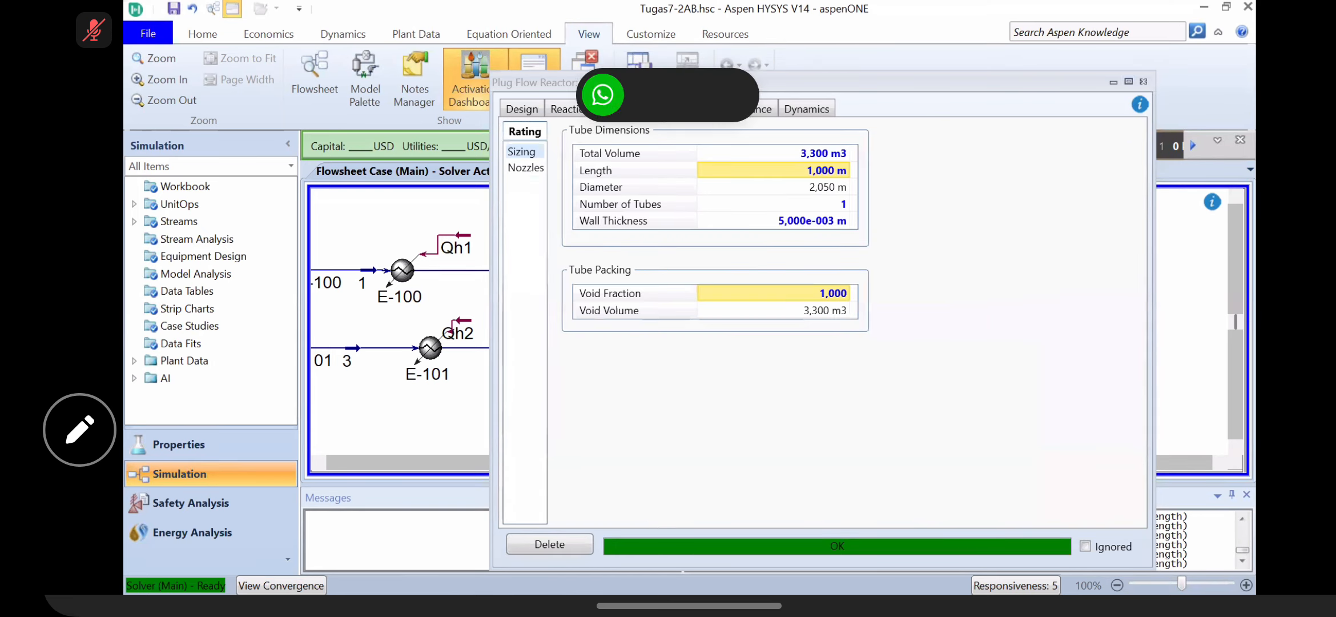
{"action": "left_click", "coordinate": [675, 109]}
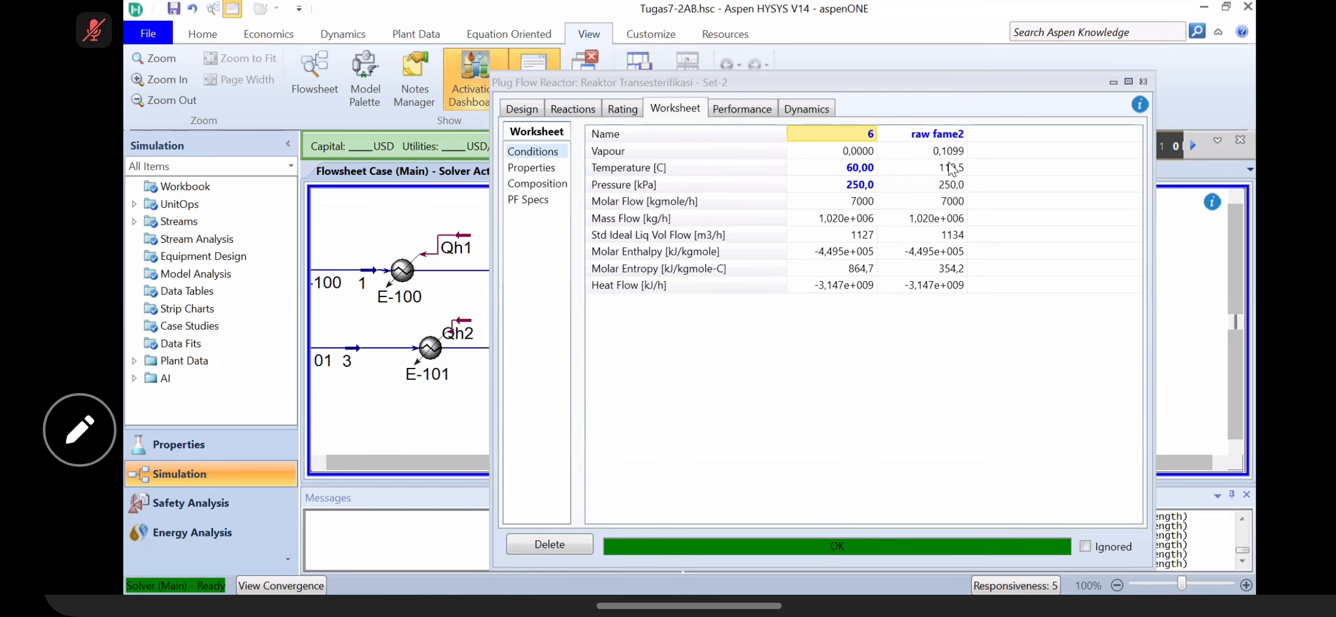
{"action": "left_click", "coordinate": [860, 172]}
{"action": "left_click", "coordinate": [937, 169]}
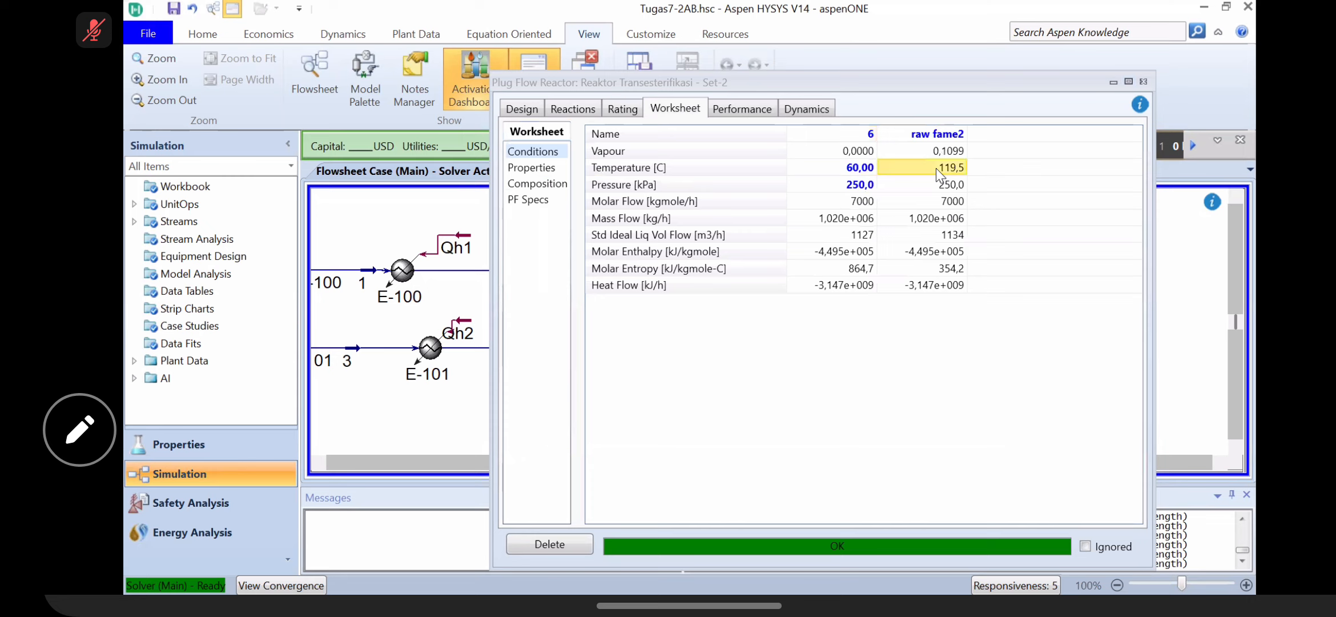
{"action": "left_click", "coordinate": [855, 185]}
{"action": "key", "text": "Right"}
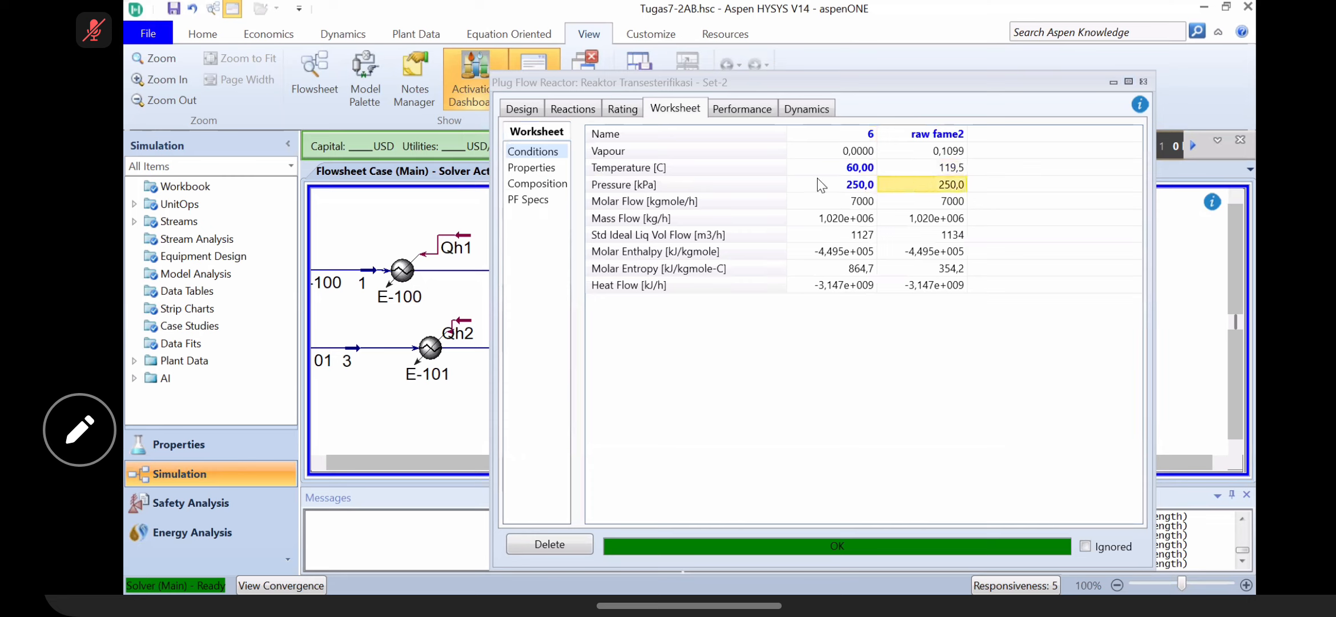
Step: Compare the component compositions of stream 6 and raw fame2, including methanol, glycerol and the methyl esters, and close the reactor form
{"action": "left_click", "coordinate": [557, 188]}
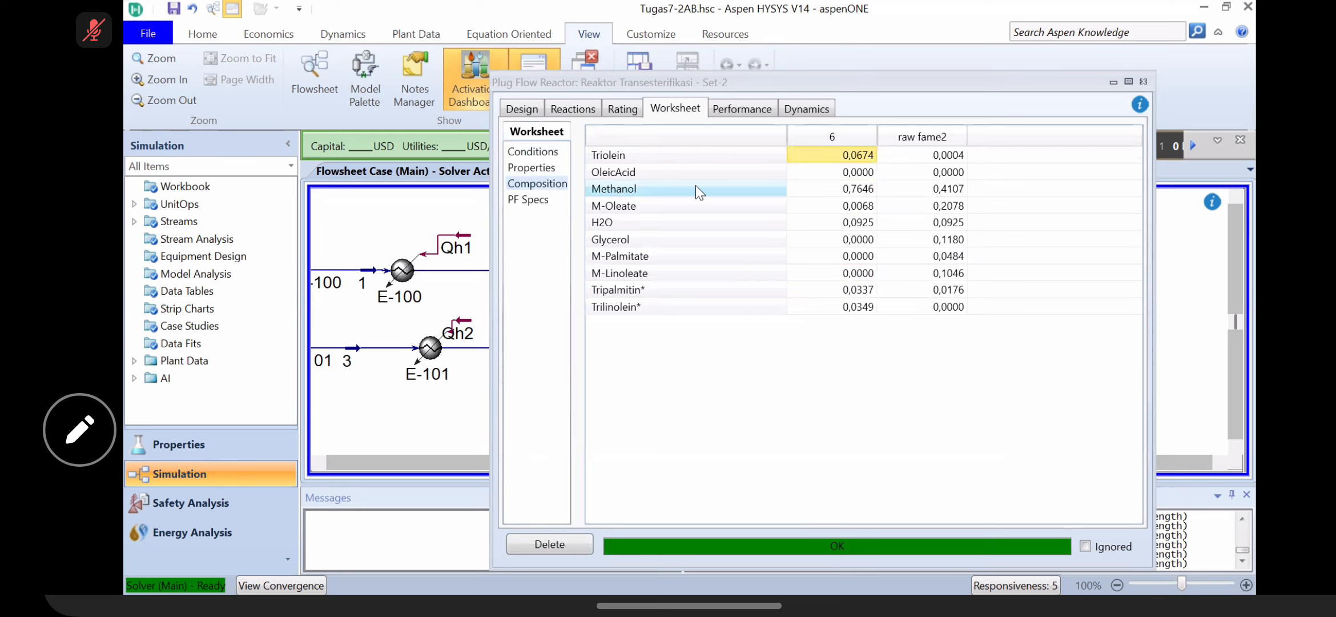
{"action": "left_click", "coordinate": [871, 173]}
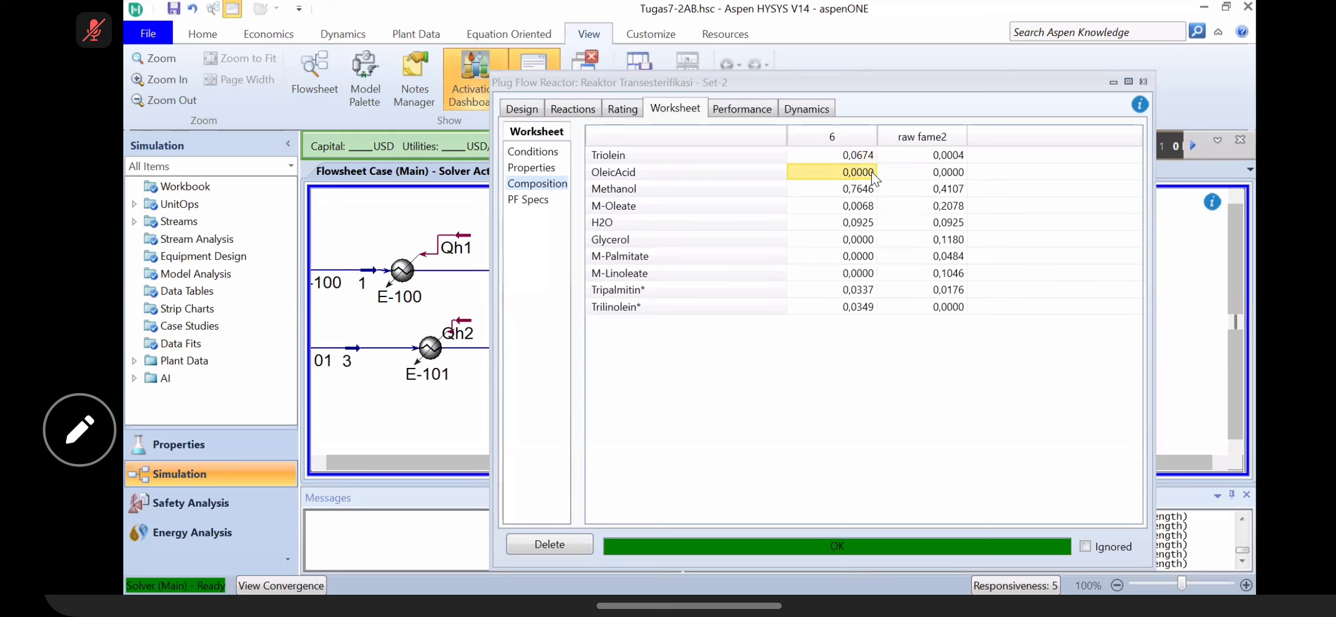
{"action": "left_click", "coordinate": [932, 172]}
{"action": "left_click", "coordinate": [945, 156]}
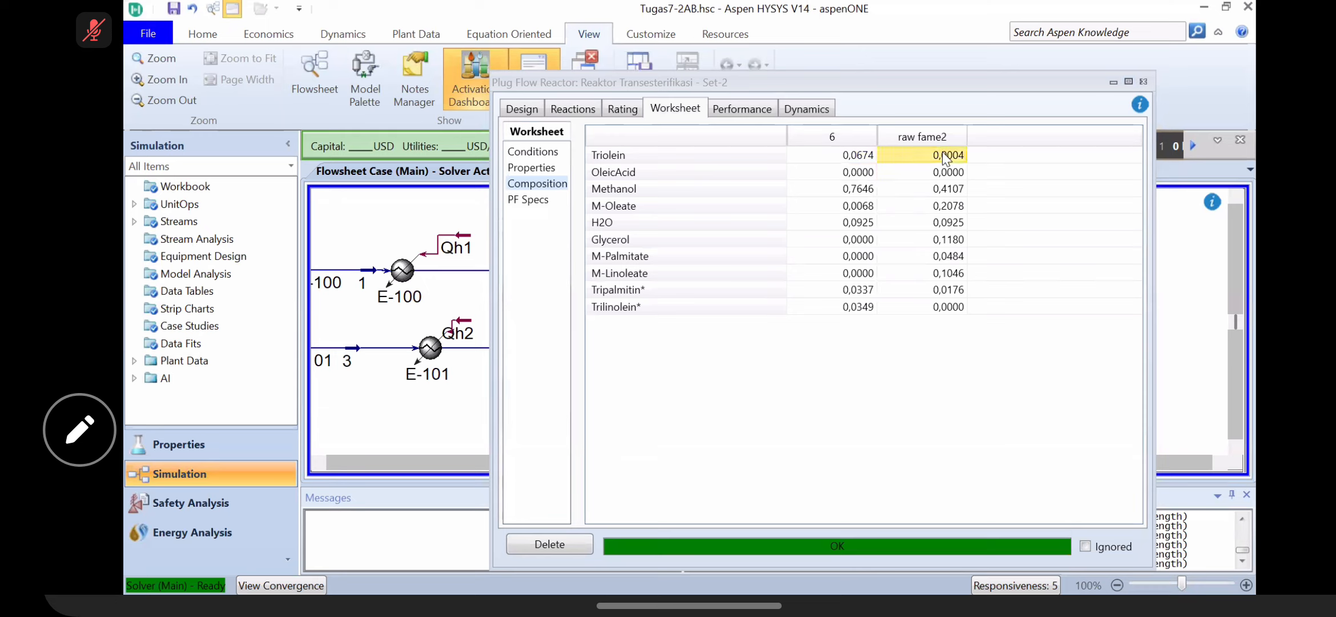
{"action": "left_click", "coordinate": [955, 193]}
{"action": "left_click", "coordinate": [957, 207]}
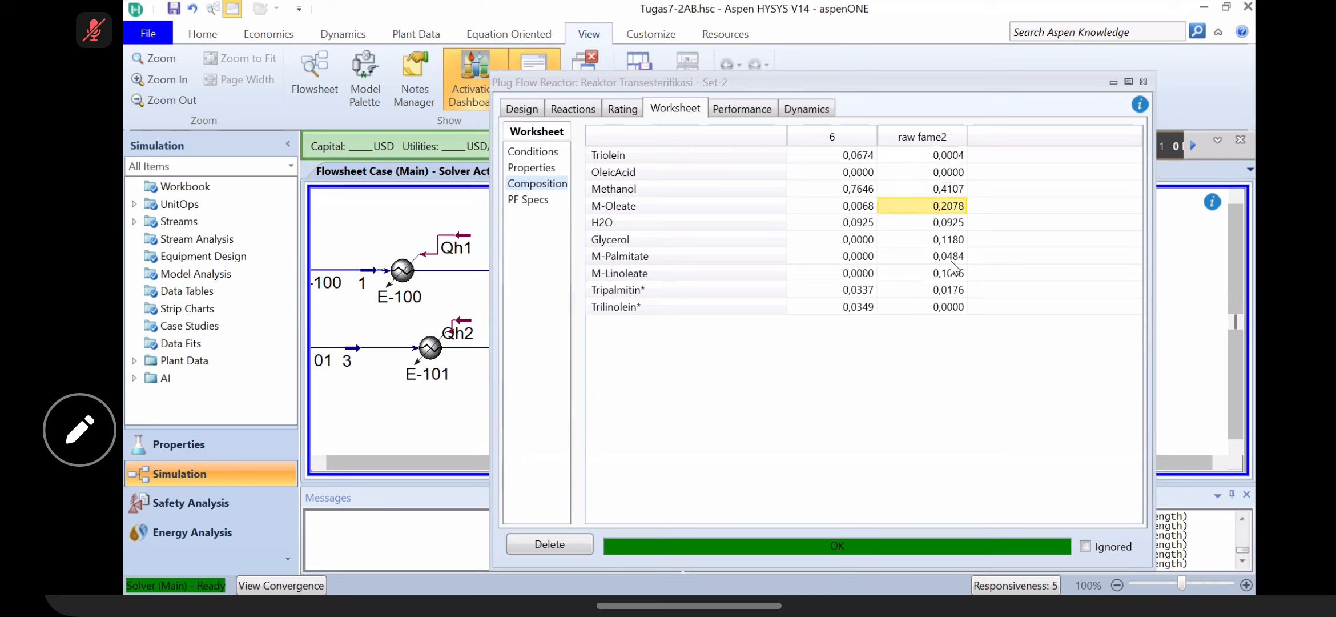
{"action": "left_click", "coordinate": [953, 290]}
{"action": "left_click", "coordinate": [953, 309]}
{"action": "left_click", "coordinate": [953, 291]}
{"action": "left_click", "coordinate": [952, 307]}
{"action": "left_click", "coordinate": [953, 293]}
{"action": "left_click", "coordinate": [953, 306]}
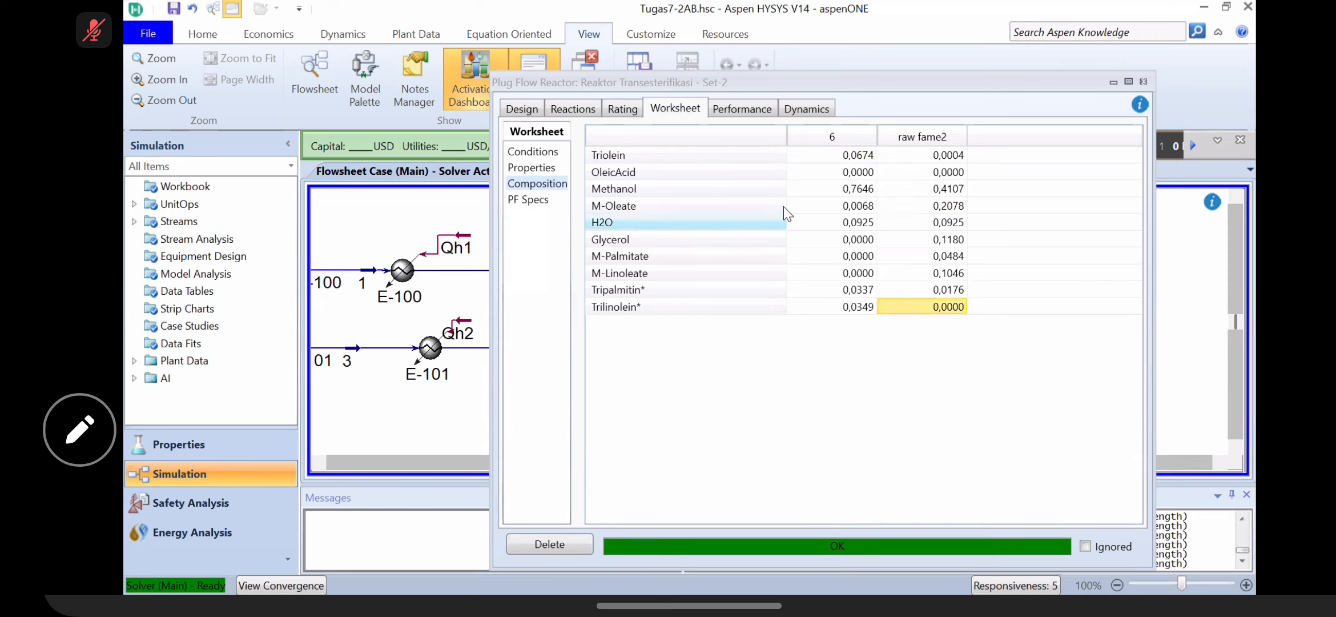
{"action": "left_click", "coordinate": [955, 225]}
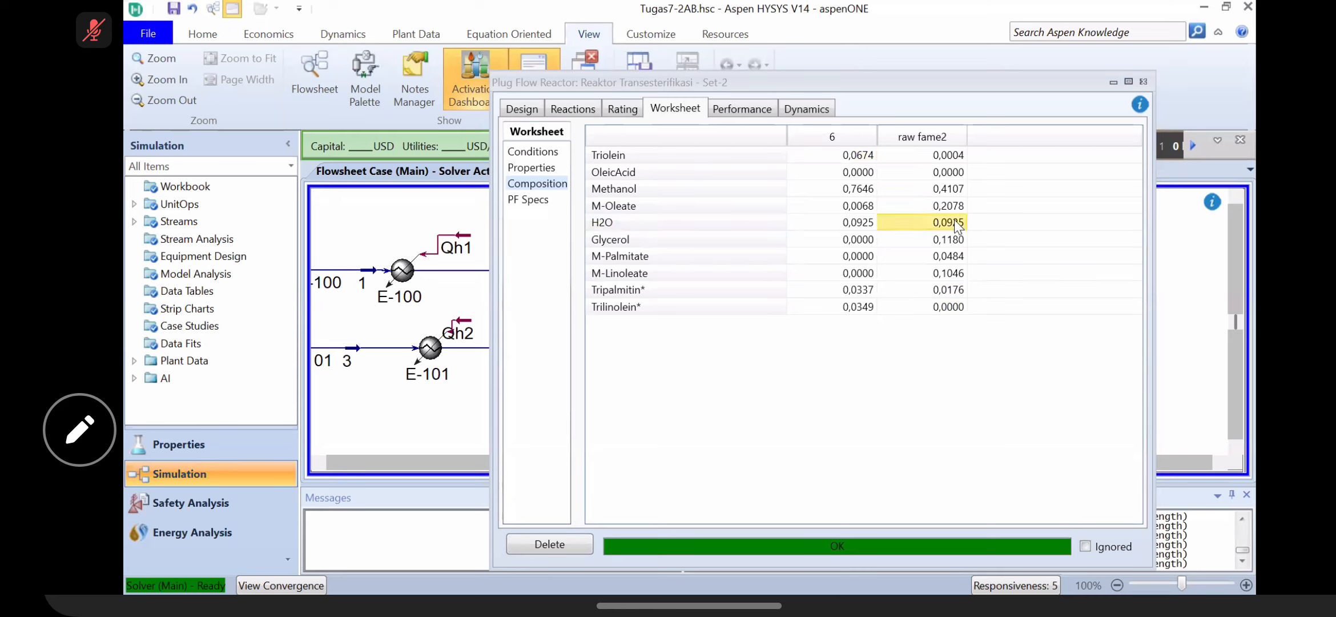
{"action": "left_click", "coordinate": [628, 190]}
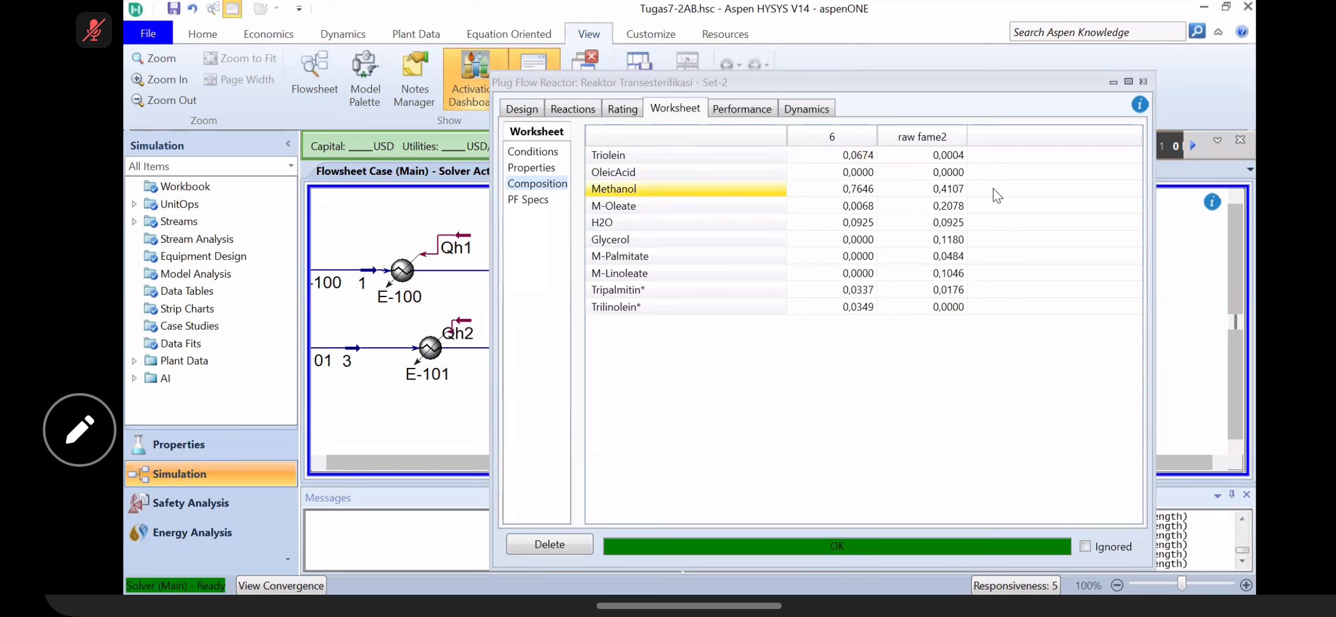
{"action": "left_click", "coordinate": [663, 242]}
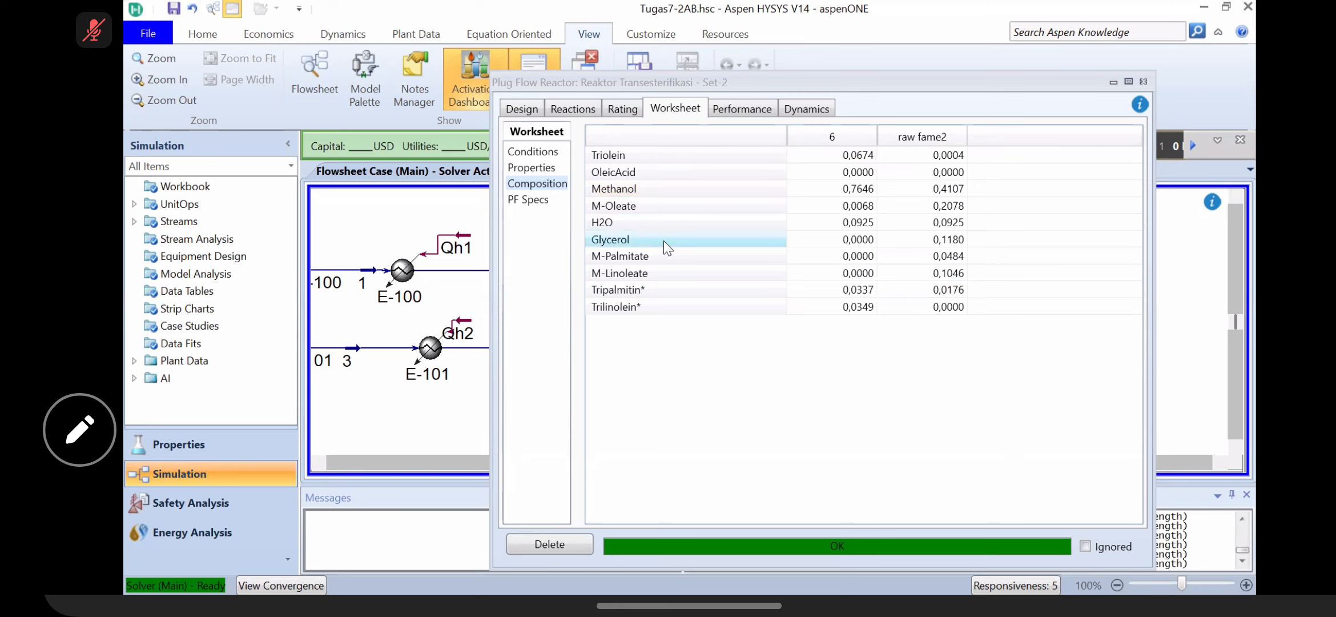
{"action": "left_click", "coordinate": [957, 240]}
{"action": "left_click", "coordinate": [1145, 83]}
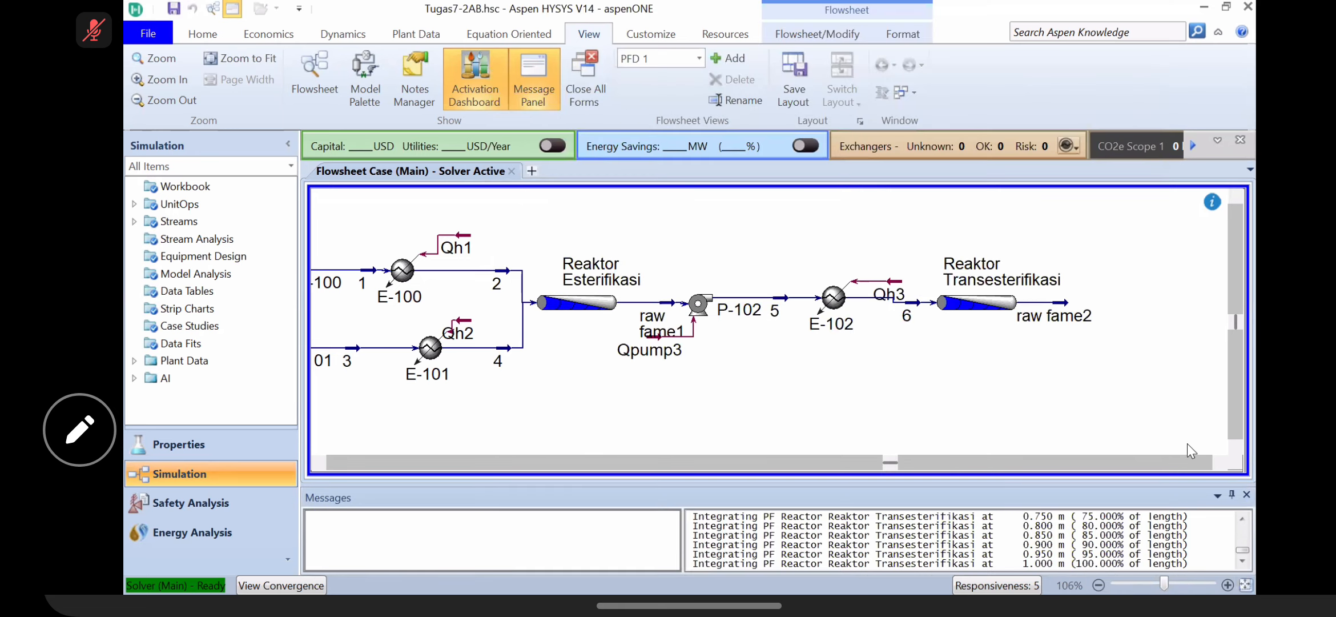
Step: Find the component splitter in the model palette, place one on the flowsheet downstream of stream raw fame2, and save the case
{"action": "left_click", "coordinate": [1223, 460]}
{"action": "left_click", "coordinate": [1222, 461]}
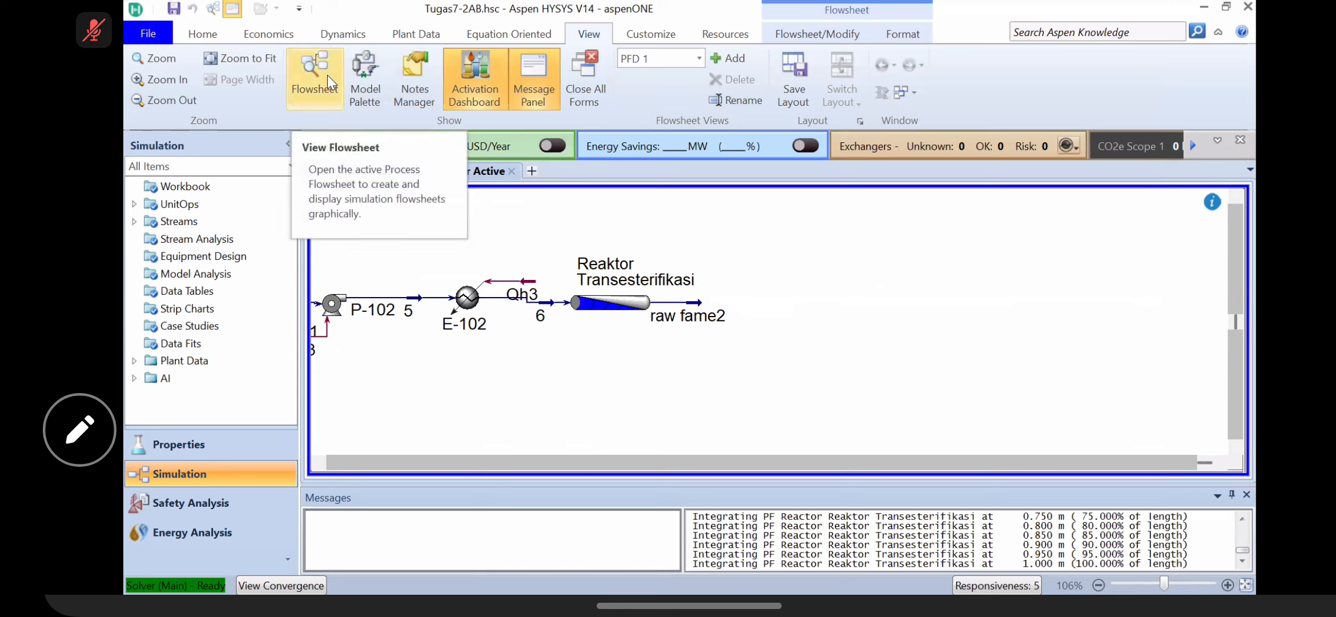
{"action": "left_click", "coordinate": [365, 74]}
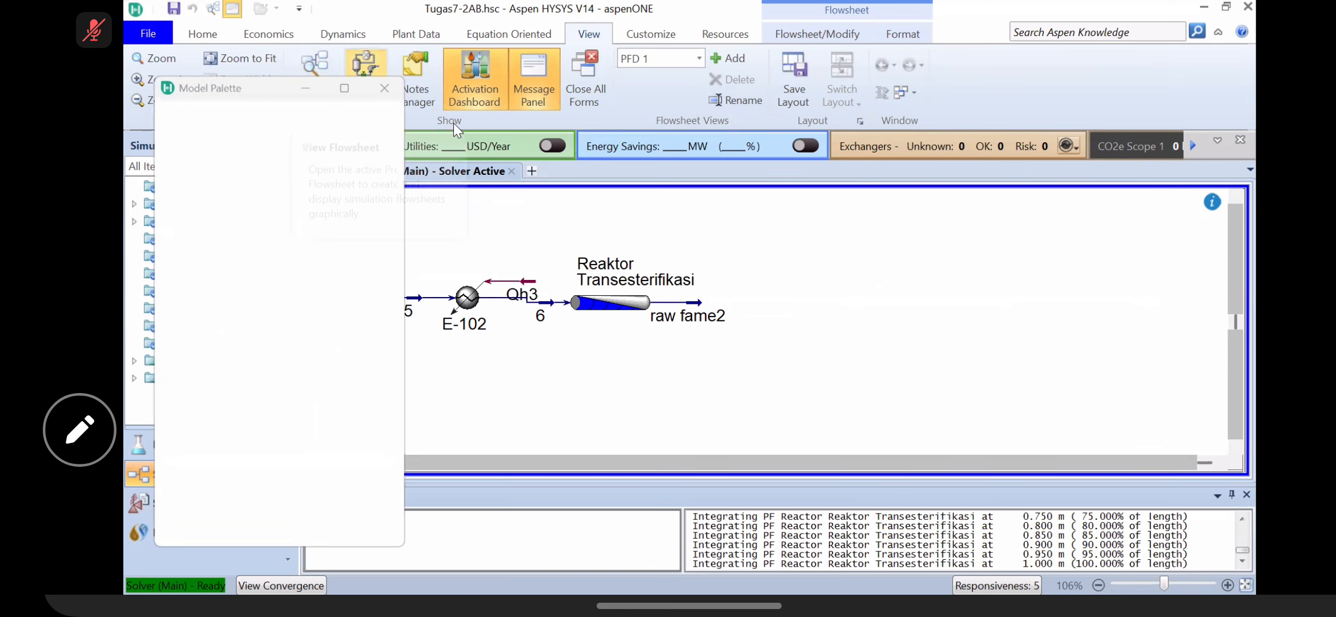
{"action": "type", "text": "com"}
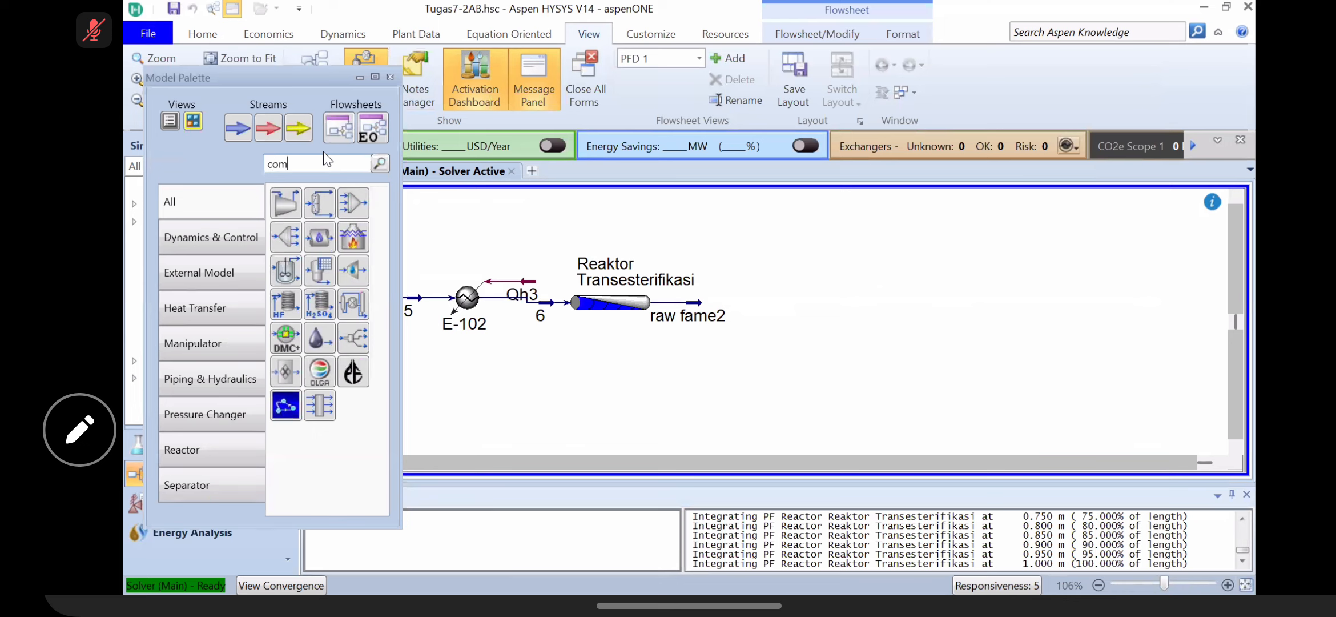
{"action": "type", "text": "ponent splitter"}
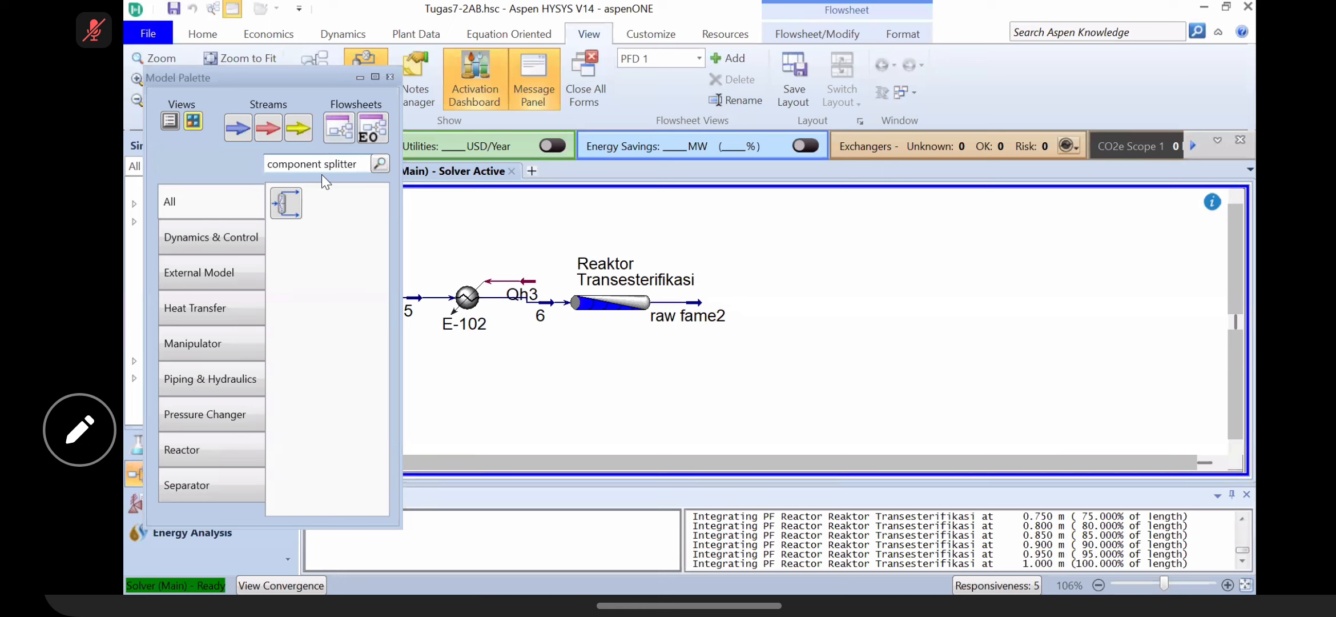
{"action": "left_click_drag", "start_coordinate": [285, 204], "coordinate": [776, 326]}
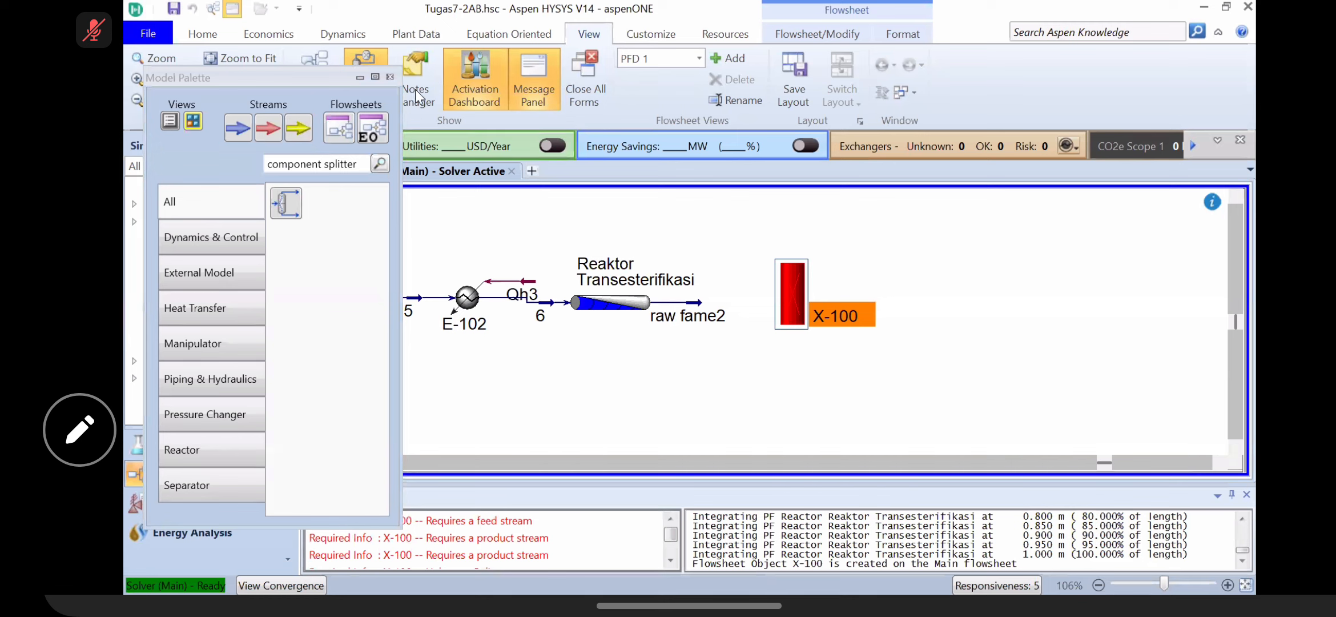
{"action": "key", "text": "F4"}
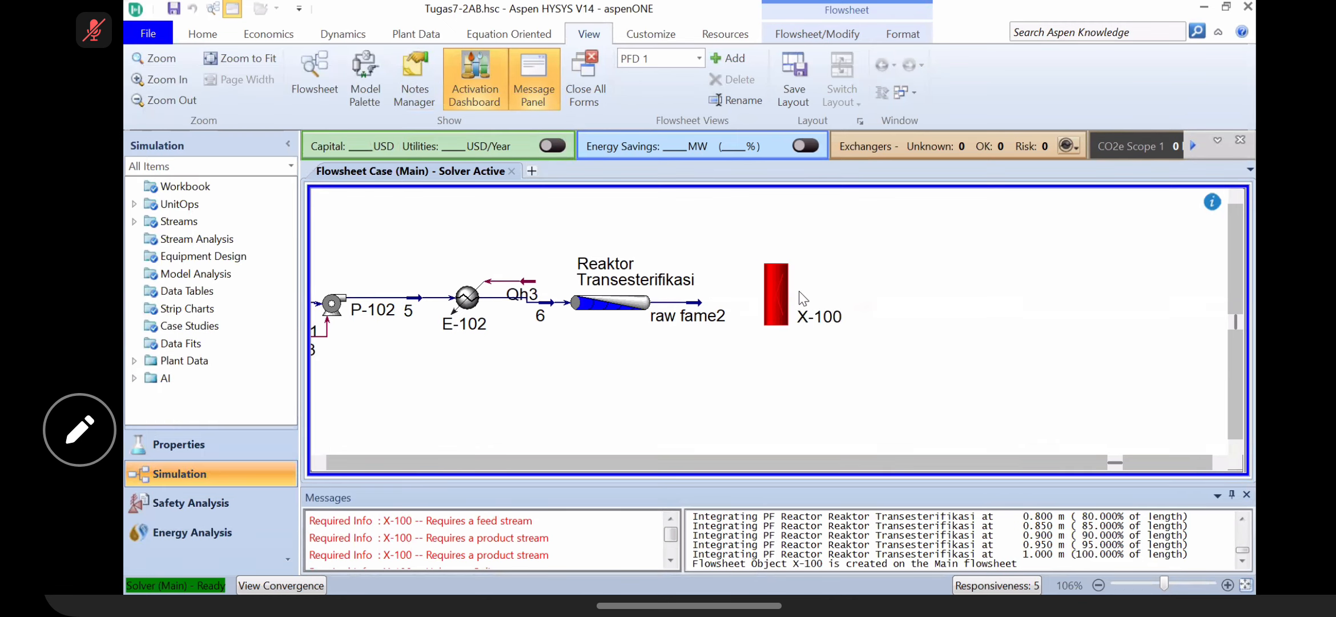
{"action": "mouse_move", "coordinate": [769, 296]}
{"action": "key", "text": "ctrl+s"}
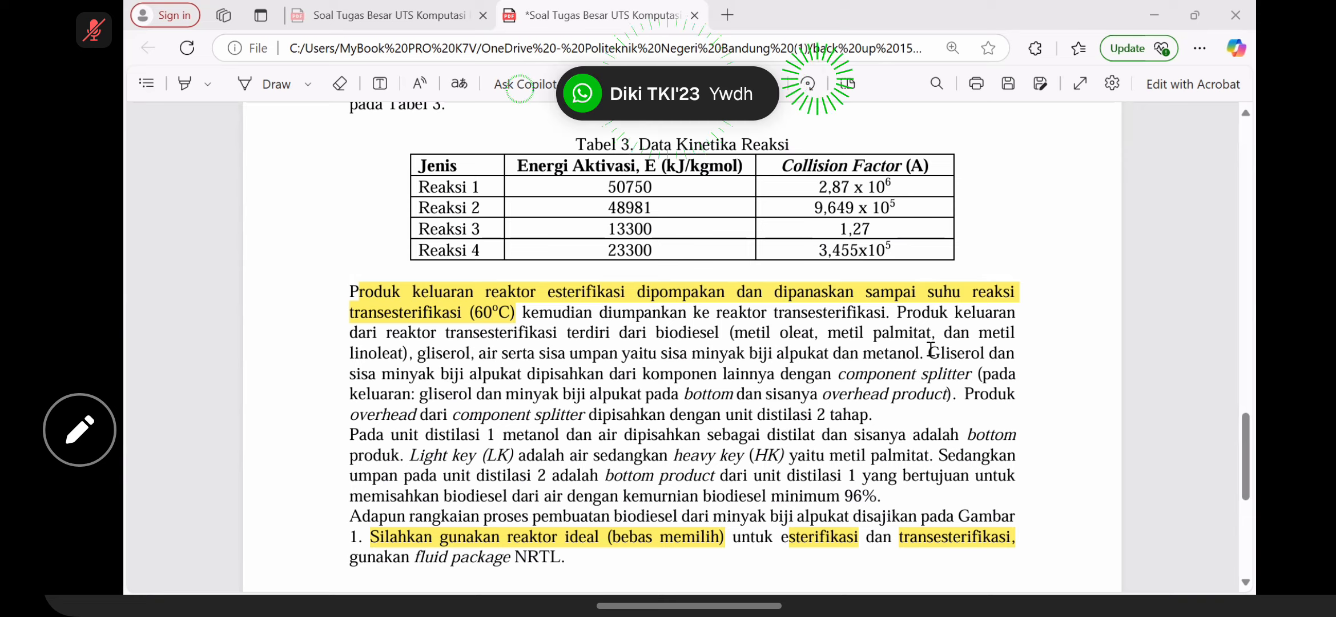
Step: Highlight "Gliserol dan sisa minyak biji alpukat" in green in the assignment PDF's paragraph on the transesterification products
{"action": "left_click_drag", "start_coordinate": [931, 350], "coordinate": [526, 366]}
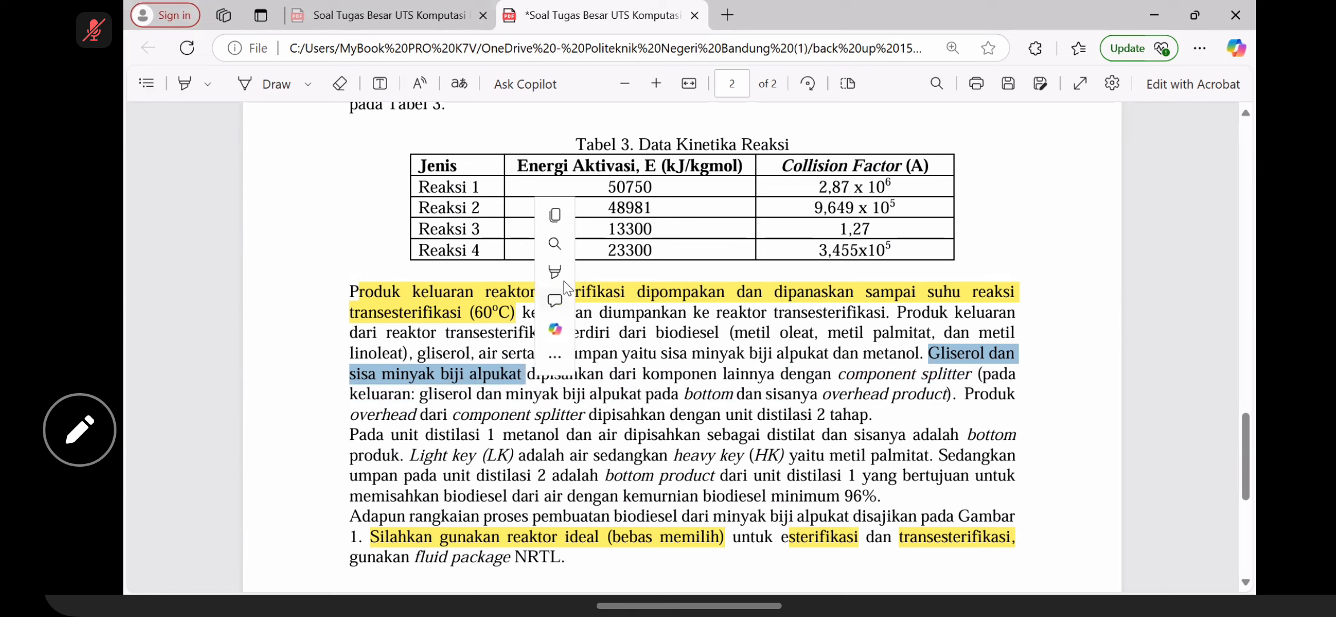
{"action": "mouse_move", "coordinate": [560, 275]}
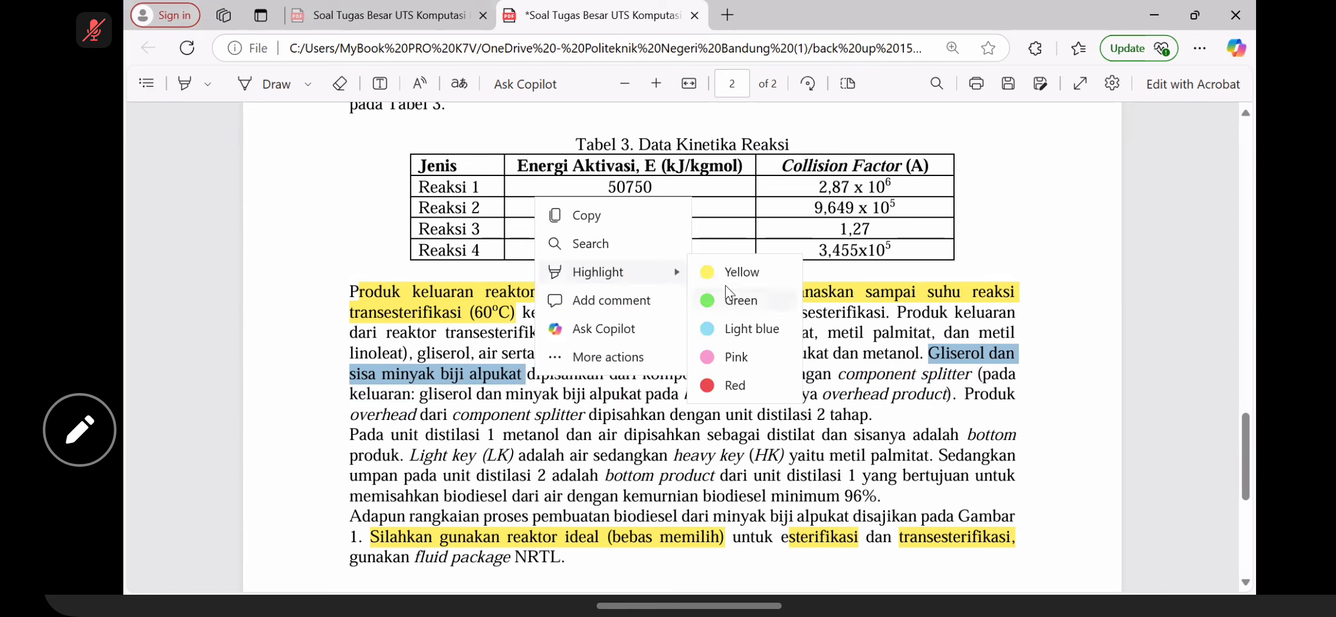
{"action": "left_click", "coordinate": [730, 307]}
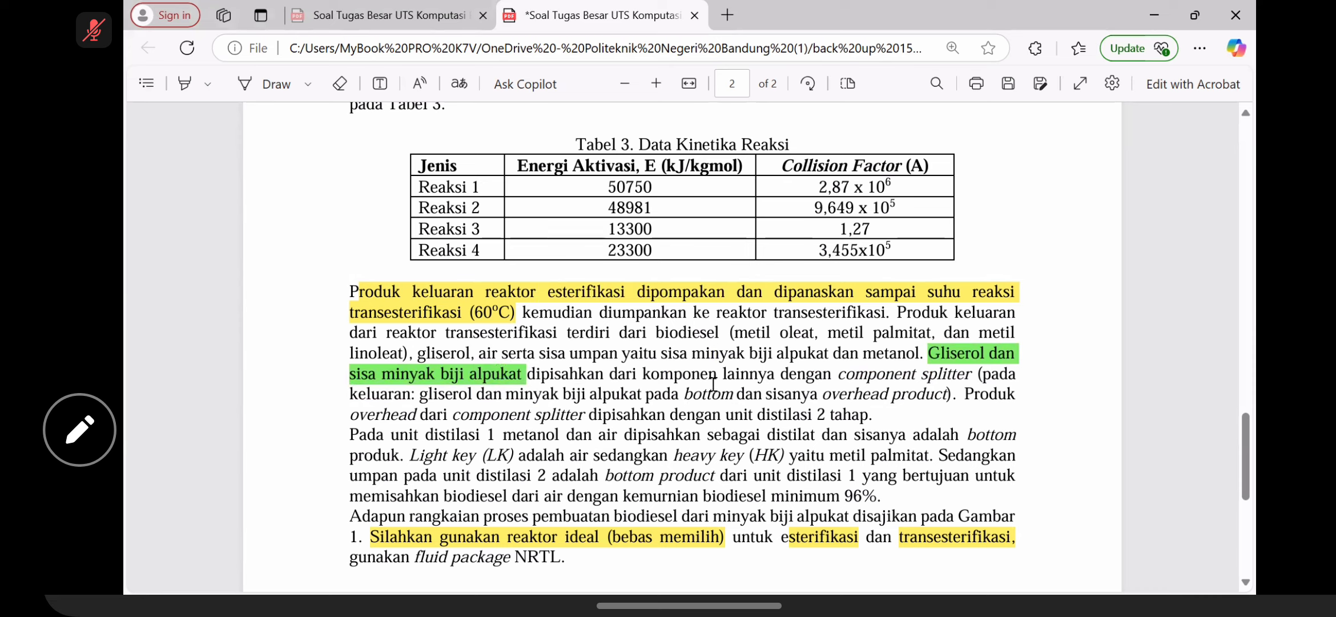
Step: Highlight "gliserol dan minyak biji alpukat pada bottom" in green in the component splitter description
{"action": "left_click_drag", "start_coordinate": [737, 400], "coordinate": [421, 398]}
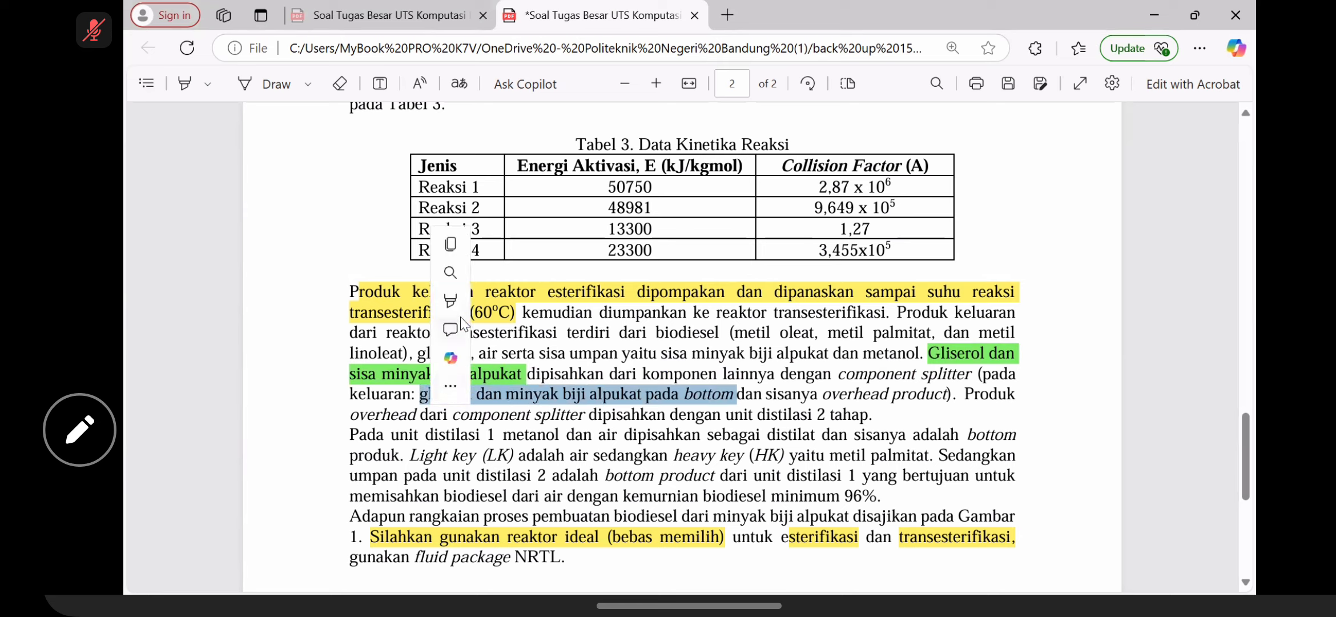
{"action": "left_click", "coordinate": [450, 301]}
{"action": "left_click", "coordinate": [489, 320]}
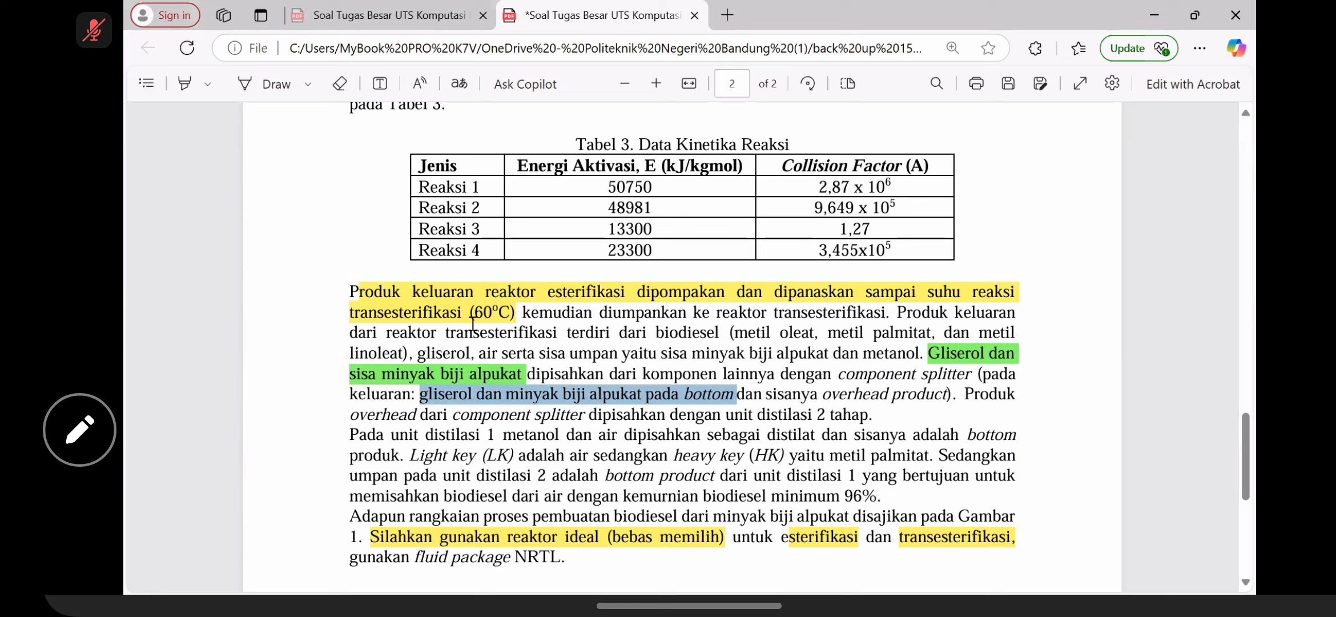
{"action": "left_click", "coordinate": [463, 394]}
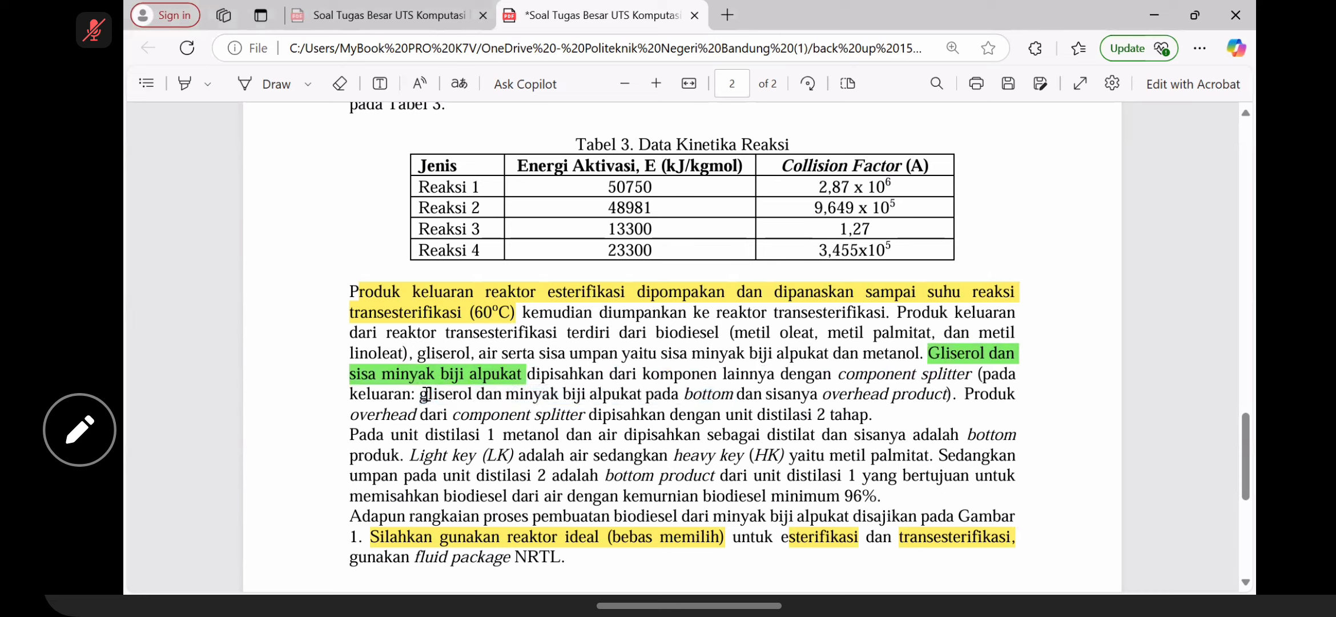
{"action": "left_click_drag", "start_coordinate": [419, 393], "coordinate": [719, 392]}
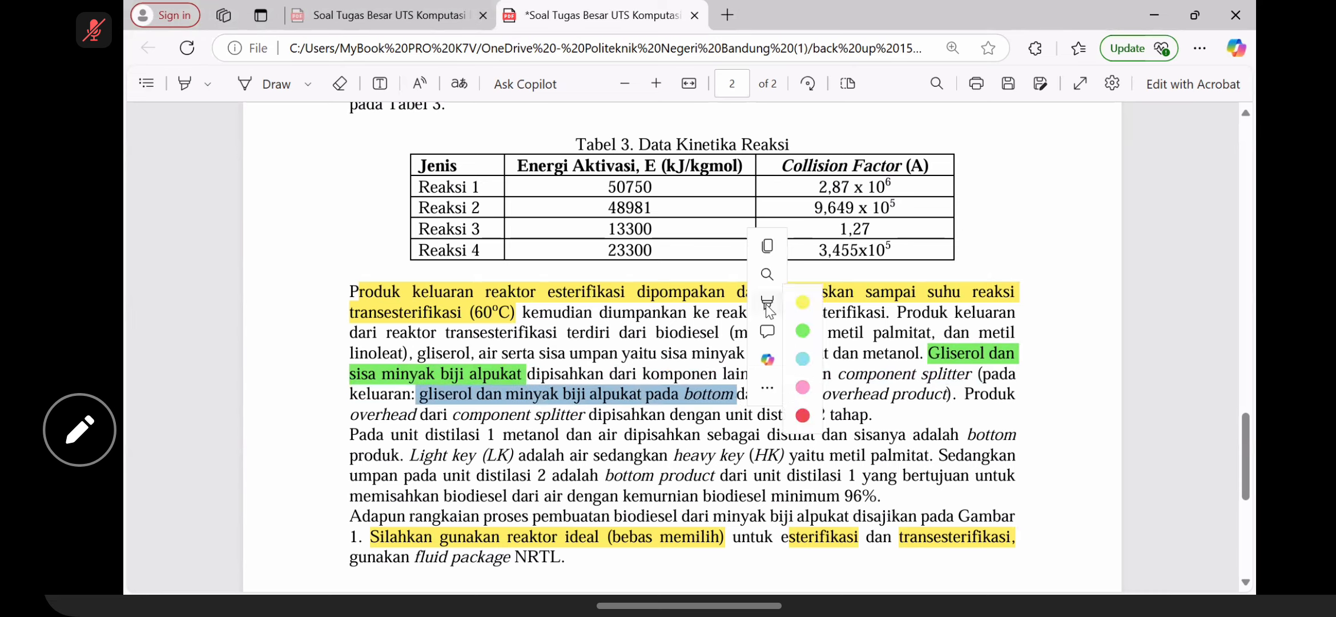
{"action": "mouse_move", "coordinate": [871, 308]}
{"action": "left_click", "coordinate": [941, 336]}
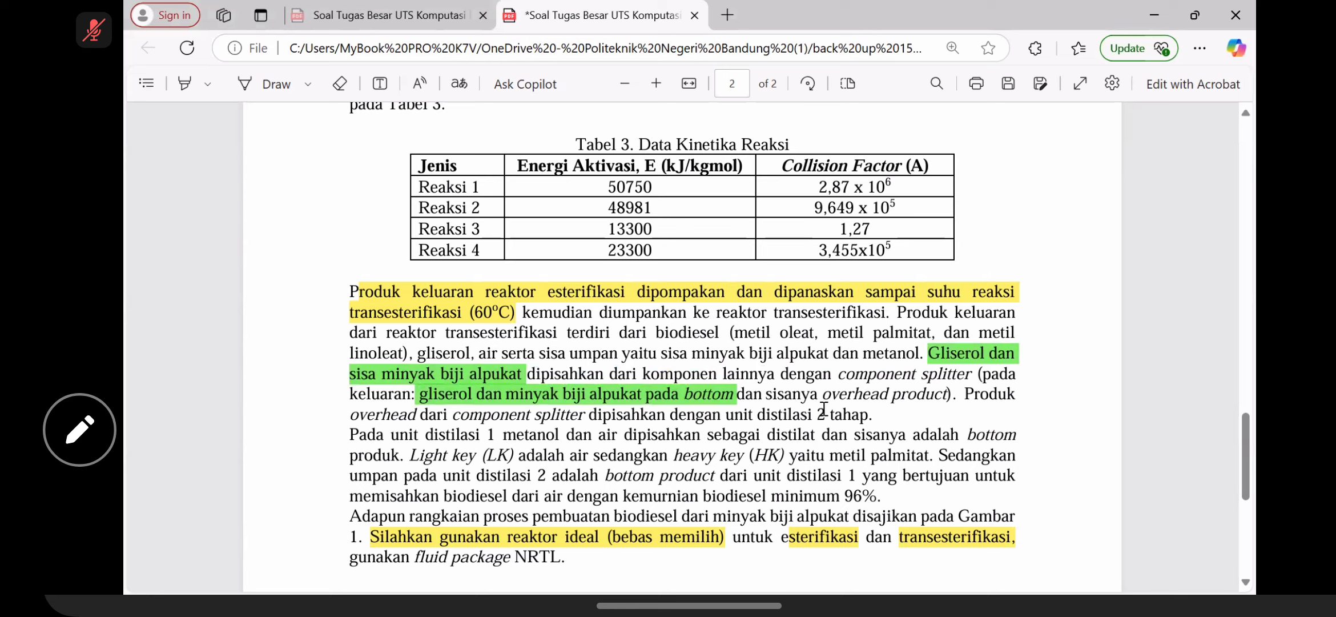
Step: Highlight "unit distilasi 2 tahap." in pink at the end of the component splitter description
{"action": "left_click_drag", "start_coordinate": [871, 412], "coordinate": [726, 414]}
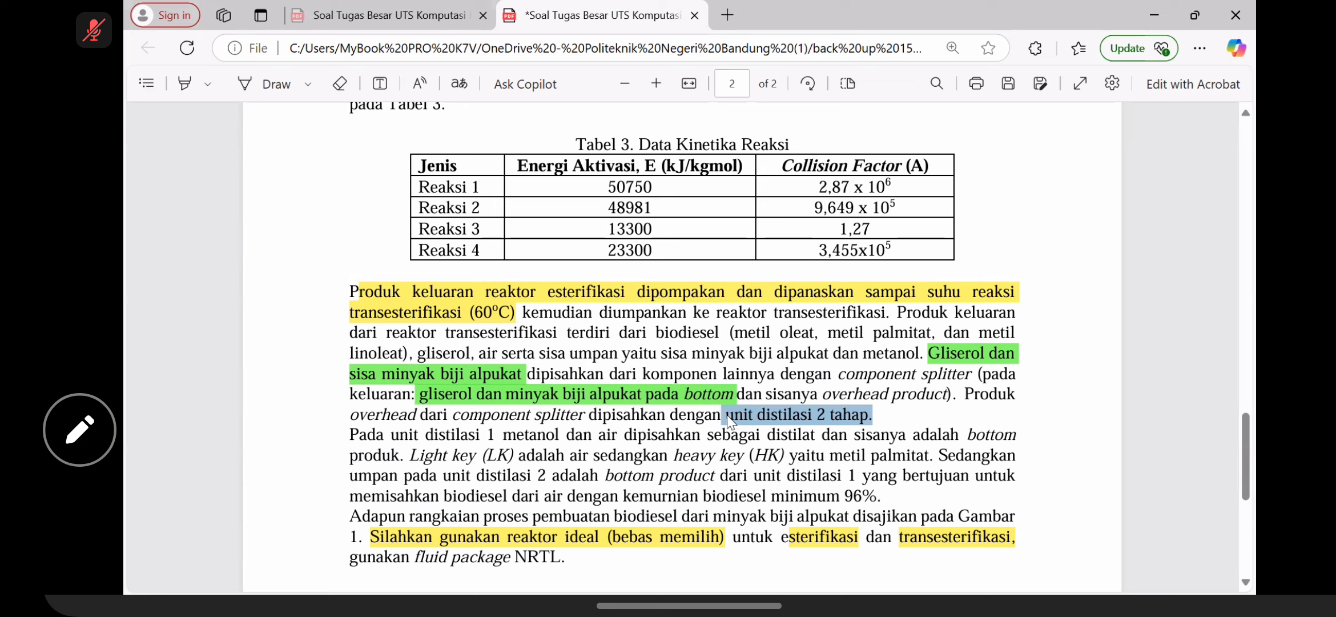
{"action": "mouse_move", "coordinate": [751, 311]}
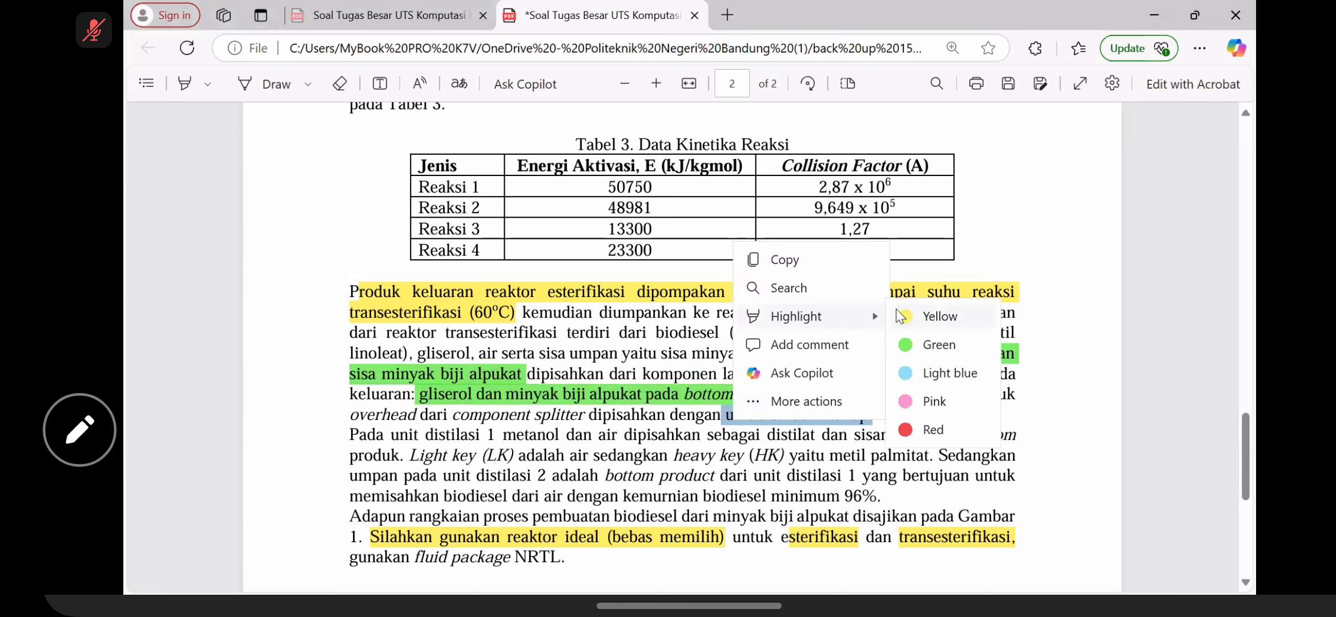
{"action": "left_click", "coordinate": [936, 402]}
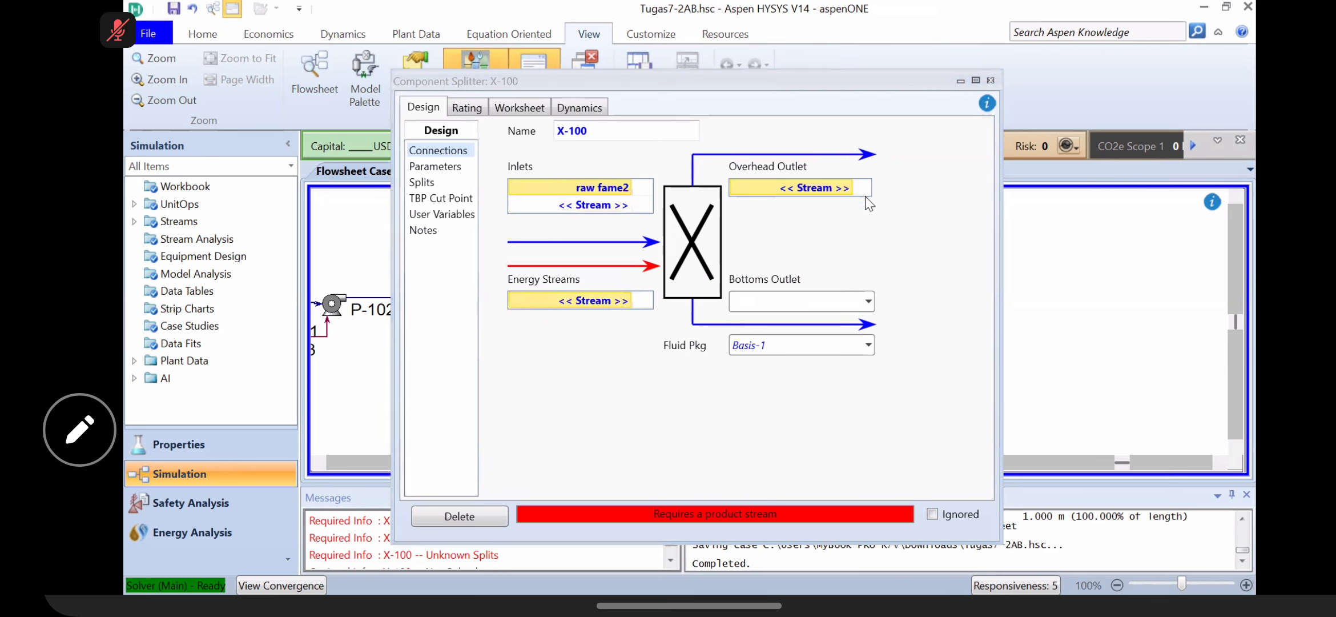
Step: Connect a new stream named raw fame3 as the overhead outlet of component splitter X-100
{"action": "left_click", "coordinate": [809, 189]}
{"action": "type", "text": "raw fame1aw"}
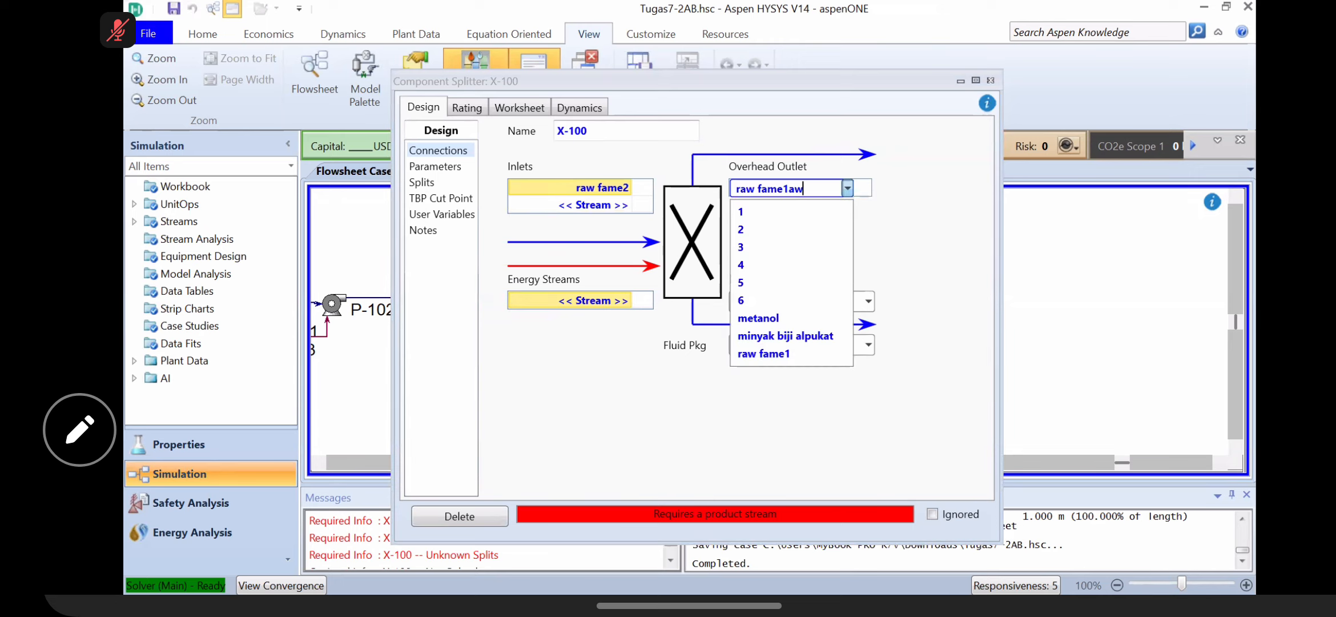
{"action": "key", "text": "BackSpace"}
{"action": "key", "text": "BackSpace"}
{"action": "key", "text": "BackSpace"}
{"action": "key", "text": "BackSpace"}
{"action": "key", "text": "BackSpace"}
{"action": "key", "text": "BackSpace"}
{"action": "key", "text": "BackSpace"}
{"action": "key", "text": "BackSpace"}
{"action": "key", "text": "BackSpace"}
{"action": "key", "text": "BackSpace"}
{"action": "key", "text": "BackSpace"}
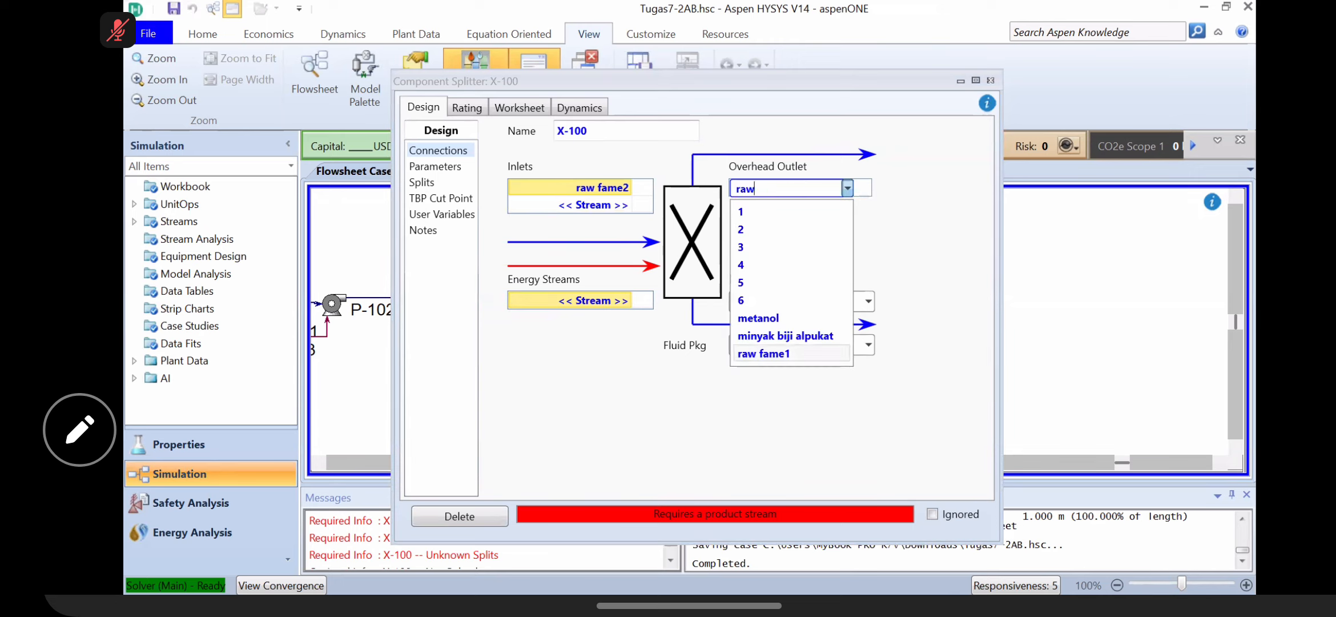
{"action": "type", "text": "raw fame3"}
{"action": "key", "text": "Return"}
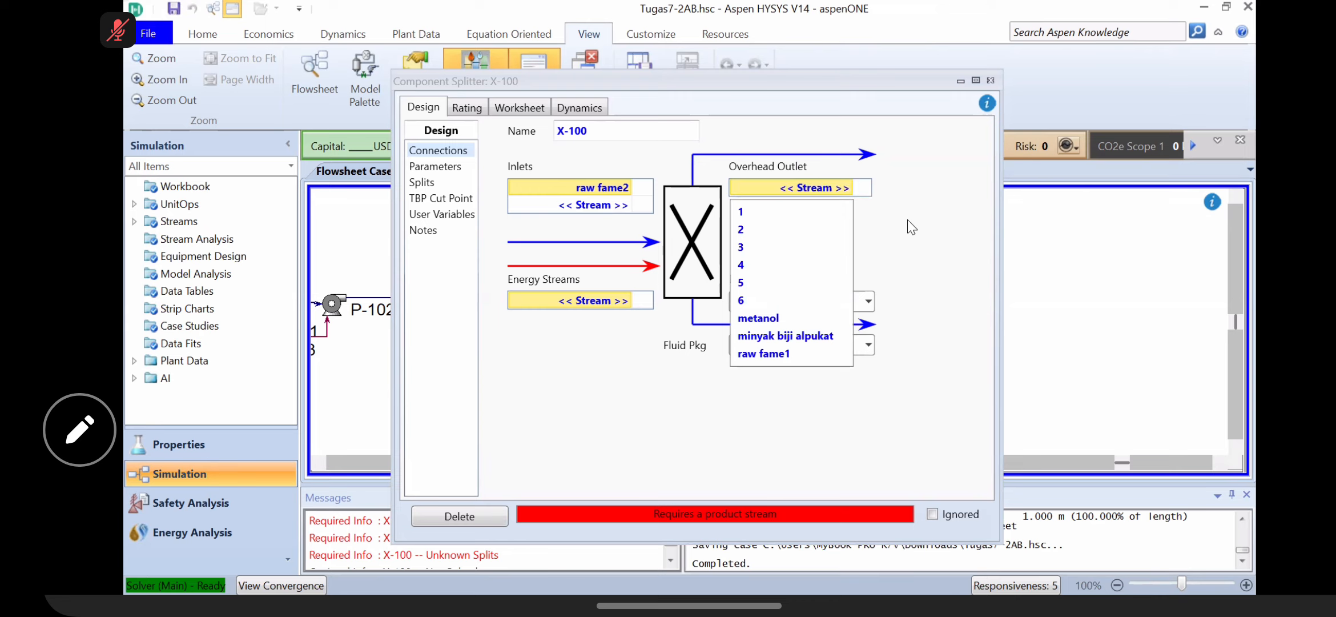
Step: Connect a new stream named waste oily as the bottoms outlet of splitter X-100
{"action": "left_click", "coordinate": [776, 302]}
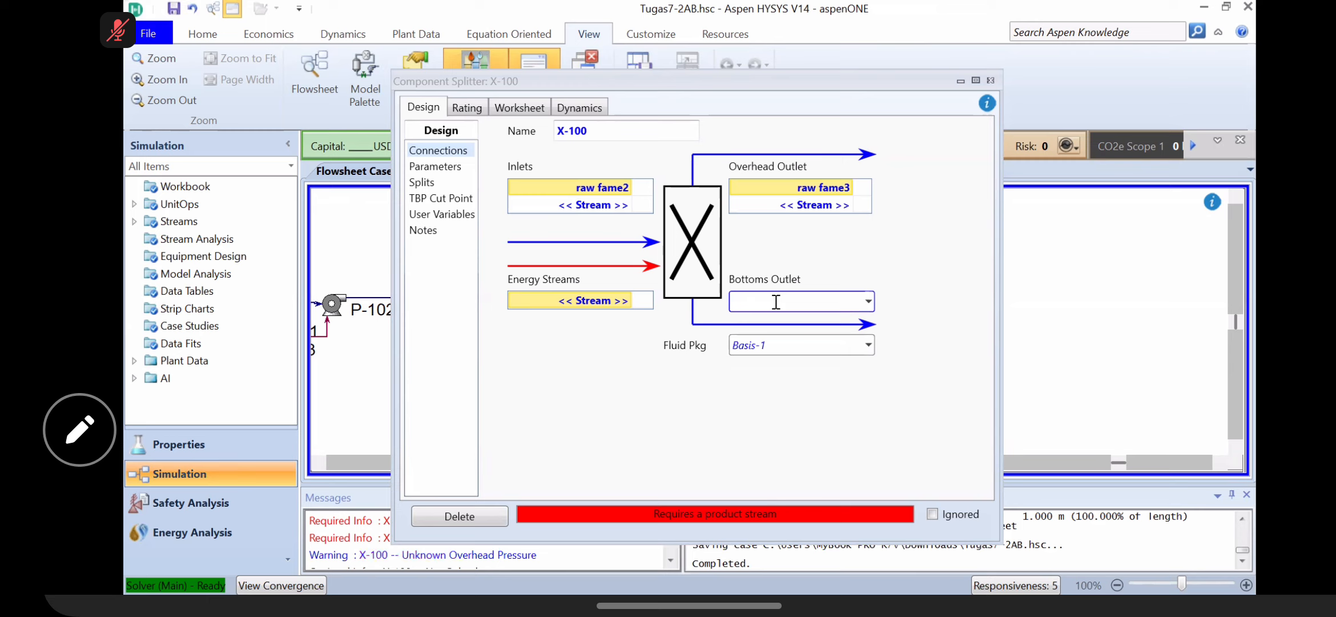
{"action": "type", "text": "waste oil"}
{"action": "type", "text": "y"}
{"action": "key", "text": "Return"}
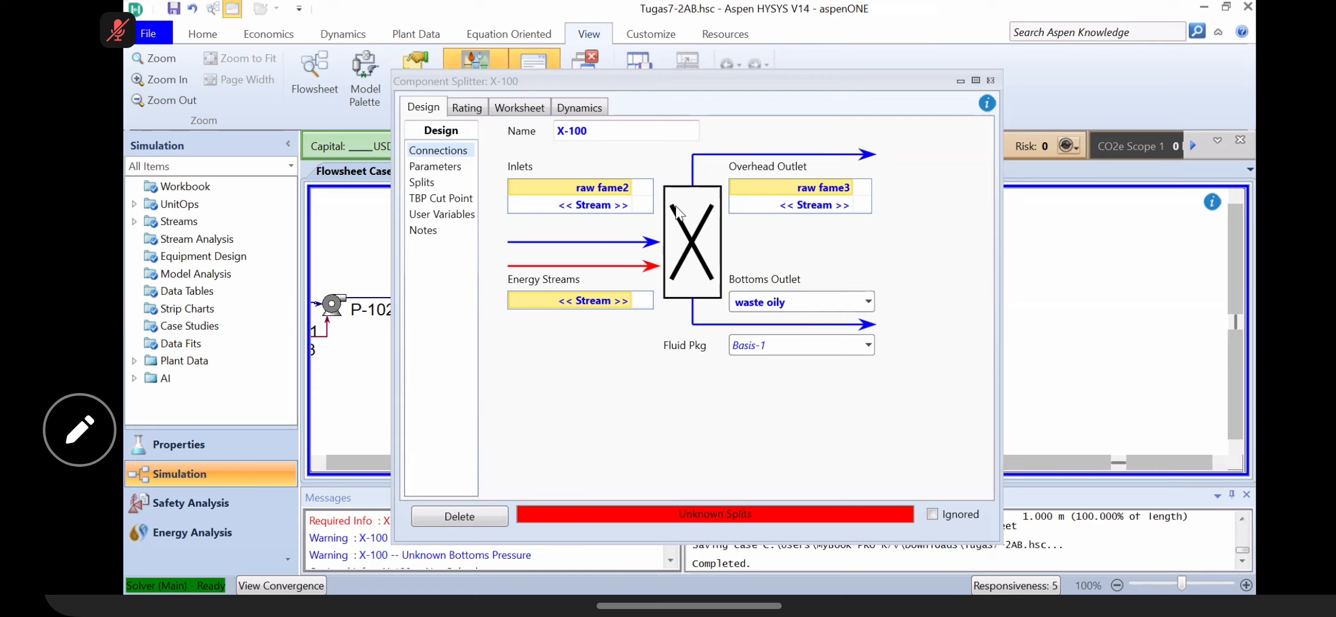
Step: Set the split fractions of glycerol, triolein and oleic acid to the waste oily stream to 1
{"action": "left_click", "coordinate": [451, 169]}
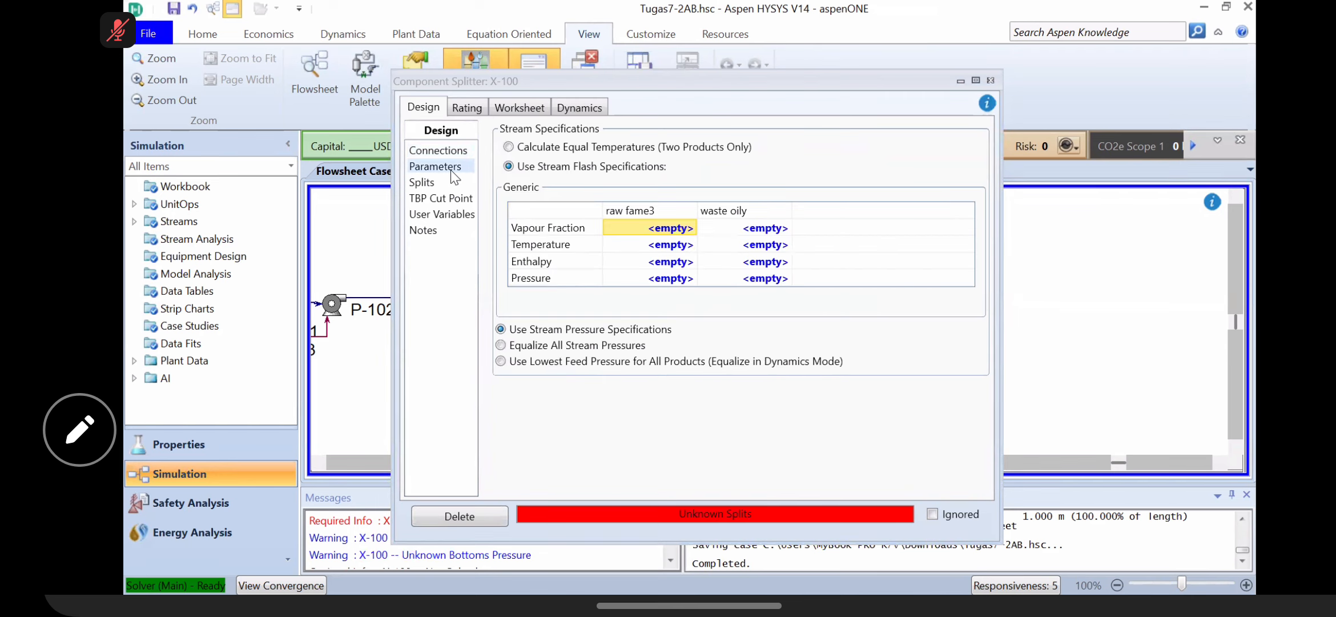
{"action": "left_click", "coordinate": [420, 183]}
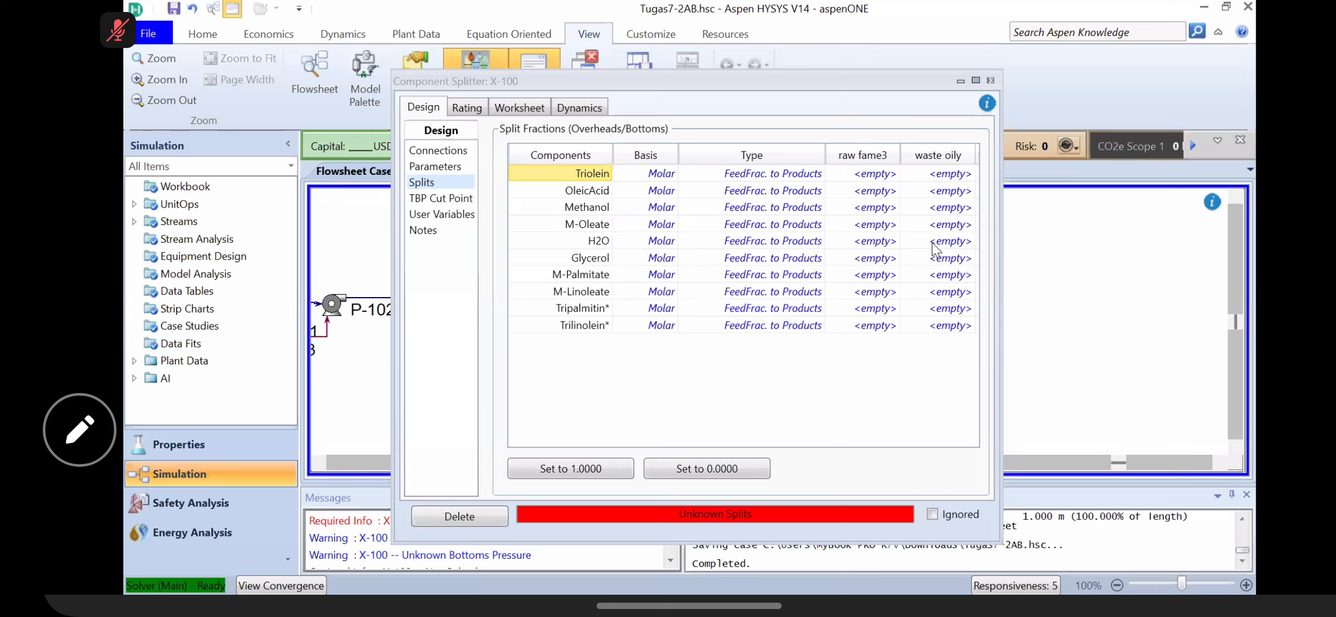
{"action": "left_click", "coordinate": [938, 260]}
{"action": "type", "text": "1"}
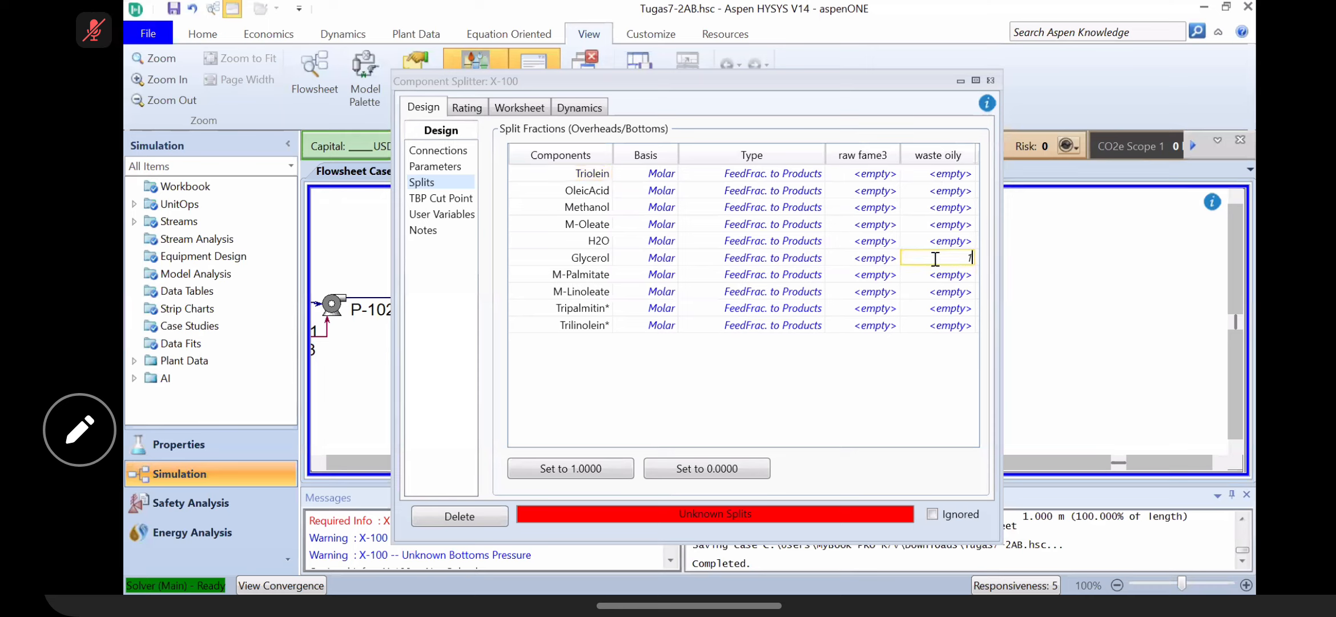
{"action": "key", "text": "Return"}
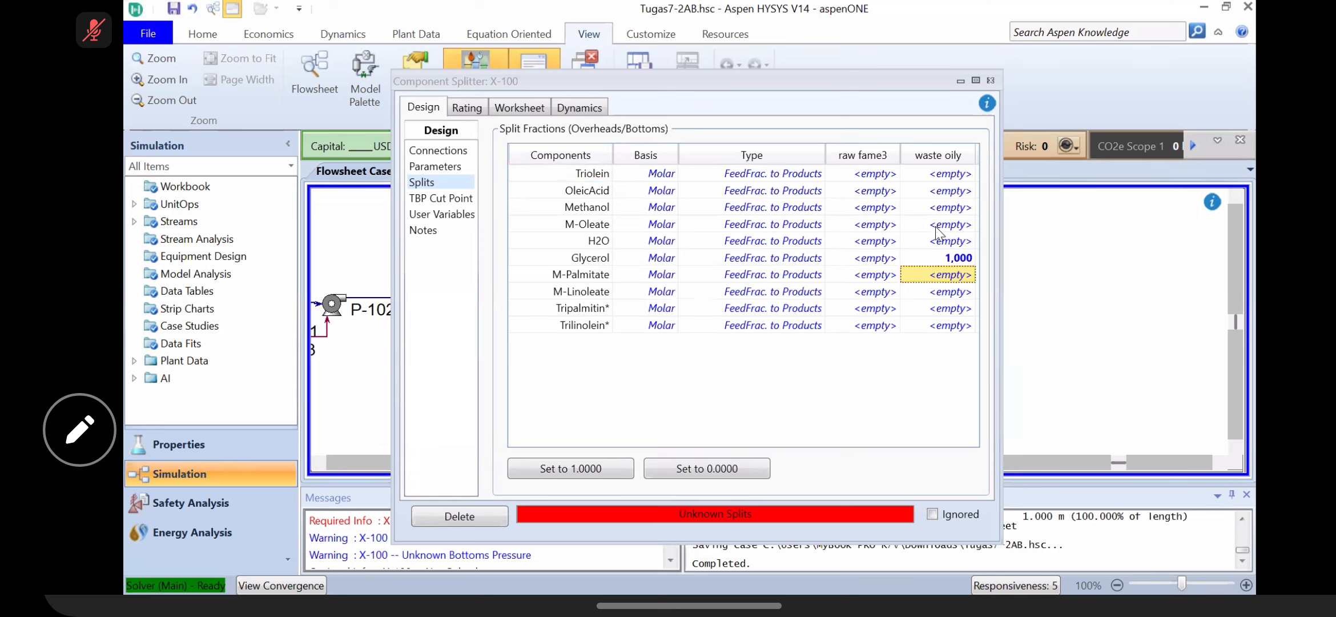
{"action": "left_click", "coordinate": [944, 171]}
{"action": "type", "text": "1"}
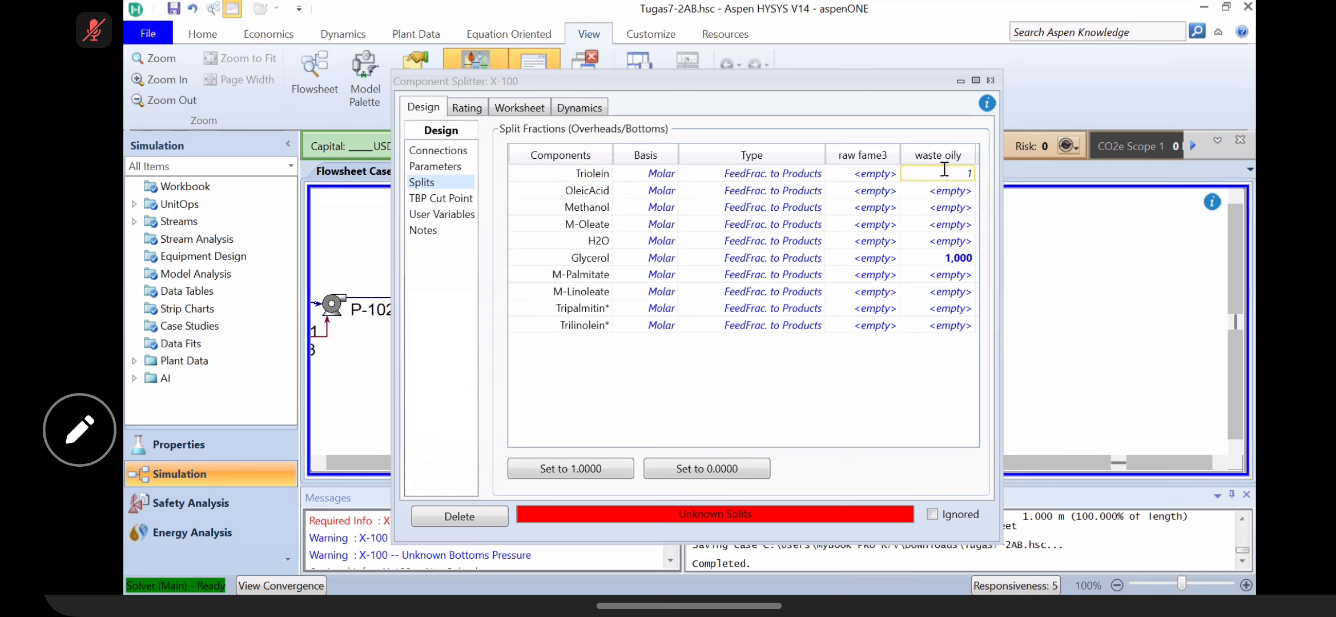
{"action": "key", "text": "Return"}
{"action": "type", "text": "1"}
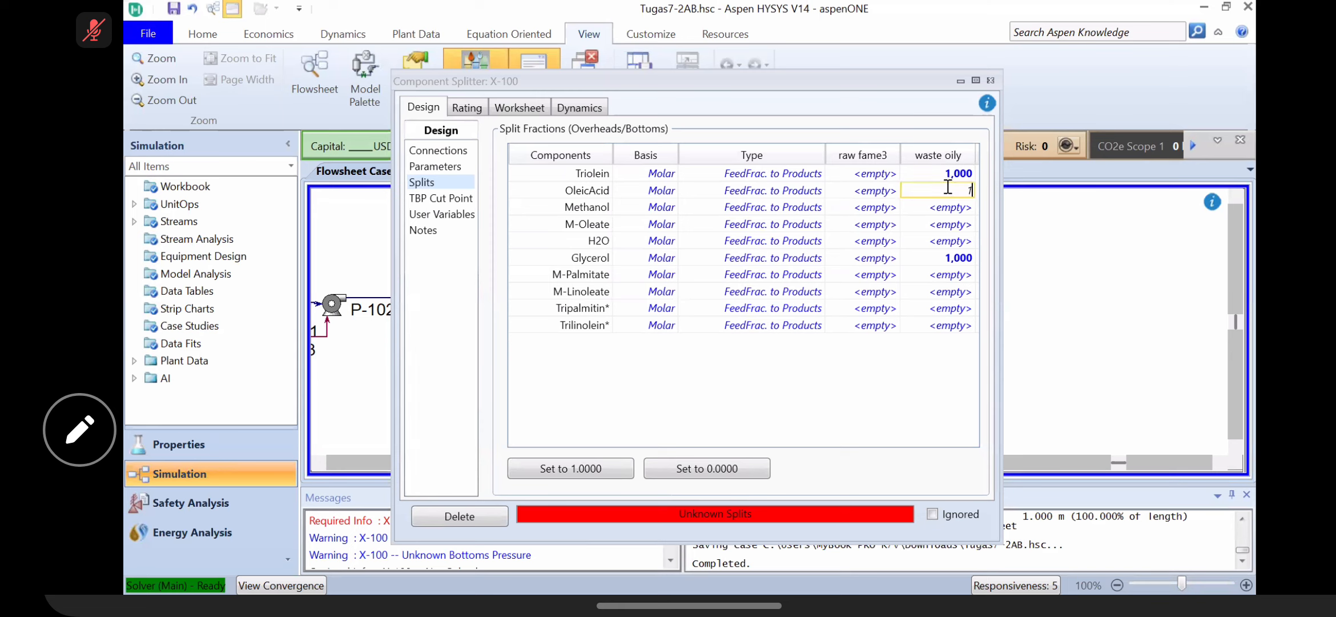
{"action": "key", "text": "Return"}
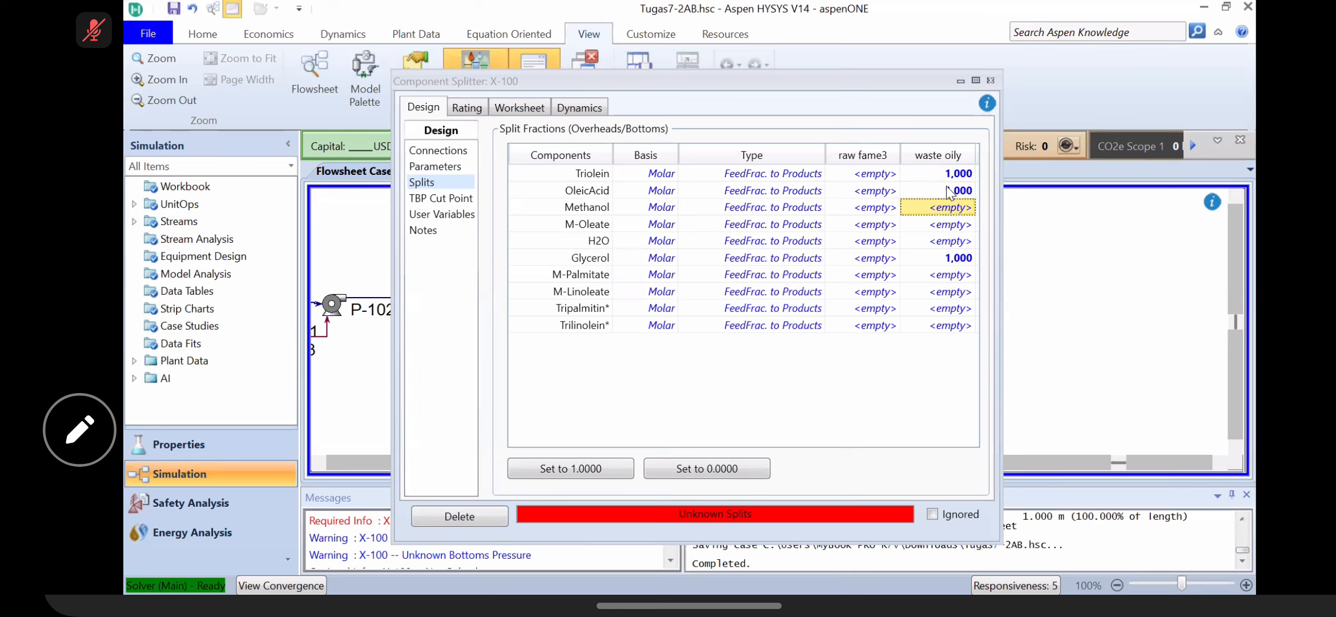
Step: Set the waste oily split fractions of methanol, M-Oleate, H2O, M-Palmitate and M-Linoleate to 0
{"action": "type", "text": "0"}
{"action": "key", "text": "Return"}
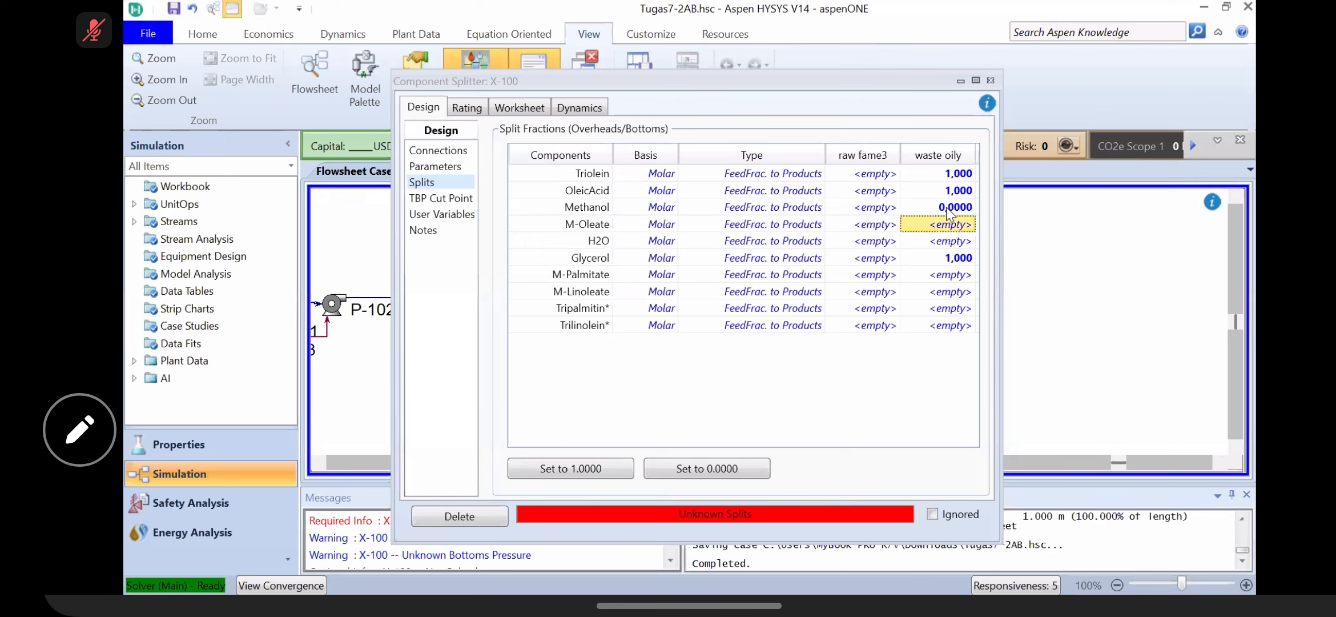
{"action": "type", "text": "0"}
{"action": "key", "text": "Return"}
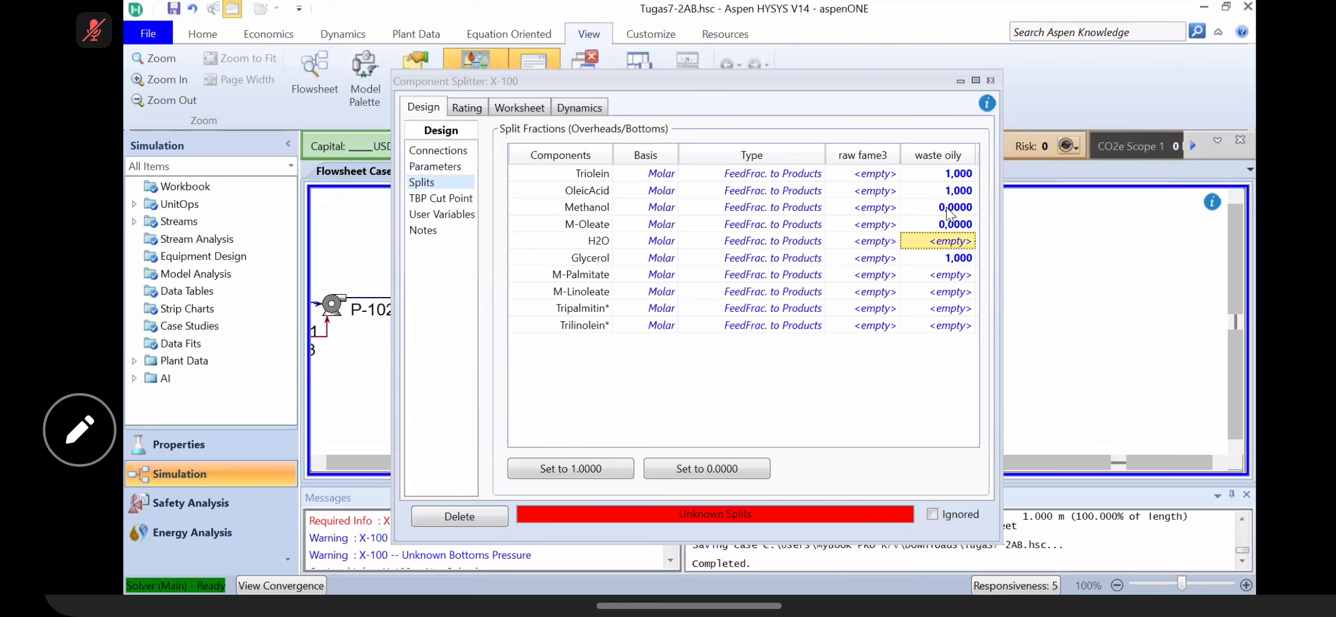
{"action": "type", "text": "0"}
{"action": "key", "text": "Return"}
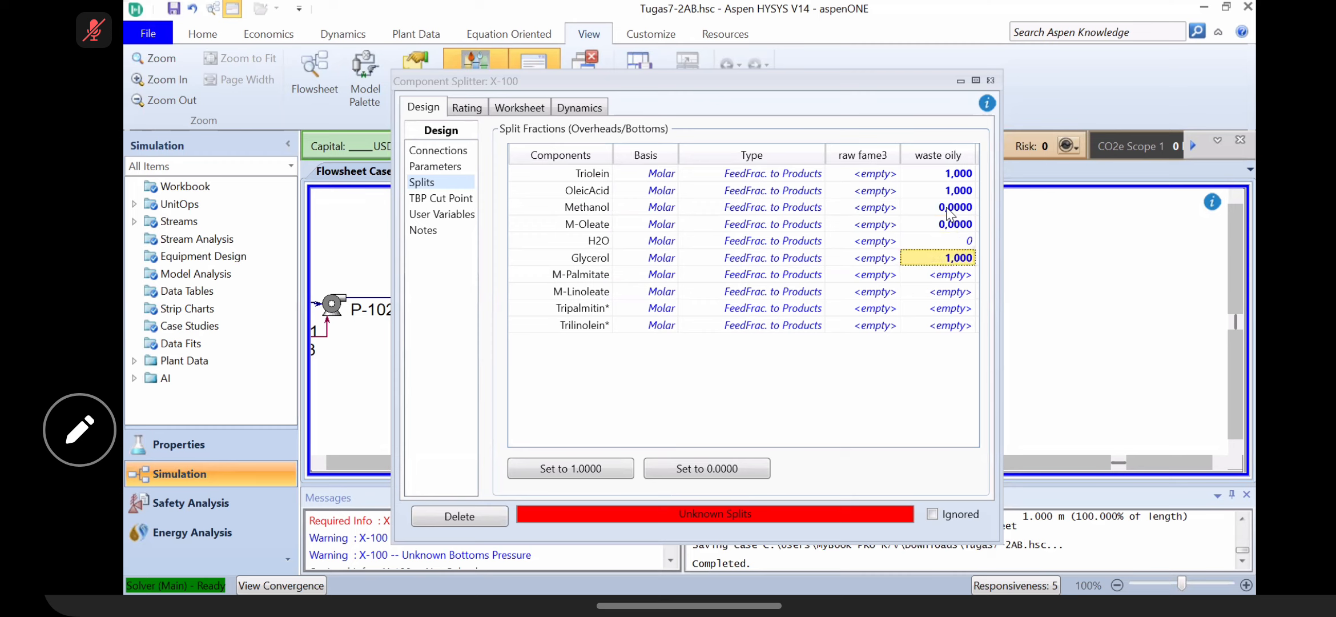
{"action": "key", "text": "Down"}
{"action": "type", "text": "0"}
{"action": "key", "text": "Return"}
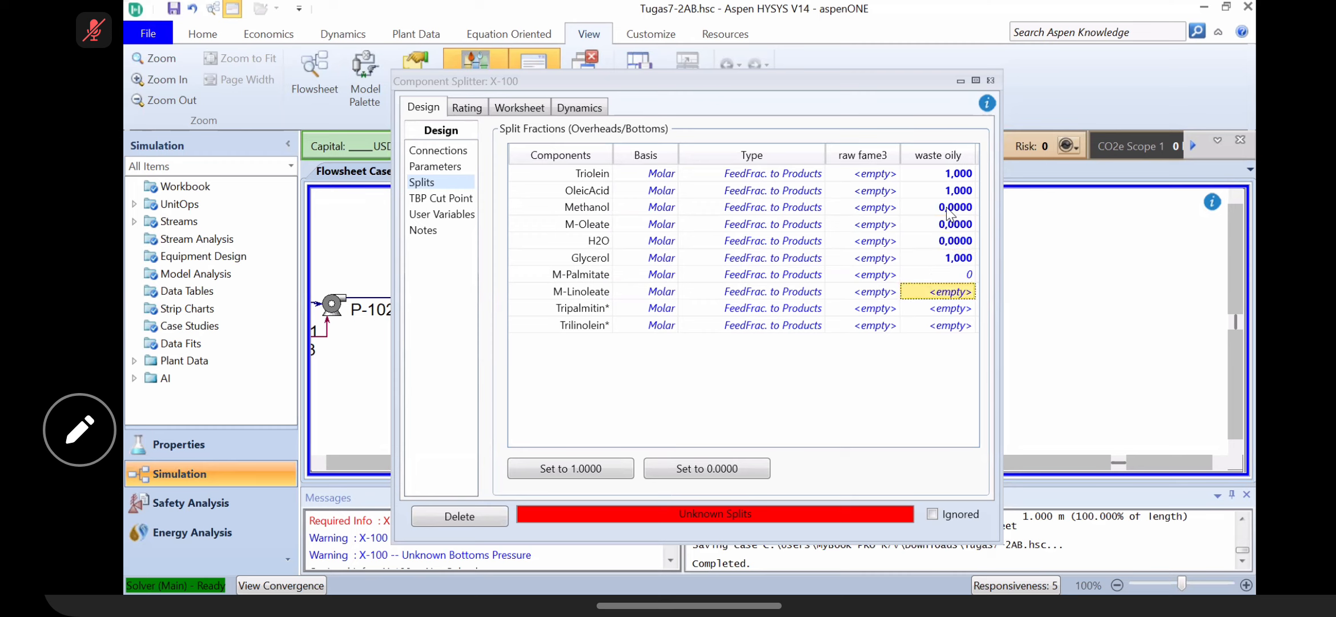
{"action": "type", "text": "0"}
{"action": "key", "text": "Return"}
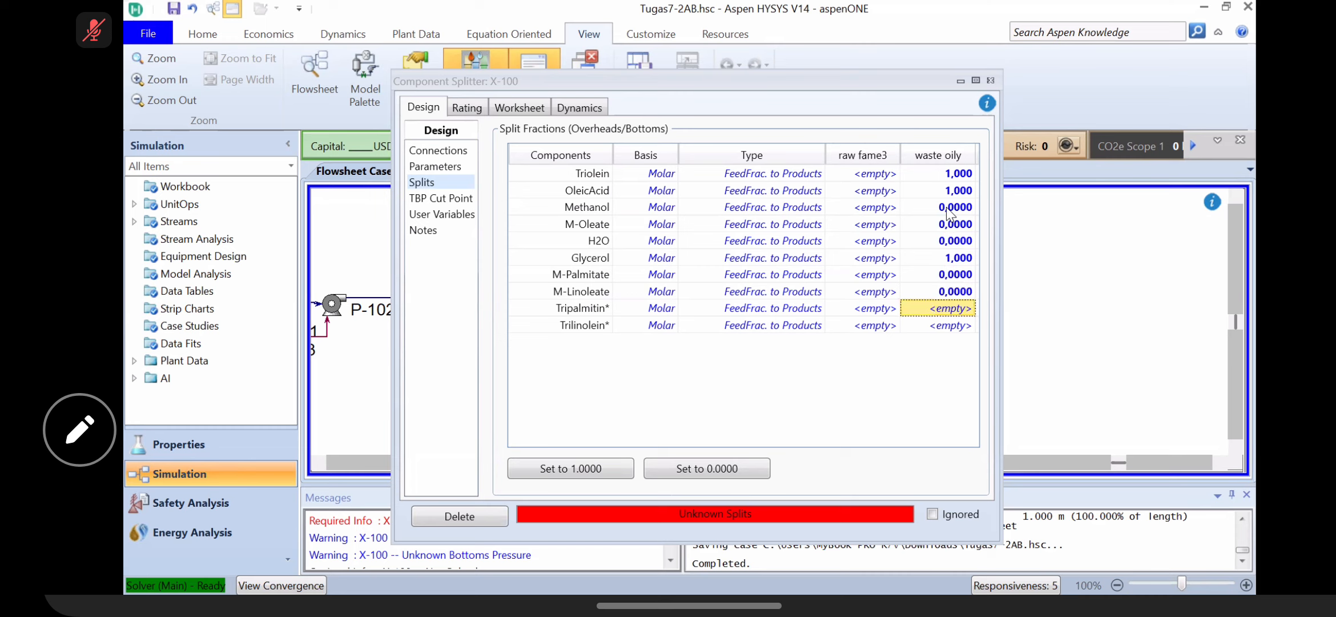
Step: Set the waste oily split fractions of tripalmitin and trilinolein to 1
{"action": "type", "text": "1"}
{"action": "key", "text": "Return"}
{"action": "type", "text": "1"}
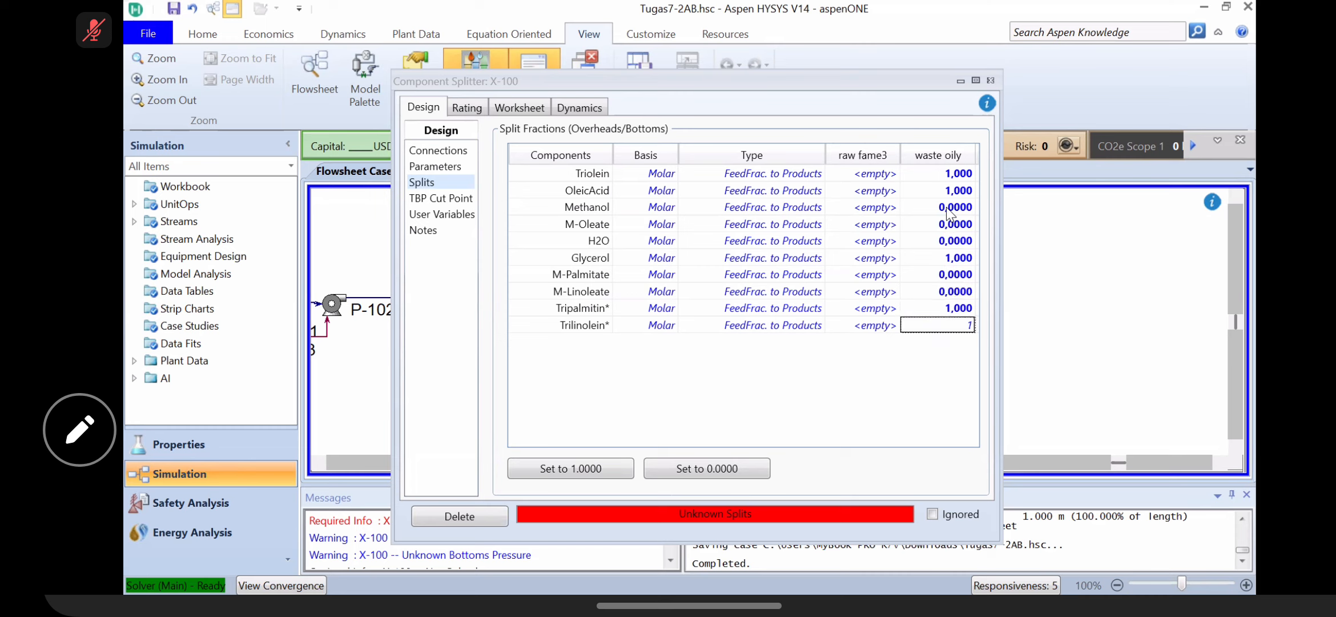
{"action": "key", "text": "Return"}
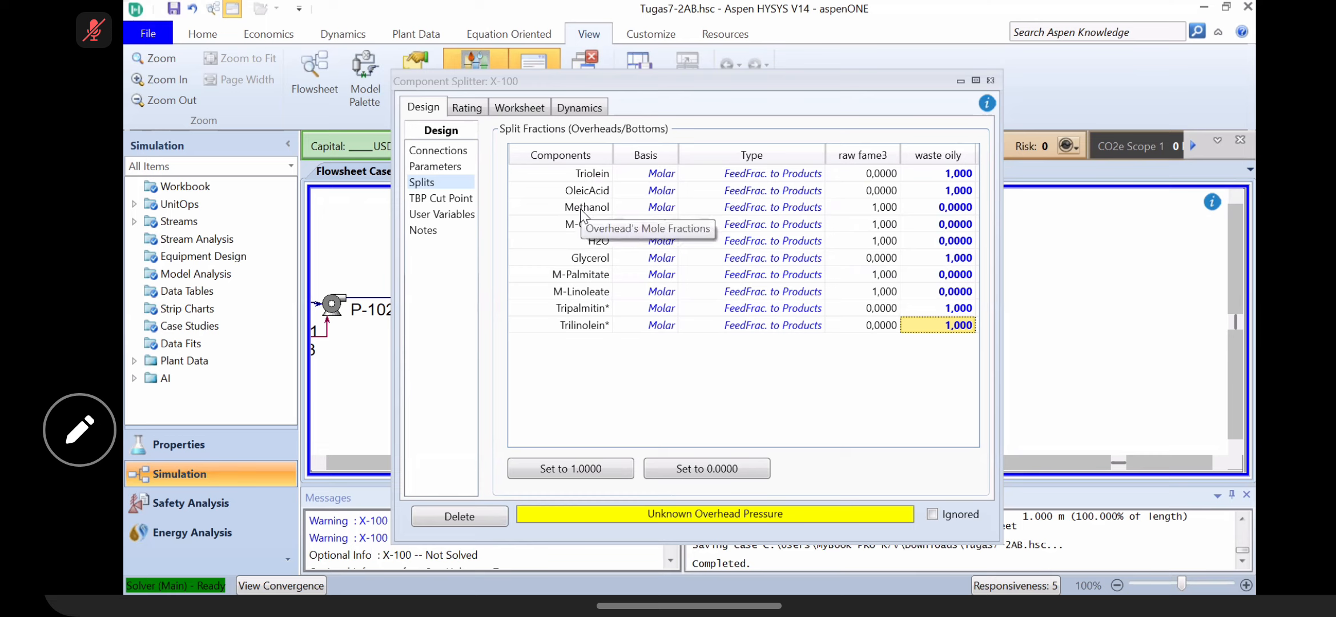
Step: Check the stream conditions of raw fame2, raw fame3 and waste oily and the splitter's outlet specifications for missing values
{"action": "left_click", "coordinate": [481, 108]}
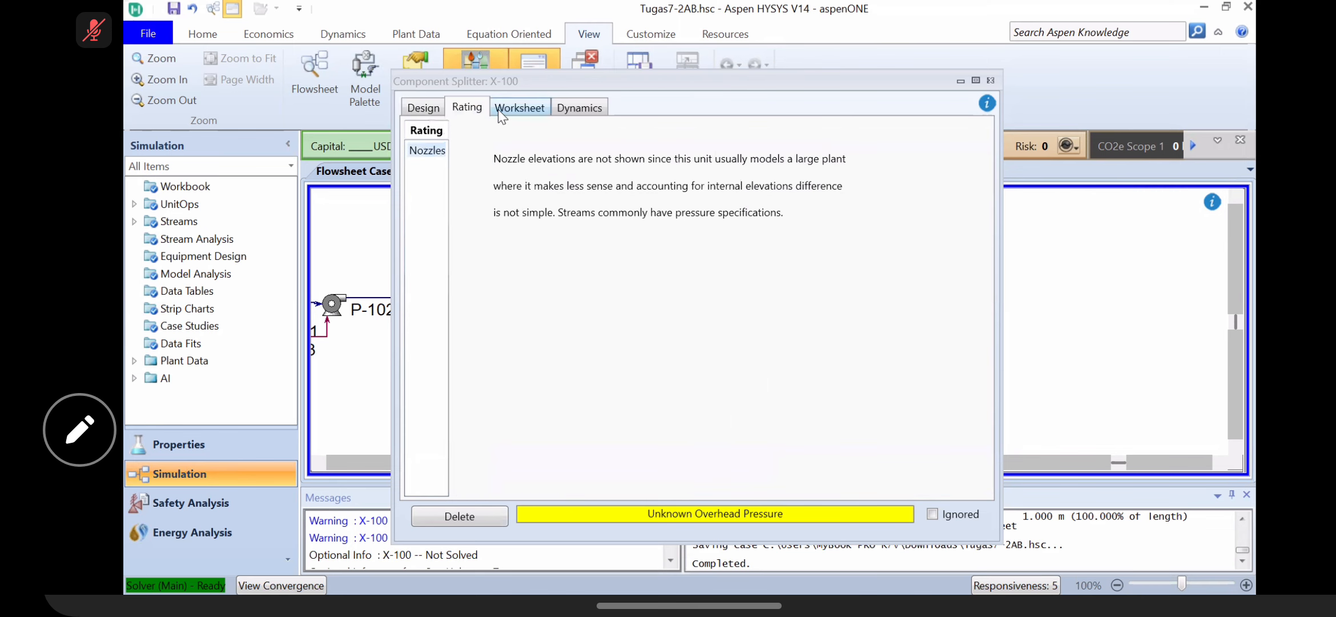
{"action": "left_click", "coordinate": [500, 111]}
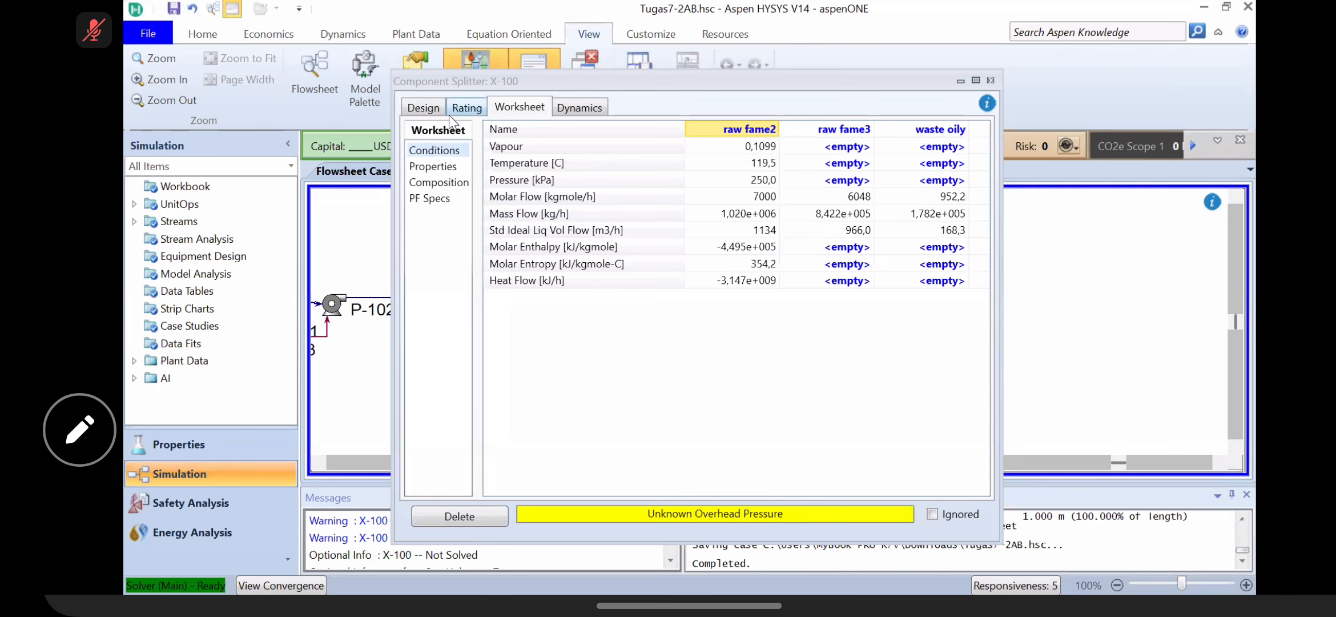
{"action": "left_click", "coordinate": [415, 109]}
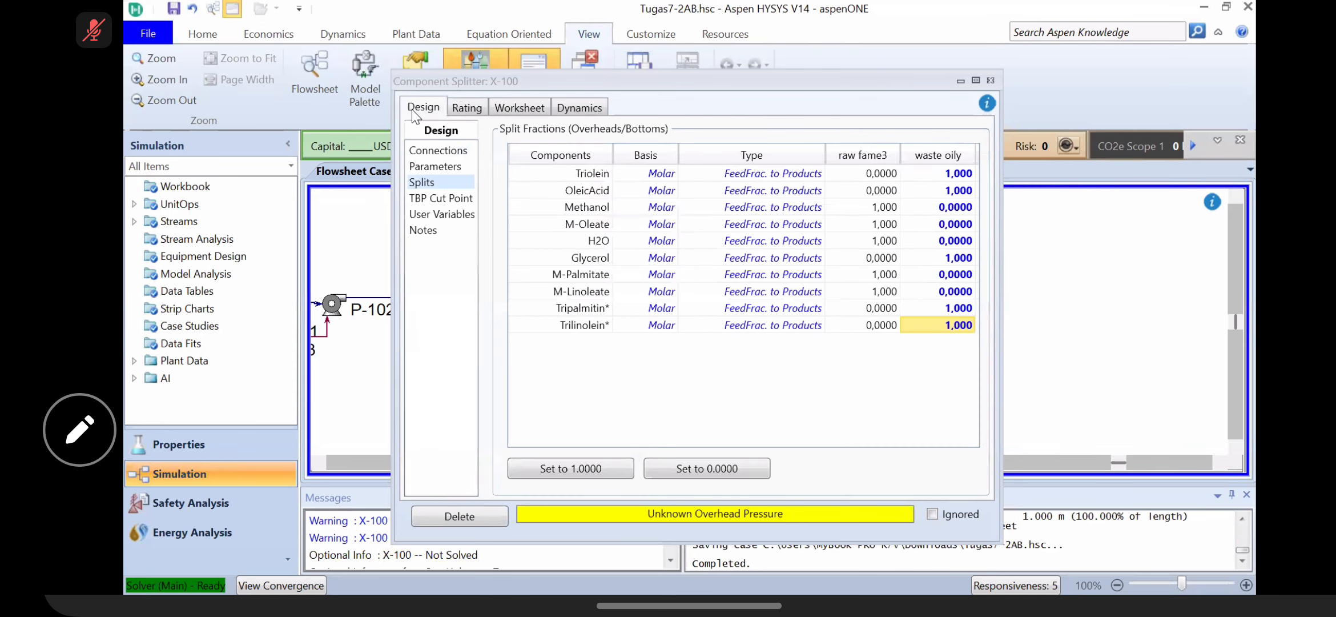
{"action": "left_click", "coordinate": [430, 167]}
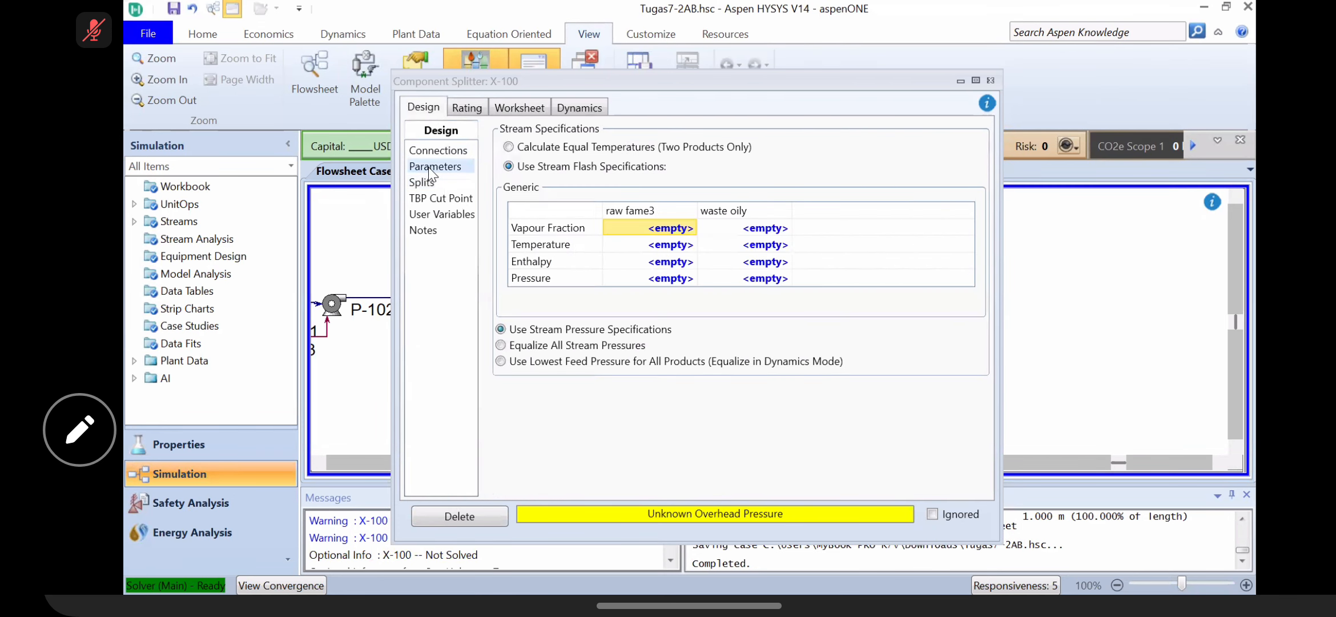
{"action": "left_click", "coordinate": [531, 108]}
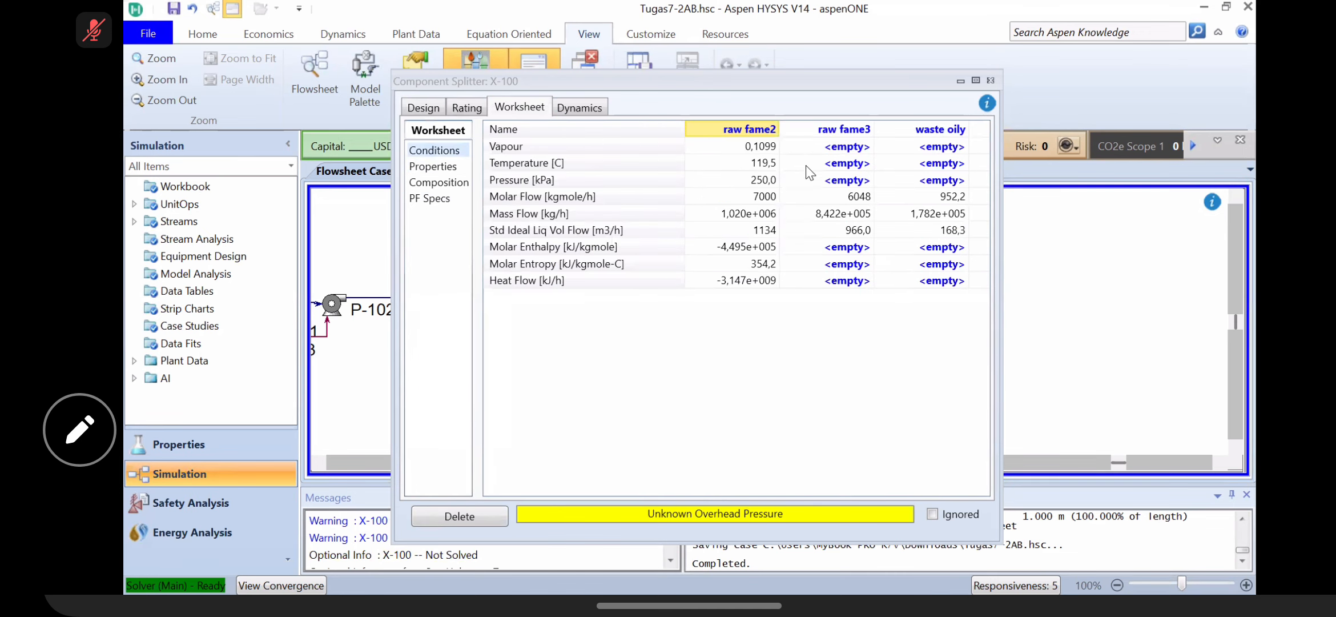
Step: Set the pressures of the raw fame3 and waste oily outlet streams to 250 kPa
{"action": "left_click", "coordinate": [767, 182]}
{"action": "left_click", "coordinate": [807, 183]}
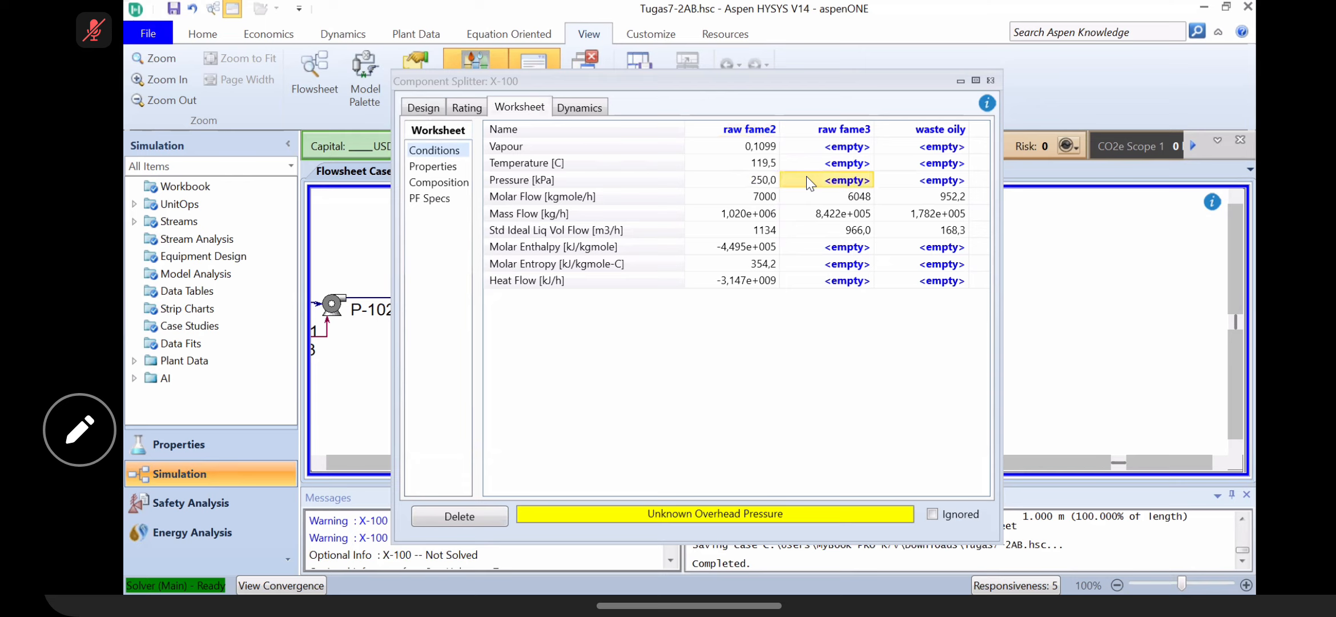
{"action": "type", "text": "250"}
{"action": "key", "text": "Return"}
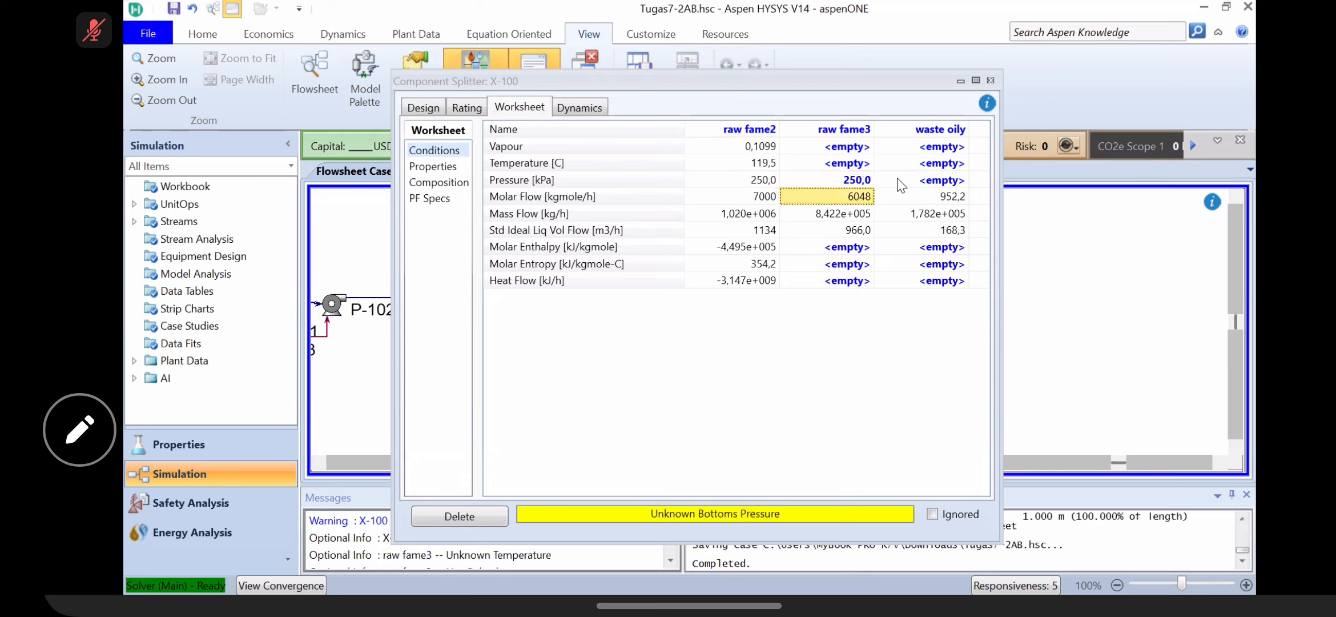
{"action": "left_click", "coordinate": [908, 179]}
{"action": "type", "text": "250"}
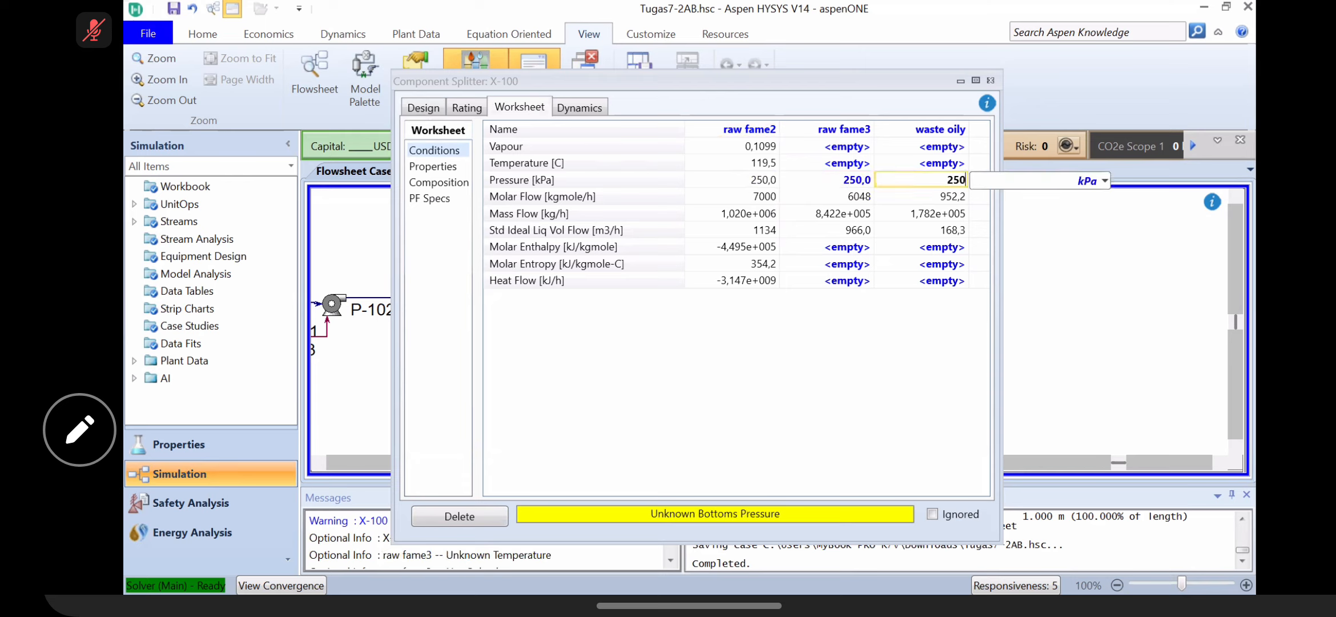
{"action": "key", "text": "Return"}
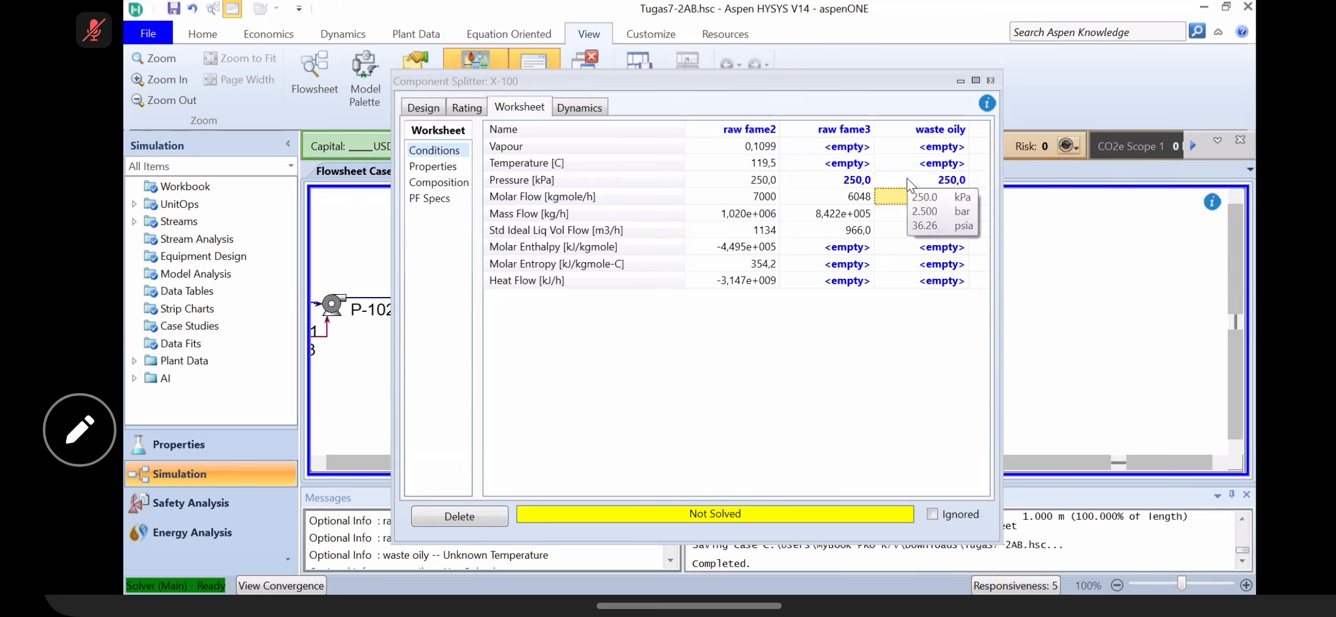
Step: Set the temperature of the raw fame3 stream to 119,5 °C
{"action": "left_click", "coordinate": [852, 166]}
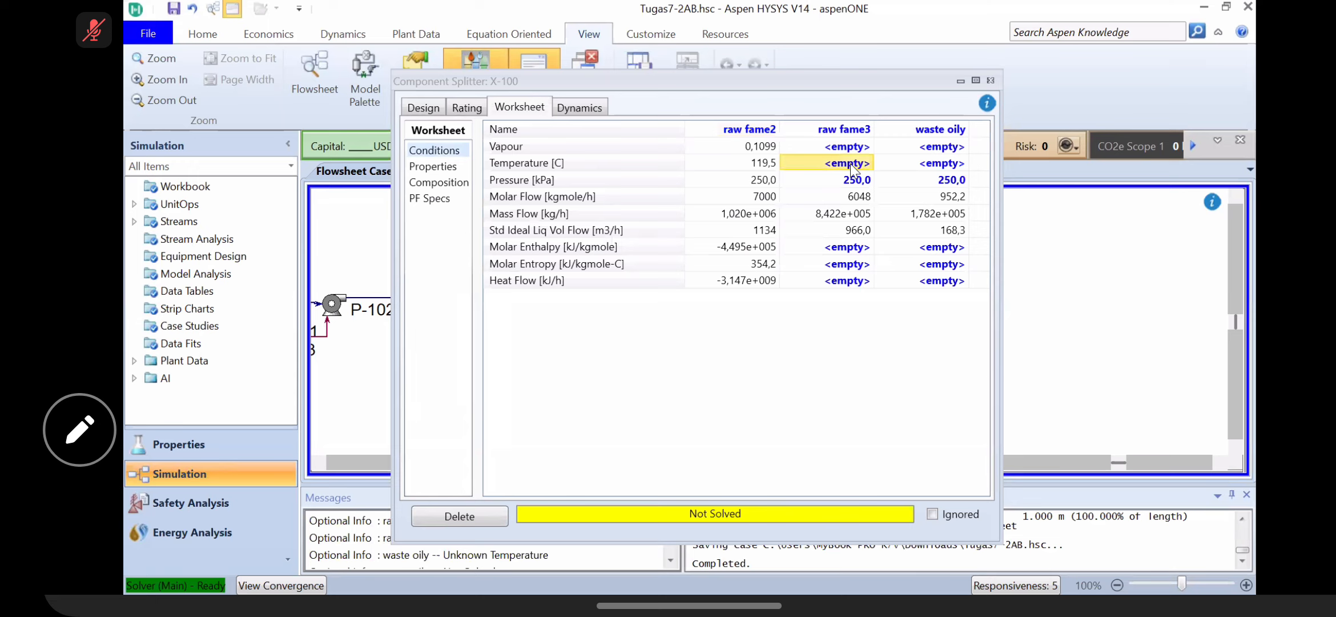
{"action": "type", "text": "119,5"}
{"action": "key", "text": "Return"}
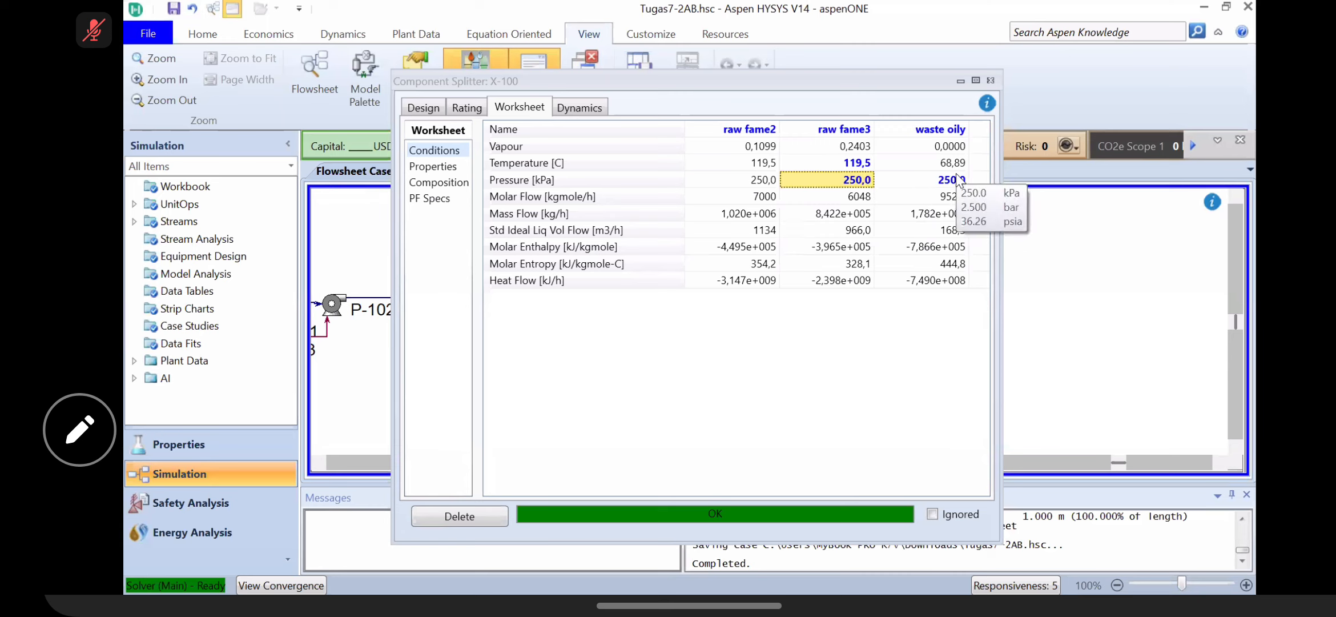
Step: Check the splitter's outlet specifications and the waste oily composition for triolein, oleic acid, glycerol and tripalmitin
{"action": "left_click", "coordinate": [433, 108]}
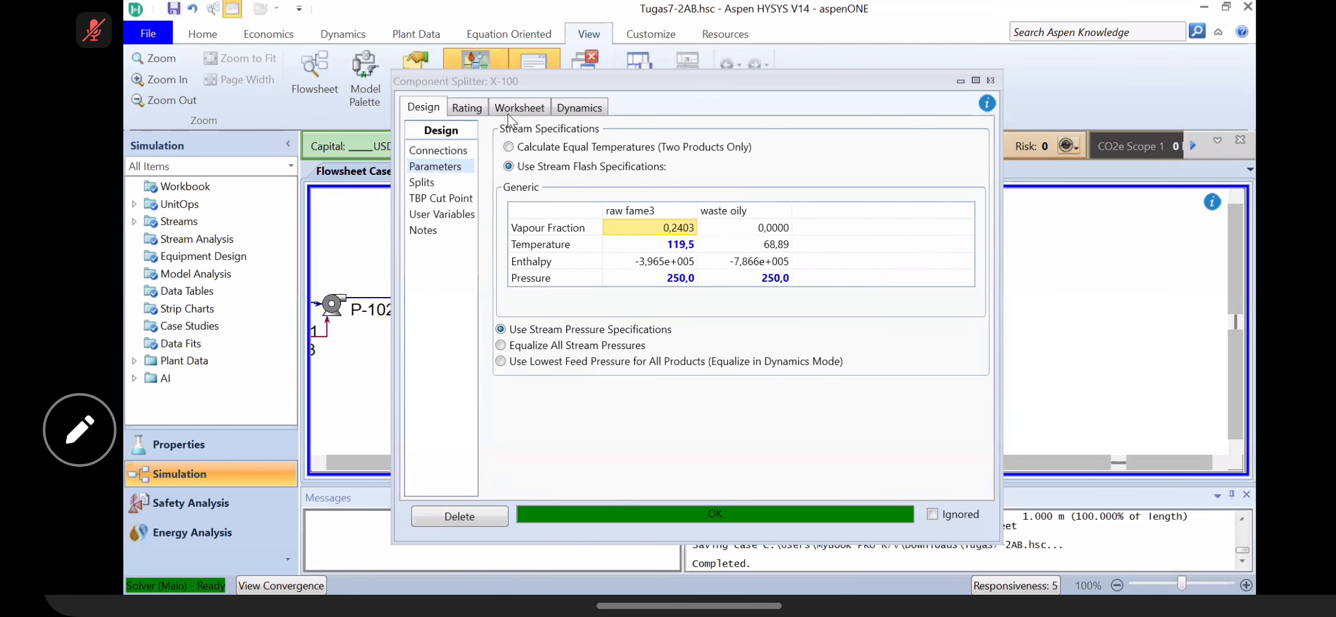
{"action": "left_click", "coordinate": [509, 110]}
{"action": "left_click", "coordinate": [462, 183]}
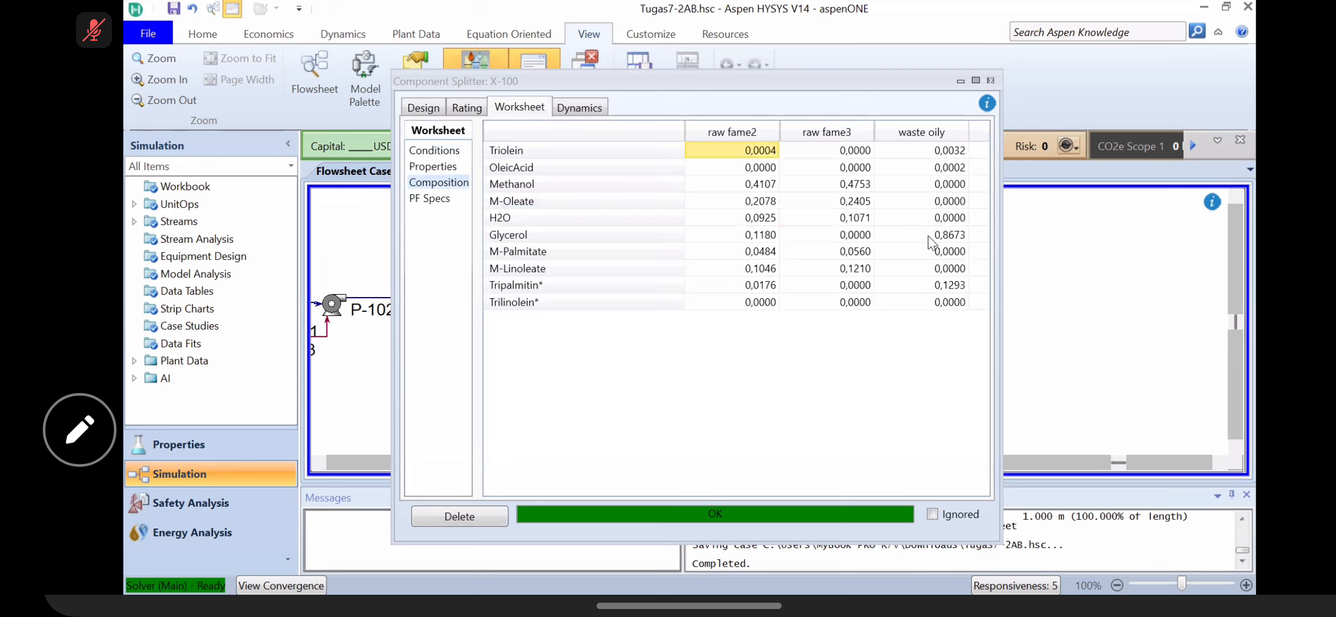
{"action": "left_click", "coordinate": [948, 153]}
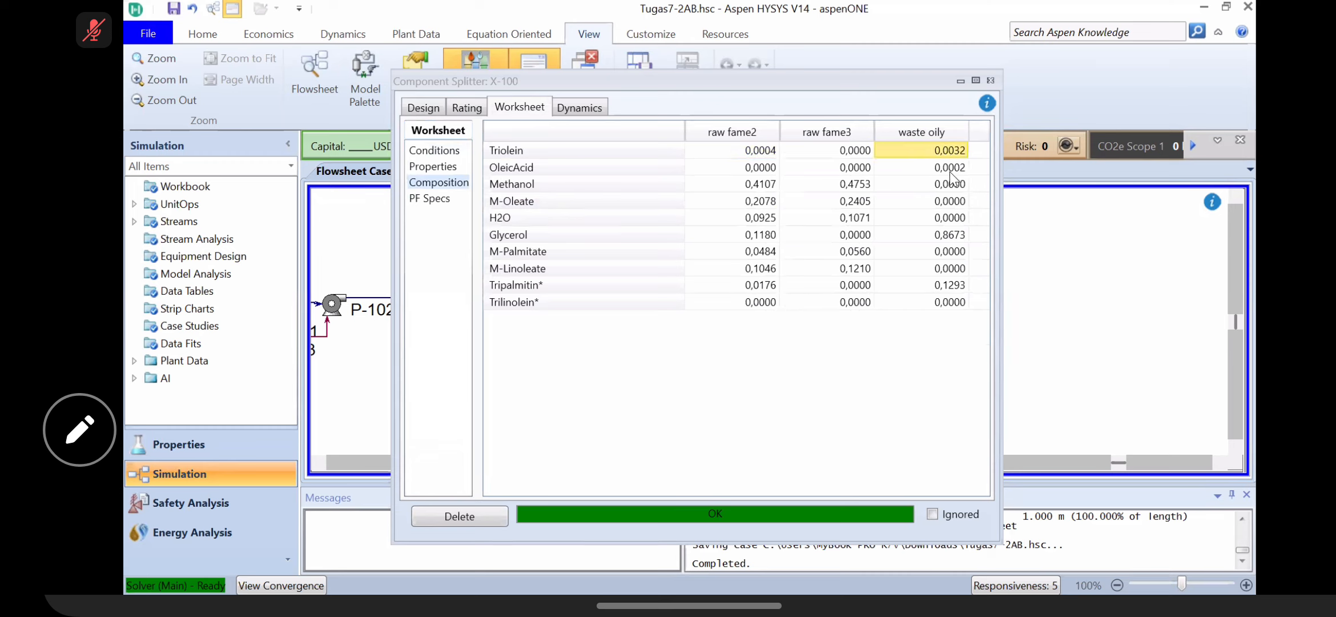
{"action": "left_click", "coordinate": [950, 173]}
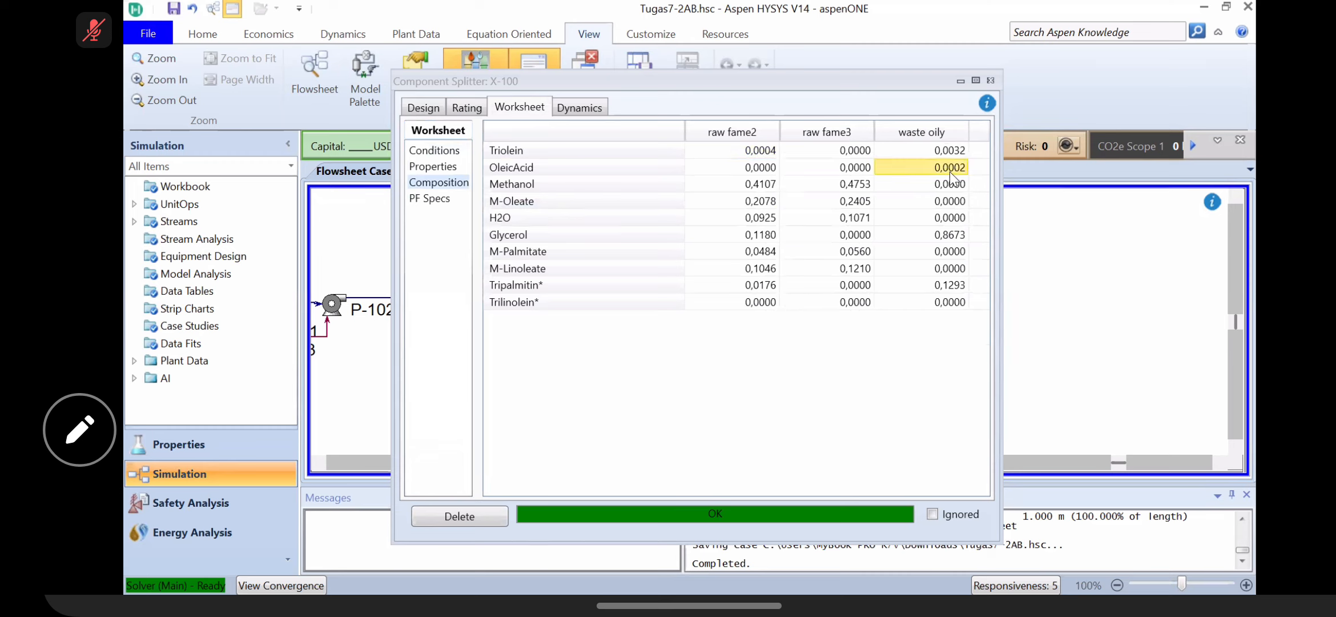
{"action": "left_click", "coordinate": [950, 233]}
{"action": "left_click", "coordinate": [950, 285]}
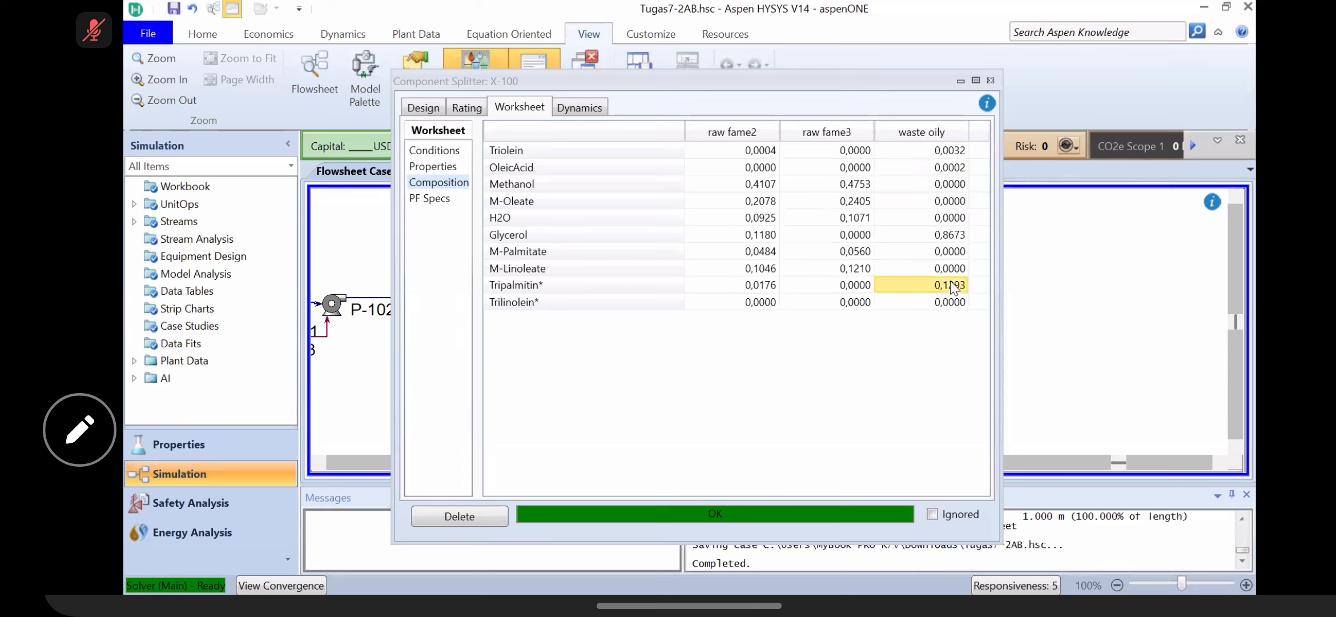
Step: Check the mole fractions of Triolein, OleicAcid, Glycerol, Tripalmitin and Trilinolein in raw fame3 on splitter X-100, and close its window
{"action": "left_click", "coordinate": [857, 151]}
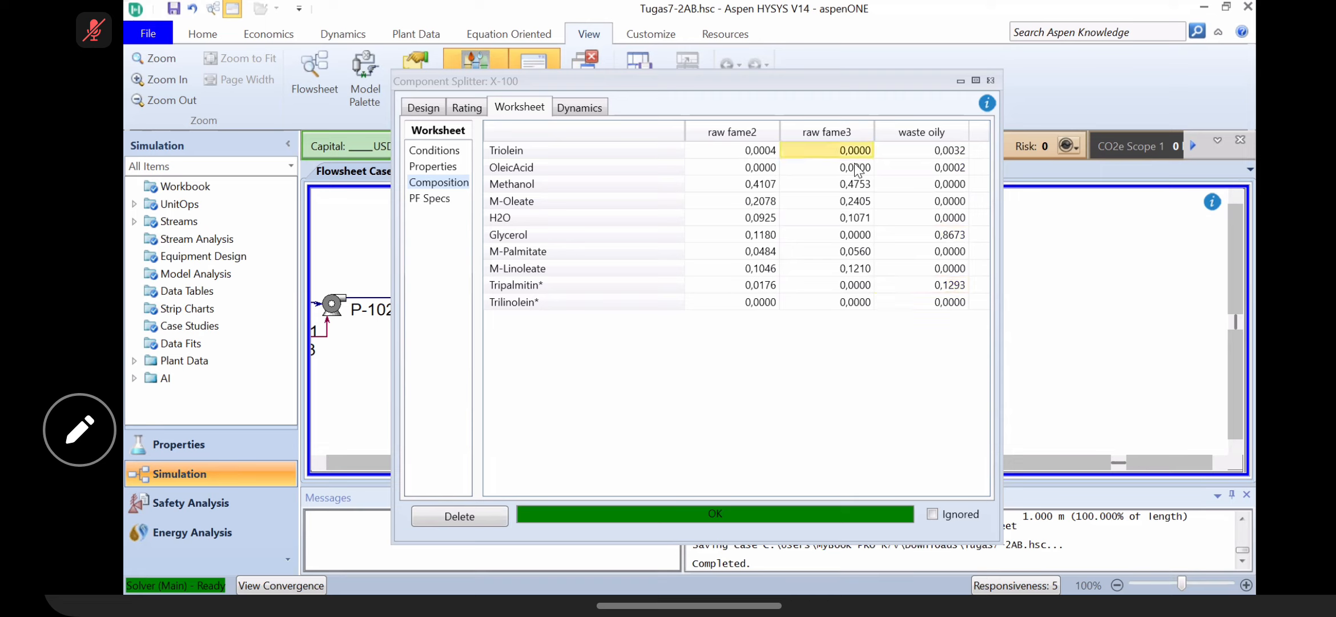
{"action": "left_click", "coordinate": [856, 165]}
{"action": "left_click", "coordinate": [860, 237]}
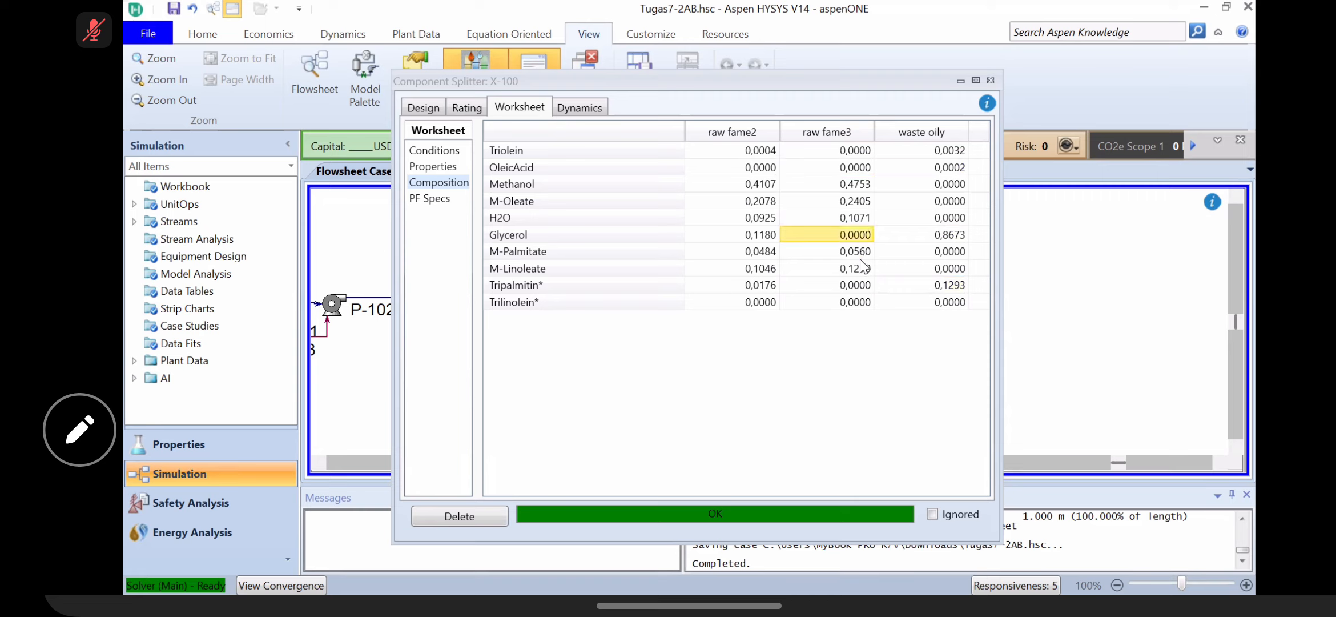
{"action": "left_click", "coordinate": [862, 285]}
{"action": "left_click", "coordinate": [864, 303]}
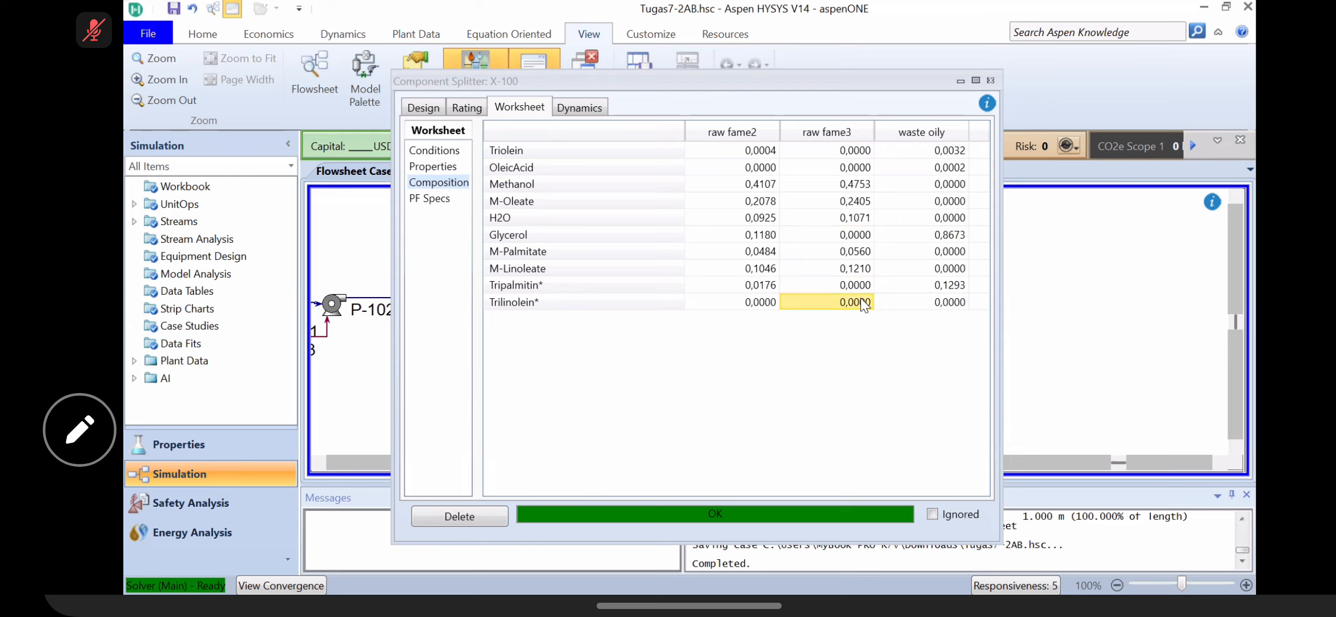
{"action": "left_click", "coordinate": [992, 80]}
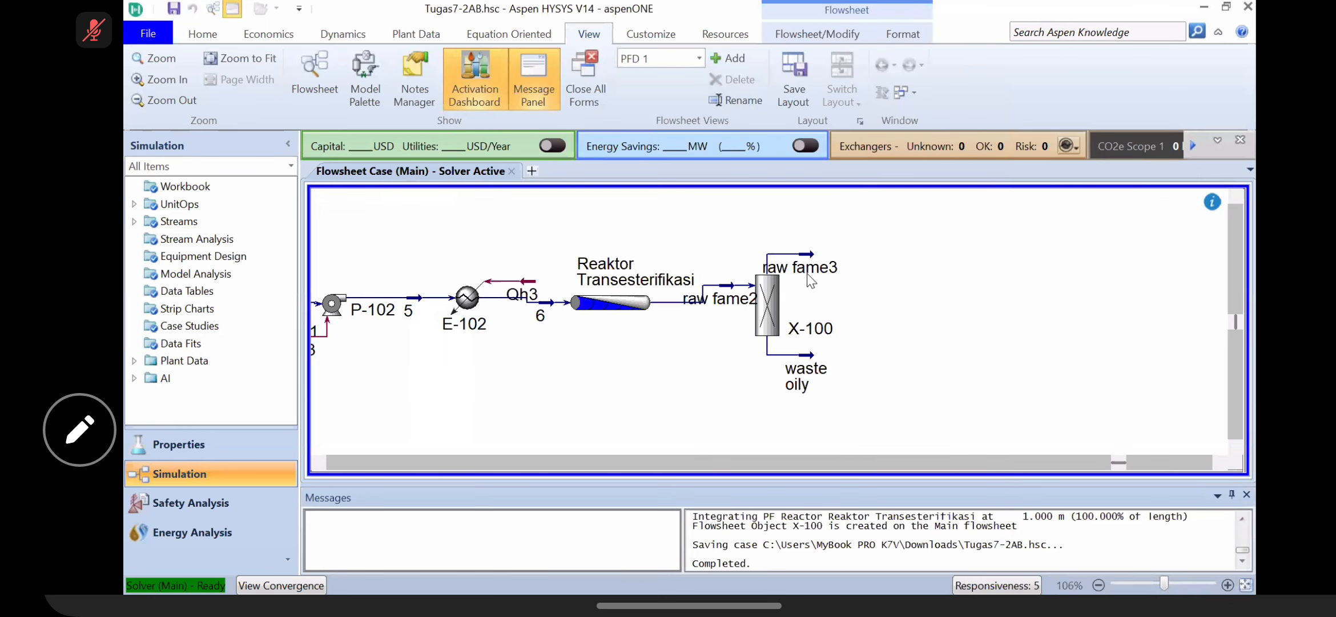
{"action": "left_click_drag", "start_coordinate": [810, 256], "coordinate": [819, 242]}
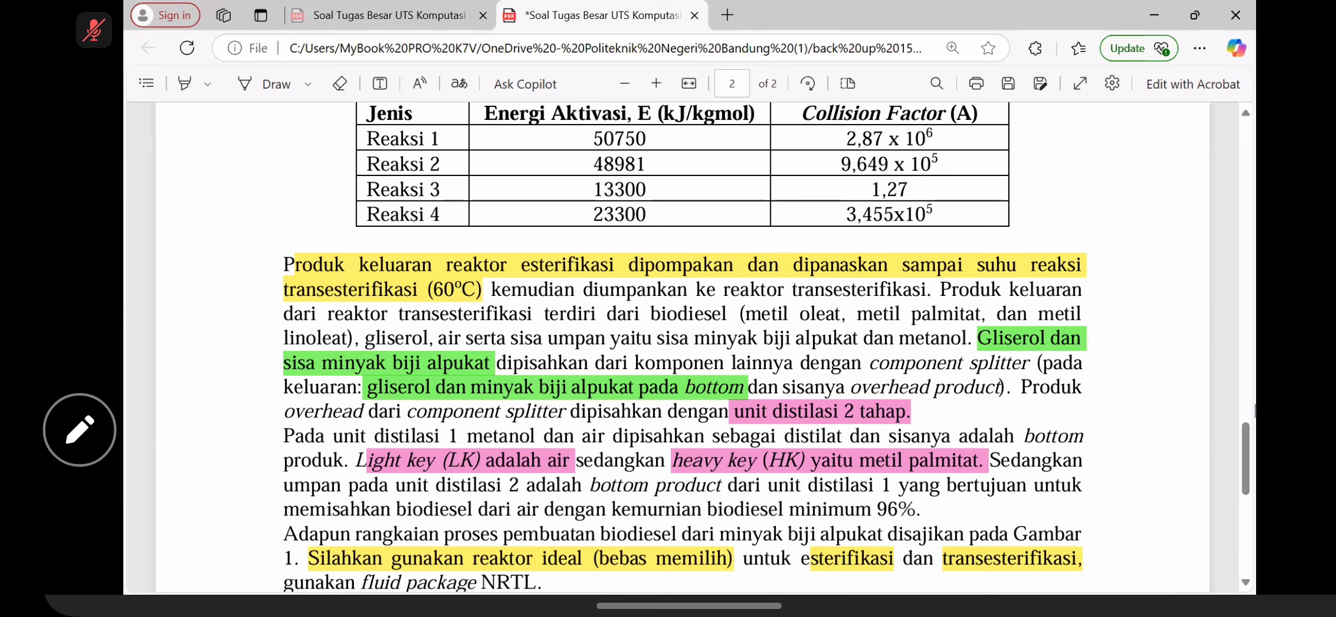
Step: In the assignment PDF in the browser, highlight the phrase "biodiesel minimum 96%." in pink
{"action": "left_click_drag", "start_coordinate": [932, 506], "coordinate": [710, 510]}
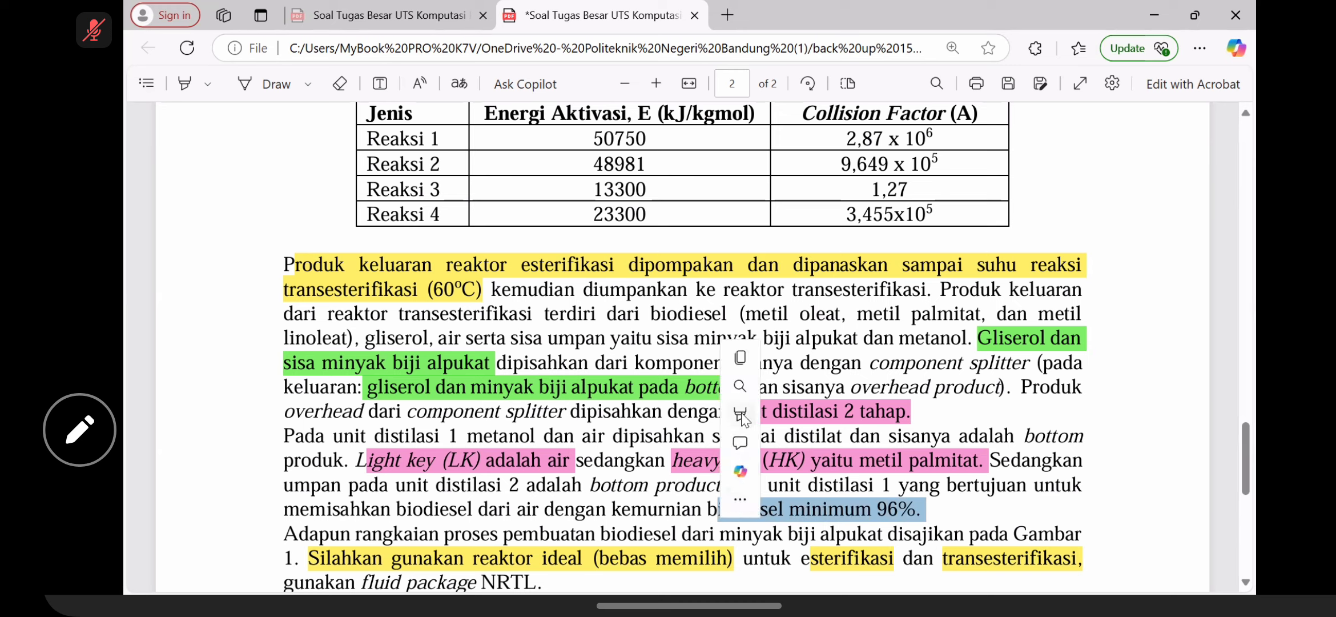
{"action": "mouse_move", "coordinate": [867, 413]}
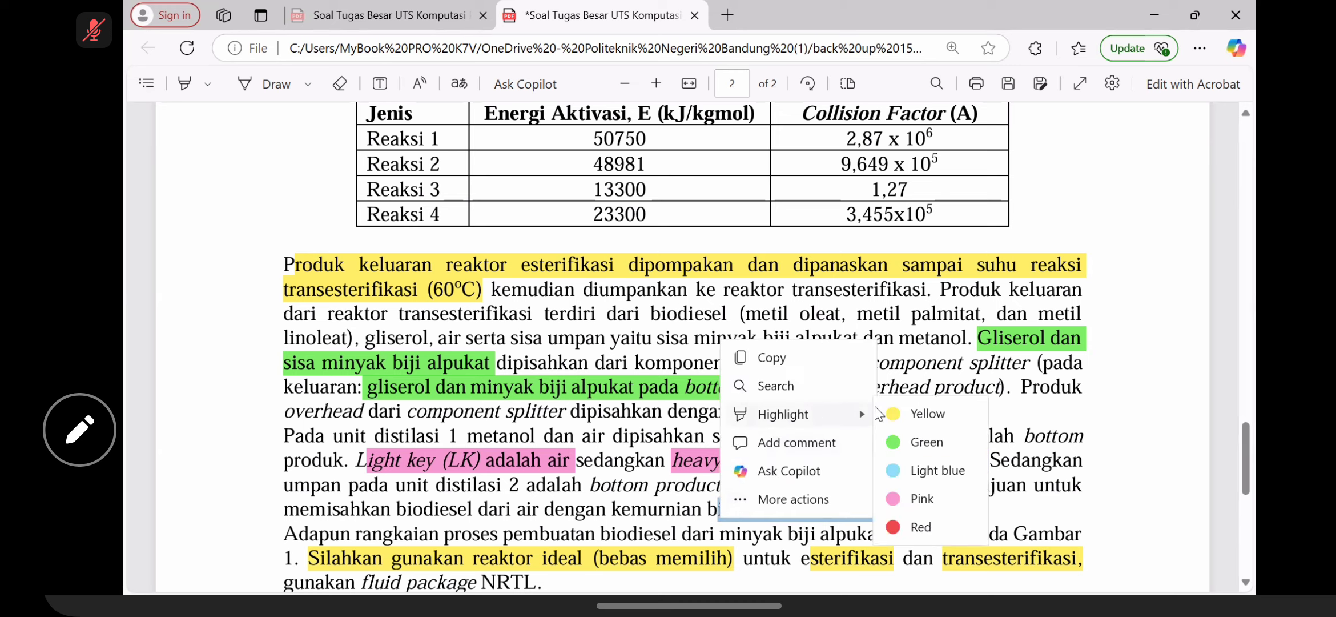
{"action": "left_click", "coordinate": [909, 499]}
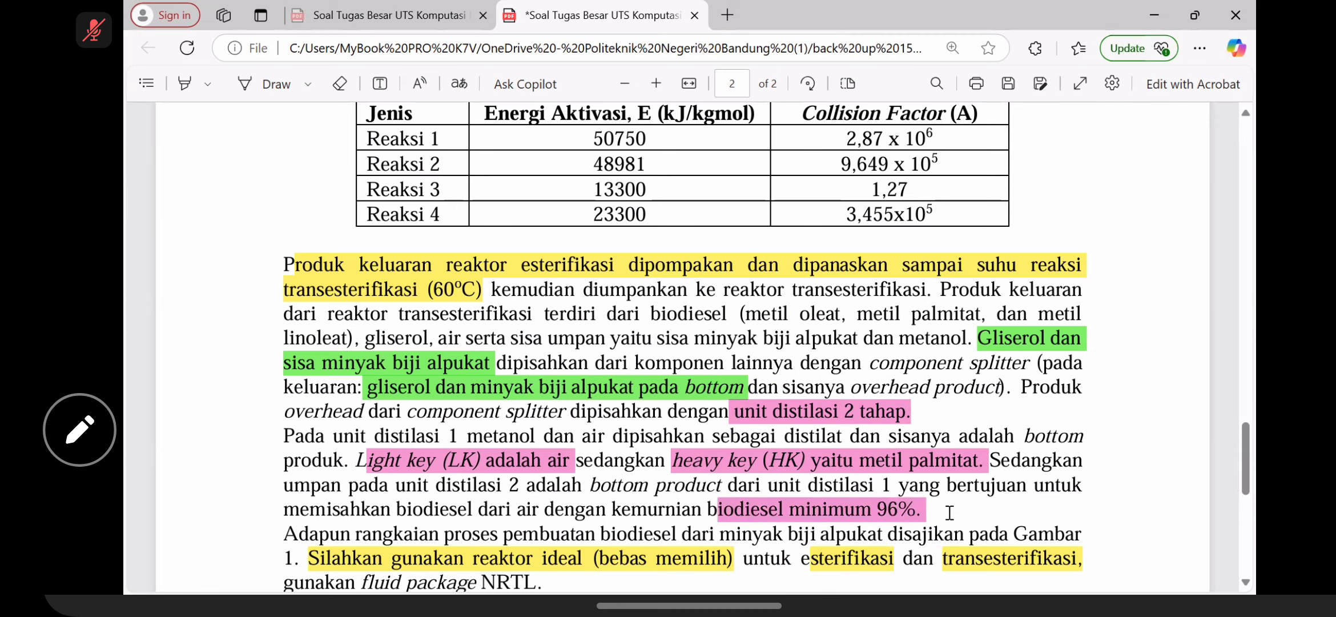
Step: Review the process block diagram and the questions at the end of the assignment, and return to the distillation description
{"action": "scroll", "coordinate": [949, 512], "scroll_direction": "down", "scroll_amount": 1}
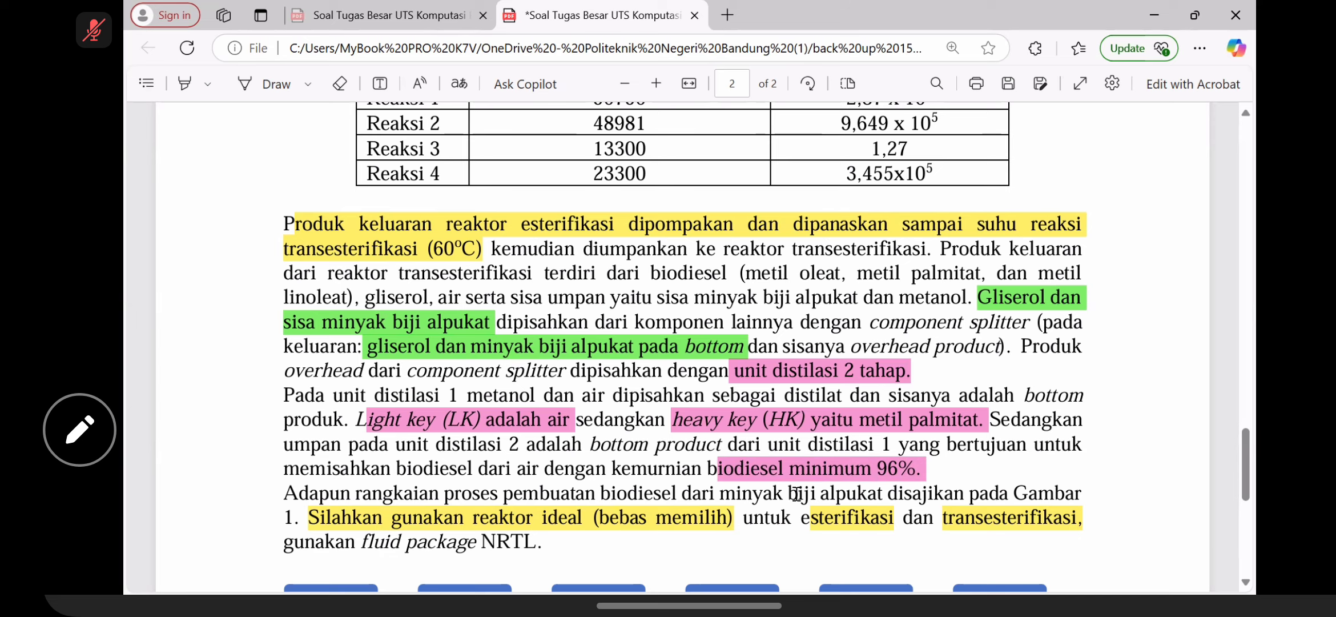
{"action": "scroll", "coordinate": [730, 526], "scroll_direction": "down", "scroll_amount": 5}
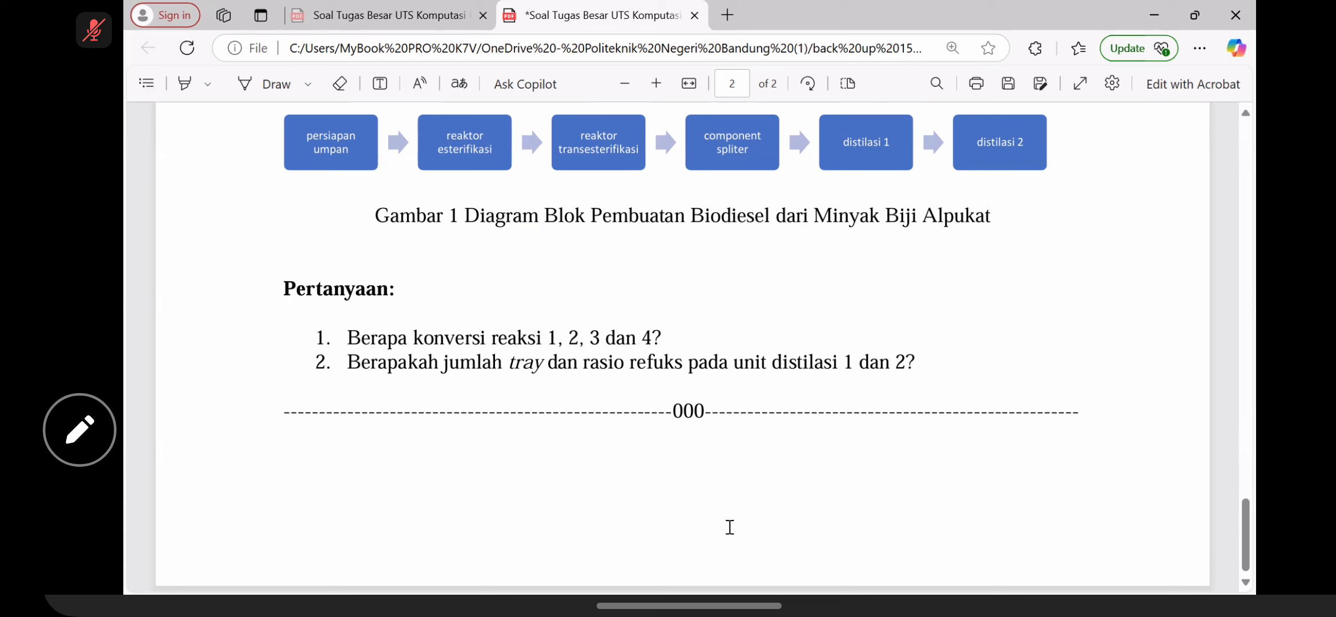
{"action": "scroll", "coordinate": [730, 527], "scroll_direction": "up", "scroll_amount": 7}
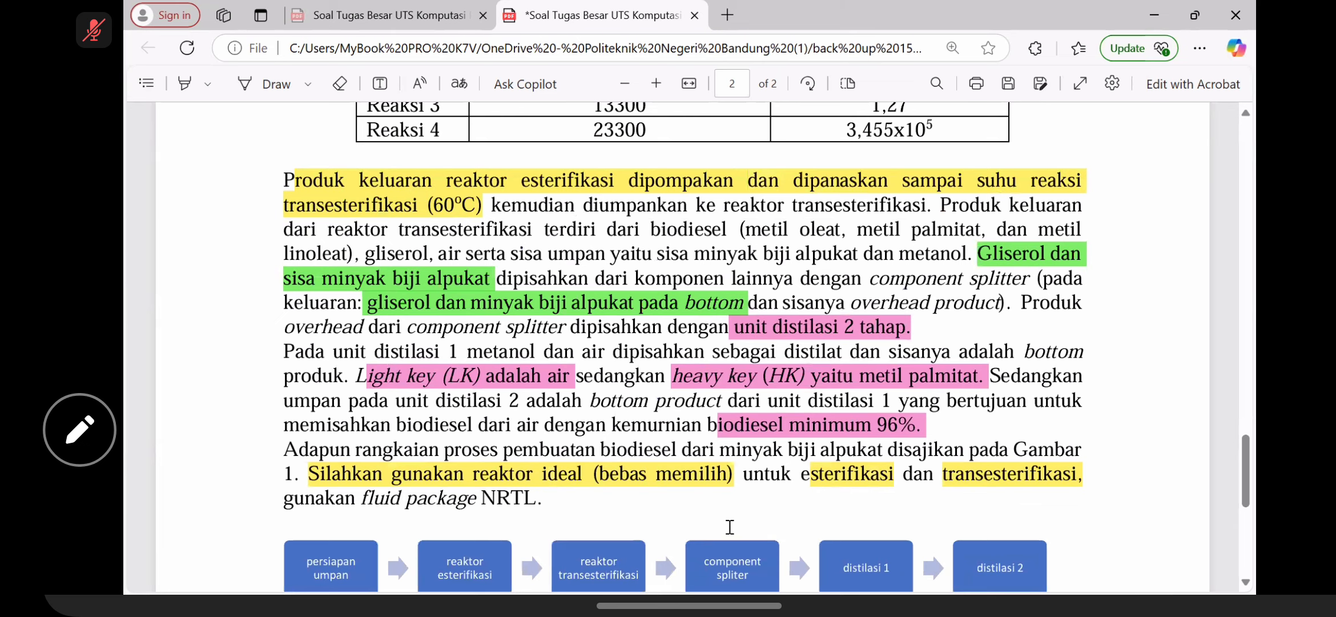
{"action": "scroll", "coordinate": [730, 527], "scroll_direction": "up", "scroll_amount": 2}
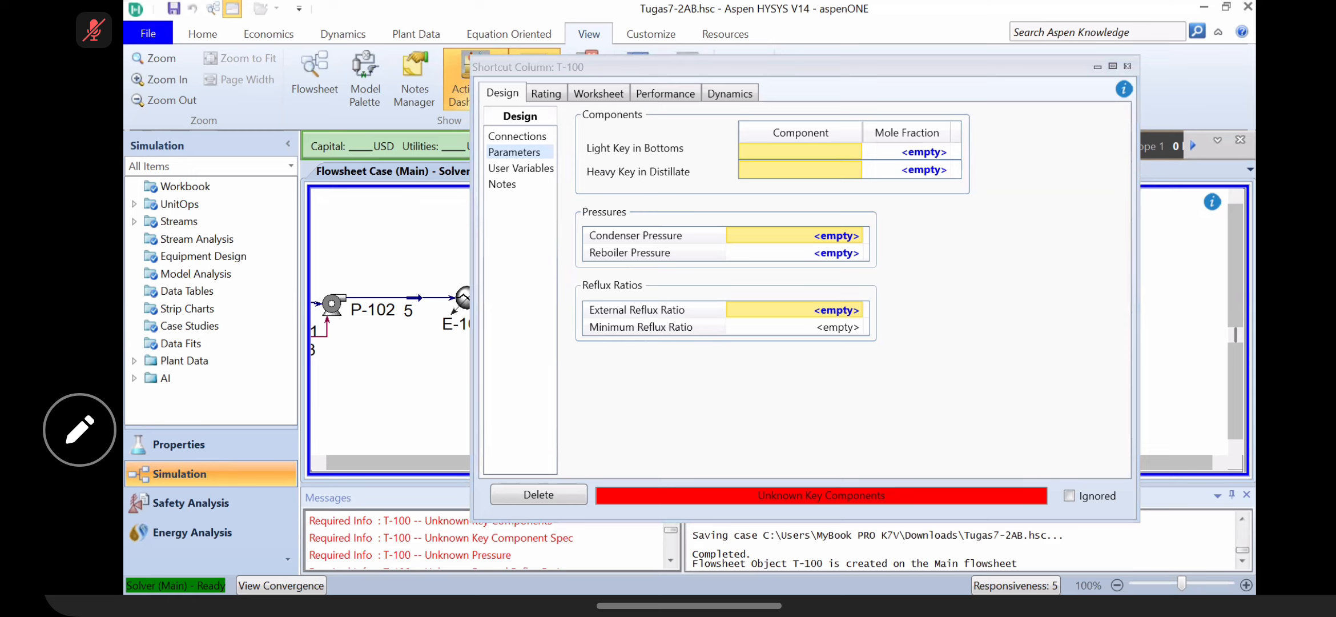
Step: In shortcut column T-100, set H2O as the light key in the bottoms with a mole fraction of 0.0001
{"action": "left_click", "coordinate": [857, 151]}
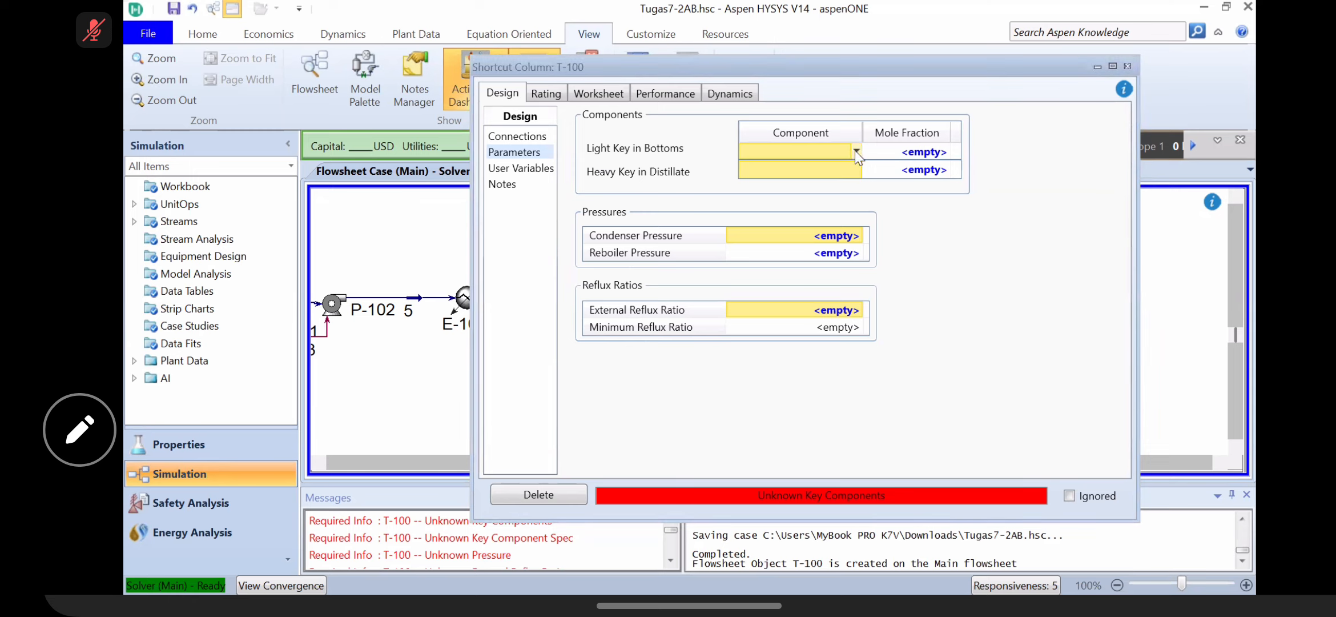
{"action": "left_click", "coordinate": [858, 152]}
{"action": "left_click", "coordinate": [757, 247]}
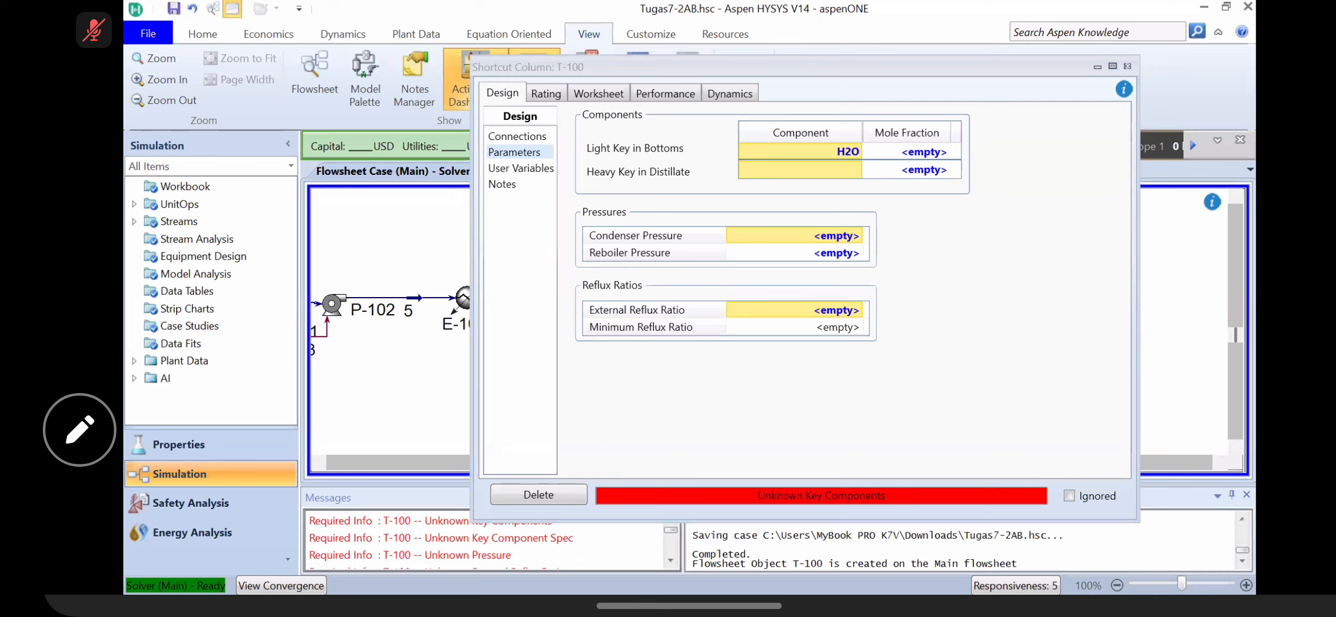
{"action": "left_click", "coordinate": [919, 151]}
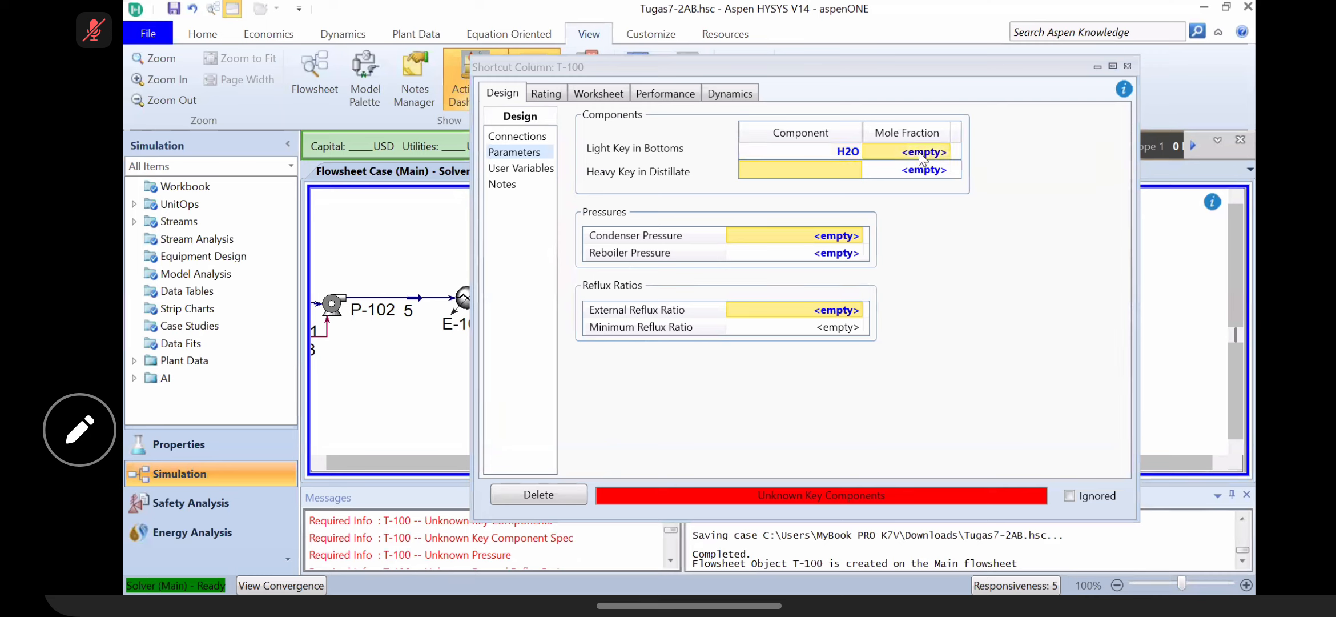
{"action": "type", "text": "0.0000"}
{"action": "key", "text": "BackSpace"}
{"action": "type", "text": "1"}
{"action": "key", "text": "Return"}
Step: Set M-Palmitate as the heavy key in the distillate with a mole fraction of 0.0001
{"action": "left_click", "coordinate": [858, 170]}
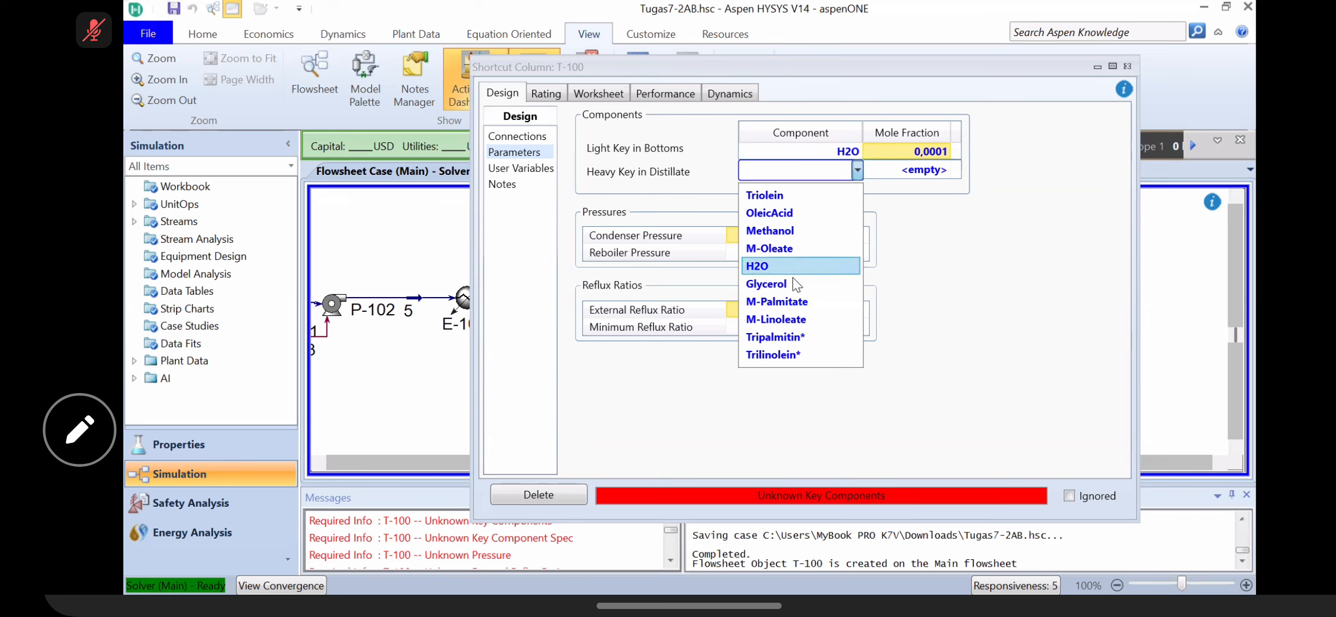
{"action": "left_click", "coordinate": [796, 301]}
{"action": "left_click", "coordinate": [926, 169]}
{"action": "type", "text": "0.0001"}
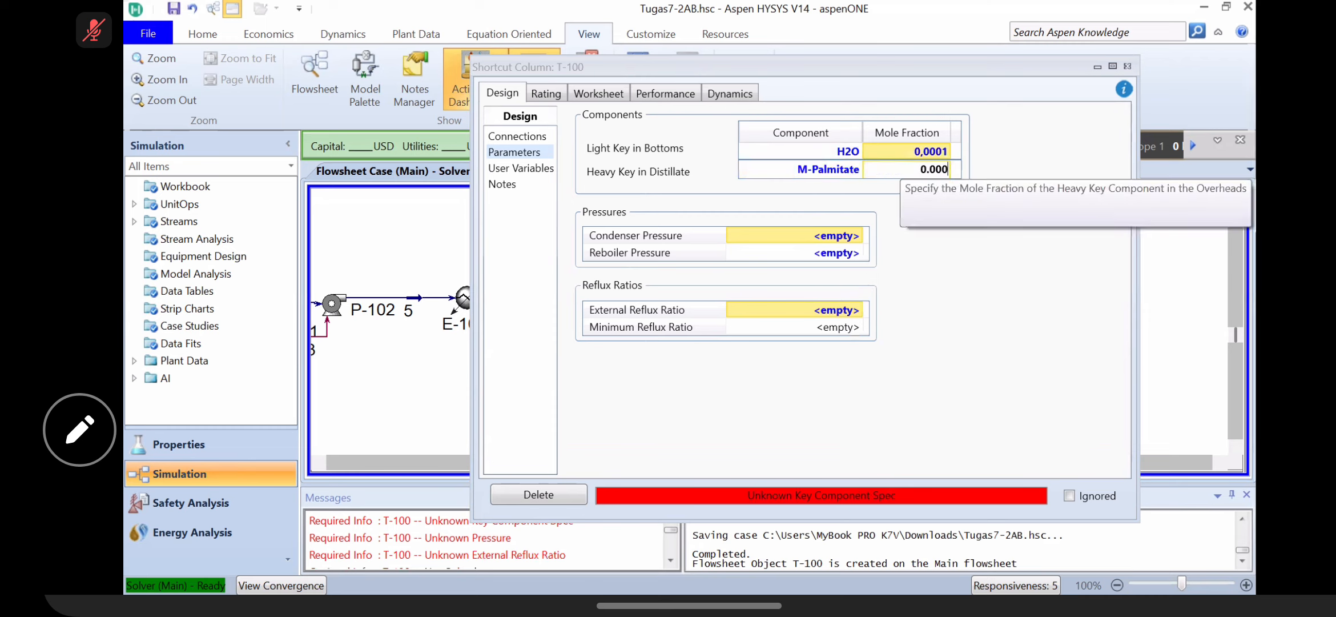
{"action": "key", "text": "Return"}
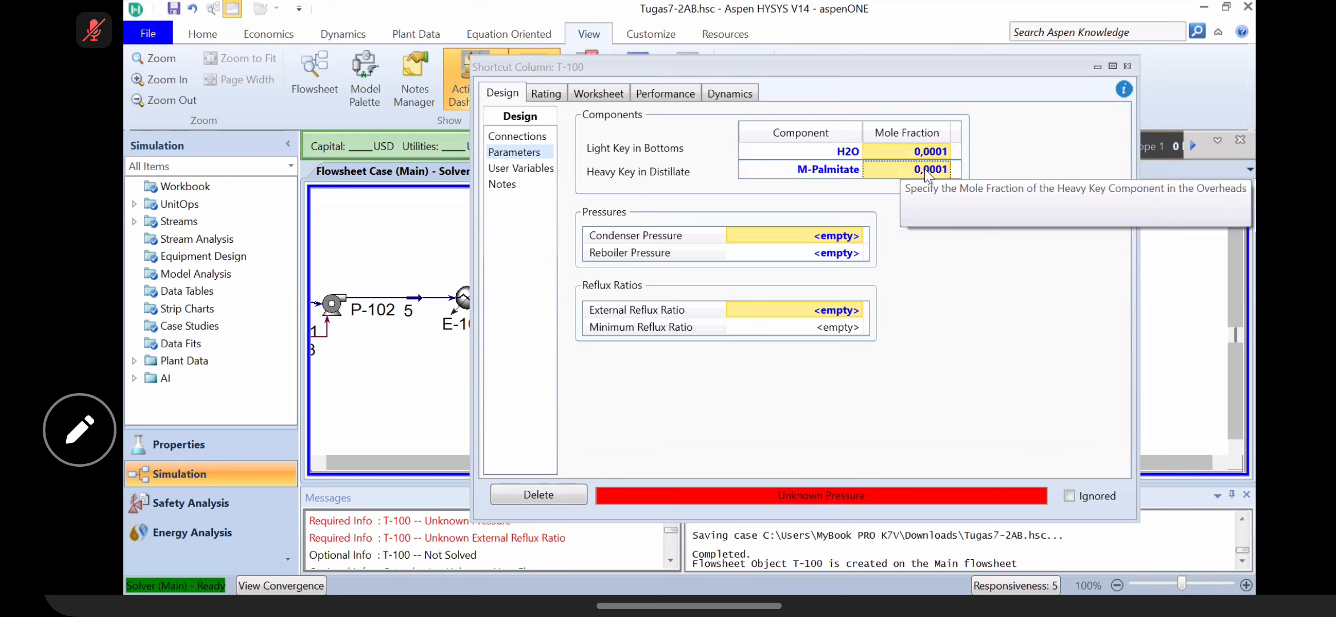
Step: Set both the condenser and reboiler pressures of column T-100 to 250 kPa and dismiss the warning
{"action": "left_click", "coordinate": [844, 239]}
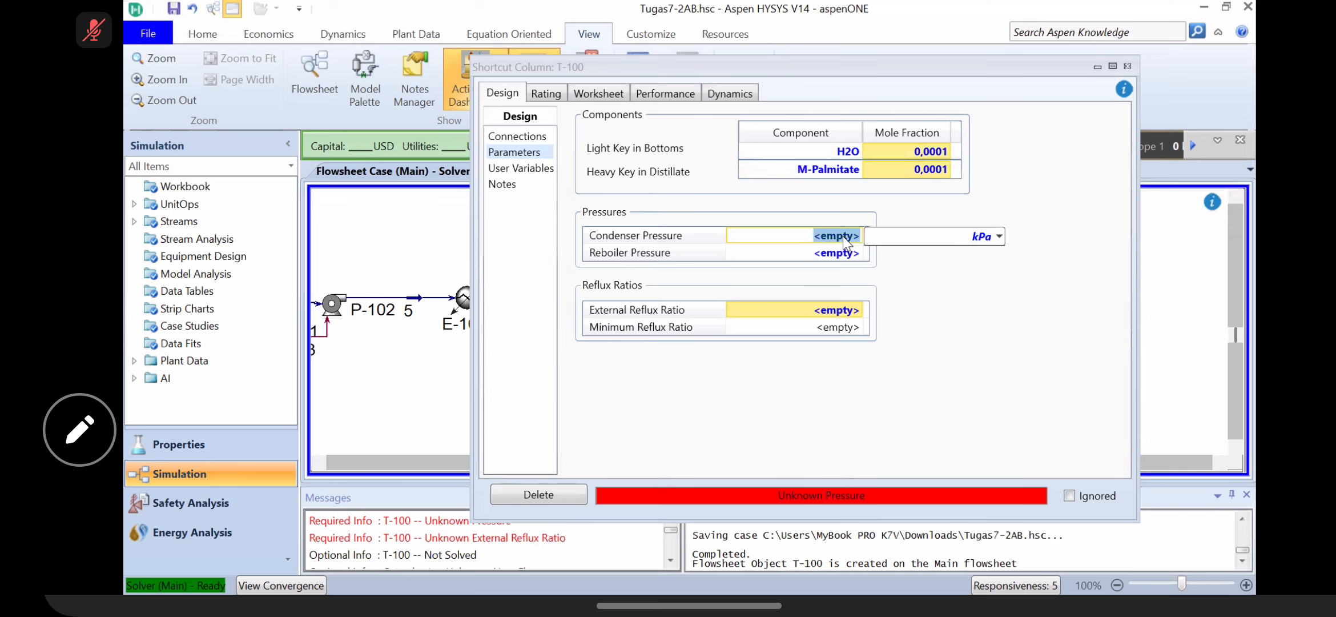
{"action": "type", "text": "250"}
{"action": "key", "text": "Return"}
{"action": "type", "text": "250"}
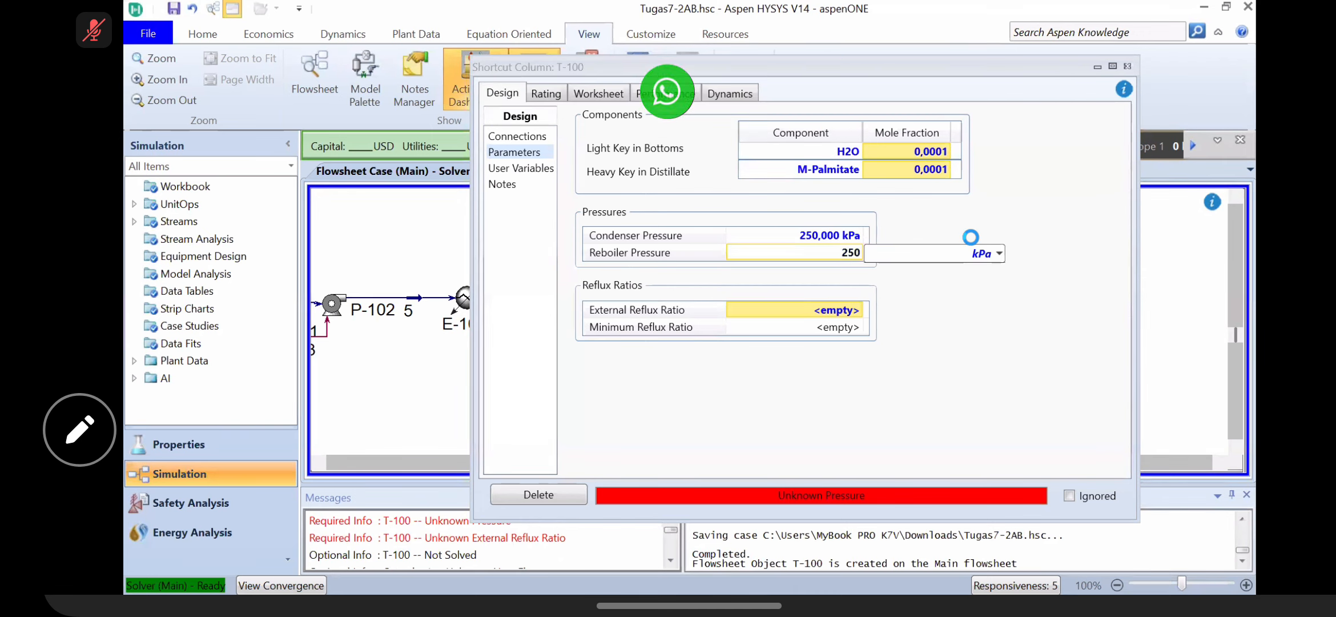
{"action": "key", "text": "Return"}
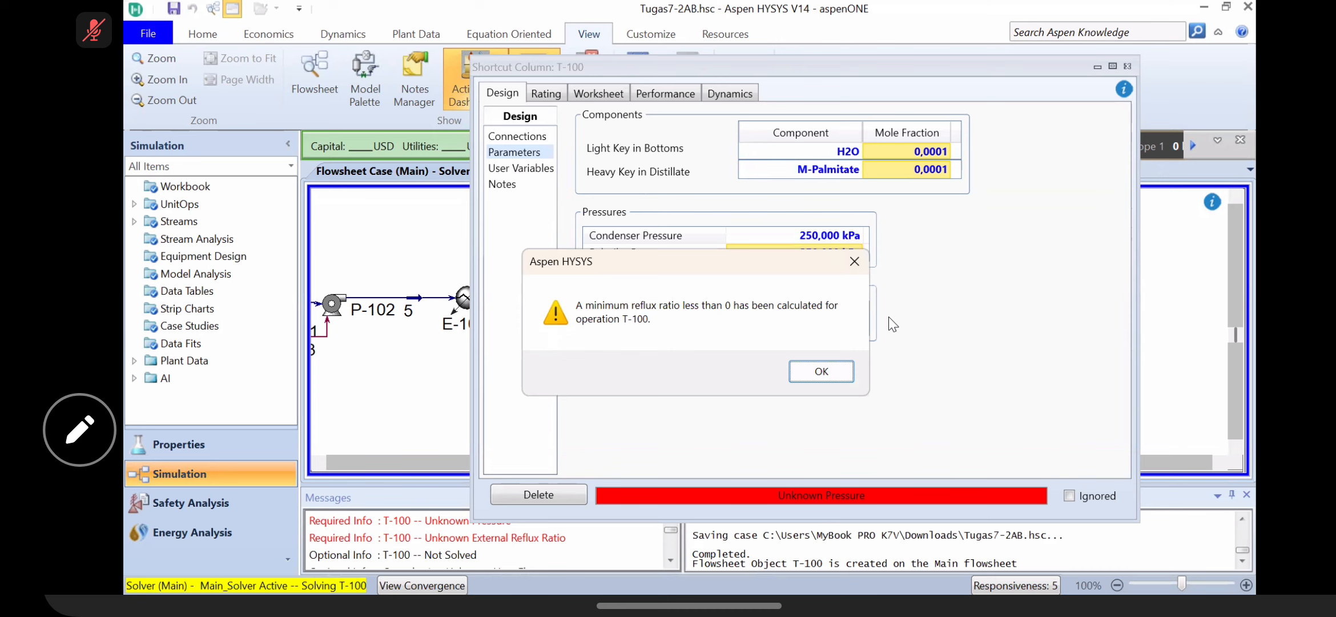
{"action": "left_click", "coordinate": [822, 372]}
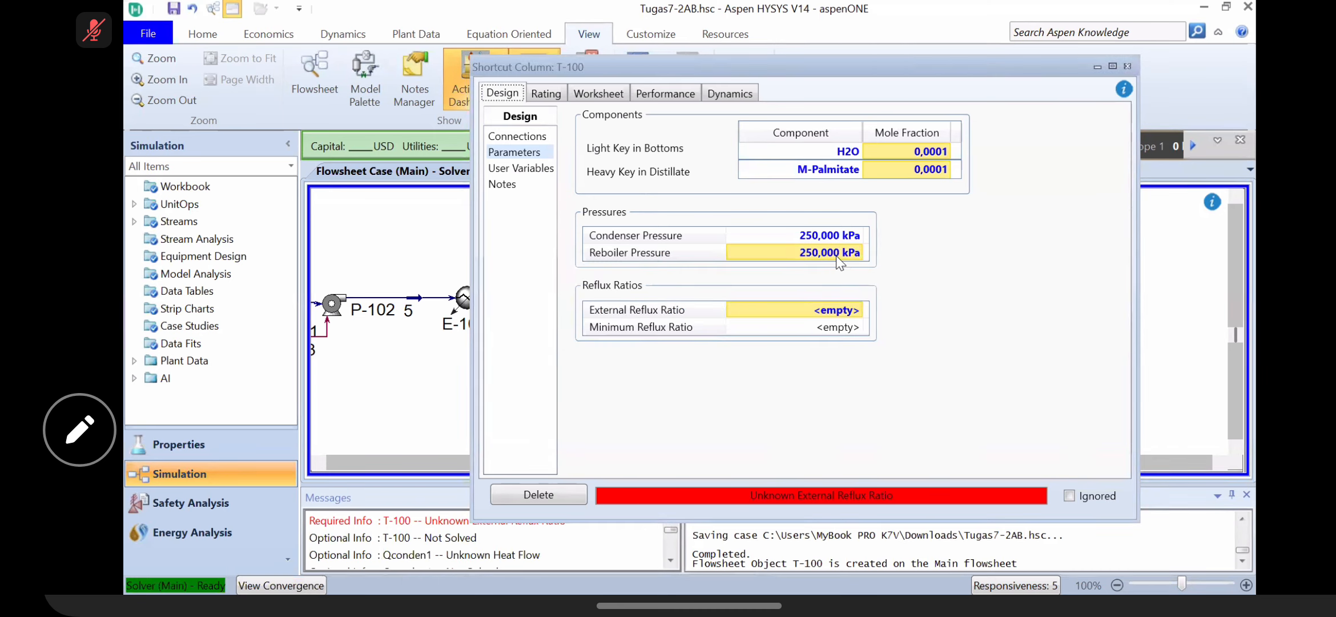
Step: Set the external reflux ratio of column T-100 to 1 and dismiss the warning
{"action": "mouse_move", "coordinate": [835, 256]}
{"action": "left_click", "coordinate": [838, 313]}
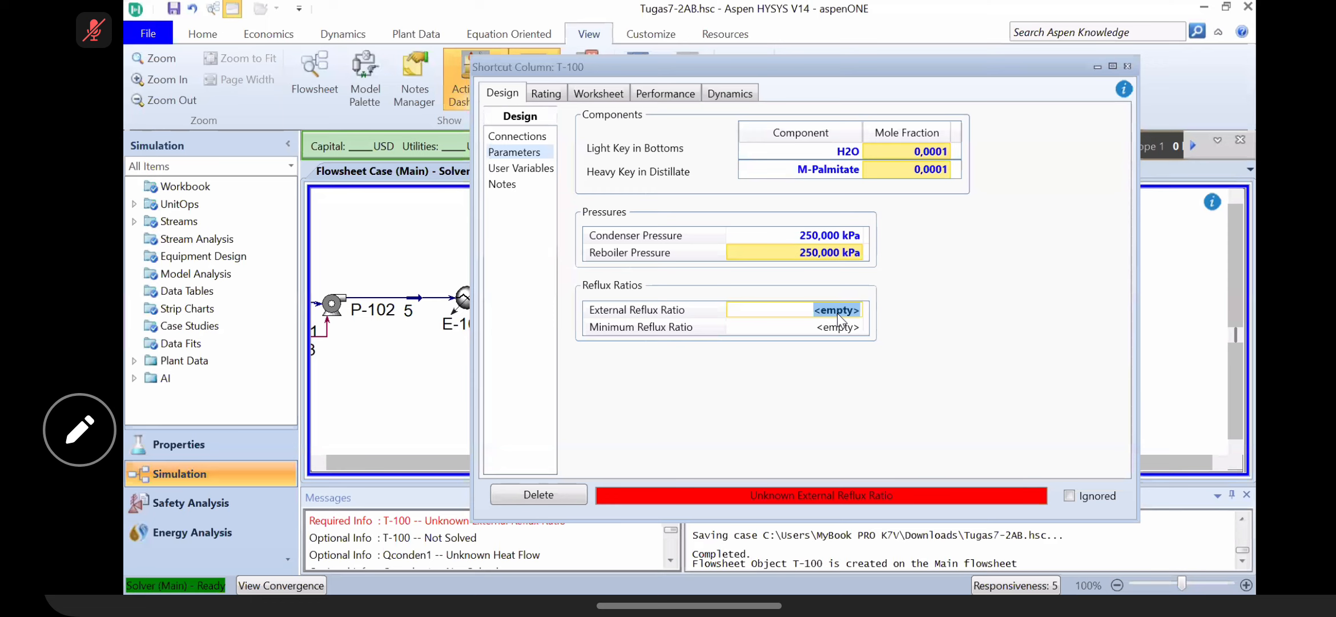
{"action": "type", "text": "1"}
{"action": "key", "text": "Return"}
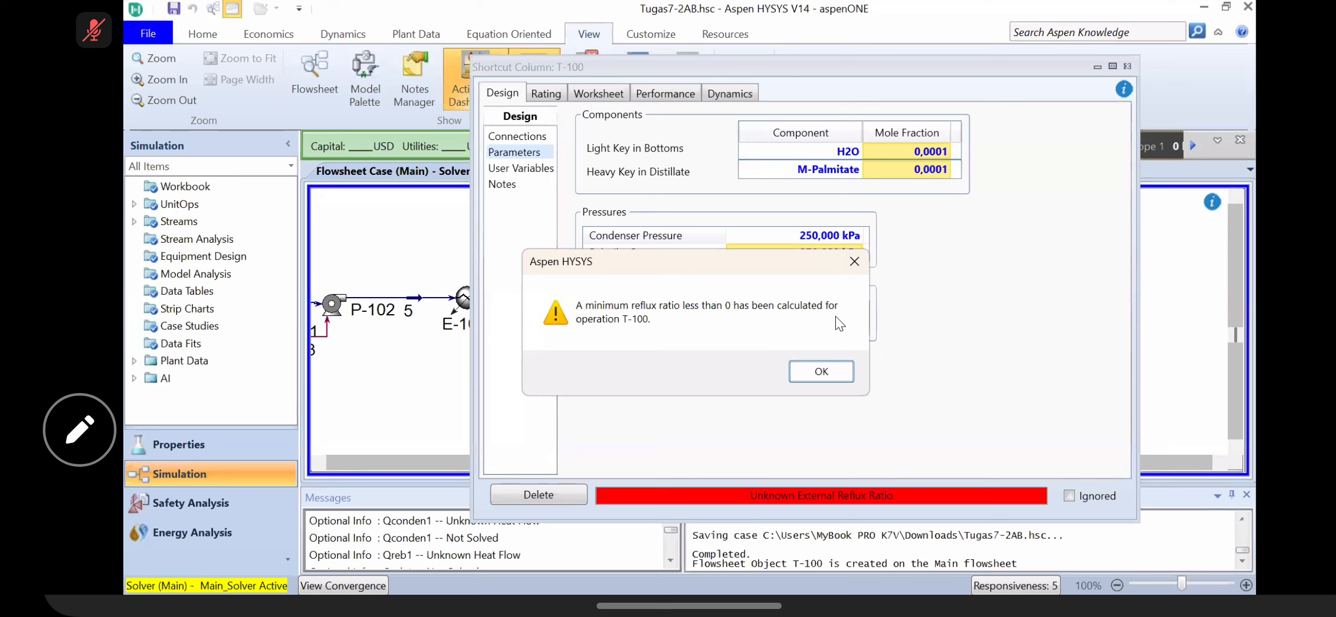
{"action": "left_click", "coordinate": [822, 368]}
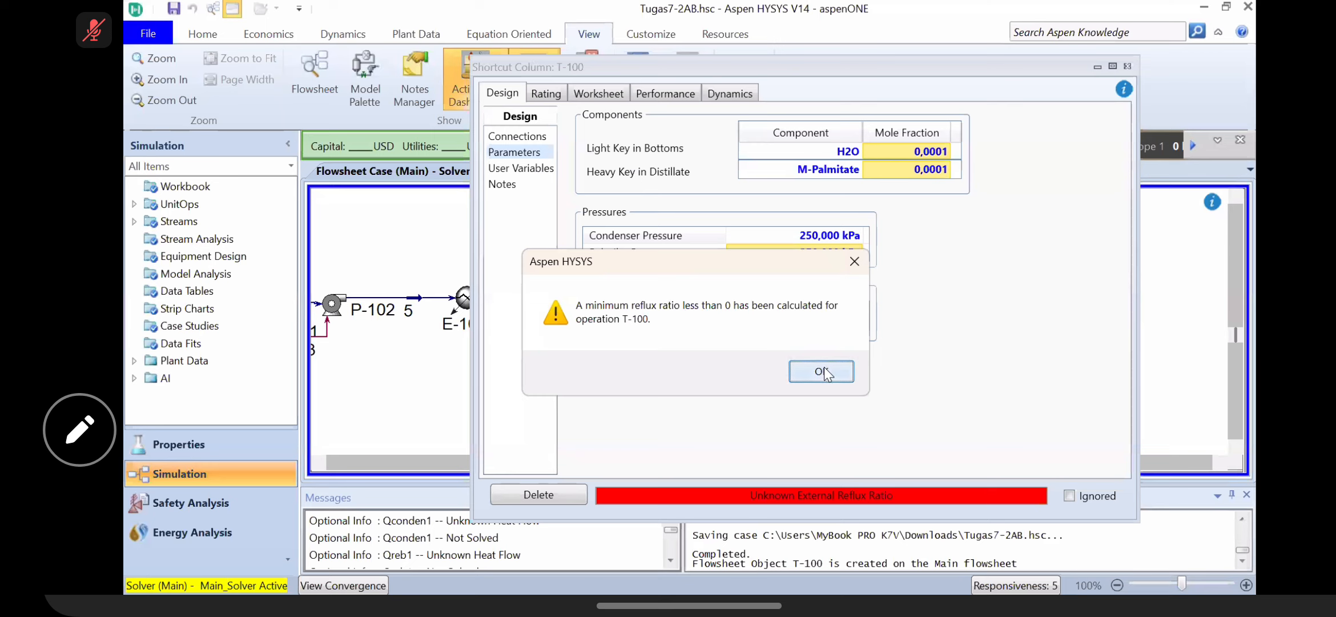
{"action": "left_click", "coordinate": [823, 313]}
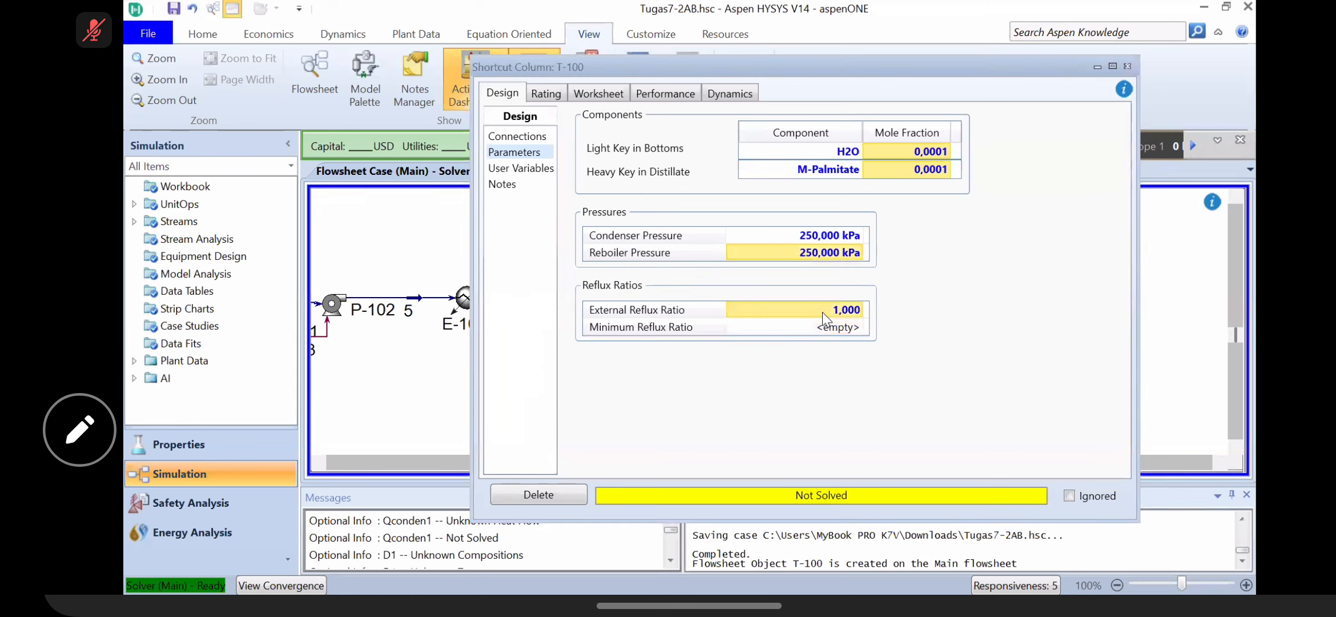
Step: Set the reboiler pressure of column T-100 to 350 kPa and dismiss the warning
{"action": "double_click", "coordinate": [815, 252]}
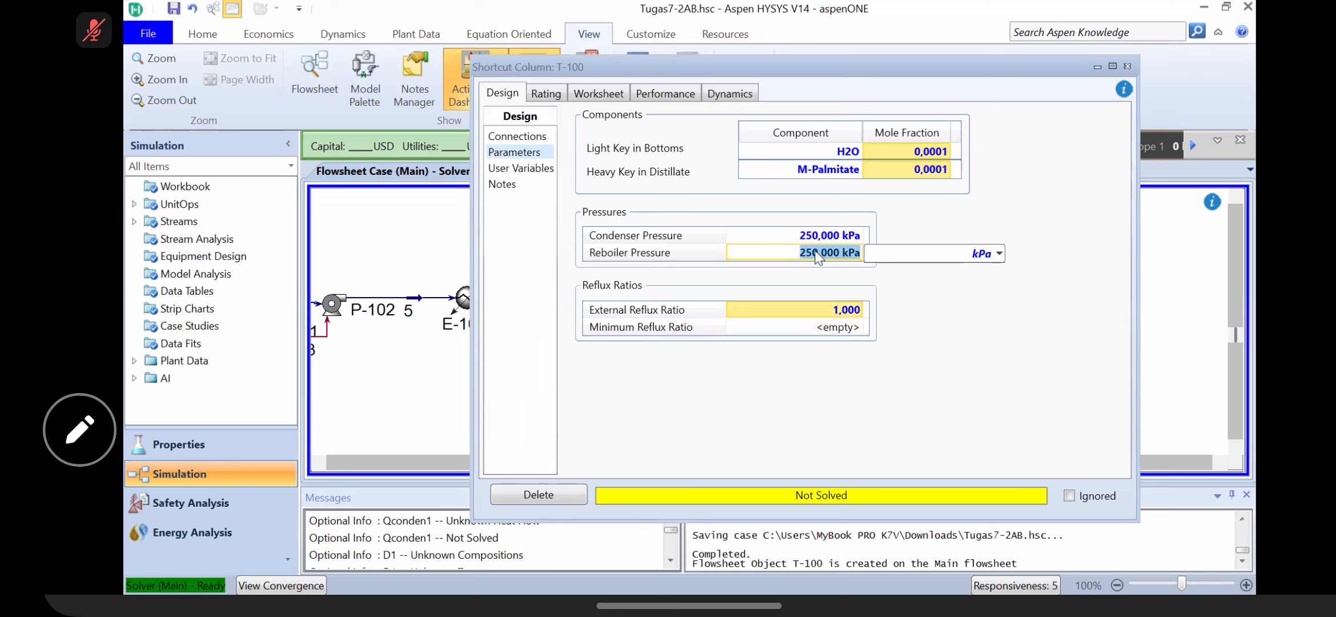
{"action": "type", "text": "350"}
{"action": "key", "text": "Return"}
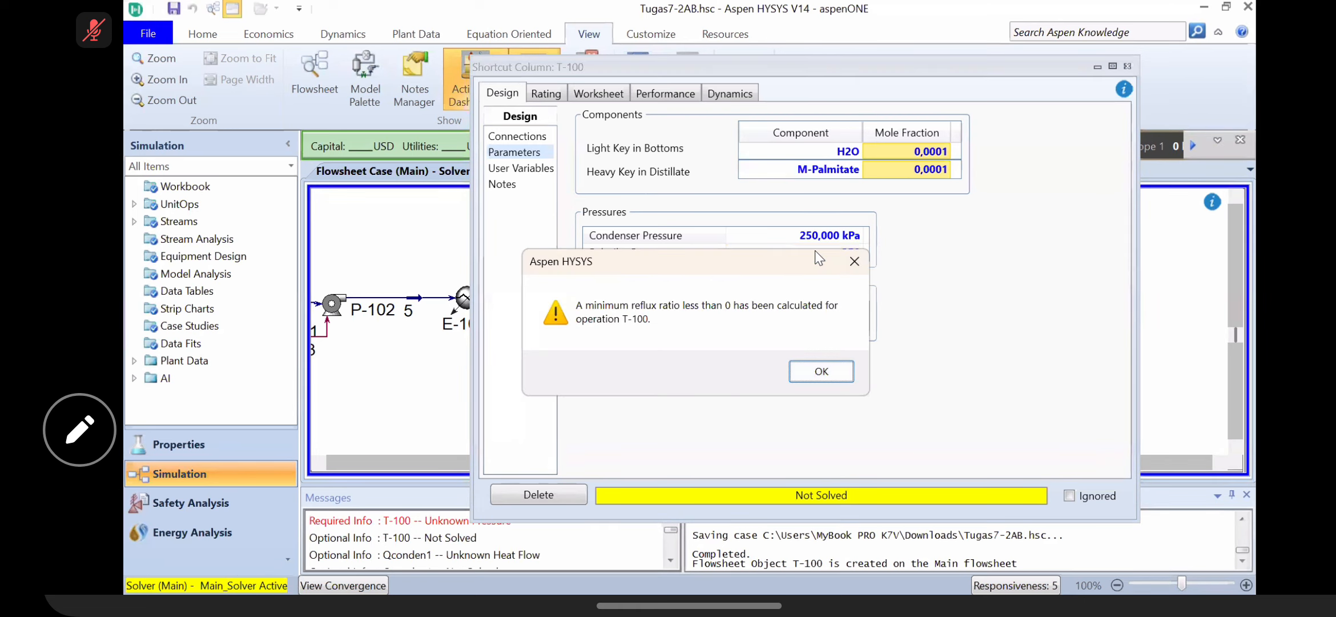
{"action": "key", "text": "Return"}
Step: Set the external reflux ratio of column T-100 to 0.2 and dismiss the warning
{"action": "left_click", "coordinate": [834, 310]}
{"action": "type", "text": "0."}
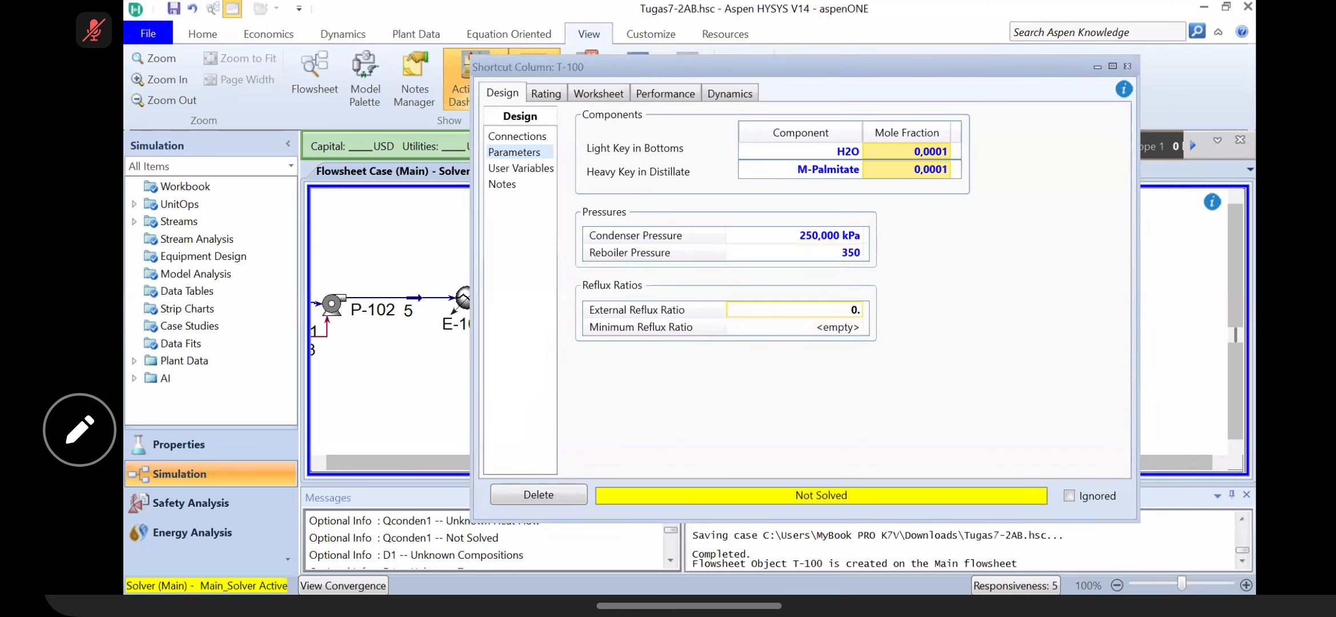
{"action": "type", "text": "2"}
{"action": "key", "text": "Return"}
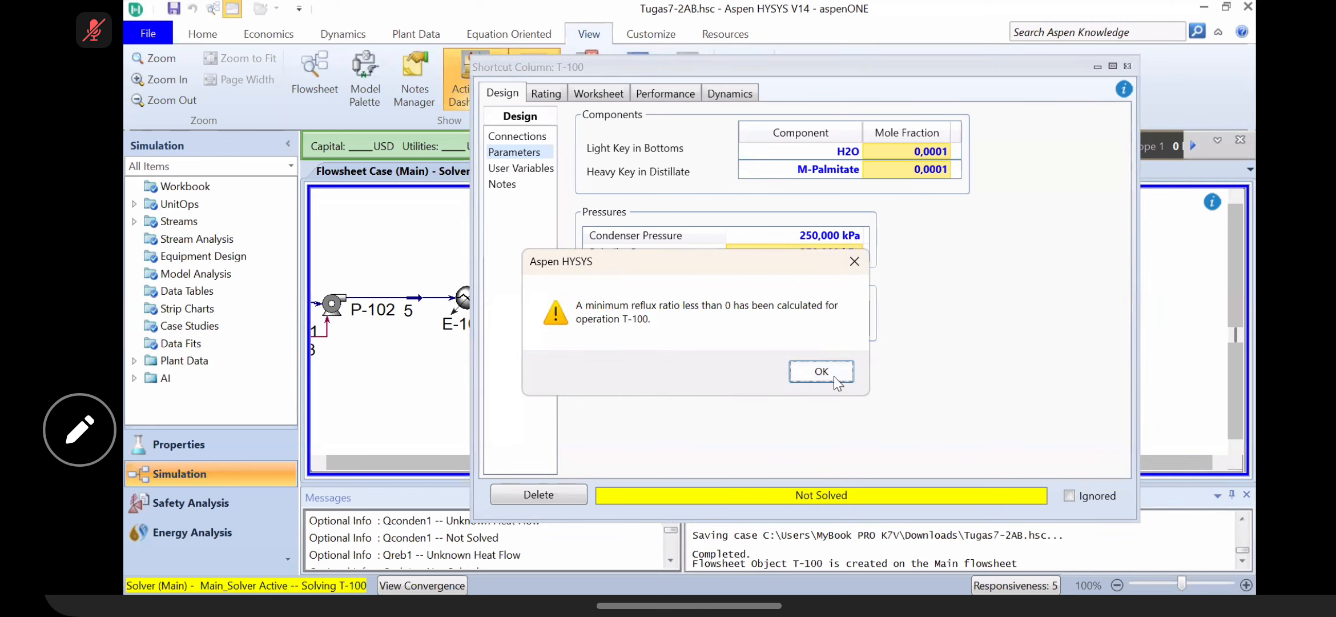
{"action": "left_click", "coordinate": [833, 379]}
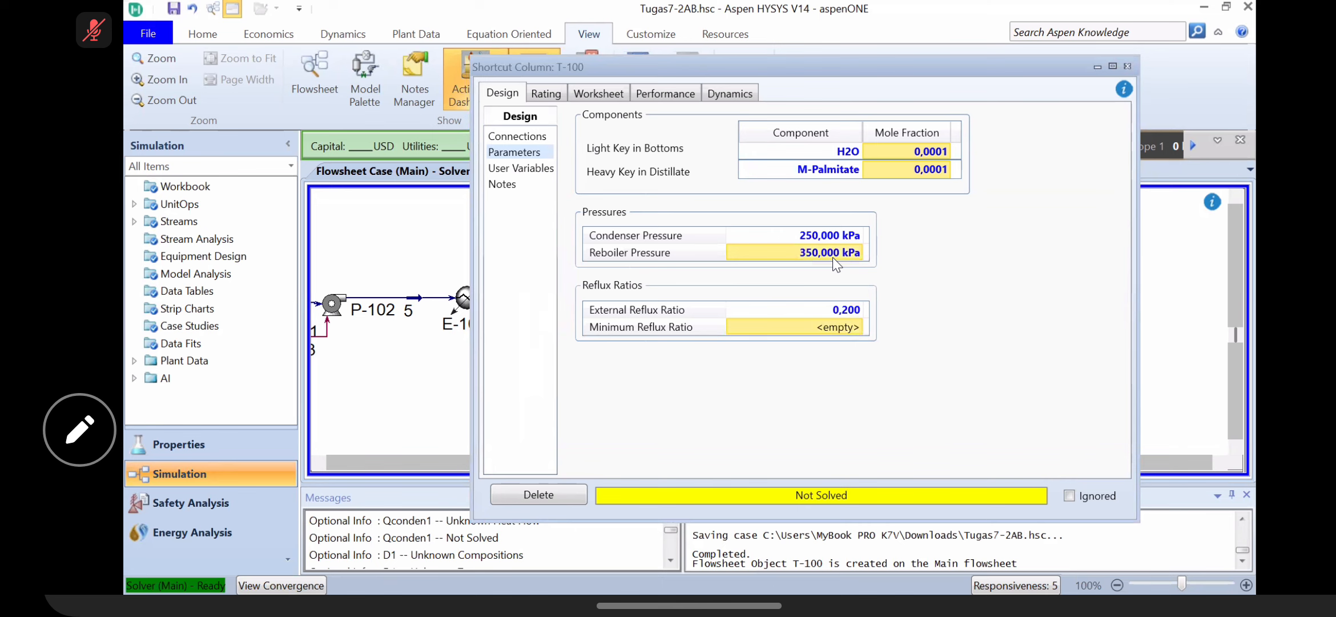
Step: Compare the worksheet conditions of T-100's feed, distillate and bottoms streams with the column's design parameters
{"action": "left_click", "coordinate": [546, 93]}
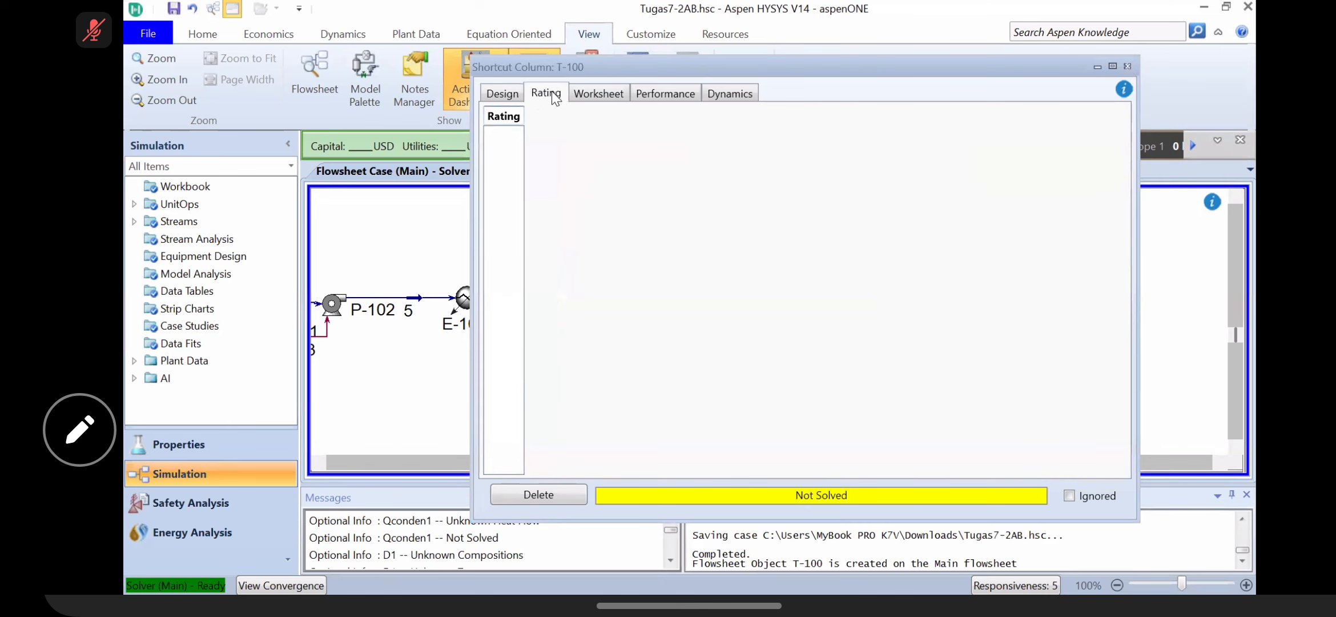
{"action": "left_click", "coordinate": [591, 91]}
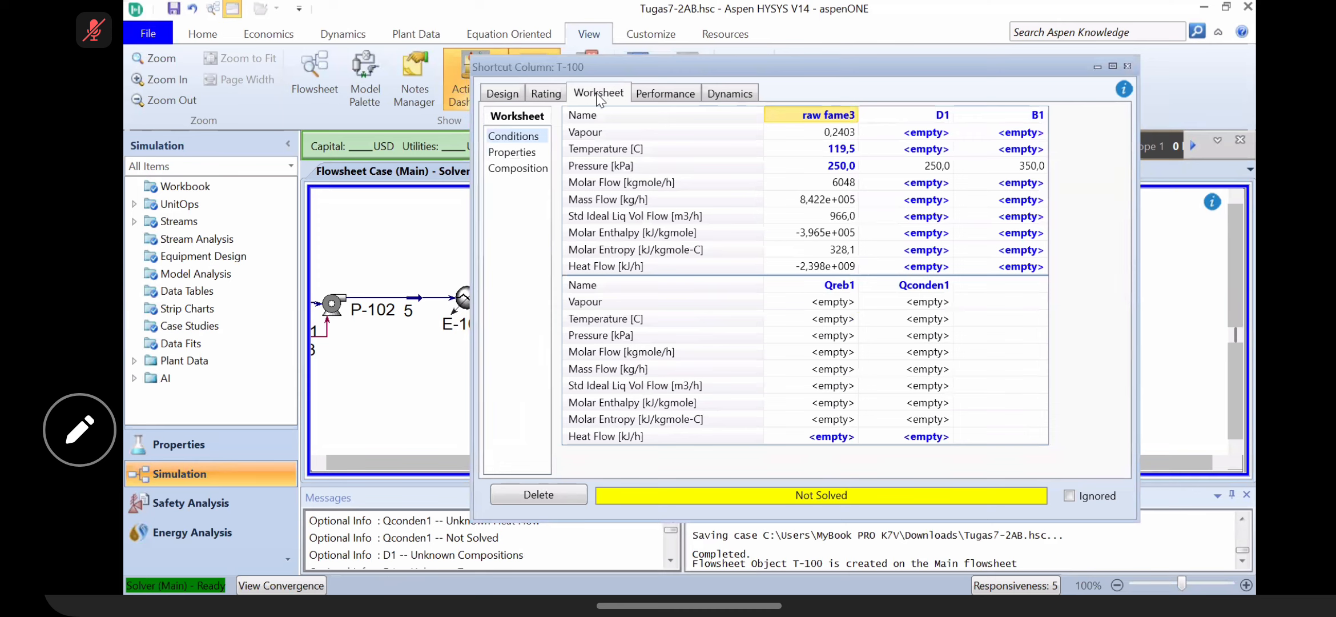
{"action": "left_click", "coordinate": [490, 95]}
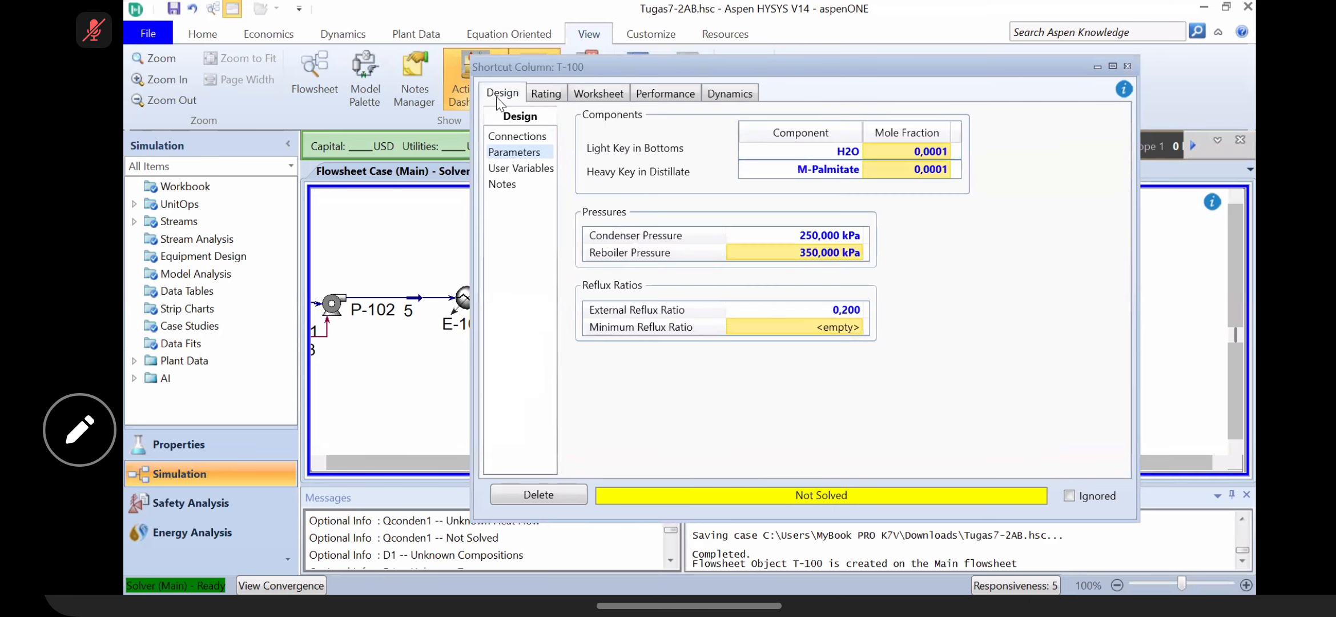
{"action": "left_click", "coordinate": [585, 95]}
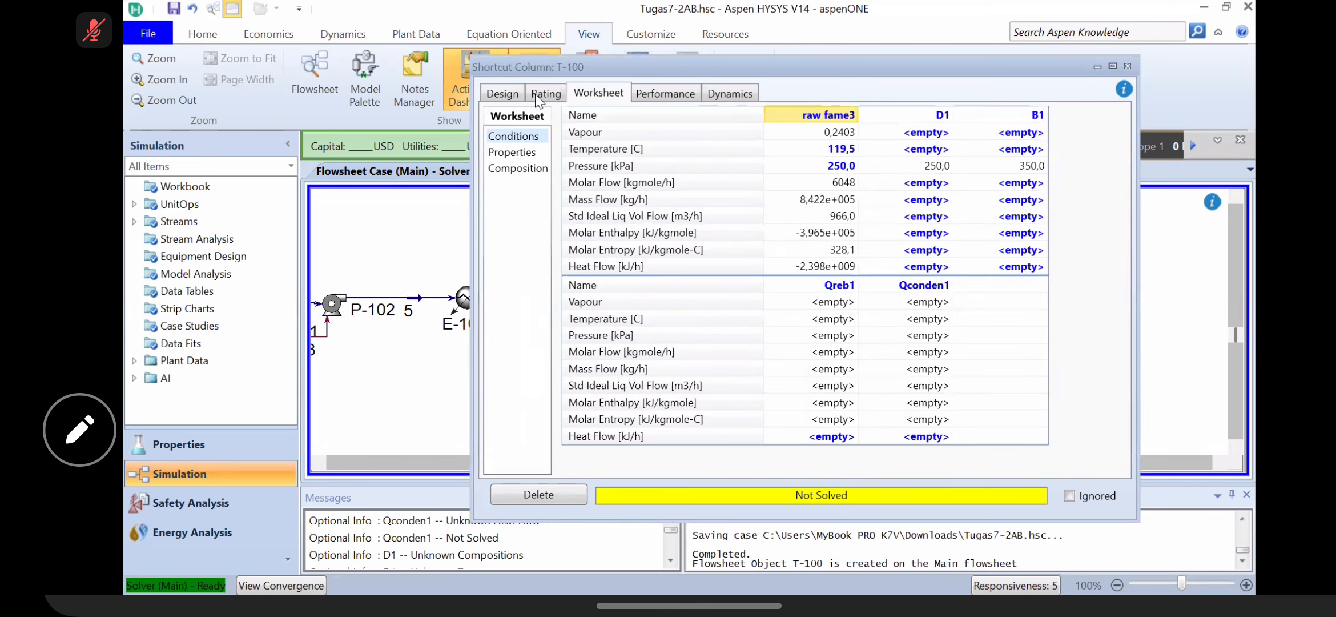
Step: Review column T-100's design parameters, stream conditions and performance results for missing or inconsistent values
{"action": "left_click", "coordinate": [499, 97]}
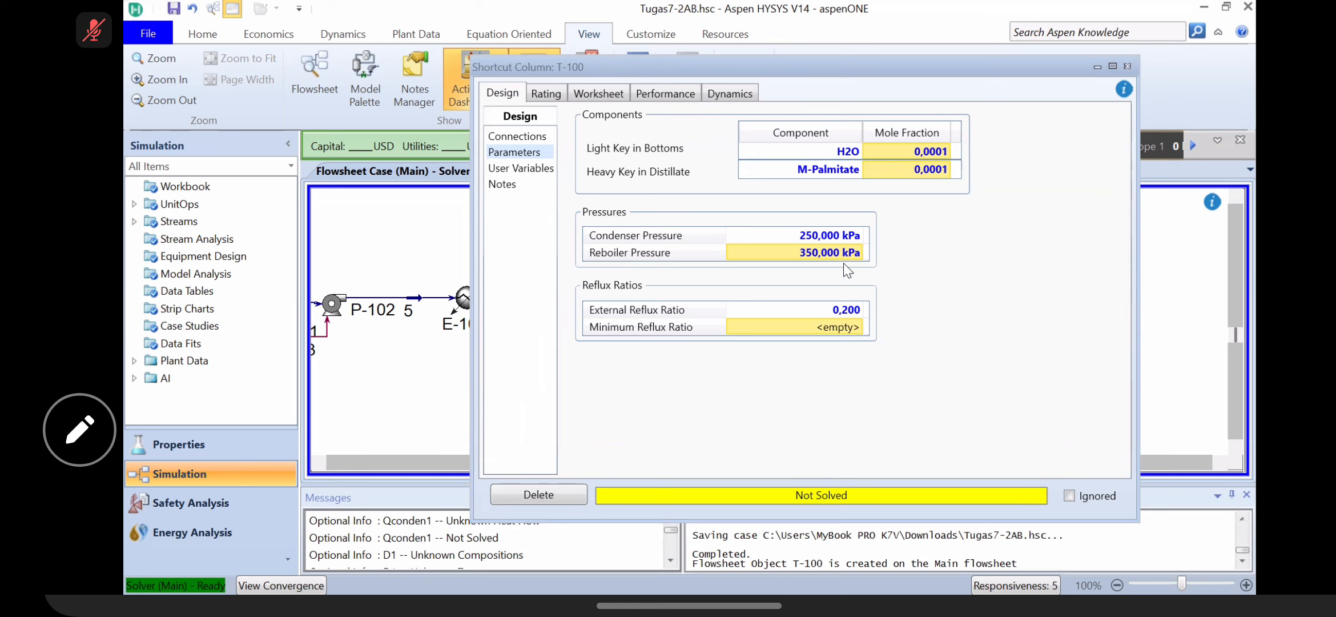
{"action": "left_click", "coordinate": [543, 92]}
{"action": "left_click", "coordinate": [595, 86]}
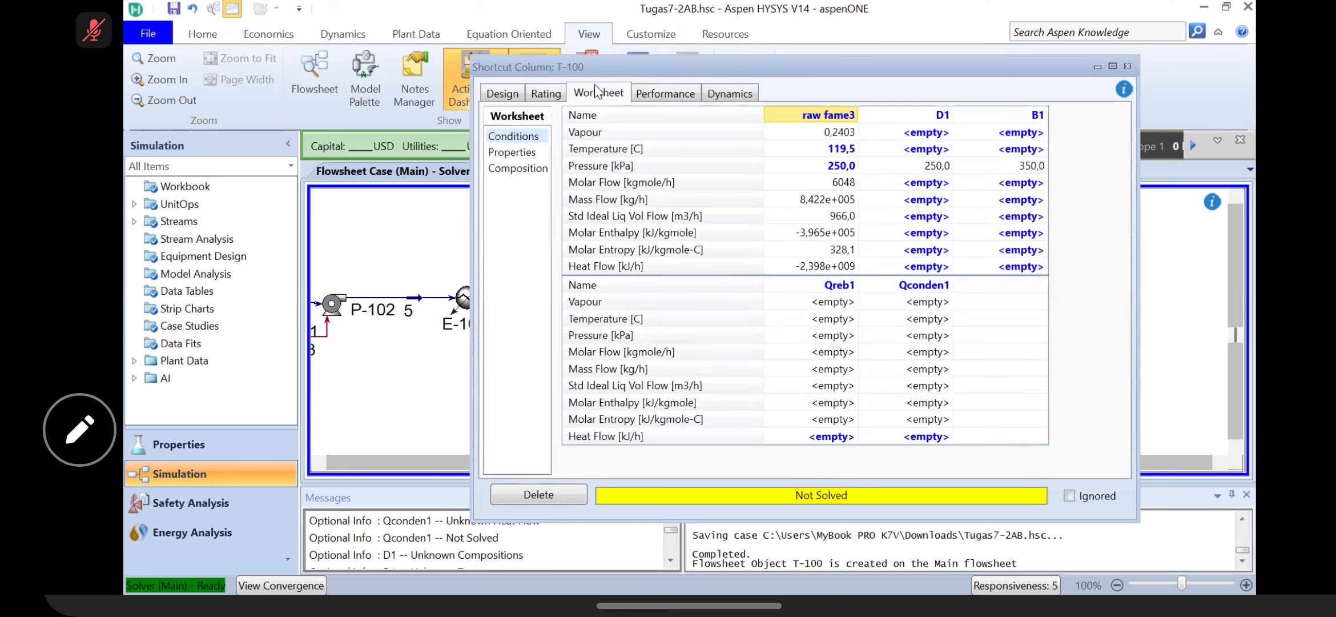
{"action": "left_click", "coordinate": [663, 93]}
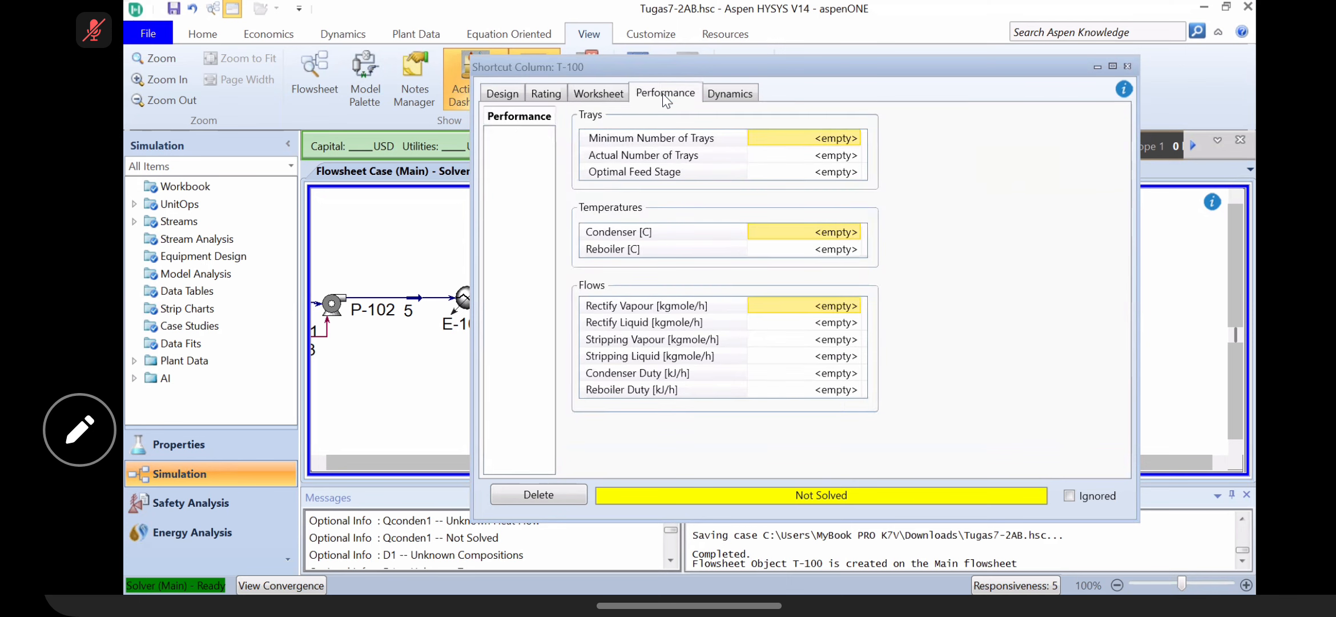
{"action": "left_click", "coordinate": [595, 95]}
{"action": "left_click", "coordinate": [489, 94]}
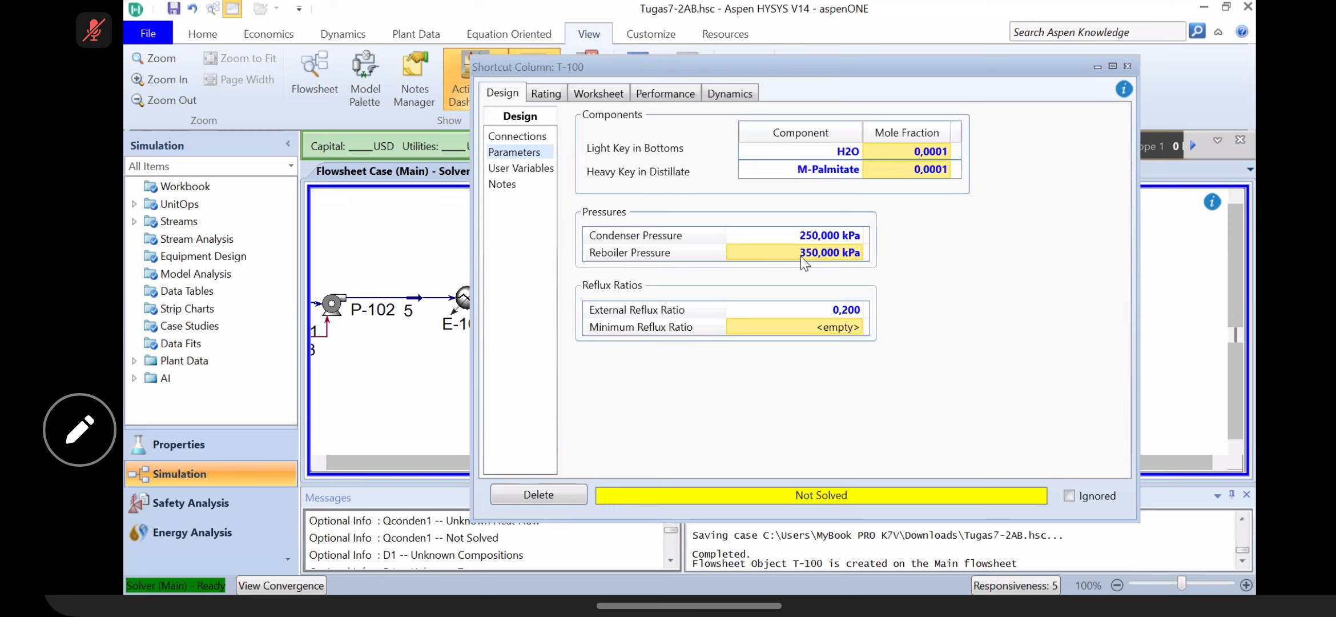
Step: Try a reboiler pressure of 400 kPa for column T-100 and dismiss the warning
{"action": "left_click", "coordinate": [817, 257]}
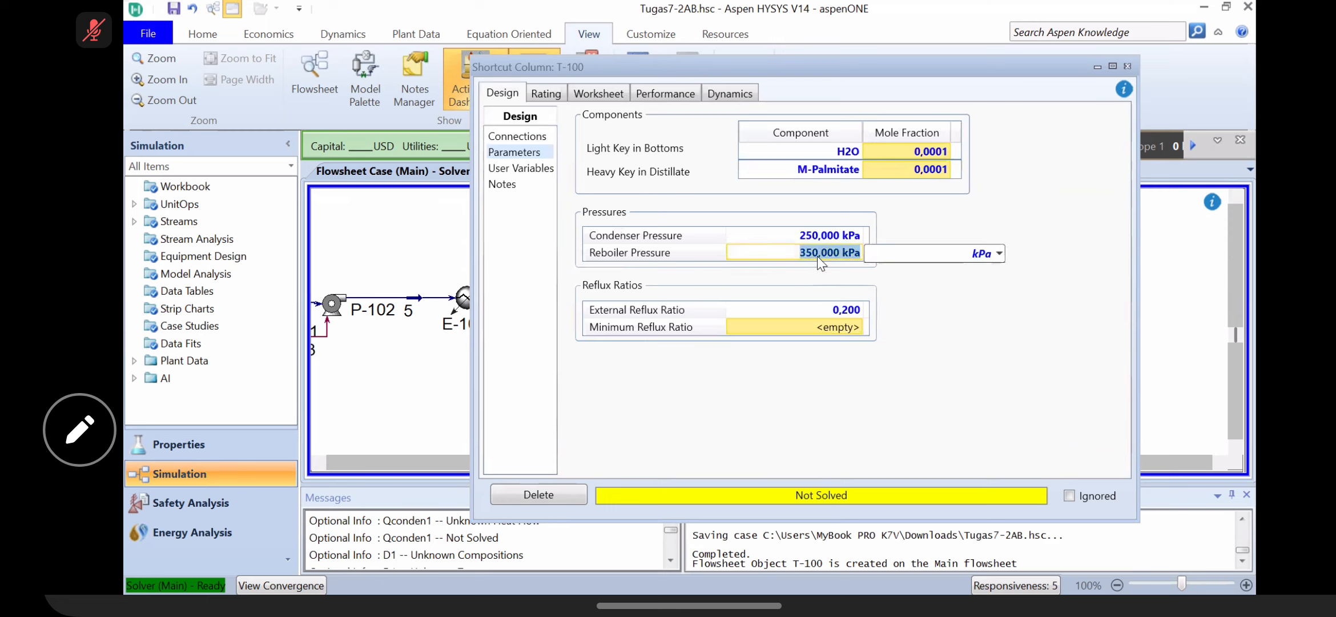
{"action": "type", "text": "400"}
{"action": "key", "text": "Return"}
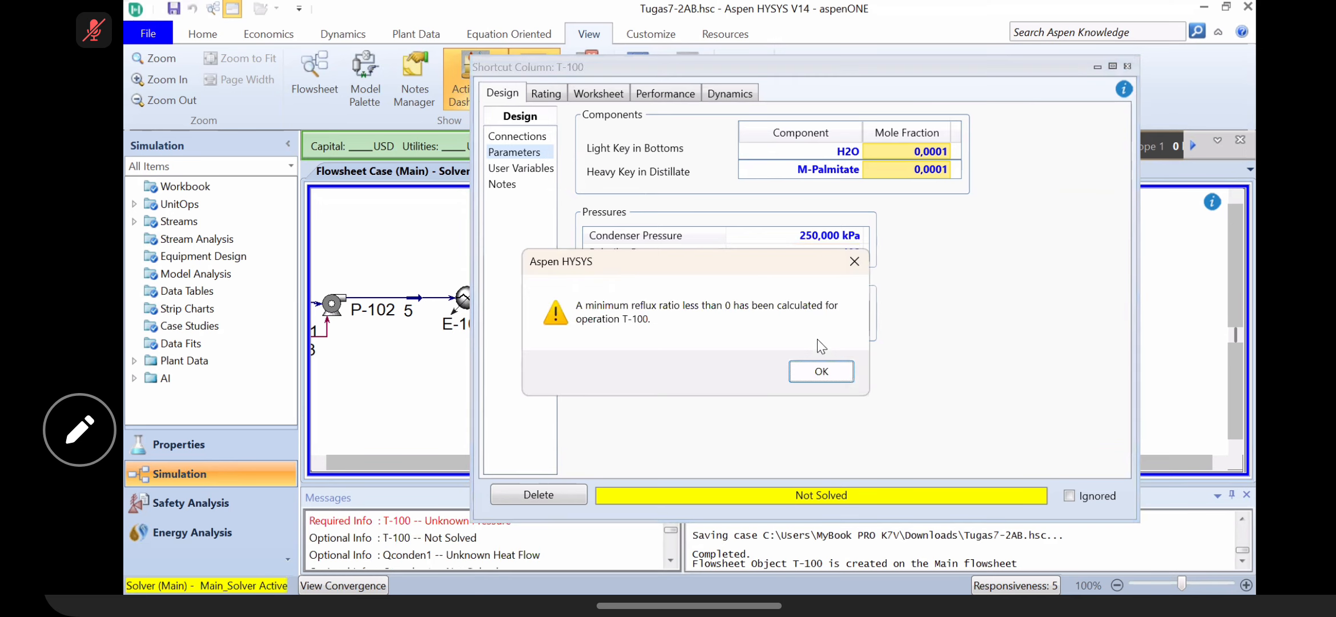
{"action": "left_click", "coordinate": [820, 376]}
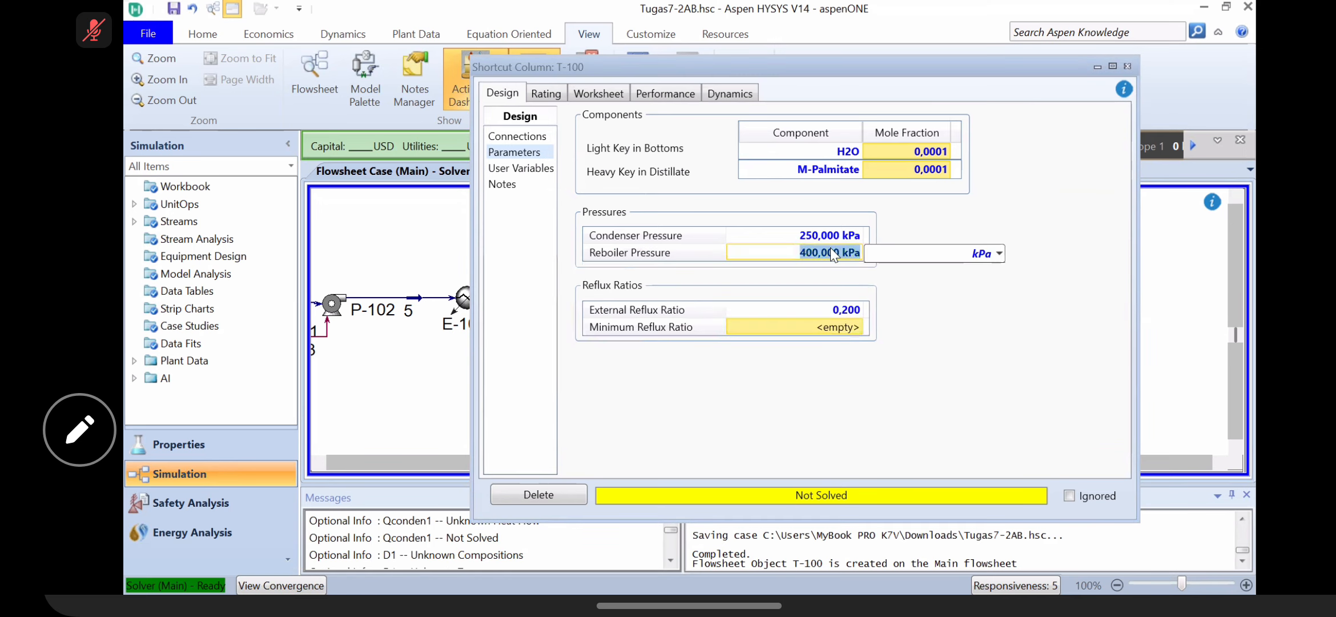
Step: Try a reboiler pressure of 250 kPa for column T-100, equal to the condenser pressure, and dismiss the warning
{"action": "type", "text": "250"}
{"action": "key", "text": "Return"}
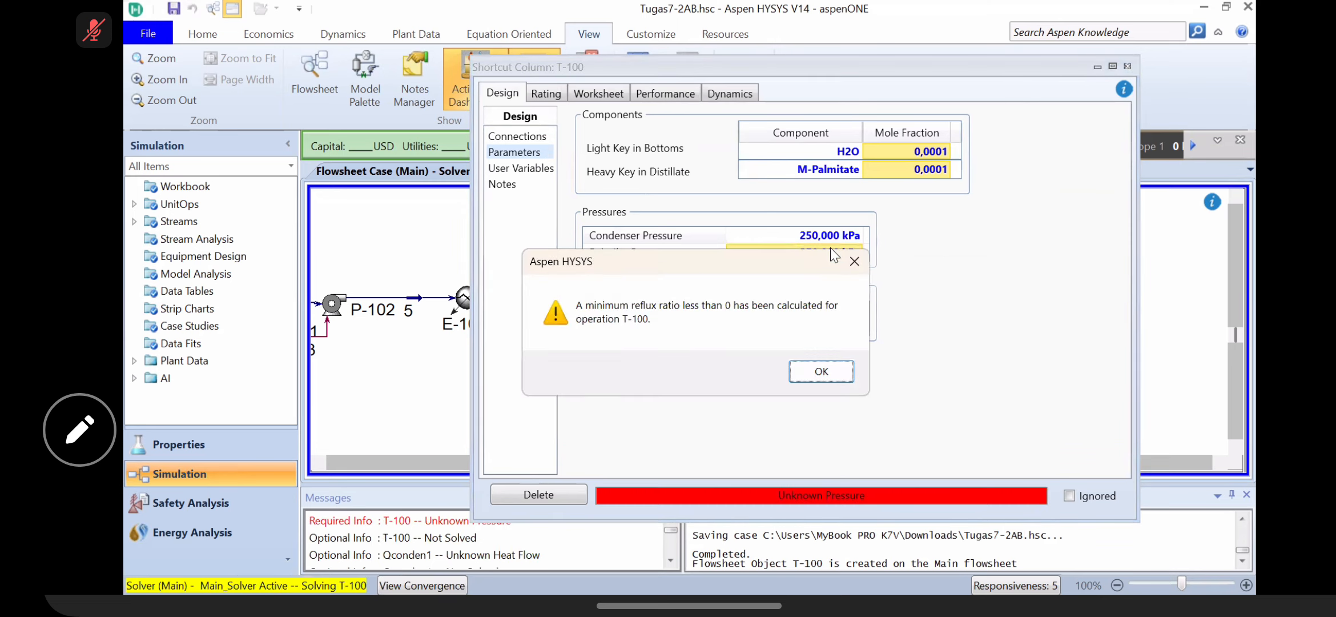
{"action": "left_click", "coordinate": [825, 378]}
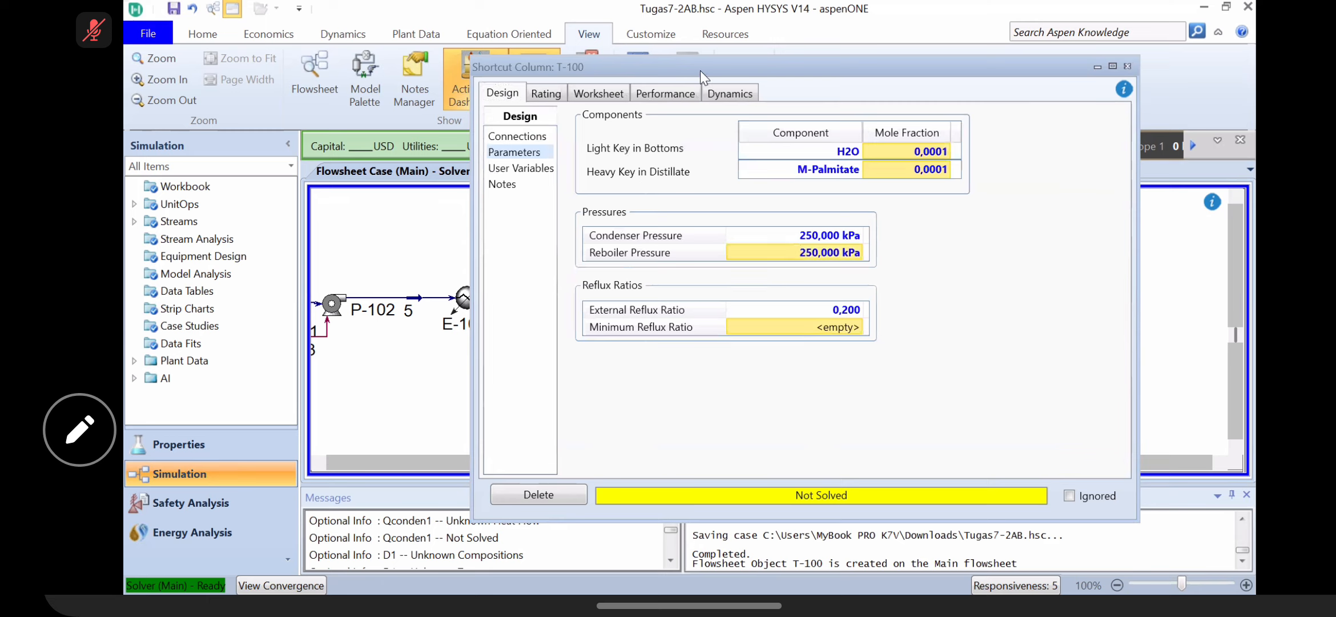
Step: Check T-100's stream conditions, connections, user variables and rating data for what keeps the column unsolved
{"action": "left_click", "coordinate": [546, 92]}
{"action": "left_click", "coordinate": [599, 93]}
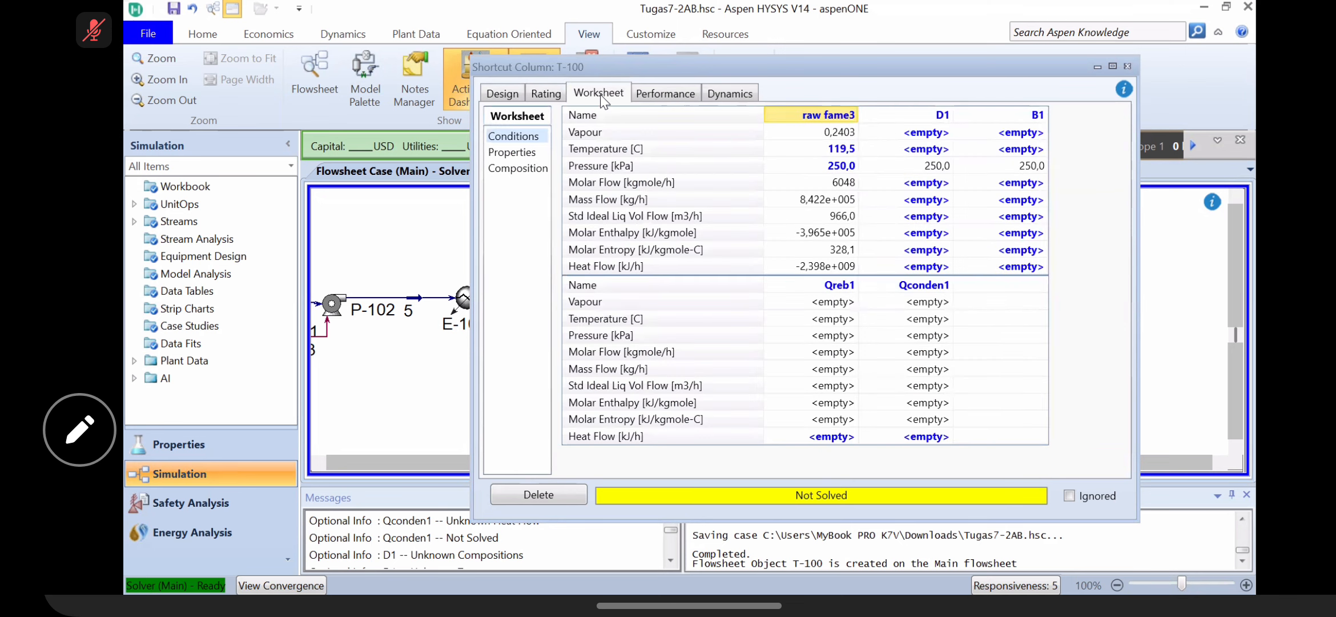
{"action": "left_click", "coordinate": [521, 94]}
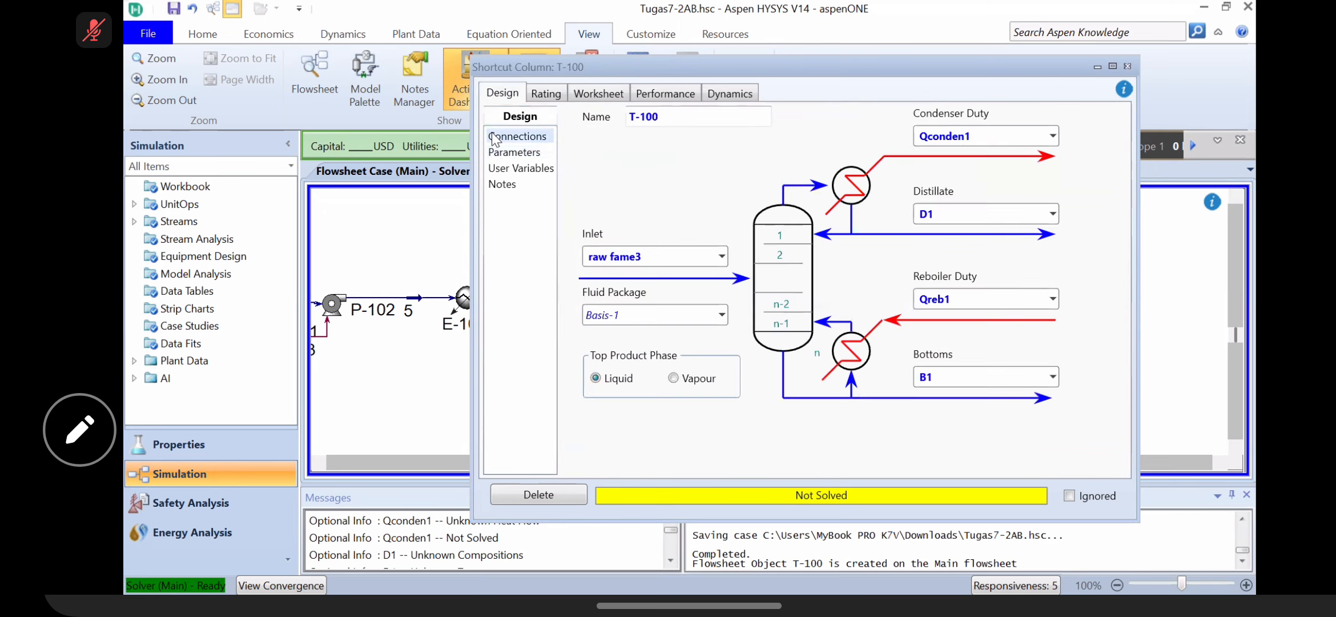
{"action": "left_click", "coordinate": [496, 168]}
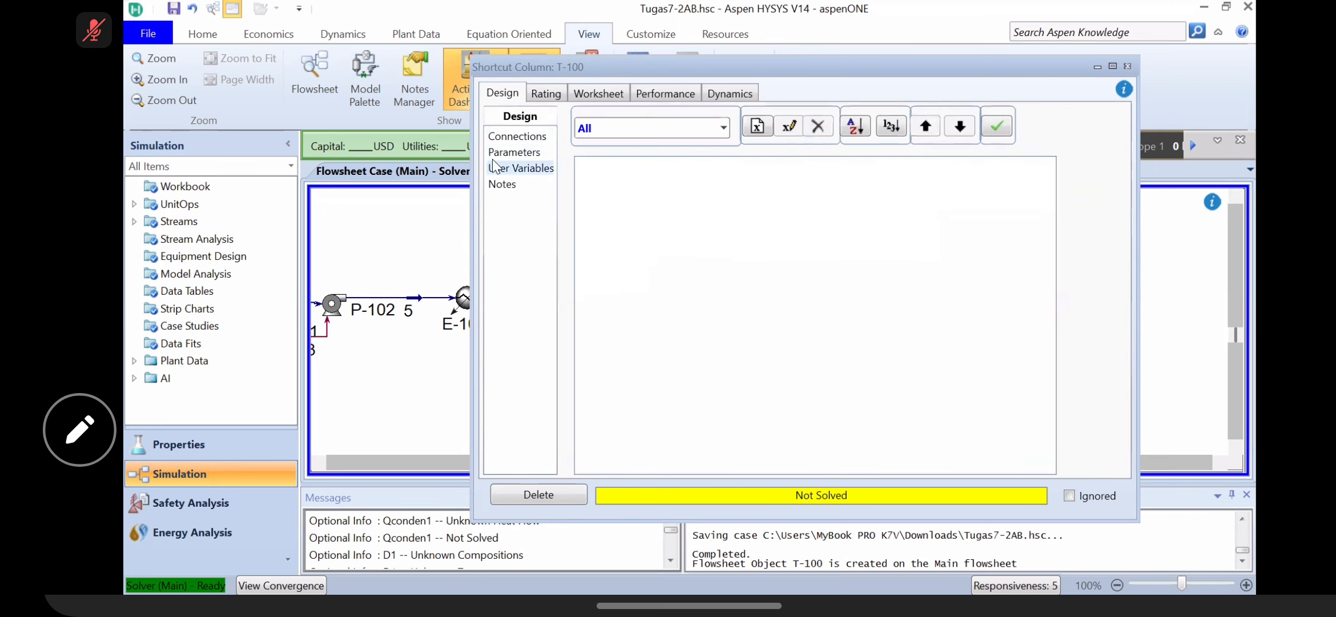
{"action": "left_click", "coordinate": [499, 137]}
{"action": "left_click", "coordinate": [541, 94]}
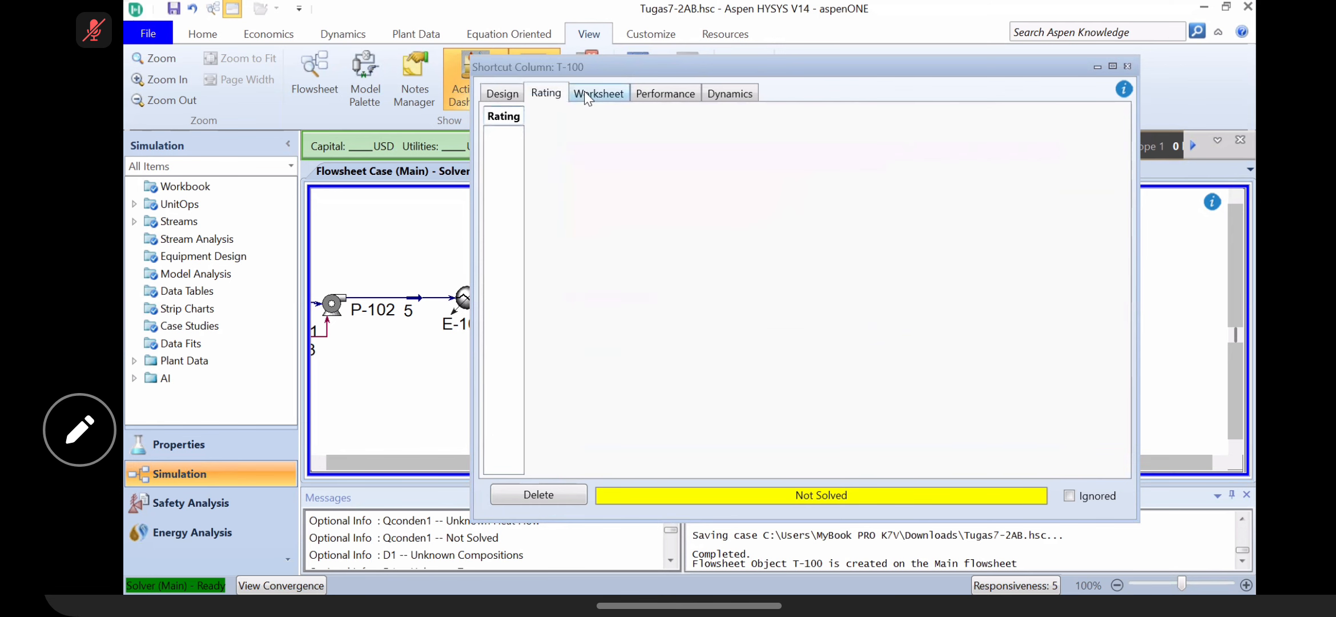
{"action": "left_click", "coordinate": [592, 95]}
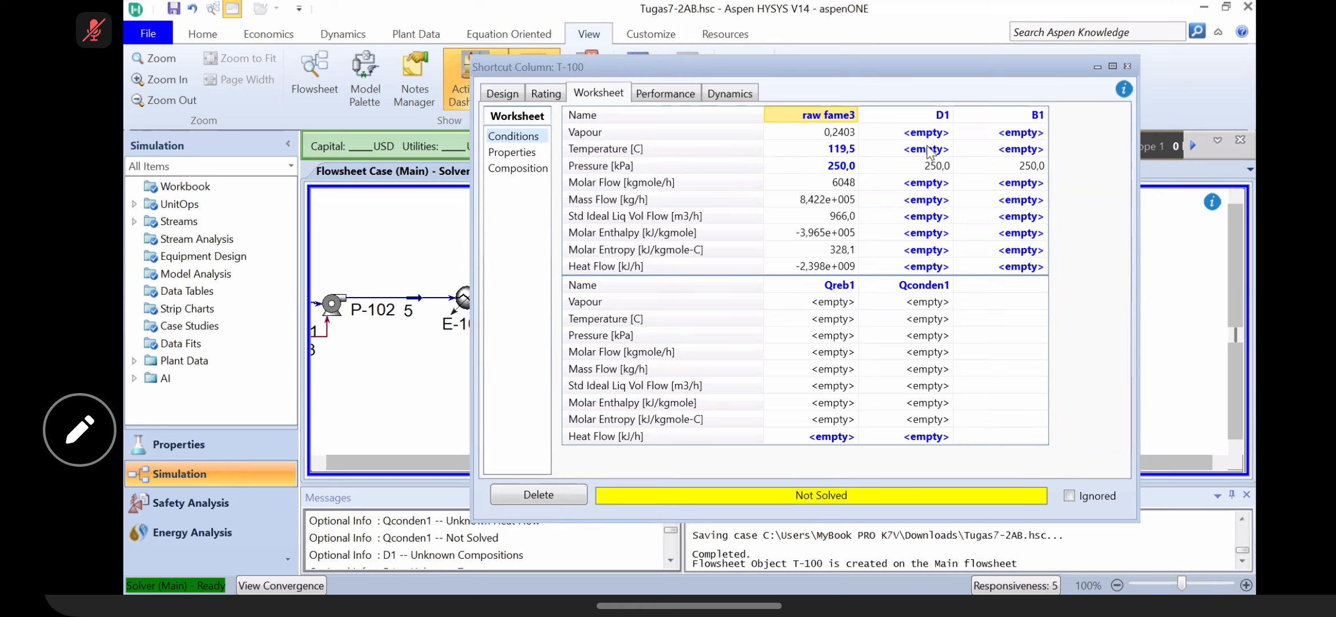
Step: Try an external reflux ratio of 0.5 for column T-100 and dismiss the warning
{"action": "left_click", "coordinate": [505, 96]}
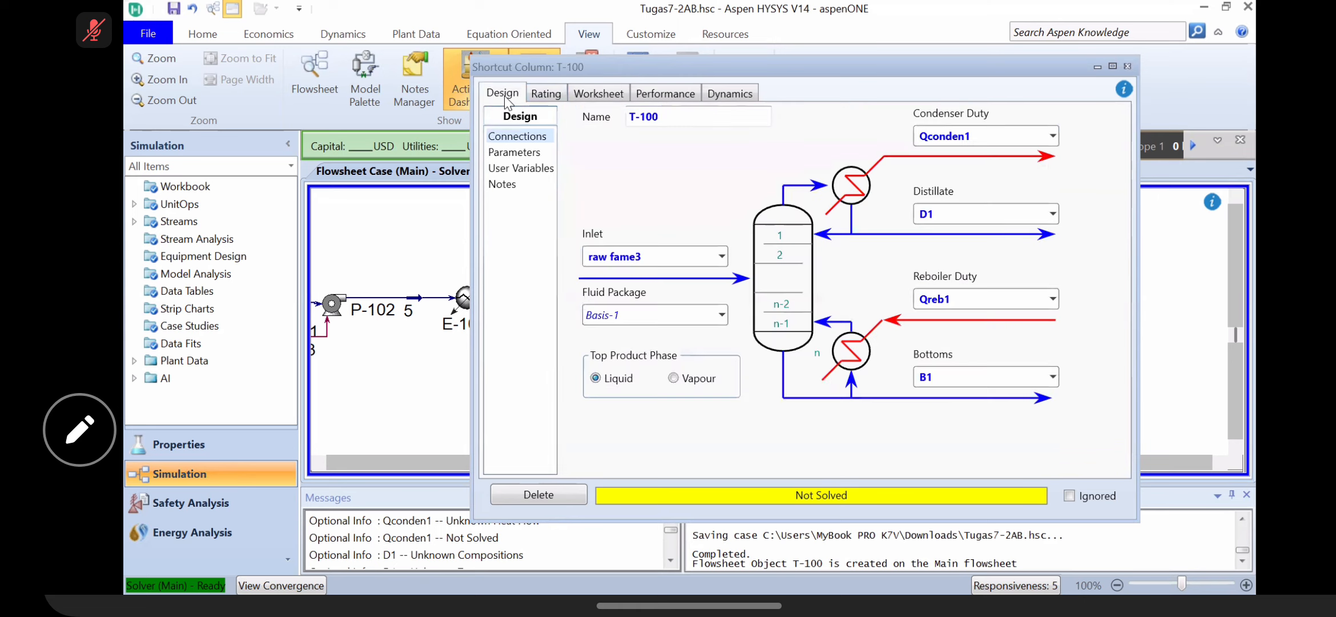
{"action": "left_click", "coordinate": [515, 152]}
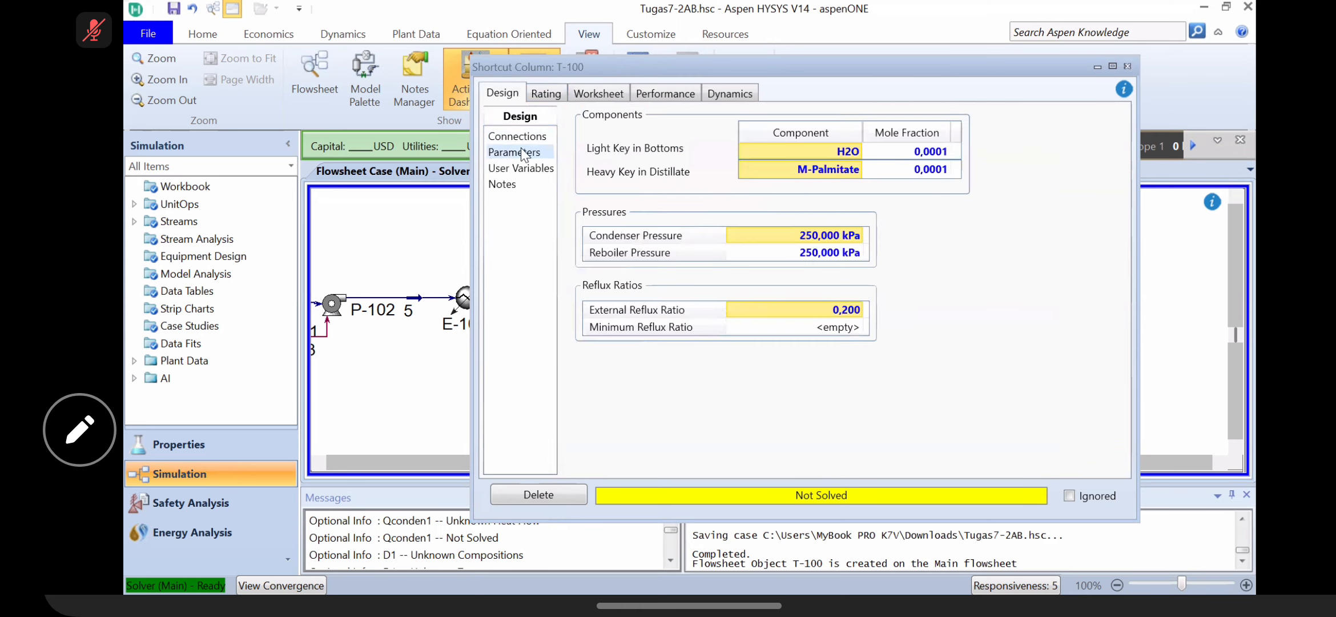
{"action": "left_click", "coordinate": [835, 310]}
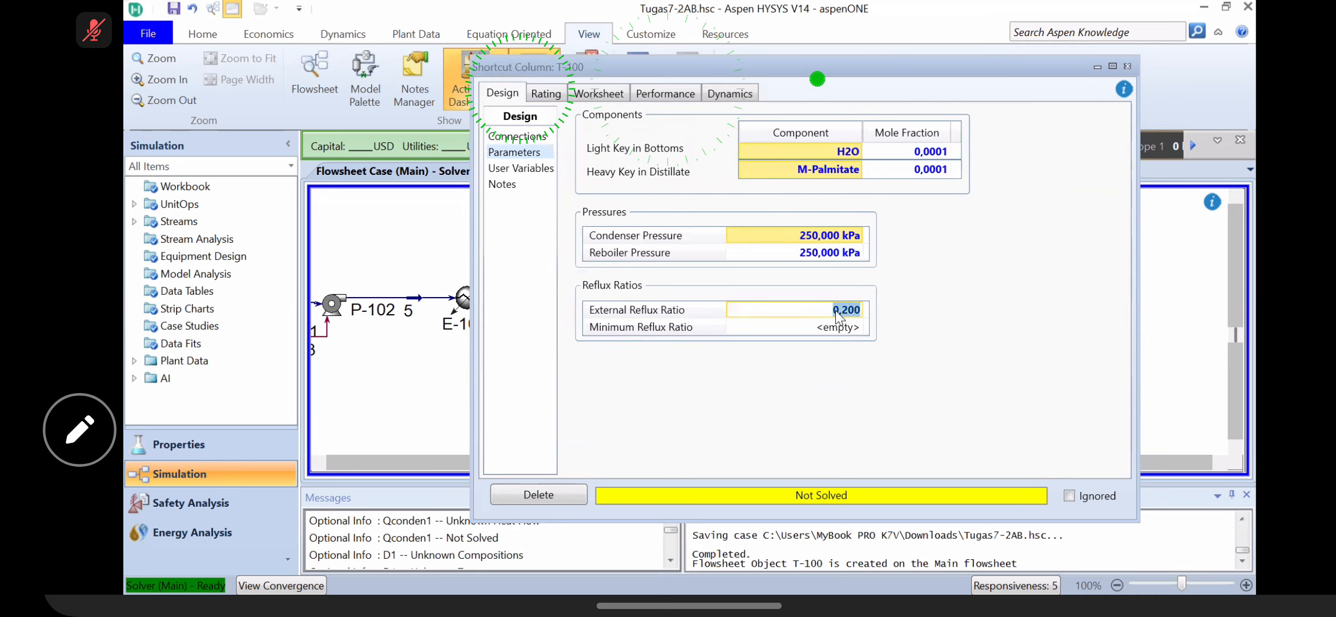
{"action": "type", "text": "0.5"}
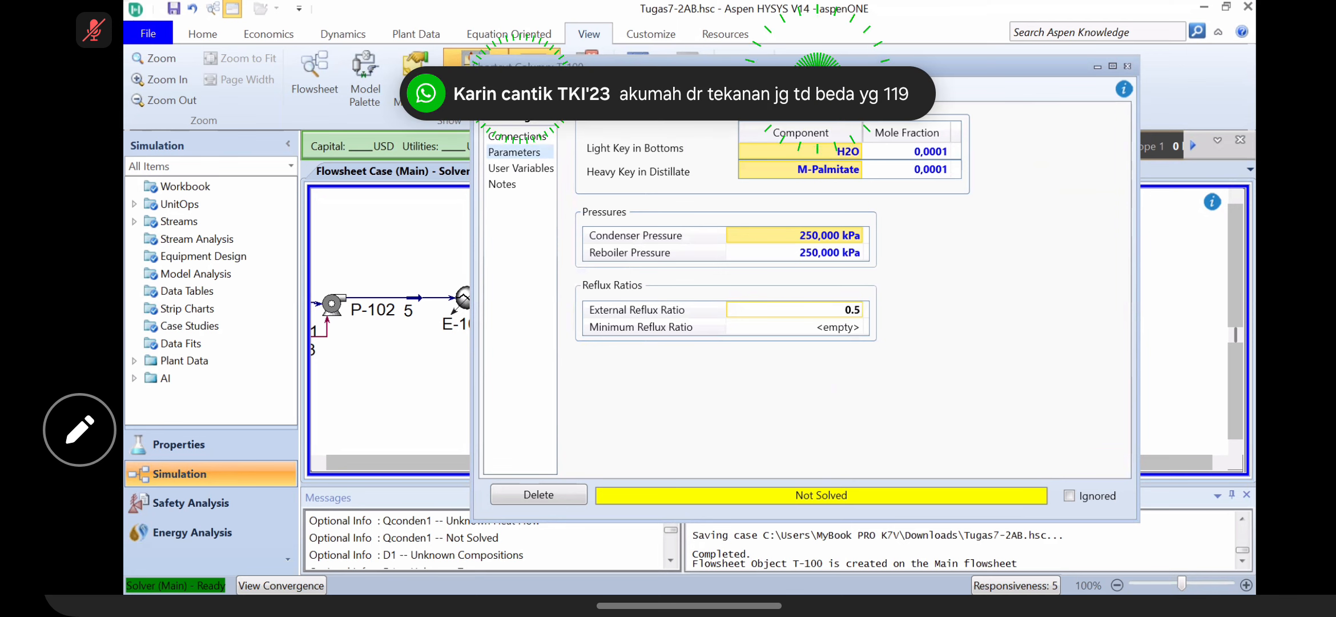
{"action": "key", "text": "Return"}
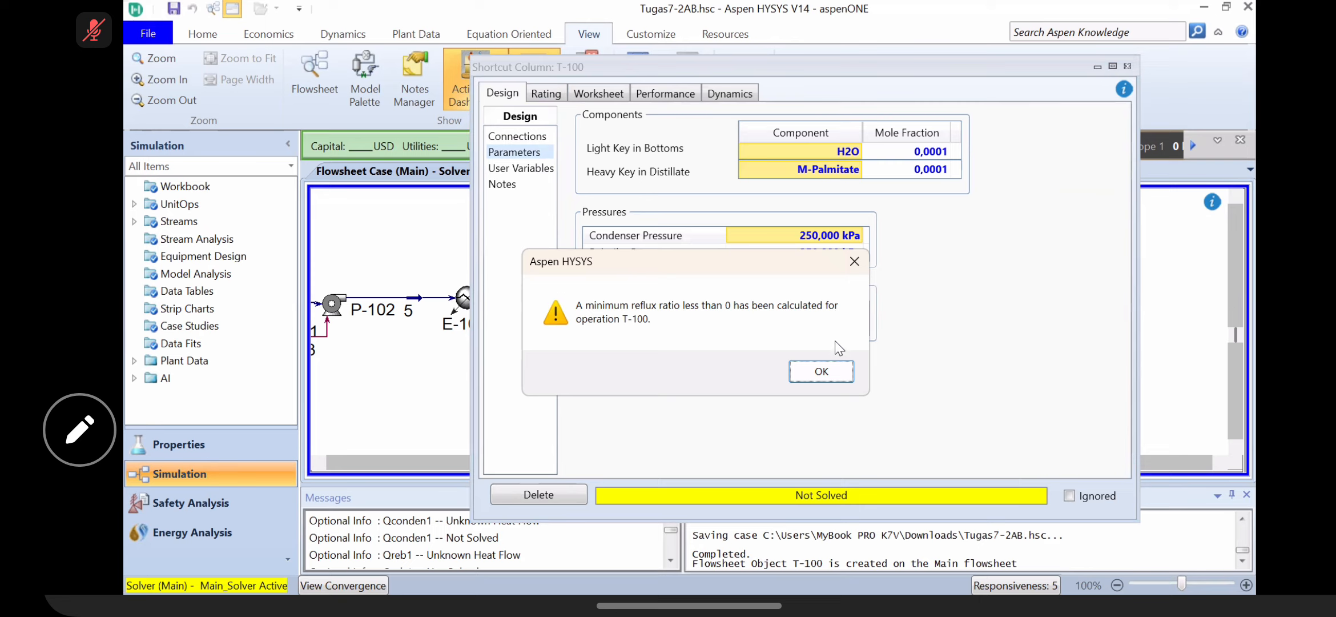
{"action": "left_click", "coordinate": [822, 371]}
Step: Set the external reflux ratio of column T-100 to 0.01 and dismiss the warning
{"action": "left_click", "coordinate": [833, 307]}
{"action": "type", "text": "0.01"}
{"action": "key", "text": "Return"}
{"action": "left_click", "coordinate": [830, 373]}
Step: Try a reboiler pressure of 400 kPa for T-100 with the 0.01 reflux ratio and dismiss the warning
{"action": "left_click", "coordinate": [834, 252]}
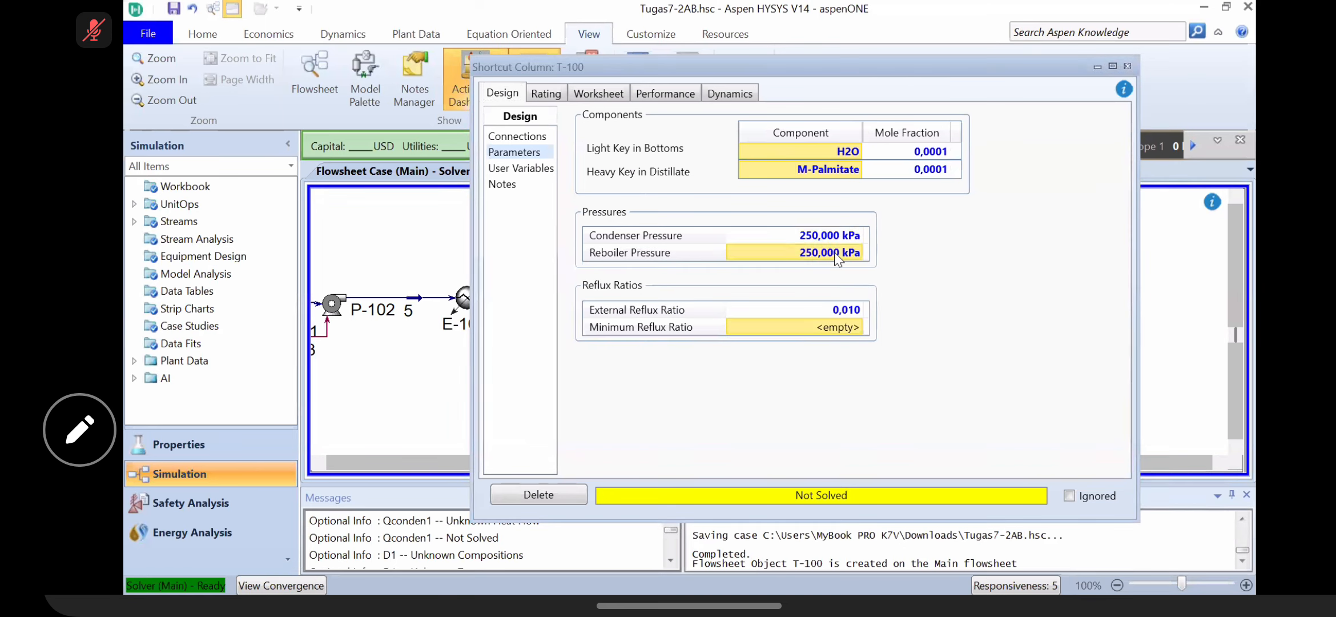
{"action": "left_click", "coordinate": [835, 252]}
{"action": "type", "text": "400"}
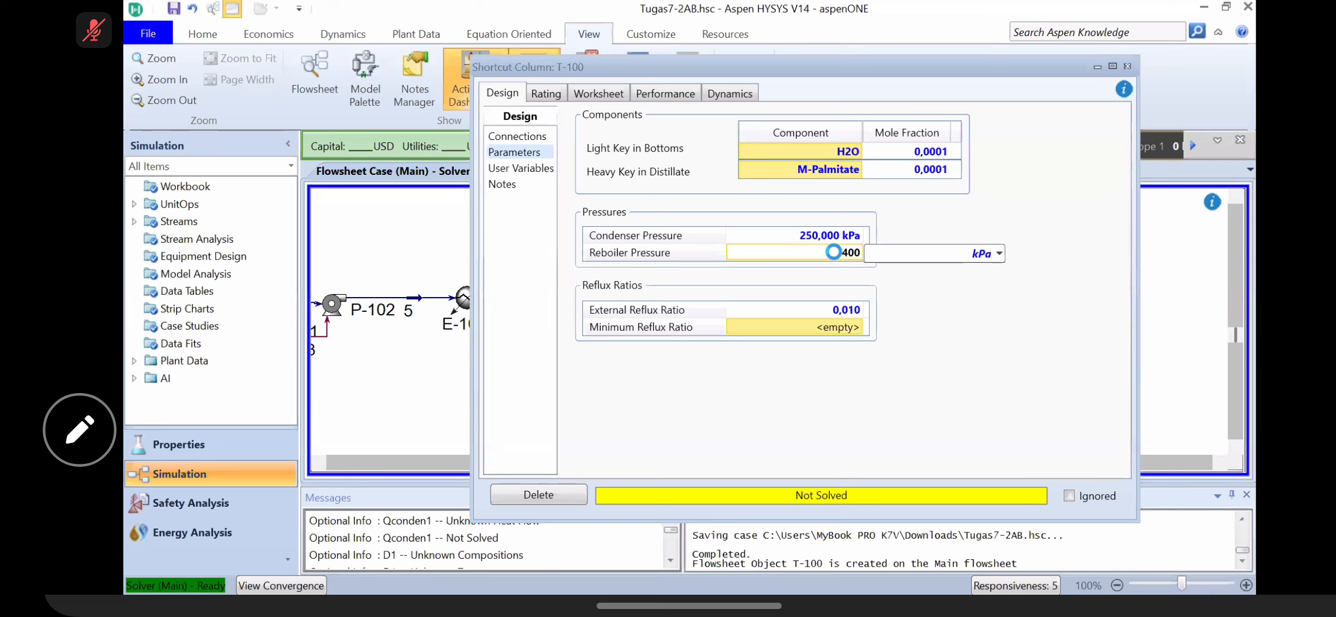
{"action": "key", "text": "Return"}
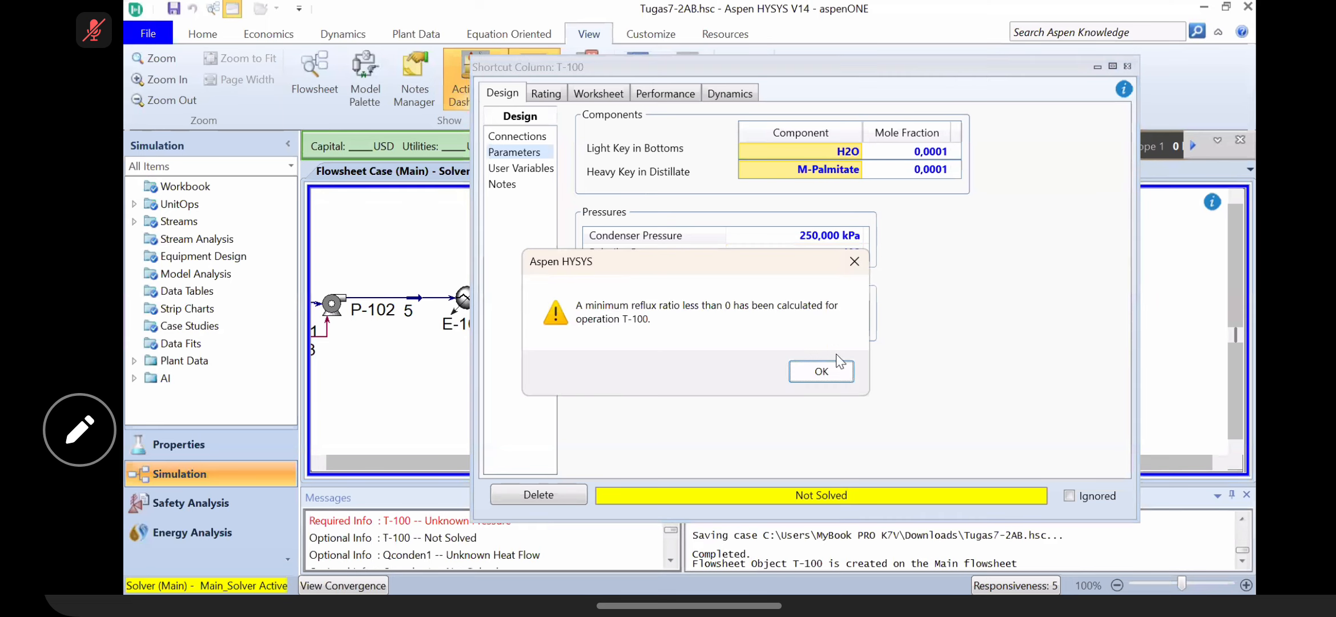
{"action": "left_click", "coordinate": [836, 367]}
Step: Set the reboiler pressure of column T-100 to 210 kPa, dismiss the warning and close the column's property window
{"action": "left_click", "coordinate": [834, 252]}
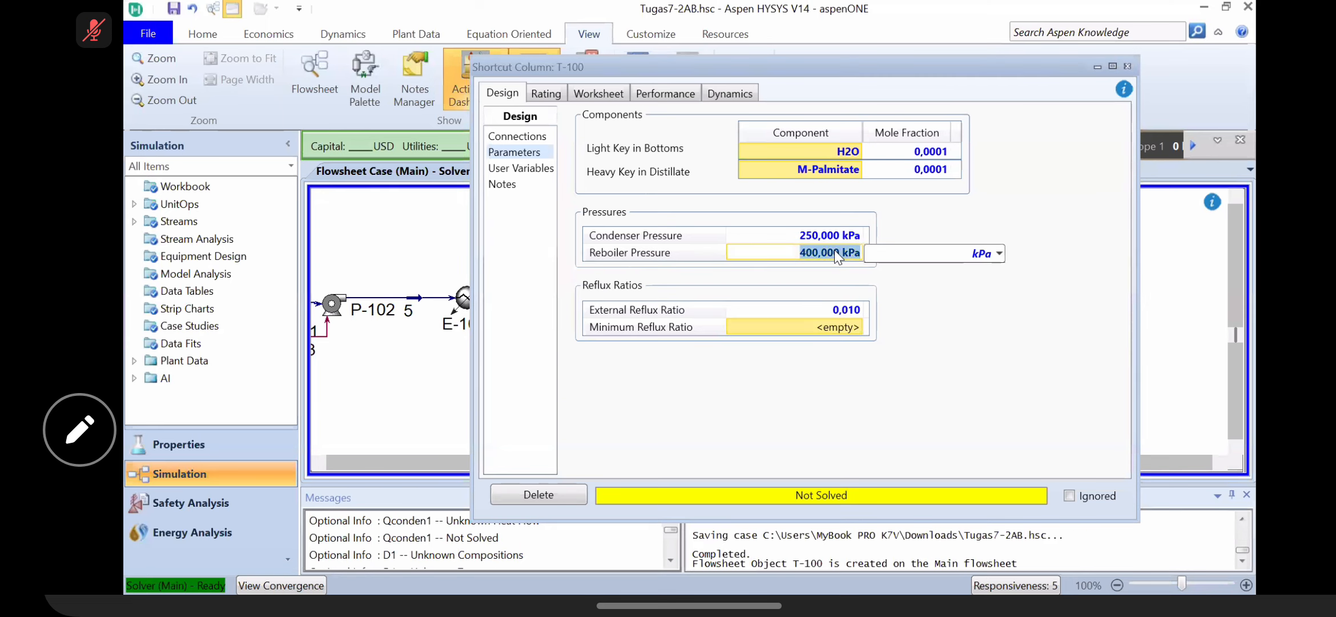
{"action": "type", "text": "210"}
{"action": "key", "text": "Return"}
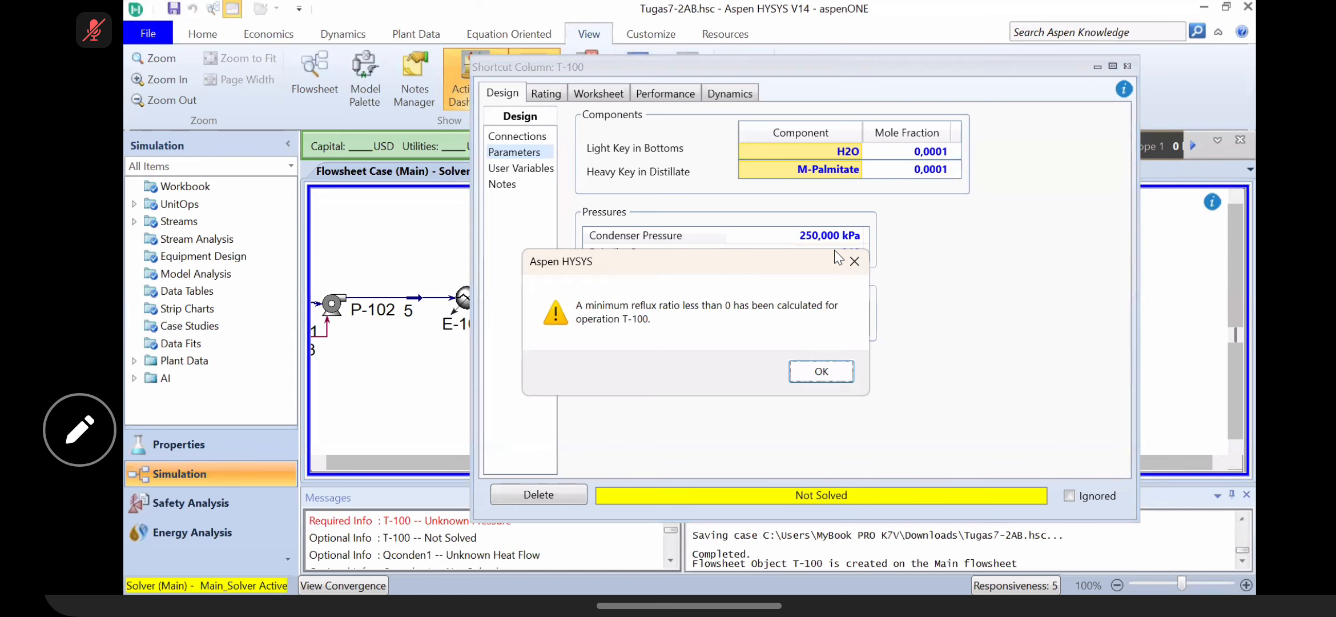
{"action": "left_click", "coordinate": [801, 371]}
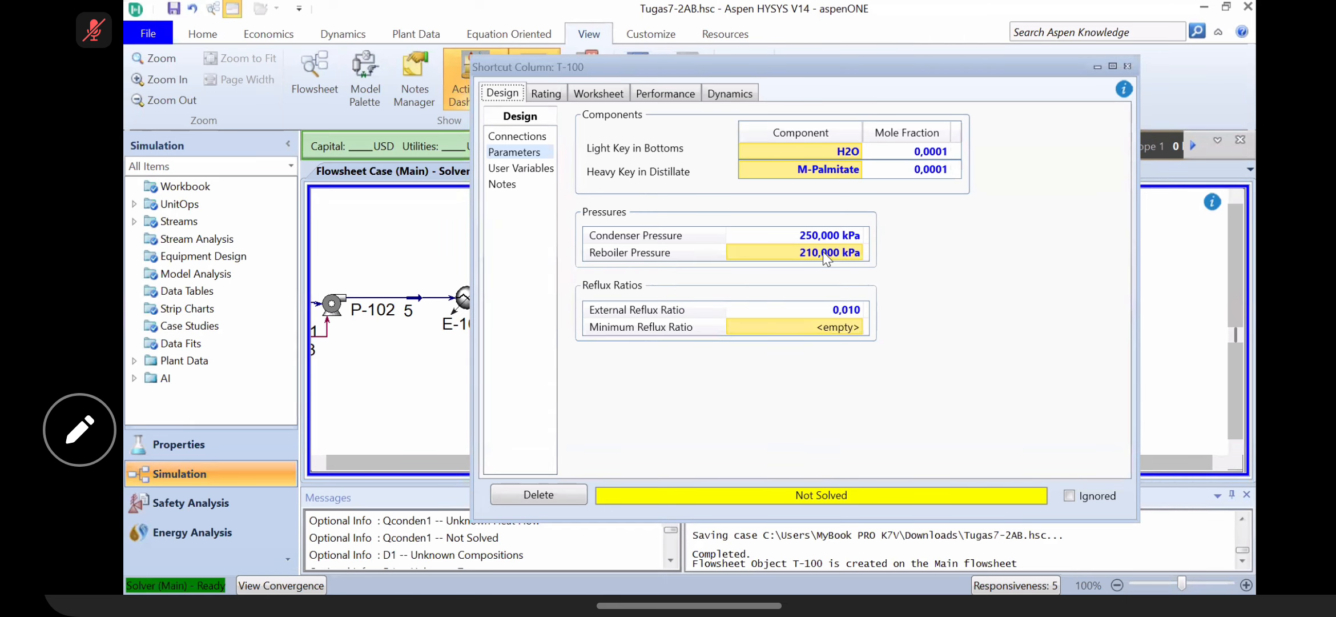
{"action": "left_click", "coordinate": [805, 251]}
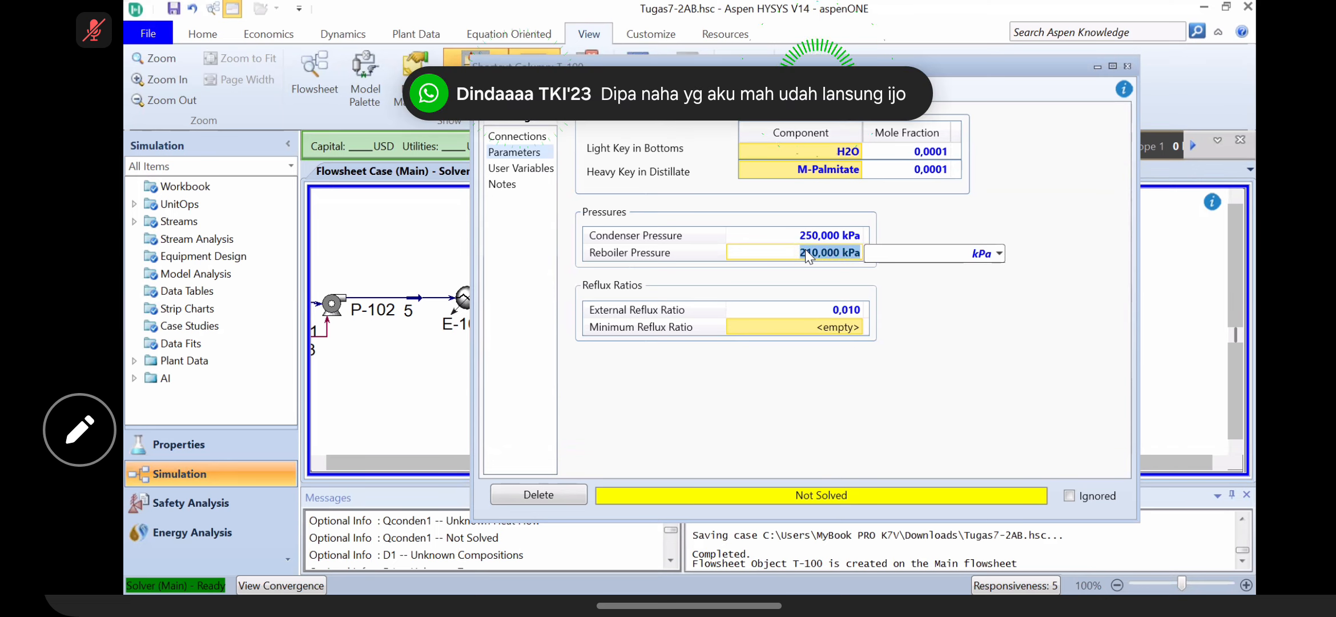
{"action": "left_click", "coordinate": [1128, 67]}
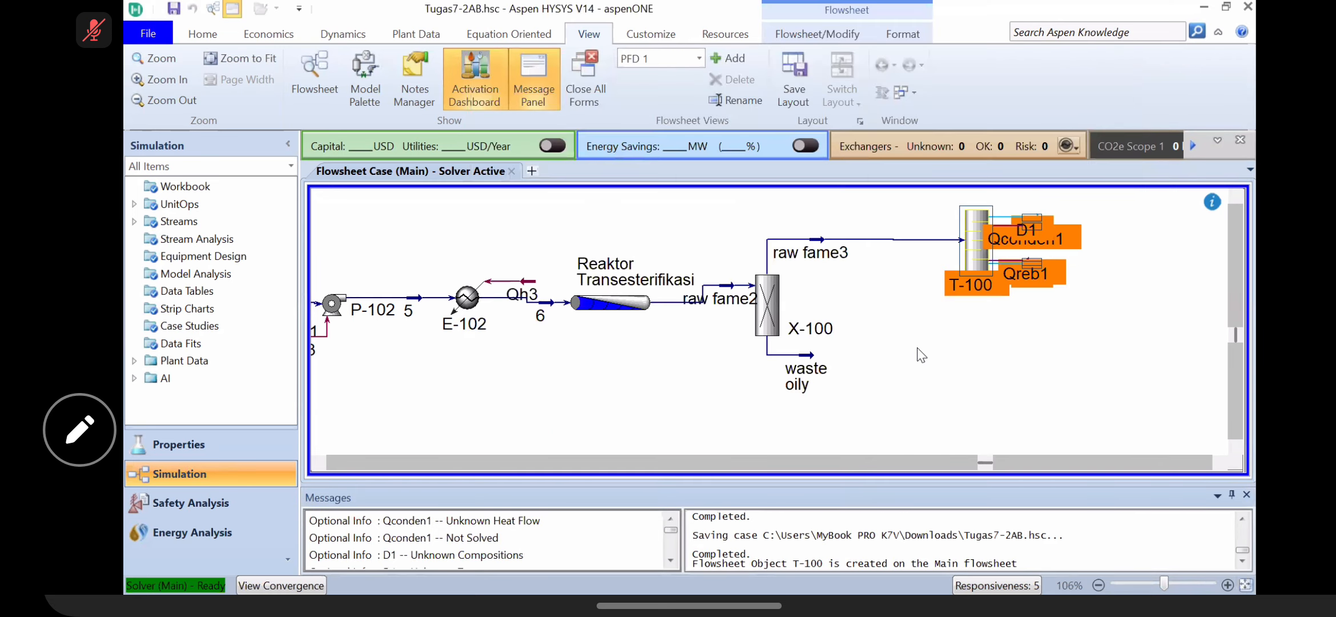
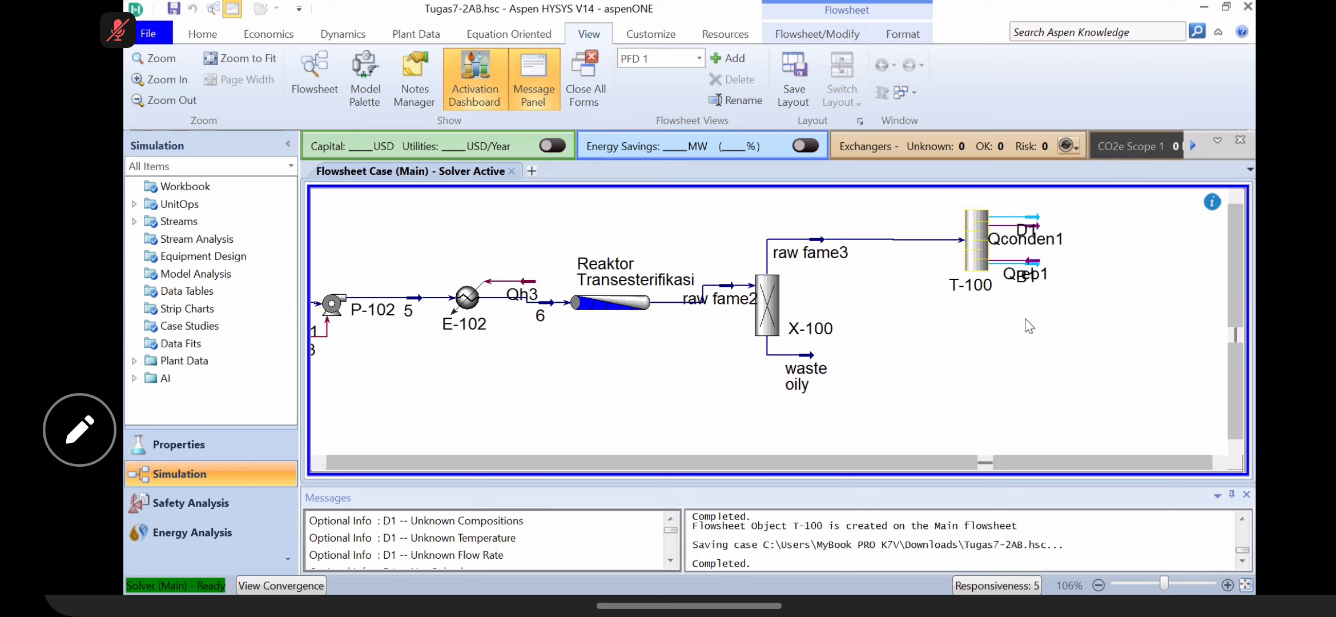
Step: Examine component splitter X-100's connections, split fractions and stream conditions, close it and select the transesterification reactor
{"action": "mouse_move", "coordinate": [792, 327]}
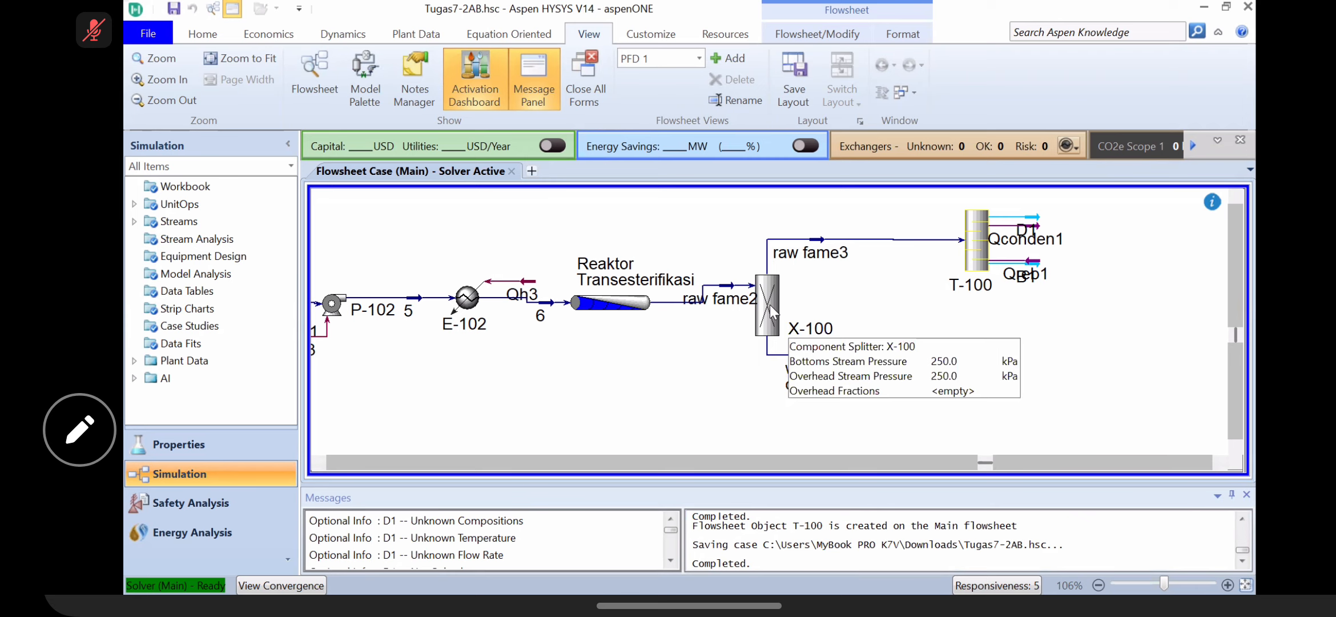
{"action": "double_click", "coordinate": [771, 312]}
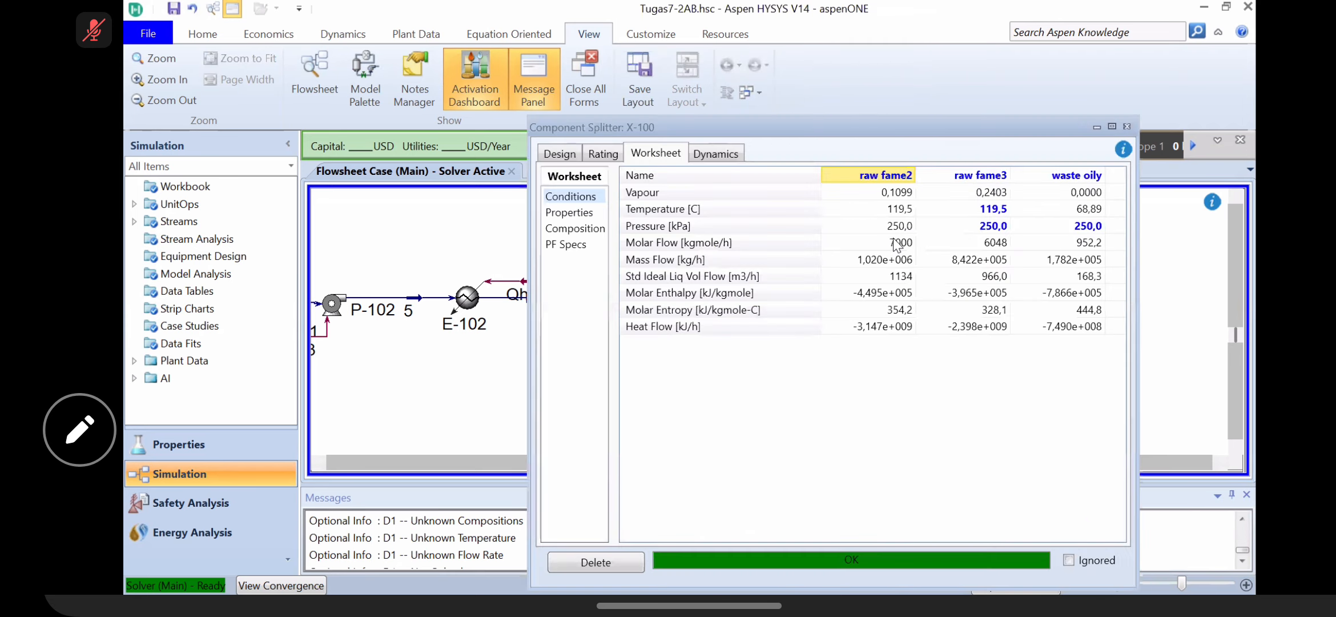
{"action": "left_click", "coordinate": [560, 154]}
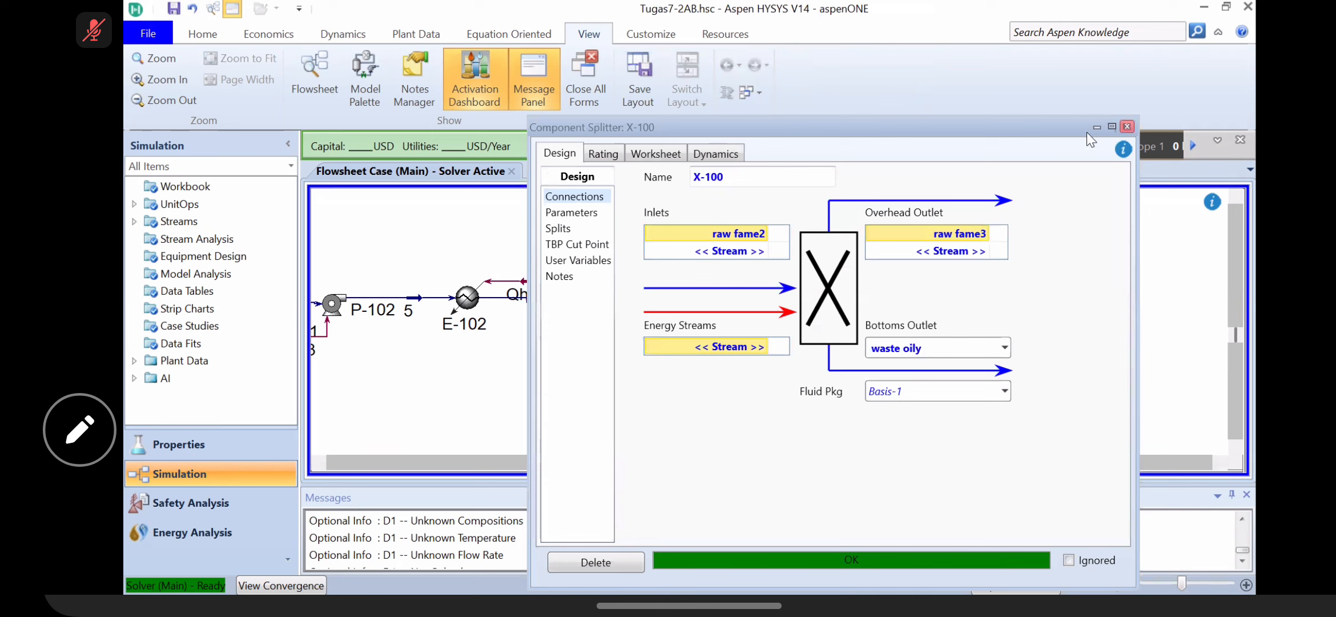
{"action": "left_click", "coordinate": [563, 230]}
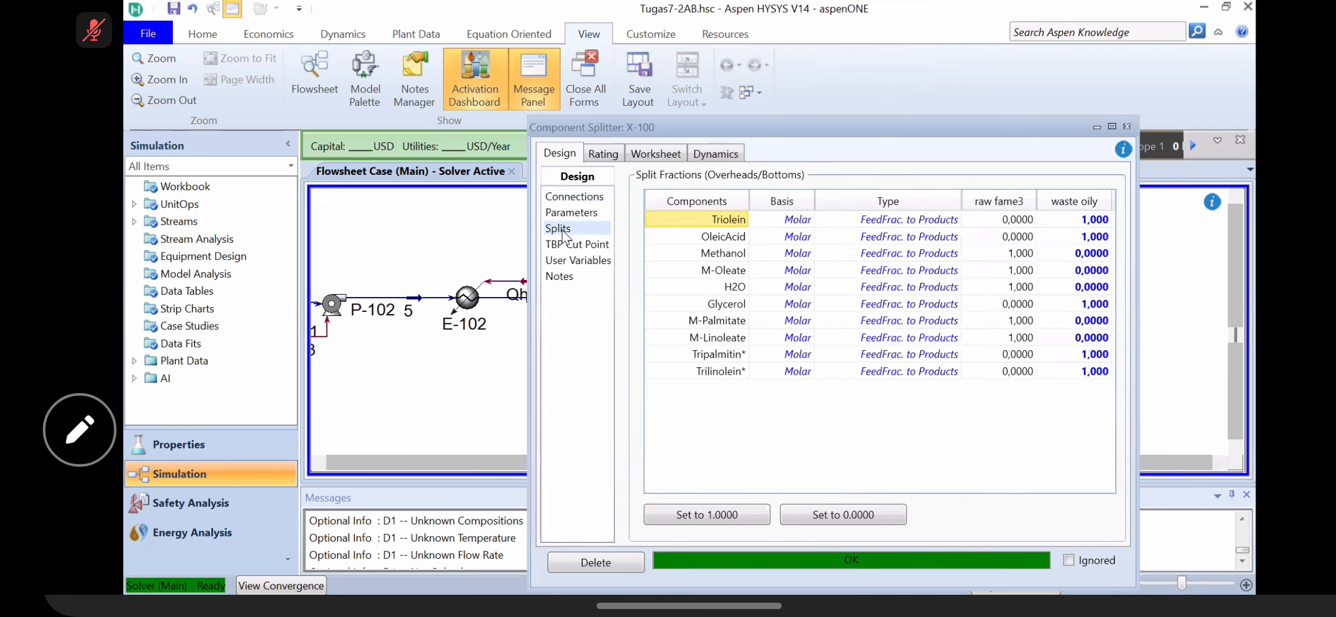
{"action": "left_click", "coordinate": [654, 151]}
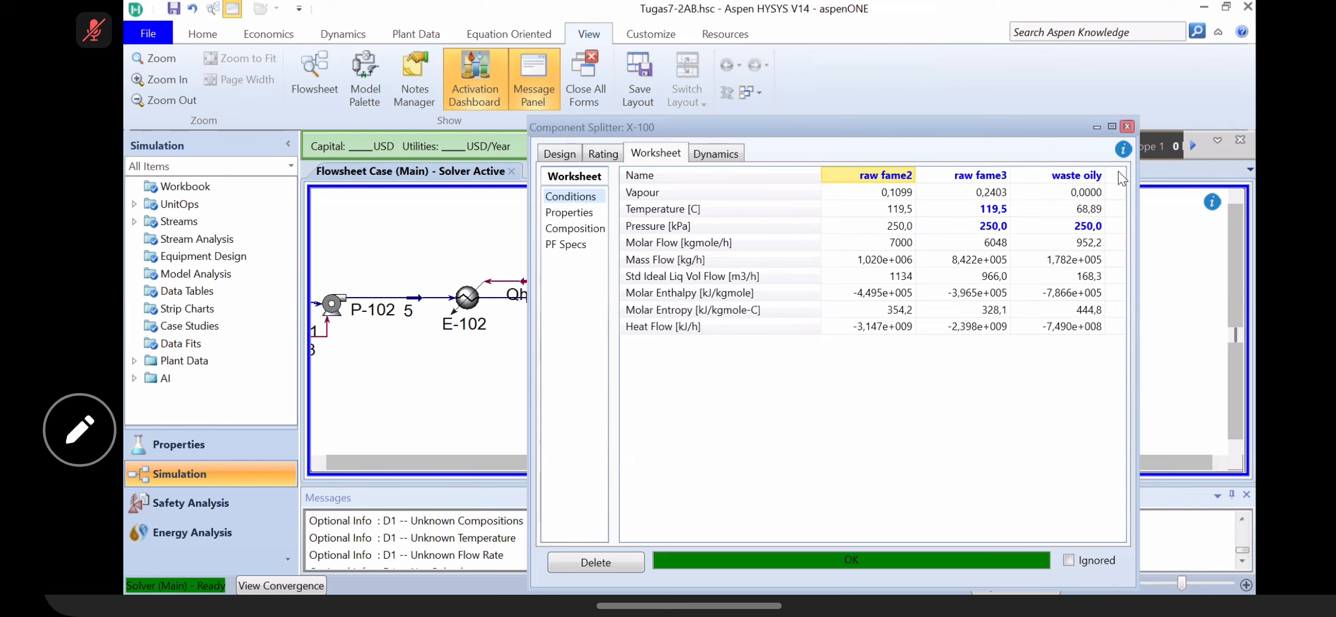
{"action": "left_click", "coordinate": [1126, 127]}
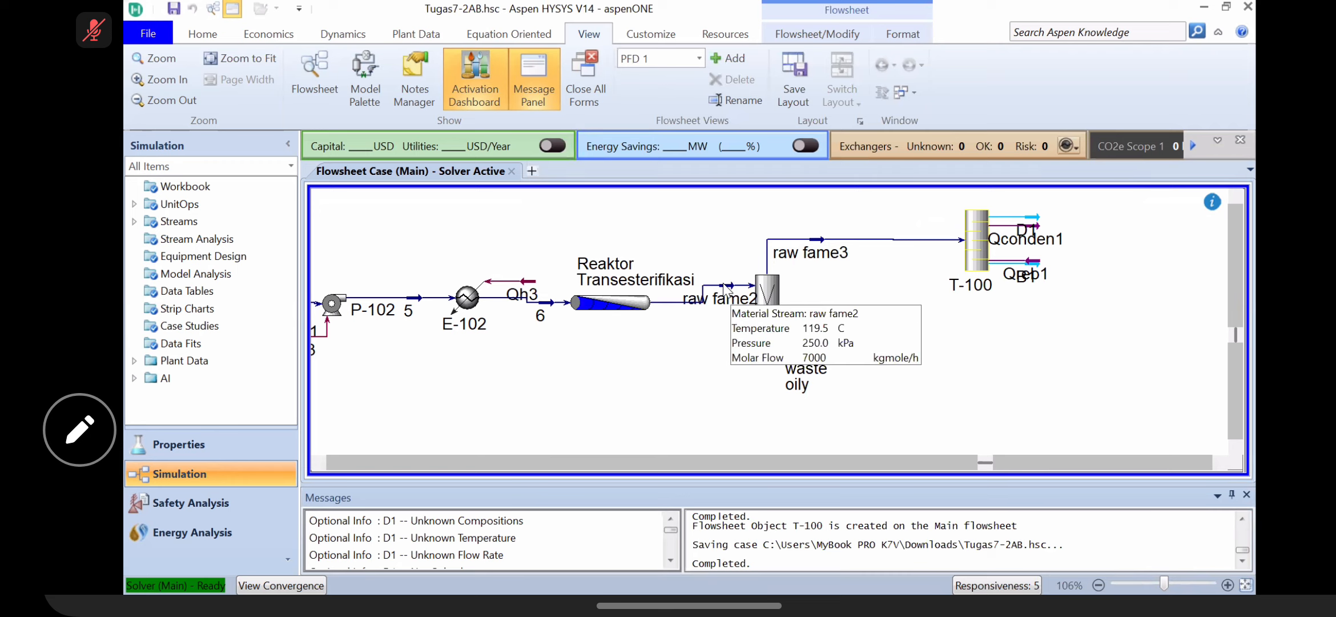
{"action": "left_click", "coordinate": [606, 306]}
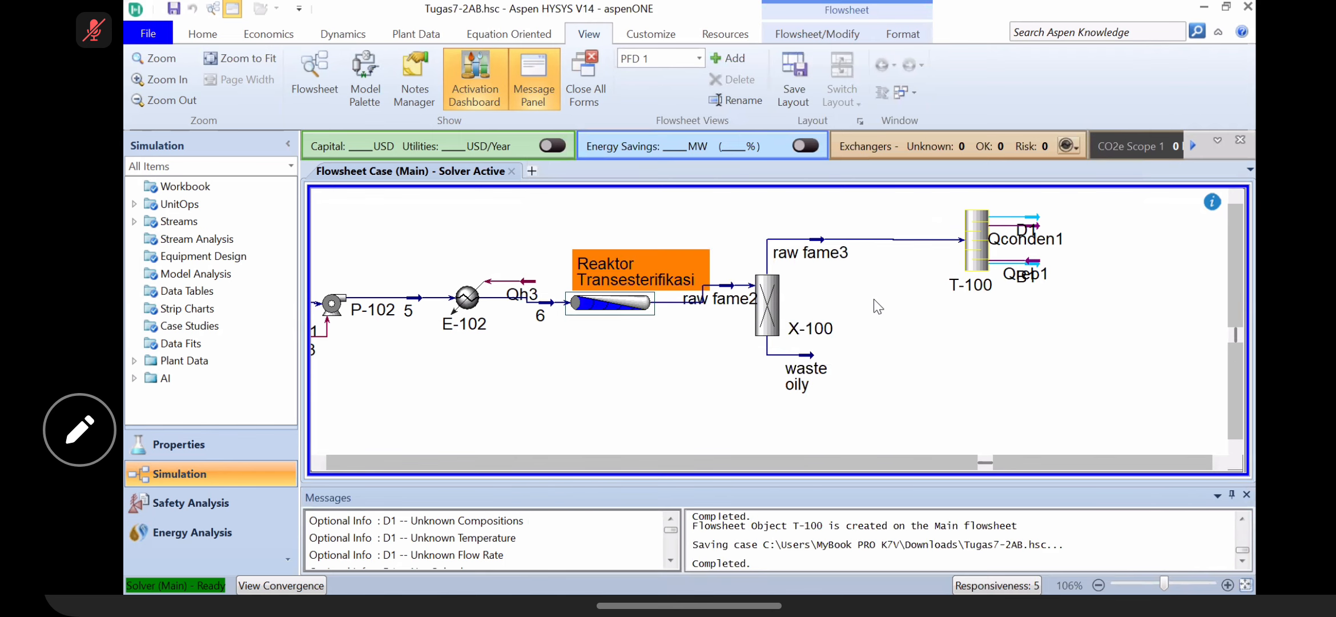
Step: Examine the transesterification reactor's design parameters, heat transfer, reaction set, tube sizing and stream conditions, and close its property window
{"action": "double_click", "coordinate": [606, 306]}
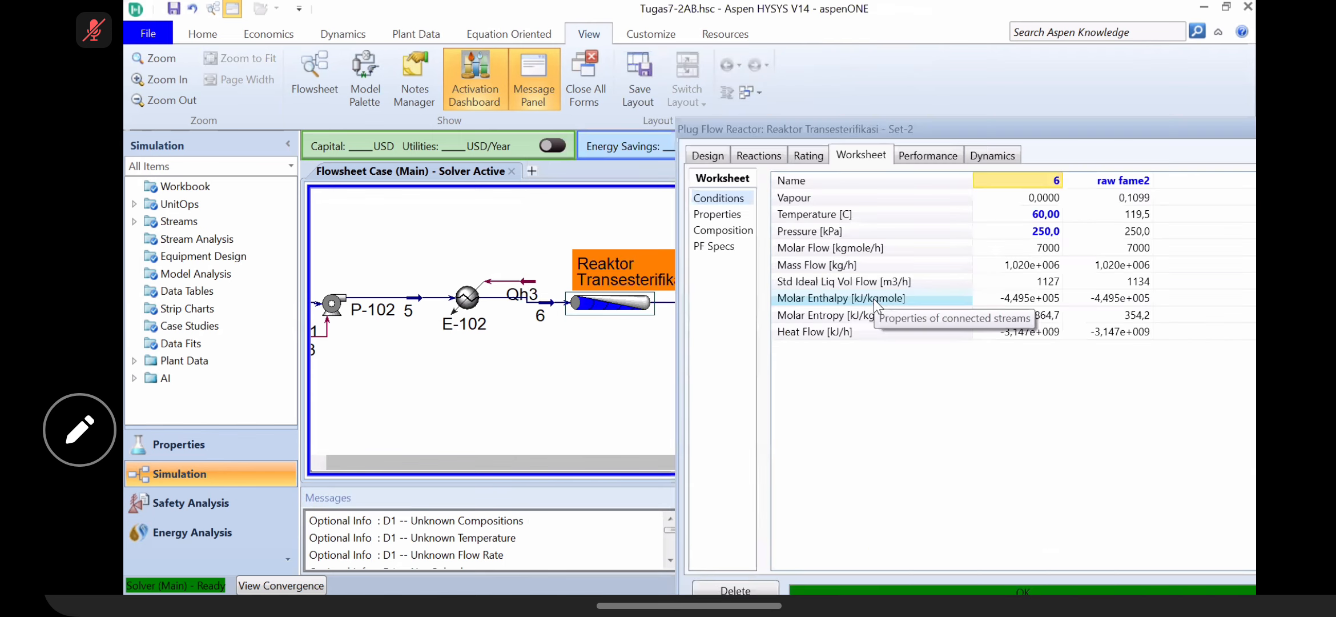
{"action": "double_click", "coordinate": [919, 129]}
{"action": "left_click", "coordinate": [485, 210]}
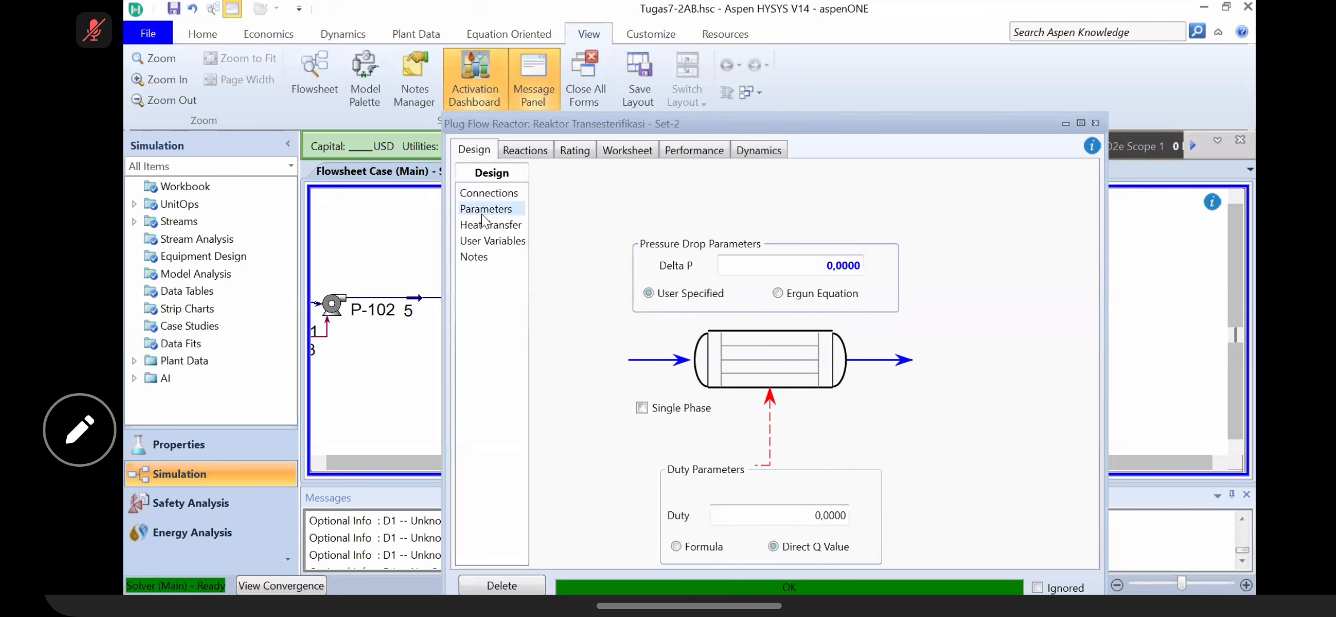
{"action": "left_click", "coordinate": [494, 225]}
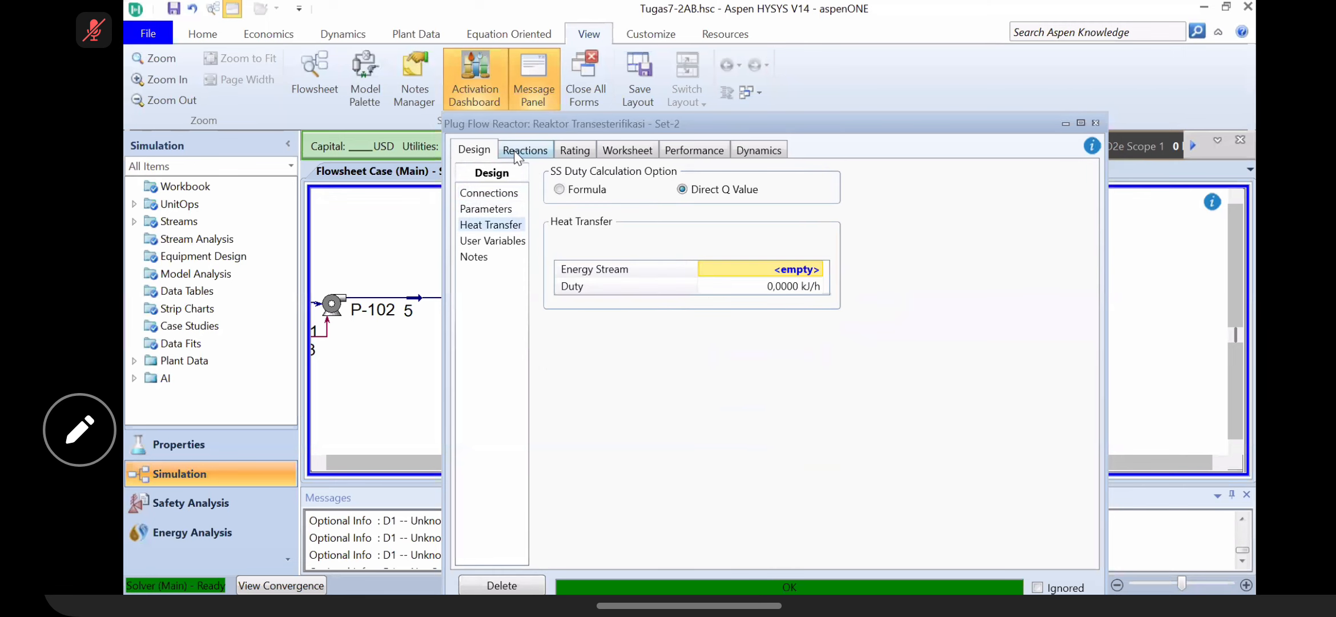
{"action": "left_click", "coordinate": [515, 149]}
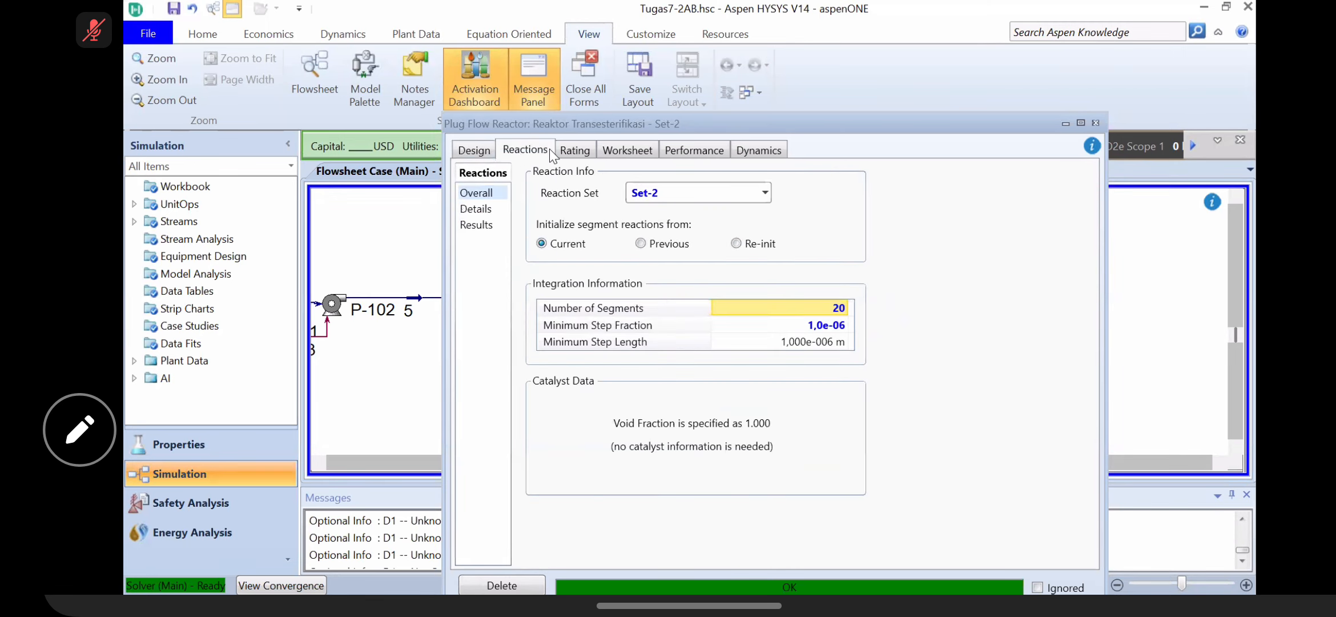
{"action": "left_click", "coordinate": [580, 148]}
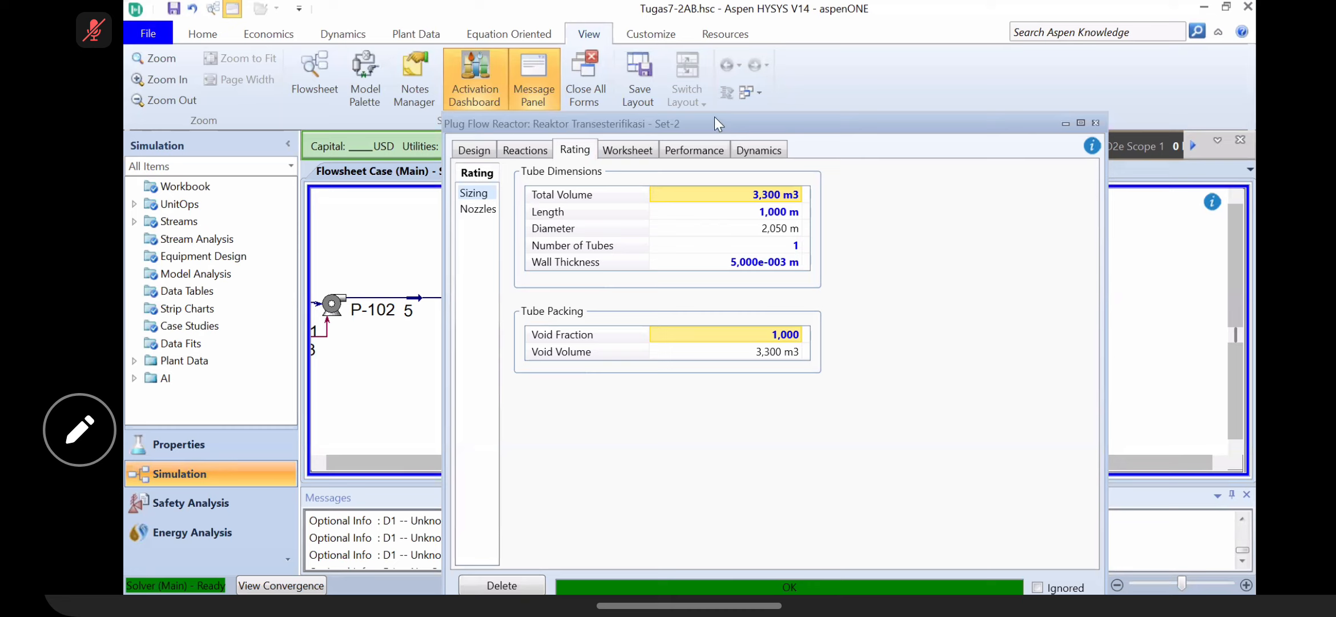
{"action": "left_click_drag", "start_coordinate": [714, 117], "coordinate": [741, 75]}
{"action": "left_click", "coordinate": [664, 104]}
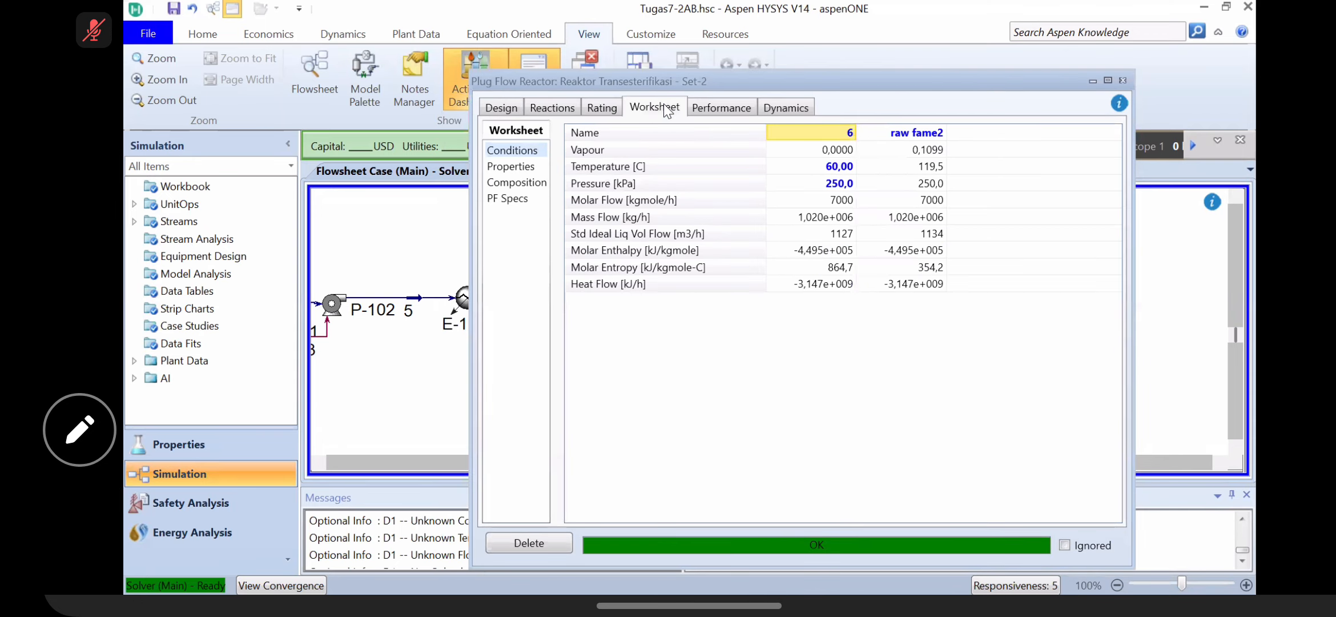
{"action": "left_click", "coordinate": [604, 108]}
{"action": "left_click", "coordinate": [550, 108]}
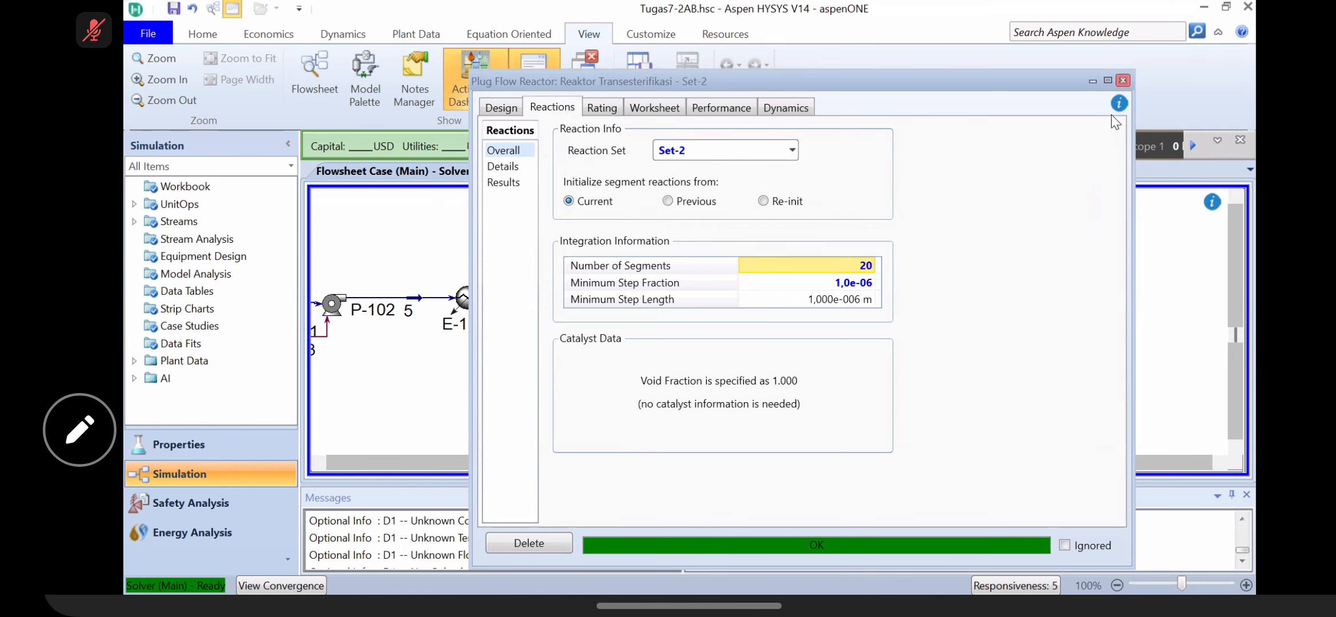
{"action": "left_click", "coordinate": [1123, 80]}
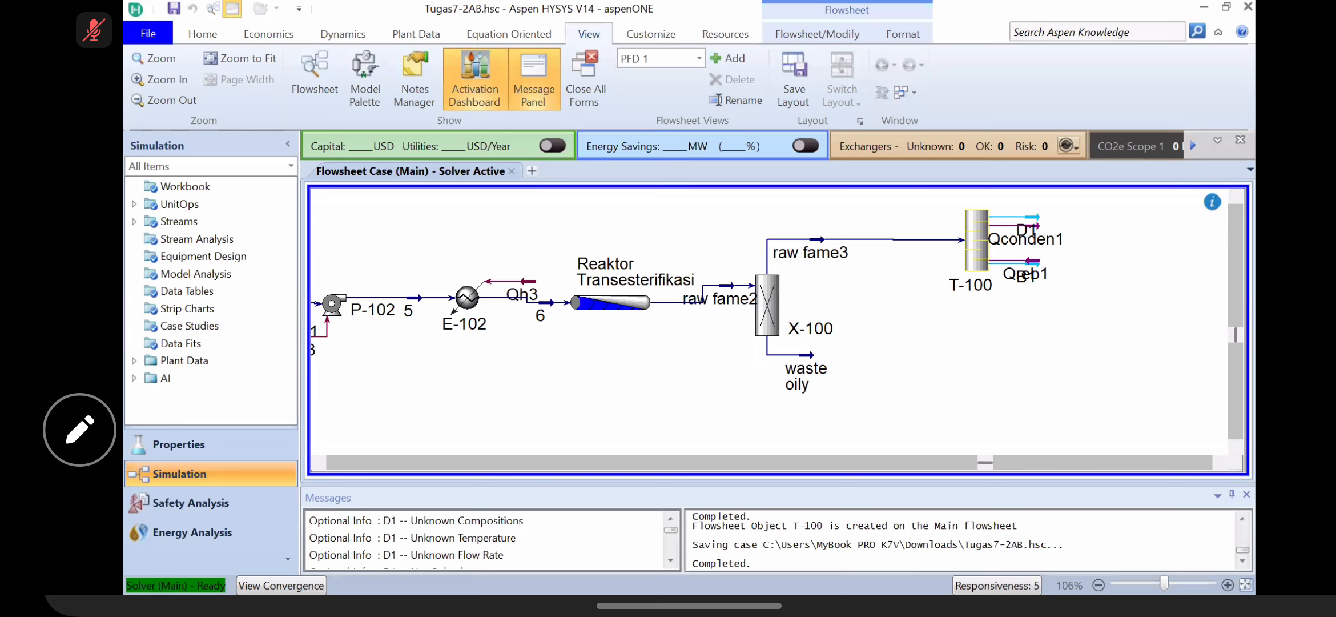
Step: Reopen the transesterification reactor, review its stream conditions, reactions and connections, and clear its tube length
{"action": "left_click", "coordinate": [640, 305]}
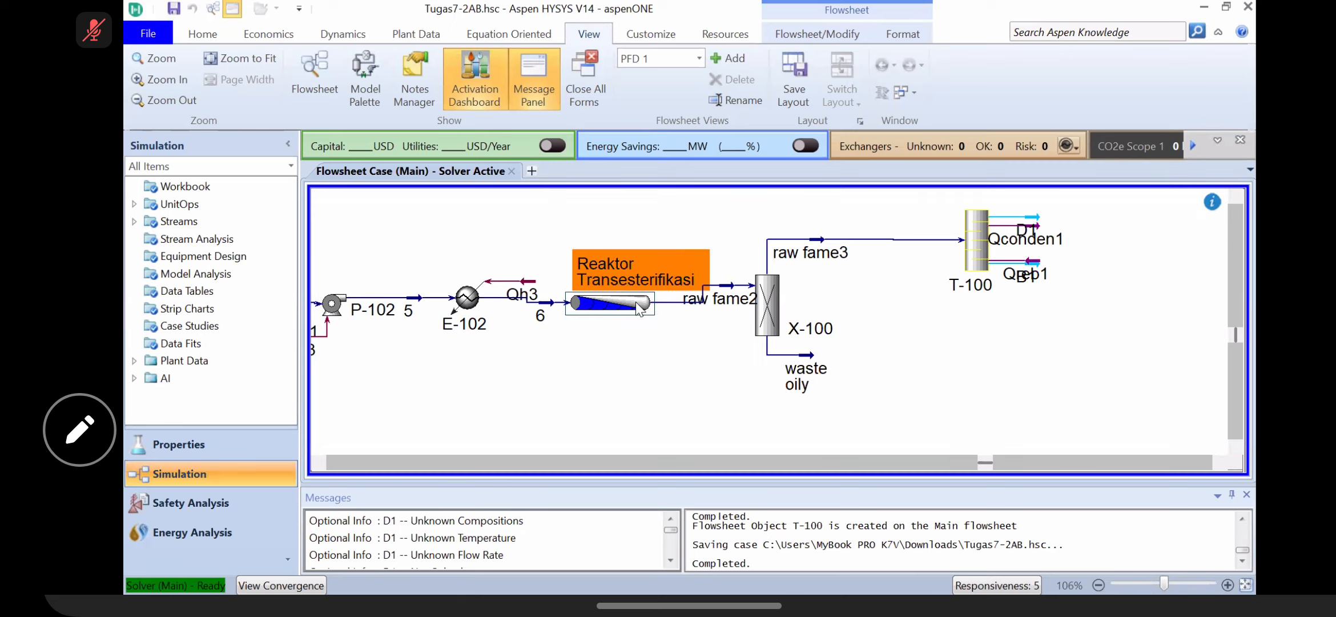
{"action": "double_click", "coordinate": [640, 307]}
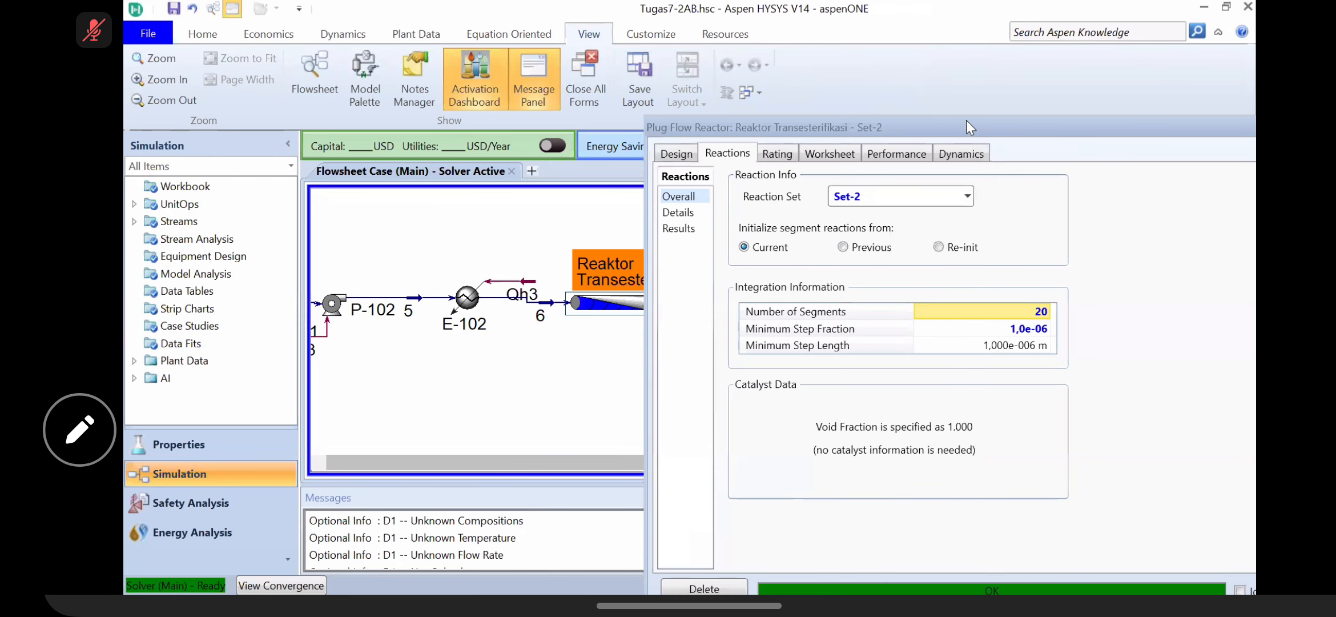
{"action": "left_click_drag", "start_coordinate": [967, 120], "coordinate": [768, 102]}
{"action": "left_click", "coordinate": [640, 136]}
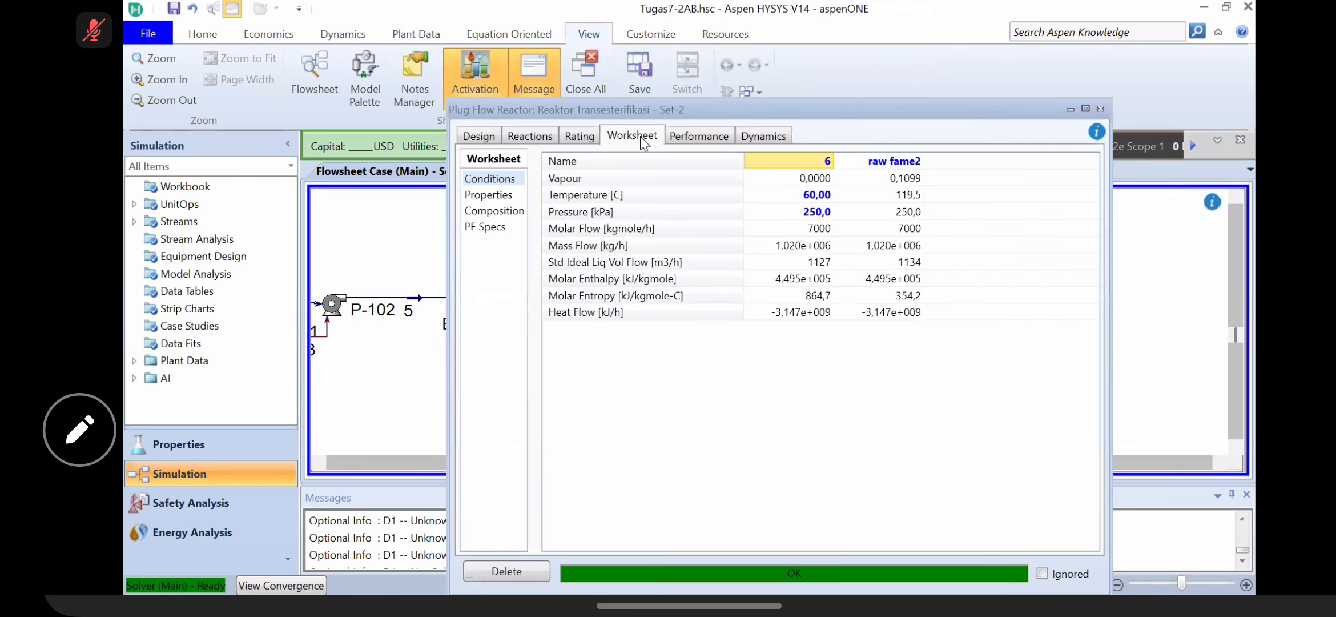
{"action": "left_click", "coordinate": [524, 134]}
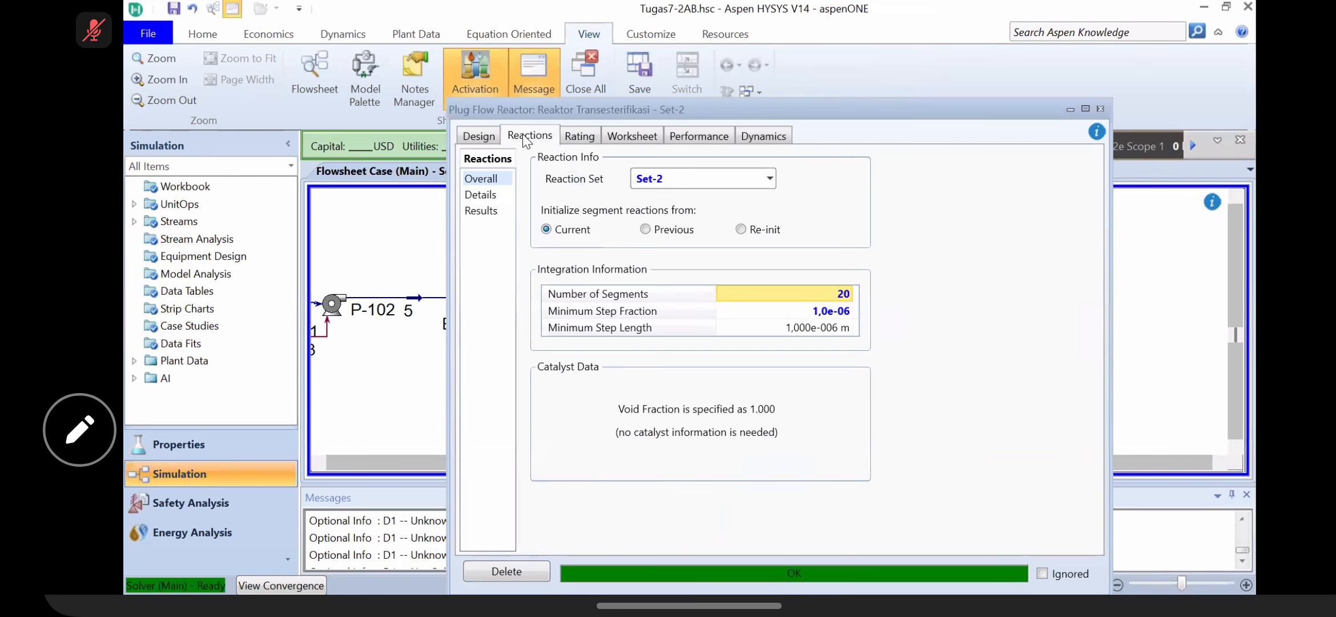
{"action": "left_click", "coordinate": [484, 137]}
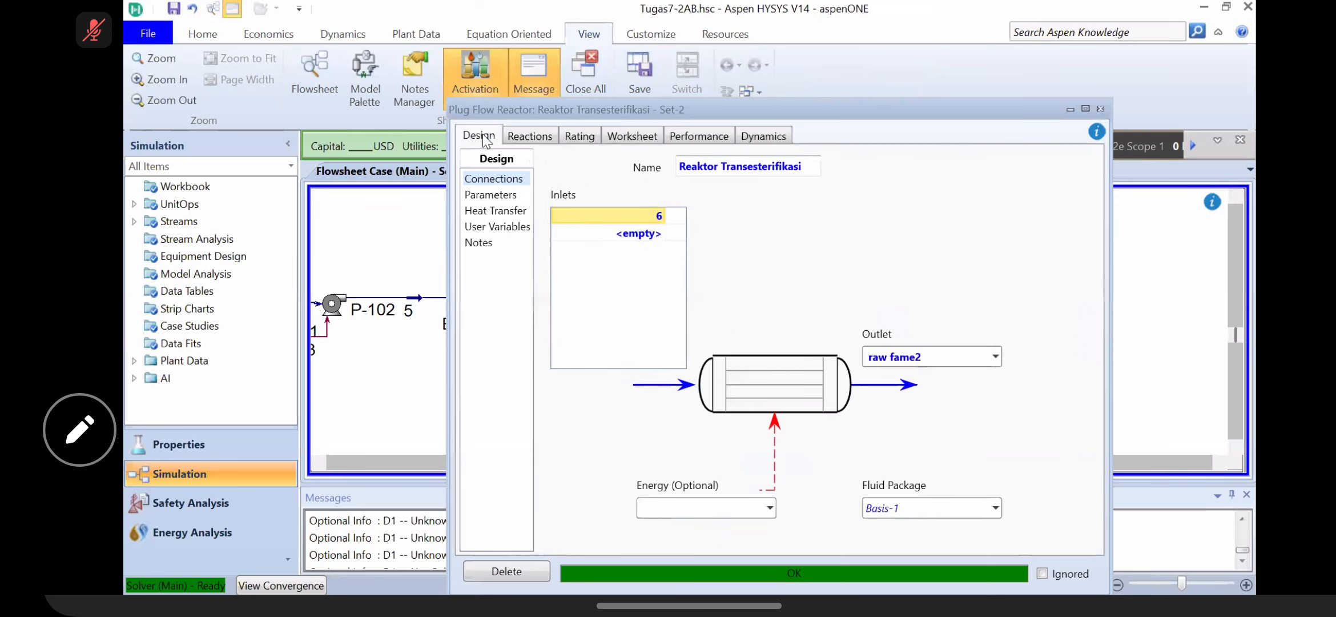
{"action": "left_click", "coordinate": [580, 136]}
{"action": "left_click", "coordinate": [781, 198]}
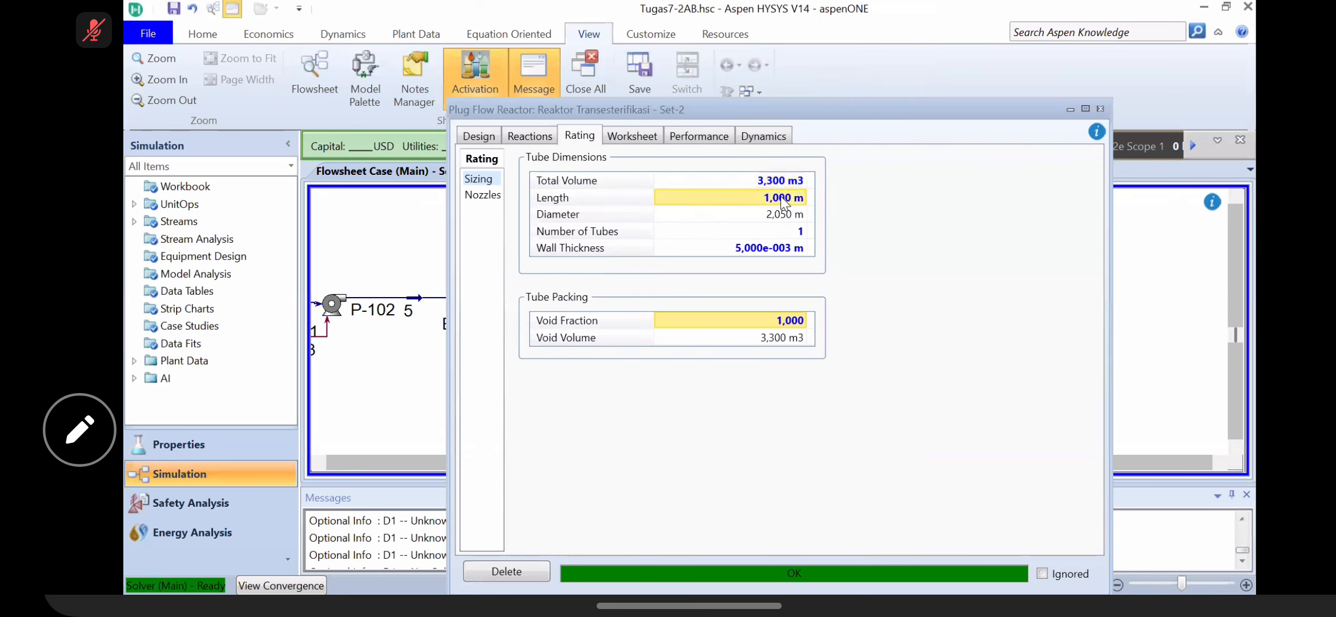
{"action": "key", "text": "Delete"}
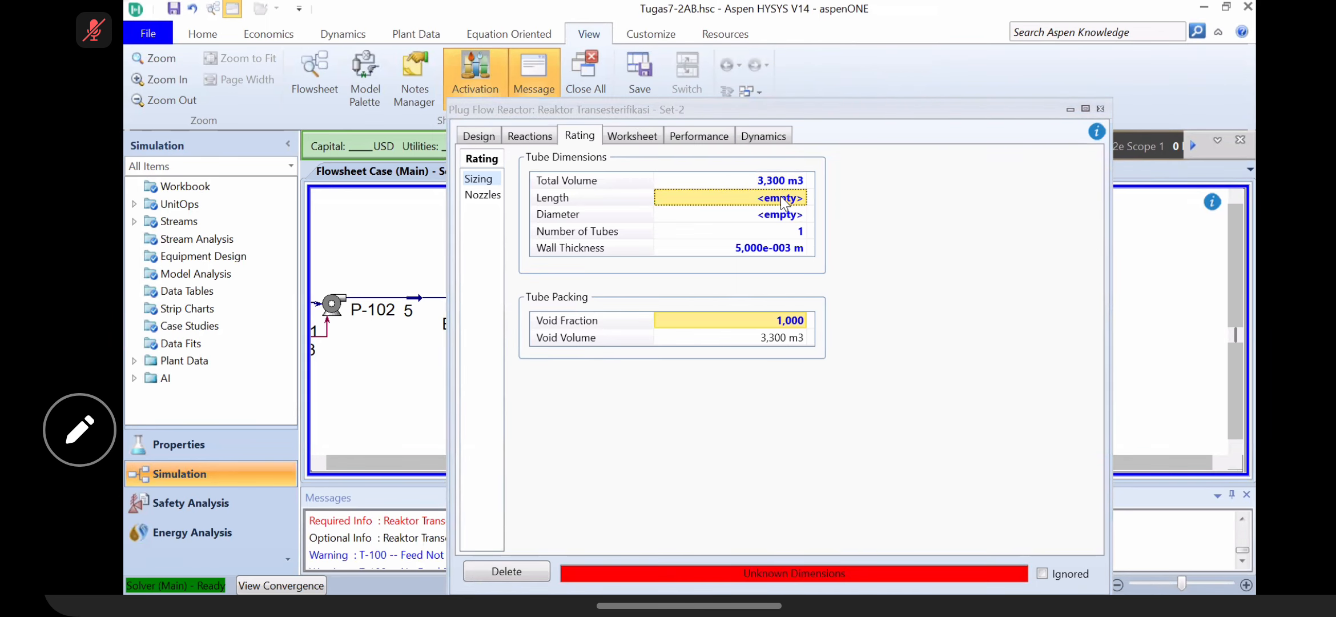
Step: Specify reactor outlet stream raw fame2 with a temperature of 60 °C and a pressure of 250 kPa
{"action": "left_click", "coordinate": [622, 136]}
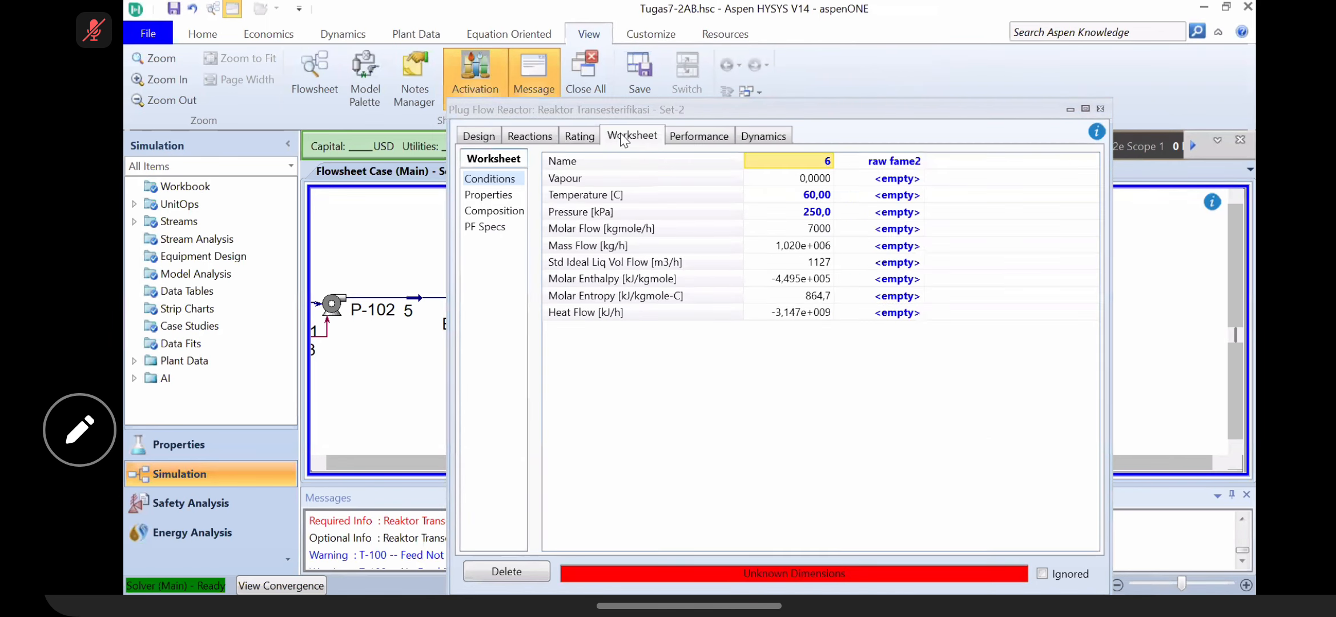
{"action": "left_click", "coordinate": [889, 200]}
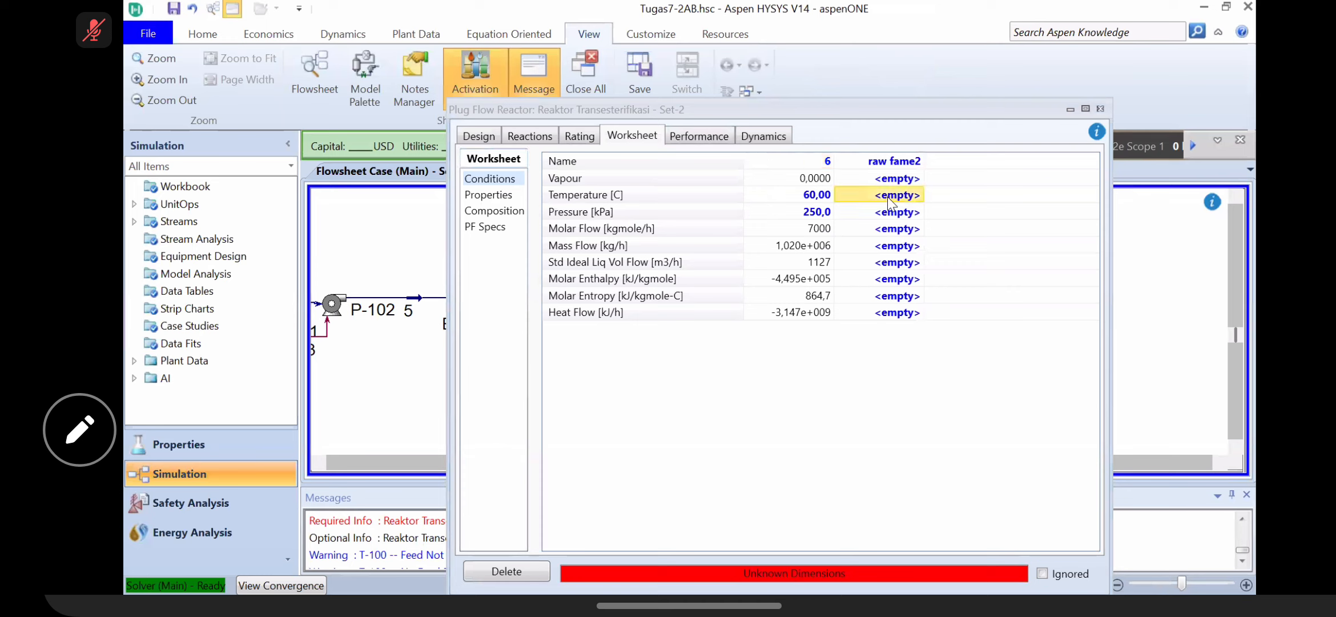
{"action": "type", "text": "60"}
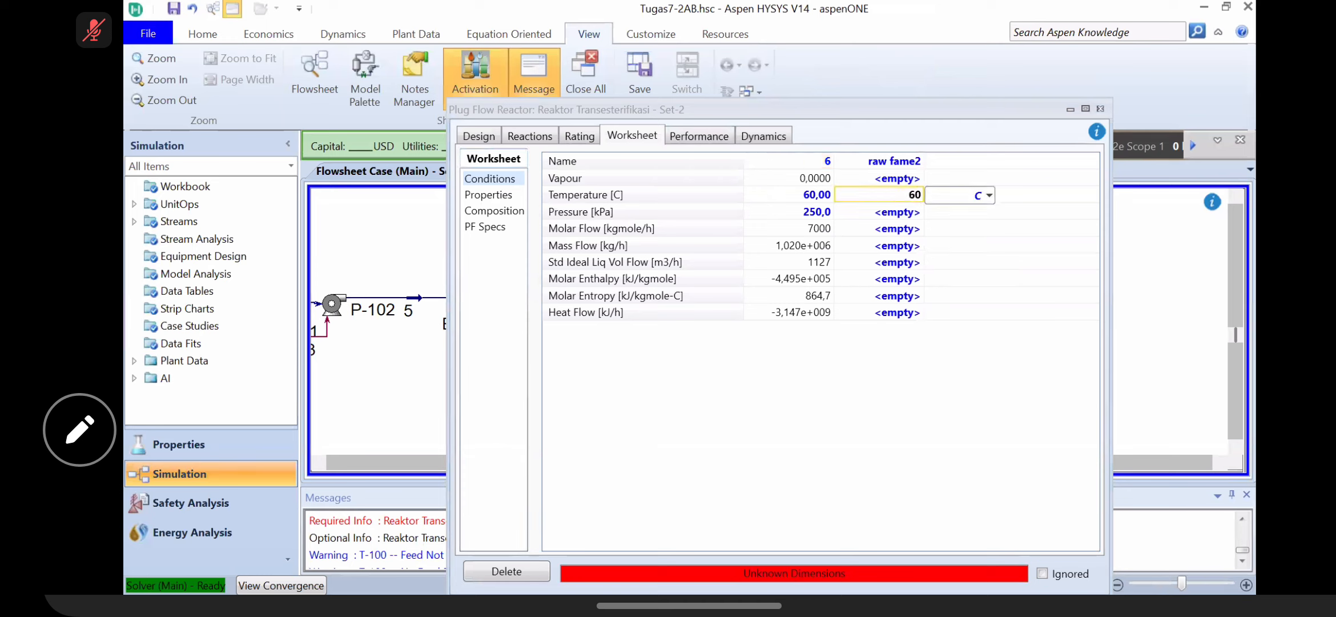
{"action": "key", "text": "Return"}
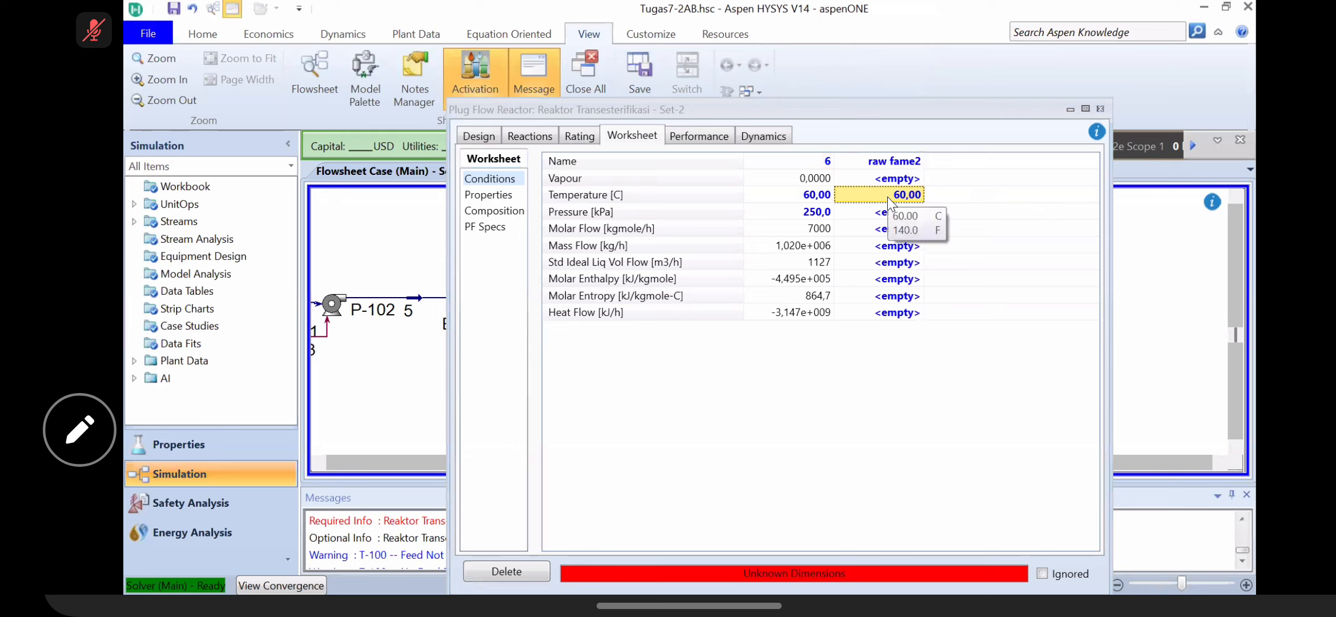
{"action": "left_click", "coordinate": [883, 218]}
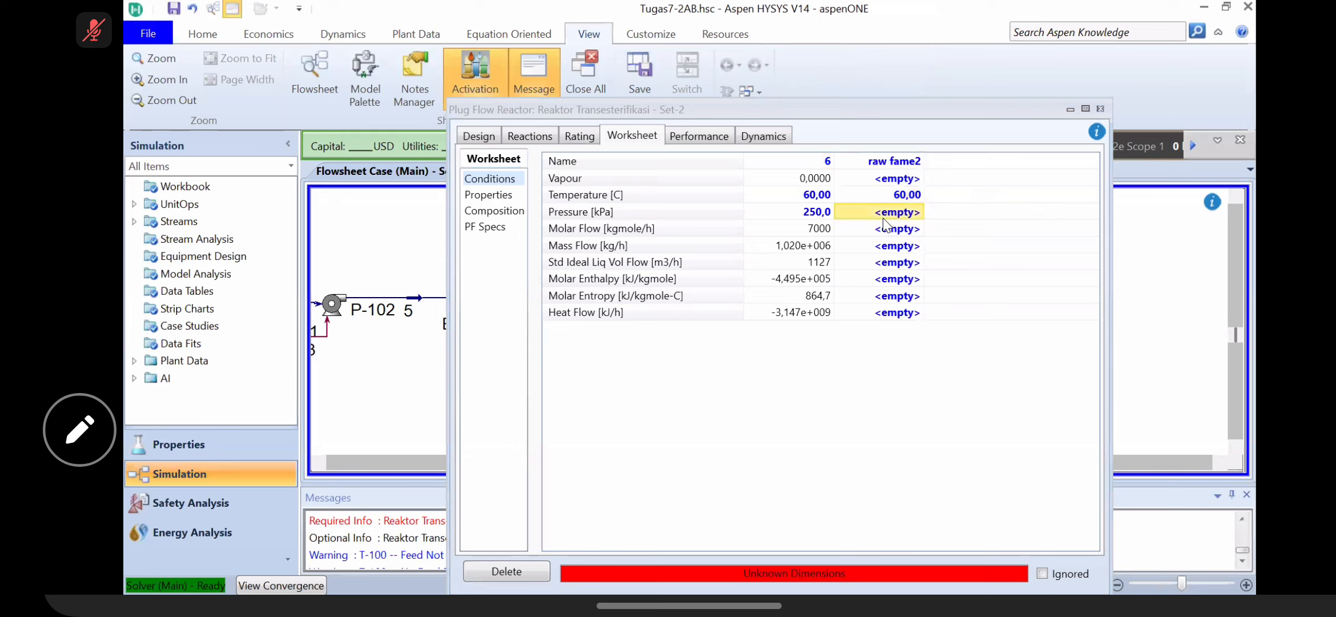
{"action": "type", "text": "25"}
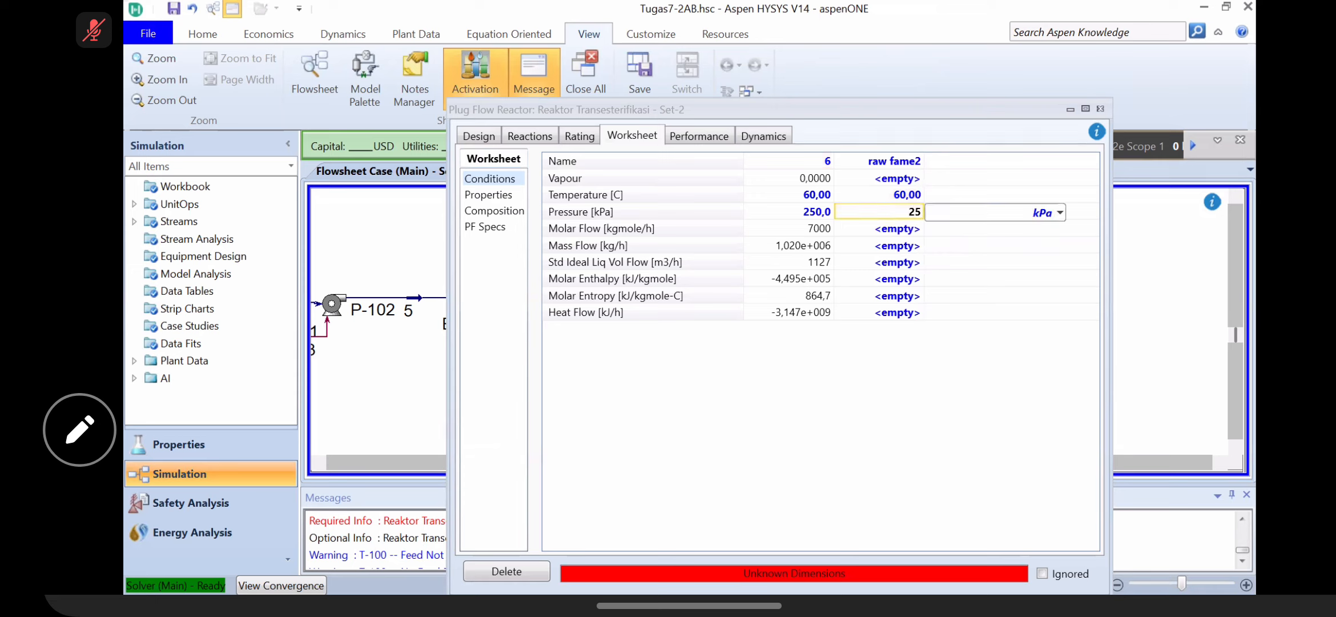
{"action": "type", "text": "0"}
{"action": "key", "text": "Return"}
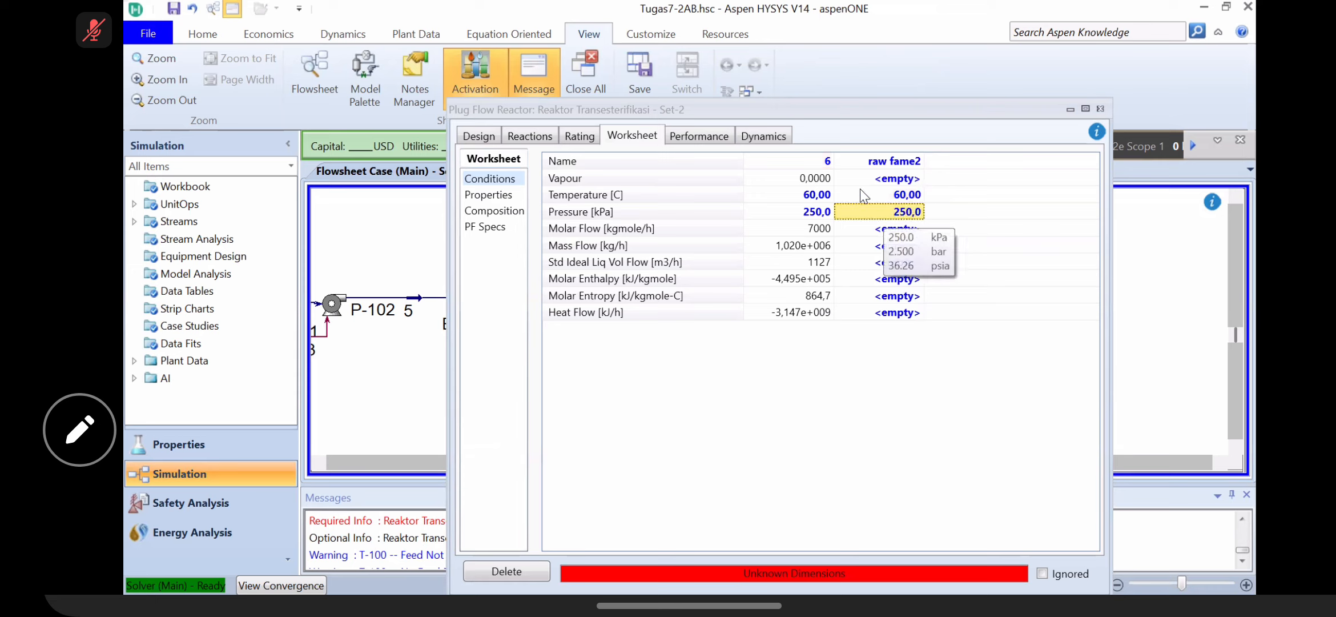
Step: Set the reactor's tube length to 1 m and dismiss the consistency error
{"action": "left_click", "coordinate": [522, 138]}
{"action": "left_click", "coordinate": [580, 138]}
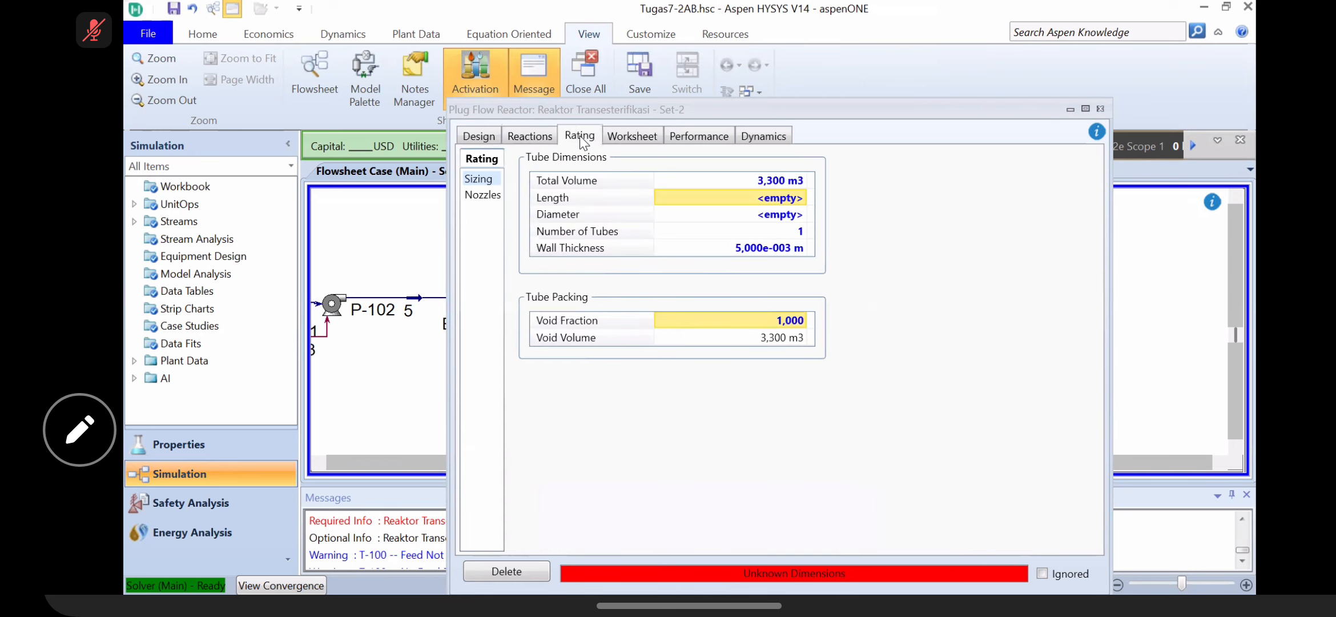
{"action": "mouse_move", "coordinate": [754, 177]}
{"action": "type", "text": "1"}
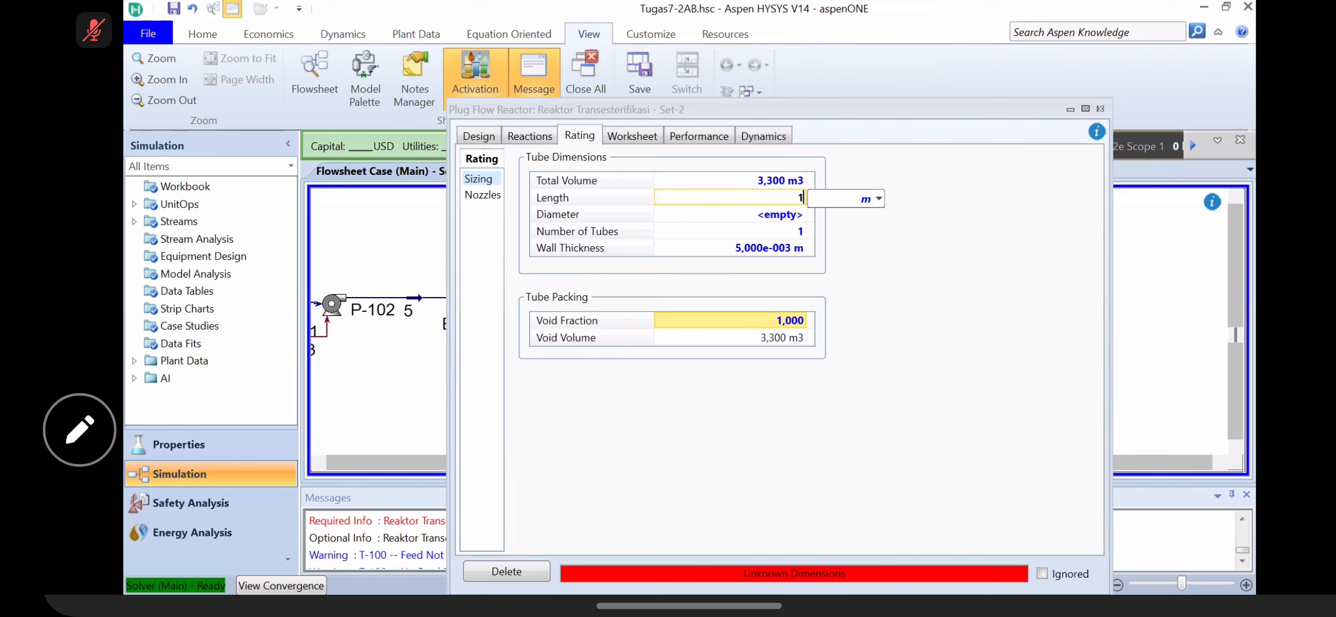
{"action": "key", "text": "Return"}
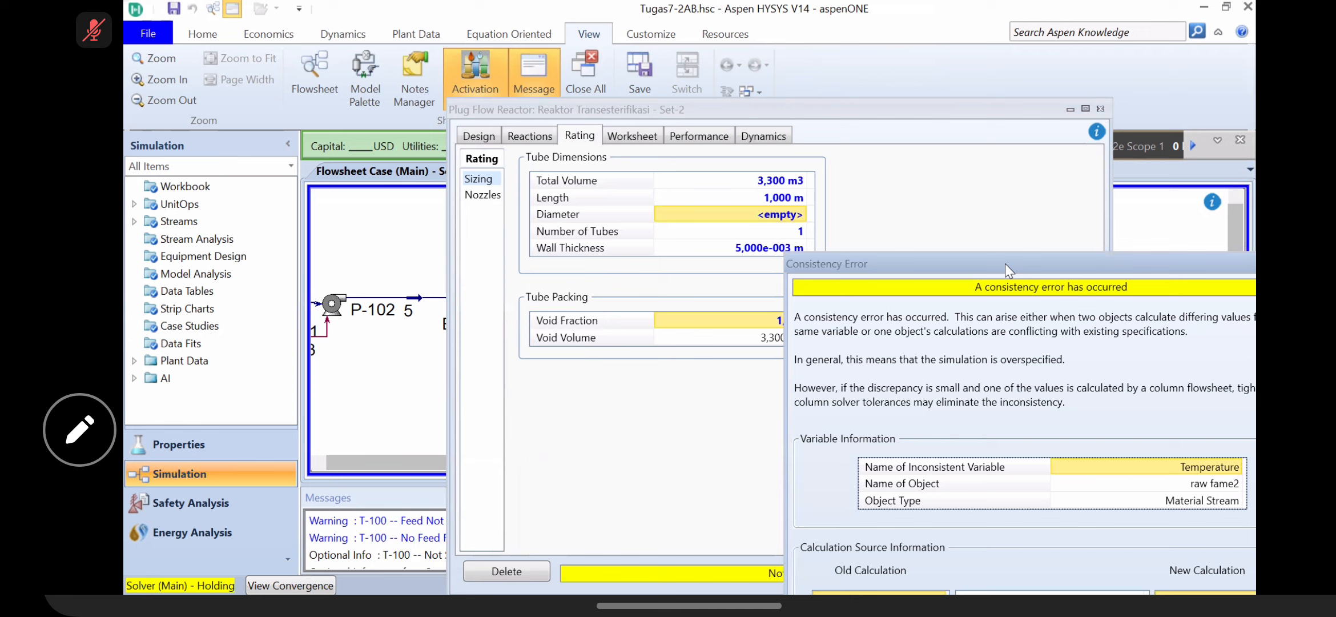
{"action": "left_click_drag", "start_coordinate": [1005, 263], "coordinate": [884, 136]}
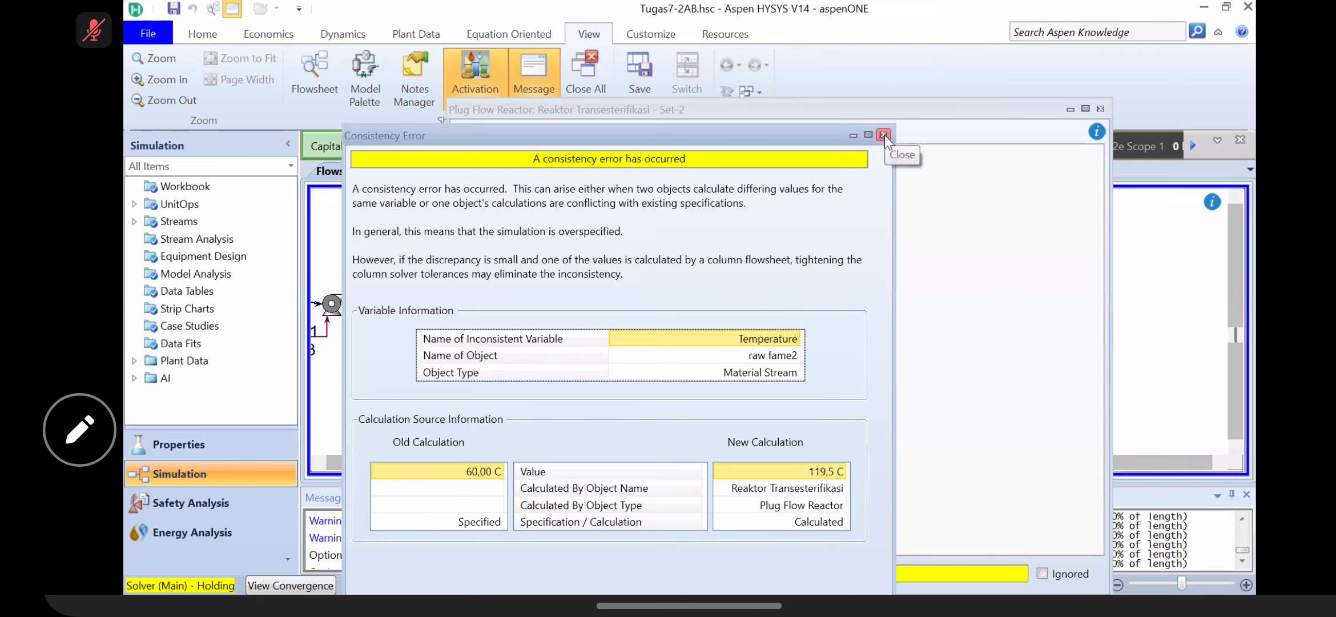
{"action": "left_click", "coordinate": [884, 135]}
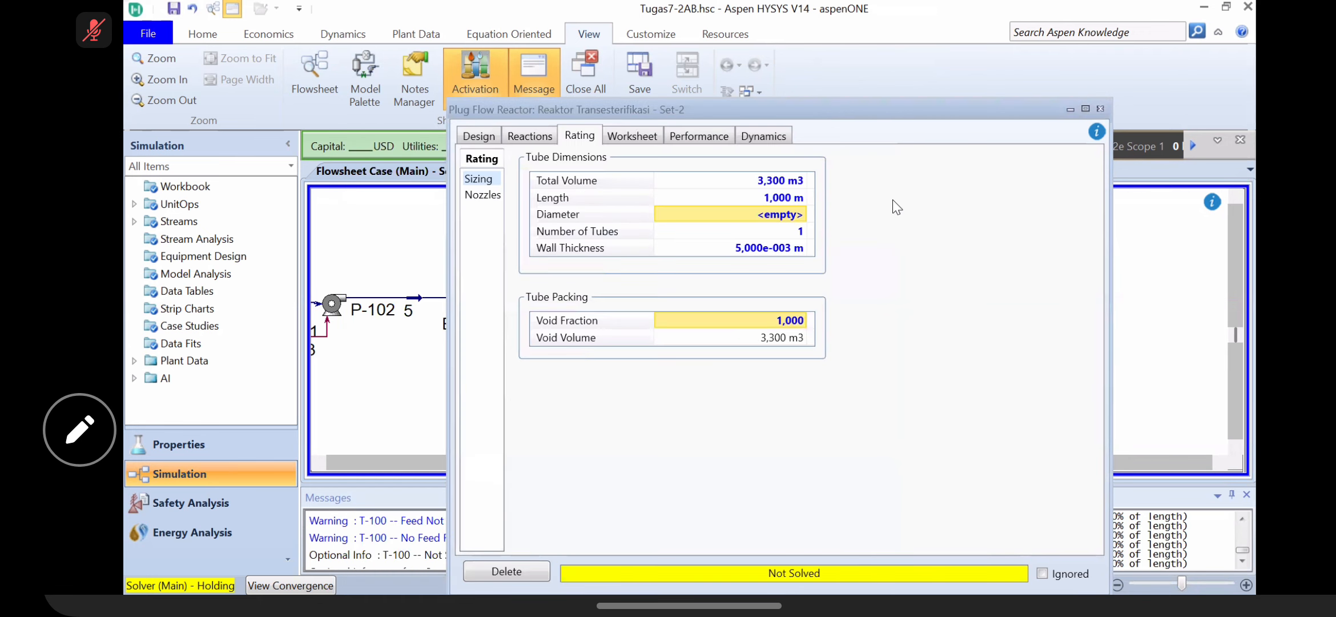
Step: Set the reactor's total tube volume to 2 m3 and close its property window
{"action": "left_click", "coordinate": [750, 200]}
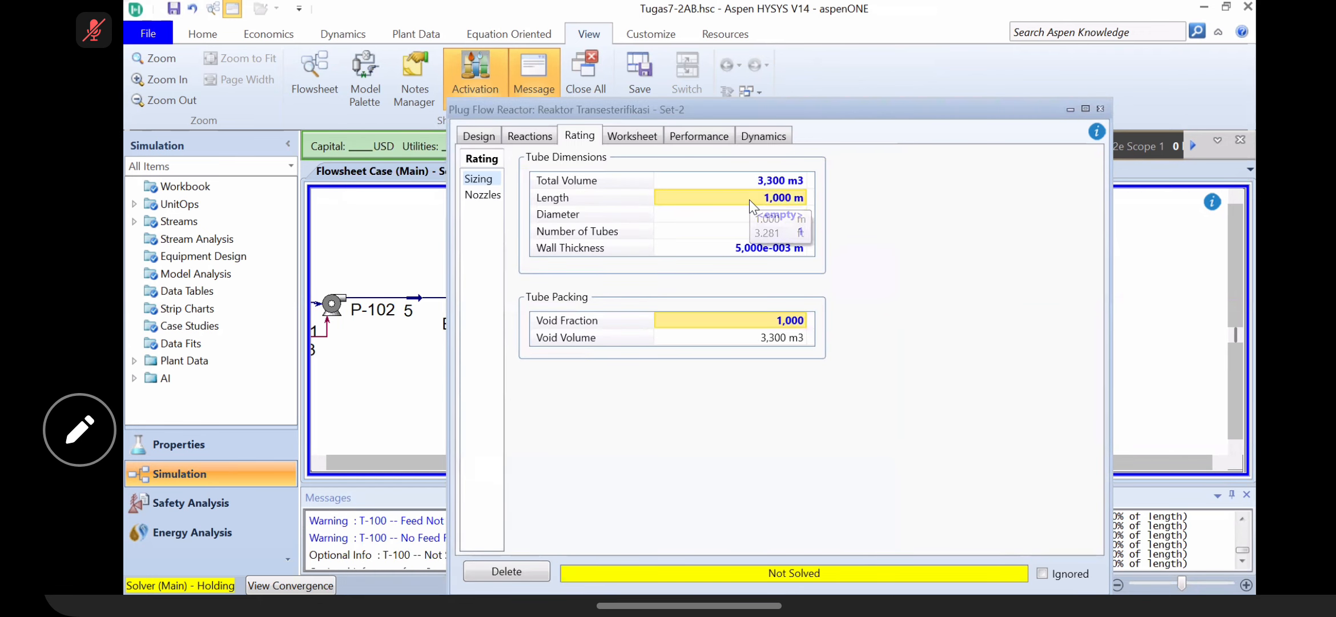
{"action": "left_click", "coordinate": [786, 180]}
{"action": "key", "text": "Delete"}
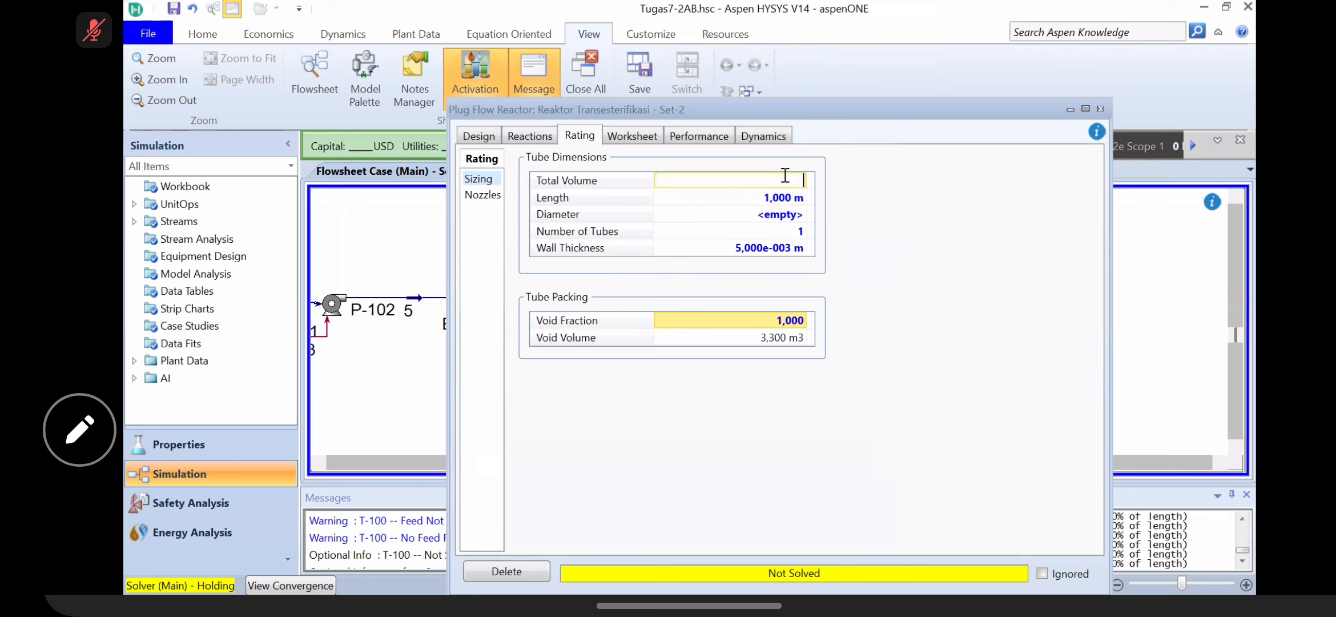
{"action": "key", "text": "Return"}
{"action": "left_click", "coordinate": [781, 182]}
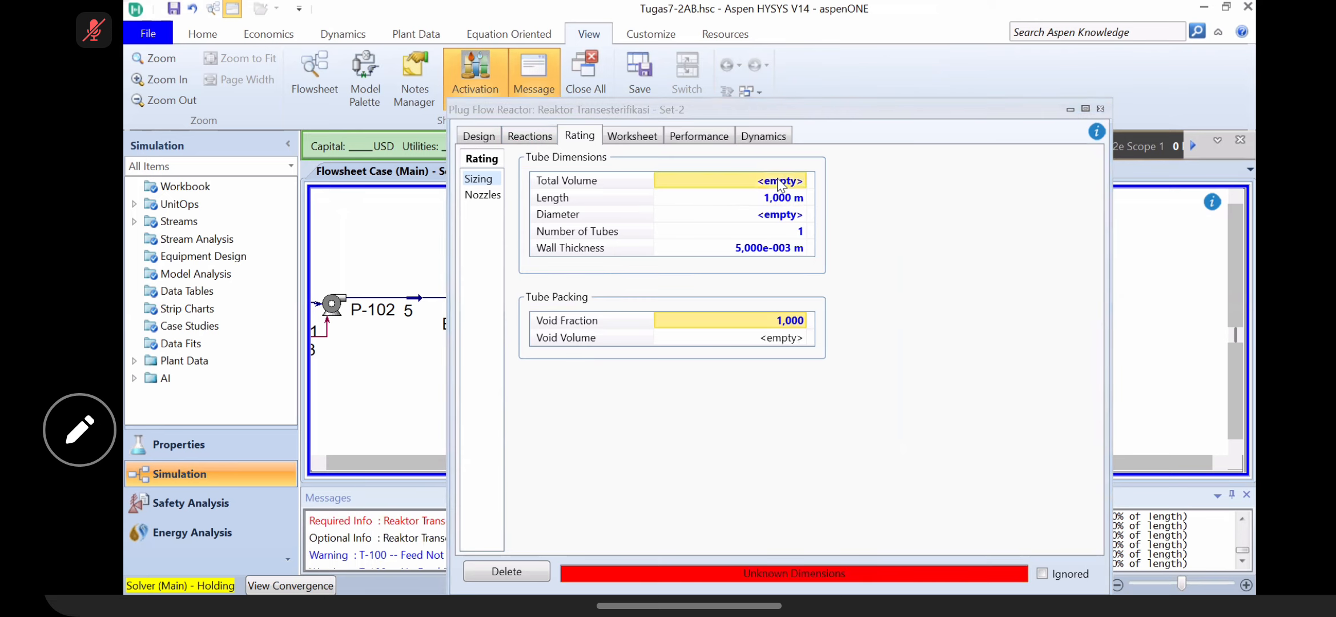
{"action": "type", "text": "2"}
{"action": "key", "text": "Return"}
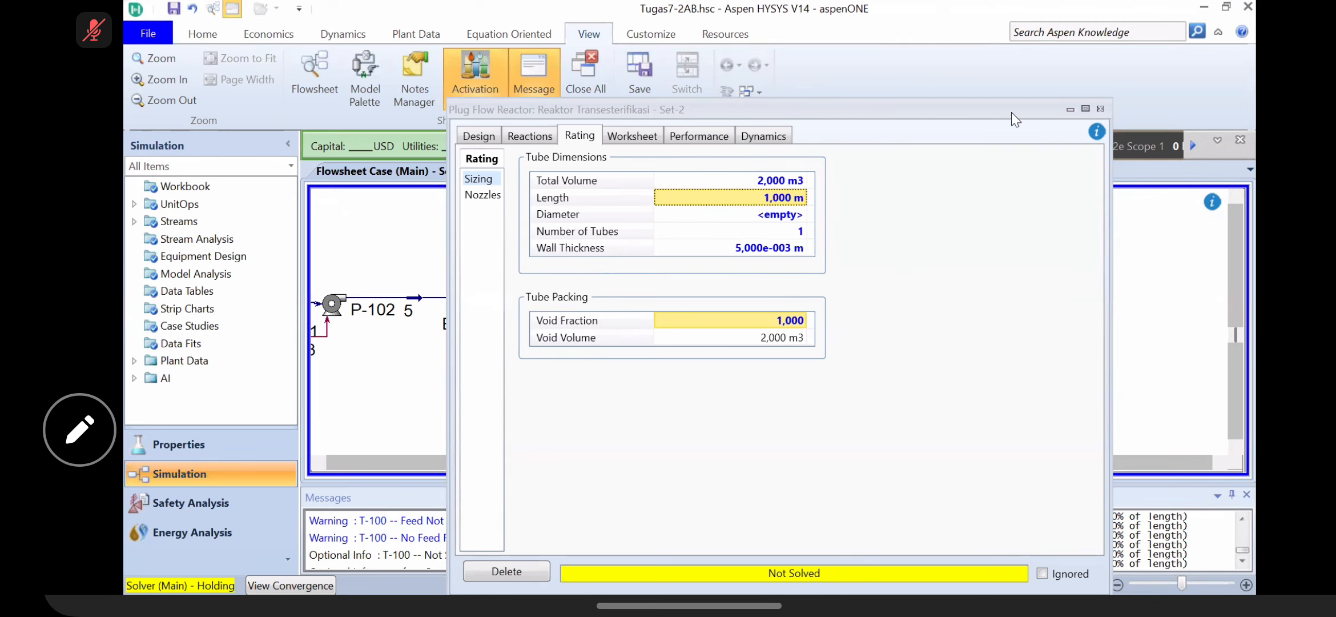
{"action": "left_click", "coordinate": [1100, 109]}
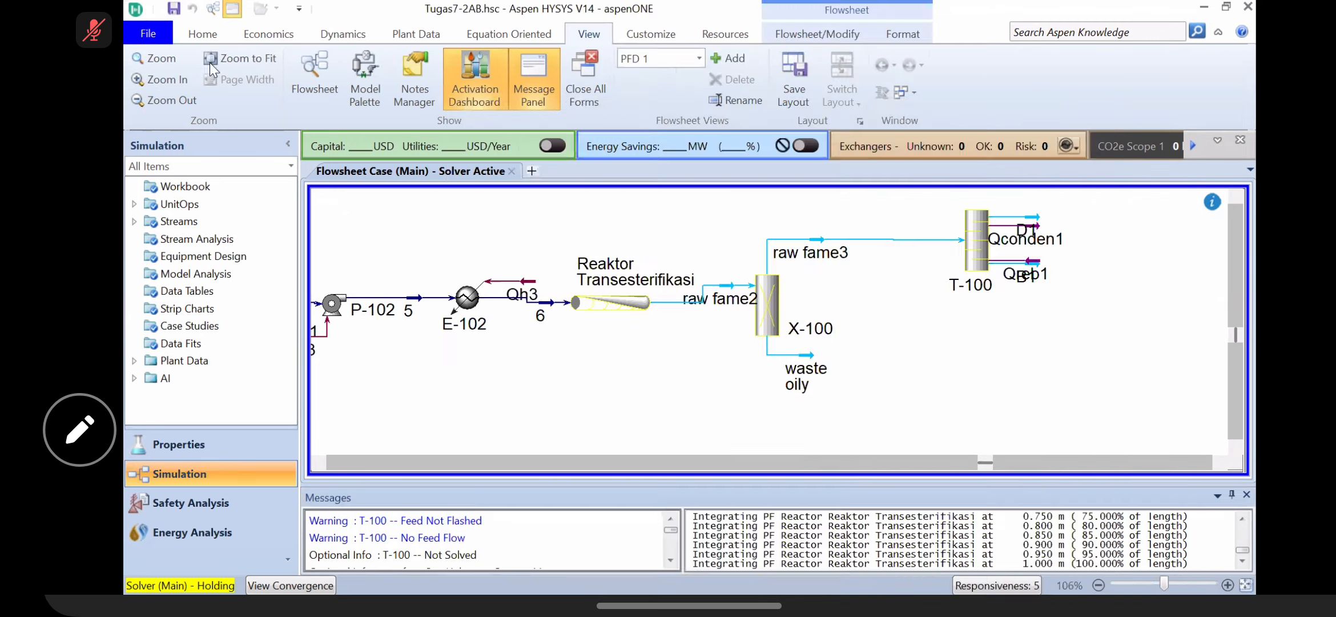
Step: Try to reactivate the solver from its on-hold state and dismiss the consistency error
{"action": "left_click", "coordinate": [210, 34]}
{"action": "left_click", "coordinate": [403, 57]}
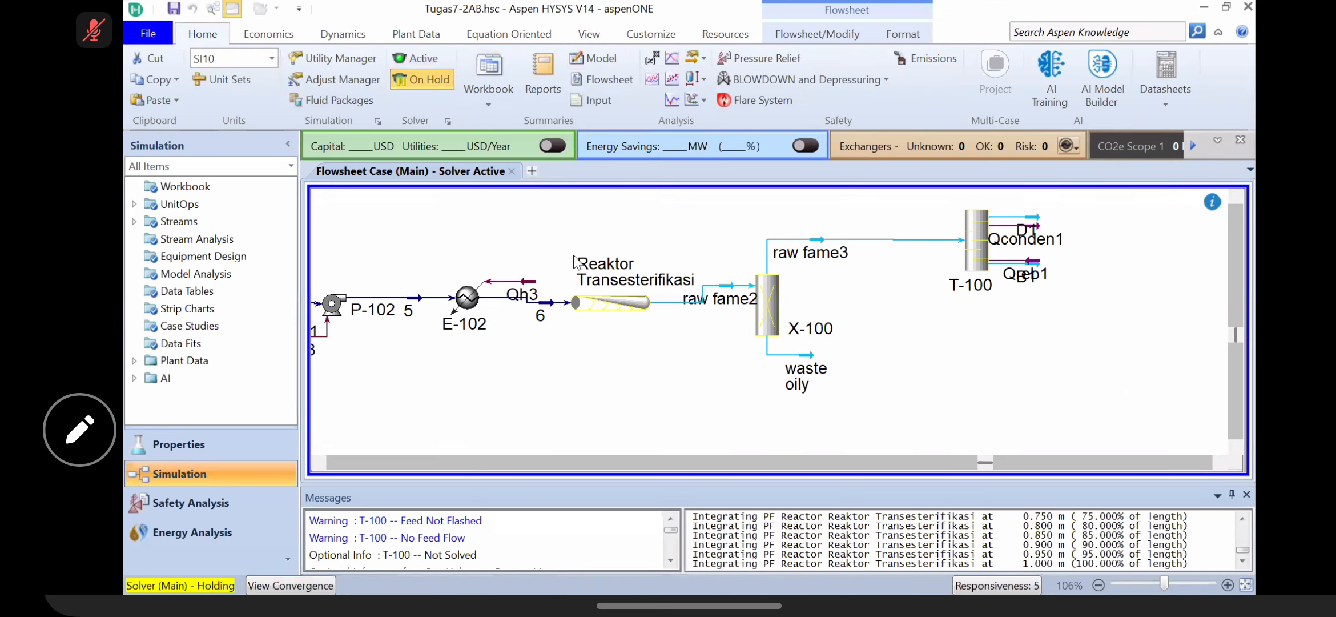
{"action": "left_click_drag", "start_coordinate": [842, 215], "coordinate": [812, 74]}
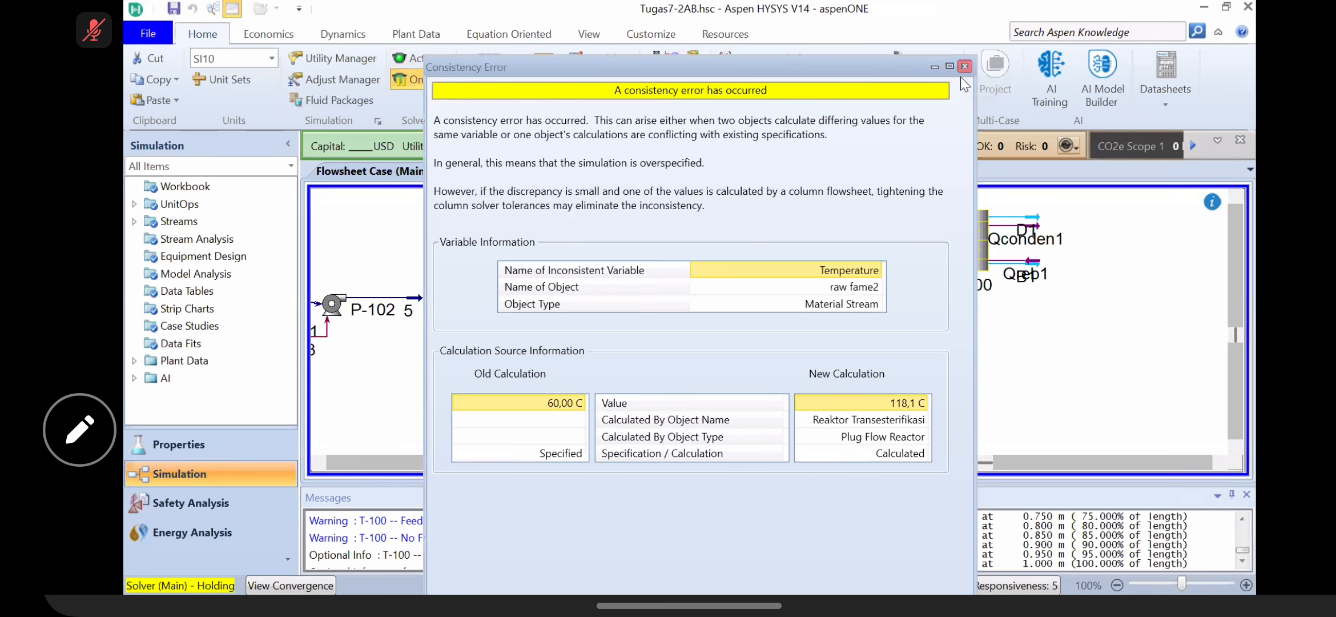
{"action": "left_click", "coordinate": [962, 67]}
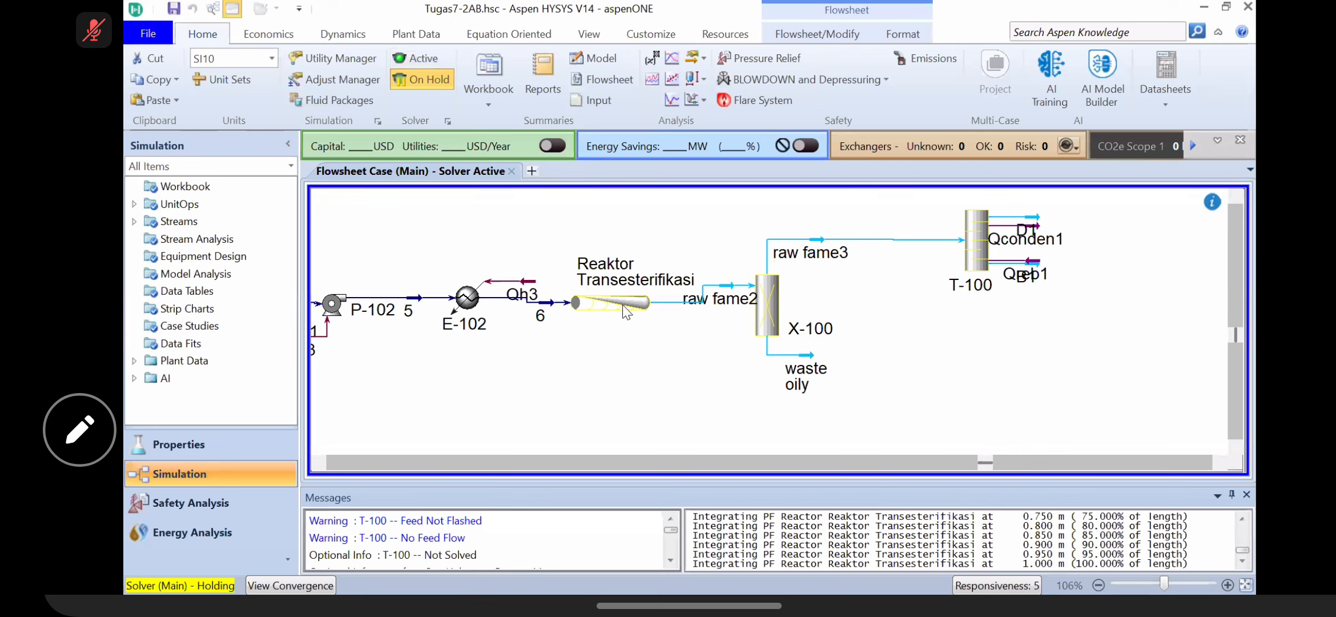
Step: Clear the specified temperature and pressure of outlet stream raw fame2 in the transesterification reactor's stream conditions
{"action": "mouse_move", "coordinate": [625, 304]}
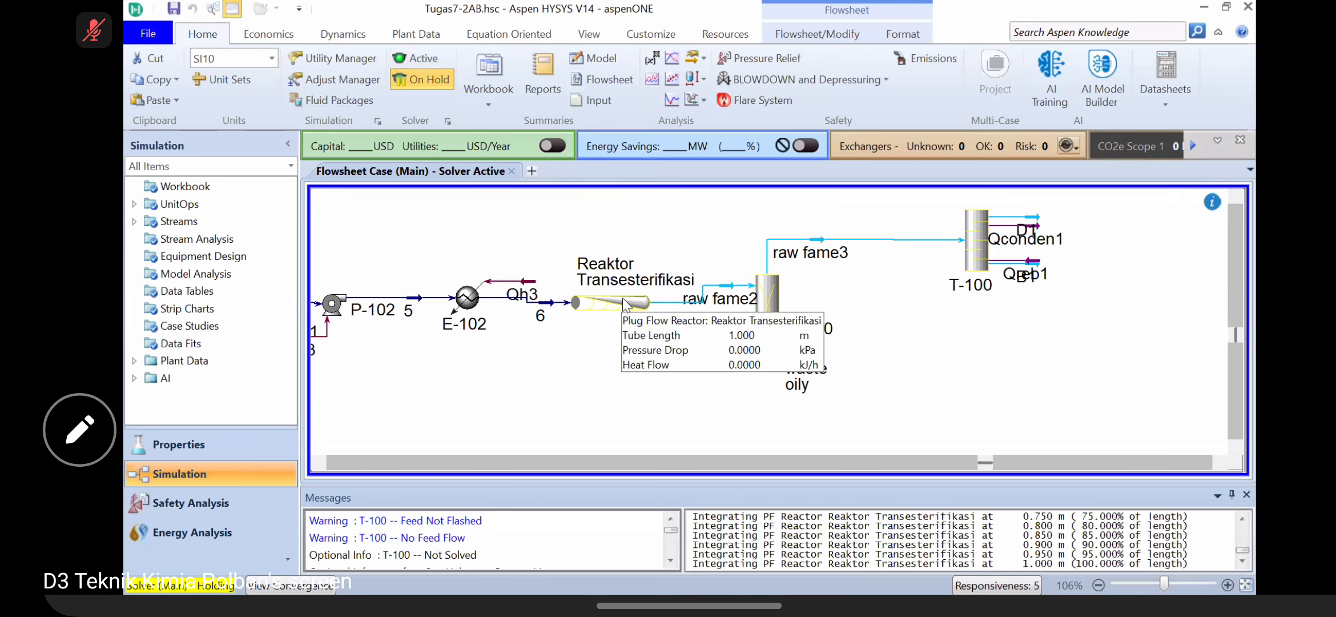
{"action": "left_click", "coordinate": [625, 303]}
{"action": "double_click", "coordinate": [627, 304]}
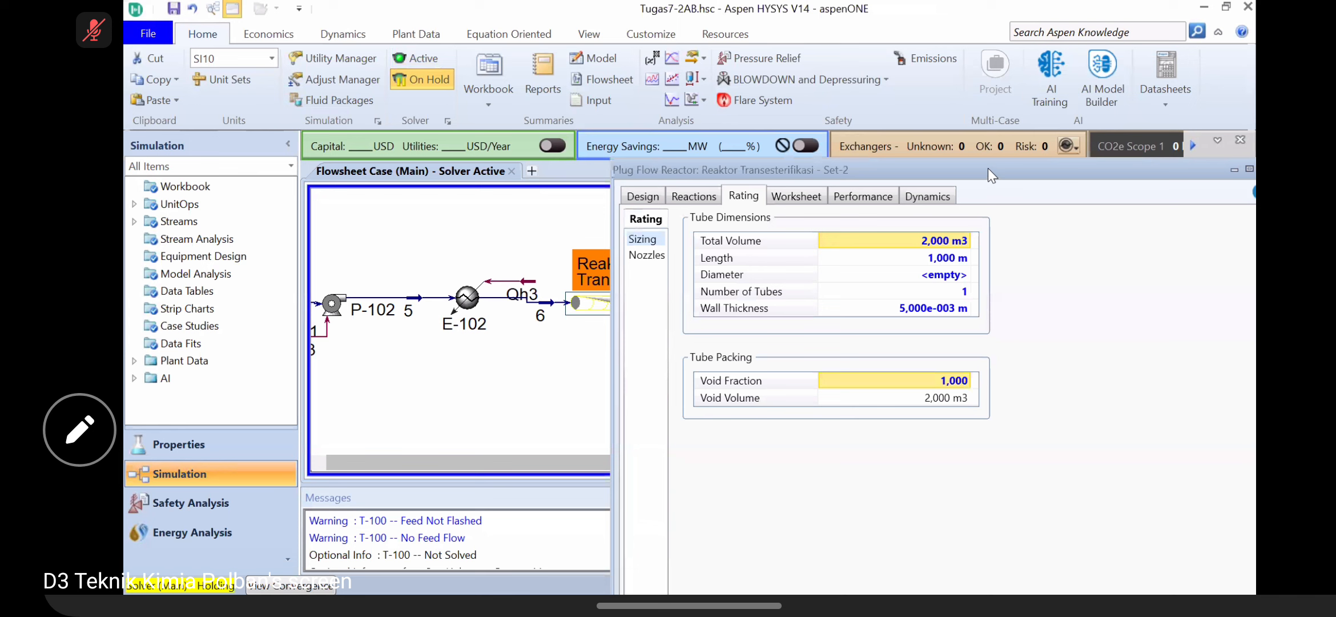
{"action": "left_click_drag", "start_coordinate": [832, 170], "coordinate": [600, 103]}
{"action": "left_click", "coordinate": [564, 130]}
{"action": "left_click", "coordinate": [834, 189]}
{"action": "left_click", "coordinate": [835, 189]}
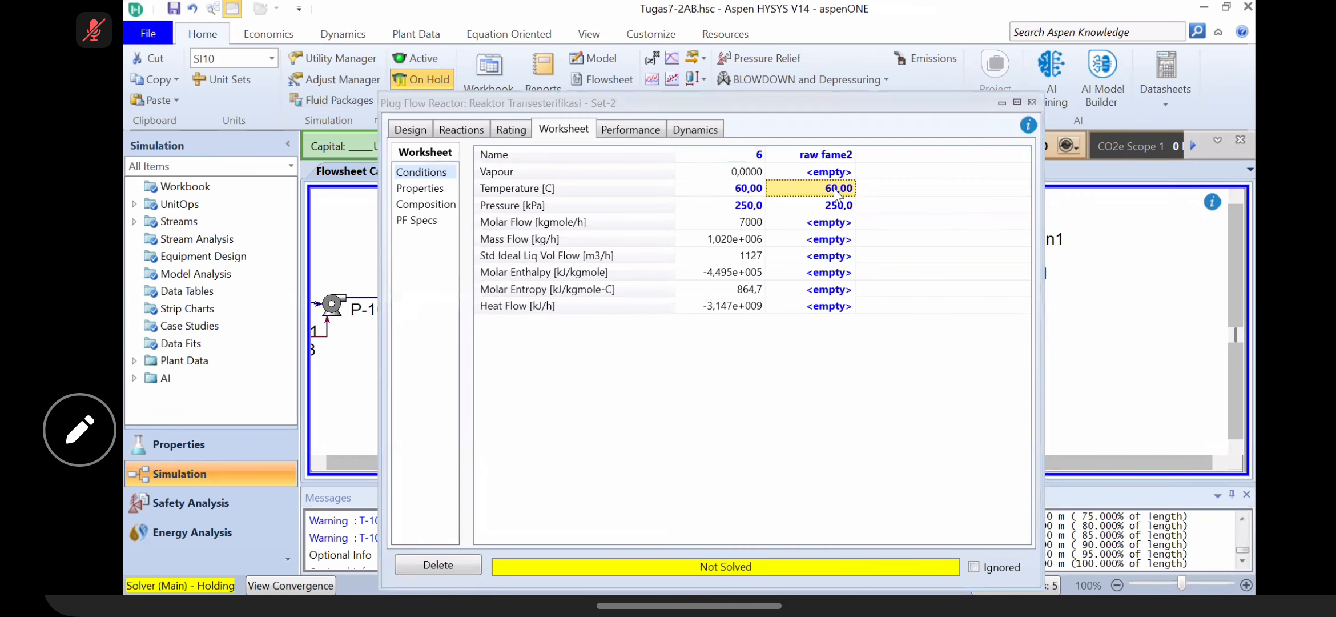
{"action": "key", "text": "Delete"}
{"action": "left_click", "coordinate": [822, 209]}
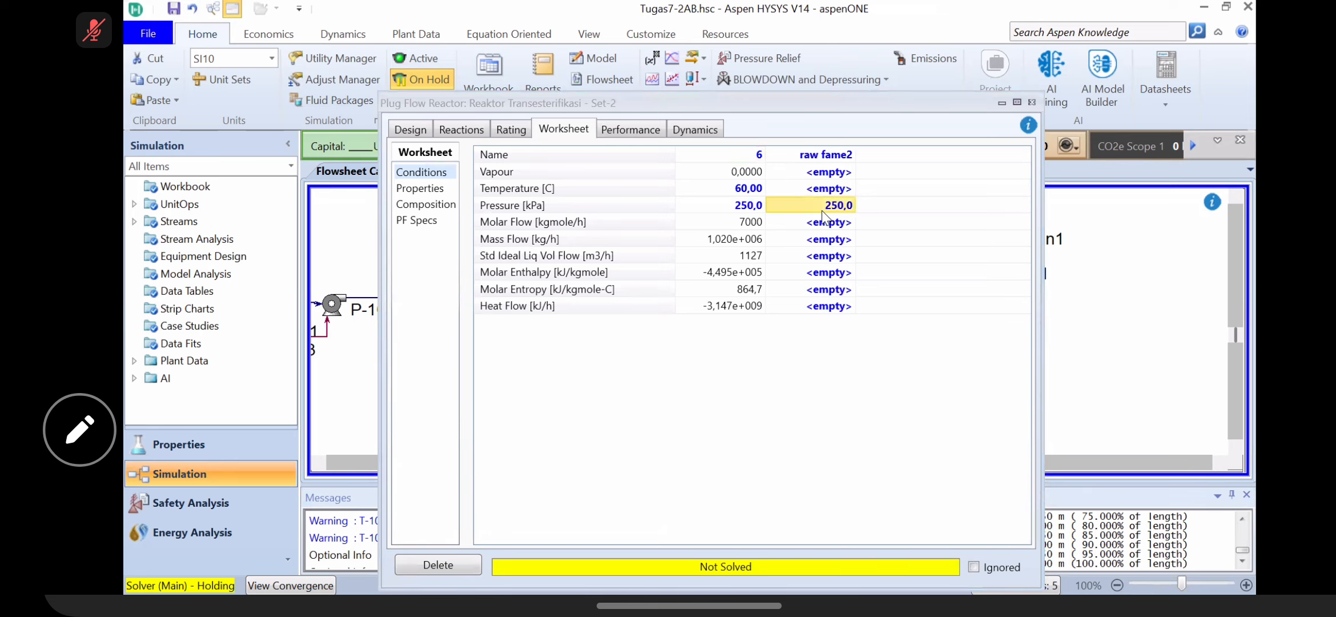
{"action": "key", "text": "Delete"}
Step: Reactivate the solver from its on-hold state and dismiss the T-100 reflux ratio warning
{"action": "left_click", "coordinate": [480, 133]}
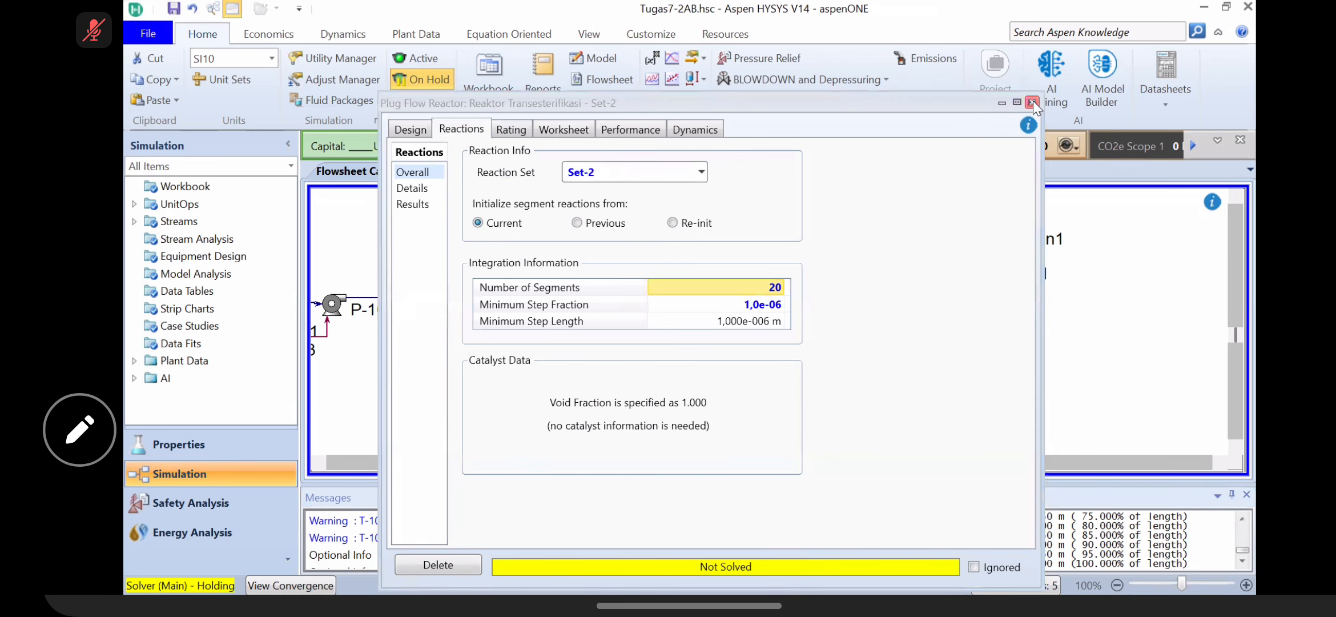
{"action": "left_click", "coordinate": [430, 57]}
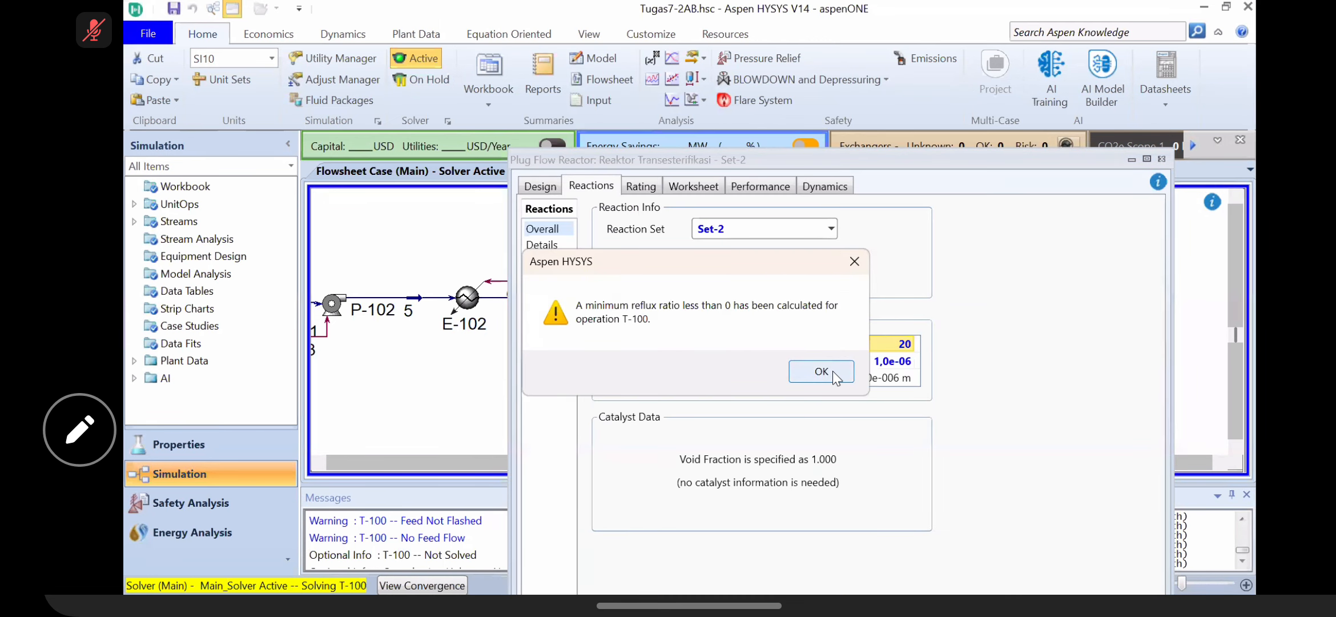
{"action": "key", "text": "Return"}
Step: Review the reactor's inlet and outlet stream conditions and its tube sizing, and close its property window
{"action": "left_click", "coordinate": [687, 188]}
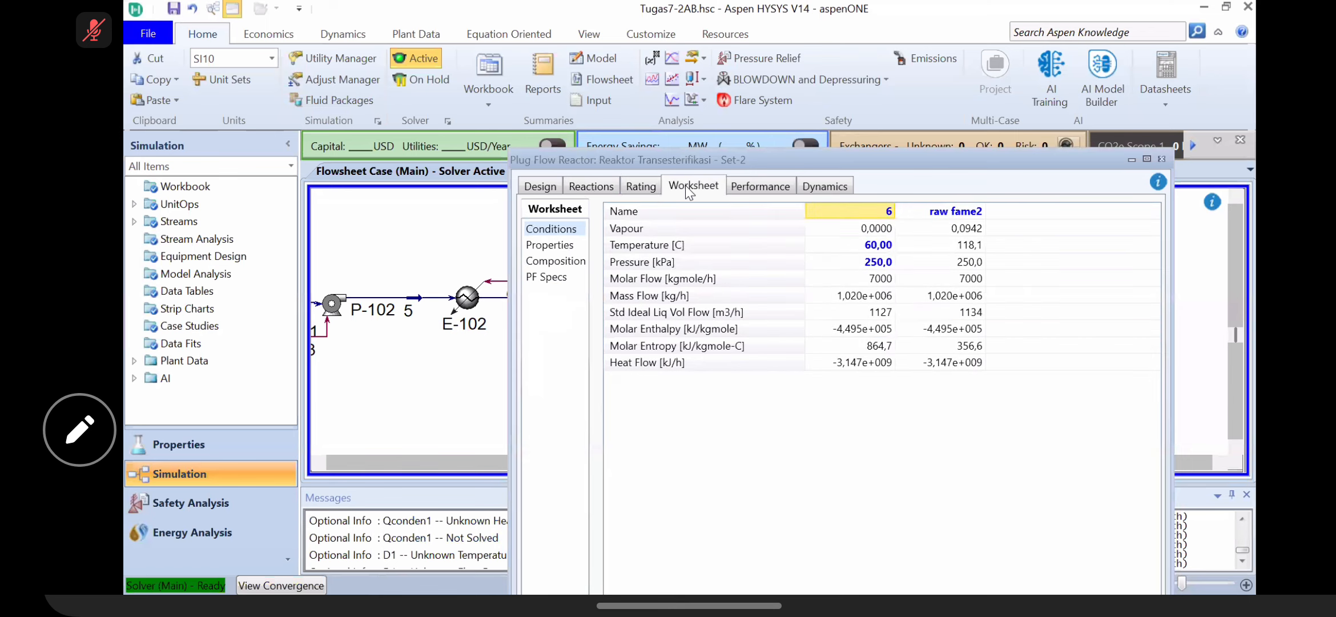
{"action": "left_click", "coordinate": [640, 188]}
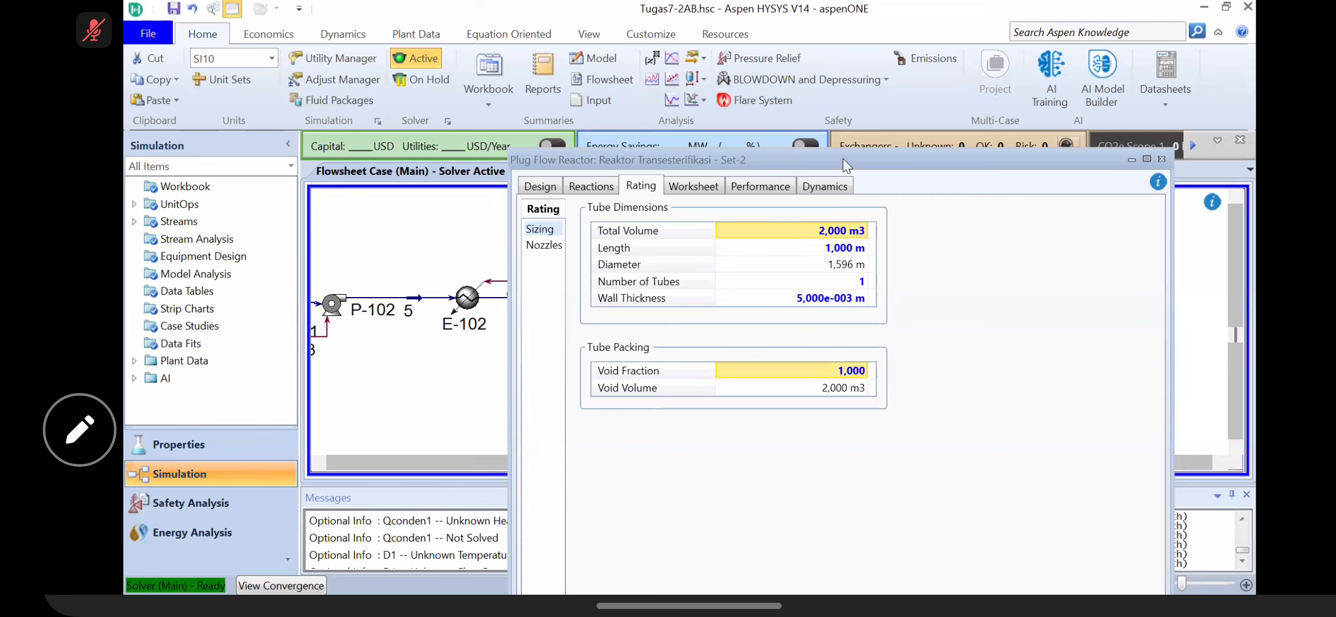
{"action": "left_click", "coordinate": [635, 143]}
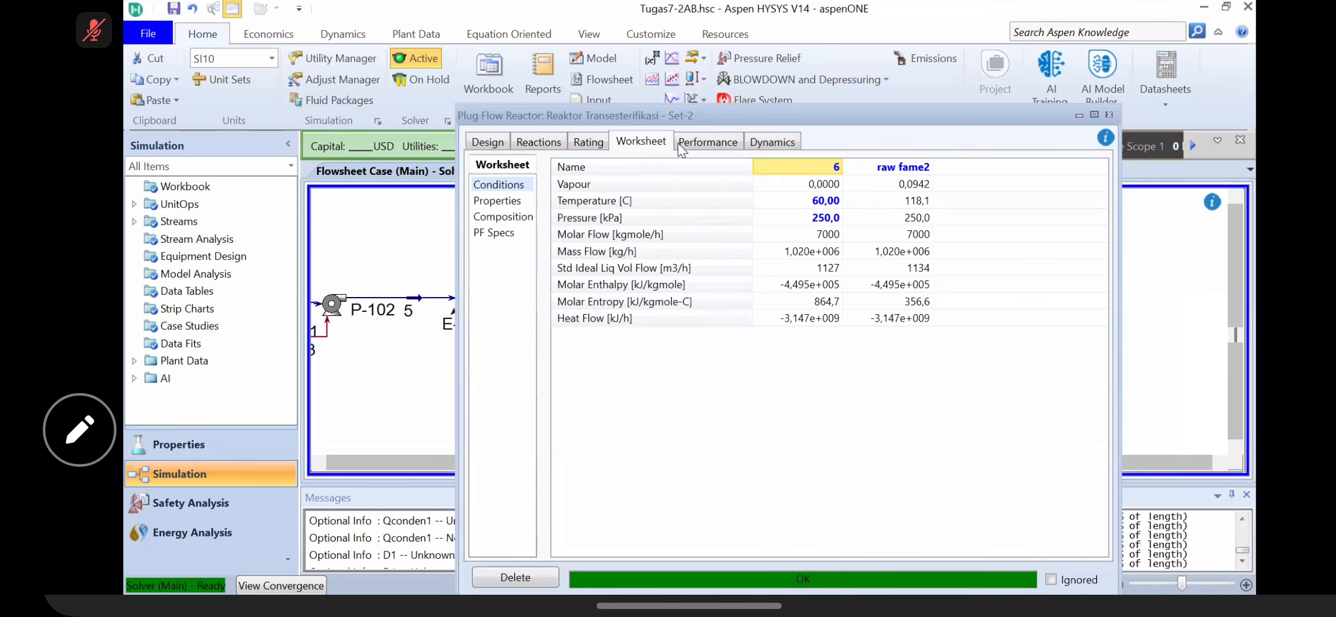
{"action": "left_click", "coordinate": [1110, 115]}
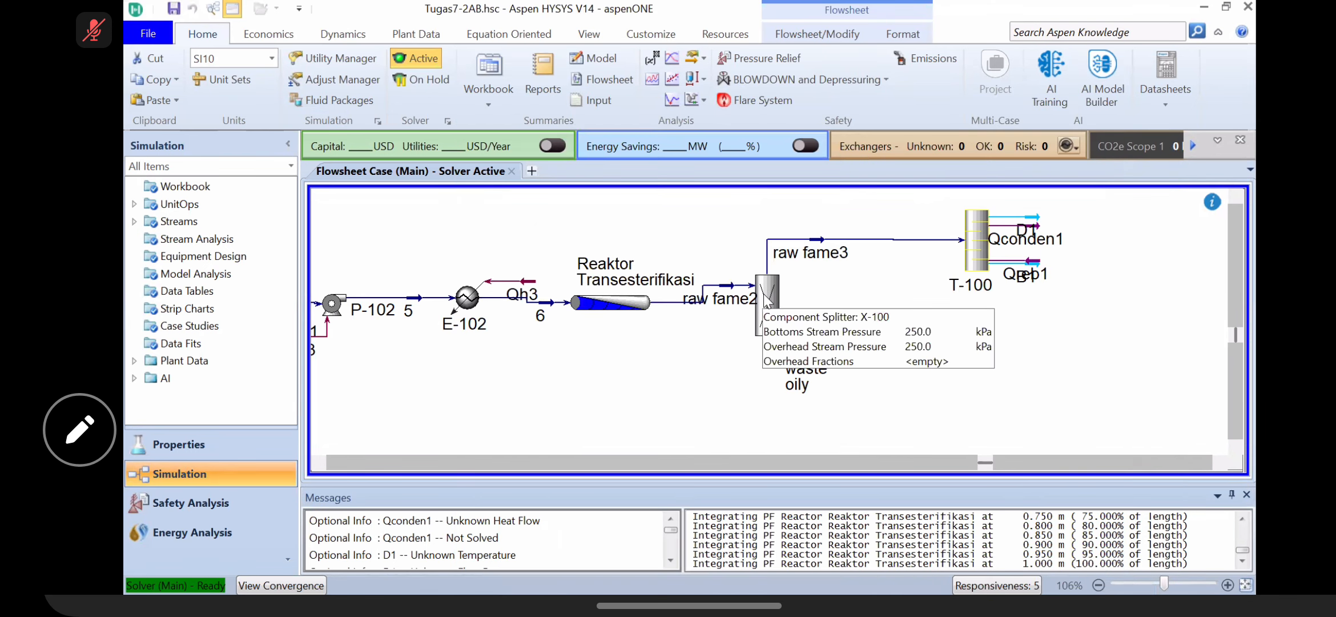
Step: Set the temperature of stream raw fame3 to 60 °C in component splitter X-100 and dismiss the warning
{"action": "left_click", "coordinate": [766, 300]}
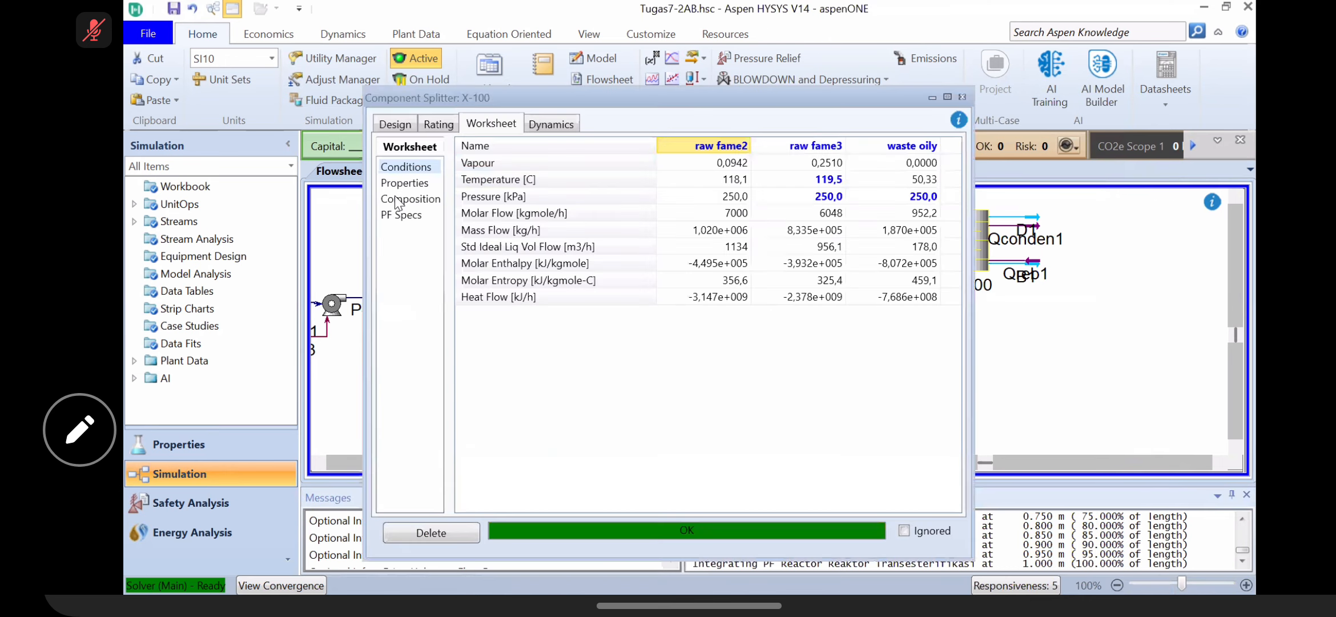
{"action": "left_click", "coordinate": [394, 124]}
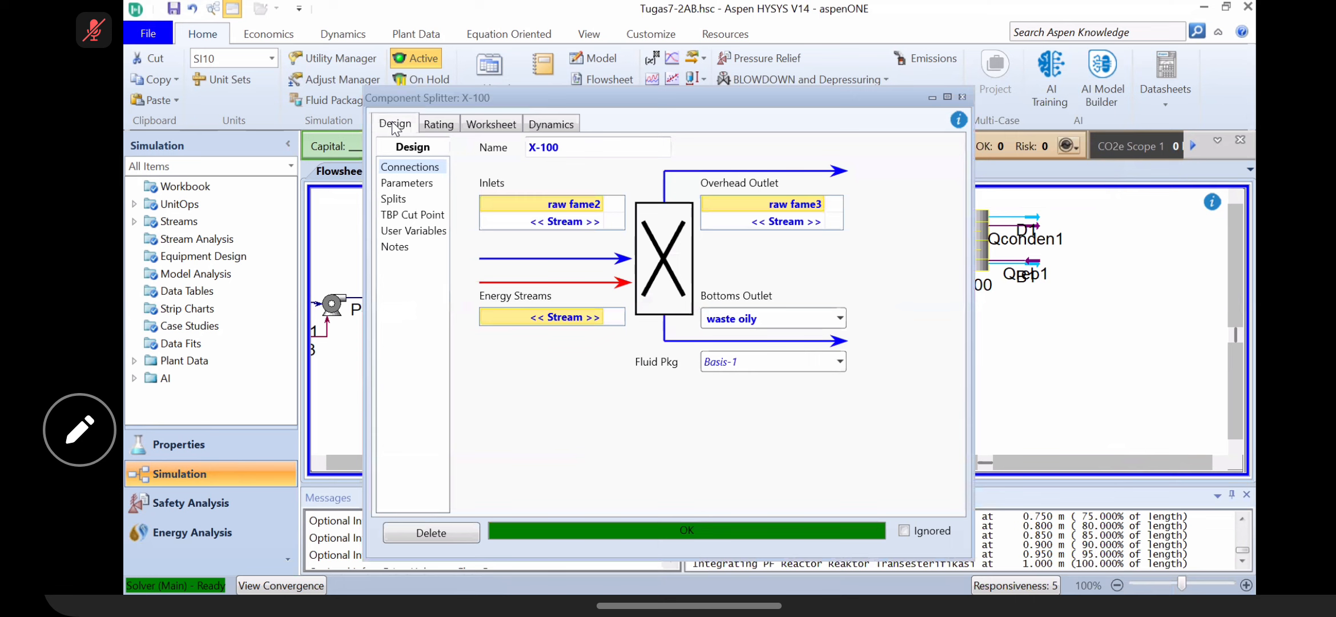
{"action": "left_click", "coordinate": [398, 184]}
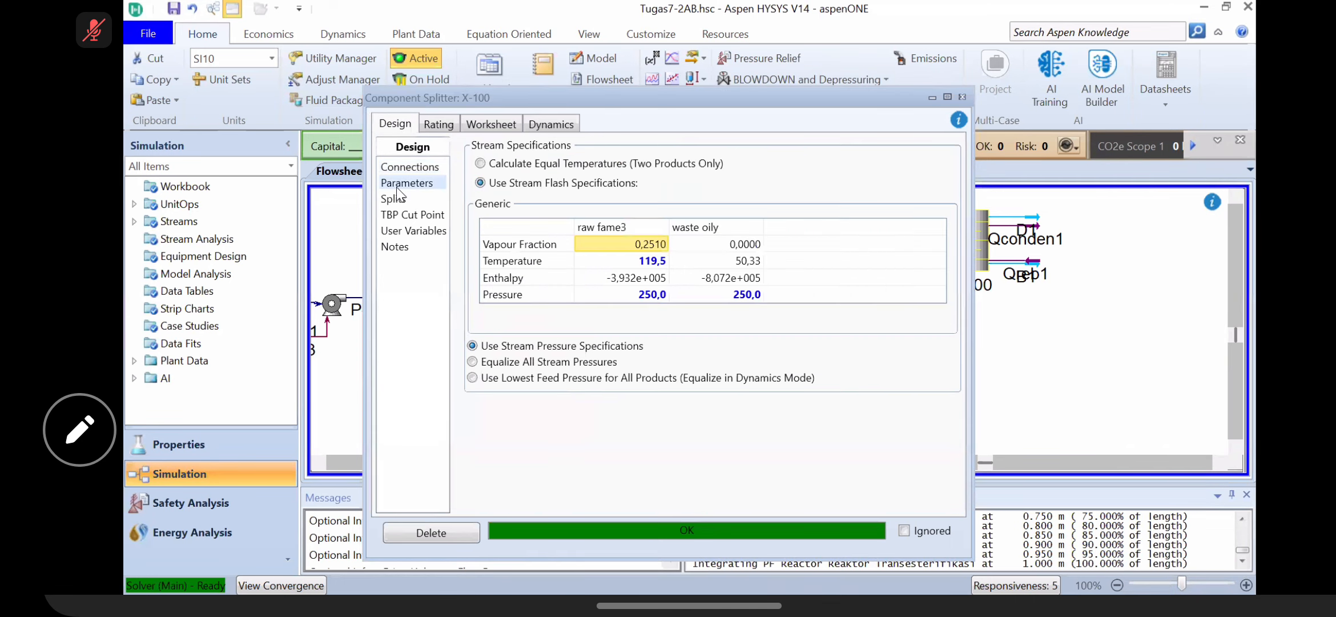
{"action": "left_click", "coordinate": [651, 261]}
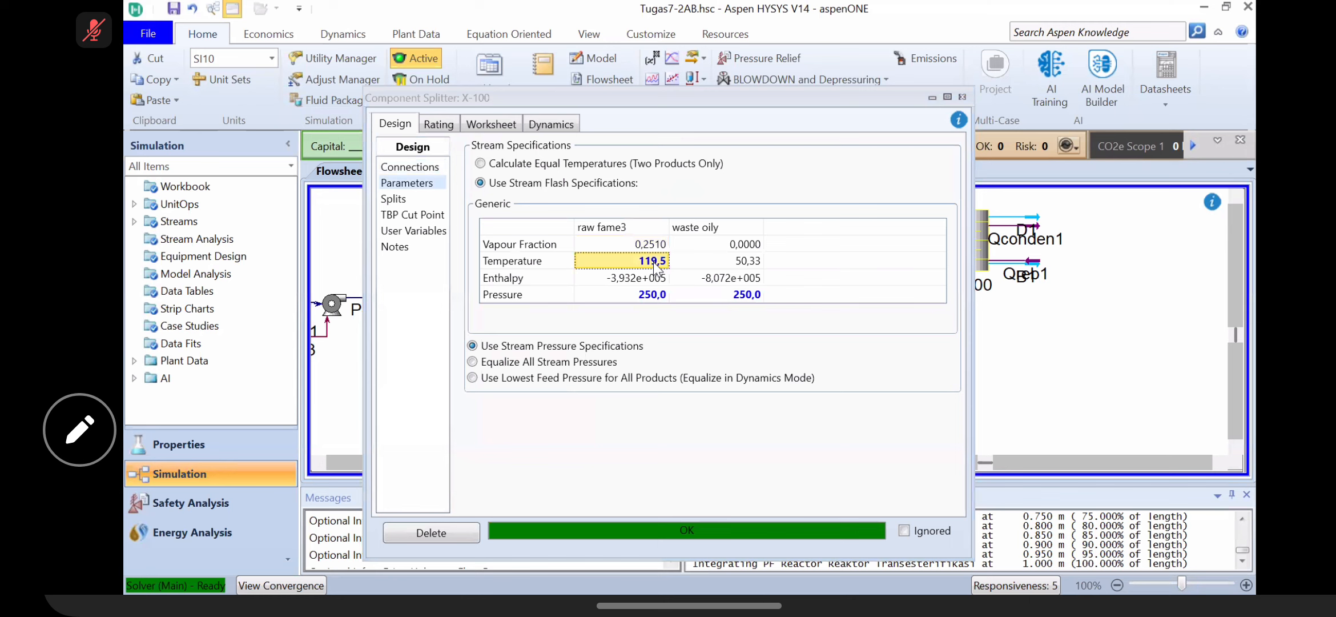
{"action": "key", "text": "Delete"}
{"action": "left_click", "coordinate": [653, 262]}
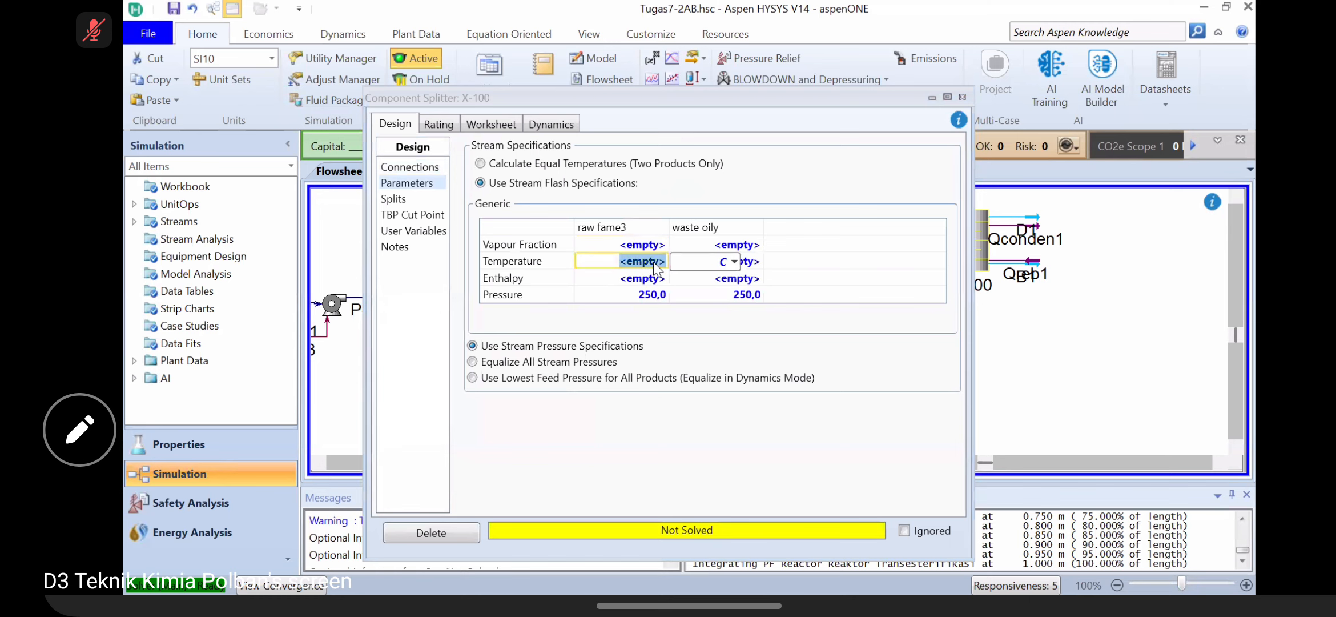
{"action": "type", "text": "60"}
{"action": "key", "text": "Return"}
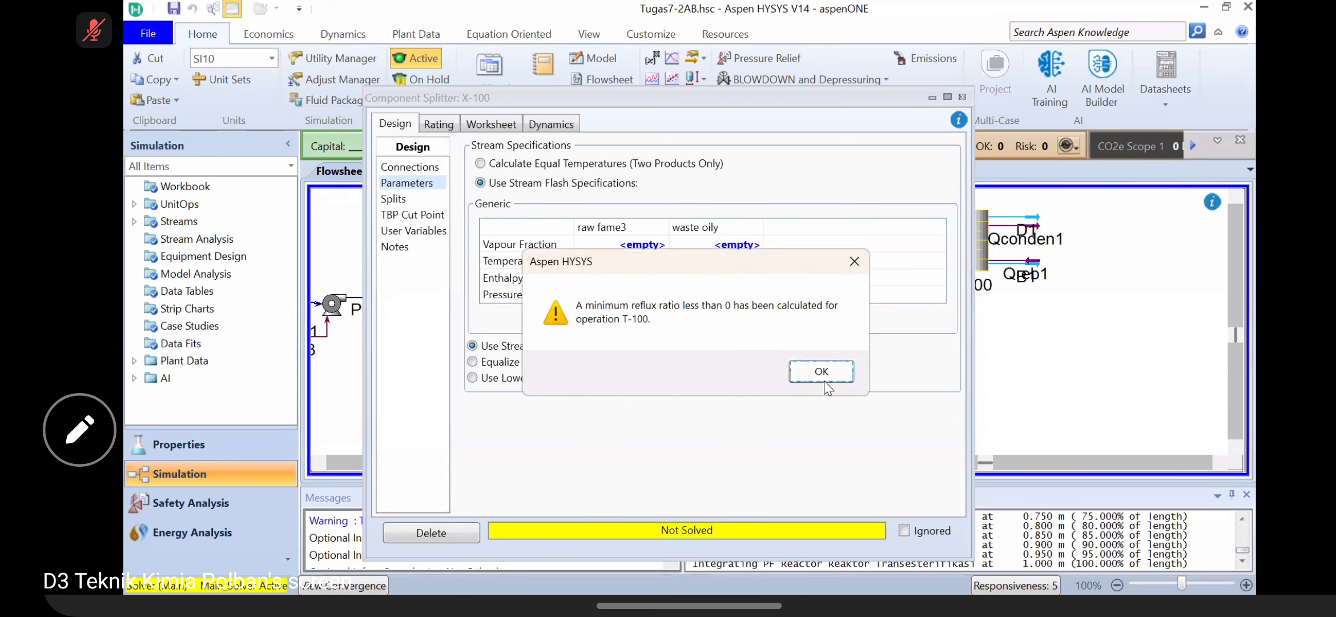
{"action": "left_click", "coordinate": [827, 370]}
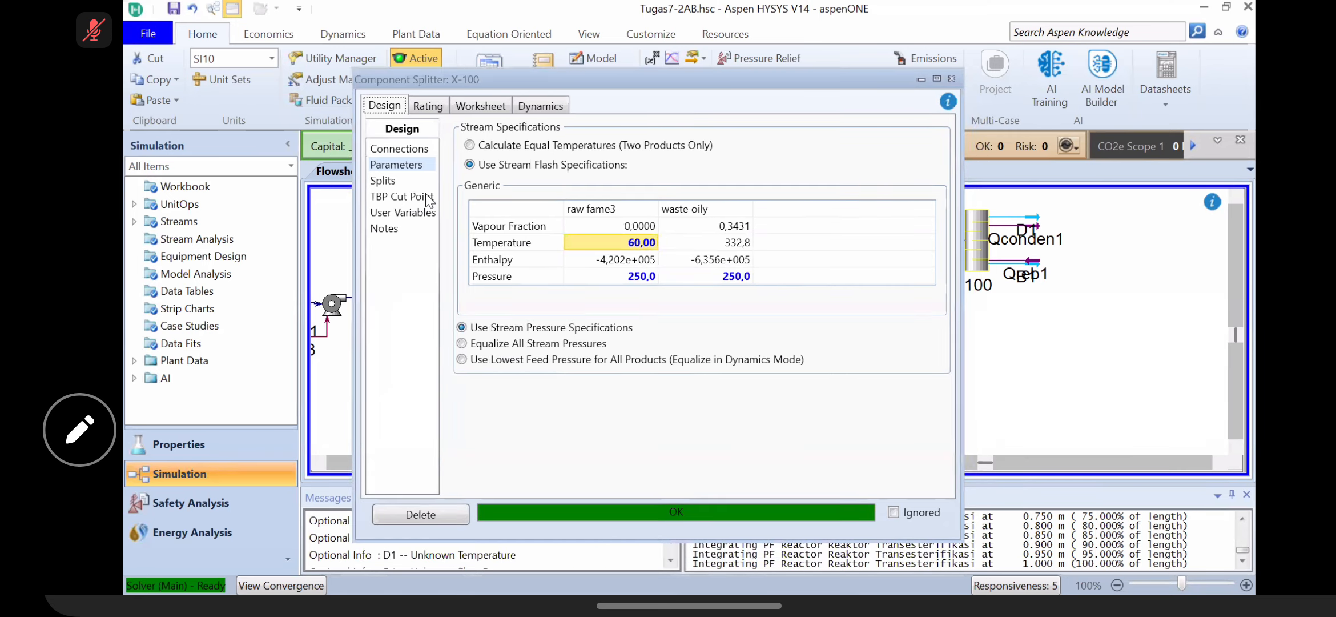
Step: Check the component split fractions between raw fame3 and waste oily in X-100, and close its property window
{"action": "left_click", "coordinate": [389, 182]}
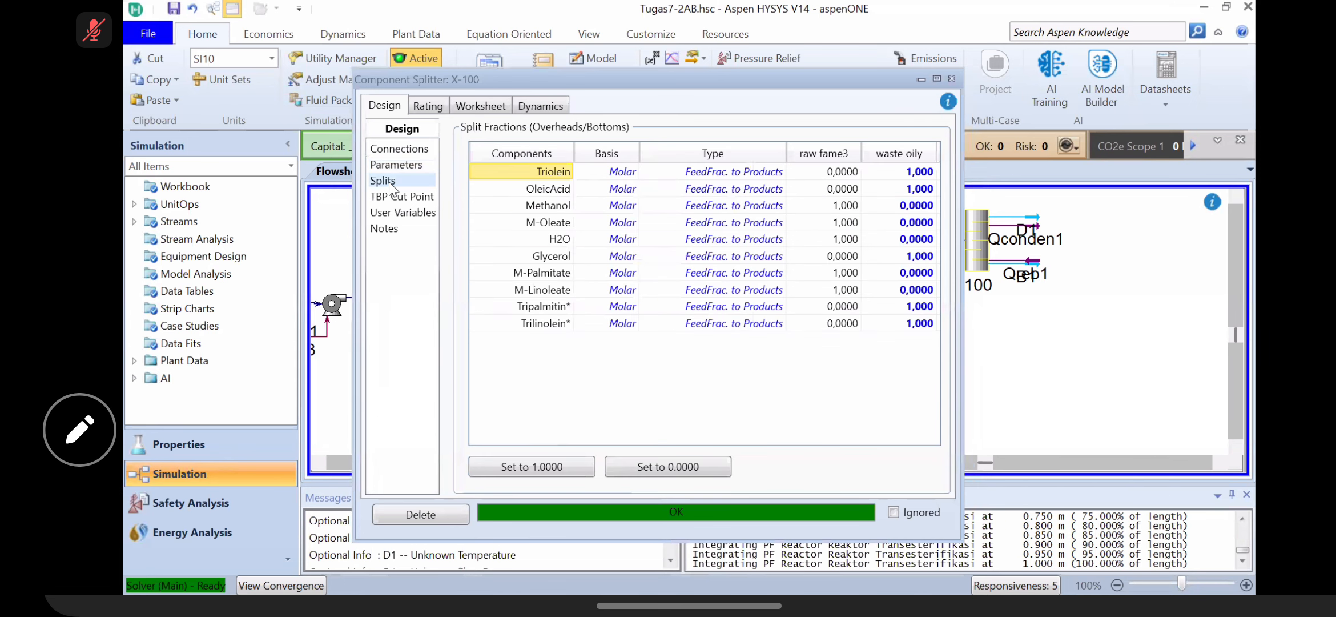
{"action": "left_click", "coordinate": [908, 256]}
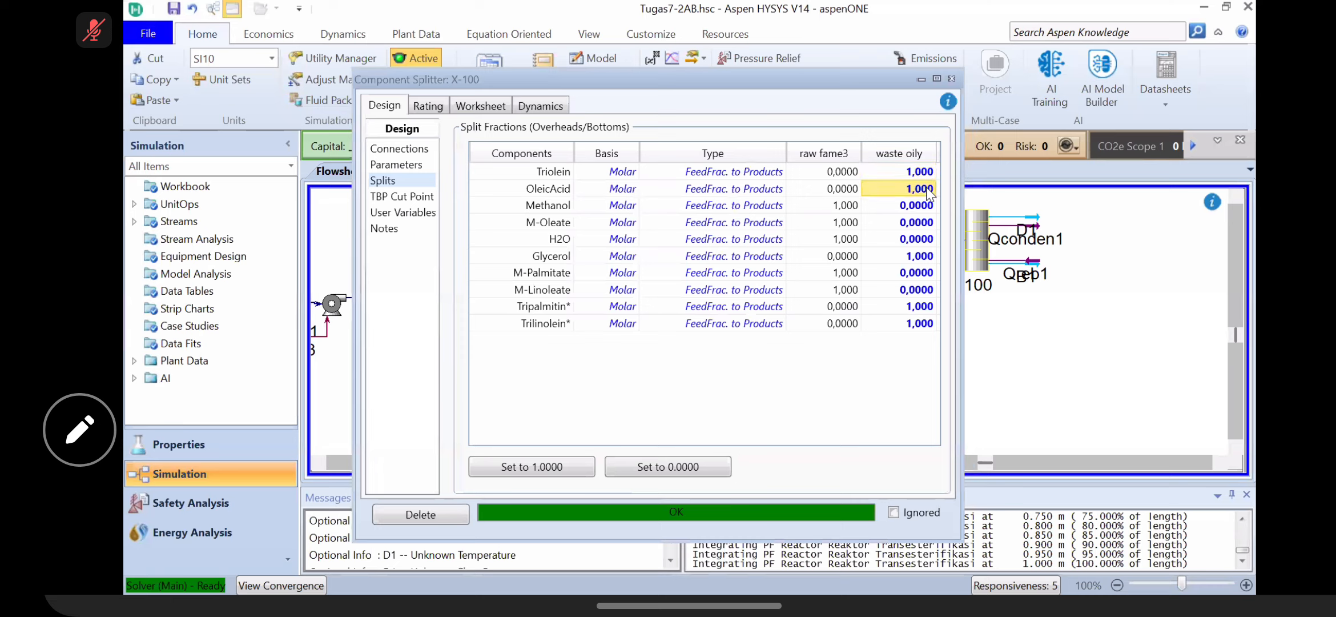
{"action": "left_click", "coordinate": [922, 324]}
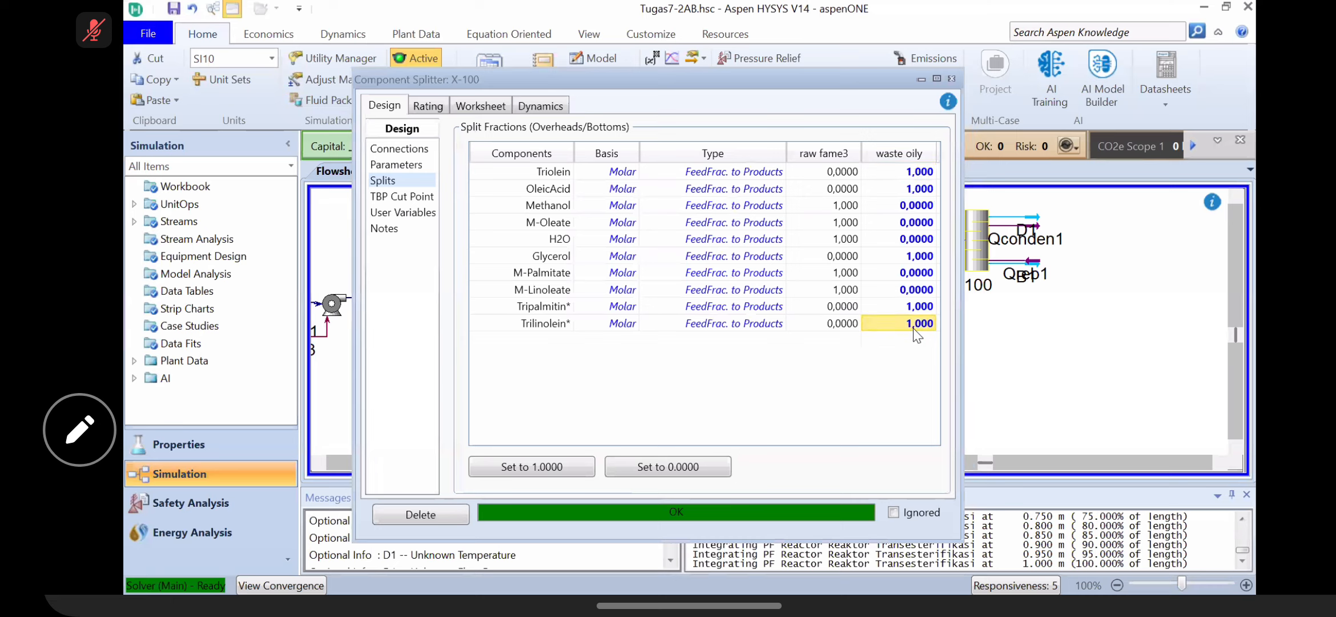
{"action": "left_click", "coordinate": [952, 78]}
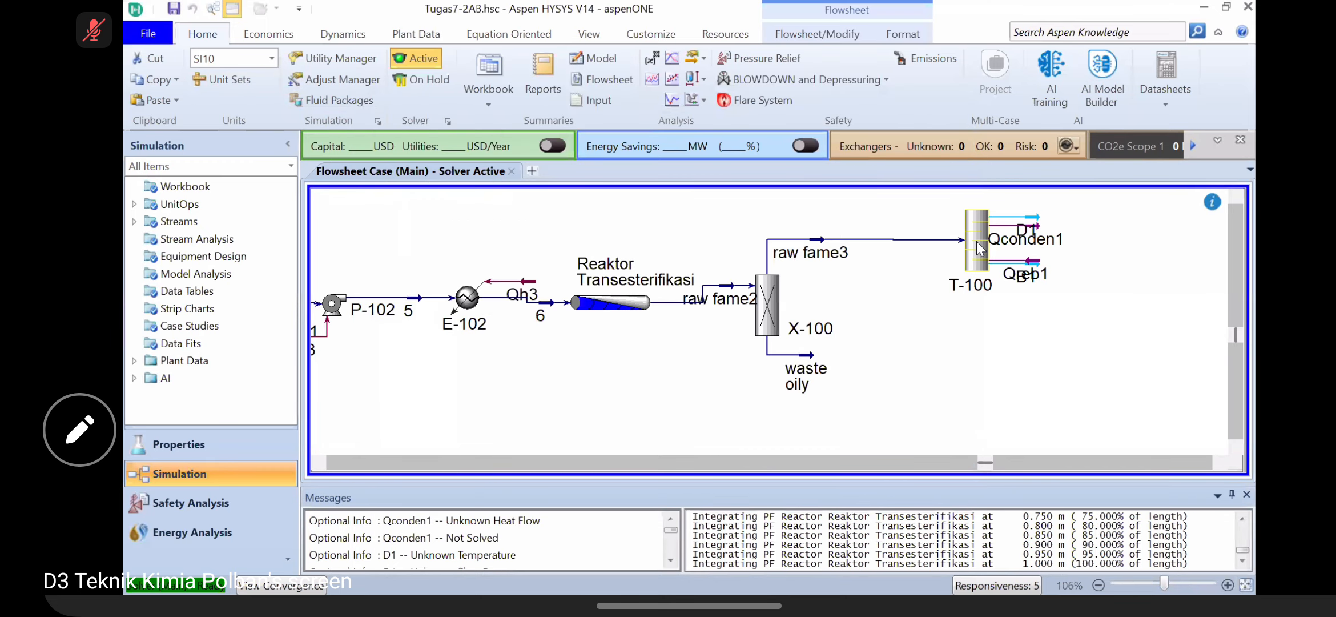
Step: Set shortcut column T-100's condenser pressure to 100 kPa and dismiss the reflux ratio warning
{"action": "left_click", "coordinate": [979, 242]}
{"action": "double_click", "coordinate": [979, 242]}
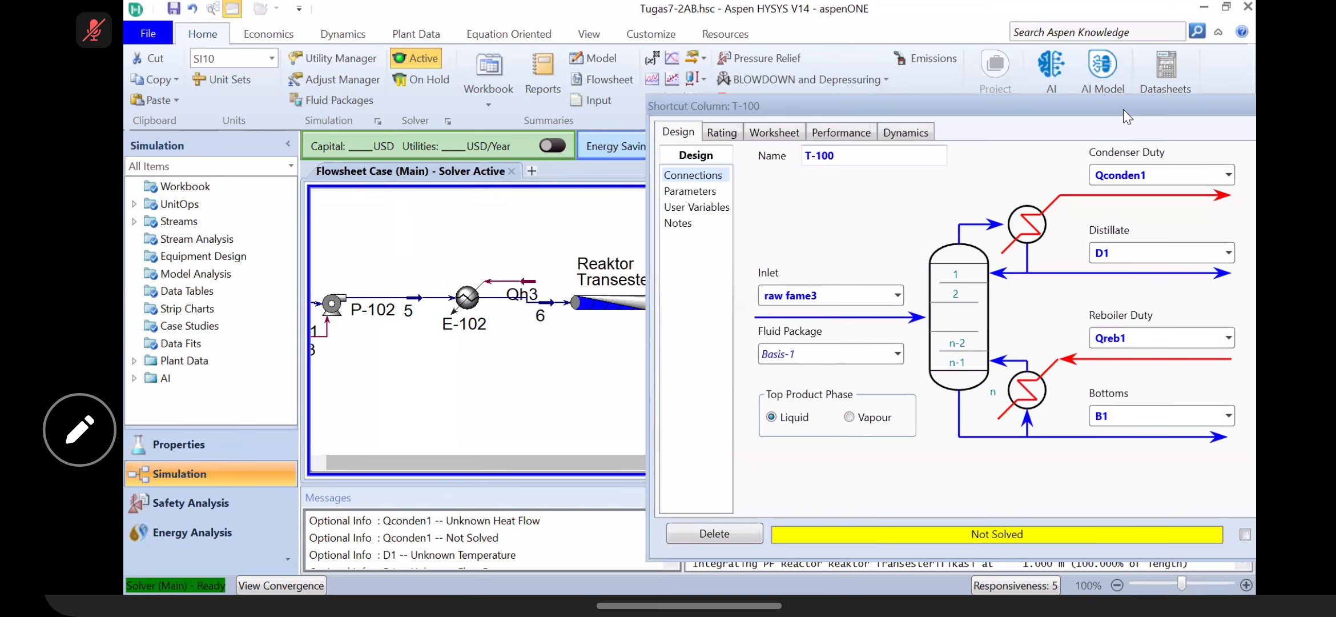
{"action": "left_click_drag", "start_coordinate": [1123, 108], "coordinate": [920, 98]}
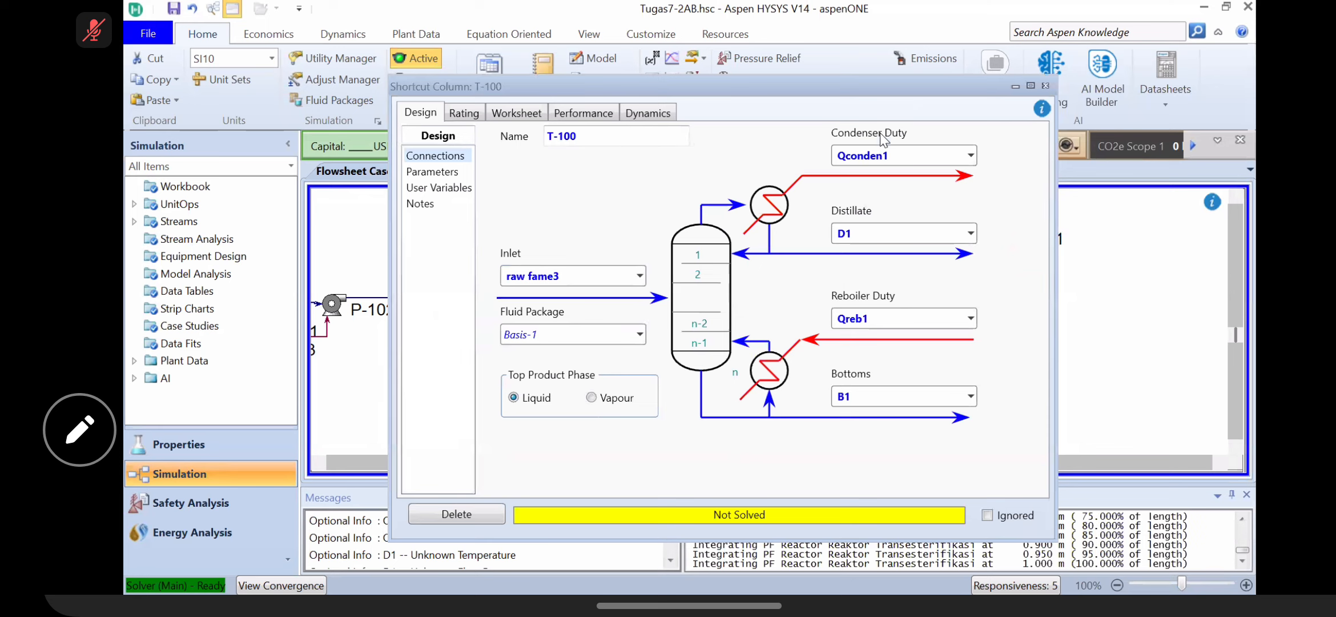
{"action": "left_click", "coordinate": [464, 117]}
{"action": "left_click", "coordinate": [427, 117]}
{"action": "left_click", "coordinate": [433, 178]}
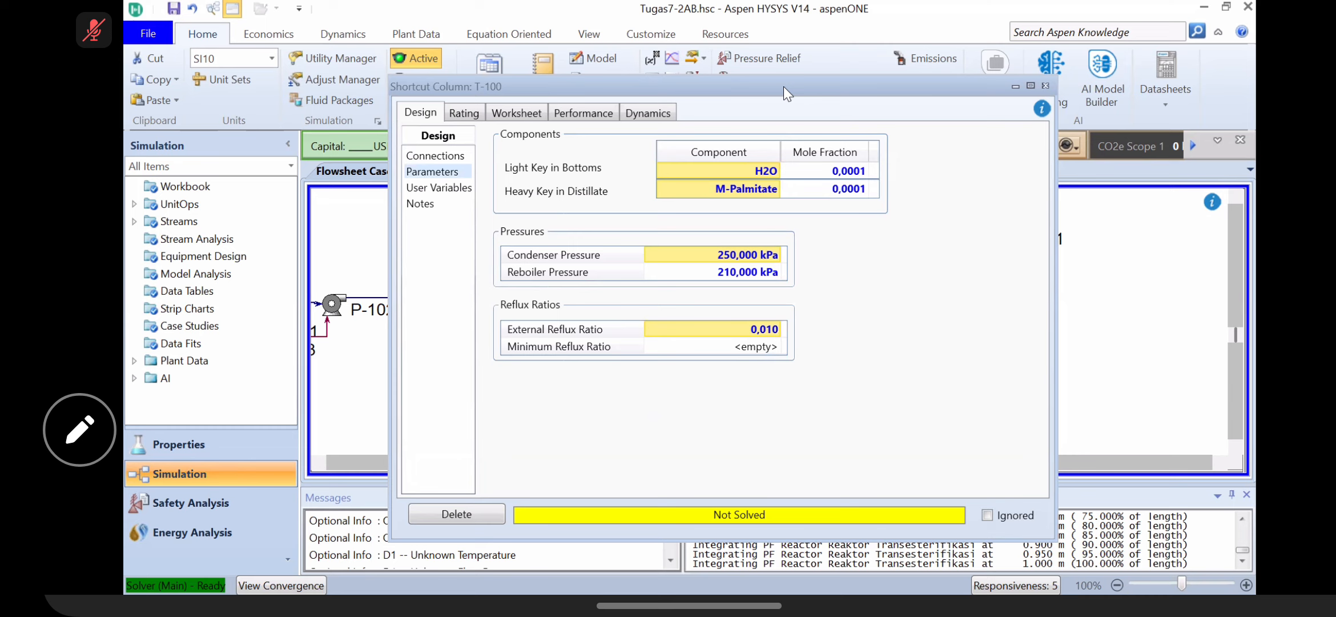
{"action": "left_click_drag", "start_coordinate": [783, 87], "coordinate": [566, 89]}
{"action": "left_click", "coordinate": [523, 252]}
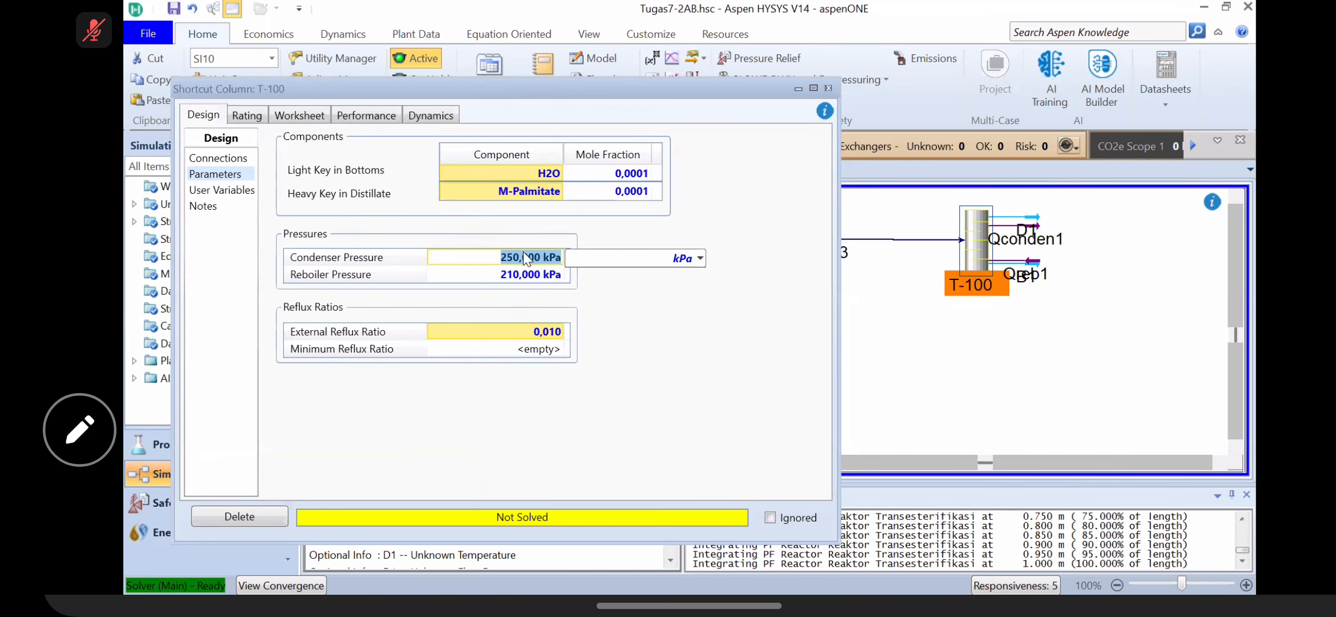
{"action": "type", "text": "100"}
{"action": "key", "text": "Return"}
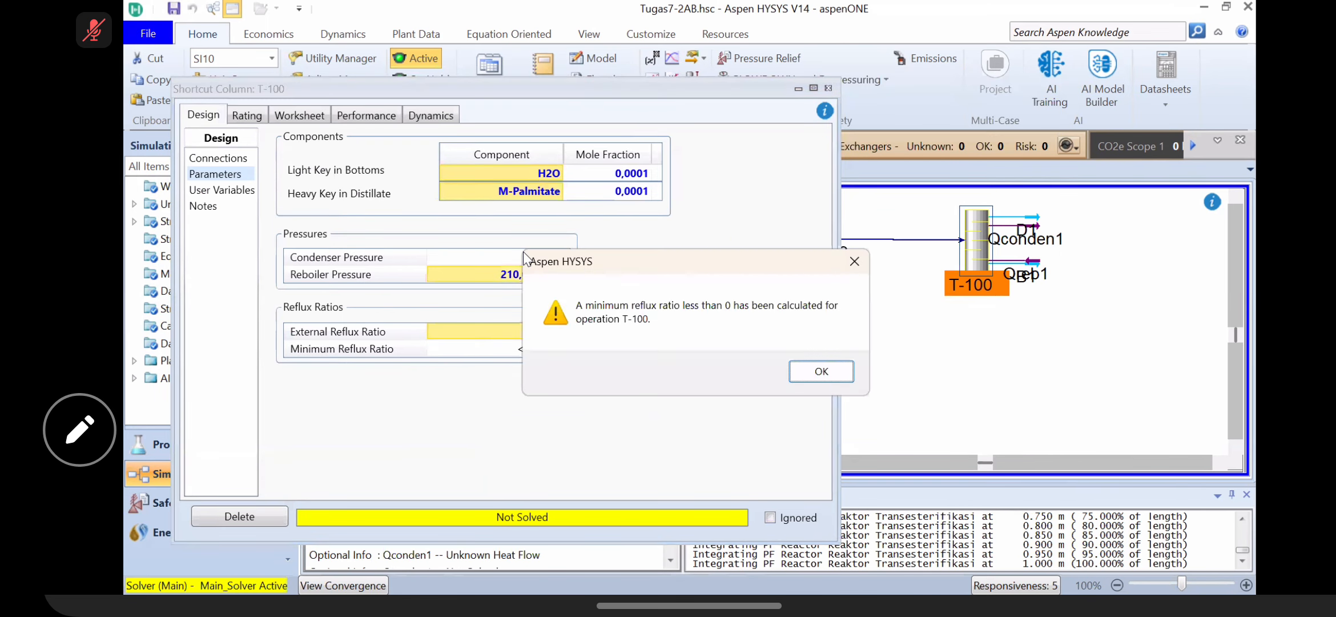
{"action": "left_click", "coordinate": [845, 378]}
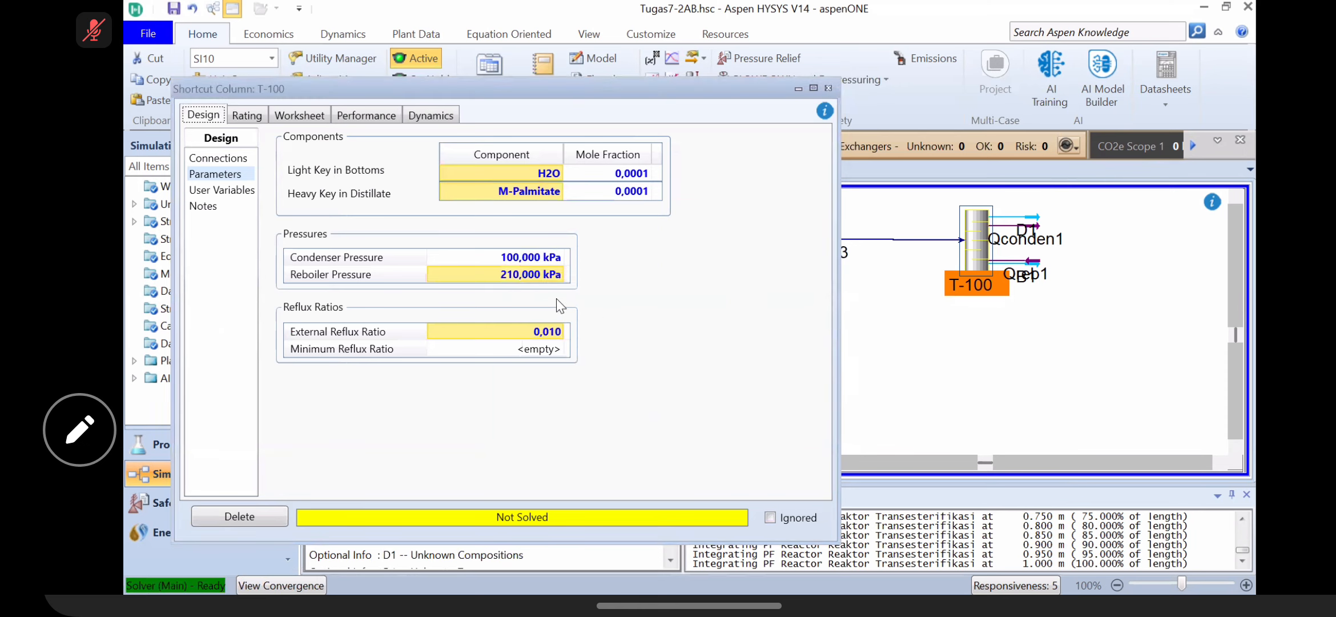
Step: Set T-100's reboiler pressure to 120 kPa and dismiss the reflux ratio warning
{"action": "left_click", "coordinate": [520, 276]}
{"action": "type", "text": "120"}
{"action": "key", "text": "Return"}
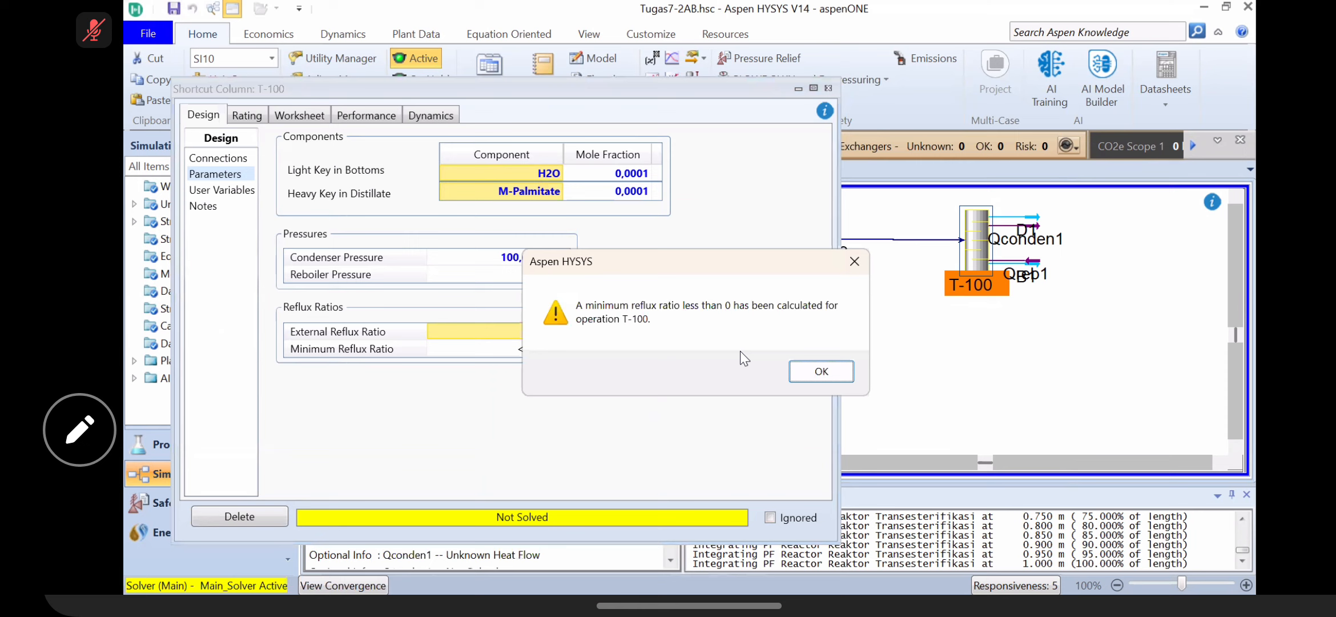
{"action": "left_click", "coordinate": [821, 371]}
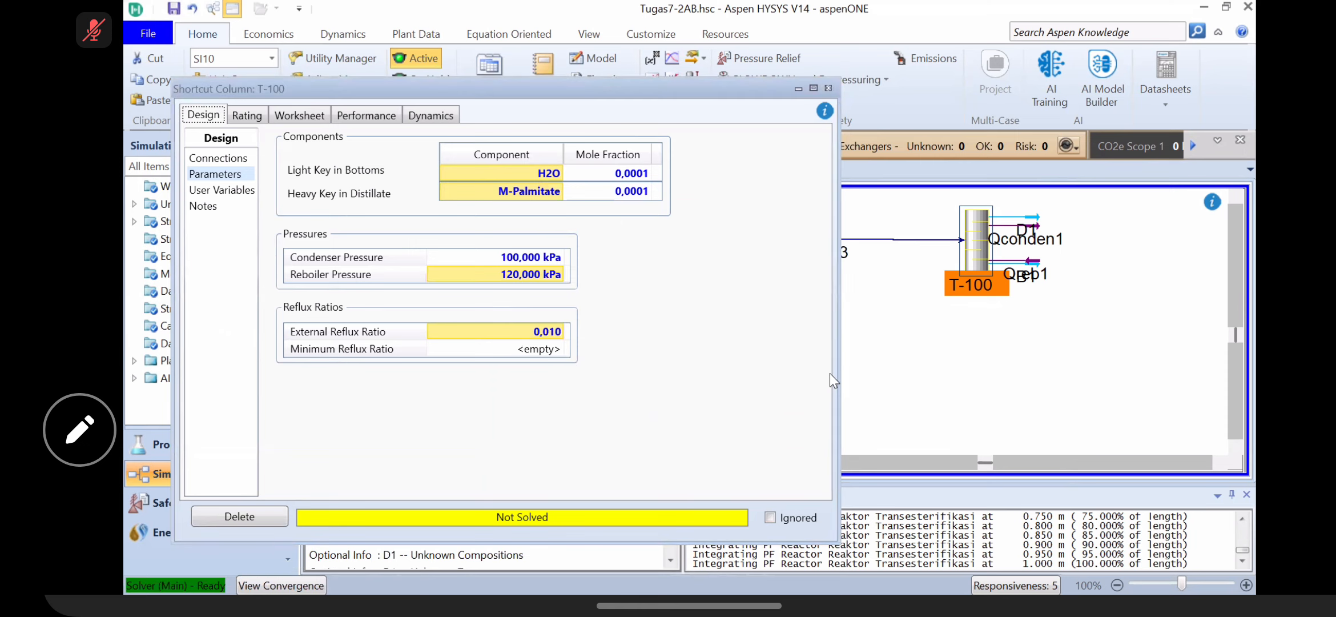
Step: Set T-100's external reflux ratio to 0.100, dismiss the warning and close the column's property window
{"action": "left_click", "coordinate": [539, 329]}
{"action": "type", "text": "0"}
{"action": "type", "text": ",0001"}
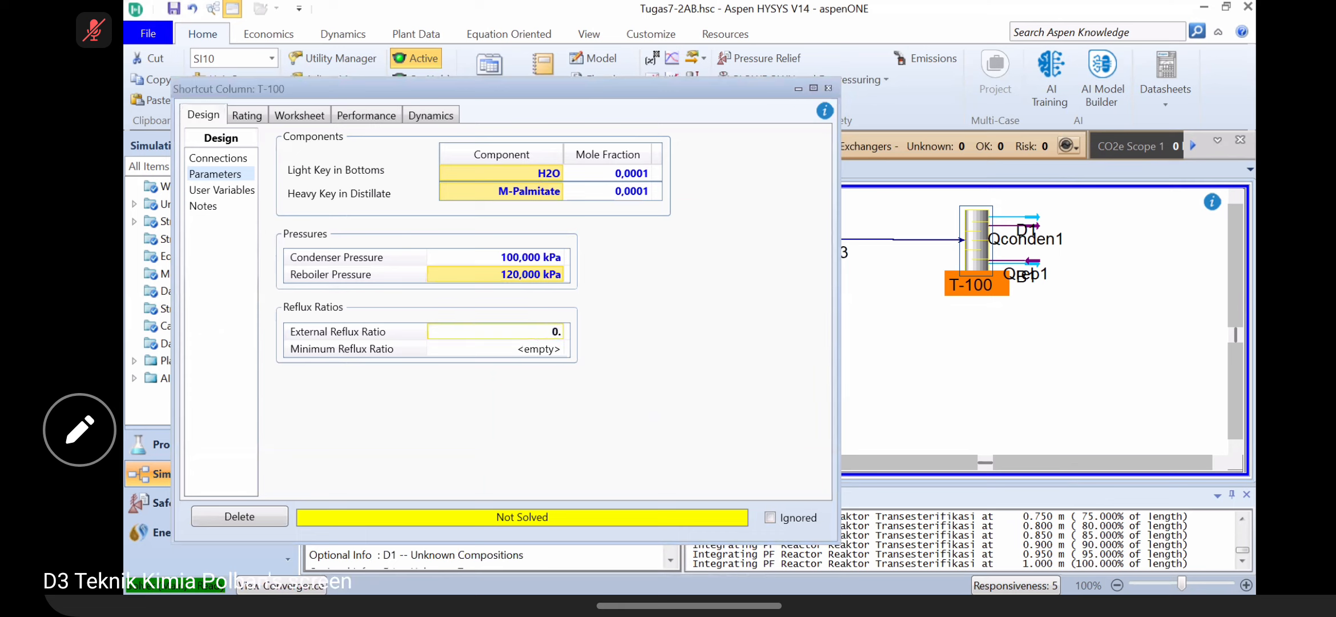
{"action": "key", "text": "Return"}
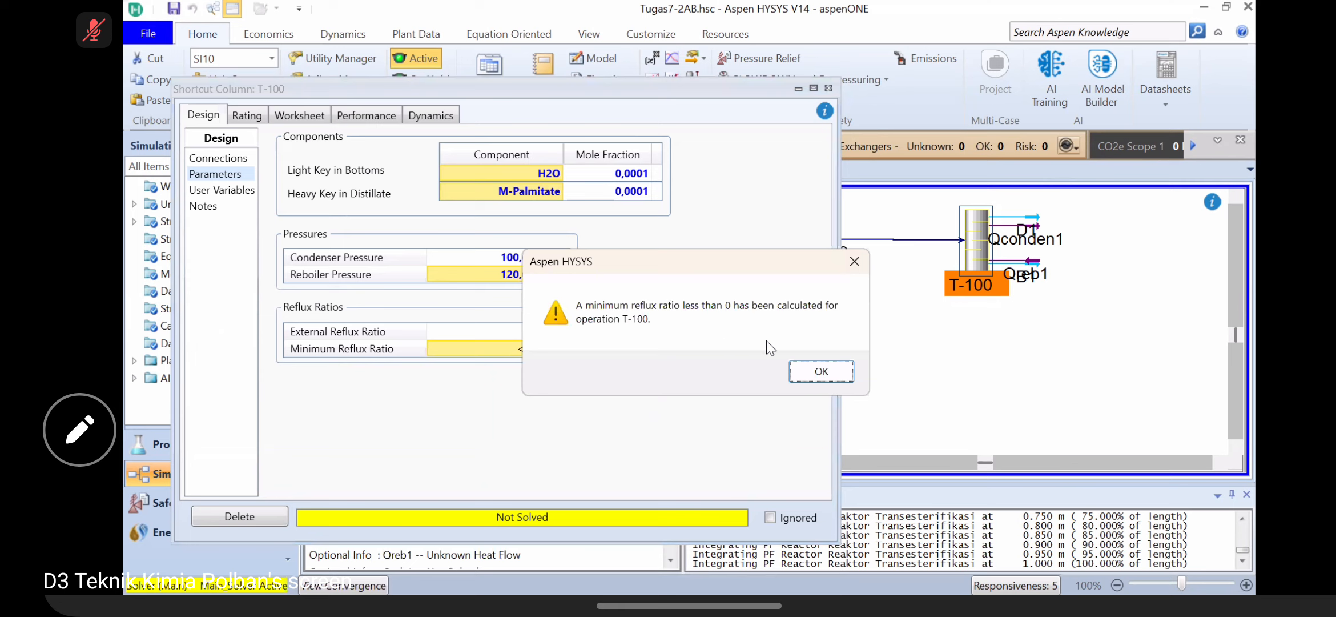
{"action": "left_click", "coordinate": [821, 371]}
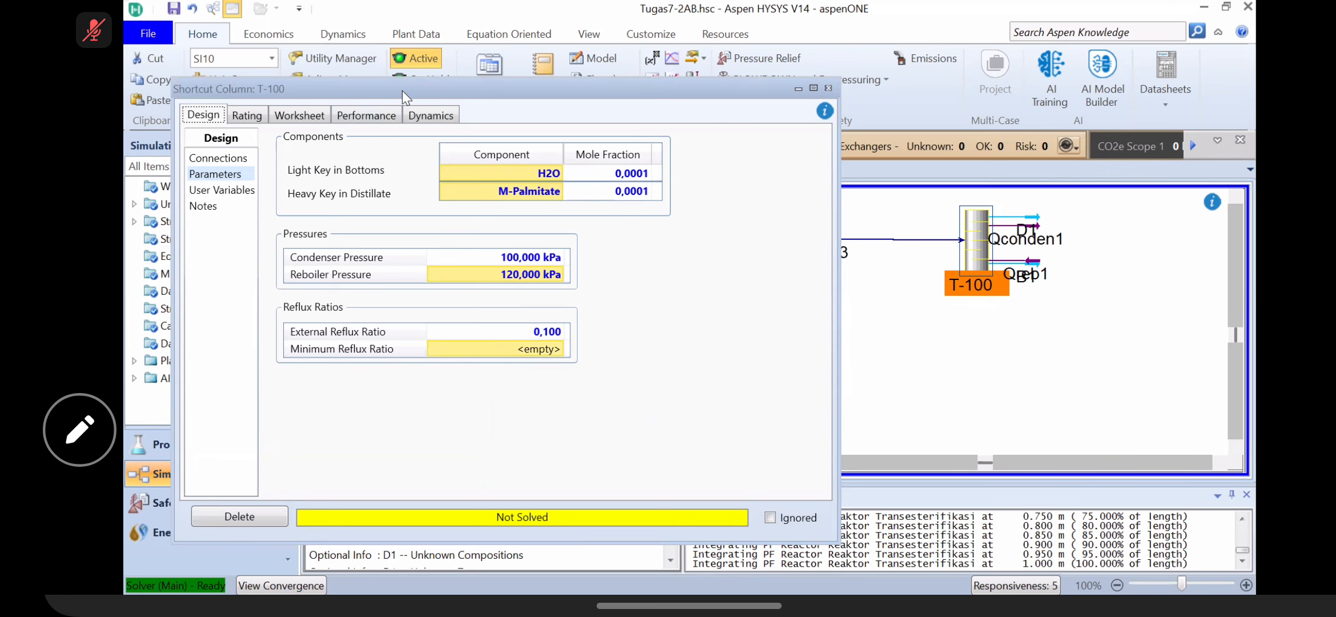
{"action": "left_click_drag", "start_coordinate": [402, 89], "coordinate": [515, 85]}
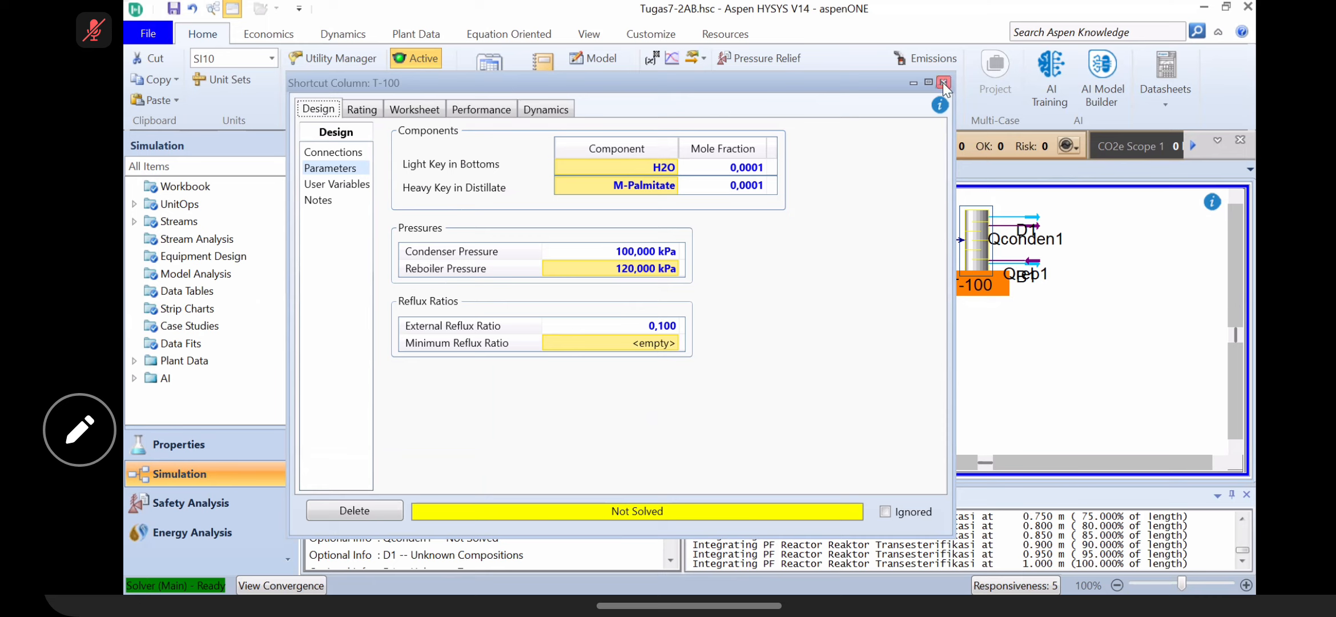
{"action": "left_click", "coordinate": [992, 370]}
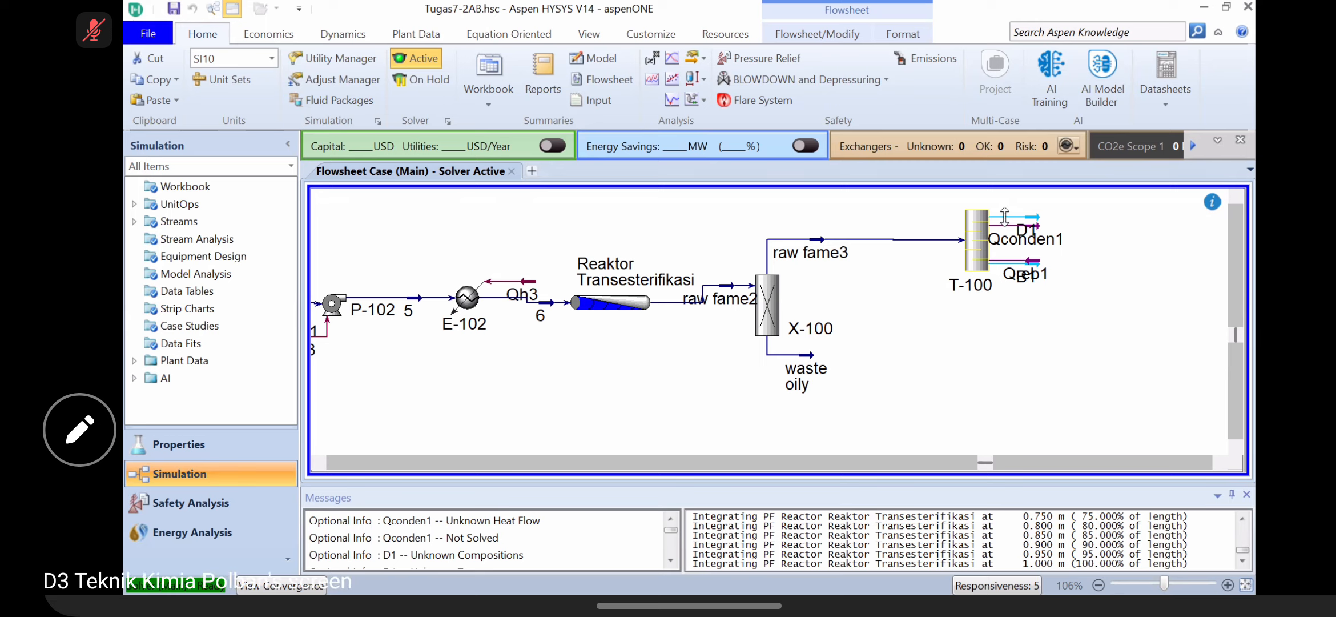
Step: Set shortcut column T-100's external reflux ratio to 0.800 and dismiss the minimum reflux warning
{"action": "double_click", "coordinate": [978, 242]}
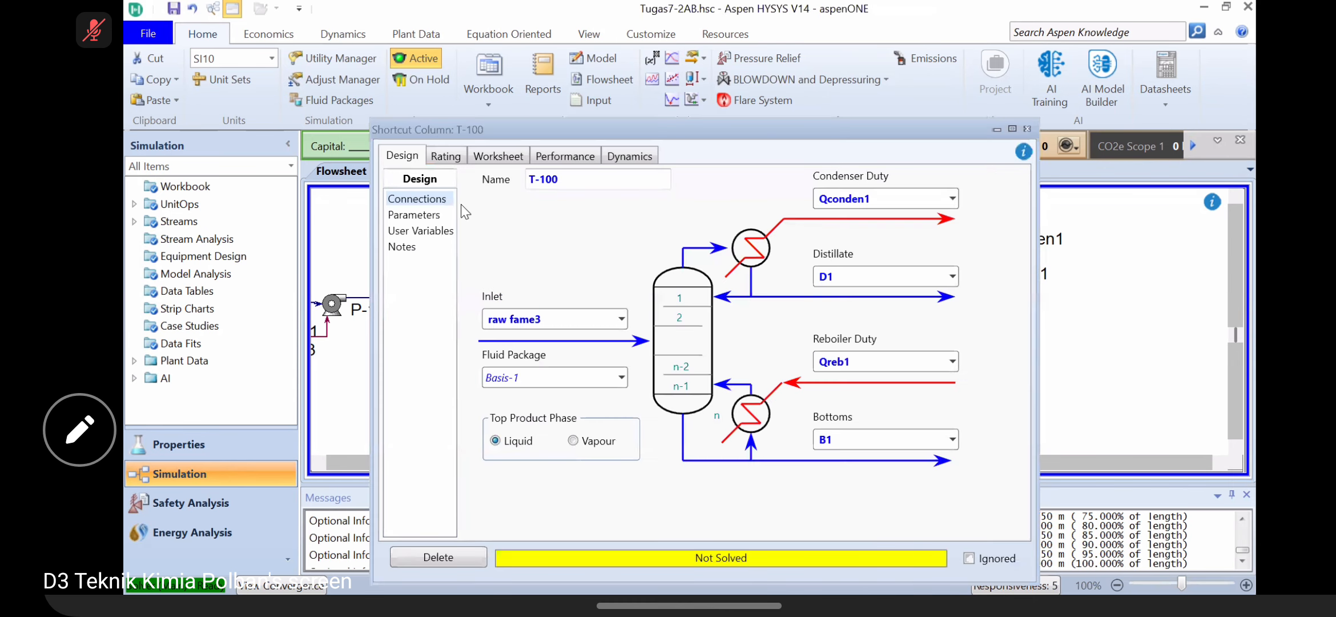
{"action": "left_click", "coordinate": [430, 215]}
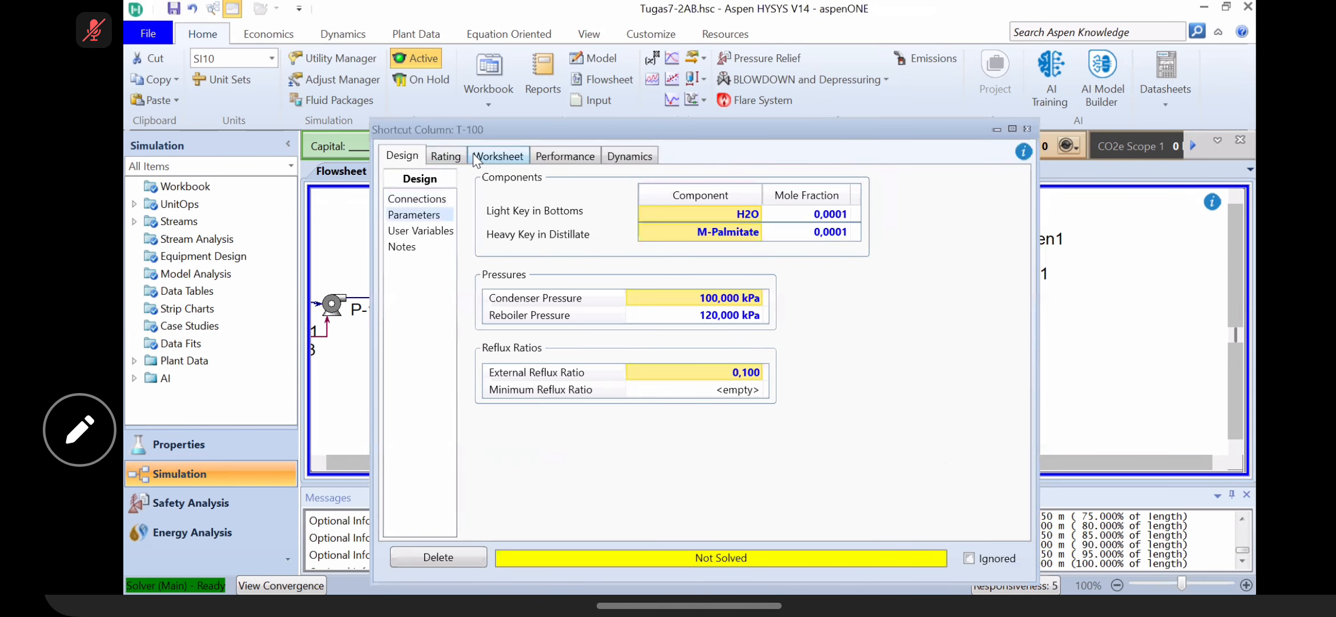
{"action": "left_click", "coordinate": [690, 373]}
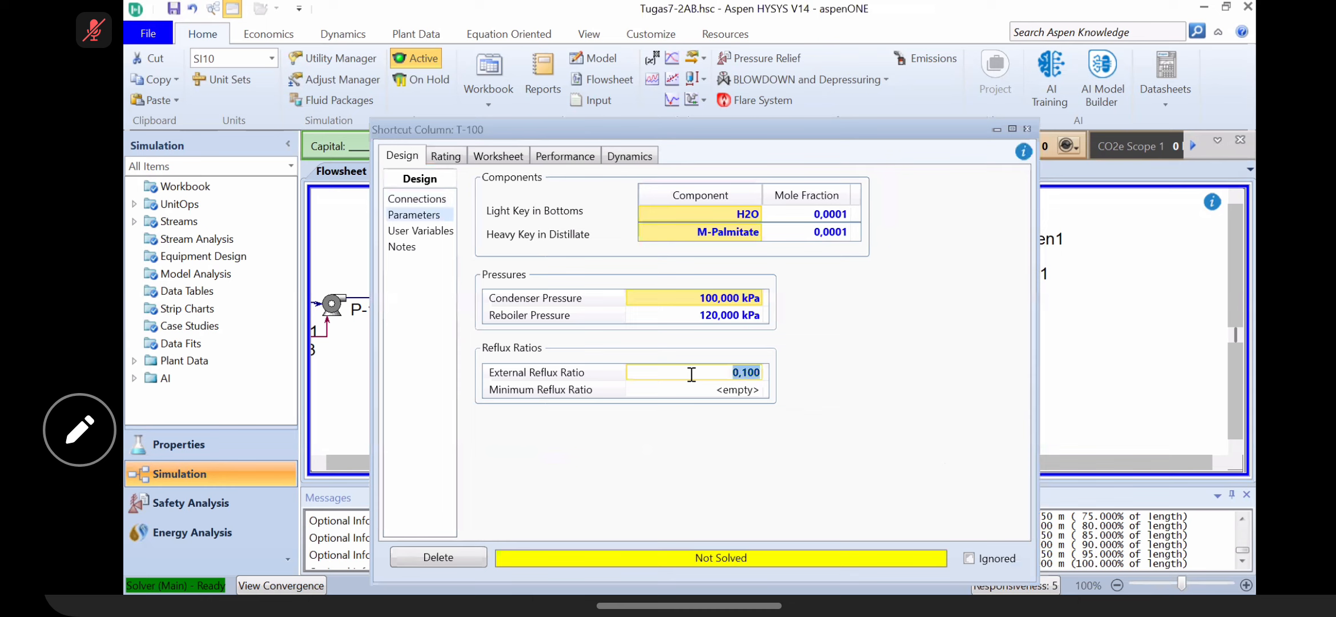
{"action": "type", "text": "4,0"}
{"action": "key", "text": "Return"}
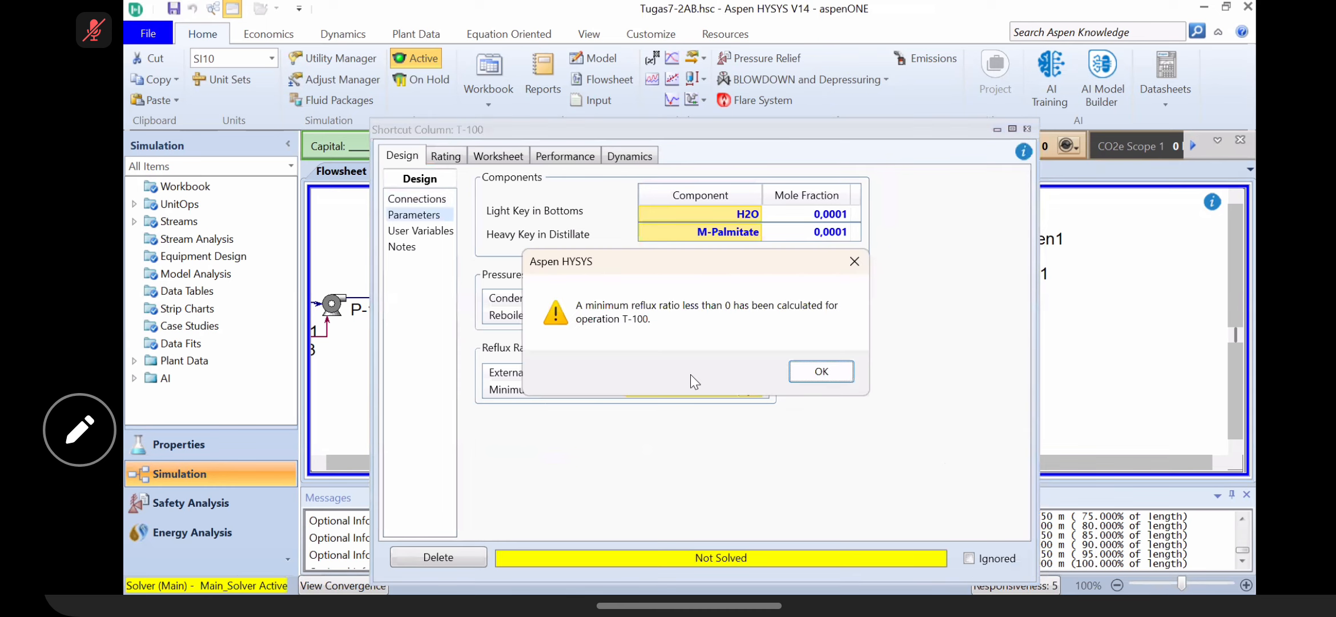
{"action": "left_click", "coordinate": [841, 376]}
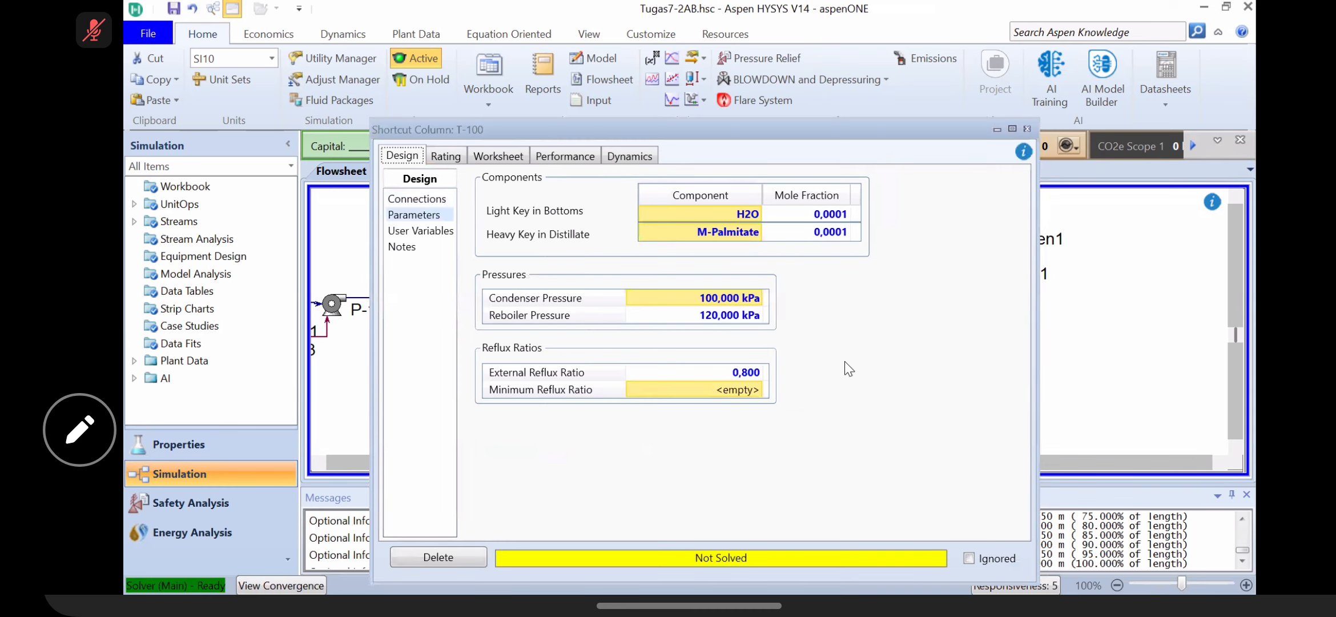
Step: Set T-100's H2O light key and M-Palmitate heavy key mole fractions to 0.05 each, dismissing the warnings
{"action": "left_click", "coordinate": [835, 219]}
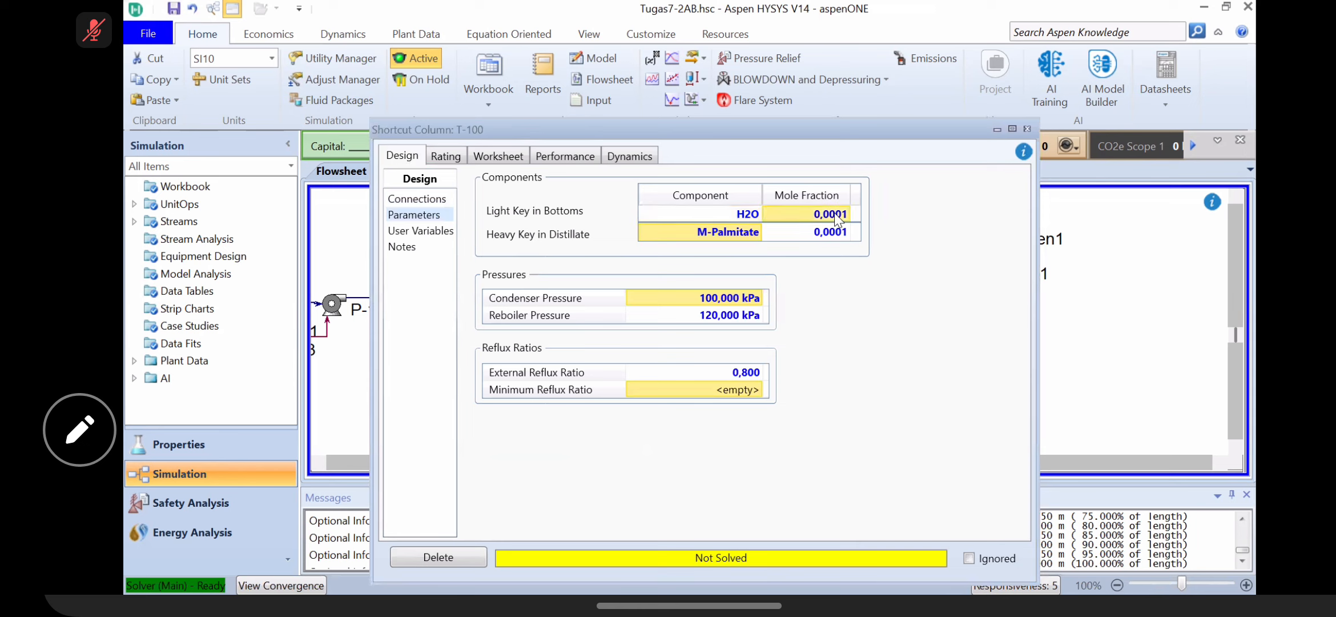
{"action": "type", "text": "0,05"}
{"action": "key", "text": "Return"}
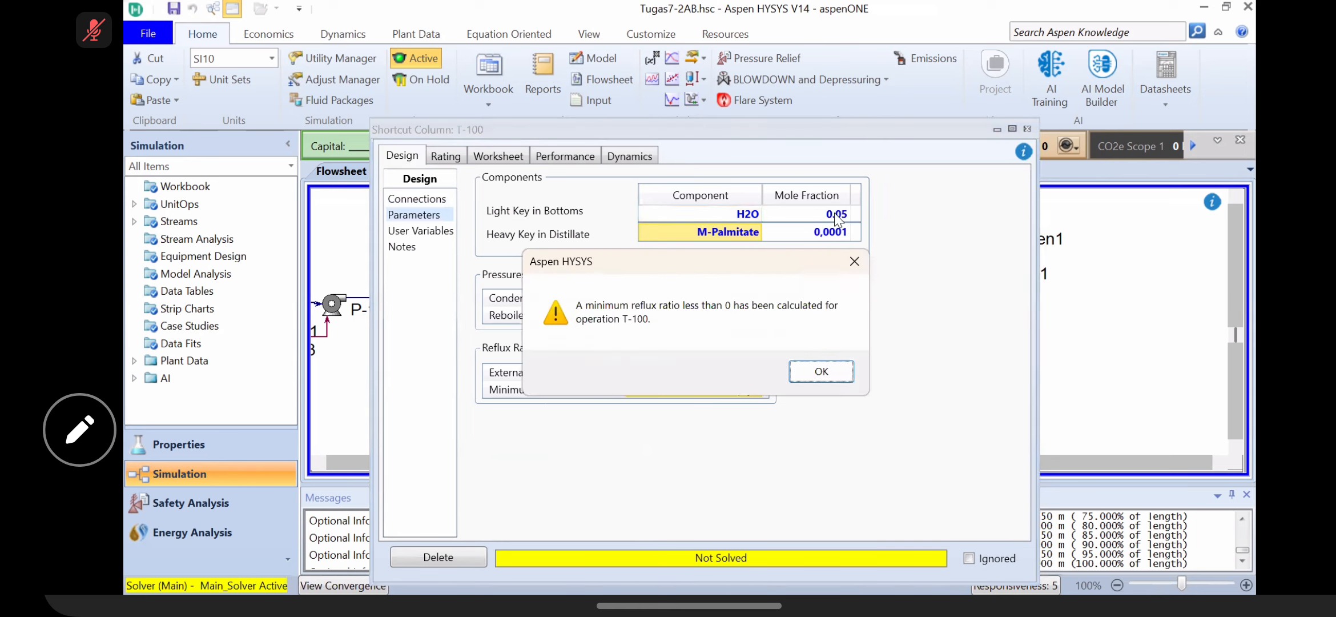
{"action": "left_click", "coordinate": [836, 375]}
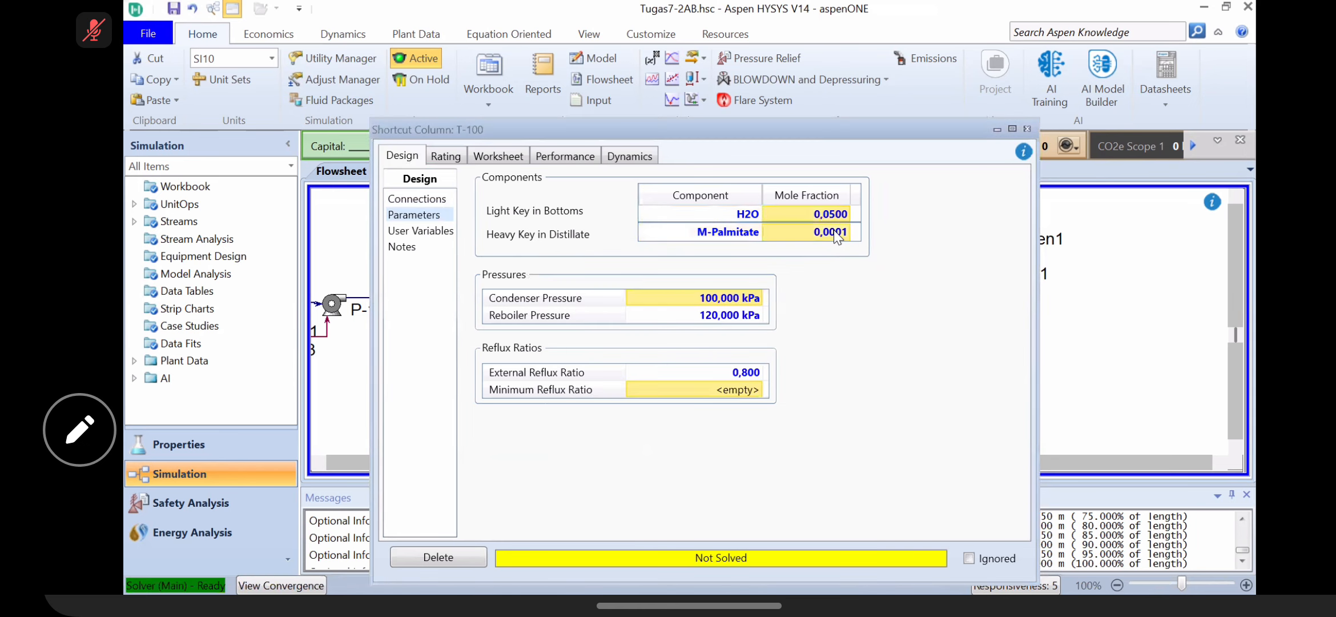
{"action": "left_click", "coordinate": [835, 230]}
{"action": "type", "text": "0,05"}
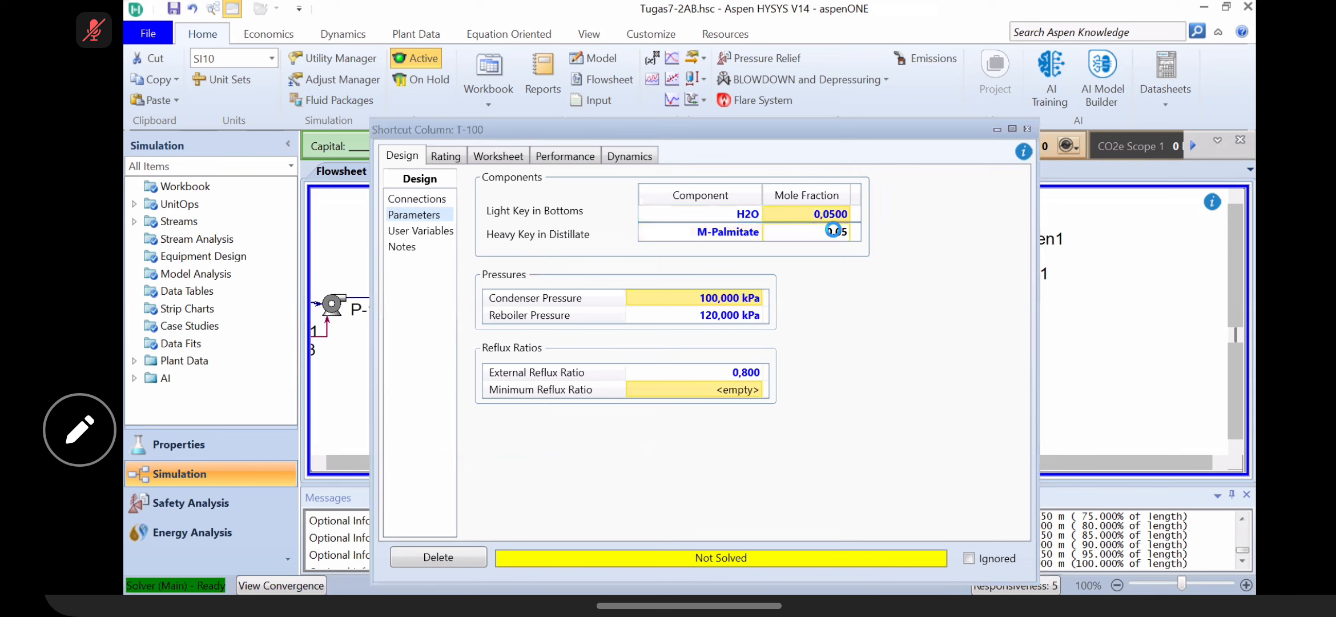
{"action": "key", "text": "Return"}
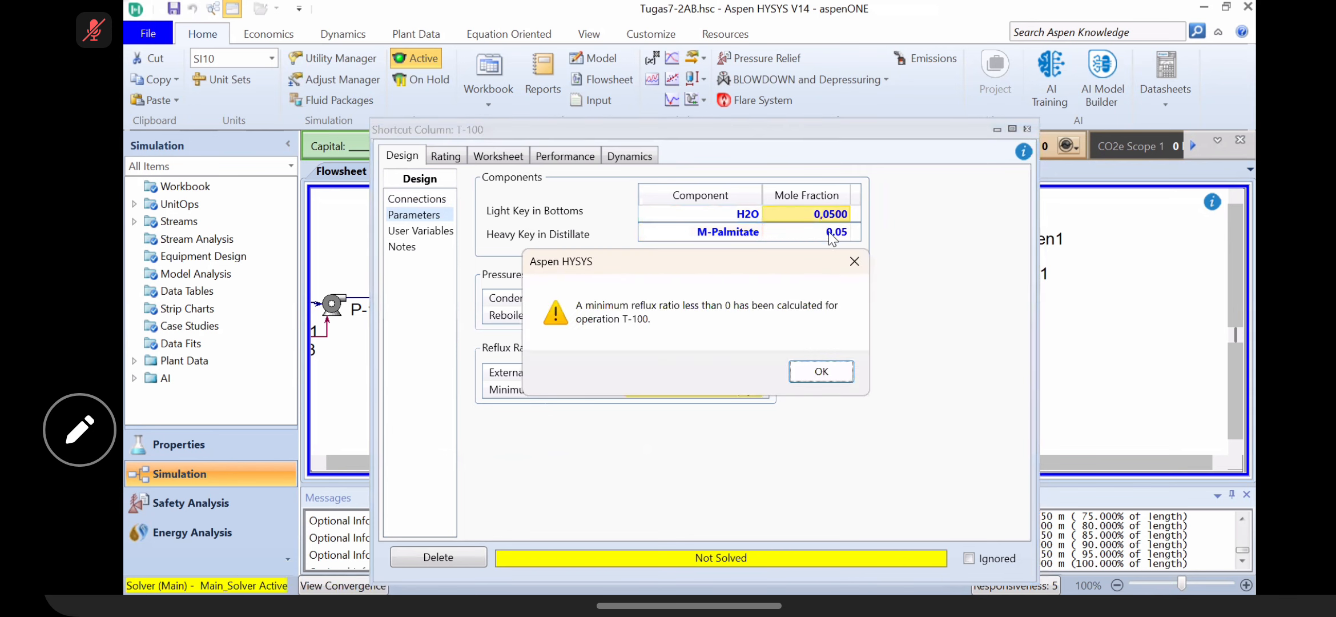
{"action": "left_click", "coordinate": [822, 372]}
Step: Review the stream conditions around T-100 and set distillate D1's temperature to 78 °C, dismissing the warning
{"action": "left_click", "coordinate": [489, 158]}
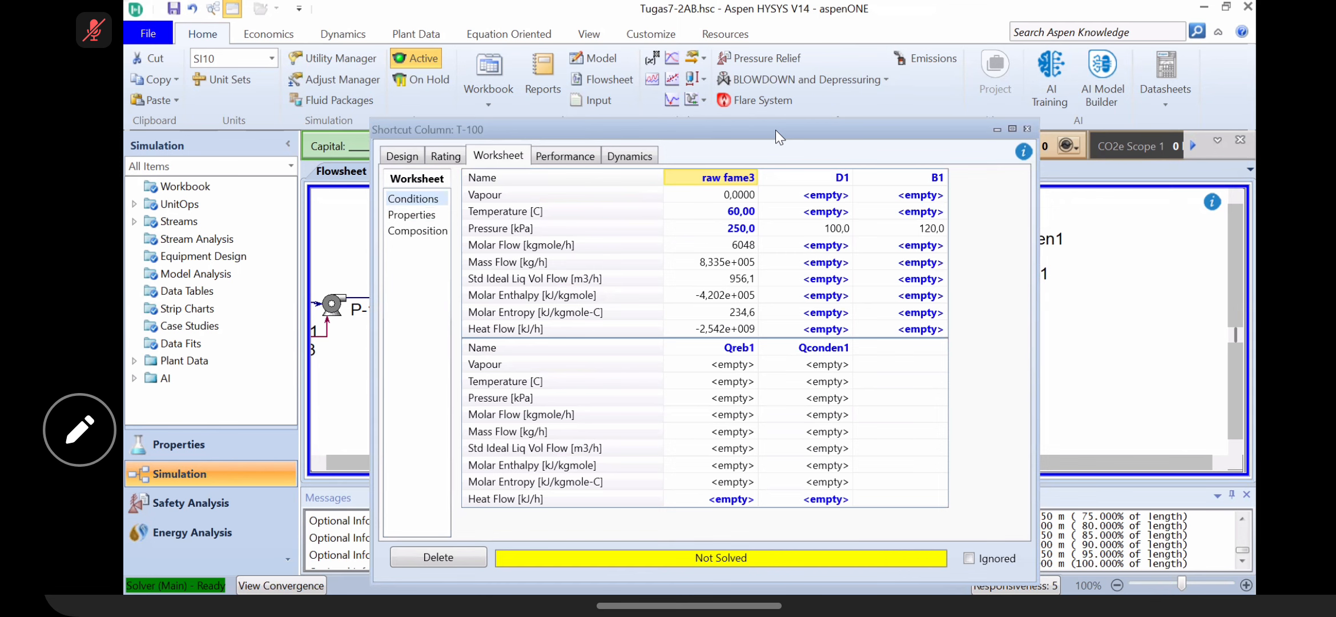
{"action": "left_click_drag", "start_coordinate": [537, 129], "coordinate": [300, 108]}
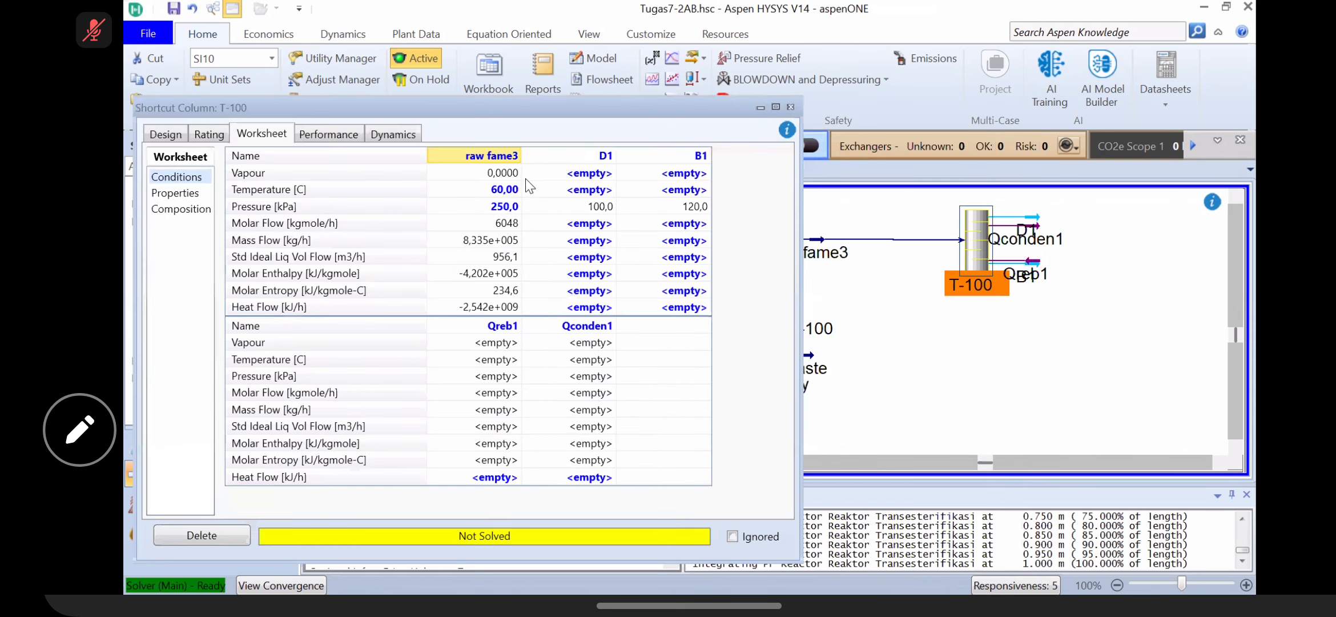
{"action": "left_click", "coordinate": [491, 193]}
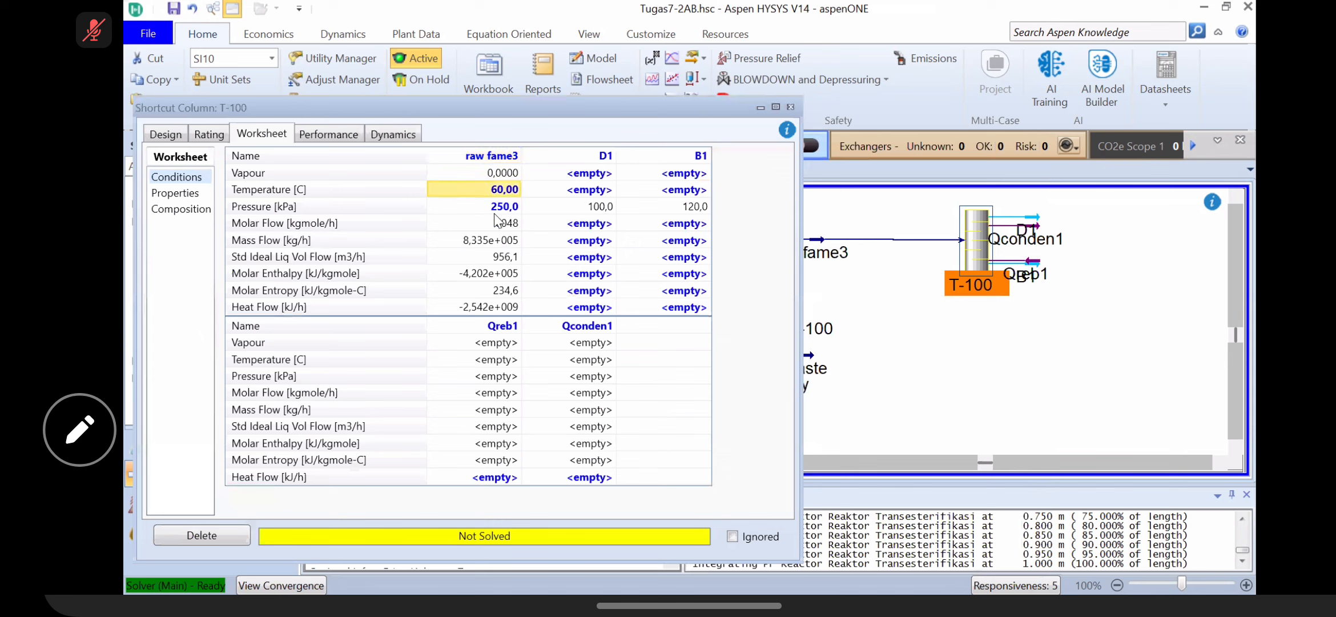
{"action": "left_click", "coordinate": [501, 206]}
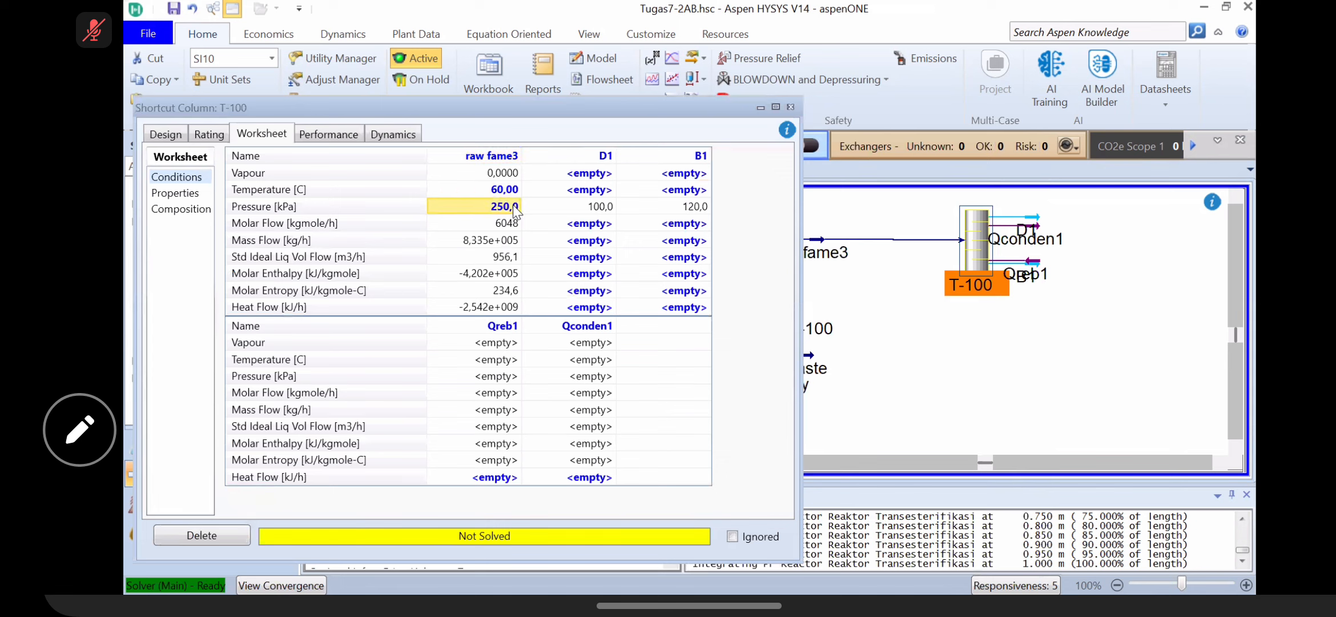
{"action": "left_click", "coordinate": [575, 210]}
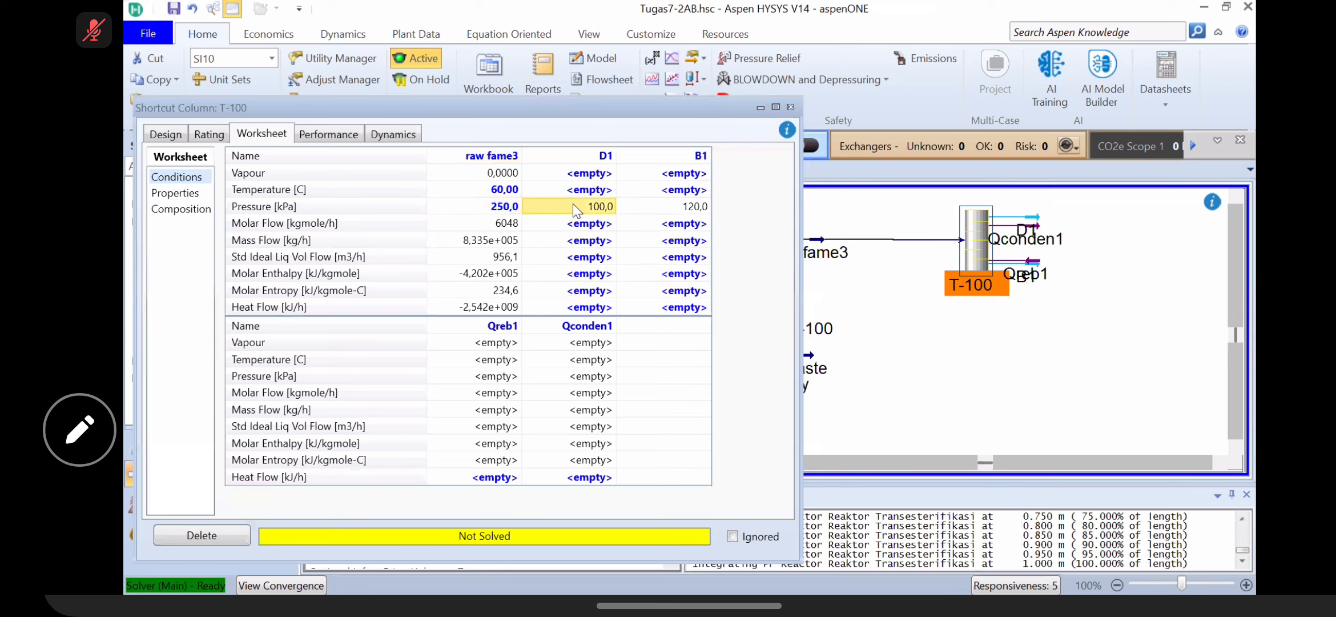
{"action": "left_click", "coordinate": [576, 192]}
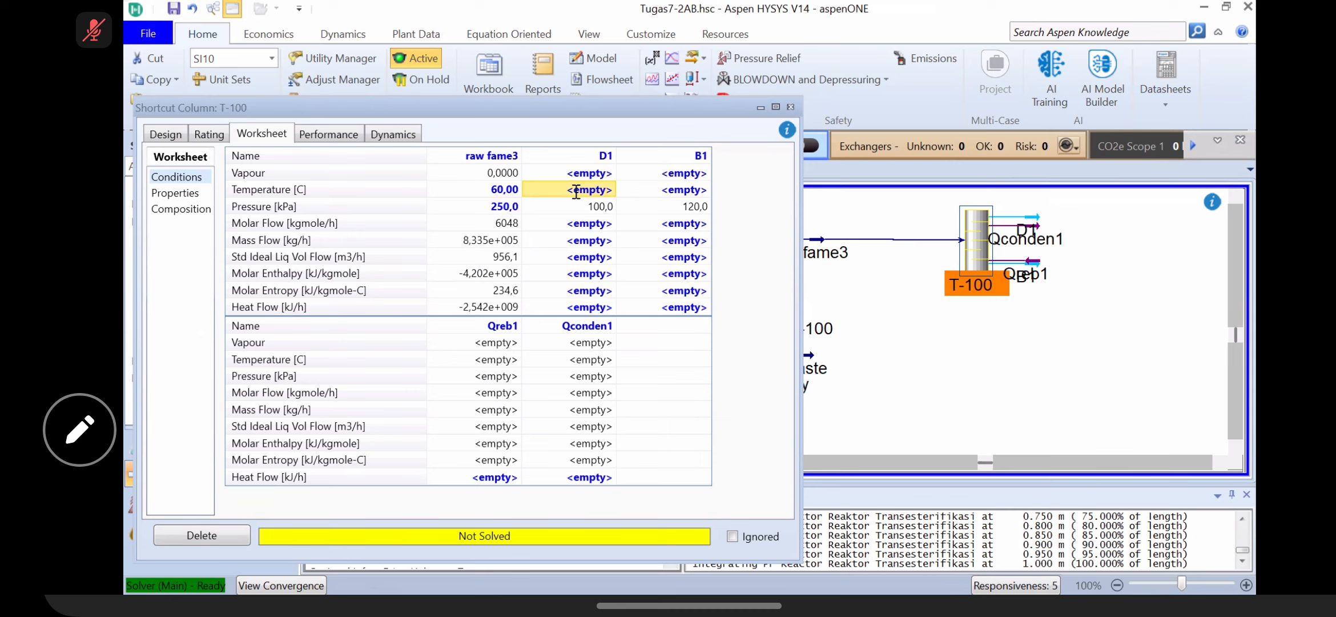
{"action": "type", "text": "78"}
{"action": "key", "text": "Return"}
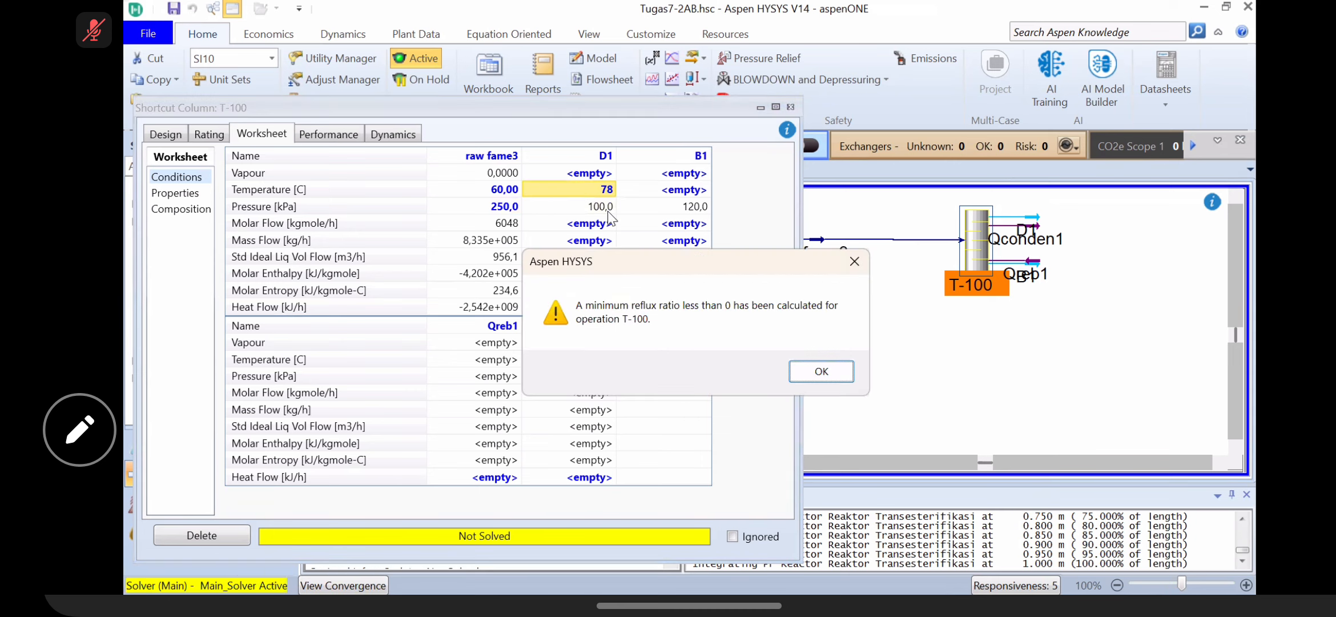
{"action": "key", "text": "Return"}
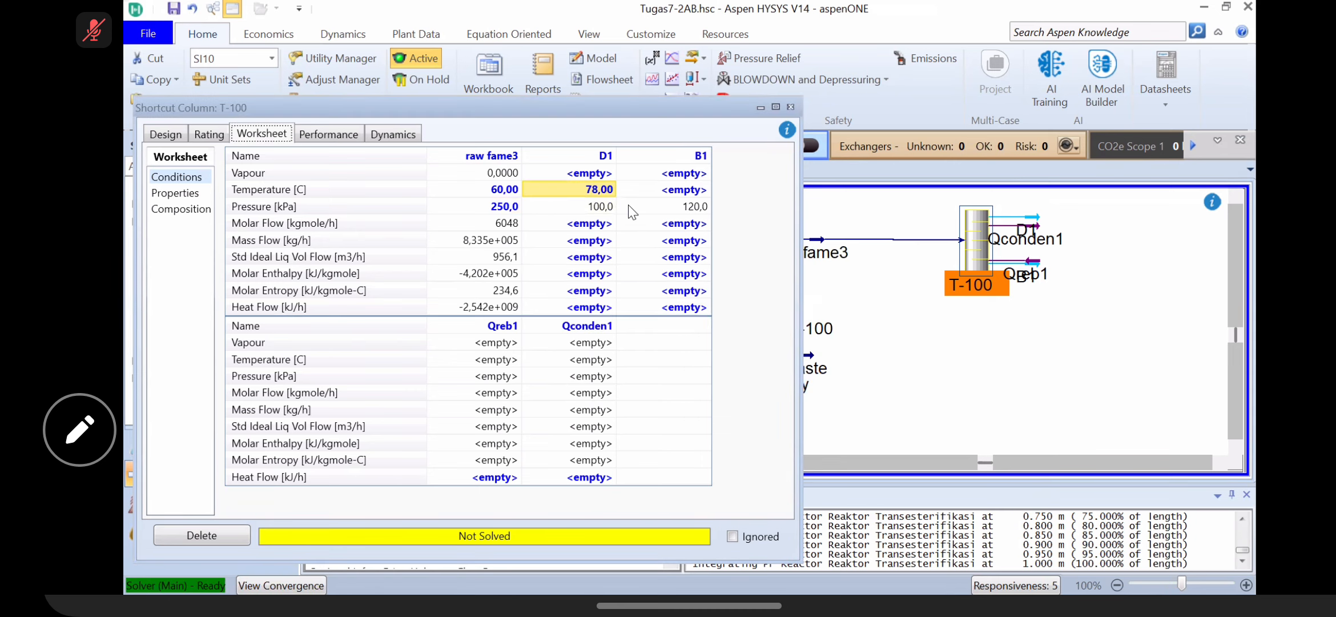
Step: Clear the temperature specification of distillate D1 and dismiss the minimum reflux warning
{"action": "mouse_move", "coordinate": [629, 205]}
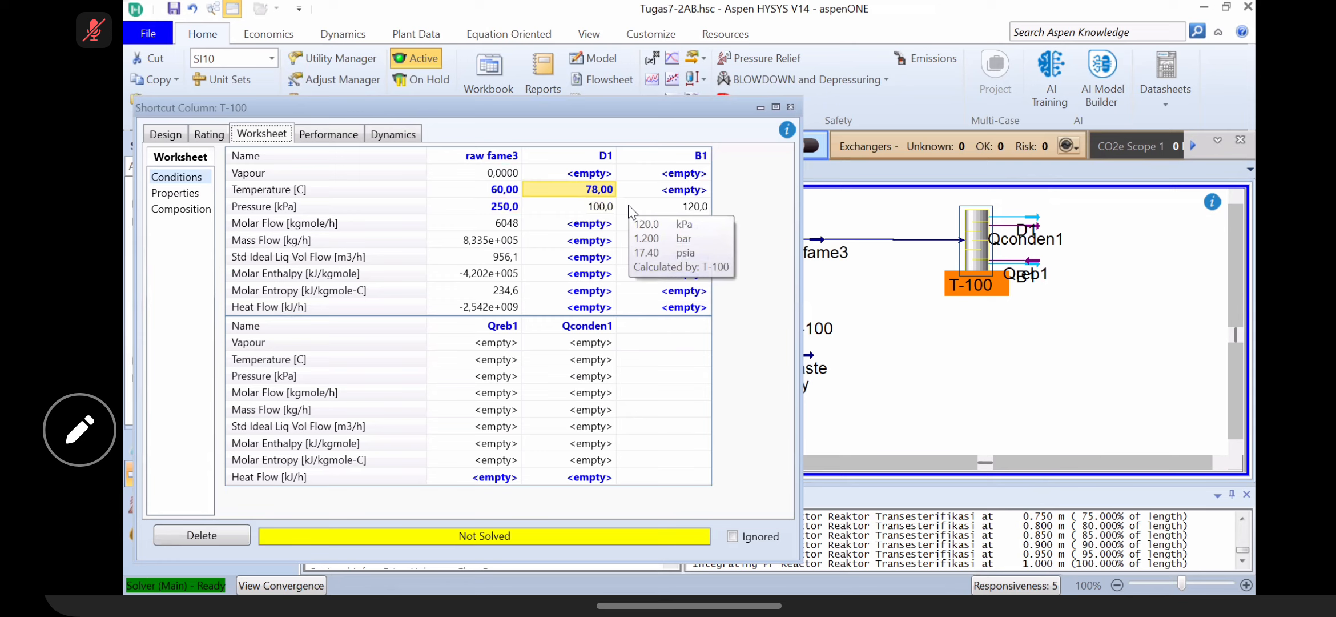
{"action": "left_click", "coordinate": [609, 206]}
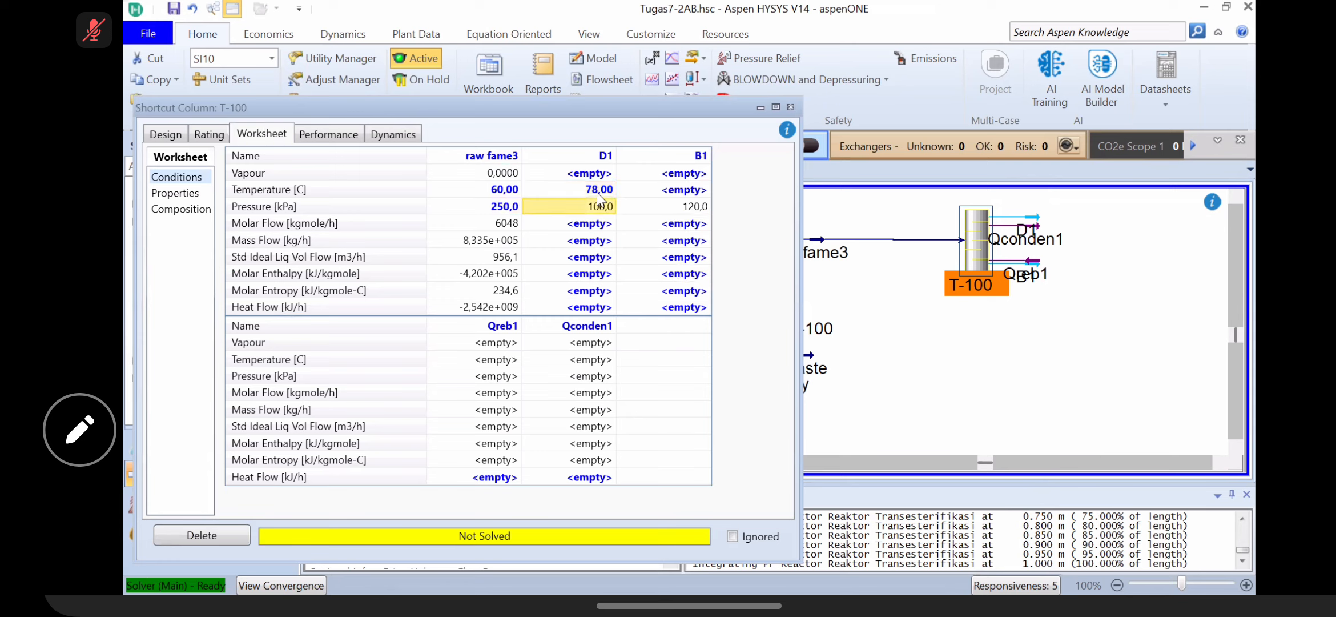
{"action": "left_click", "coordinate": [598, 195]}
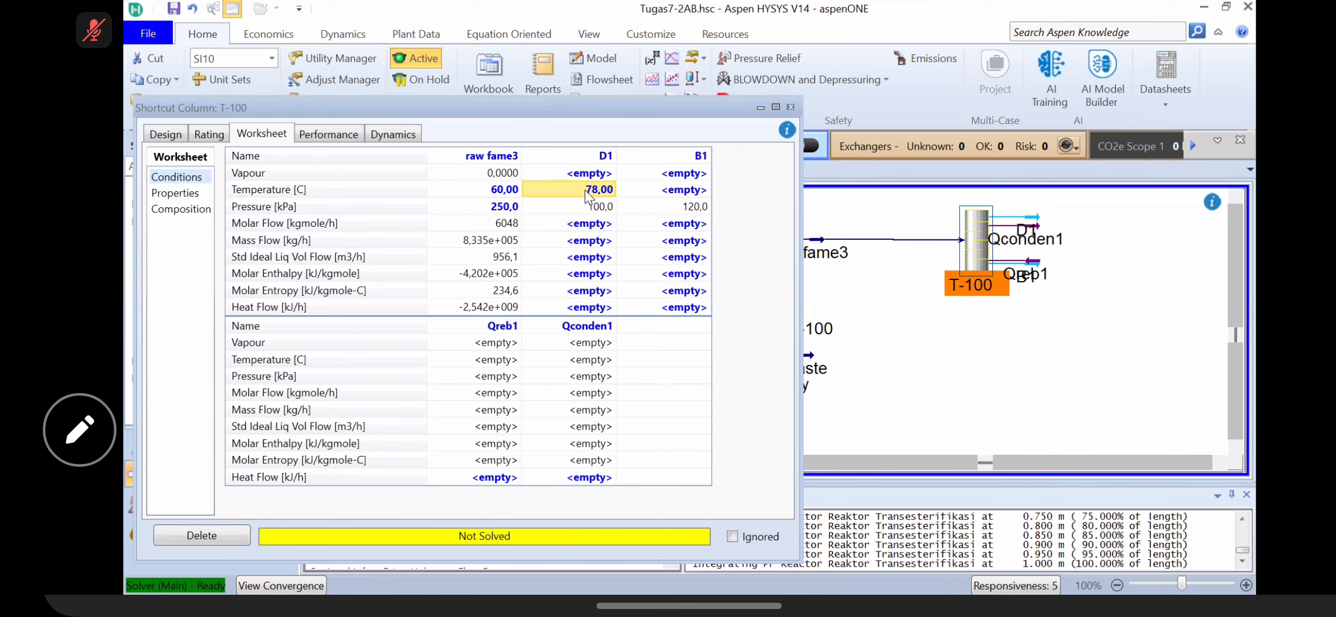
{"action": "key", "text": "Delete"}
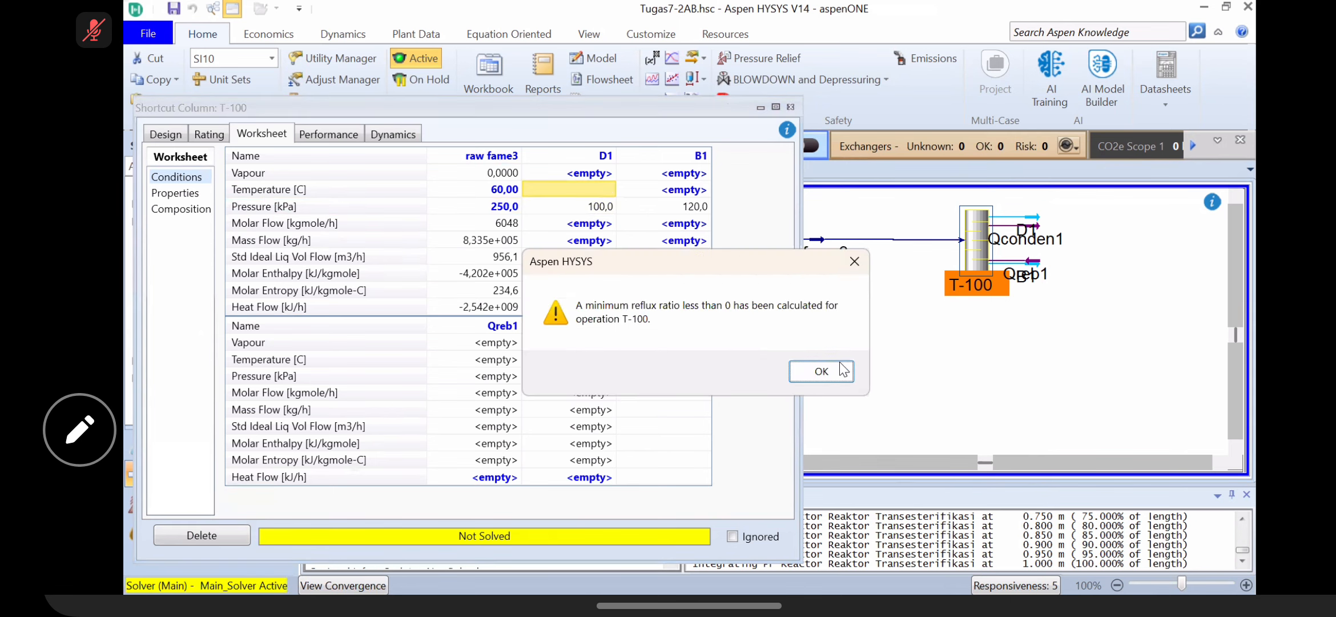
{"action": "left_click", "coordinate": [843, 370]}
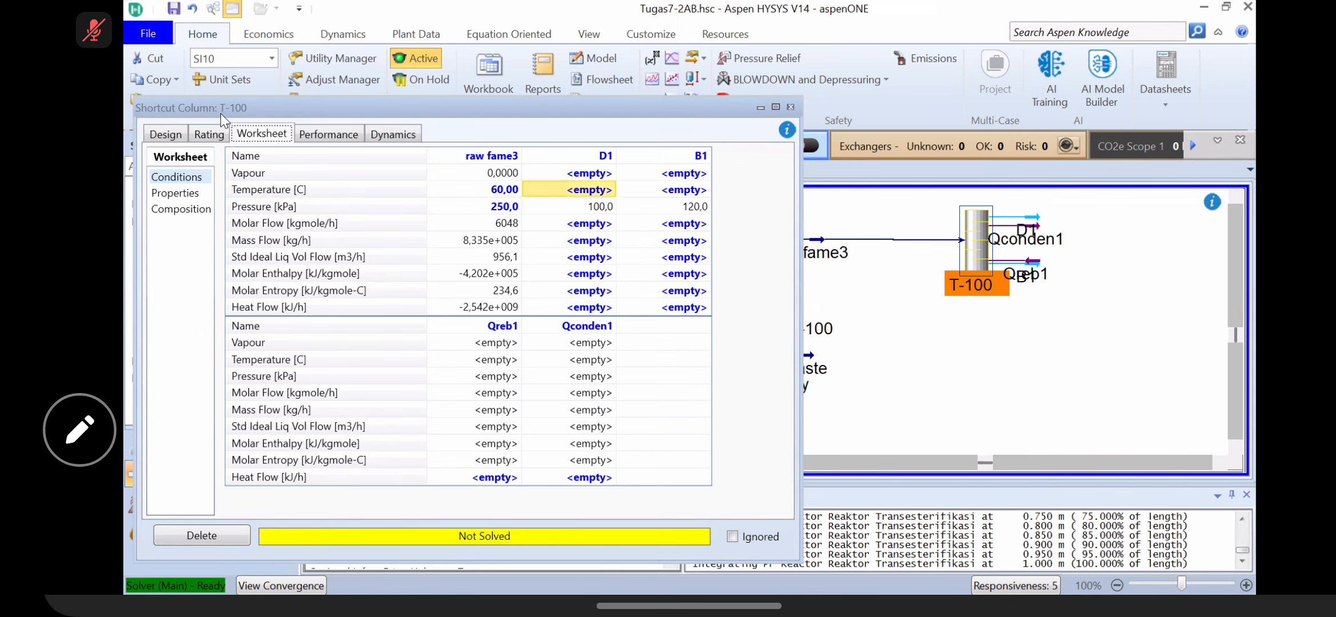
Step: Change T-100's light key in bottoms to Methanol and heavy key in distillate to H2O, dismissing the warning
{"action": "left_click", "coordinate": [207, 136]}
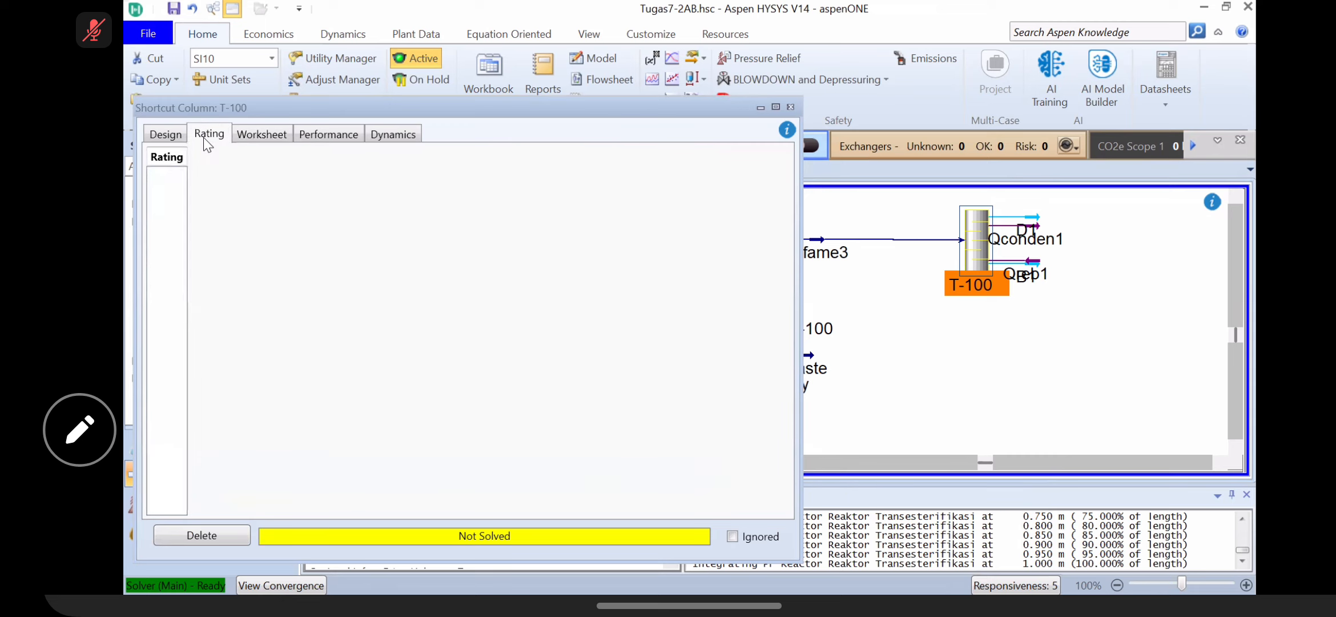
{"action": "left_click", "coordinate": [162, 133]}
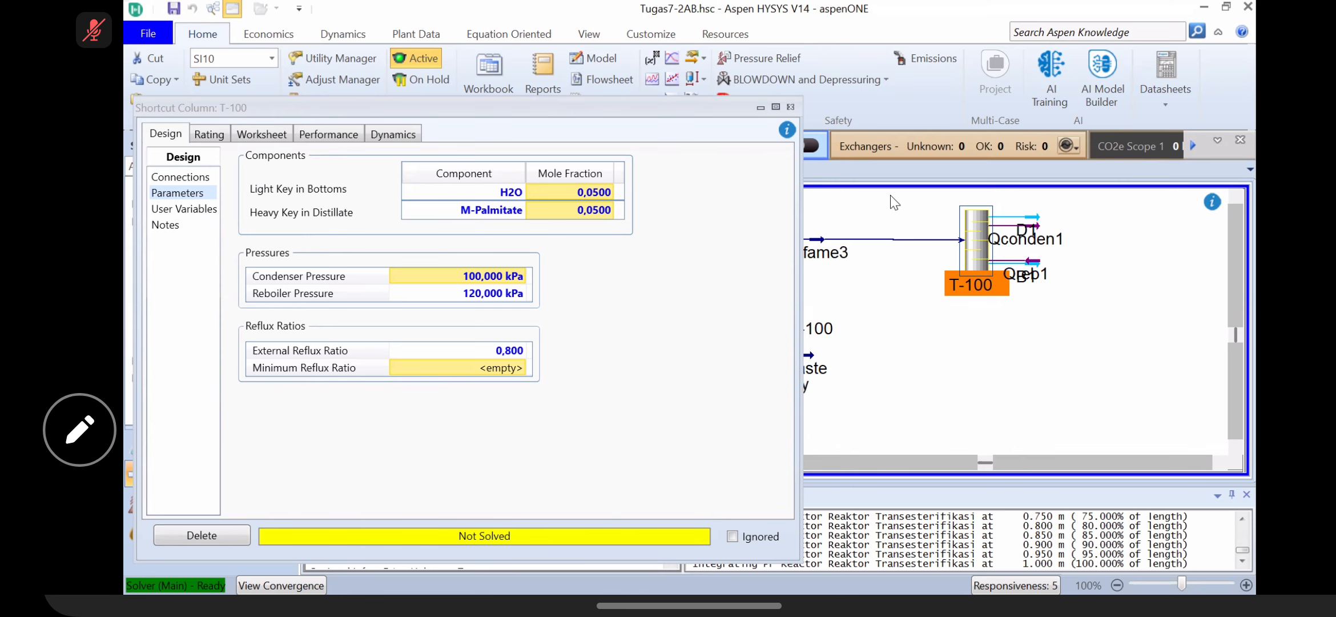
{"action": "left_click", "coordinate": [962, 356]}
{"action": "double_click", "coordinate": [975, 231]}
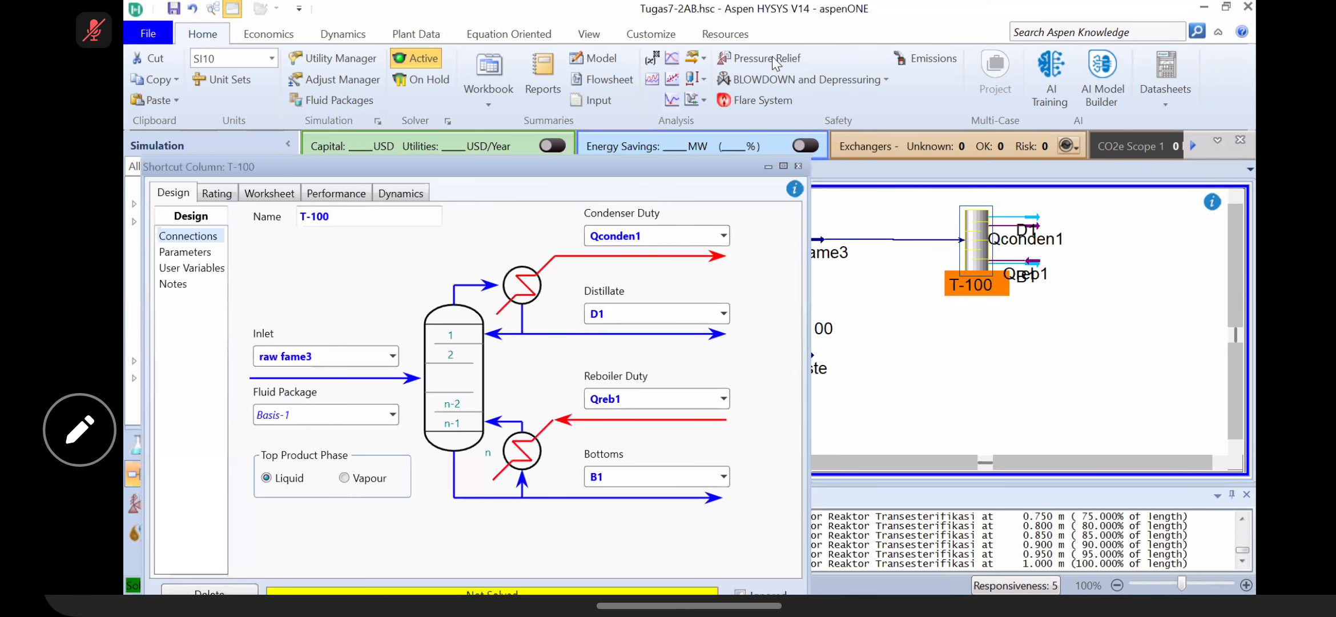
{"action": "left_click", "coordinate": [318, 142]}
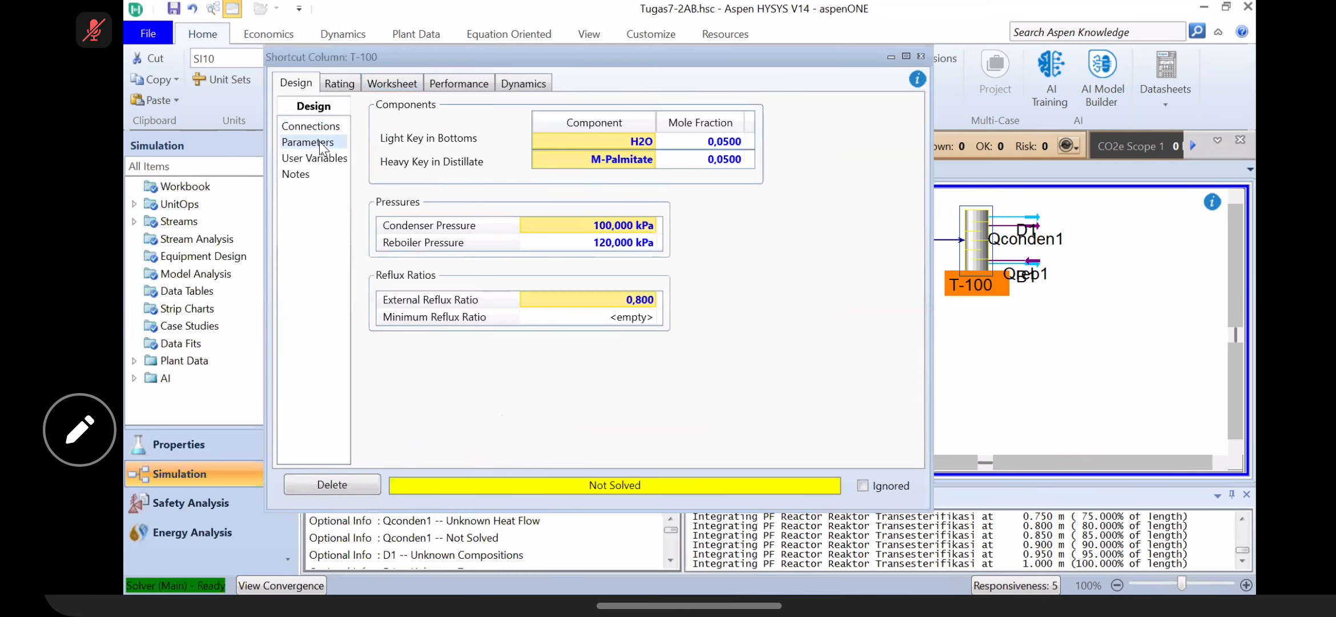
{"action": "left_click", "coordinate": [650, 141]}
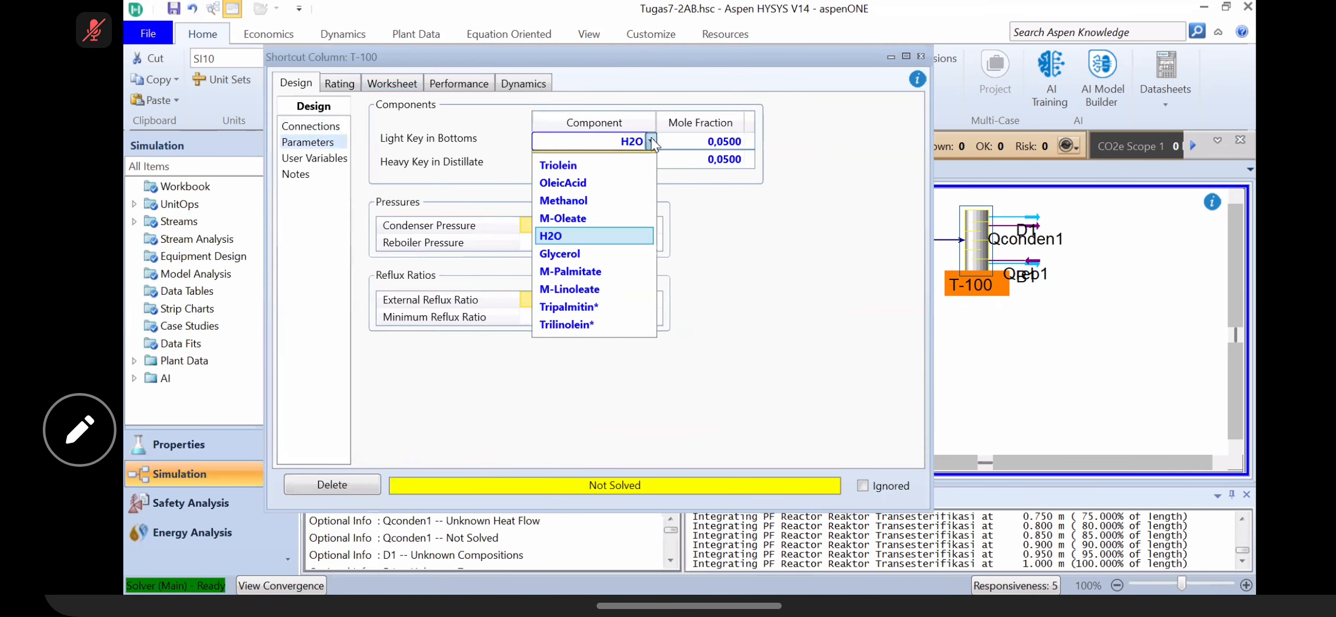
{"action": "left_click", "coordinate": [602, 201]}
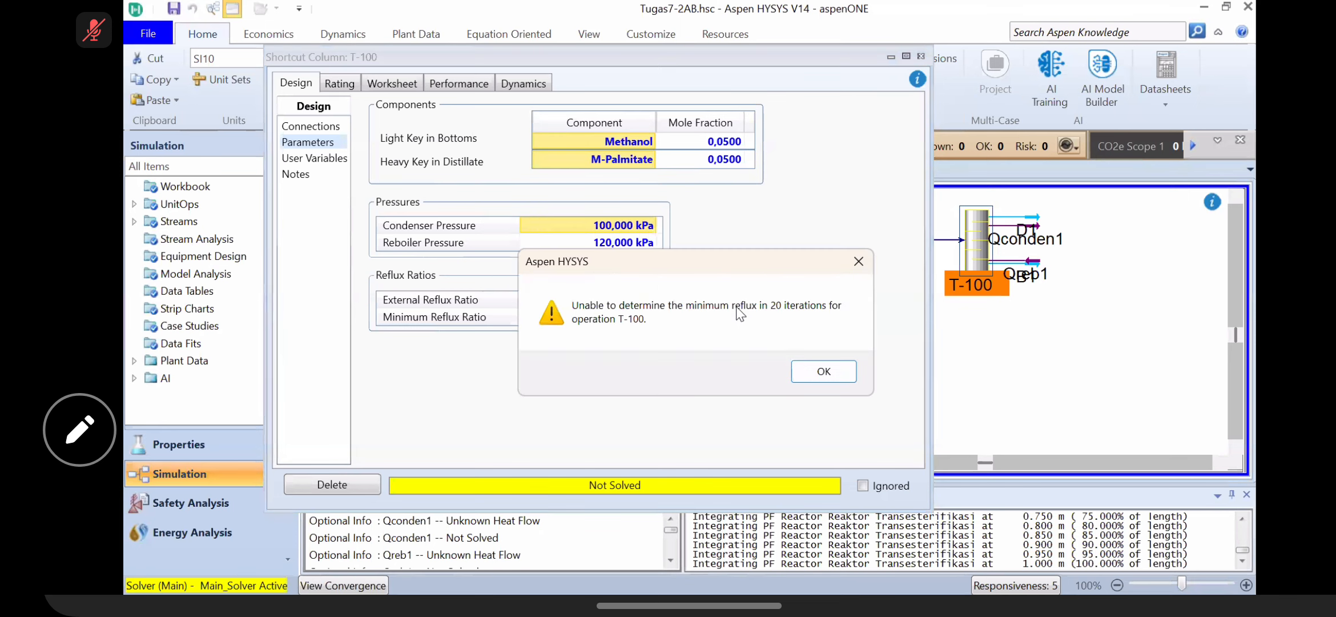
{"action": "left_click", "coordinate": [822, 372]}
{"action": "left_click", "coordinate": [651, 159]}
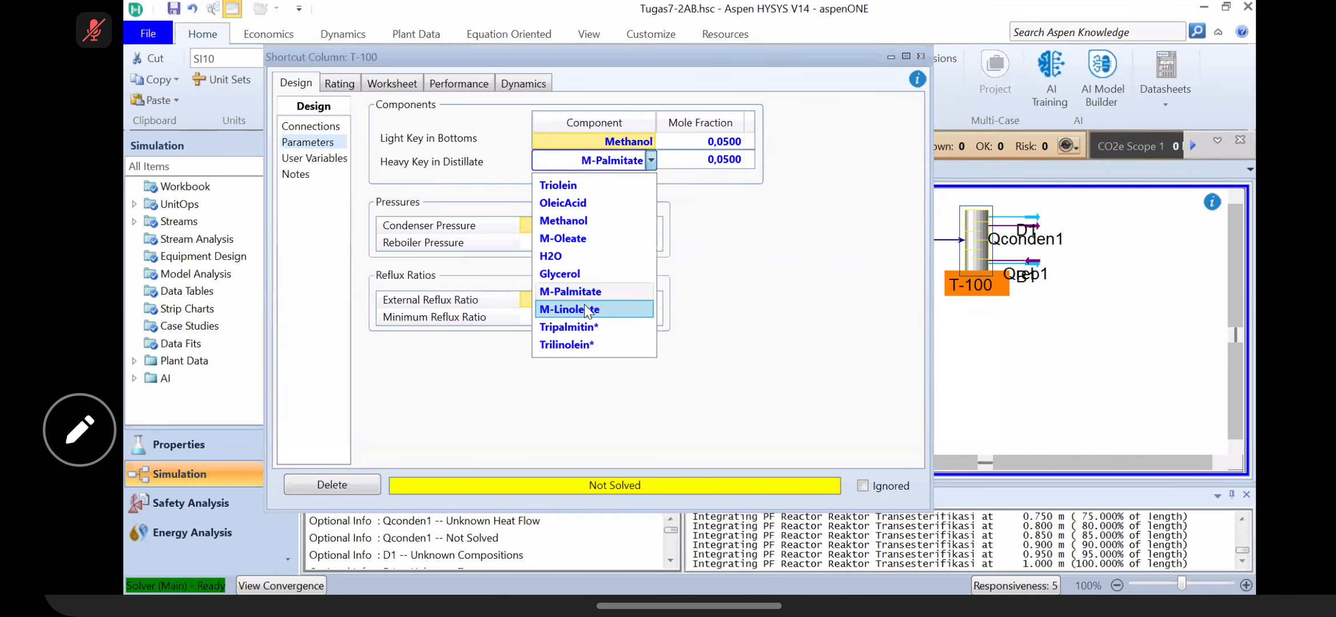
{"action": "left_click", "coordinate": [585, 256]}
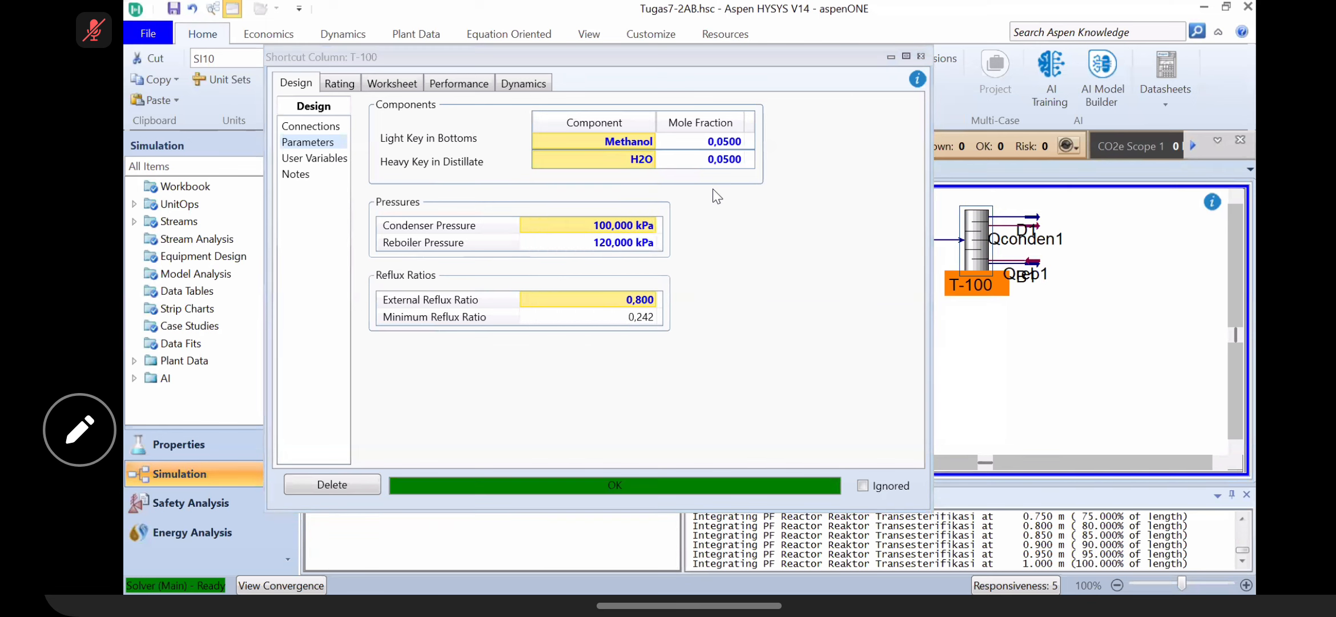
Step: Set the mole fractions of T-100's Methanol light key and H2O heavy key to 0.01 each
{"action": "left_click", "coordinate": [725, 143]}
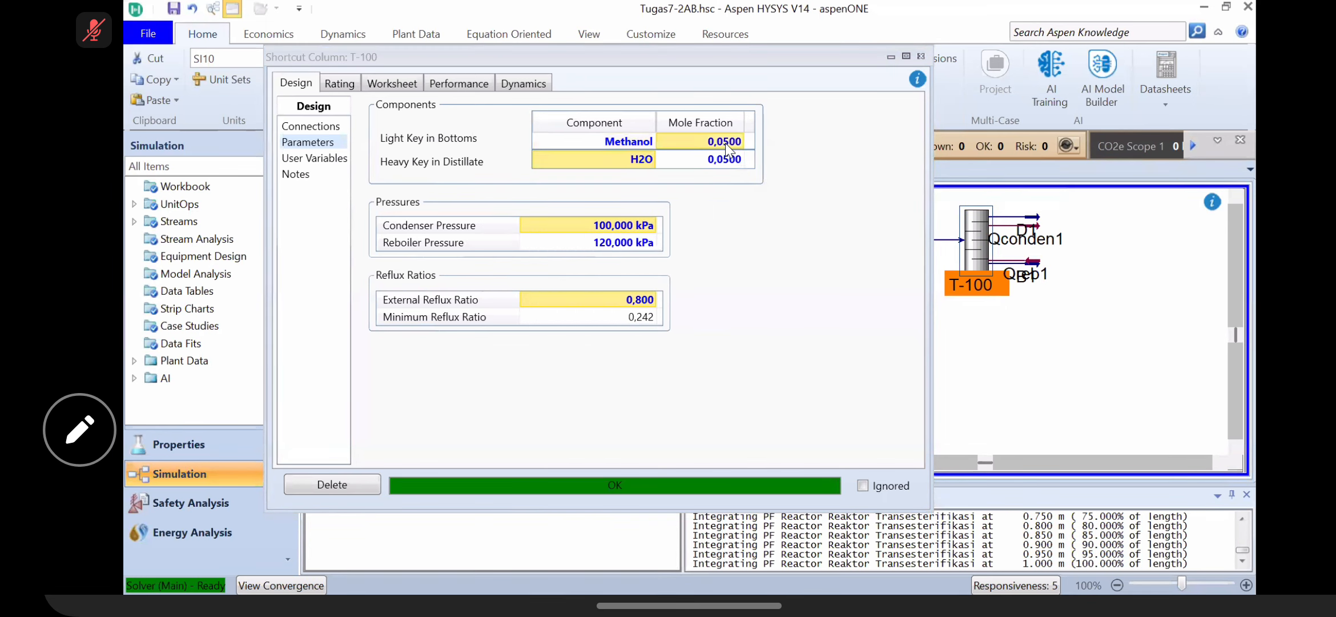
{"action": "type", "text": "0.01"}
{"action": "key", "text": "Return"}
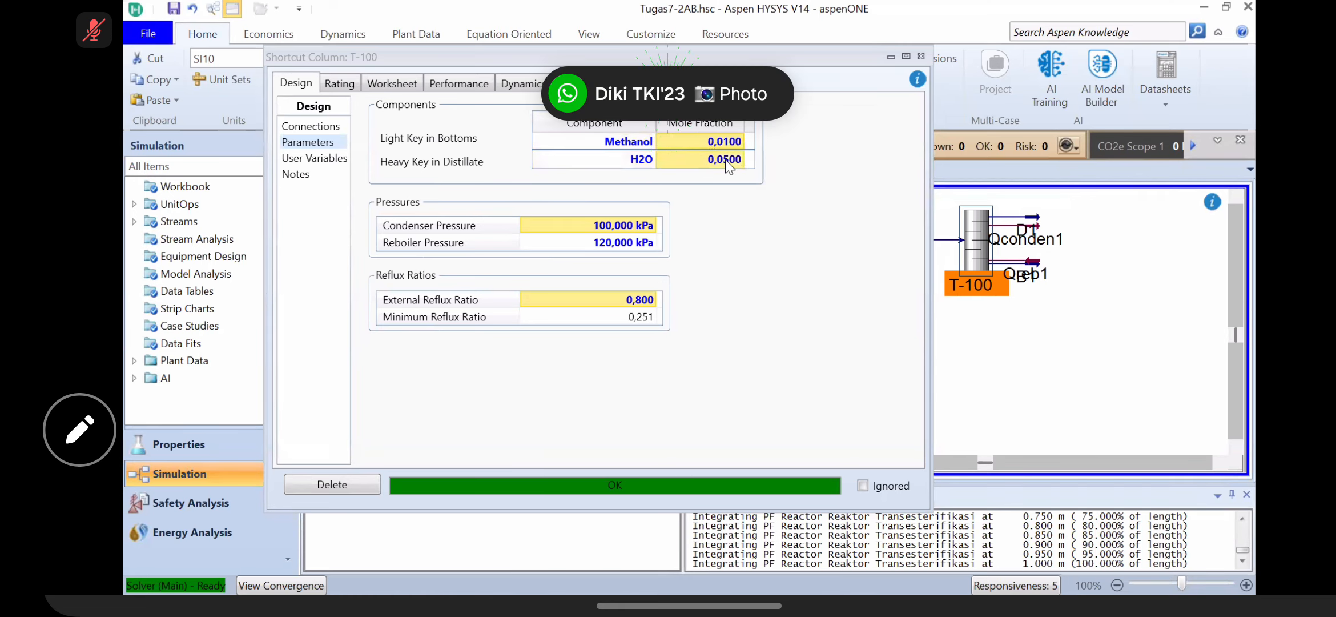
{"action": "type", "text": "0.01"}
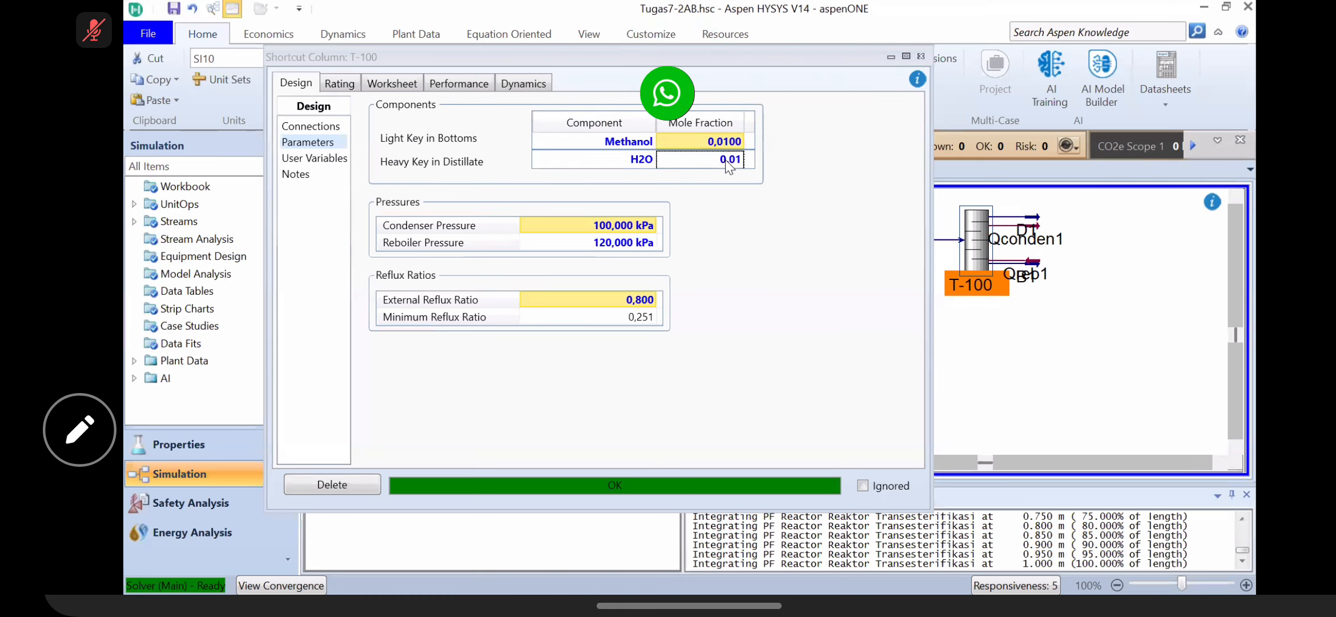
{"action": "key", "text": "Return"}
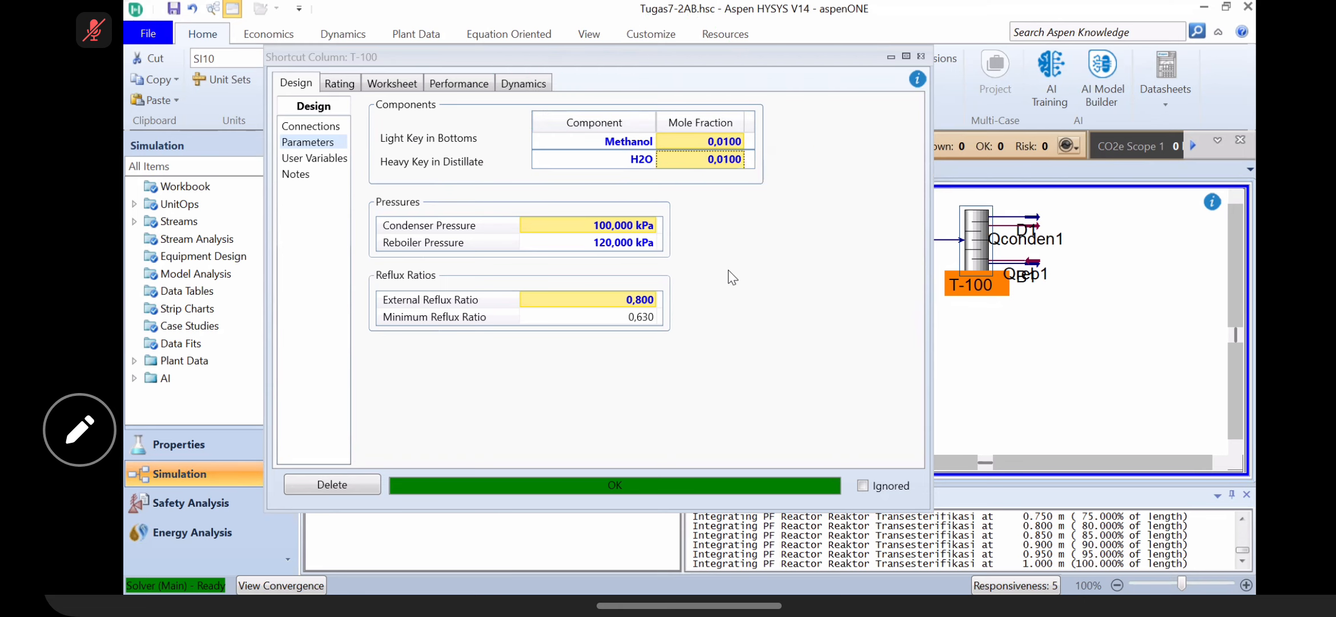
Step: Review the stream conditions and the tray, temperature and flow performance results of T-100, and close its window
{"action": "left_click", "coordinate": [340, 84]}
{"action": "left_click", "coordinate": [391, 81]}
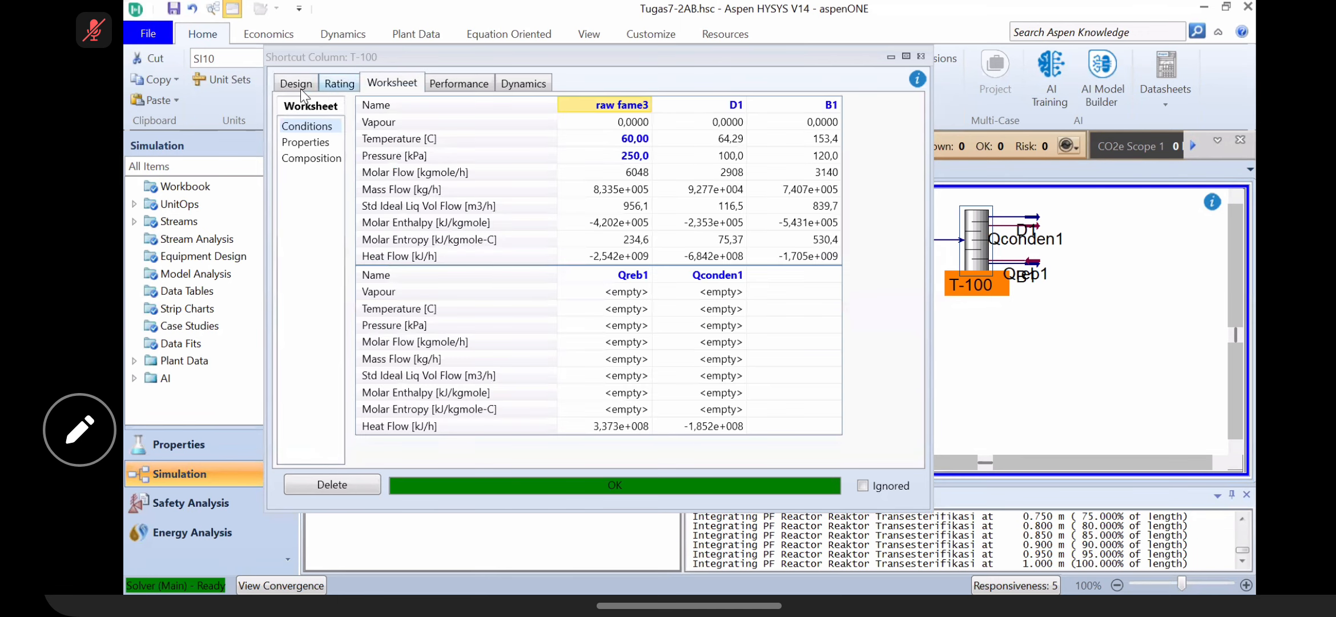
{"action": "left_click", "coordinate": [295, 84]}
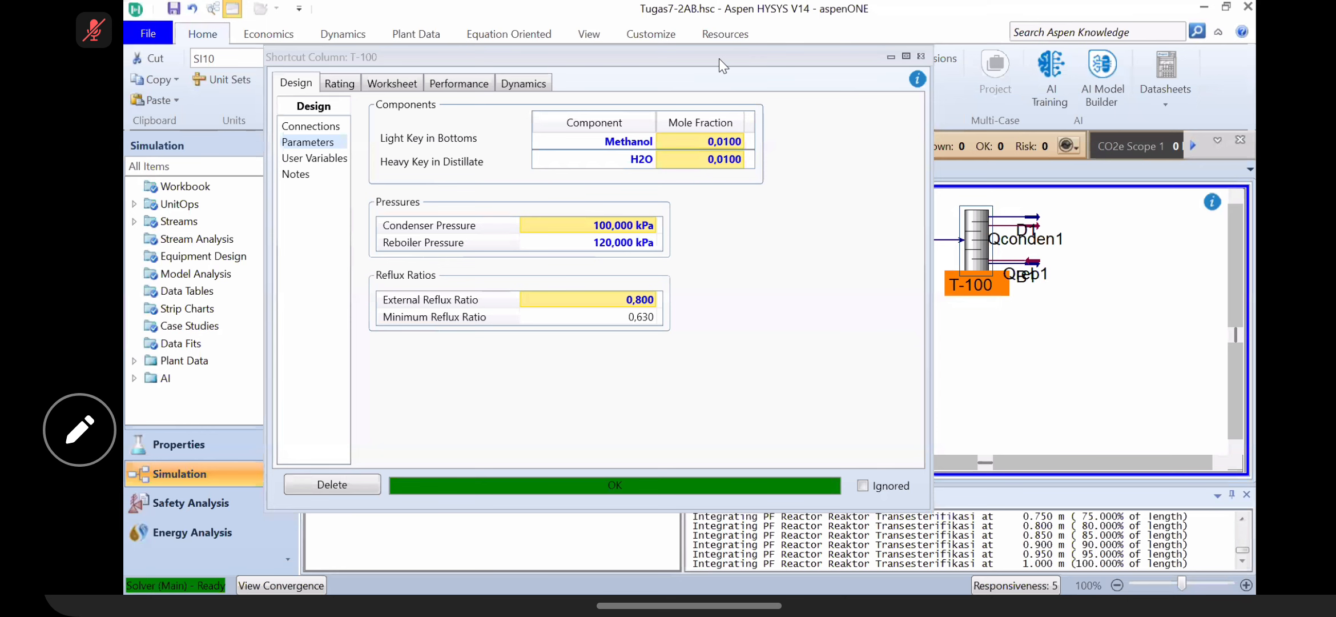
{"action": "left_click", "coordinate": [334, 117]}
{"action": "left_click", "coordinate": [378, 117]}
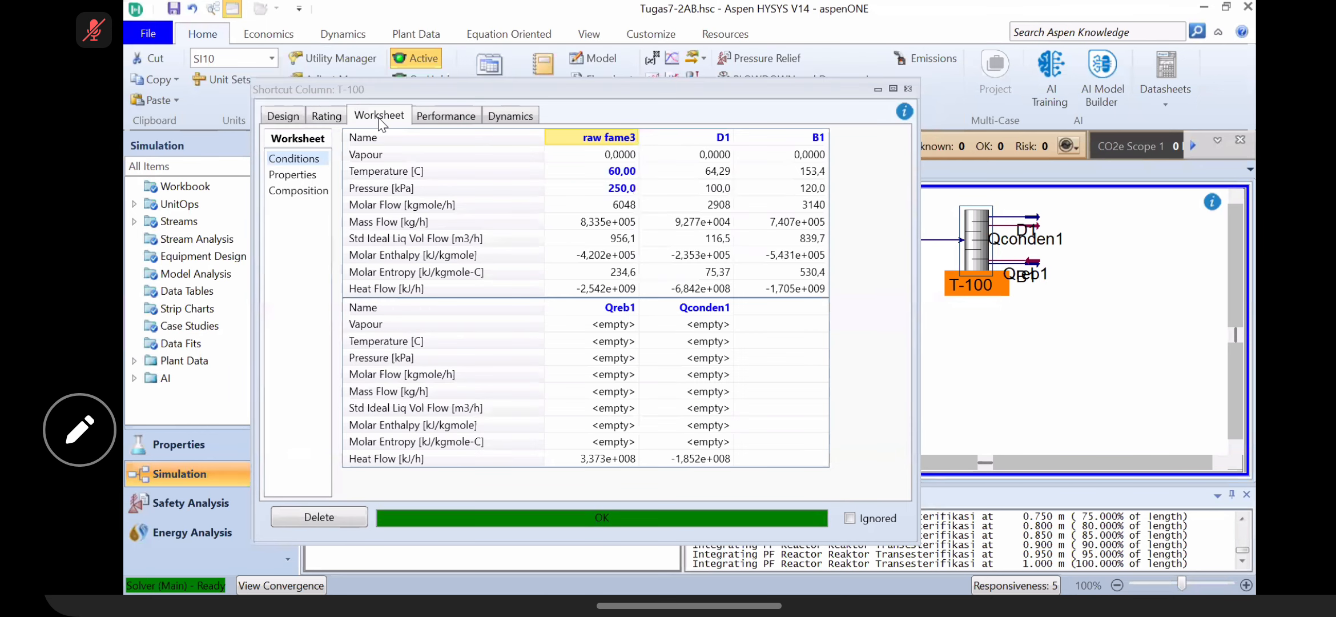
{"action": "left_click", "coordinate": [457, 116]}
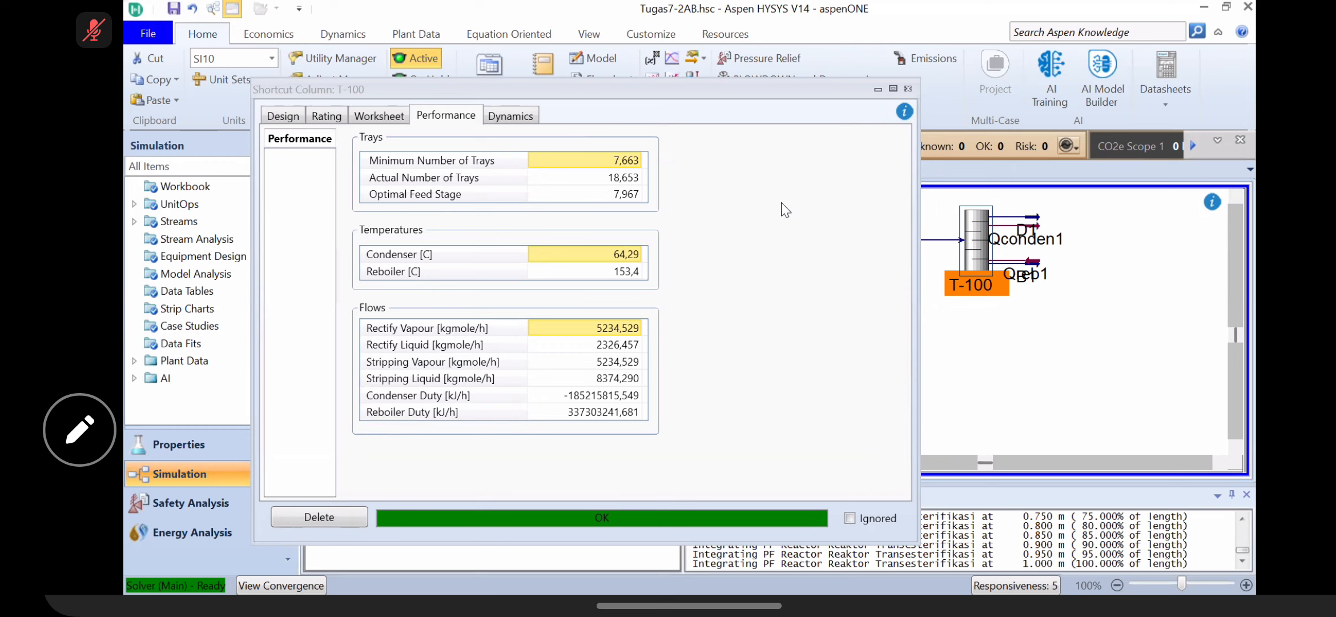
{"action": "left_click", "coordinate": [908, 89]}
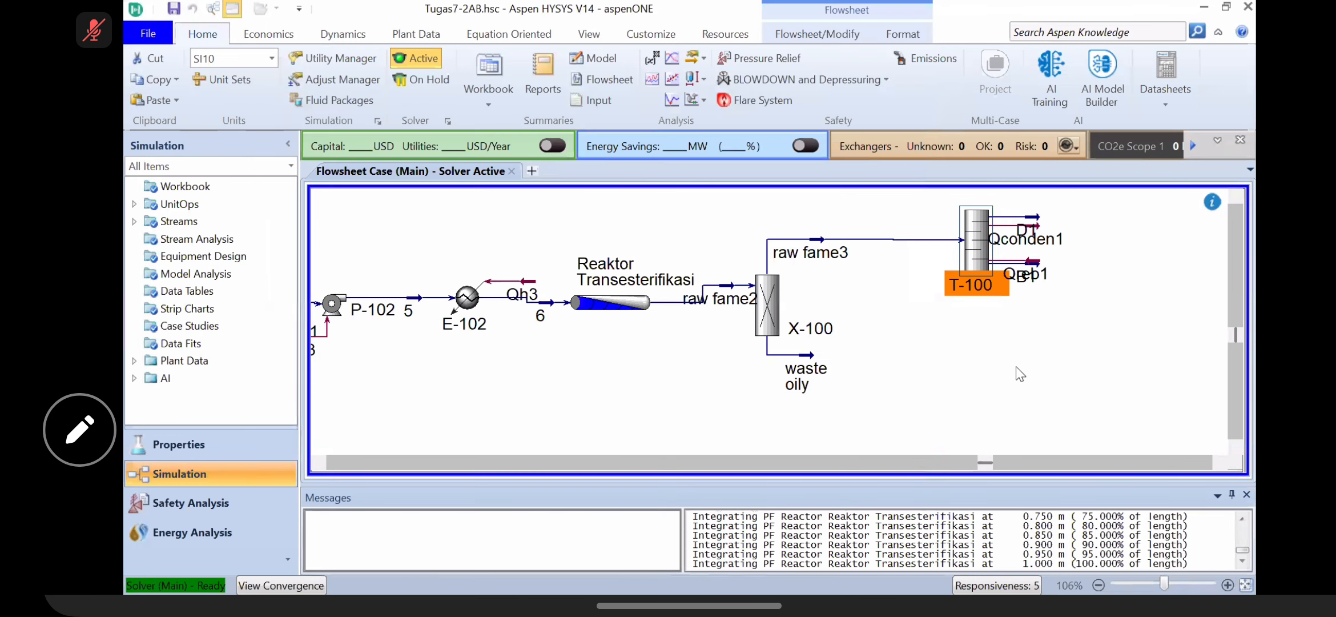
Step: Find the distillation models in the model palette and place a distillation column on the flowsheet beyond T-100
{"action": "left_click", "coordinate": [1016, 367]}
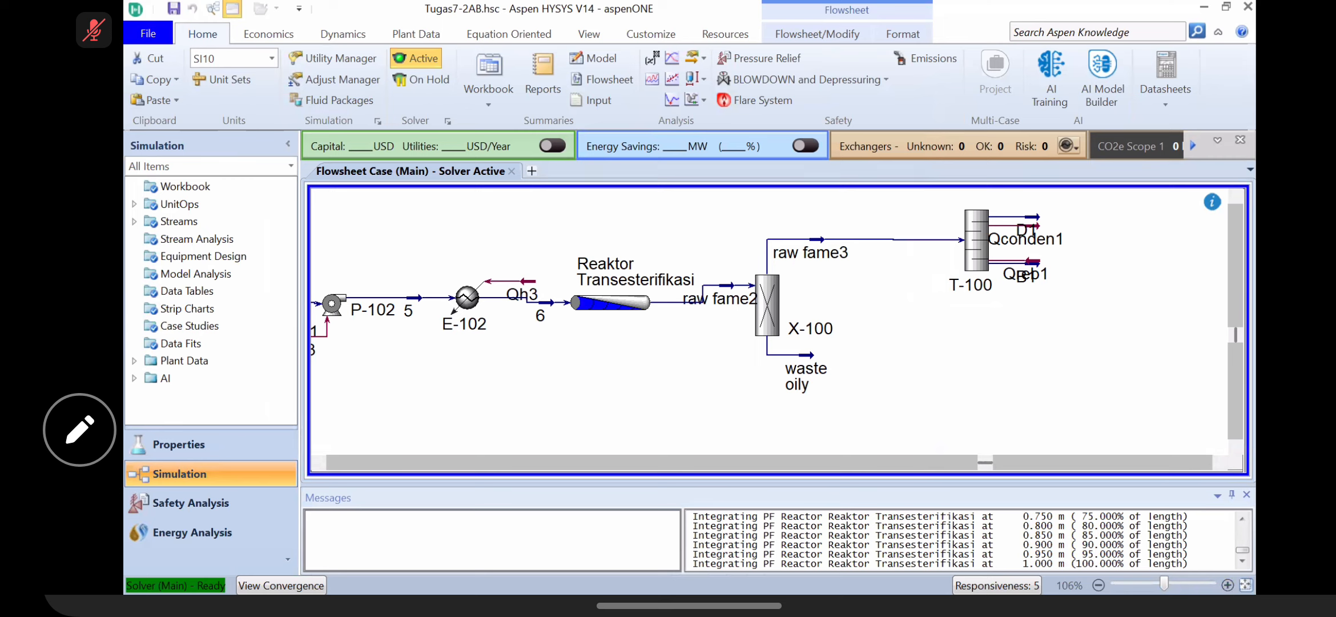
{"action": "left_click", "coordinate": [1246, 585]}
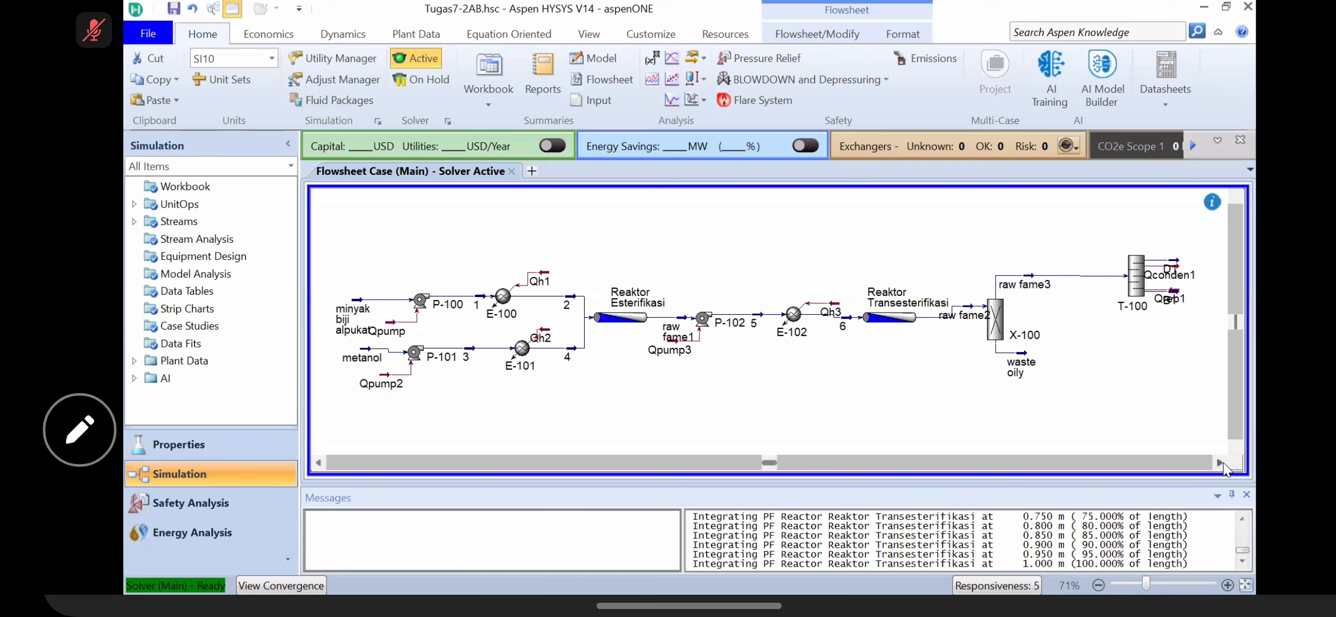
{"action": "left_click", "coordinate": [1223, 463]}
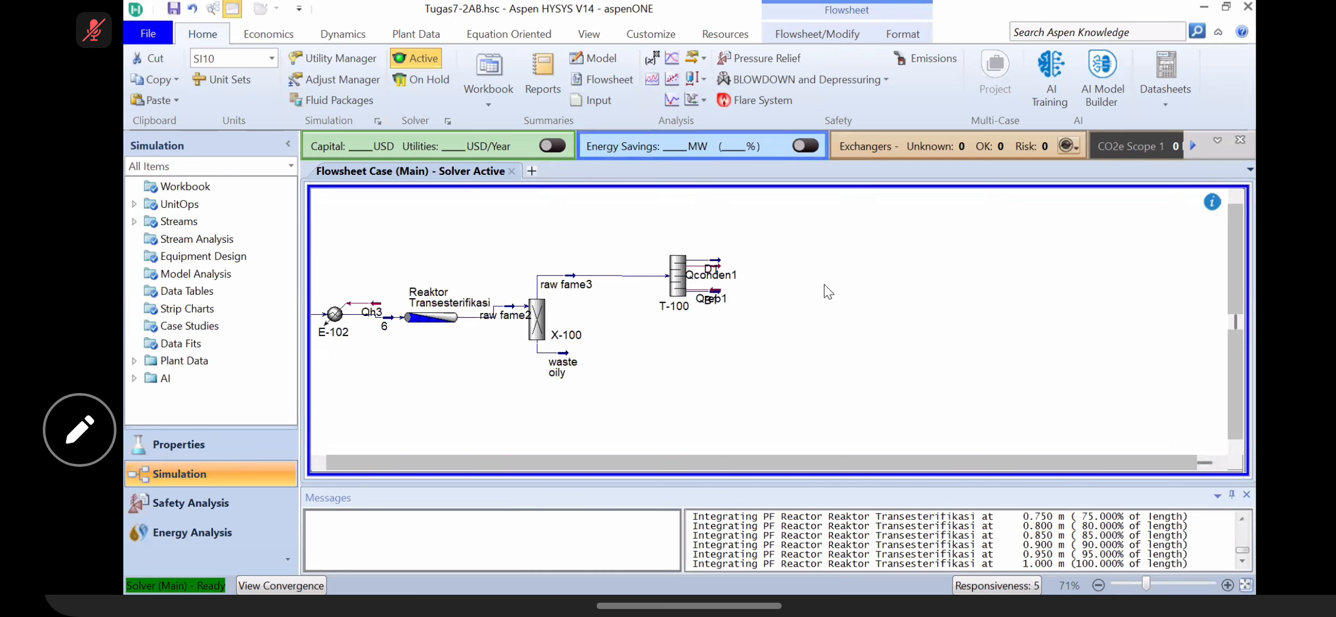
{"action": "left_click", "coordinate": [589, 34]}
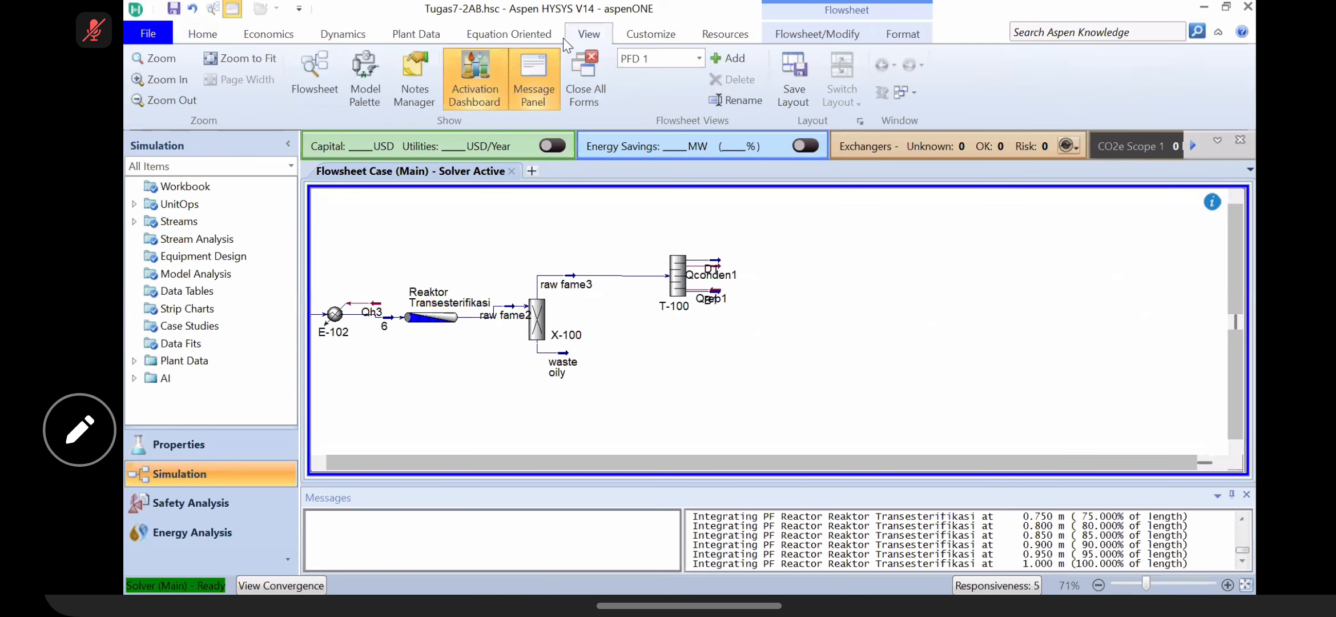
{"action": "left_click", "coordinate": [364, 85]}
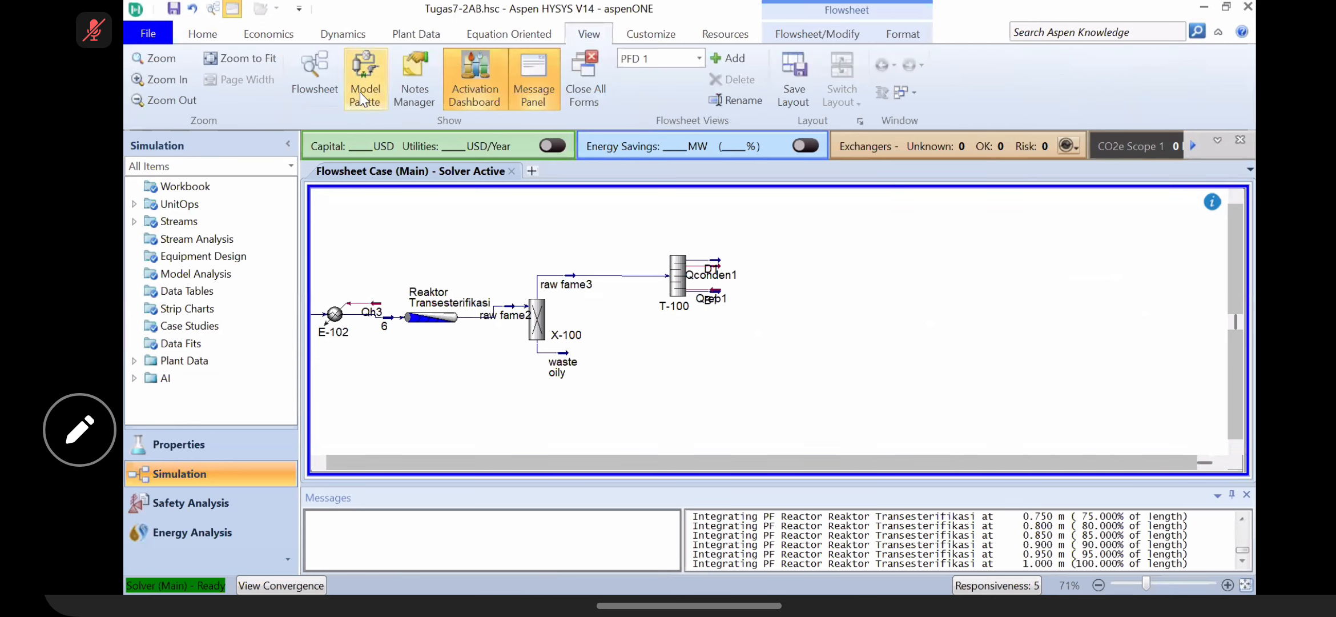
{"action": "type", "text": "disti"}
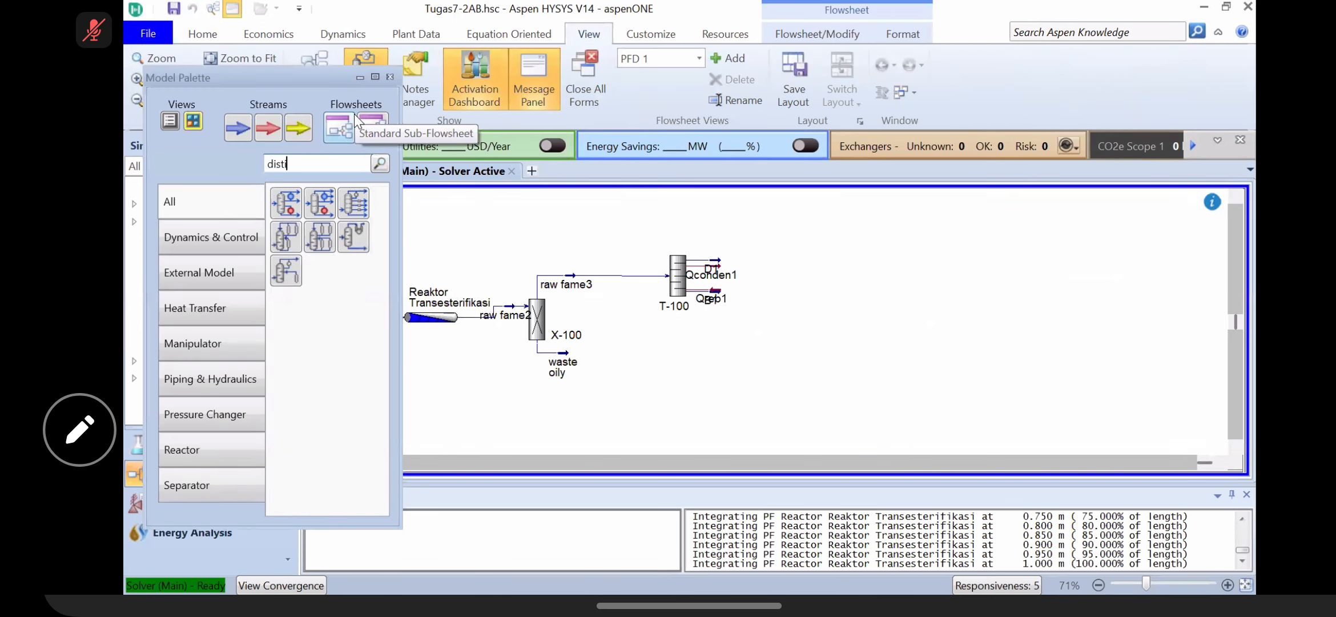
{"action": "type", "text": "llation"}
{"action": "left_click", "coordinate": [295, 198]}
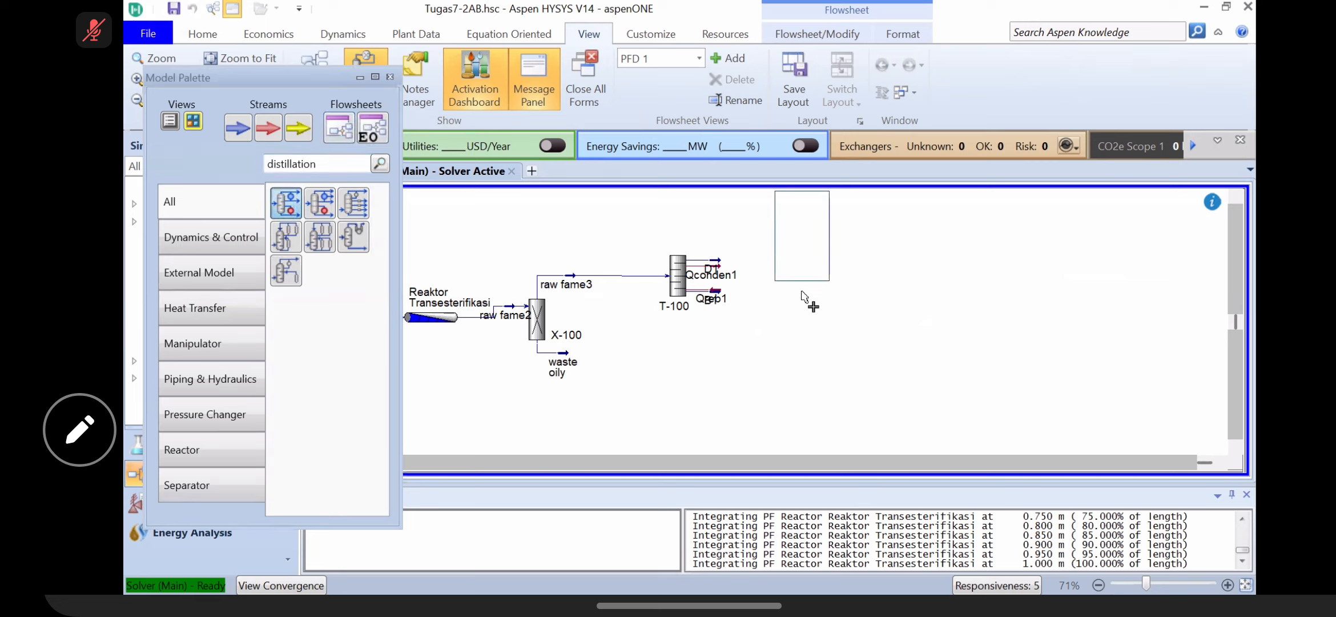
{"action": "left_click", "coordinate": [799, 337]}
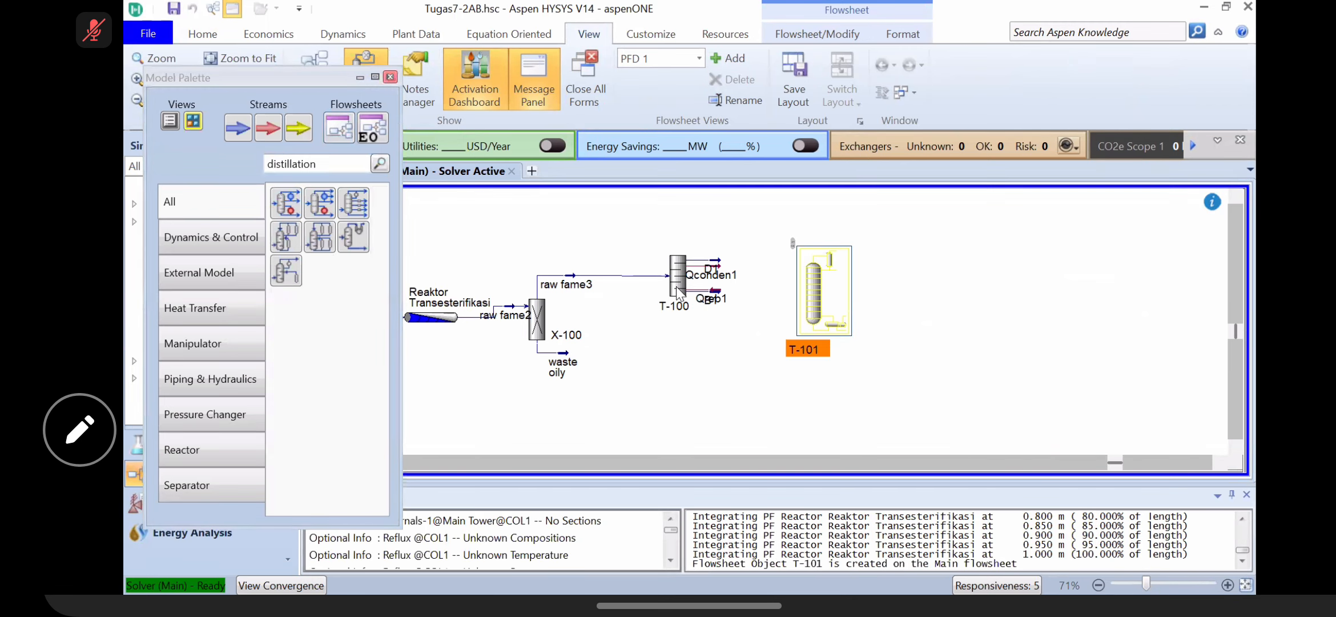
{"action": "left_click", "coordinate": [391, 76]}
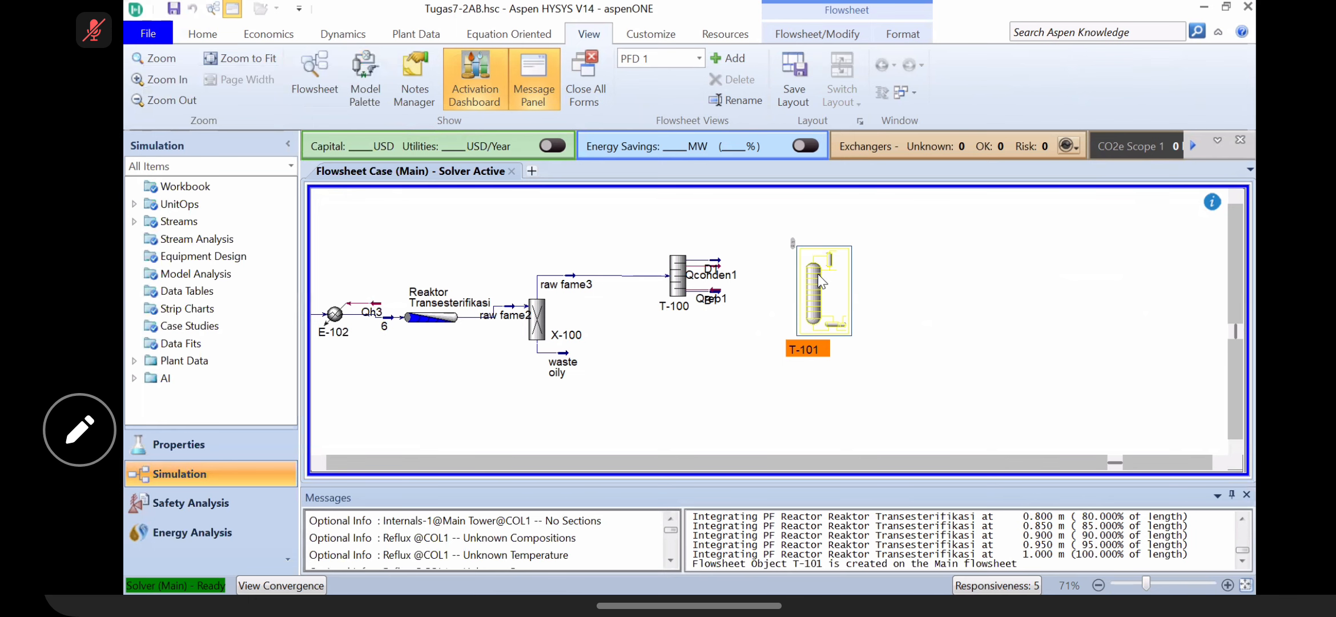
Step: Open the setup of column T-101 and connect raw fame3 as its inlet stream
{"action": "double_click", "coordinate": [813, 290]}
{"action": "left_click", "coordinate": [456, 283]}
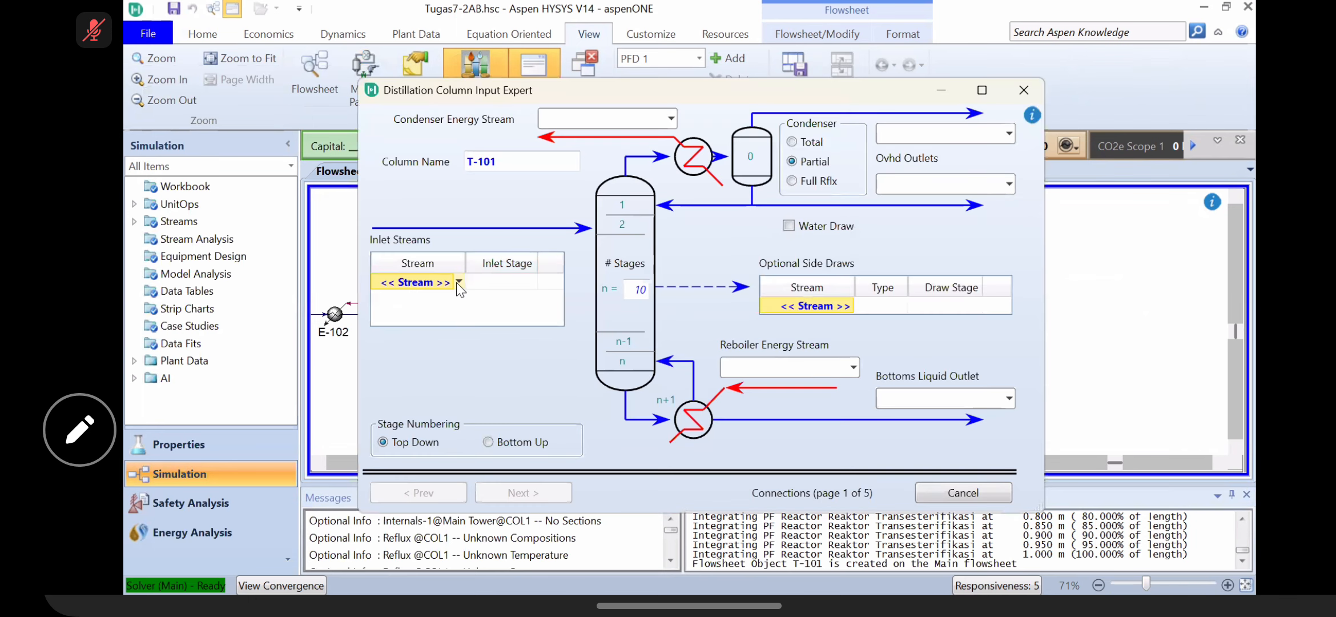
{"action": "left_click", "coordinate": [460, 282]}
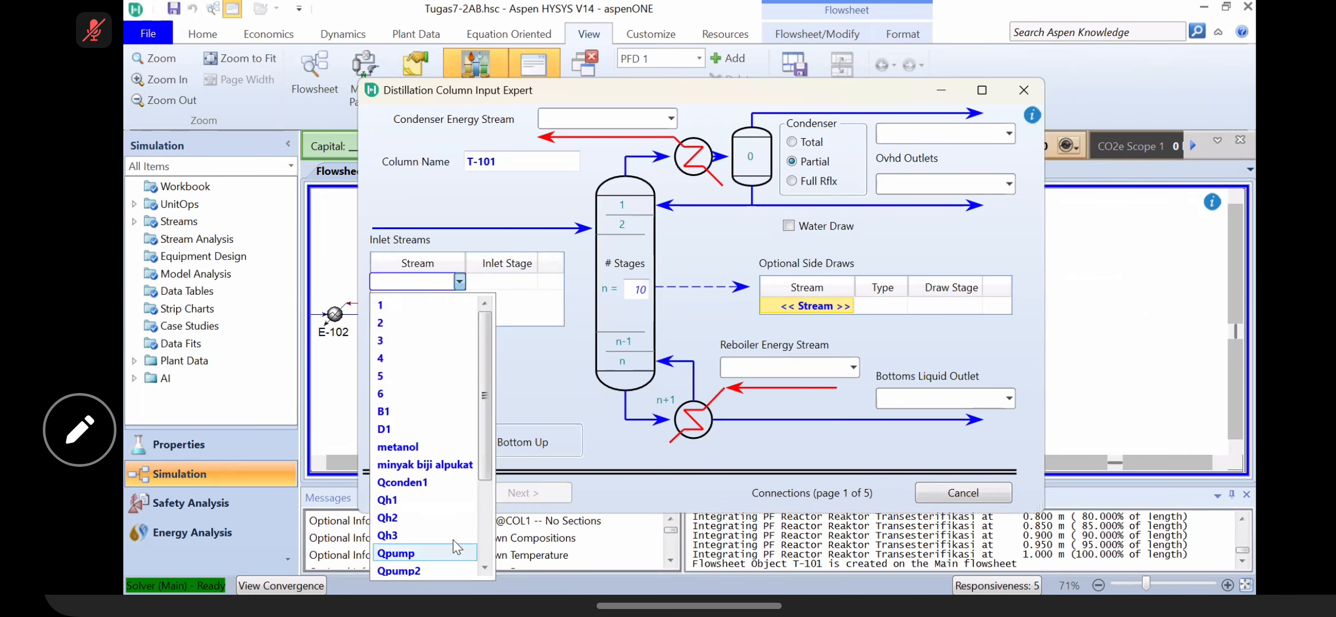
{"action": "scroll", "coordinate": [489, 445], "scroll_direction": "down", "scroll_amount": 1}
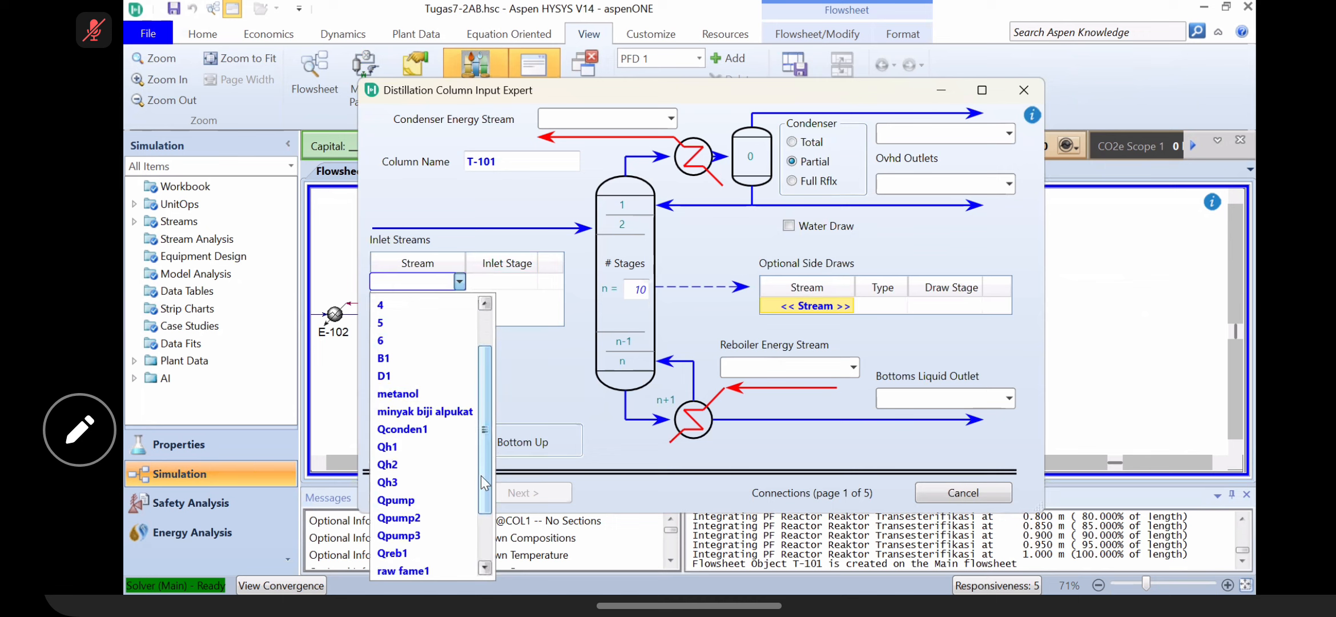
{"action": "scroll", "coordinate": [485, 497], "scroll_direction": "down", "scroll_amount": 3}
{"action": "left_click", "coordinate": [411, 553]}
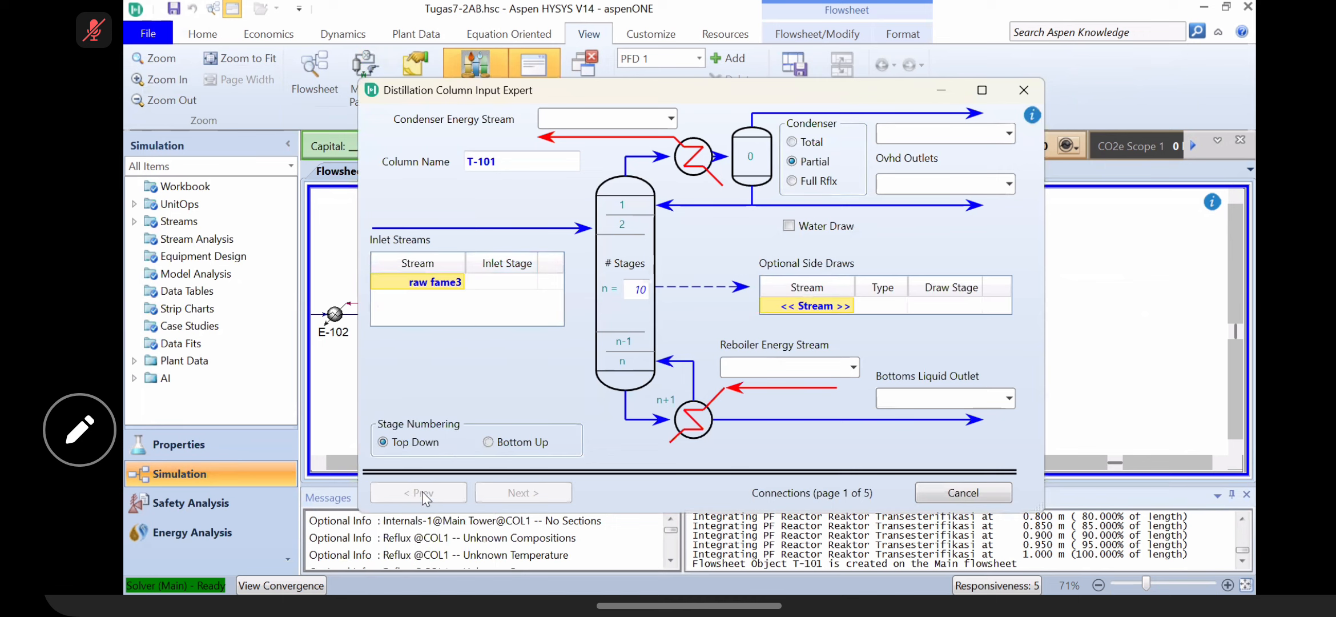
Step: Set the number of stages of T-101 to 18
{"action": "left_click", "coordinate": [636, 291]}
{"action": "key", "text": "BackSpace"}
{"action": "key", "text": "BackSpace"}
{"action": "type", "text": "18"}
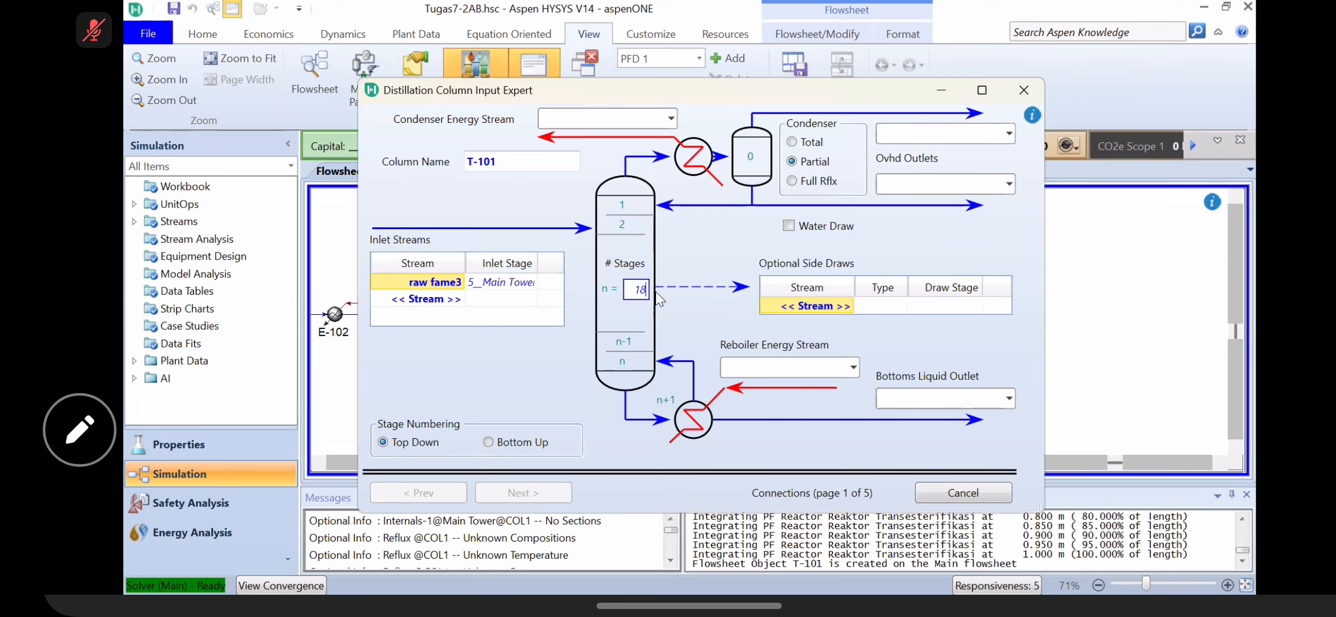
{"action": "key", "text": "Return"}
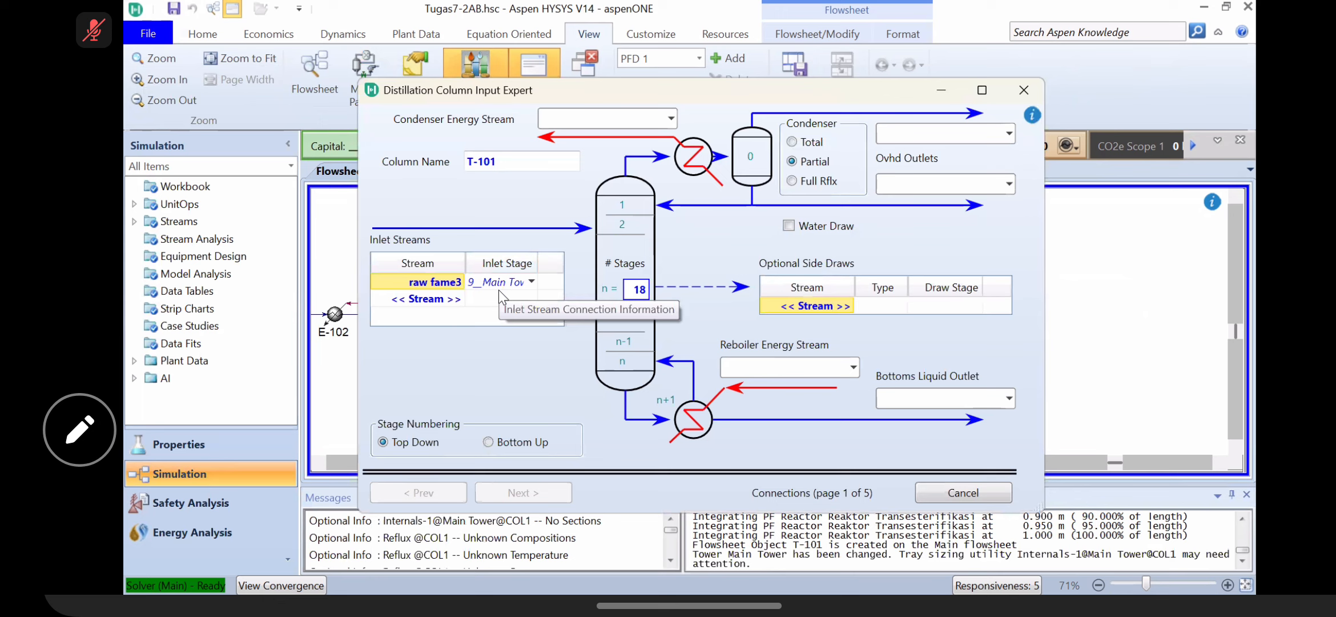
Step: Set T-101's condenser to Total and name its condenser energy stream Qconden2
{"action": "left_click", "coordinate": [811, 146]}
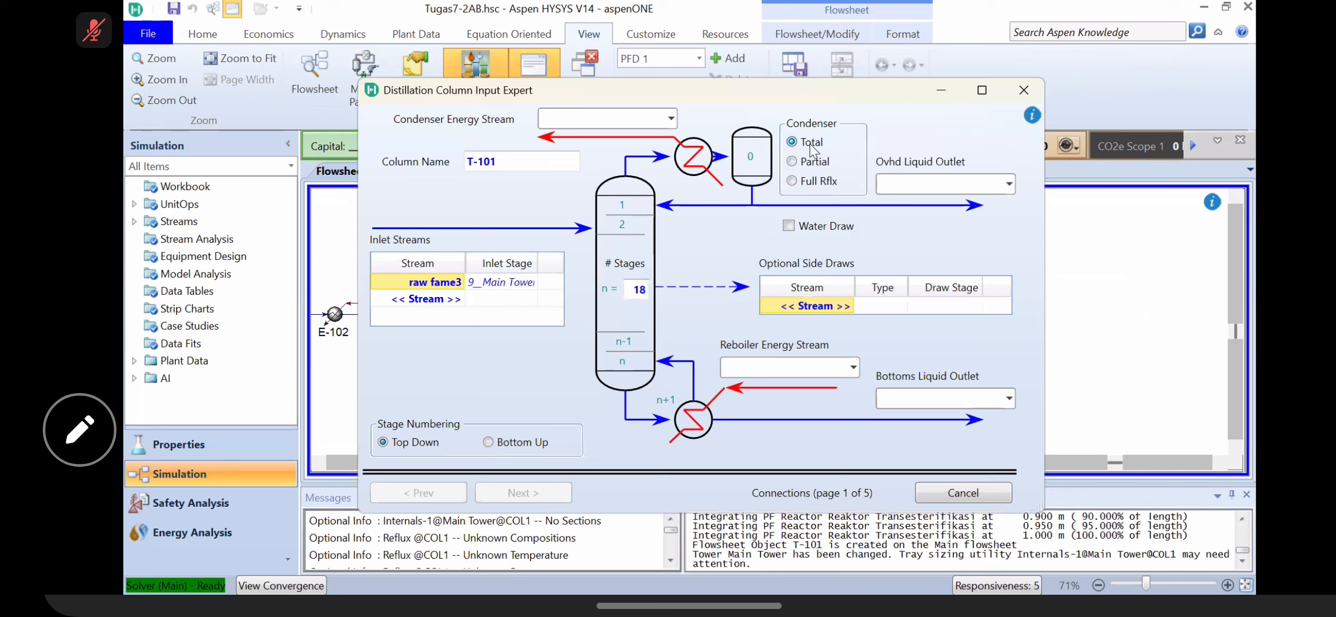
{"action": "left_click", "coordinate": [619, 117]}
{"action": "type", "text": "Q"}
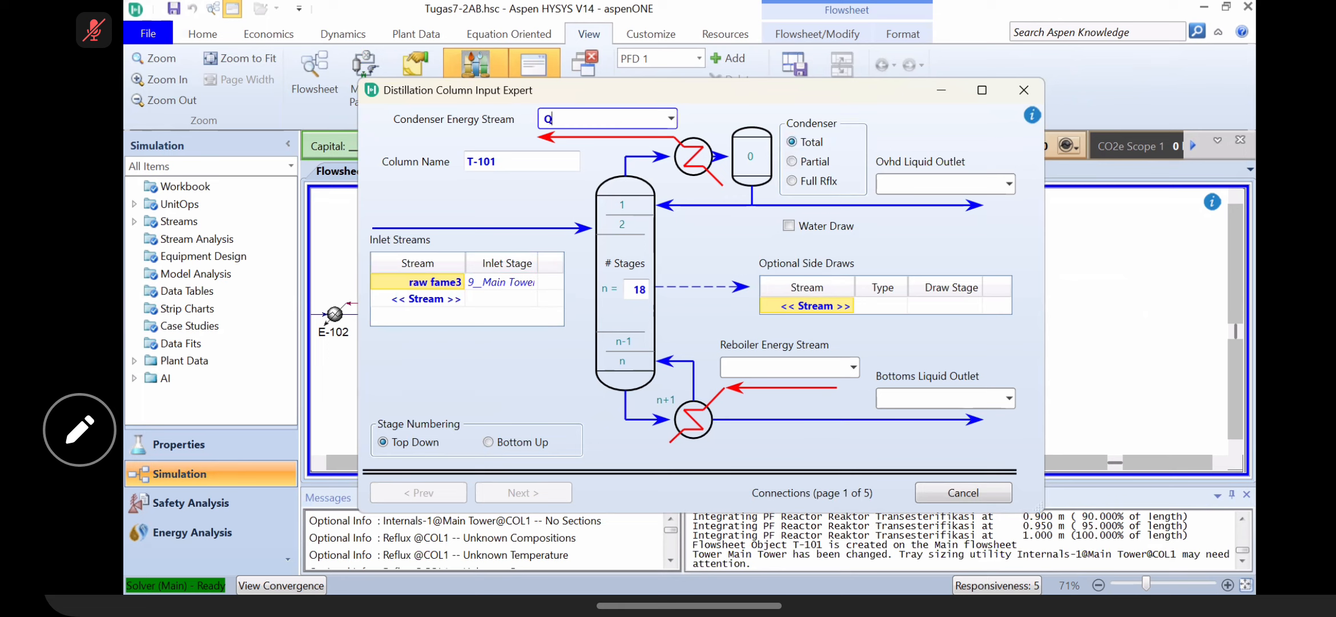
{"action": "type", "text": "conden2"}
{"action": "key", "text": "Return"}
Step: Name T-101's overhead liquid outlet D2 and its bottoms liquid outlet B2
{"action": "left_click", "coordinate": [935, 183]}
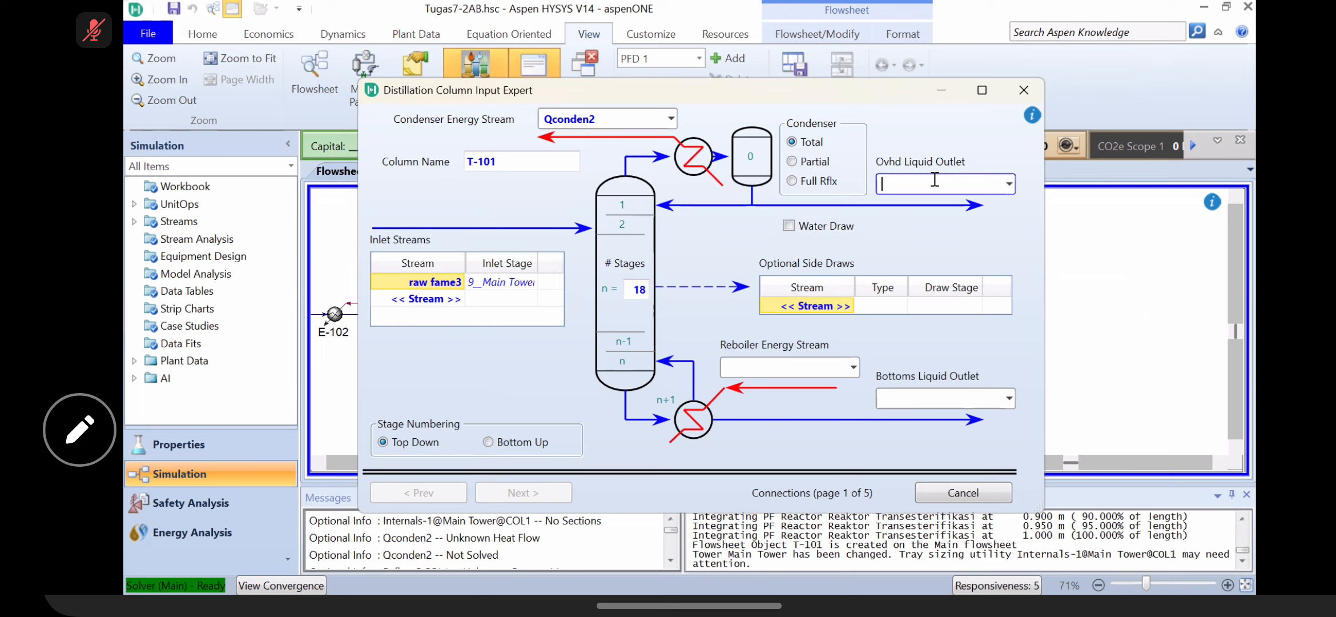
{"action": "type", "text": "D2"}
{"action": "key", "text": "Return"}
{"action": "left_click", "coordinate": [930, 399]}
{"action": "type", "text": "B2"}
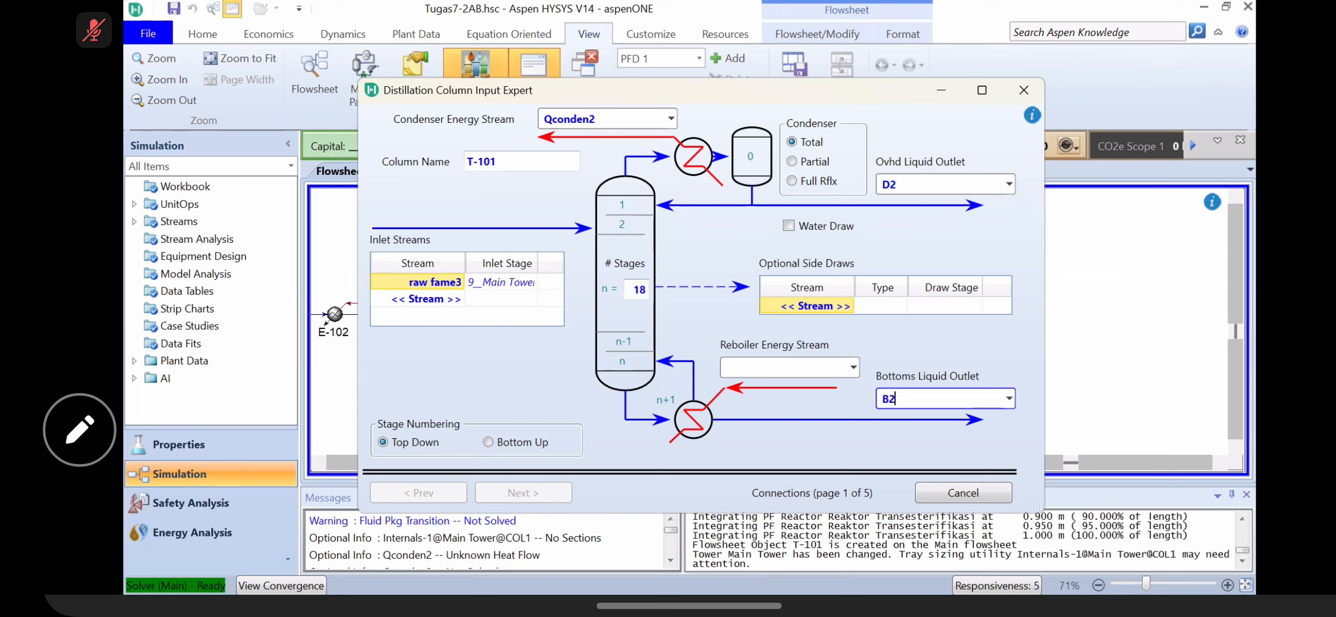
{"action": "key", "text": "Return"}
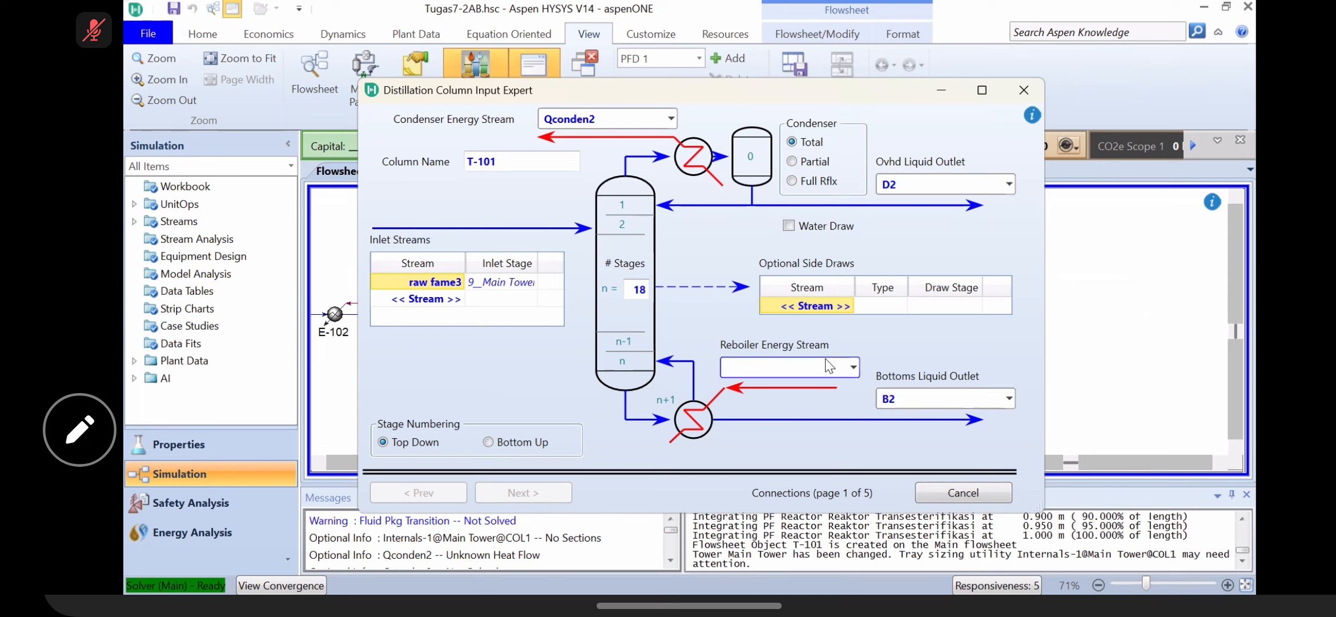
Step: Name the reboiler energy stream Qreb2 and accept the once-through, Regular Hysys reboiler configuration to reach the pressure profile
{"action": "left_click", "coordinate": [778, 368]}
{"action": "type", "text": "Qreb"}
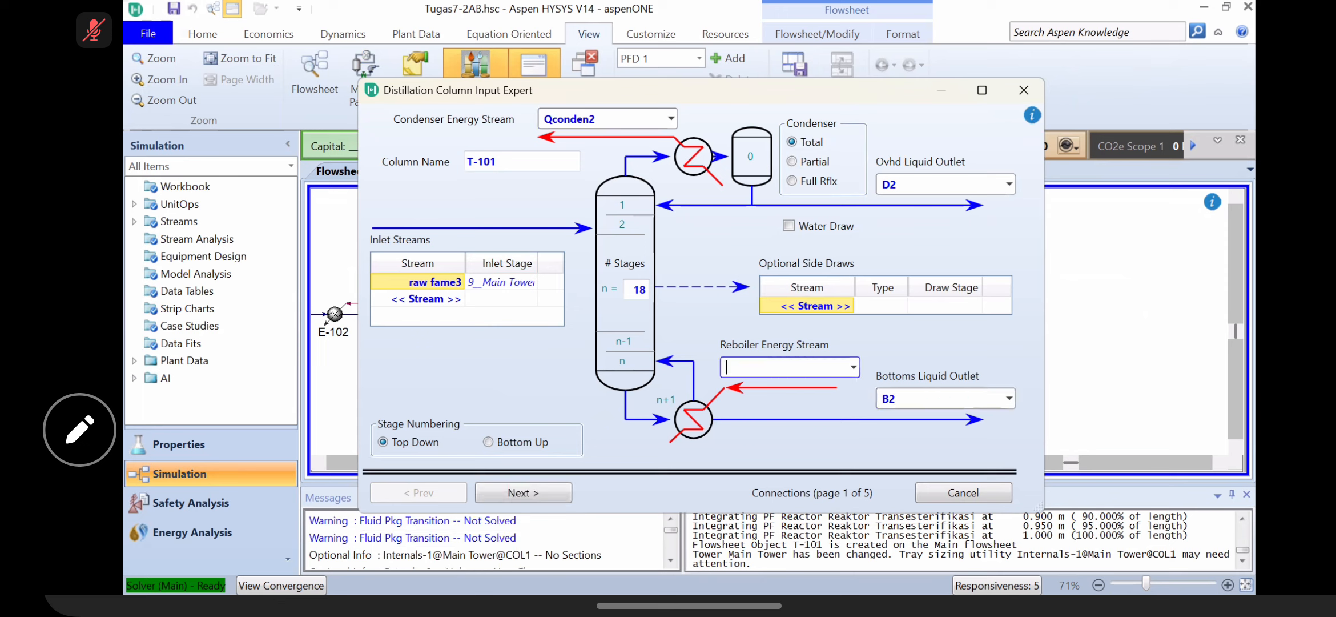
{"action": "type", "text": "2"}
{"action": "left_click", "coordinate": [842, 429]}
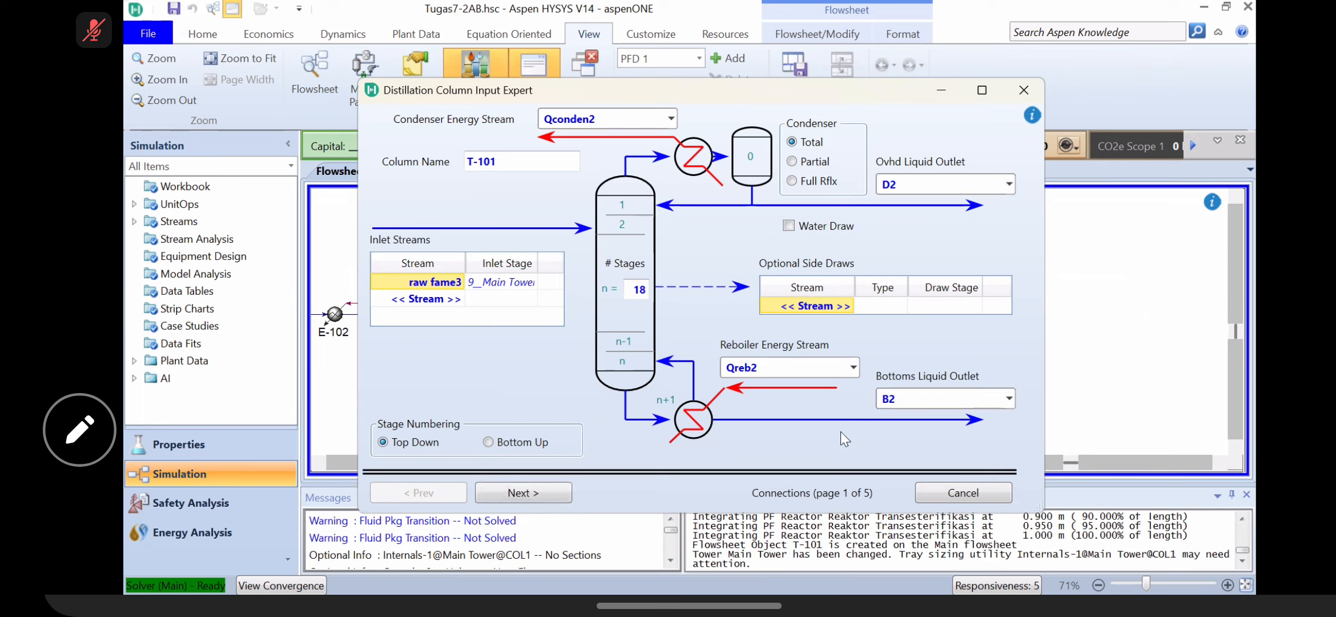
{"action": "left_click", "coordinate": [547, 493]}
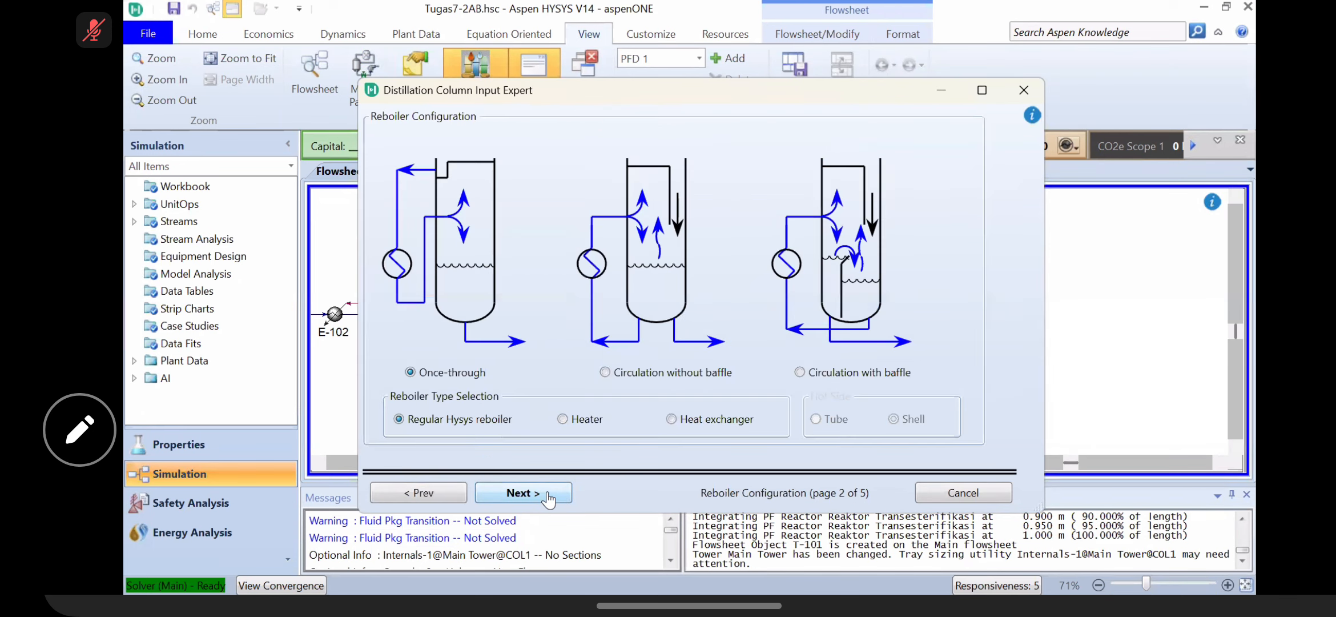
{"action": "left_click", "coordinate": [547, 494]}
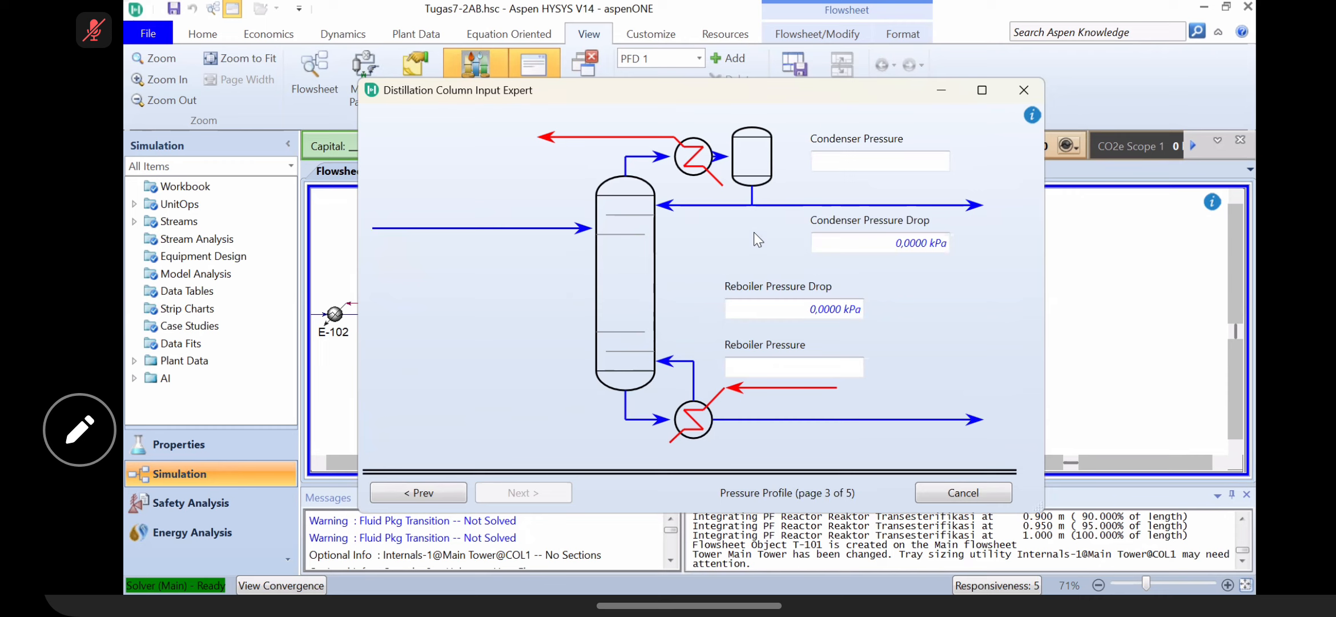
Step: Set T-101's condenser pressure to 100 kPa and its reboiler pressure to 110 kPa, accepting the pressure profile
{"action": "left_click", "coordinate": [872, 163]}
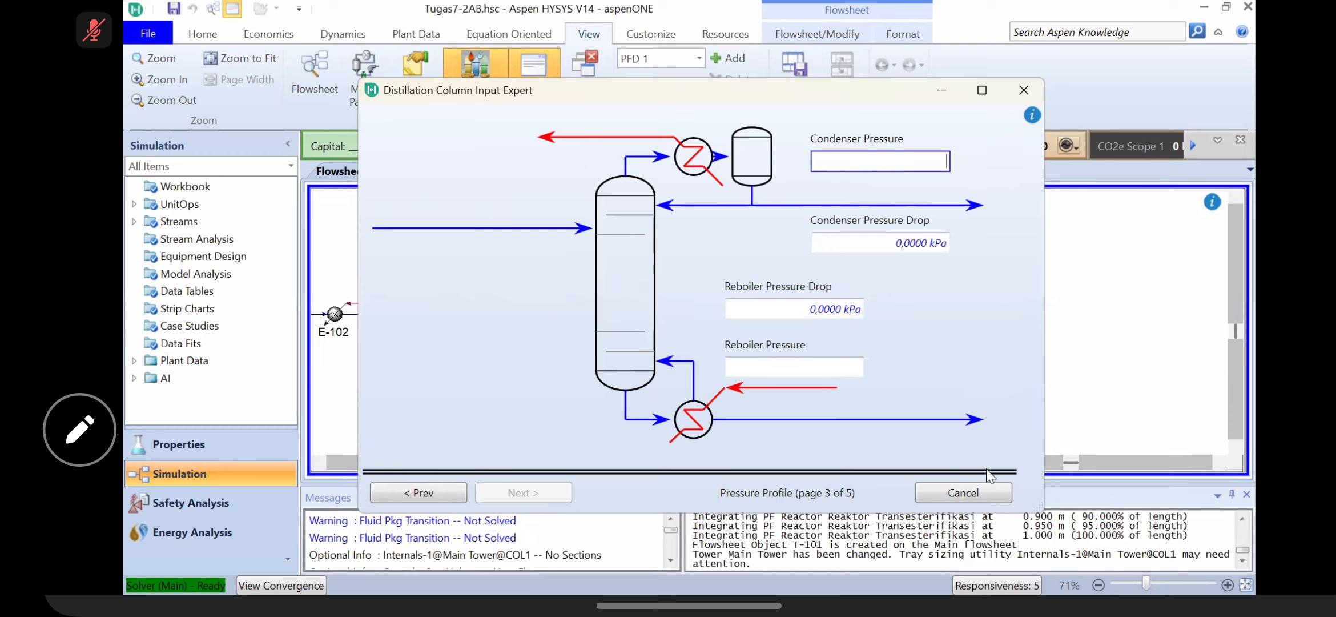
{"action": "mouse_move", "coordinate": [945, 235]}
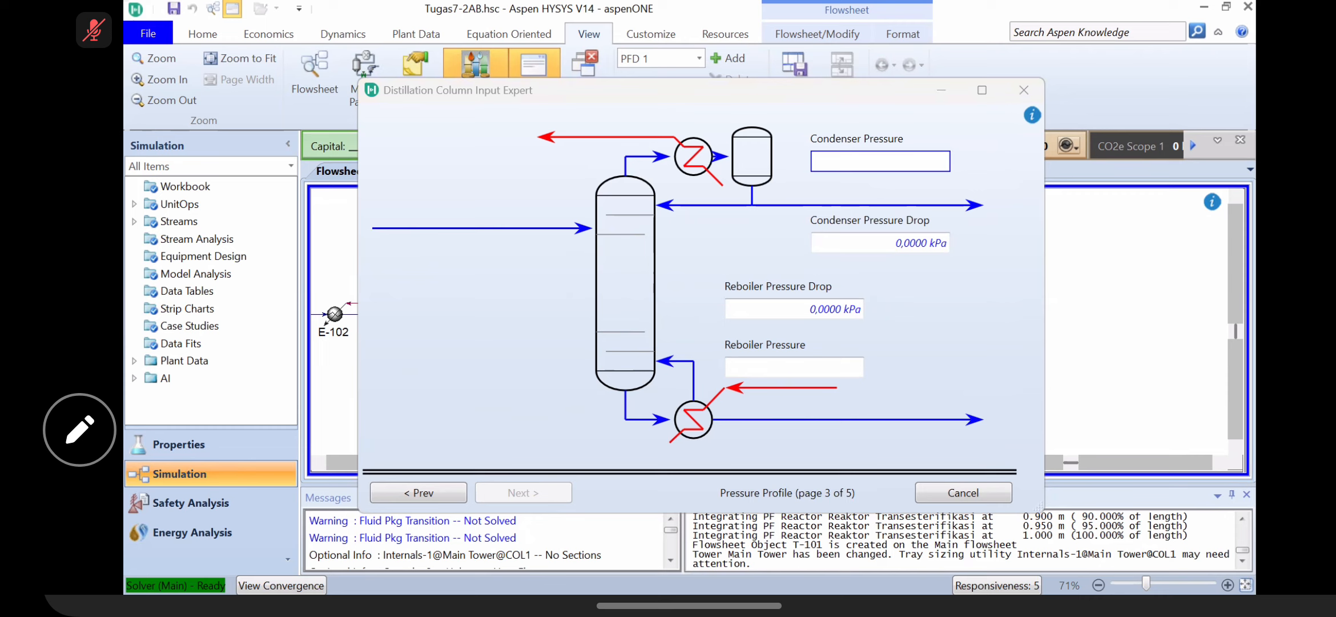
{"action": "left_click", "coordinate": [942, 332]}
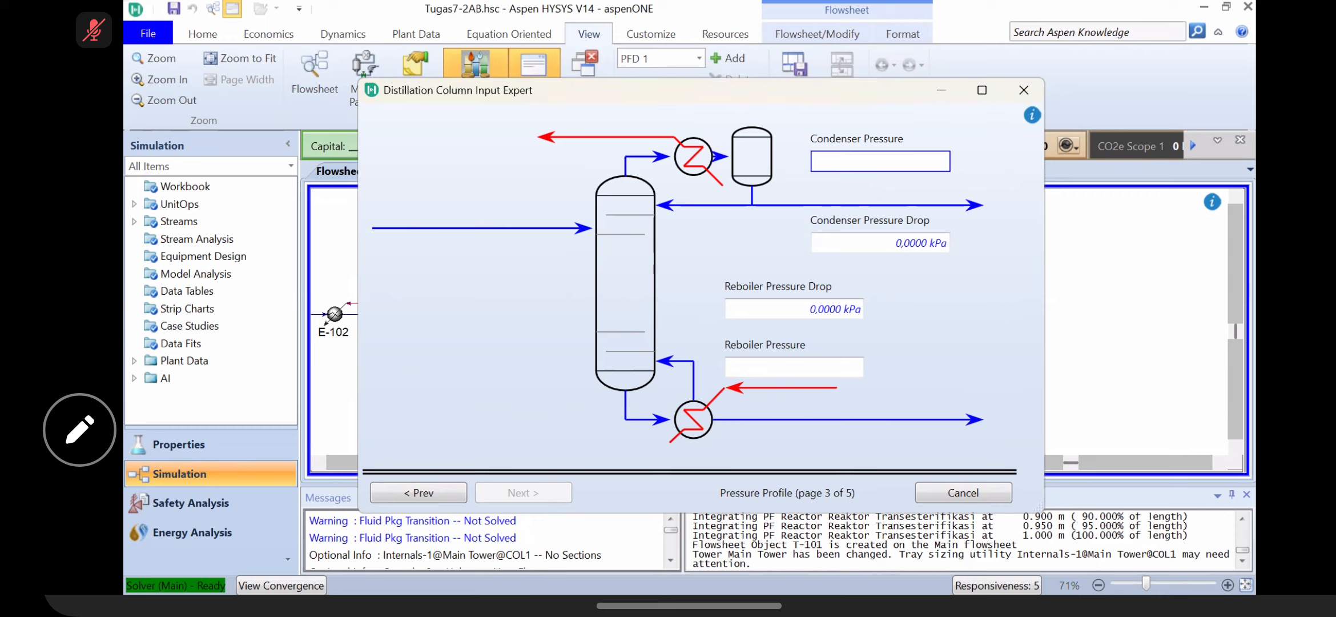
{"action": "left_click", "coordinate": [858, 159]}
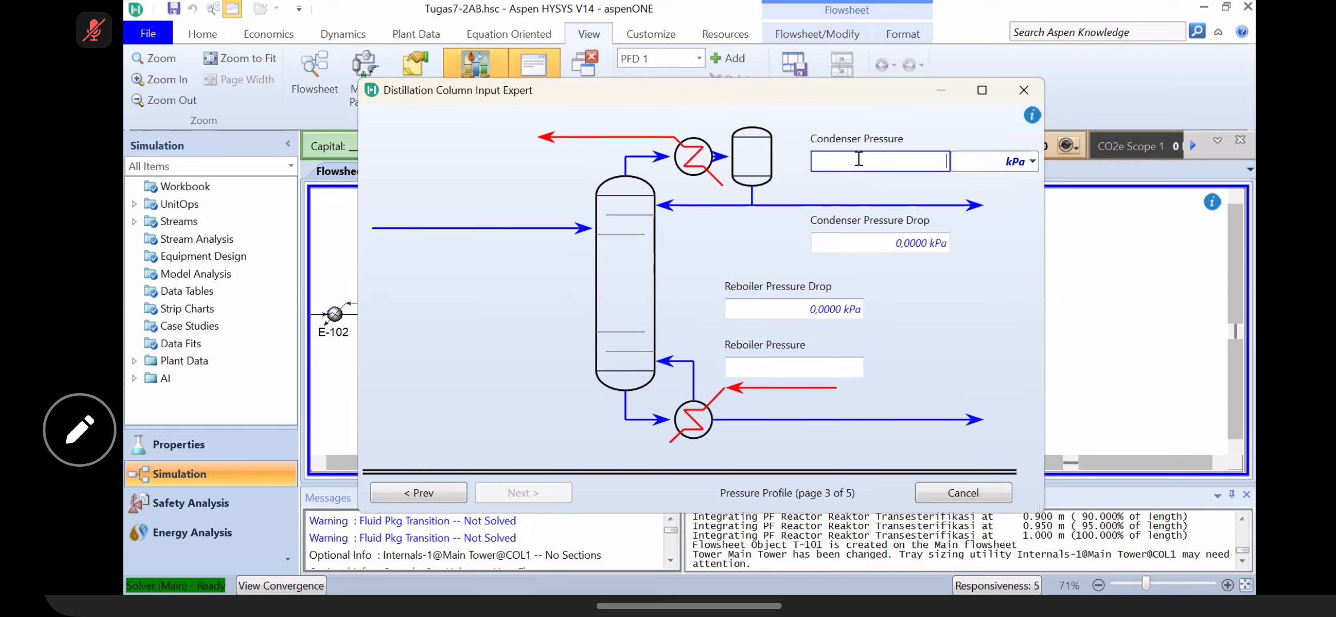
{"action": "type", "text": "100"}
{"action": "key", "text": "Return"}
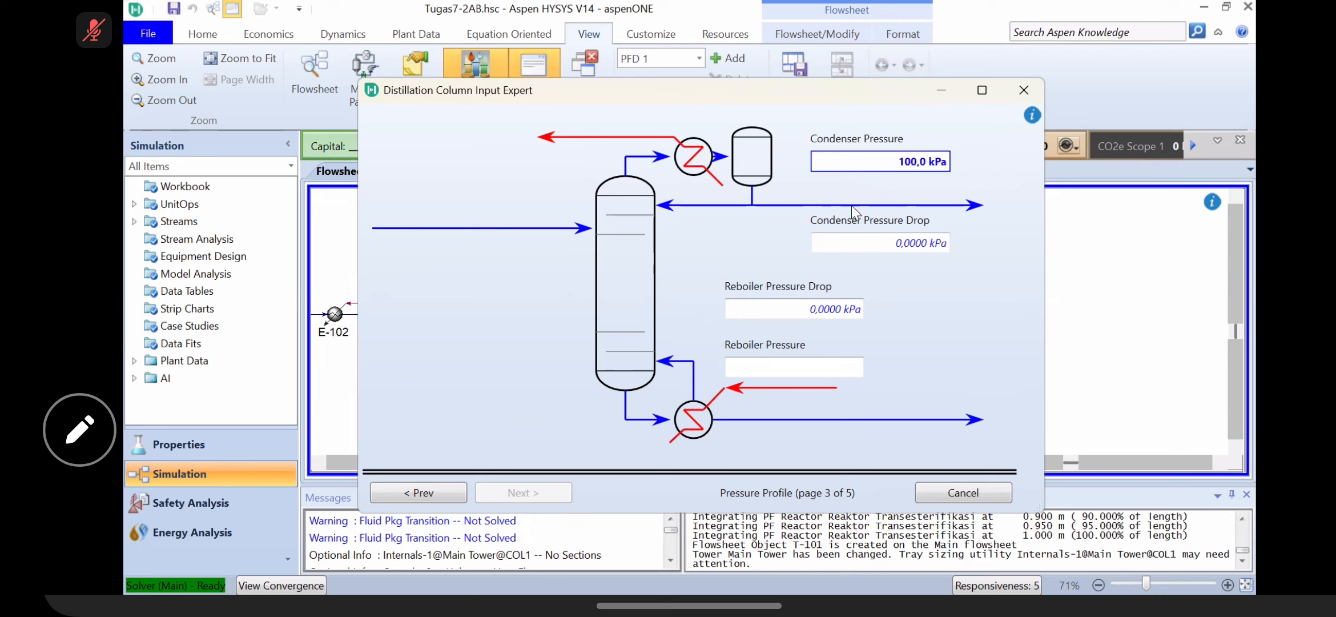
{"action": "left_click", "coordinate": [809, 365]}
{"action": "type", "text": "110"}
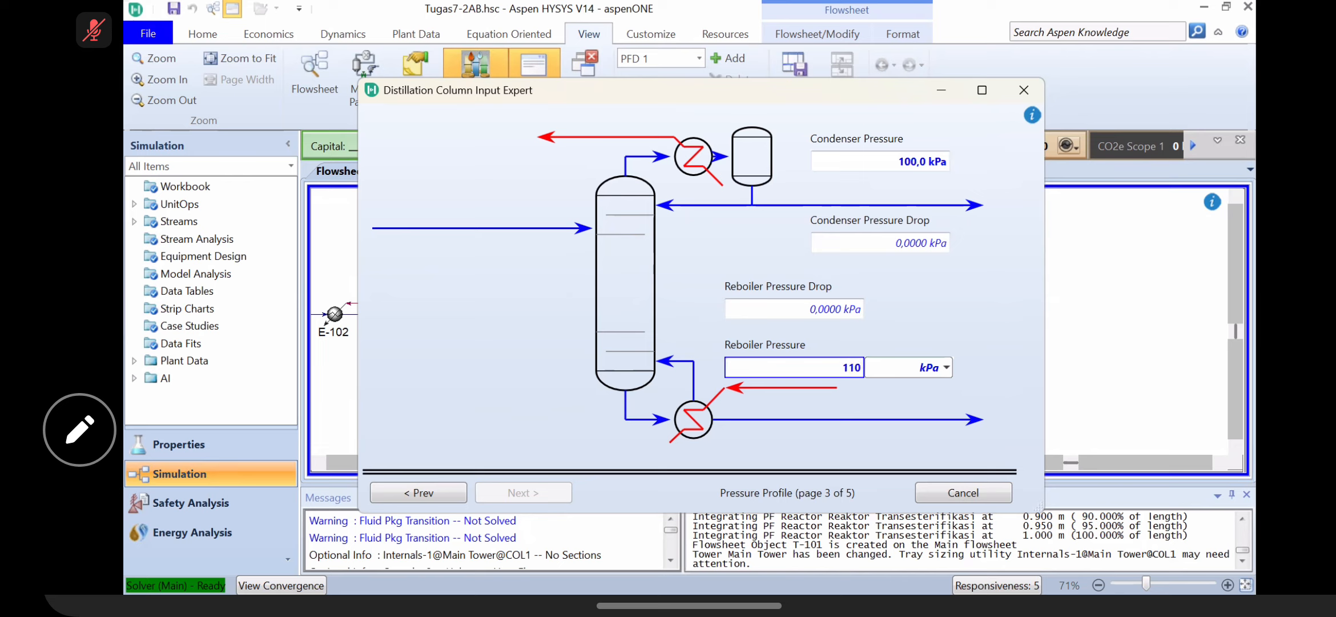
{"action": "key", "text": "Return"}
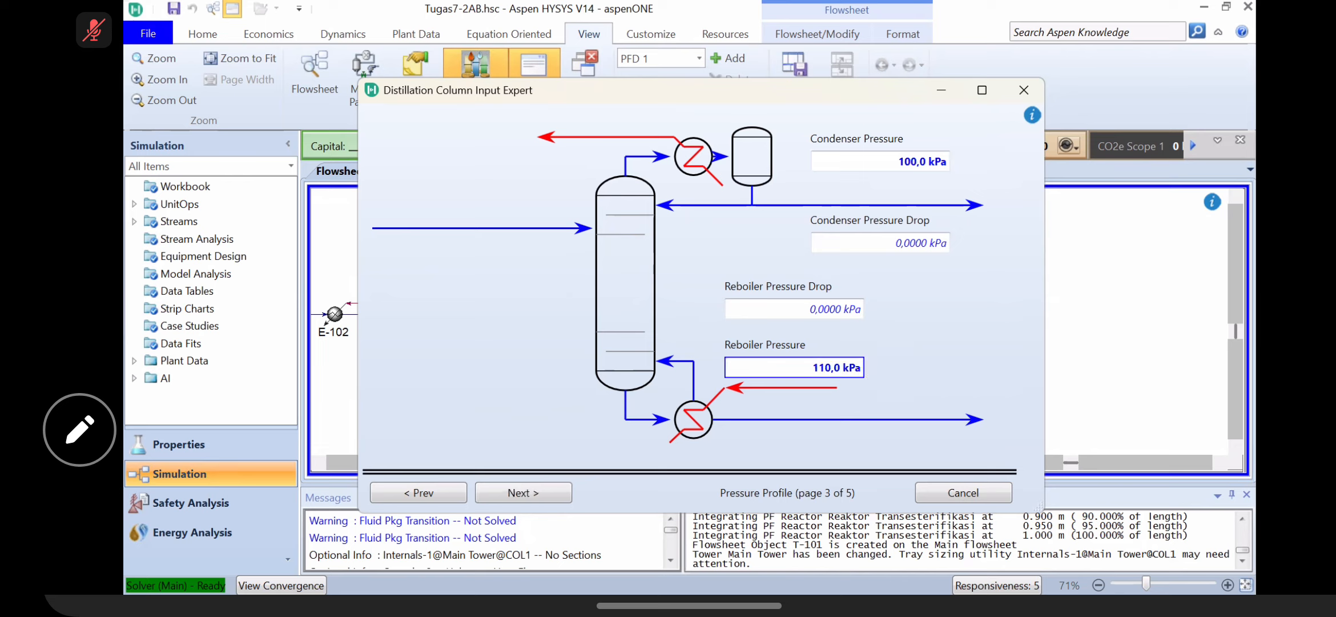
{"action": "left_click", "coordinate": [506, 495]}
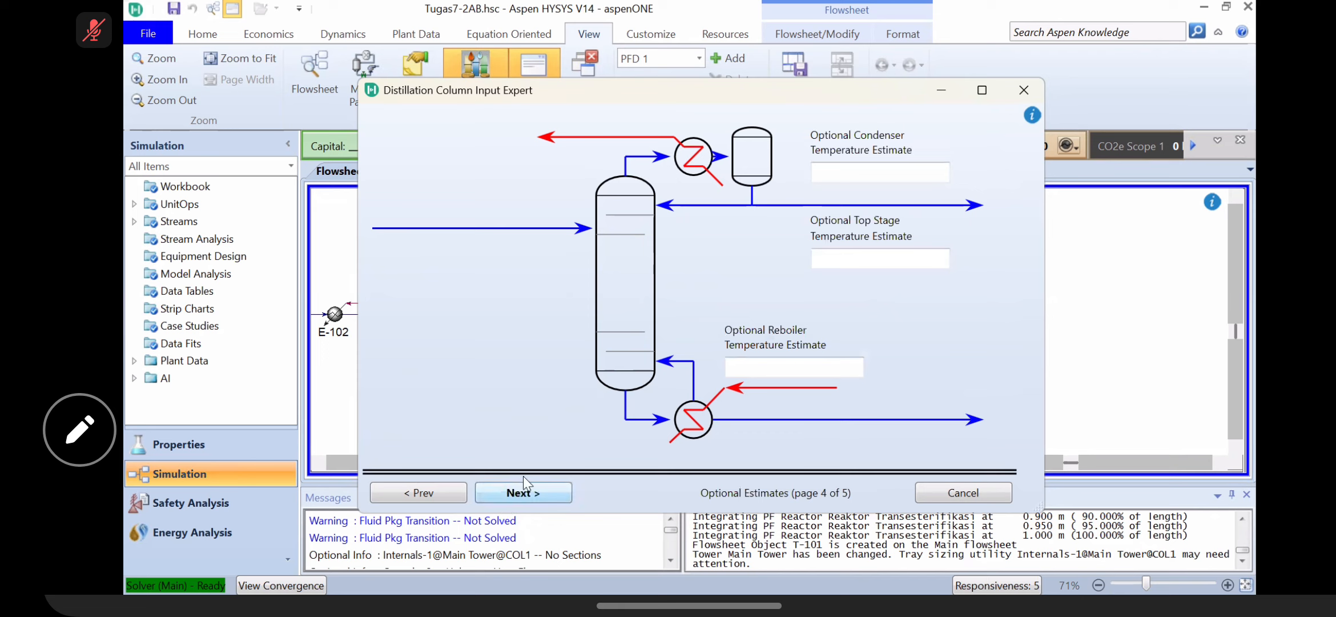
Step: Enter temperature estimates of 64.29 C for T-101's condenser and 153.4 C for its reboiler, and continue to the specifications
{"action": "left_click", "coordinate": [865, 172]}
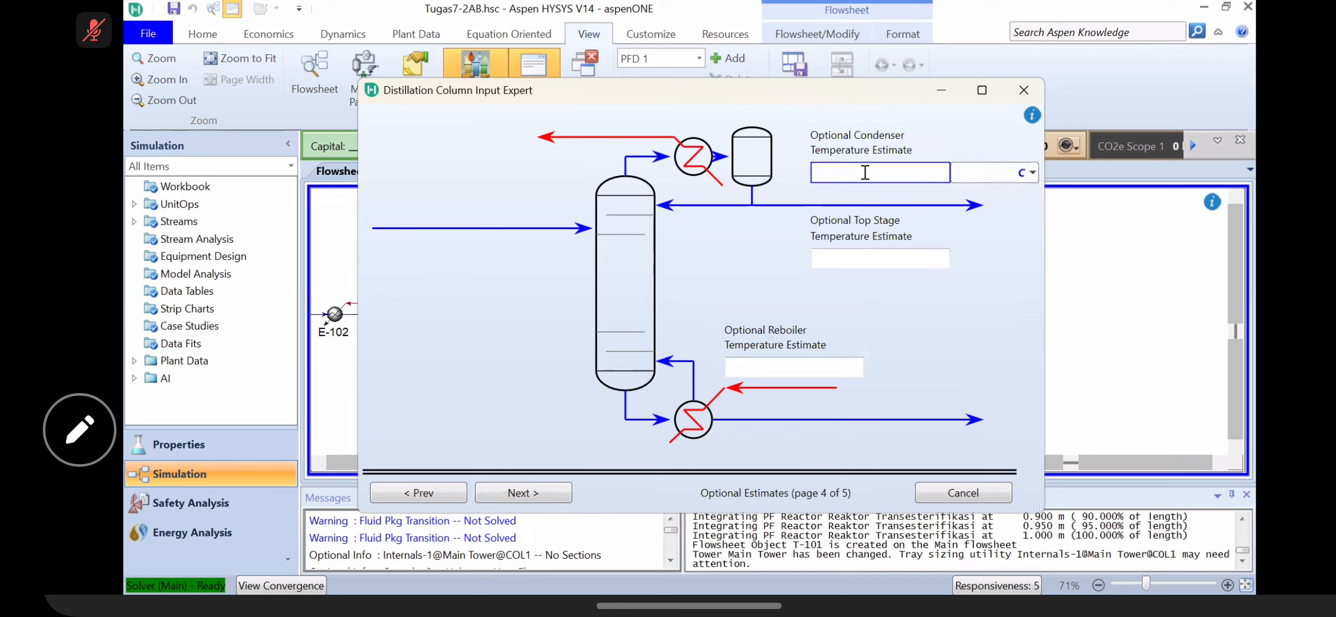
{"action": "type", "text": "64"}
{"action": "type", "text": ".29"}
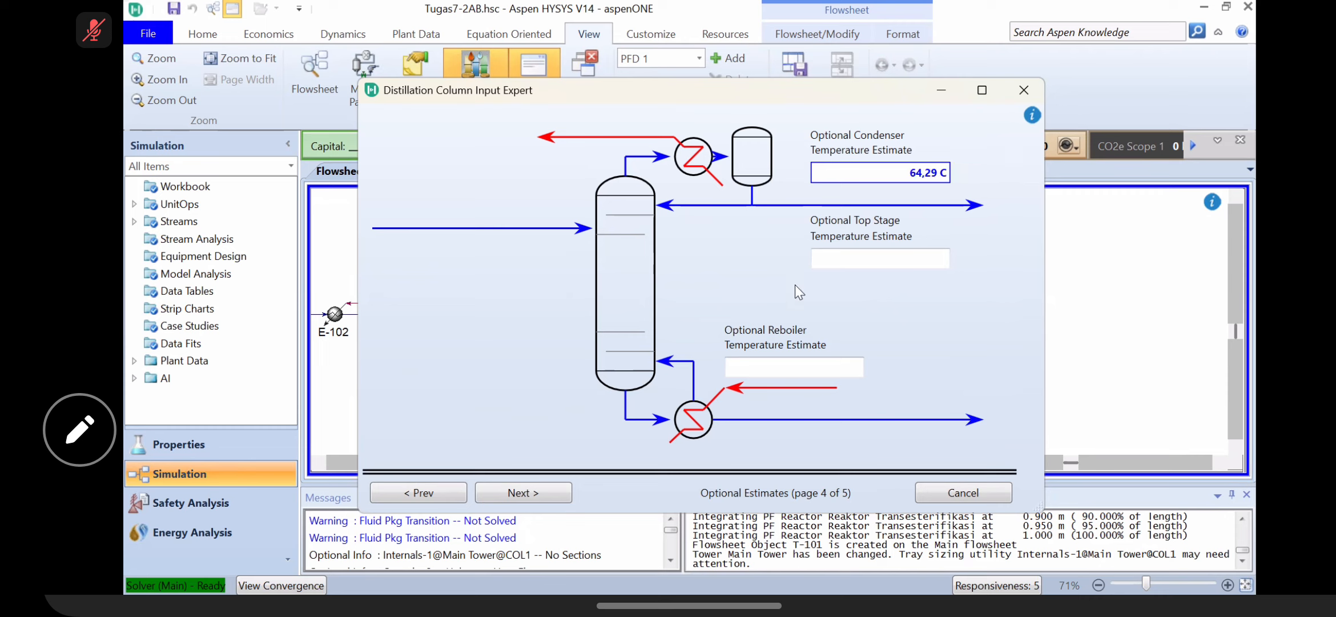
{"action": "left_click", "coordinate": [796, 368]}
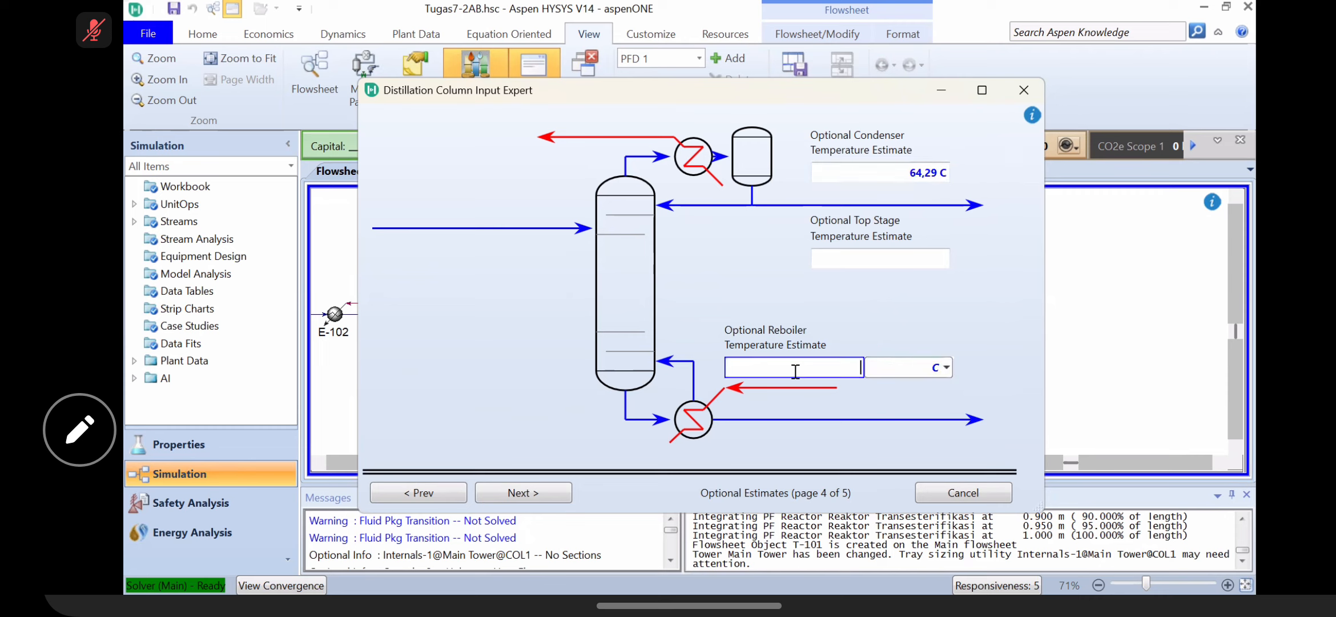
{"action": "type", "text": "153.4"}
{"action": "key", "text": "Return"}
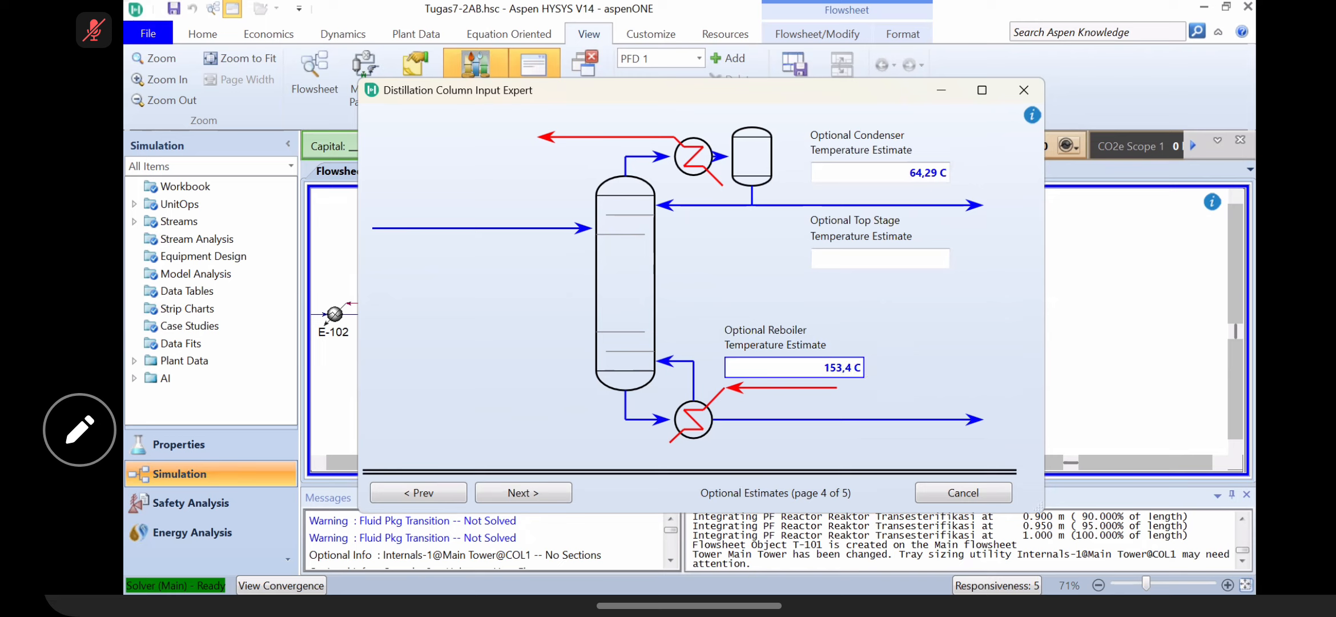
{"action": "left_click", "coordinate": [547, 493]}
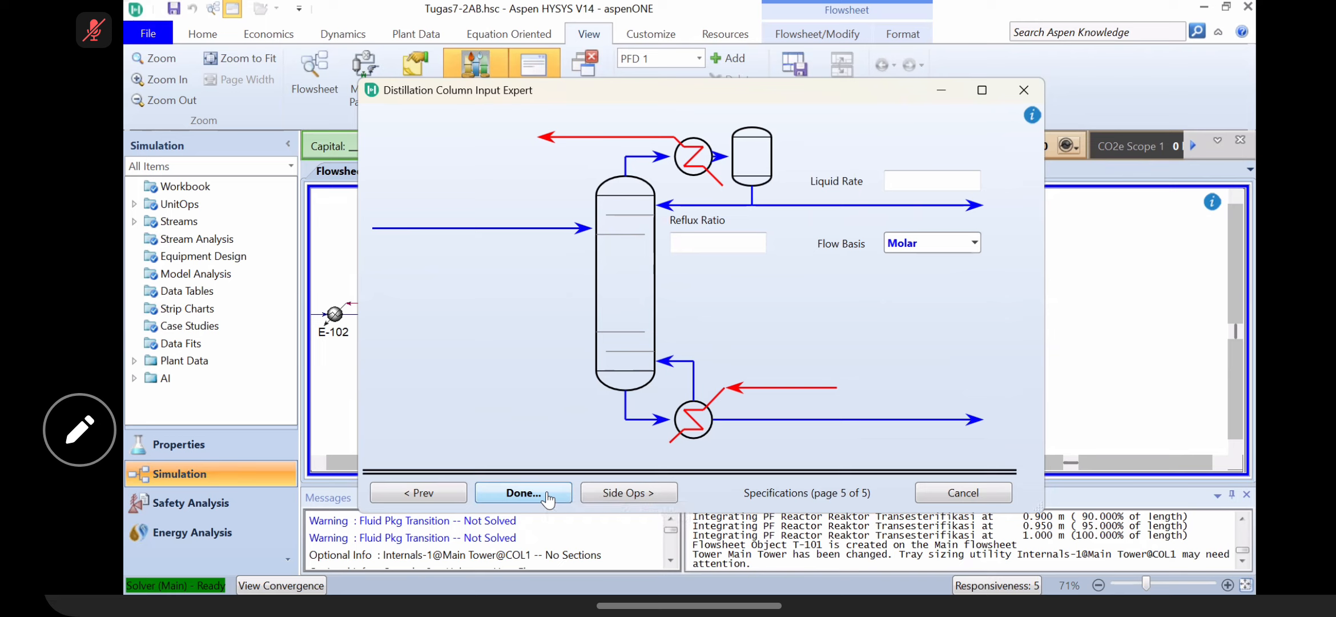
Step: Finish T-101's column input setup with the specifications left blank and display the column's Monitor page
{"action": "left_click", "coordinate": [546, 495]}
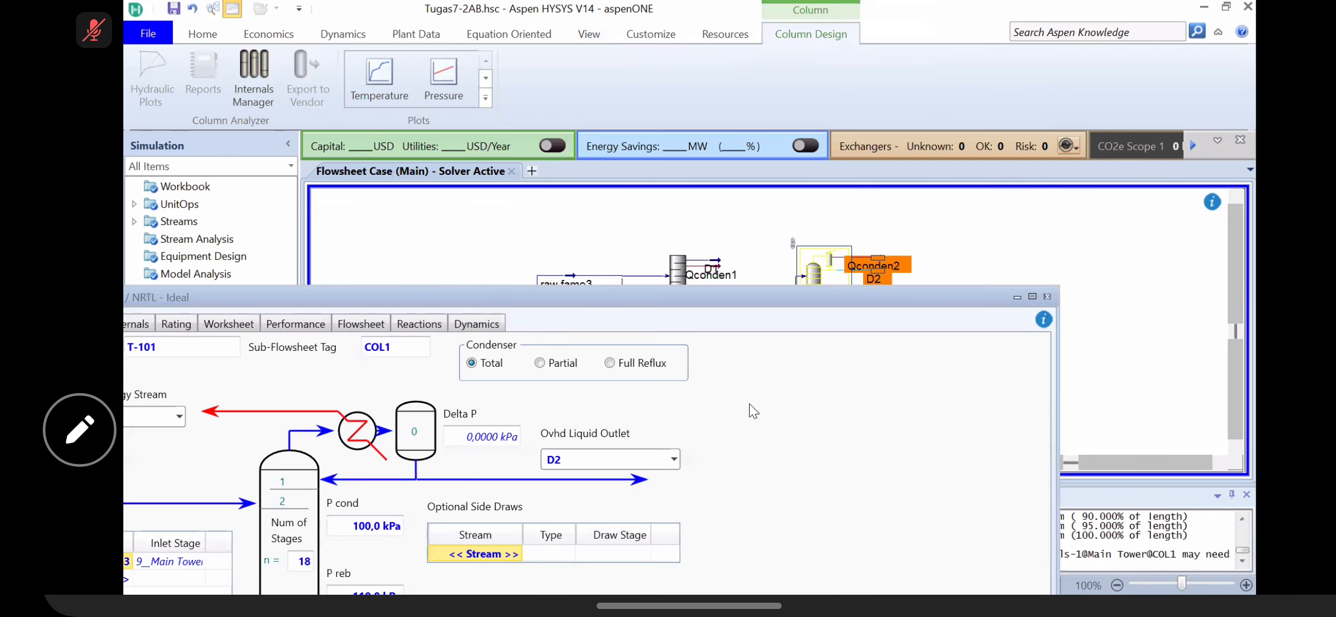
{"action": "double_click", "coordinate": [782, 298]}
{"action": "left_click", "coordinate": [165, 166]}
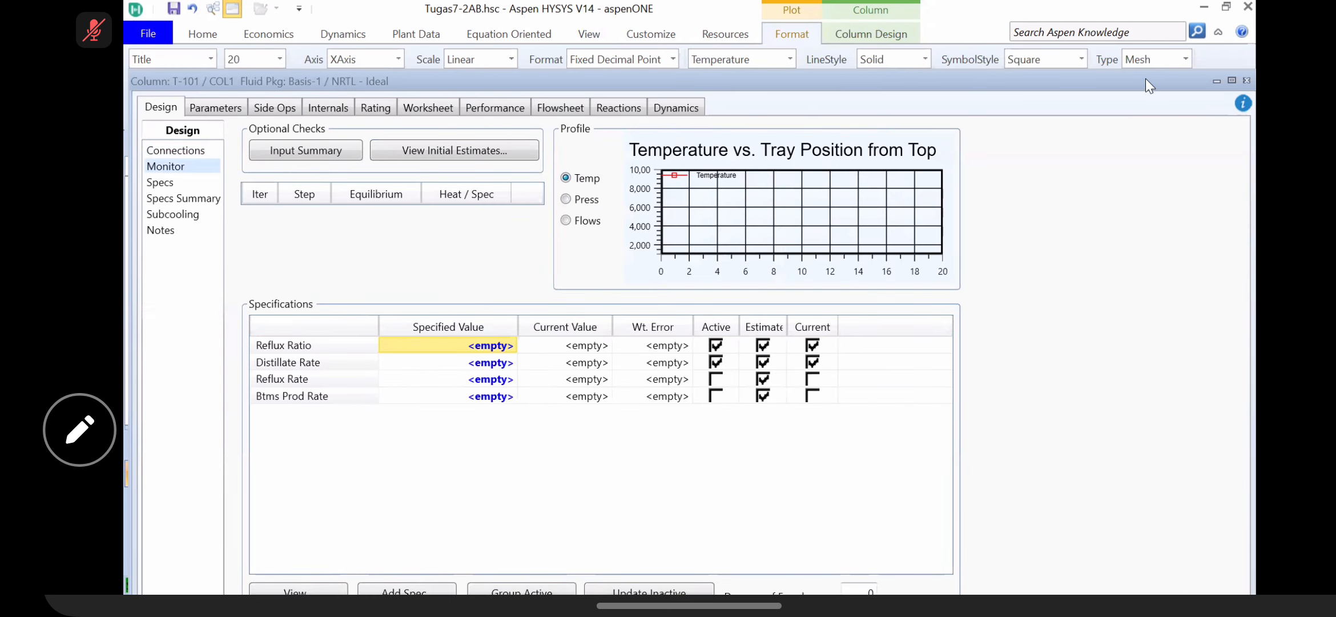
Step: Look up the external reflux ratio in the design parameters of shortcut column T-100
{"action": "left_click", "coordinate": [1247, 81]}
{"action": "double_click", "coordinate": [679, 266]}
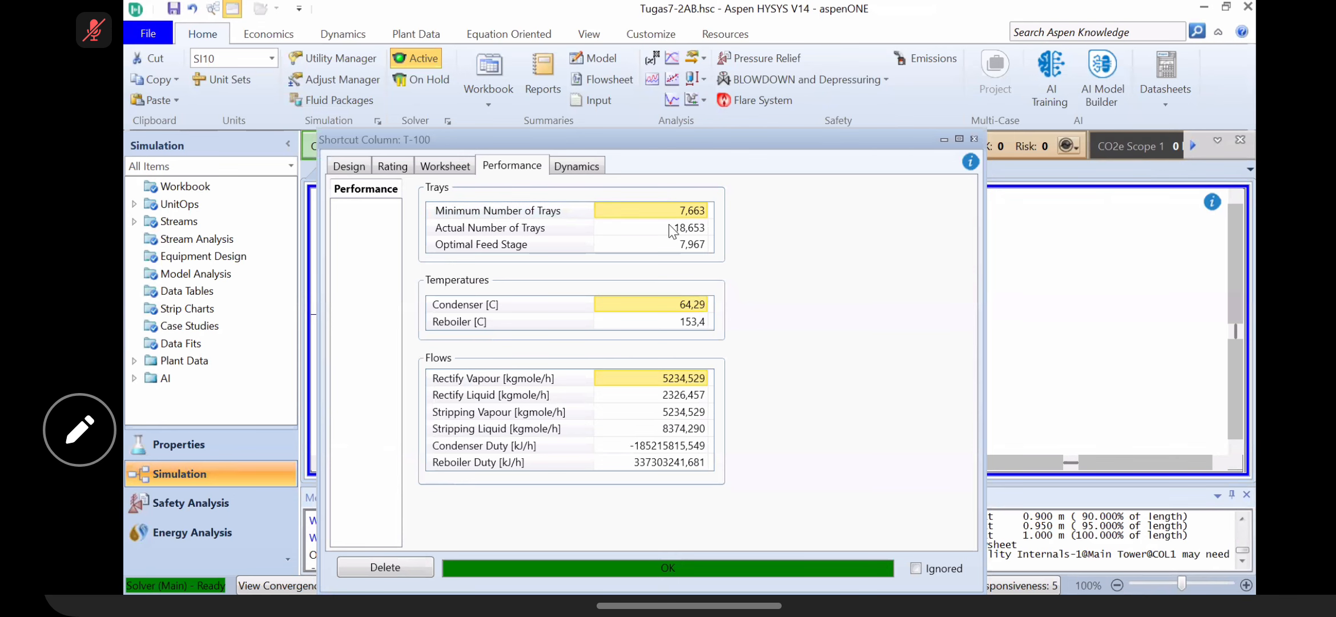
{"action": "left_click", "coordinate": [440, 169]}
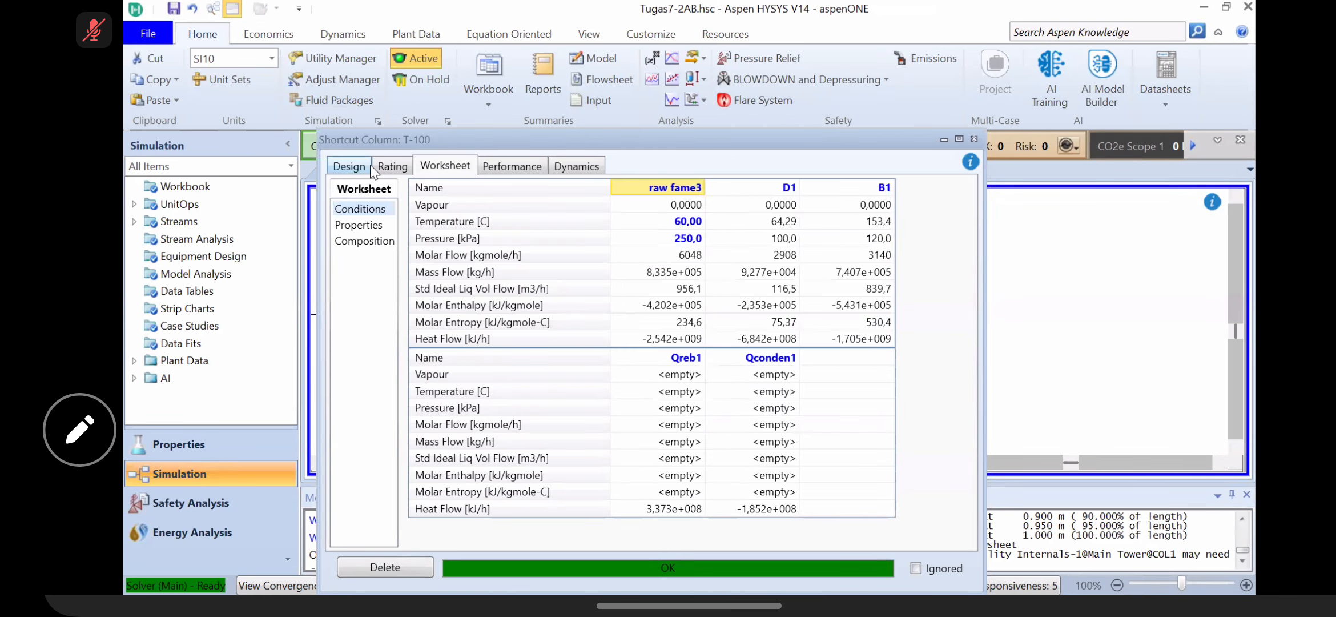
{"action": "left_click", "coordinate": [394, 166]}
{"action": "left_click", "coordinate": [349, 167]}
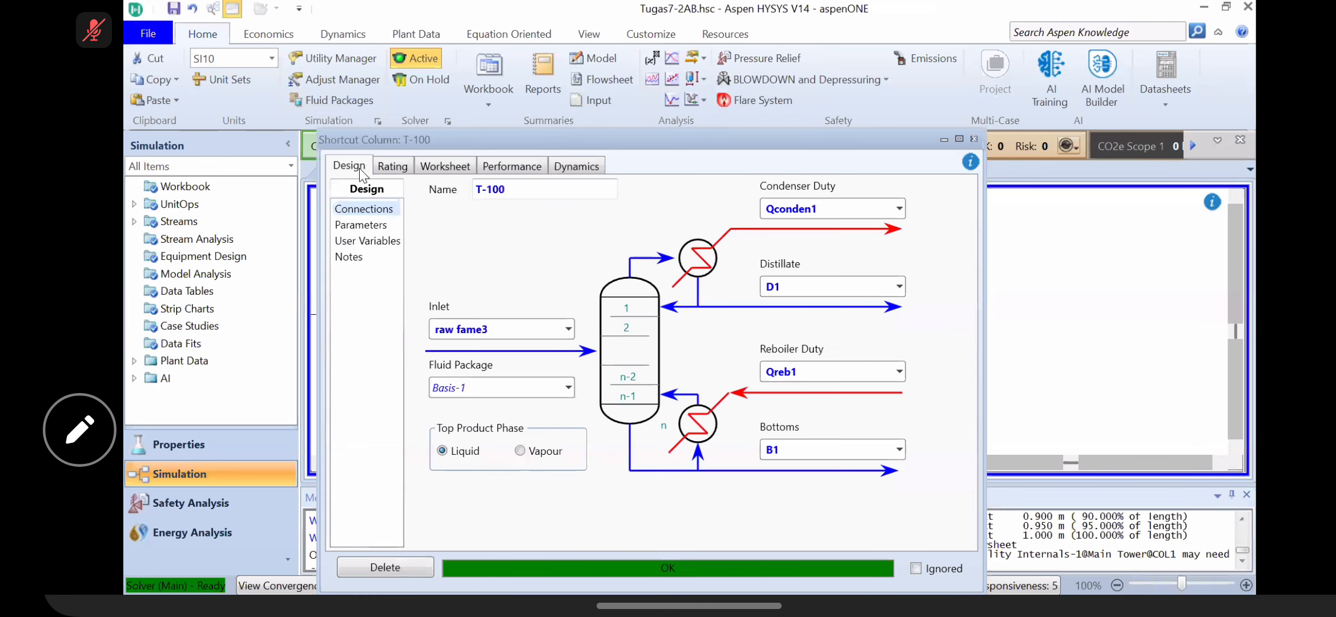
{"action": "left_click", "coordinate": [365, 227]}
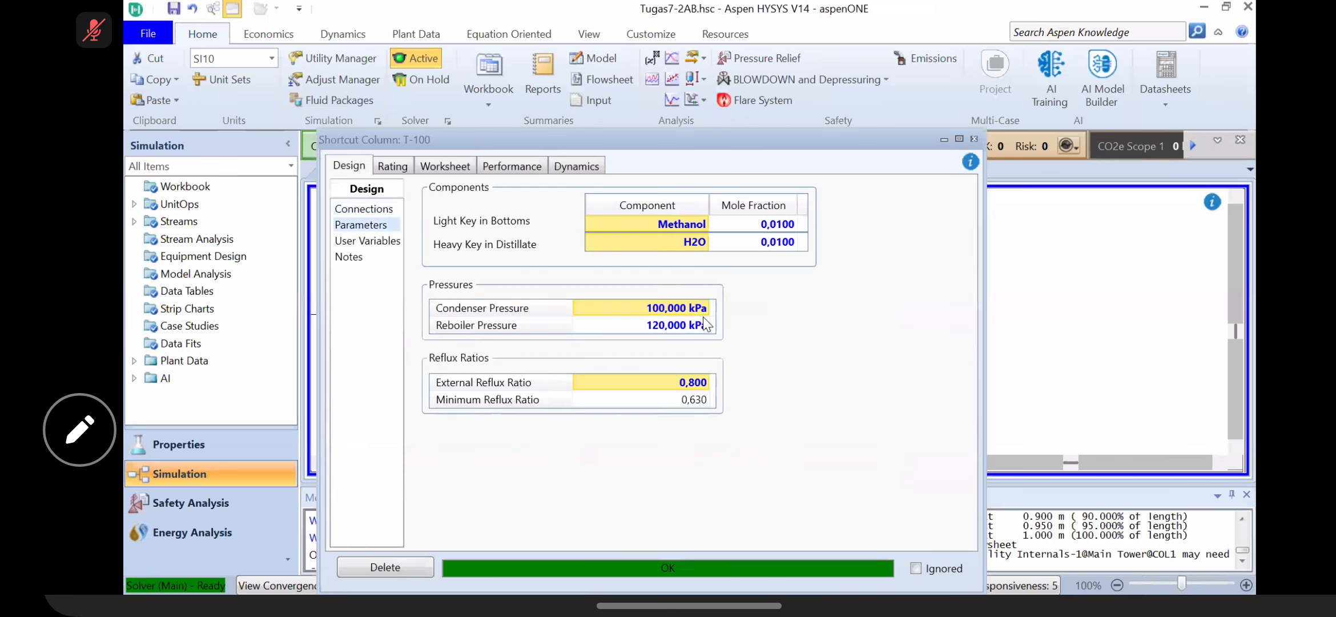
{"action": "mouse_move", "coordinate": [707, 324]}
Step: Set T-101's Reflux Ratio specification to 0.8 and close the column window
{"action": "left_click", "coordinate": [1014, 306]}
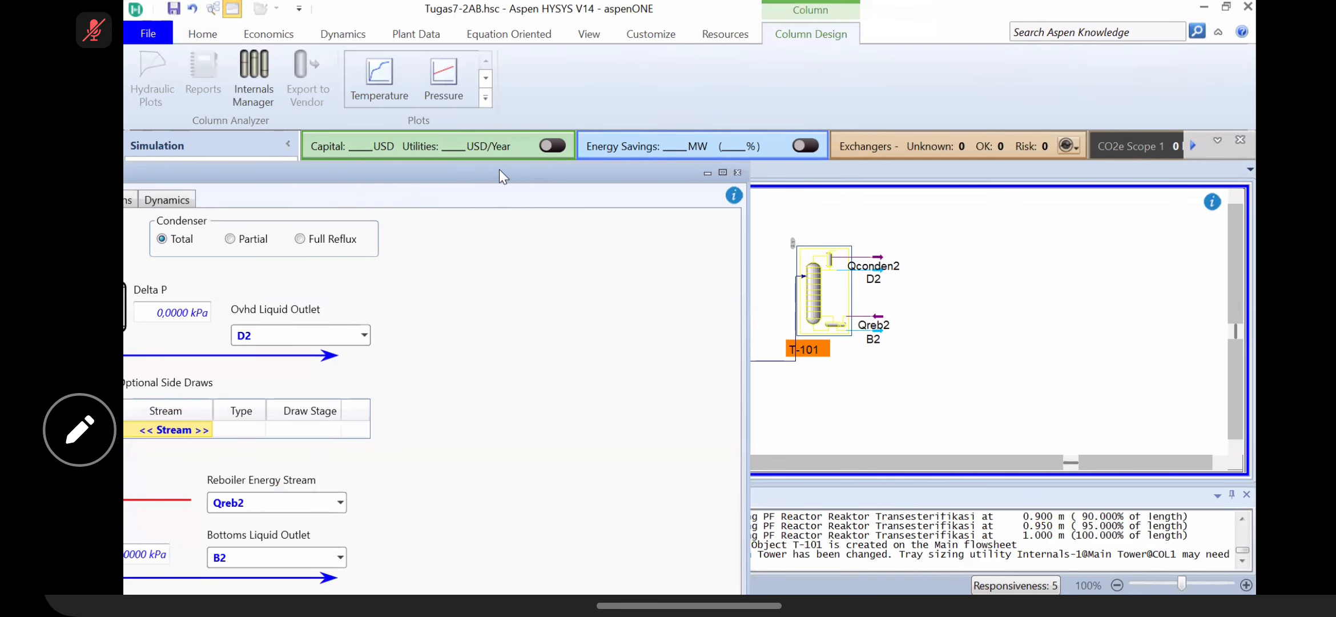
{"action": "double_click", "coordinate": [499, 169]}
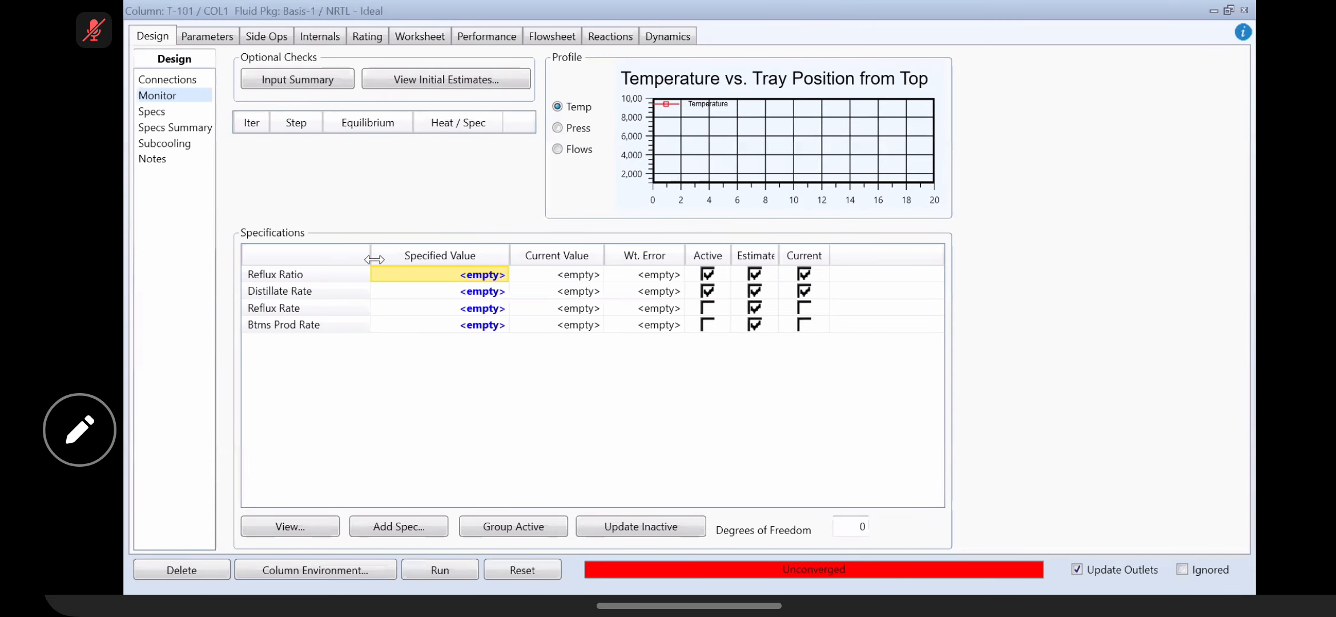
{"action": "left_click", "coordinate": [476, 277]}
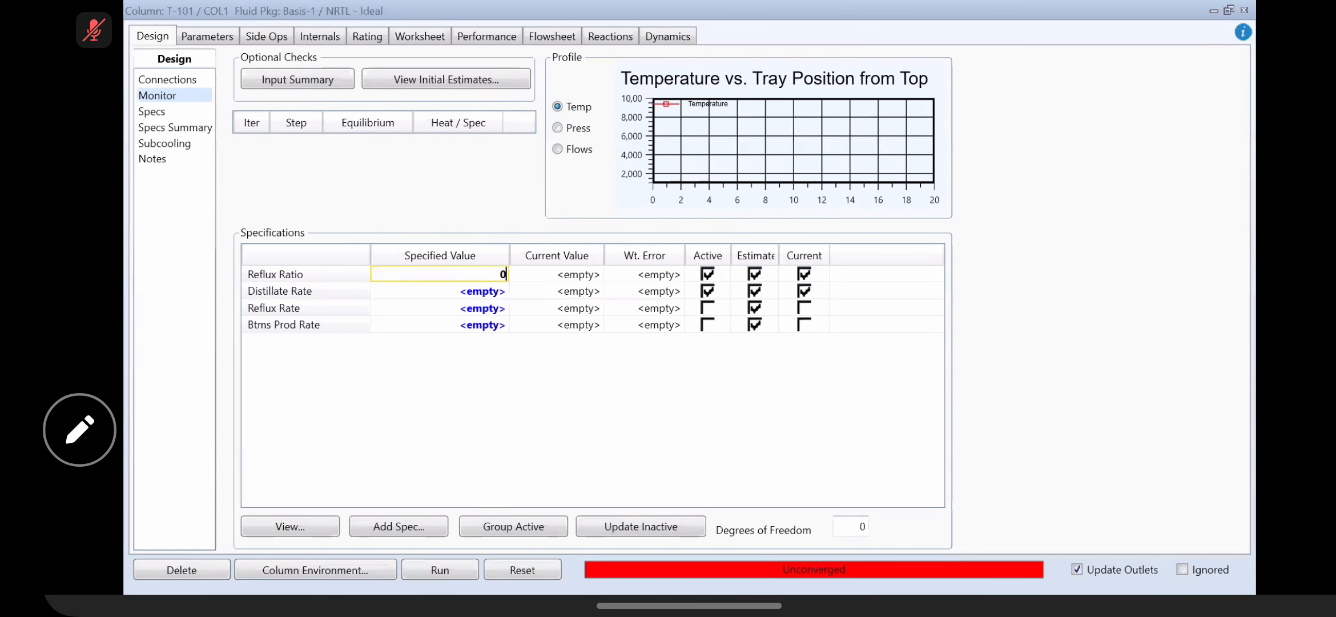
{"action": "type", "text": "0.8"}
{"action": "key", "text": "Return"}
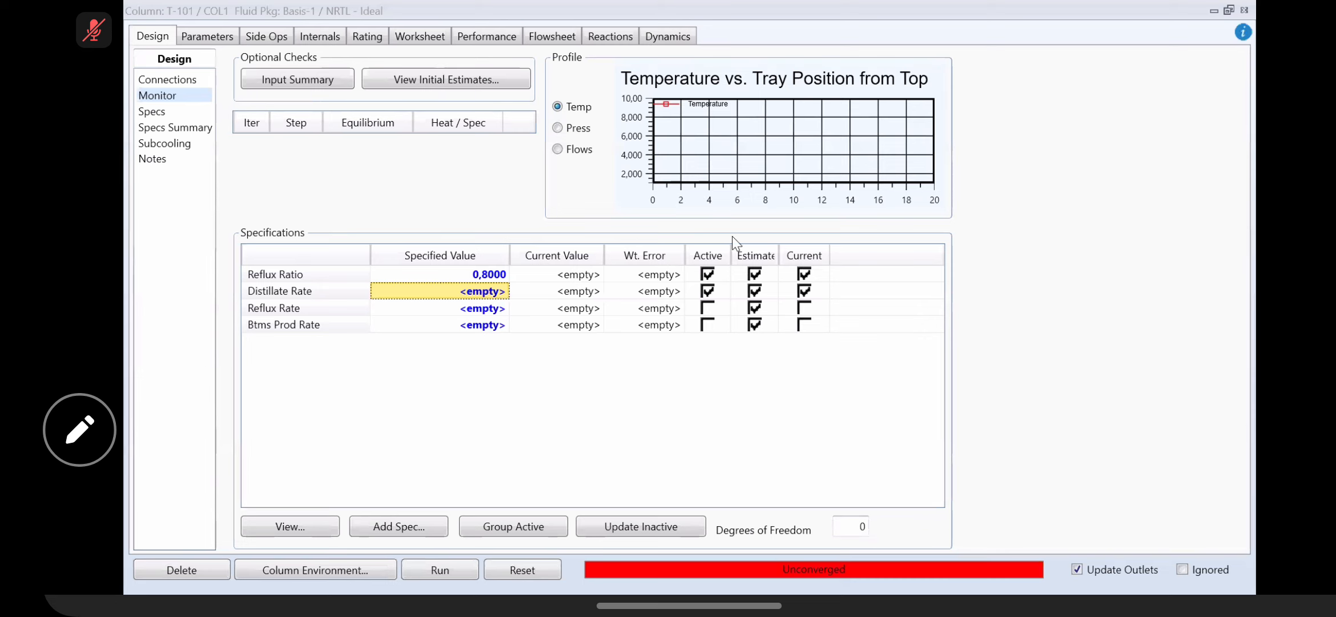
{"action": "left_click", "coordinate": [1245, 11]}
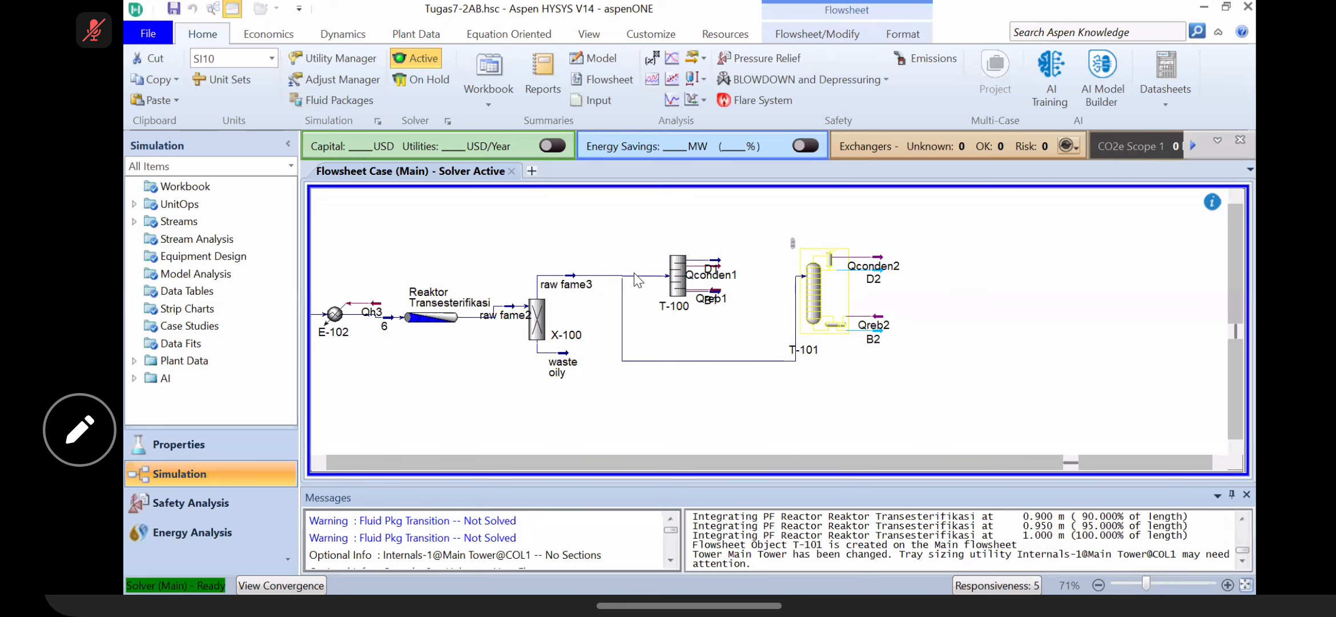
Step: Space out T-101's energy and product streams Qconden2, D2, Qreb2 and B2 on the flowsheet so their labels do not overlap
{"action": "mouse_move", "coordinate": [567, 283]}
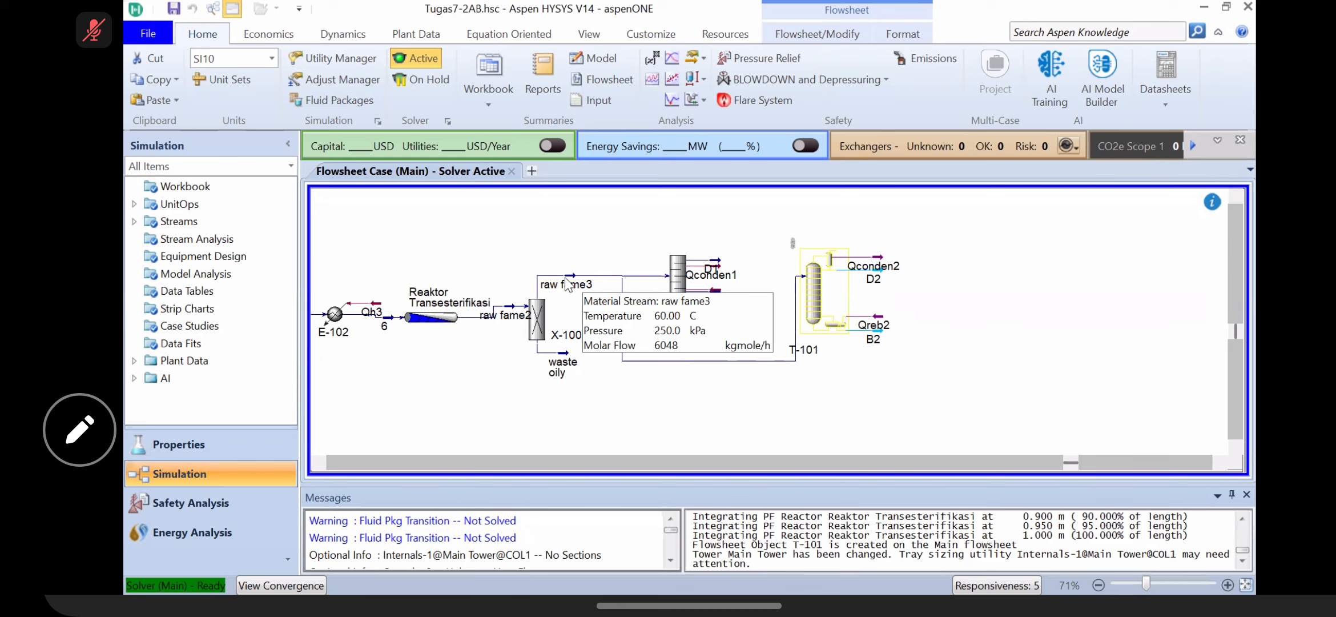
{"action": "mouse_move", "coordinate": [877, 274]}
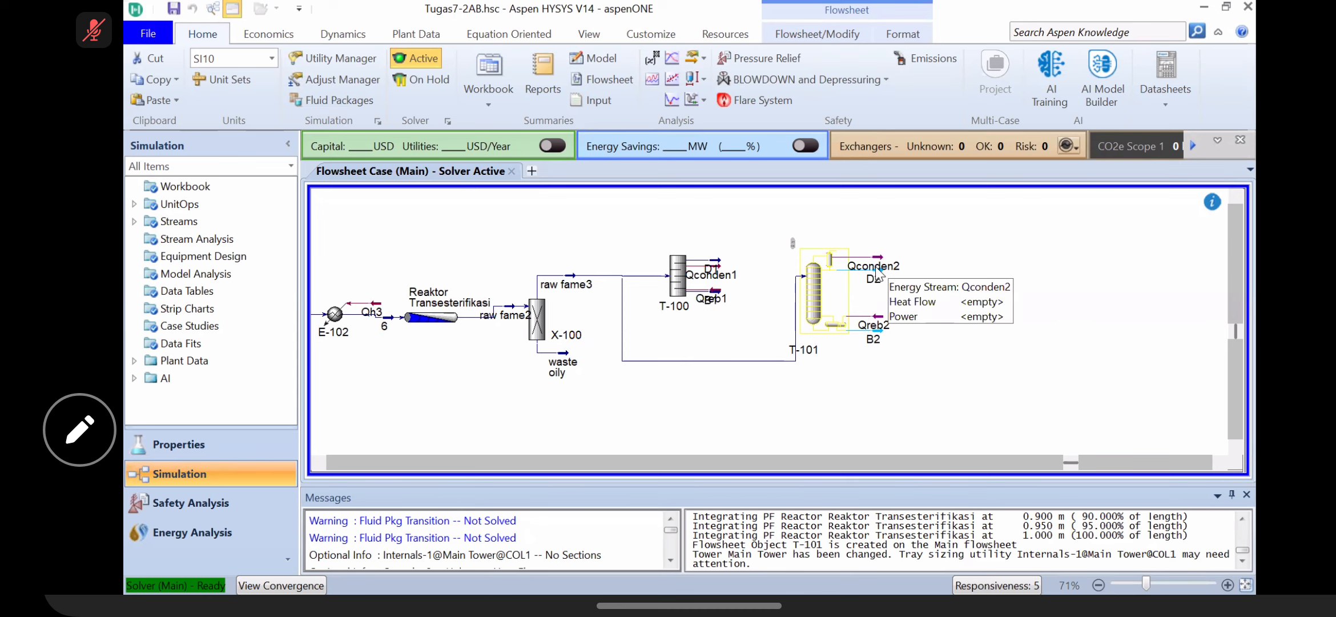
{"action": "mouse_move", "coordinate": [876, 268]}
{"action": "left_mouse_down"}
{"action": "mouse_move", "coordinate": [926, 269]}
{"action": "mouse_move", "coordinate": [899, 248]}
{"action": "mouse_move", "coordinate": [919, 253]}
{"action": "mouse_move", "coordinate": [891, 278]}
{"action": "left_mouse_up"}
{"action": "left_click", "coordinate": [960, 291]}
{"action": "mouse_move", "coordinate": [872, 333]}
{"action": "left_mouse_down"}
{"action": "mouse_move", "coordinate": [879, 355]}
{"action": "mouse_move", "coordinate": [880, 323]}
{"action": "mouse_move", "coordinate": [889, 342]}
{"action": "left_mouse_up"}
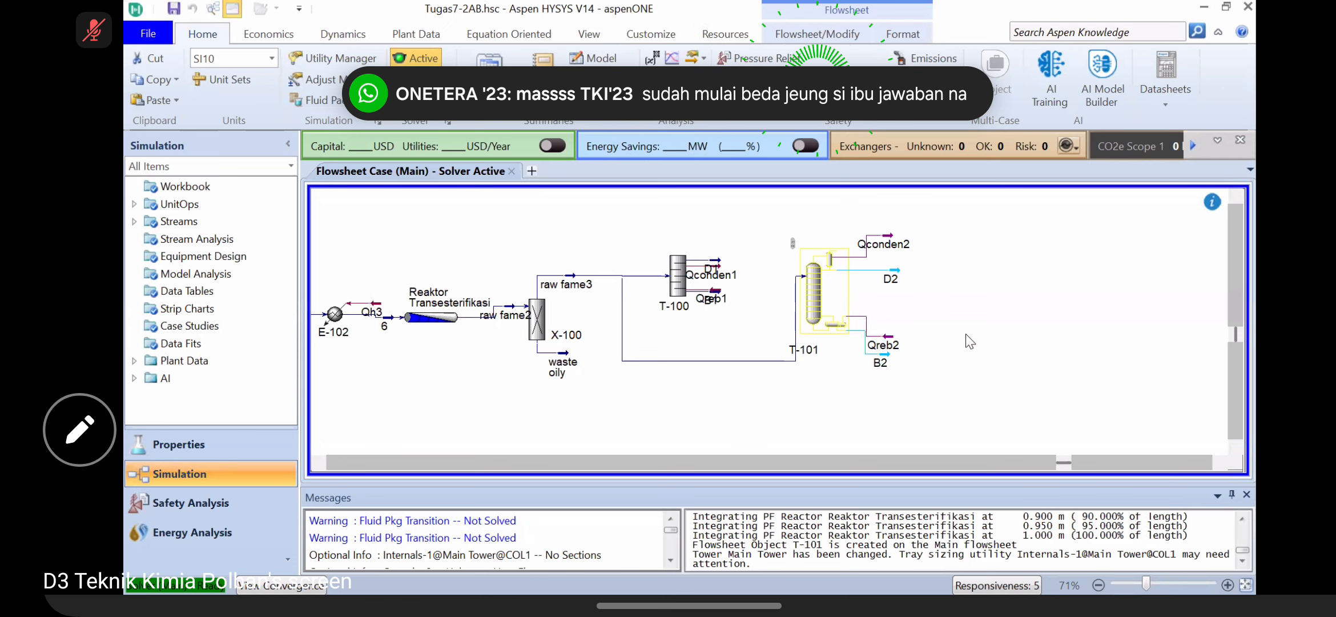
{"action": "left_click", "coordinate": [960, 338]}
Step: Switch the composition basis of stream raw fame3 to Mole Flows and examine its methanol and H2O flows
{"action": "left_click", "coordinate": [568, 283]}
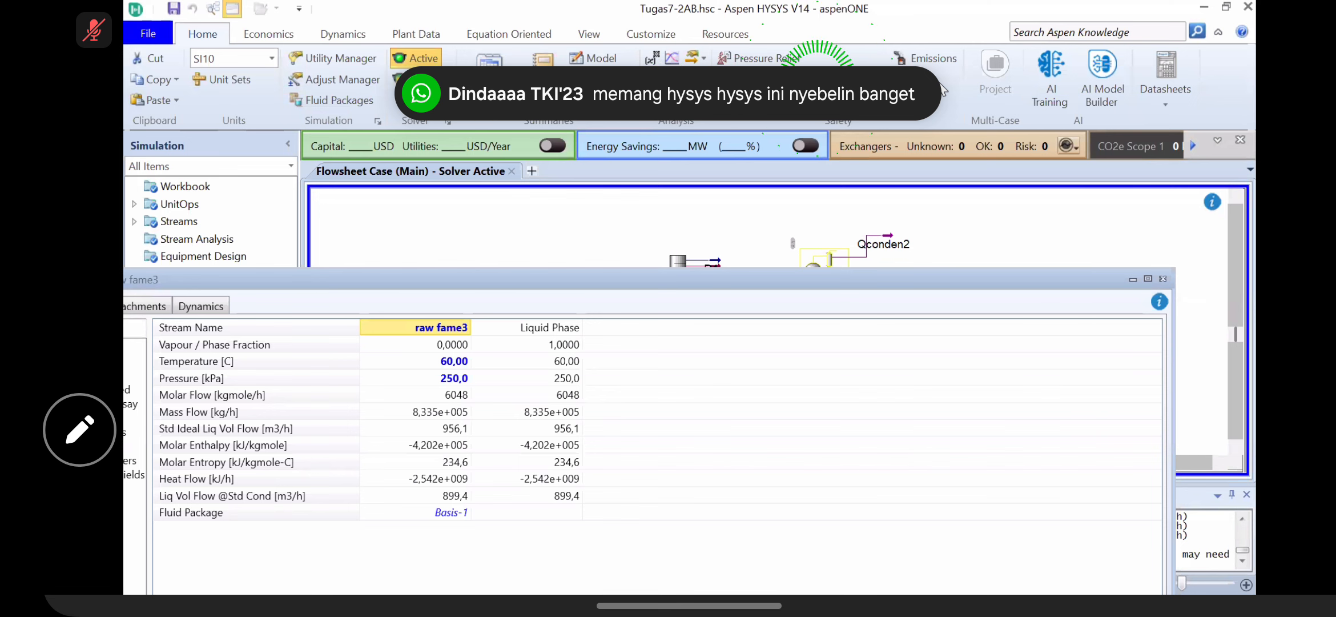
{"action": "left_click_drag", "start_coordinate": [940, 273], "coordinate": [940, 82]}
{"action": "left_click", "coordinate": [1148, 90]}
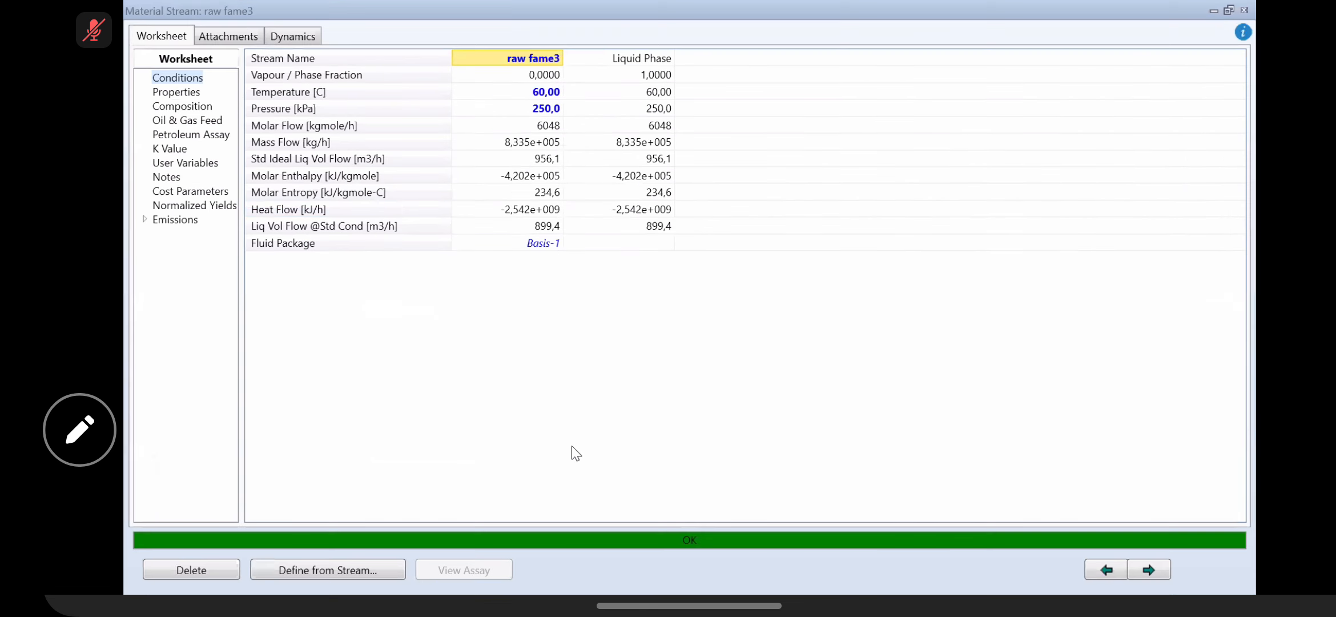
{"action": "left_click", "coordinate": [185, 109]}
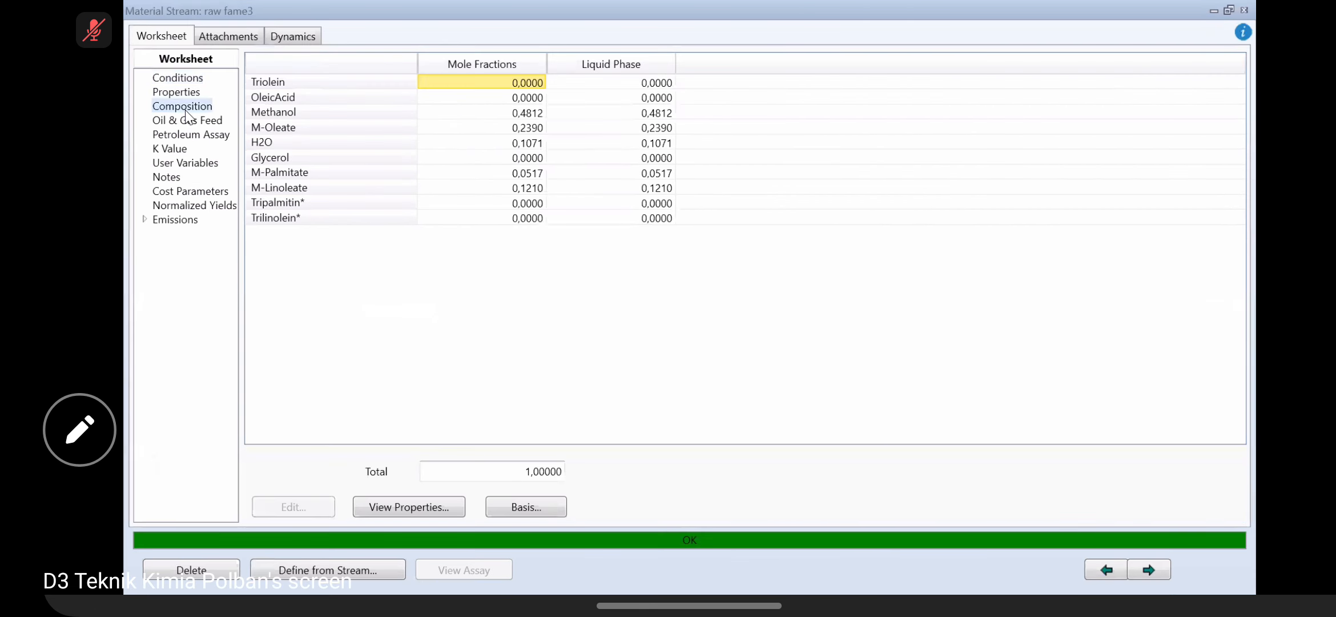
{"action": "left_click", "coordinate": [552, 500]}
{"action": "left_click", "coordinate": [644, 315]}
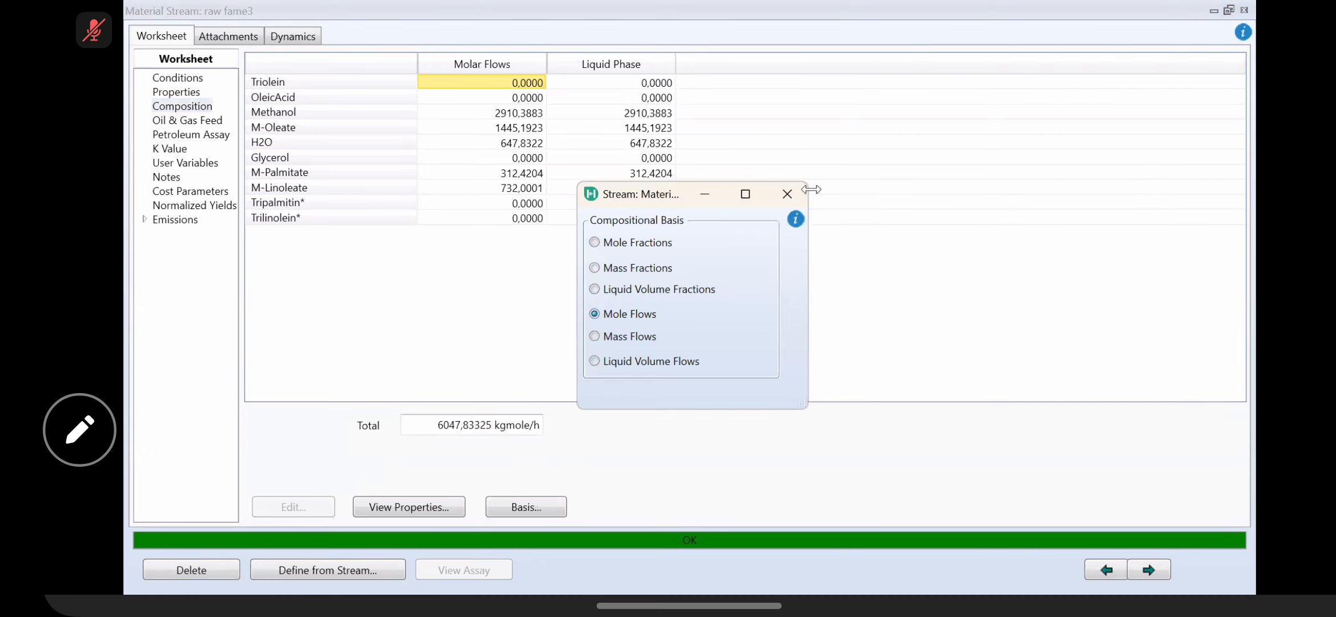
{"action": "left_click", "coordinate": [792, 195]}
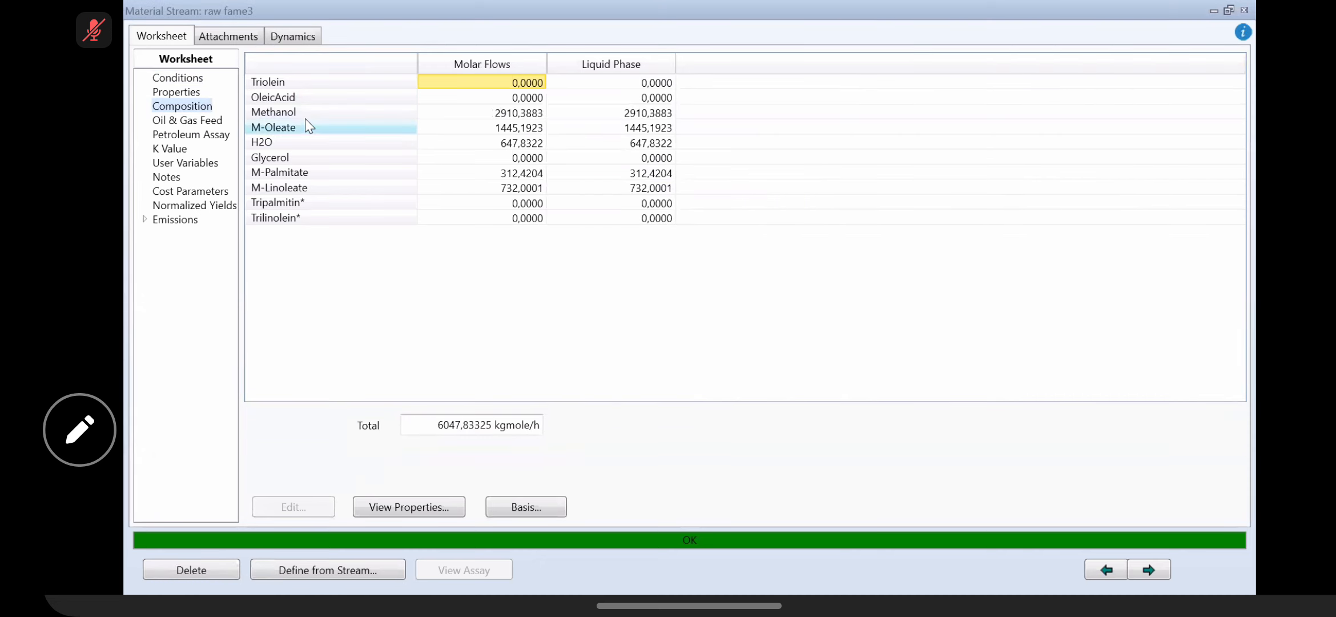
{"action": "left_click", "coordinate": [512, 116]}
{"action": "left_click", "coordinate": [512, 147]}
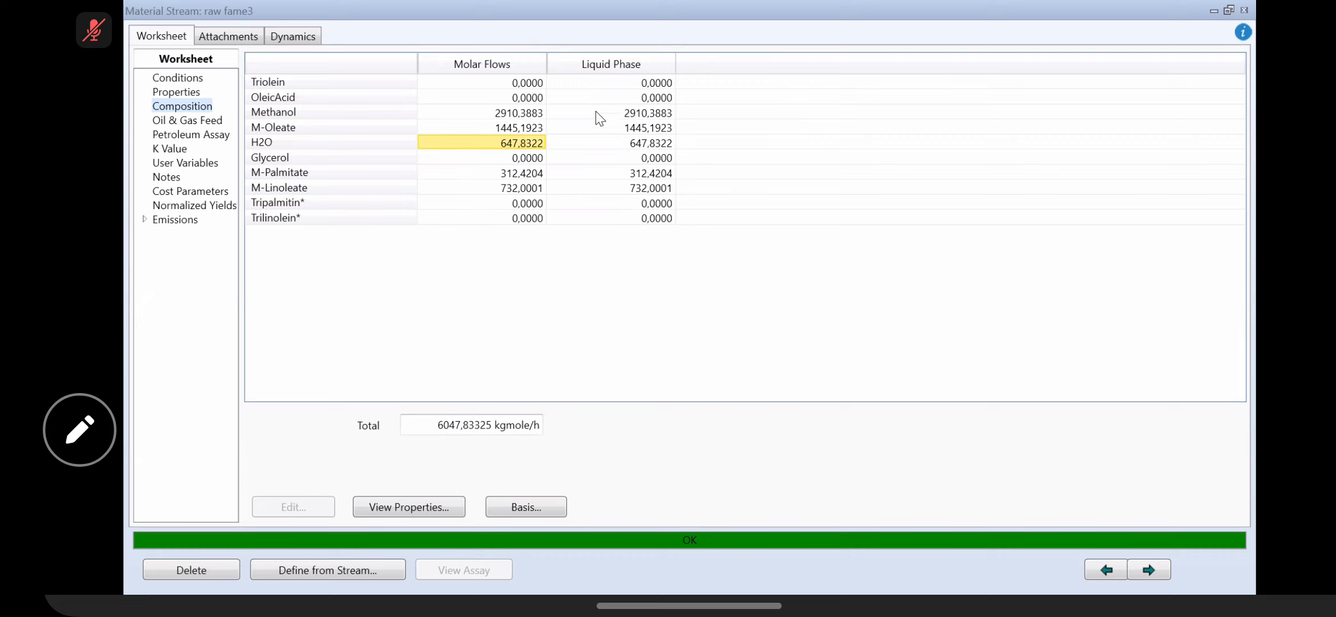
Step: Close the raw fame3 stream window and bring up the Monitor page of column T-101
{"action": "left_click", "coordinate": [1244, 14]}
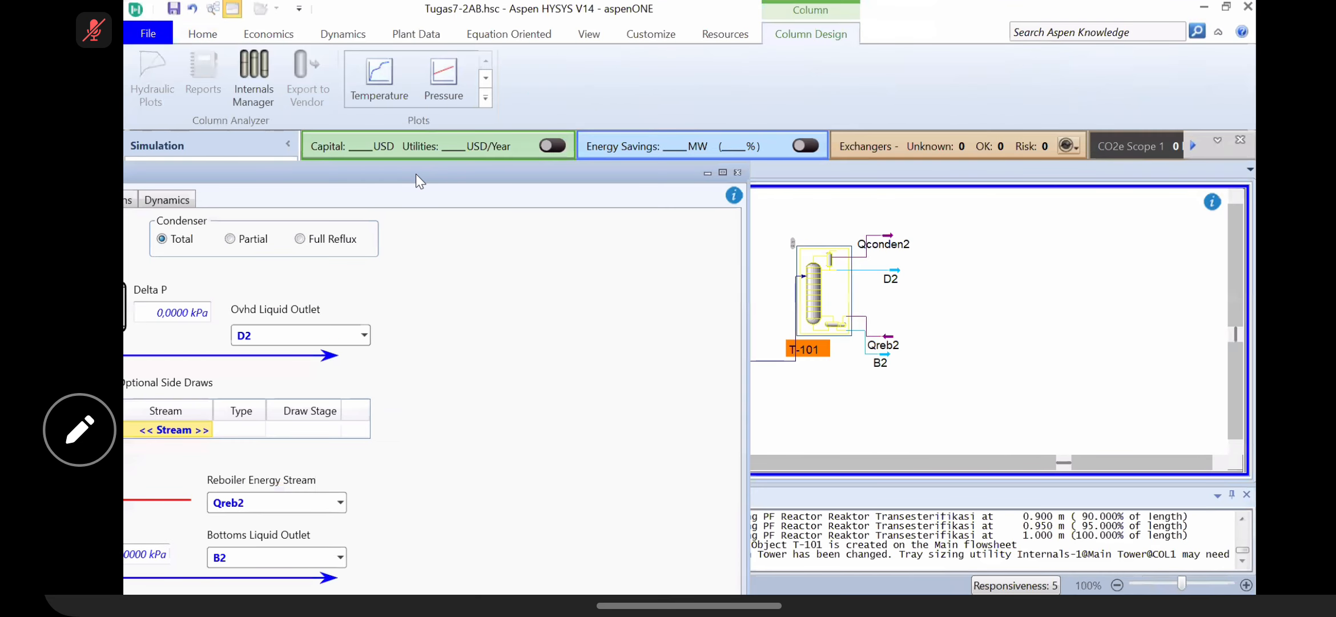
{"action": "double_click", "coordinate": [416, 173]}
{"action": "left_click", "coordinate": [199, 107]}
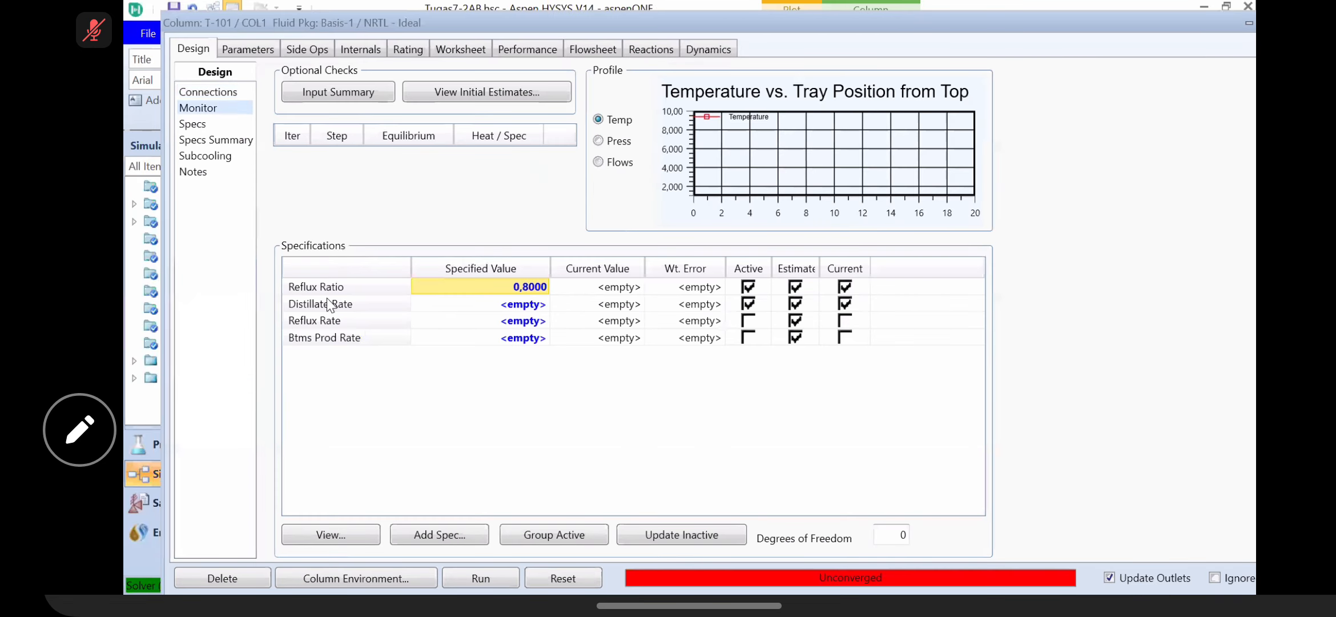
Step: Set T-101's Distillate Rate specification to 3500 kgmole/h and run the column
{"action": "left_click", "coordinate": [495, 304]}
{"action": "type", "text": "3"}
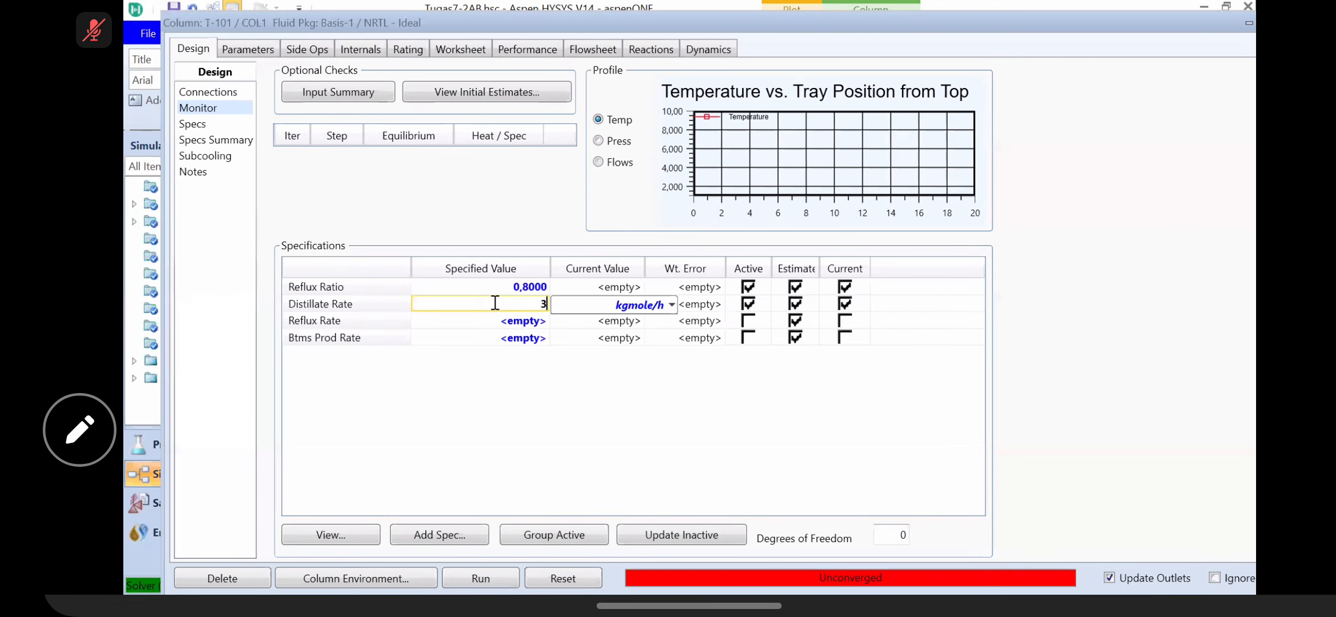
{"action": "type", "text": "500"}
{"action": "key", "text": "Return"}
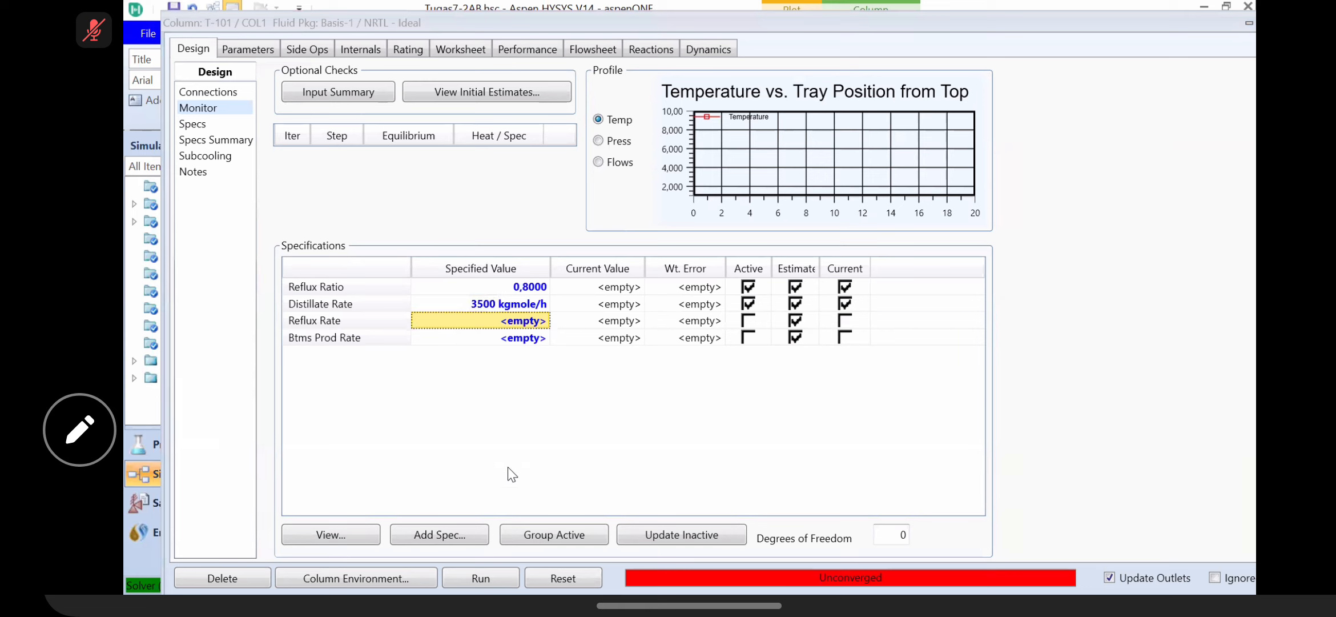
{"action": "left_click", "coordinate": [477, 579]}
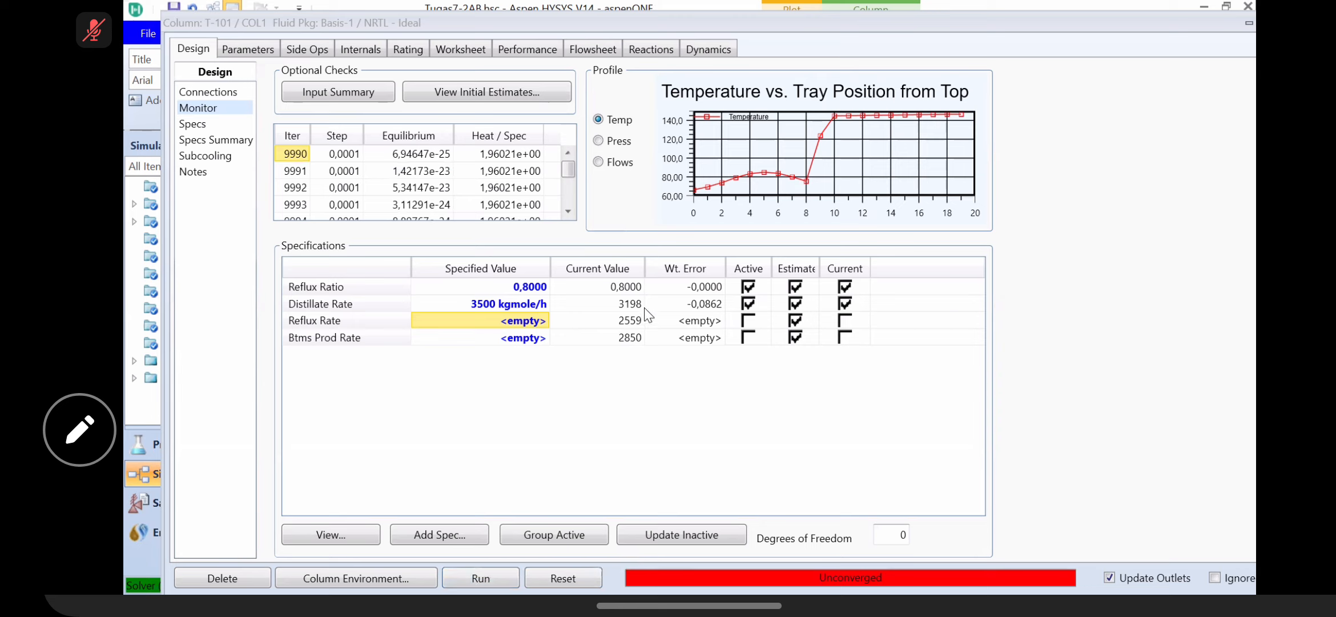
Step: Reset column T-101, set its Distillate Rate specification to 3198 kgmole/h and run it again
{"action": "mouse_move", "coordinate": [614, 306]}
{"action": "left_click", "coordinate": [596, 582]}
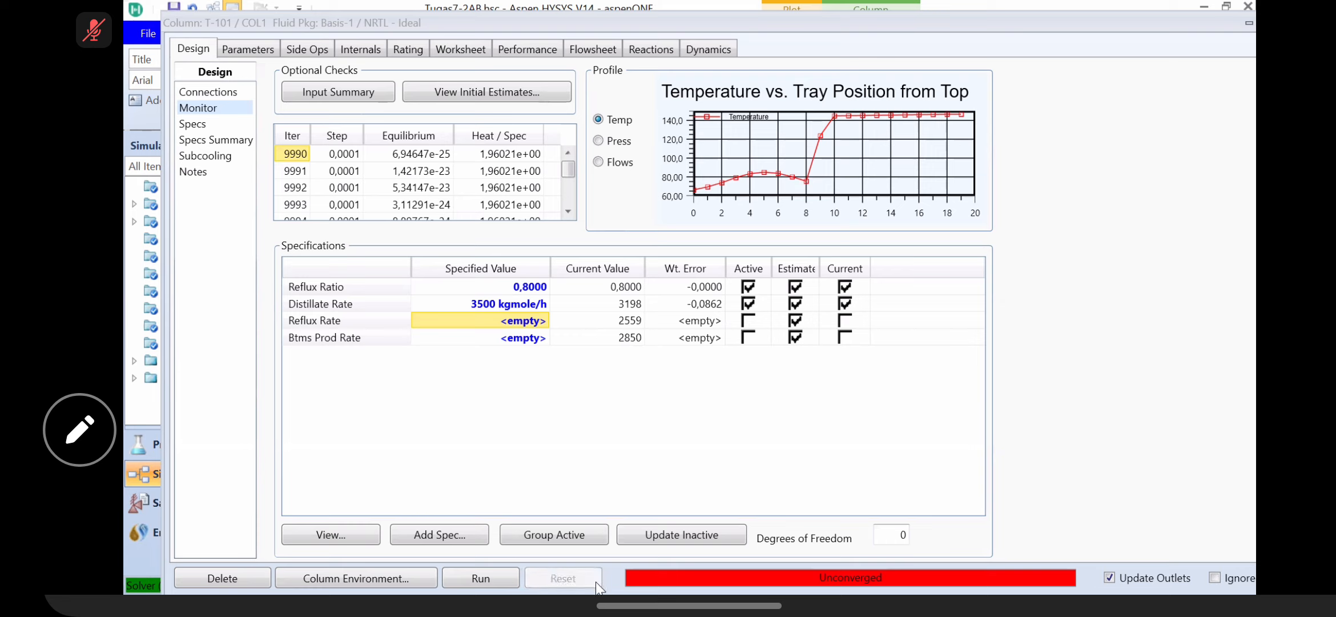
{"action": "left_click", "coordinate": [479, 307]}
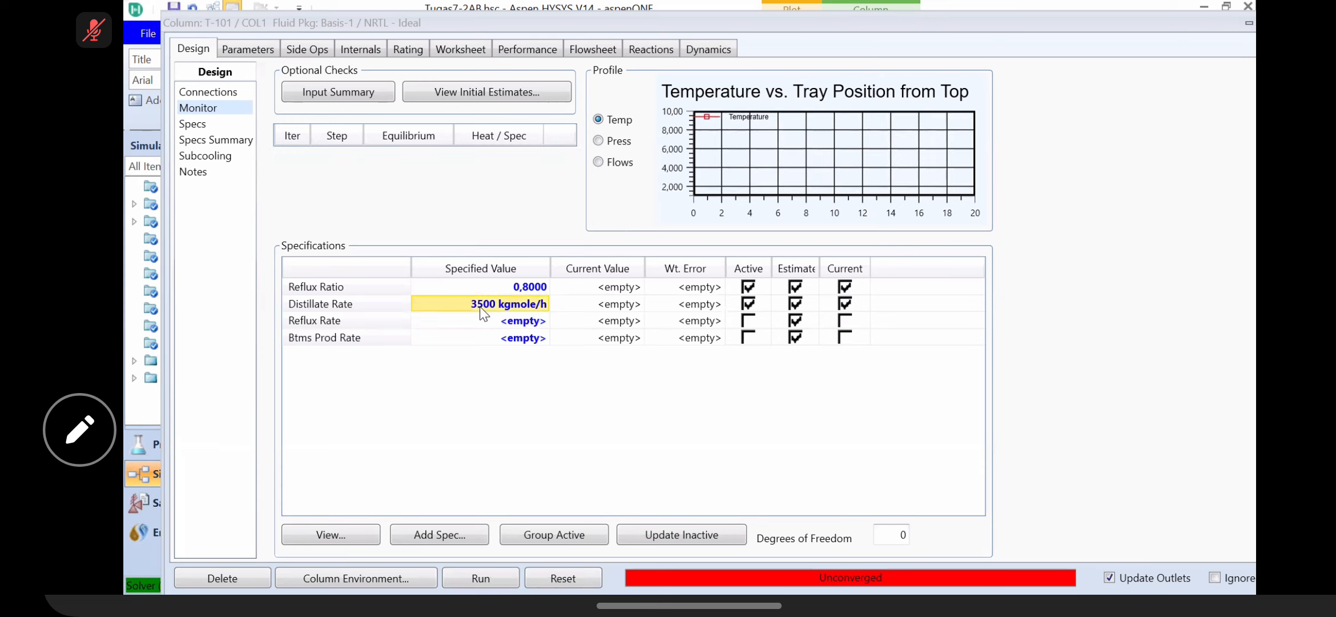
{"action": "type", "text": "31"}
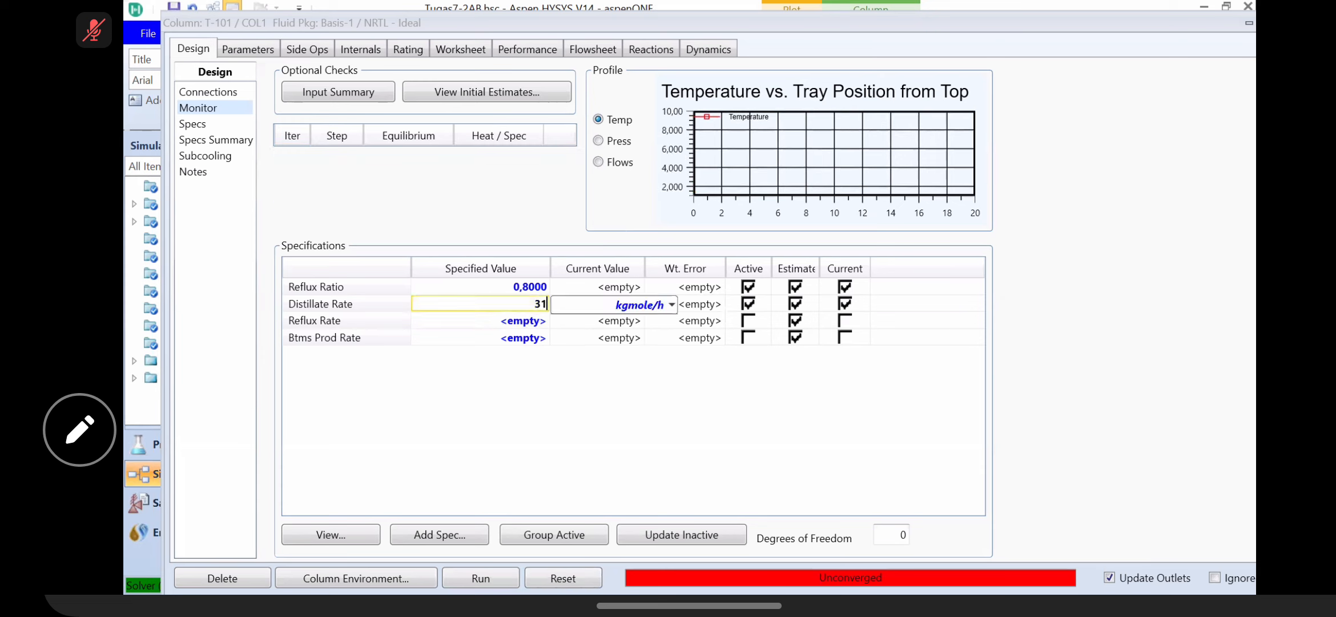
{"action": "type", "text": "98"}
{"action": "key", "text": "Return"}
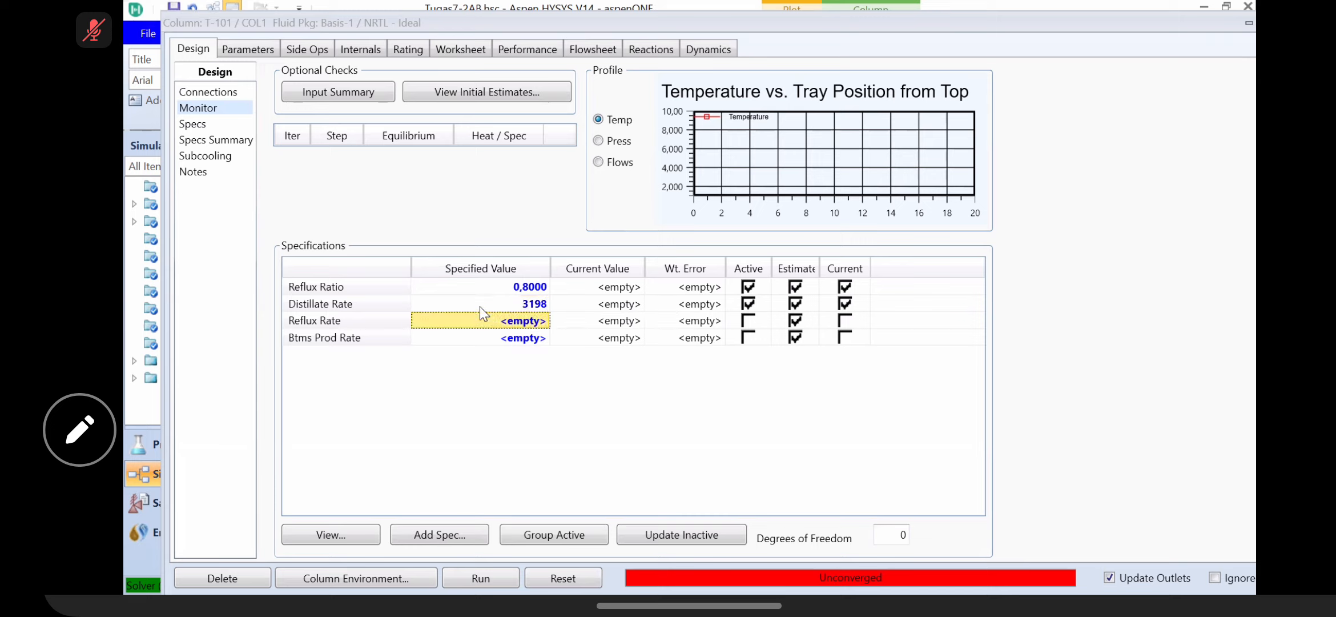
{"action": "left_click", "coordinate": [496, 579]}
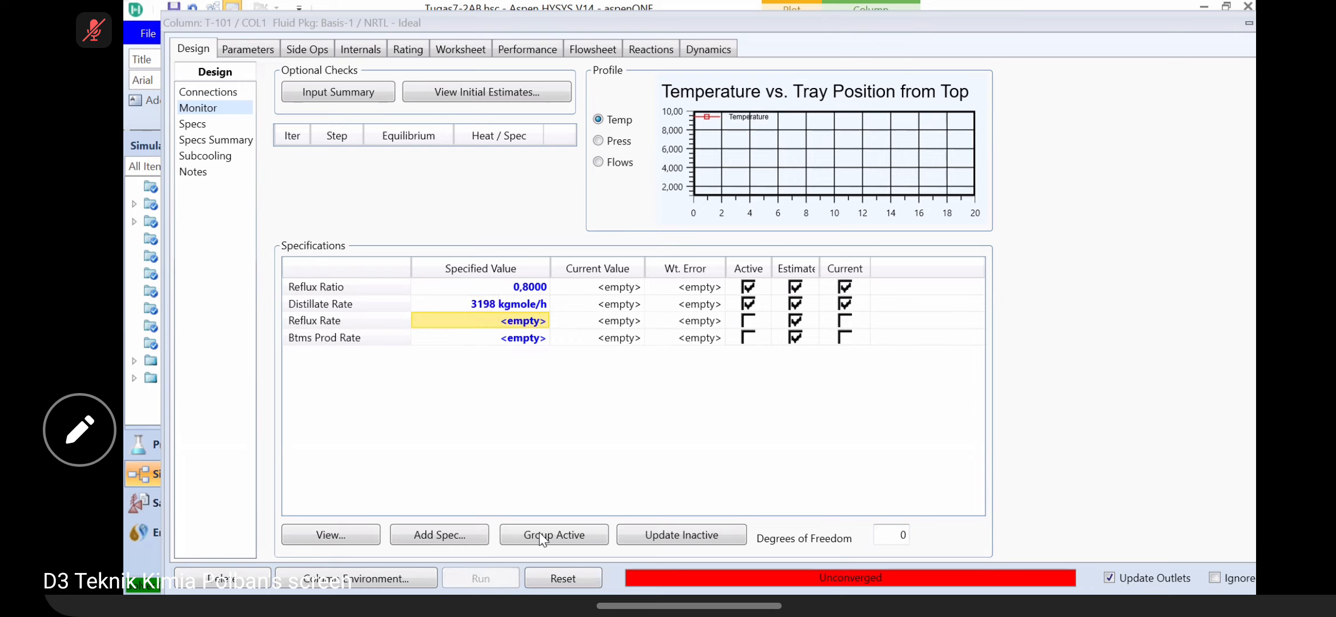
{"action": "left_click", "coordinate": [536, 533]}
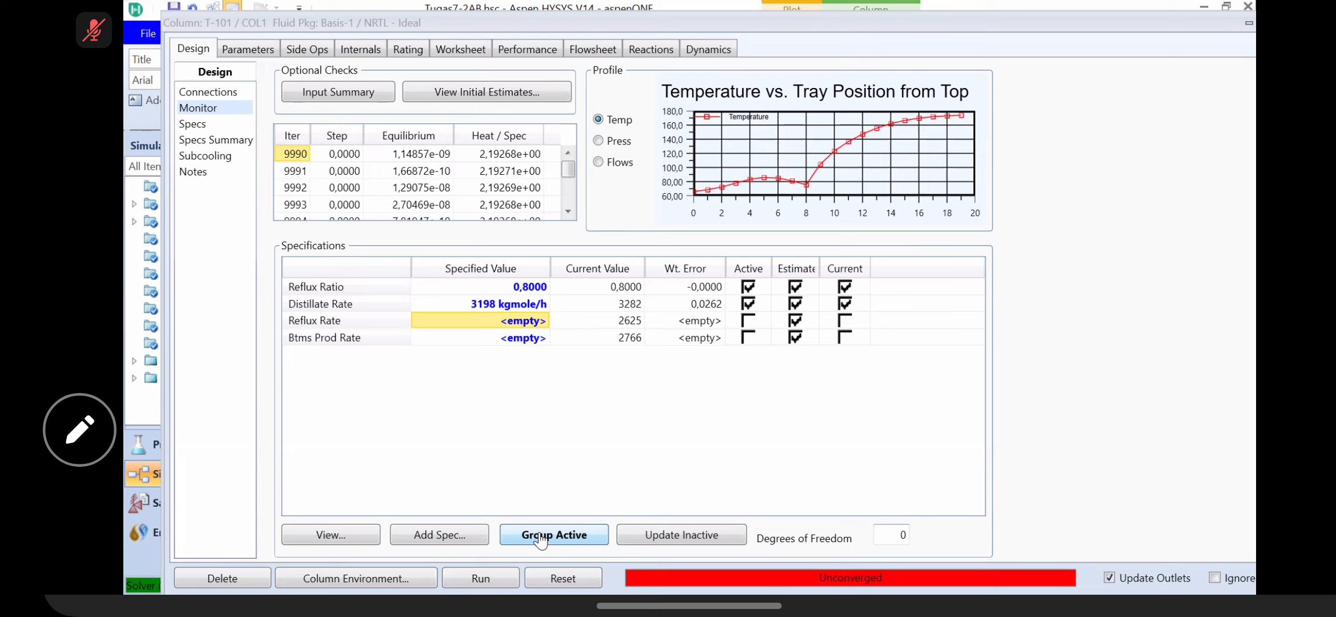
Step: Reset T-101, set the Distillate Rate specification to 3282 kgmole/h and rerun the column
{"action": "left_click", "coordinate": [545, 581]}
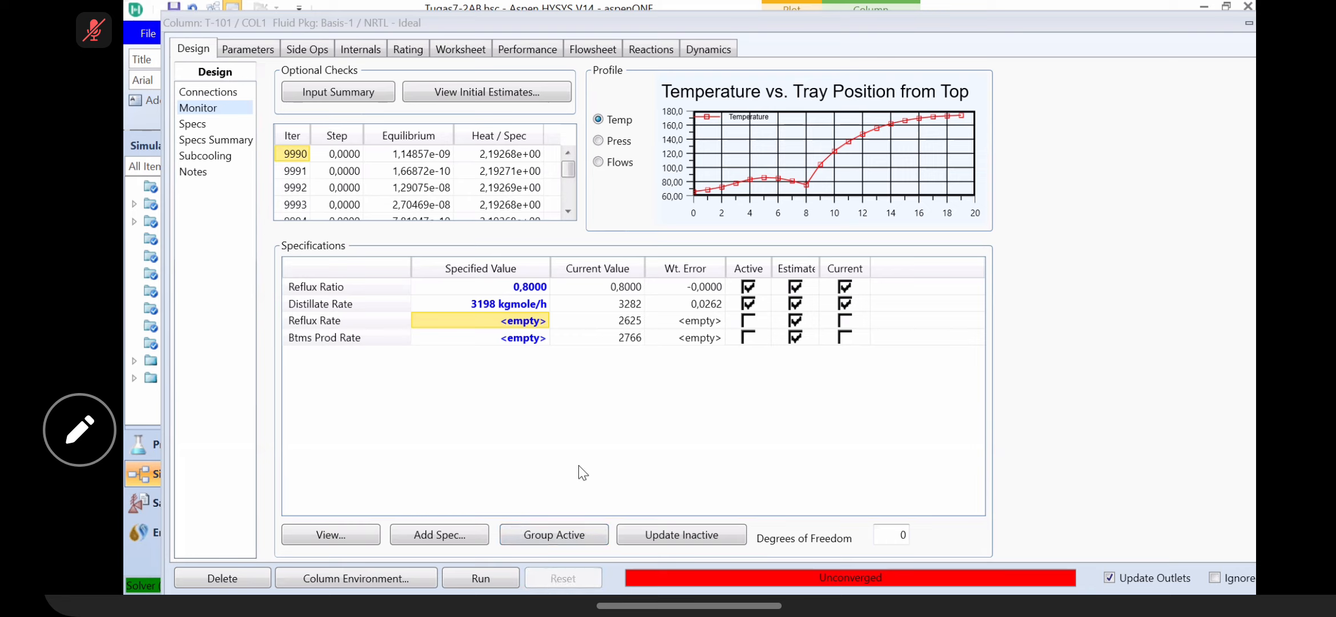
{"action": "left_click", "coordinate": [502, 305]}
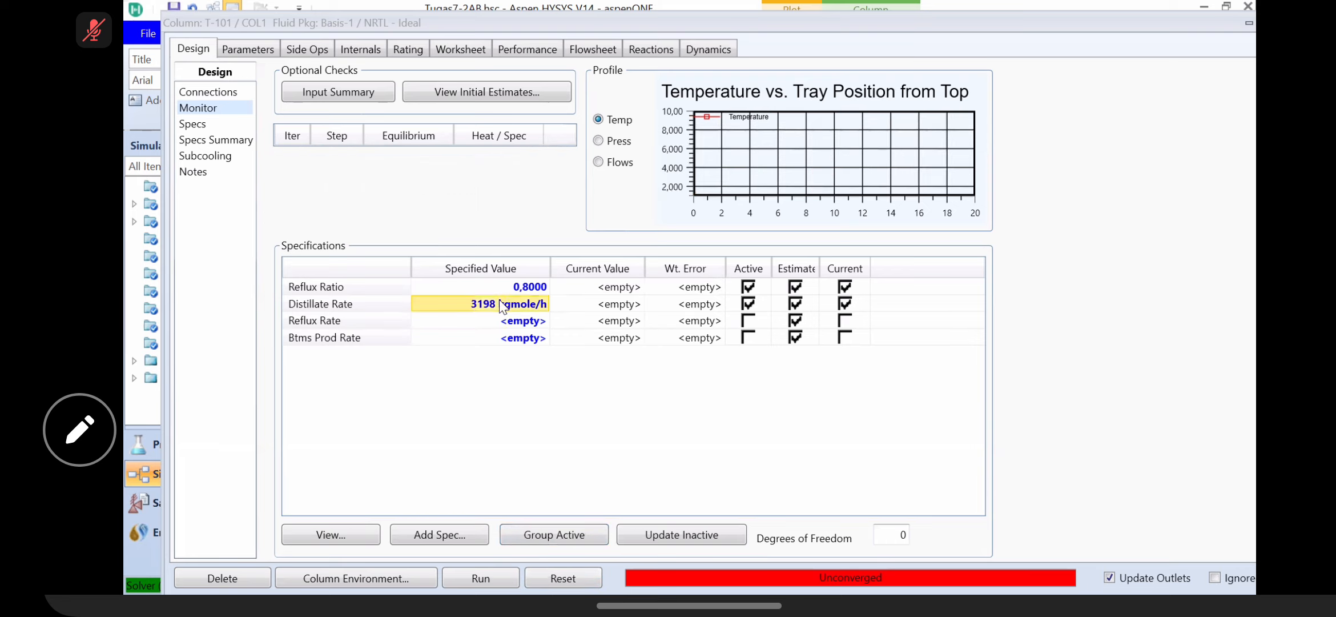
{"action": "type", "text": "32"}
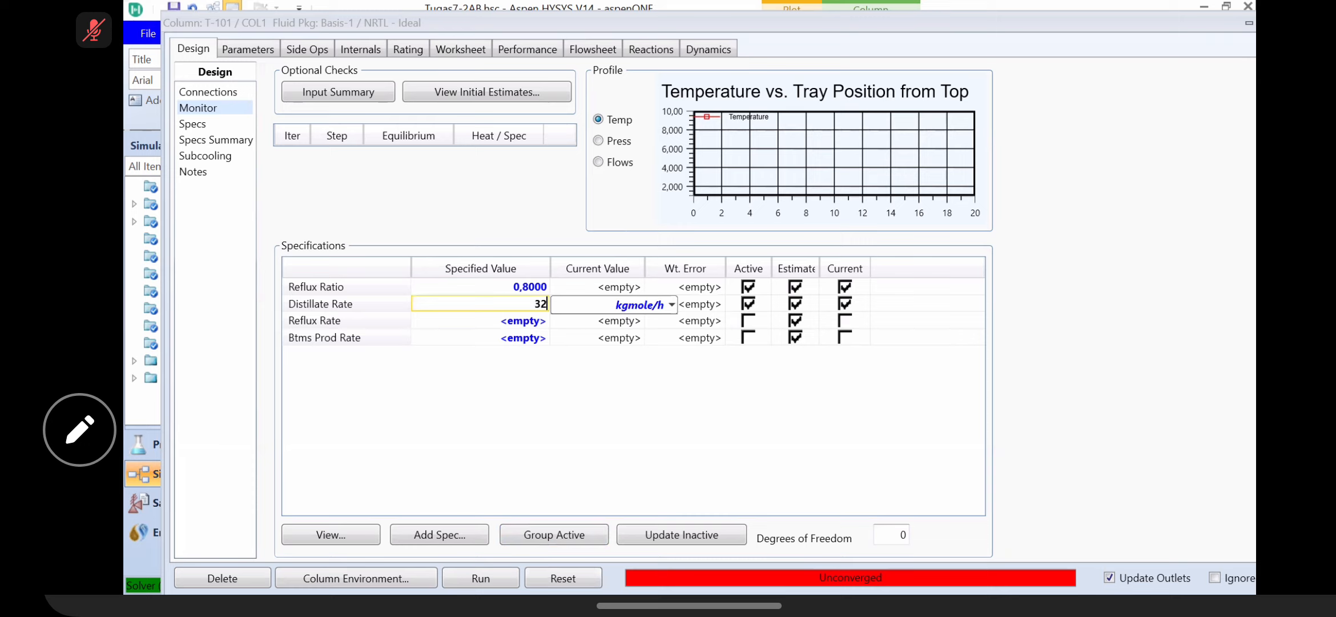
{"action": "type", "text": "82"}
{"action": "key", "text": "Return"}
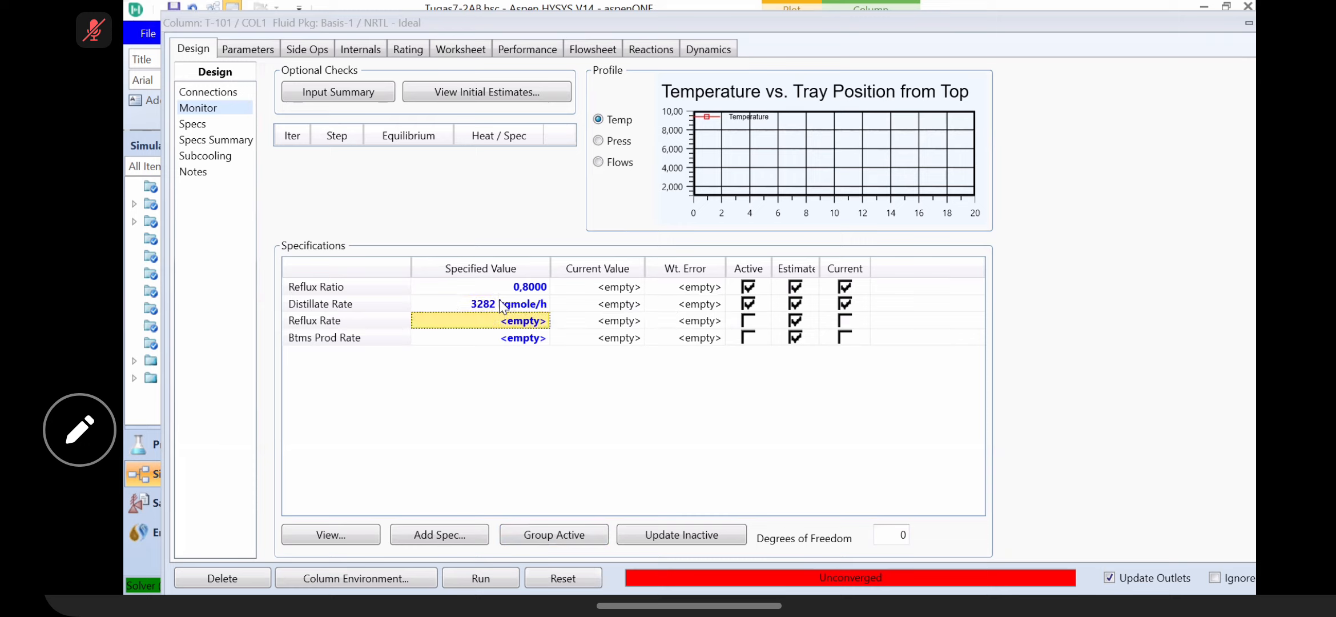
{"action": "left_click", "coordinate": [496, 576]}
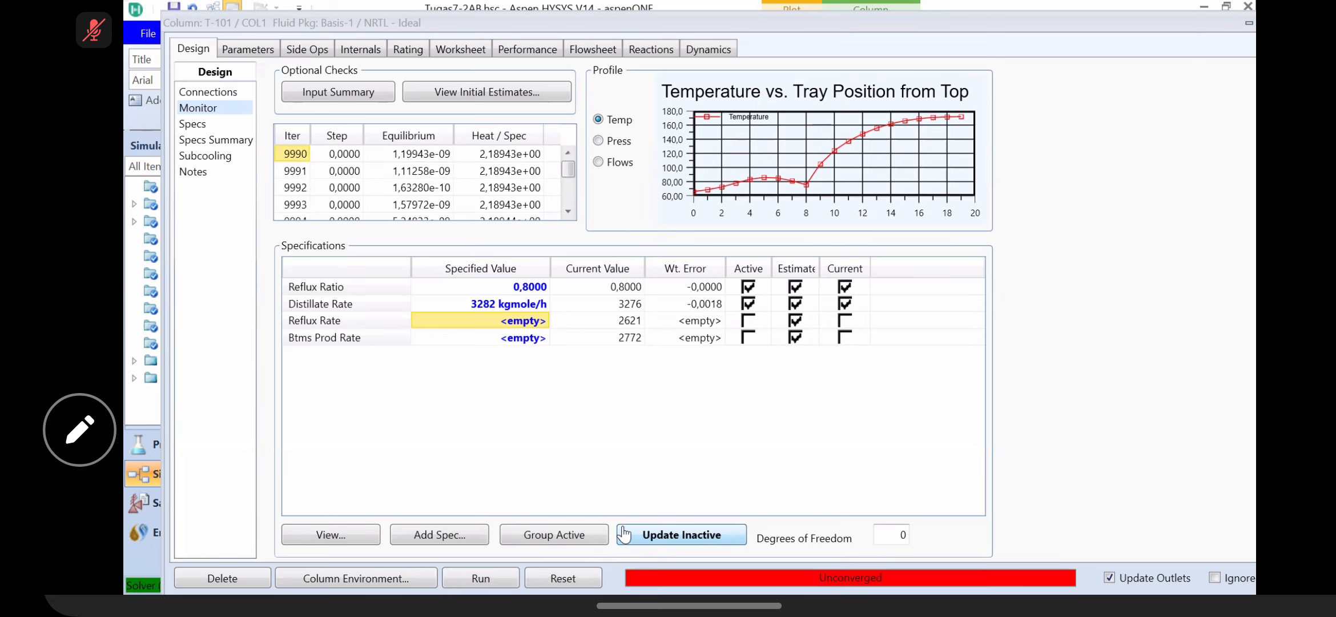
Step: Reset T-101, set the Distillate Rate specification to 3276 kgmole/h and run the solver once more
{"action": "left_click", "coordinate": [492, 306]}
{"action": "left_click", "coordinate": [543, 575]}
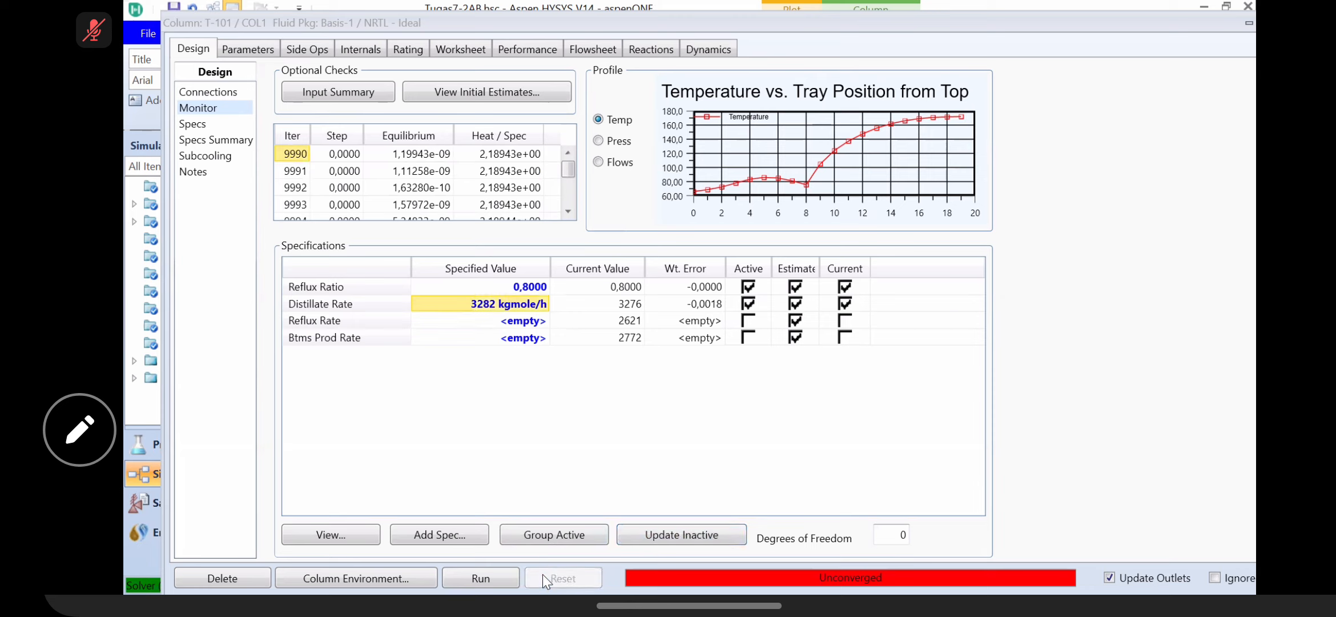
{"action": "left_click", "coordinate": [483, 303]}
{"action": "type", "text": "32"}
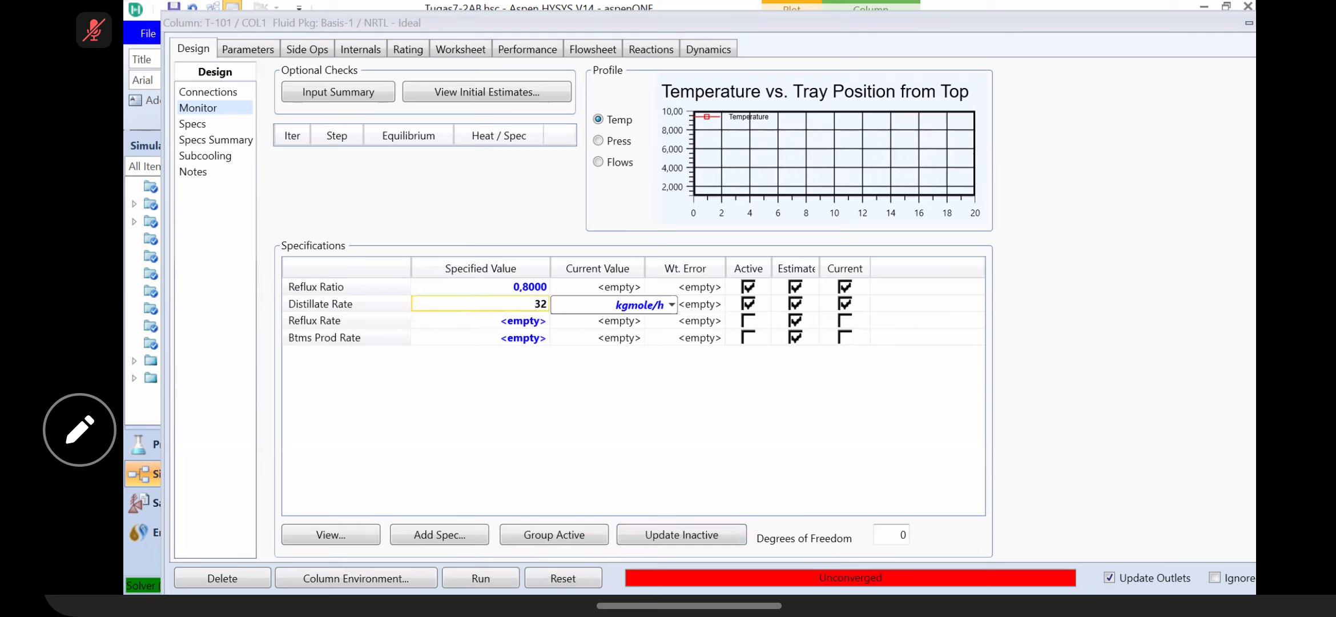
{"action": "type", "text": "76"}
{"action": "key", "text": "Return"}
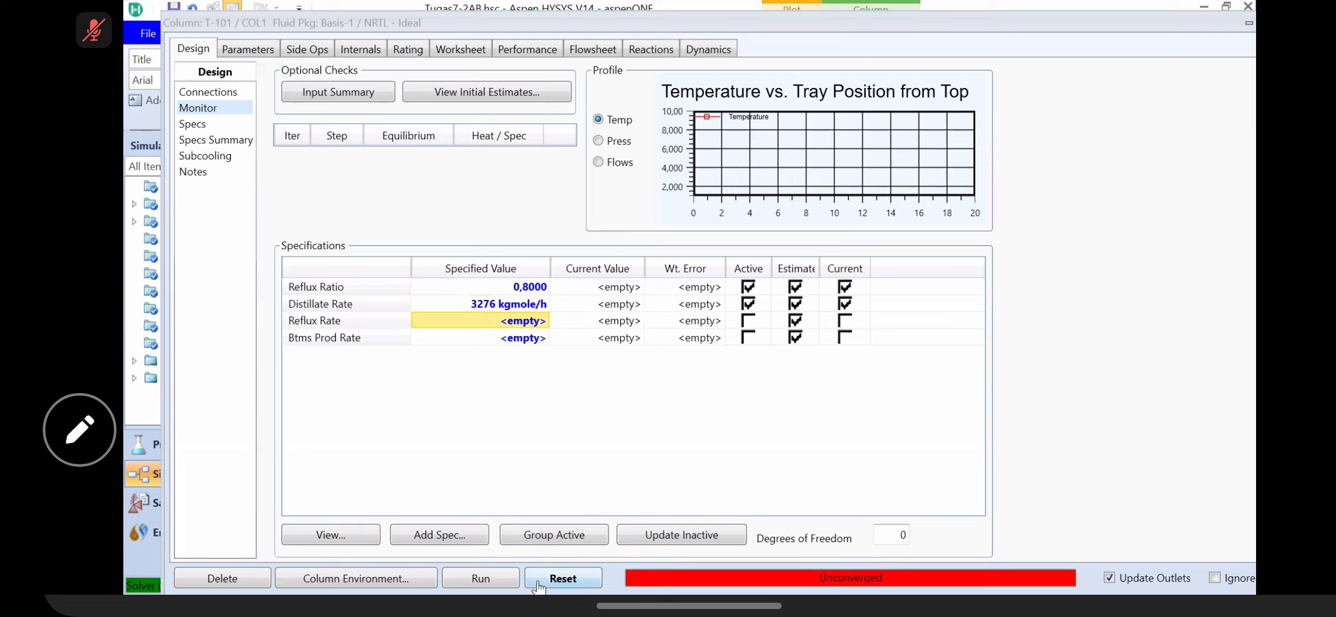
{"action": "left_click", "coordinate": [481, 578]}
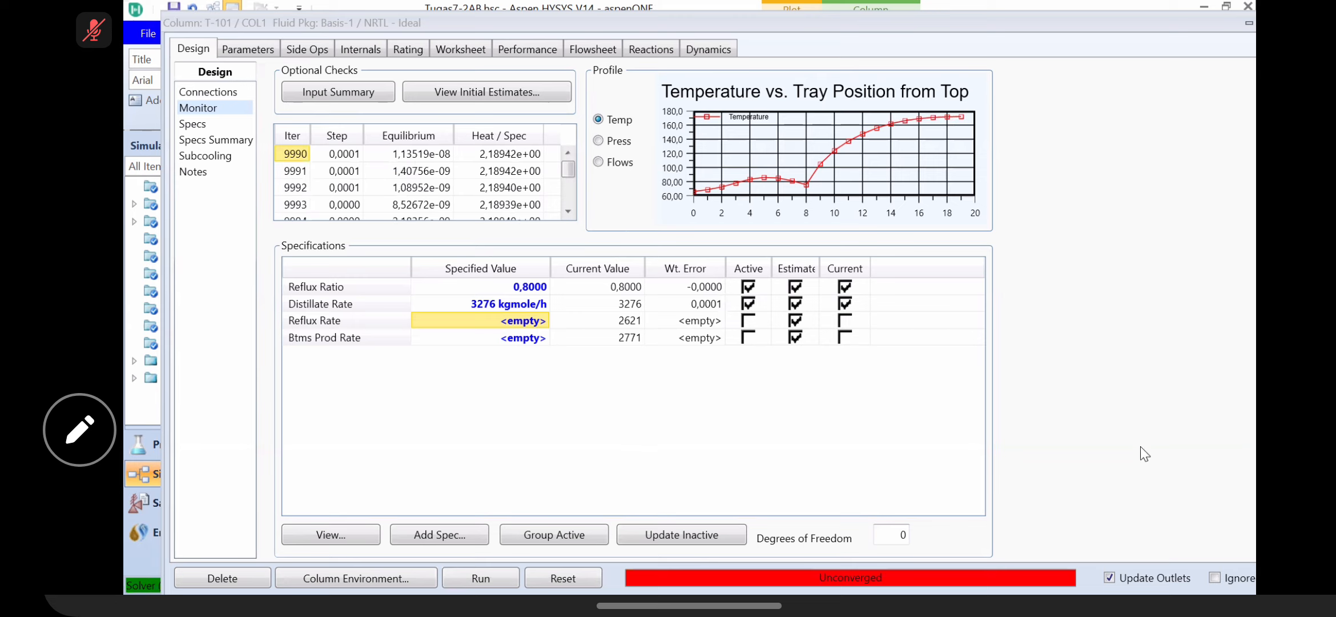
Step: Examine T-101's specification values, pressure and temperature profiles, side operations, internals, tower sizing and performance summary for the cause of non-convergence
{"action": "left_click", "coordinate": [569, 303]}
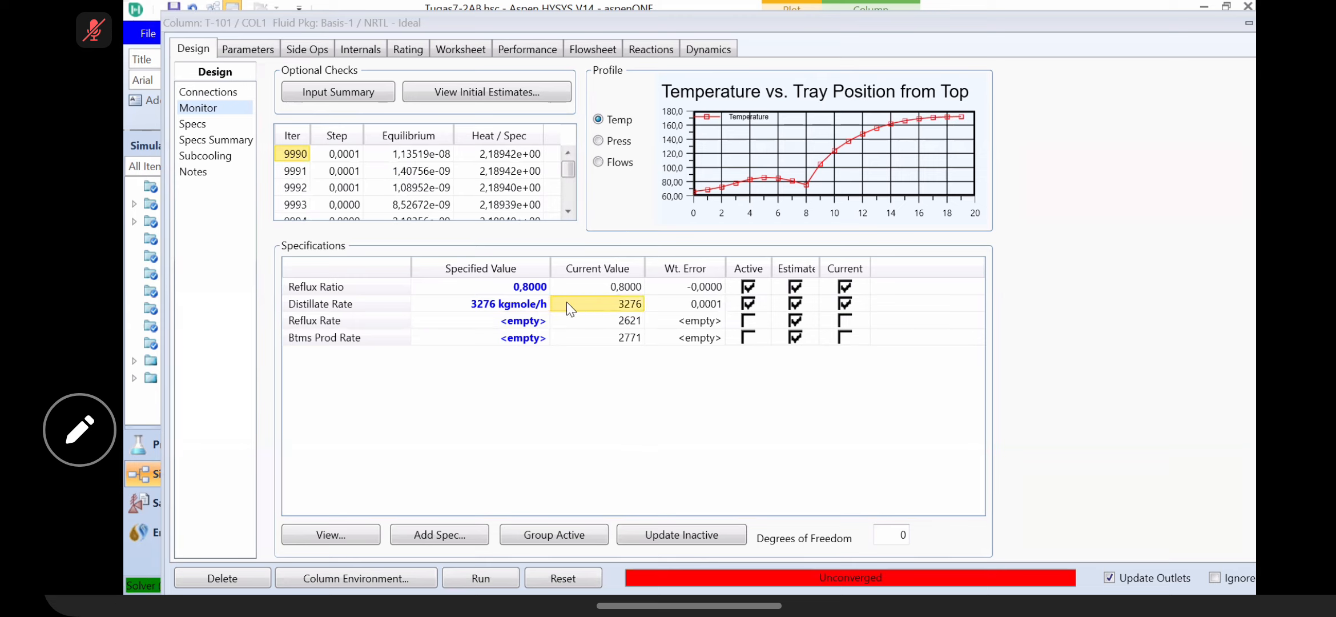
{"action": "left_click", "coordinate": [512, 309]}
{"action": "left_click", "coordinate": [594, 302]}
{"action": "left_click", "coordinate": [534, 287]}
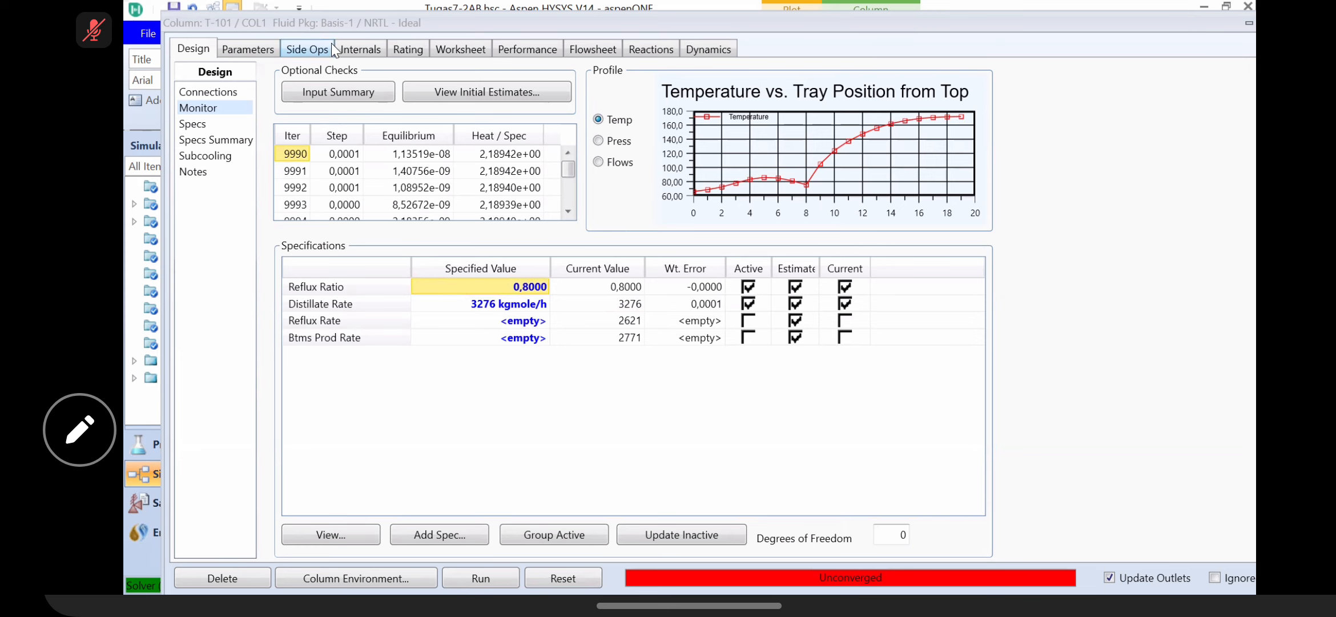
{"action": "left_click", "coordinate": [251, 48]}
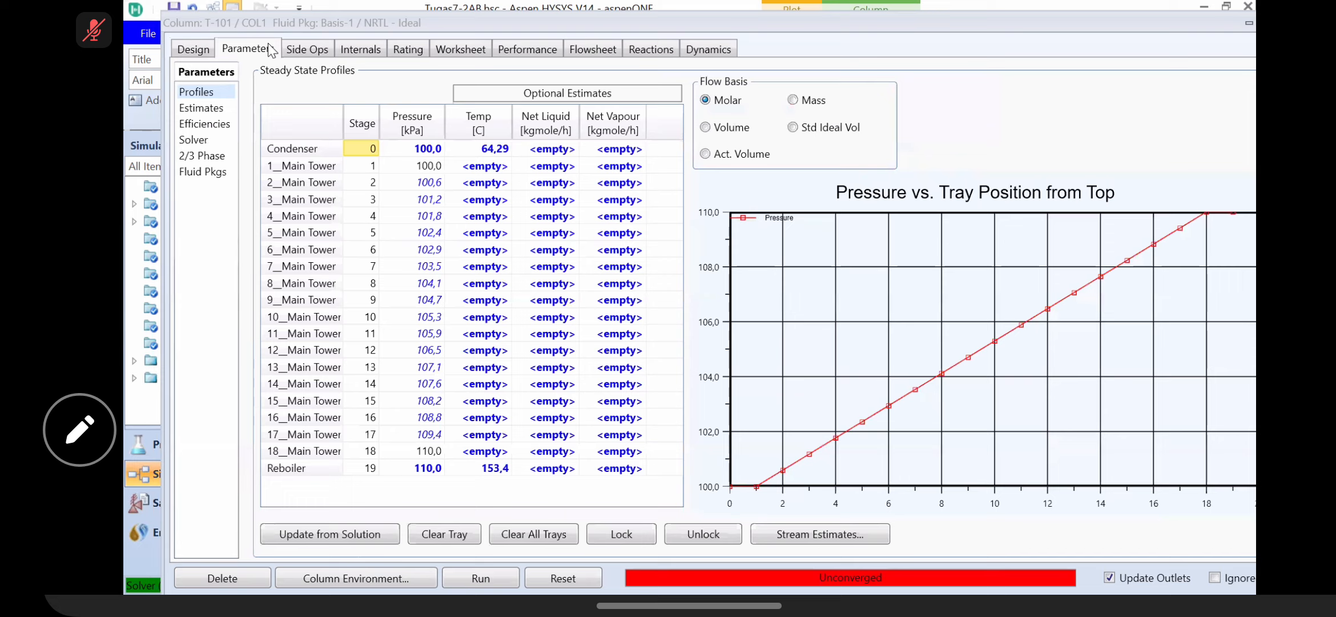
{"action": "left_click", "coordinate": [317, 49]}
{"action": "left_click", "coordinate": [356, 51]}
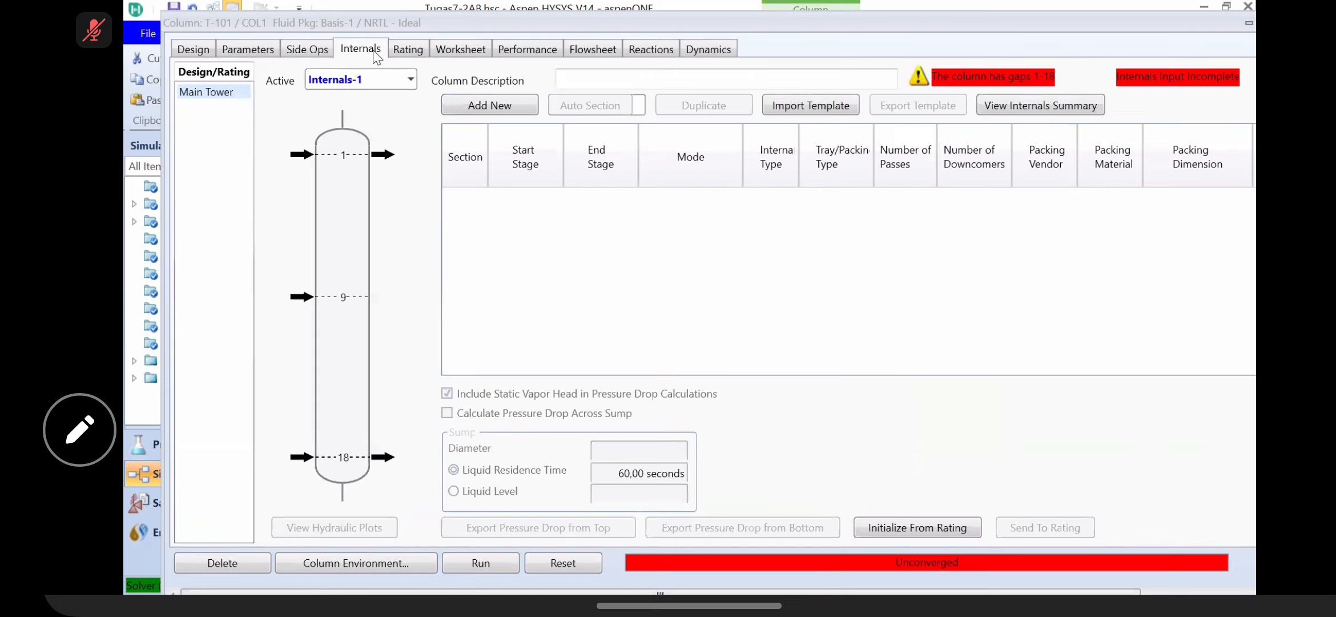
{"action": "left_click", "coordinate": [301, 50]}
{"action": "left_click", "coordinate": [249, 50]}
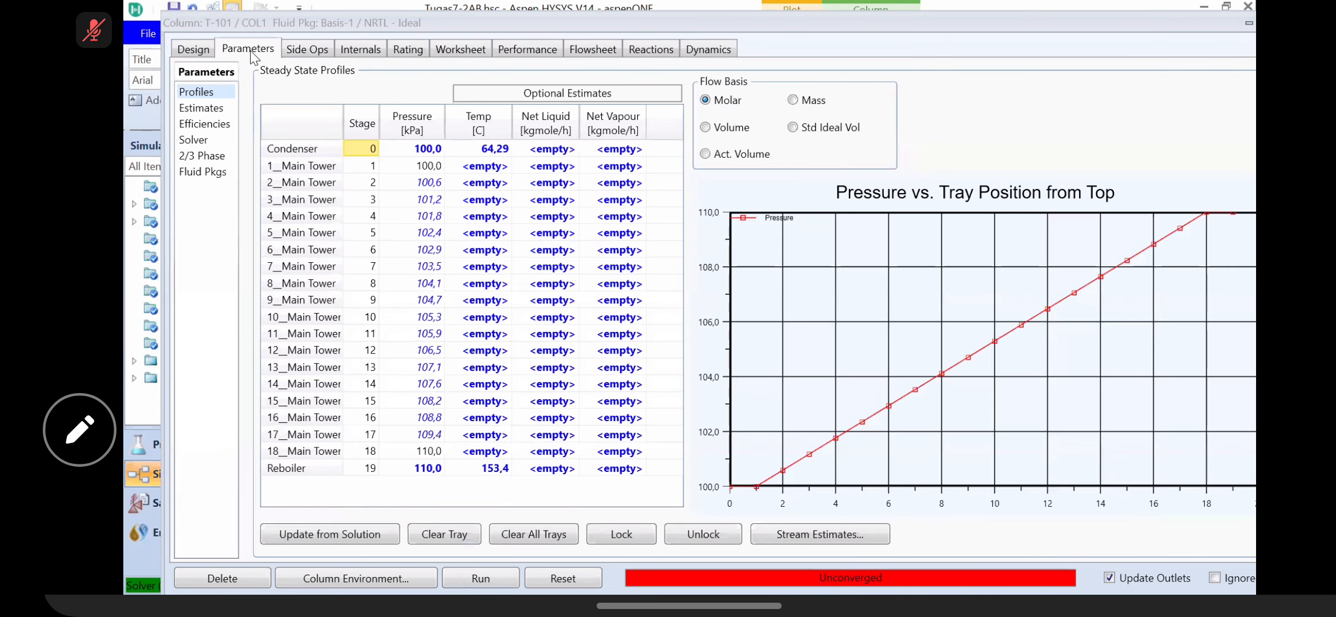
{"action": "left_click", "coordinate": [309, 50]}
{"action": "left_click", "coordinate": [359, 52]}
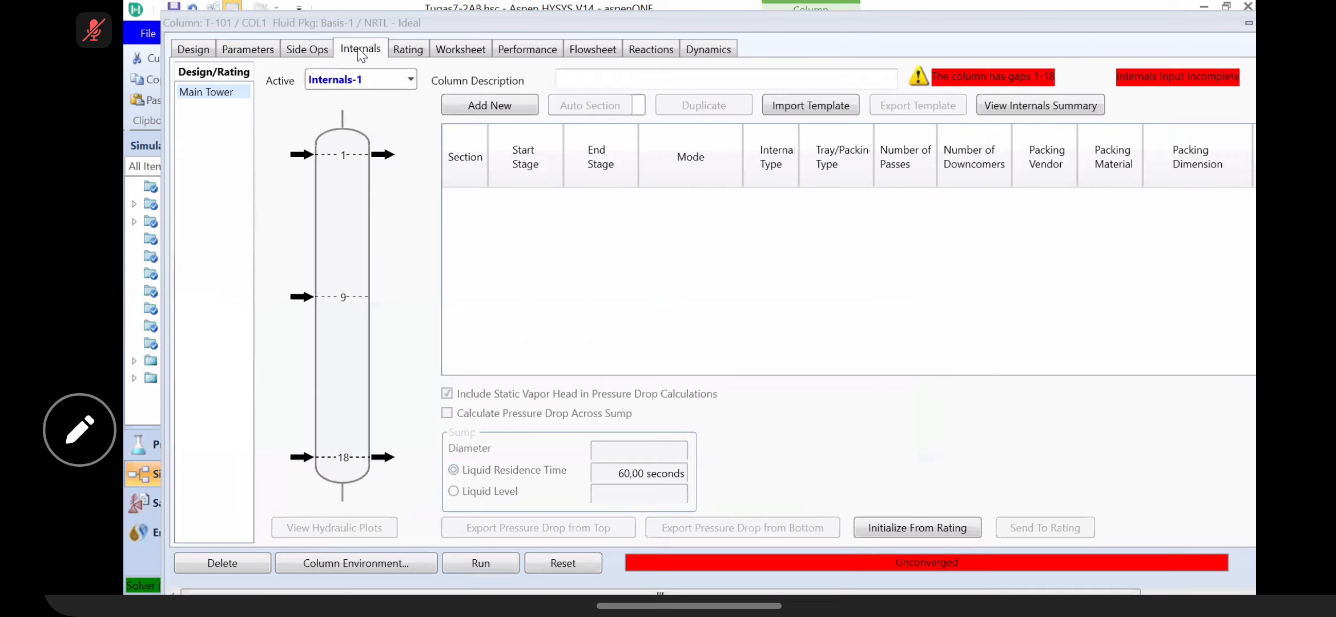
{"action": "left_click", "coordinate": [407, 50]}
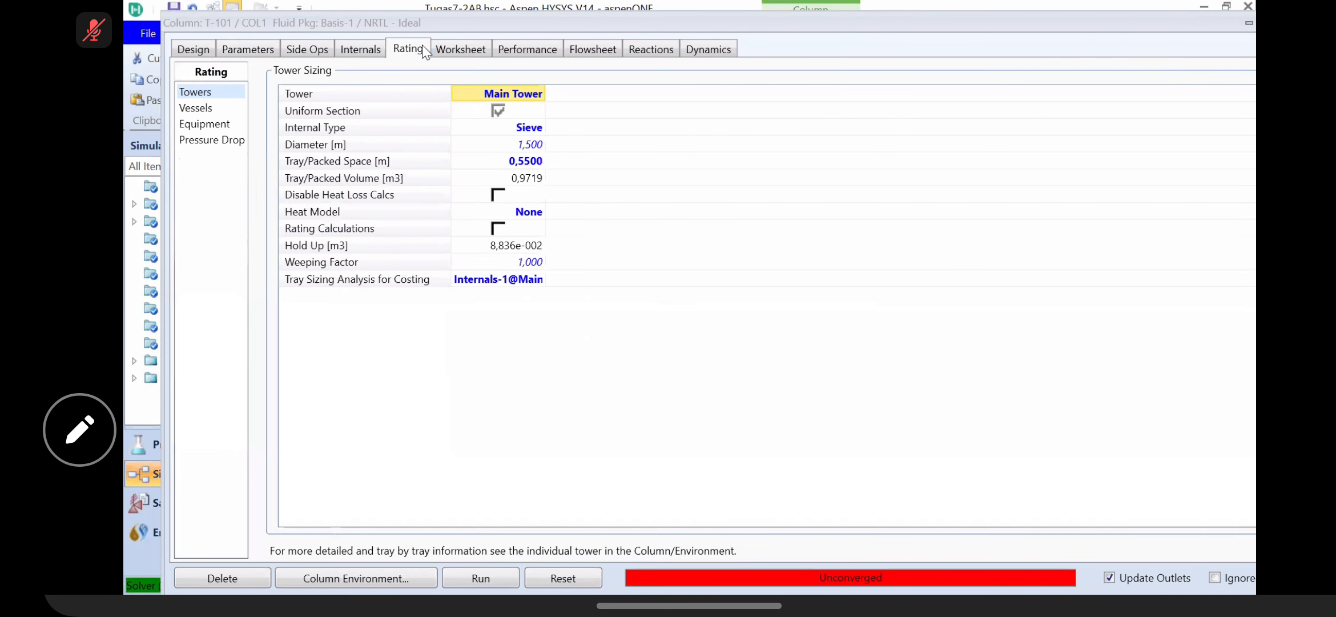
{"action": "left_click", "coordinate": [466, 48]}
{"action": "left_click", "coordinate": [525, 49]}
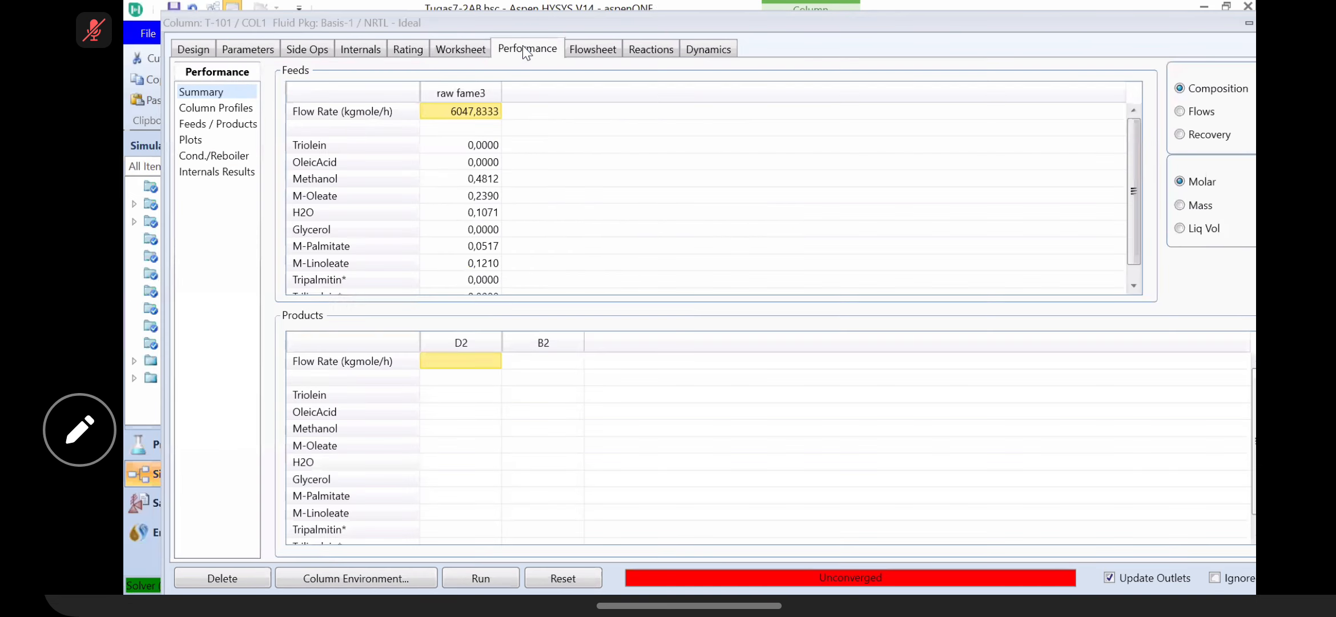
{"action": "left_click", "coordinate": [240, 48]}
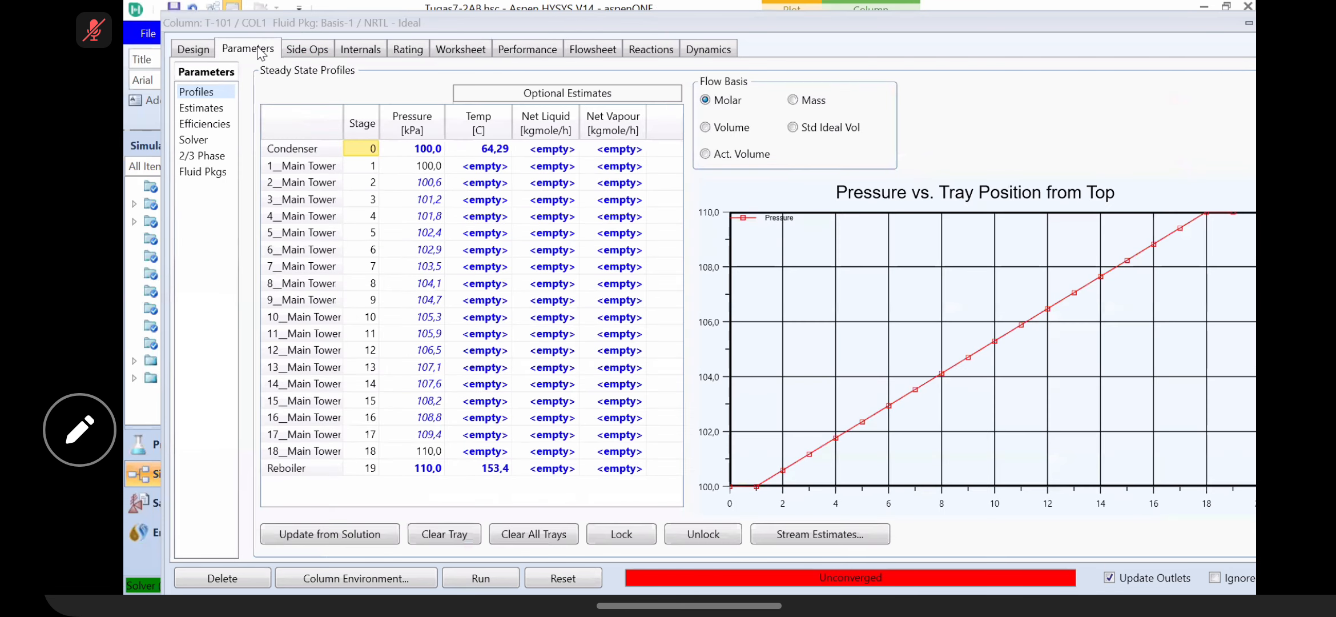
{"action": "left_click", "coordinate": [305, 49]}
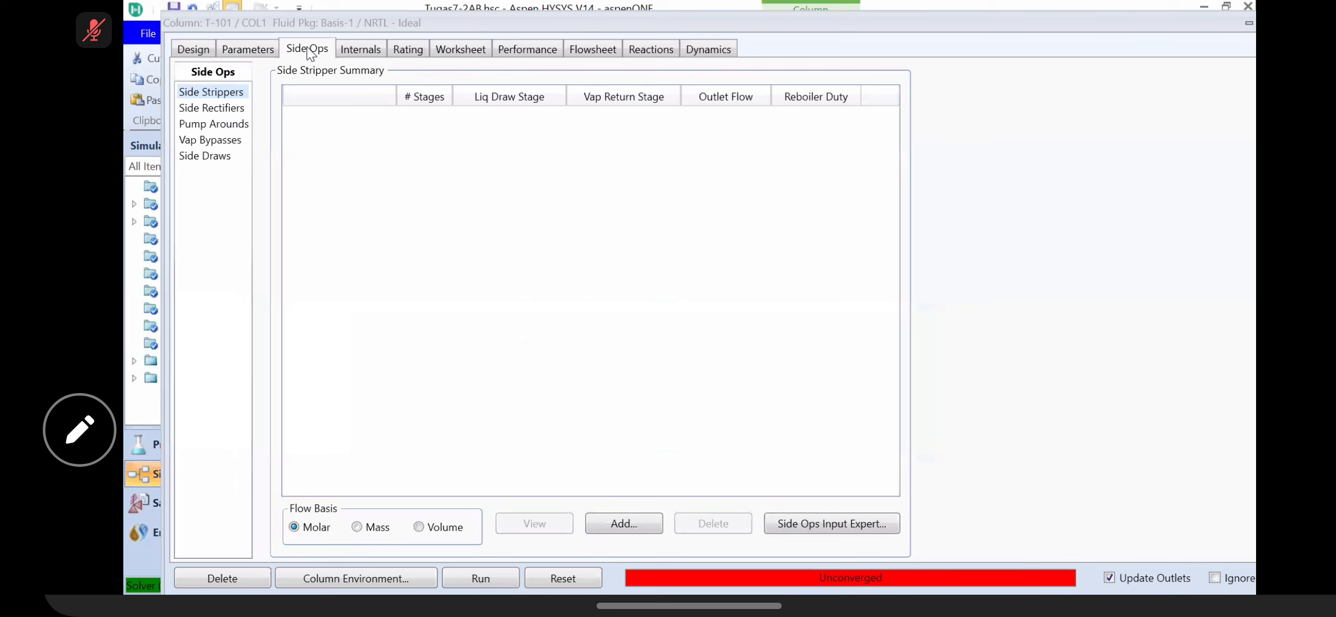
{"action": "left_click", "coordinate": [362, 49]}
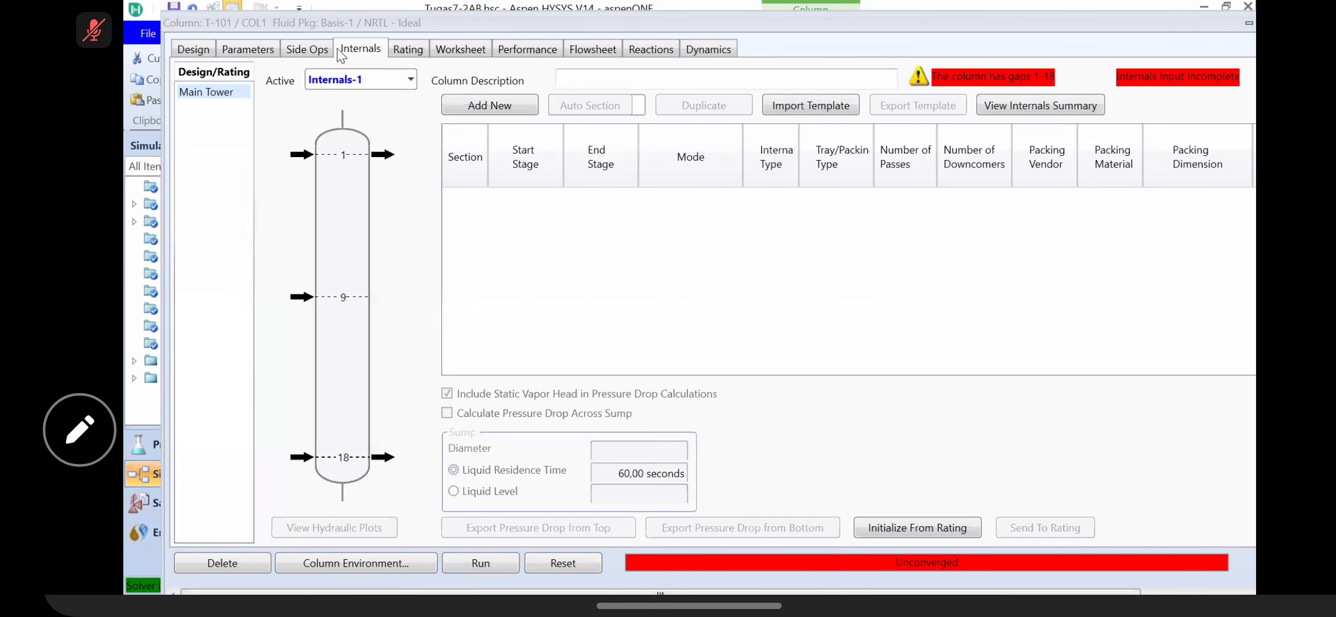
{"action": "left_click", "coordinate": [196, 52]}
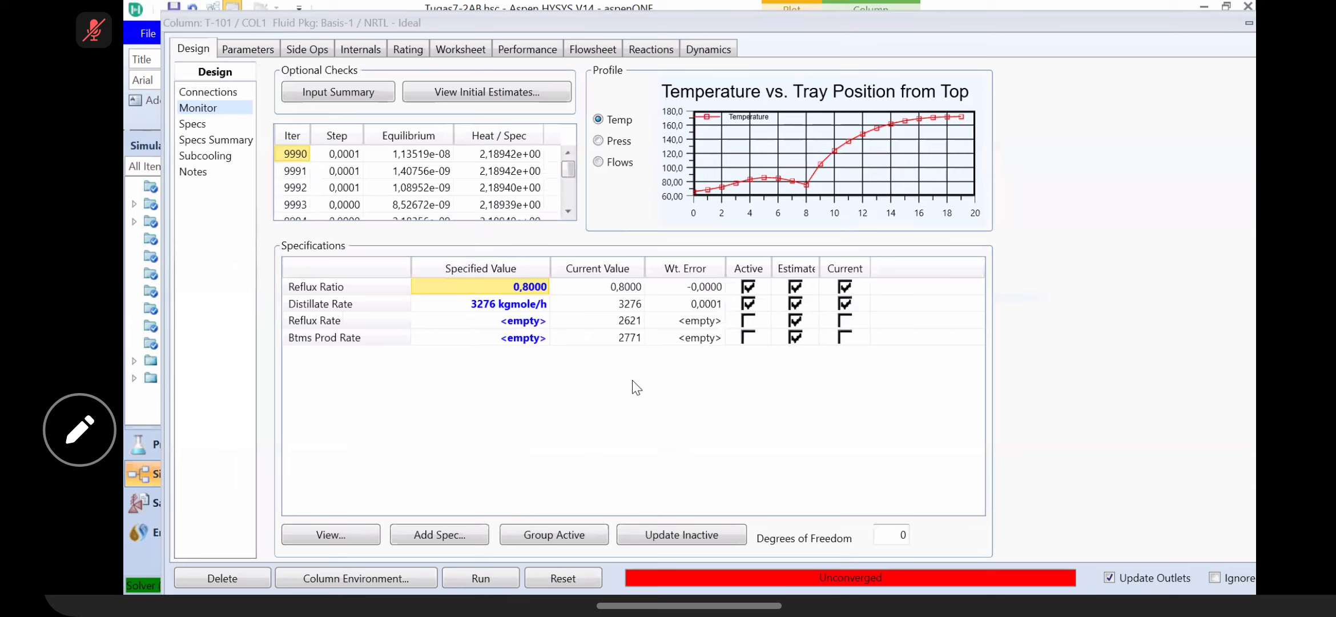
Step: Reset column T-101 and clear its Reflux Ratio and Distillate Rate specification values
{"action": "left_click", "coordinate": [578, 576]}
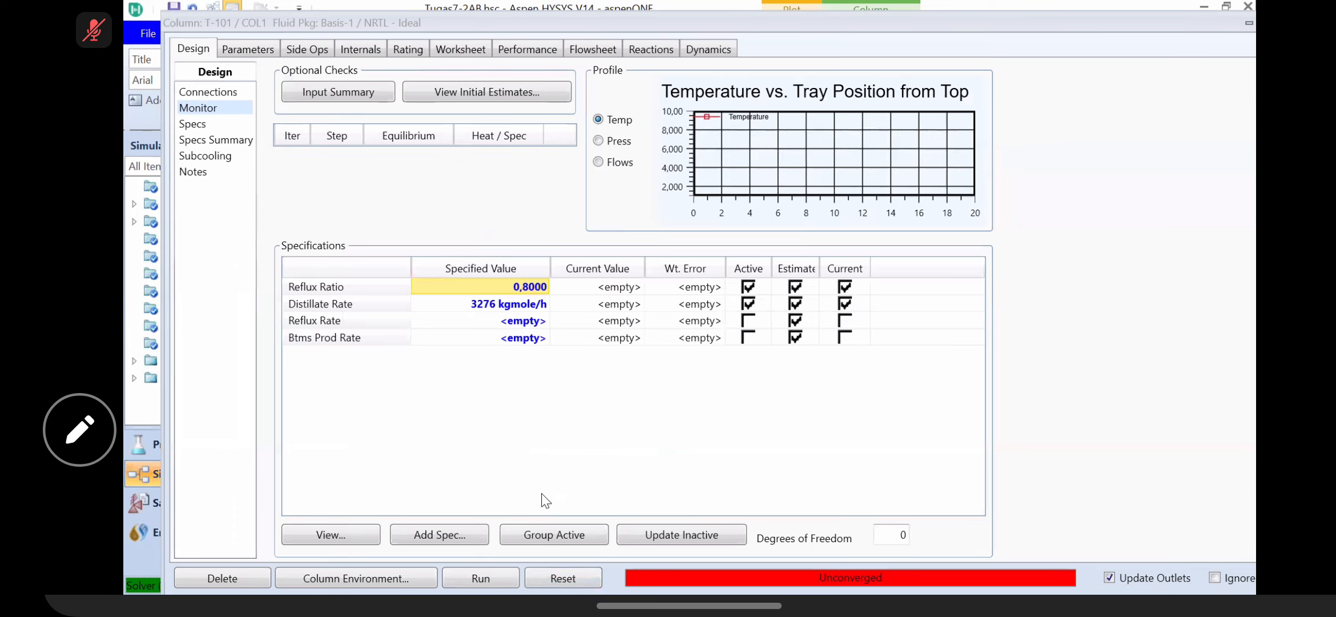
{"action": "left_click", "coordinate": [565, 580]}
{"action": "double_click", "coordinate": [527, 287]}
{"action": "key", "text": "Delete"}
{"action": "left_click", "coordinate": [543, 303]}
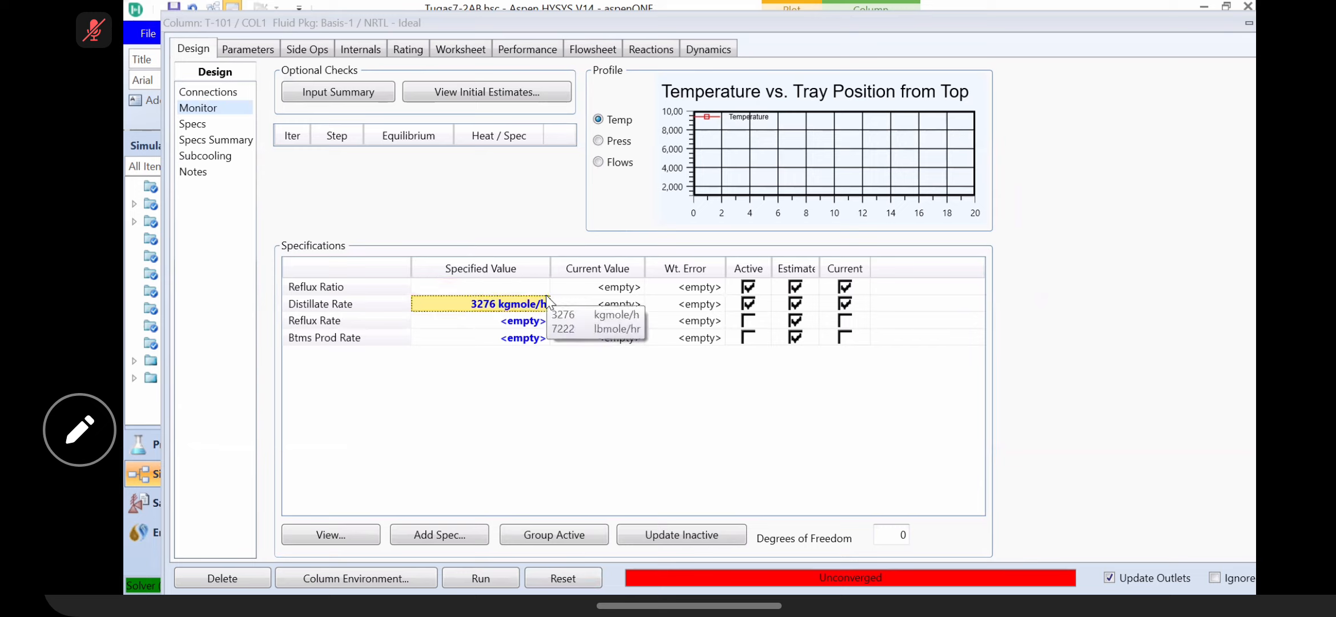
{"action": "double_click", "coordinate": [483, 305]}
{"action": "key", "text": "Delete"}
{"action": "key", "text": "Return"}
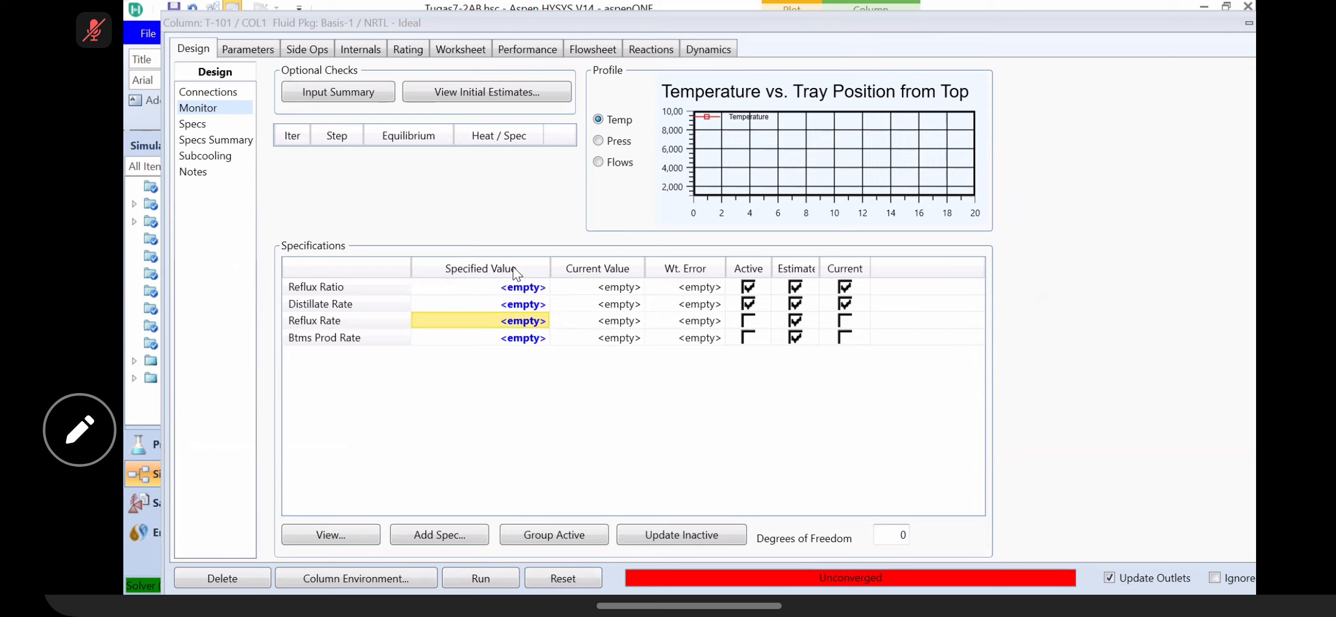
Step: Set T-101's Reflux Ratio specification to 0.8 and Distillate Rate to 3270 kgmole/h, letting the column solve
{"action": "left_click", "coordinate": [513, 292]}
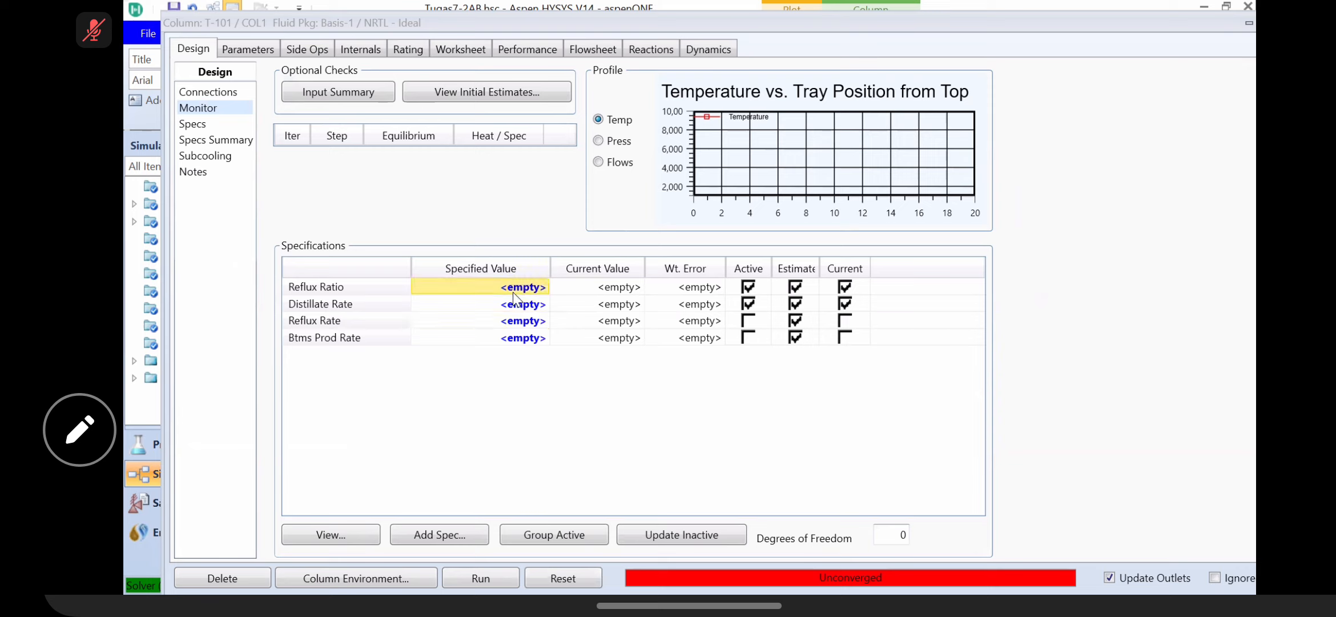
{"action": "type", "text": "0.8"}
{"action": "key", "text": "Return"}
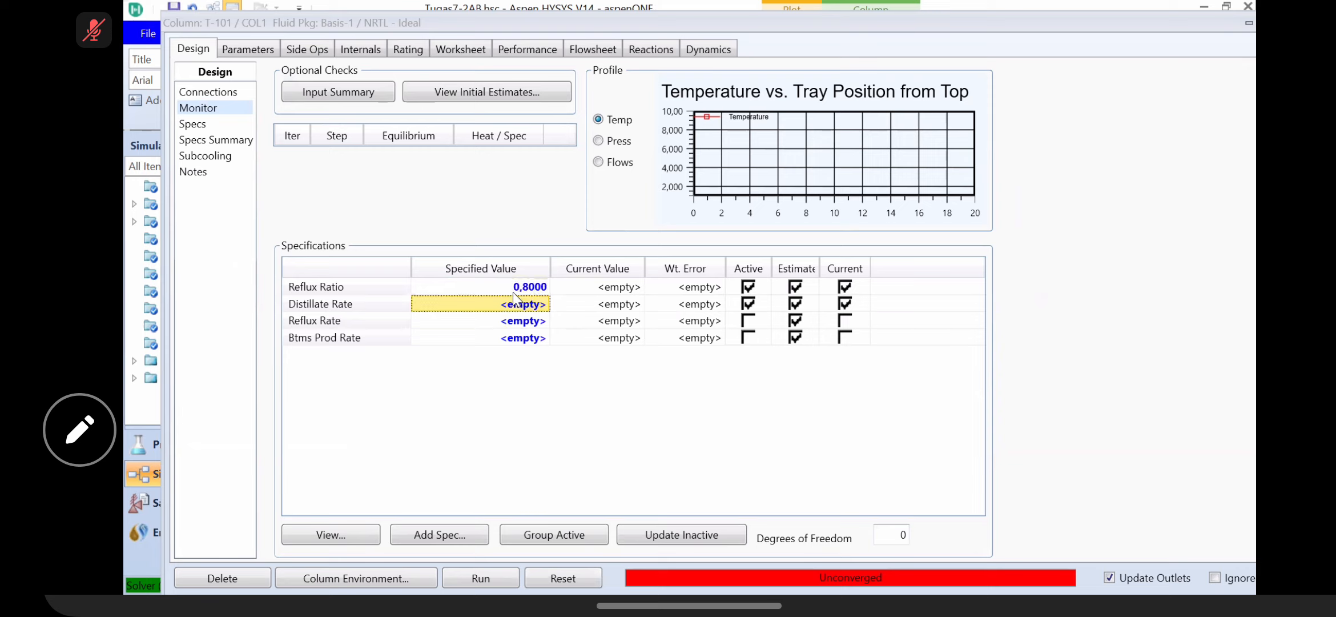
{"action": "left_click", "coordinate": [511, 301]}
{"action": "type", "text": "3270"}
{"action": "key", "text": "Return"}
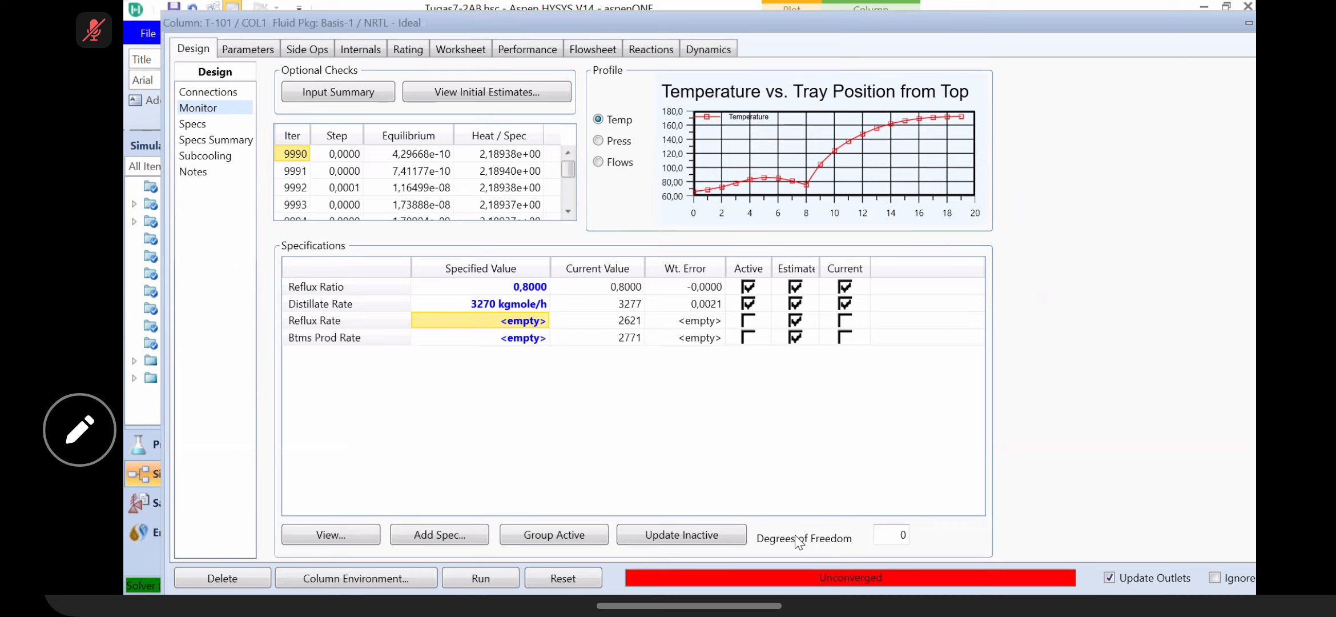
Step: Reset column T-101 and clear its Distillate Rate specification value
{"action": "left_click", "coordinate": [574, 578]}
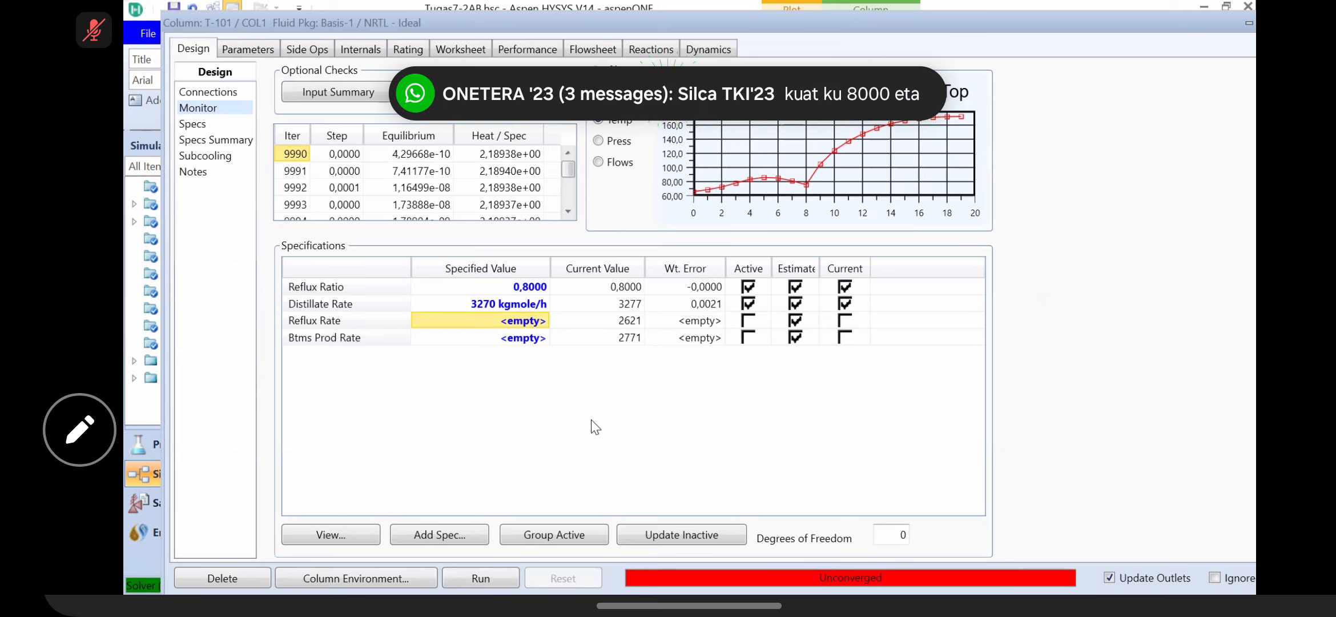
{"action": "left_click", "coordinate": [490, 302]}
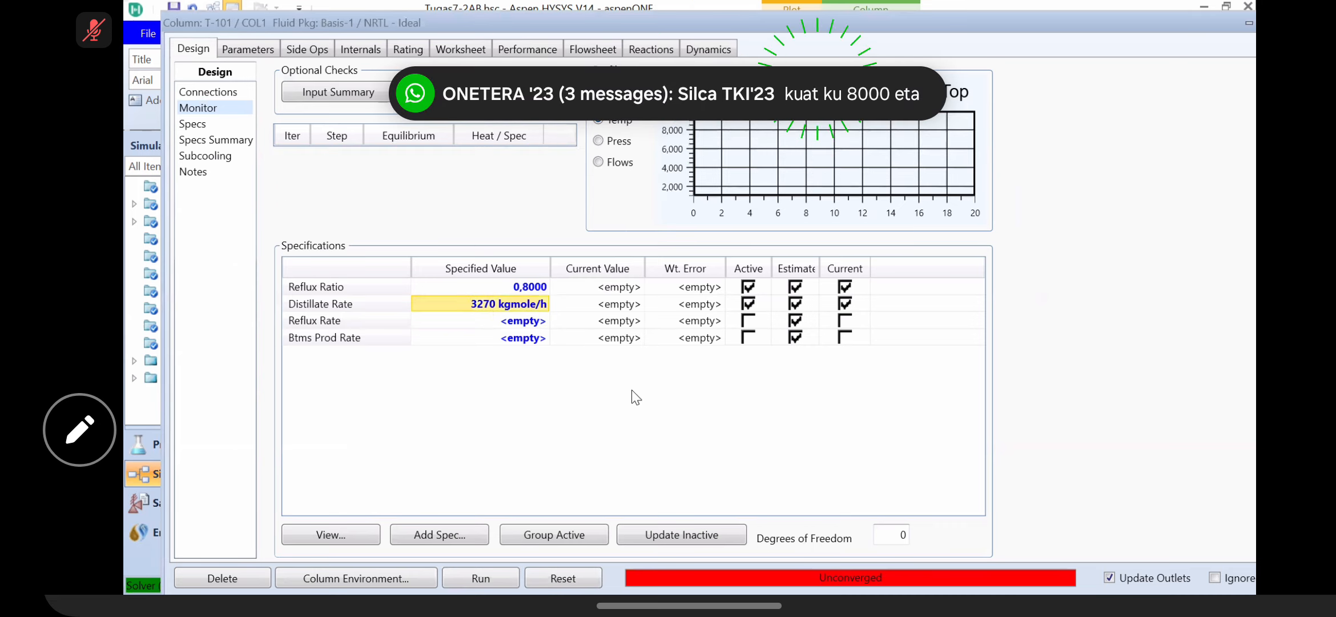
{"action": "left_click", "coordinate": [492, 302]}
{"action": "key", "text": "Delete"}
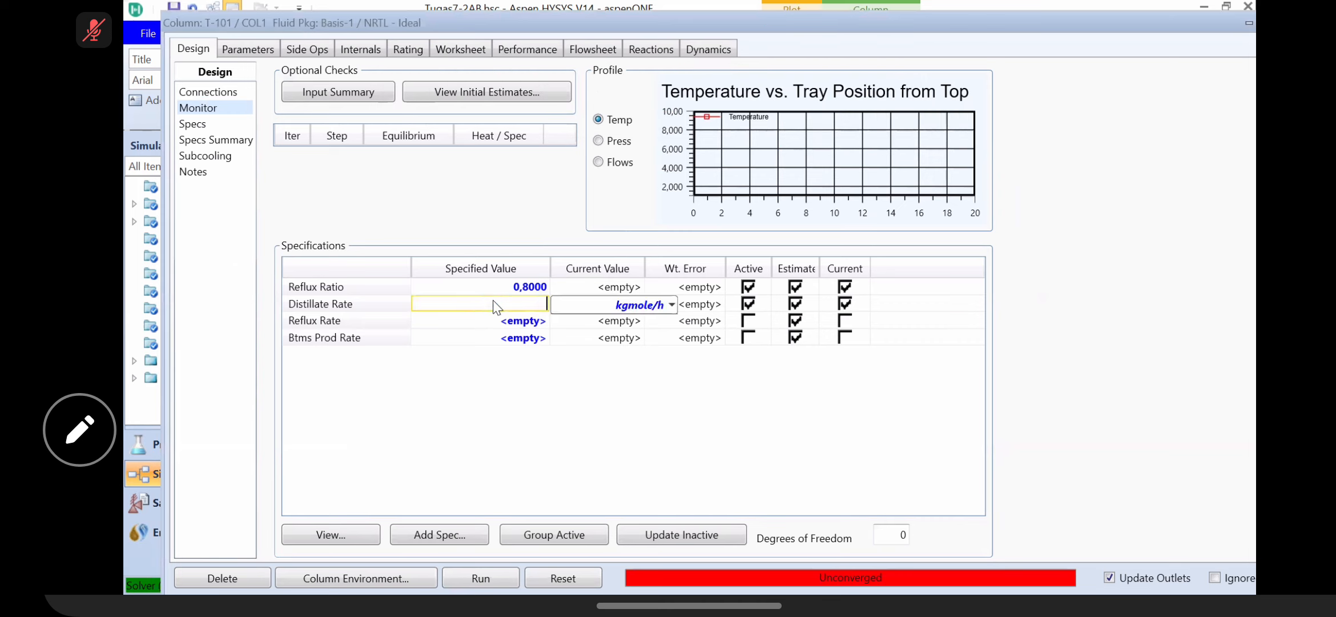
{"action": "key", "text": "Return"}
{"action": "left_click", "coordinate": [555, 583]}
Step: Set the Distillate Rate specification to 2500 kgmole/h and run the column
{"action": "key", "text": "Up"}
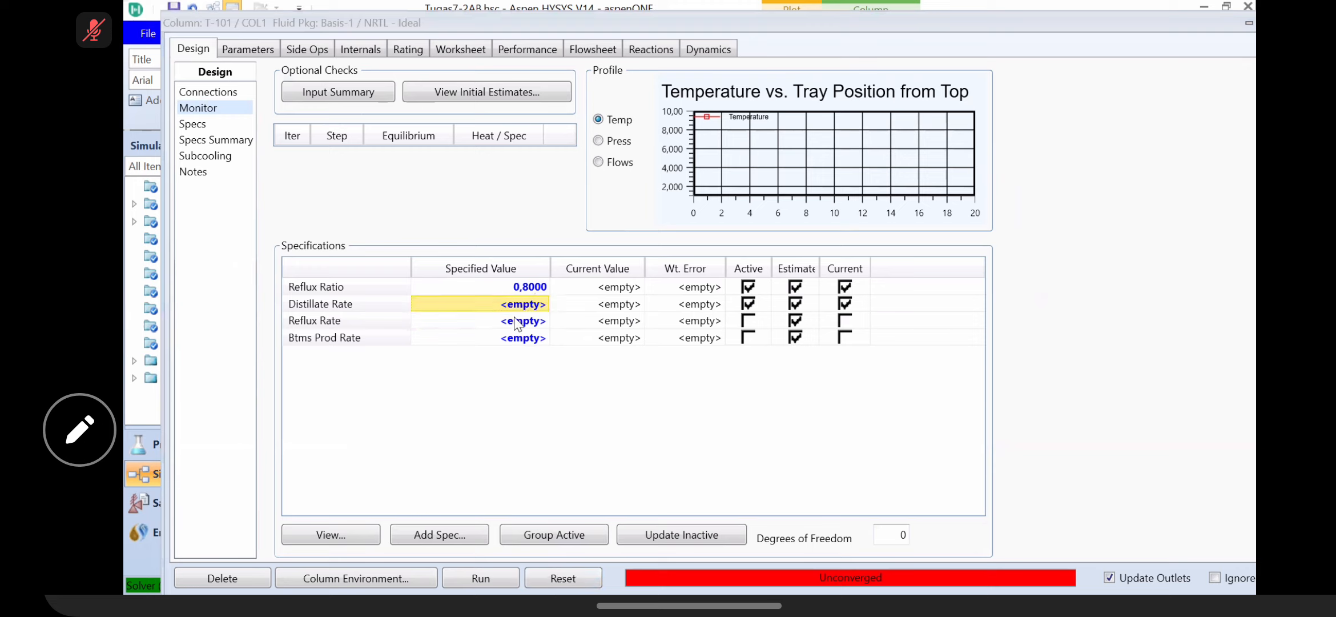
{"action": "type", "text": "2500"}
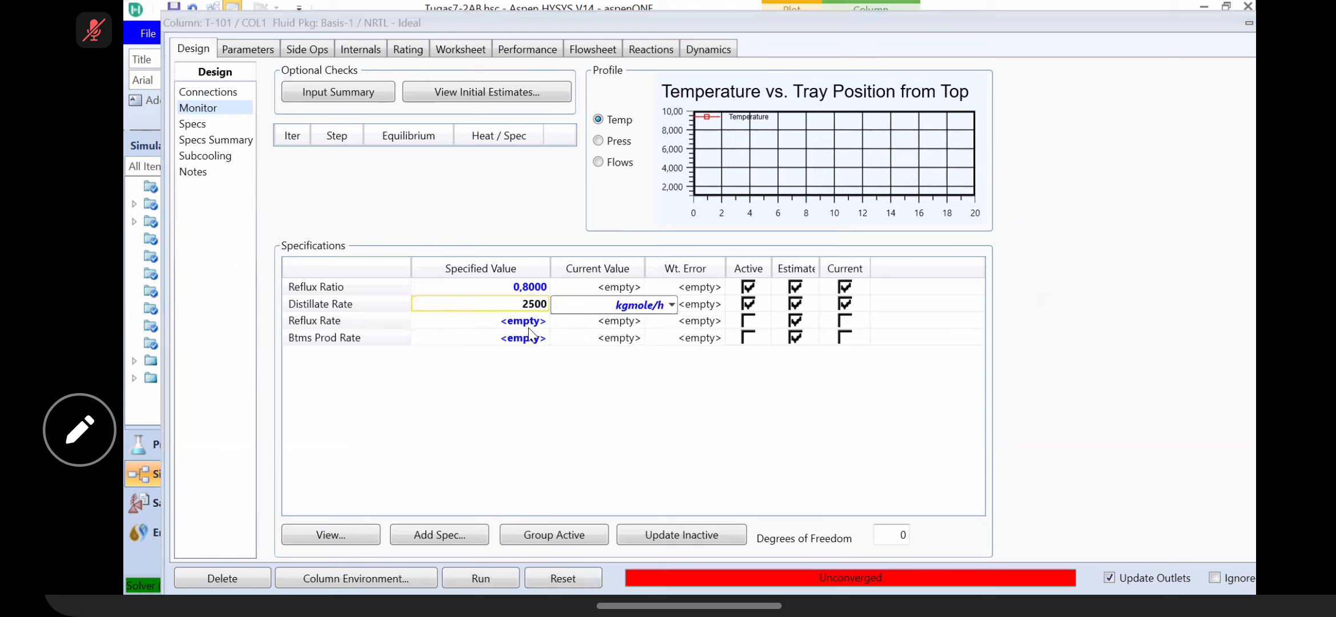
{"action": "key", "text": "Return"}
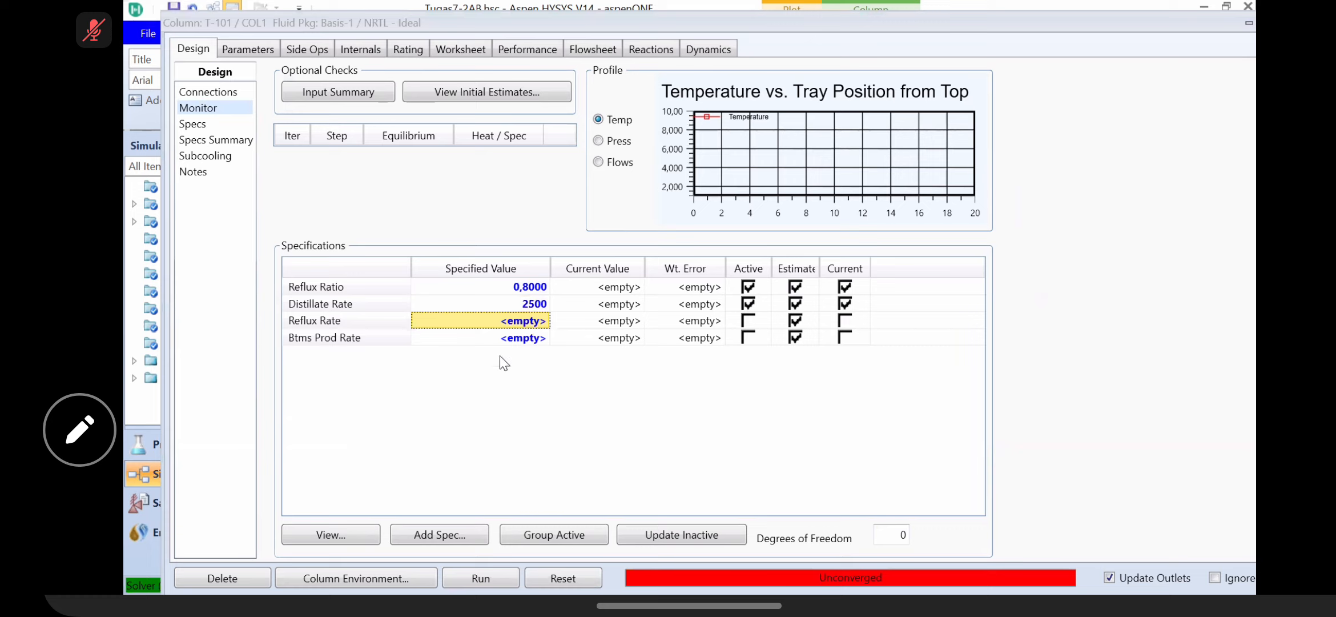
{"action": "left_click", "coordinate": [500, 585]}
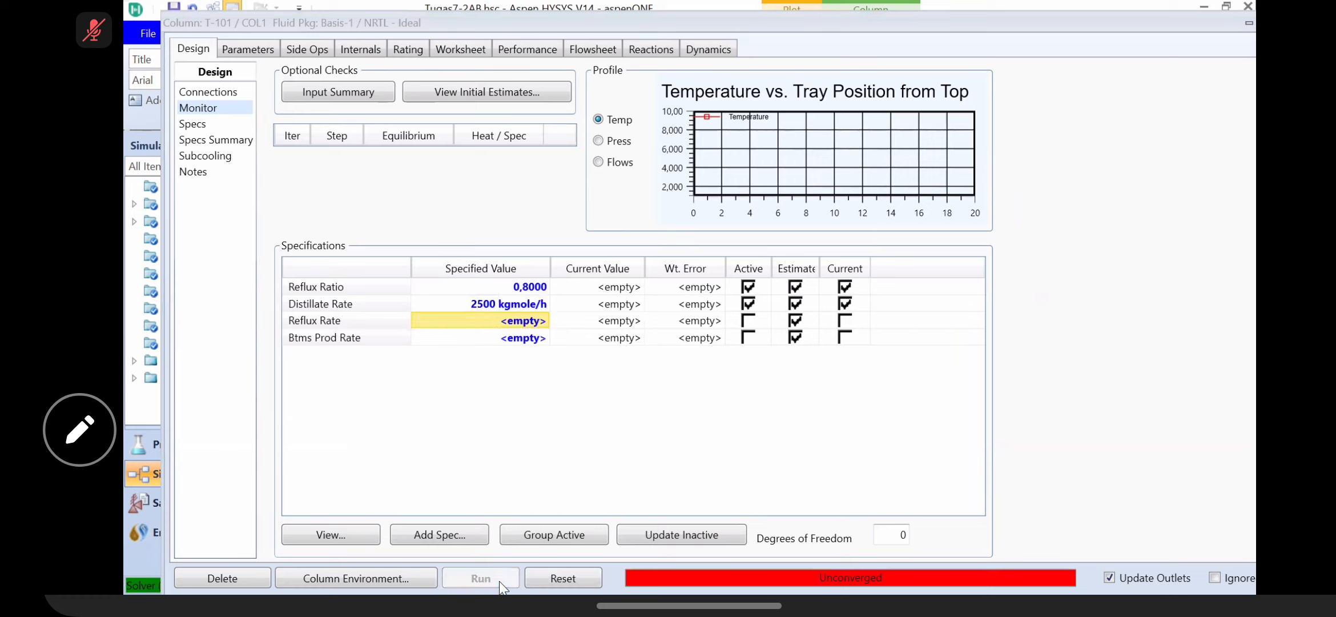
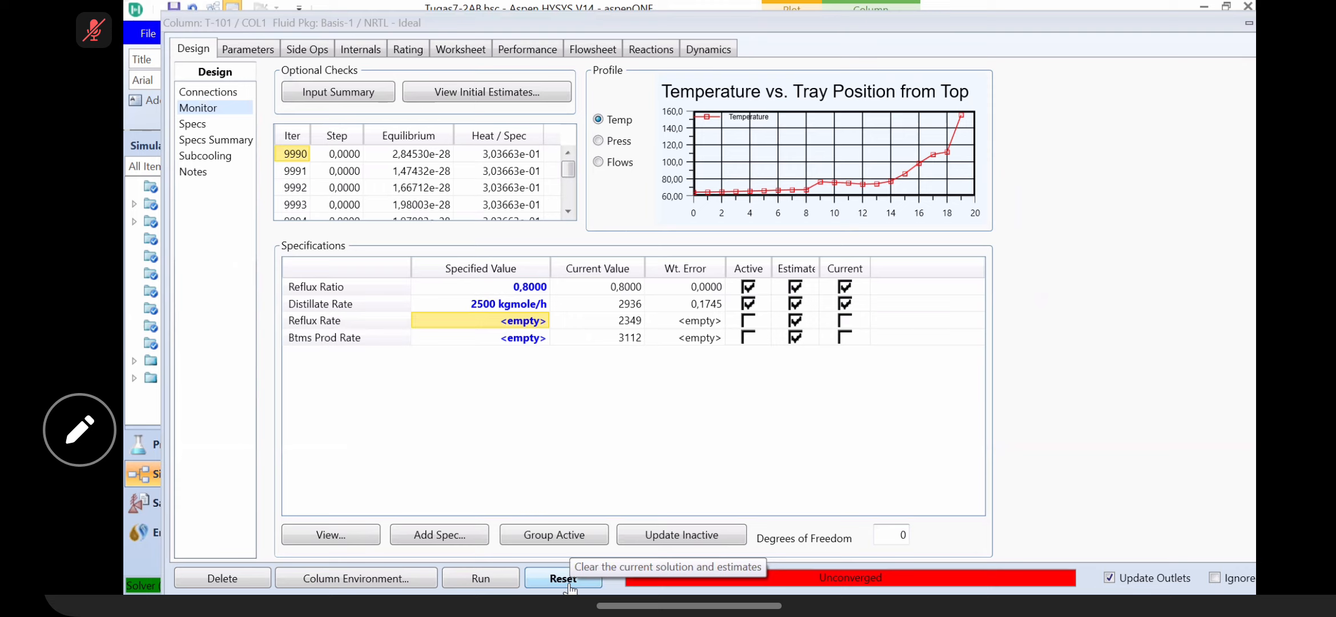
Step: Reset T-101 and set its Distillate Rate specification to 2935 kgmole/h
{"action": "left_click", "coordinate": [570, 587]}
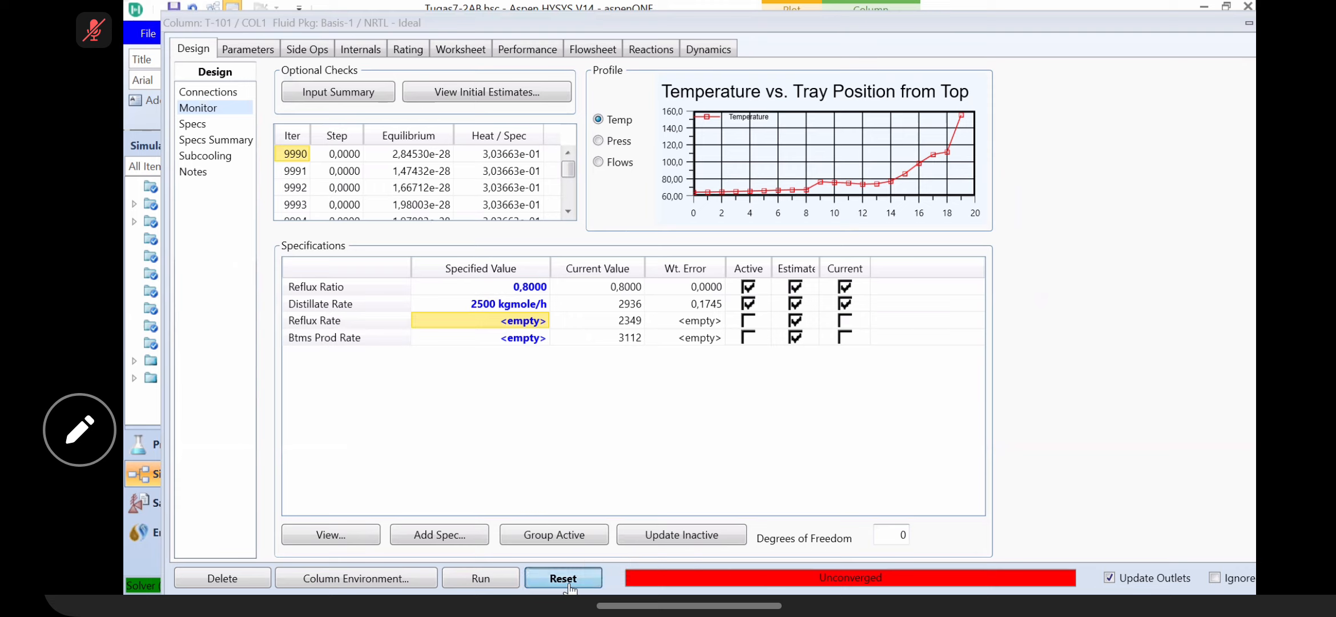
{"action": "left_click", "coordinate": [478, 302]}
{"action": "double_click", "coordinate": [478, 302]}
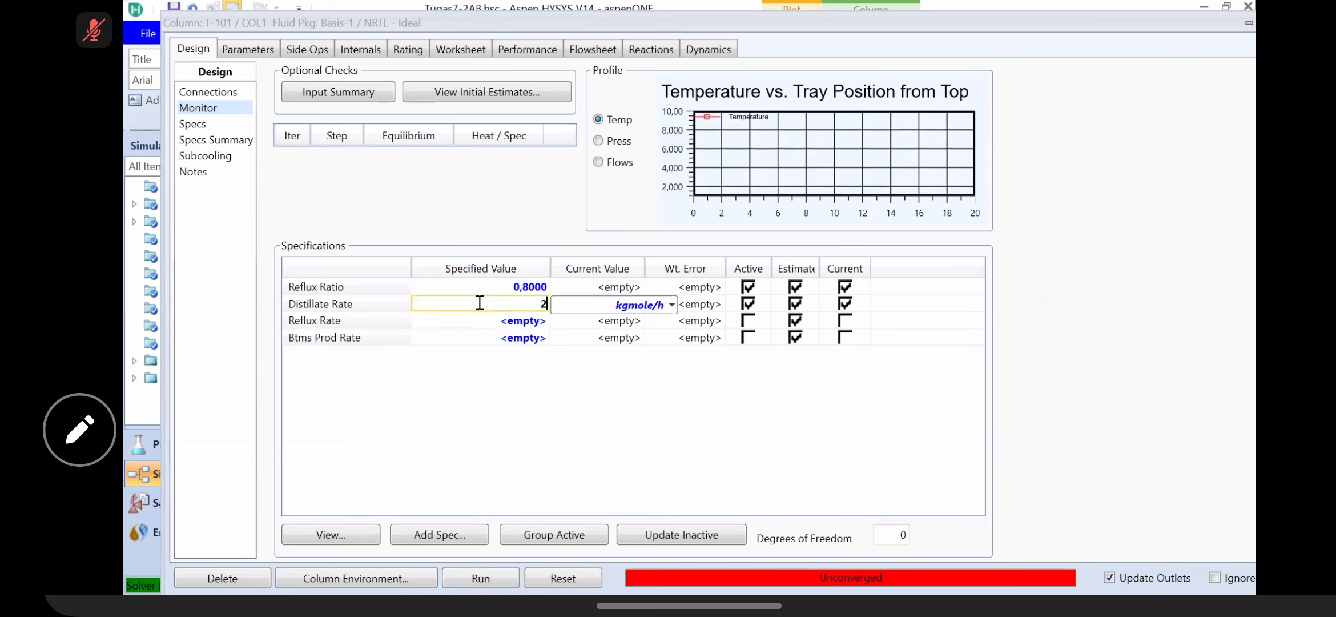
{"action": "type", "text": "2935"}
{"action": "left_click", "coordinate": [488, 313]}
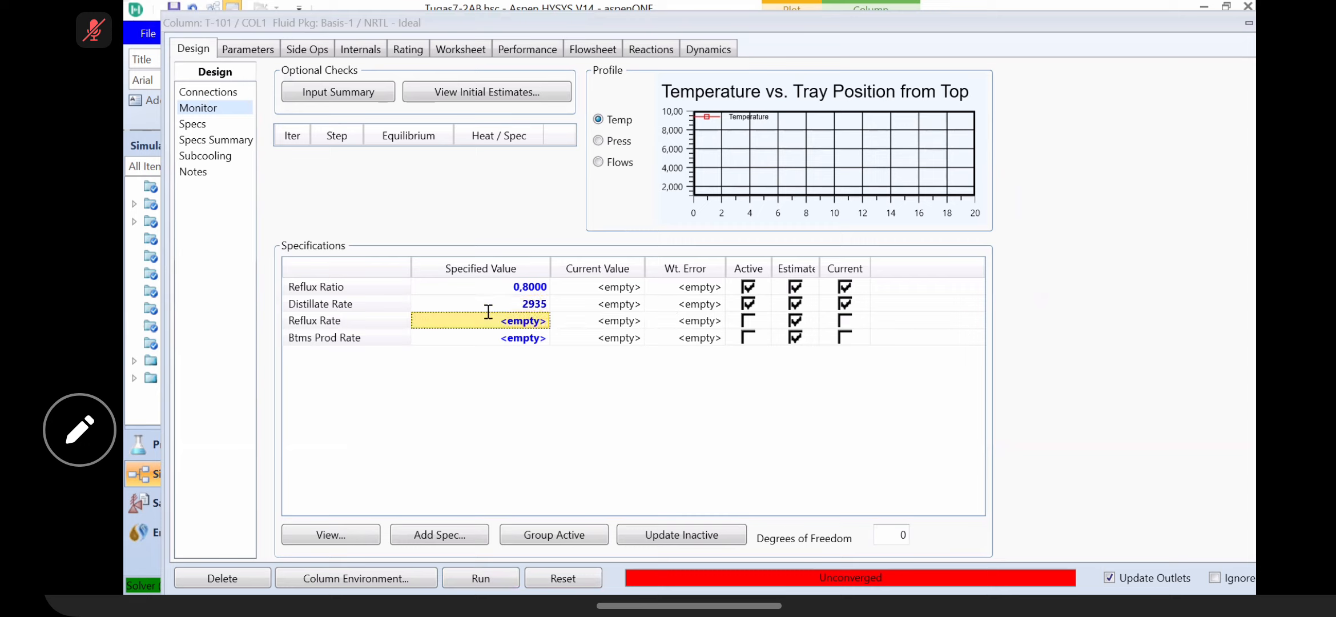
Step: Clear the Reflux Ratio specification, re-enter it as 0.8 and run the column
{"action": "left_click", "coordinate": [543, 290]}
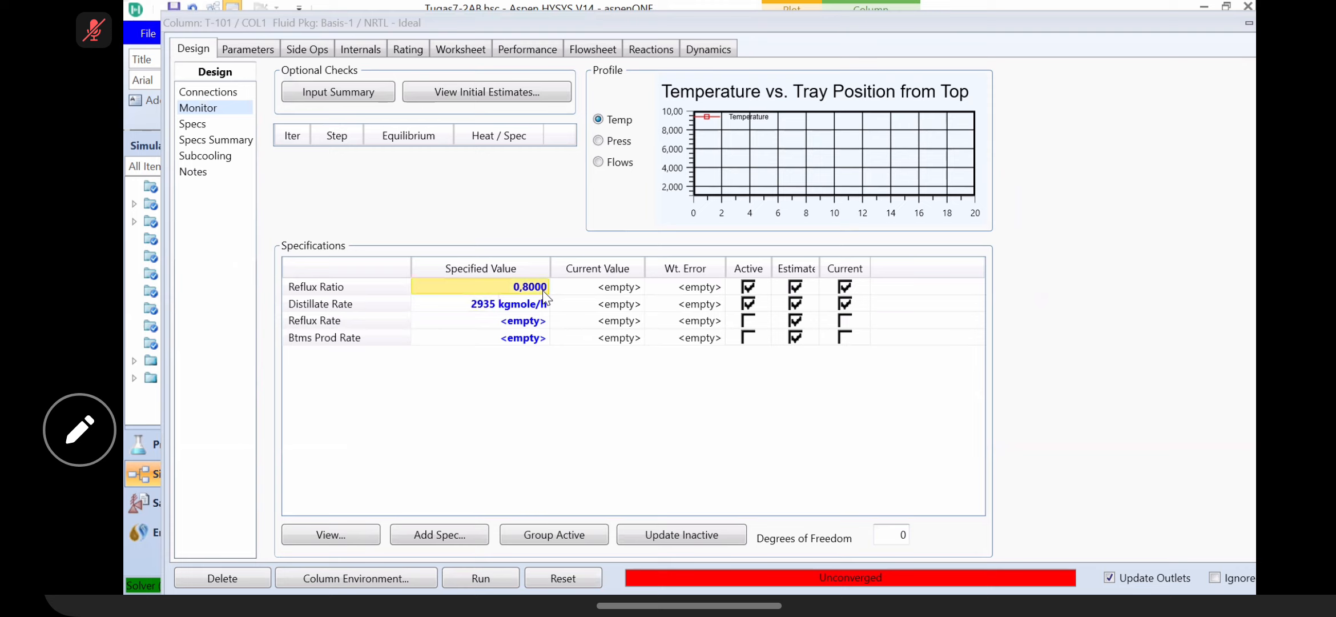
{"action": "key", "text": "Delete"}
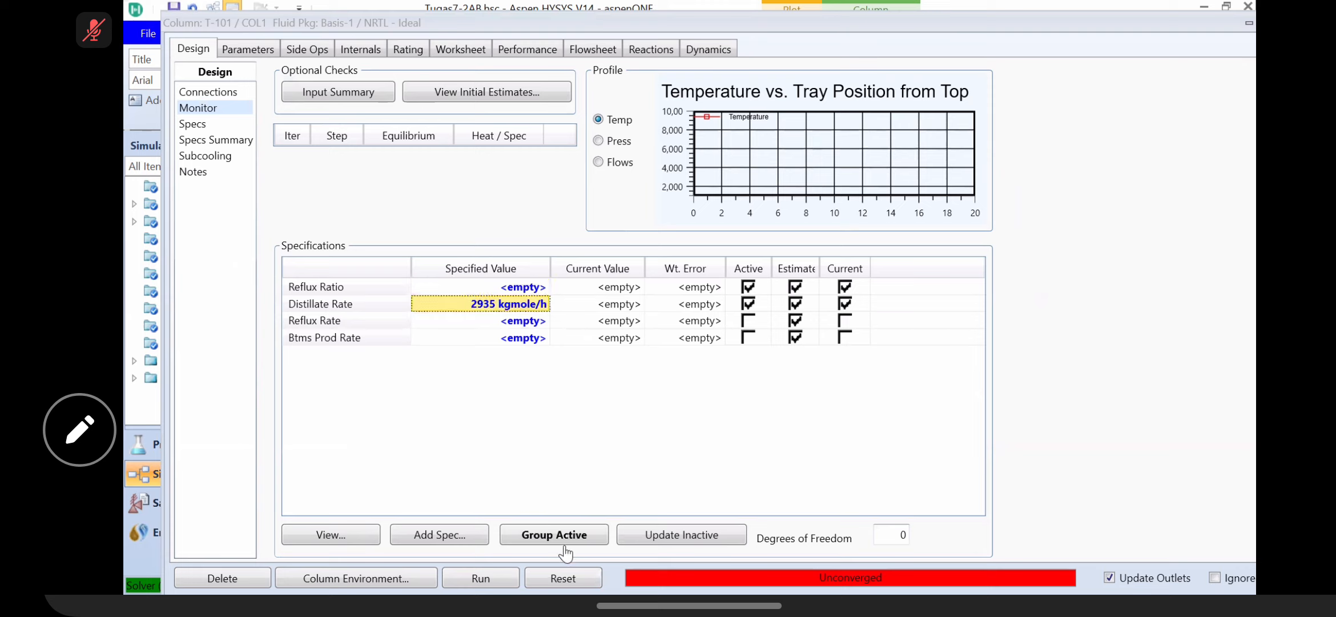
{"action": "left_click", "coordinate": [510, 284]}
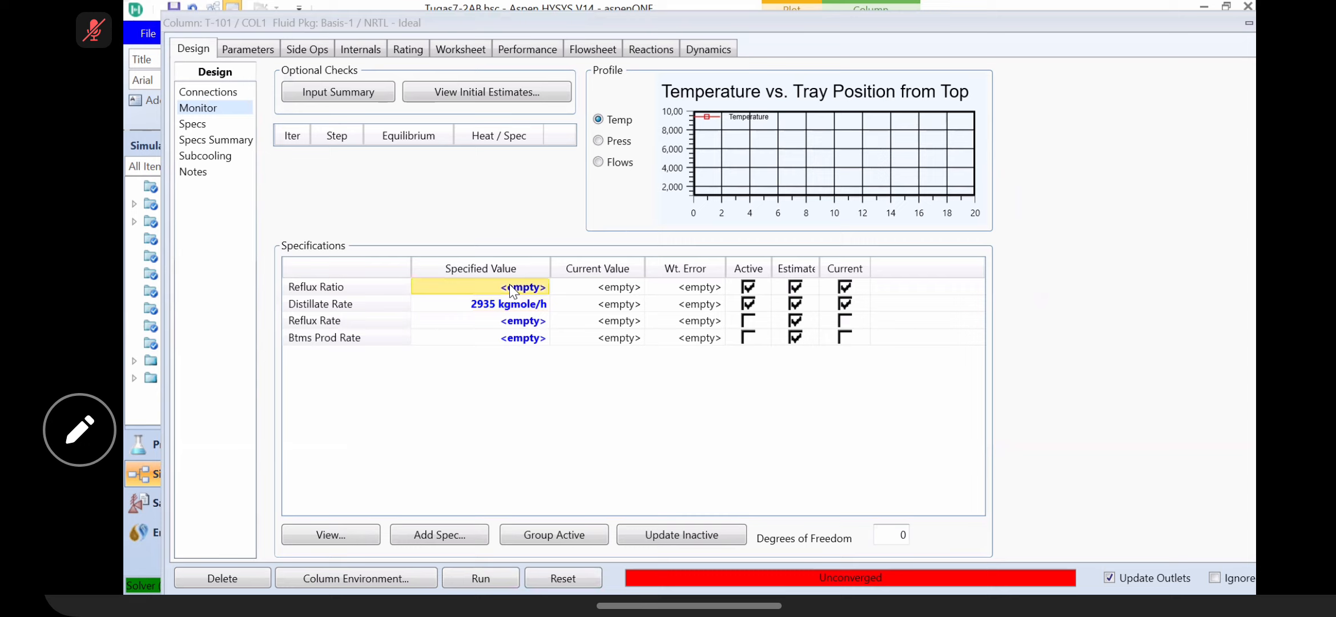
{"action": "left_click", "coordinate": [510, 283]}
{"action": "type", "text": "0.8"}
{"action": "key", "text": "Return"}
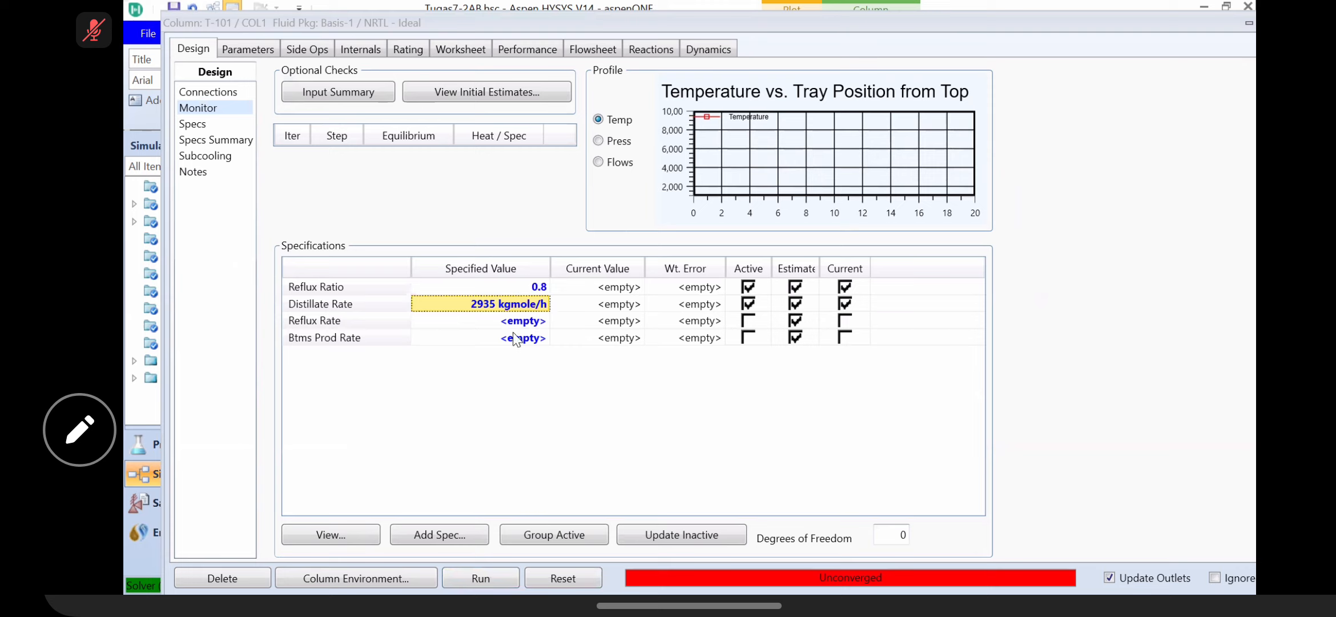
{"action": "left_click", "coordinate": [505, 576]}
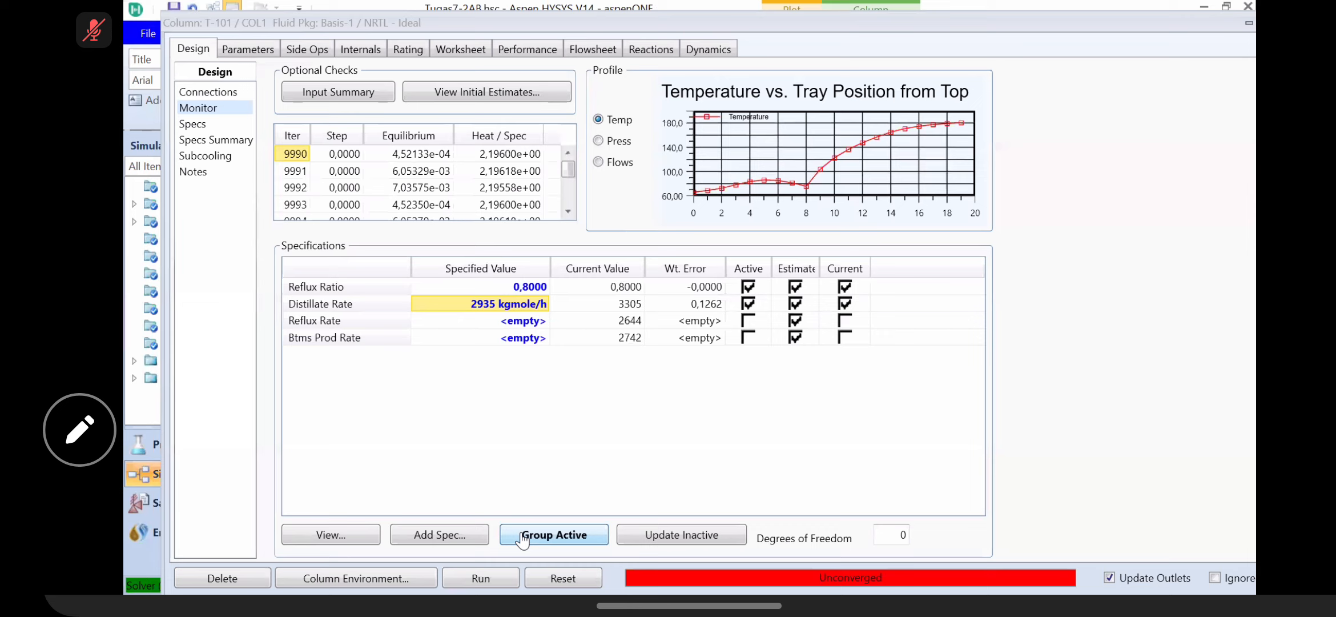
Step: Clear T-101's Distillate Rate specification and reset the column solution
{"action": "double_click", "coordinate": [499, 305]}
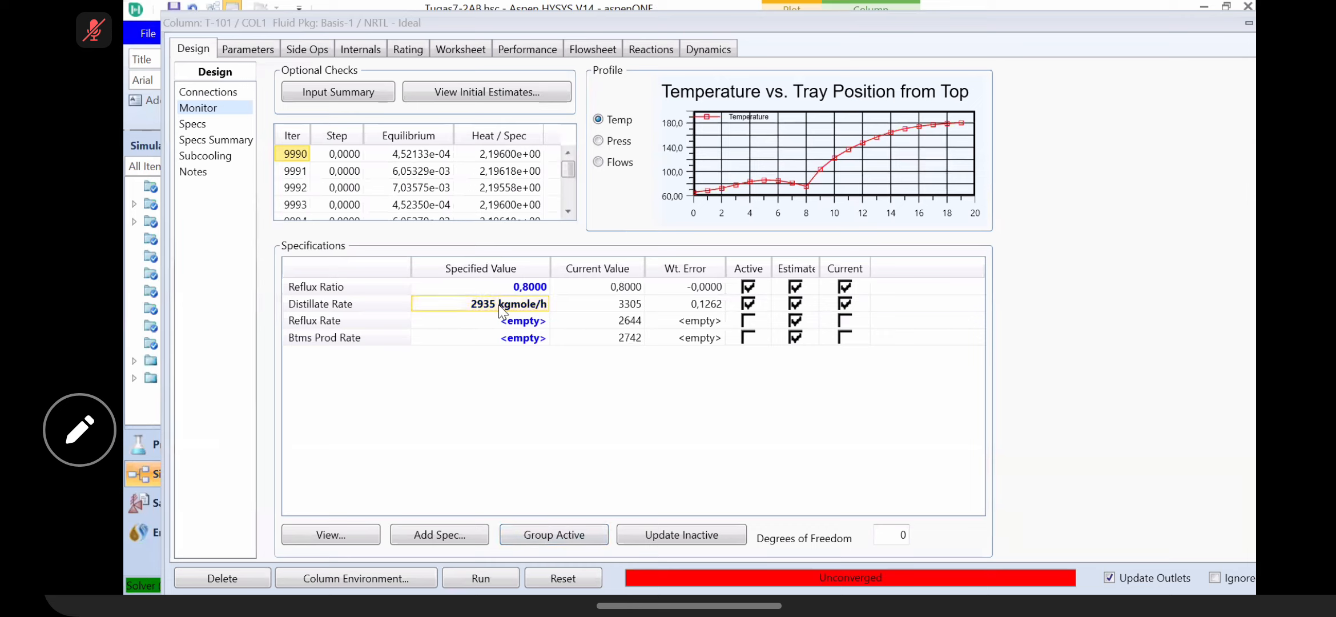
{"action": "key", "text": "BackSpace"}
{"action": "key", "text": "Return"}
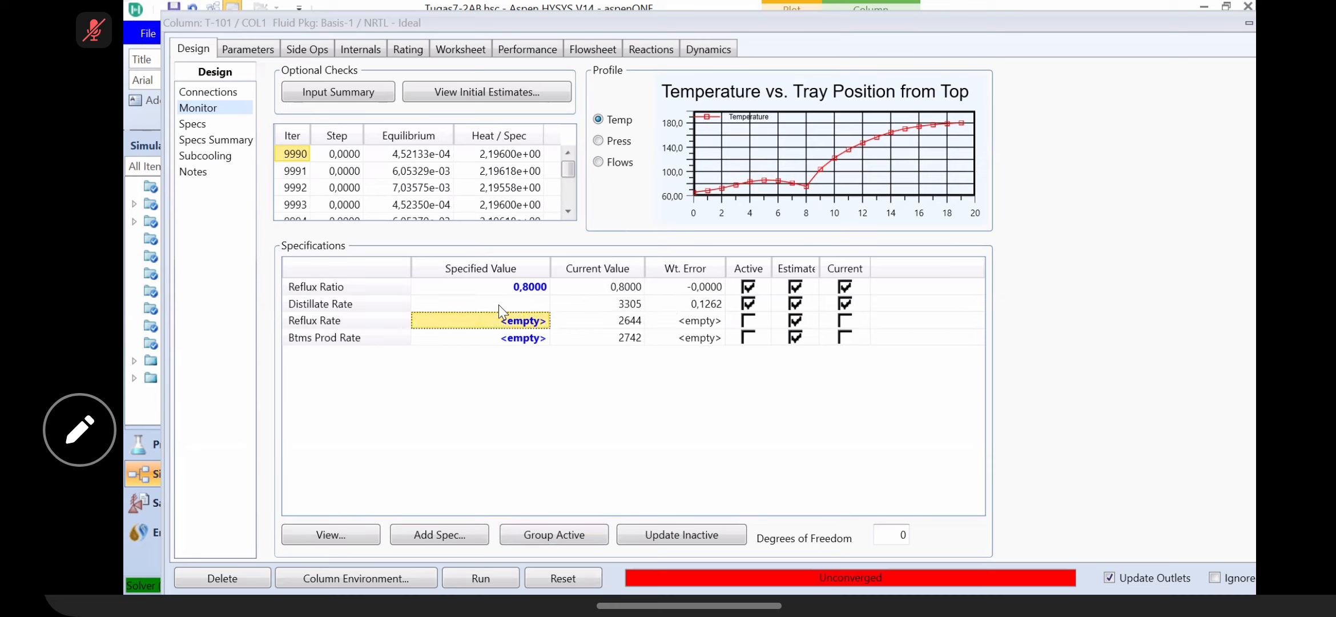
{"action": "left_click", "coordinate": [559, 578]}
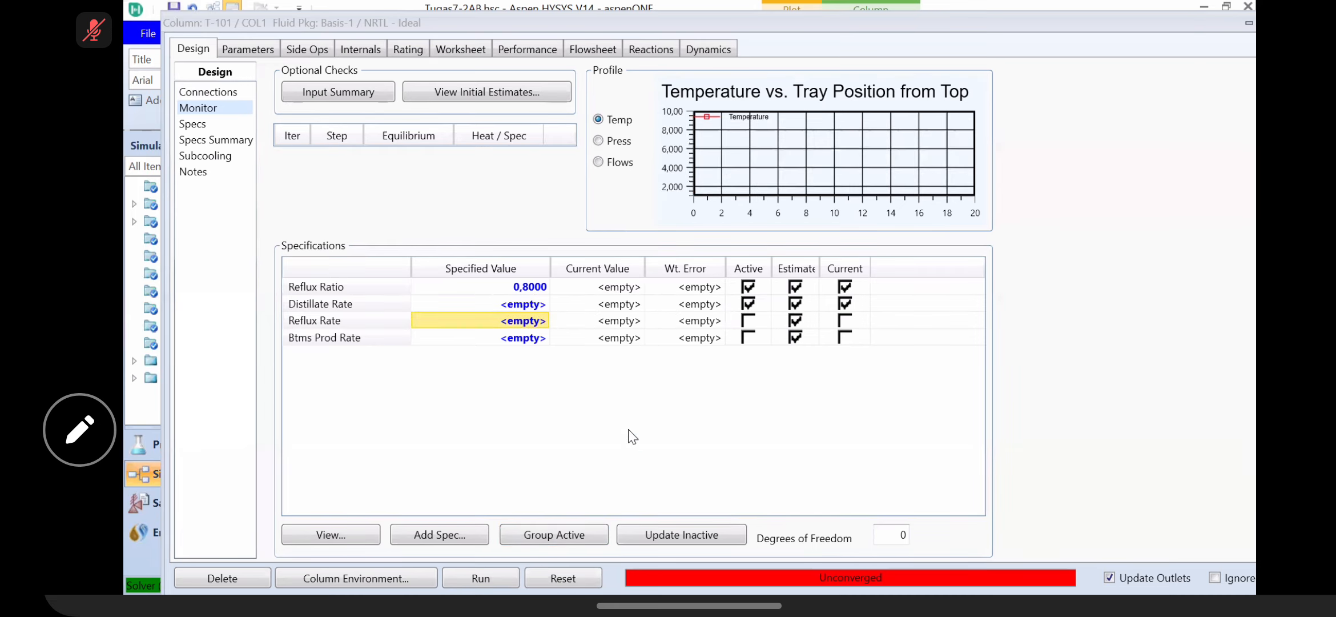
Step: Set the Distillate Rate specification to 3370 kgmole/h and run the column solver
{"action": "left_click", "coordinate": [530, 305]}
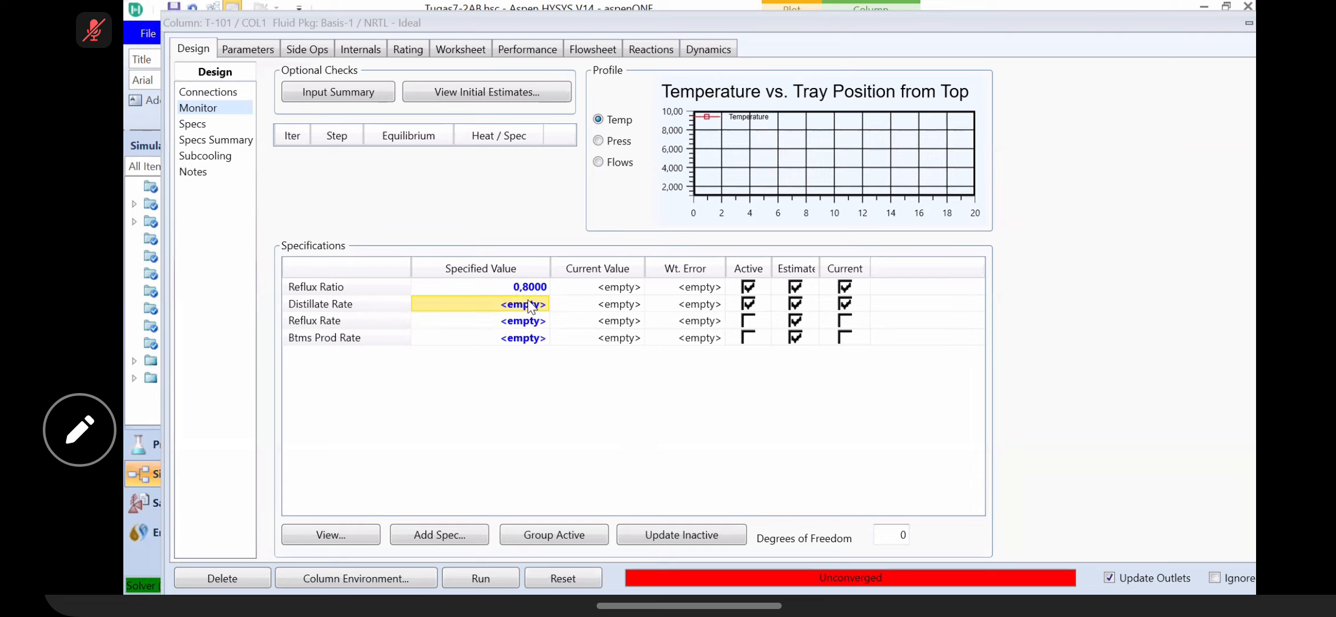
{"action": "type", "text": "3376"}
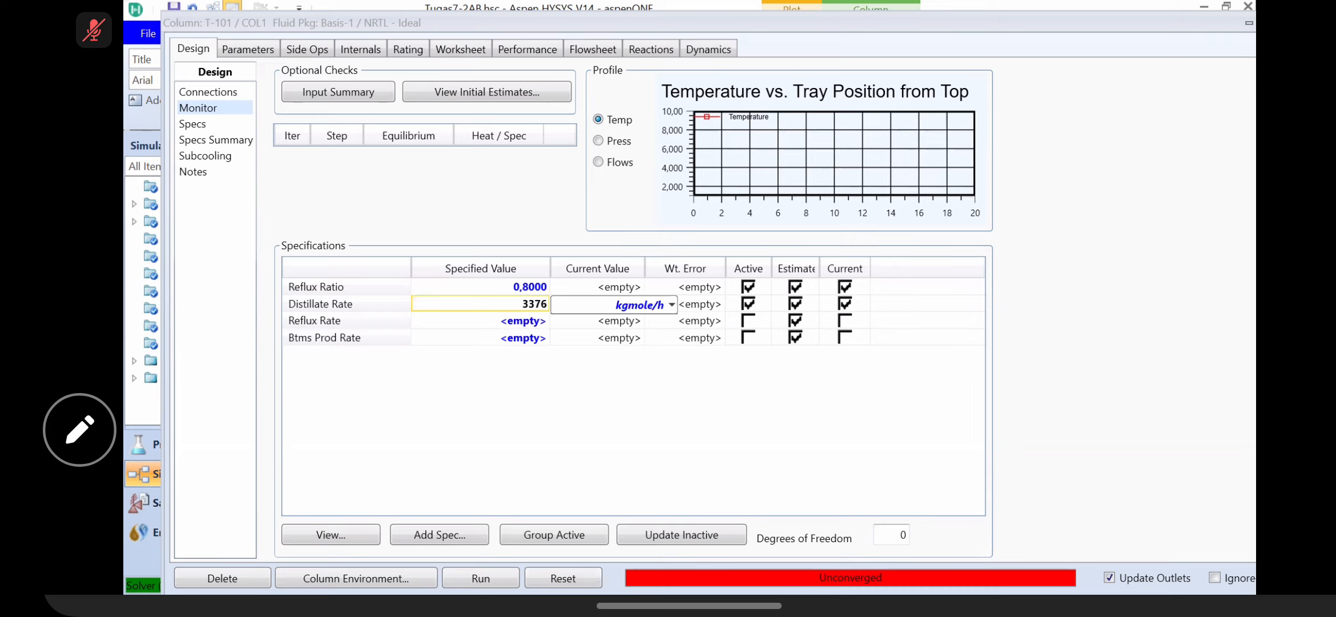
{"action": "key", "text": "BackSpace"}
{"action": "type", "text": "0"}
{"action": "key", "text": "Return"}
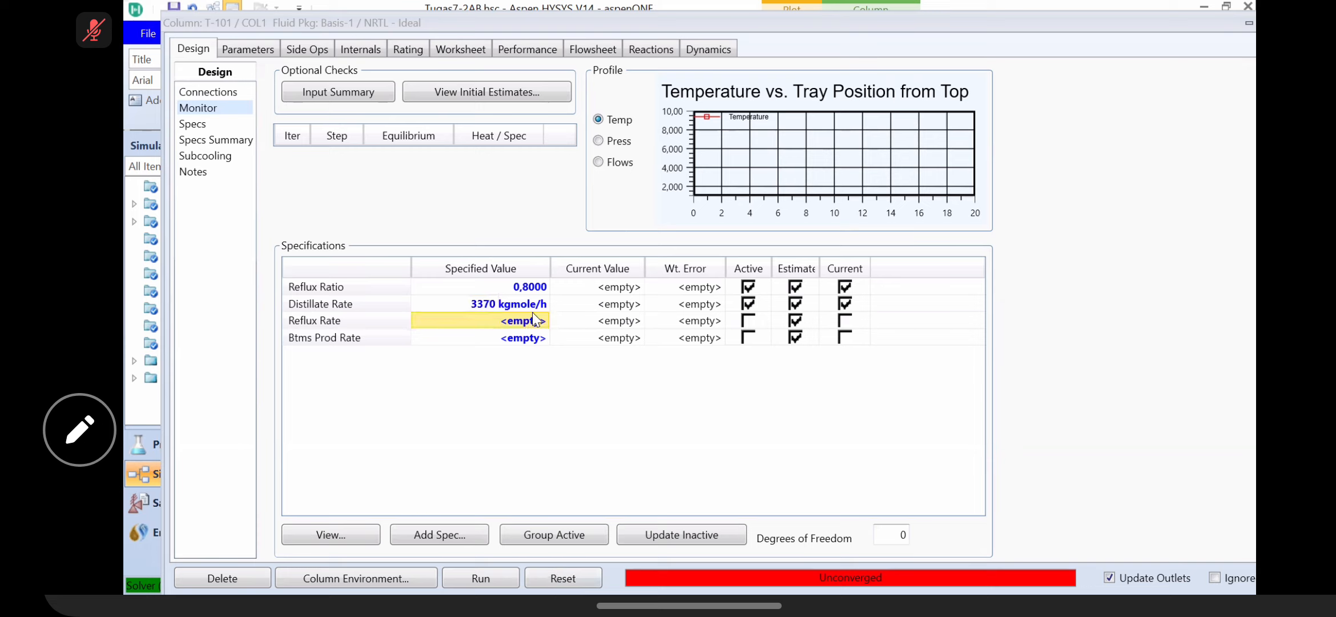
{"action": "left_click", "coordinate": [480, 586]}
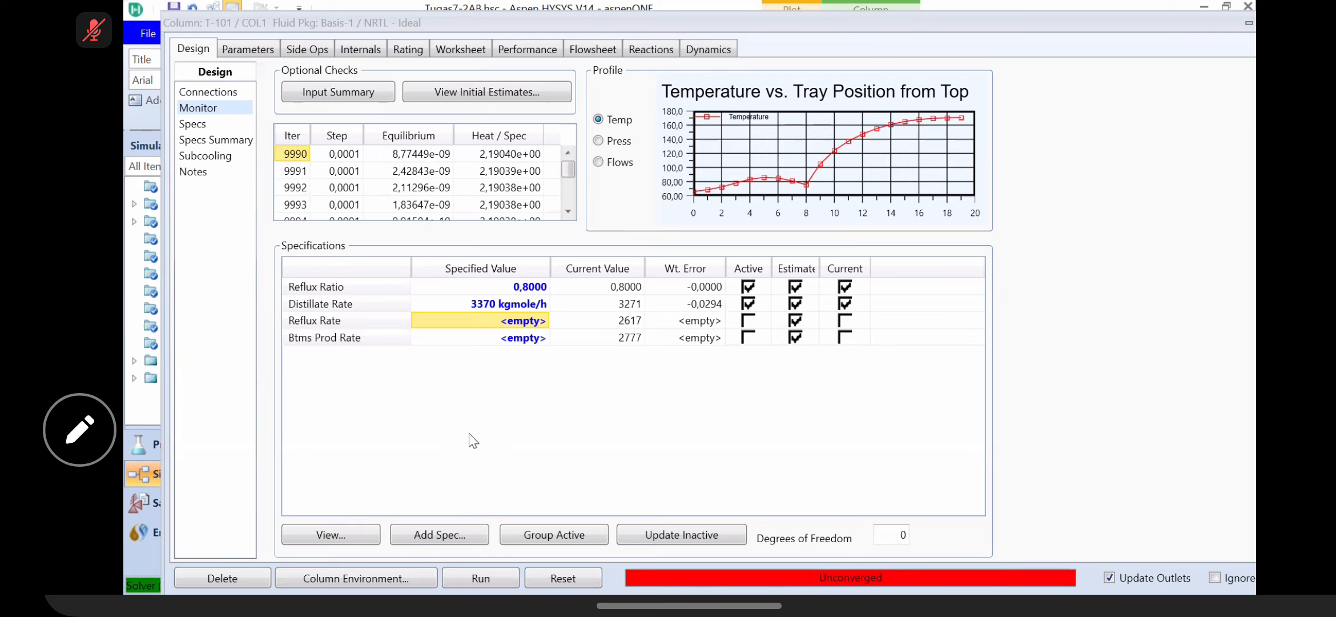
Step: Reset the column and clear the 3370 kgmole/h Distillate Rate specification
{"action": "left_click", "coordinate": [552, 574]}
{"action": "left_click", "coordinate": [494, 303]}
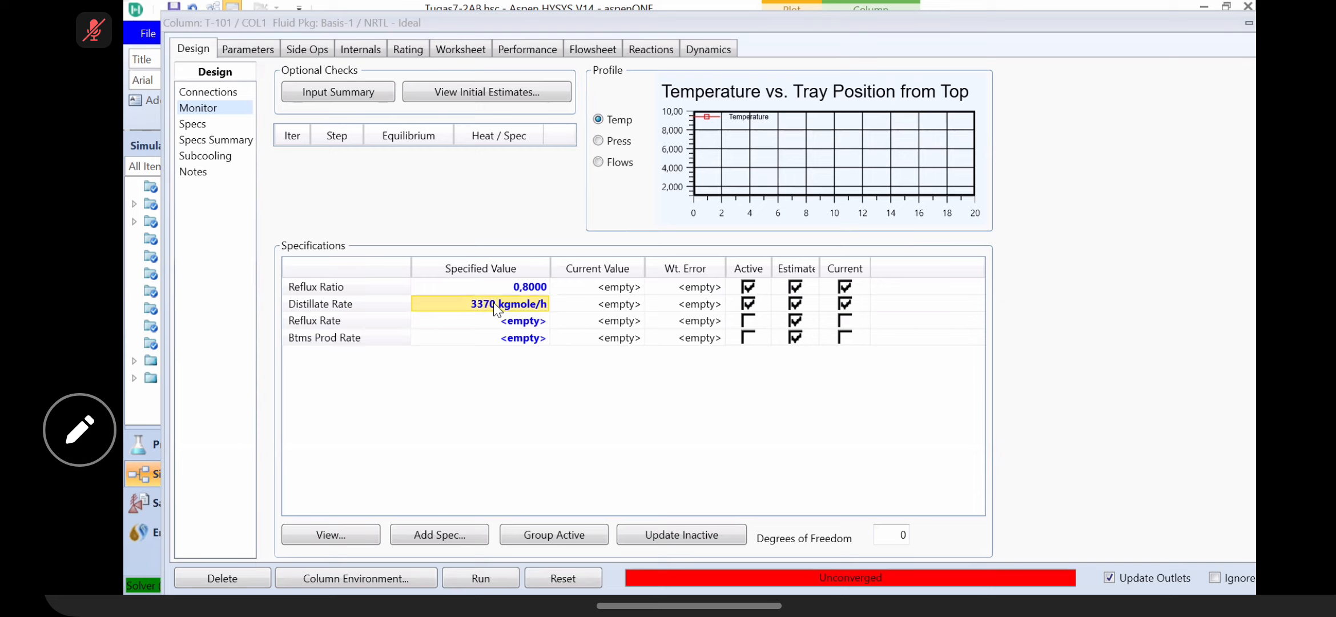
{"action": "key", "text": "Delete"}
{"action": "key", "text": "Return"}
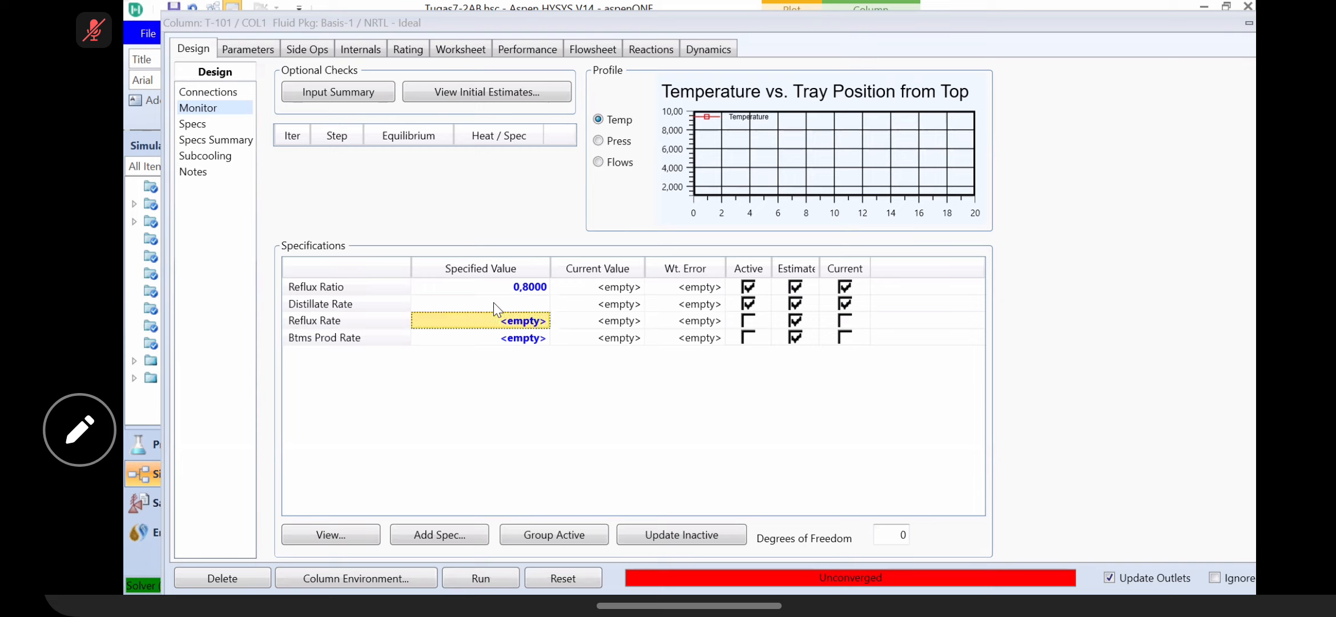
Step: Clear T-101's Reflux Ratio specification and re-enter it as 0.8
{"action": "left_click", "coordinate": [510, 288]}
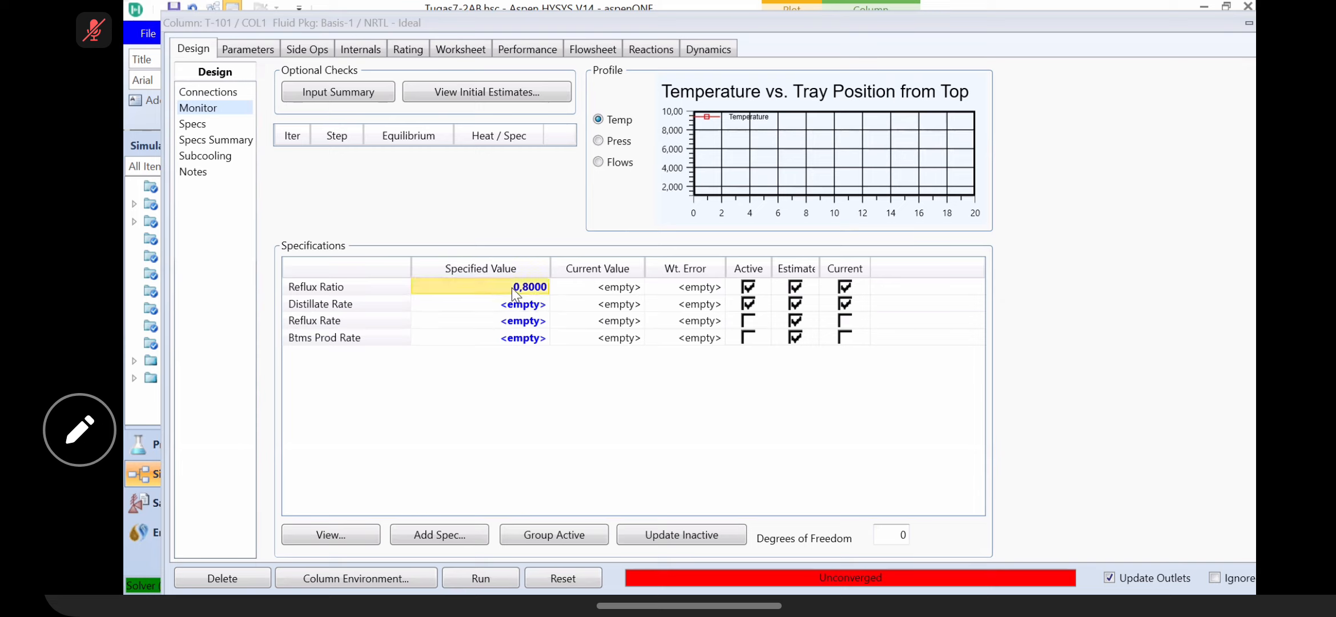
{"action": "key", "text": "Delete"}
{"action": "key", "text": "Return"}
{"action": "left_click", "coordinate": [521, 288]}
{"action": "type", "text": "0.8"}
{"action": "key", "text": "Return"}
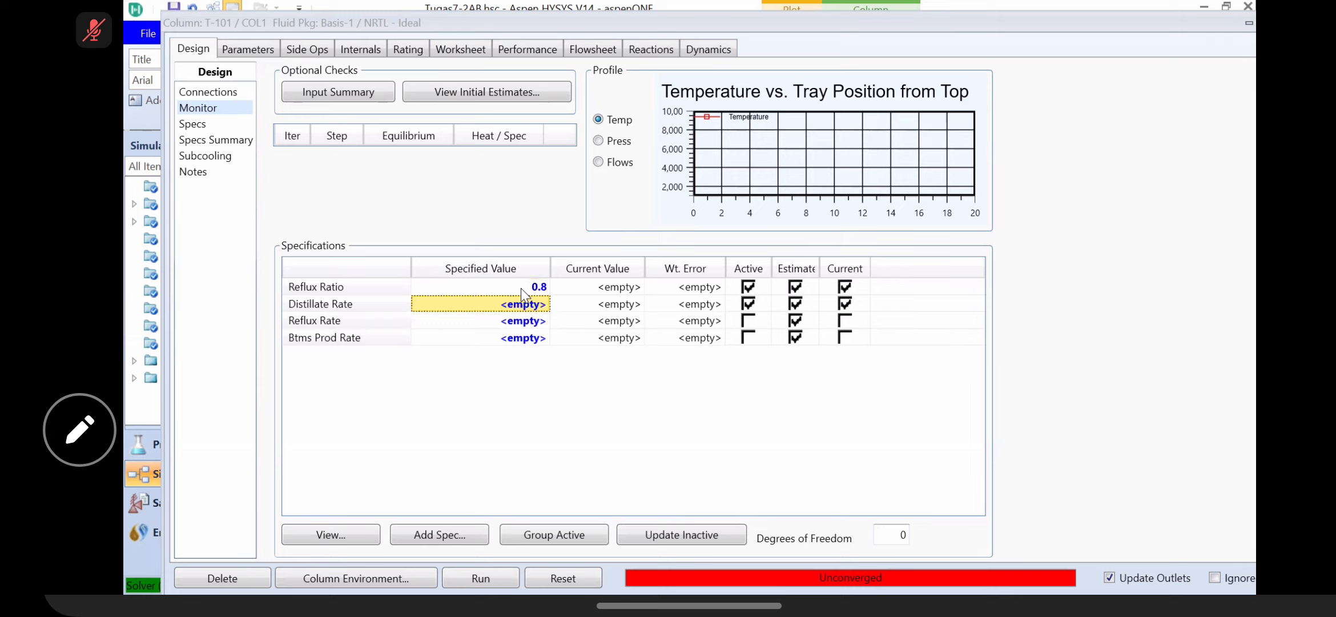
Step: Set the Distillate Rate specification to 3271 kgmole/h and run column T-101
{"action": "type", "text": "32"}
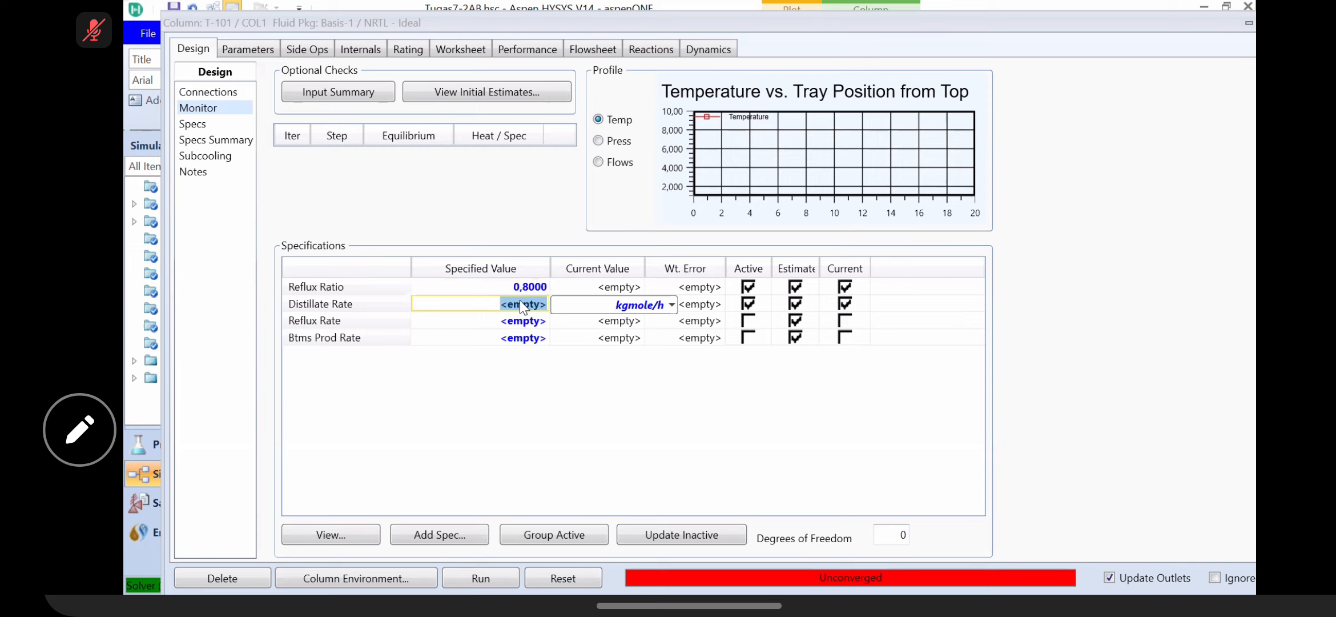
{"action": "type", "text": "71"}
{"action": "key", "text": "Return"}
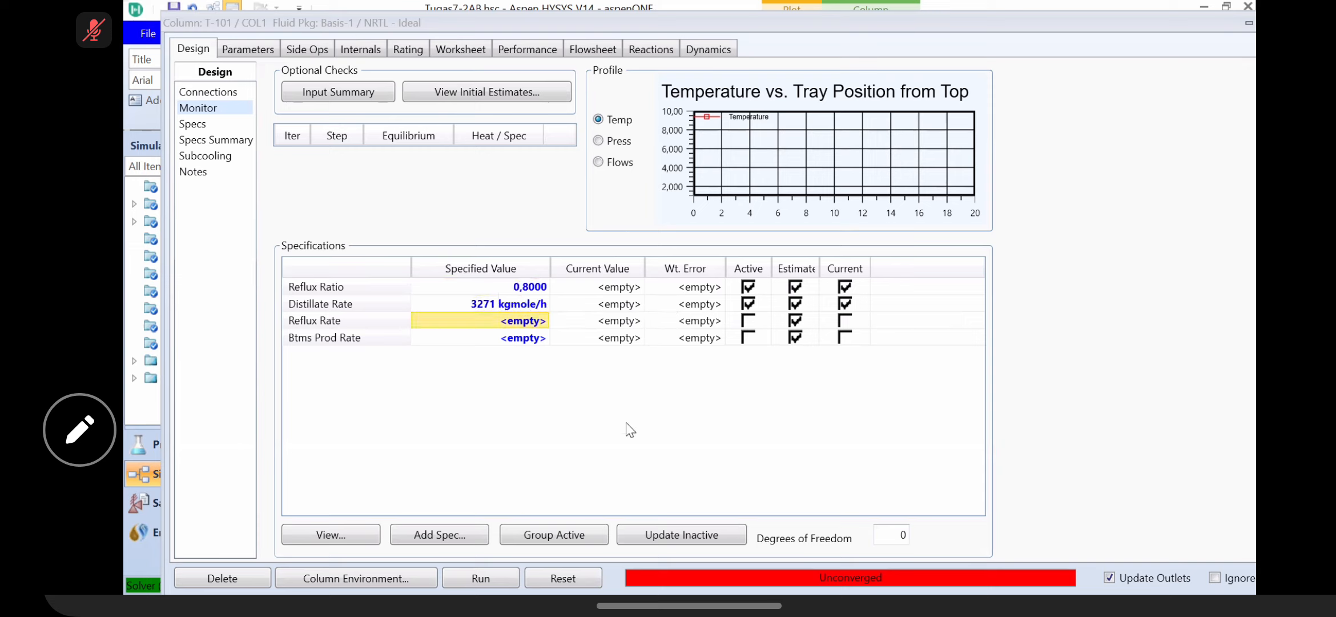
{"action": "left_click", "coordinate": [498, 578]}
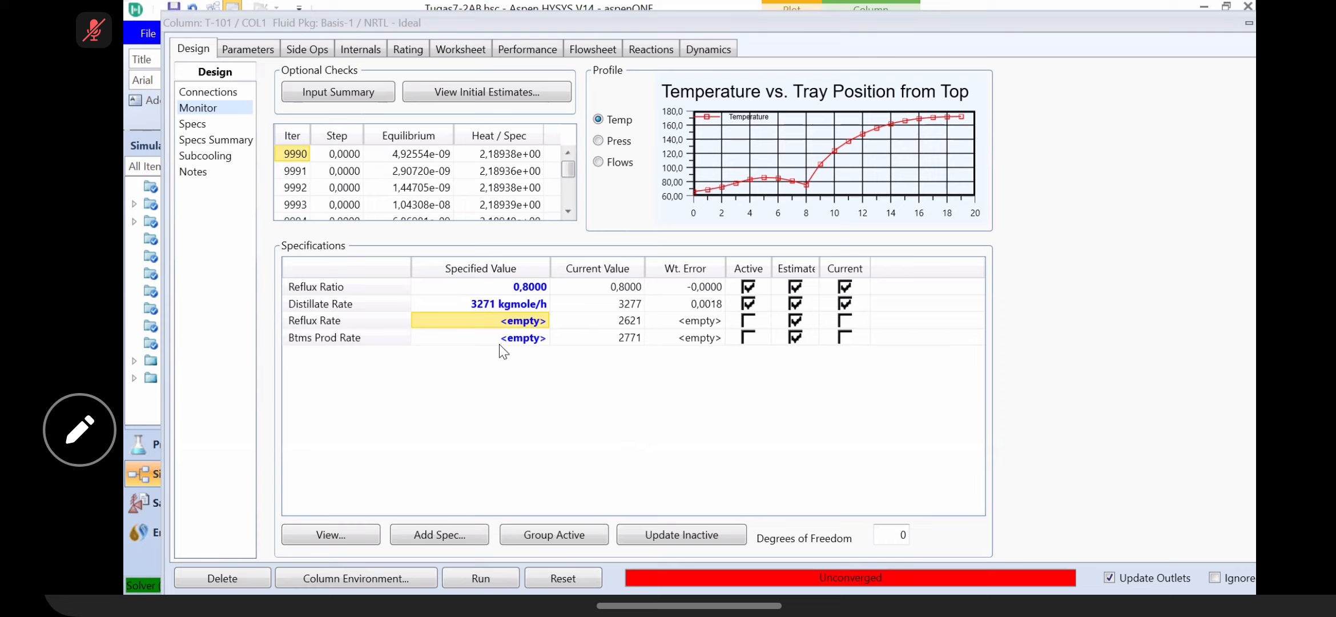
Step: Reset column T-101 and set its Distillate Rate specification to 3277 kgmole/h
{"action": "left_click", "coordinate": [492, 306]}
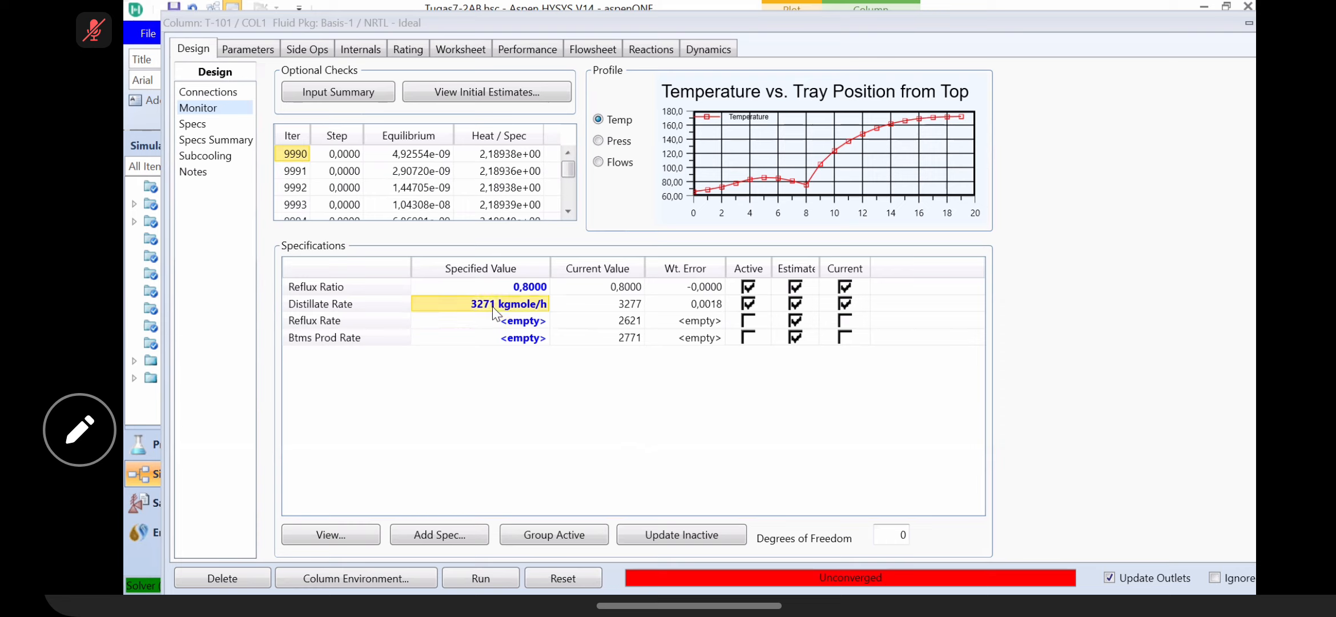
{"action": "left_click", "coordinate": [562, 587]}
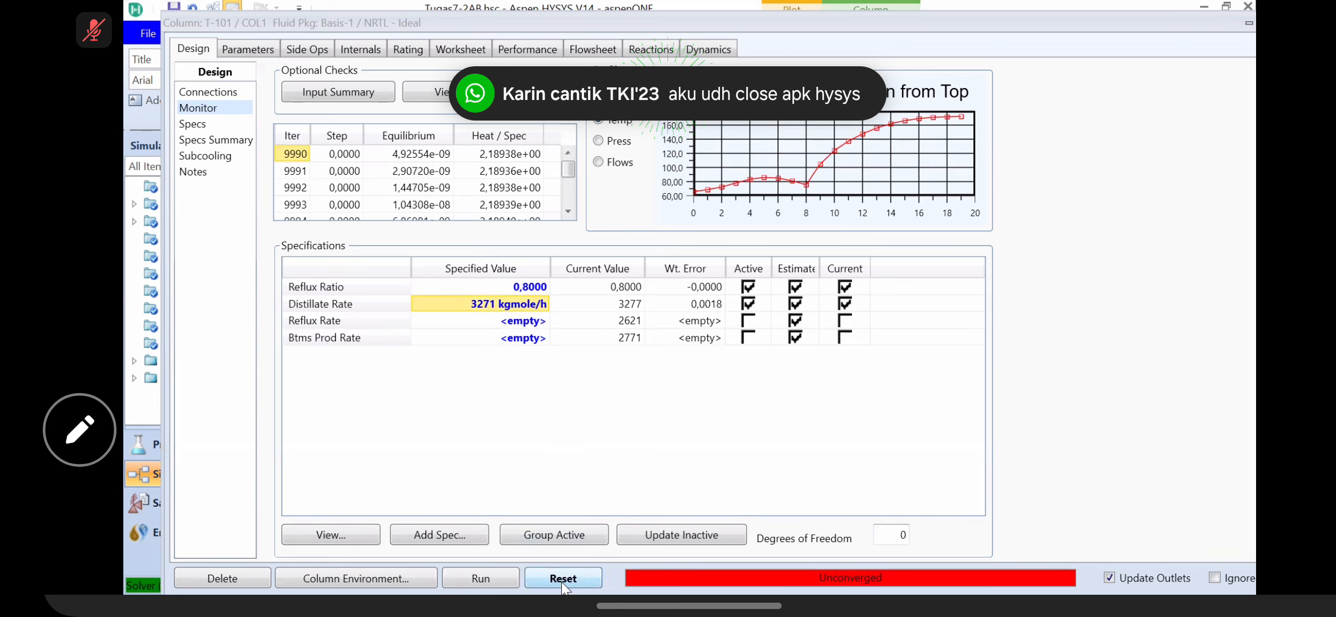
{"action": "double_click", "coordinate": [513, 300]}
{"action": "type", "text": "3277"}
{"action": "key", "text": "Return"}
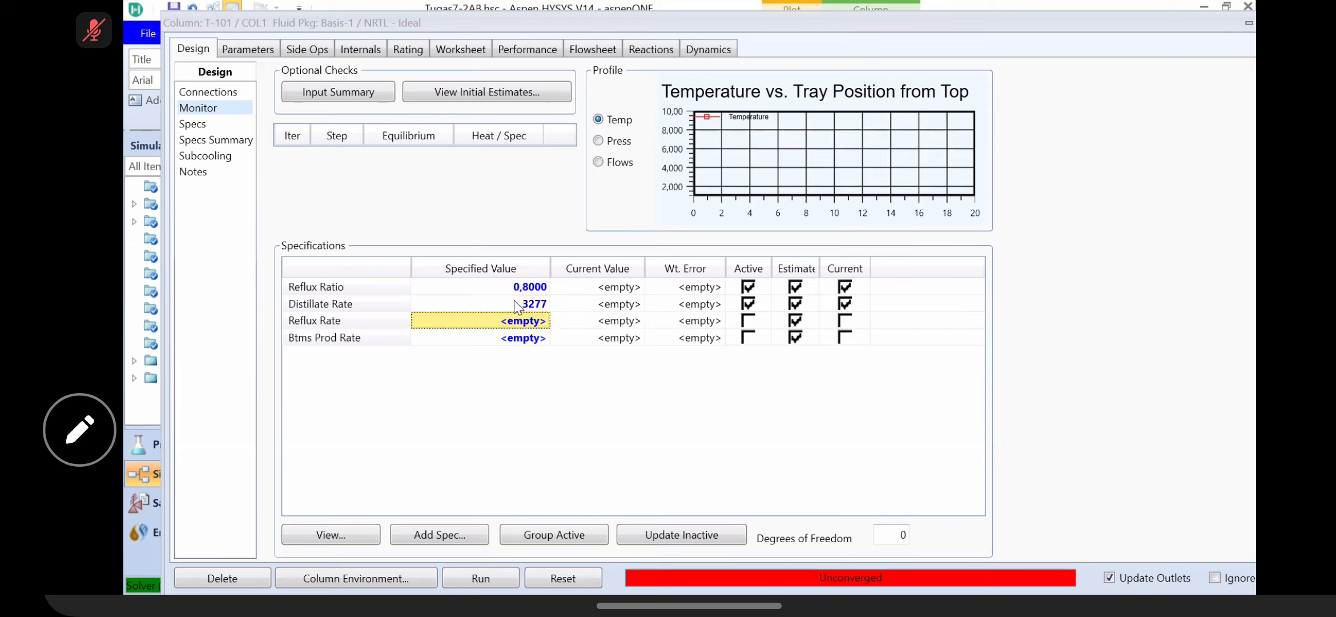
Step: Clear the Reflux Ratio specification, re-enter it as 0.8, and run column T-101
{"action": "left_click", "coordinate": [516, 289]}
{"action": "key", "text": "BackSpace"}
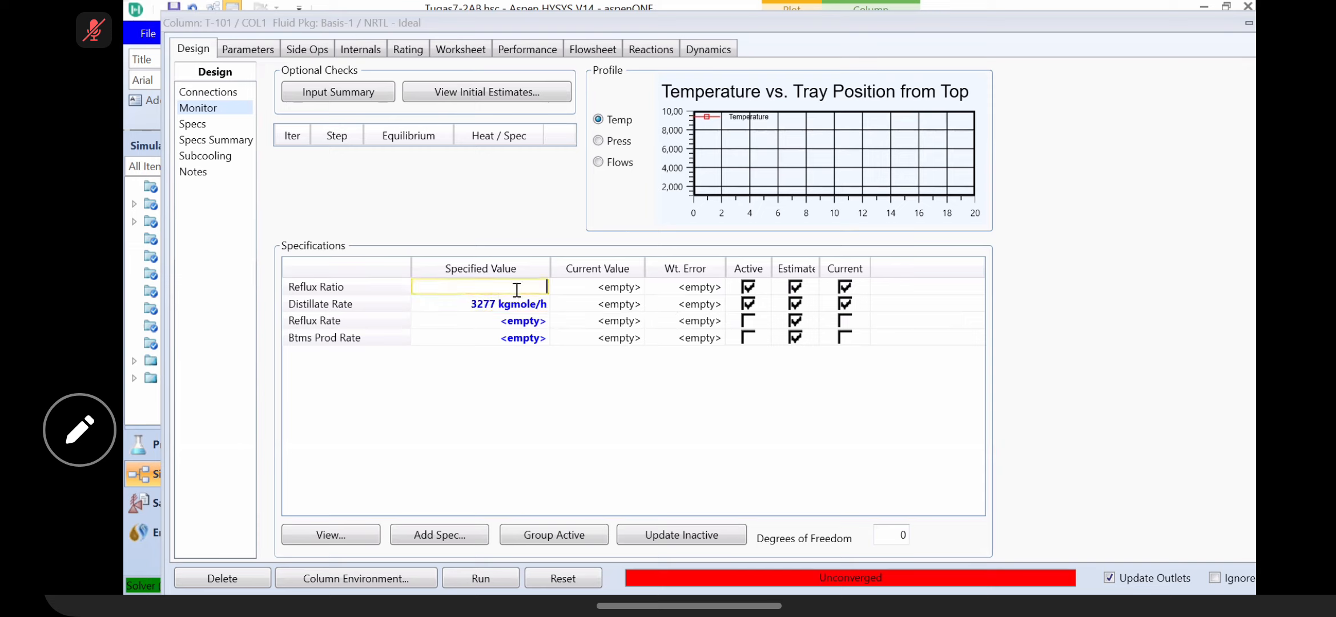
{"action": "key", "text": "Return"}
{"action": "left_click", "coordinate": [523, 288]}
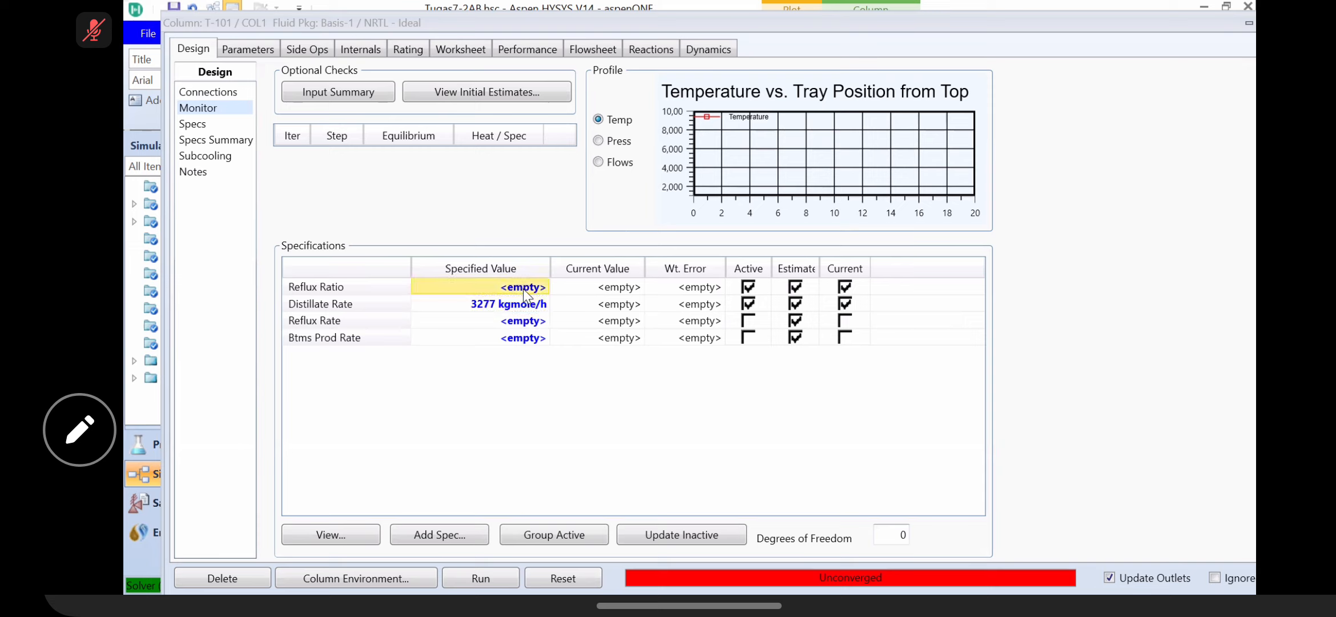
{"action": "type", "text": "0.8"}
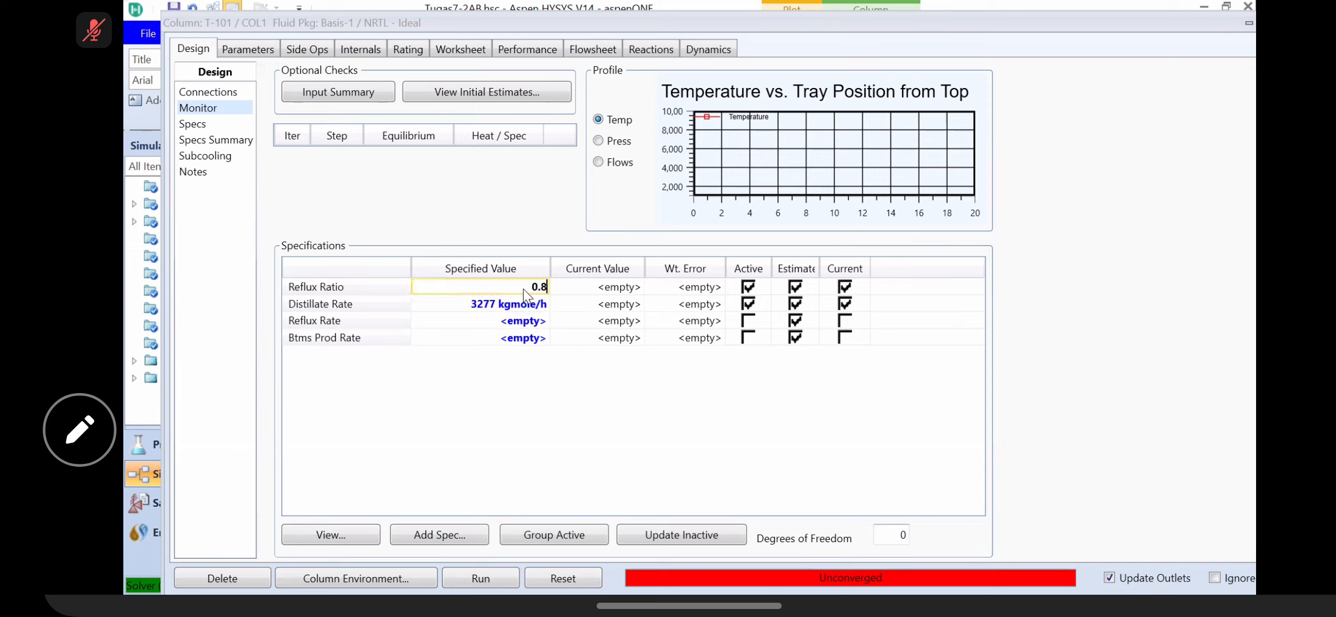
{"action": "key", "text": "Return"}
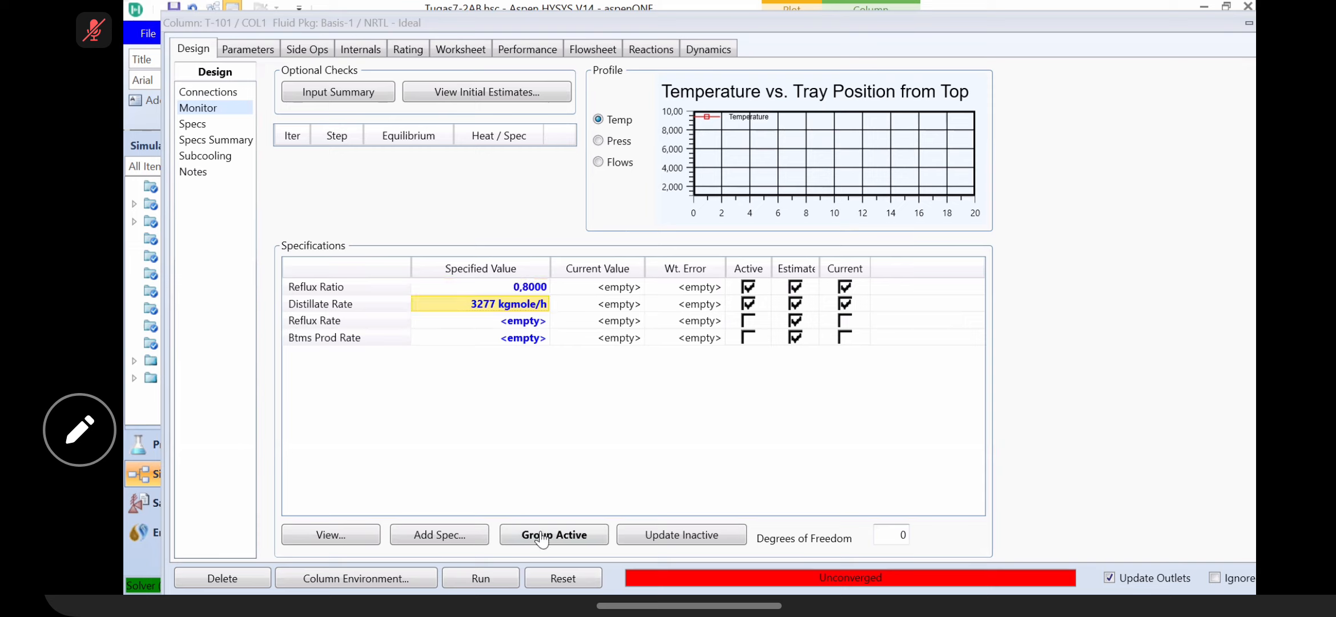
{"action": "left_click", "coordinate": [481, 579]}
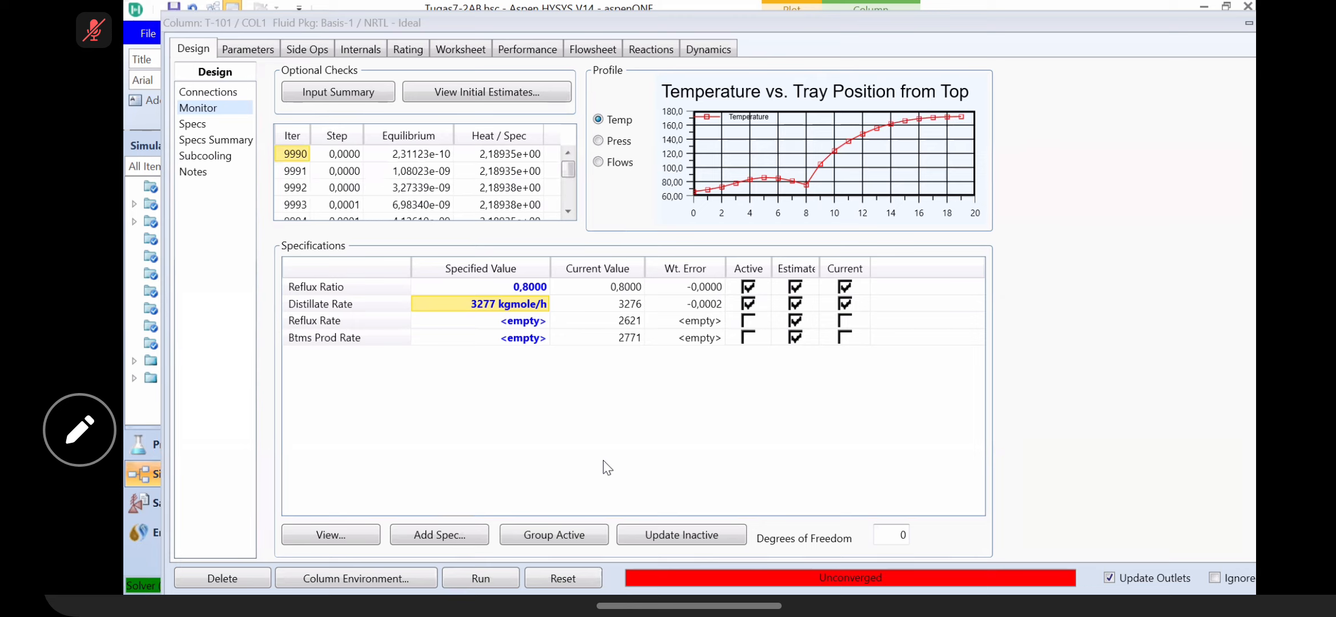
Step: Reset column T-101 and rerun it with the Distillate Rate specification set to 3276 kgmole/h
{"action": "left_click", "coordinate": [576, 582]}
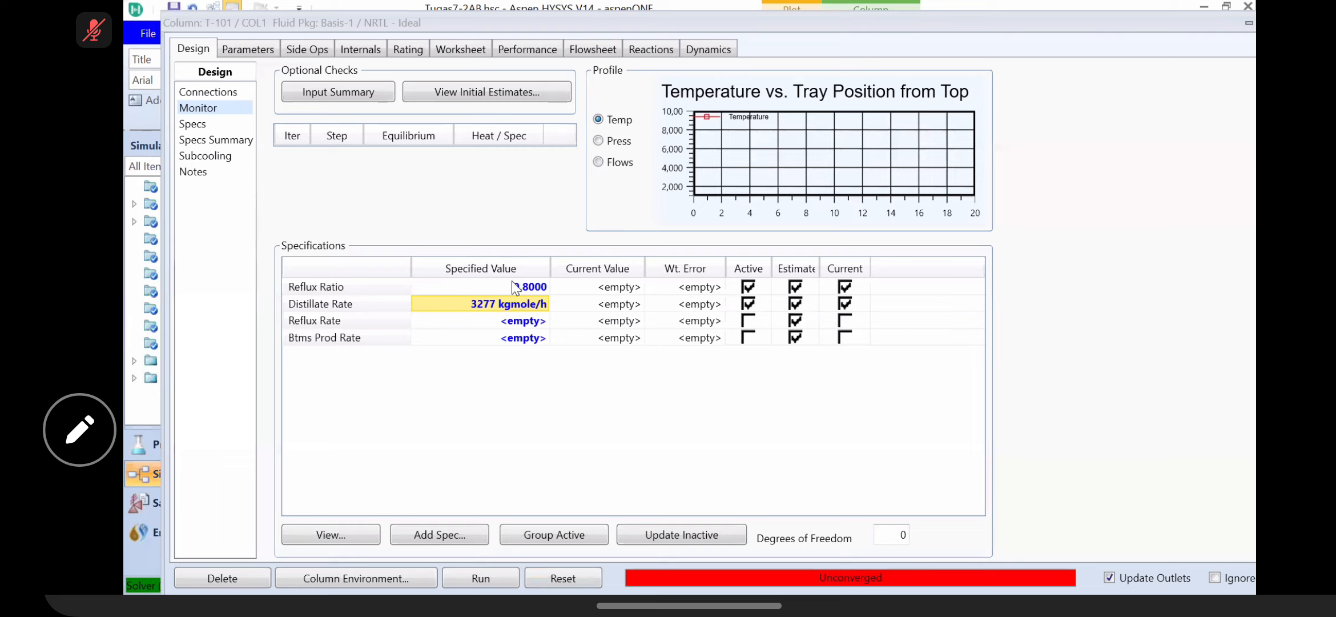
{"action": "left_click", "coordinate": [509, 304]}
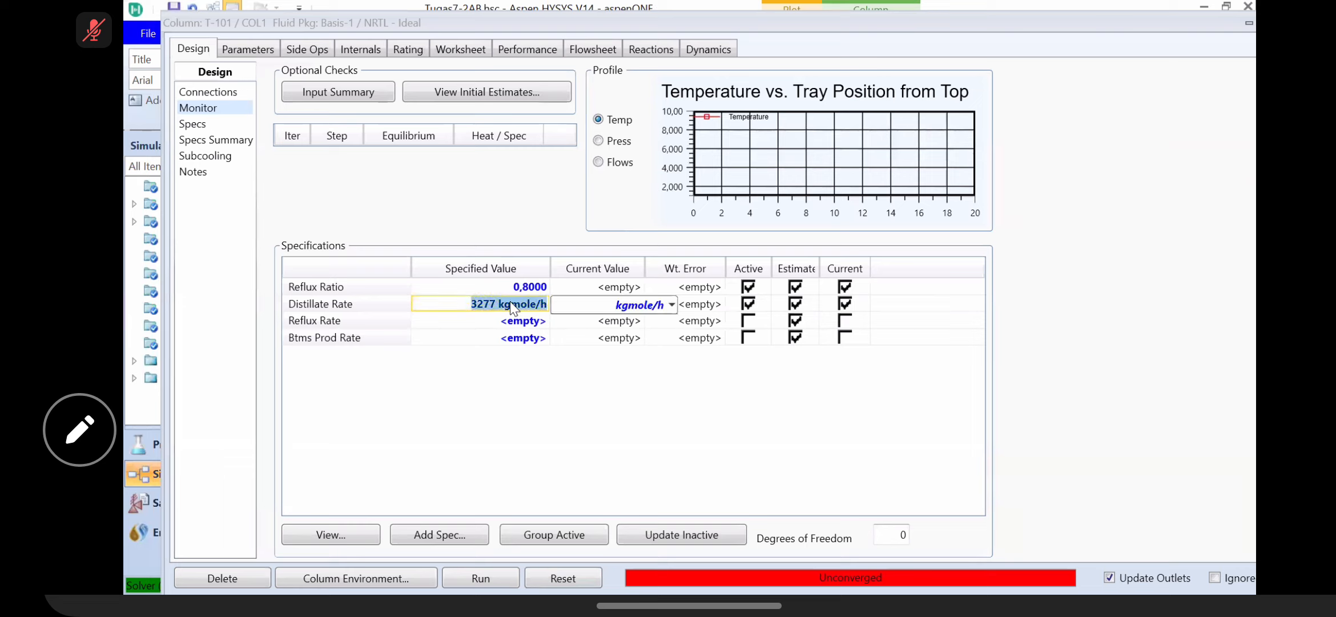
{"action": "key", "text": "Delete"}
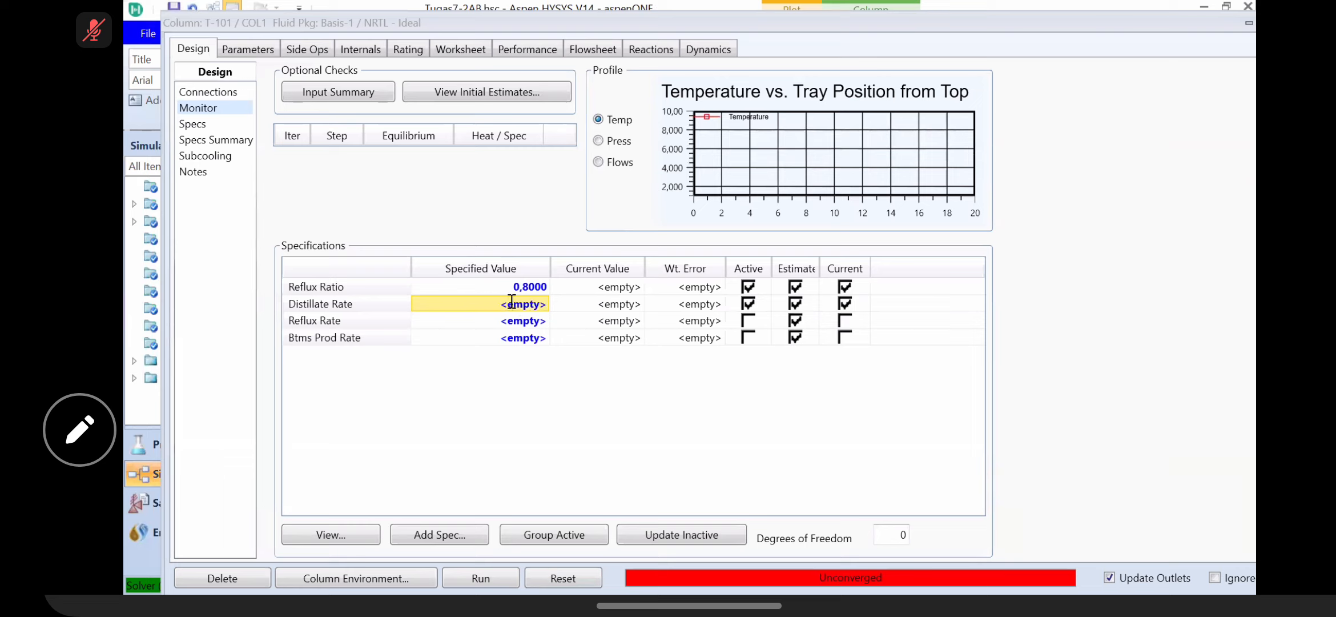
{"action": "type", "text": "3276"}
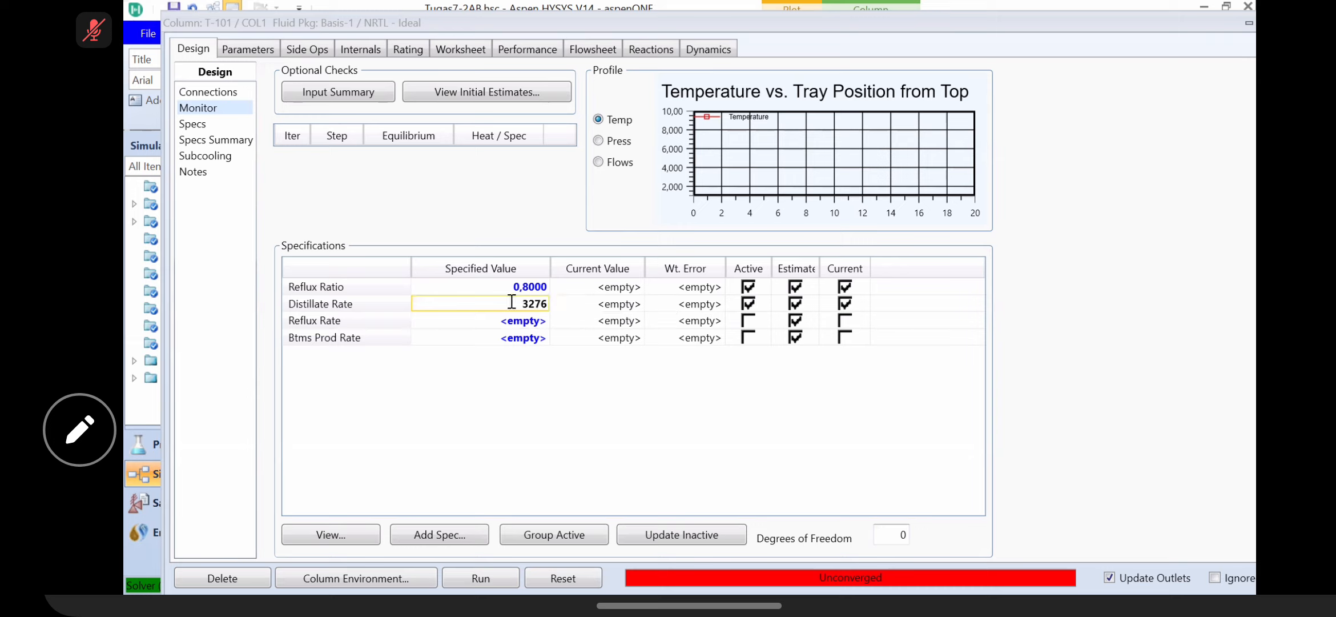
{"action": "key", "text": "Return"}
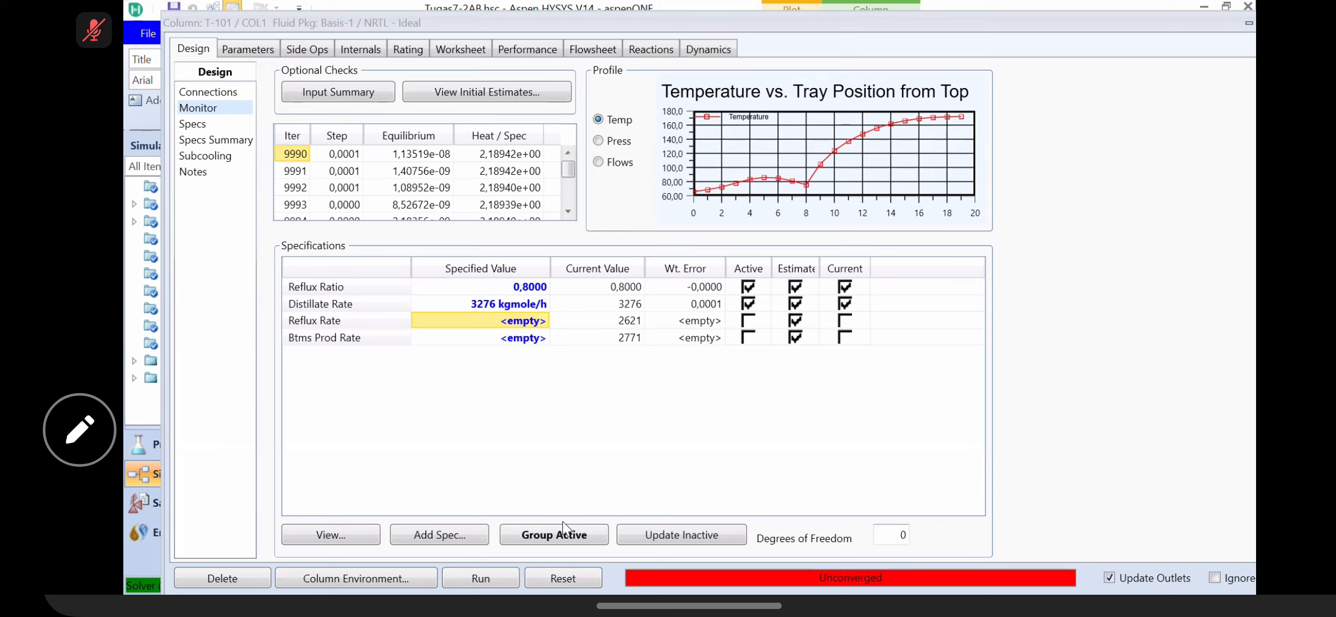
Step: Reset column T-101, deactivate and reactivate its Reflux Ratio and Distillate Rate specifications, and run the solver again
{"action": "left_click", "coordinate": [557, 579]}
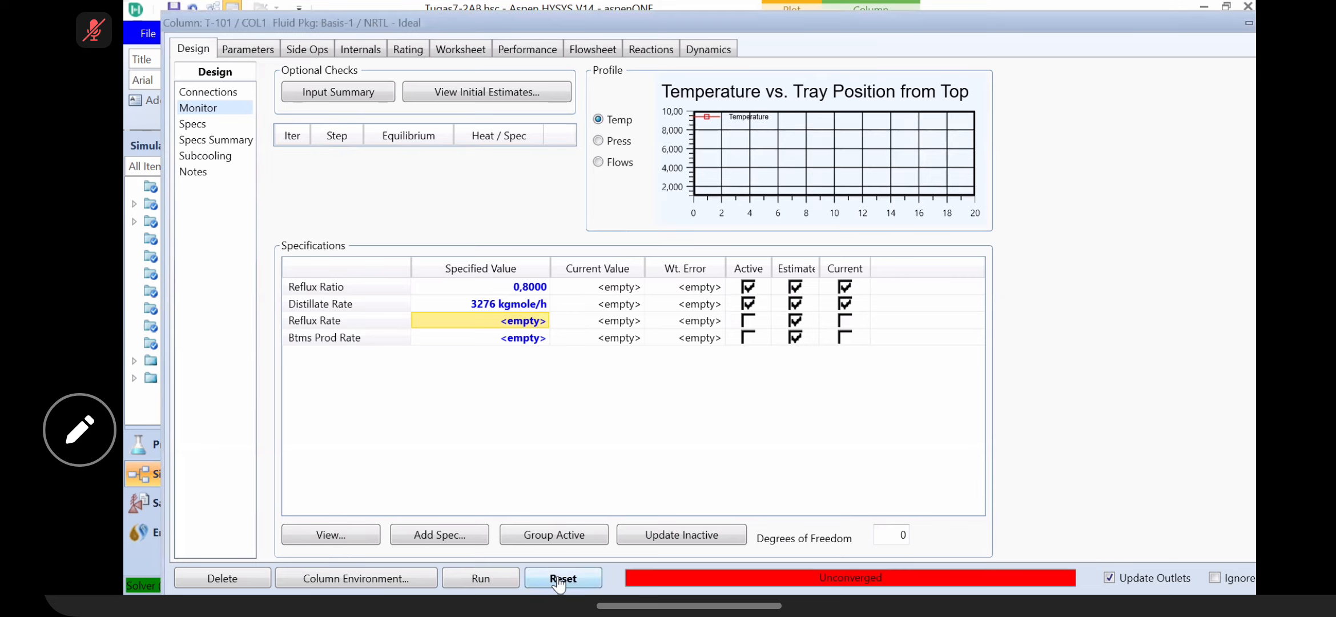
{"action": "left_click", "coordinate": [749, 287]}
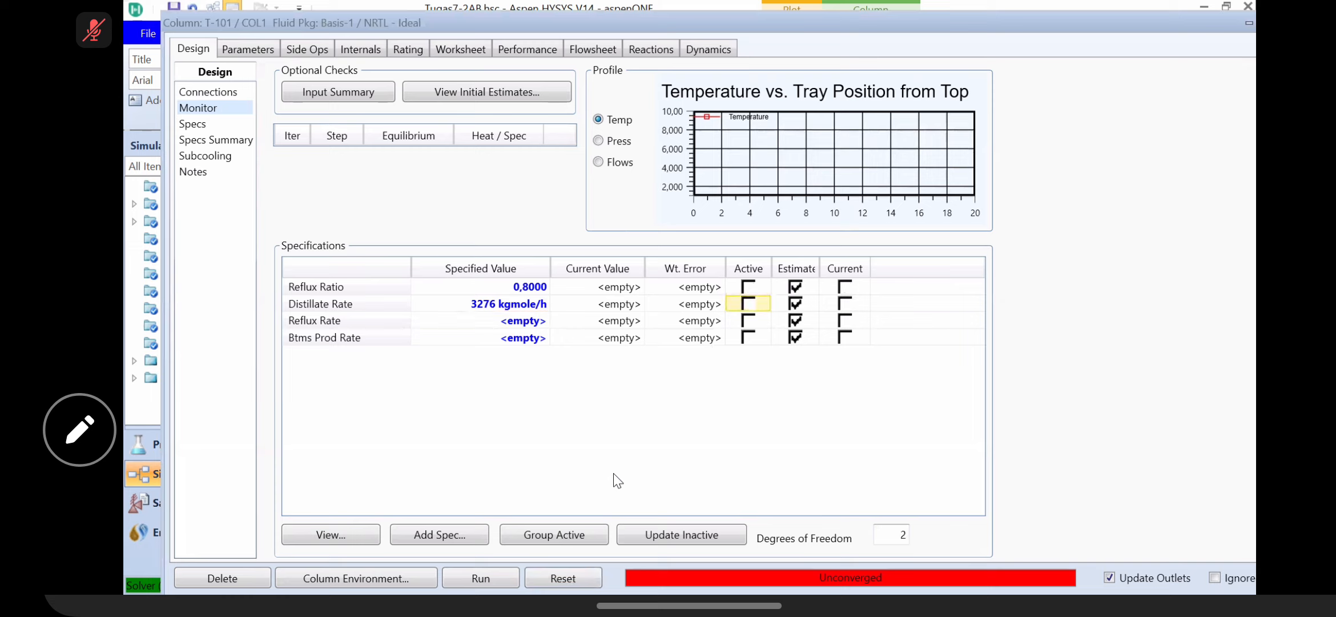
{"action": "left_click", "coordinate": [747, 287]}
{"action": "left_click", "coordinate": [749, 304]}
{"action": "left_click", "coordinate": [479, 579]}
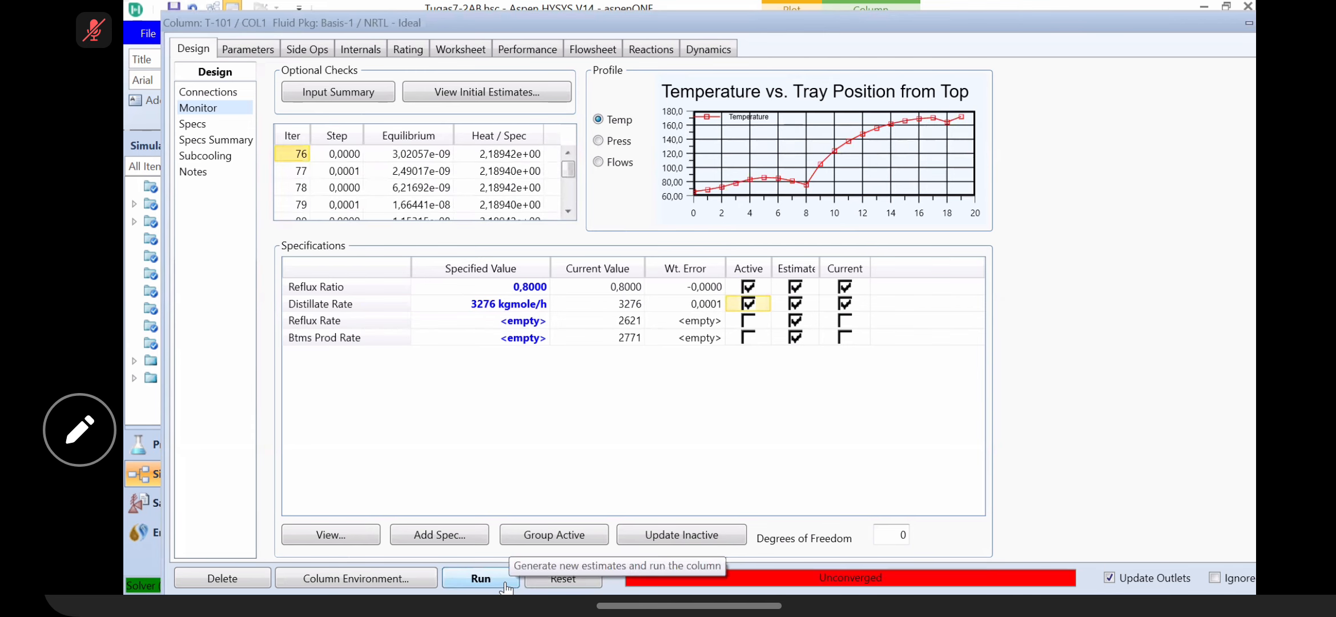
{"action": "left_click", "coordinate": [479, 578]}
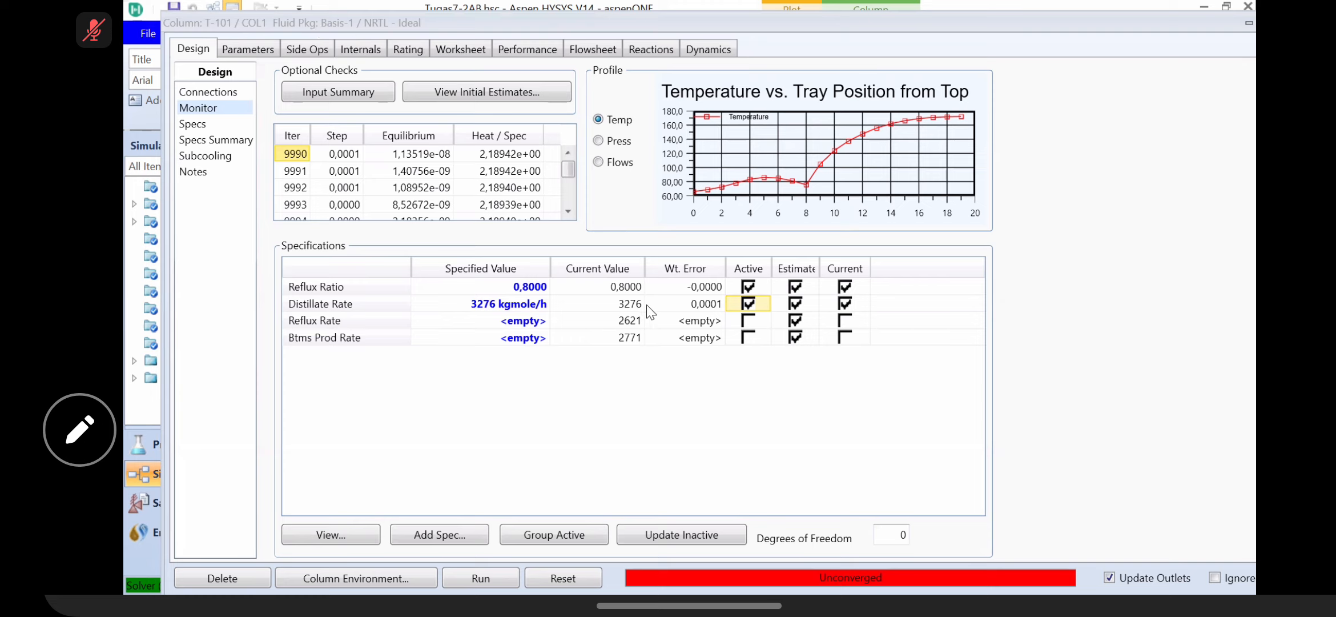
{"action": "left_click", "coordinate": [672, 305]}
{"action": "left_click", "coordinate": [626, 305]}
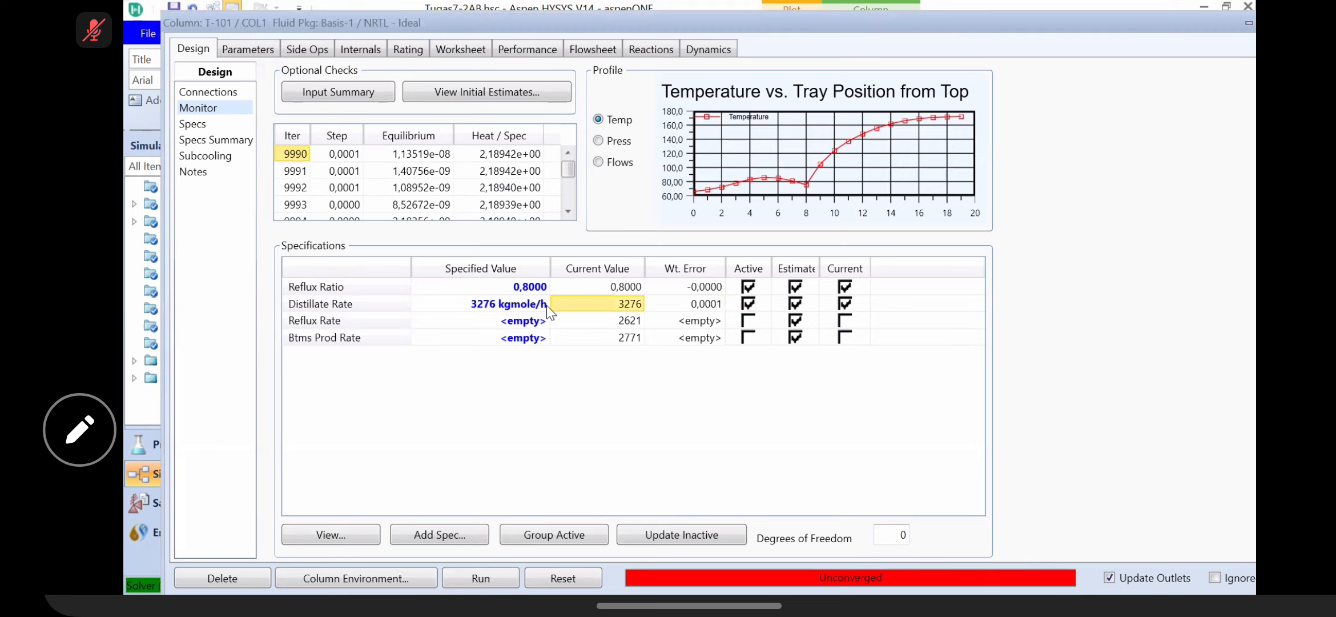
{"action": "left_click", "coordinate": [543, 305]}
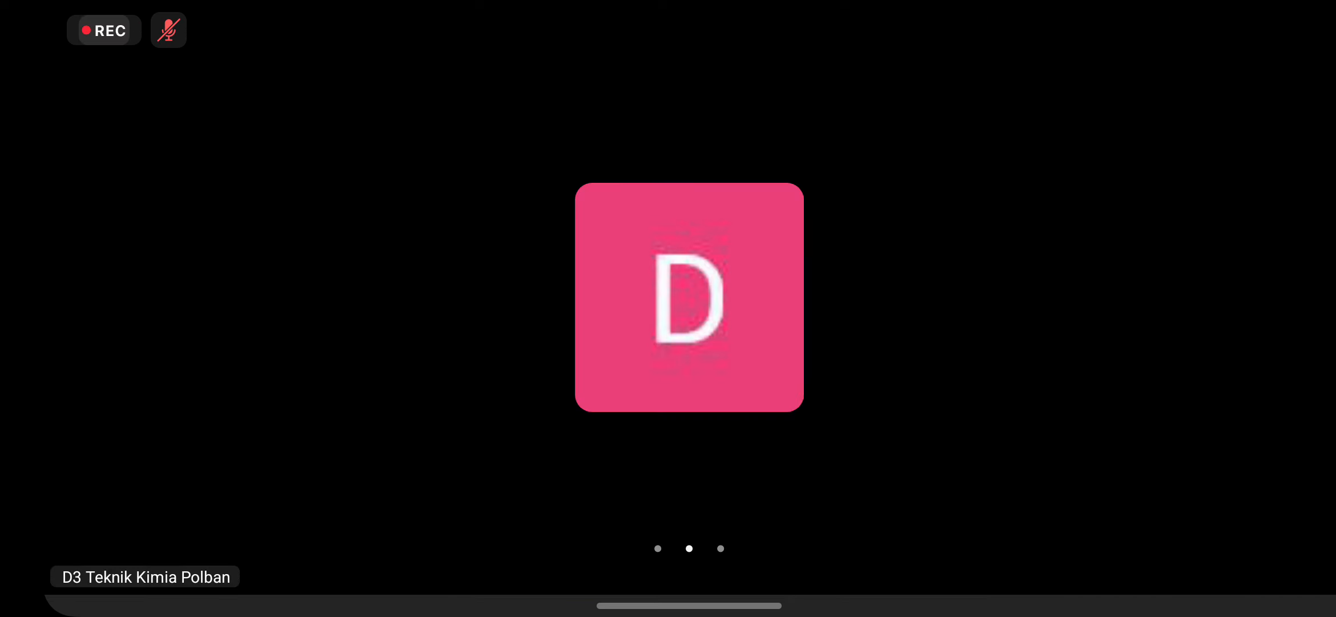